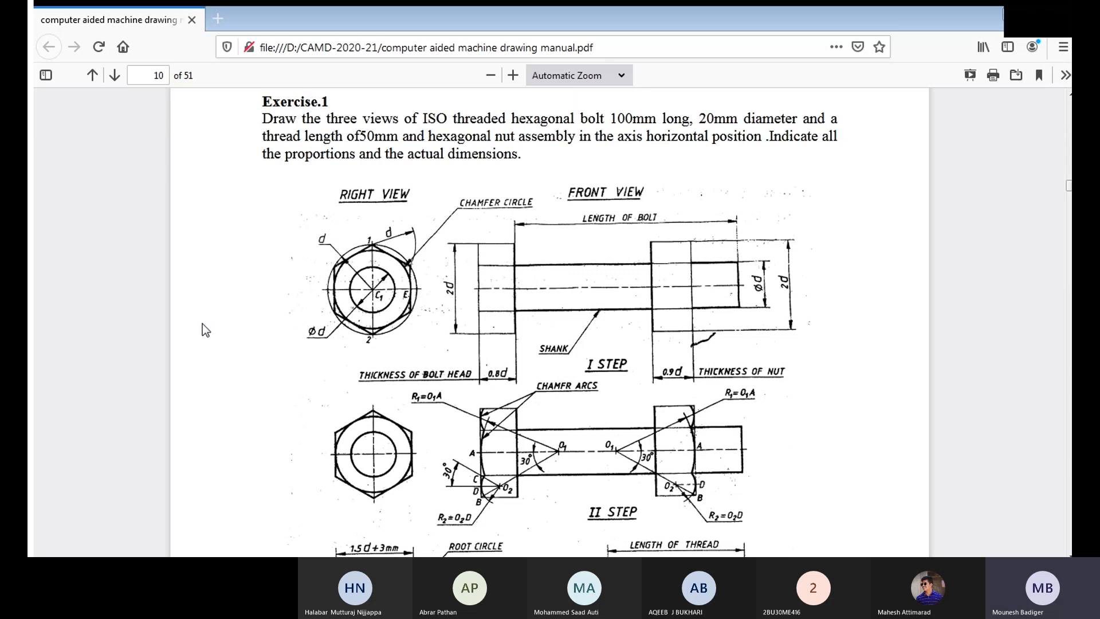
Step: Examine the bolt length and thread length proportions in the fasteners table and the specification given in Exercise.1
scroll(384, 301, up, 10)
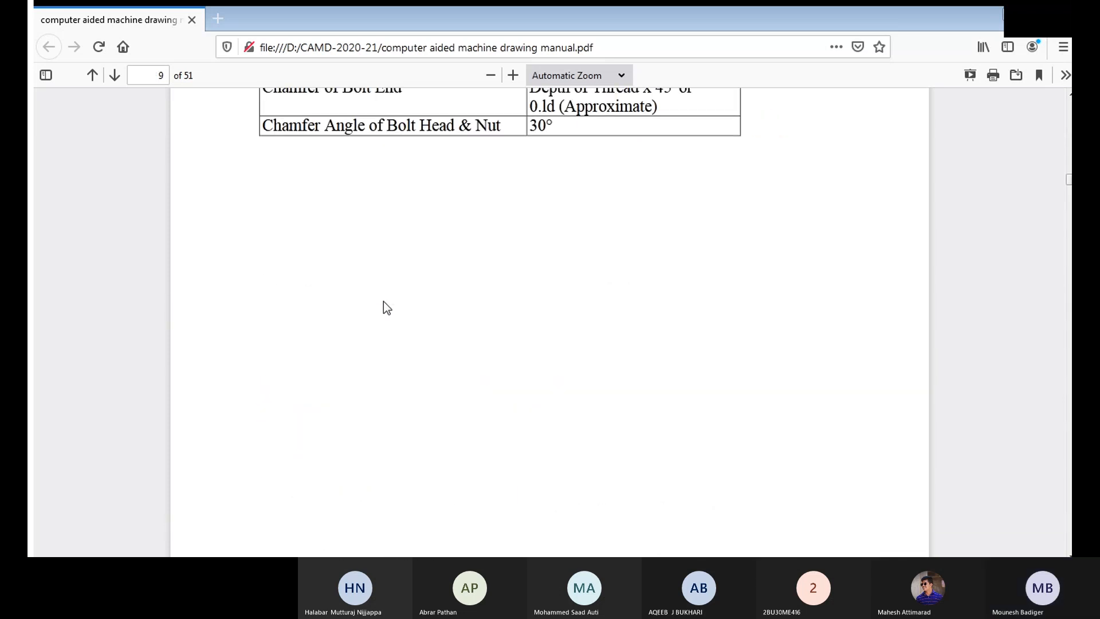
scroll(383, 301, up, 4)
drag(263, 246, 603, 245)
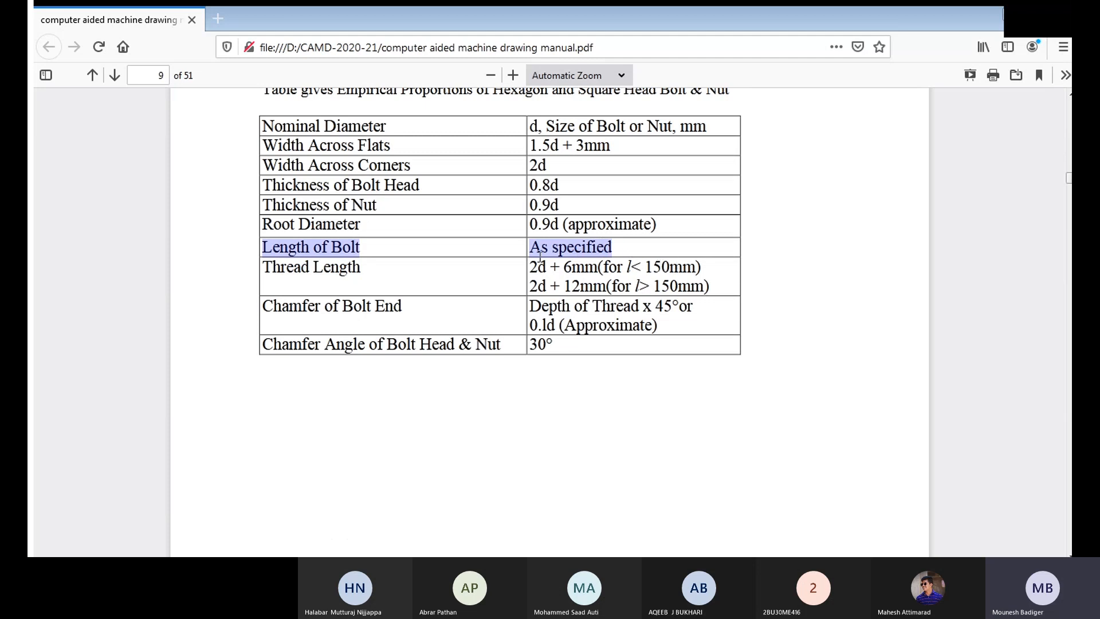
drag(520, 267, 596, 264)
click(849, 295)
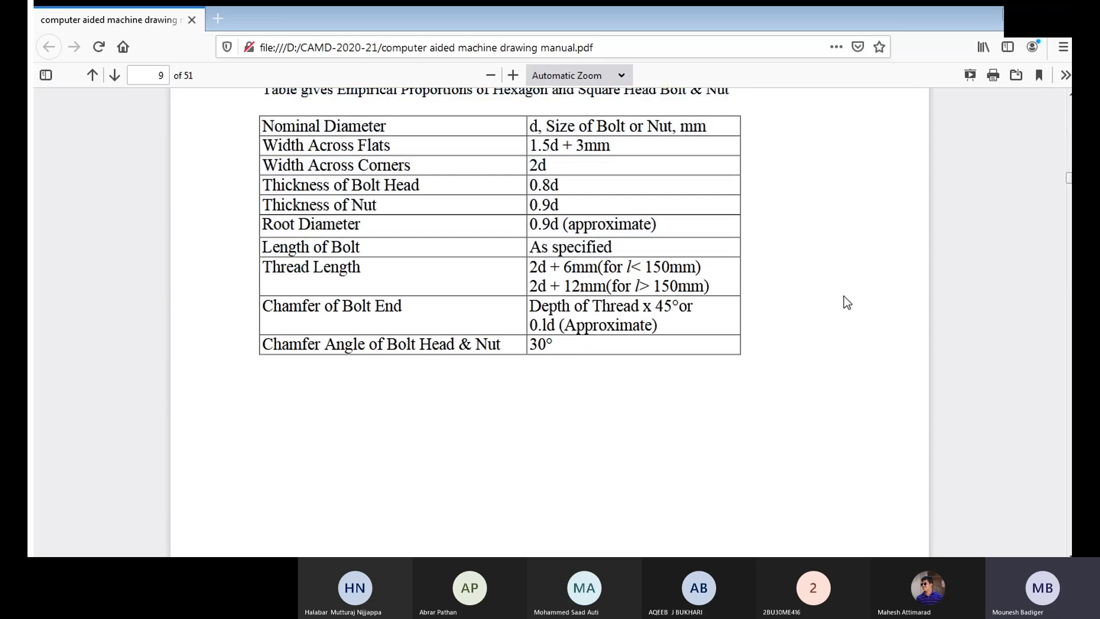
scroll(847, 302, down, 12)
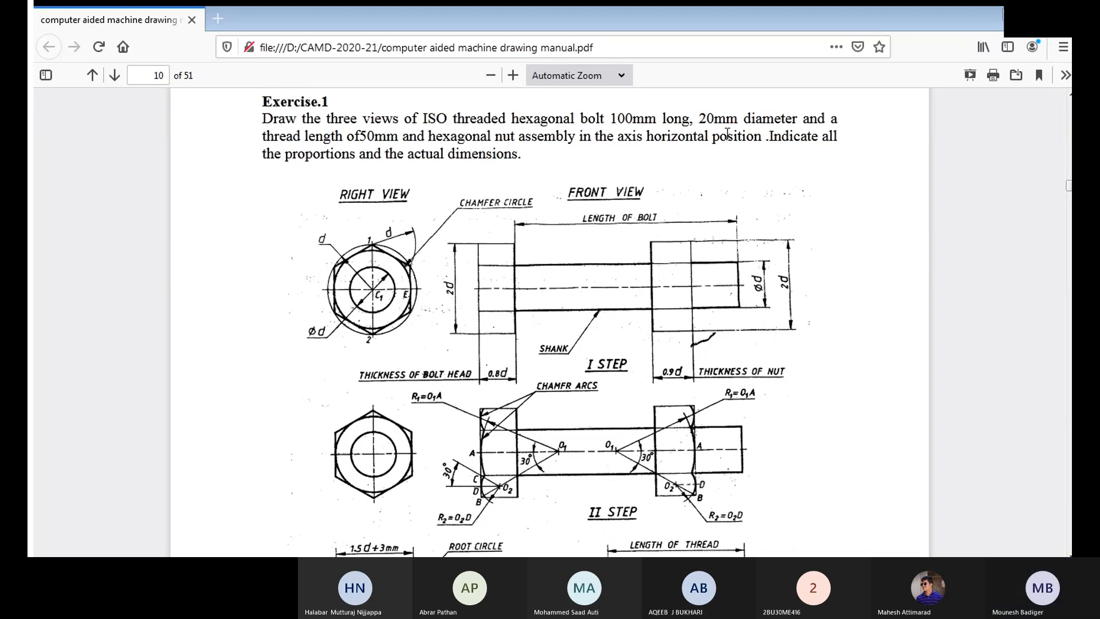
drag(450, 118, 609, 118)
click(610, 152)
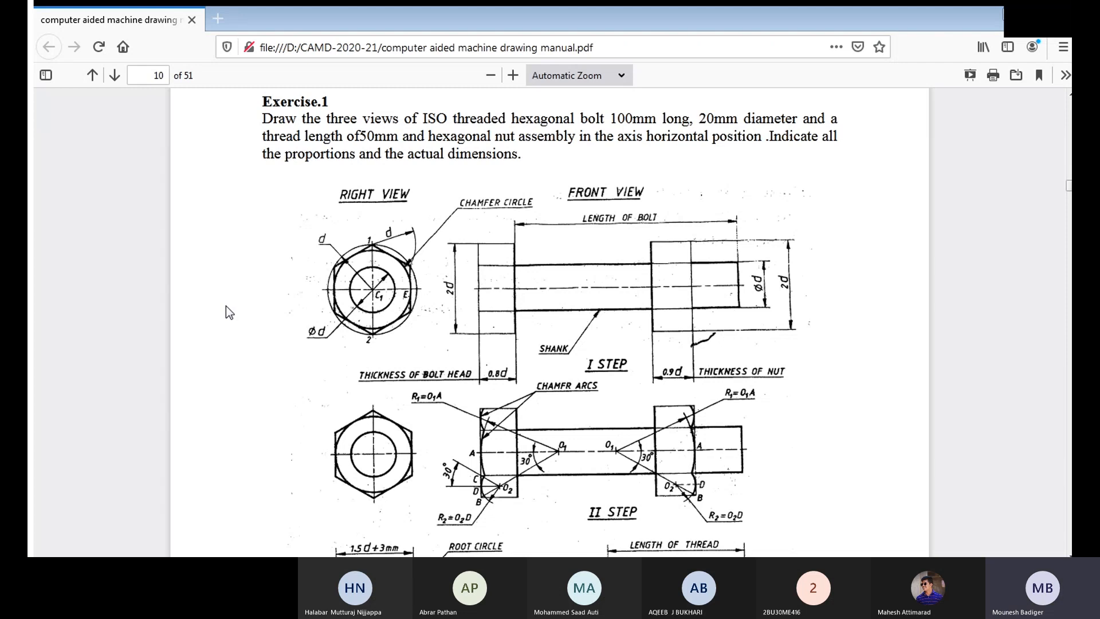
Step: Check the thickness of bolt head proportion in the fasteners table against the step I views of Exercise.1
scroll(226, 306, down, 3)
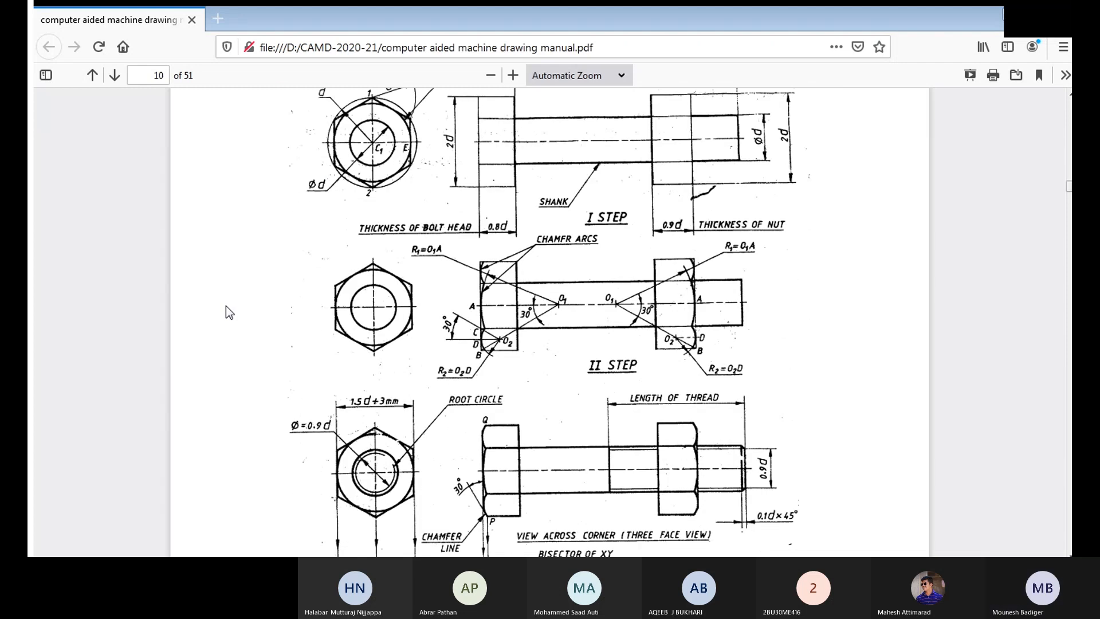
scroll(226, 306, up, 2)
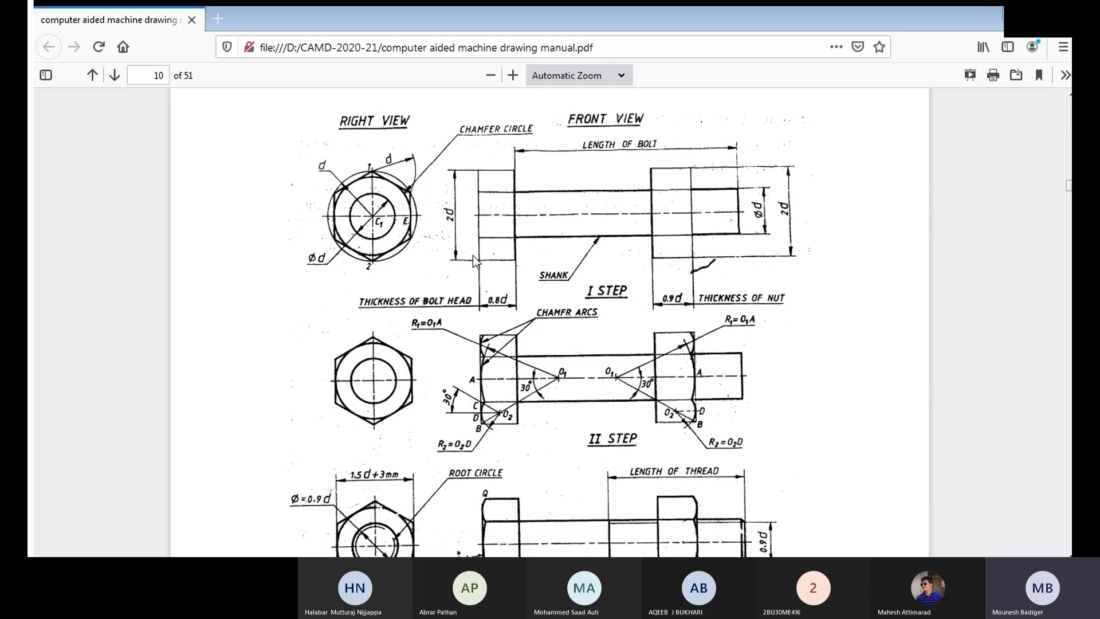
scroll(453, 227, up, 20)
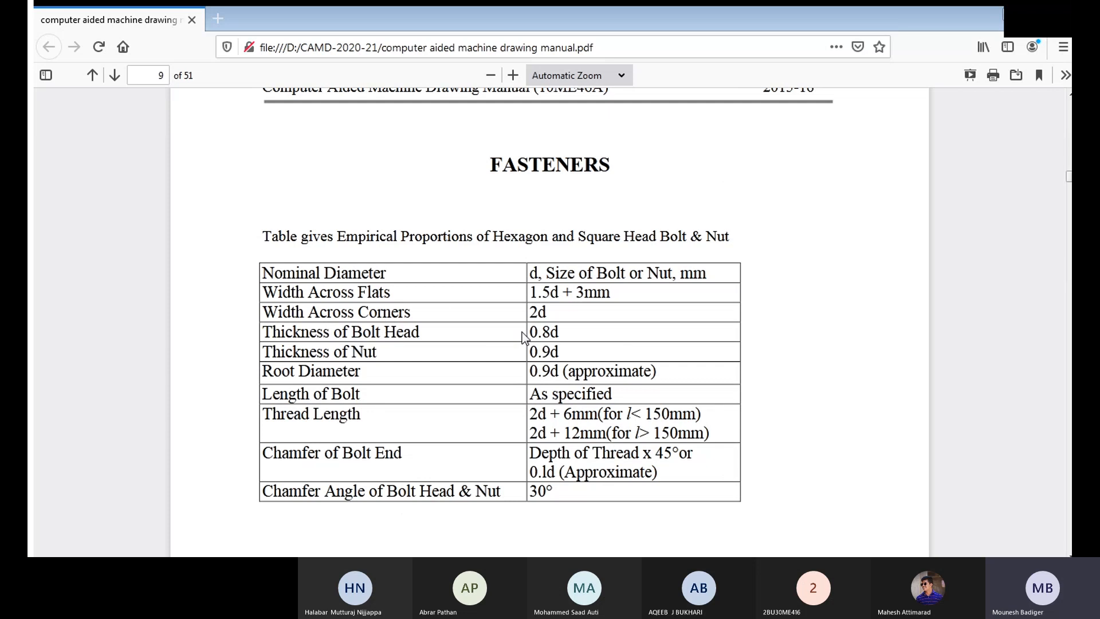
drag(528, 331, 555, 329)
click(195, 297)
scroll(285, 310, down, 10)
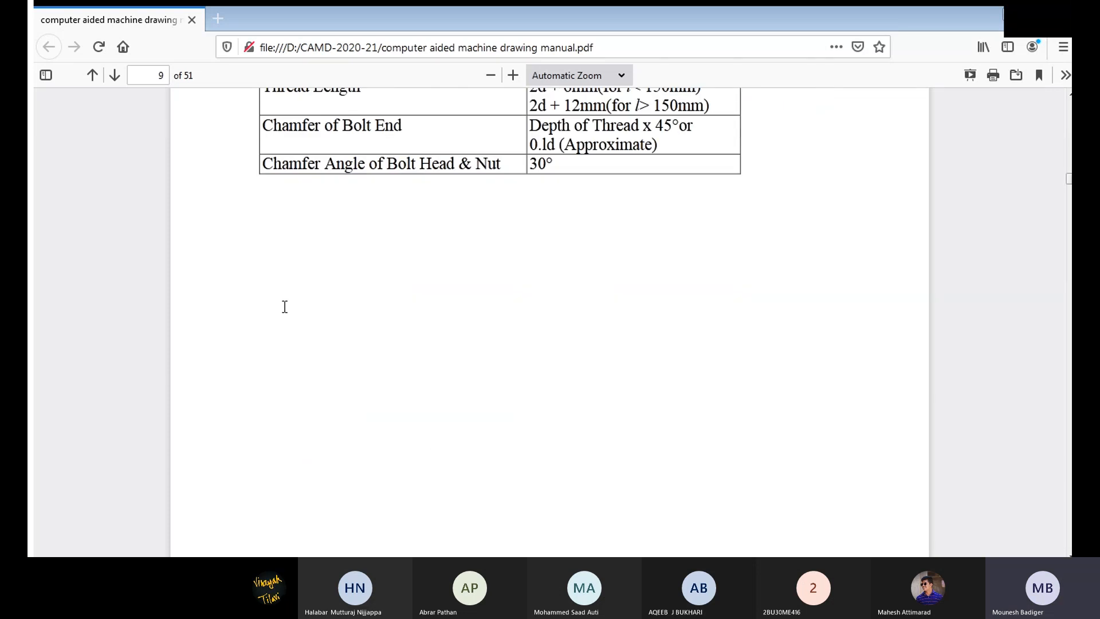
scroll(284, 313, down, 6)
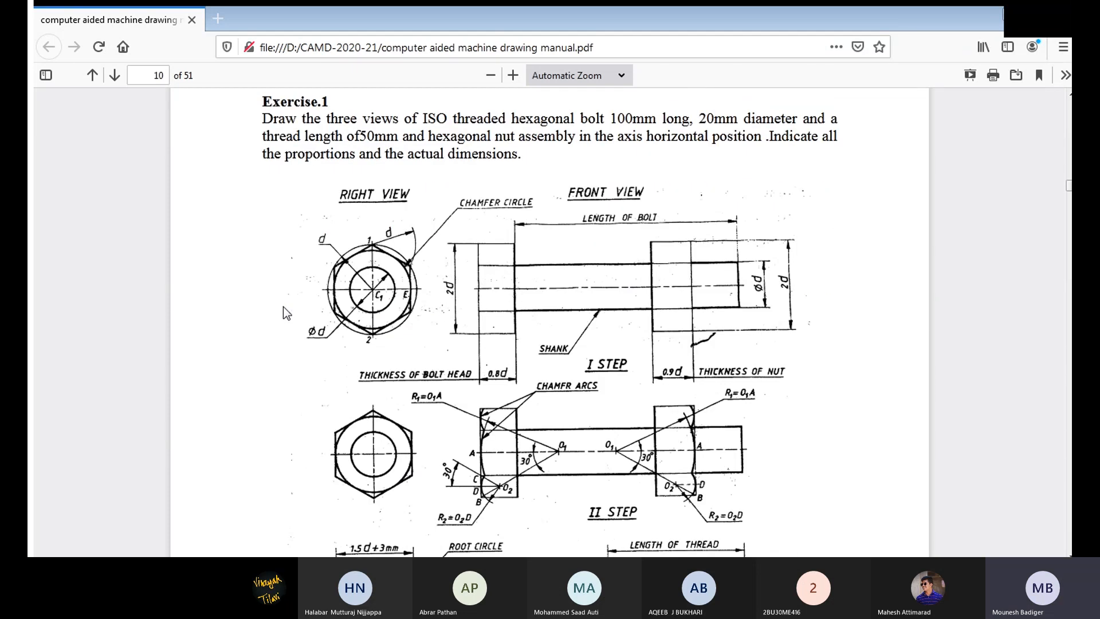
scroll(285, 313, down, 2)
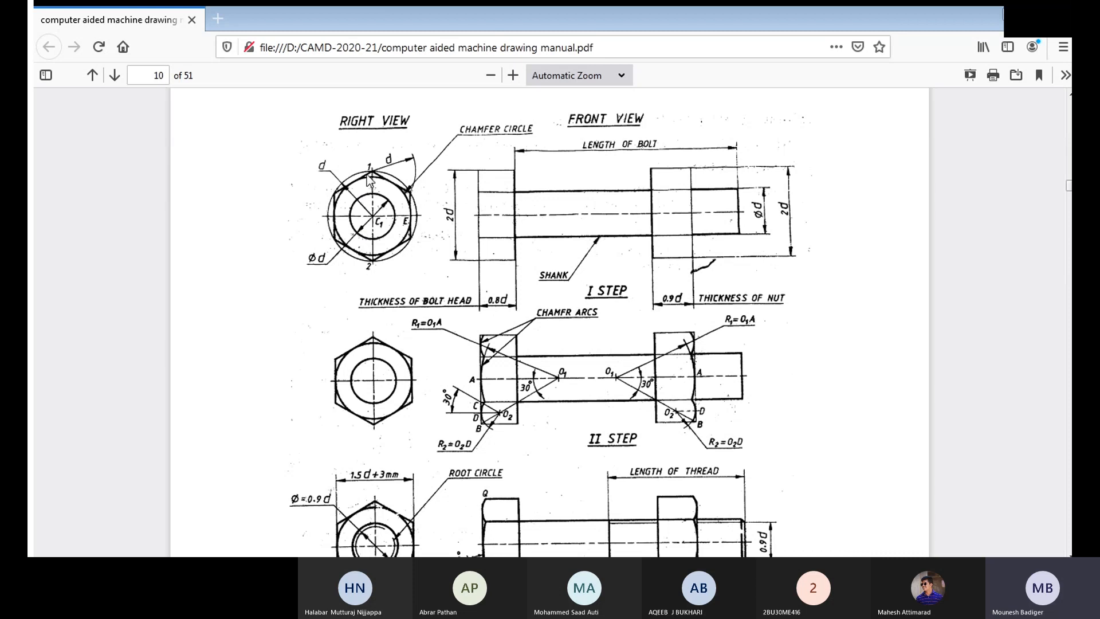
Step: Examine the width across flats proportion and compare the hexagonal bolt and nut views across construction steps I to III
scroll(361, 240, down, 6)
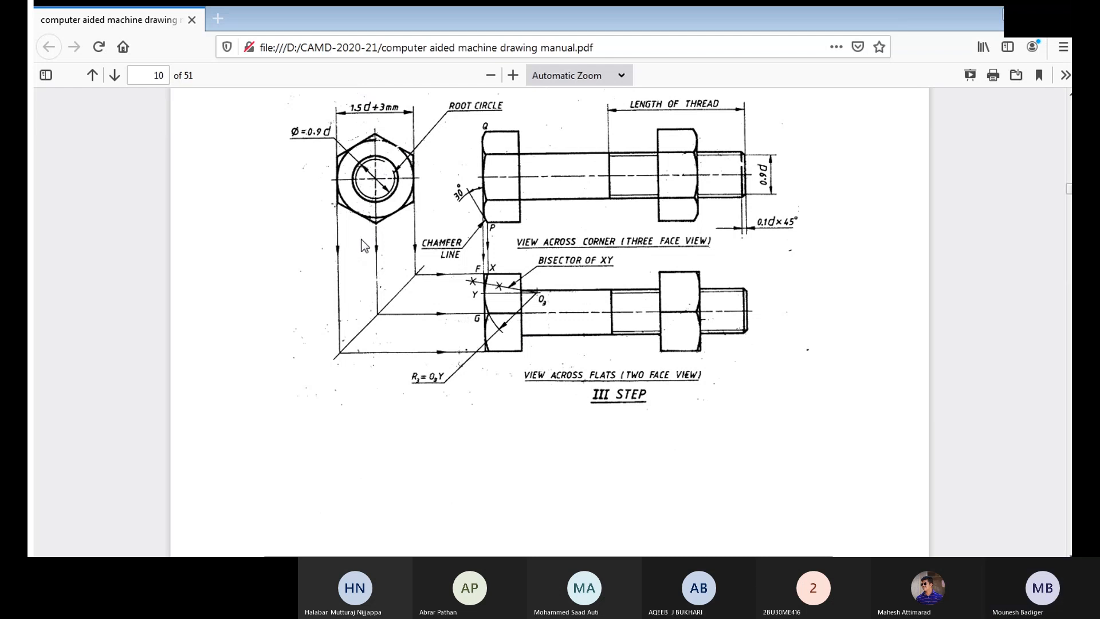
scroll(362, 238, up, 5)
scroll(365, 245, up, 15)
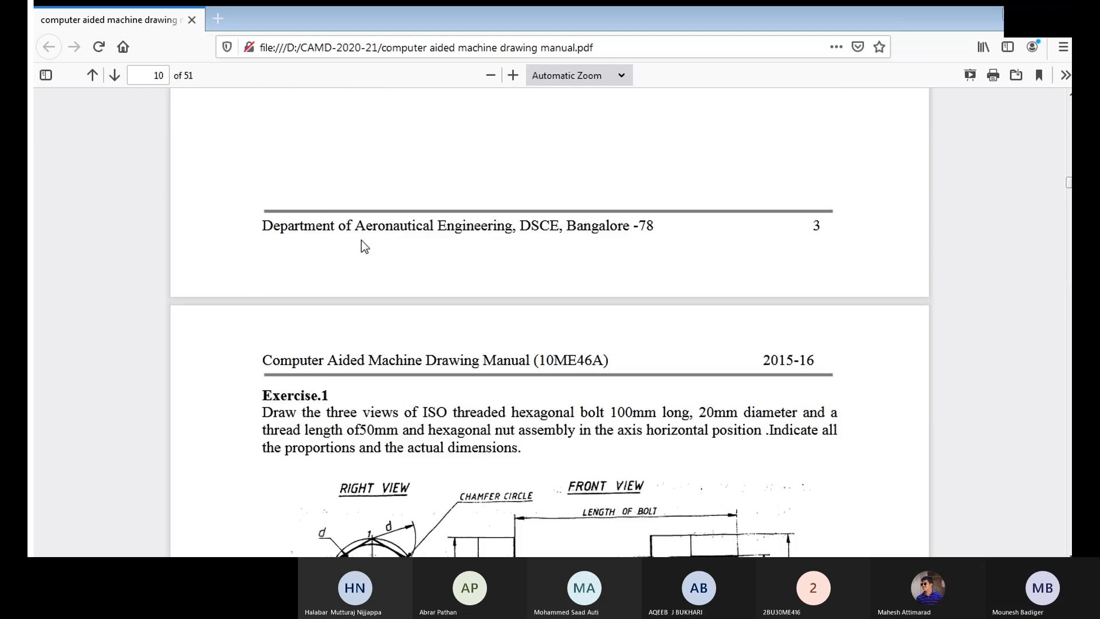
scroll(365, 245, down, 2)
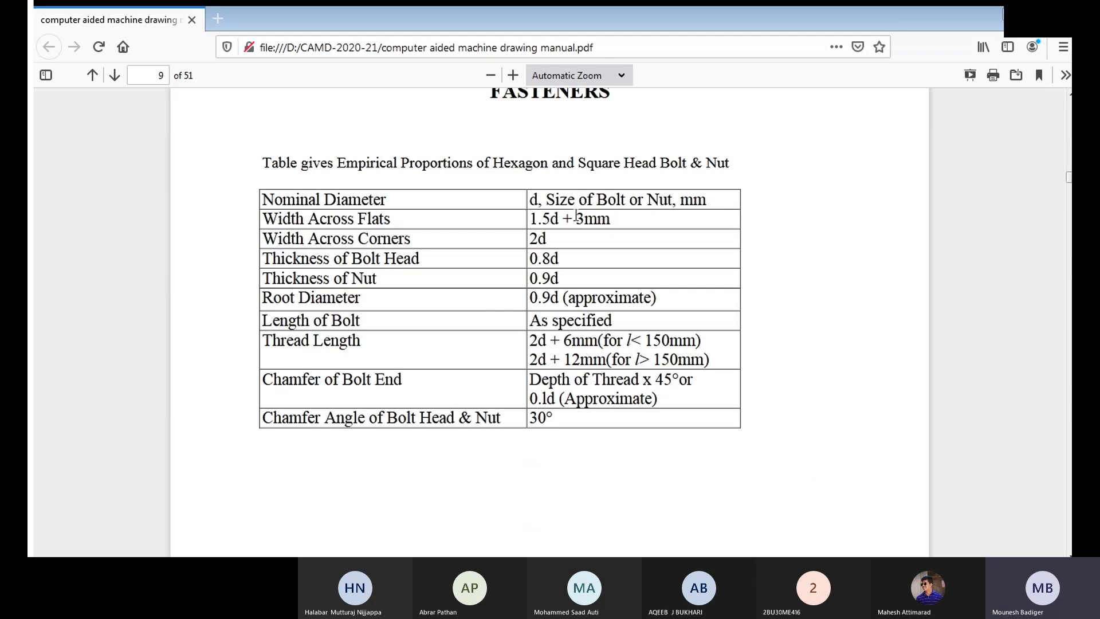
scroll(332, 262, down, 15)
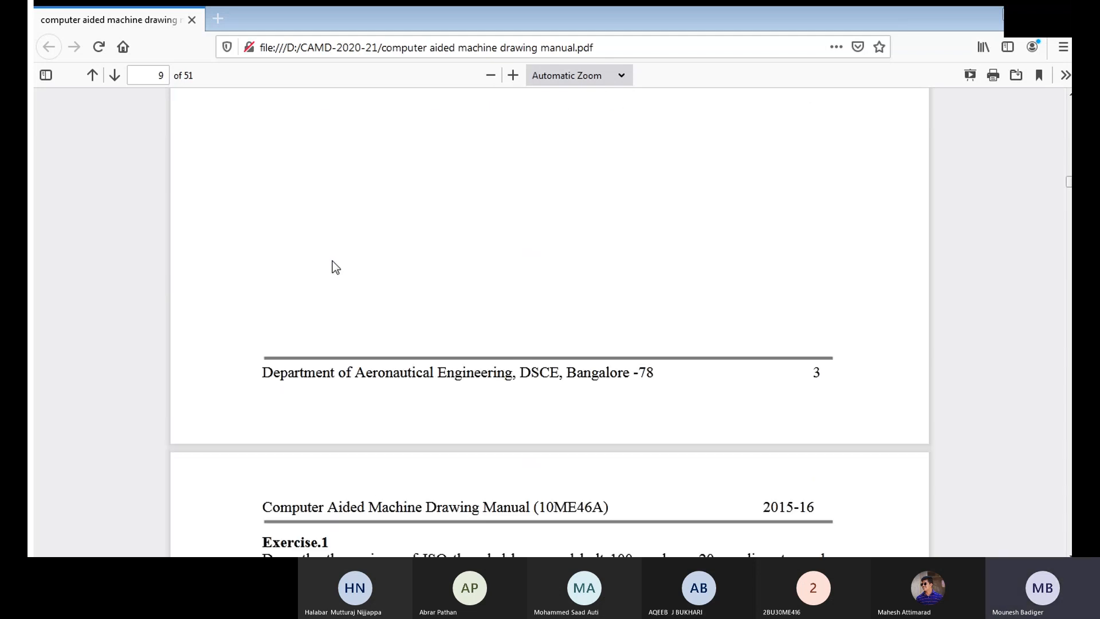
scroll(332, 260, down, 5)
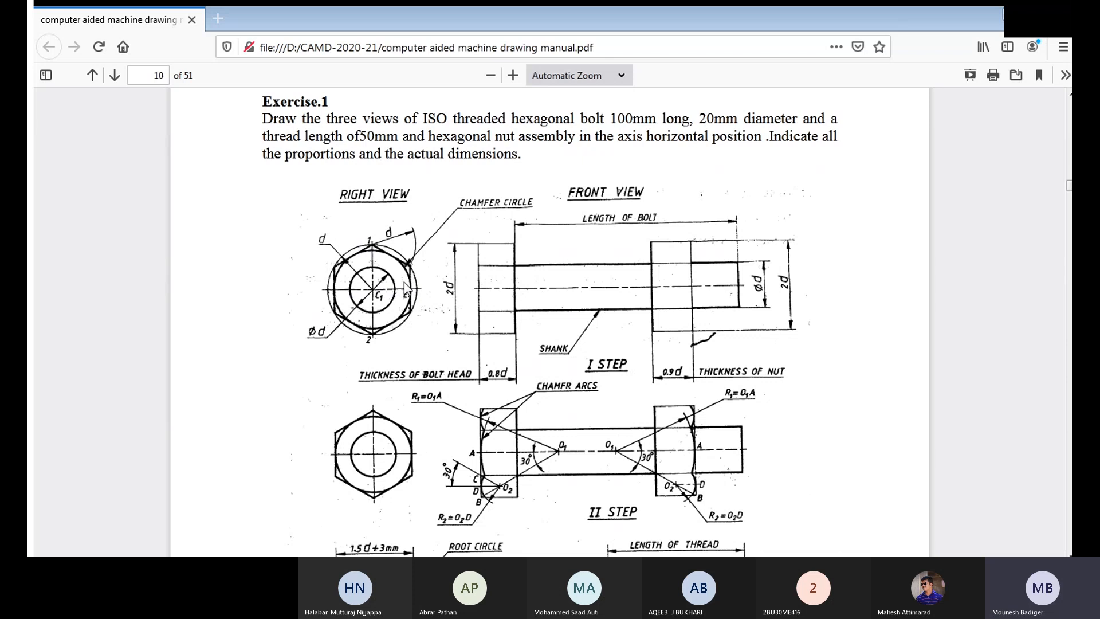
scroll(405, 289, down, 3)
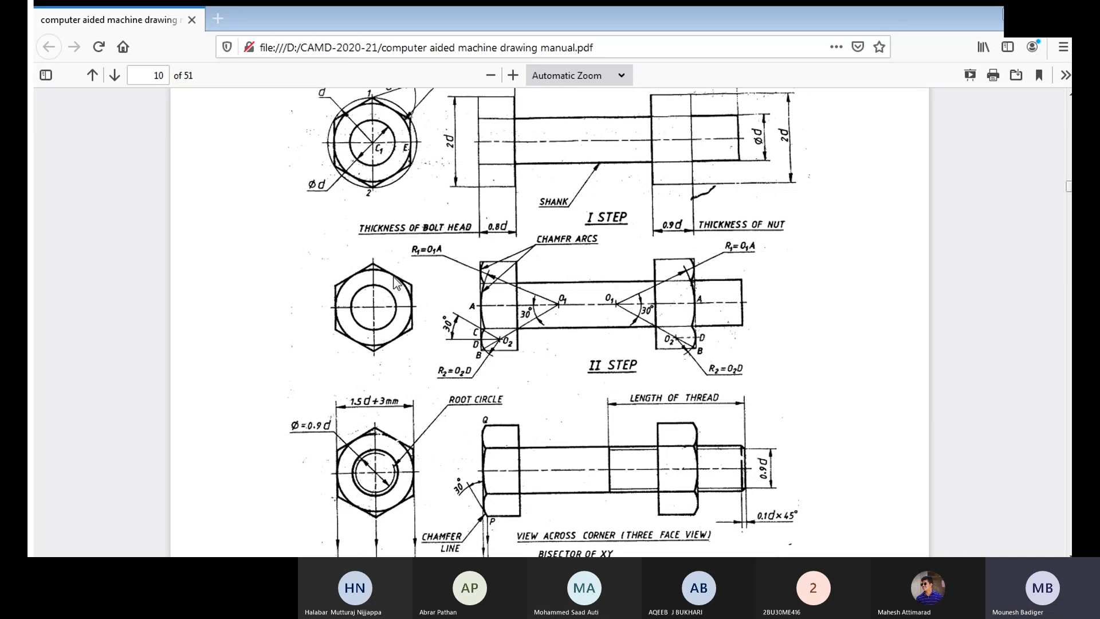
scroll(395, 278, up, 2)
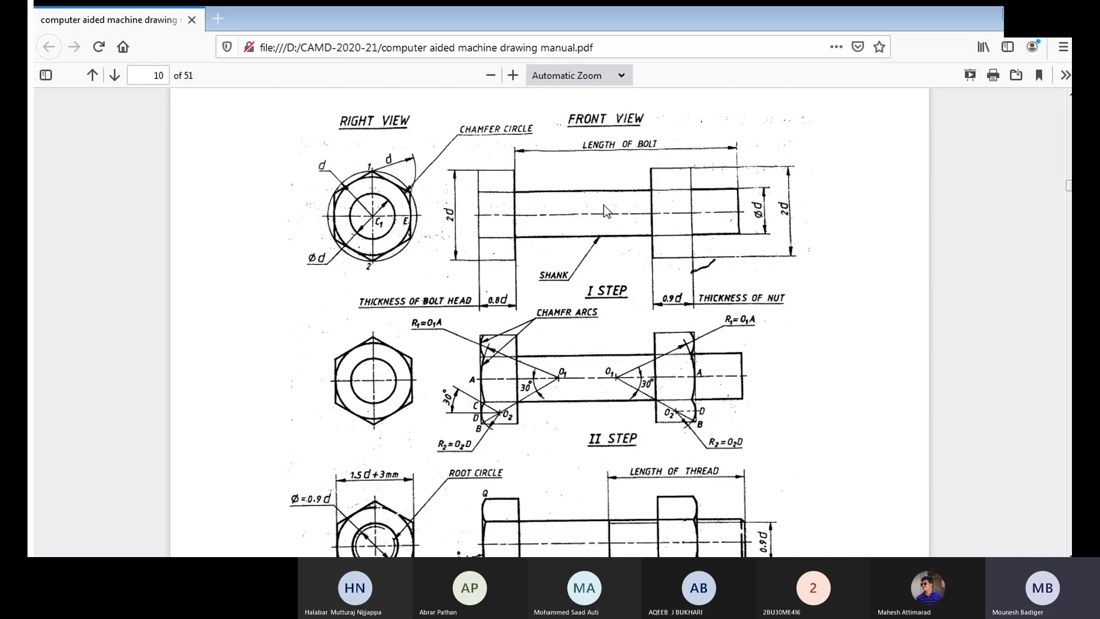
scroll(597, 210, down, 1)
scroll(596, 215, down, 5)
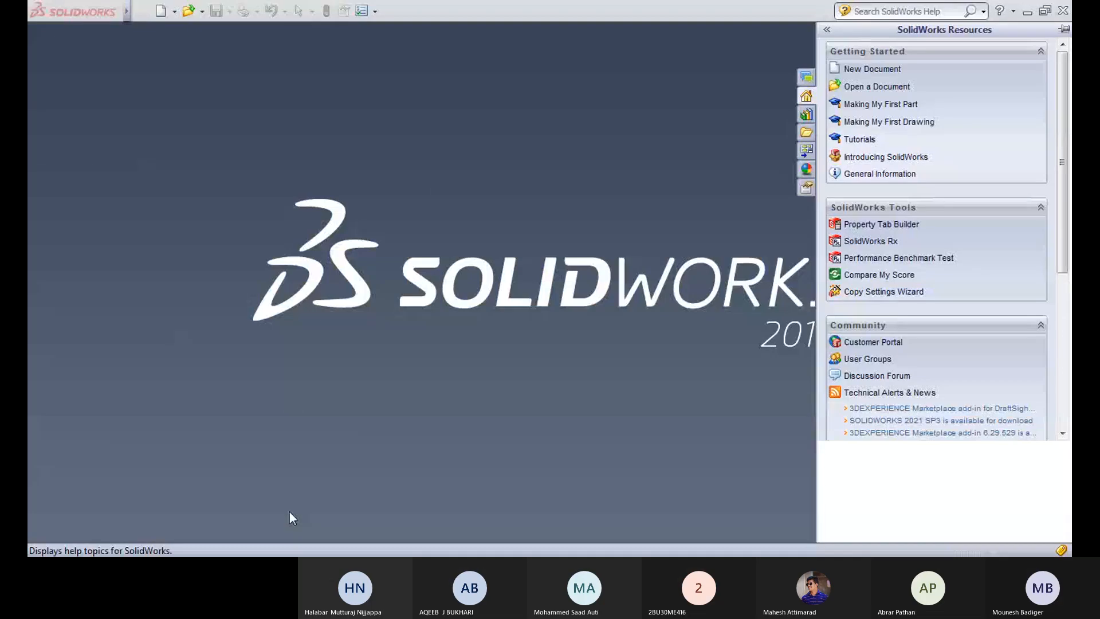
Step: Create a new 2D engineering drawing document in SolidWorks
click(488, 173)
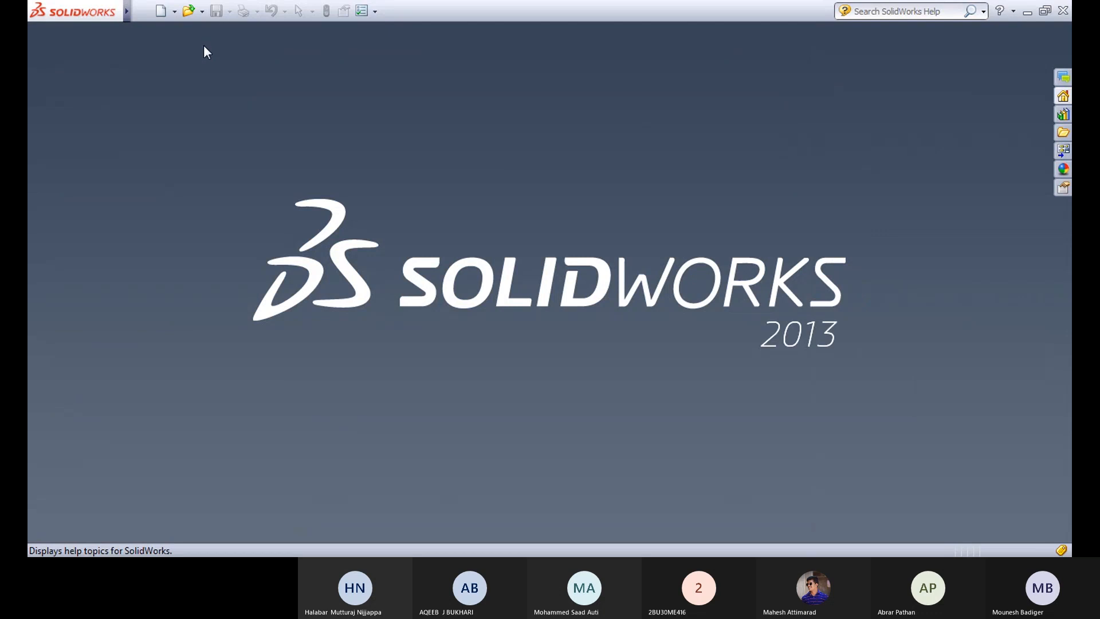
click(174, 11)
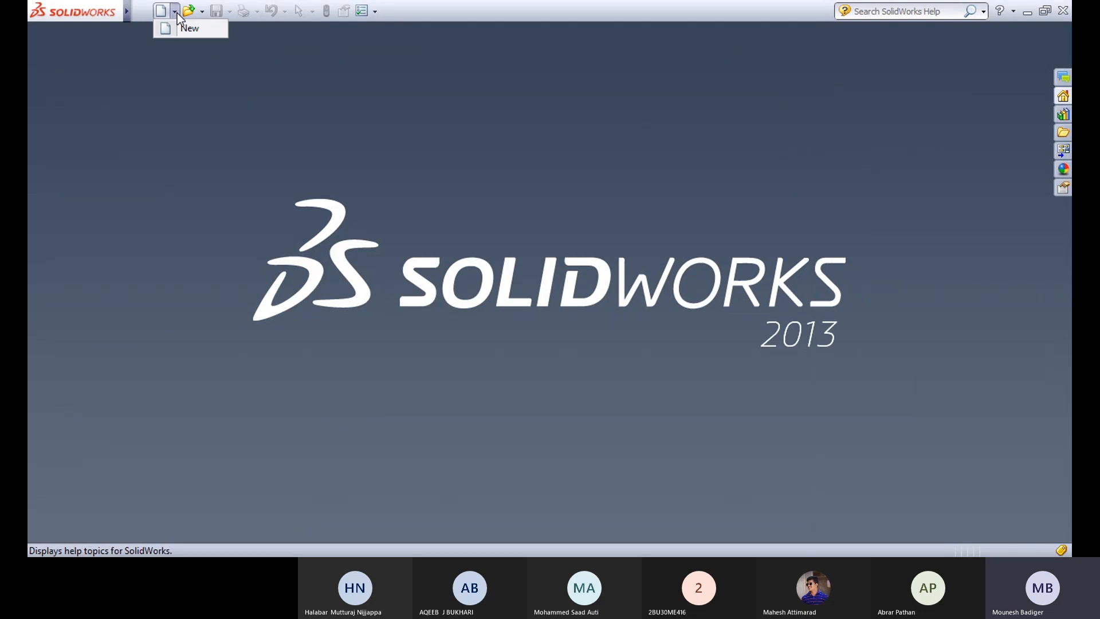
click(180, 26)
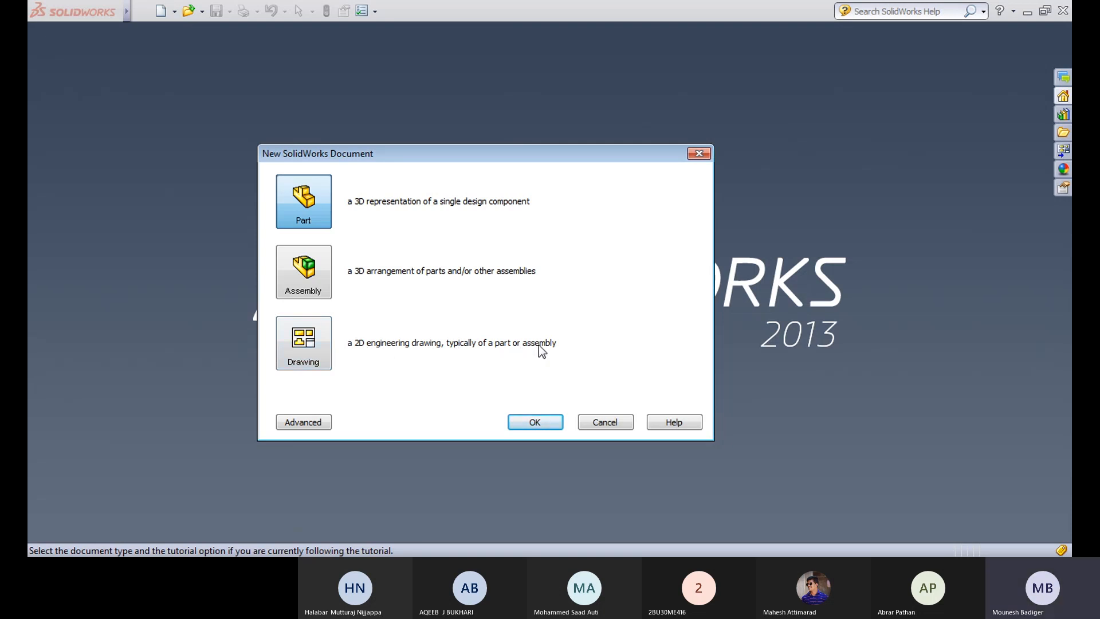
click(310, 342)
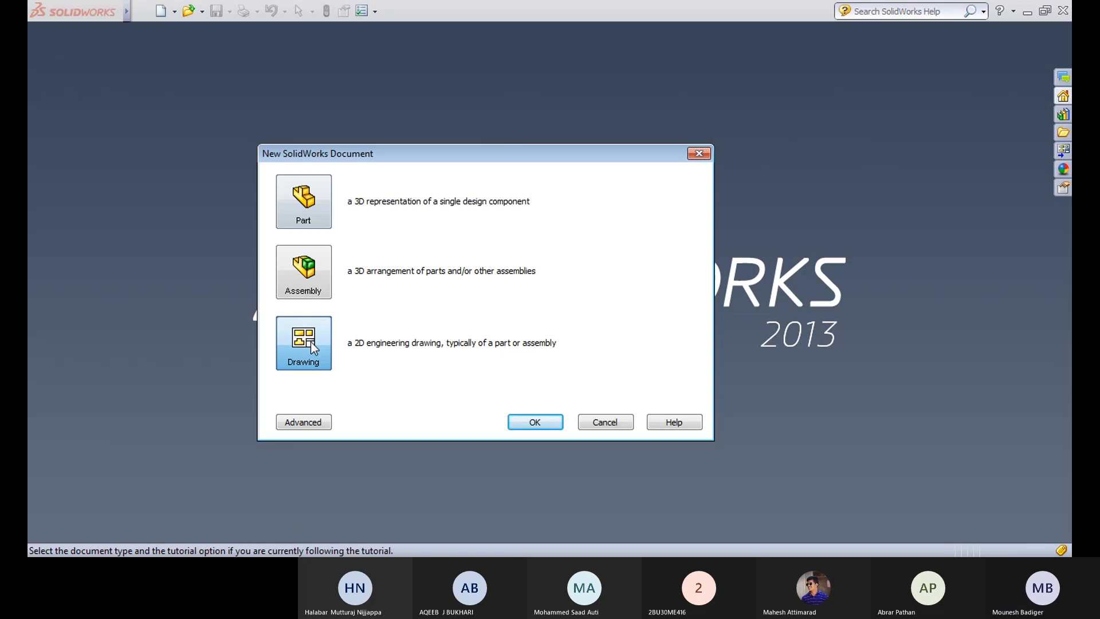
double_click(310, 341)
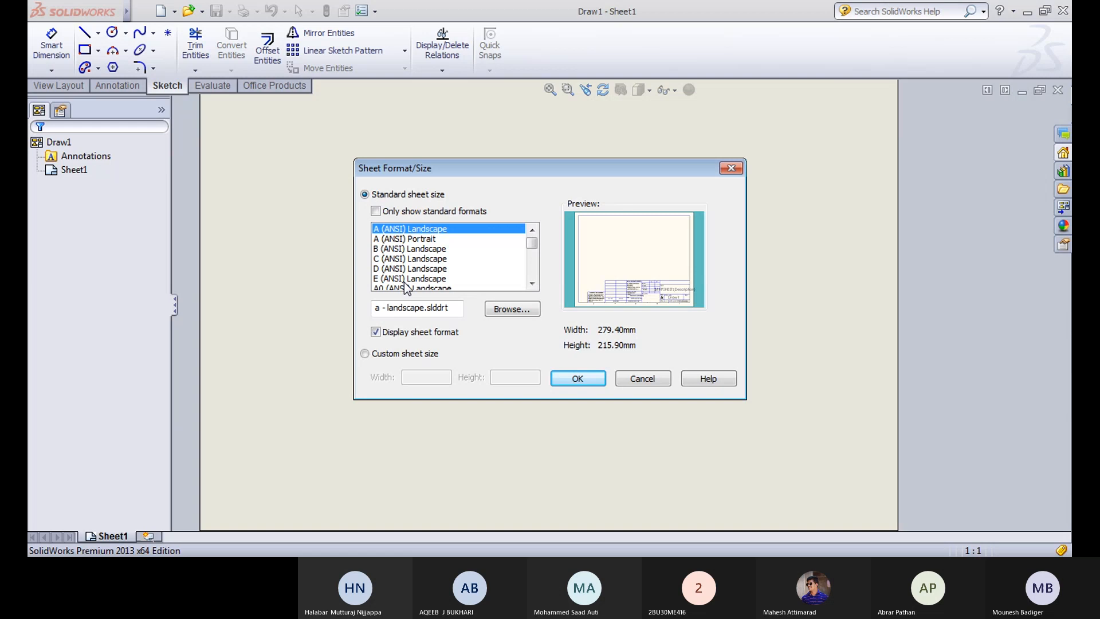
Step: Set the sheet to A4 (ANSI) Landscape without displaying the sheet format
click(415, 279)
scroll(416, 283, down, 1)
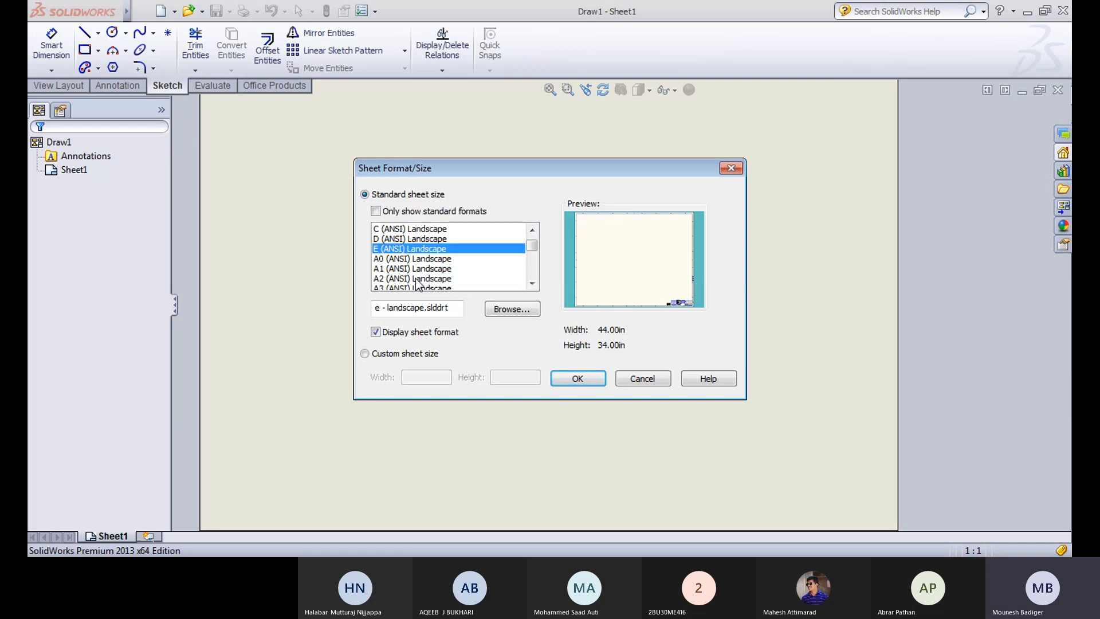
scroll(416, 282, down, 1)
click(395, 268)
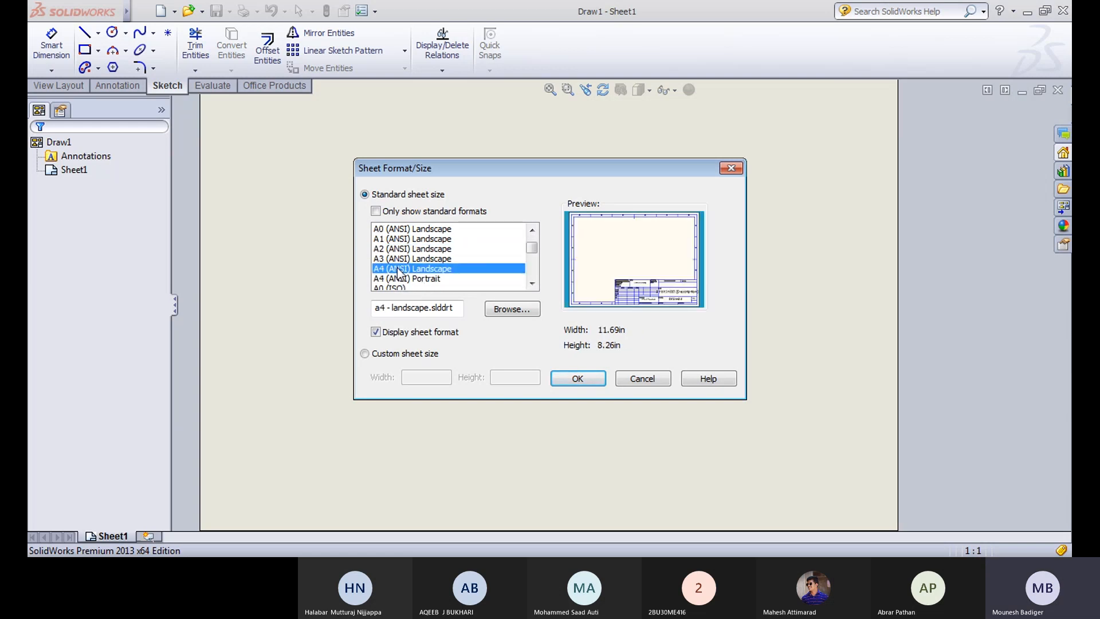
click(376, 332)
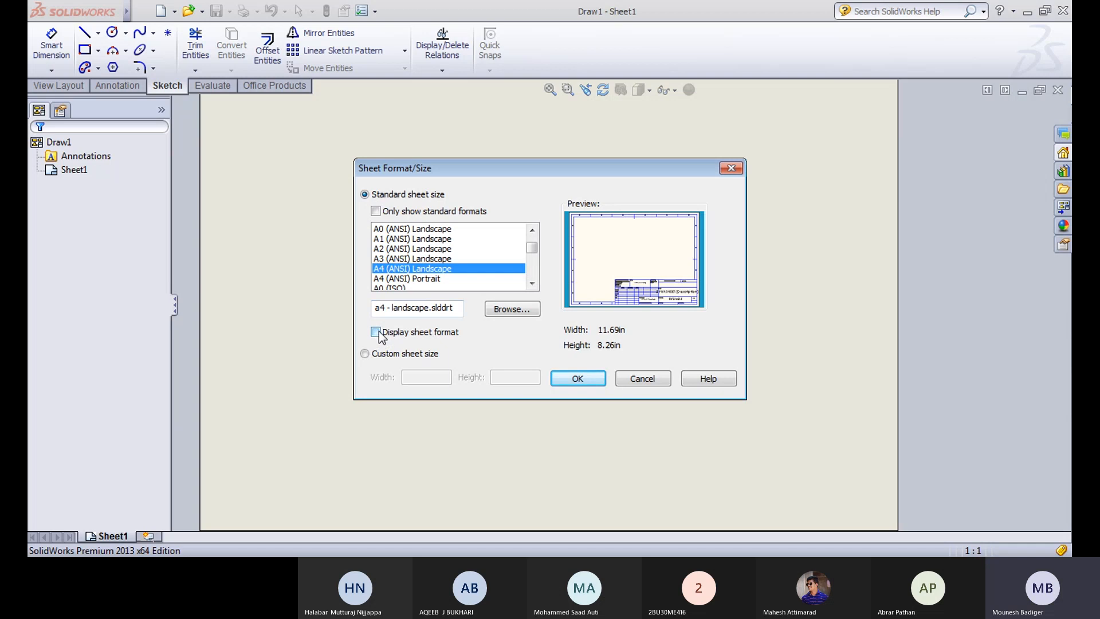
click(592, 379)
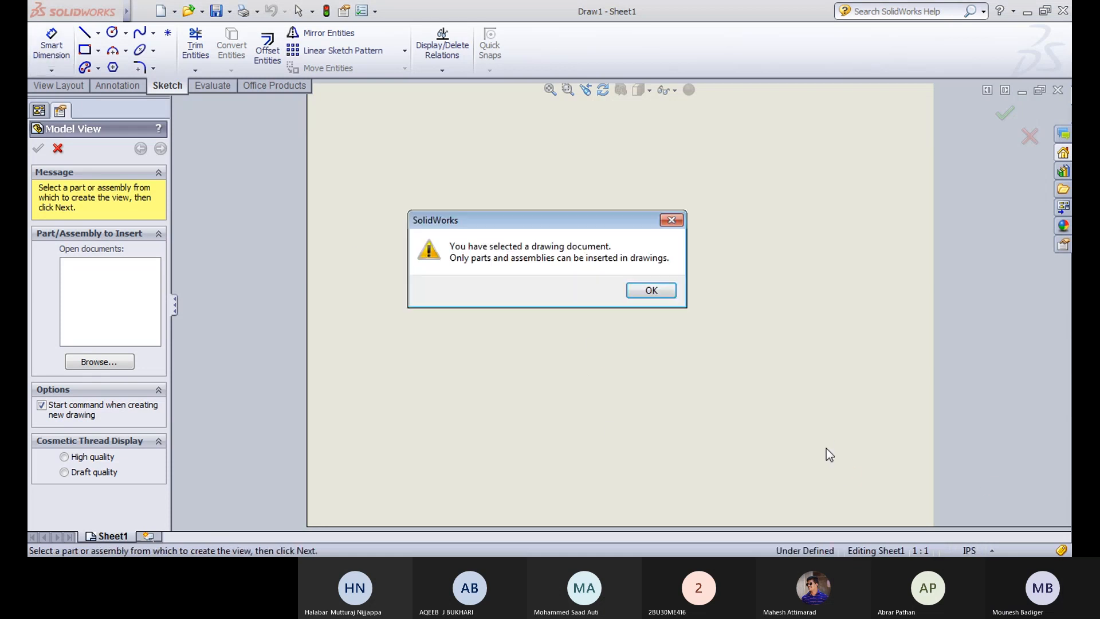
Step: Dismiss the drawing document warning and set the document's unit system to MMGS (millimeter, gram, second)
click(662, 290)
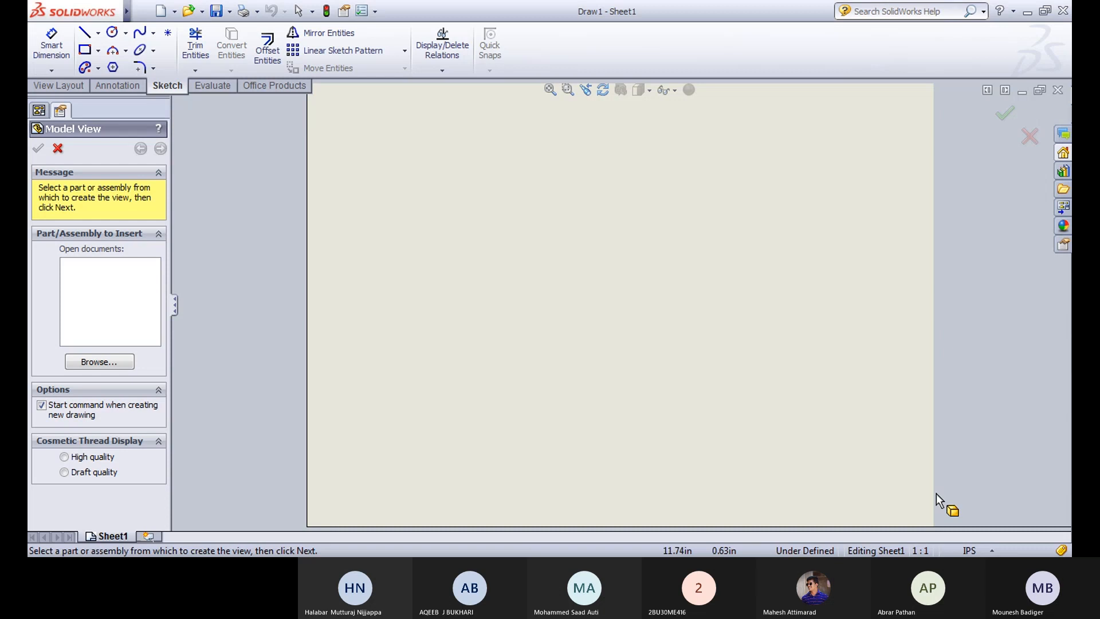
click(979, 550)
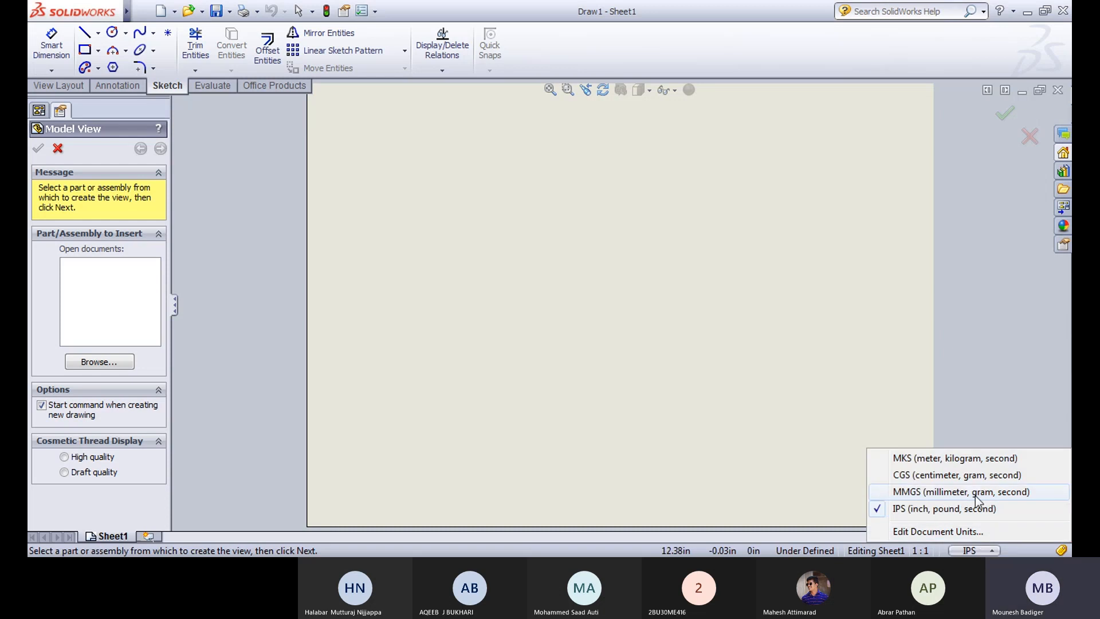
click(976, 496)
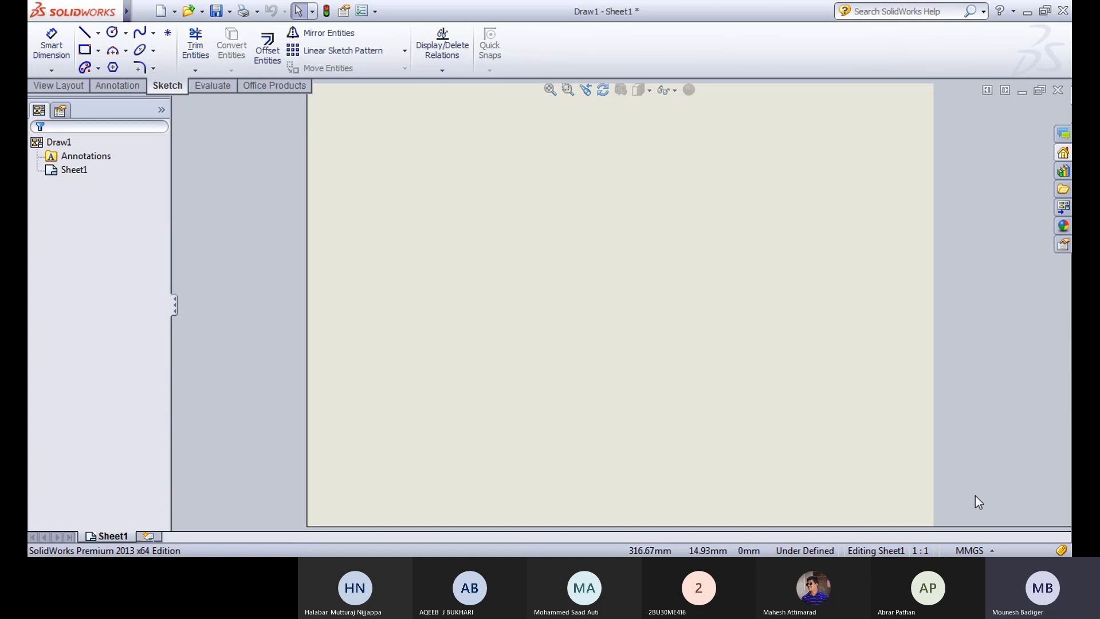
click(98, 35)
click(679, 273)
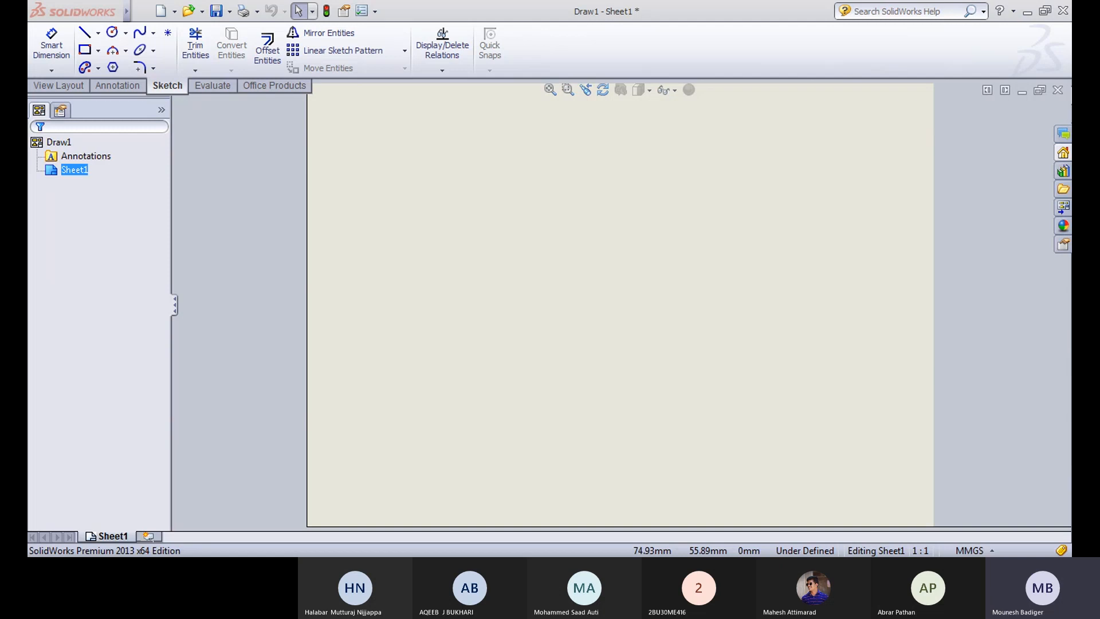
Step: Add a note on the upper part of the sheet with the first line "length of bolot=100mm"
click(134, 87)
click(191, 46)
click(446, 178)
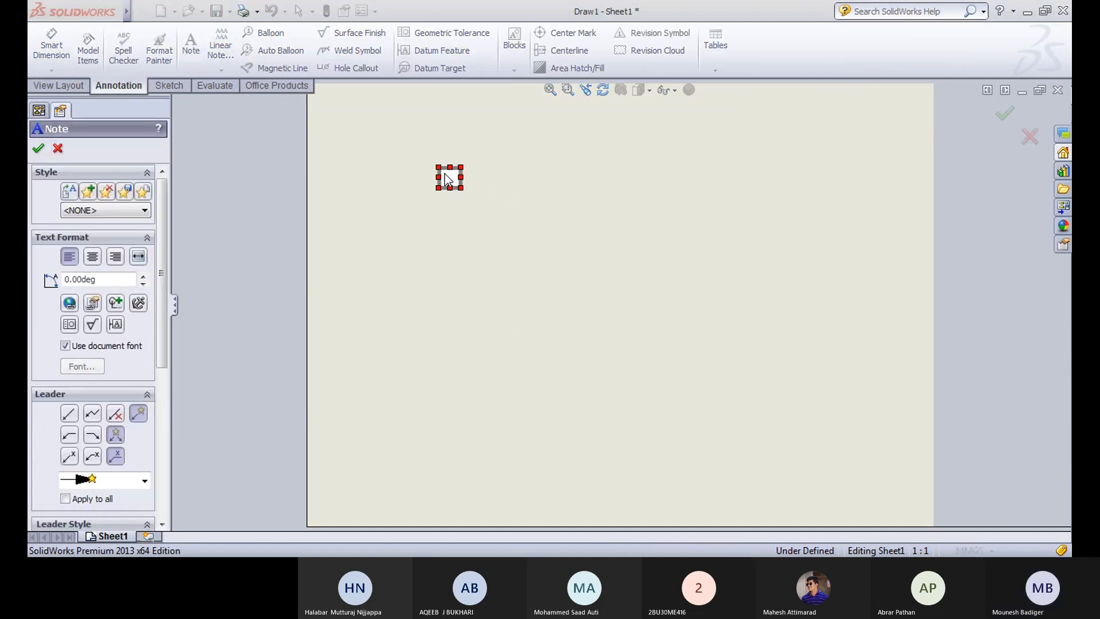
text(le)
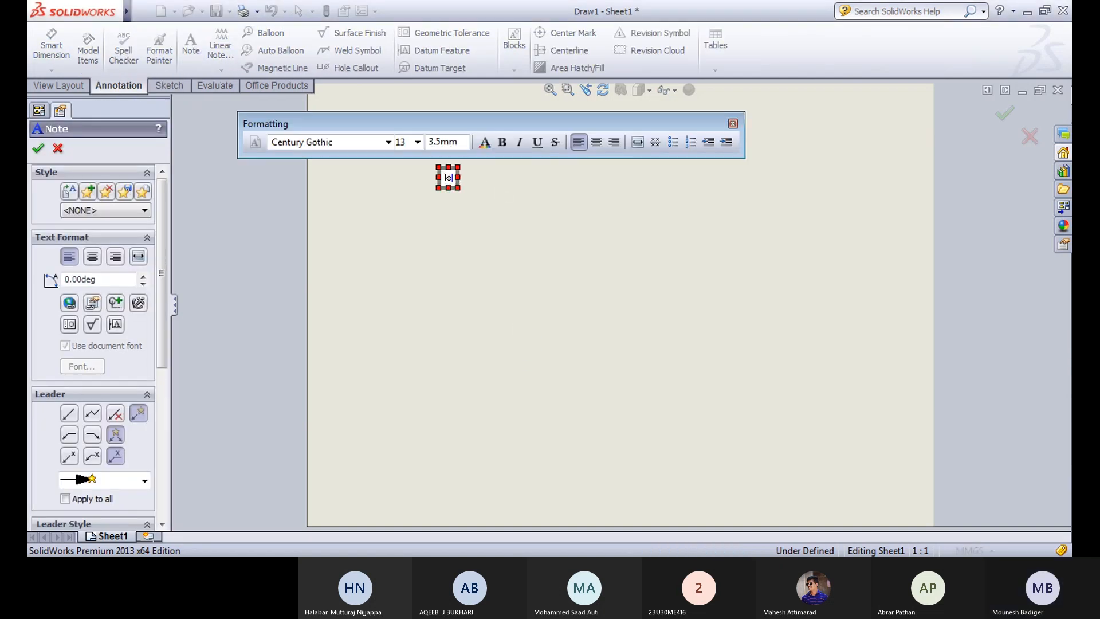
text(ngth )
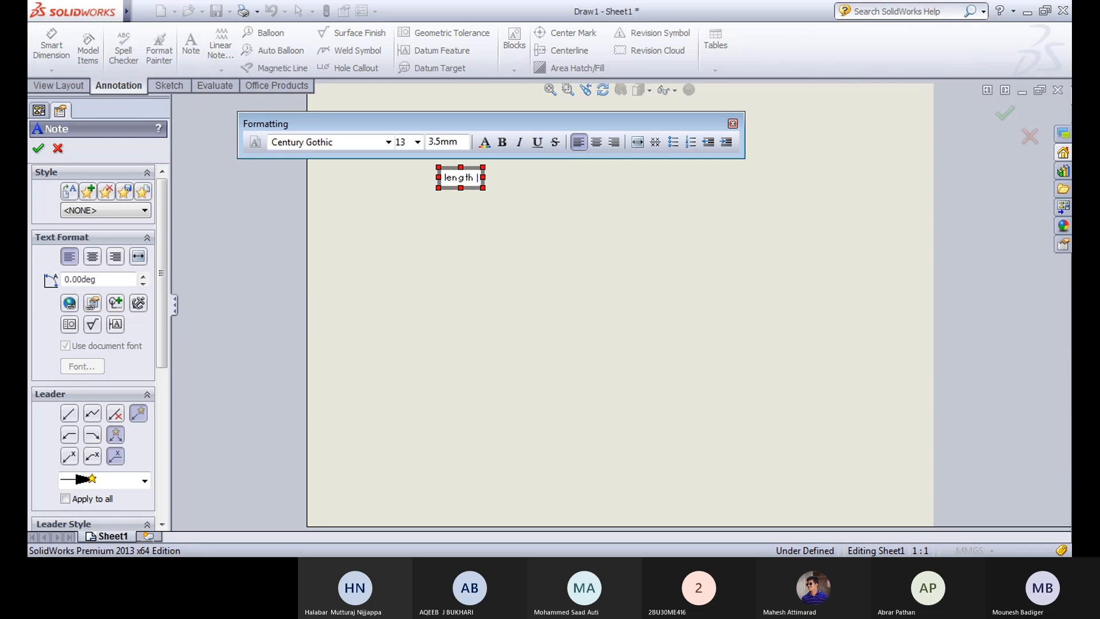
text(of bo)
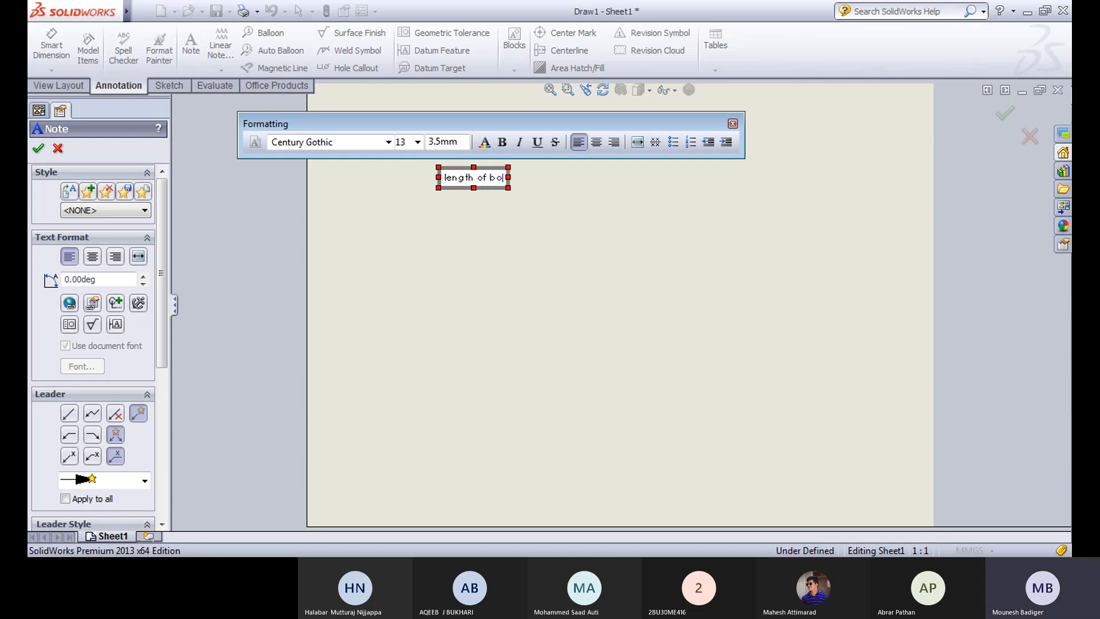
text(lot=)
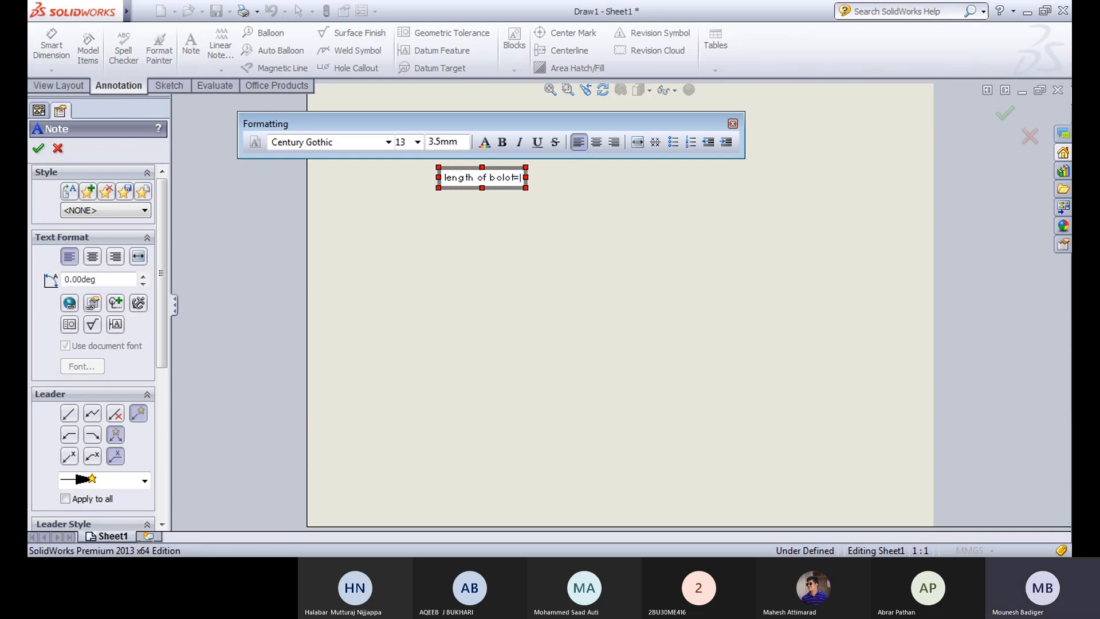
text(100)
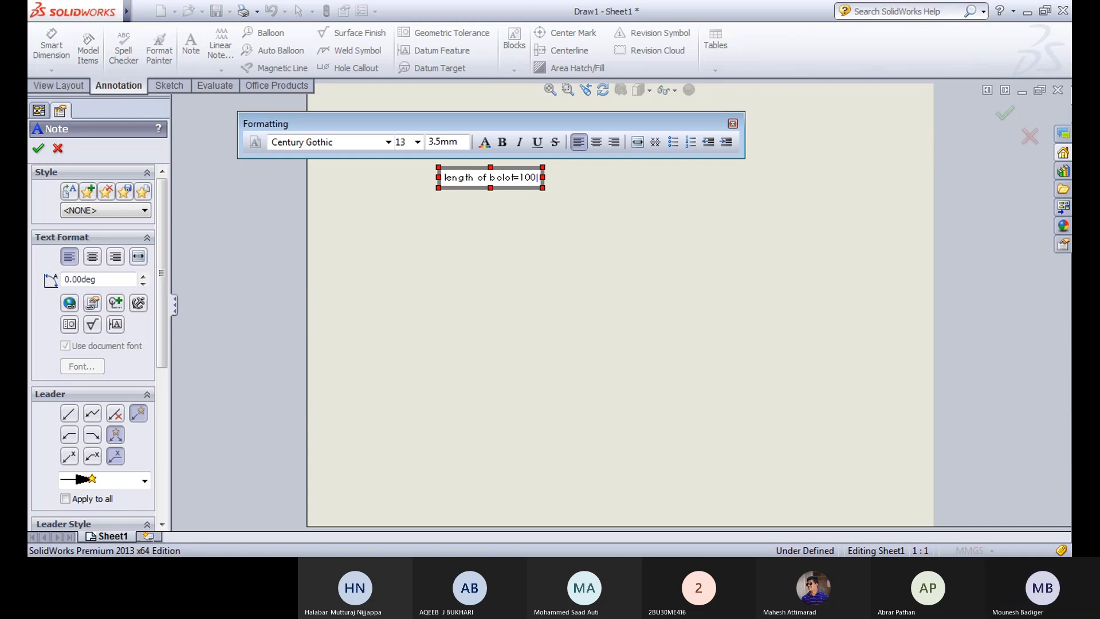
text(mm)
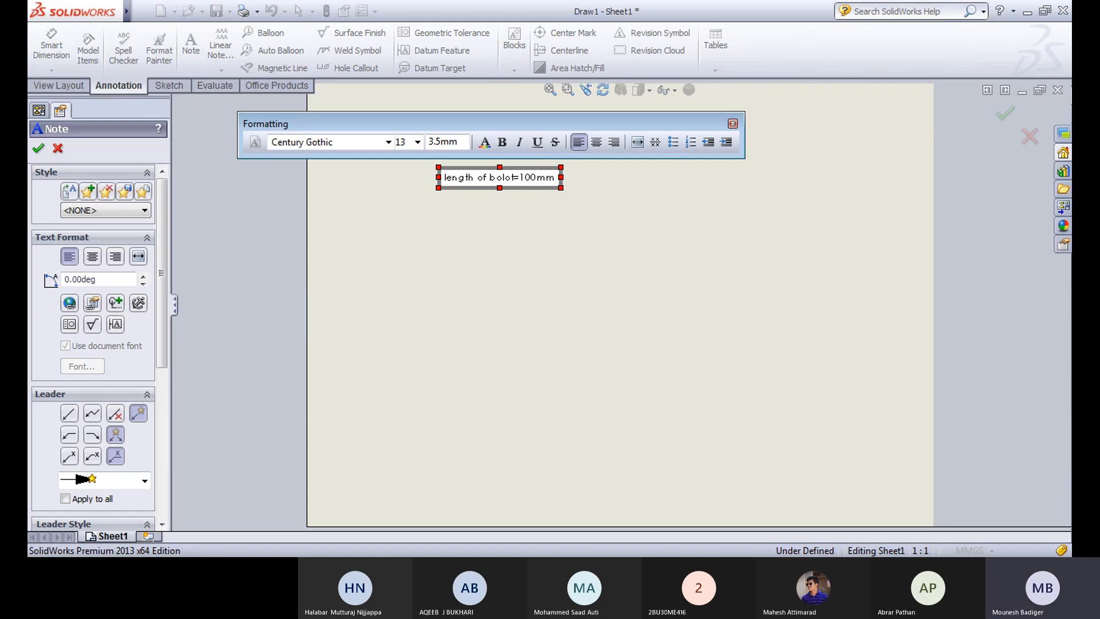
key(Return)
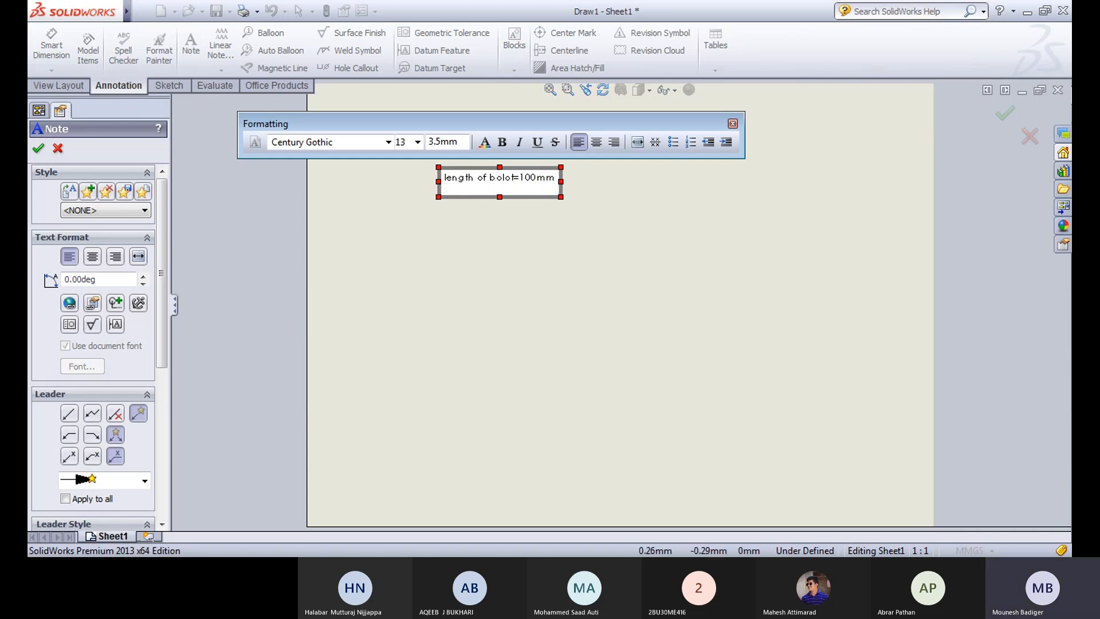
key(alt+Tab)
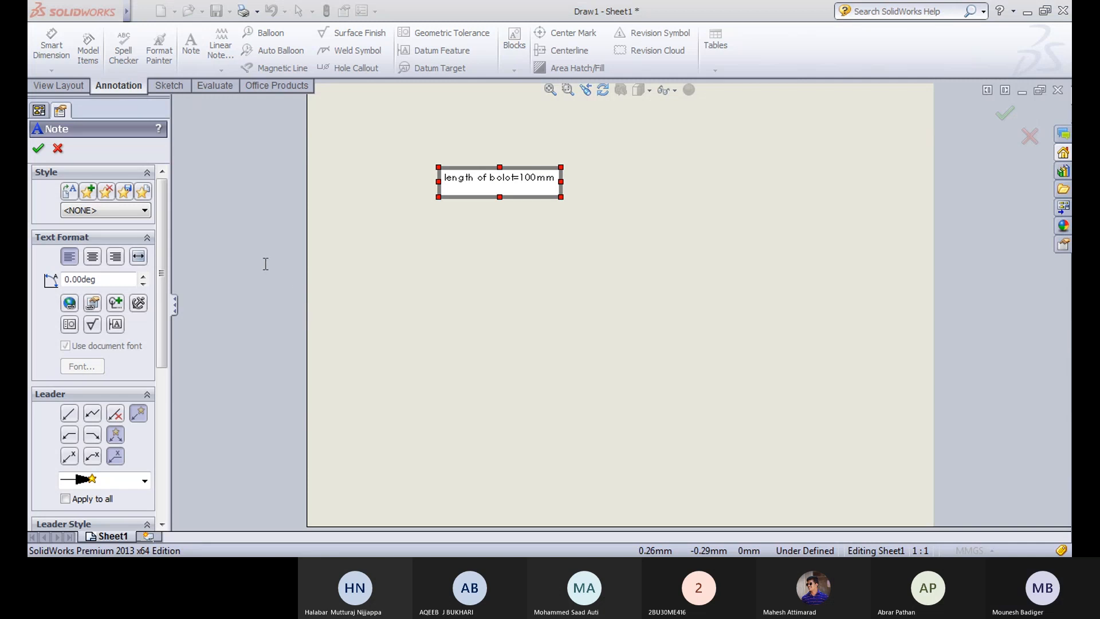
key(alt+Tab)
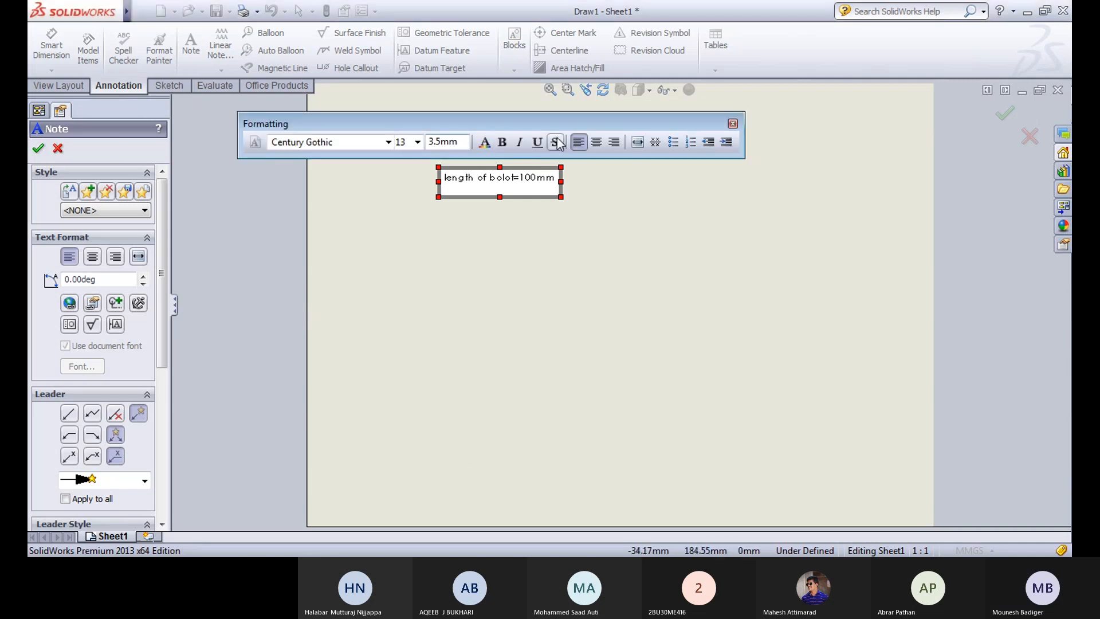
key(alt+Tab)
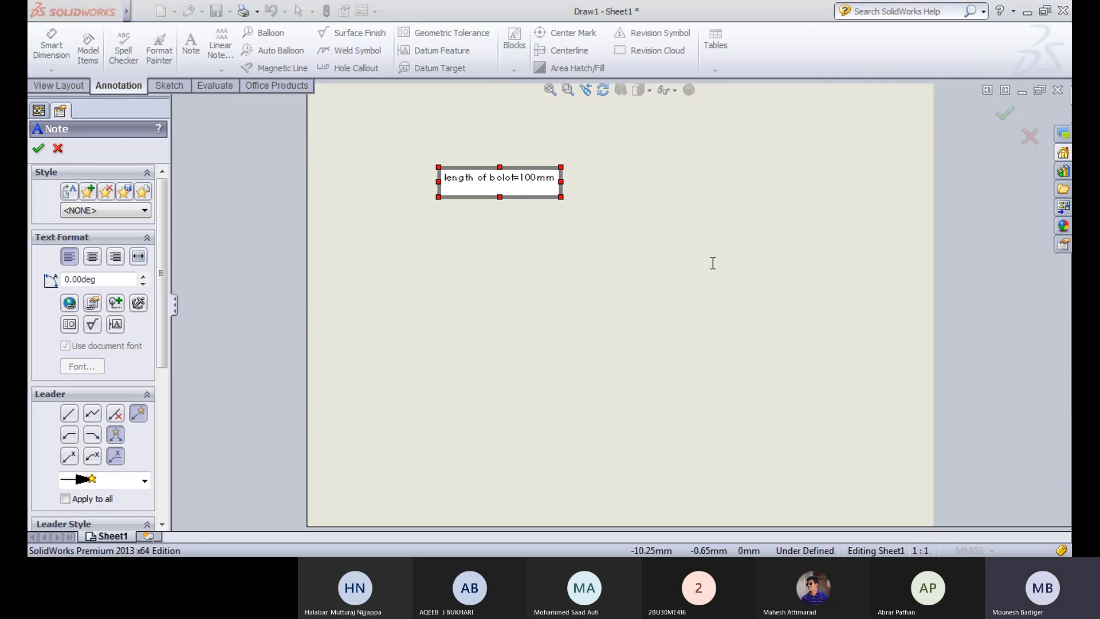
key(alt+Tab)
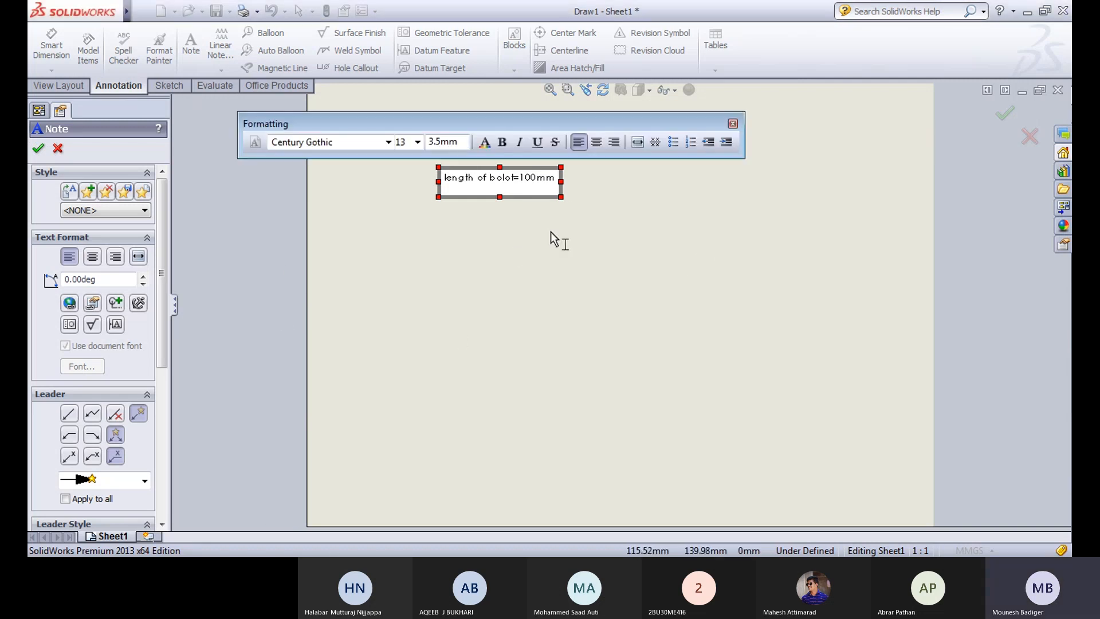
Step: Add the lines "Nominal Diameter=20mm" and "Thread Length =50mm" to the note
key(Return)
text(Nomi)
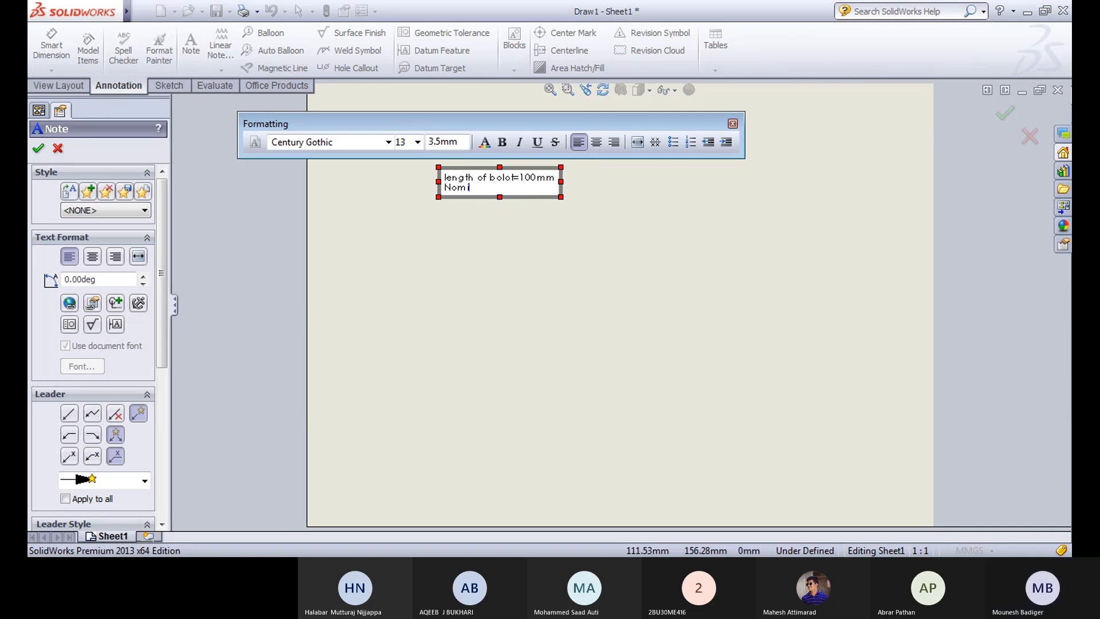
text(nall Diameter=)
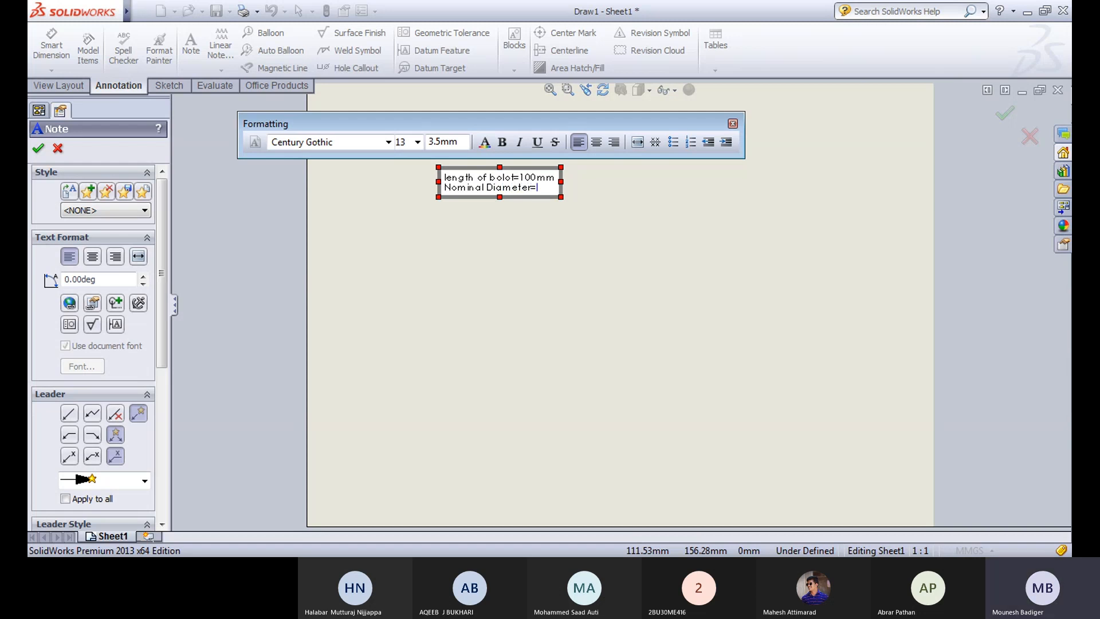
text(20mm)
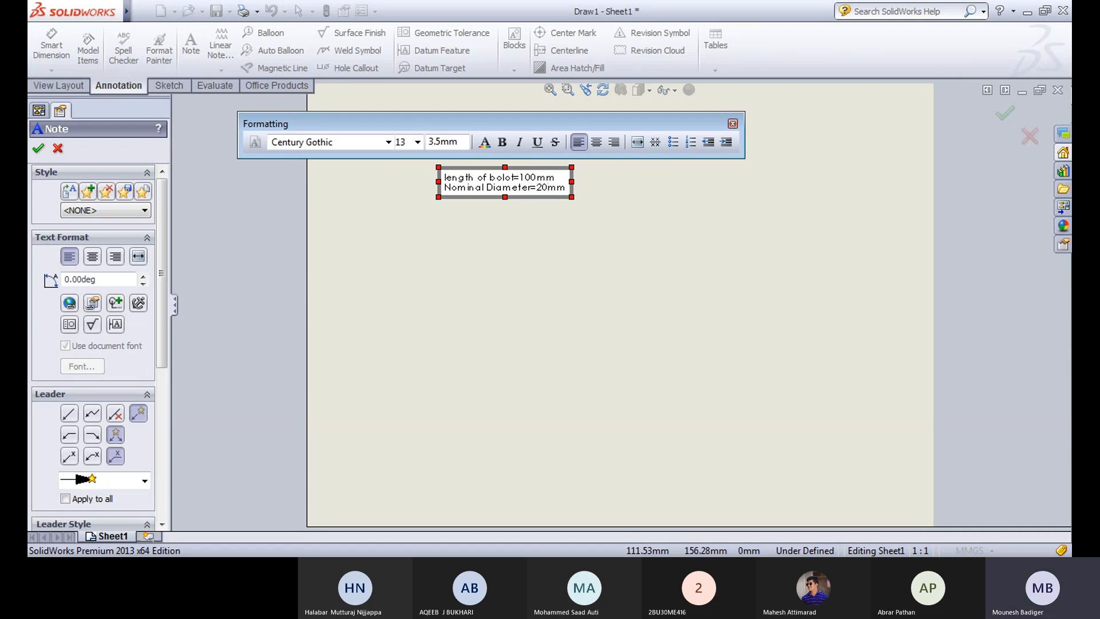
key(Return)
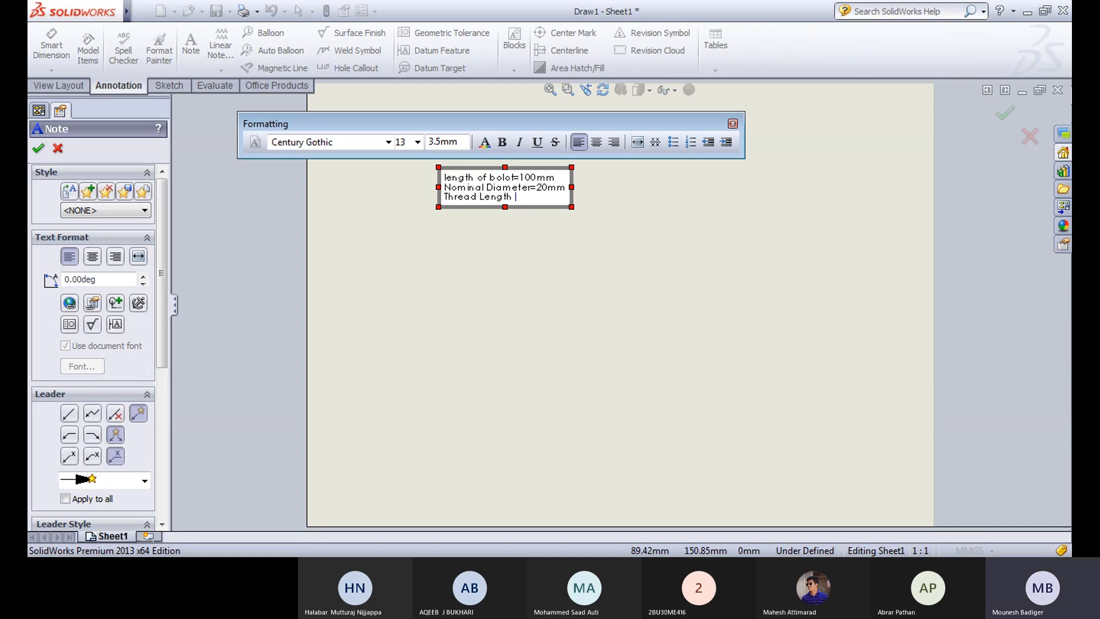
text(50mm)
key(Return)
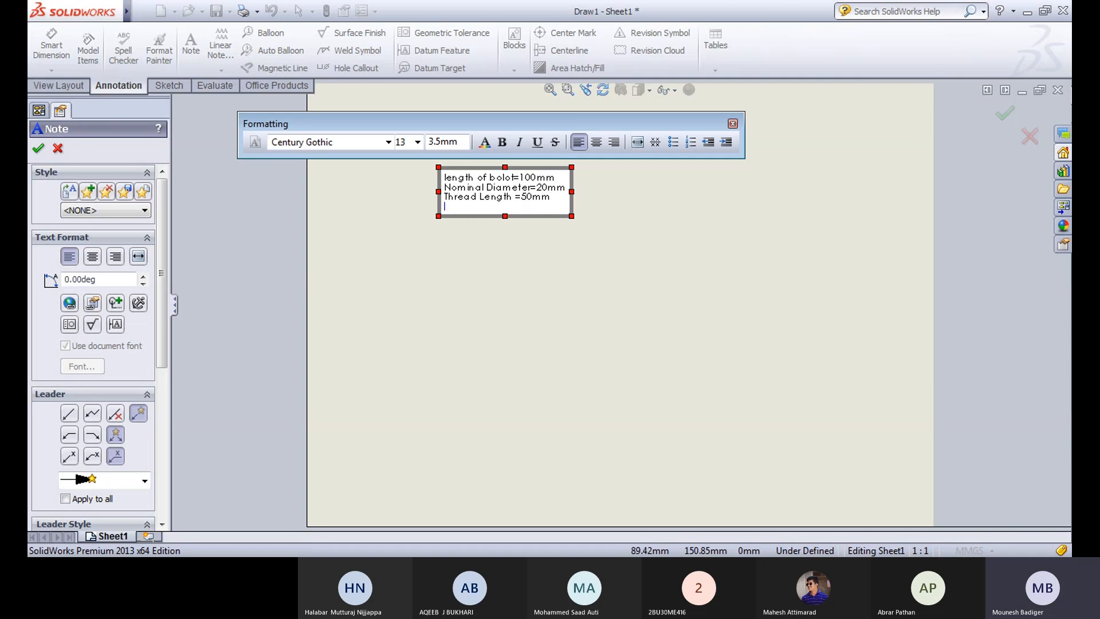
key(BackSpace)
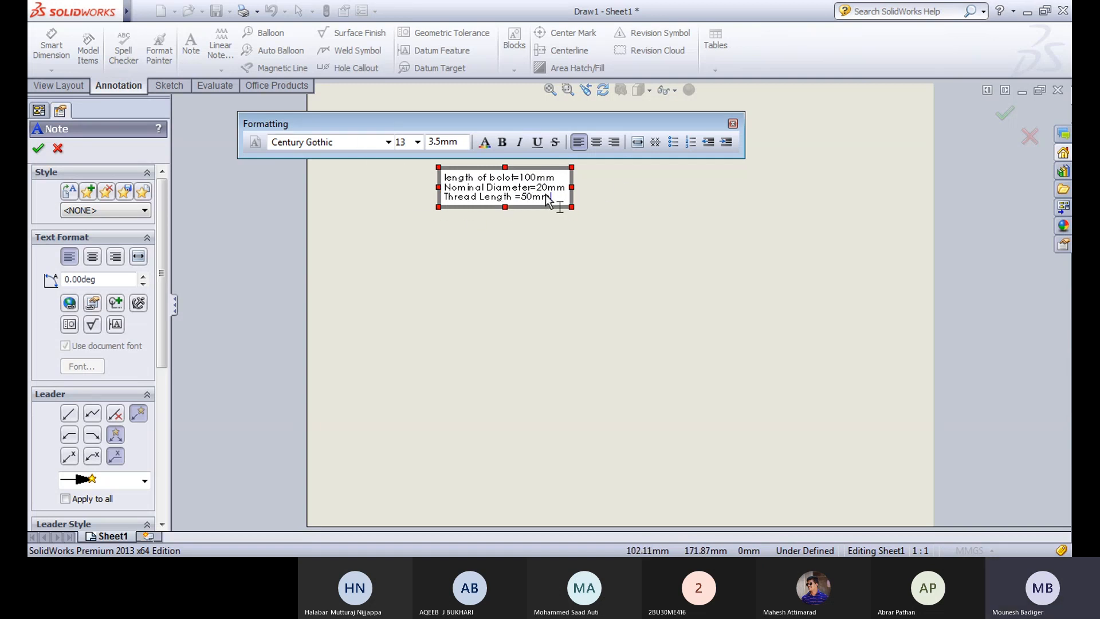
Step: Enlarge and bold all of the note's text, and move the finished note closer to the sheet's upper edge
key(ctrl+a)
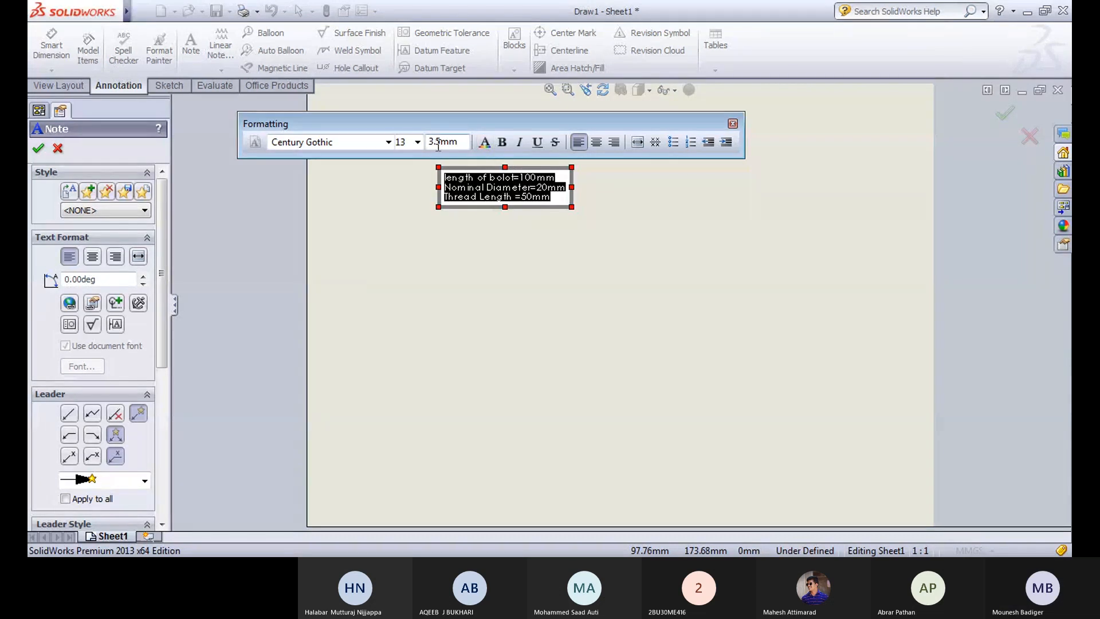
click(416, 142)
click(405, 260)
click(500, 144)
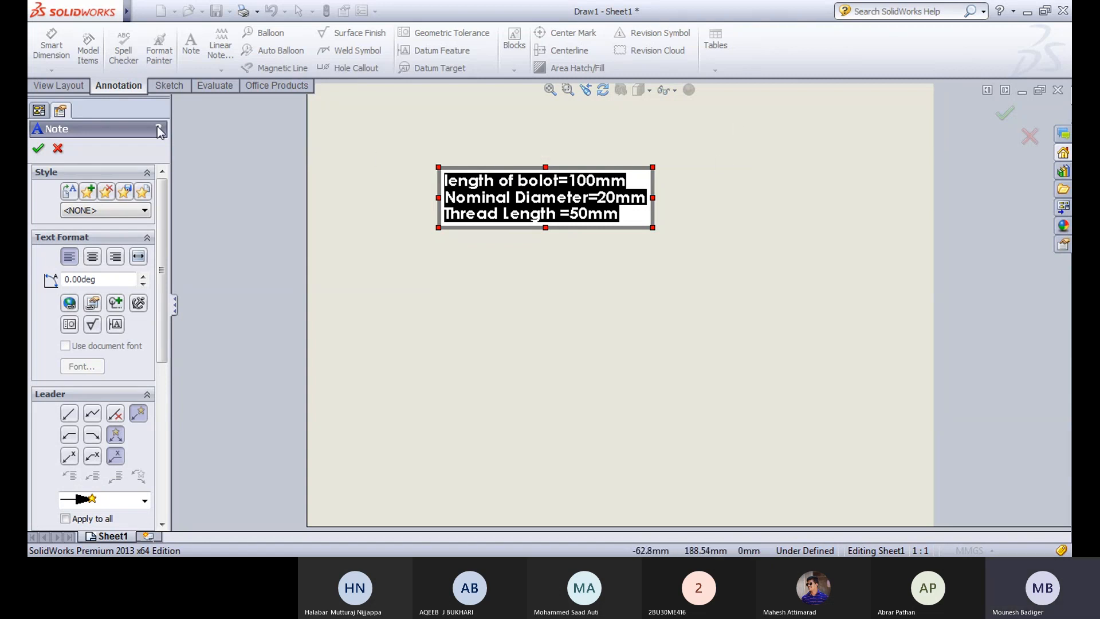
click(38, 146)
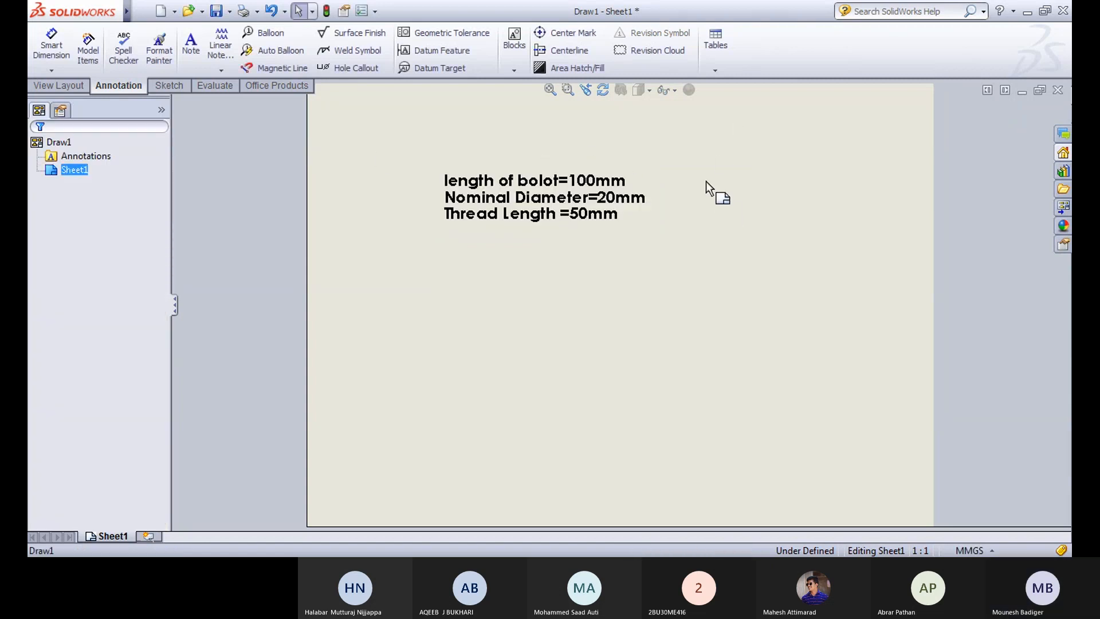
drag(537, 227, 508, 166)
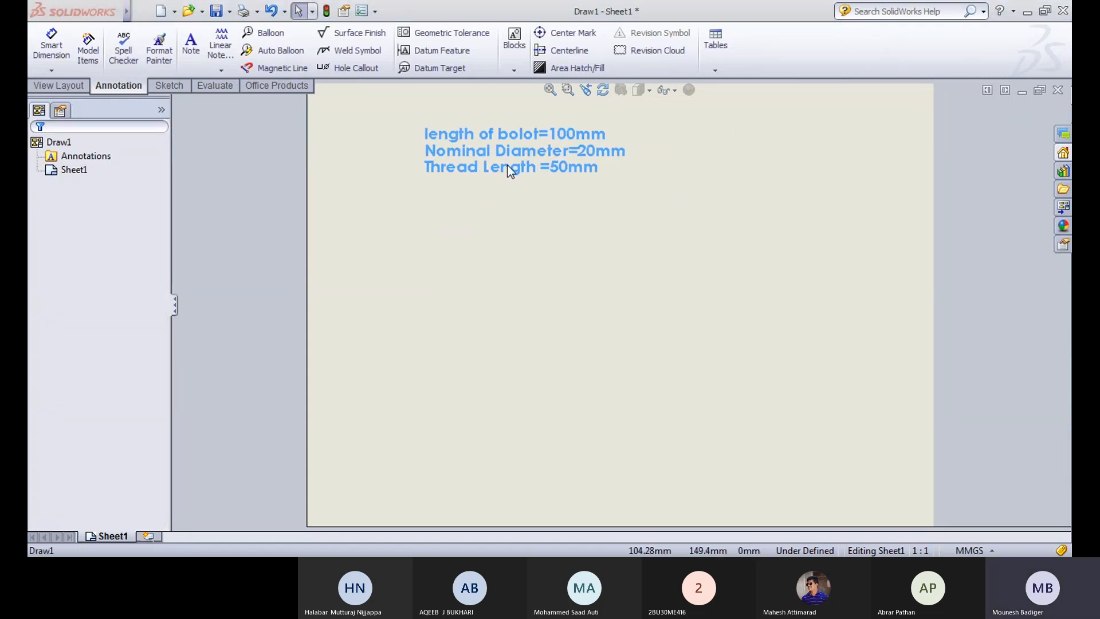
click(668, 213)
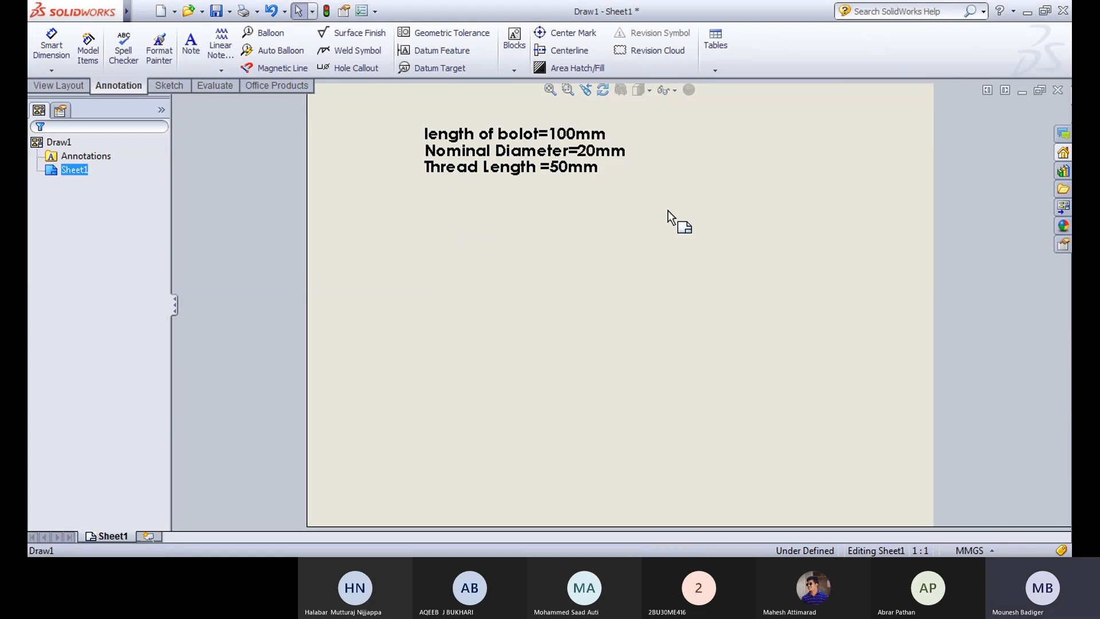
click(169, 85)
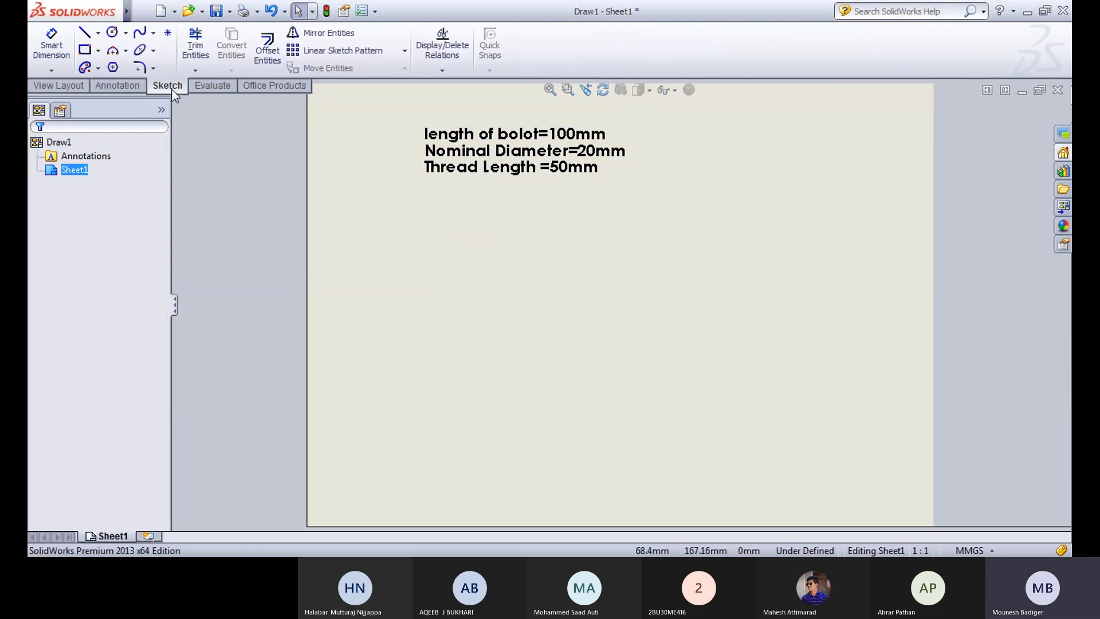
click(98, 34)
click(98, 50)
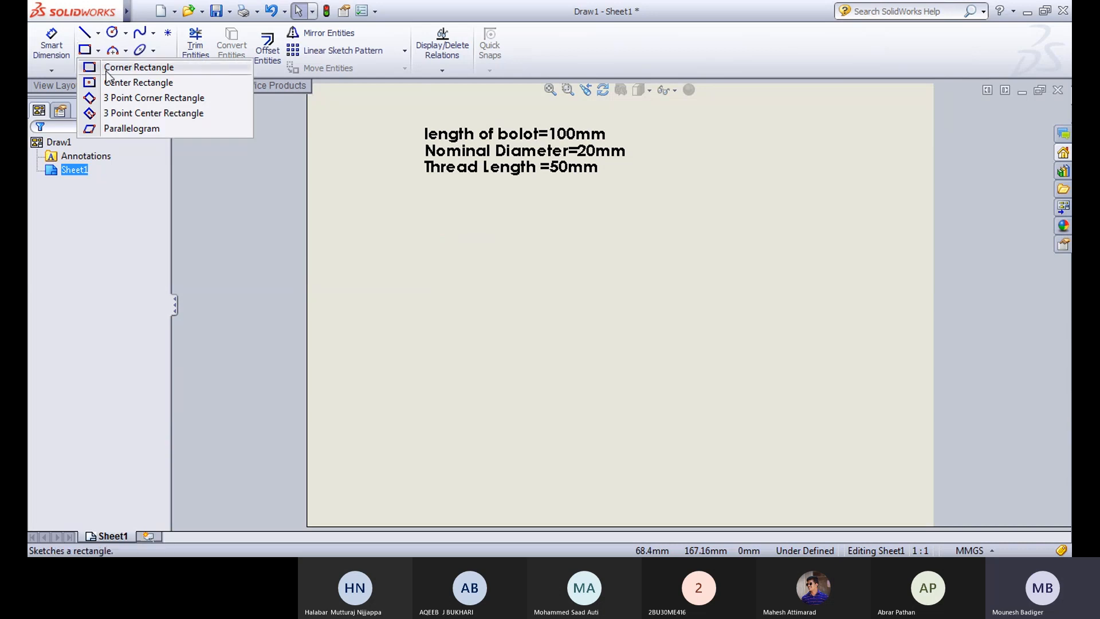
click(107, 69)
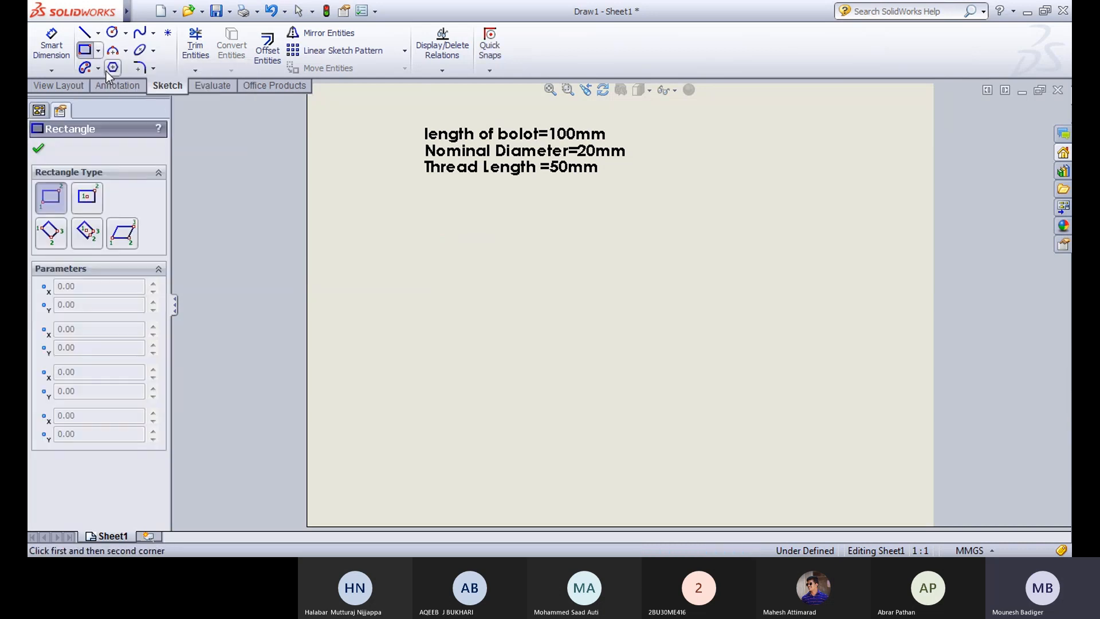
click(558, 268)
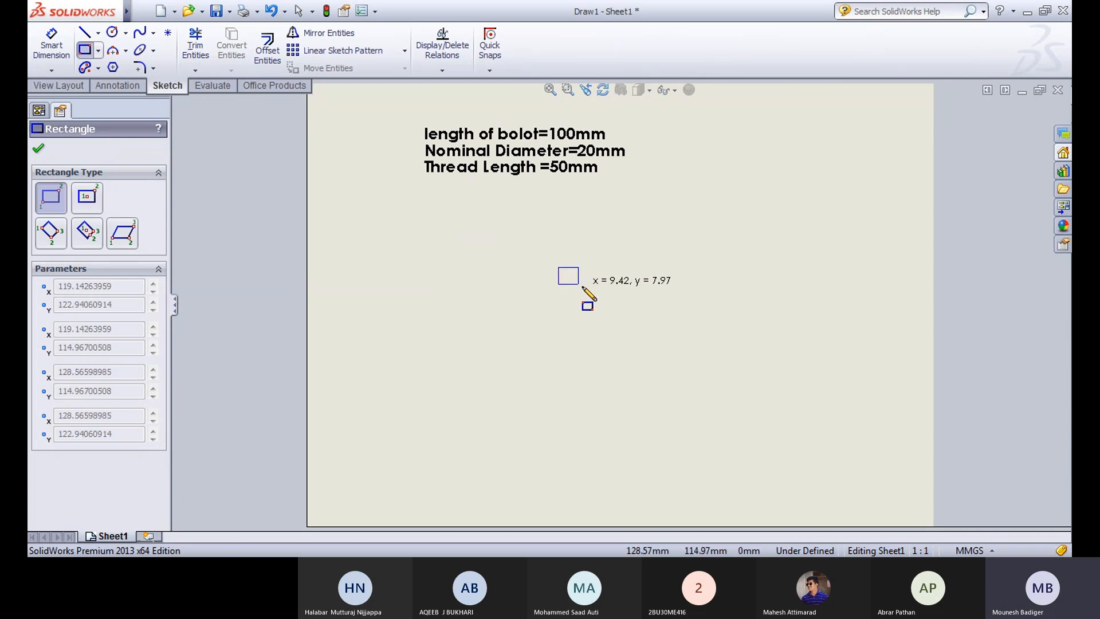
click(844, 322)
key(Escape)
key(ctrl+z)
Step: Move the bolt data note into the upper right corner of the sheet
click(570, 238)
key(z)
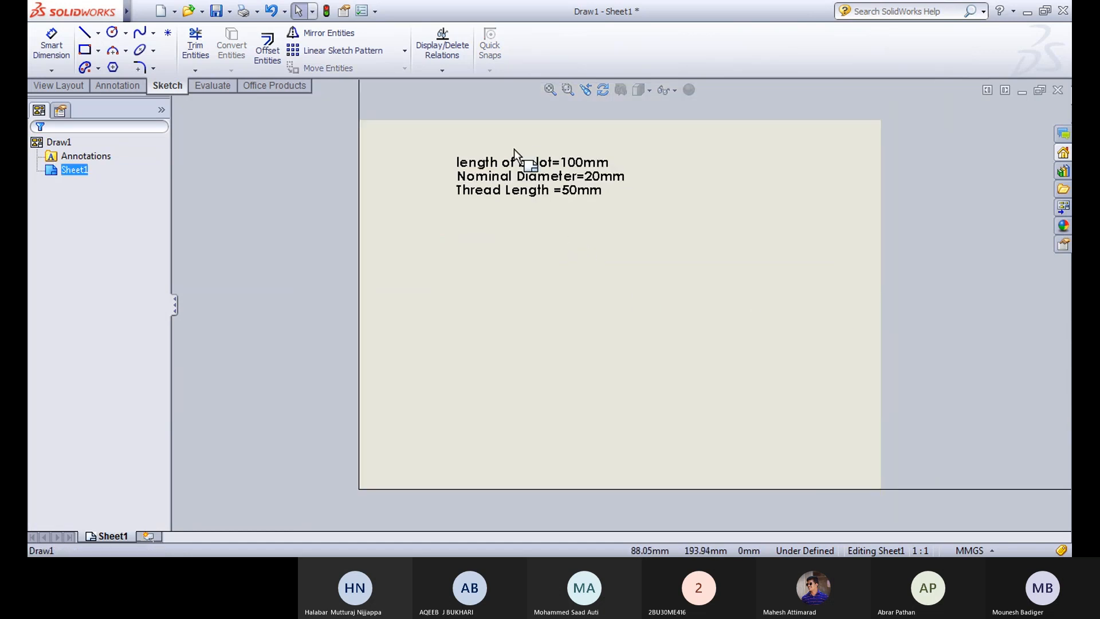
drag(498, 174, 725, 137)
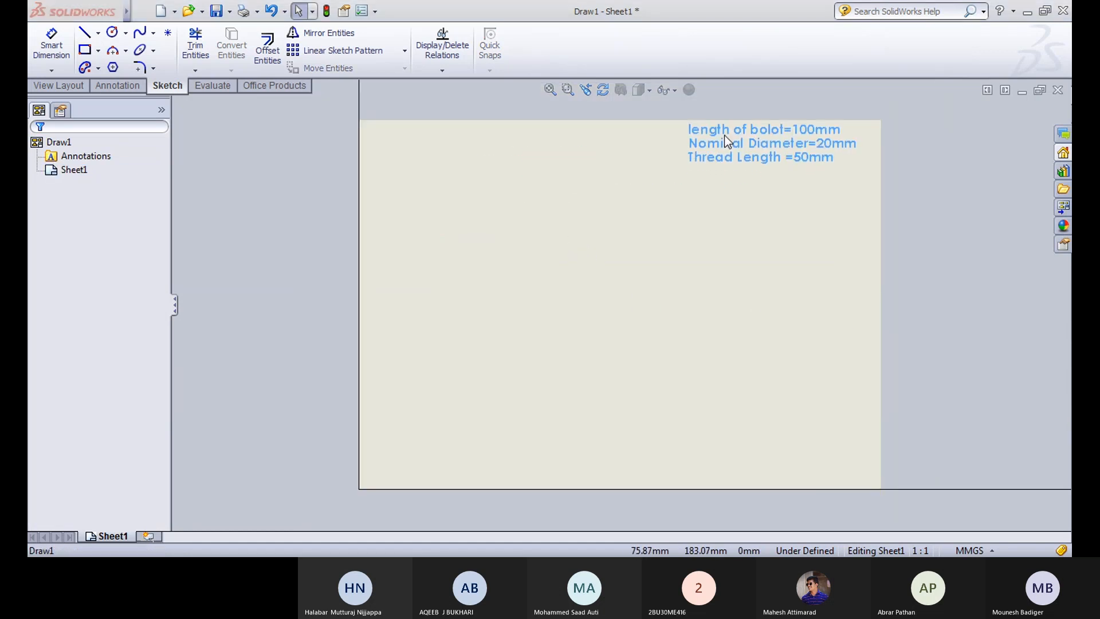
click(658, 218)
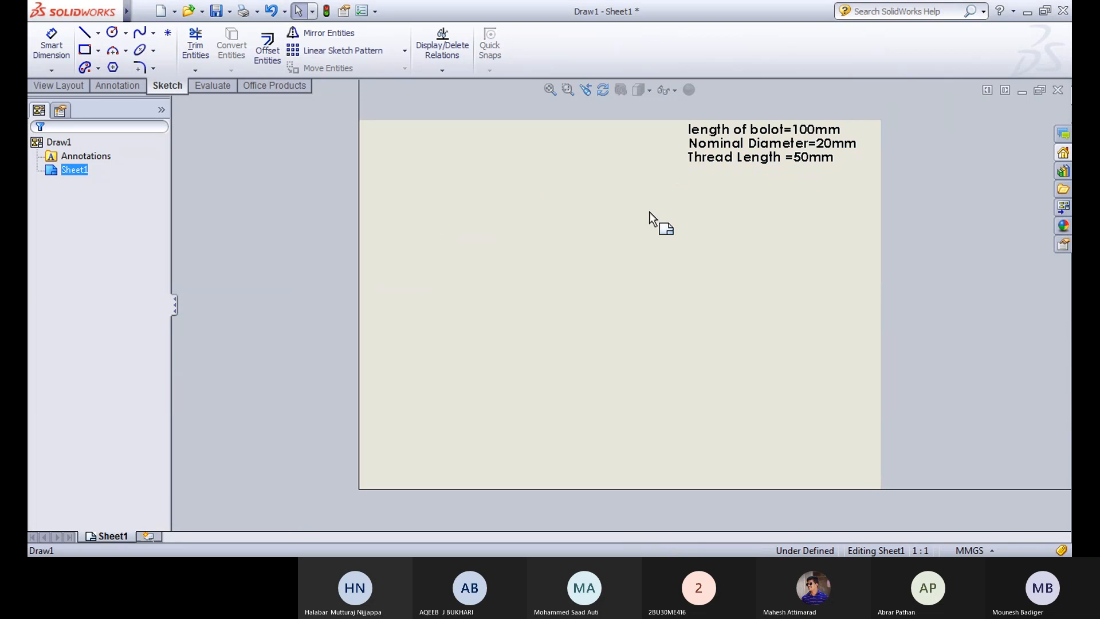
Step: Sketch a horizontal corner rectangle about 31 mm high below the note for the bolt shank
click(84, 50)
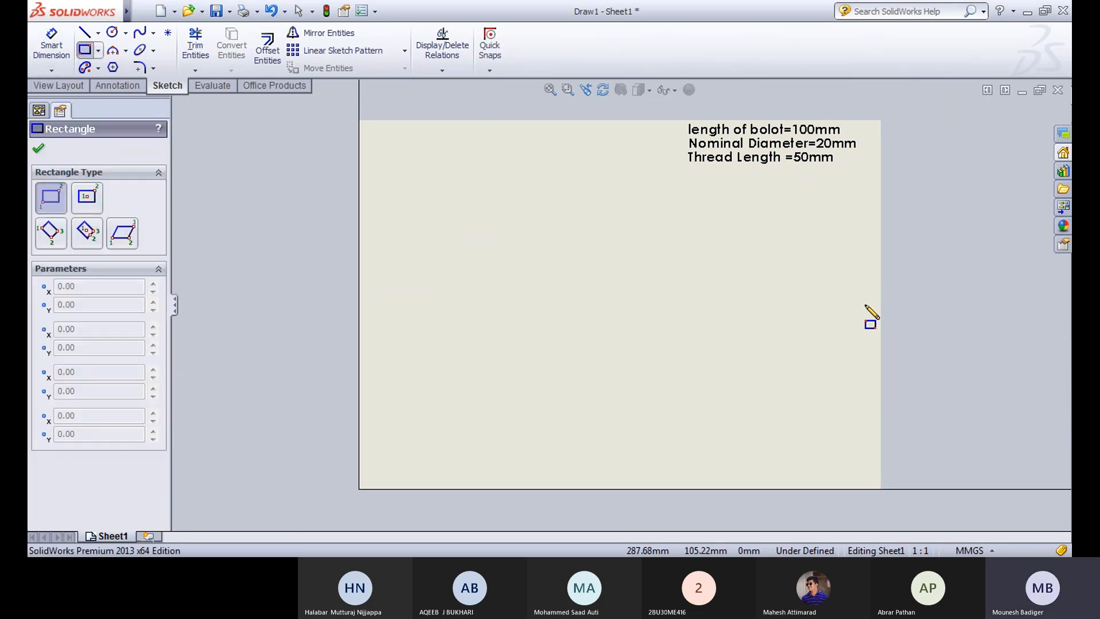
click(583, 241)
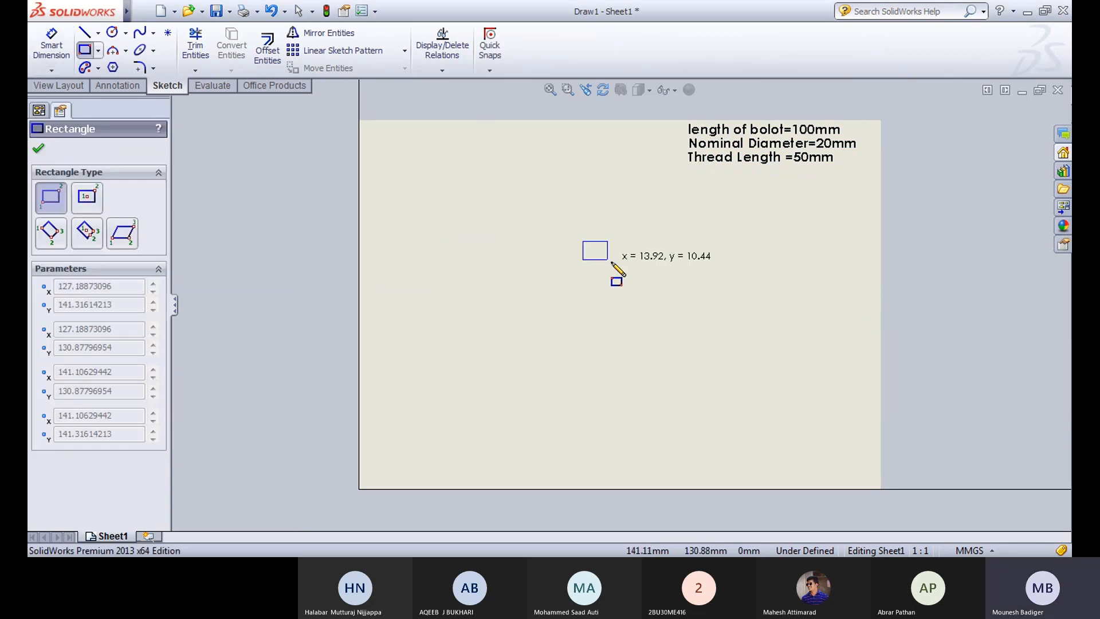
click(825, 296)
key(Escape)
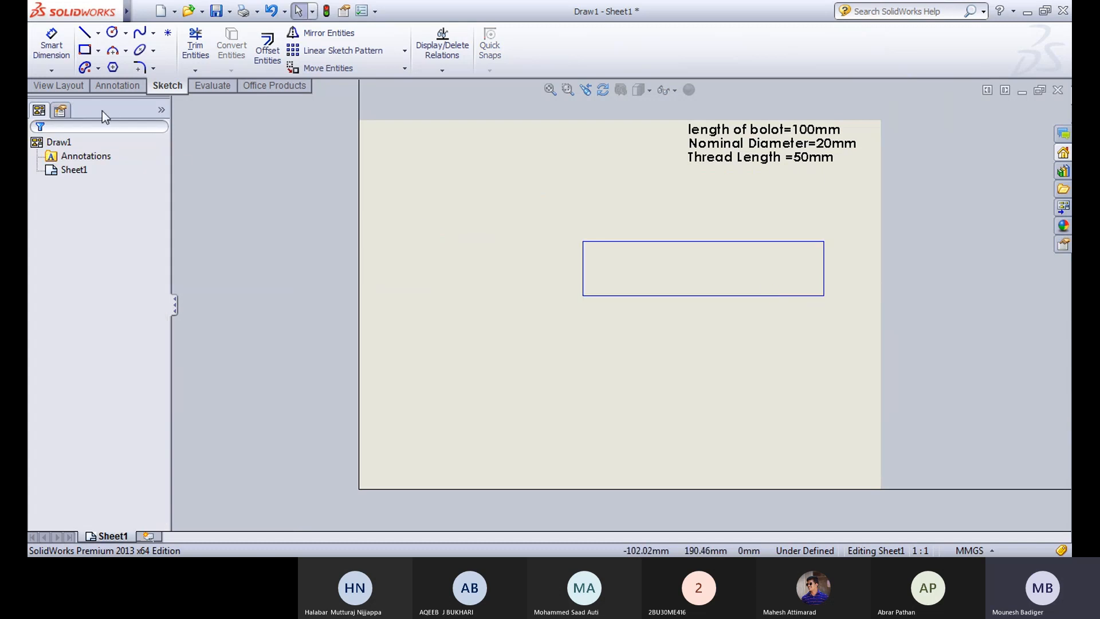
Step: Dimension the shank rectangle's height at its head end and set it to 20 mm
click(65, 51)
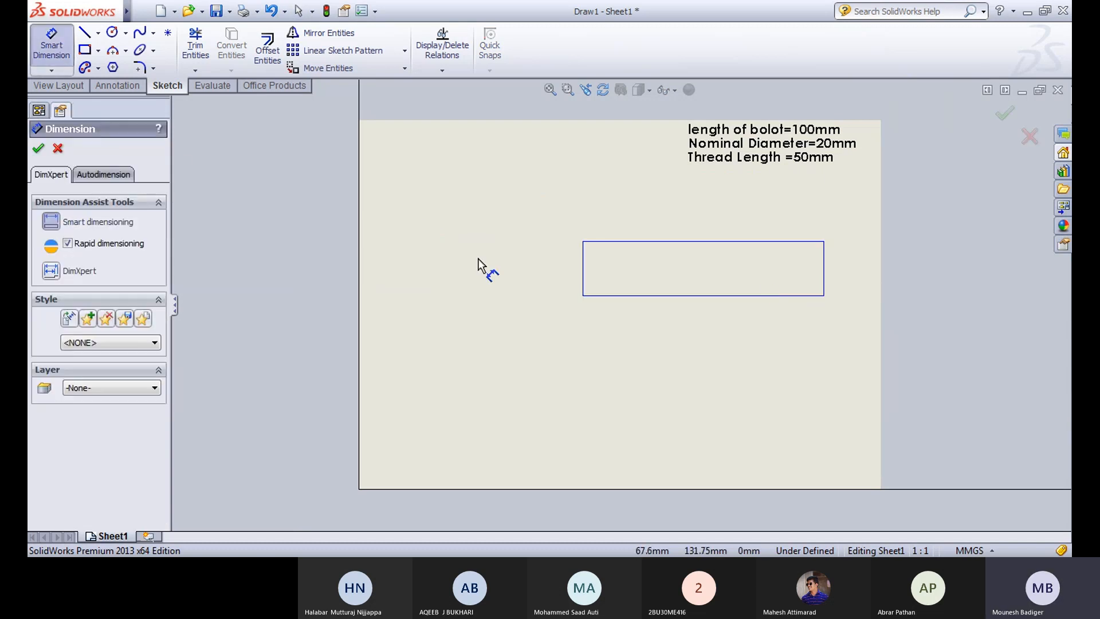
click(585, 274)
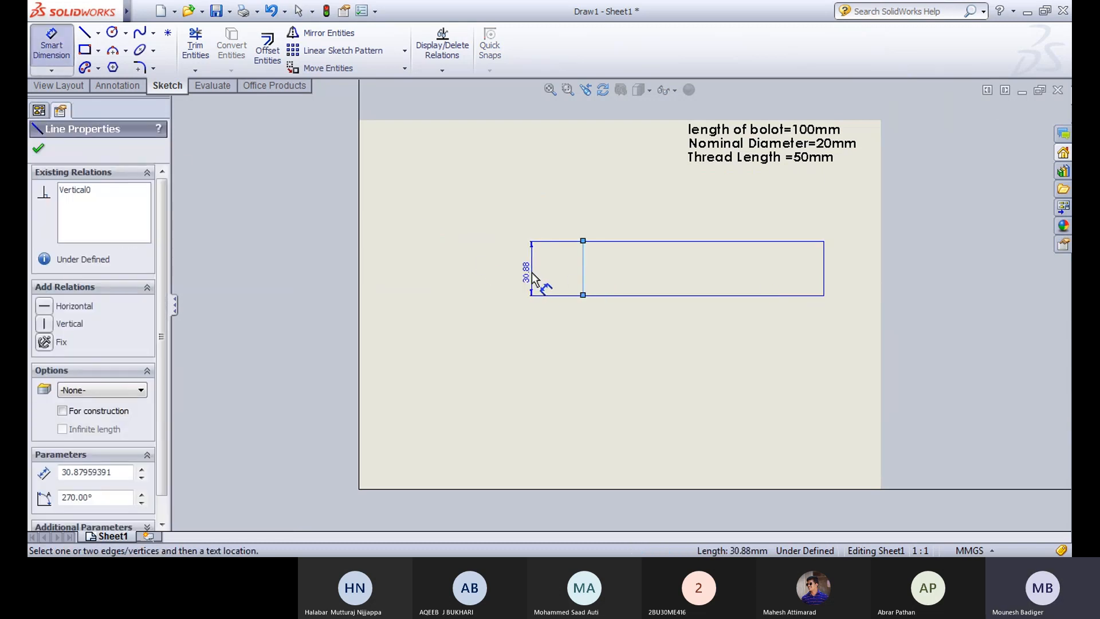
click(534, 279)
text(20)
key(Return)
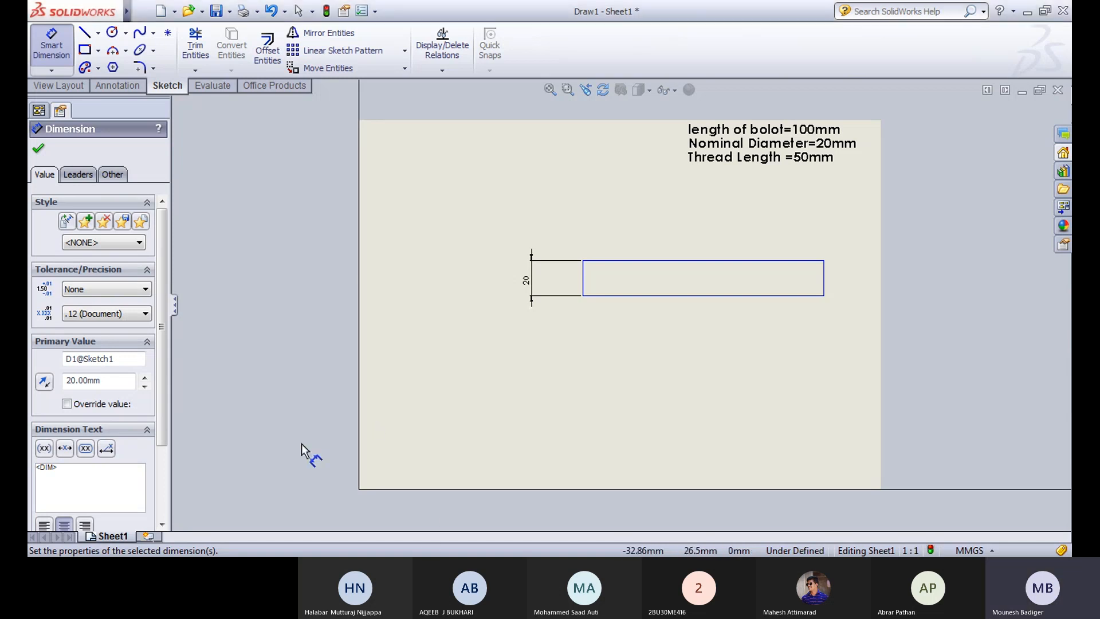
click(39, 150)
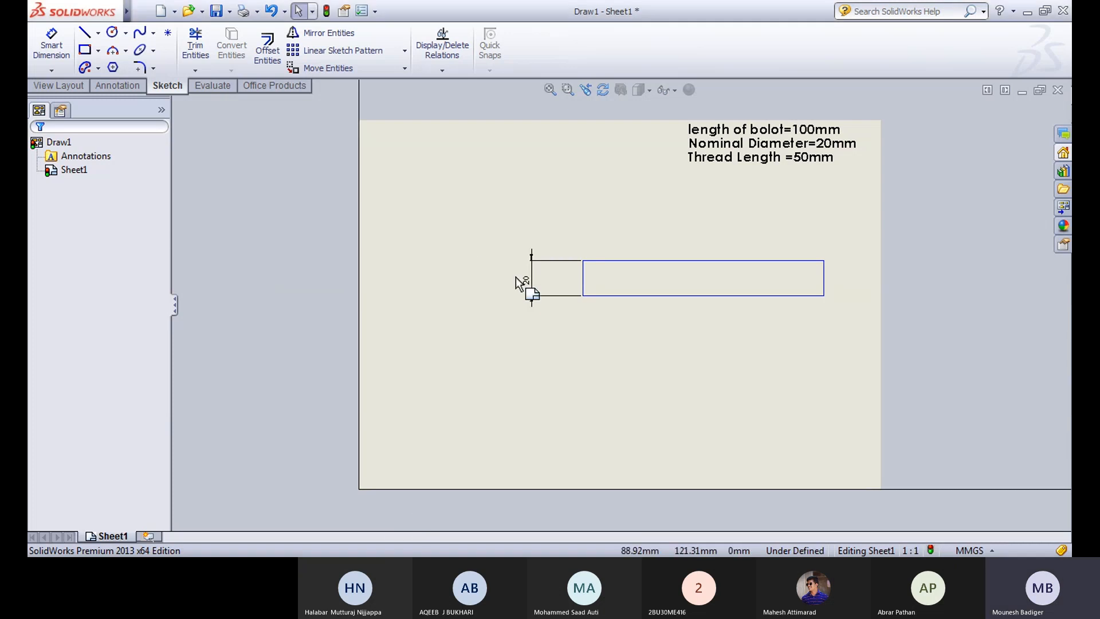
Step: Sketch an upright corner rectangle about 21 mm wide across the shank's left end for the bolt head
click(86, 50)
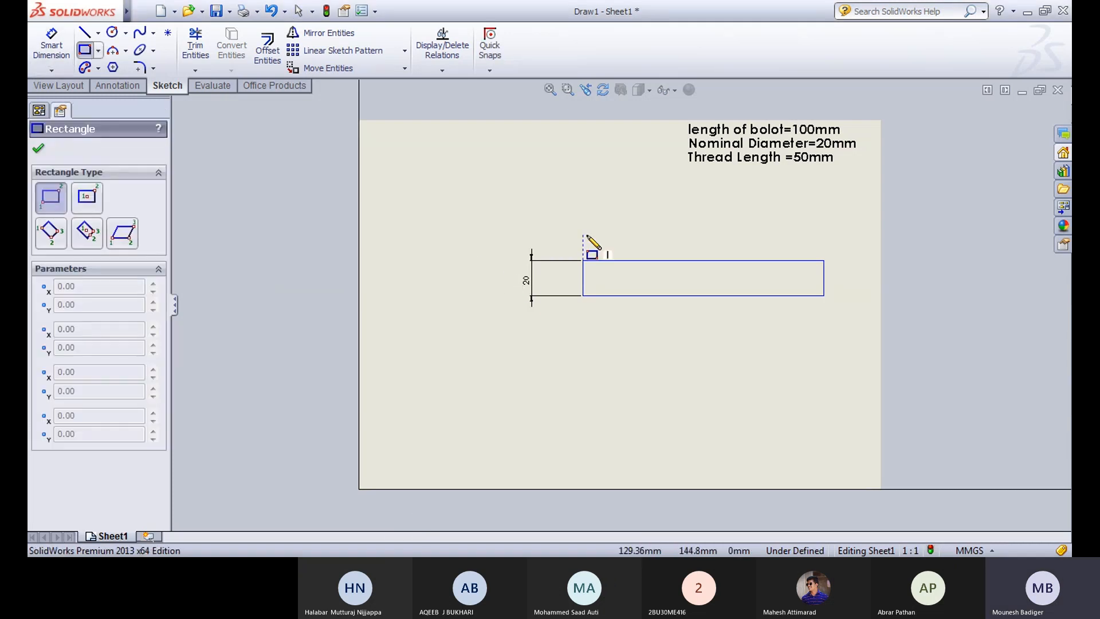
click(584, 214)
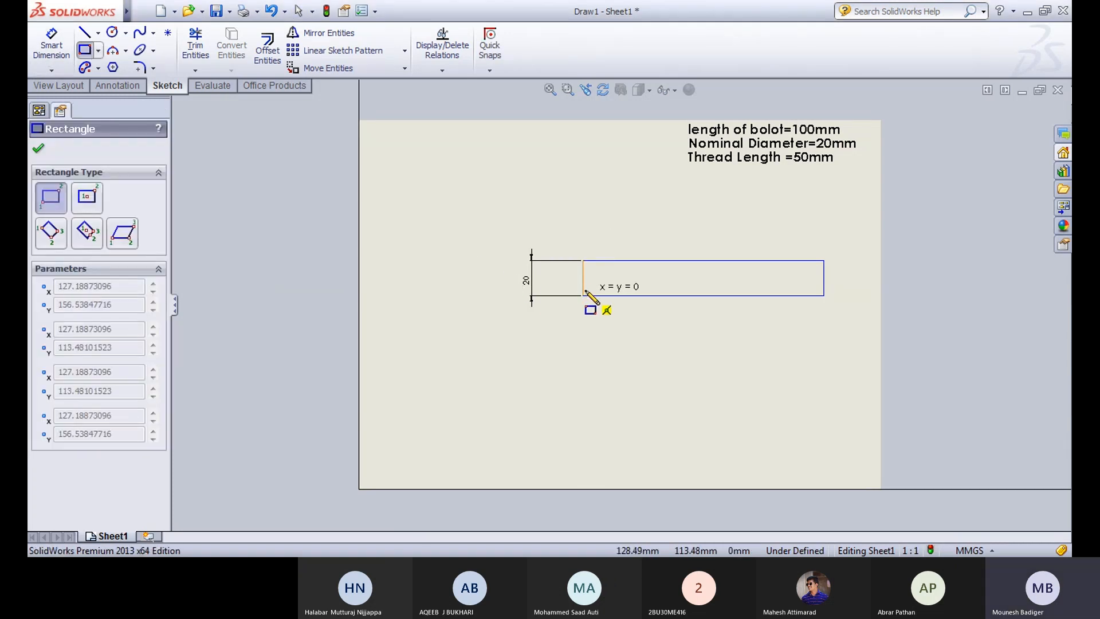
click(619, 337)
key(Escape)
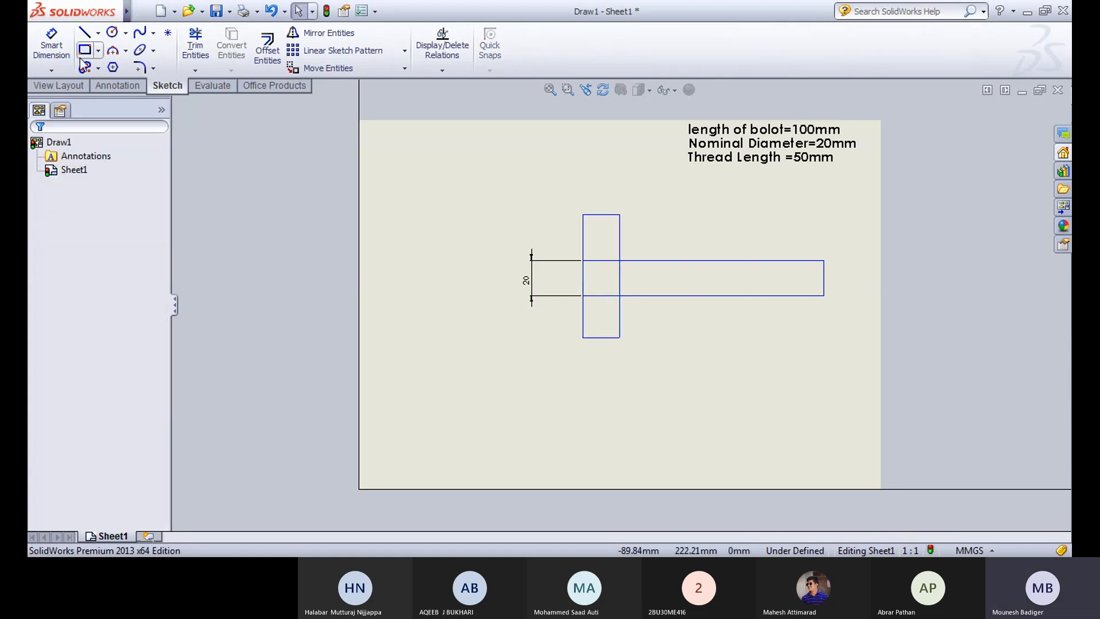
Step: Dimension the distance between the head's lower edge and the shank's lower edge as 10 mm
click(53, 46)
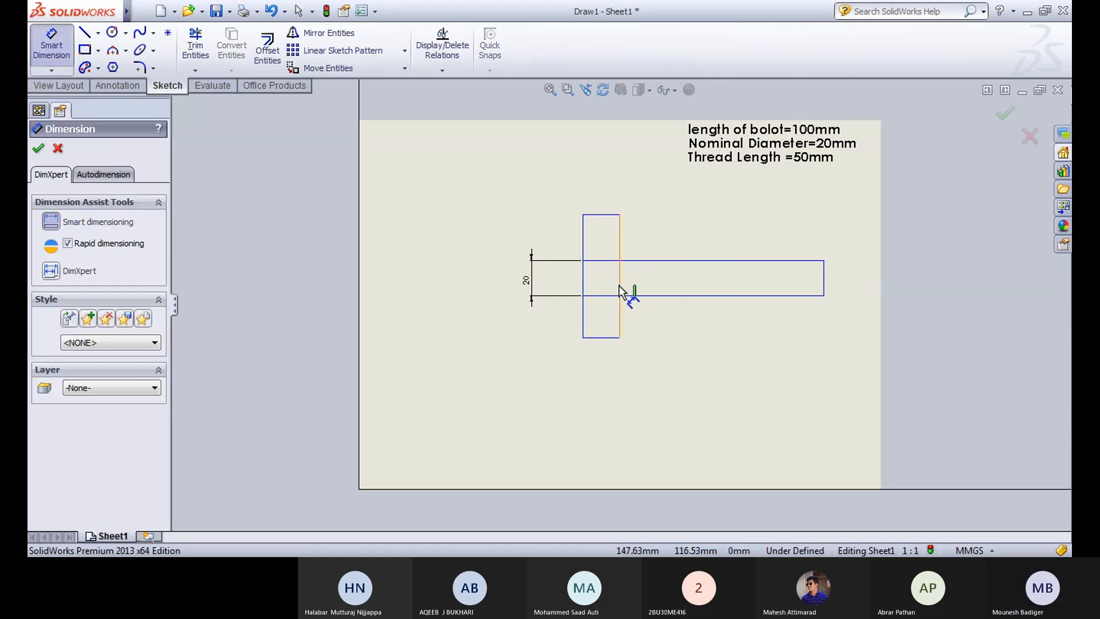
click(613, 337)
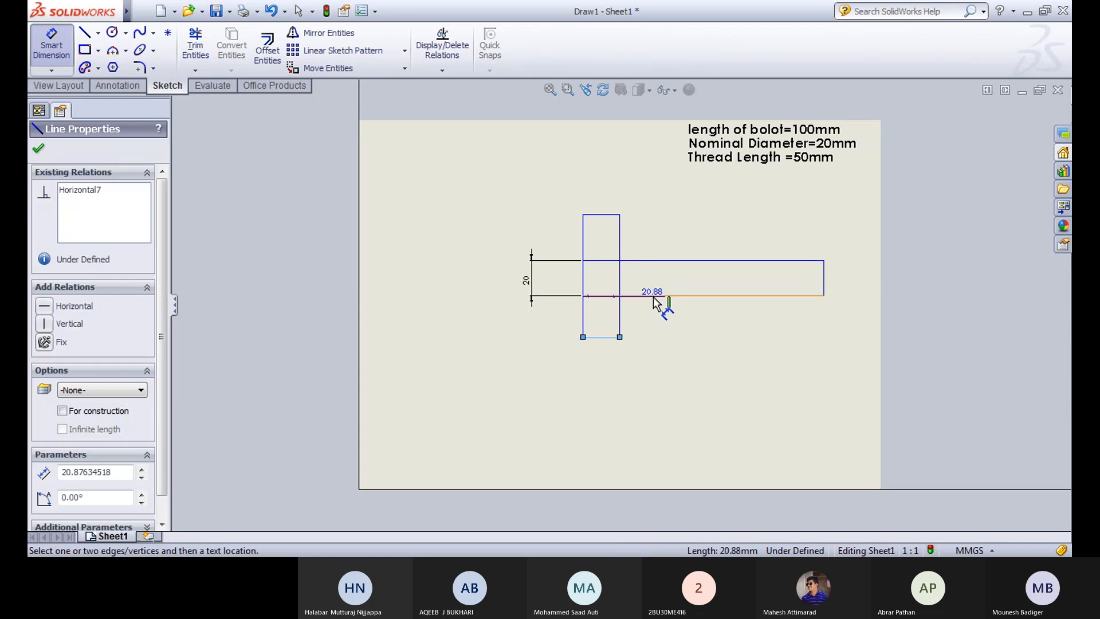
click(657, 303)
click(659, 320)
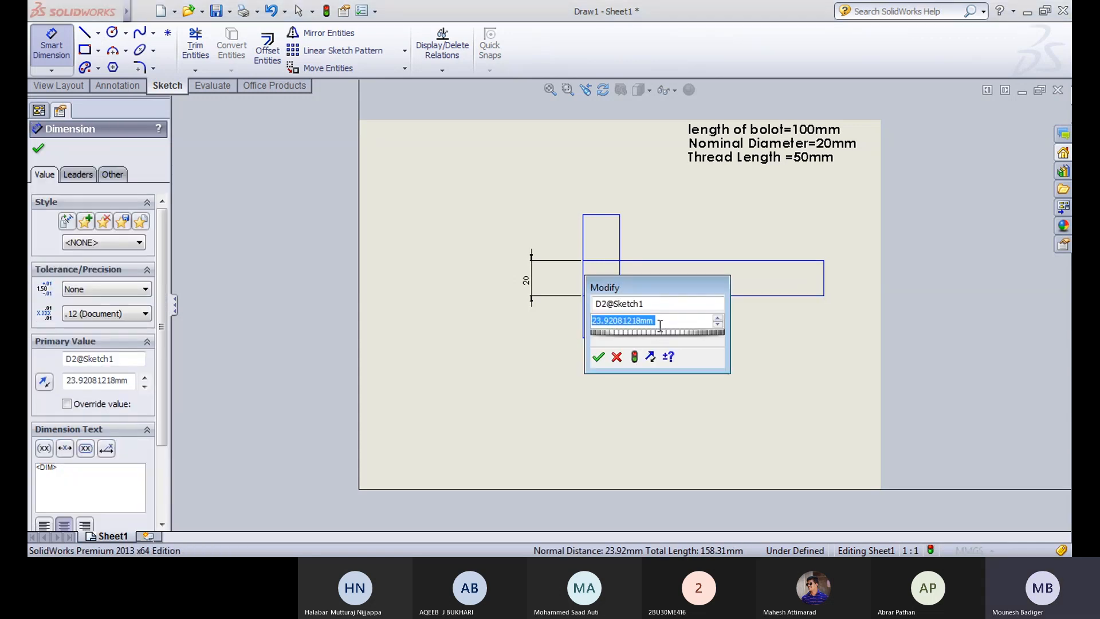
text(10)
key(Return)
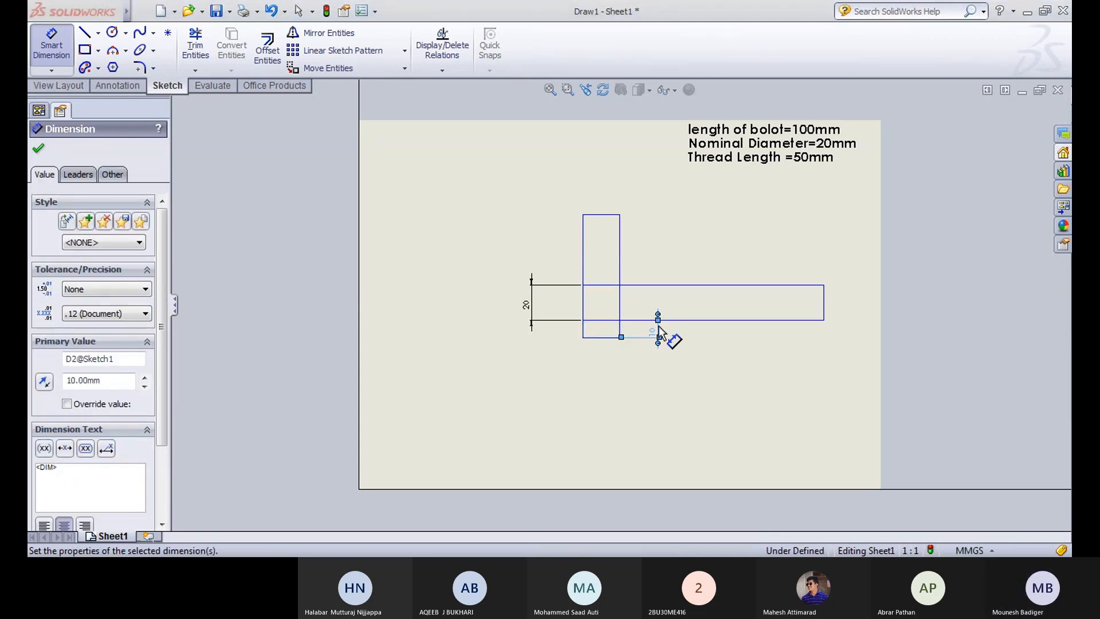
Step: Dimension the distance between the head's upper edge and the shank's upper edge as 10 mm
click(656, 284)
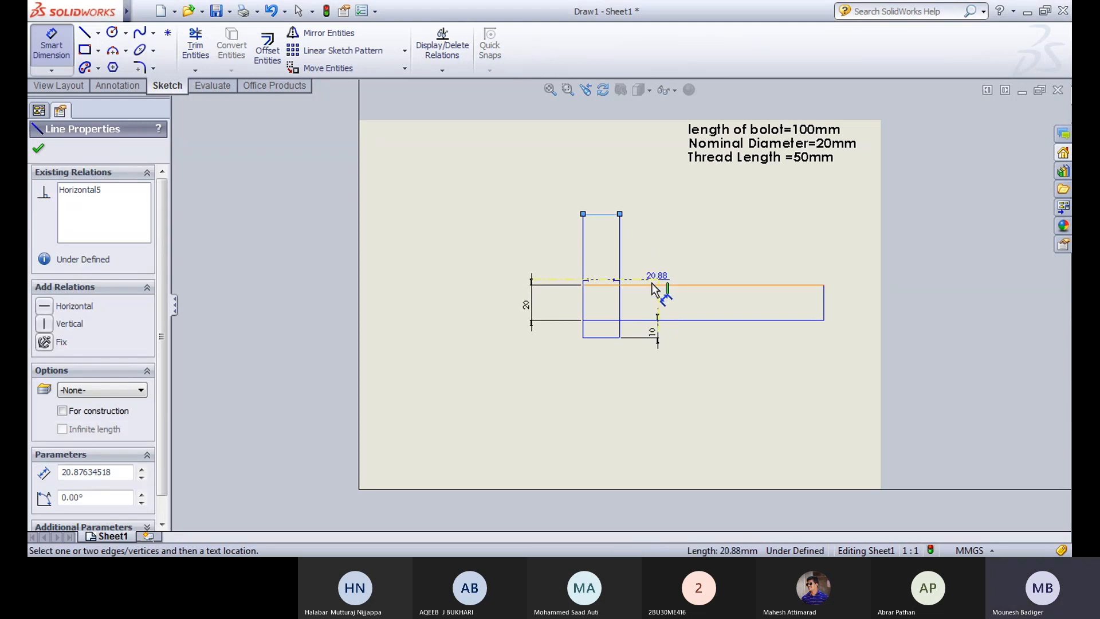
click(653, 284)
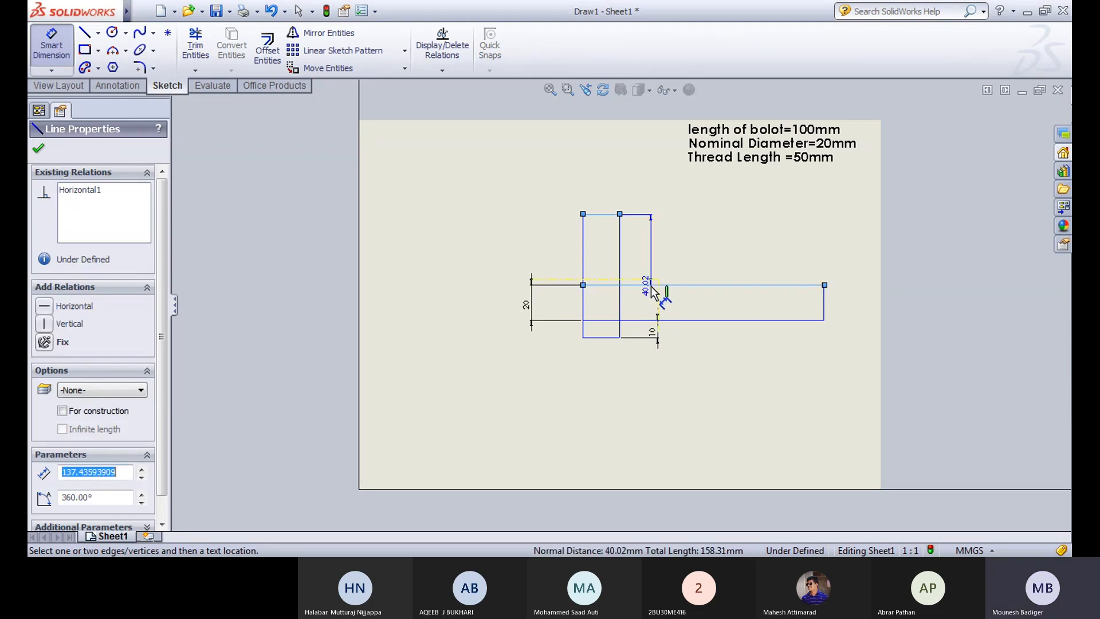
click(641, 244)
text(10)
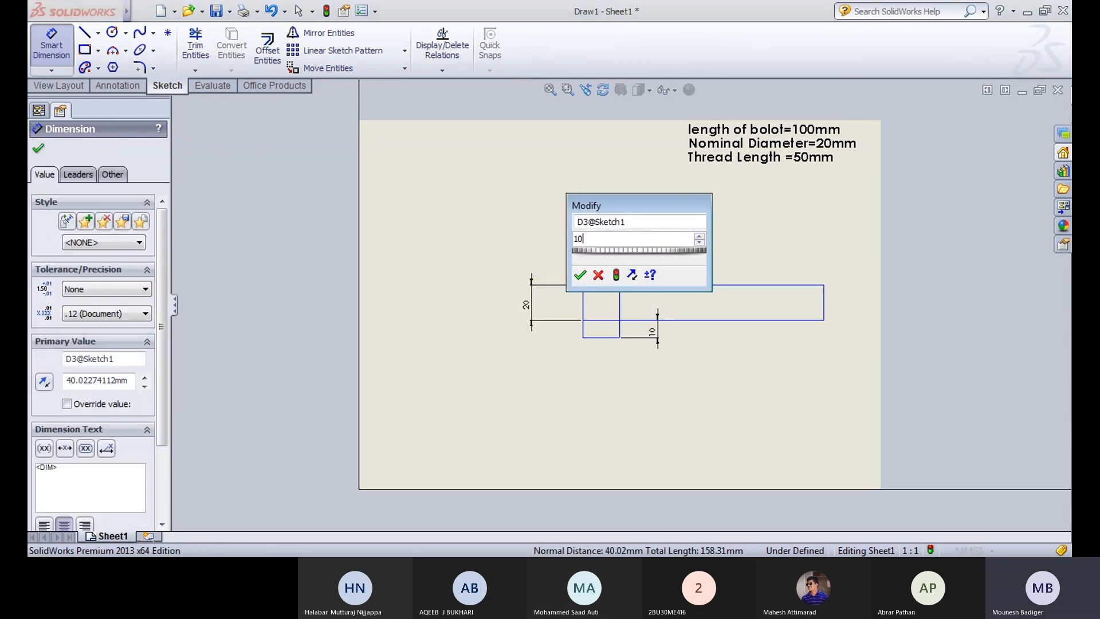
key(Return)
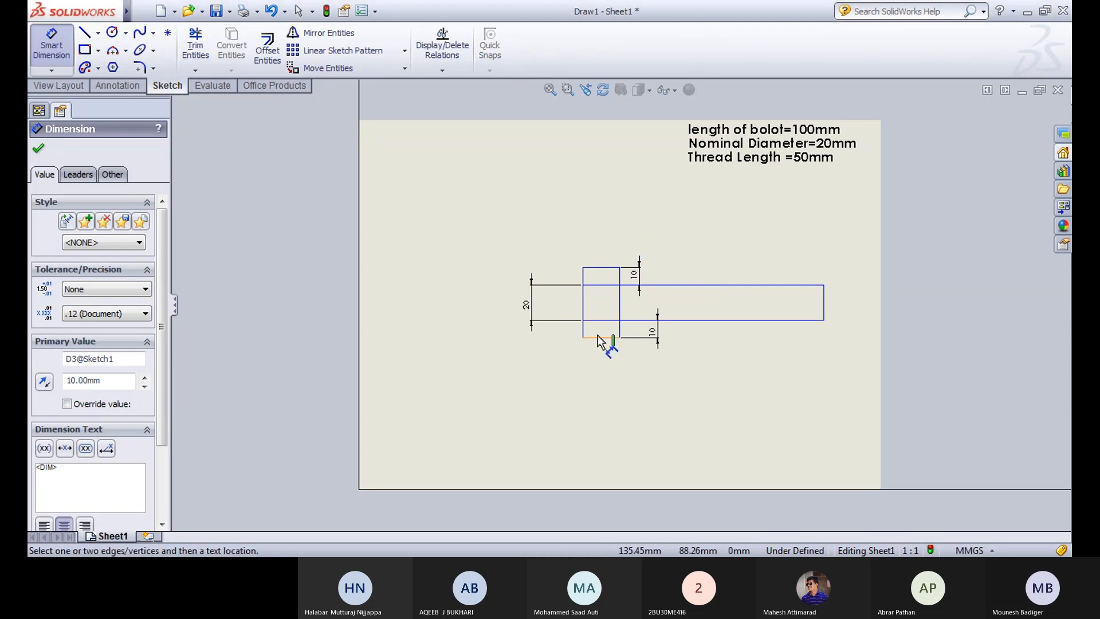
Step: Try to dimension the overall height of the head rectangle
click(583, 306)
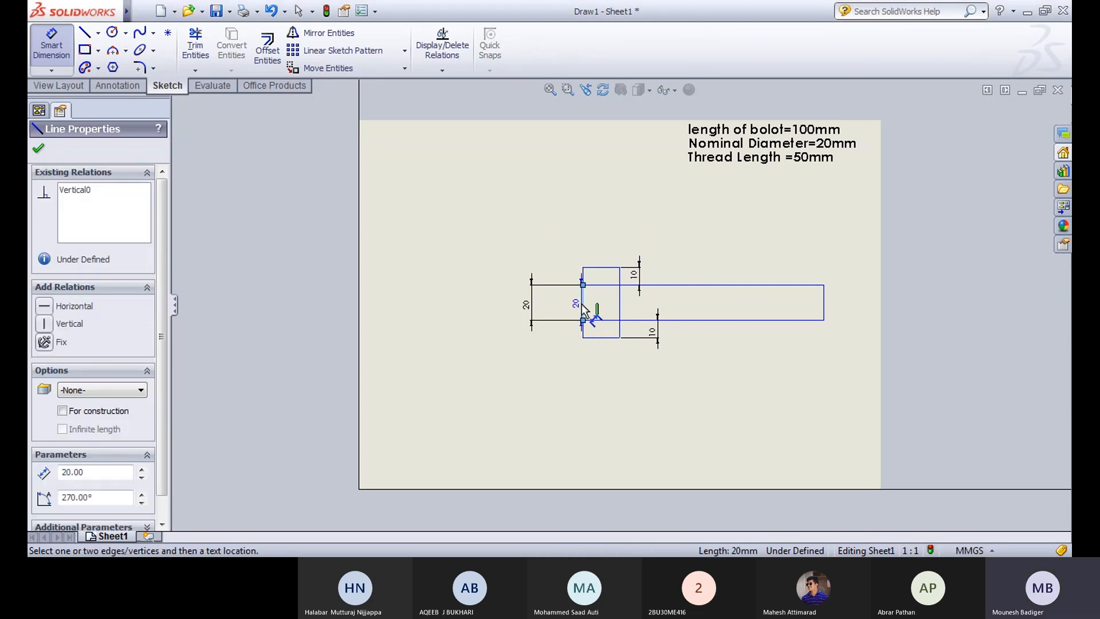
key(Escape)
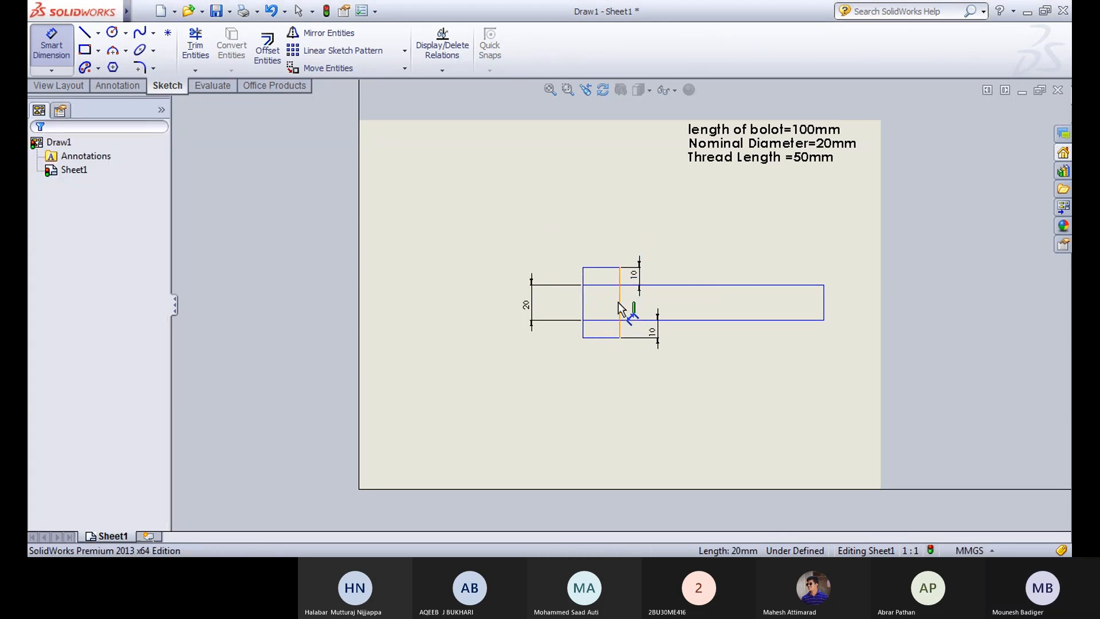
click(620, 308)
click(497, 306)
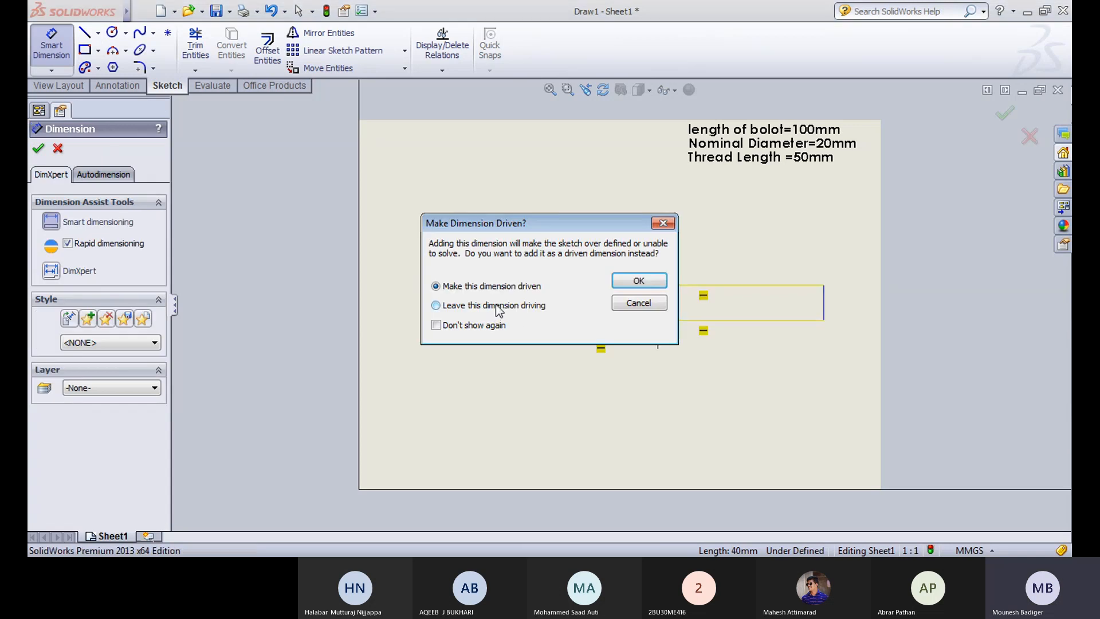
click(638, 303)
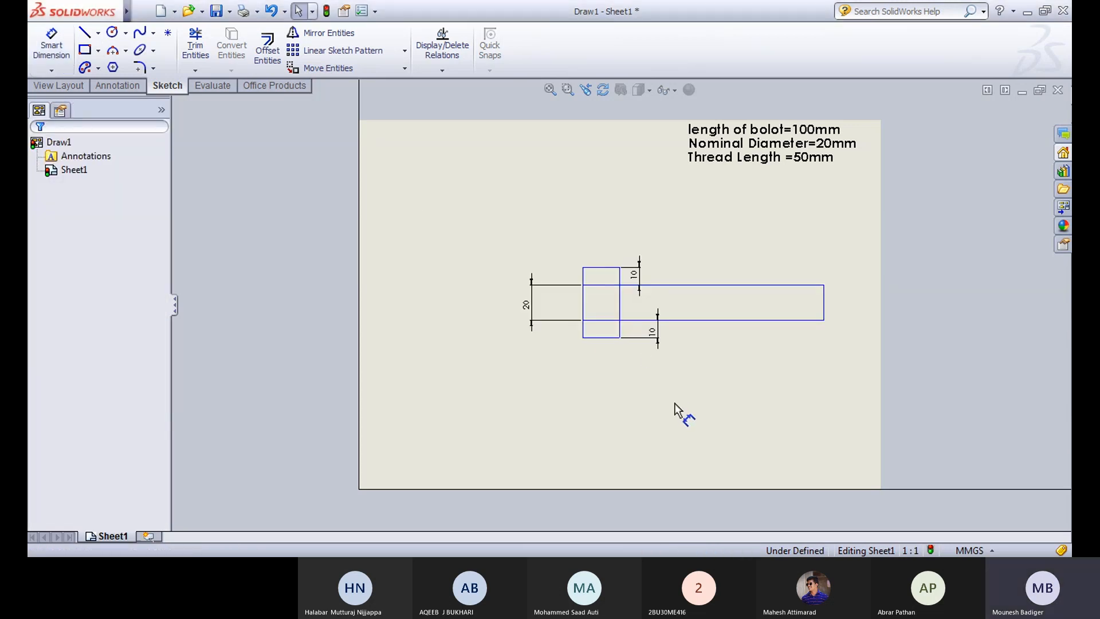
Step: Align the lower 10 mm offset dimension with the upper one beside the bolt head
drag(658, 338, 635, 332)
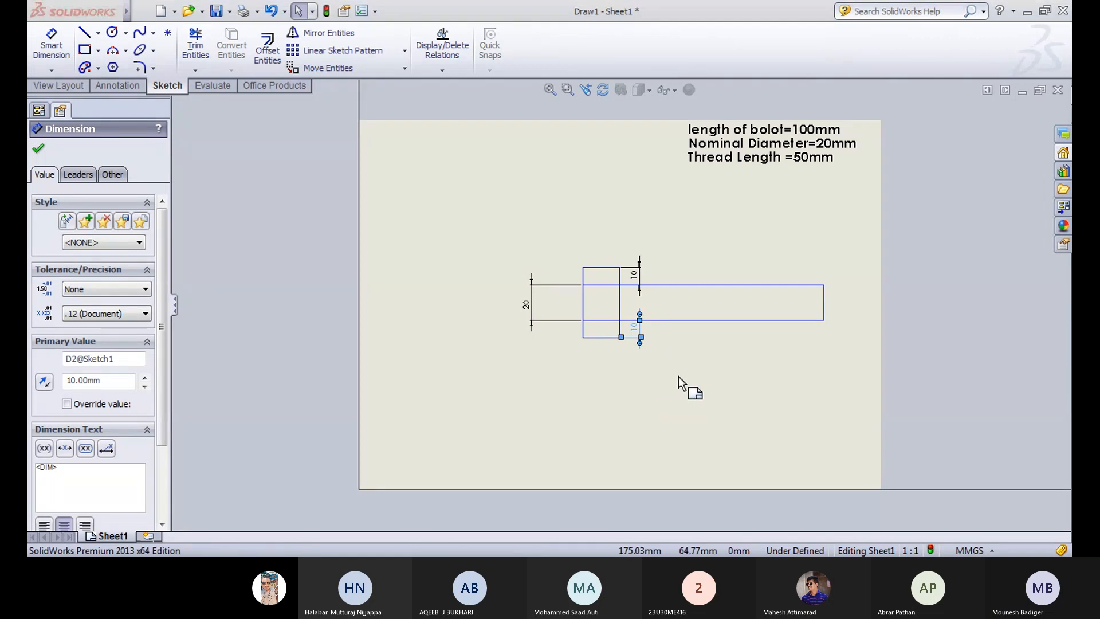
click(677, 376)
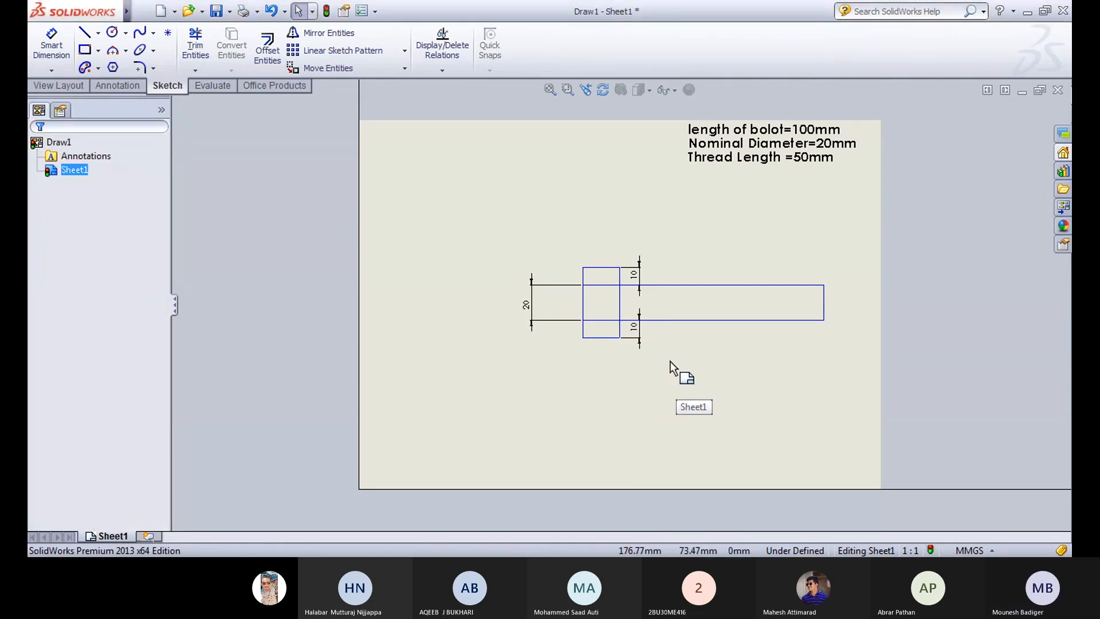
scroll(673, 366, down, 5)
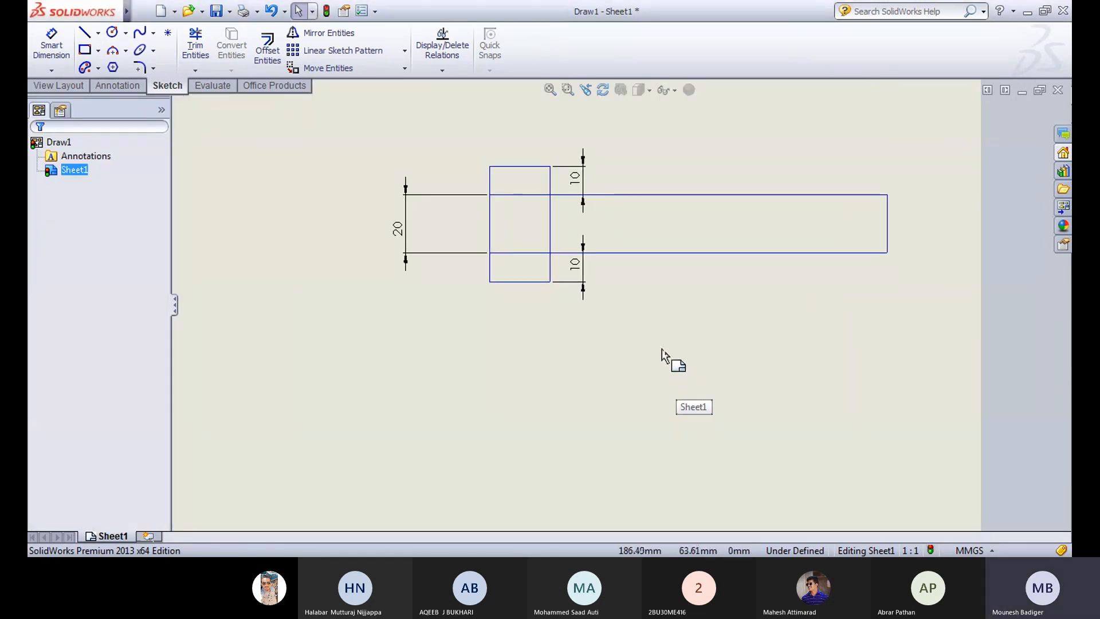
scroll(661, 350, down, 2)
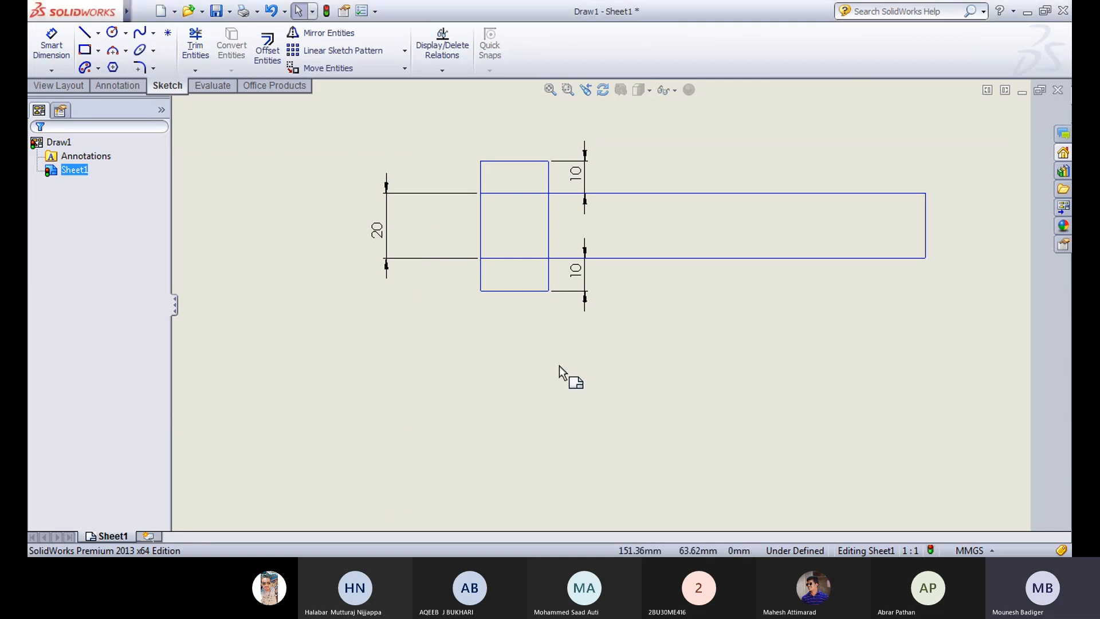
Step: Examine the upper and lower edges of the head rectangle and compare the view with the bolt data note
click(502, 164)
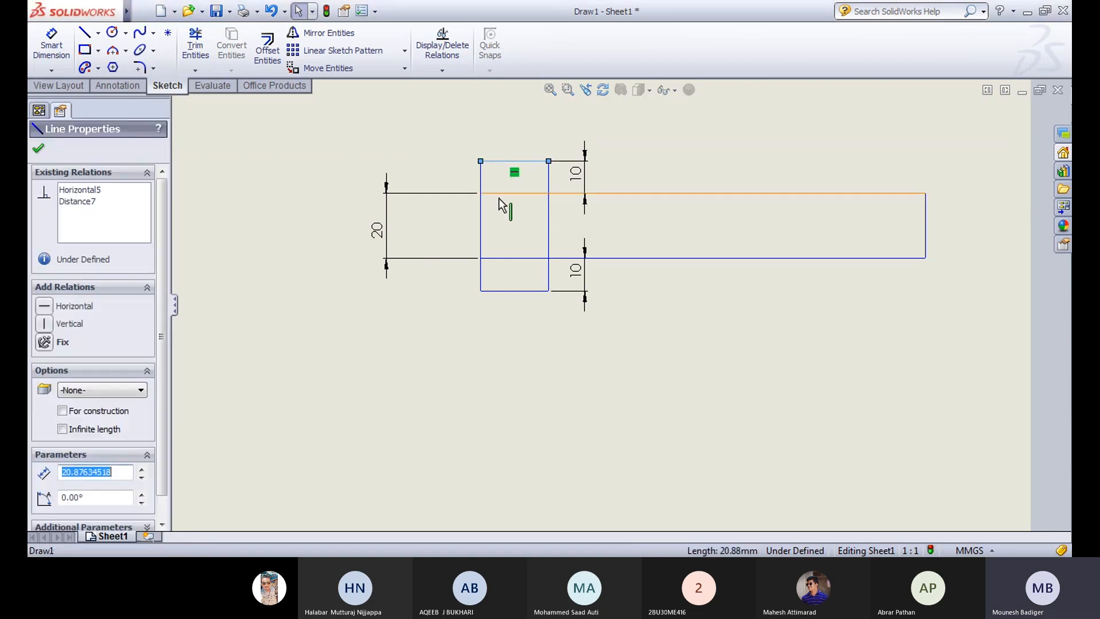
click(508, 292)
click(520, 162)
click(515, 293)
click(651, 310)
scroll(658, 308, up, 2)
middle_drag(715, 306, 696, 356)
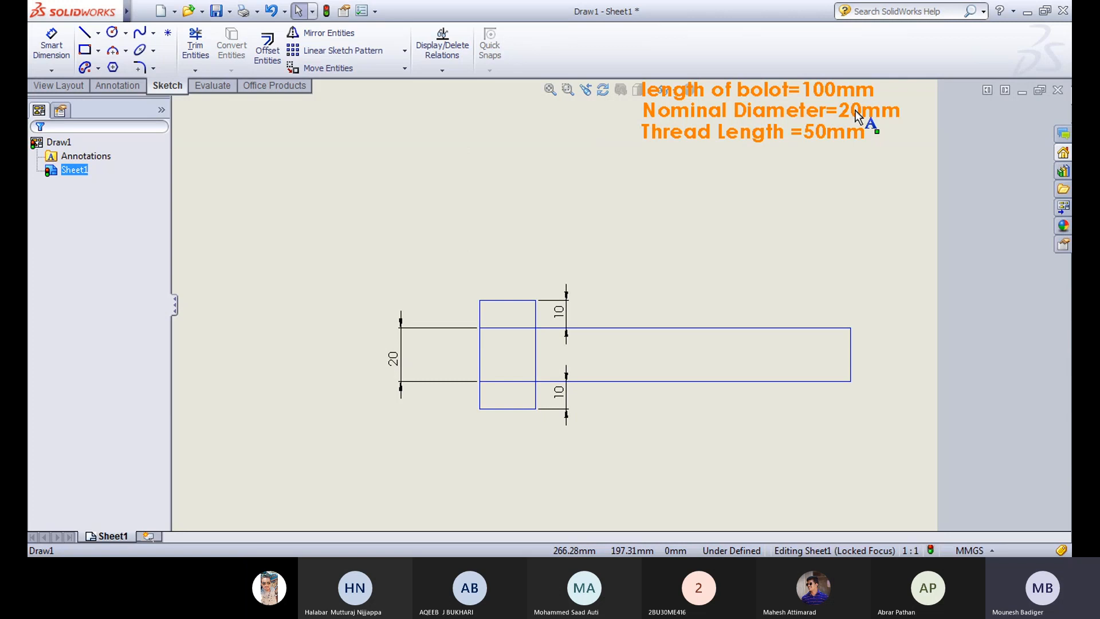
Step: Delete both 10 mm offset dimensions between the bolt head and the shank
click(52, 46)
key(Escape)
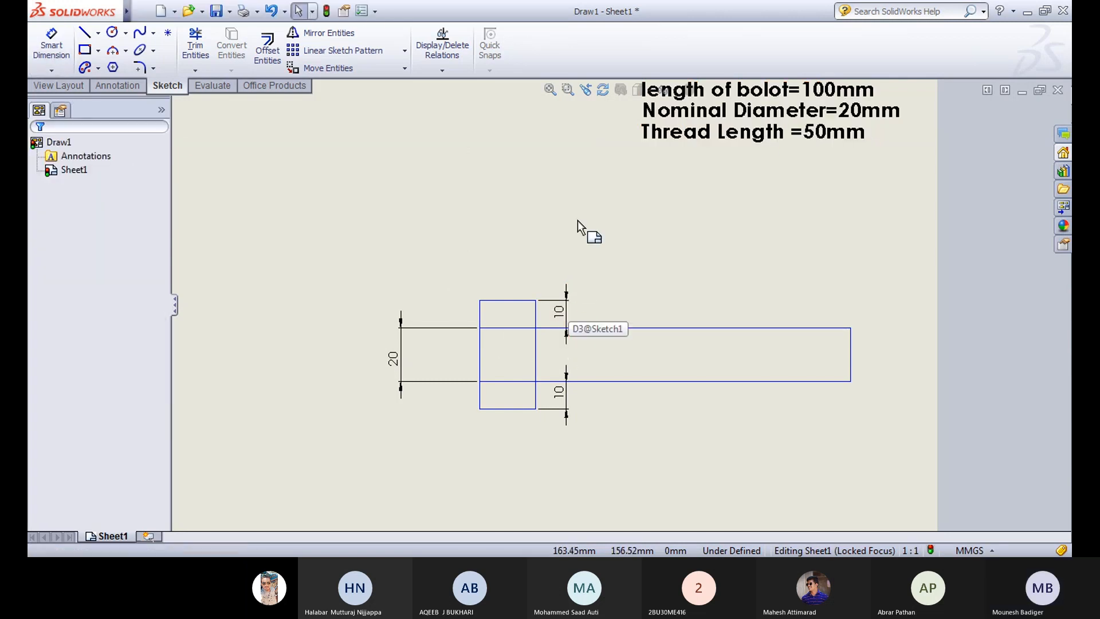
click(567, 313)
key(Delete)
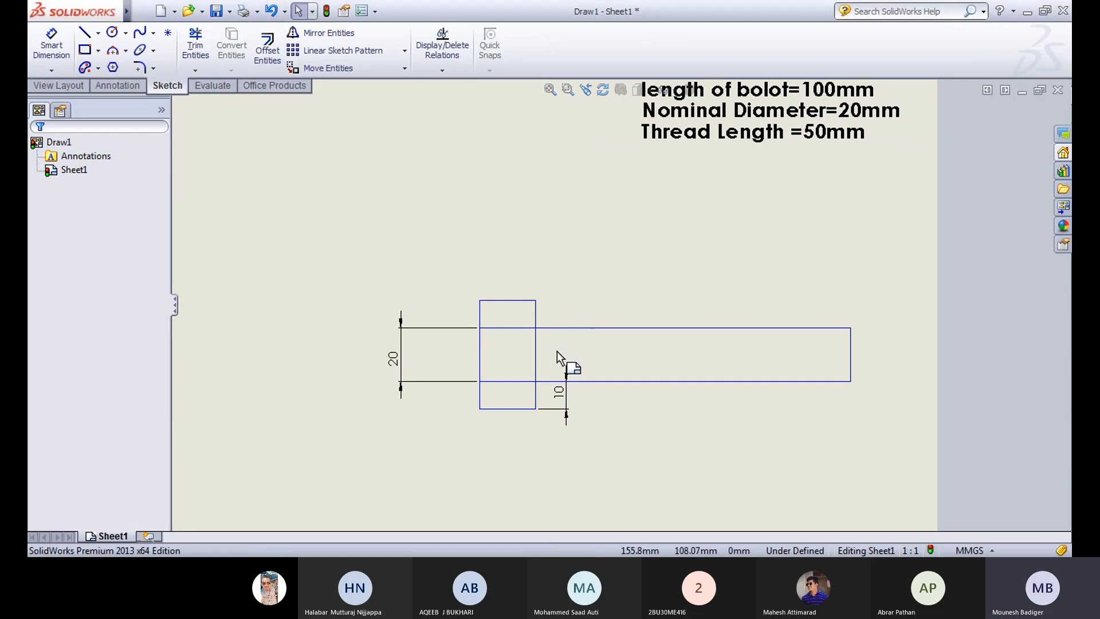
click(568, 399)
key(Delete)
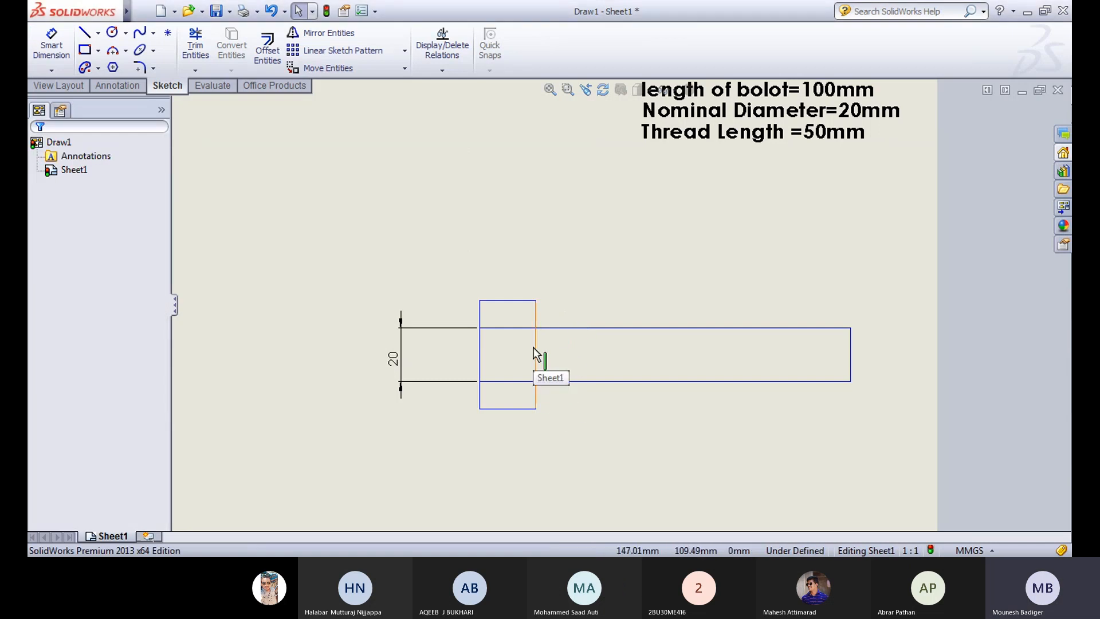
Step: Undo the head rectangle and its dimensions, back to the shank rectangle with its 20 mm dimension
key(ctrl+z)
key(ctrl+z)
key(ctrl+z)
key(ctrl+z)
key(ctrl+z)
key(ctrl+z)
key(ctrl+z)
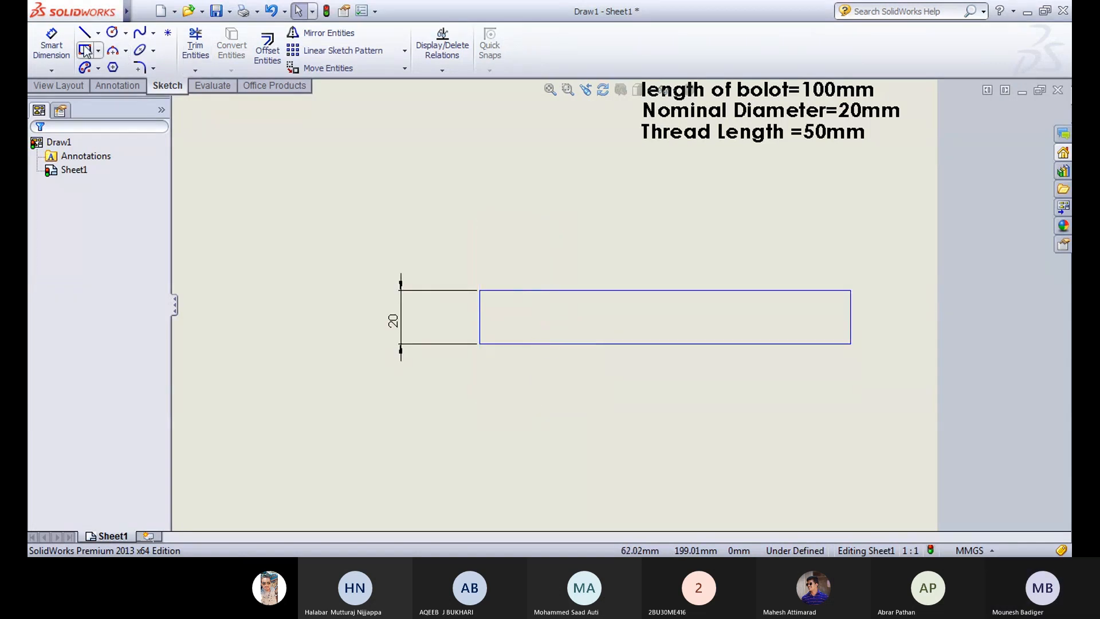
Step: Draw a horizontal centerline from the midpoint of the shank's right edge to slightly beyond its left end
click(99, 33)
click(109, 68)
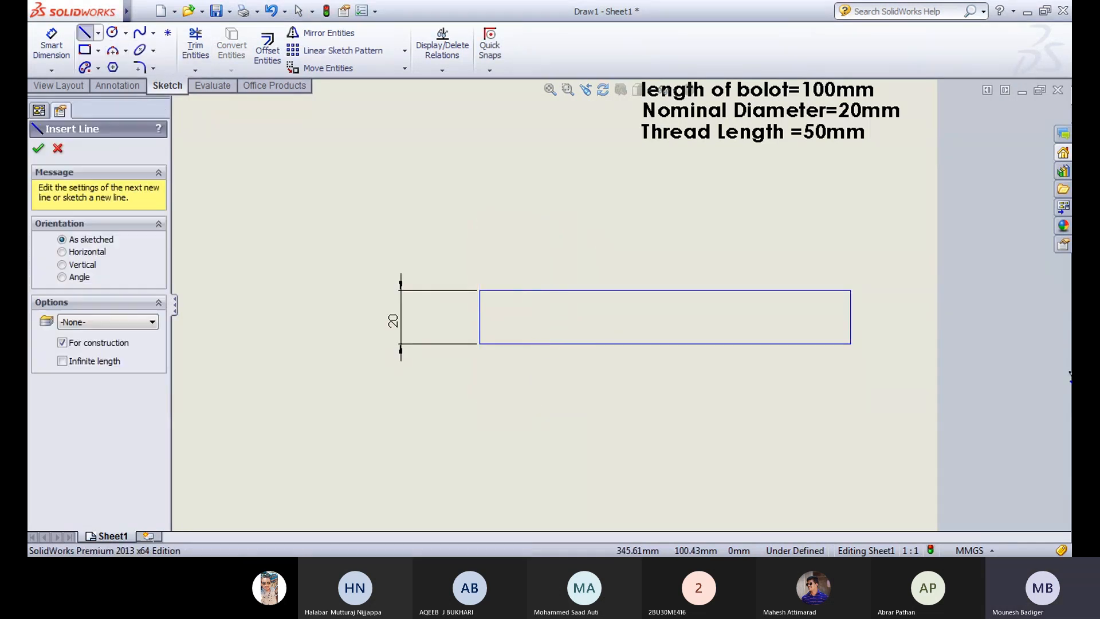
click(850, 317)
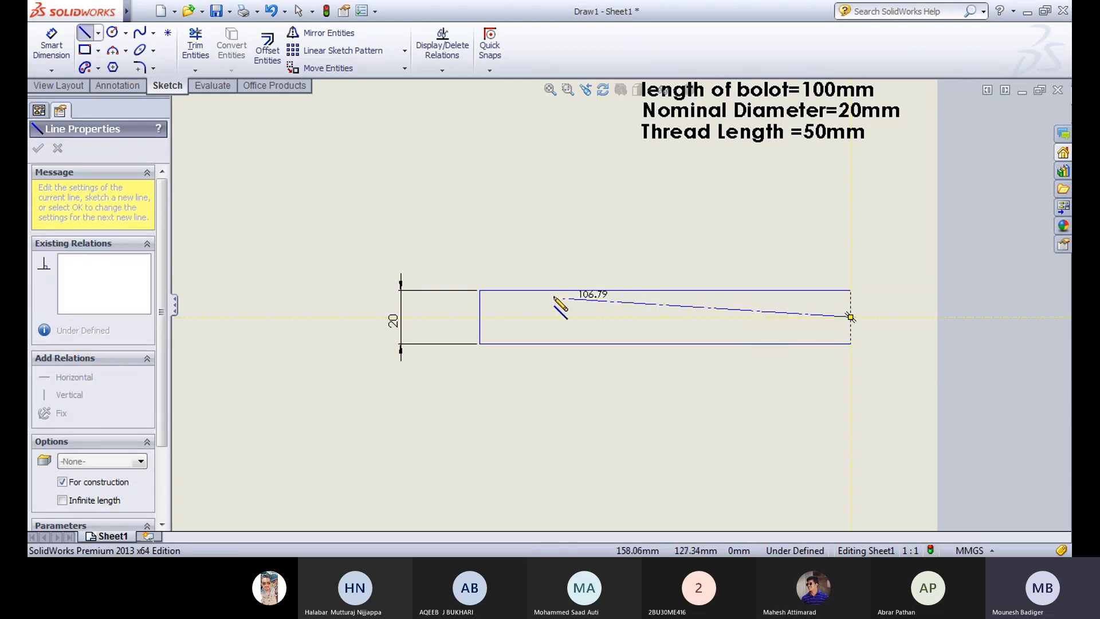
click(458, 316)
key(Escape)
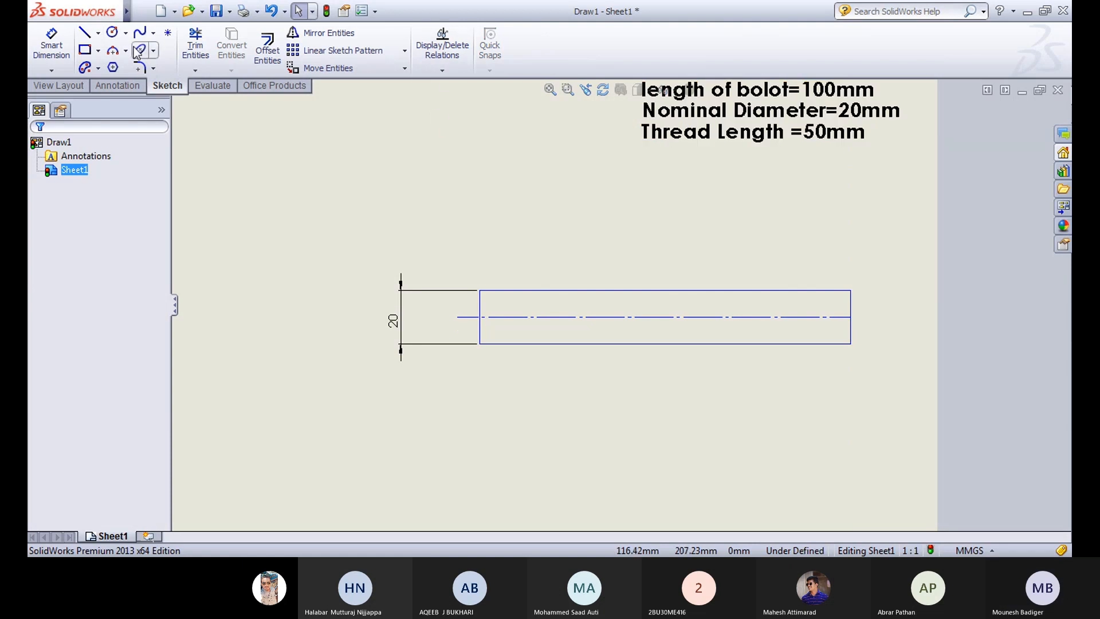
Step: Sketch the upper half of the bolt head with three connected lines, about 18 mm high, above the shank's left end
click(83, 32)
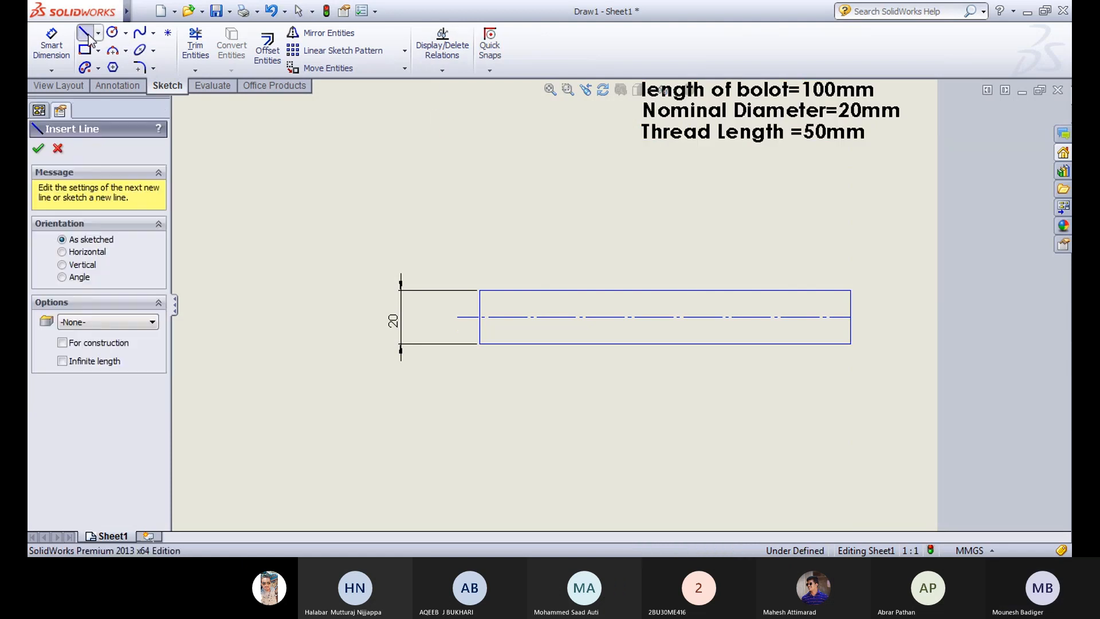
click(479, 290)
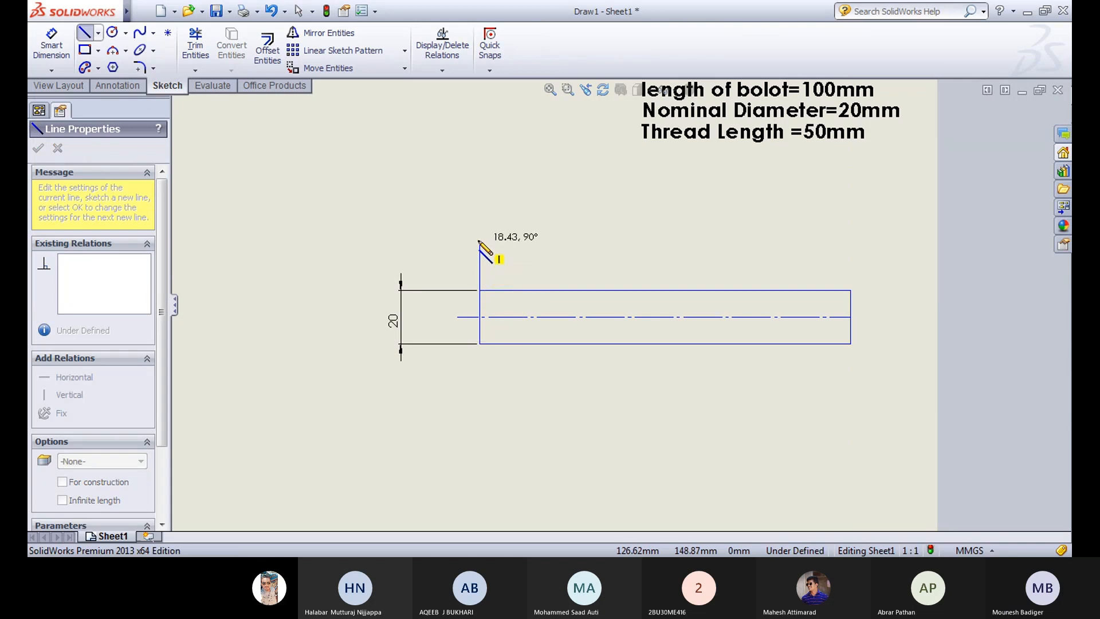
click(480, 240)
click(526, 240)
click(526, 291)
key(Escape)
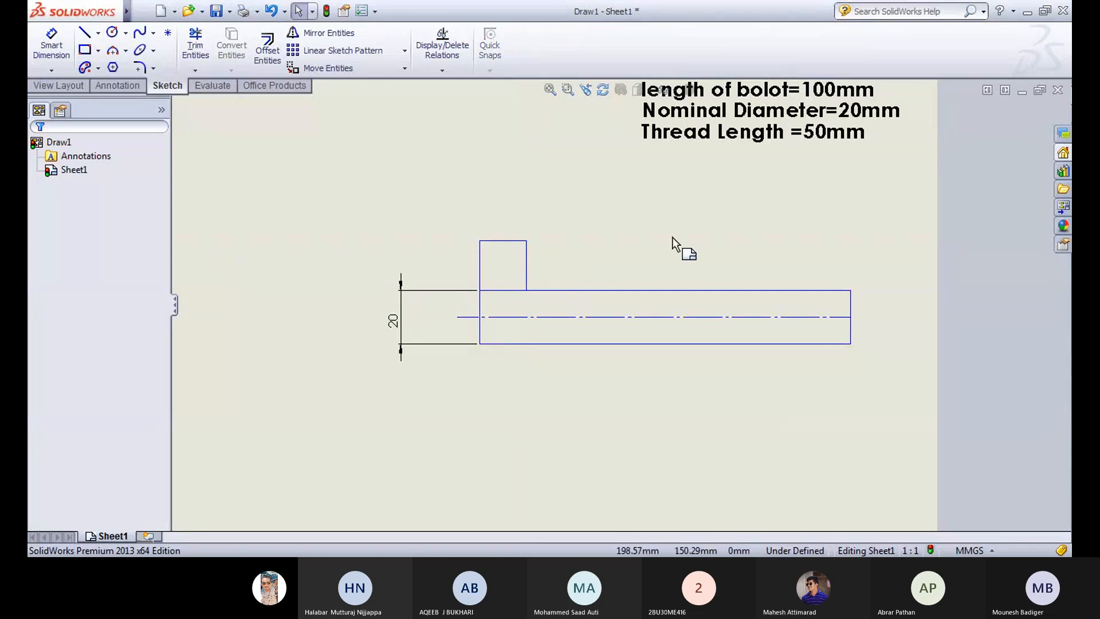
Step: Dimension the distance from the centerline to the bolt head's top edge and set it to 20 mm
click(53, 46)
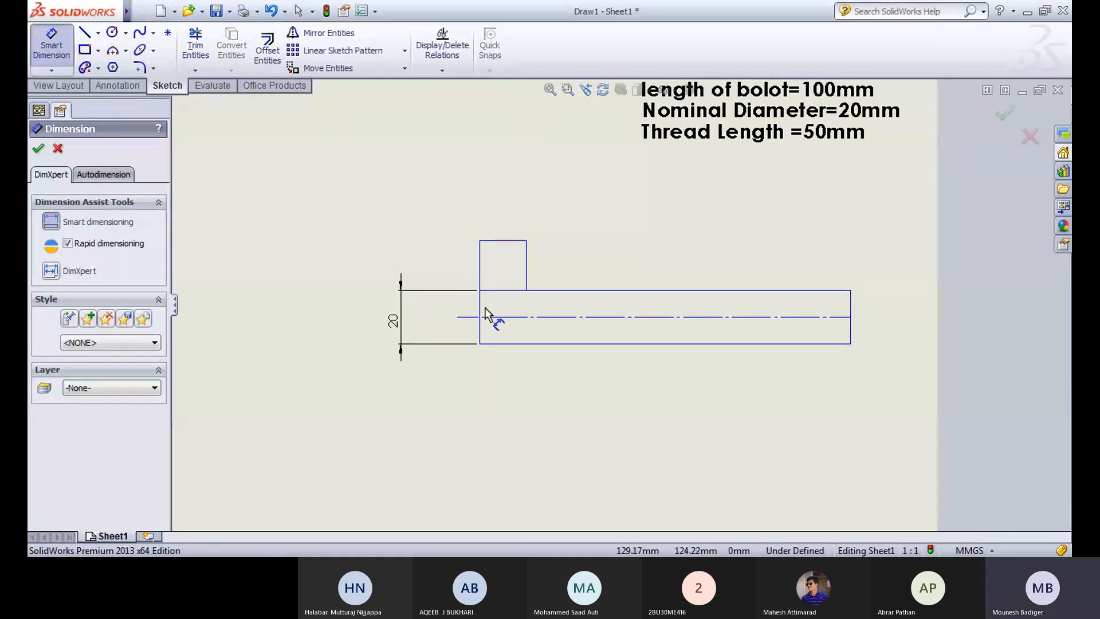
click(496, 317)
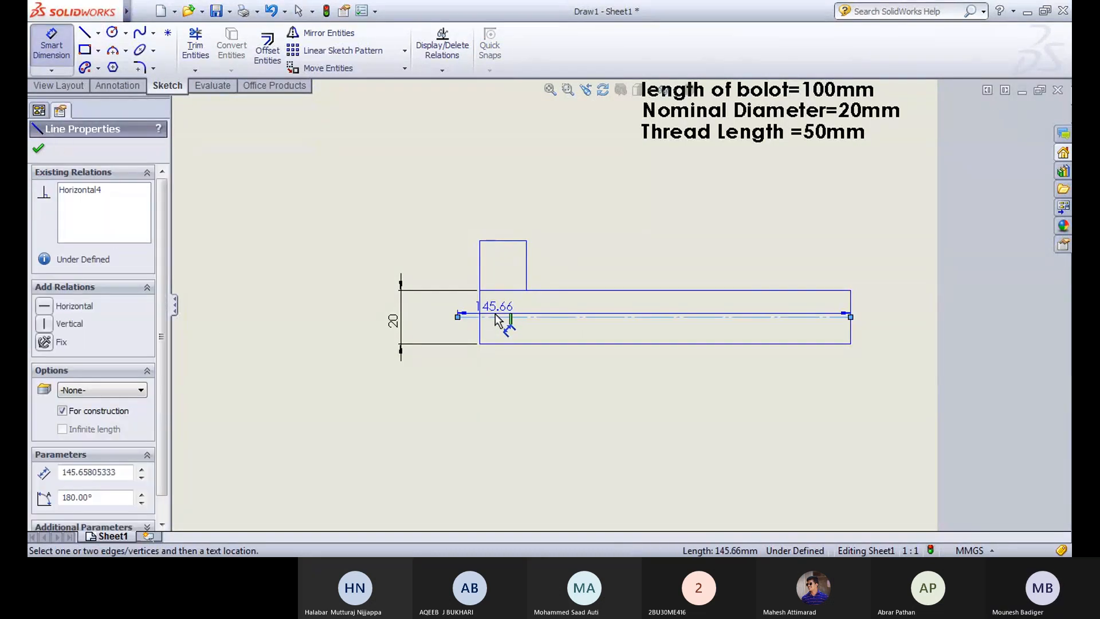
click(491, 240)
click(436, 254)
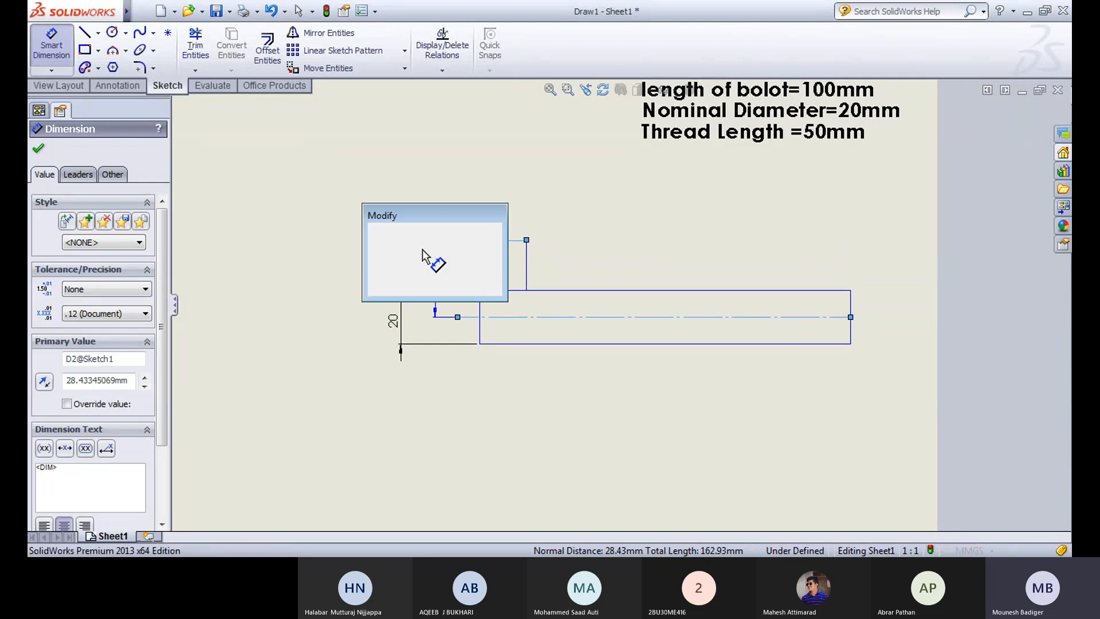
key(Return)
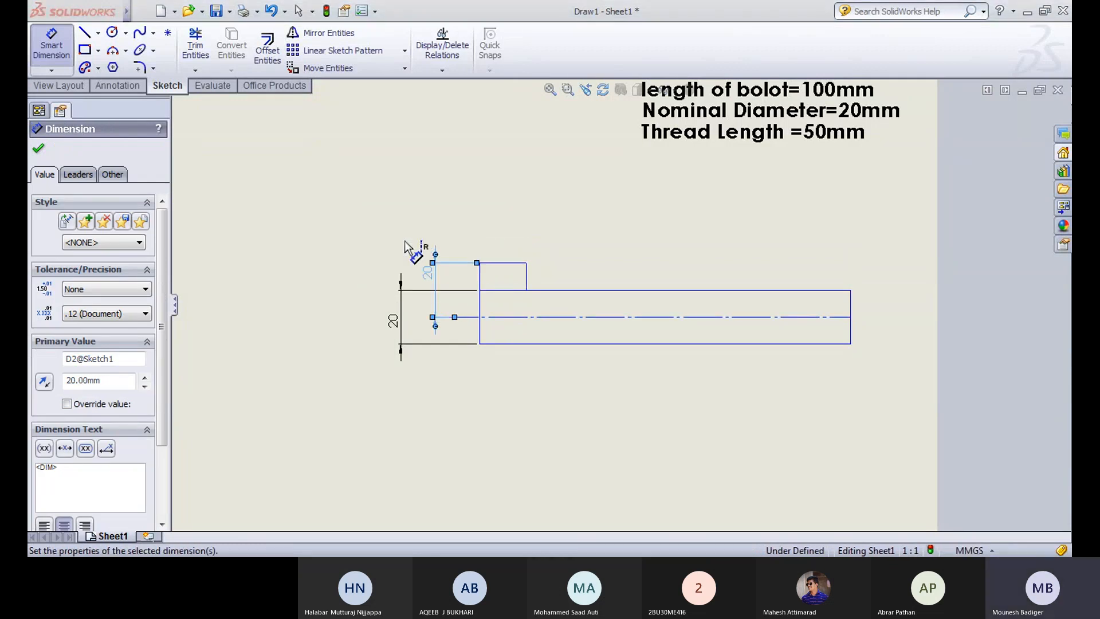
click(644, 215)
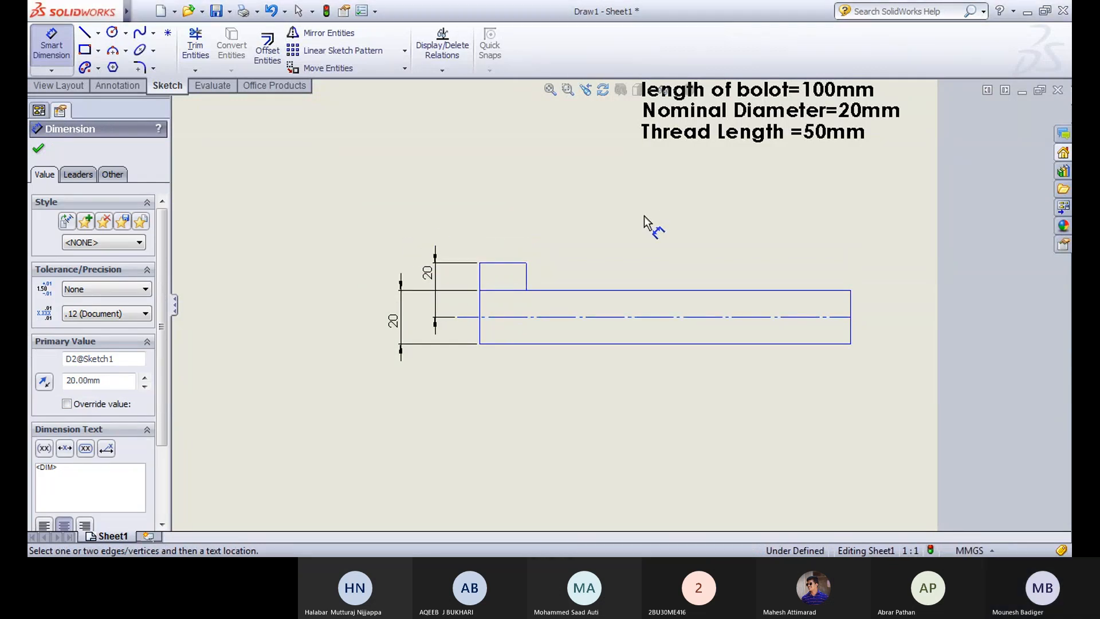
click(46, 54)
Step: Mirror the three lines of the upper half-head about the shank's horizontal centerline, keeping the originals
click(330, 33)
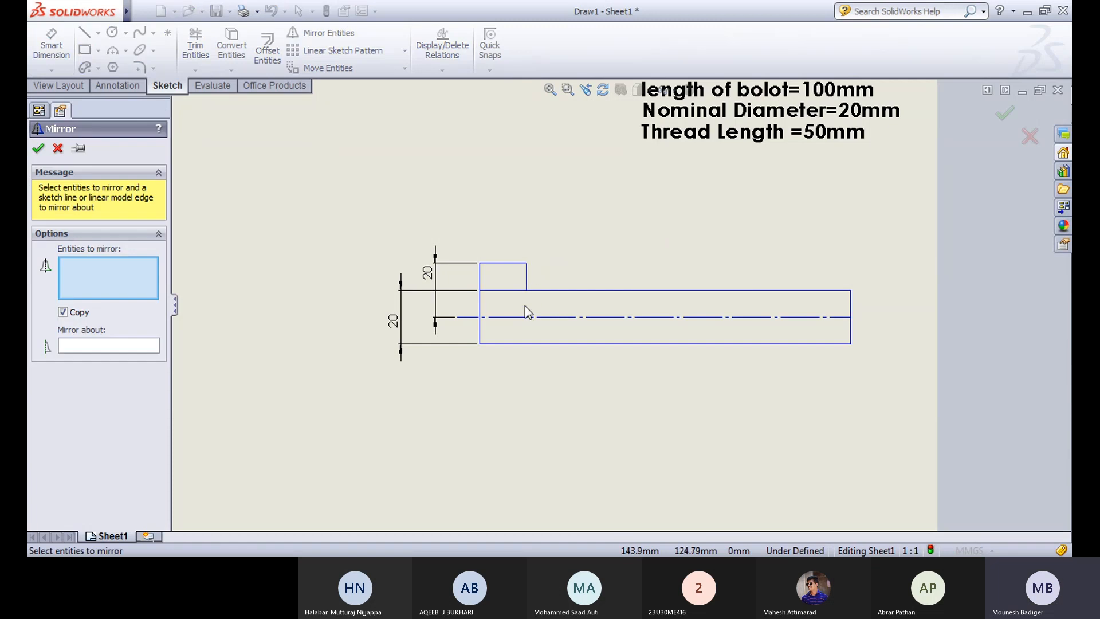
click(479, 273)
click(503, 263)
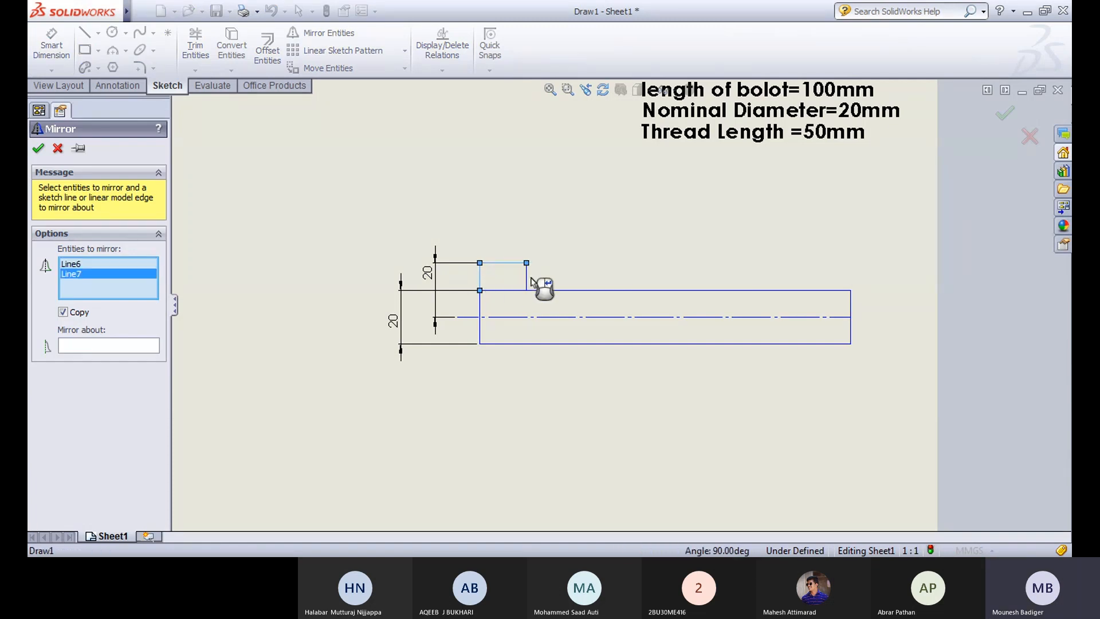
click(528, 280)
click(110, 349)
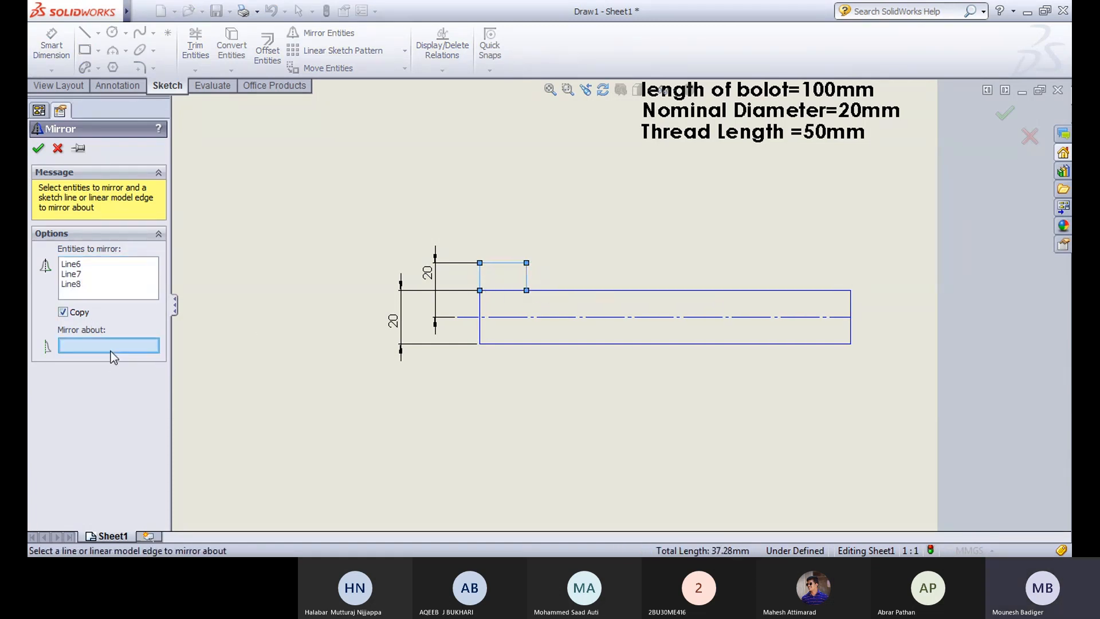
click(544, 316)
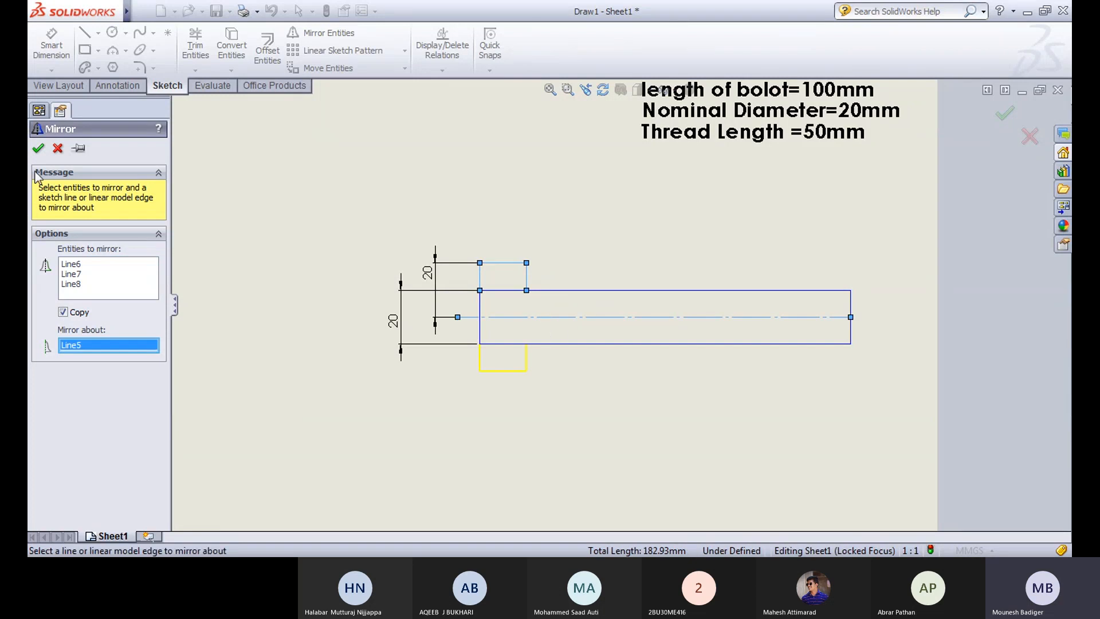
click(37, 148)
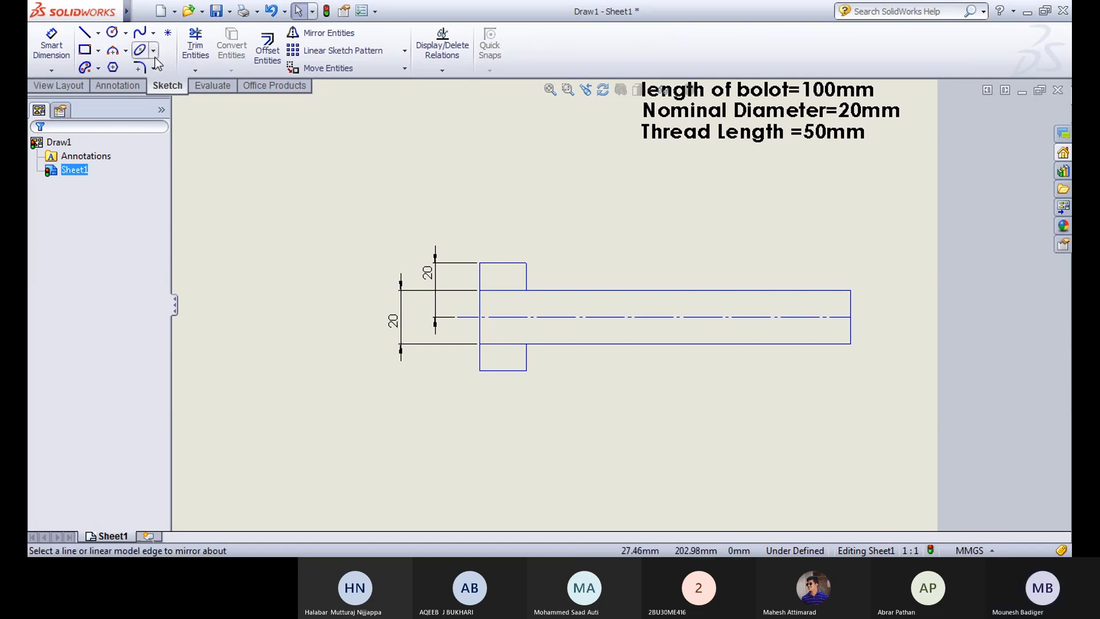
Step: Extend the upper half-head's right edge down across the shank to meet the mirrored lower half
click(195, 70)
click(221, 81)
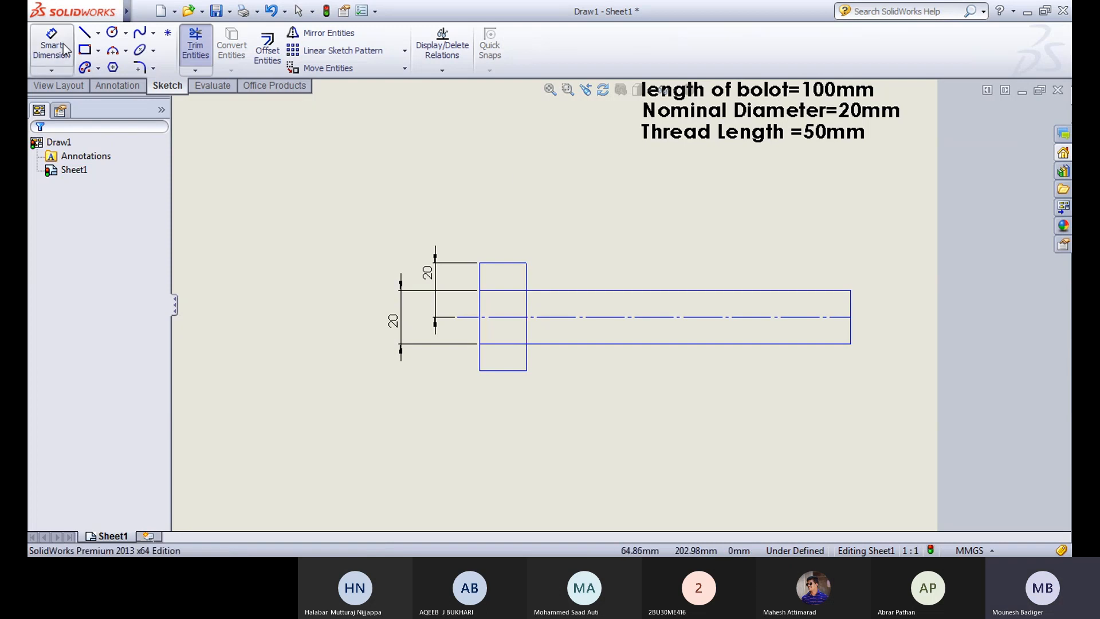
key(Escape)
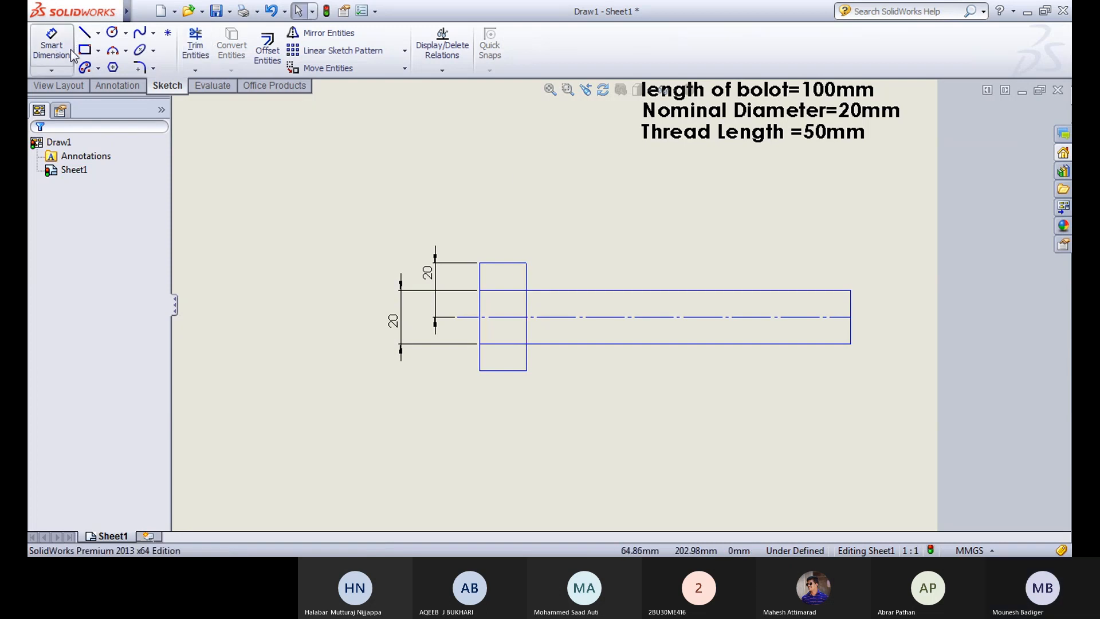
click(329, 245)
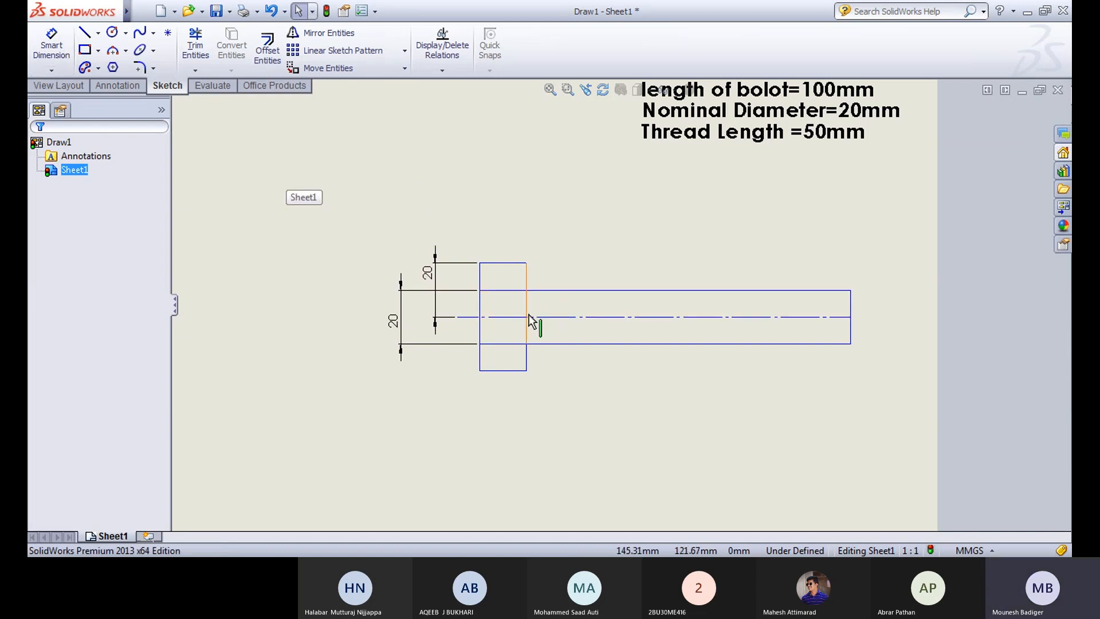
Step: Dimension the bolt head's thickness as 0.8*20 and place the dimension close below the head's lower edge
scroll(522, 371, down, 2)
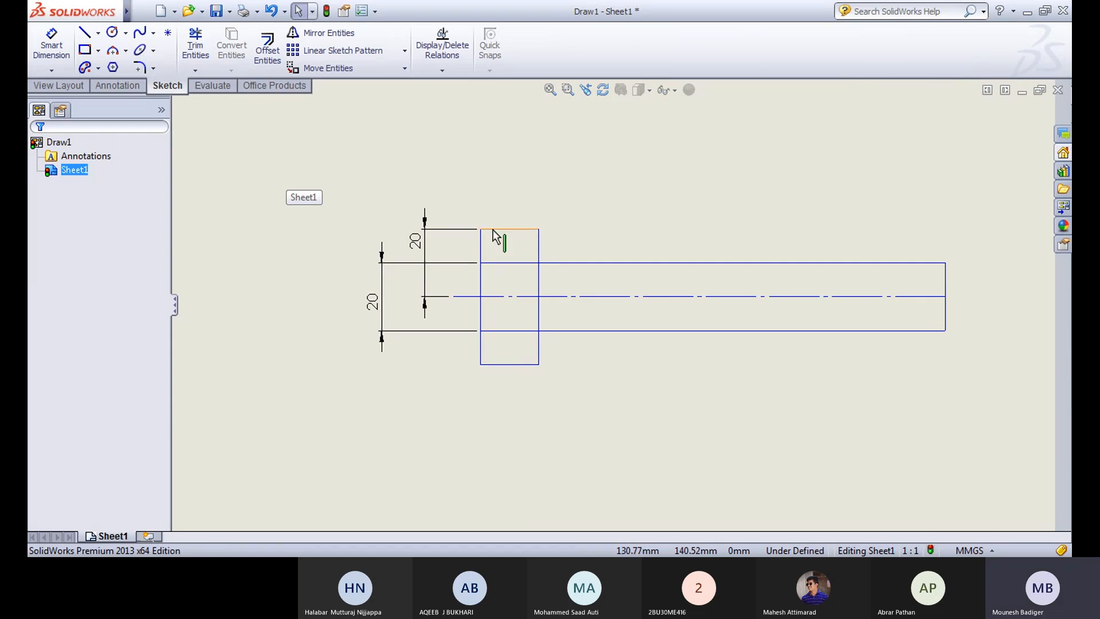
click(51, 46)
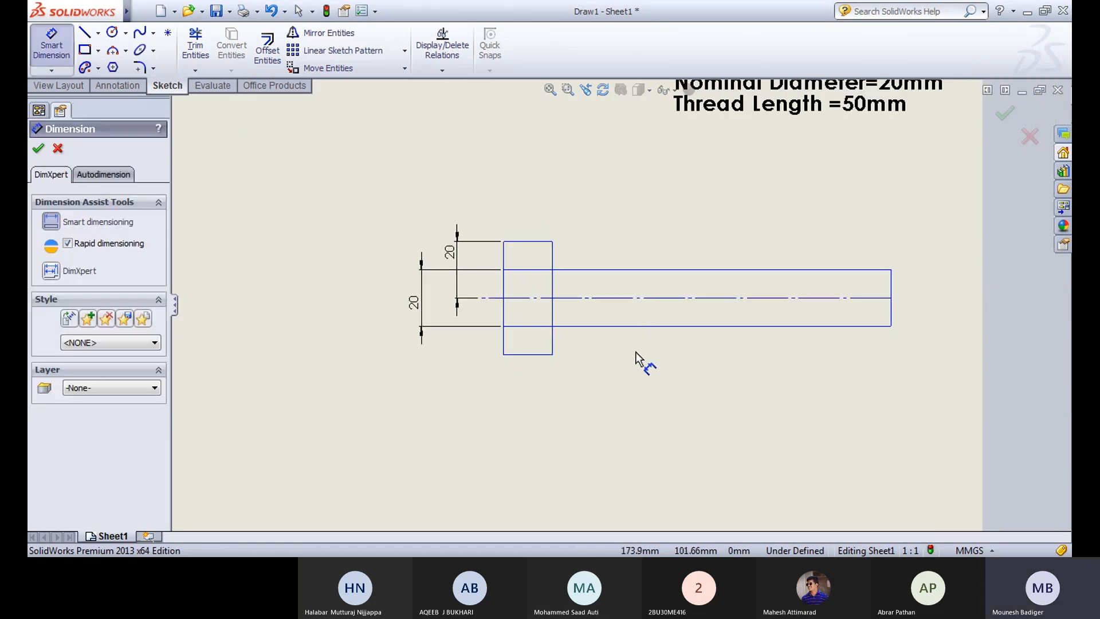
click(500, 285)
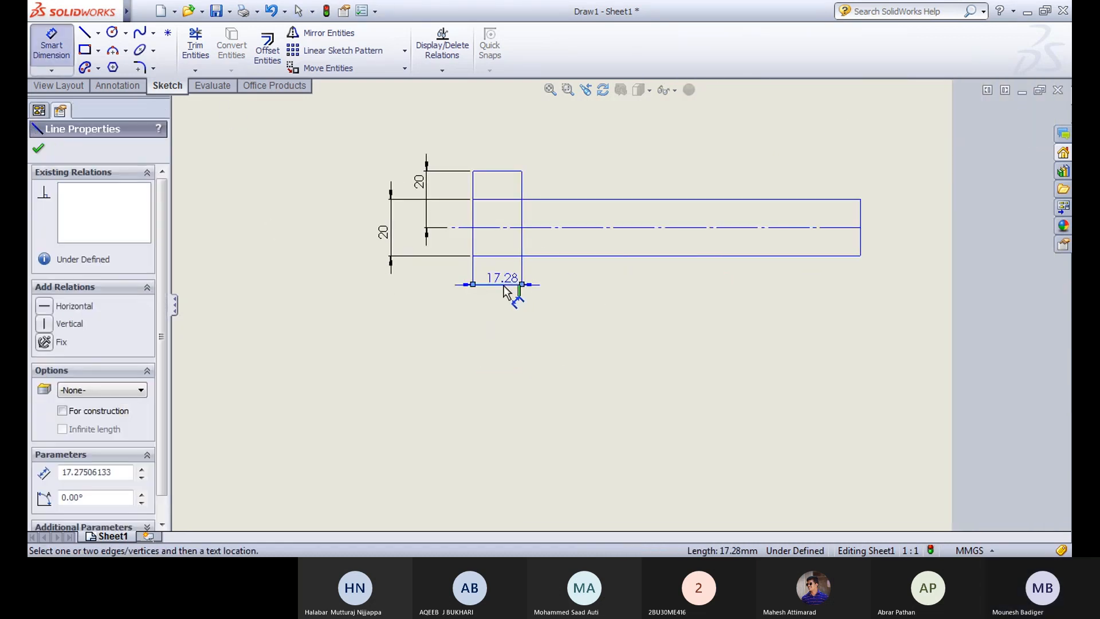
click(498, 327)
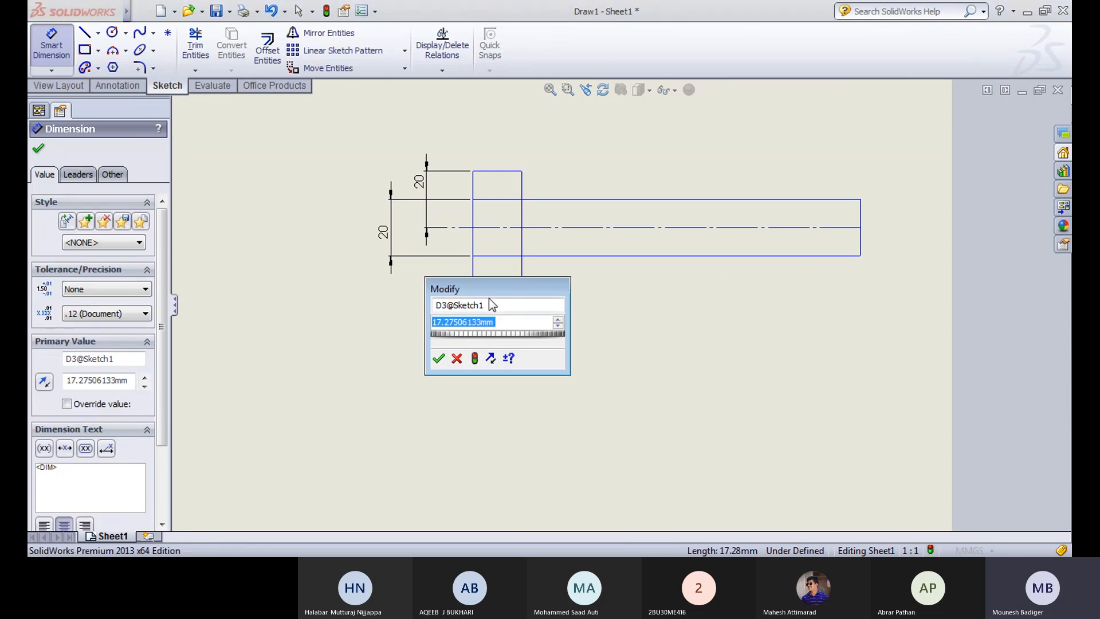
text(0.8)
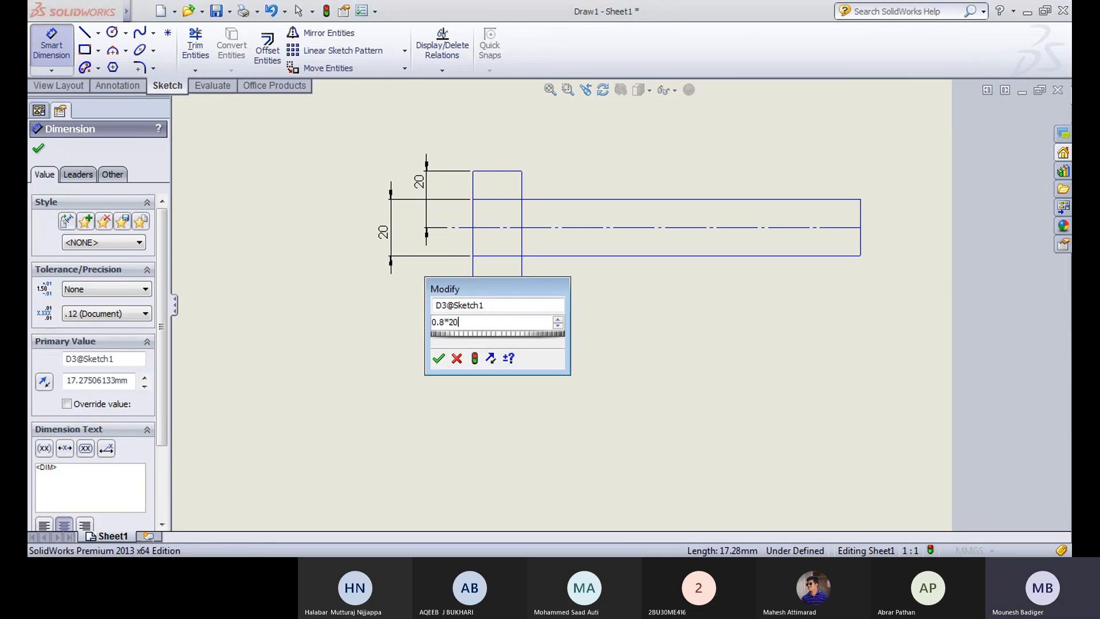
text(*20)
key(Return)
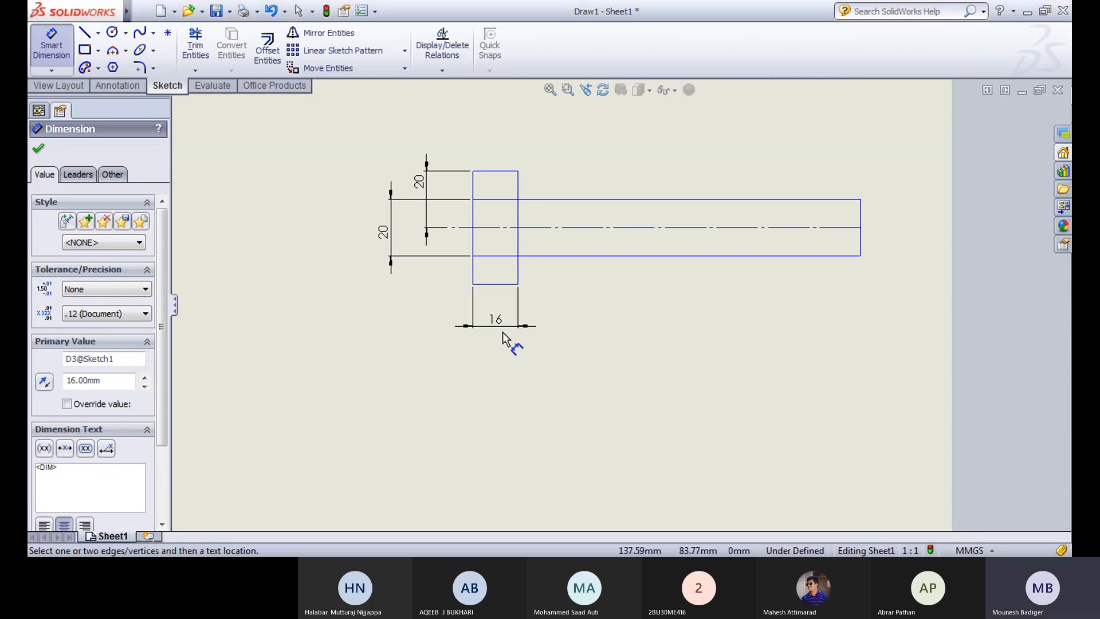
drag(503, 332, 503, 302)
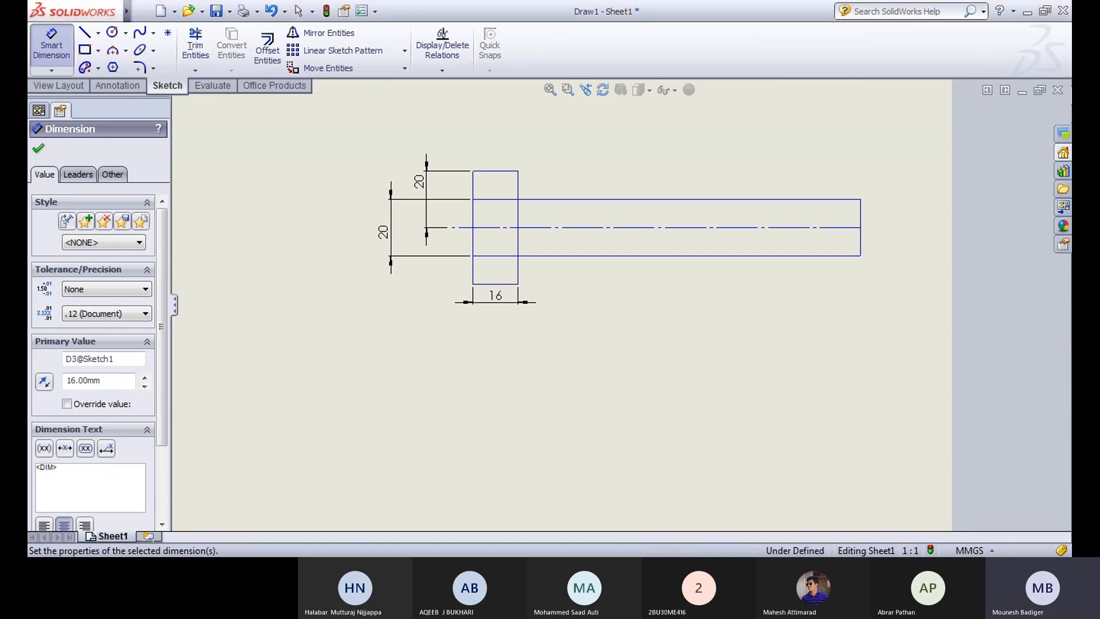
Step: Dimension the shank's length from the head's right edge to the shank's right end and set it to 100 mm
click(520, 184)
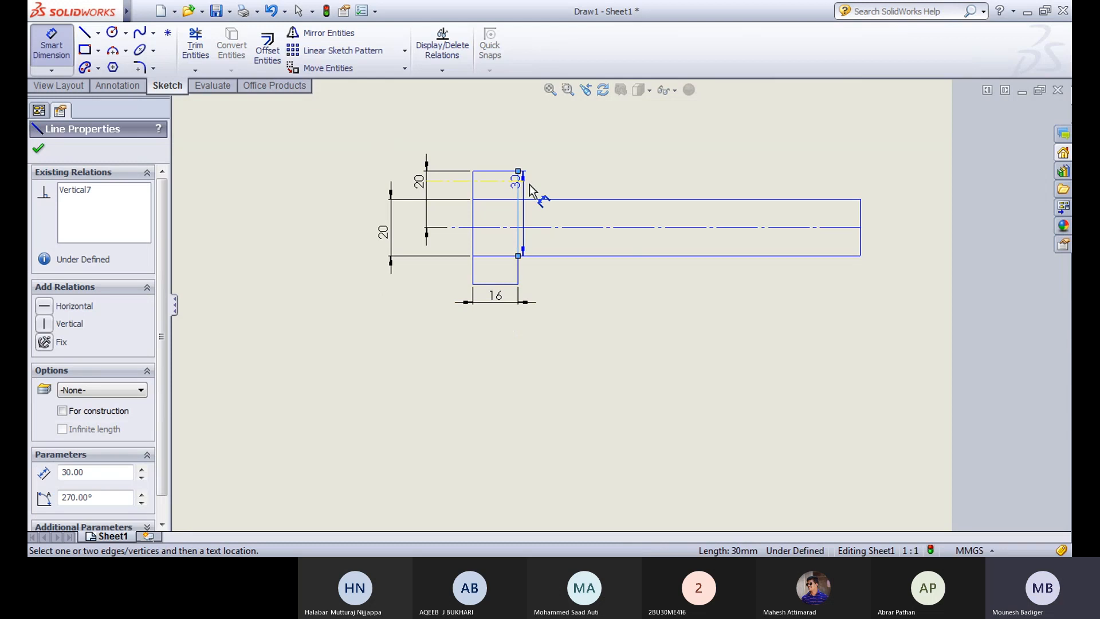
click(861, 245)
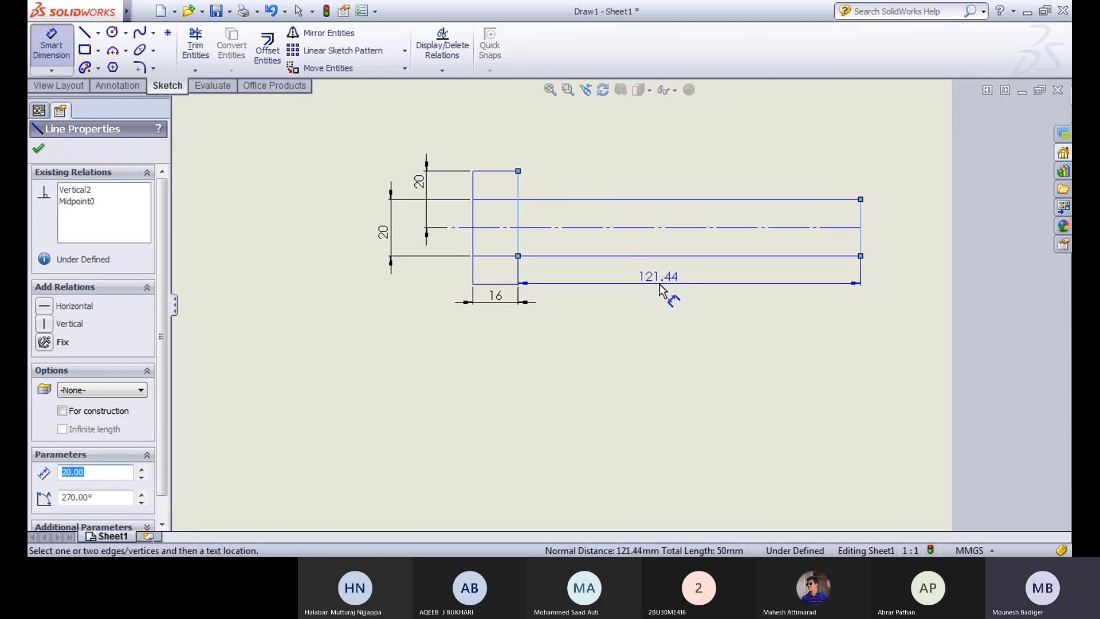
click(660, 285)
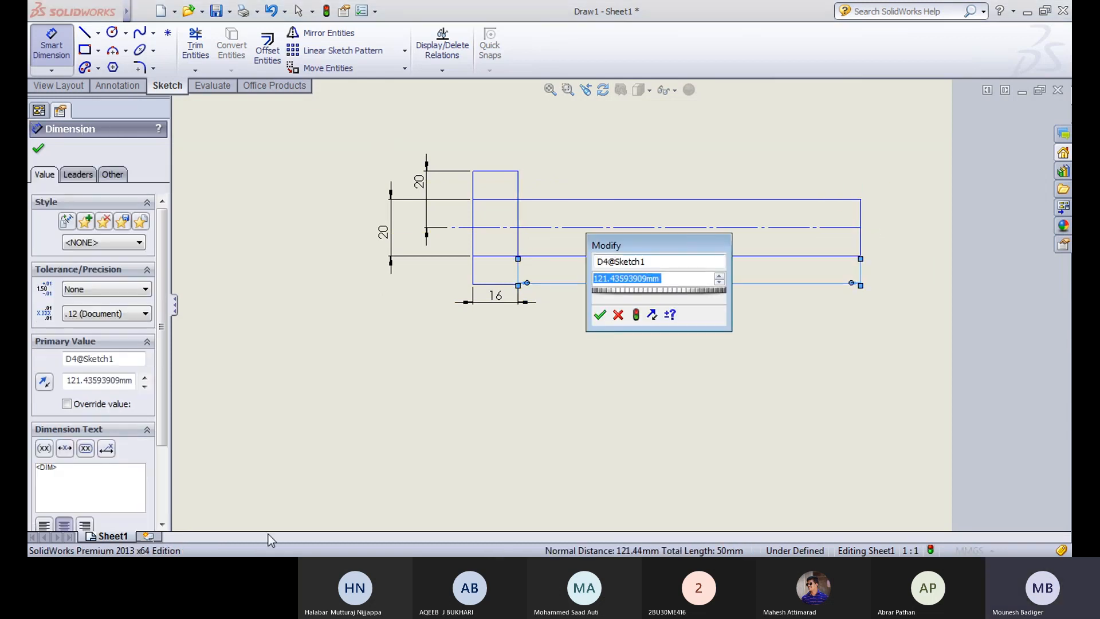
key(Return)
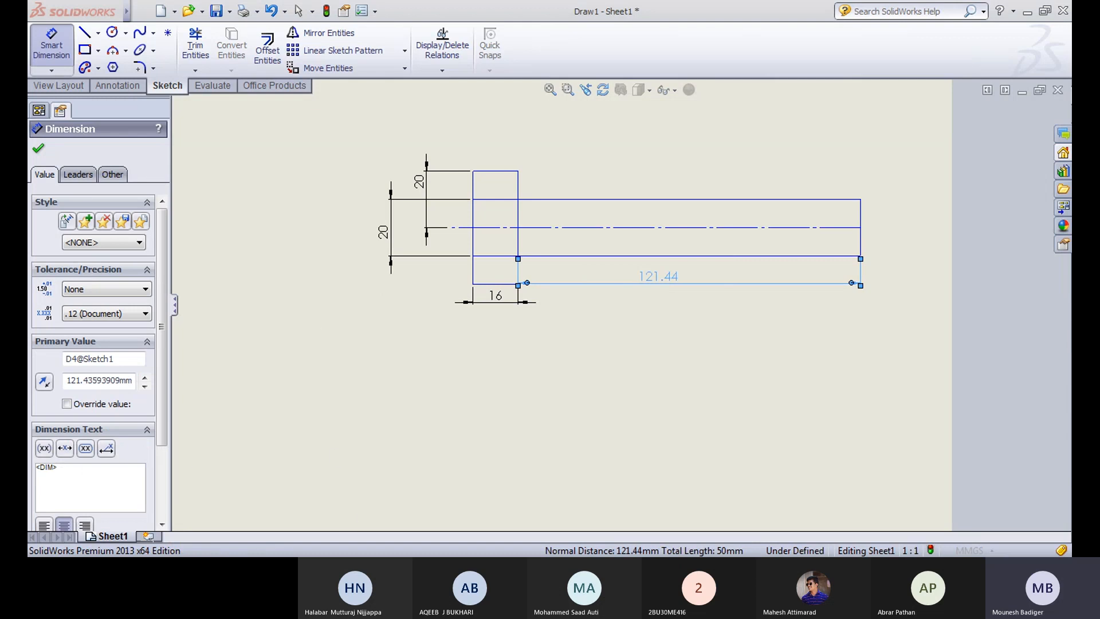
click(575, 447)
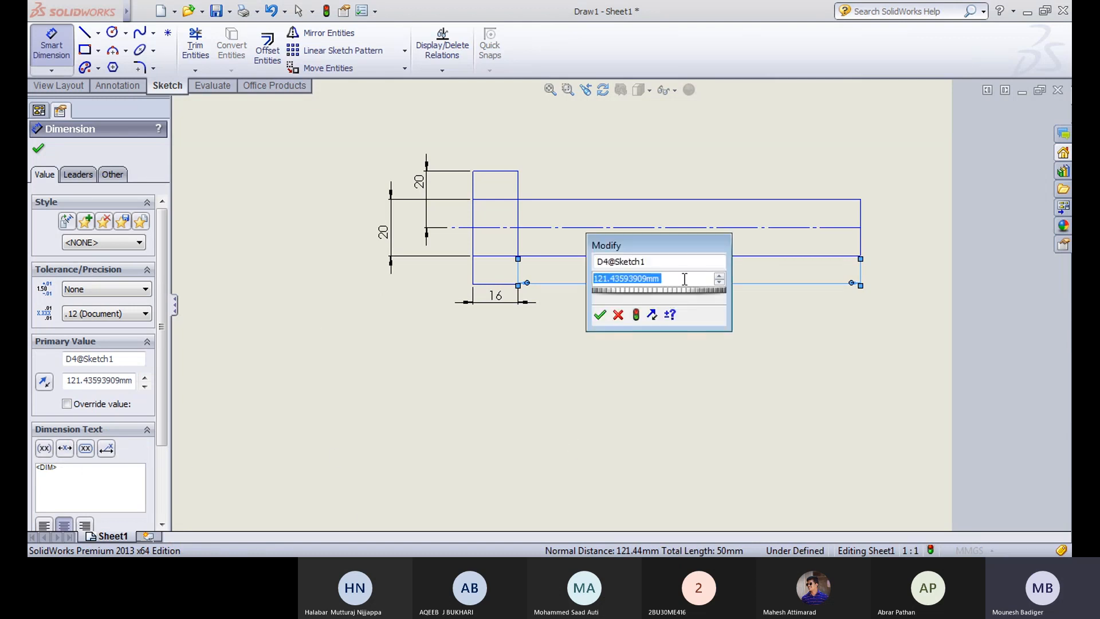
text(100)
key(Return)
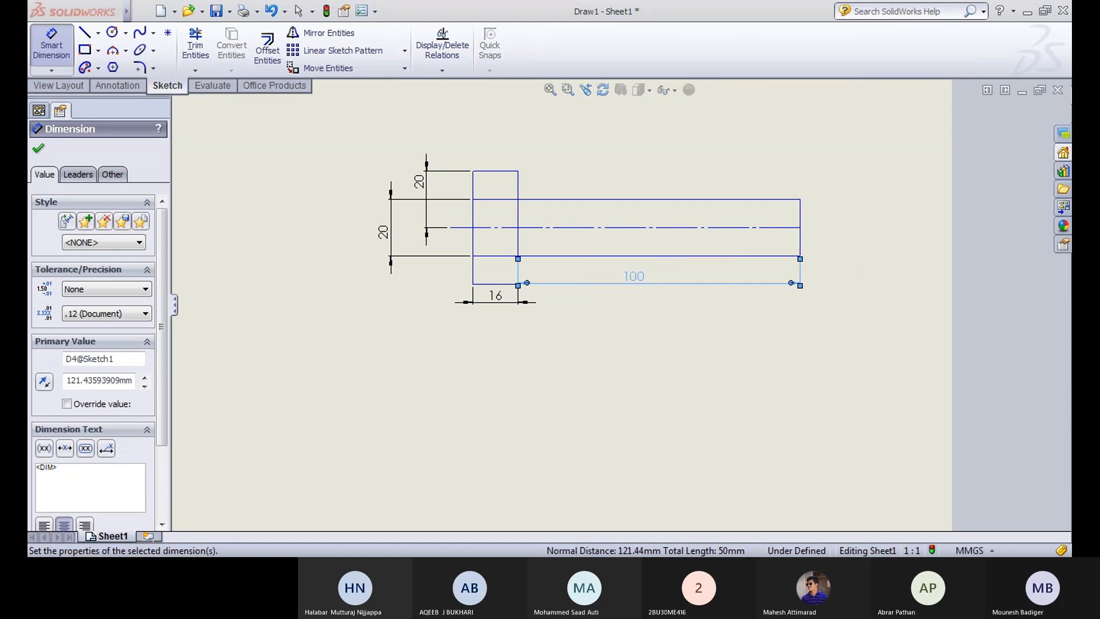
click(733, 334)
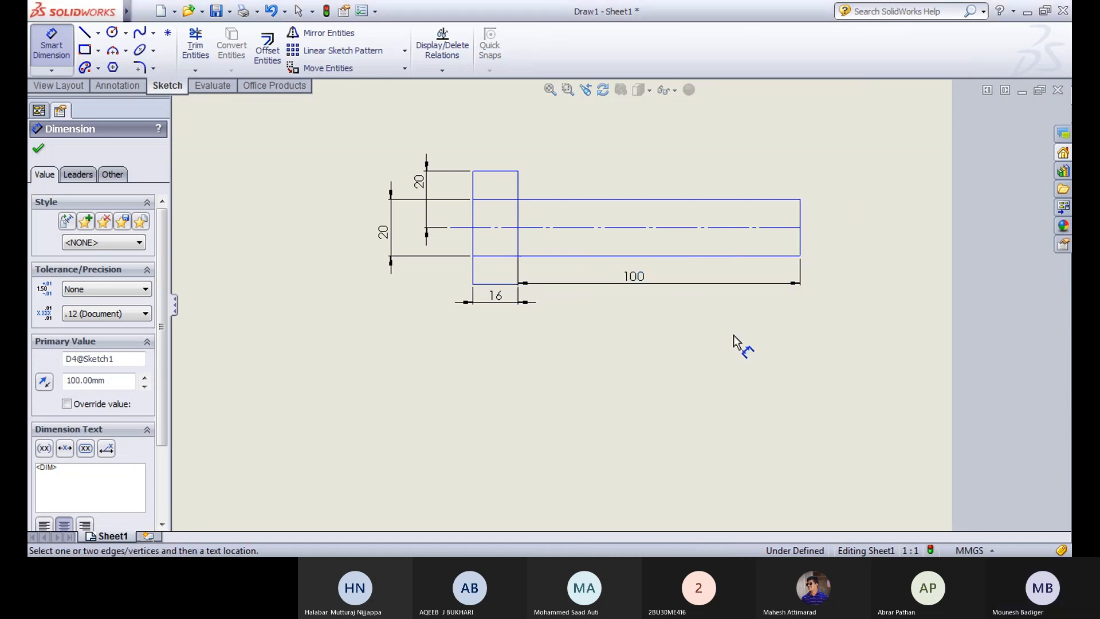
key(Escape)
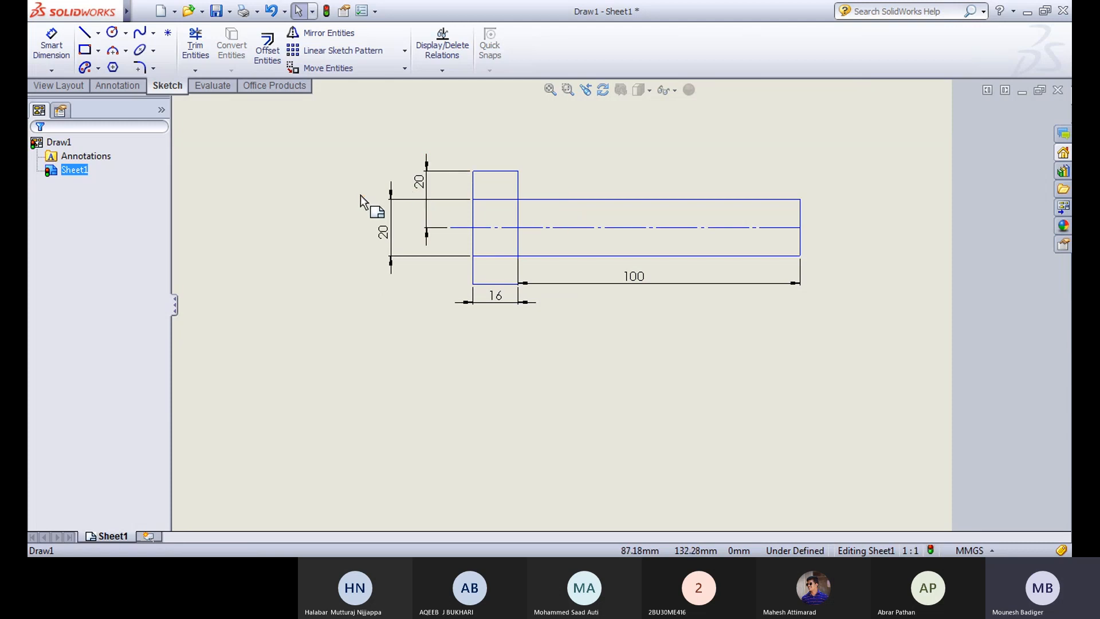
click(85, 51)
click(85, 51)
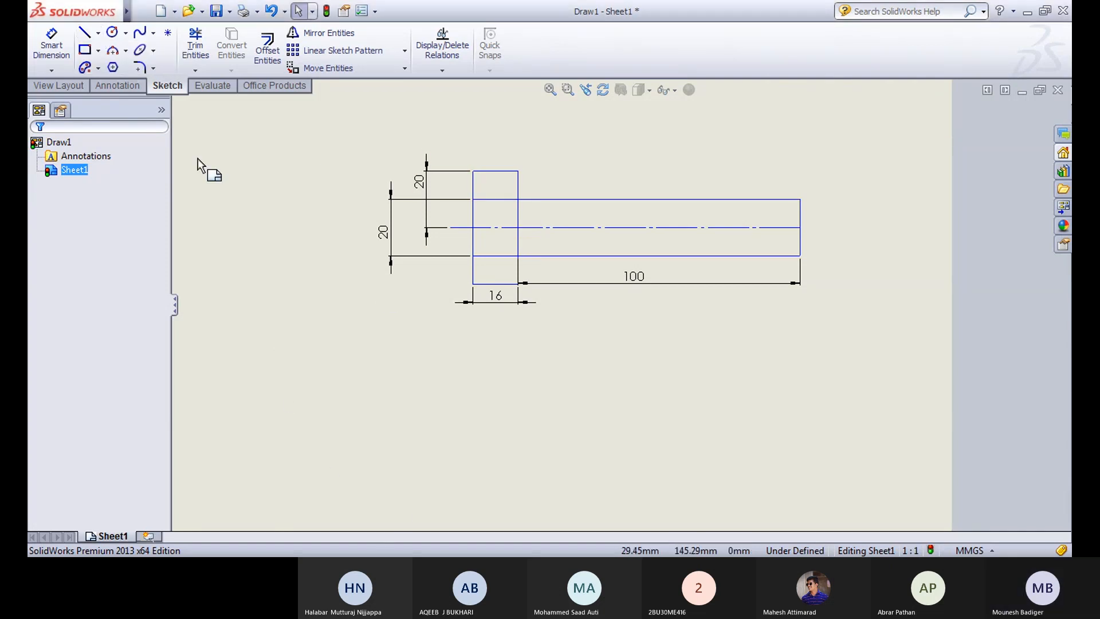
click(52, 43)
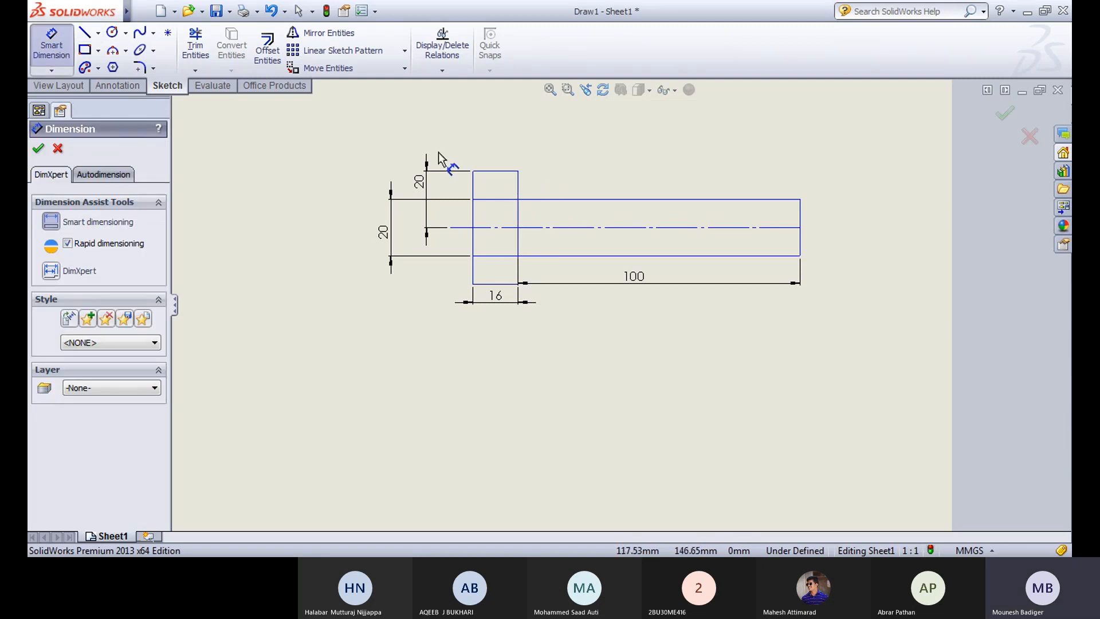
click(501, 179)
click(503, 200)
click(553, 204)
click(634, 278)
key(Delete)
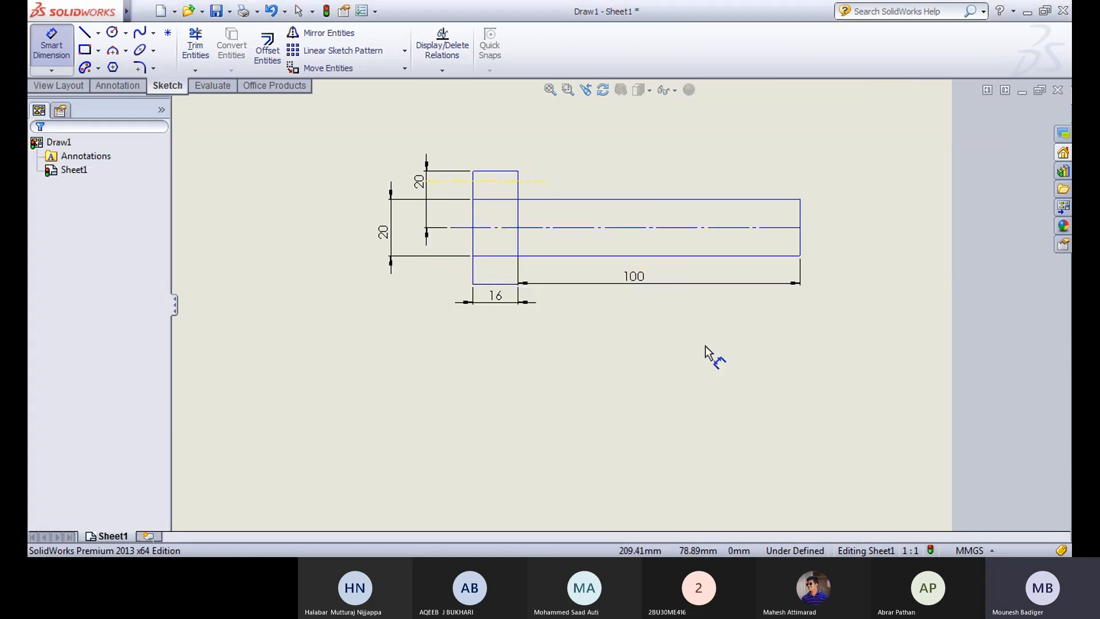
Step: Draw a short horizontal centerline from the head's left edge to just past its right edge, midway between the head's and shank's top edges
mouse_move(78, 24)
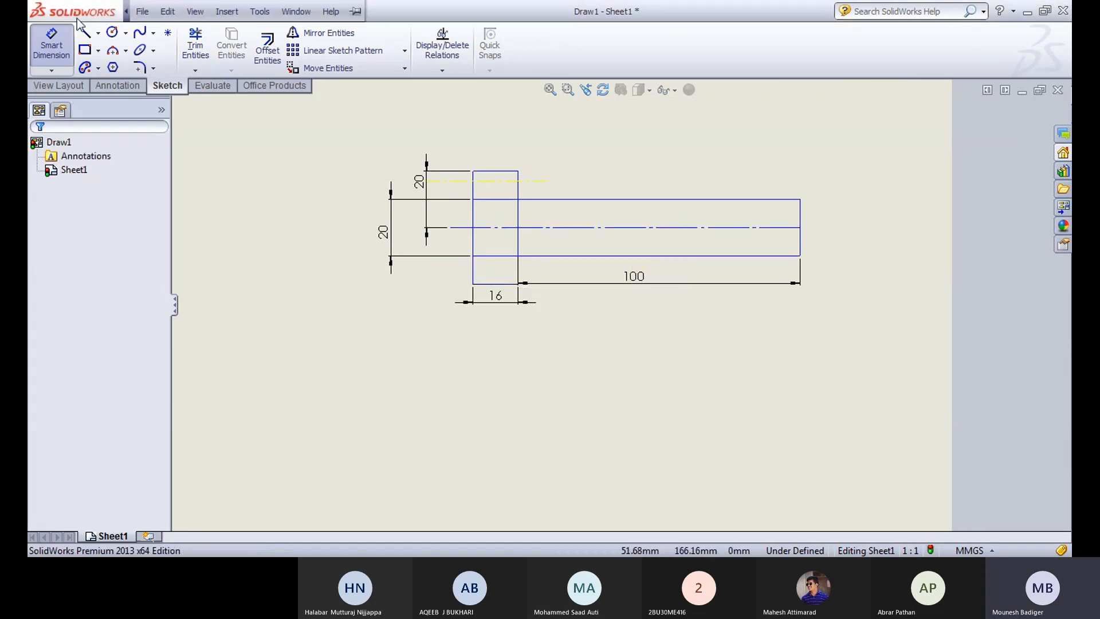
click(98, 33)
click(120, 65)
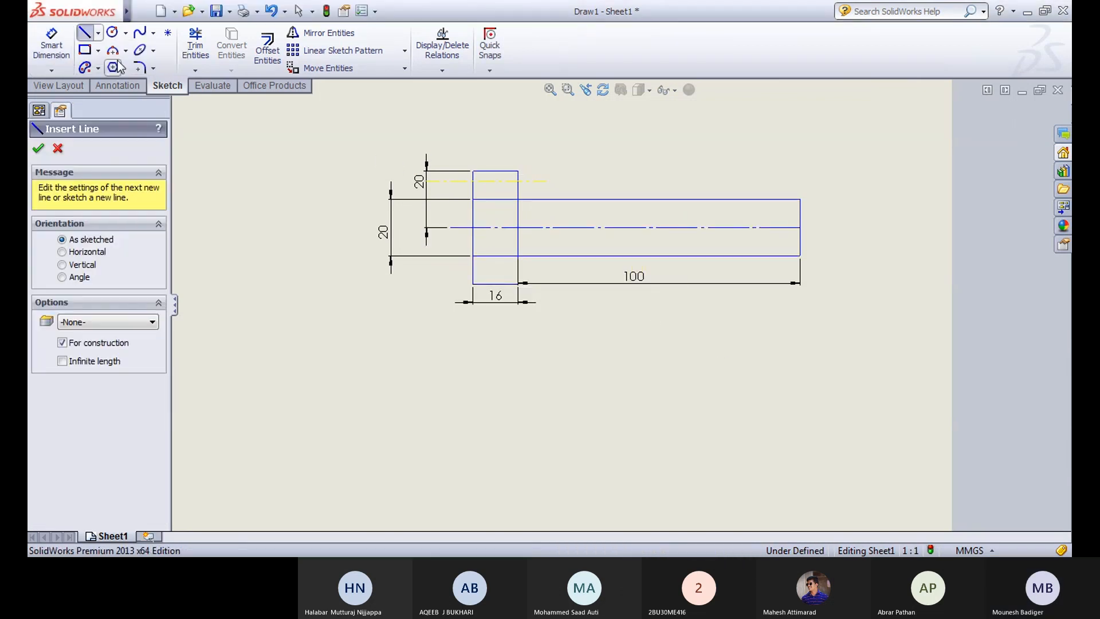
click(472, 185)
click(534, 185)
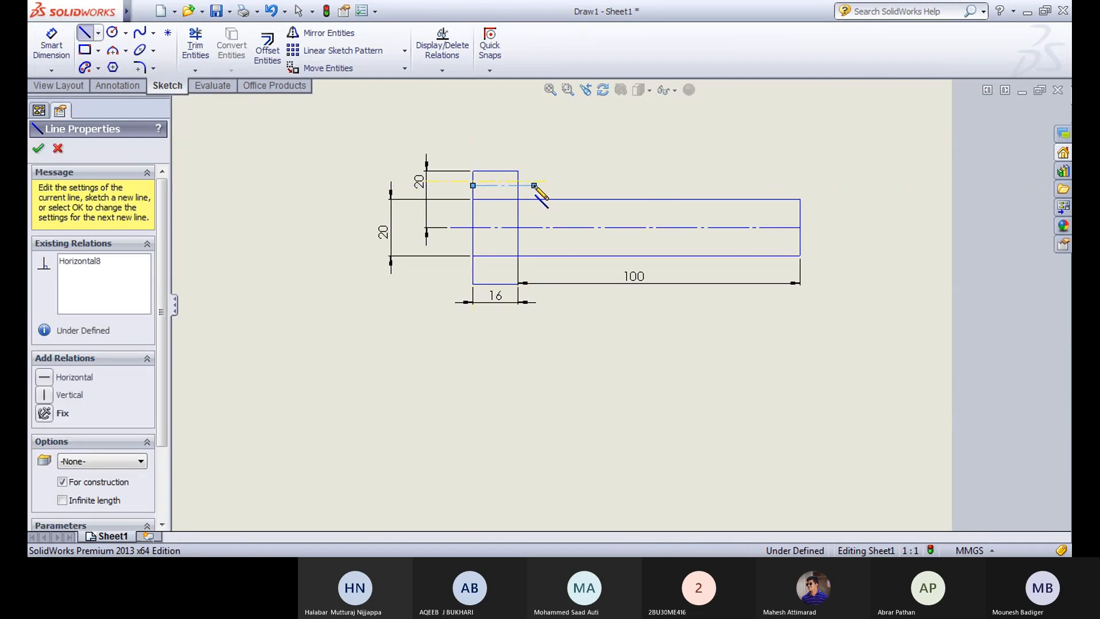
key(Escape)
click(648, 358)
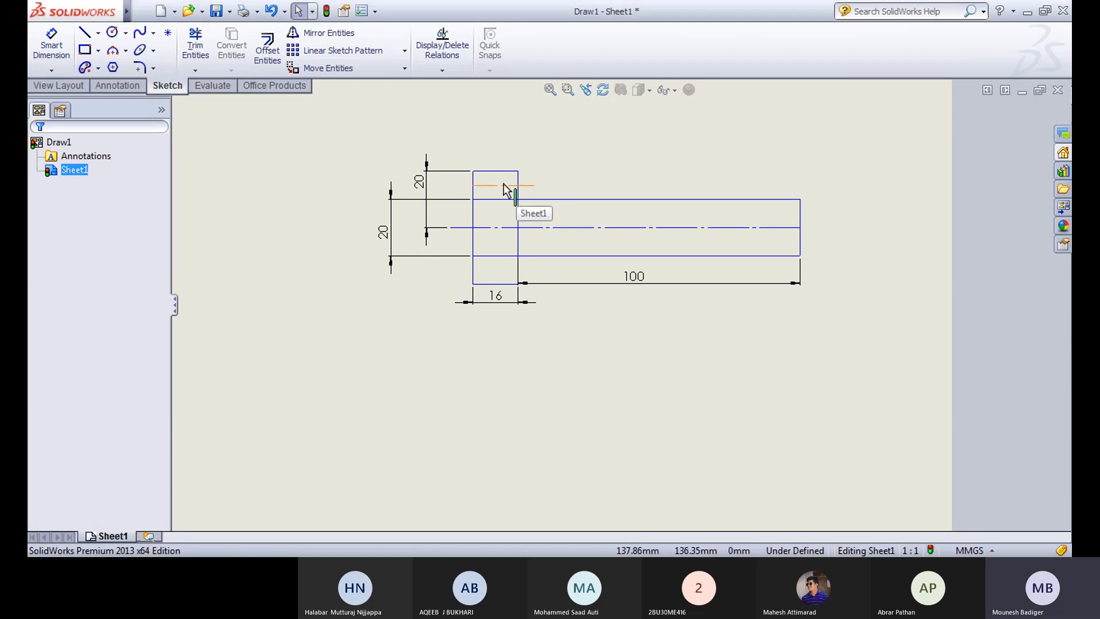
Step: Delete the short centerline in the head's upper part and draw a slanted centerline about 65 mm long from the head's lower-left corner up across the shank
click(520, 185)
key(Delete)
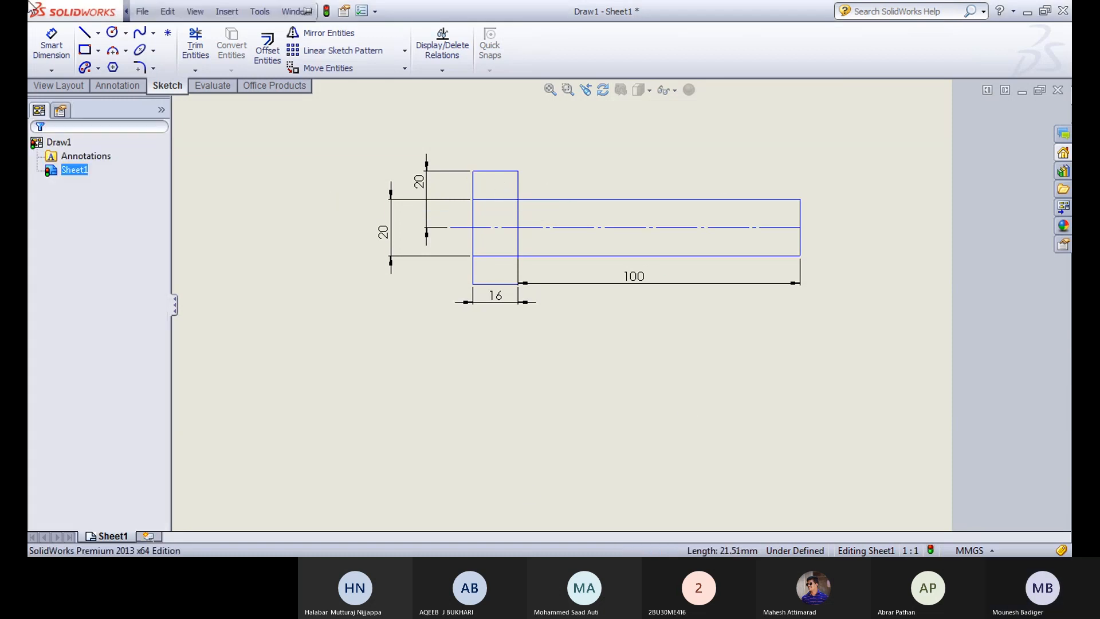
click(99, 34)
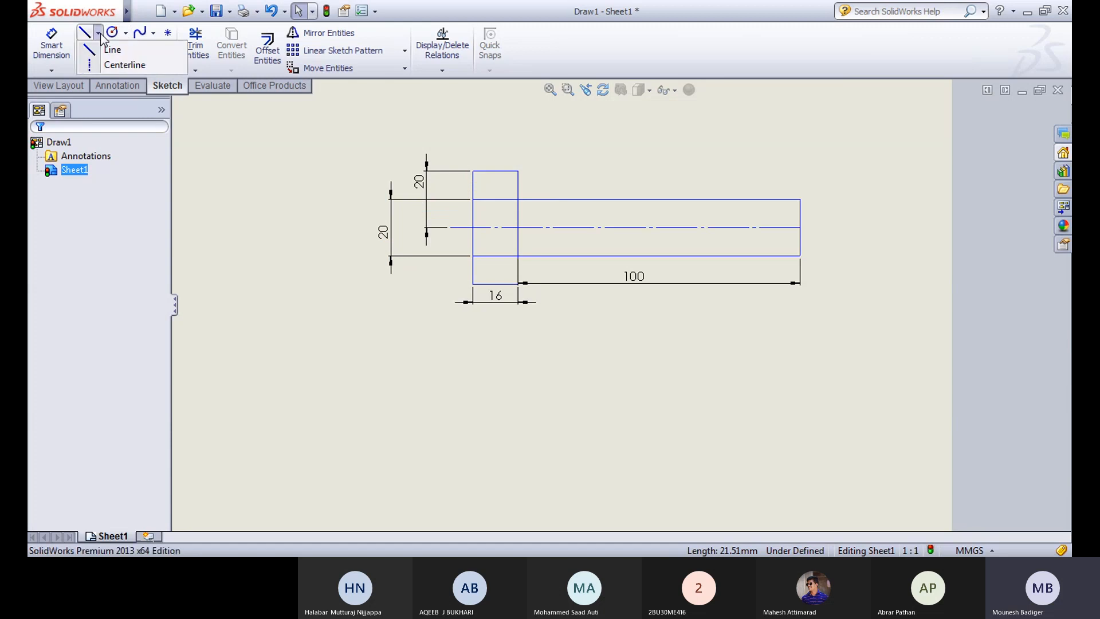
click(106, 66)
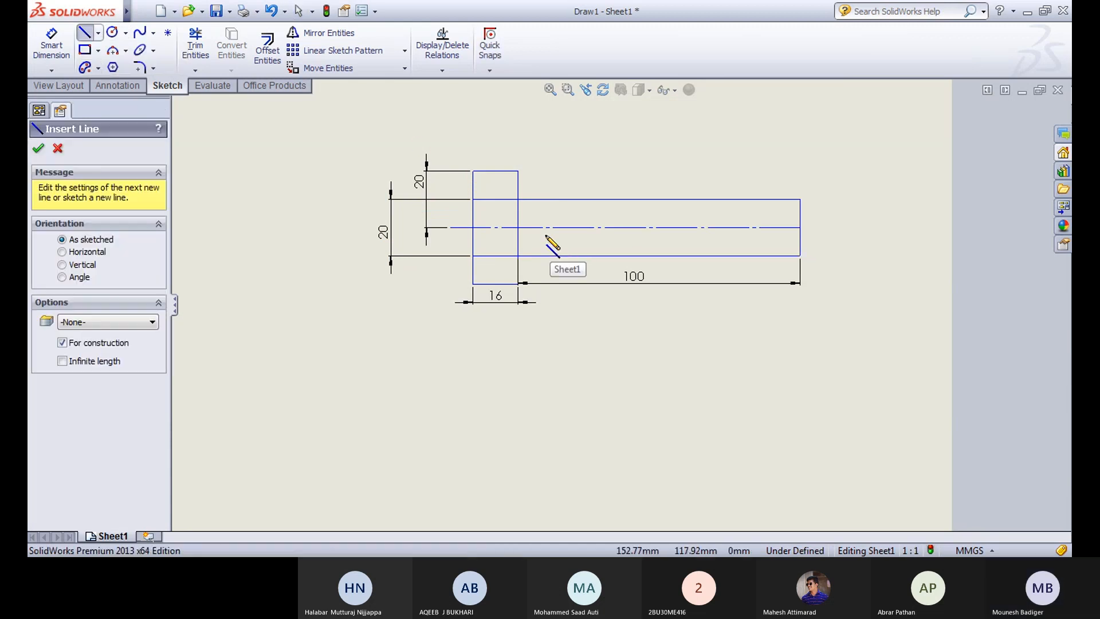
click(473, 283)
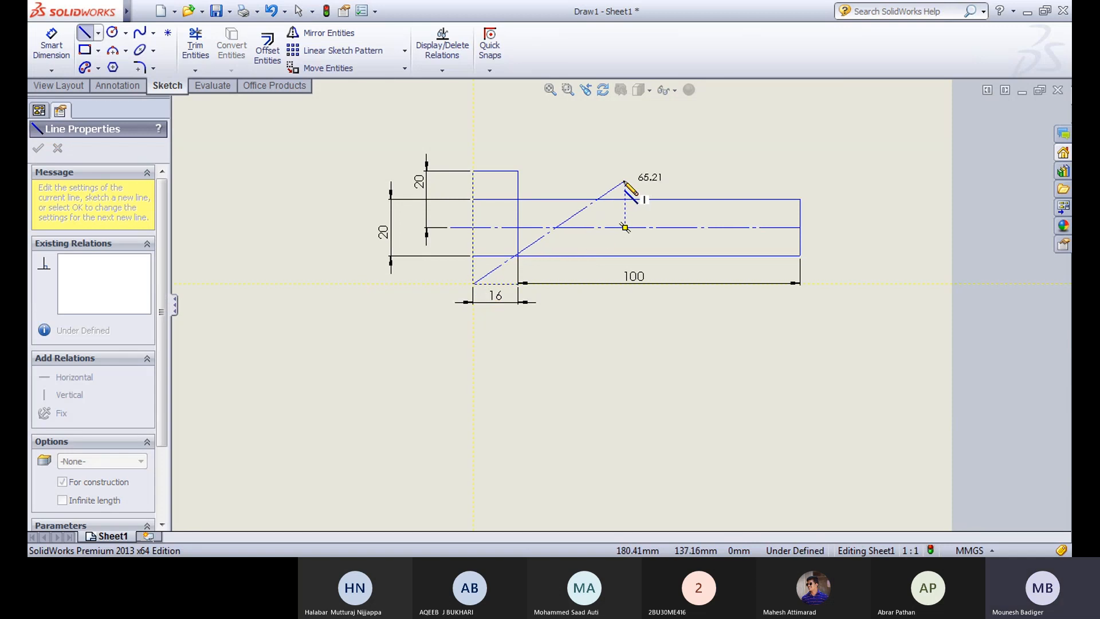
key(Escape)
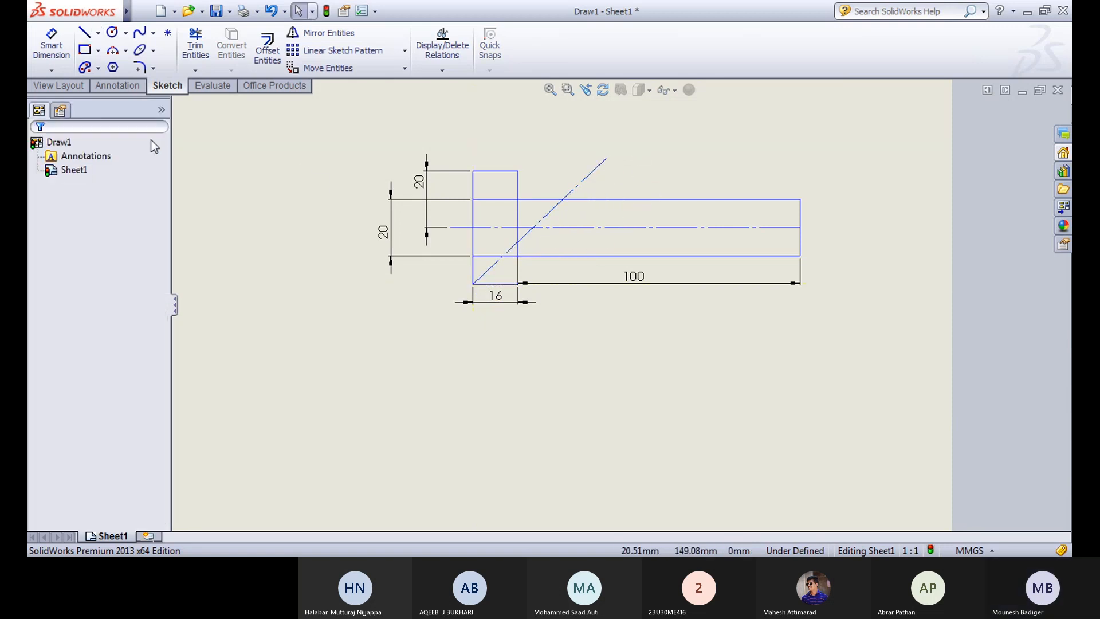
Step: Dimension the angle between the slanted centerline and the head's lower edge and set it to 30°
click(52, 45)
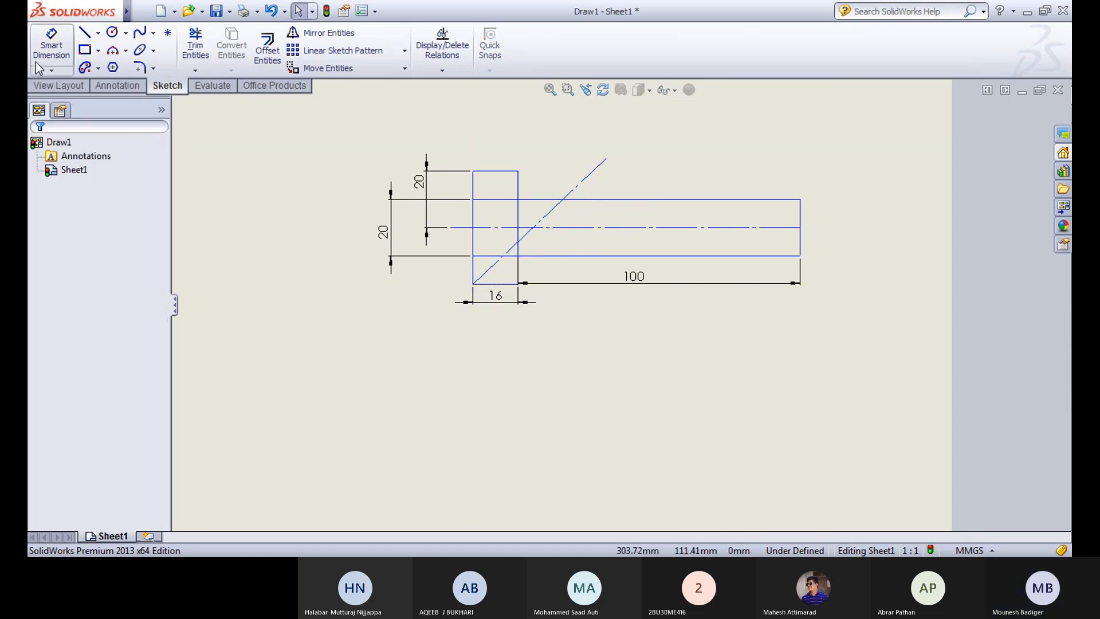
click(493, 283)
click(496, 262)
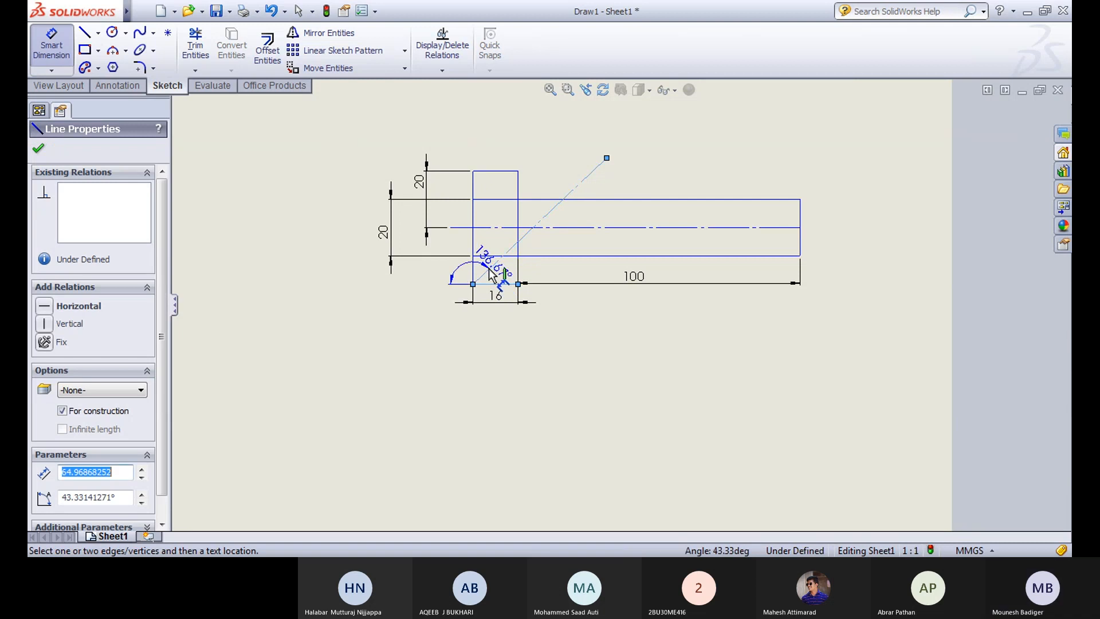
click(494, 274)
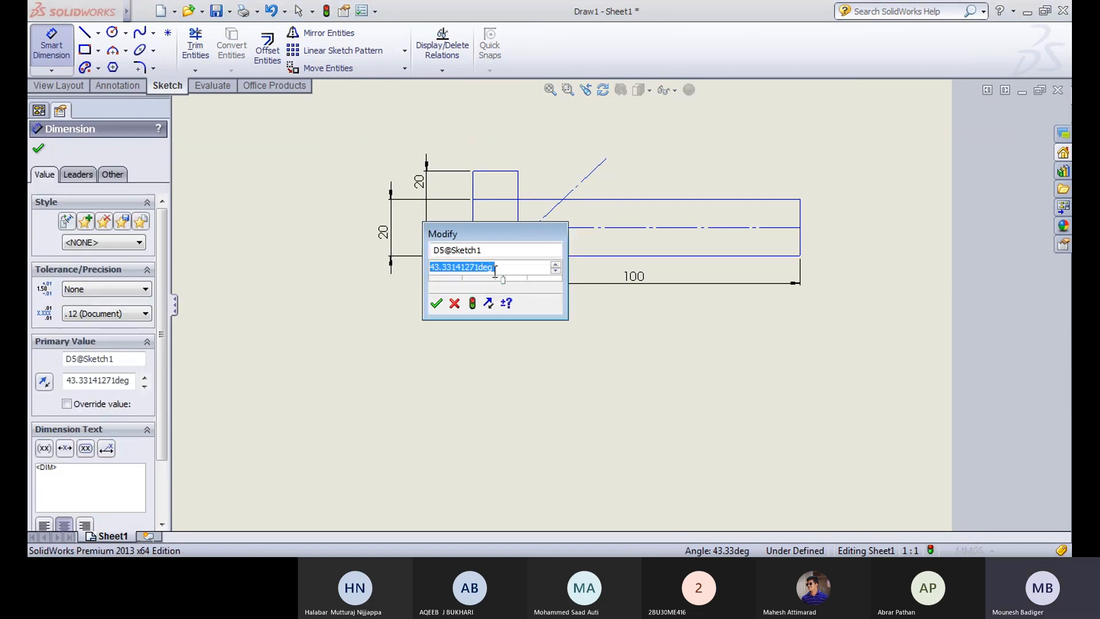
text(30)
key(Return)
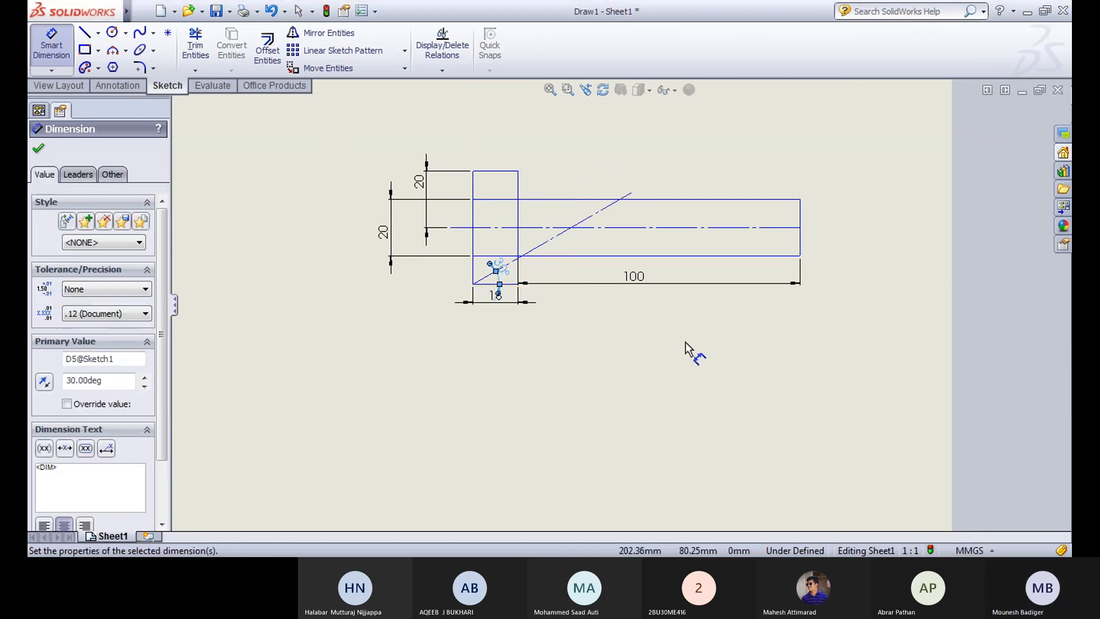
key(Escape)
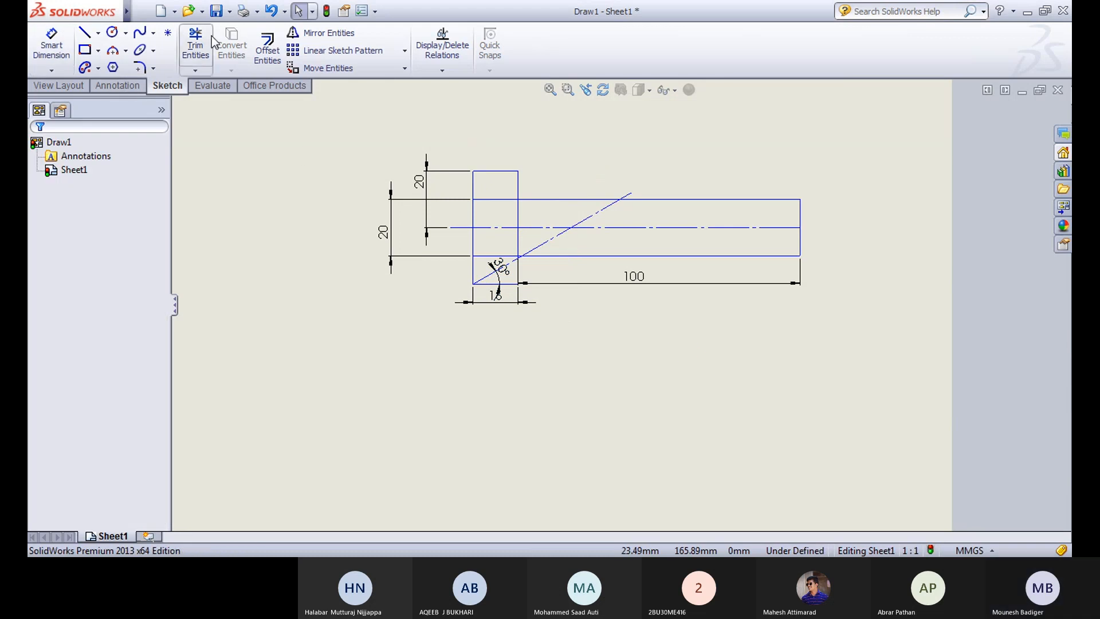
Step: Trim the slanted centerline's upper part back to the bolt's horizontal axis
click(196, 45)
click(602, 210)
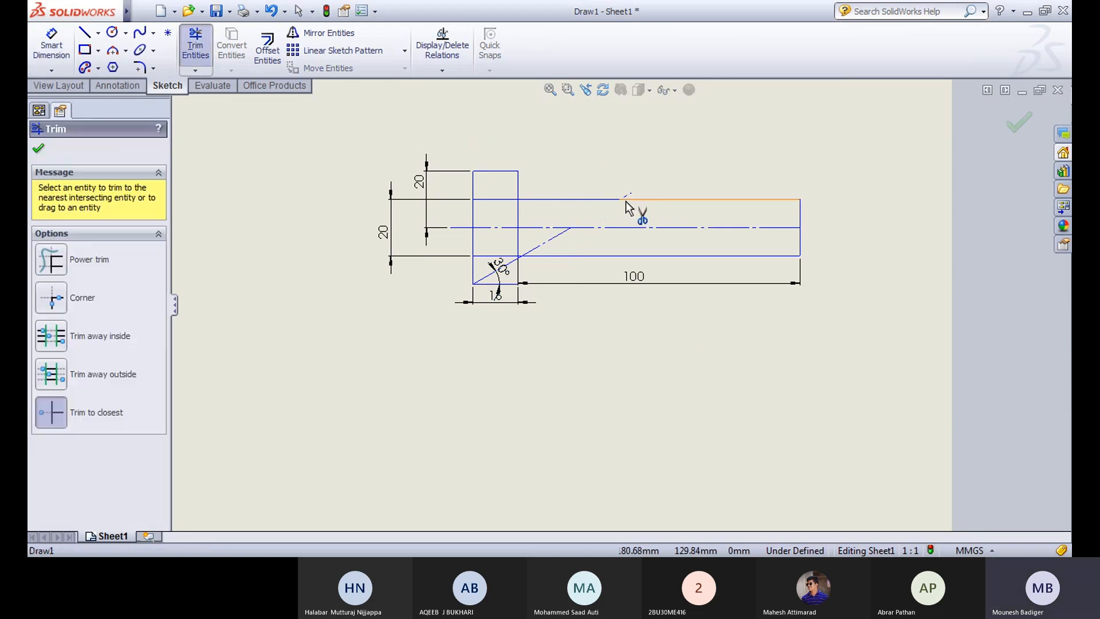
click(195, 40)
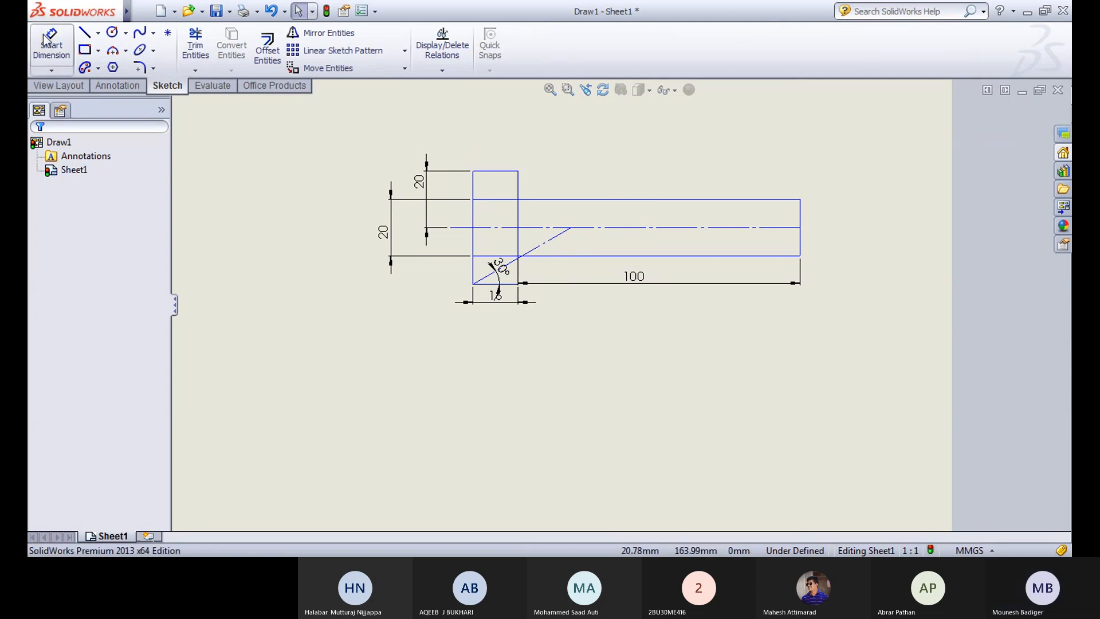
Step: Draw a centerpoint arc centred where the slanted centerline meets the axis, from the head's left edge on the axis down to the shank's lower edge line
click(125, 51)
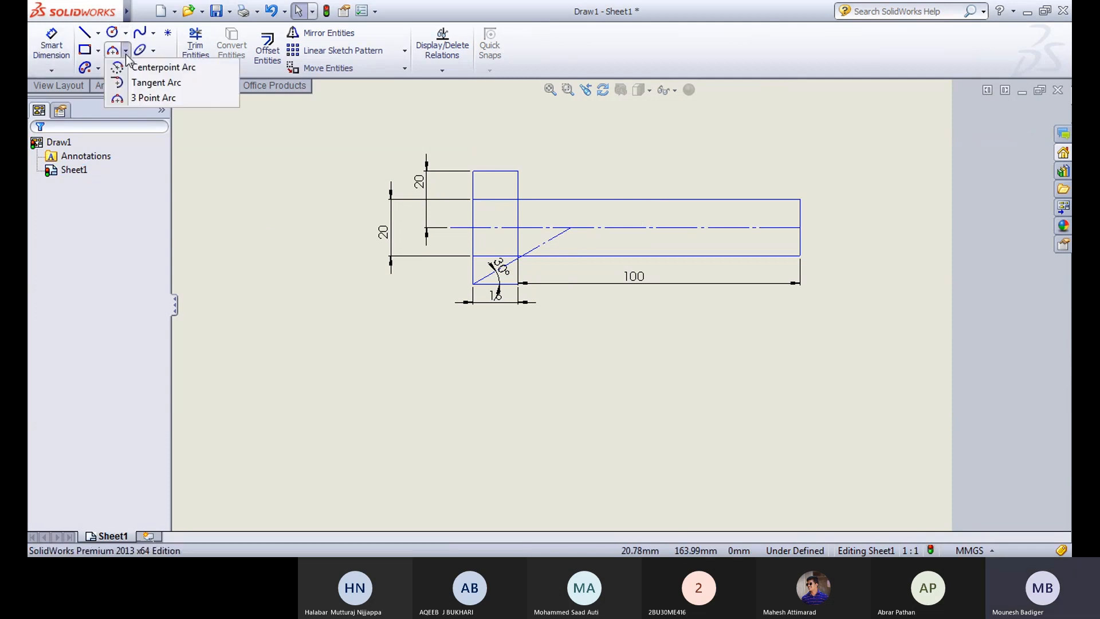
click(156, 67)
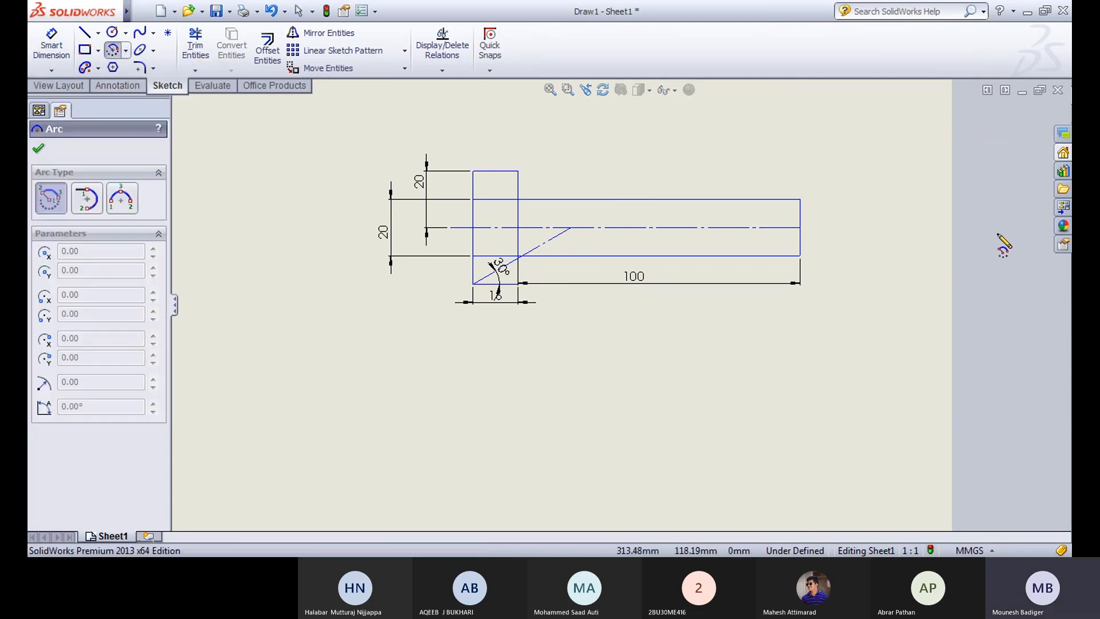
click(570, 228)
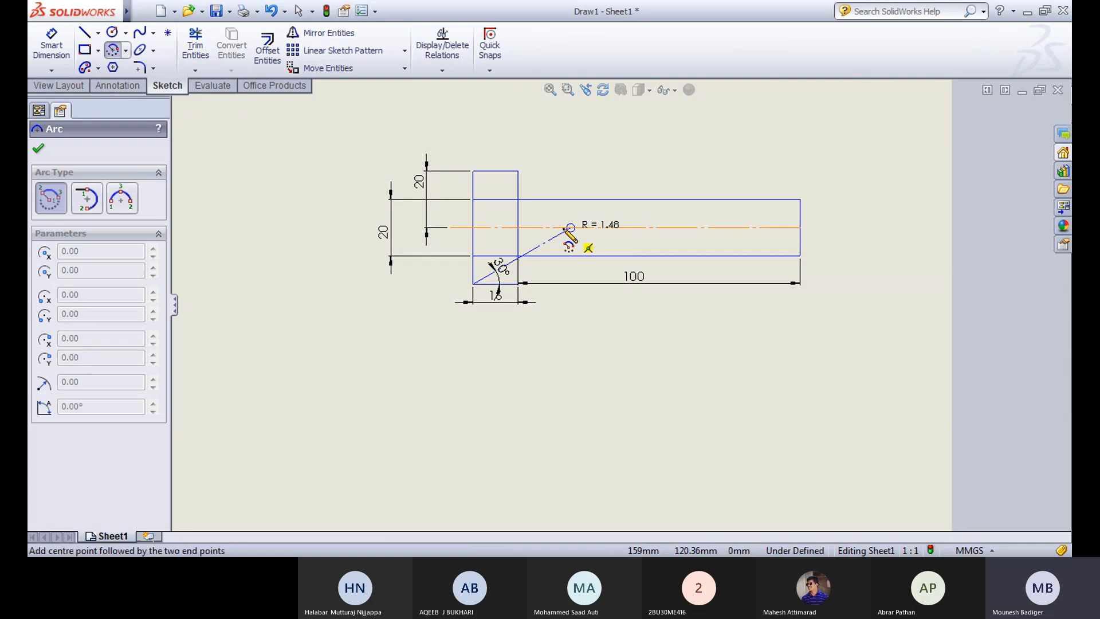
click(473, 227)
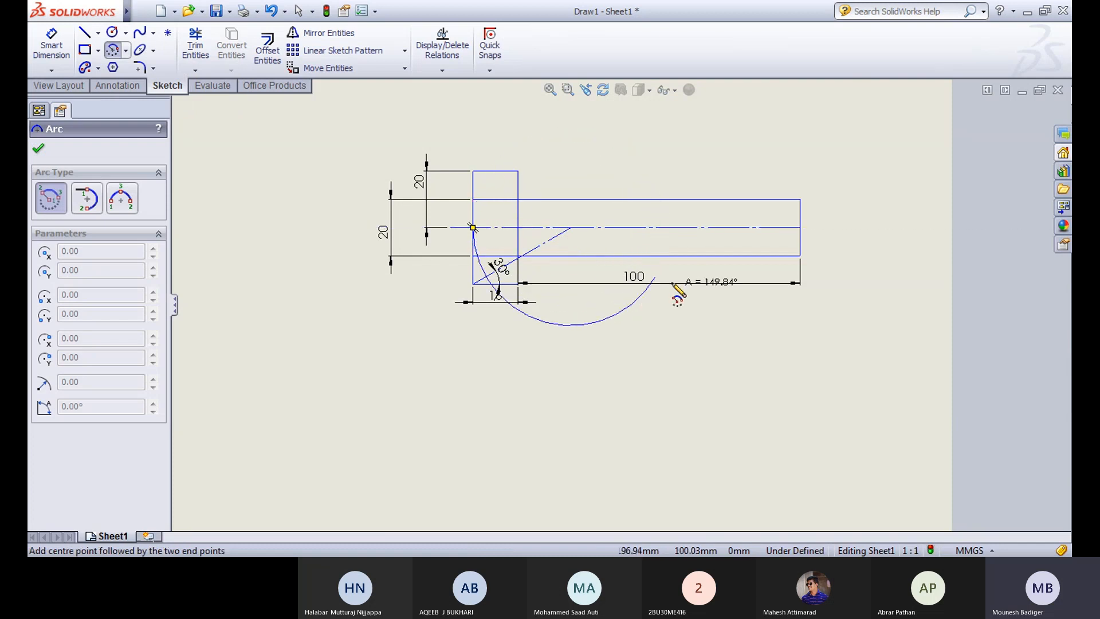
click(478, 255)
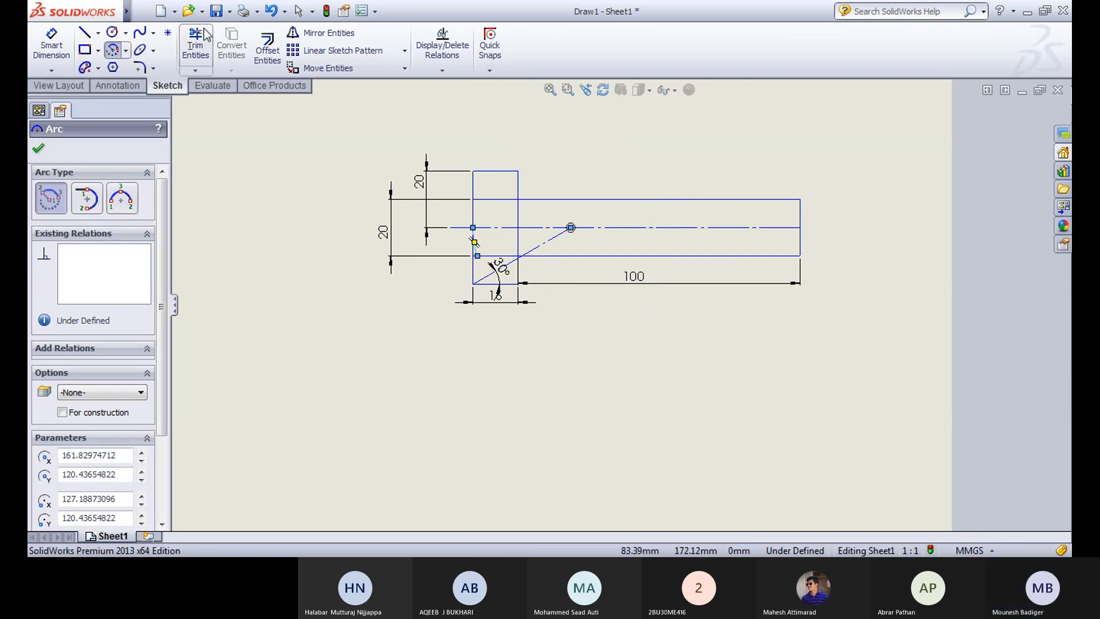
Step: Mirror the arc about the bolt's horizontal axis, keeping the original
click(352, 34)
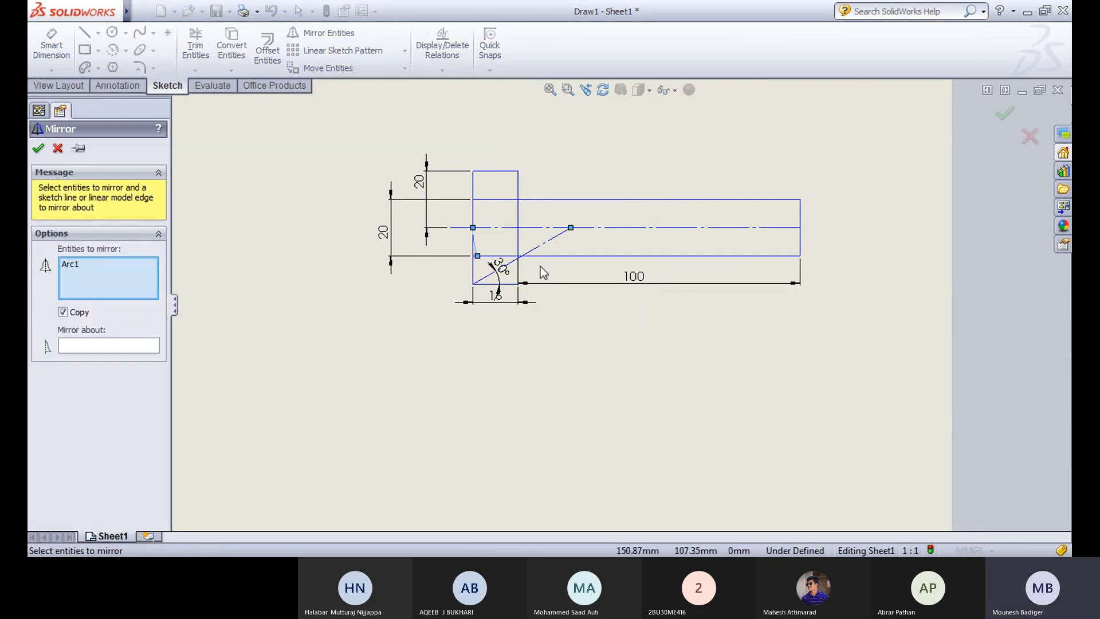
scroll(539, 264, down, 5)
click(99, 346)
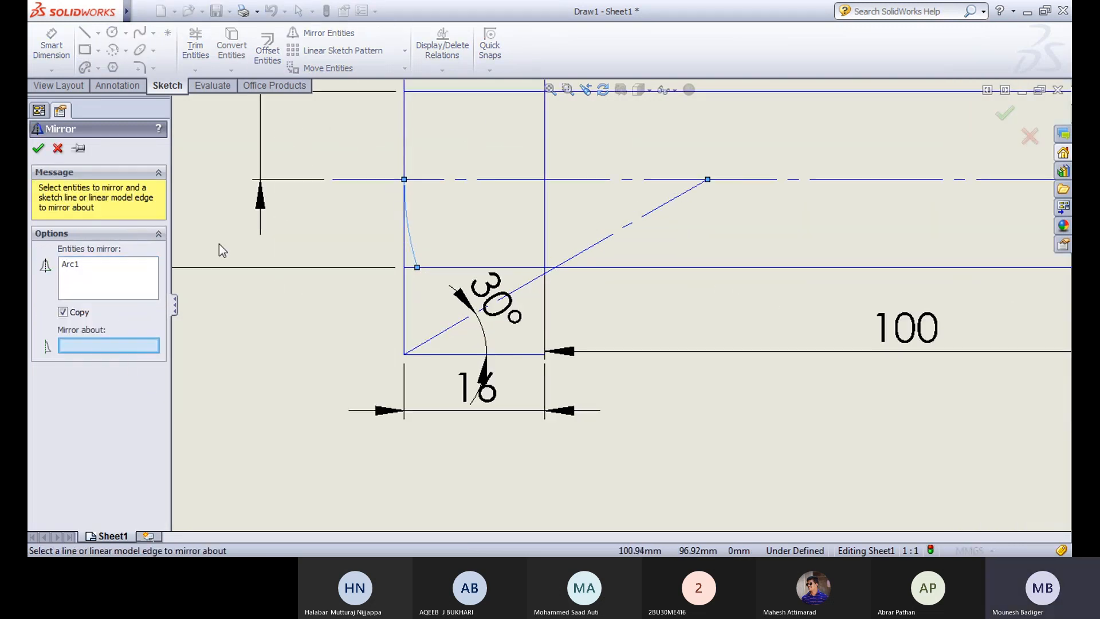
click(472, 180)
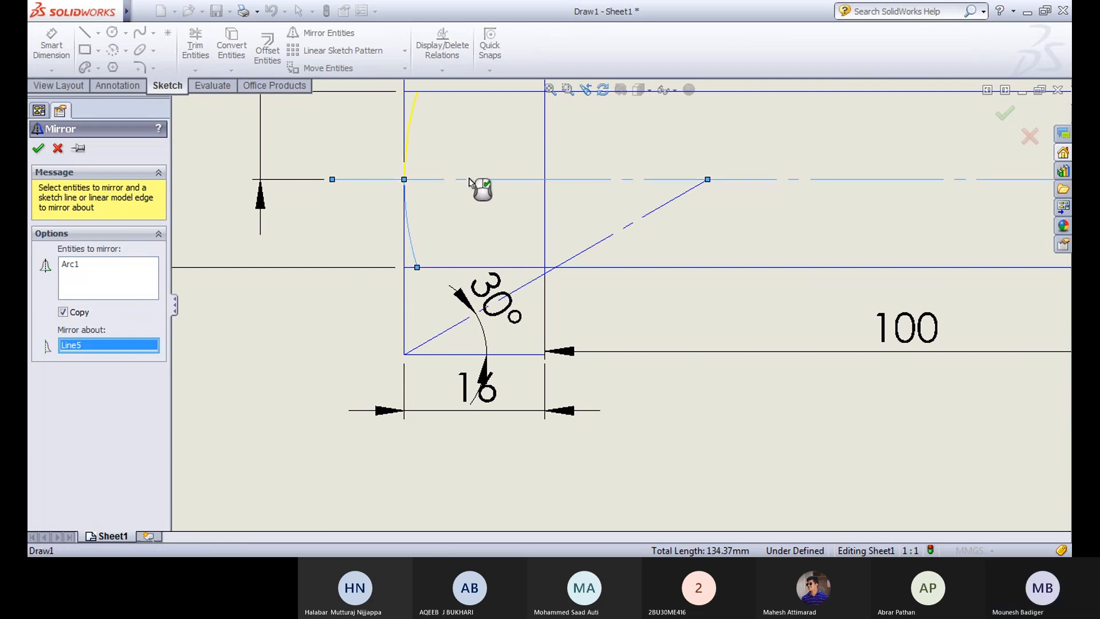
click(38, 148)
key(f)
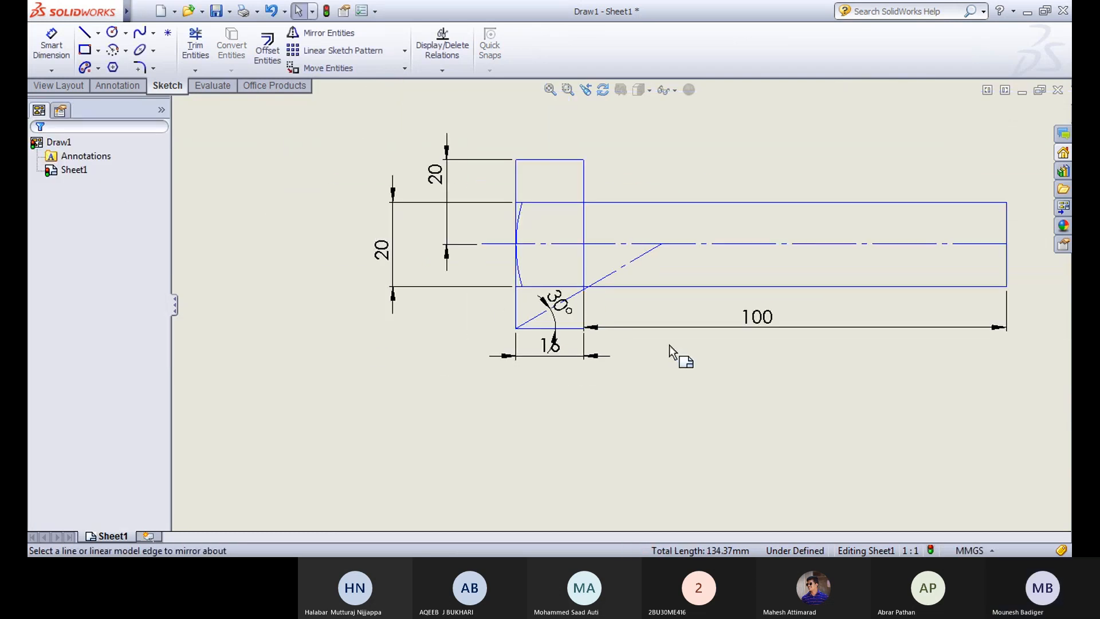
click(519, 223)
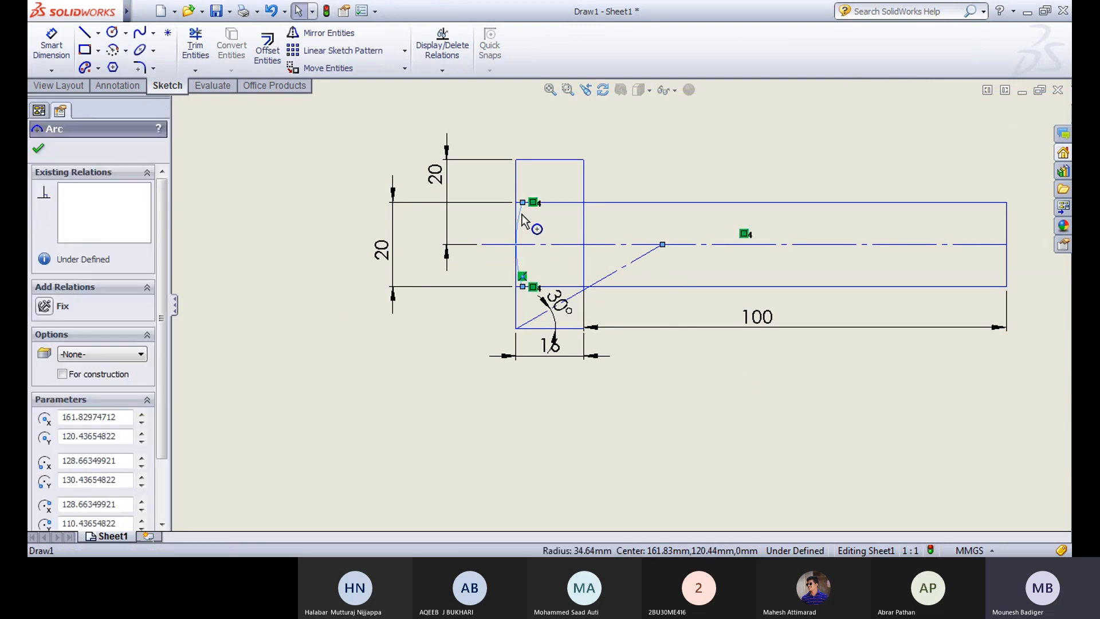
click(348, 358)
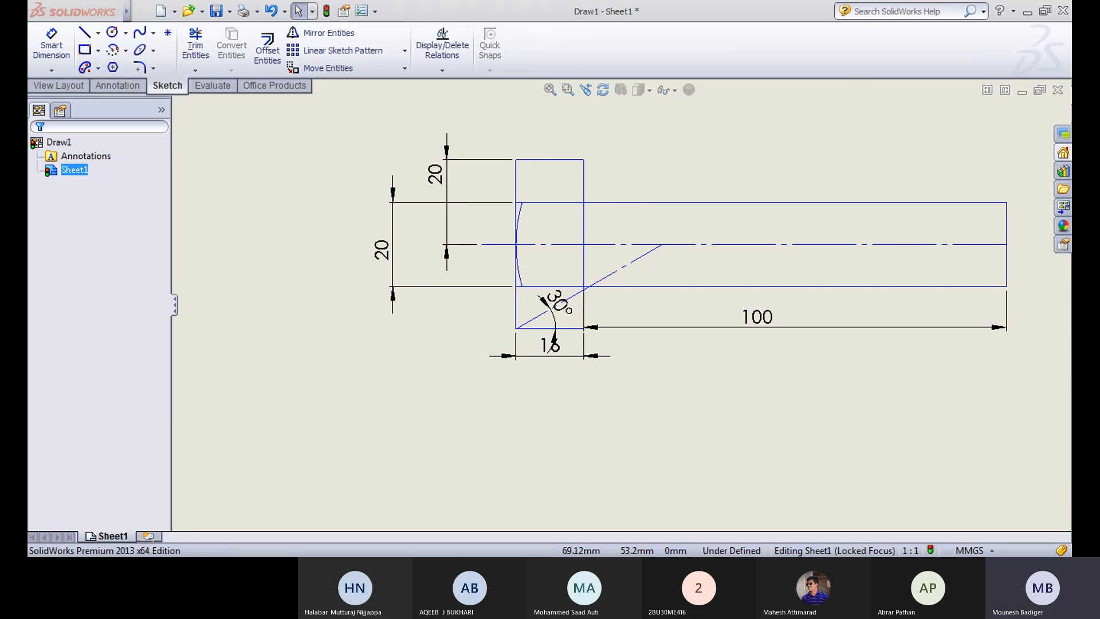
key(alt+Tab)
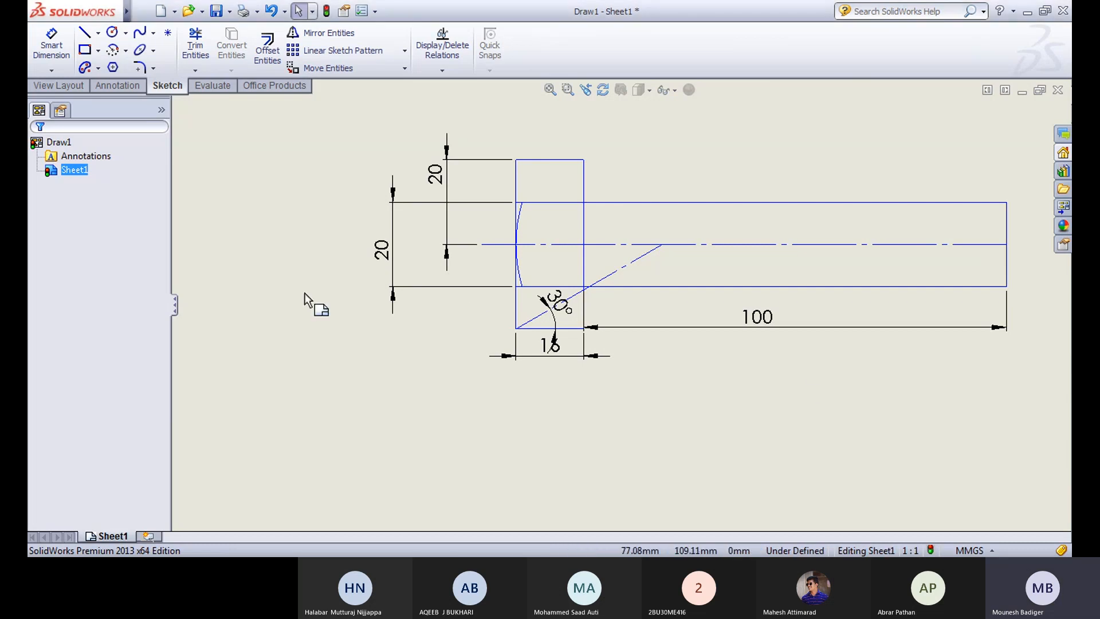
Step: Draw a horizontal centerline across the full head thickness, midway between the shank's lower edge line and the head's lower edge
click(98, 33)
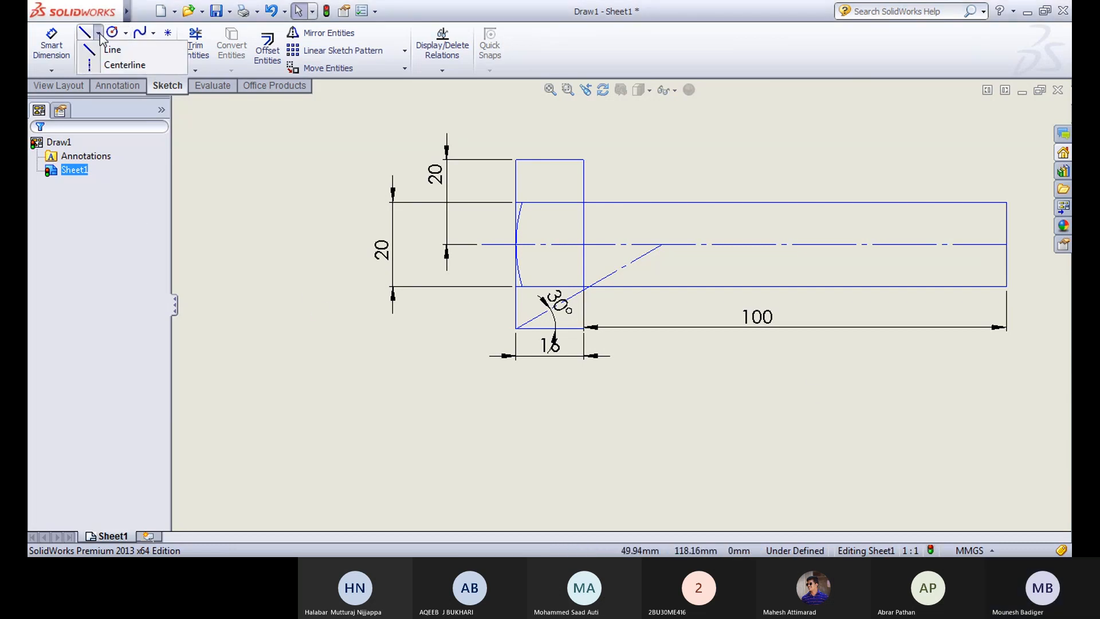
click(109, 64)
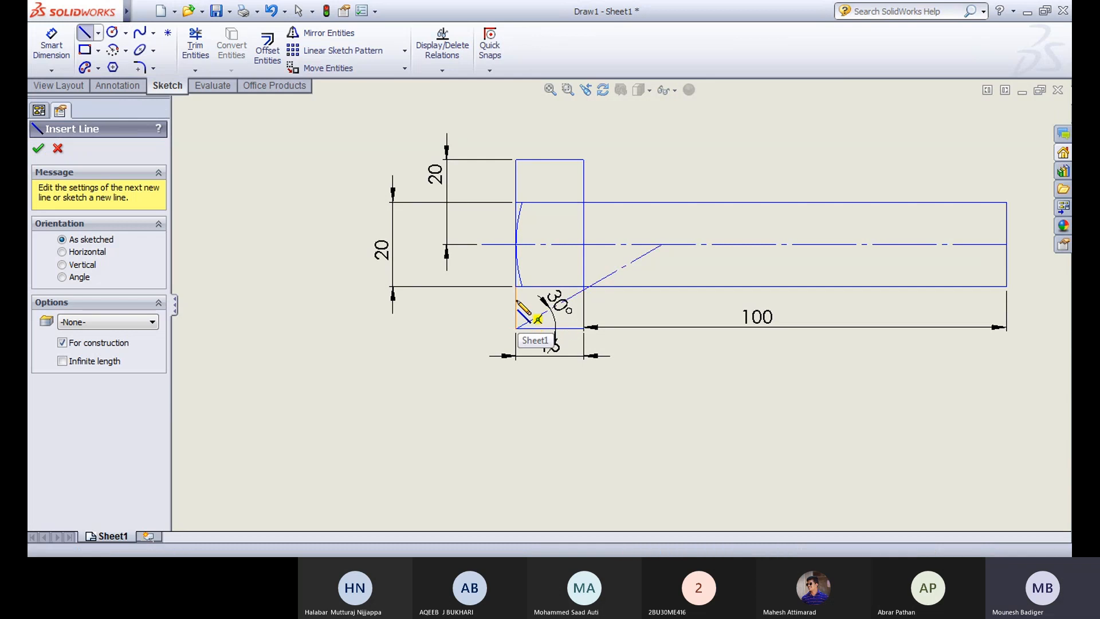
click(516, 308)
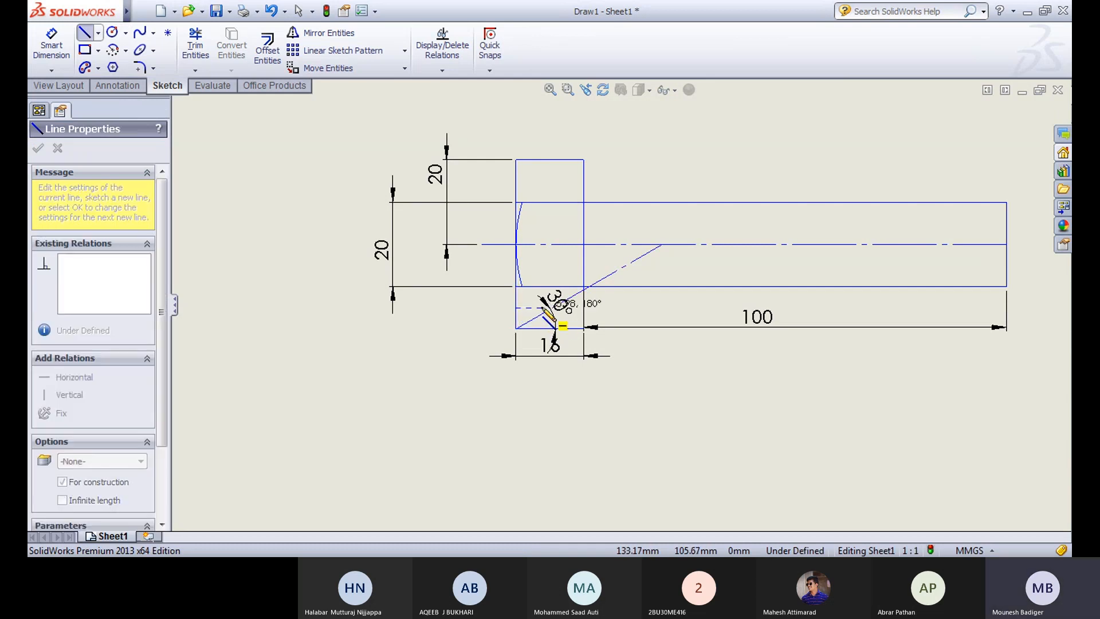
click(584, 309)
key(Escape)
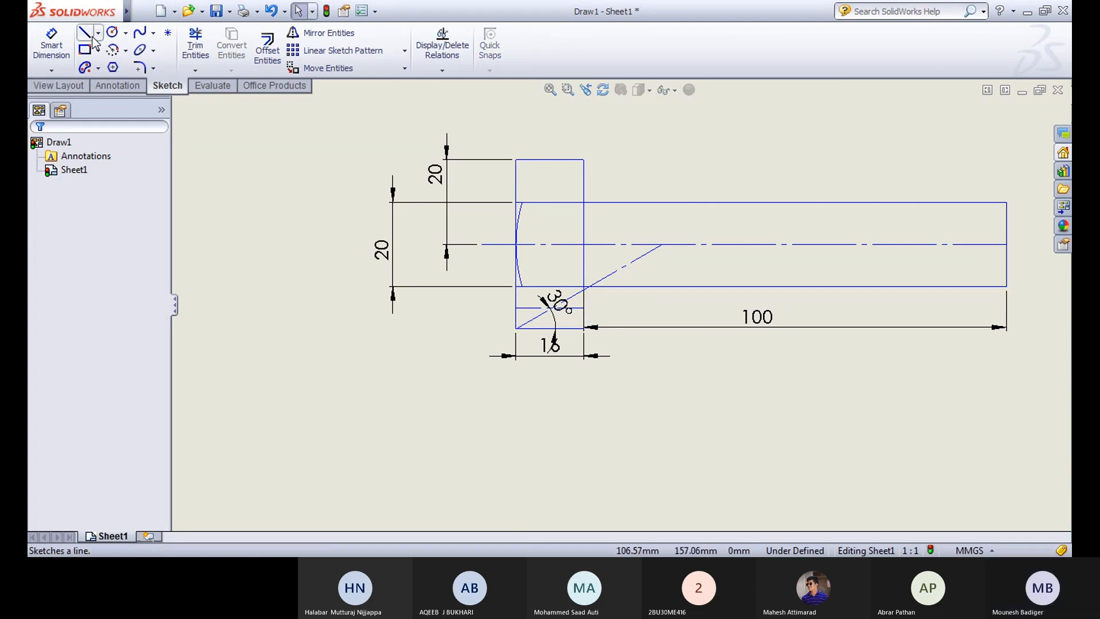
Step: Trim the short horizontal centerline back to the slanted centerline and move the 30° dimension out to the right of the head
click(195, 46)
scroll(612, 307, down, 5)
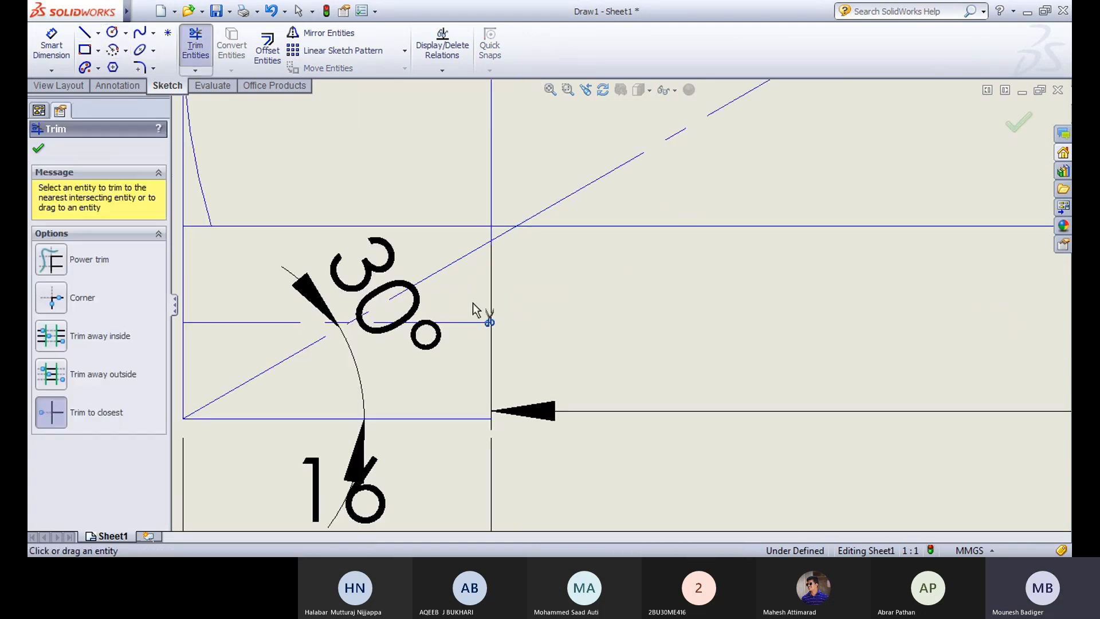
middle_drag(385, 355, 502, 302)
click(500, 279)
scroll(500, 279, up, 3)
click(205, 52)
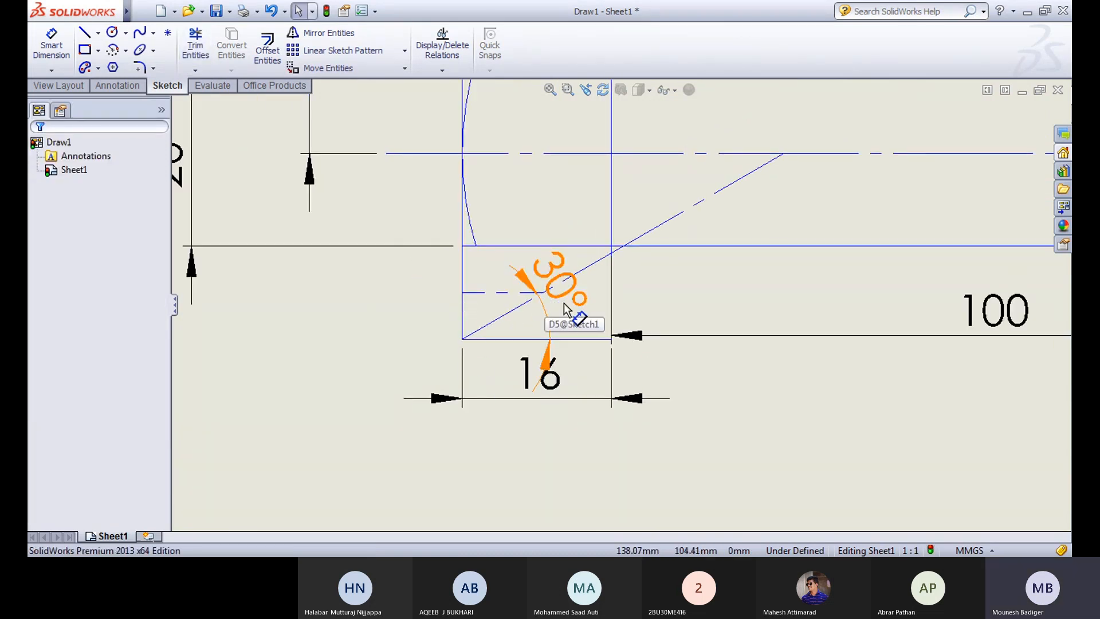
drag(570, 299, 740, 290)
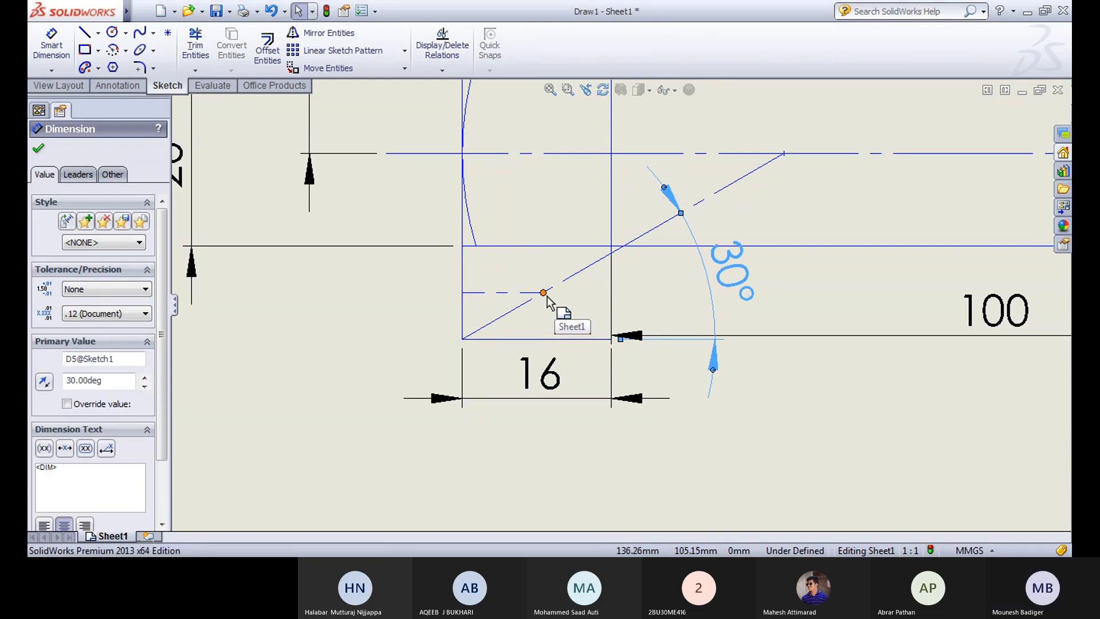
click(333, 304)
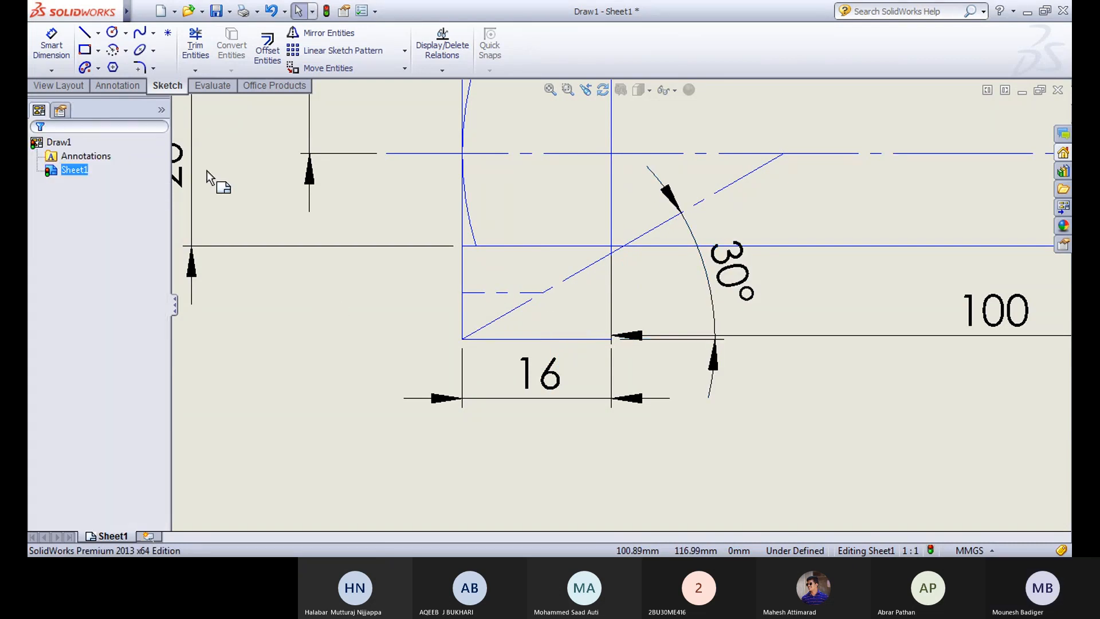
Step: Draw a centerpoint arc centred where the short horizontal centerline meets the slanted one, from the head's left edge to the shank's lower edge line
click(113, 51)
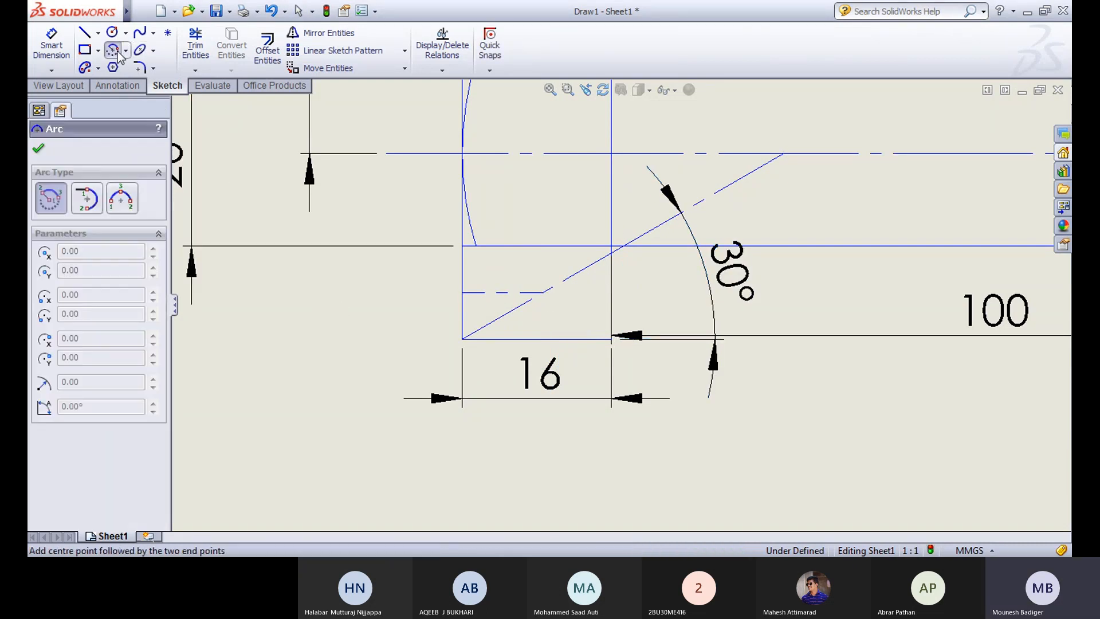
click(542, 292)
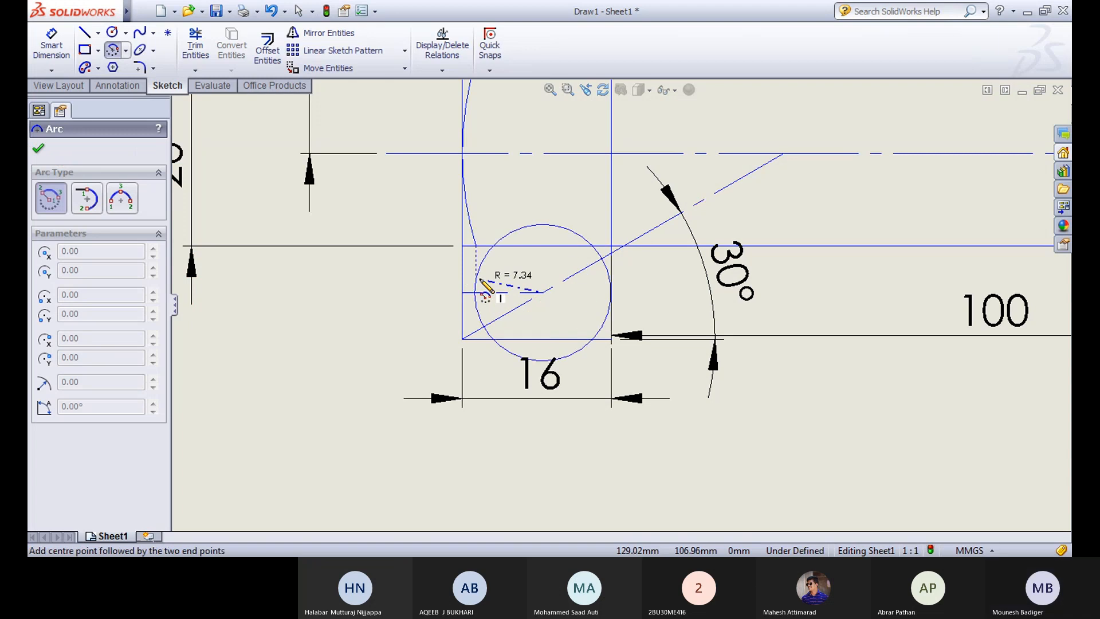
click(462, 292)
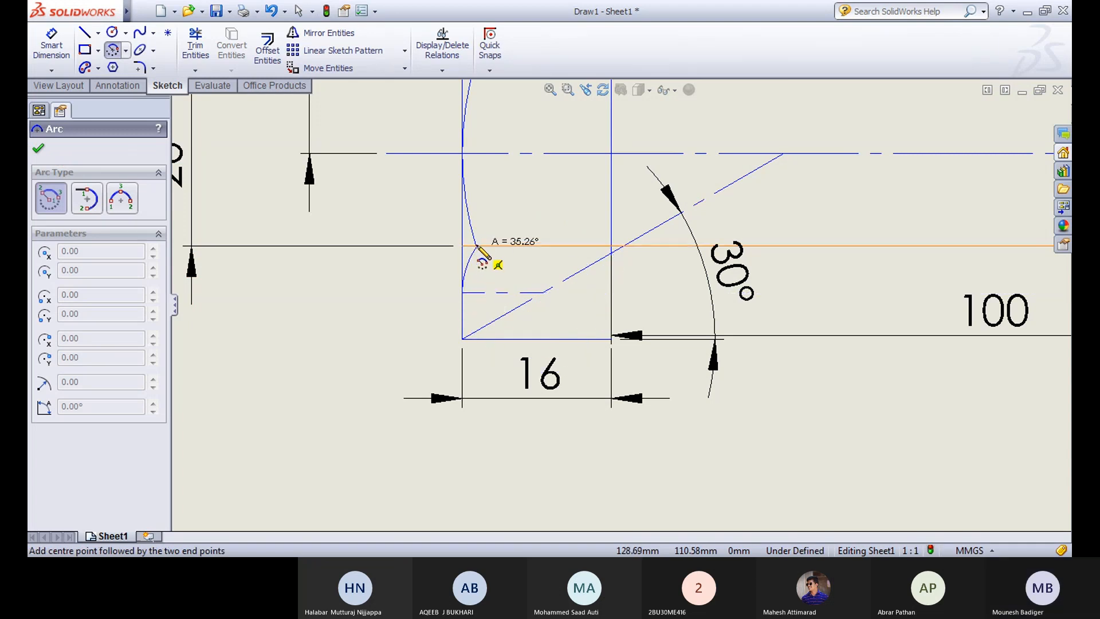
click(477, 246)
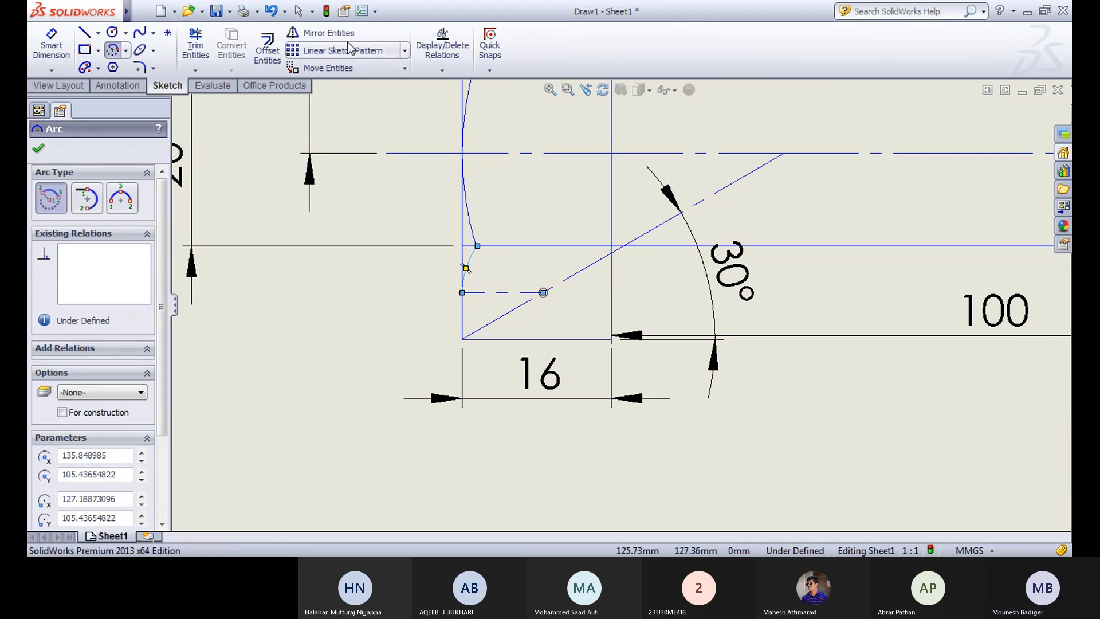
Step: Mirror the small arc about the short horizontal centerline, keeping the original
click(326, 32)
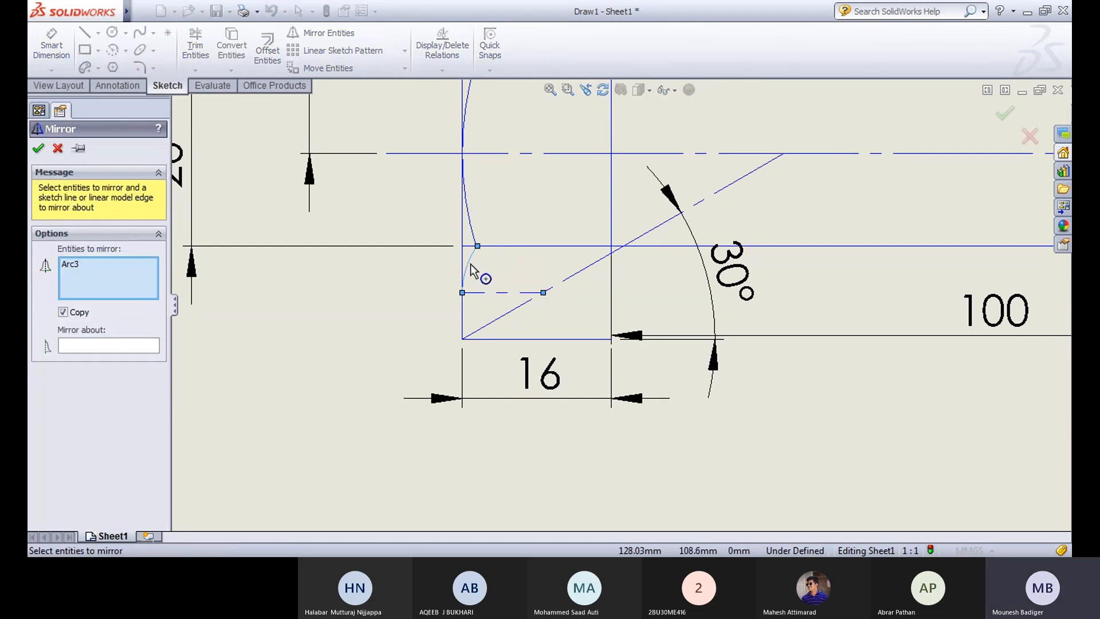
click(102, 348)
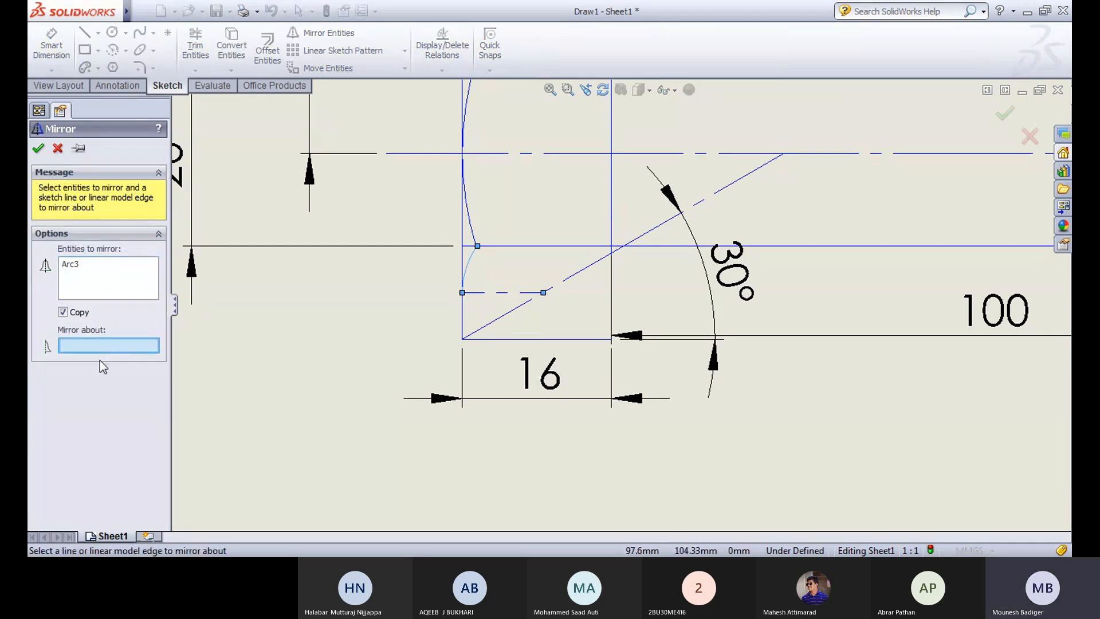
click(503, 294)
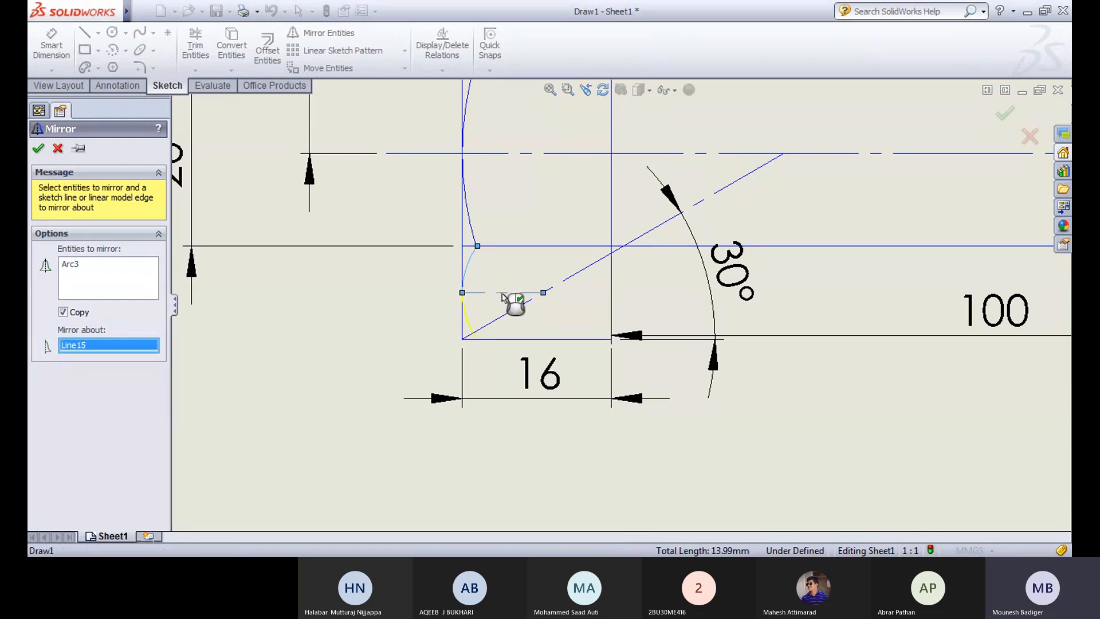
click(38, 148)
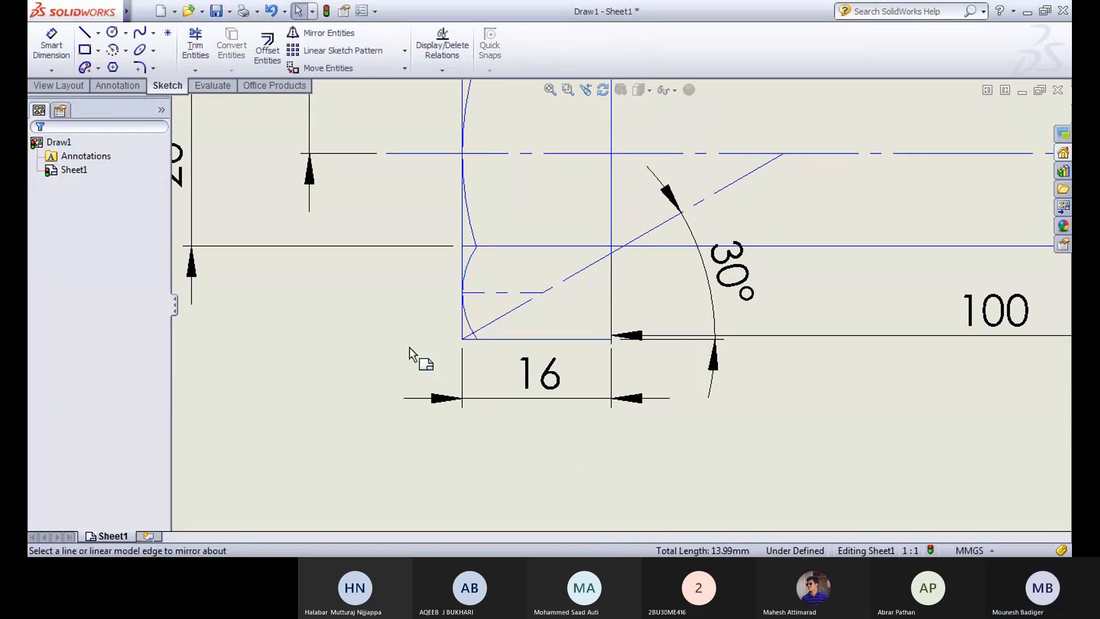
Step: Mirror the head's small lower arc about the bolt's horizontal axis, keeping the original
scroll(616, 306, up, 3)
ctrl+middle_drag(610, 294, 485, 297)
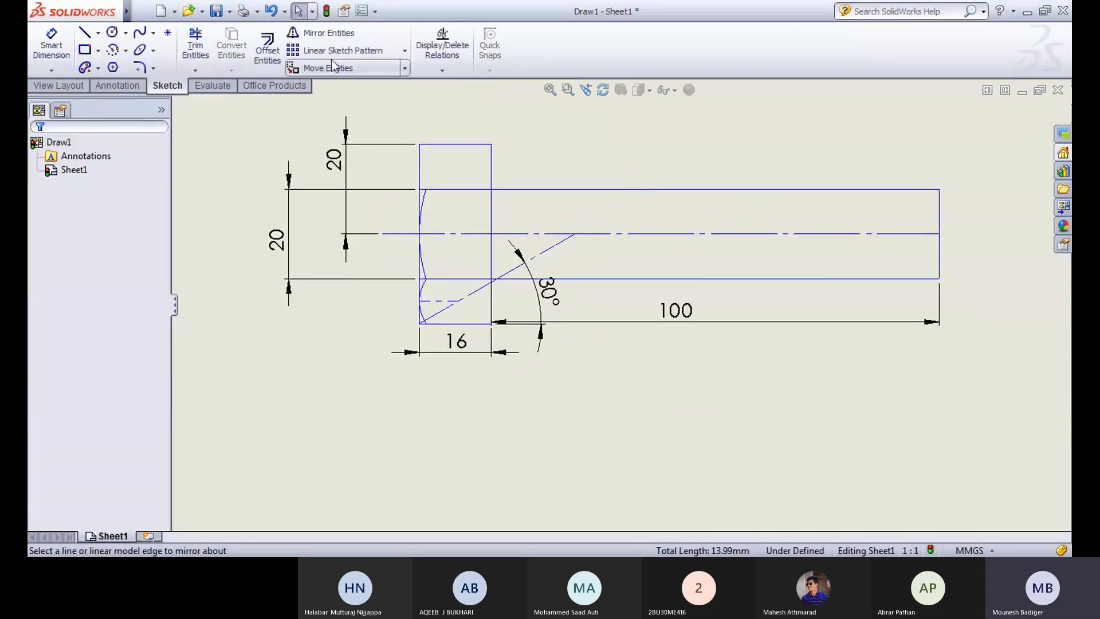
click(330, 32)
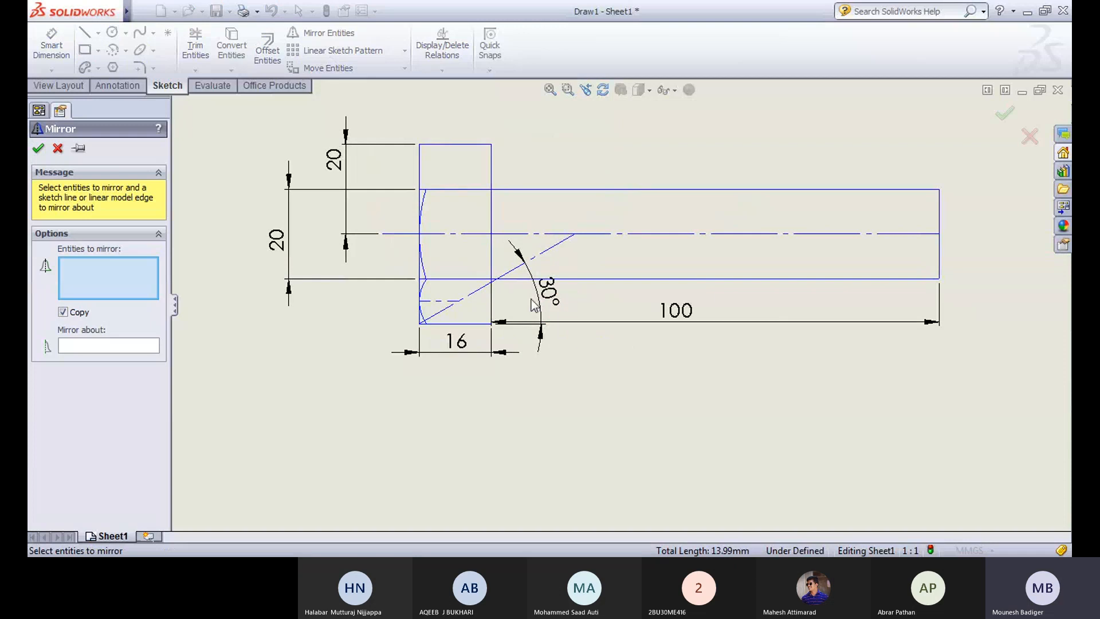
click(424, 294)
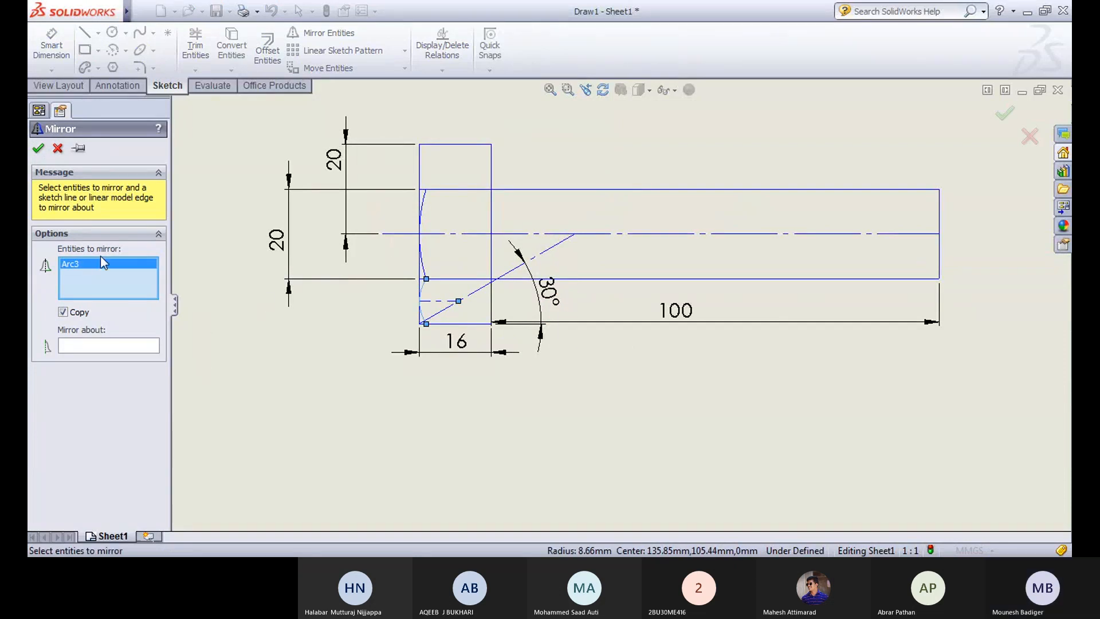
click(103, 351)
click(466, 234)
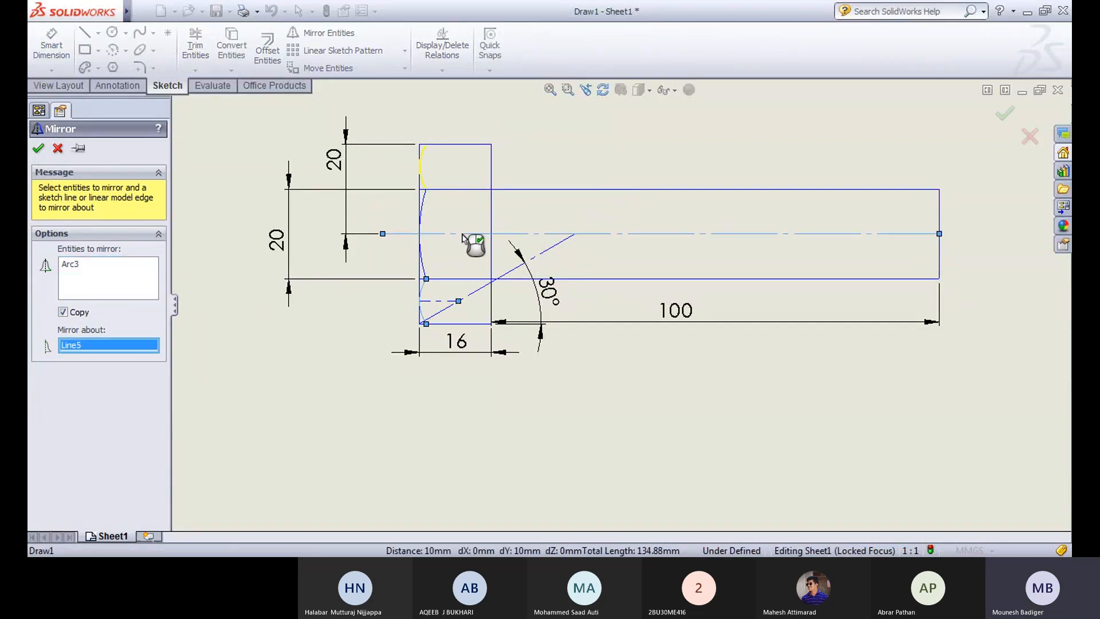
click(39, 148)
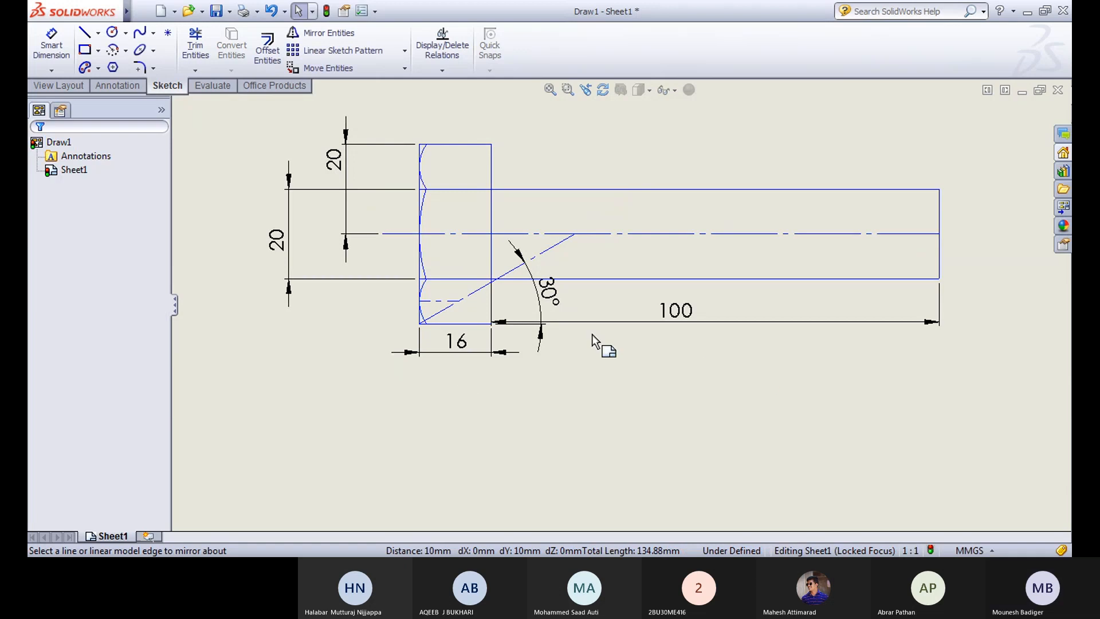
Step: Undo the head's chamfer arcs, the short horizontal centerline, and the slanted centerline with its 30° dimension
scroll(592, 338, up, 1)
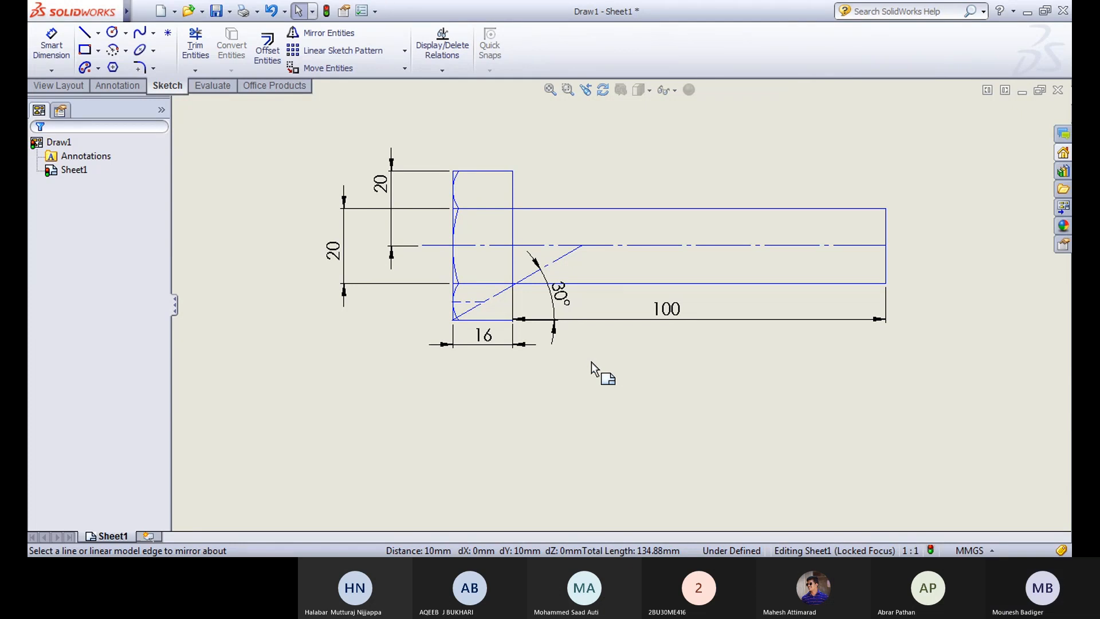
key(ctrl+z)
key(ctrl+z)
key(ctrl+z)
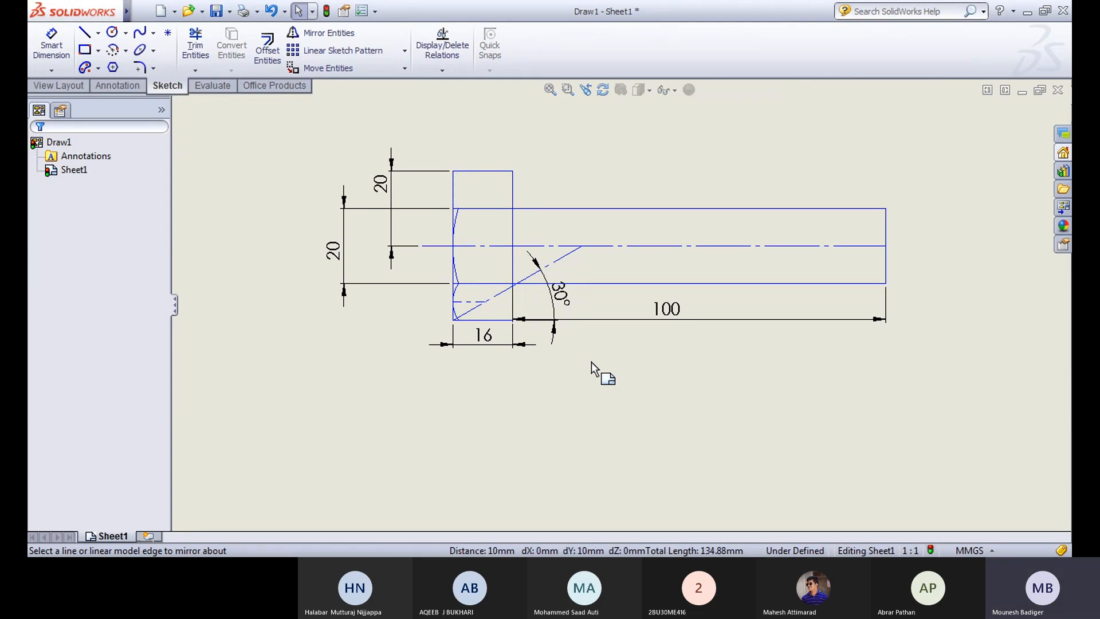
key(ctrl+z)
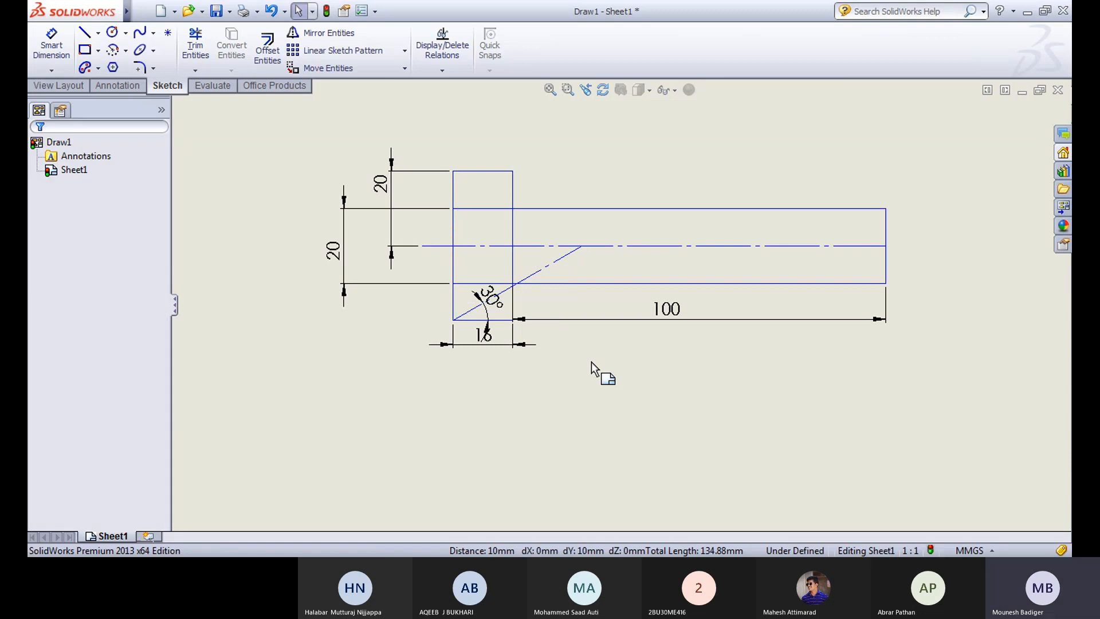
key(ctrl+z)
key(ctrl+z)
key(ctrl+z)
key(ctrl+z)
Step: Draw a centerline about 46 mm long at 45° from the head's lower-left corner to just above the shank's upper edge line
click(99, 33)
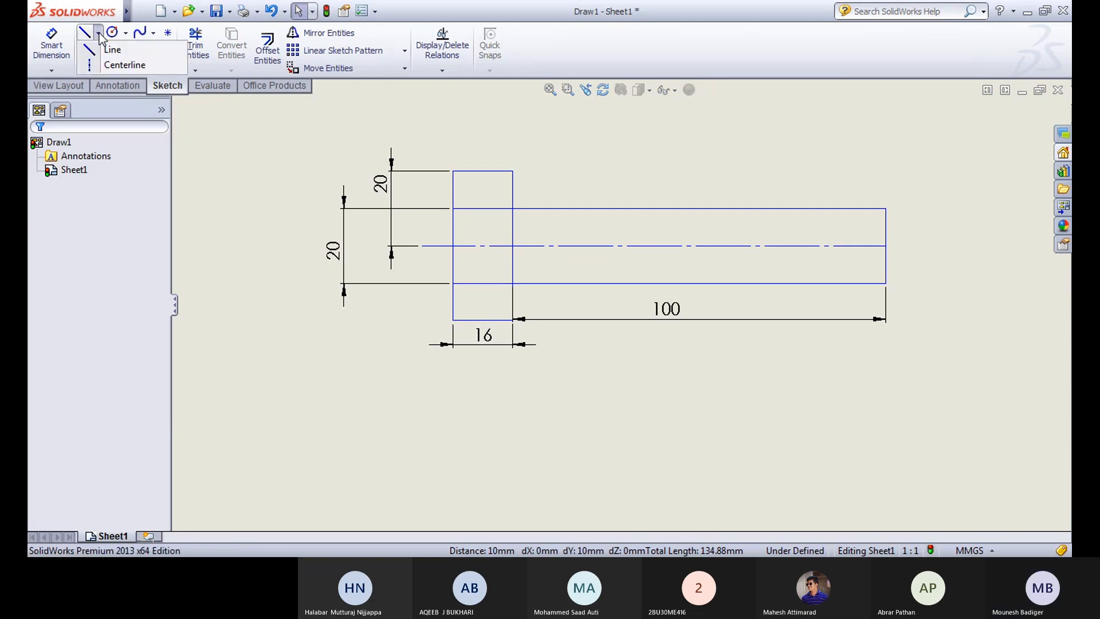
click(121, 64)
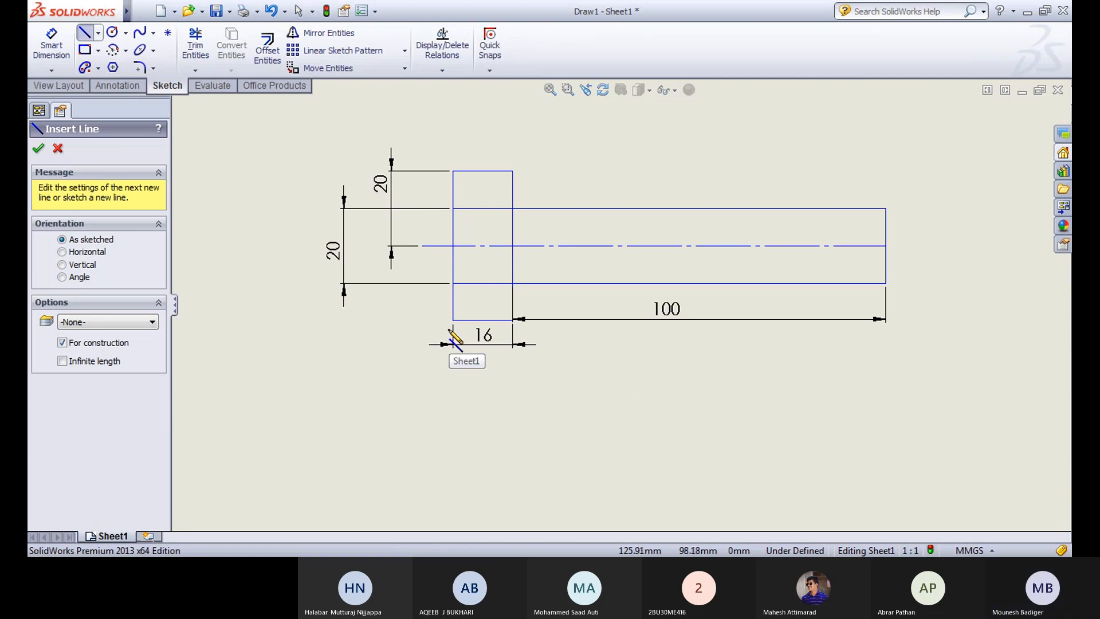
click(453, 319)
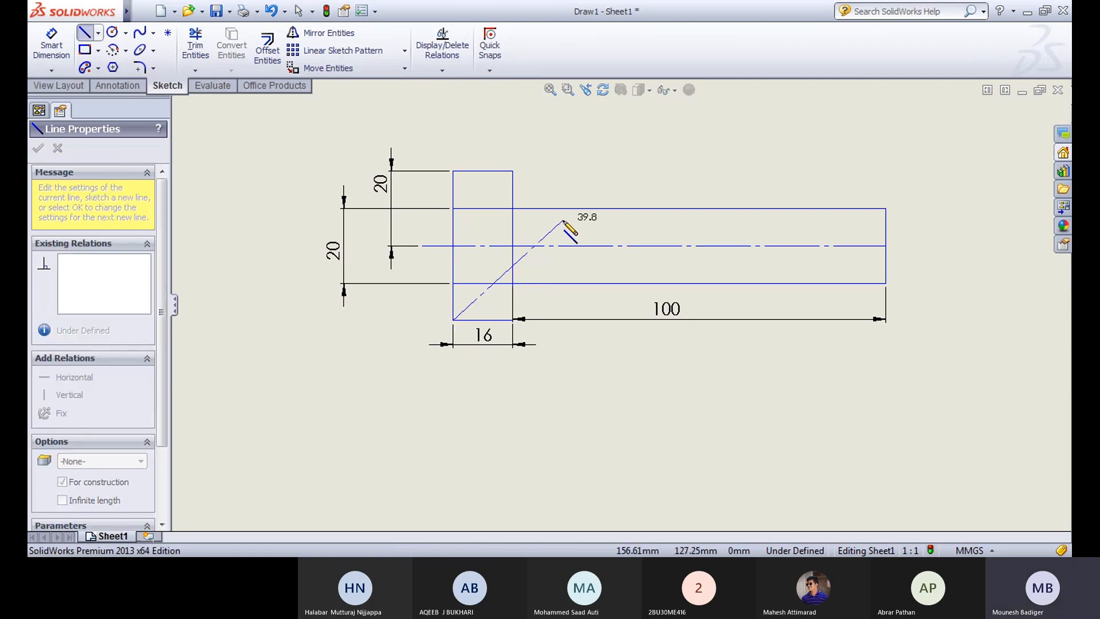
click(574, 198)
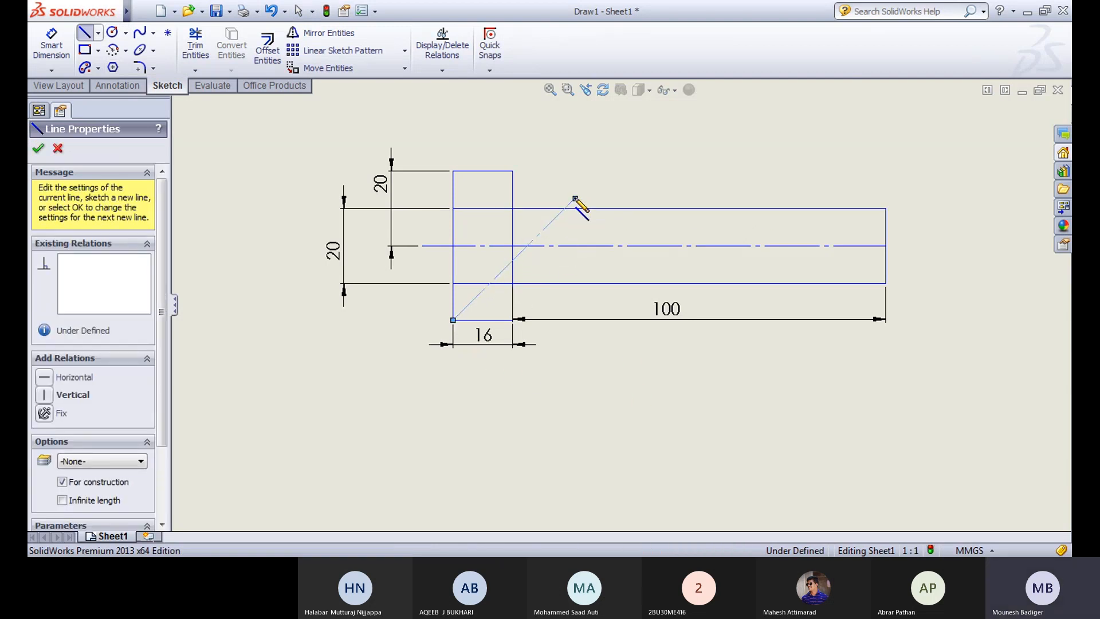
key(Escape)
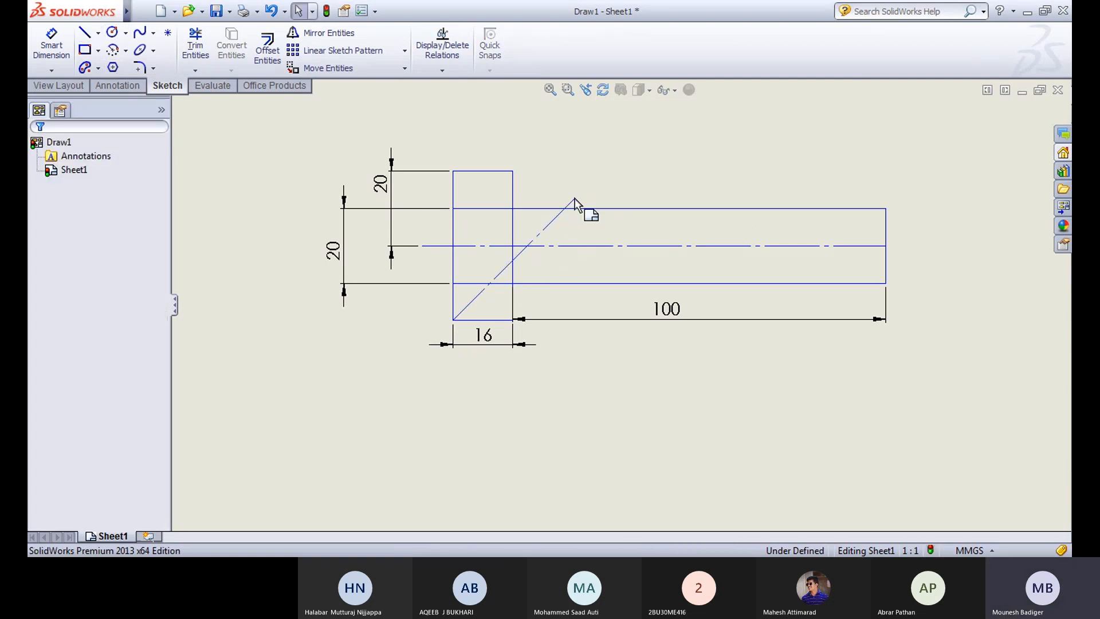
Step: Dimension the angle between the head's lower edge and the slanted centerline and set it to 30°
click(41, 50)
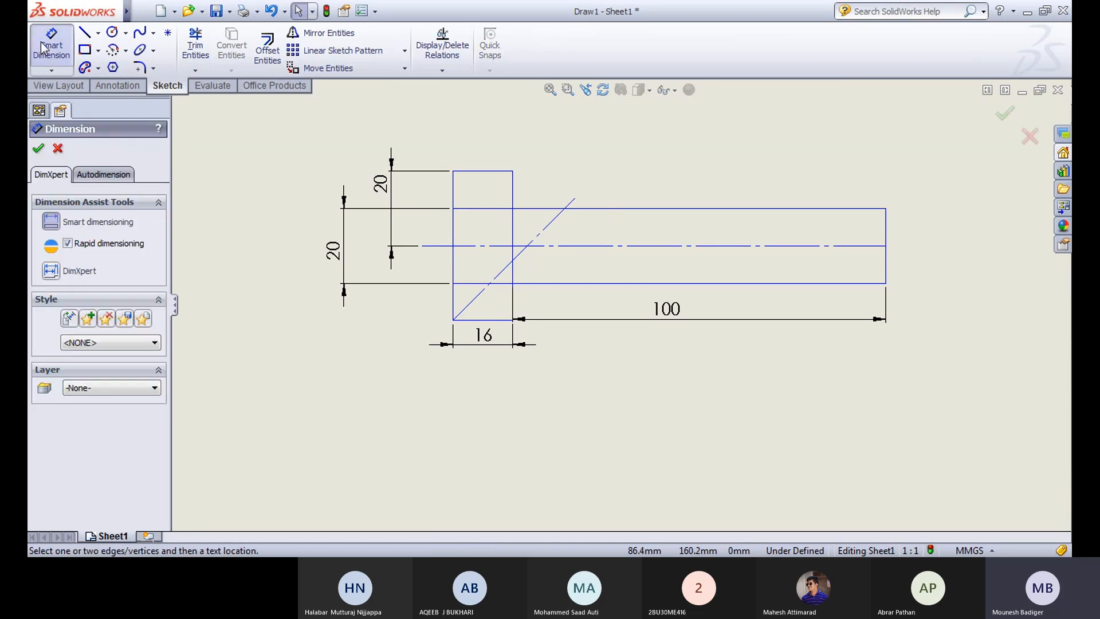
click(490, 319)
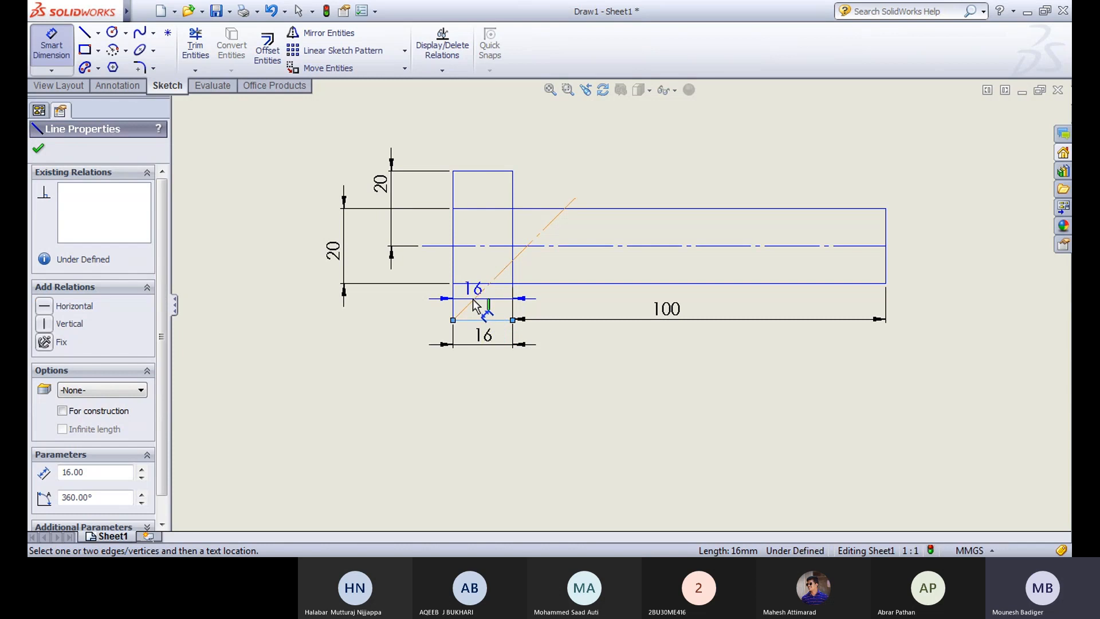
click(473, 299)
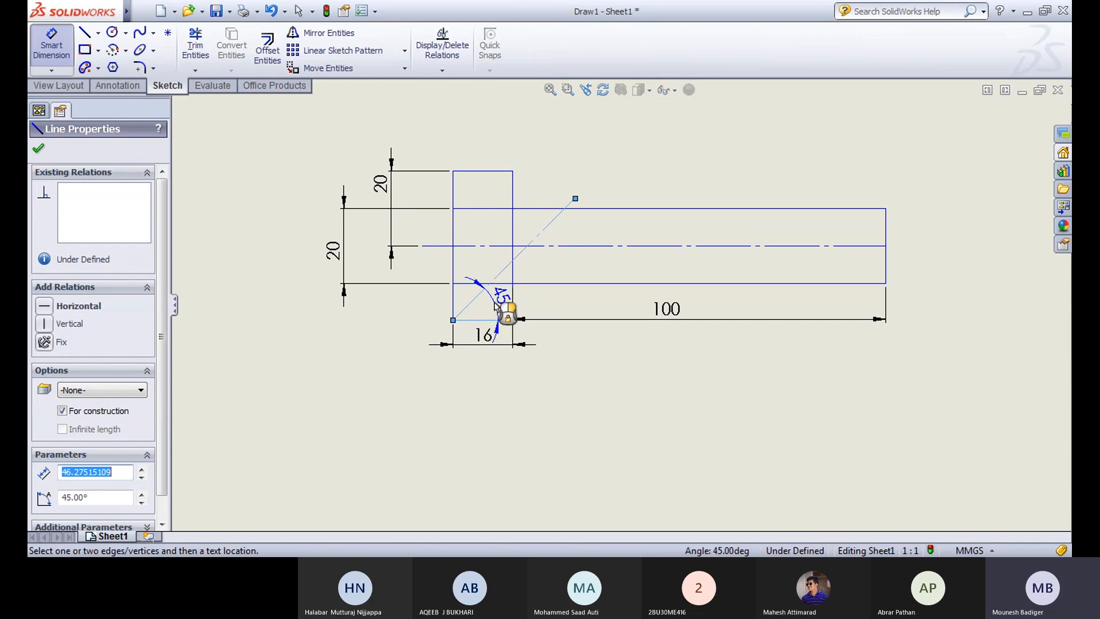
click(496, 307)
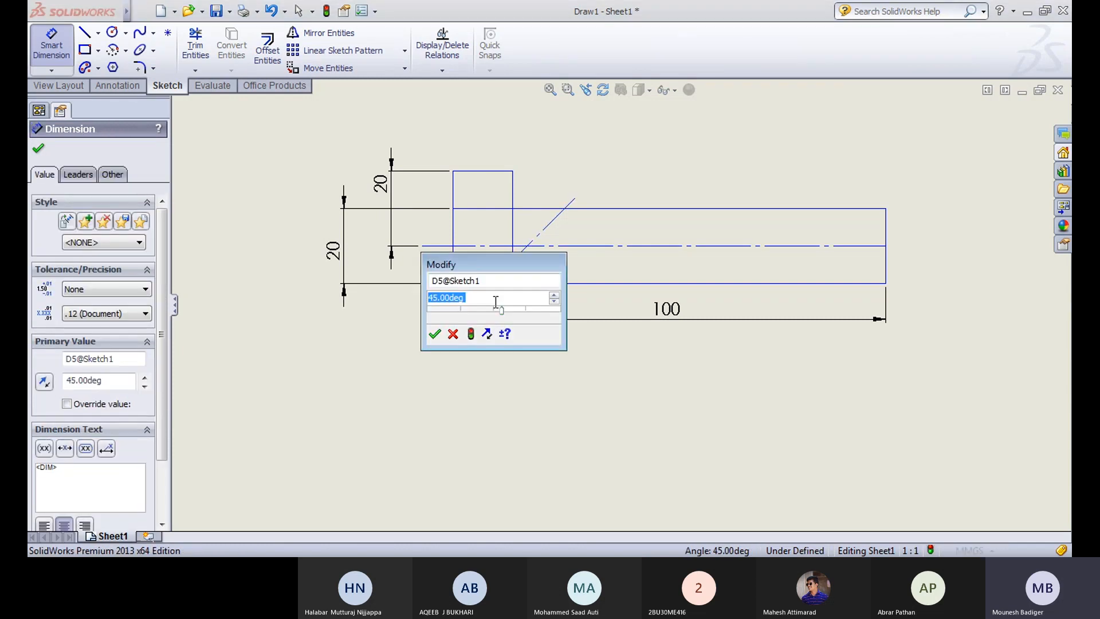
key(Return)
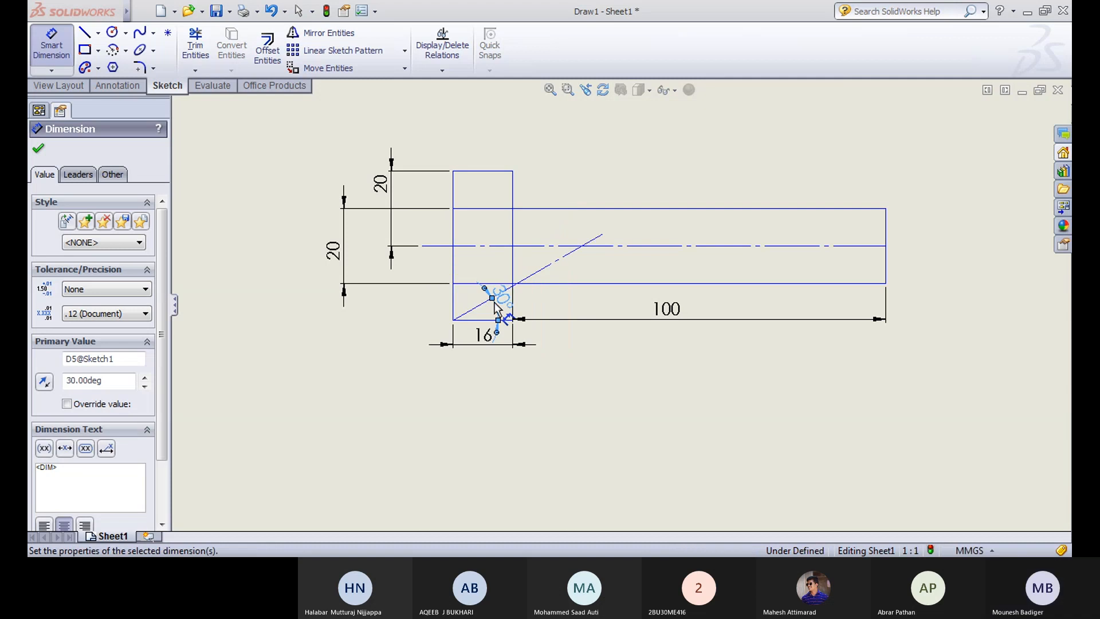
Step: Trim the part of the slanted centerline that extends above the bolt's horizontal axis
click(199, 45)
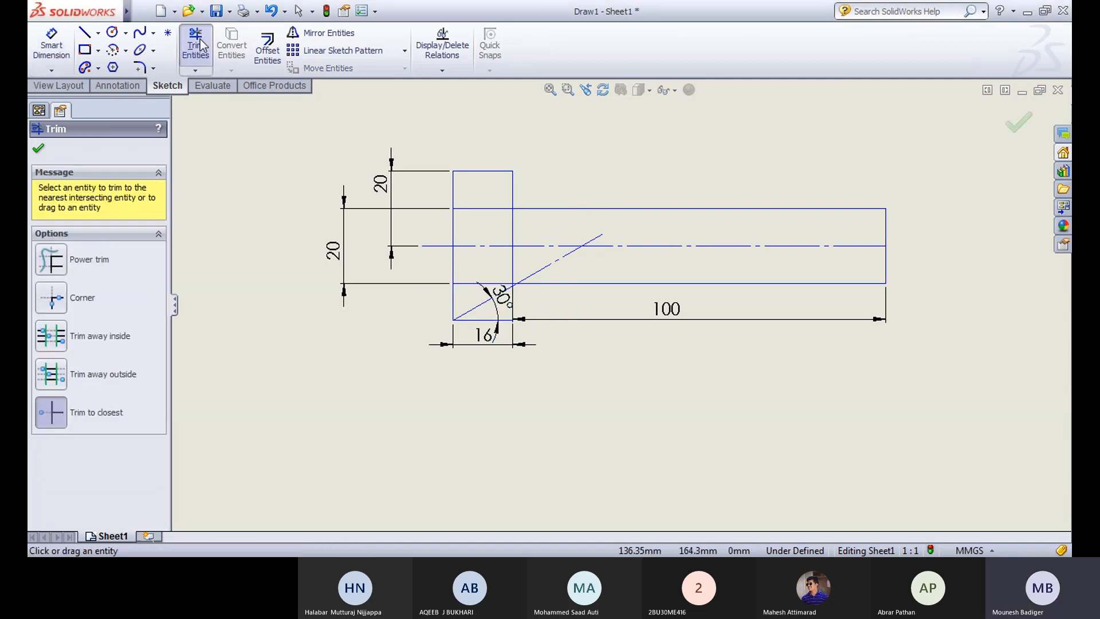
scroll(585, 252, down, 3)
click(630, 221)
key(Escape)
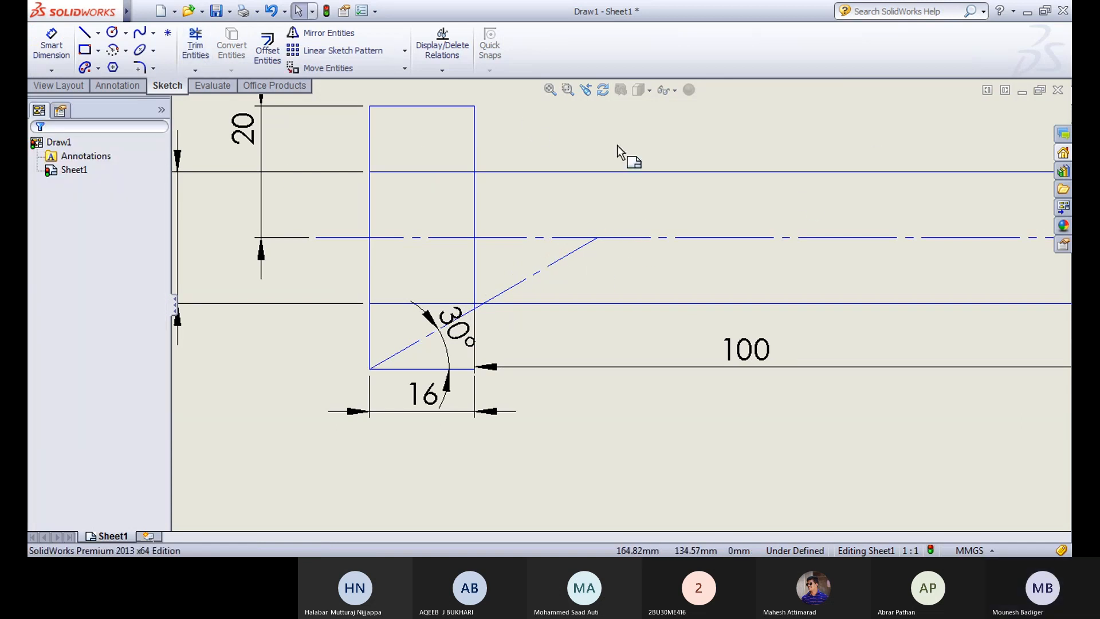
click(597, 237)
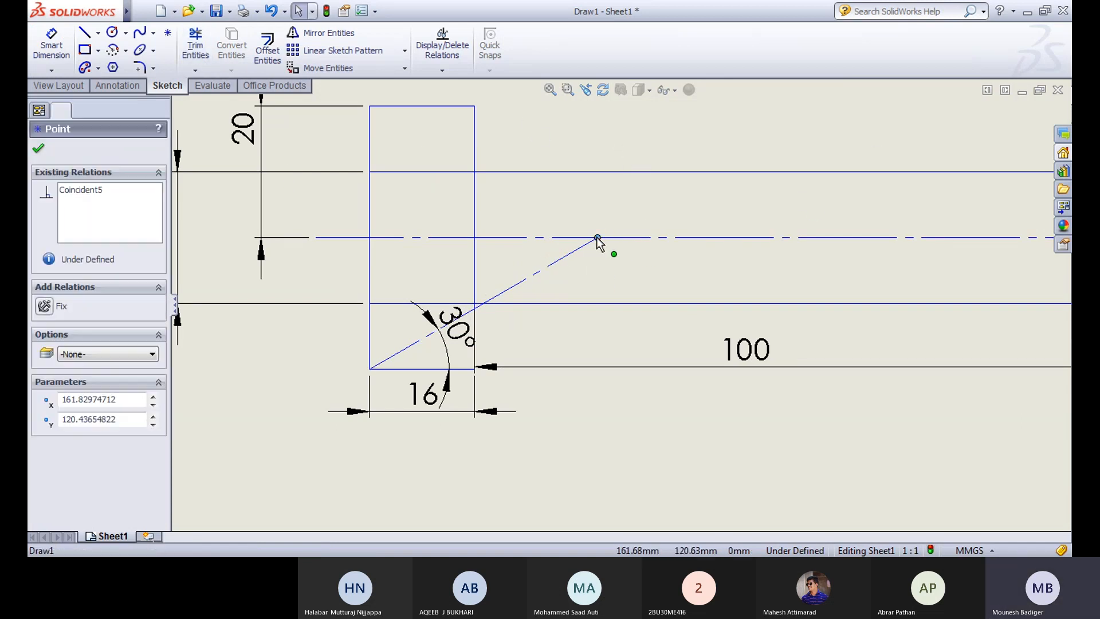
click(634, 133)
Step: Draw a centerpoint arc centred where the slanted centerline meets the axis, from the head's left edge down to the shank's lower edge line
click(126, 51)
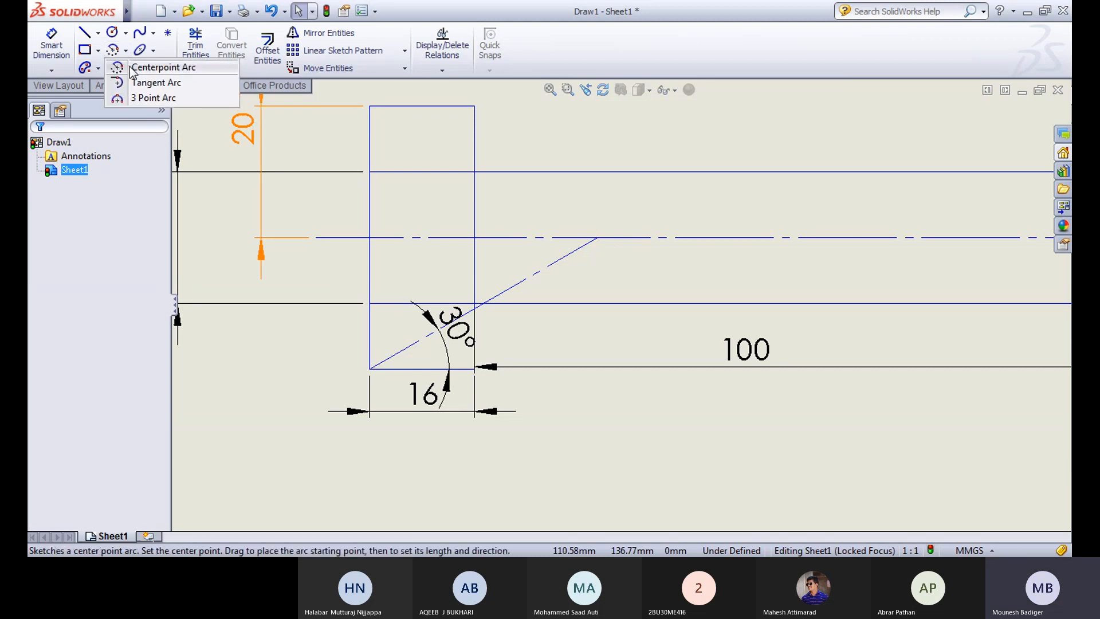
click(152, 67)
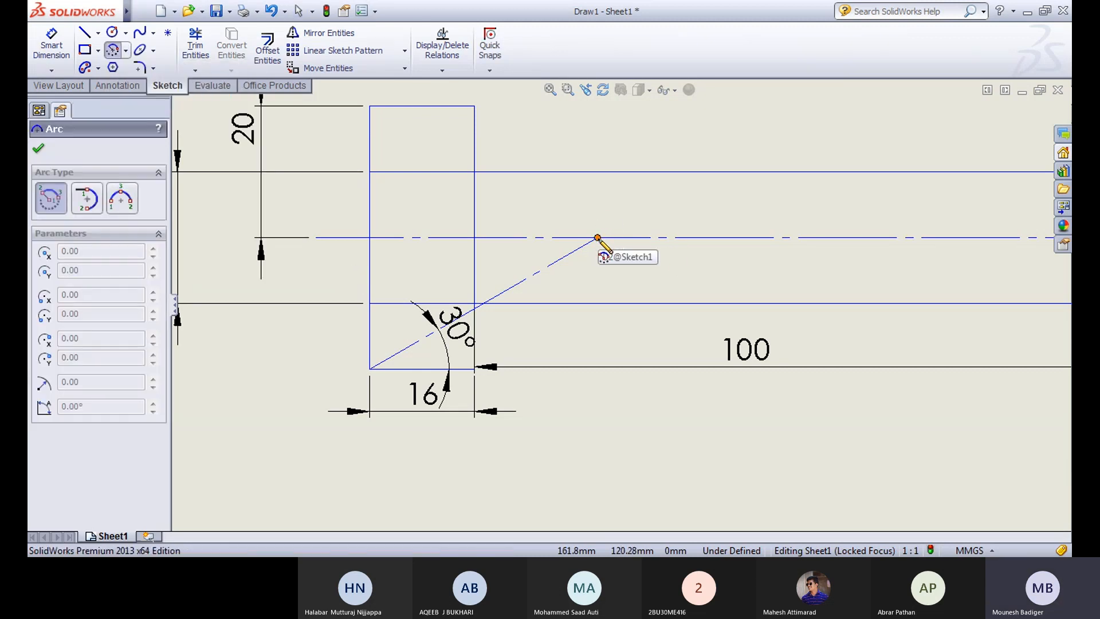
click(597, 237)
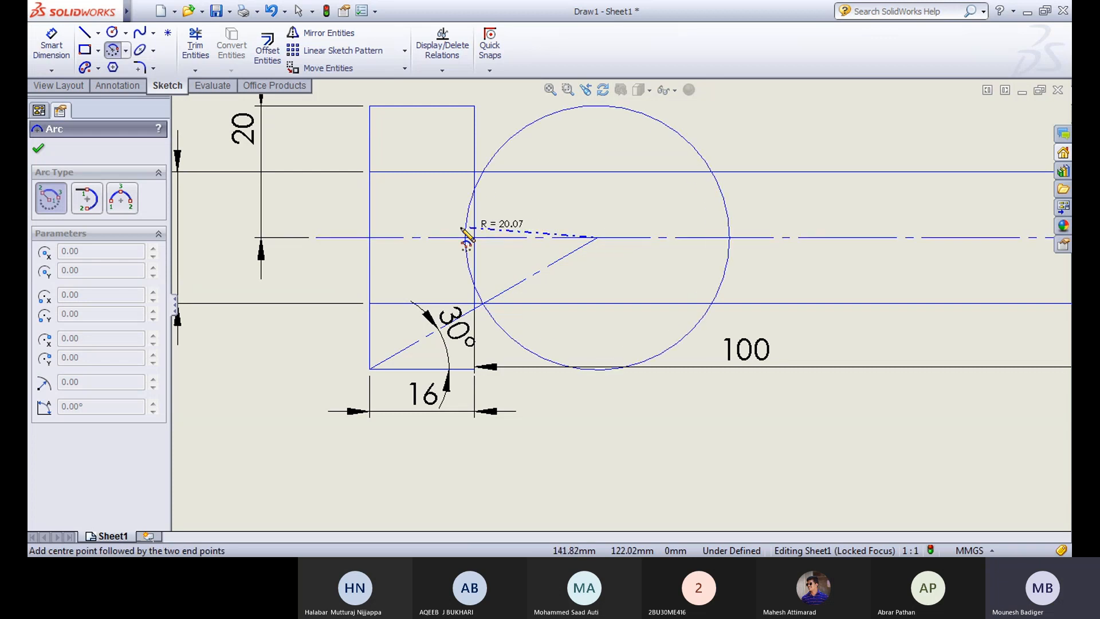
click(369, 236)
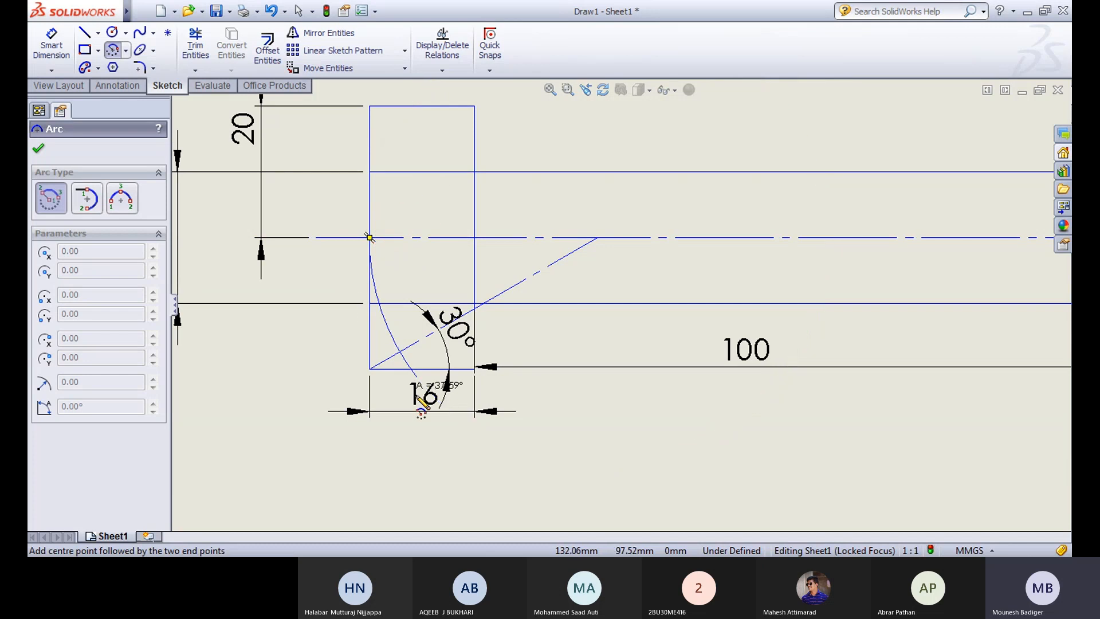
click(380, 304)
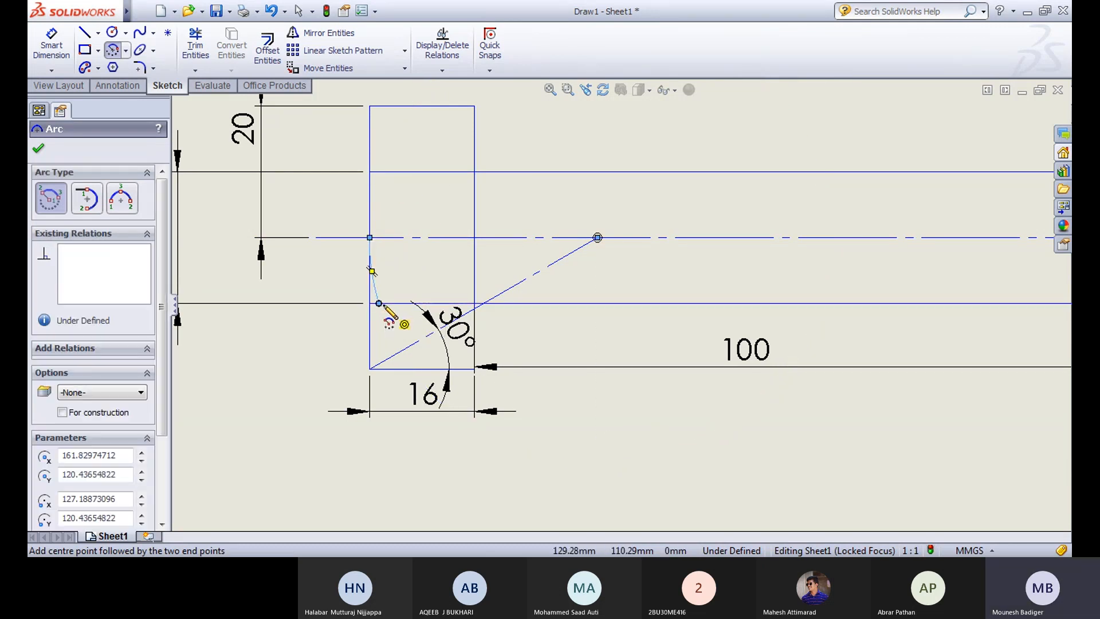
key(Escape)
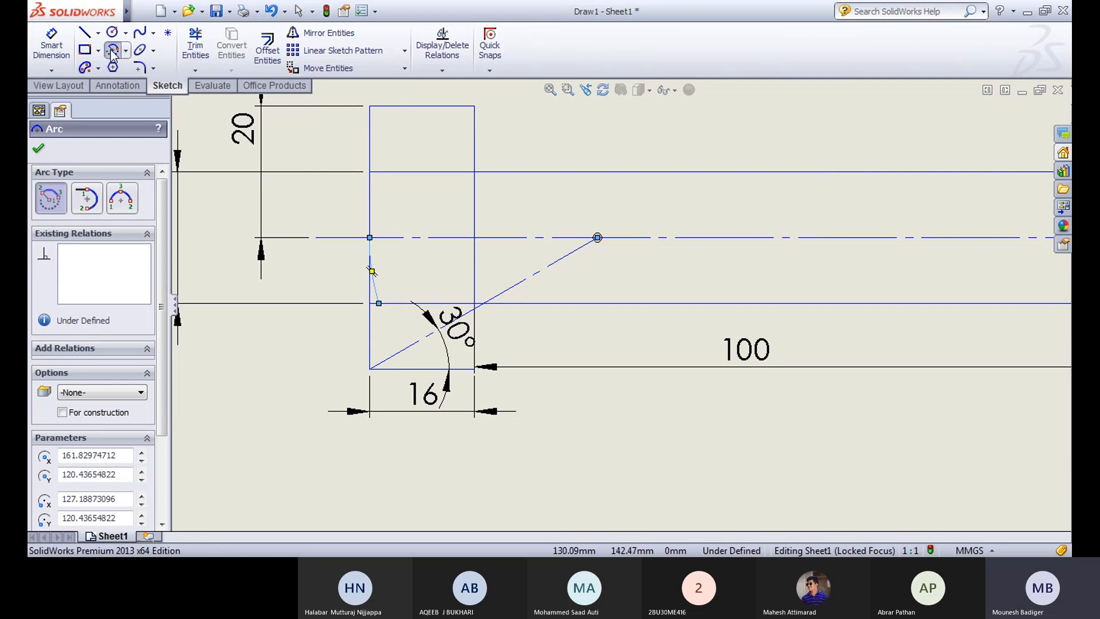
Step: Mirror the head's chamfer arc about the bolt's horizontal axis, keeping the original
click(299, 179)
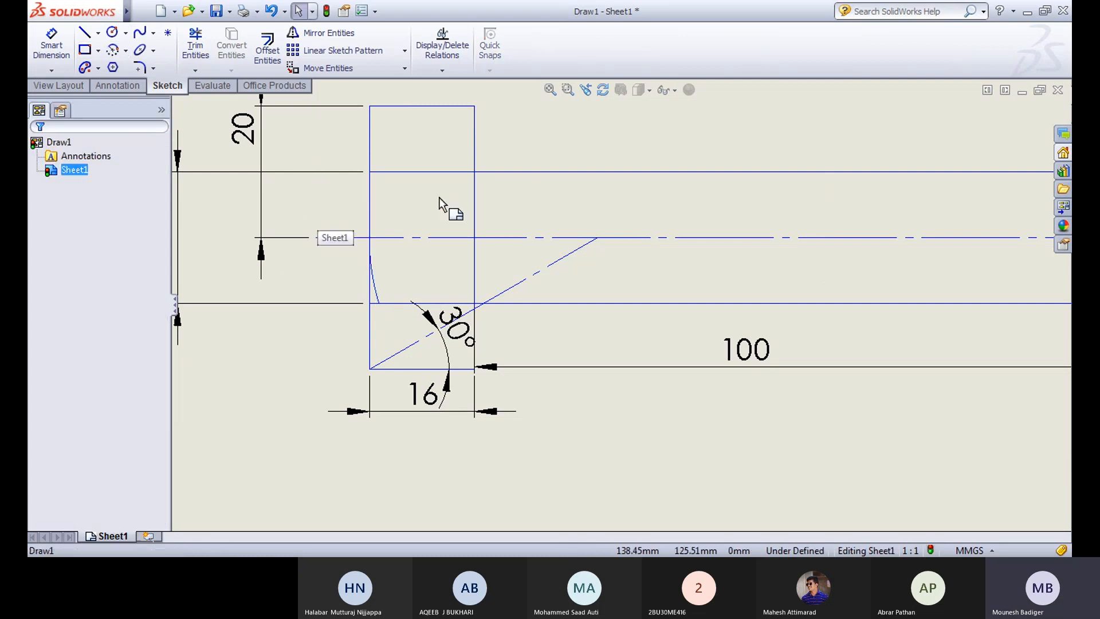
click(330, 37)
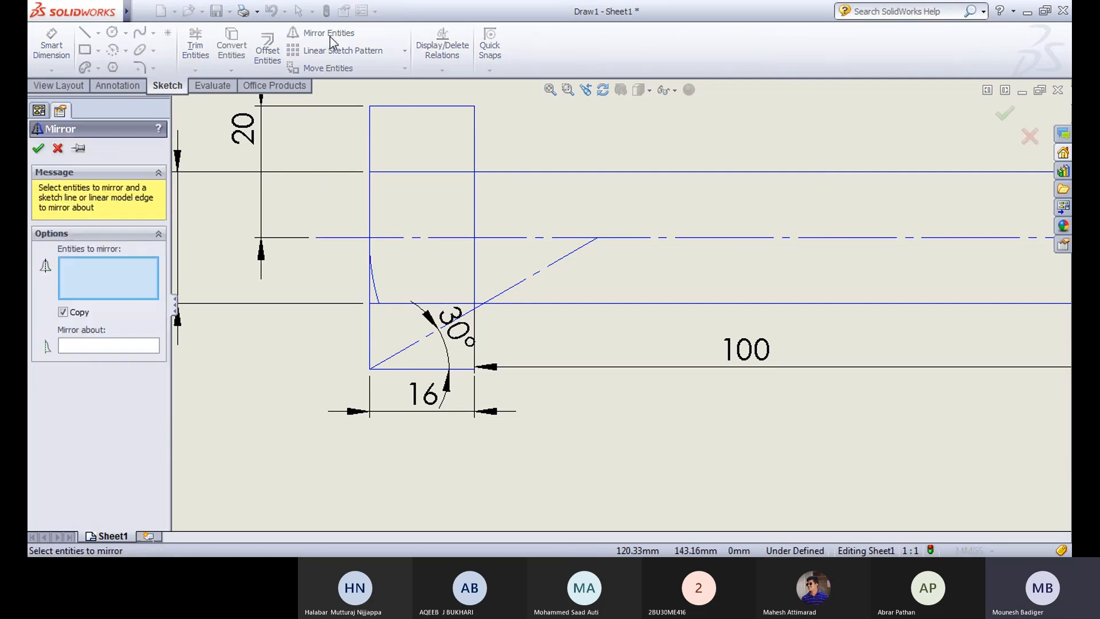
click(377, 295)
click(109, 345)
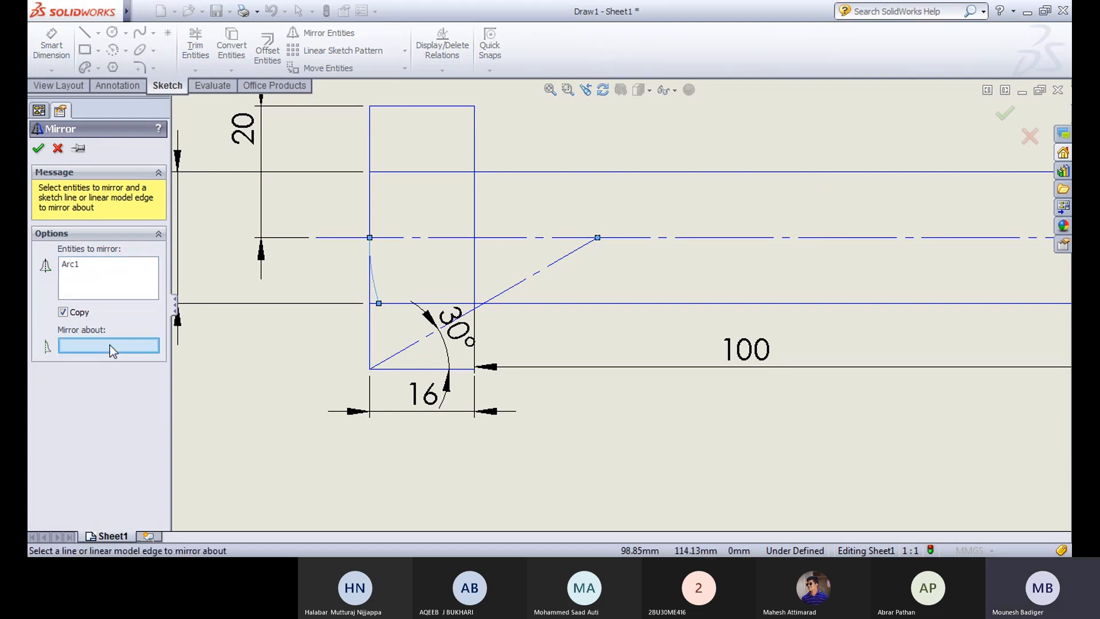
click(422, 237)
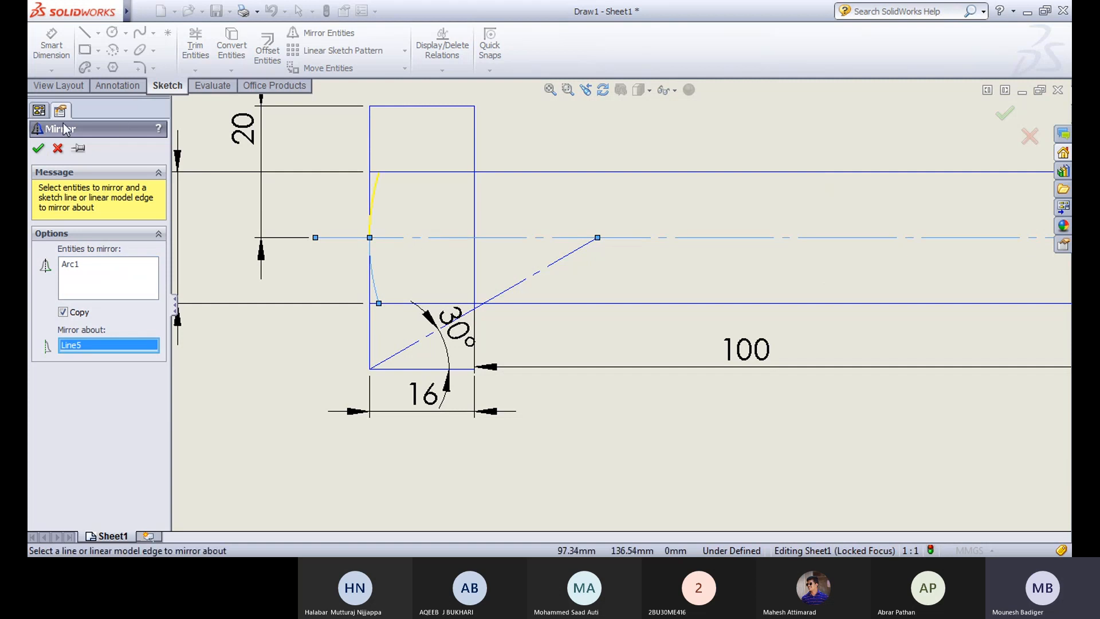
click(36, 150)
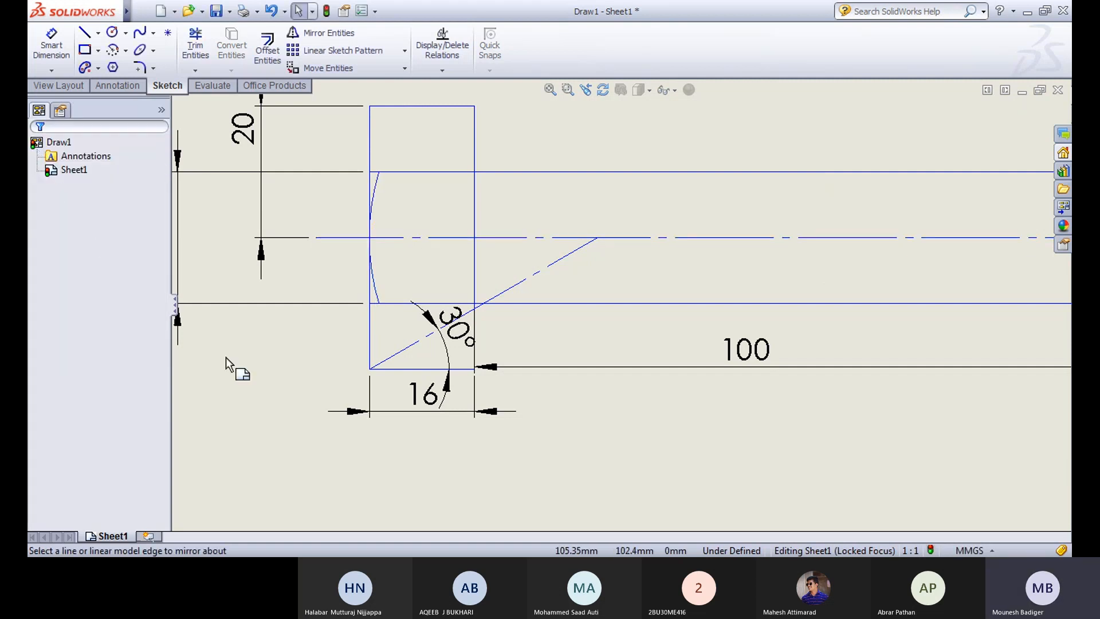
Step: Draw a horizontal centerline about 16 mm long across the head's lower section, from its left edge's midpoint to the head's right edge
scroll(273, 355, up, 2)
middle_drag(425, 301, 346, 257)
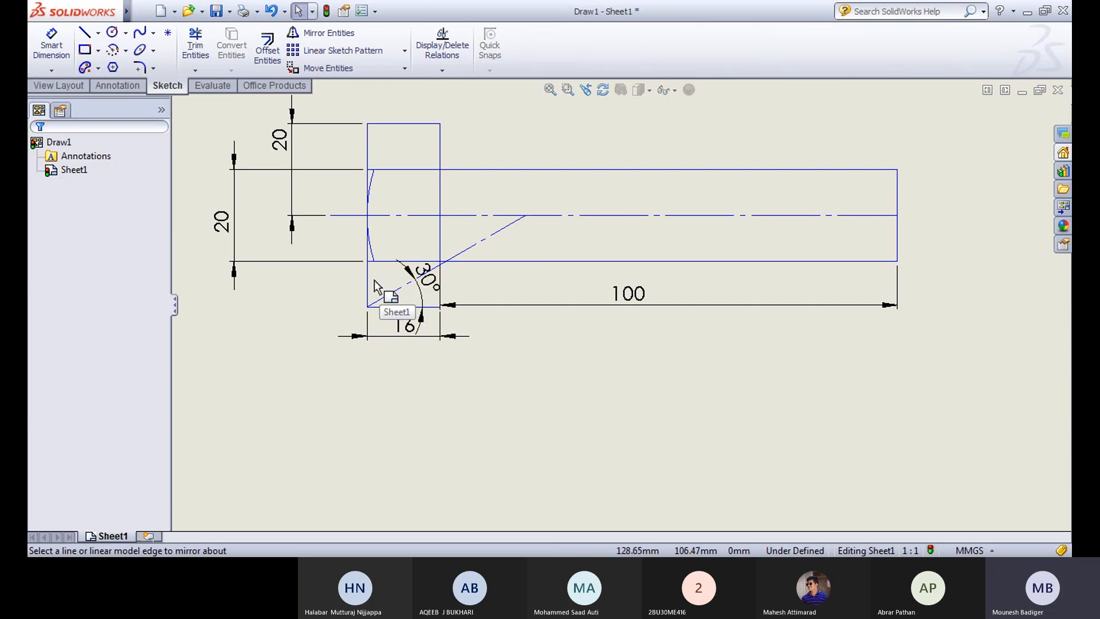
click(99, 33)
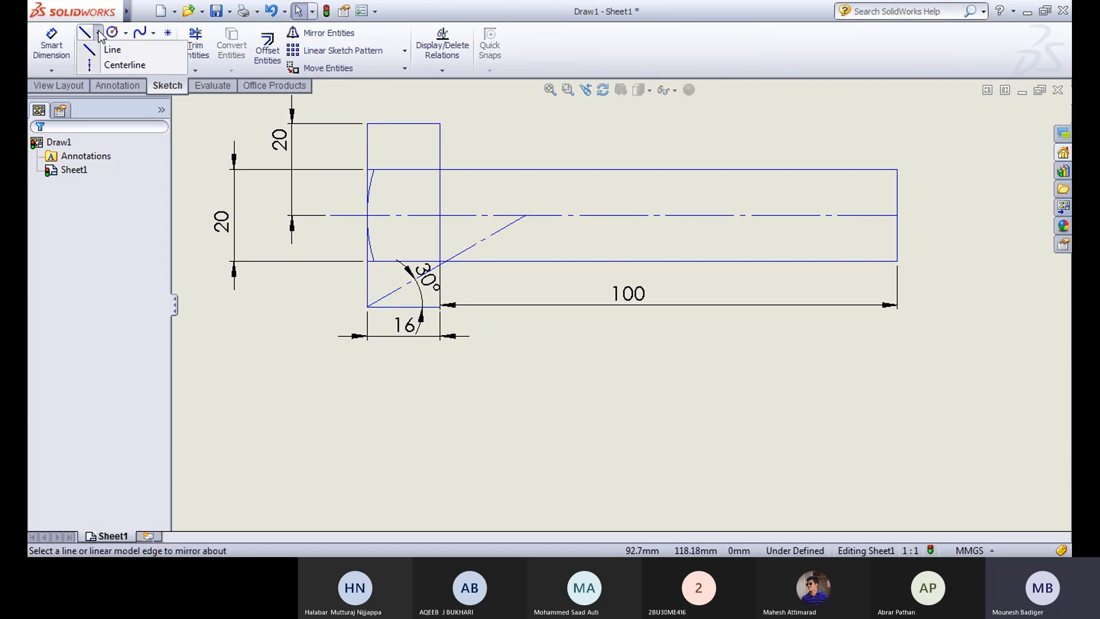
click(113, 66)
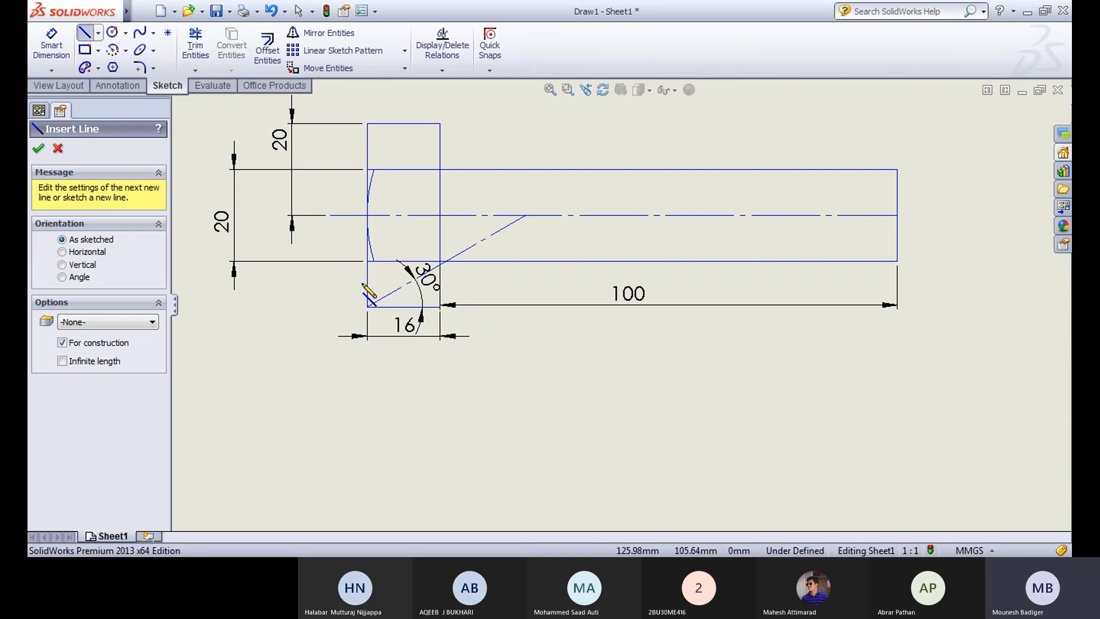
scroll(363, 290, down, 3)
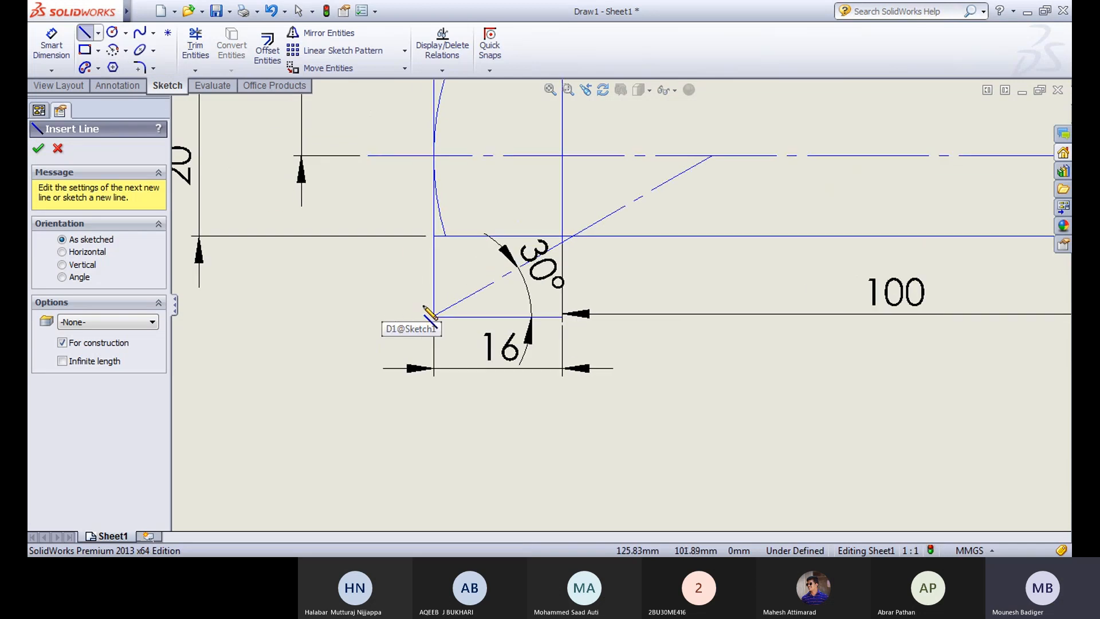
click(433, 276)
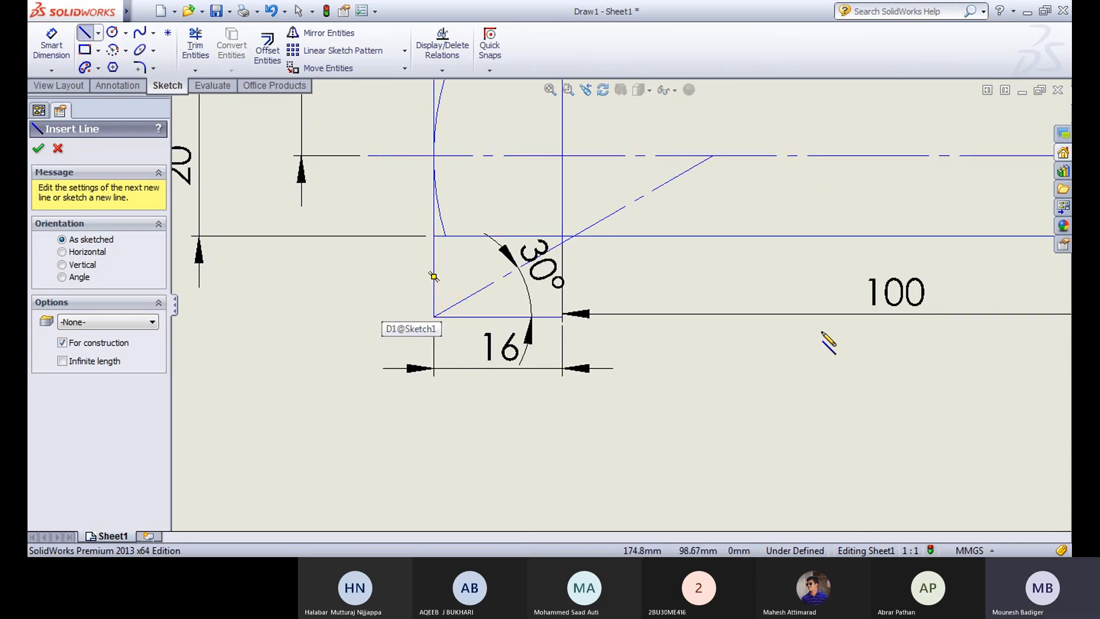
click(434, 277)
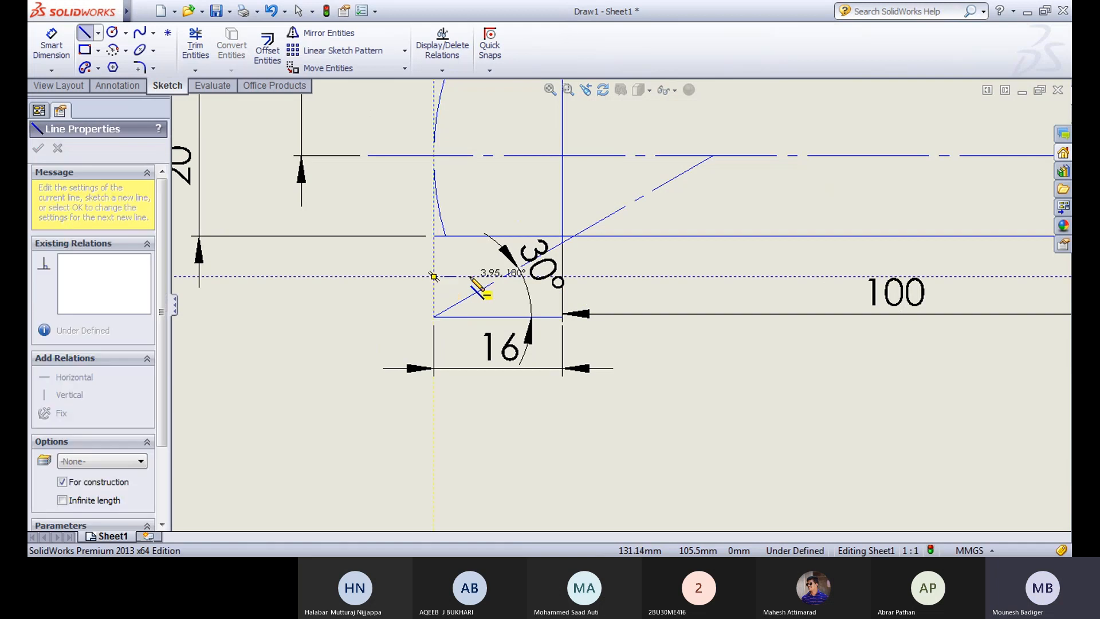
click(561, 277)
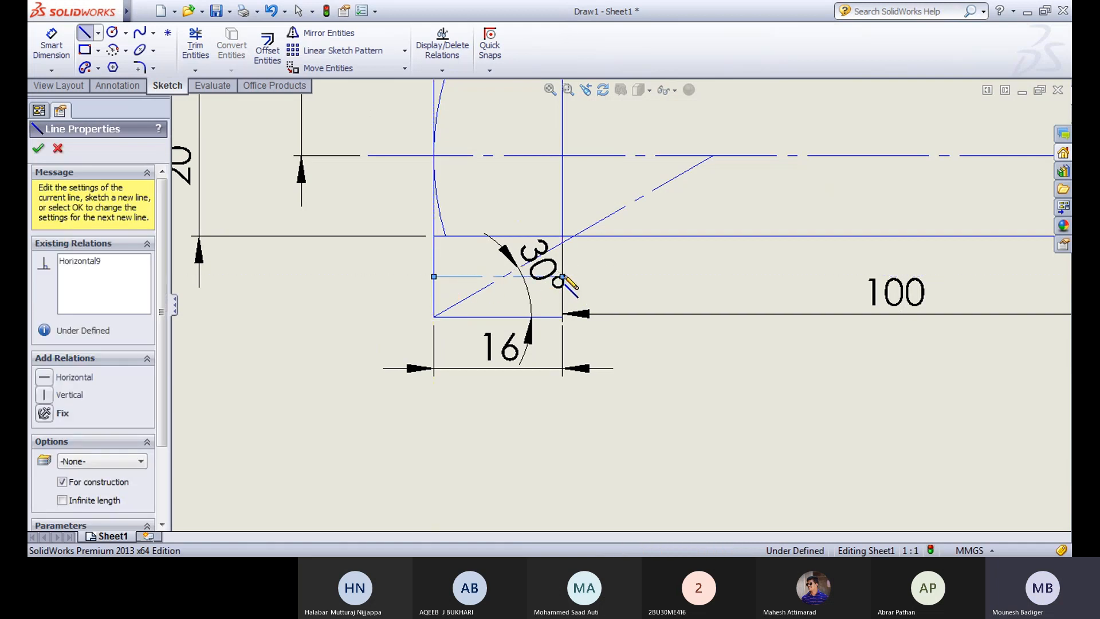
key(Escape)
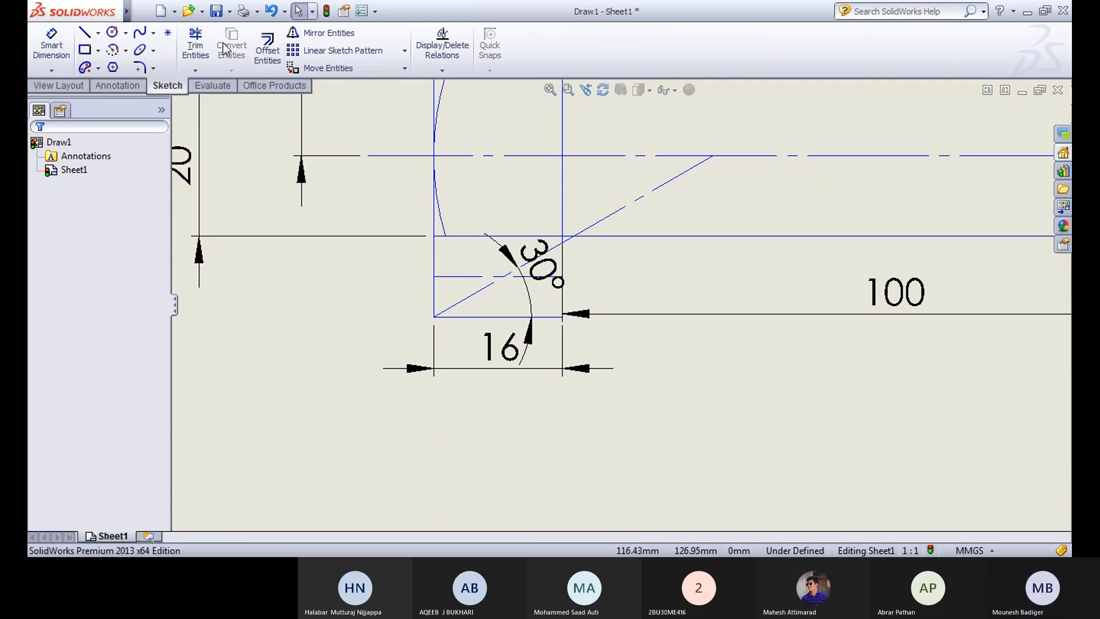
Step: Trim the short horizontal centerline beyond the slanted centerline, and move the 30° dimension to the right, clear of the head
click(195, 44)
scroll(544, 328, down, 2)
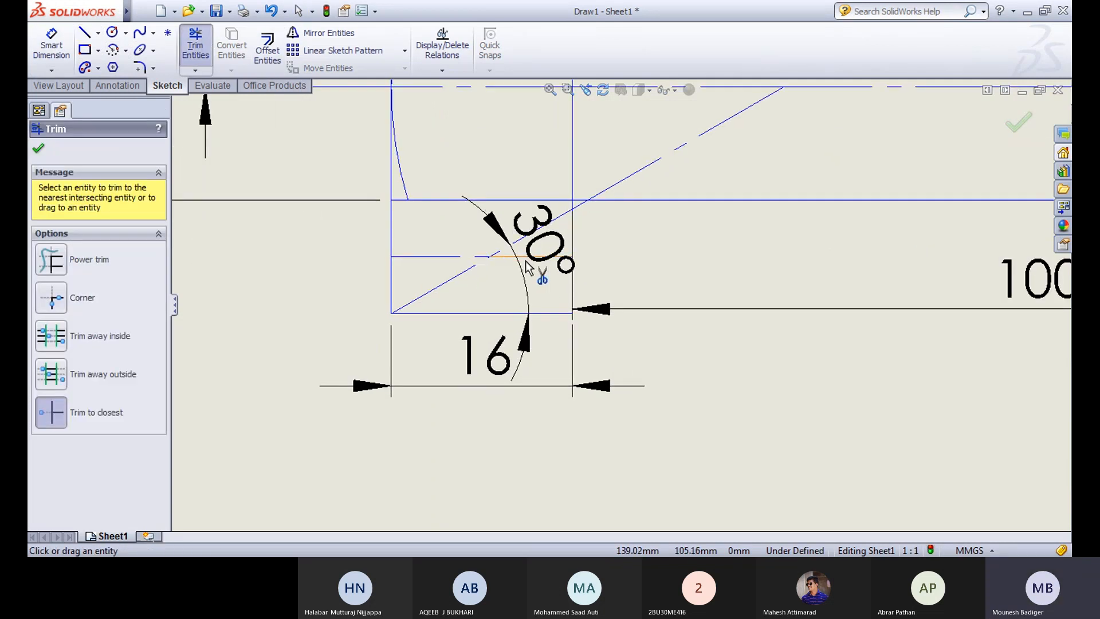
click(525, 260)
click(204, 52)
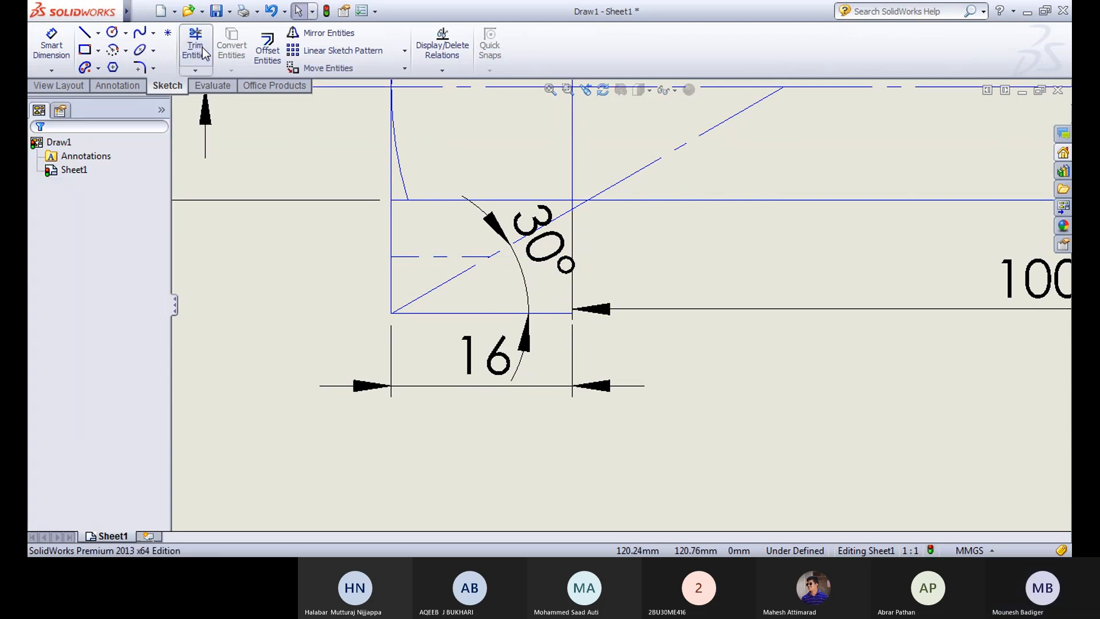
drag(552, 254, 696, 228)
click(275, 294)
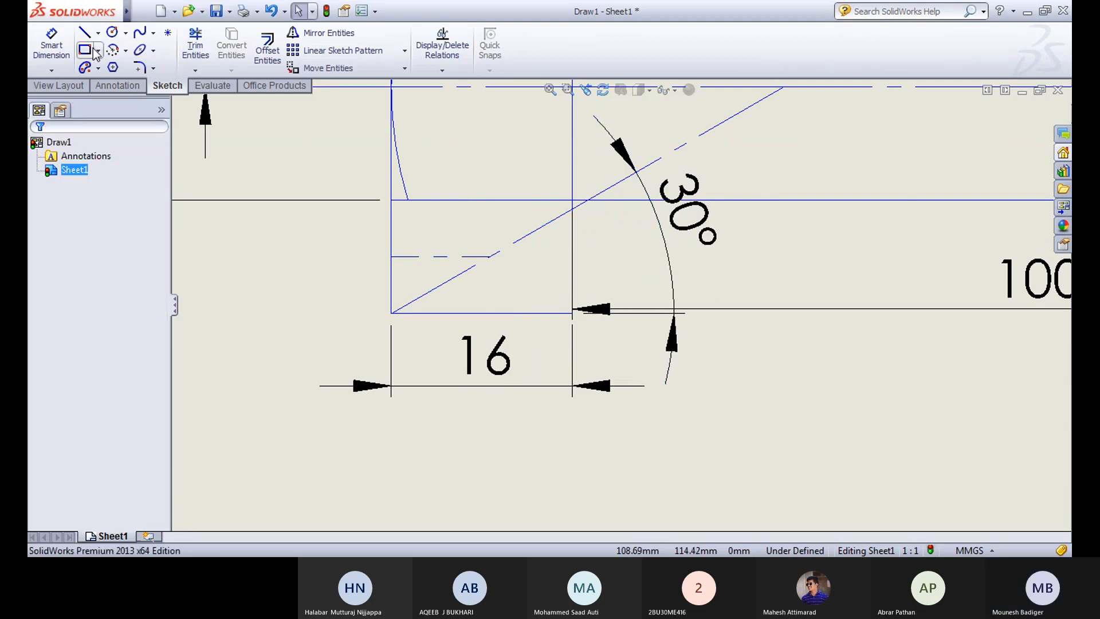
Step: Draw a centerpoint arc of about 8.7 mm radius, centred where the short centerline meets the slanted one, from the head's left edge to its lower edge
click(119, 51)
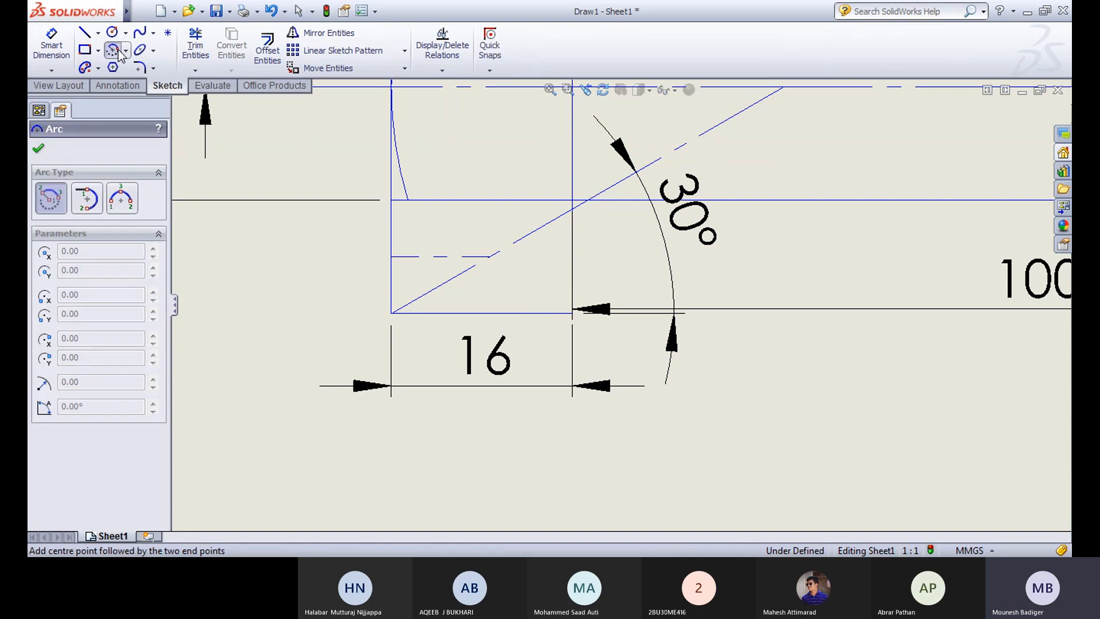
click(490, 256)
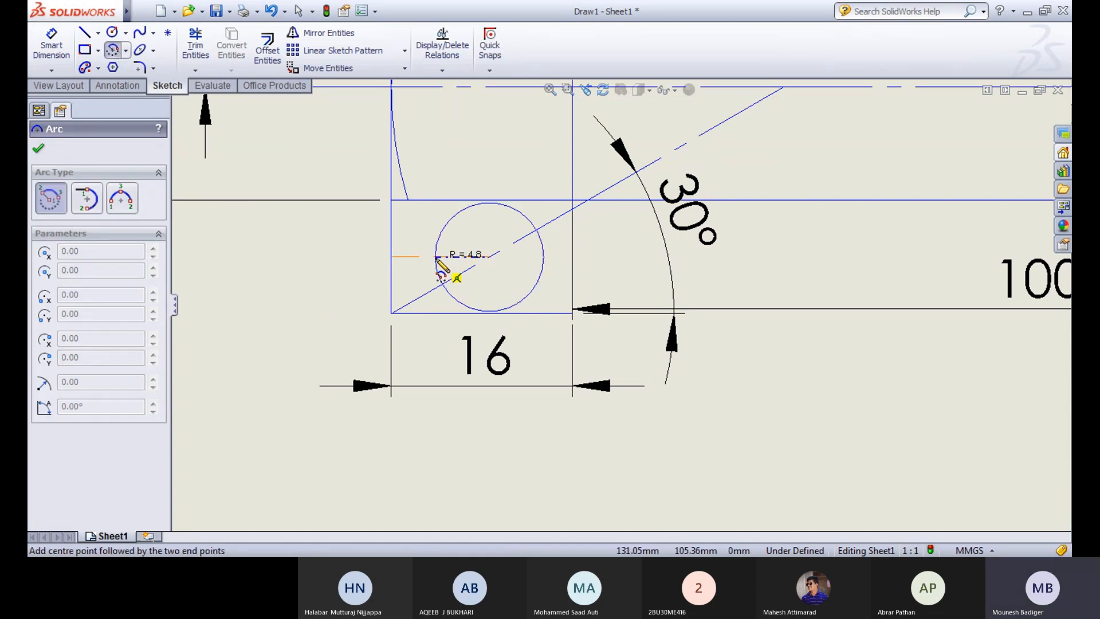
click(391, 256)
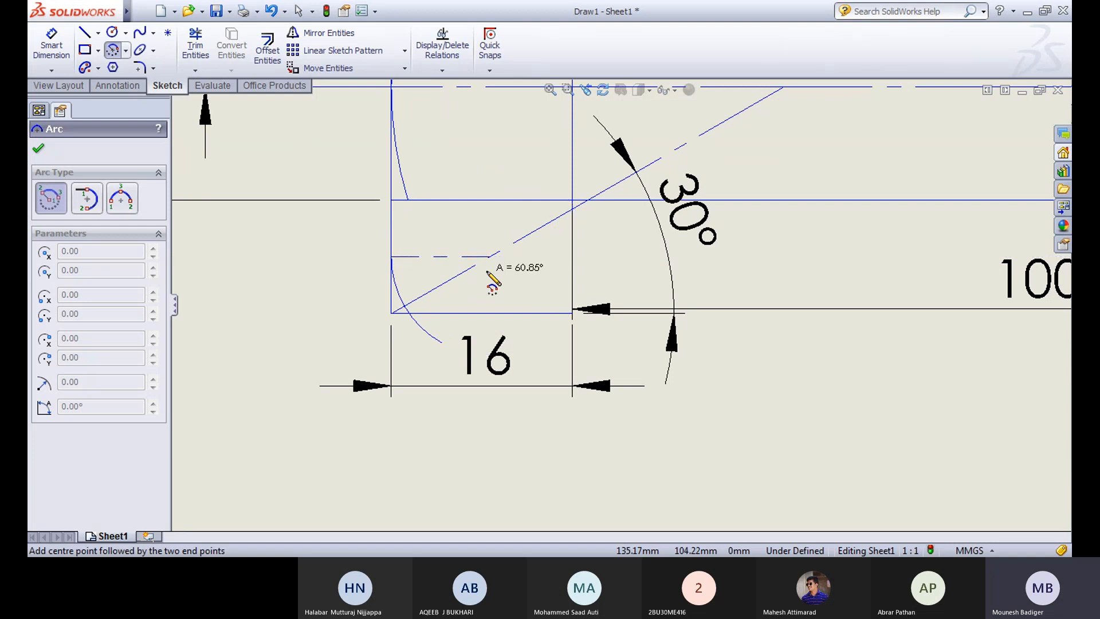
click(410, 313)
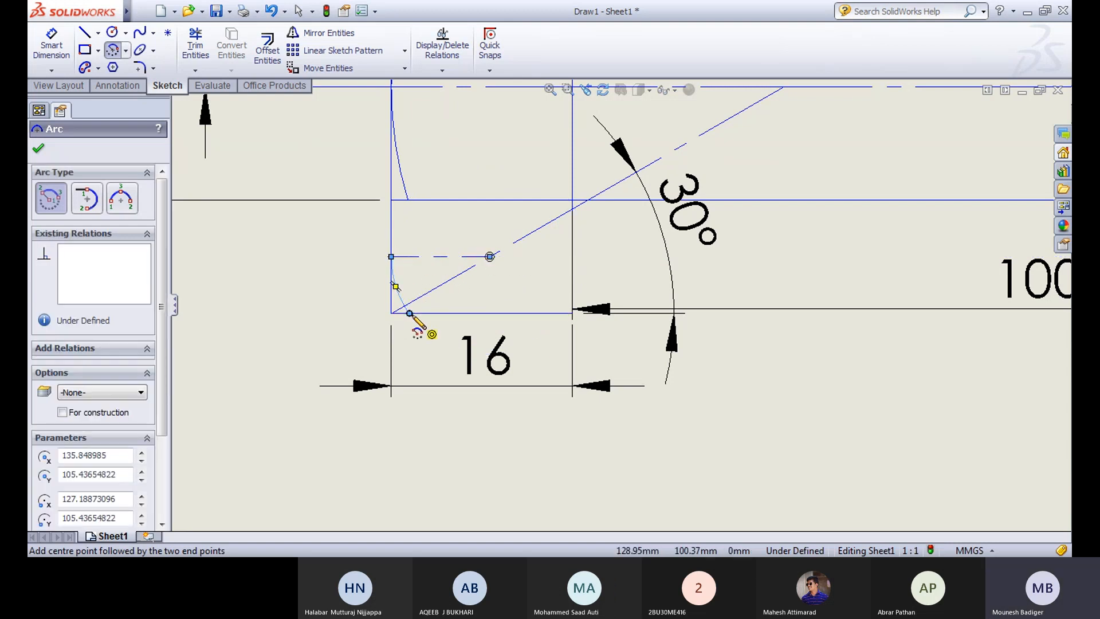
click(113, 53)
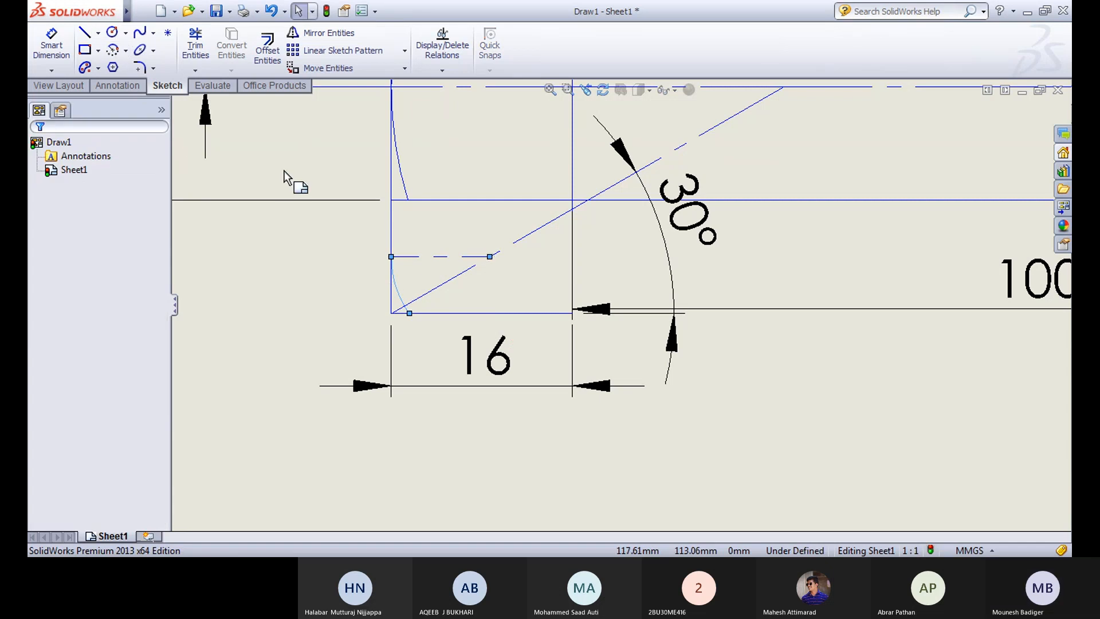
click(400, 291)
click(279, 221)
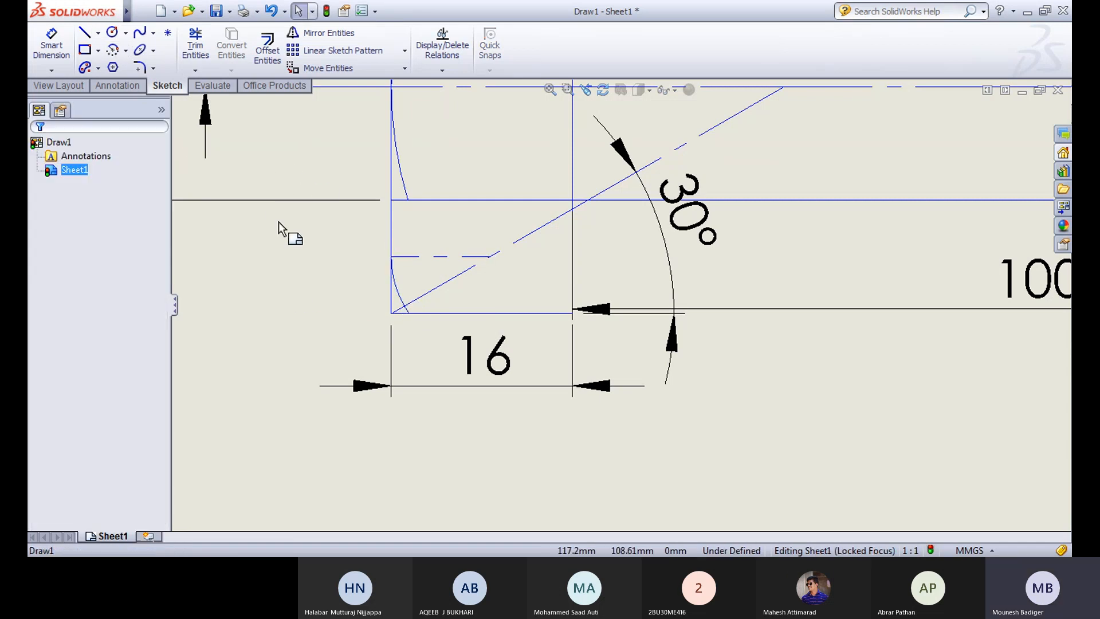
Step: Mirror the small lower arc about the short horizontal centerline, keeping the original
click(324, 33)
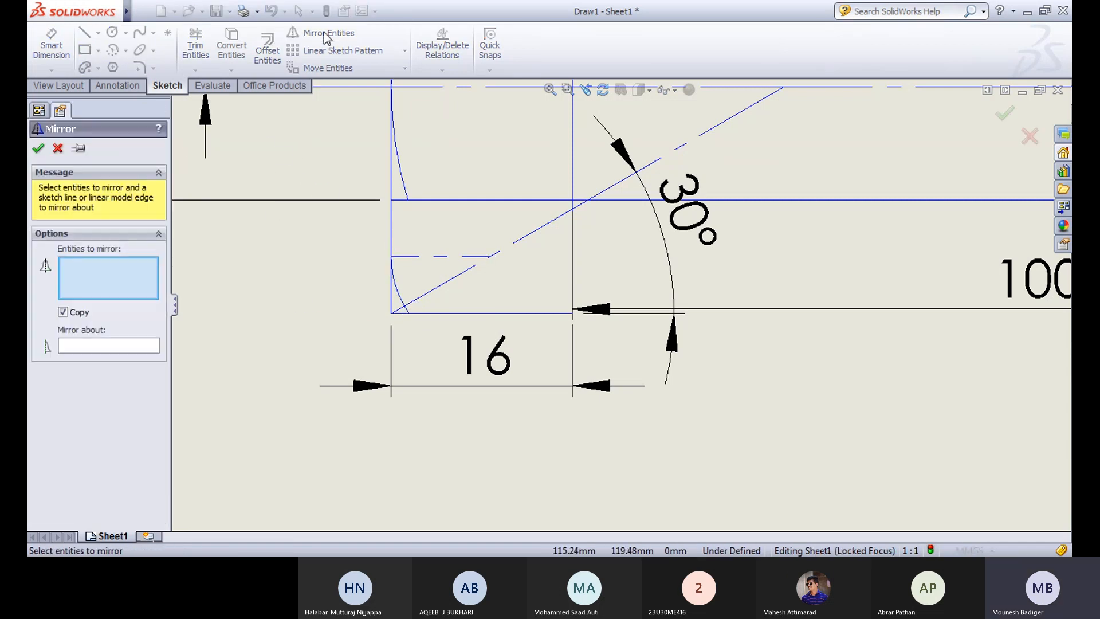
click(403, 299)
click(97, 345)
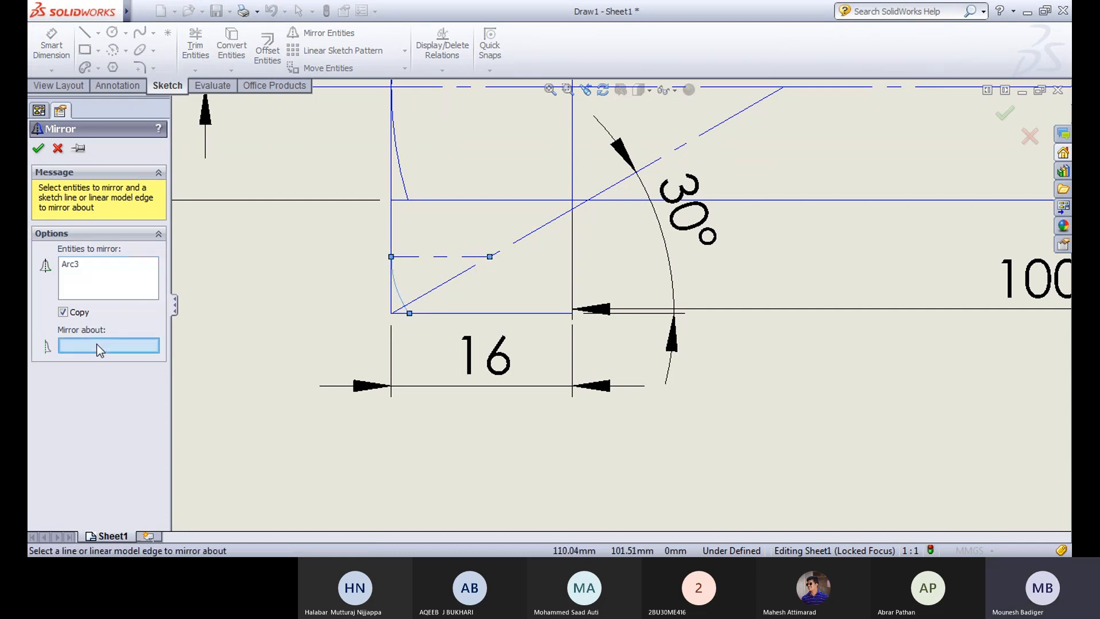
click(412, 254)
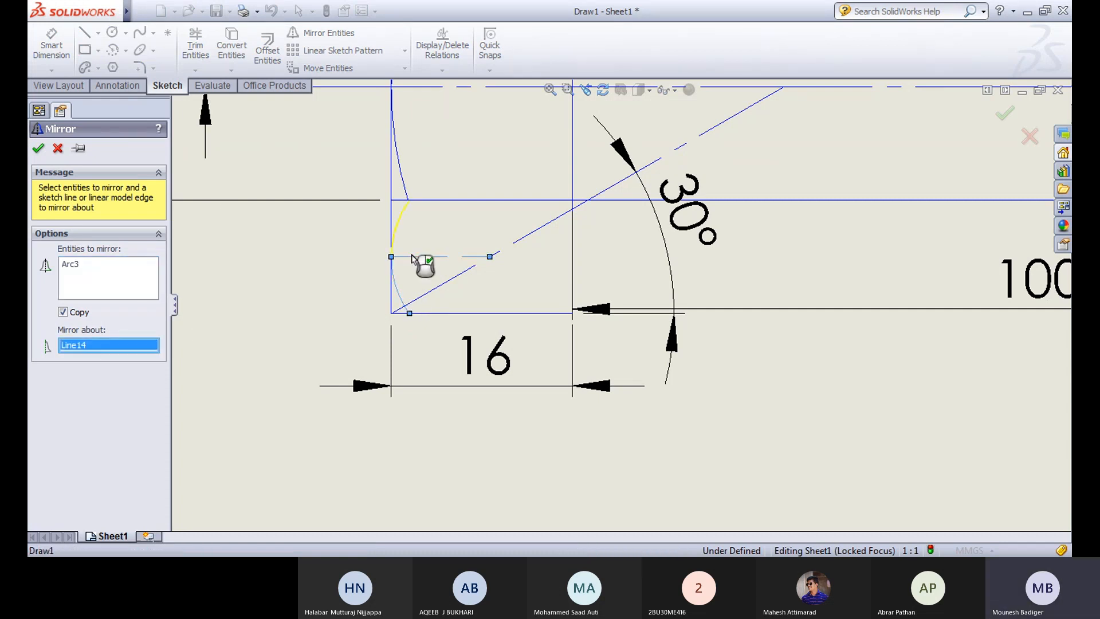
click(37, 148)
Step: Mirror the small lower arc about the bolt's main horizontal axis into the head's upper section, keeping the original
key(f)
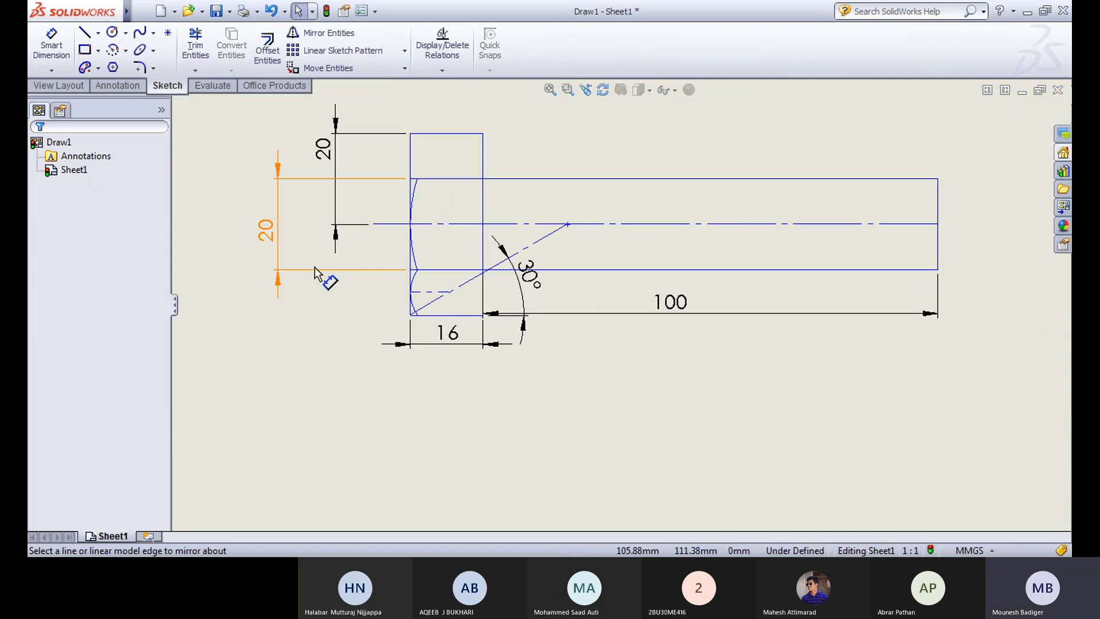
click(314, 35)
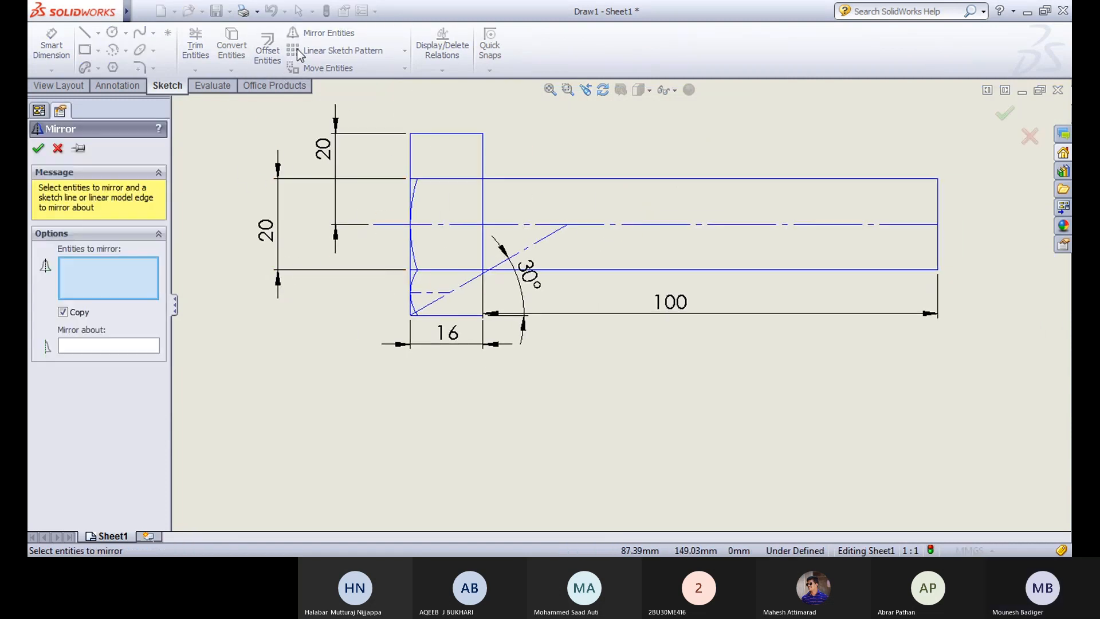
click(415, 286)
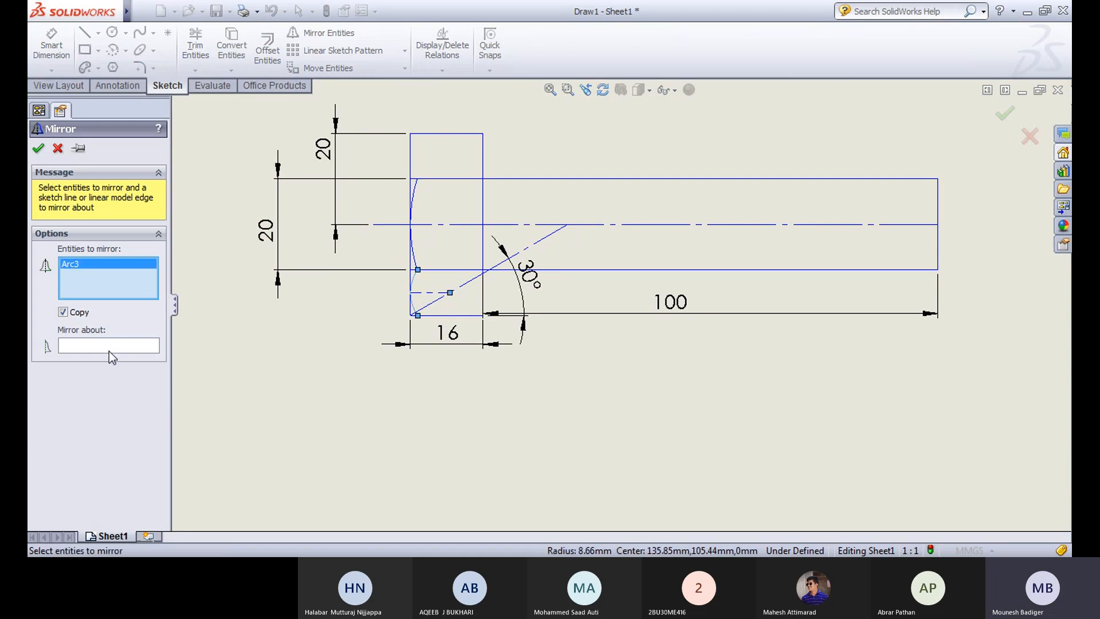
click(444, 225)
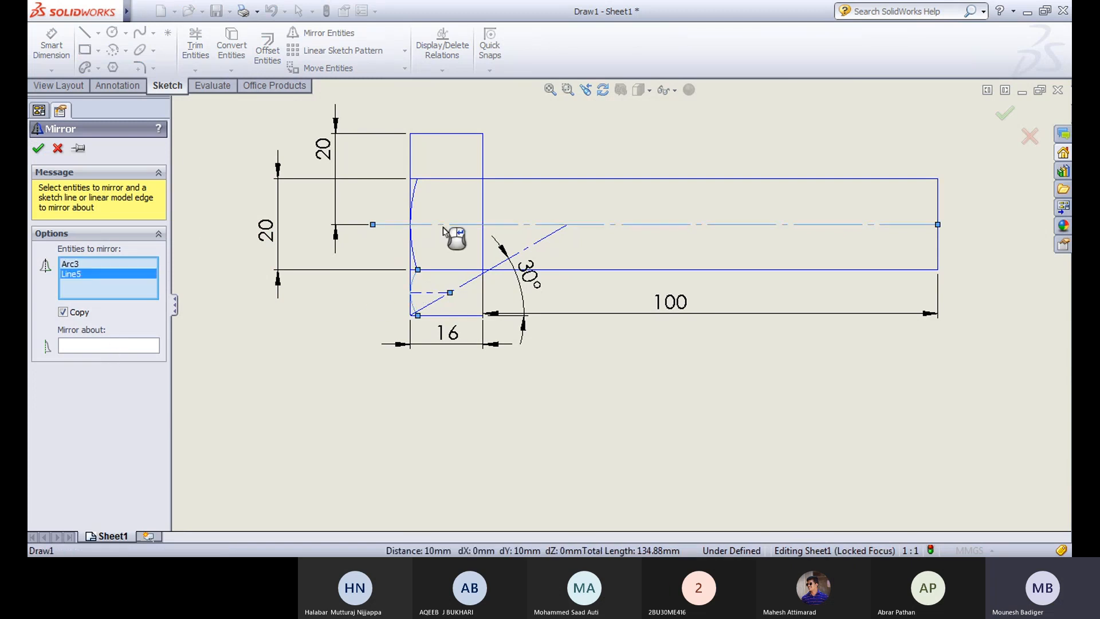
right_click(81, 272)
click(120, 298)
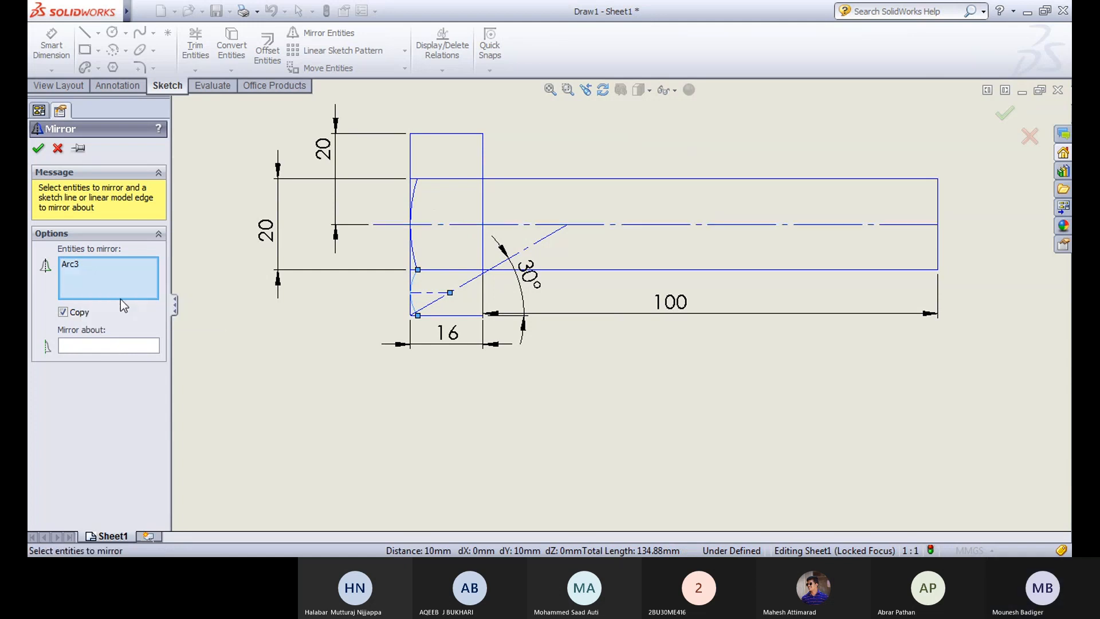
click(108, 347)
click(449, 224)
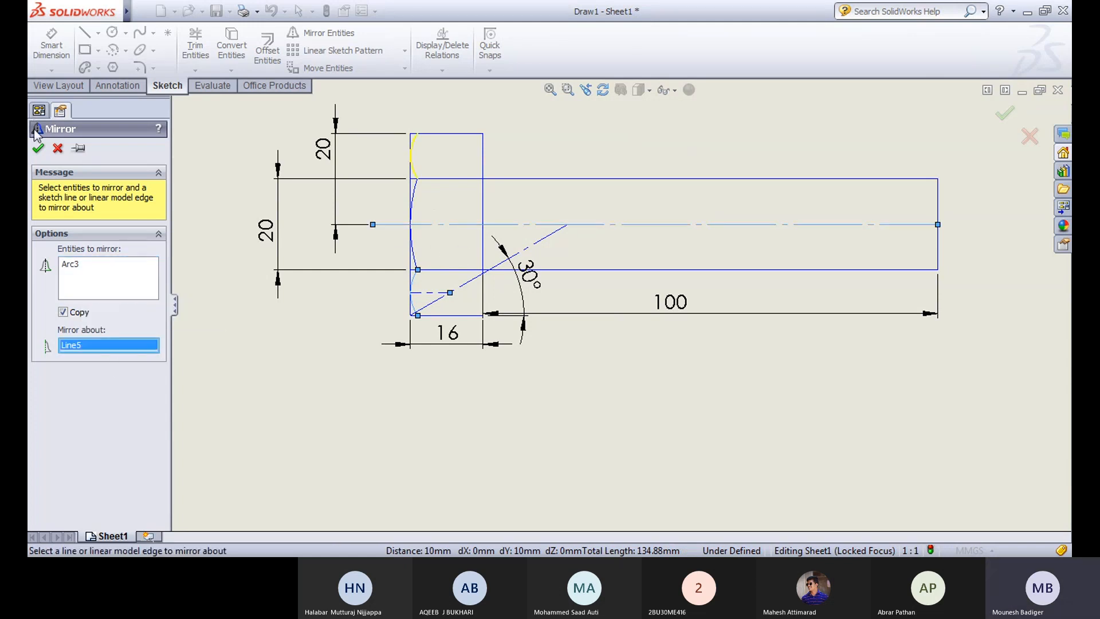
click(38, 148)
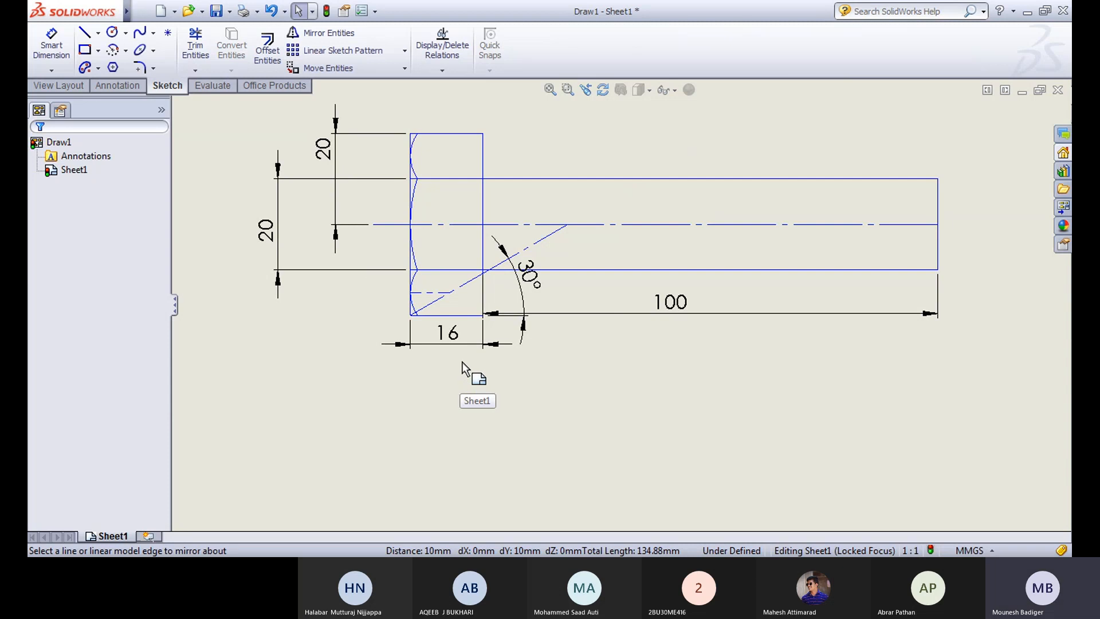
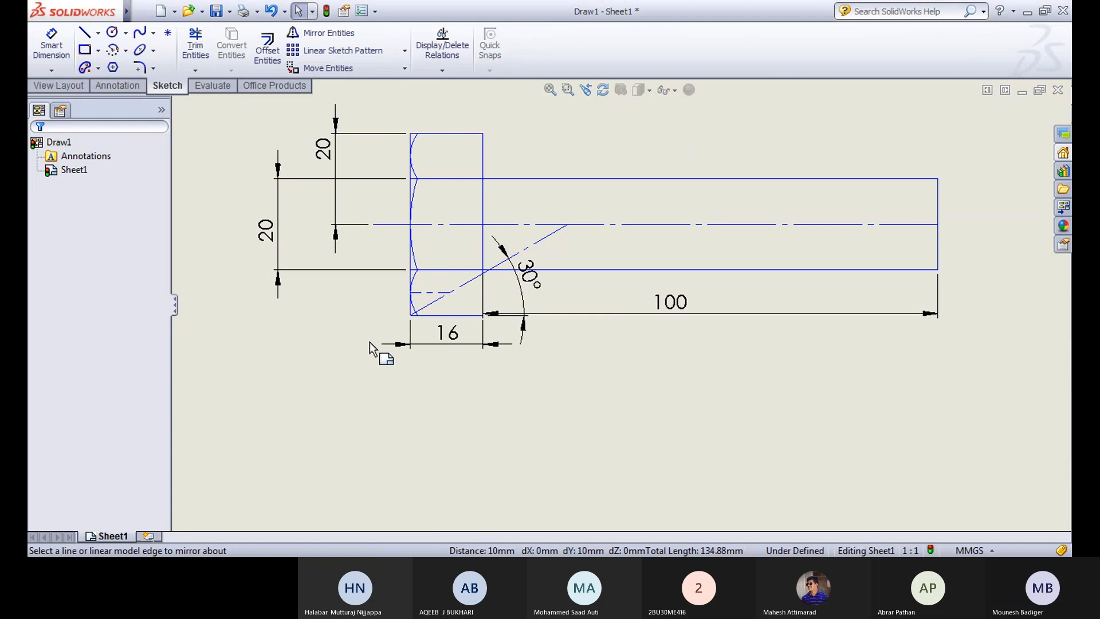
Step: Draw a corner rectangle about 16.2 mm wide across the shank near its free end for the nut, level with the head's upper and lower edges
scroll(324, 317, up, 2)
middle_drag(432, 306, 467, 310)
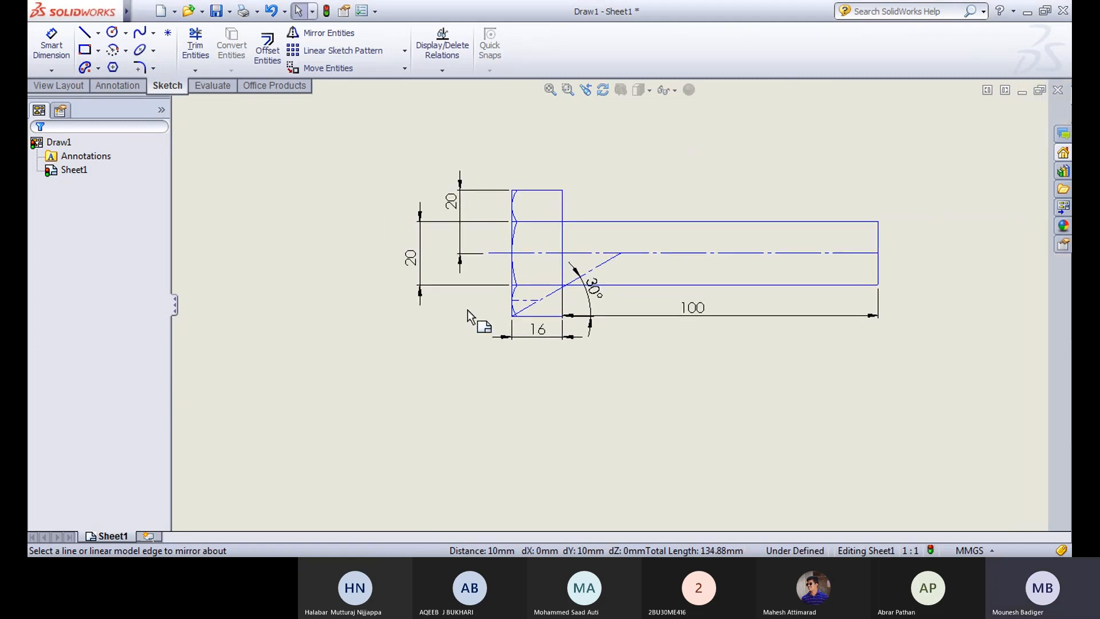
click(84, 50)
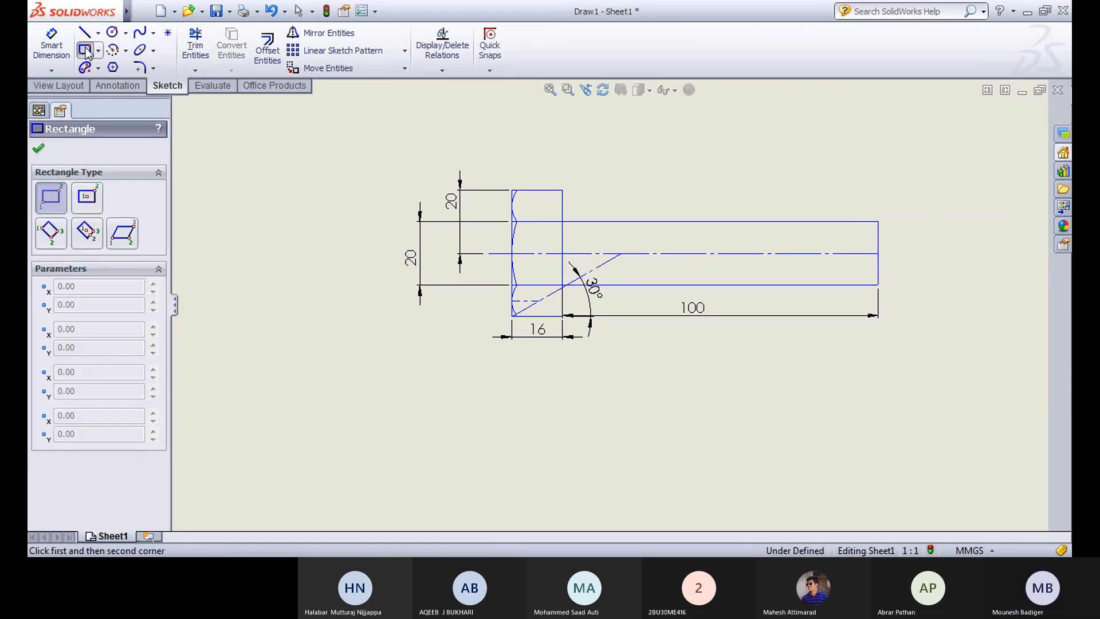
click(752, 189)
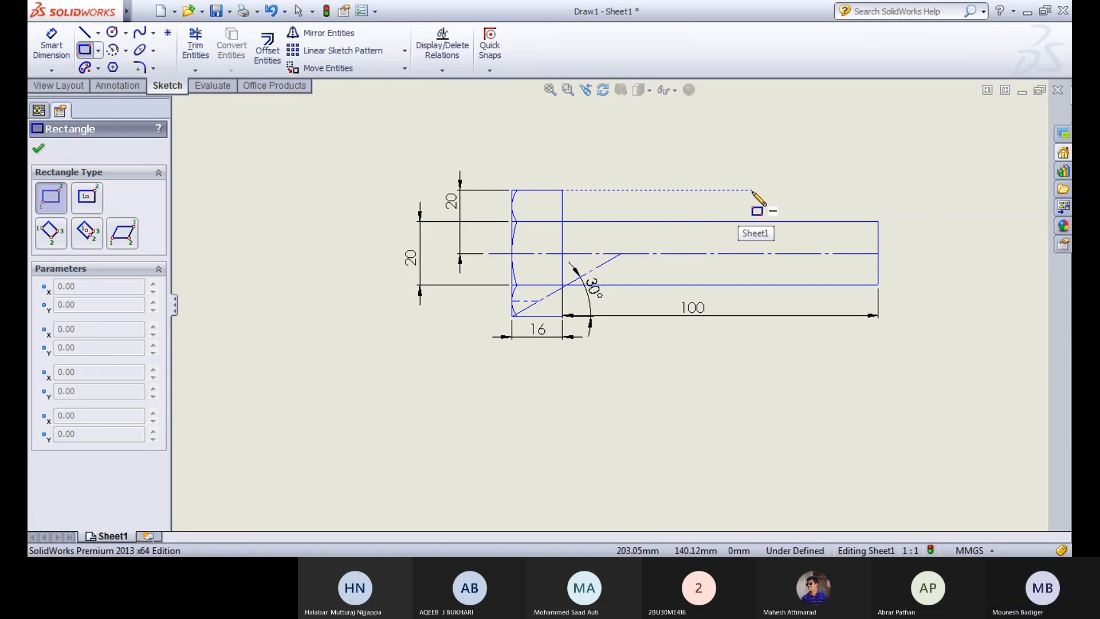
click(803, 316)
key(Escape)
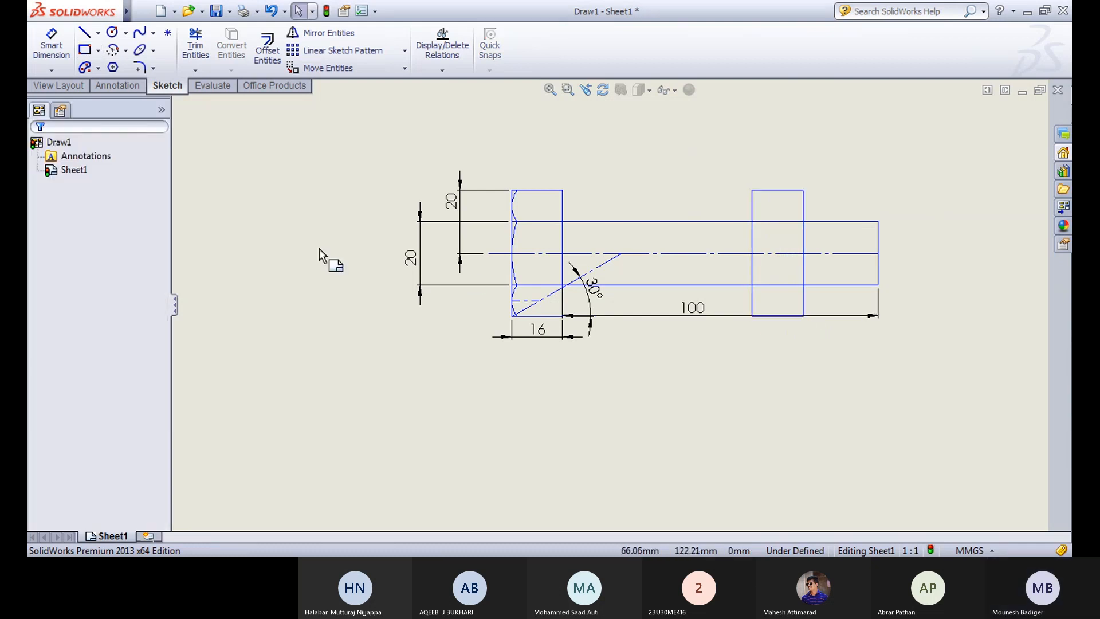
click(287, 200)
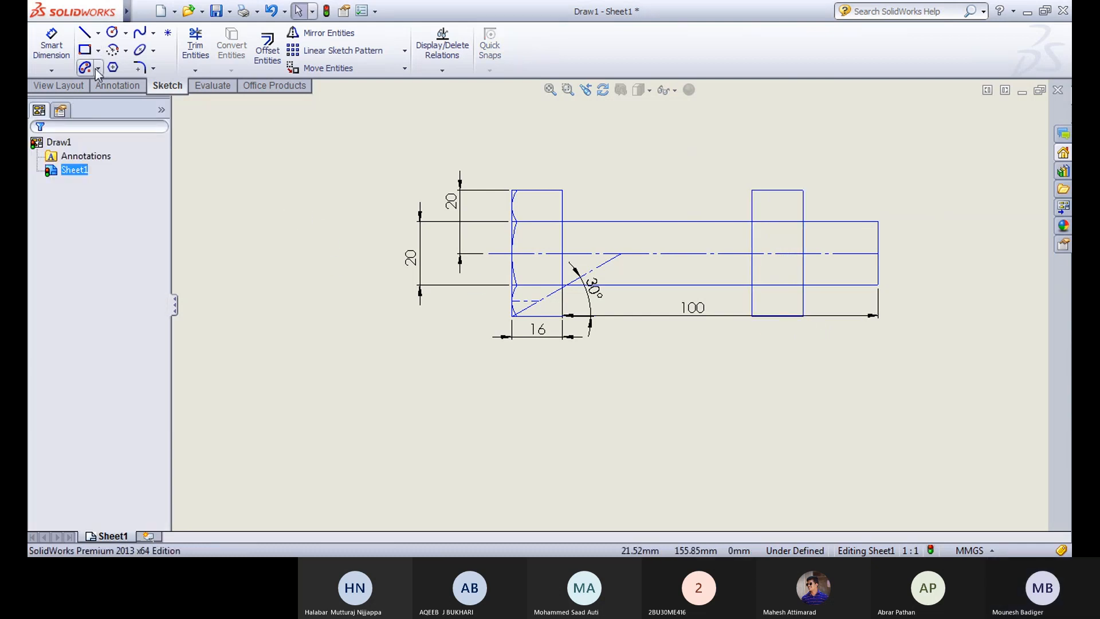
Step: Dimension the nut rectangle's height beyond the bolt's end, and set its width to 0.9*20 mm with the dimension below the nut
click(51, 44)
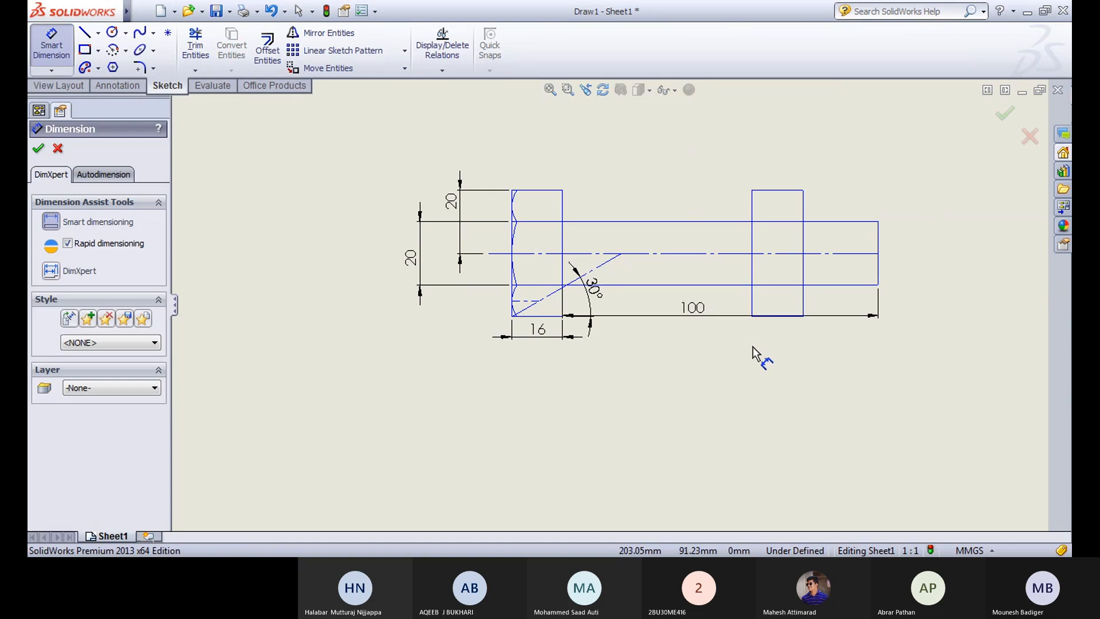
click(805, 264)
click(935, 266)
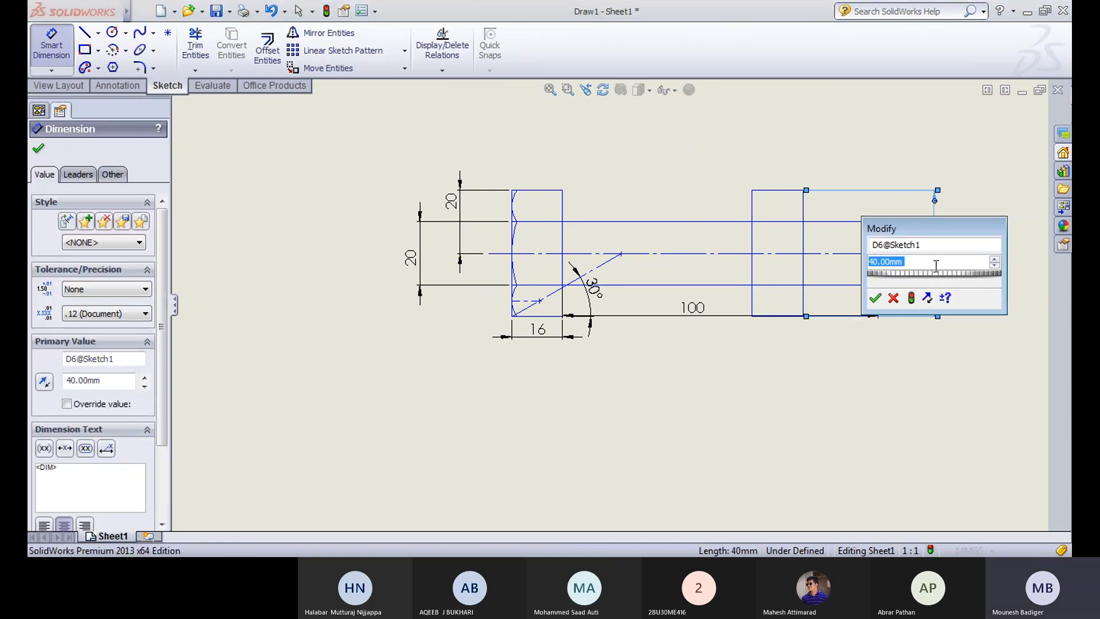
click(876, 297)
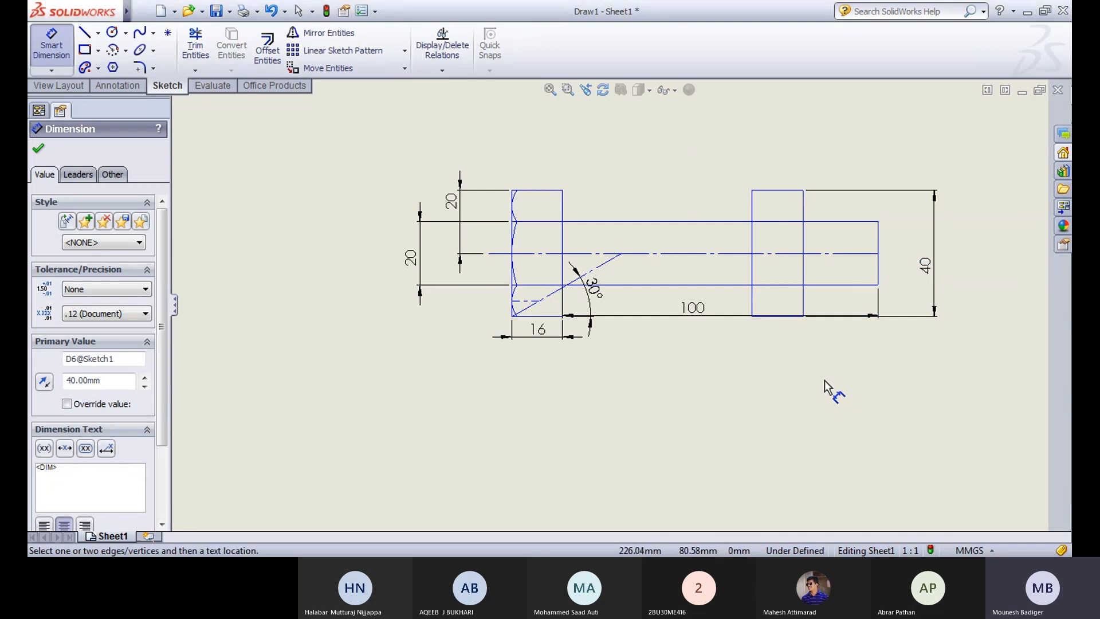
click(781, 316)
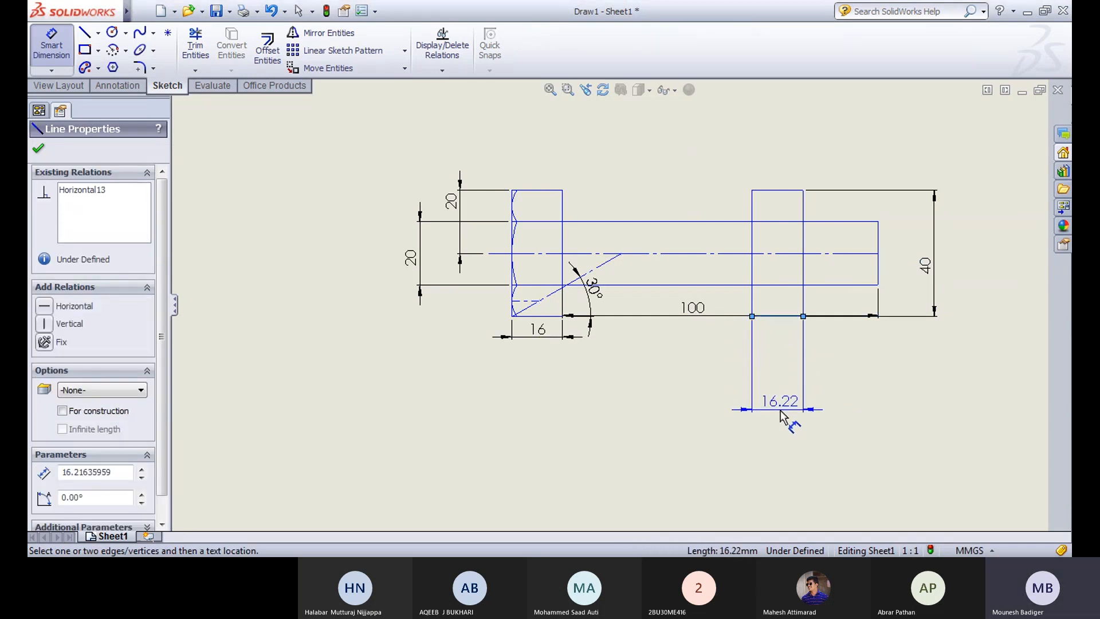
click(781, 409)
text(0.9*20)
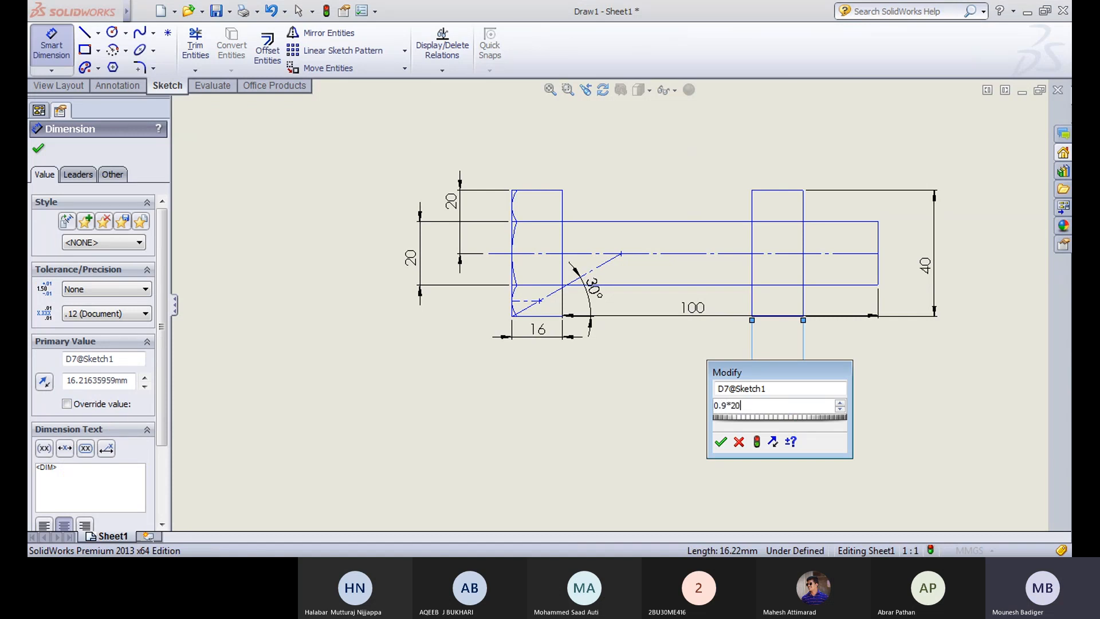
key(Return)
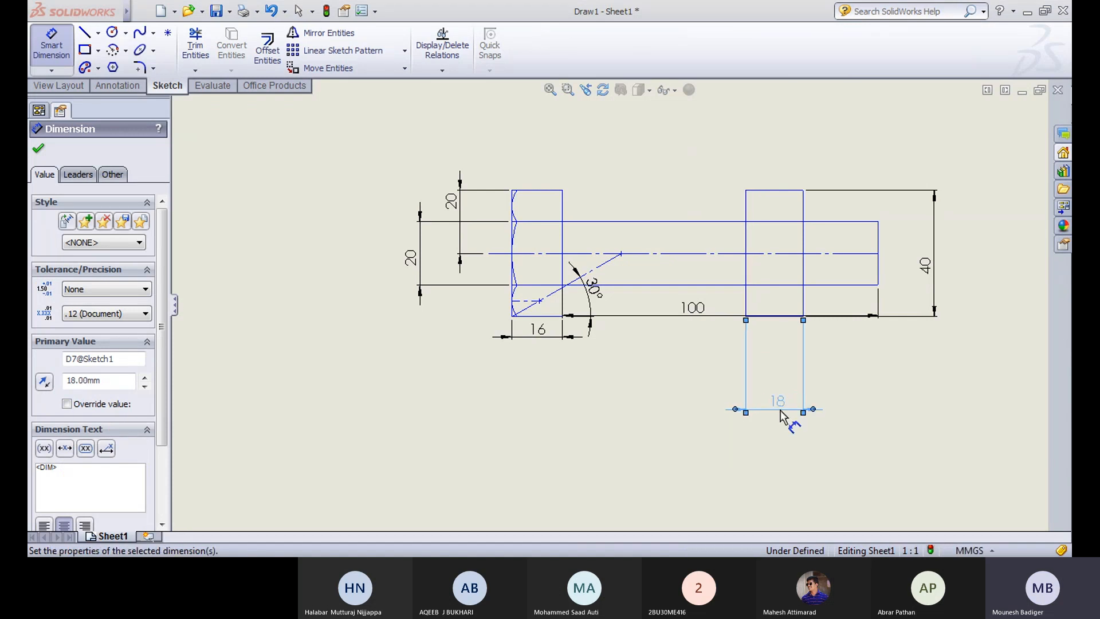
click(908, 354)
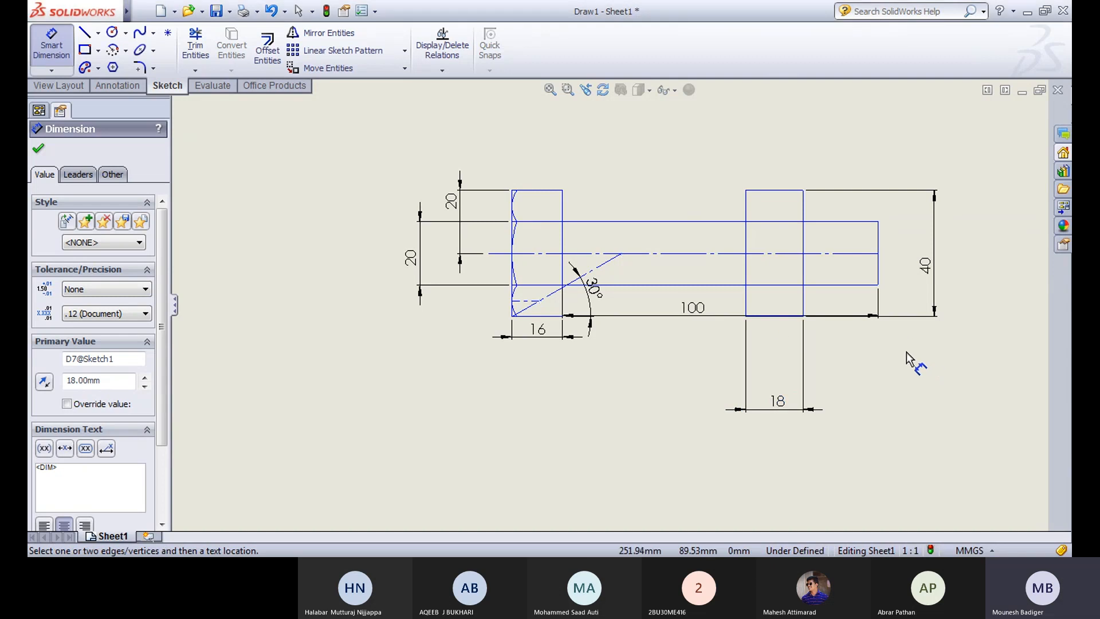
Step: Dimension the distance between the nut's outer face and the bolt's free end, and set it to 25 mm
click(805, 209)
click(877, 241)
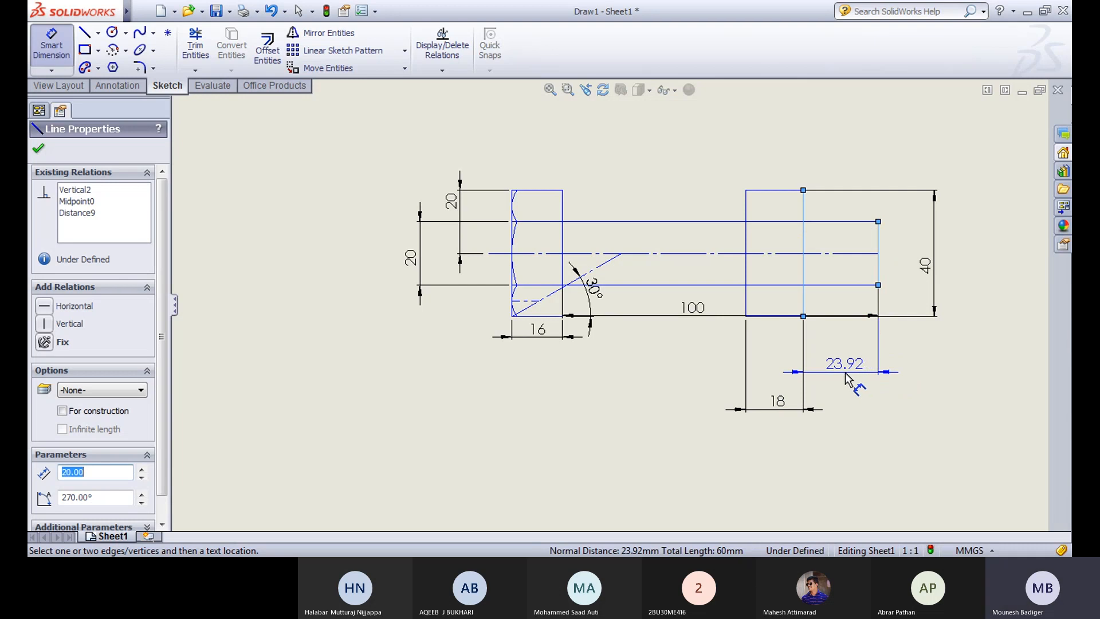
click(843, 375)
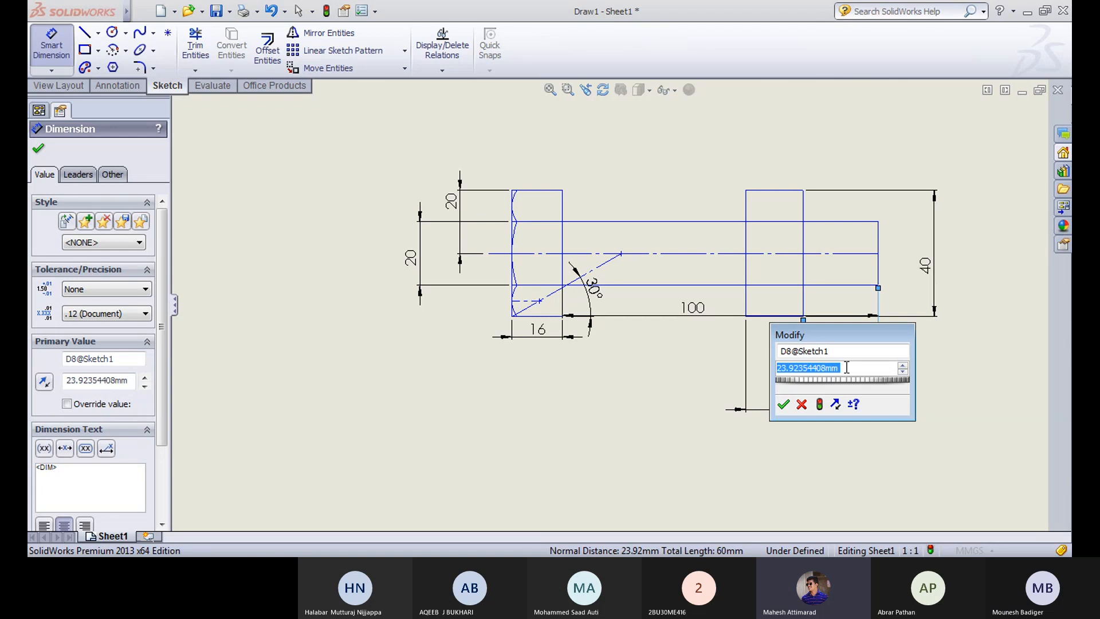
key(Return)
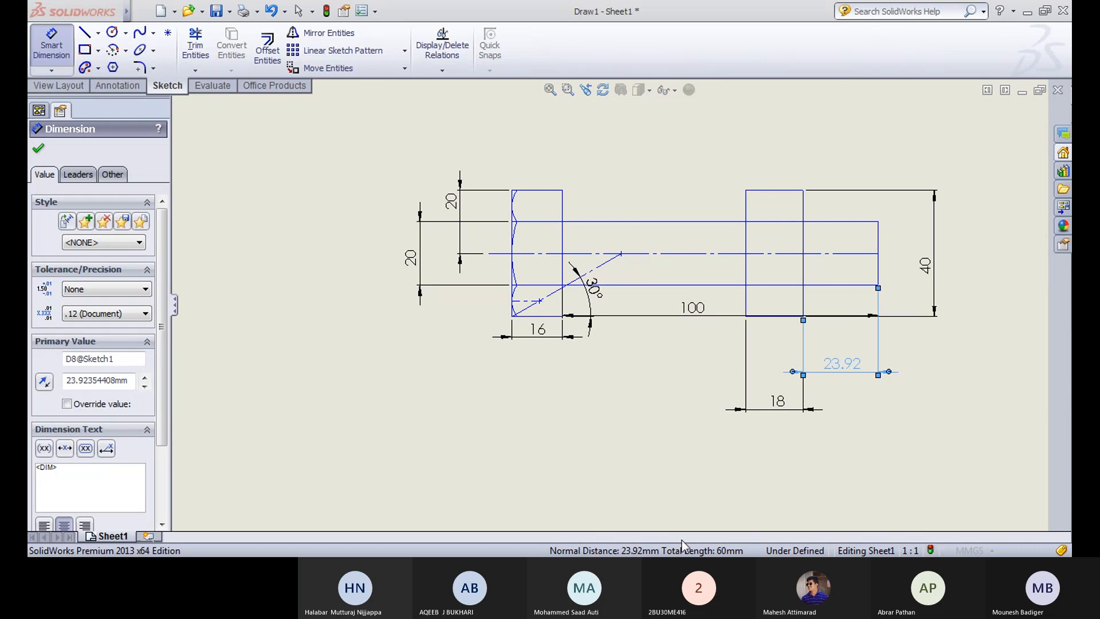
click(842, 366)
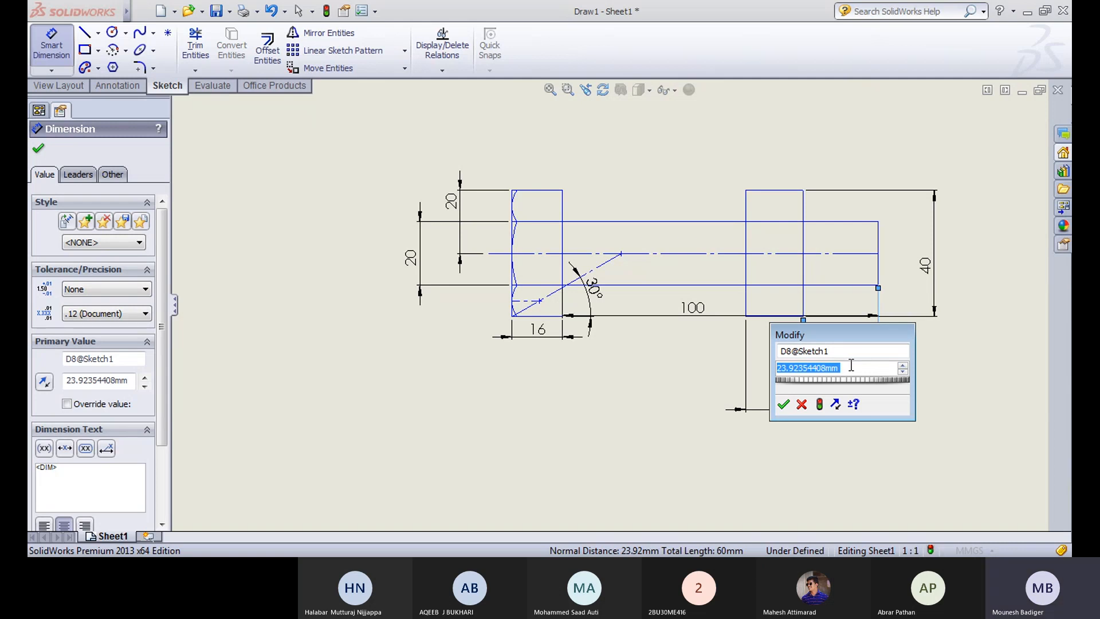
text(0)
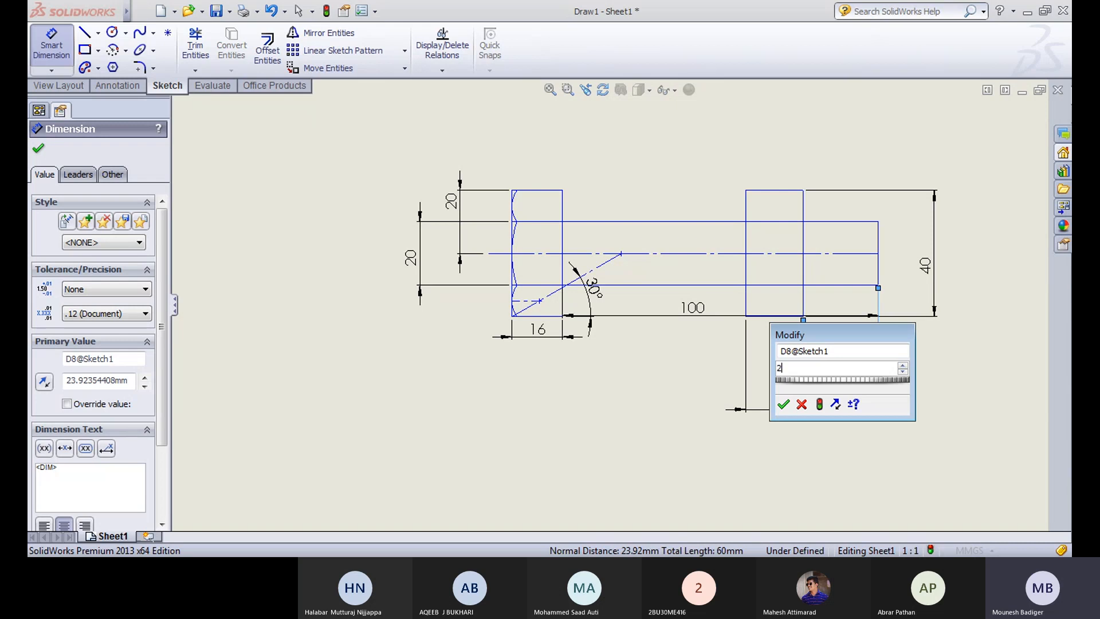
key(Return)
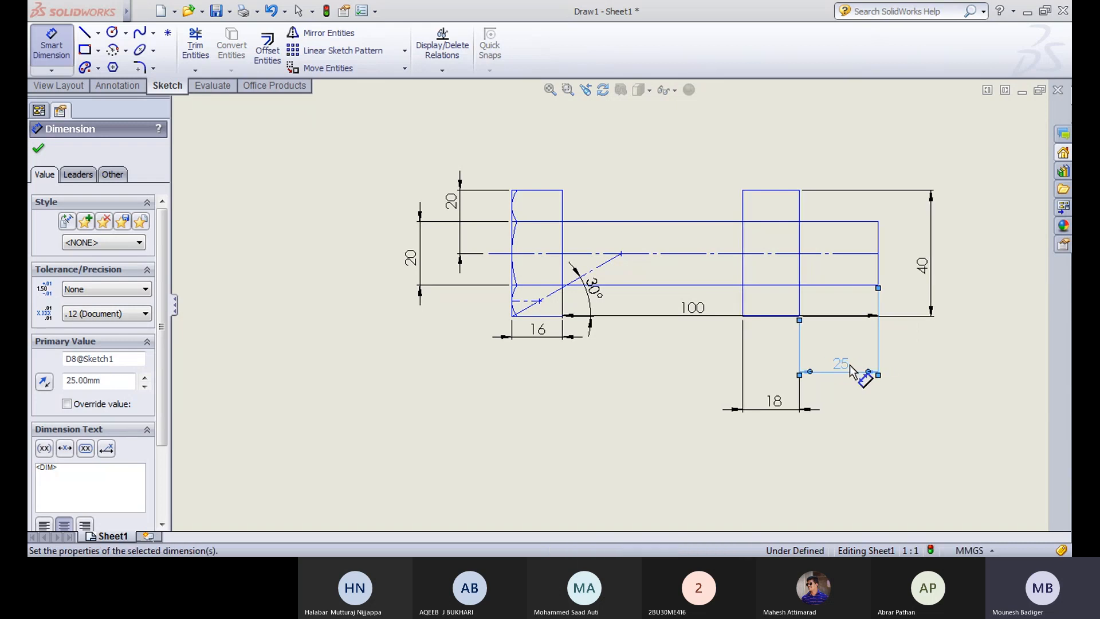
click(935, 346)
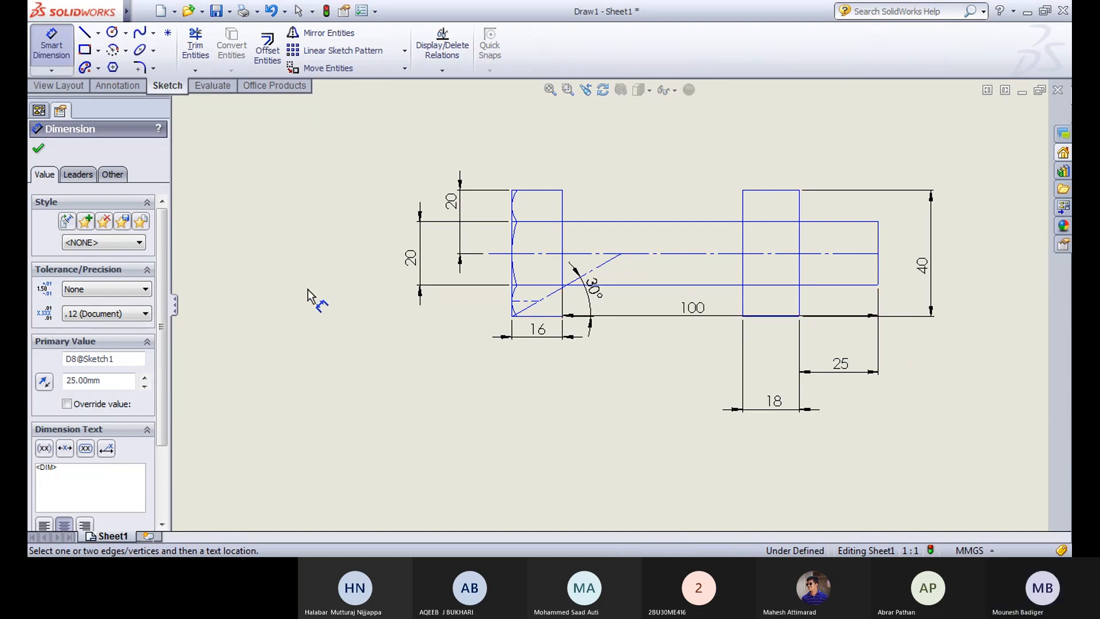
key(Escape)
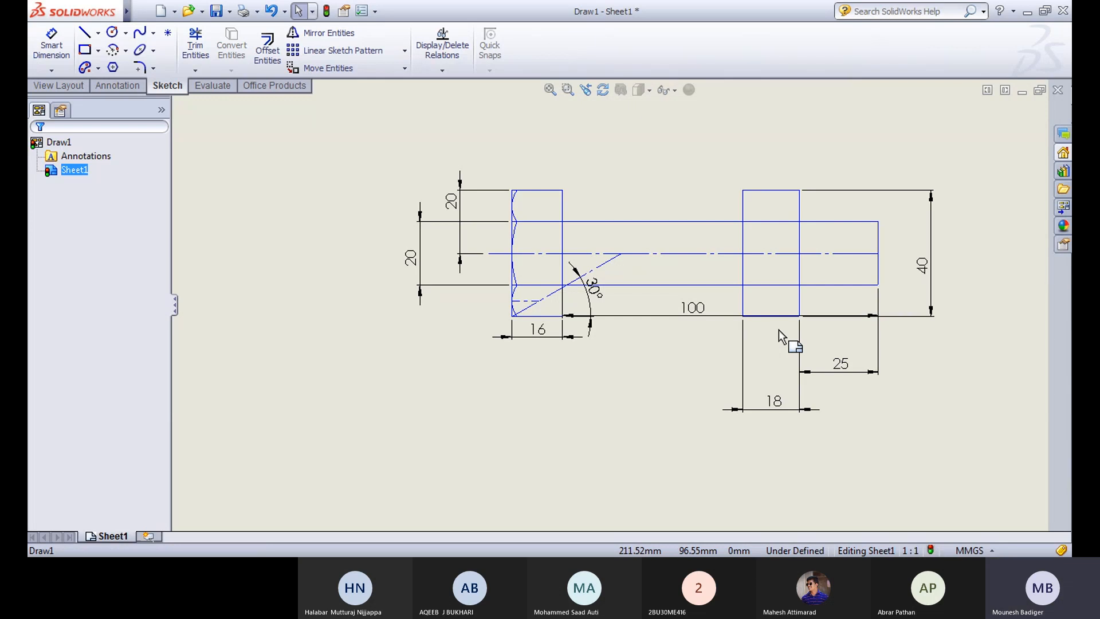
Step: Draw a slanted centerline about 50.7 mm long from the nut's lower right corner up past the bolt axis toward the head
click(100, 38)
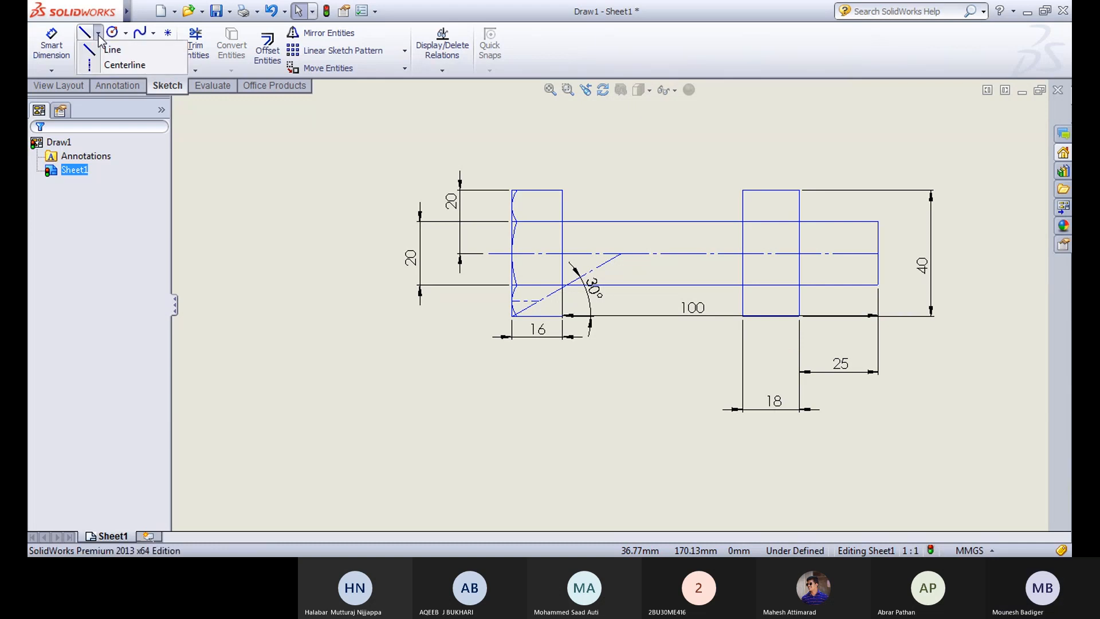
click(99, 69)
click(103, 72)
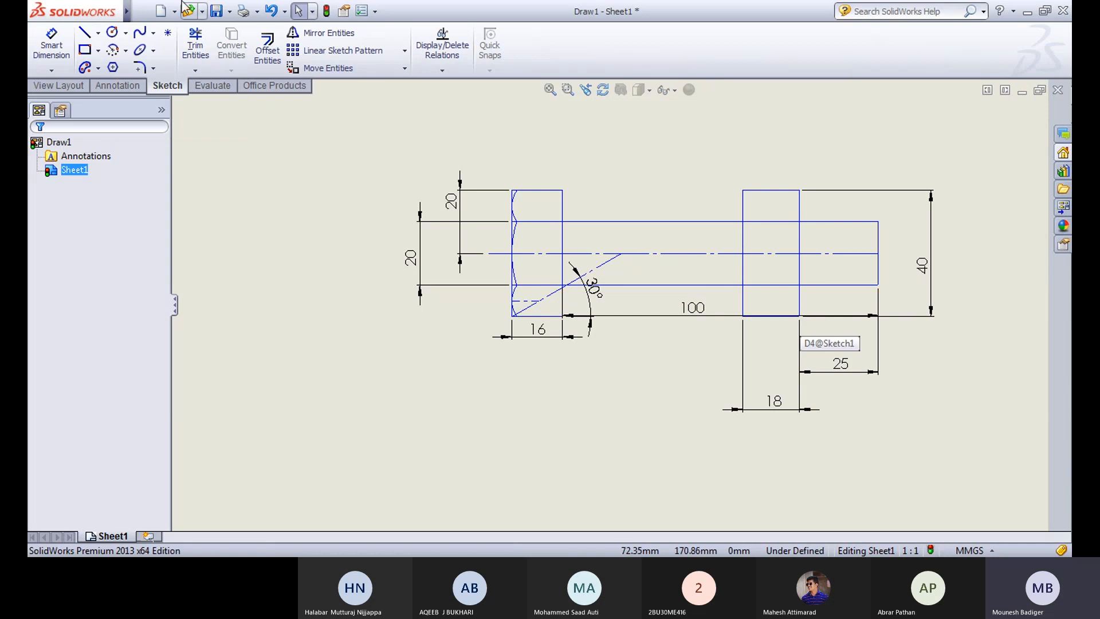
click(98, 33)
click(111, 66)
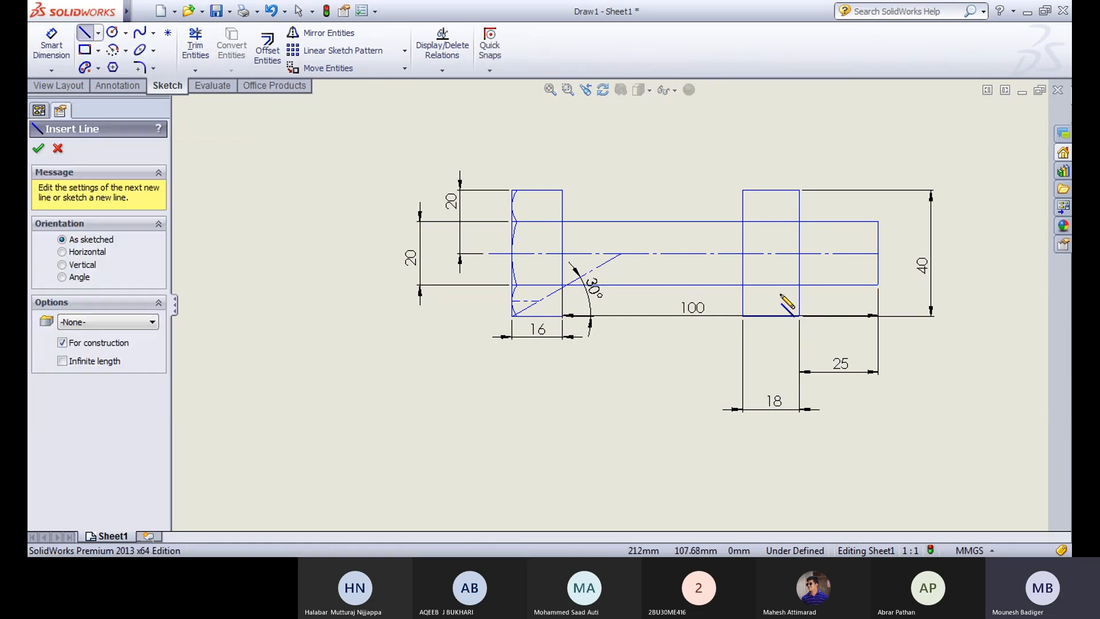
click(799, 316)
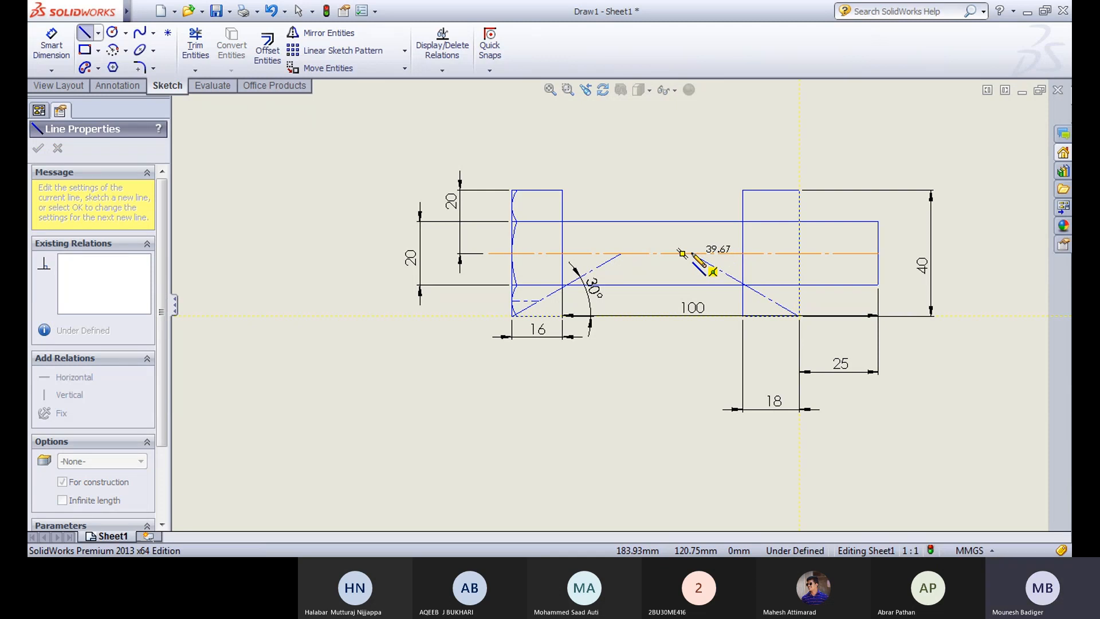
click(686, 203)
Step: Set the angle between the nut's lower edge and the slanted centerline to 30°, and trim the centerline beyond the bolt axis
click(51, 46)
click(774, 317)
click(774, 291)
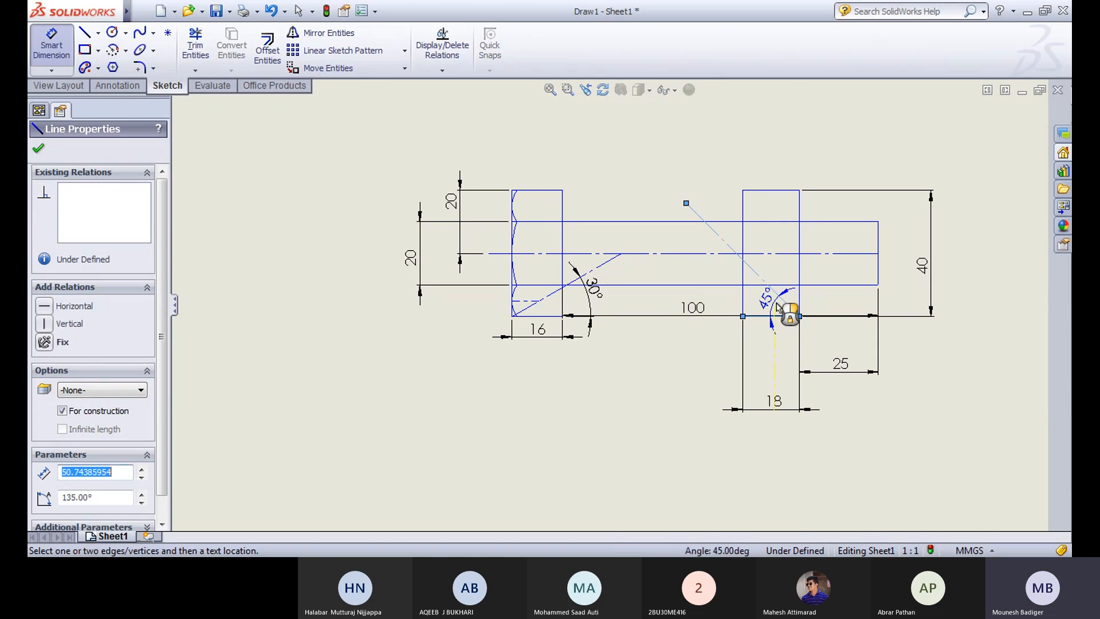
click(757, 303)
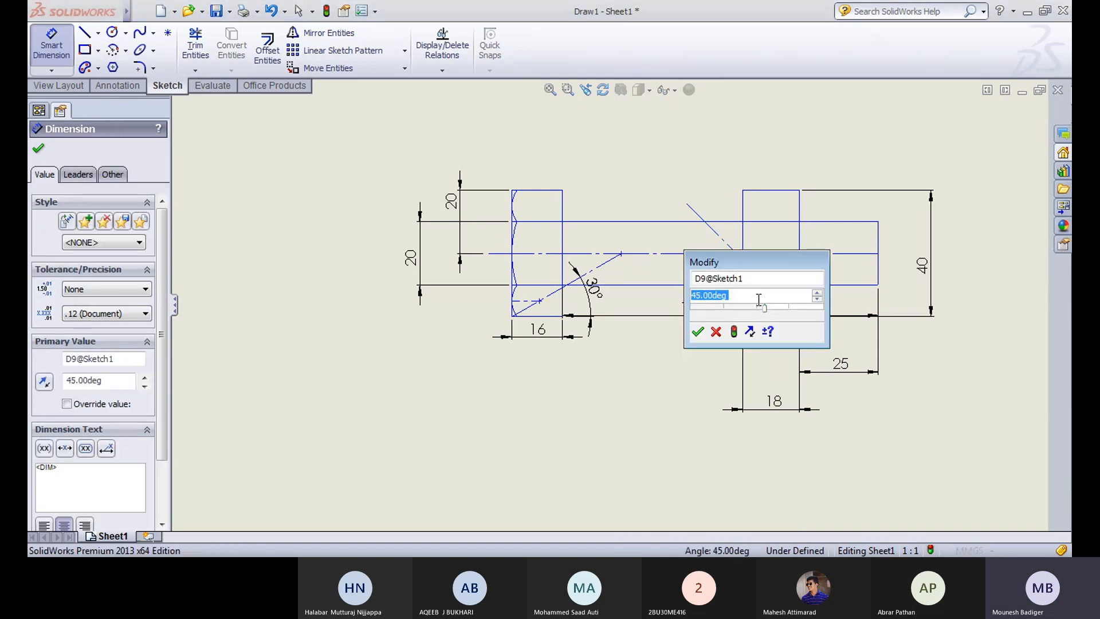
key(Return)
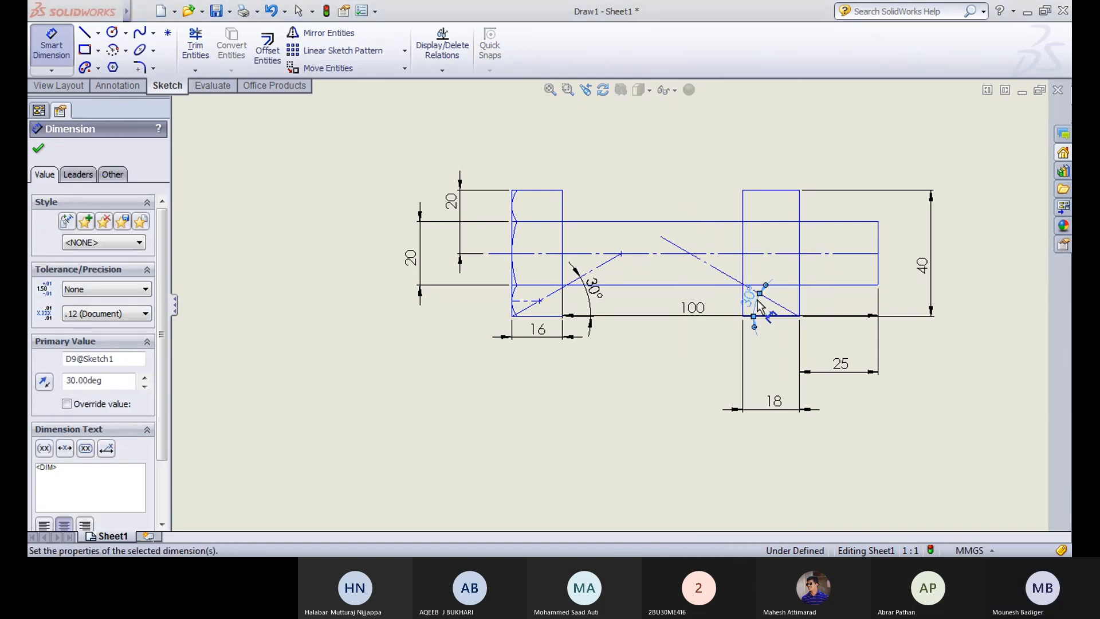
click(196, 45)
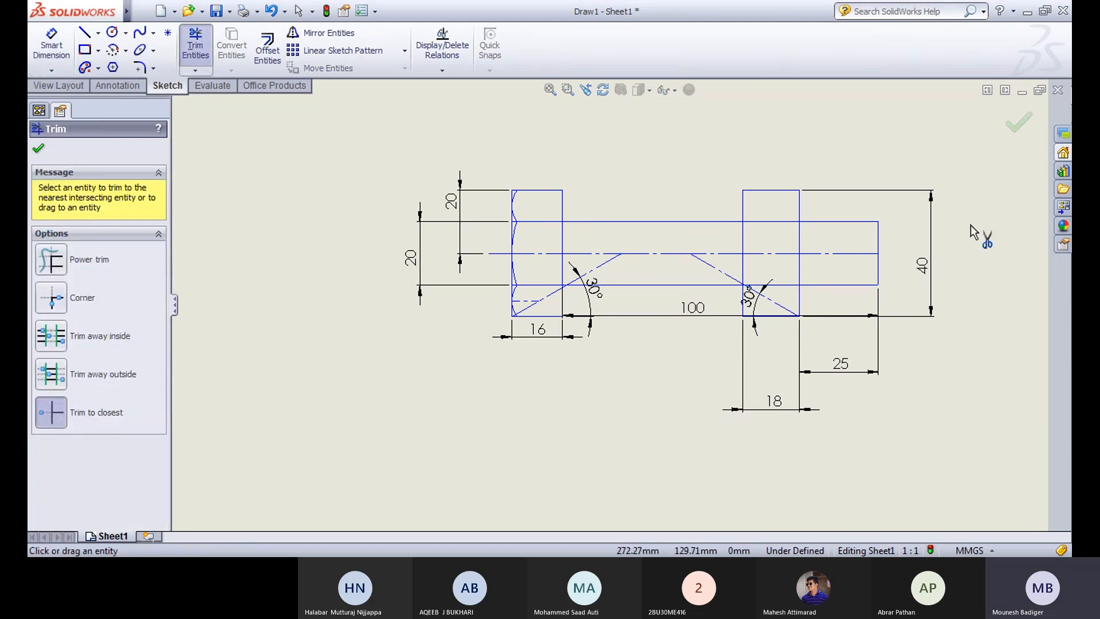
click(195, 44)
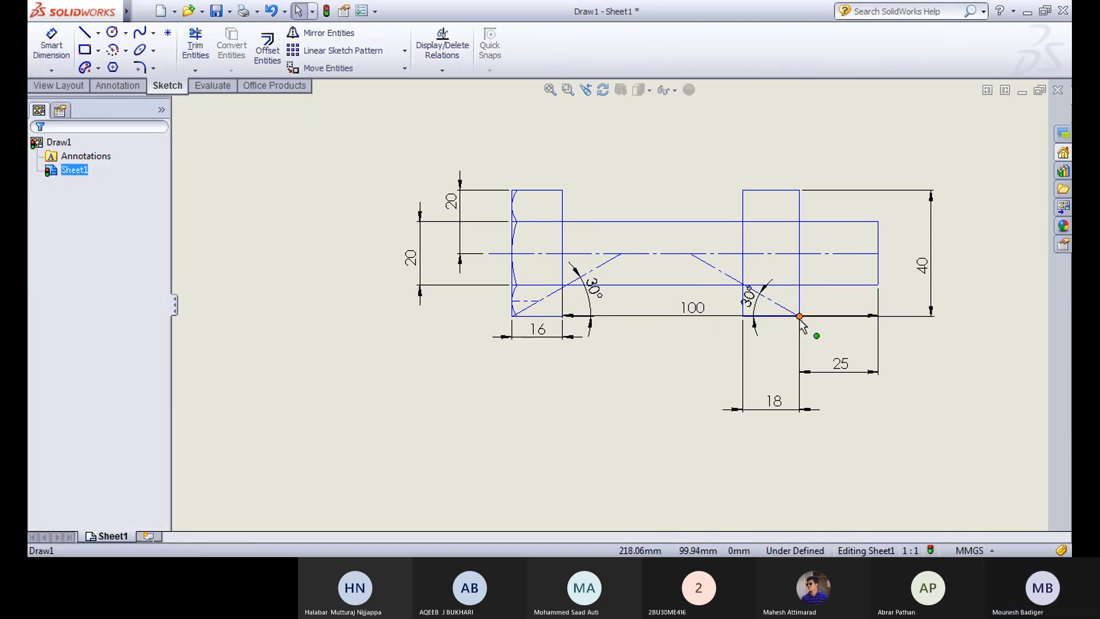
Step: Draw a centerpoint arc of about 34.6 mm radius, centred where the nut's slanted centerline meets the axis, from the nut's outer face to the shank's upper edge
scroll(798, 312, down, 2)
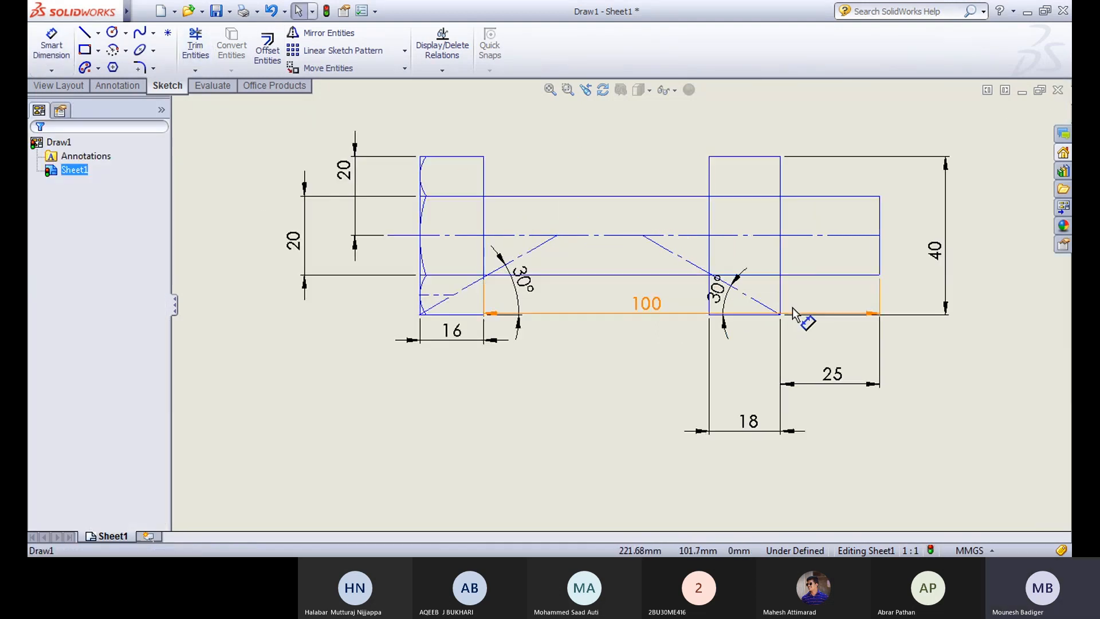
click(113, 51)
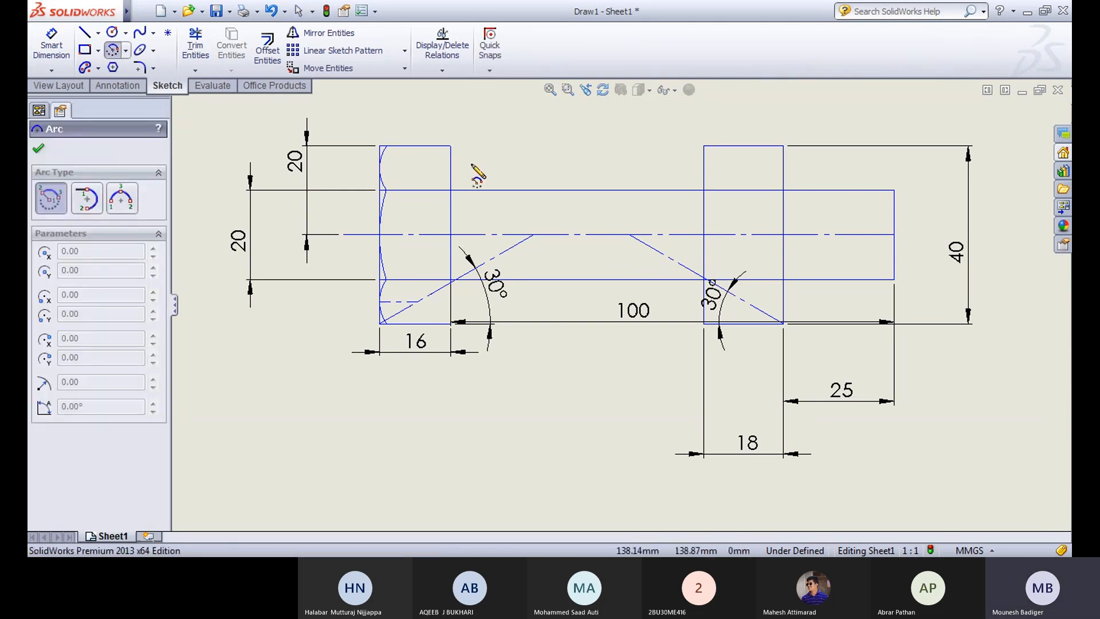
click(629, 234)
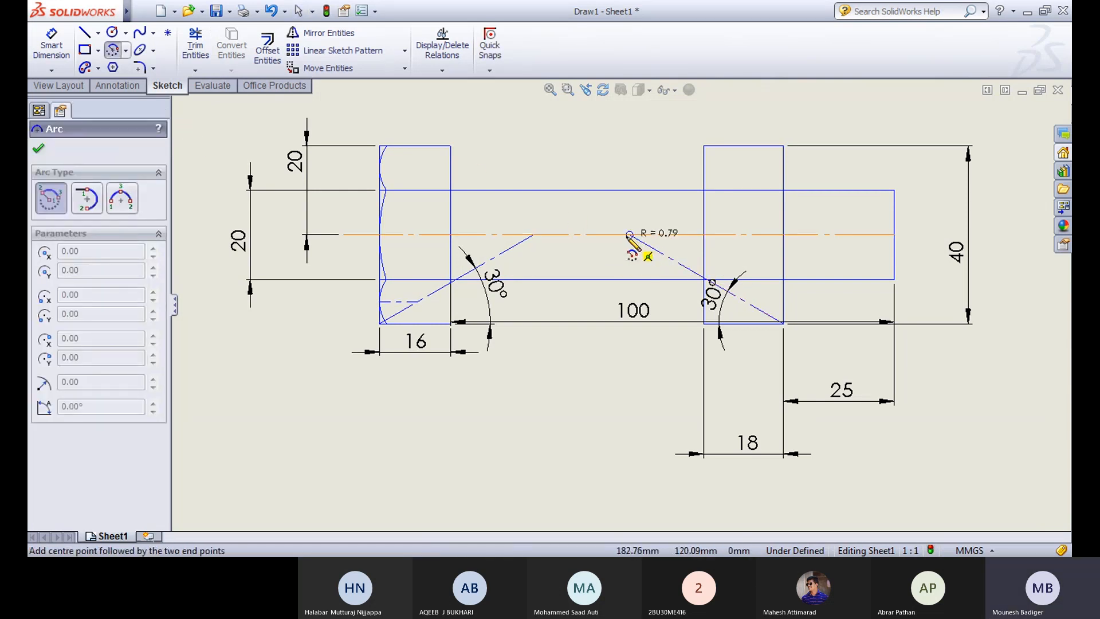
click(782, 233)
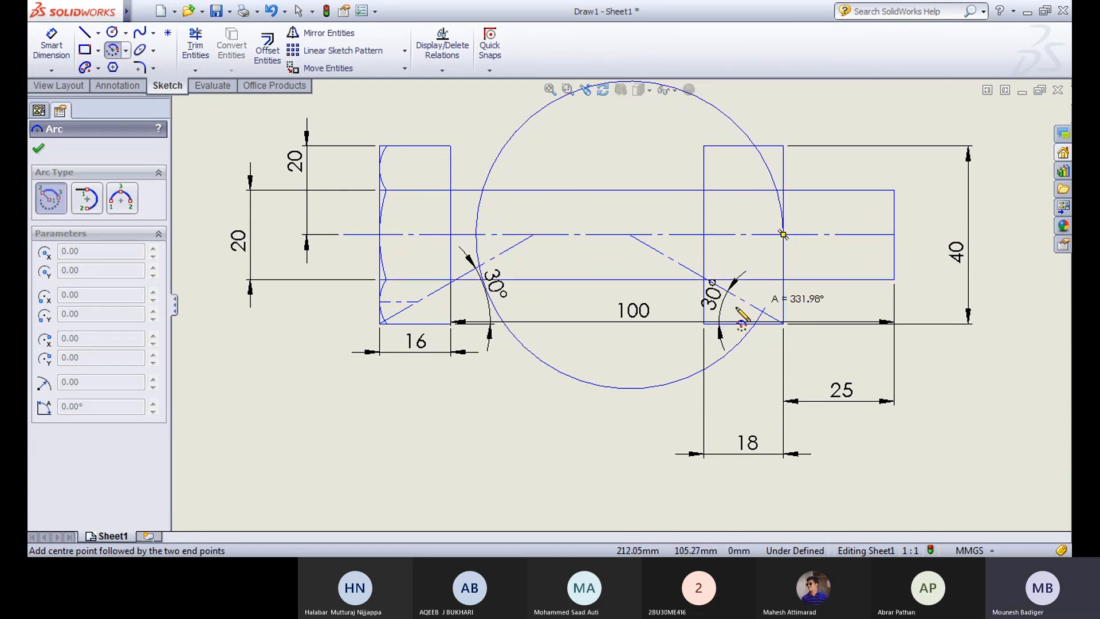
click(776, 190)
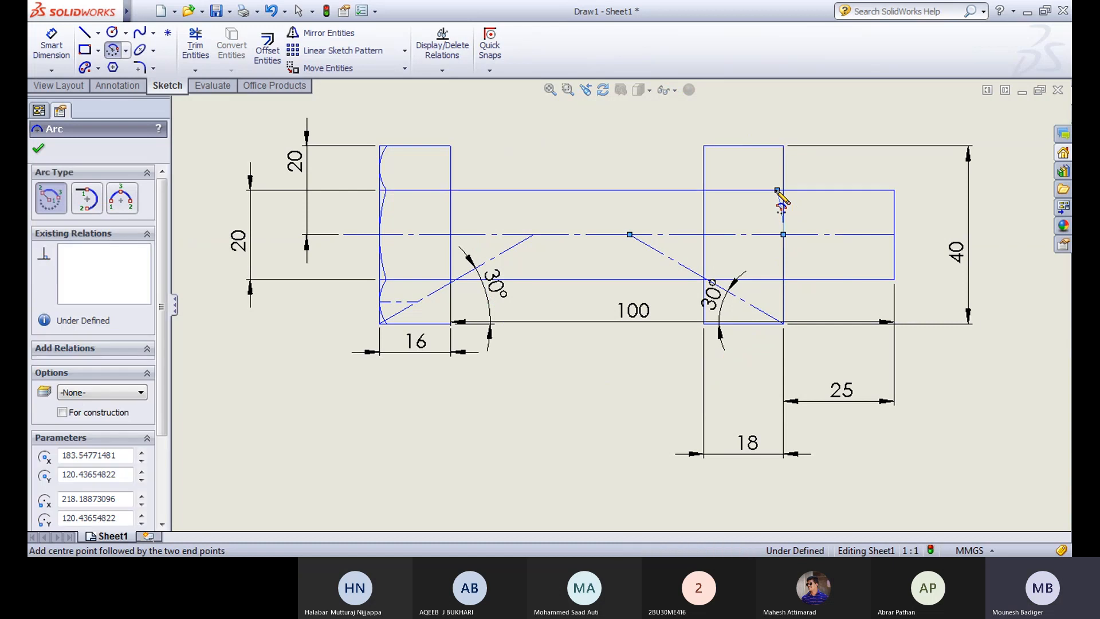
click(114, 50)
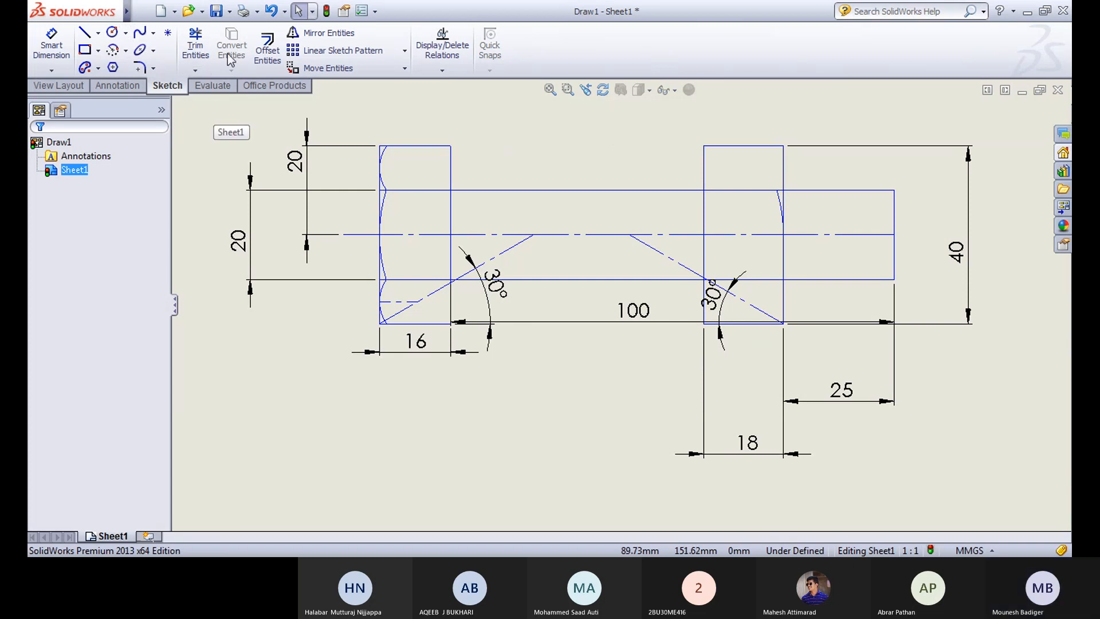
Step: Mirror the nut's large chamfer arc about the bolt's horizontal axis, keeping the original
click(322, 33)
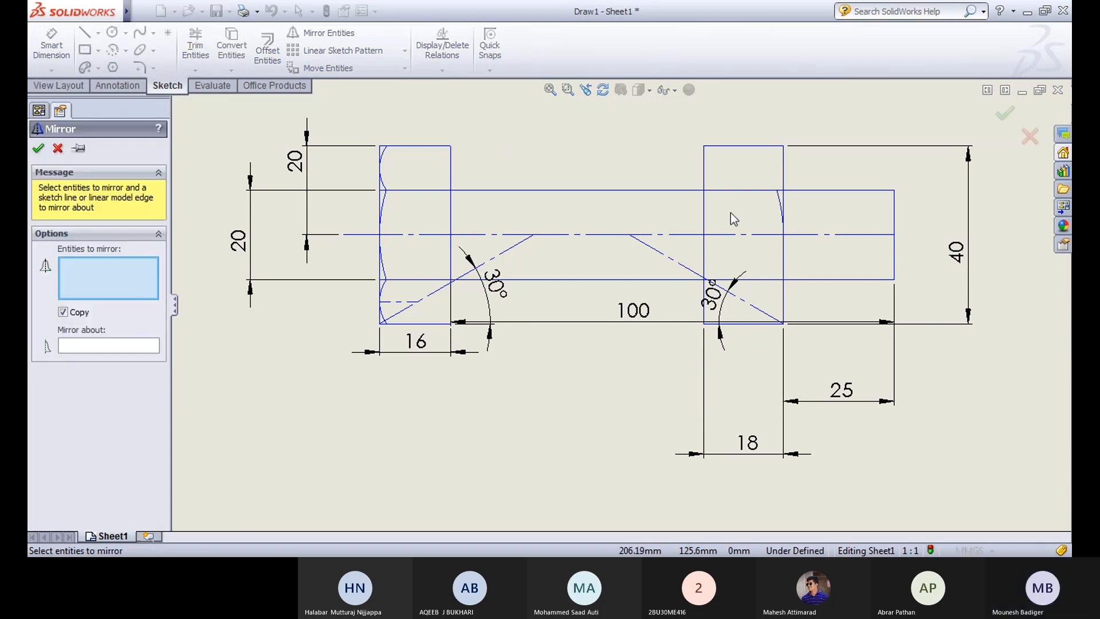
click(777, 201)
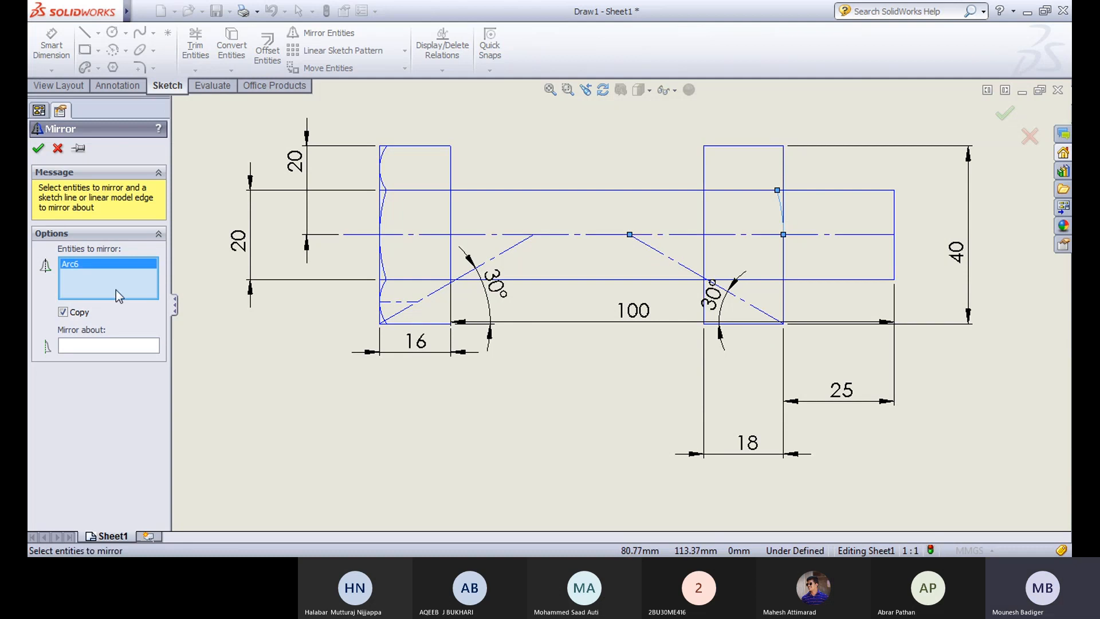
click(102, 346)
click(742, 234)
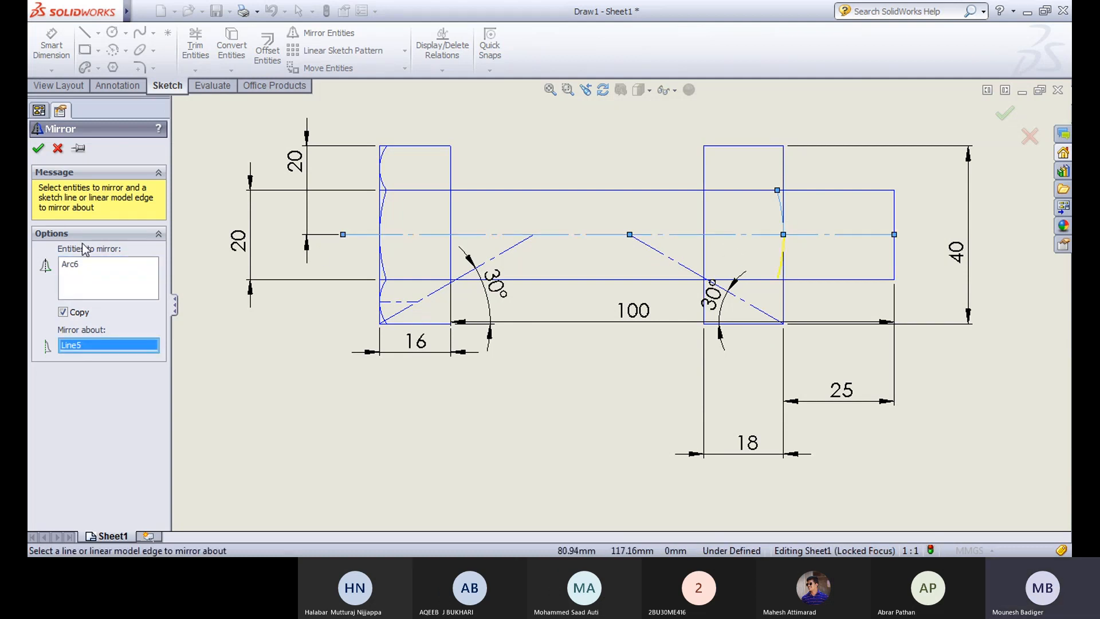
click(38, 149)
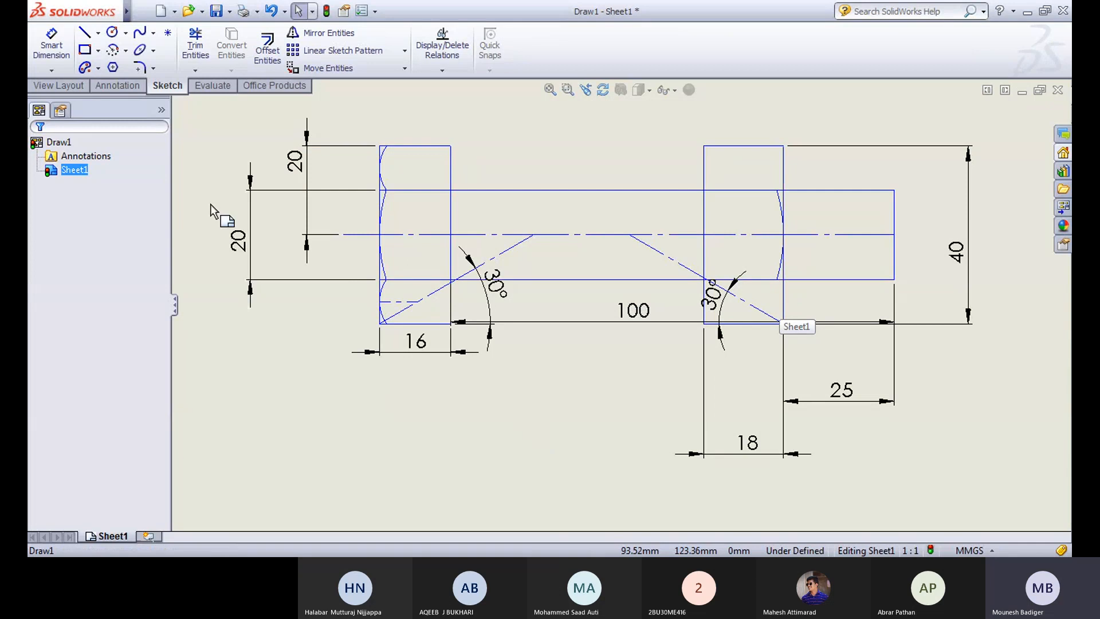
Step: Draw a horizontal centerline from the nut's outer face, level with the head's short centerline, to just past the nut's inner face
click(98, 32)
click(112, 64)
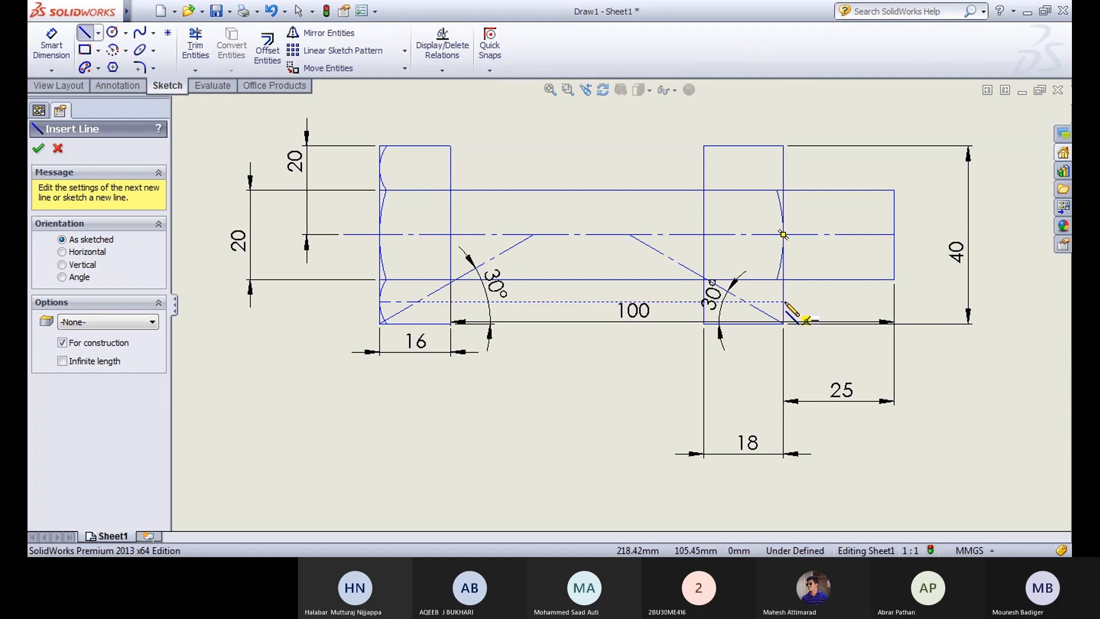
click(783, 302)
click(694, 301)
key(Escape)
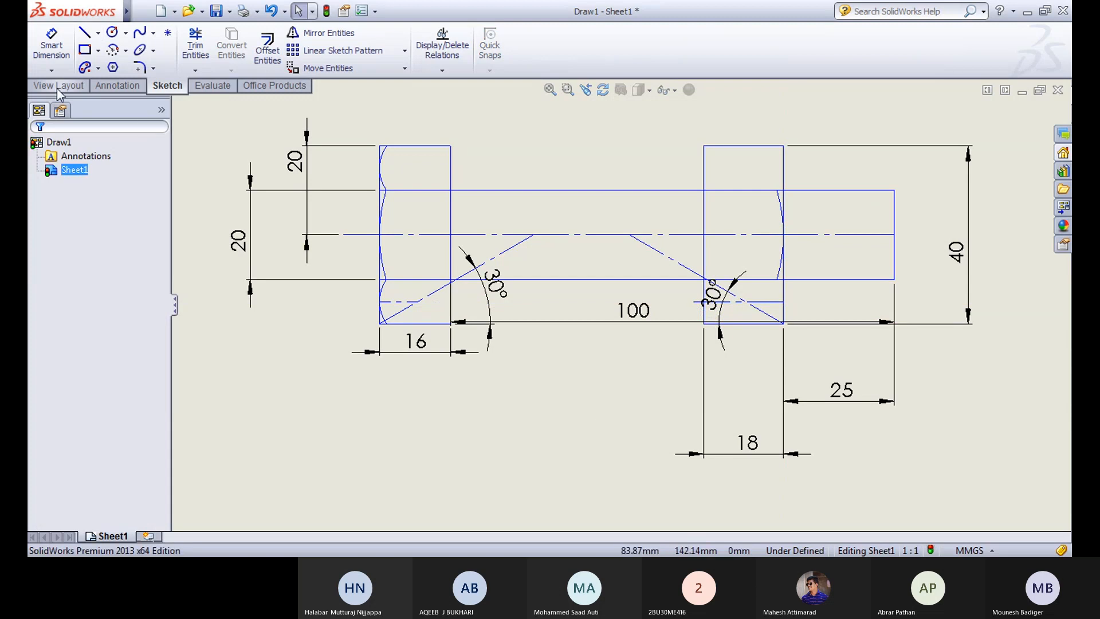
Step: Trim the nut's short horizontal centerline back to the slanted centerline
click(195, 46)
scroll(762, 324, down, 5)
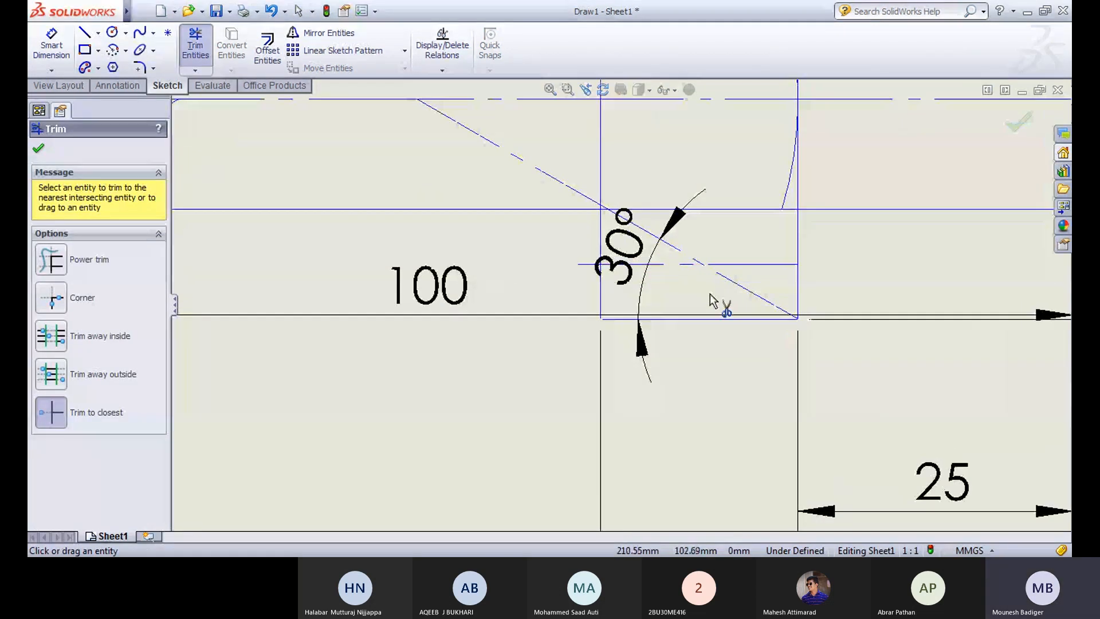
click(649, 282)
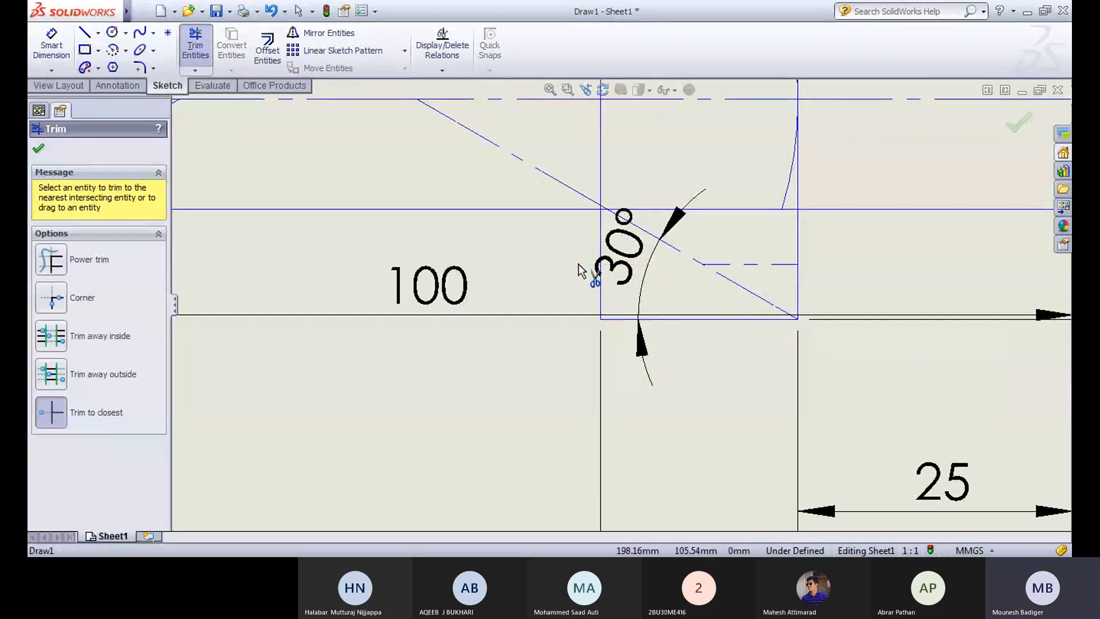
key(f)
key(Escape)
Step: Draw a centerpoint arc of about 8.66 mm radius, centred where the nut's short centerline meets the slanted one, from the outer face to the shank's lower edge
click(118, 50)
click(660, 285)
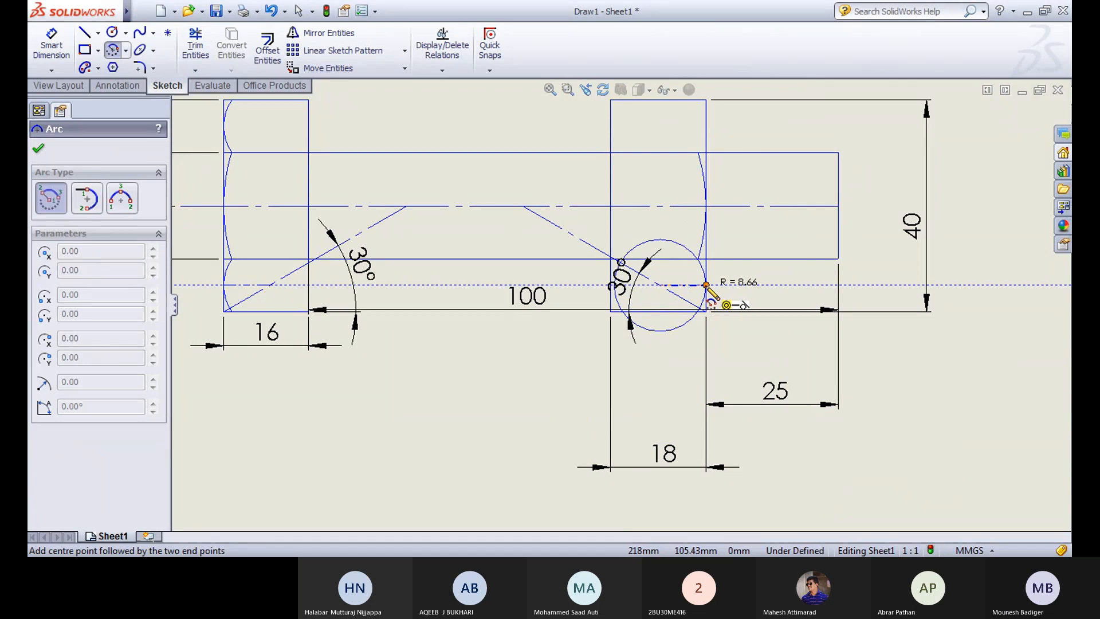
click(705, 285)
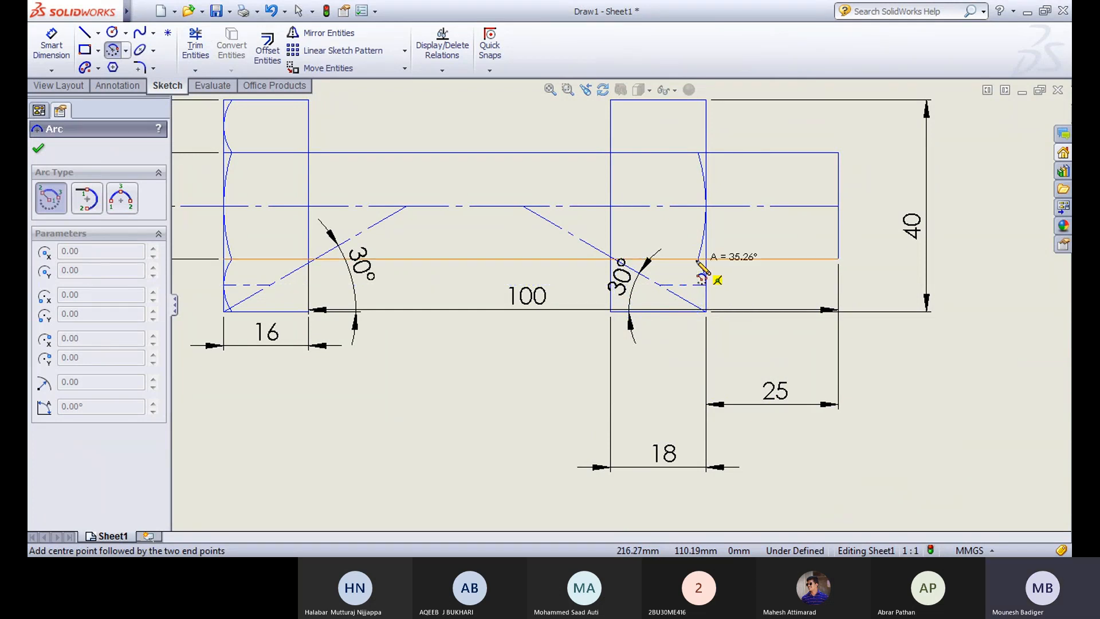
click(697, 259)
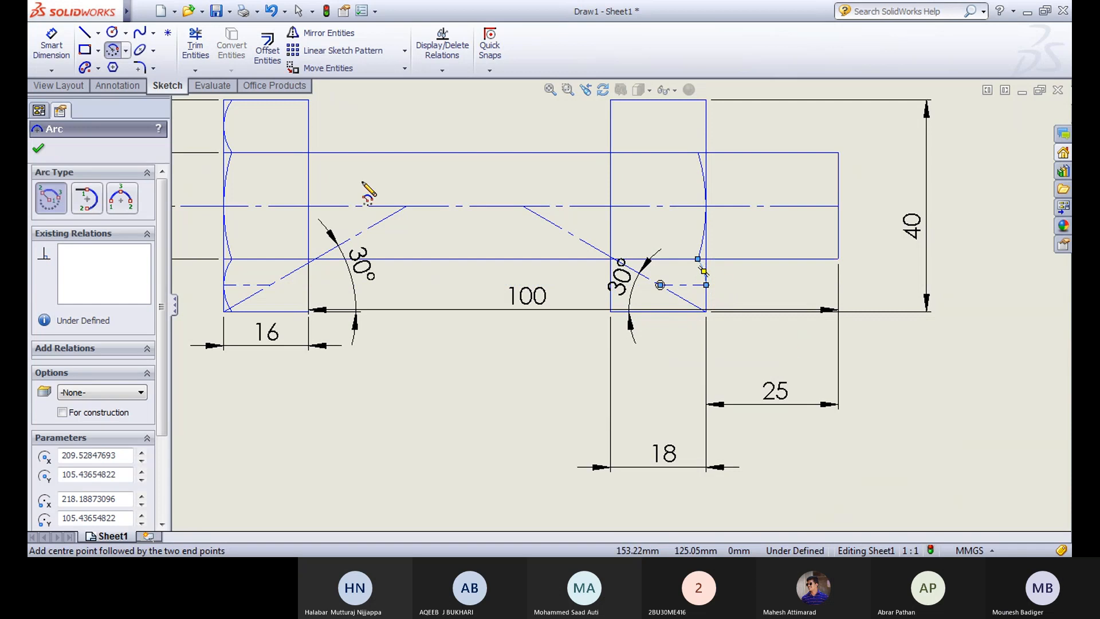
click(122, 49)
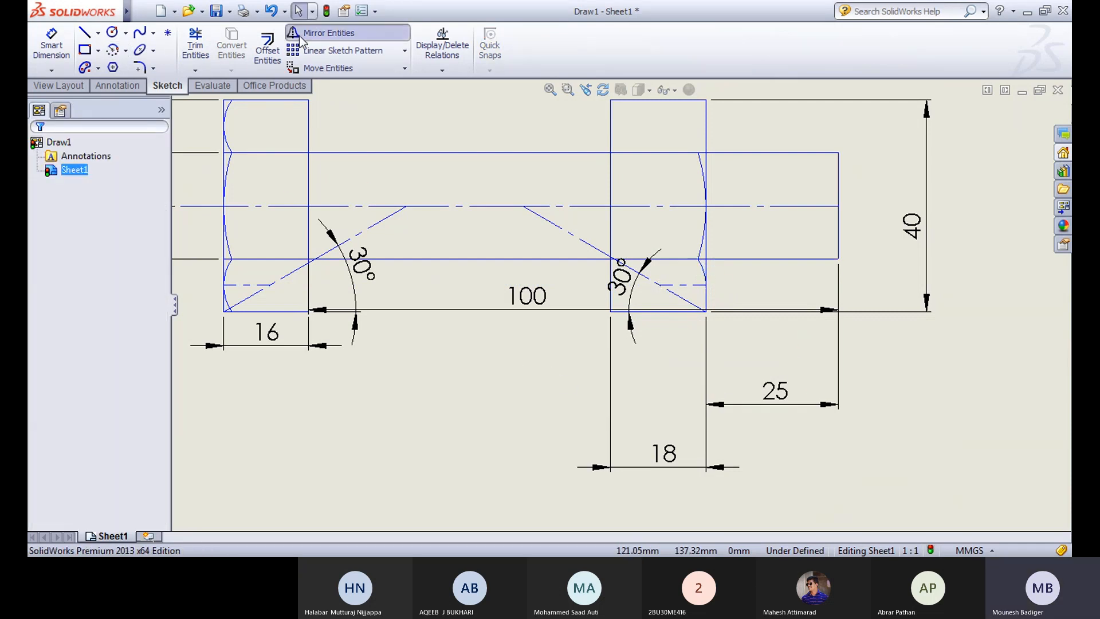
Step: Mirror the nut's small chamfer arc about the nut's short horizontal centerline
click(321, 33)
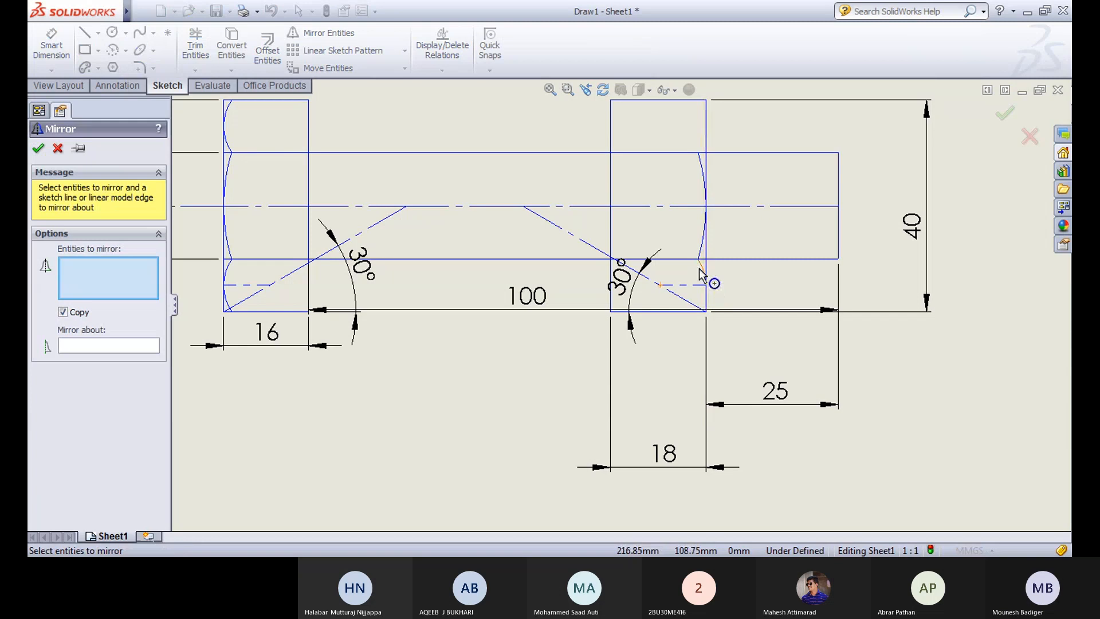
click(700, 274)
click(687, 286)
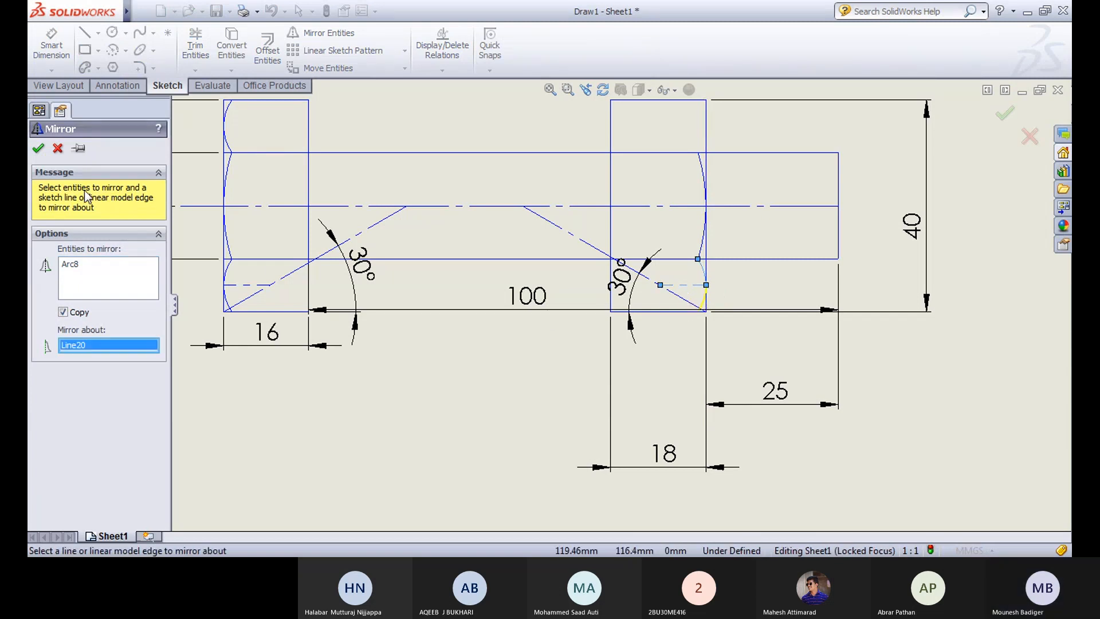
scroll(723, 331, down, 5)
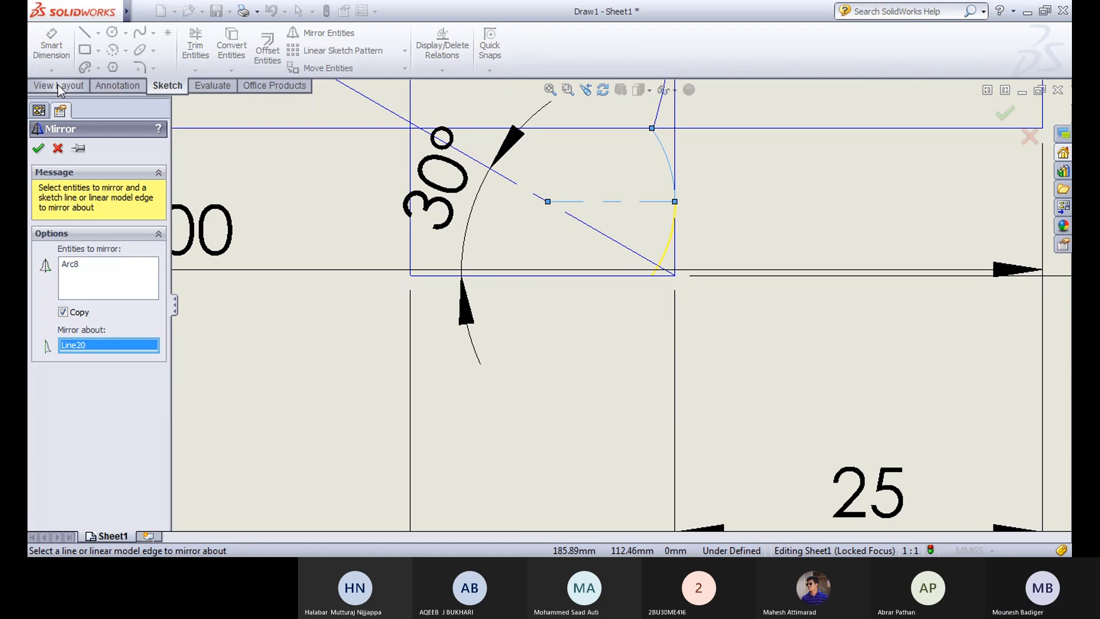
click(38, 150)
scroll(607, 384, up, 5)
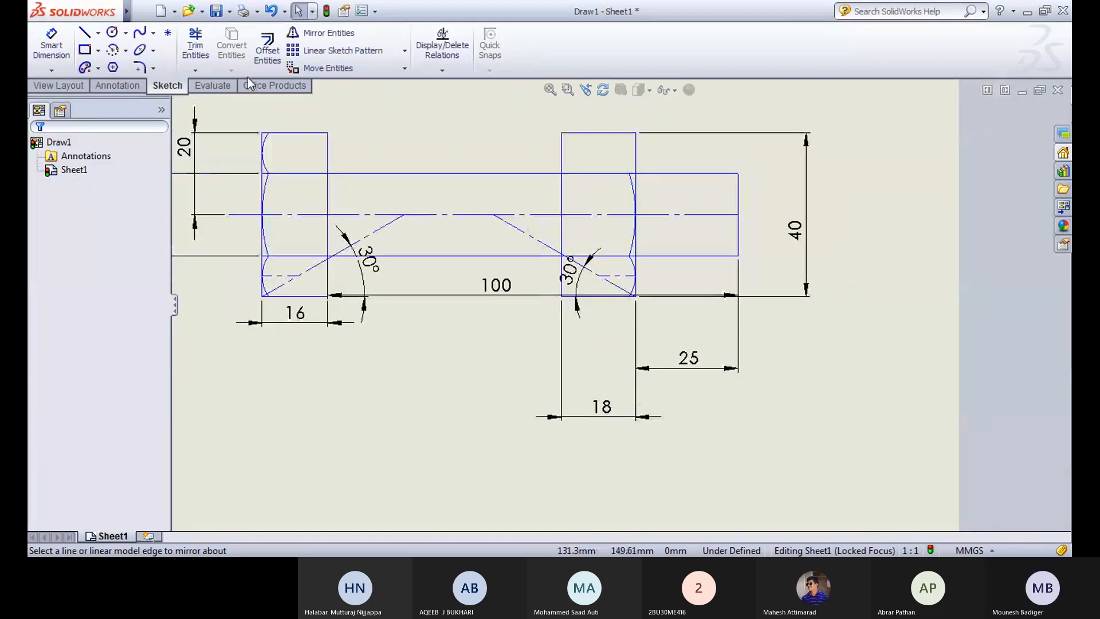
Step: Mirror the nut's lower small chamfer arc about the bolt axis to the nut's upper part
click(327, 36)
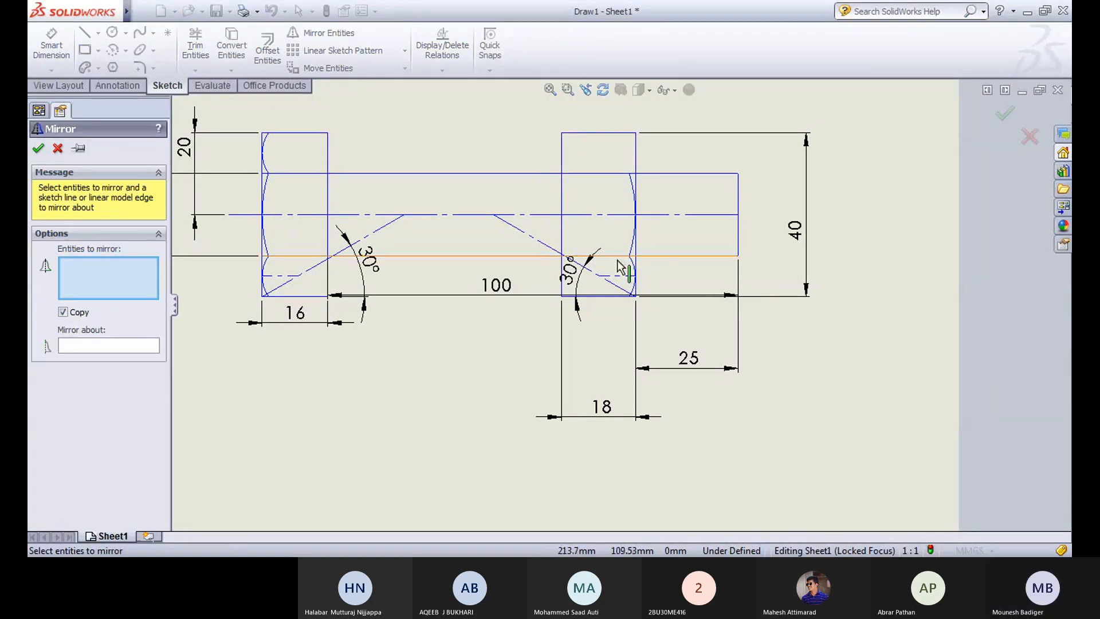
click(634, 275)
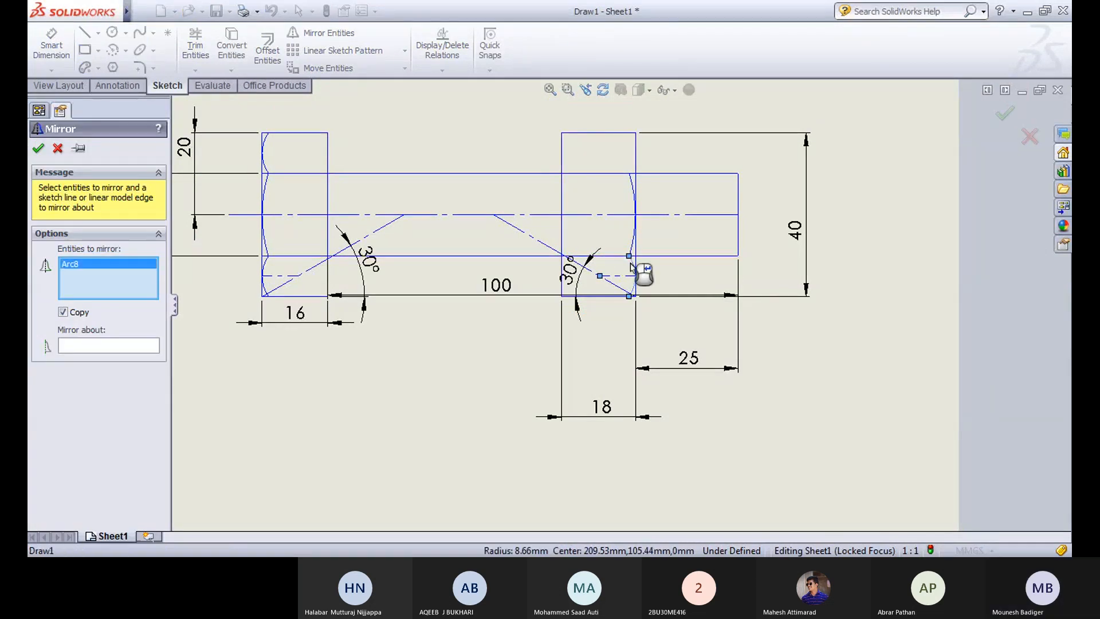
click(95, 347)
click(586, 215)
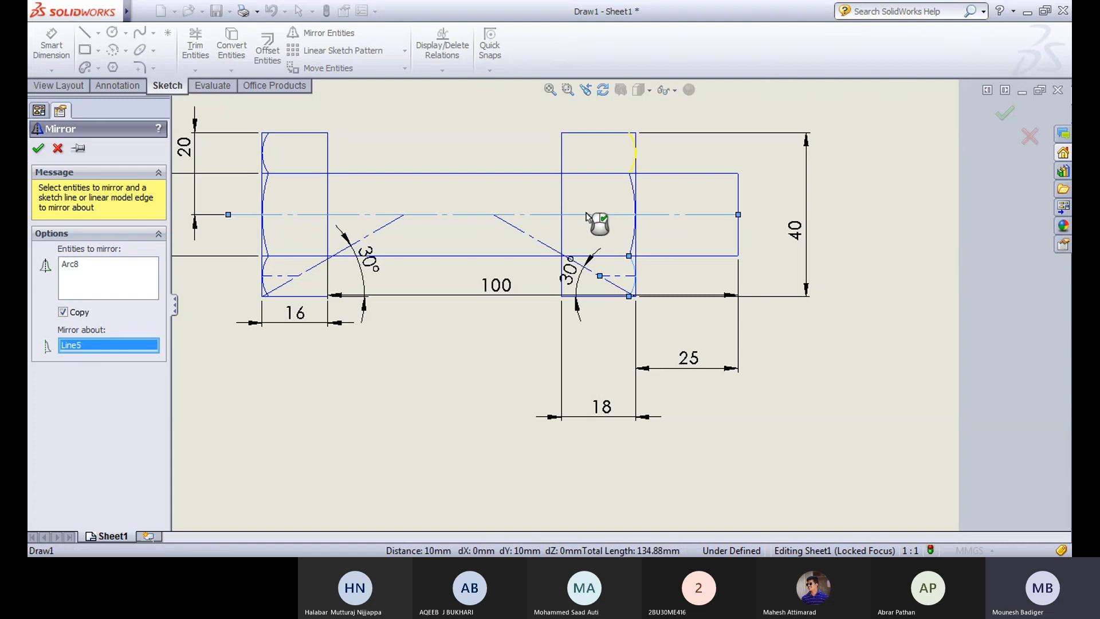
click(38, 148)
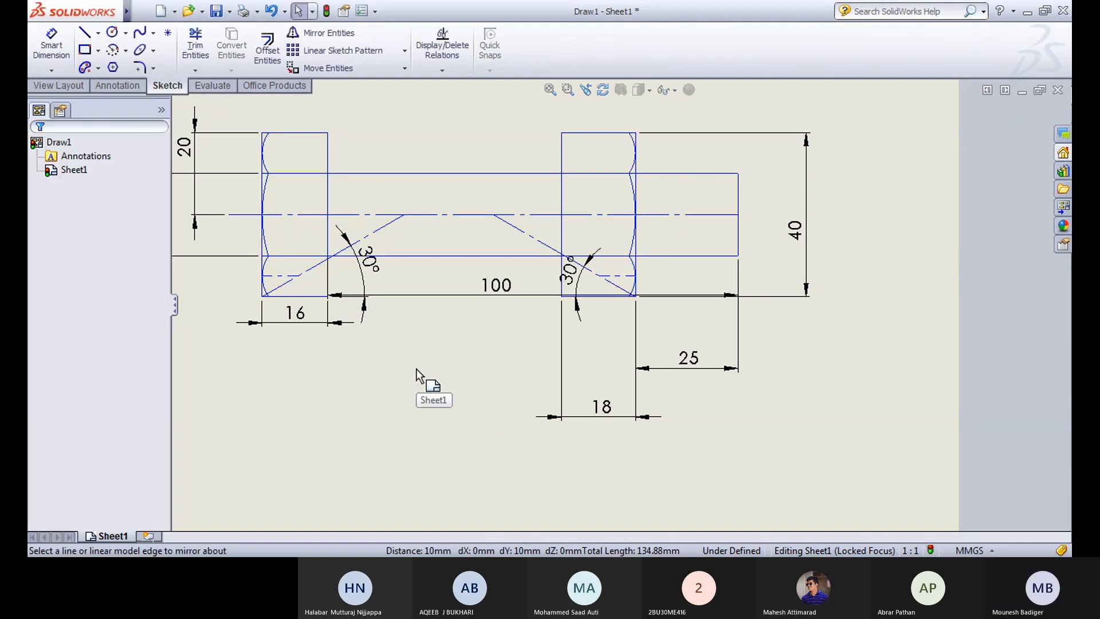
Step: Add a note reading "Bolt" just above the bolt head
scroll(416, 369, up, 2)
middle_drag(416, 368, 565, 374)
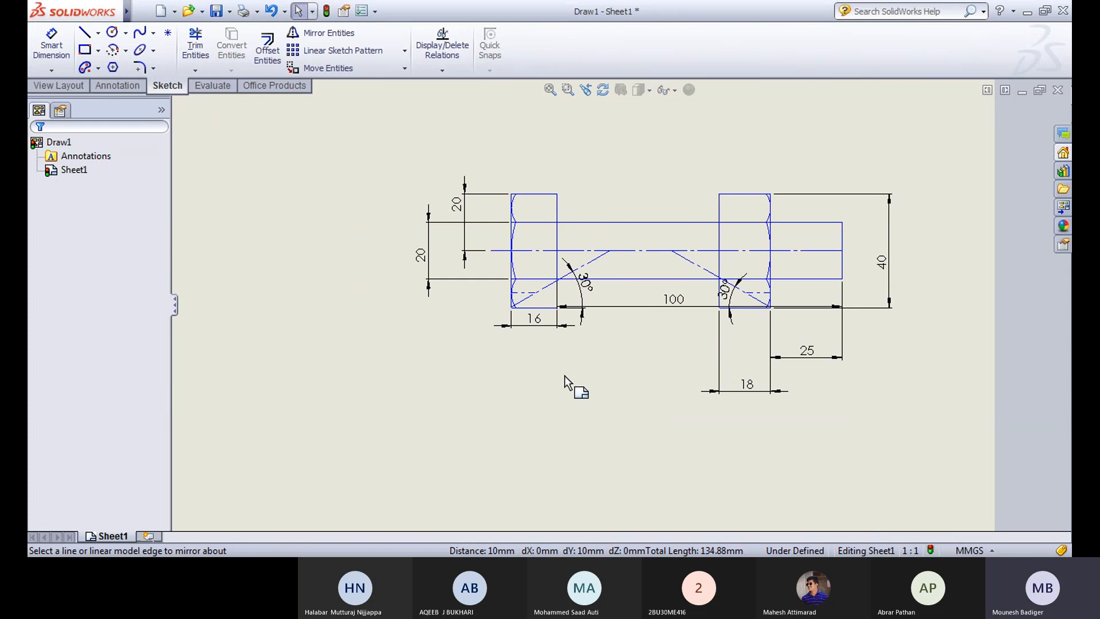
click(116, 91)
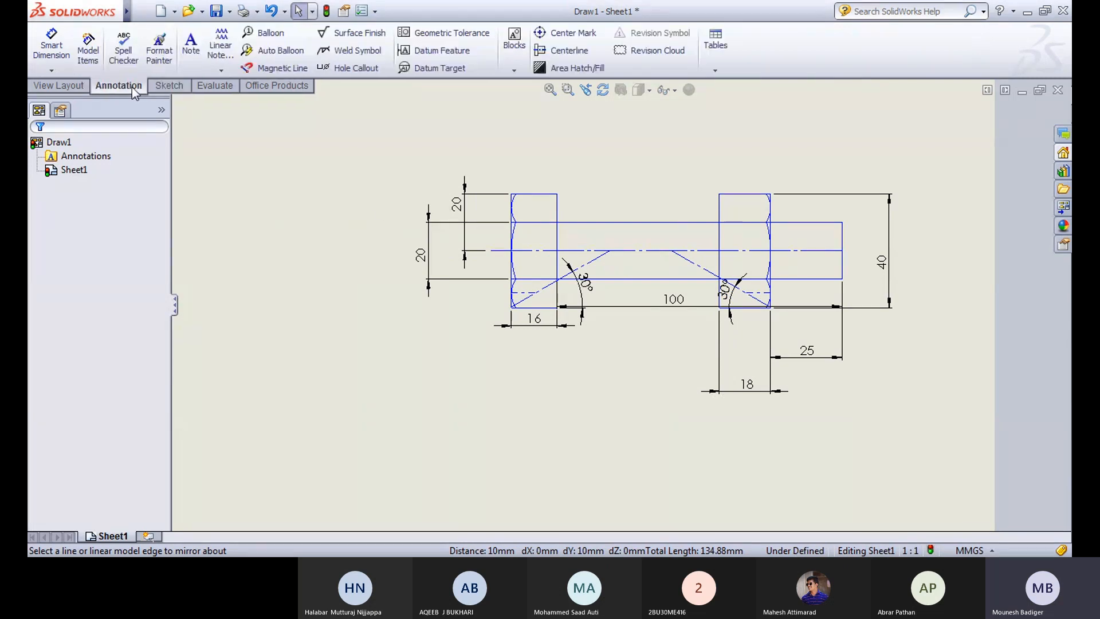
click(191, 44)
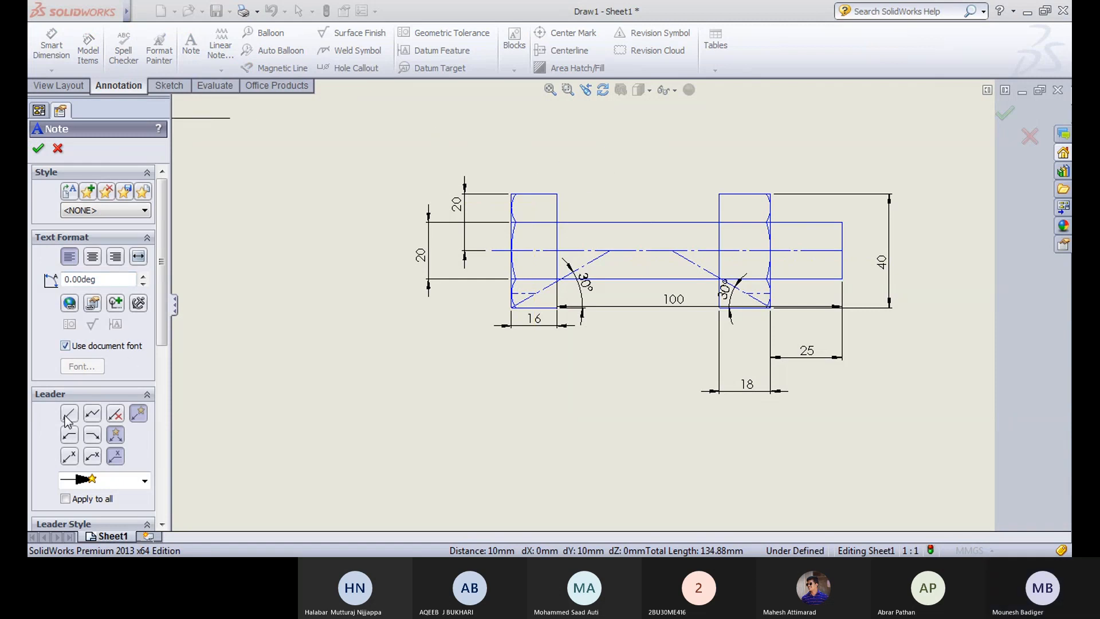
click(70, 437)
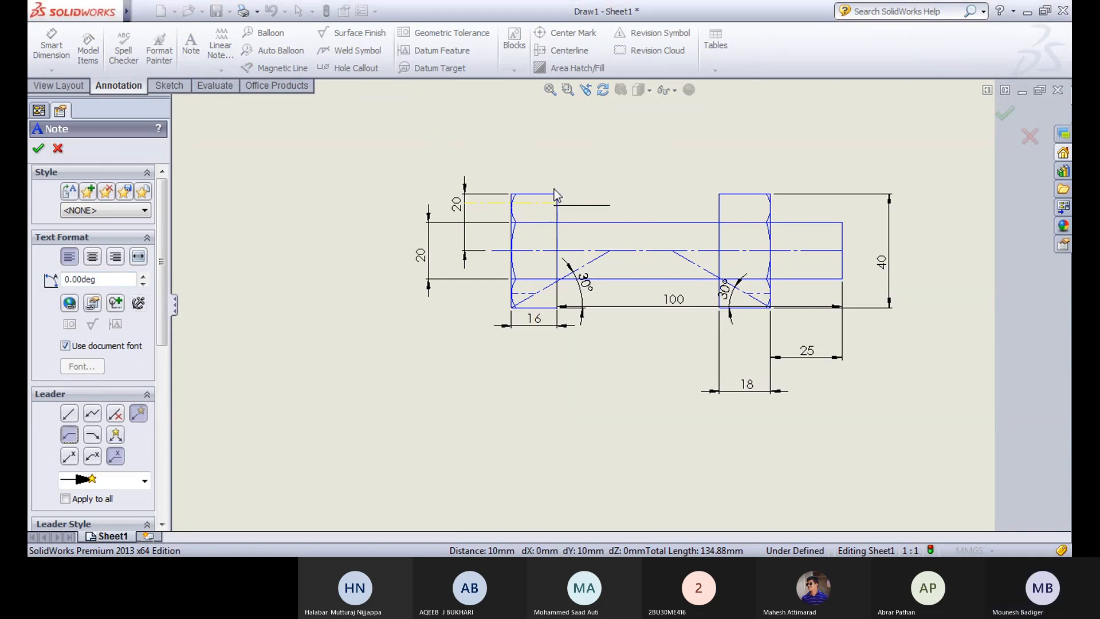
click(535, 158)
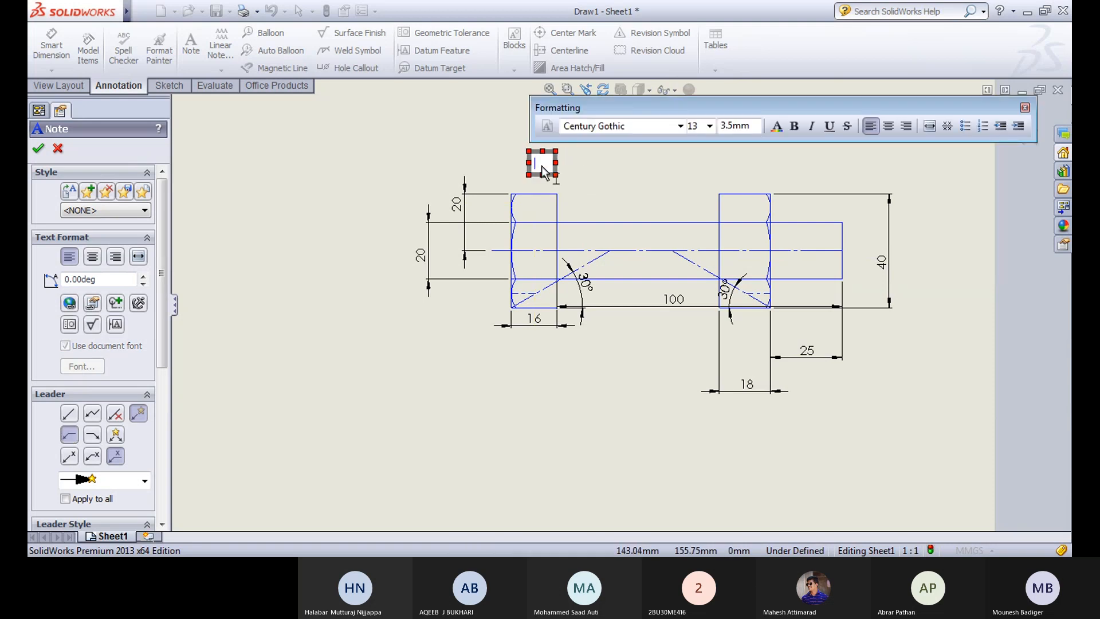
text(B)
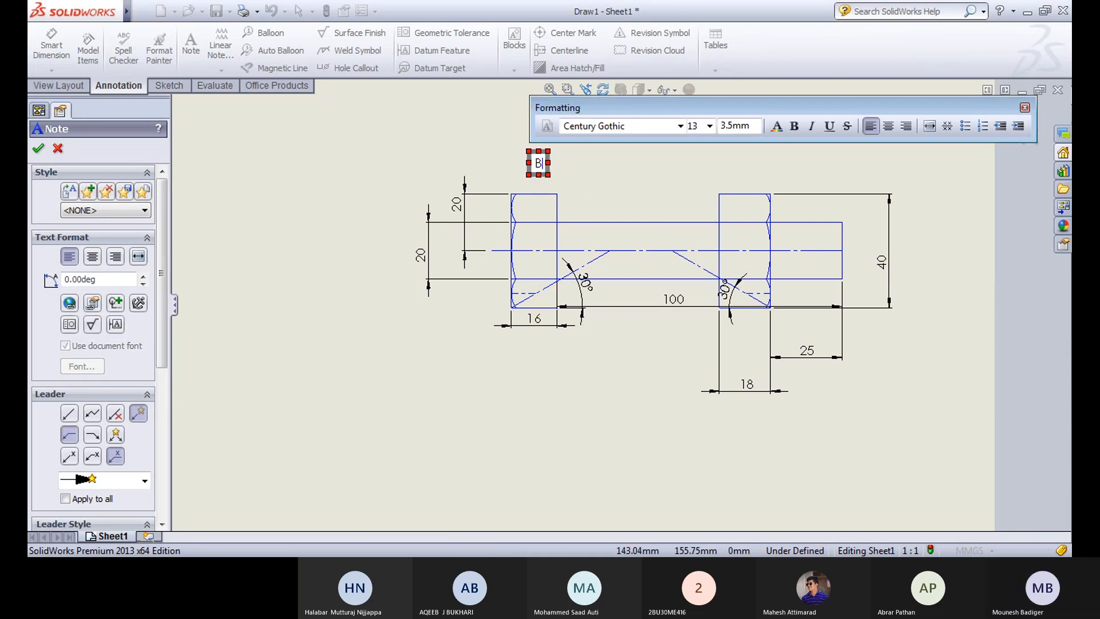
text(oltr)
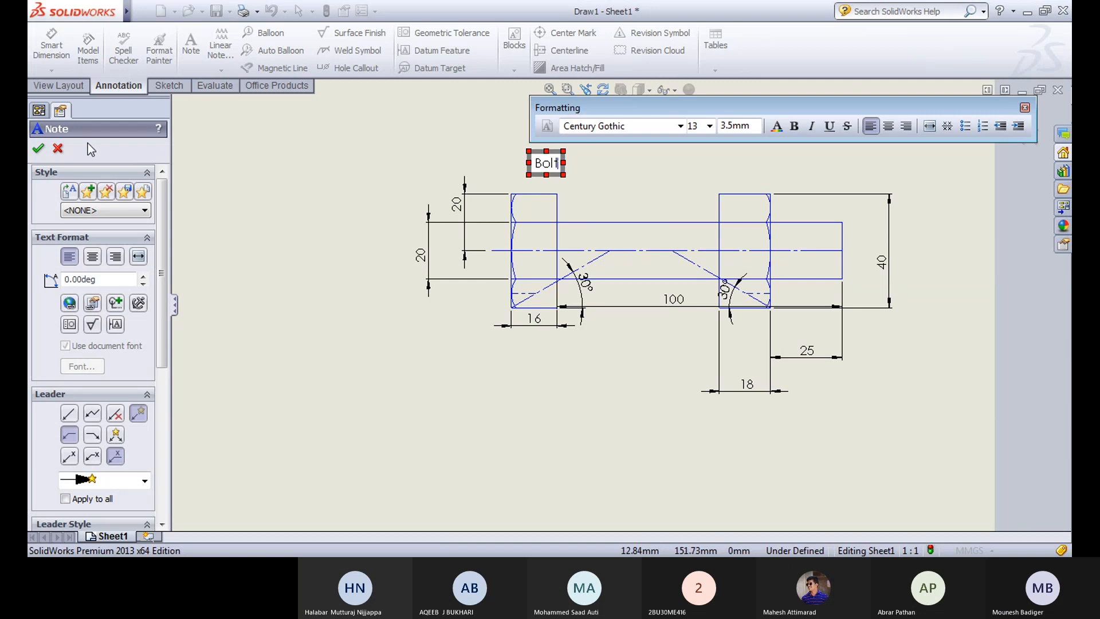
click(41, 149)
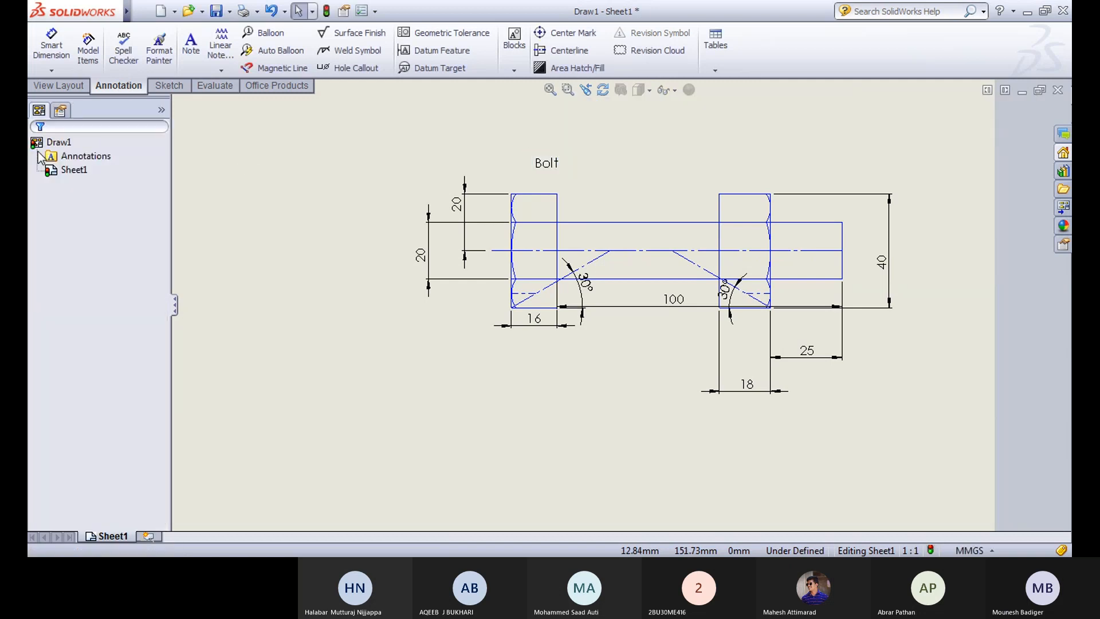
Step: Give the "Bolt" note a multi-jog leader and attach its arrow to the upper edge of the bolt head
double_click(547, 165)
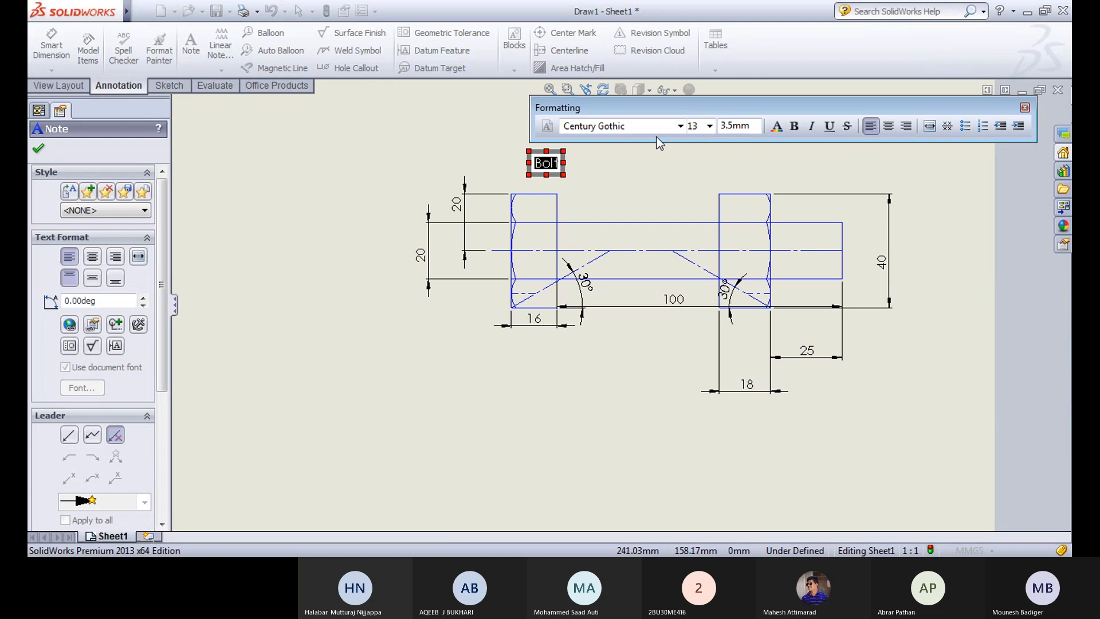
click(86, 436)
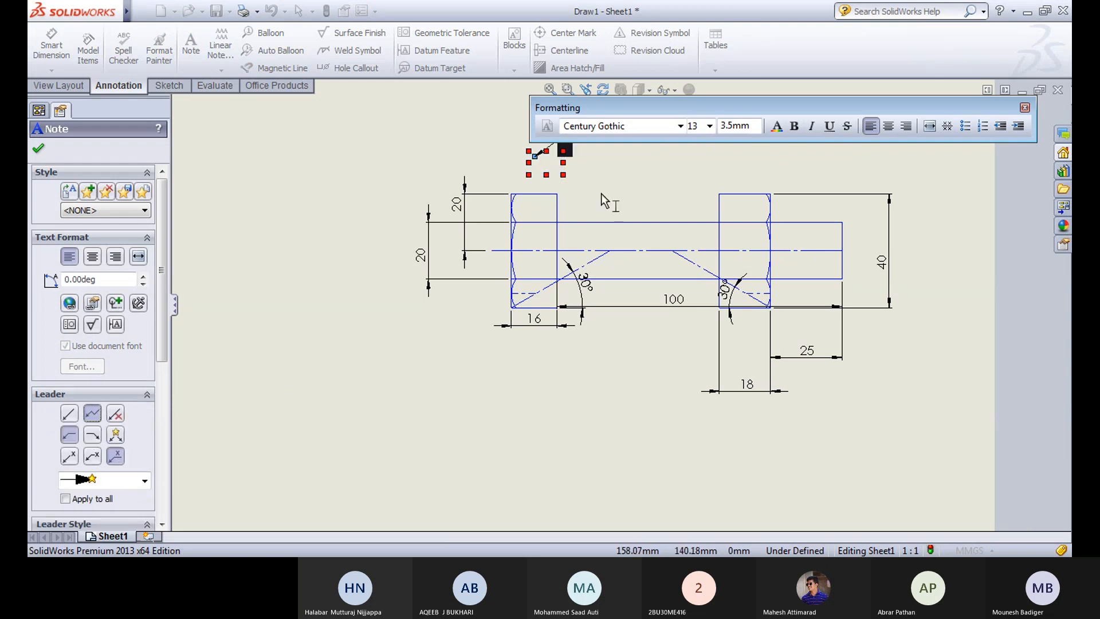
click(1025, 108)
key(Escape)
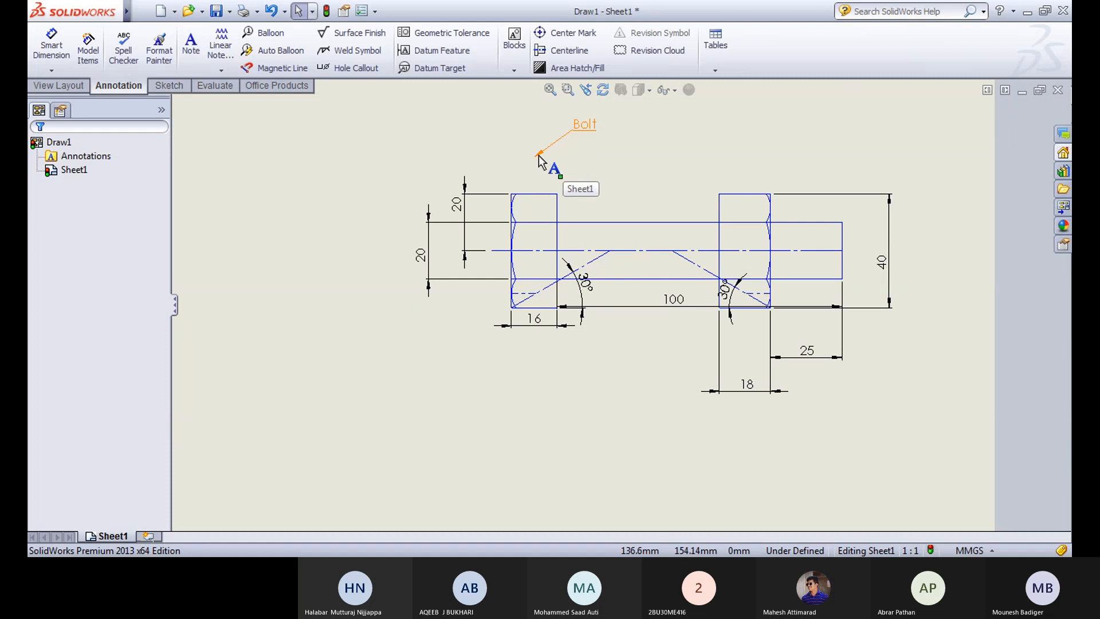
drag(535, 154, 535, 194)
click(649, 124)
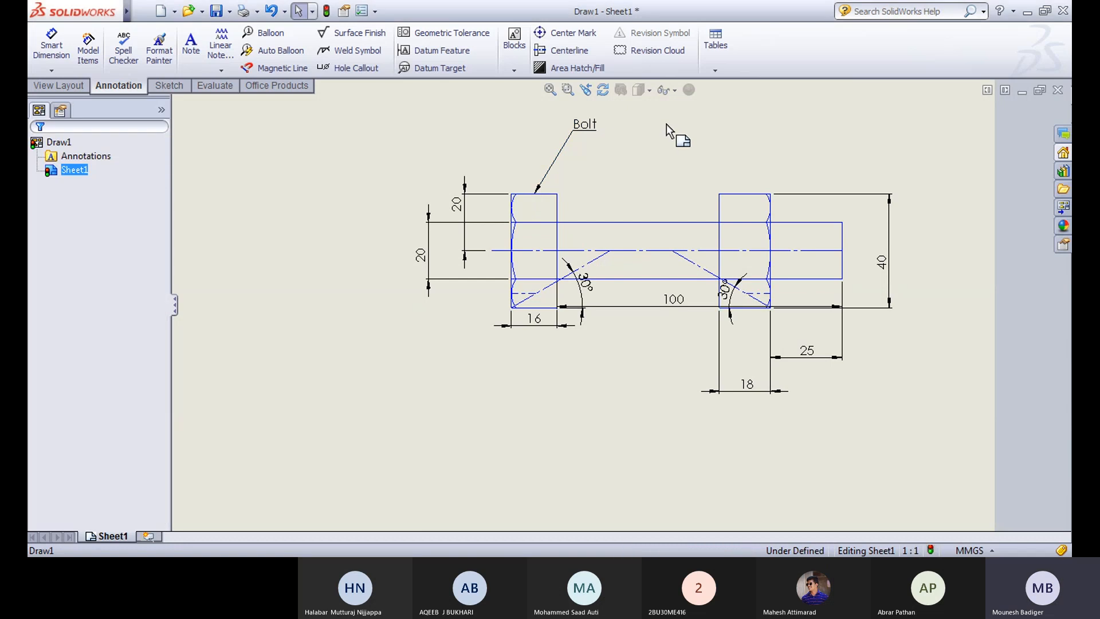
Step: Add a note reading "Nut" just above the nut
click(191, 45)
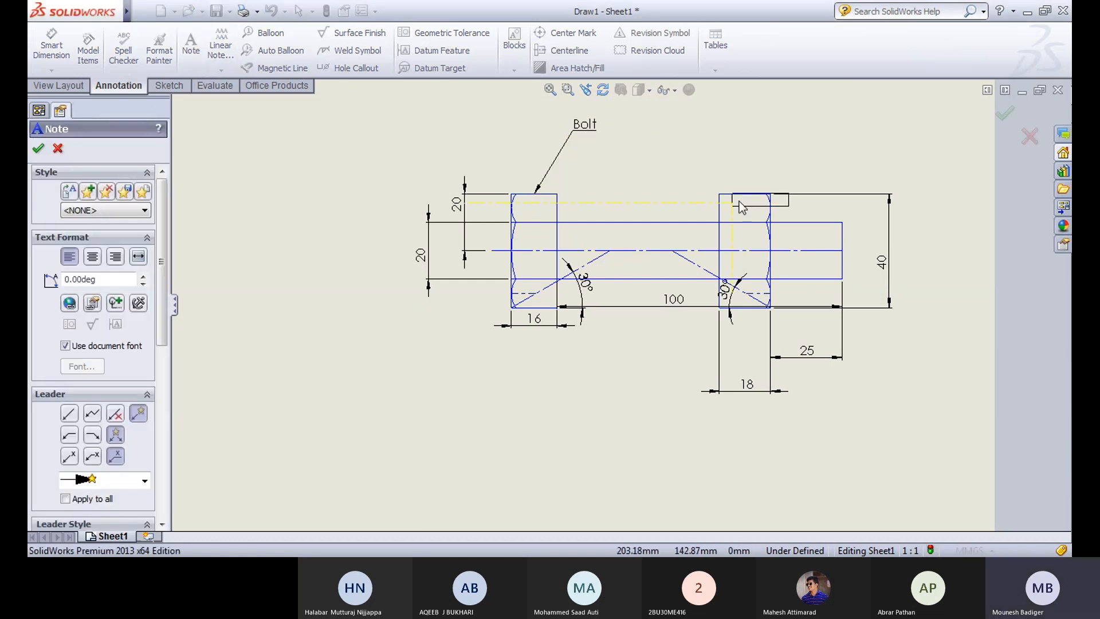
click(754, 158)
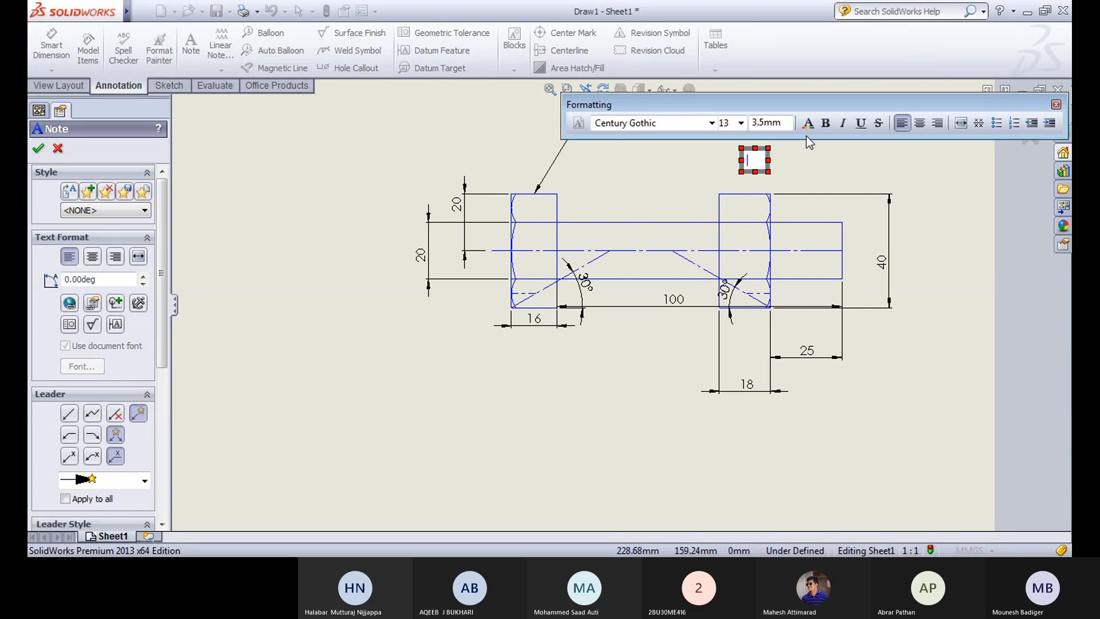
text(No)
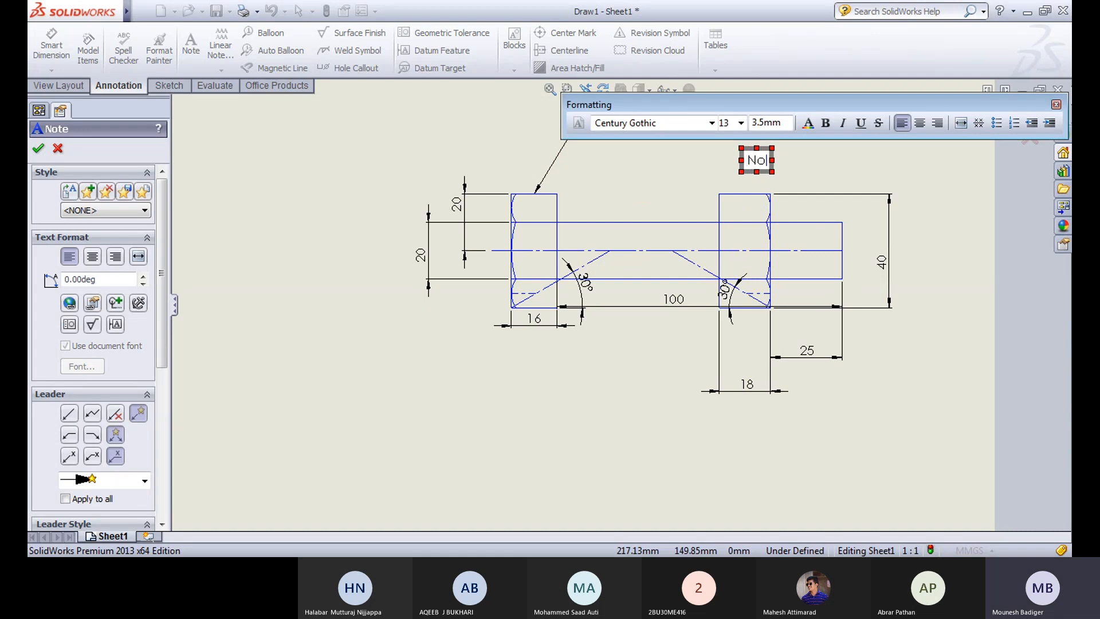
key(BackSpace)
text(ut)
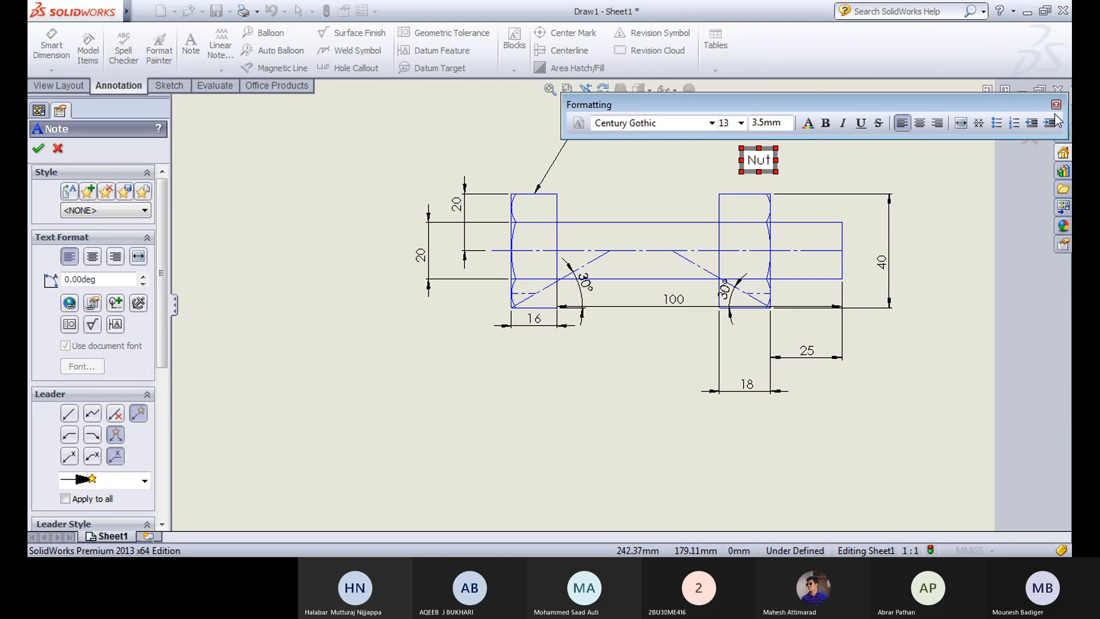
click(93, 414)
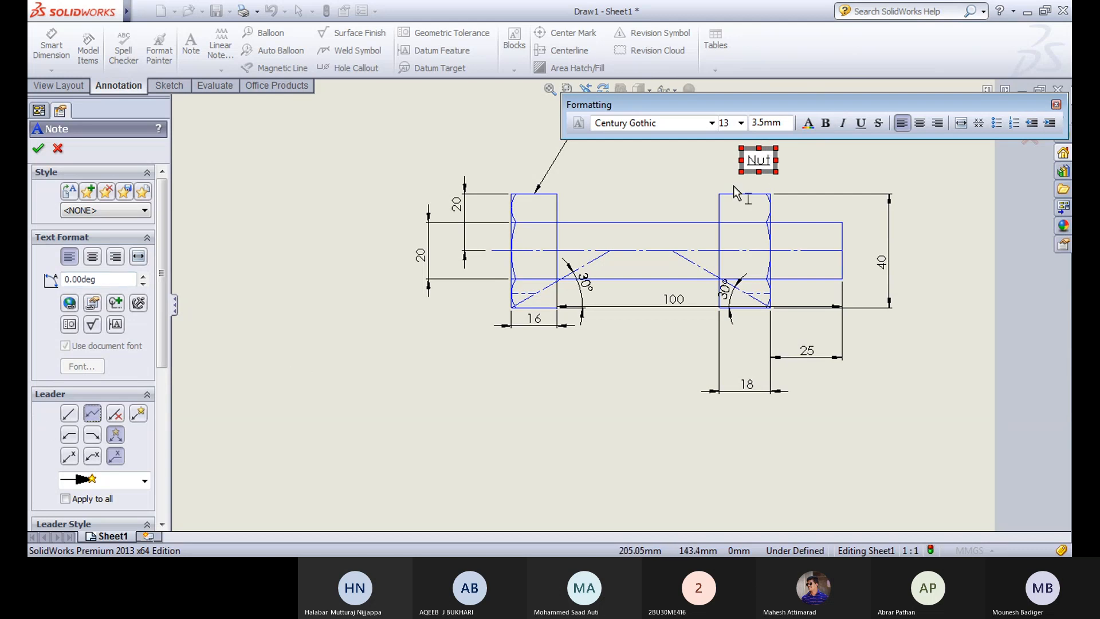
click(1056, 105)
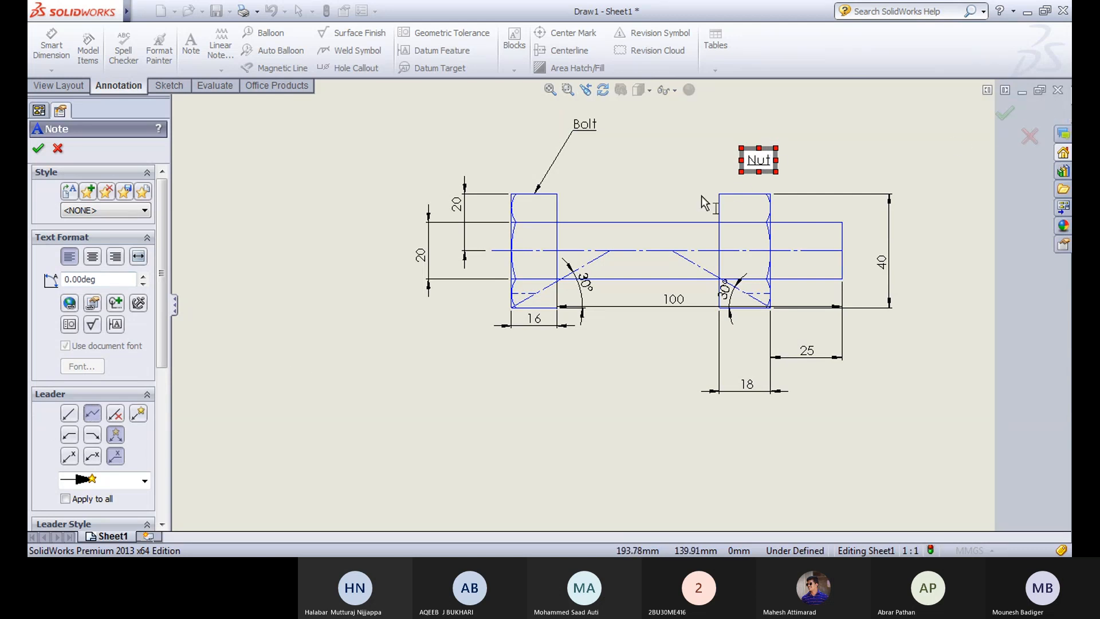
click(755, 166)
click(738, 191)
key(Escape)
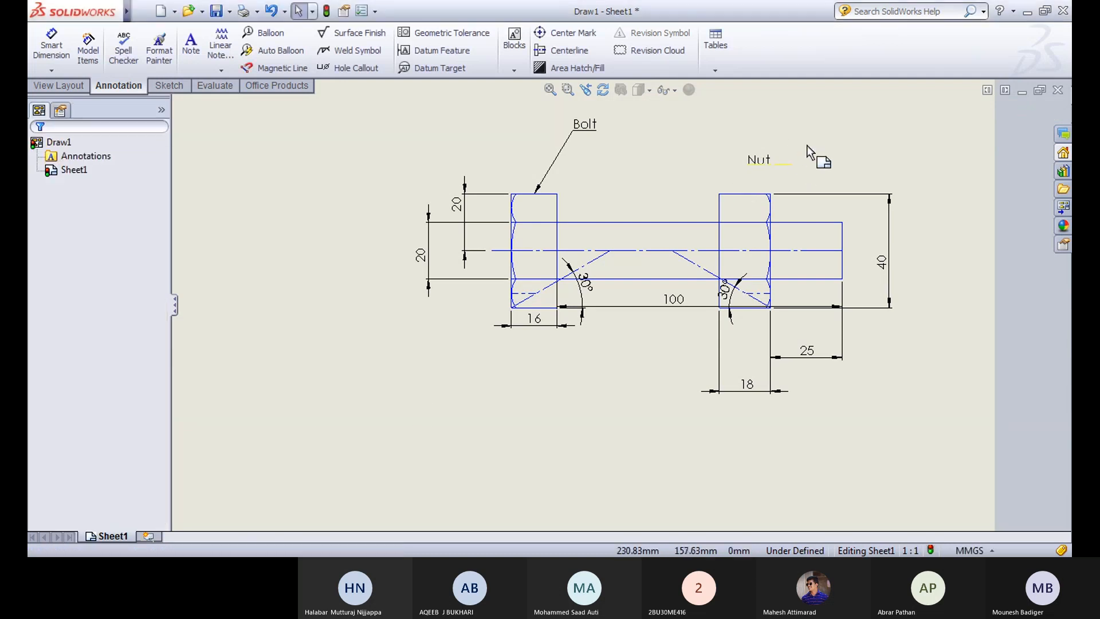
Step: Give the "Nut" note a multi-jog leader and attach its arrow to the nut's upper edge
double_click(761, 160)
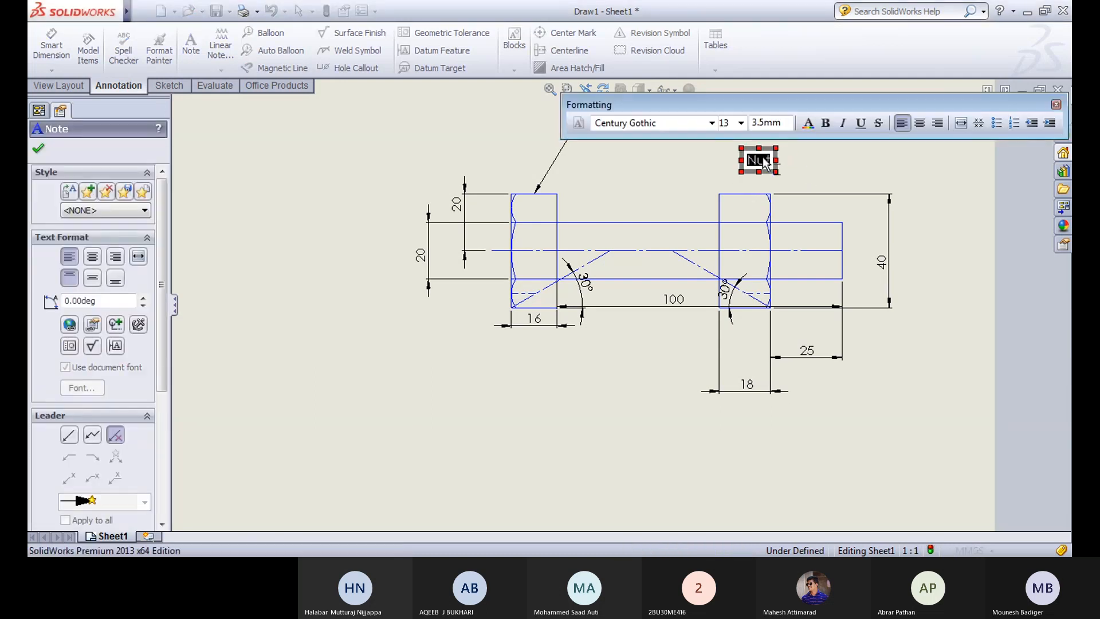
click(91, 436)
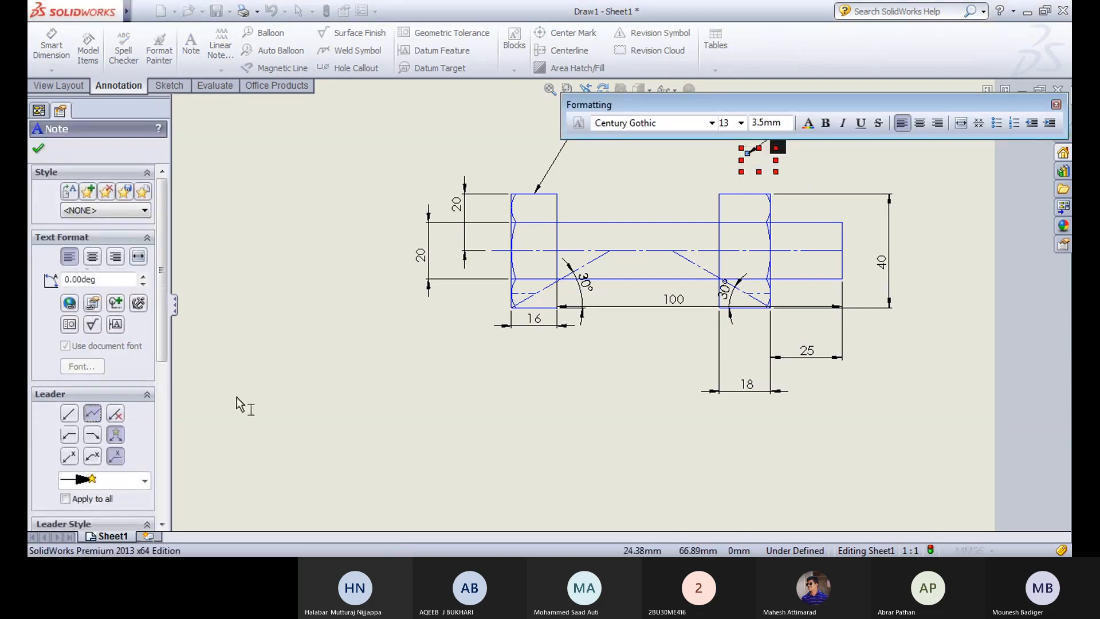
click(1056, 105)
click(1027, 125)
click(750, 152)
drag(750, 155, 745, 195)
click(865, 139)
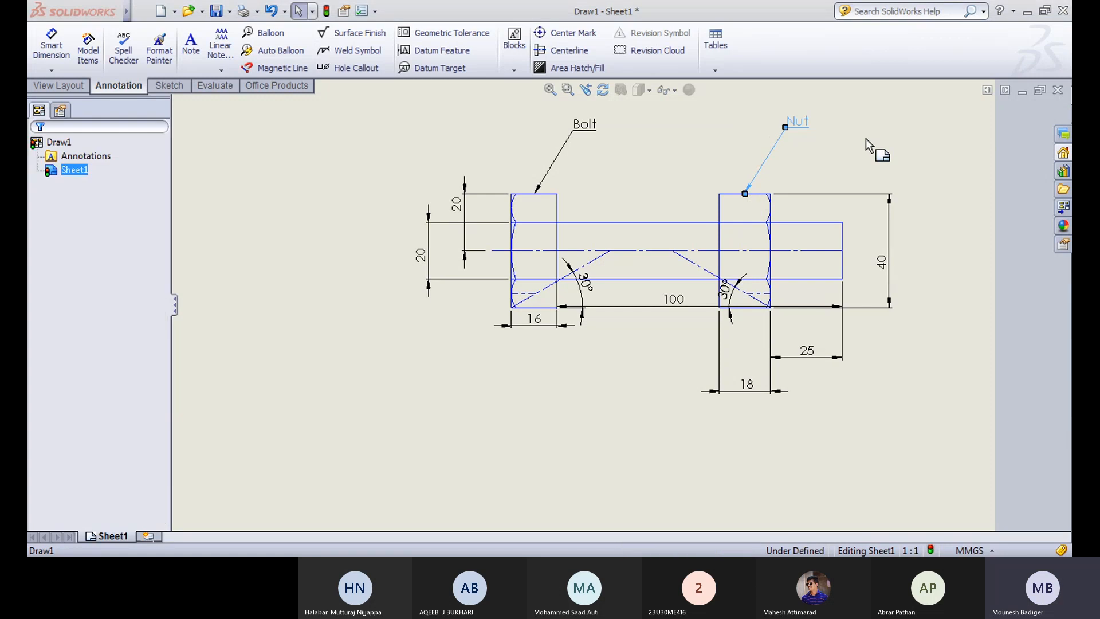
Step: Move the "Nut" and "Bolt" notes closer to the parts they label
drag(793, 165, 770, 167)
drag(583, 127, 549, 171)
click(307, 140)
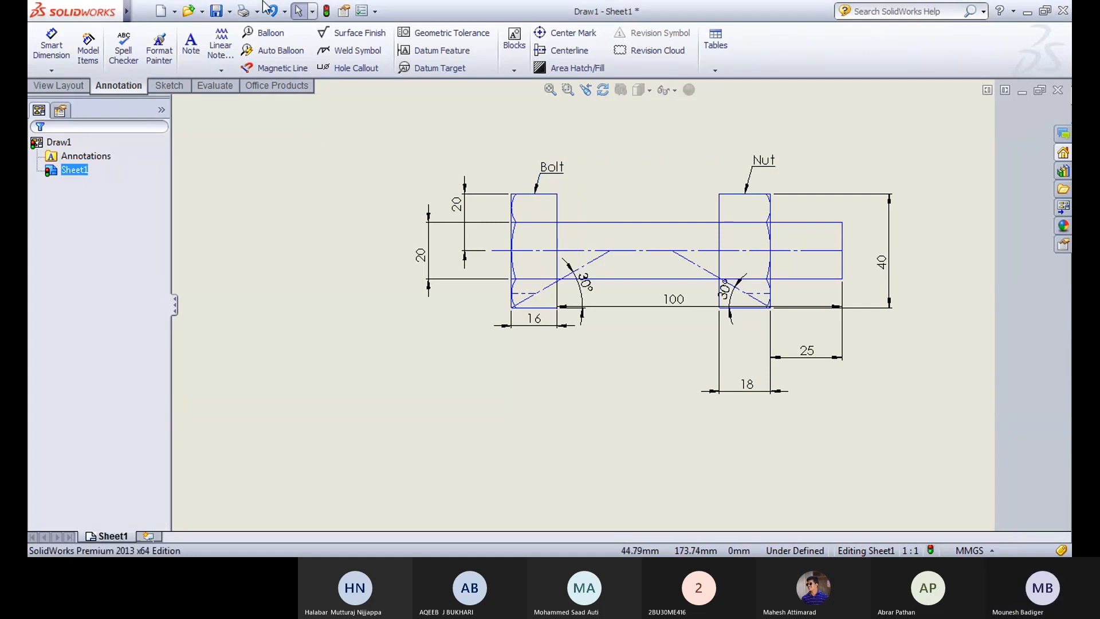
click(191, 43)
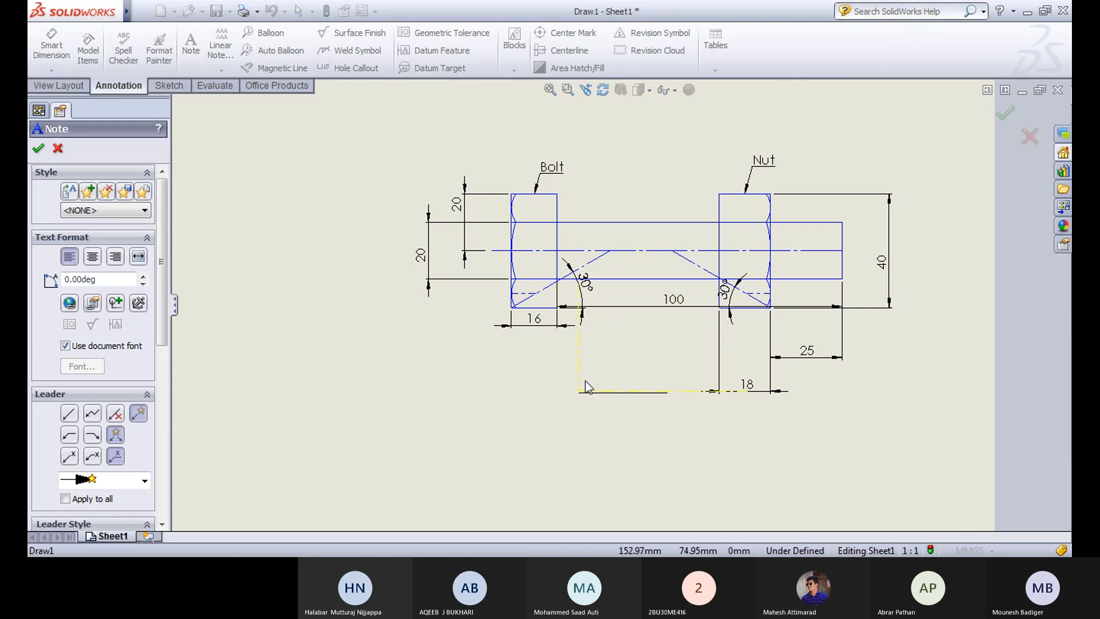
key(Escape)
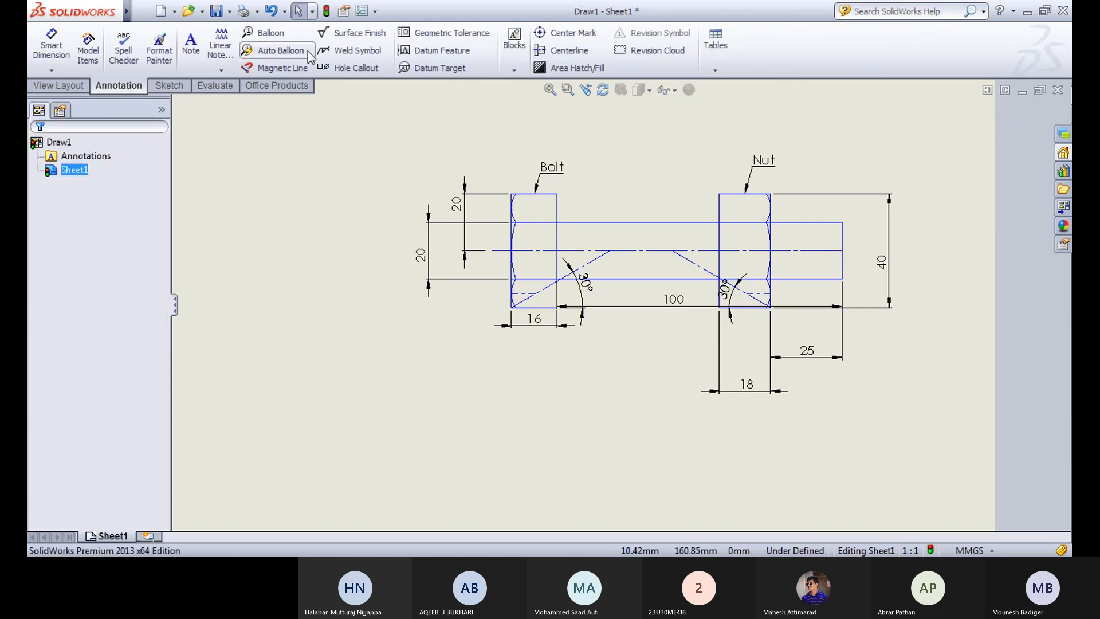
click(192, 46)
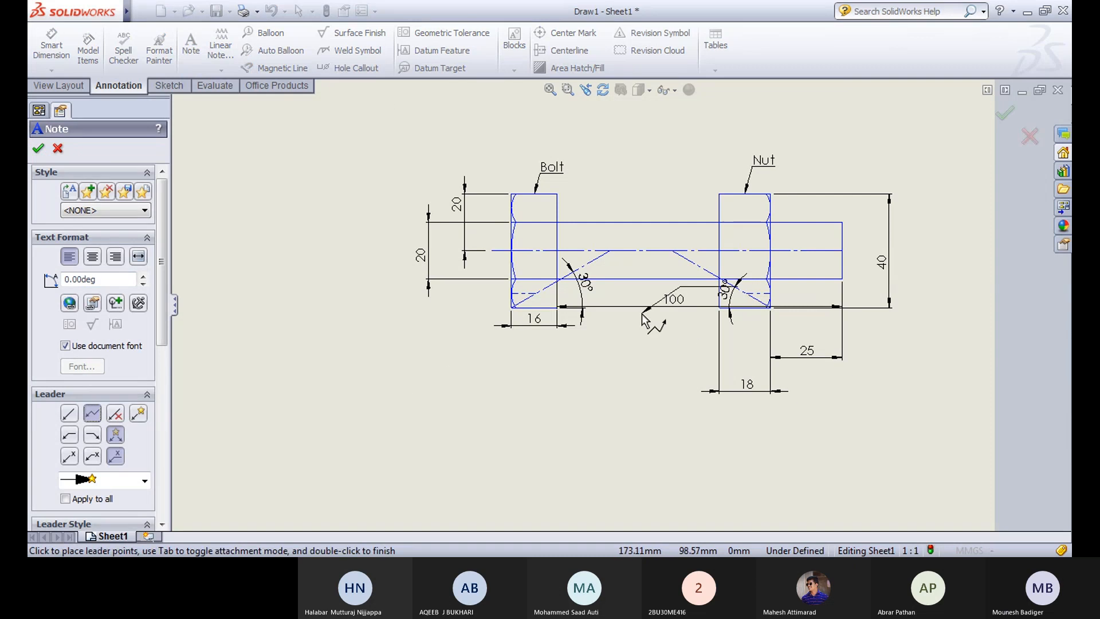
click(676, 304)
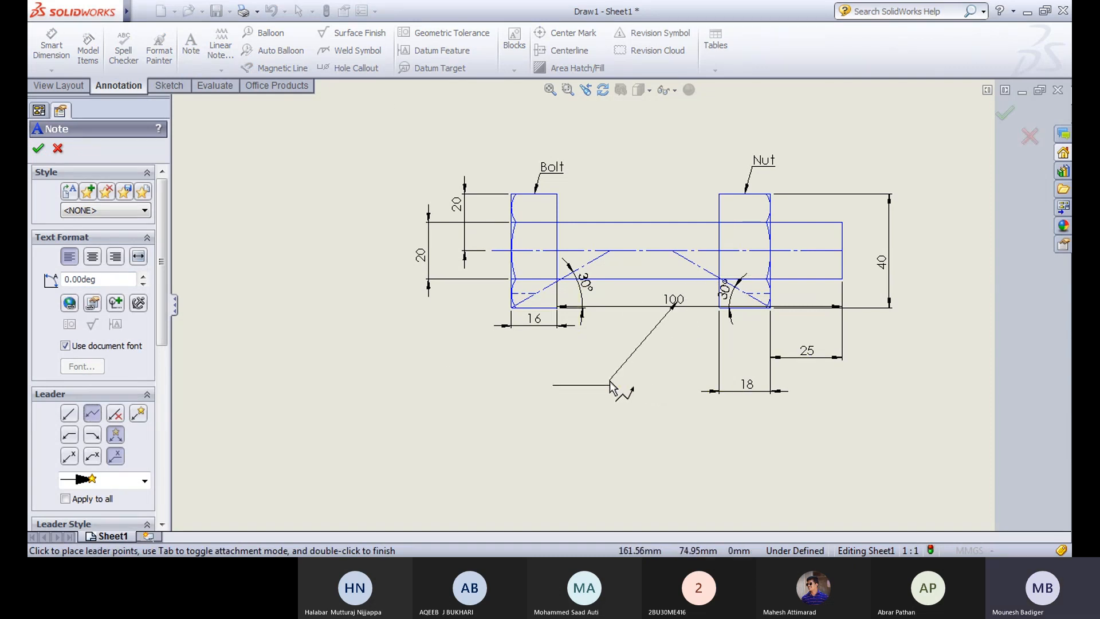
key(Escape)
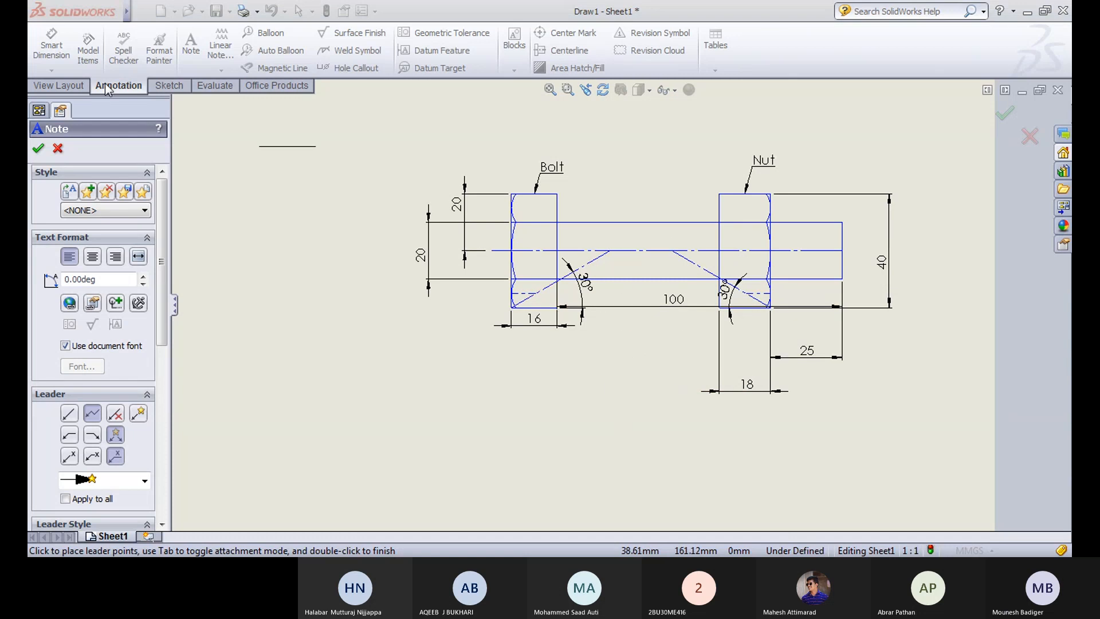
click(58, 148)
Step: Add a note reading "Length of bolt" below the view, replacing the text taken from the 100 mm dimension
click(190, 46)
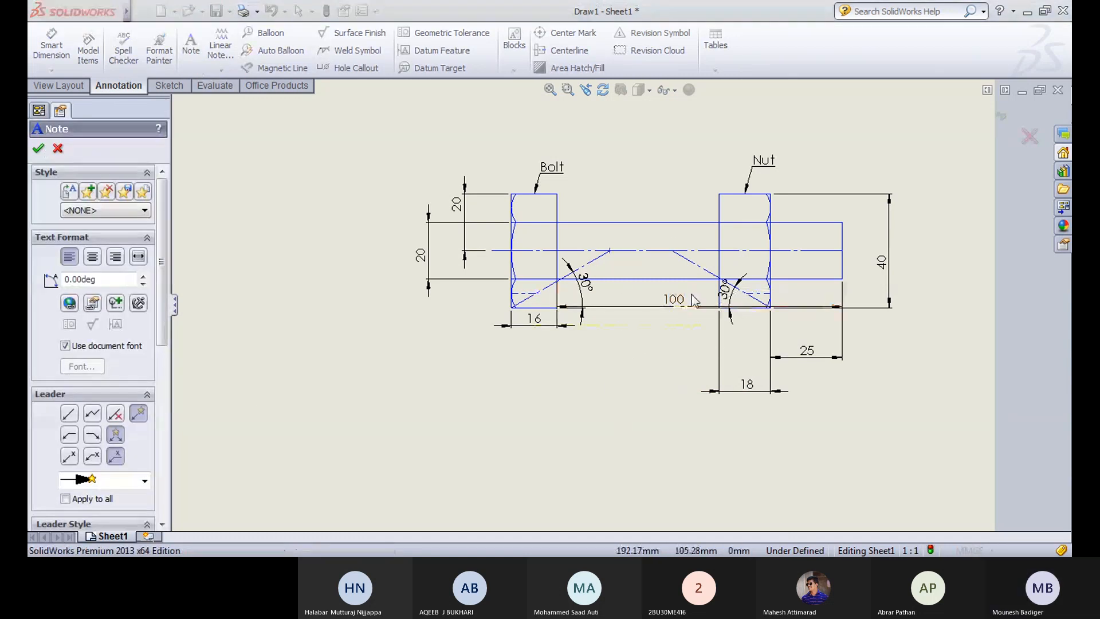
click(69, 436)
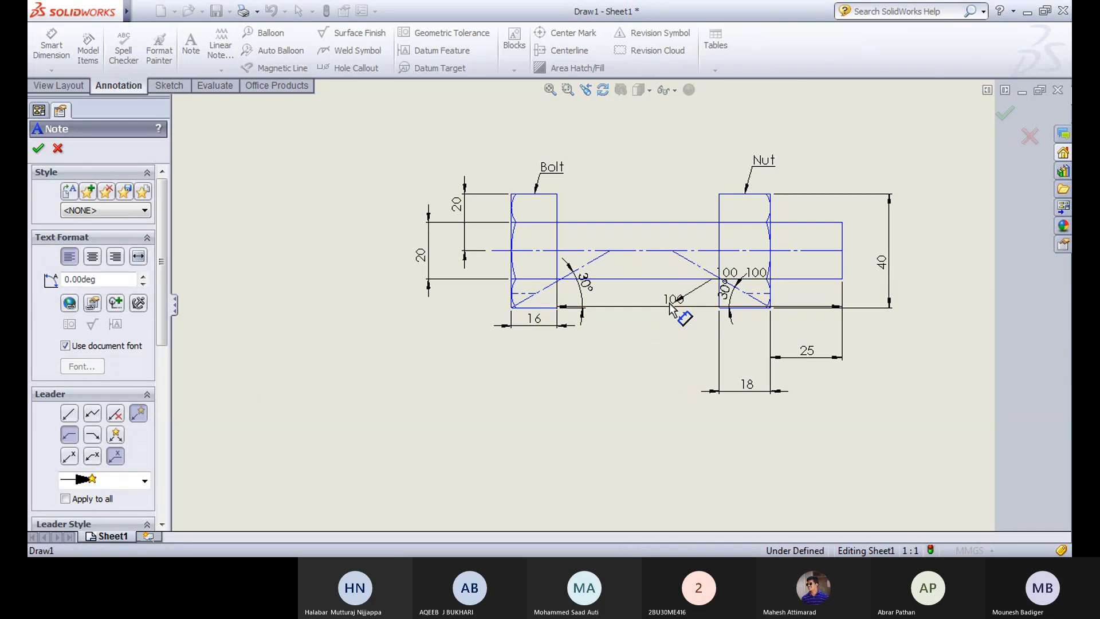
click(593, 438)
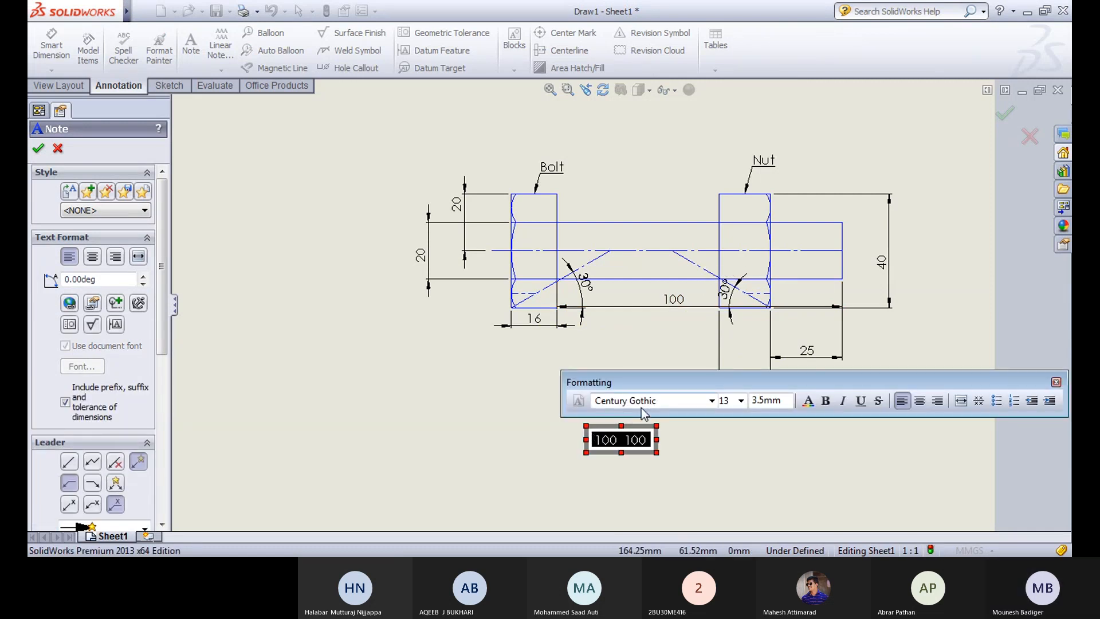
text(Len)
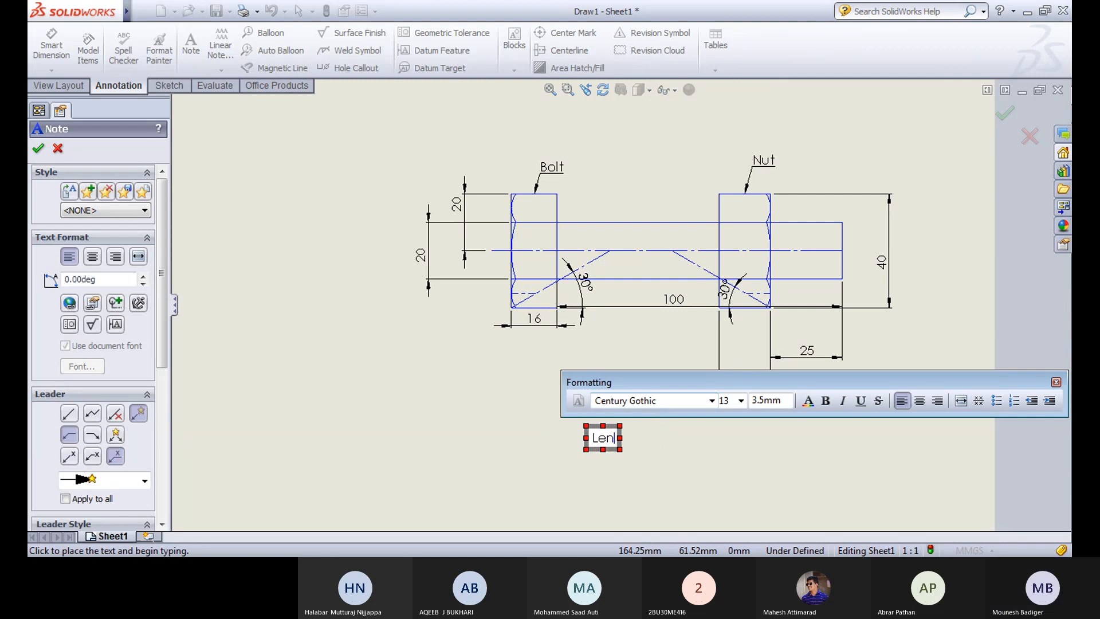
text(gth o)
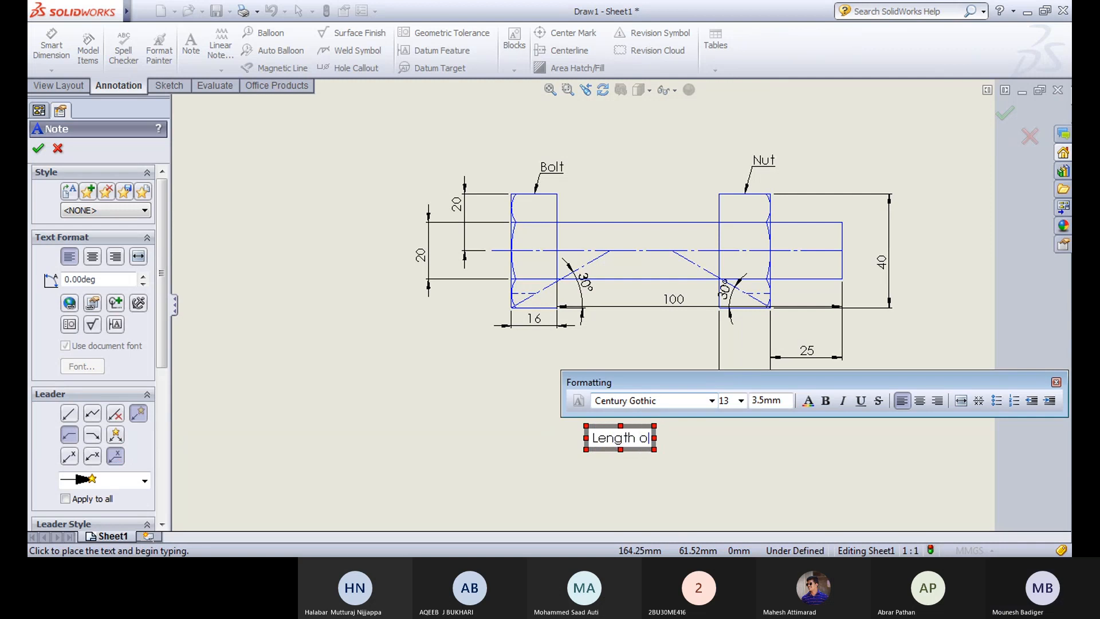
text(f bolt)
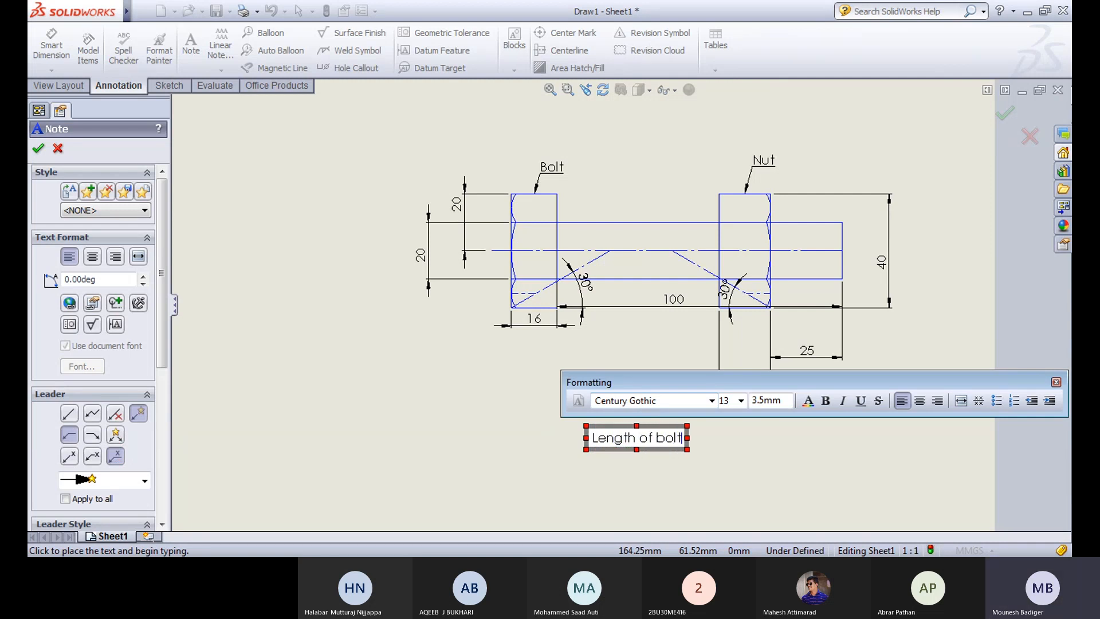
key(Return)
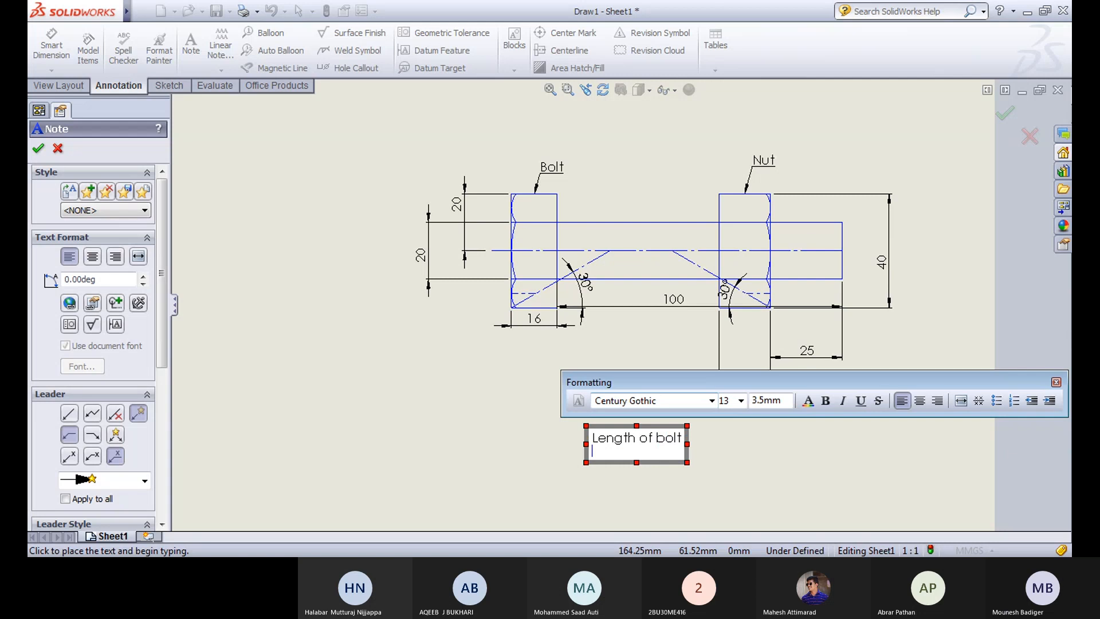
click(725, 461)
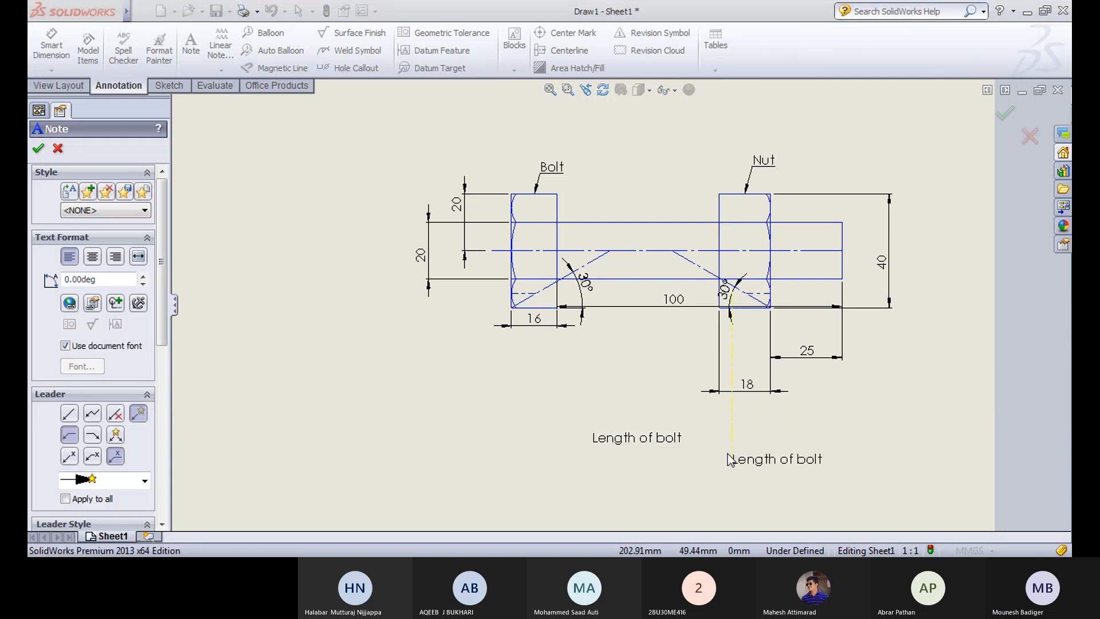
key(Escape)
Step: Give the "Length of bolt" note a multi-jog leader pointing to the 100 mm dimension and place its text well below the view
drag(637, 440, 659, 356)
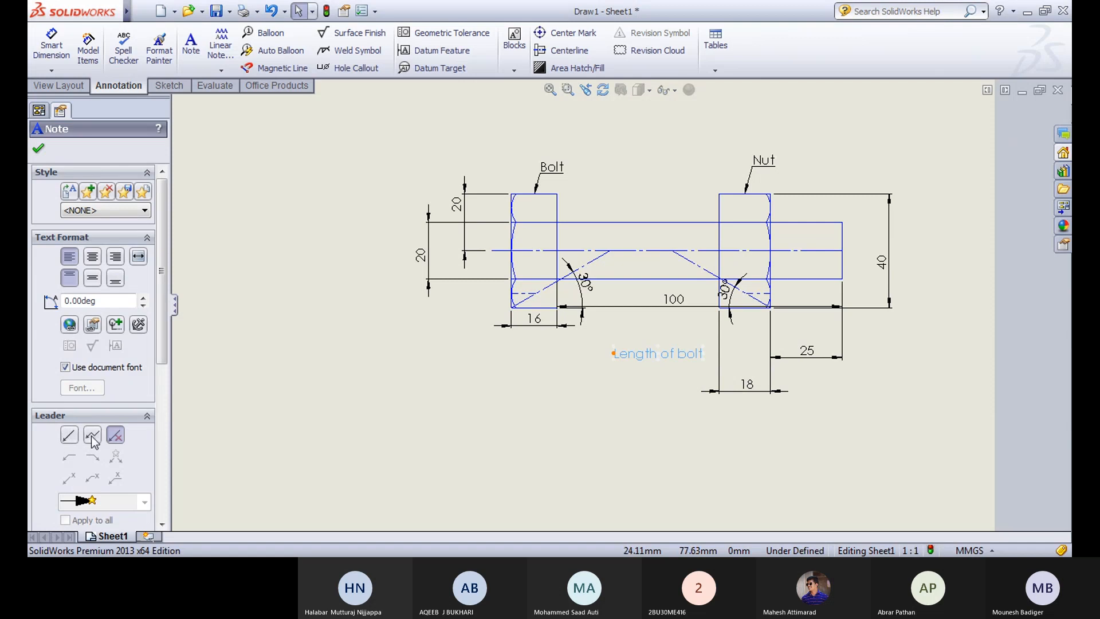
click(93, 437)
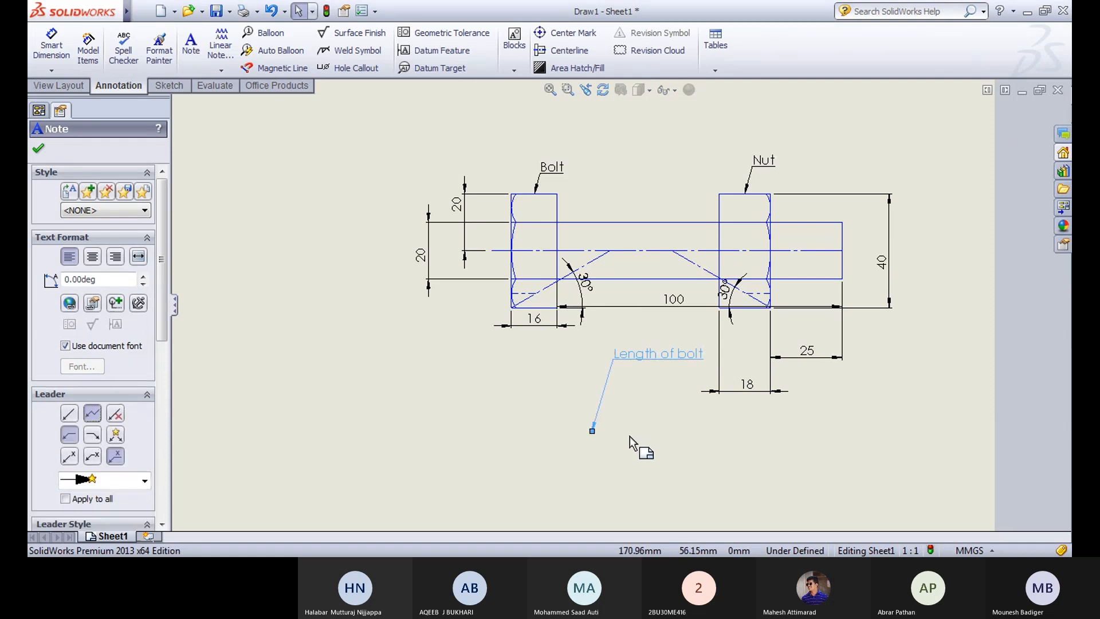
click(590, 434)
click(592, 428)
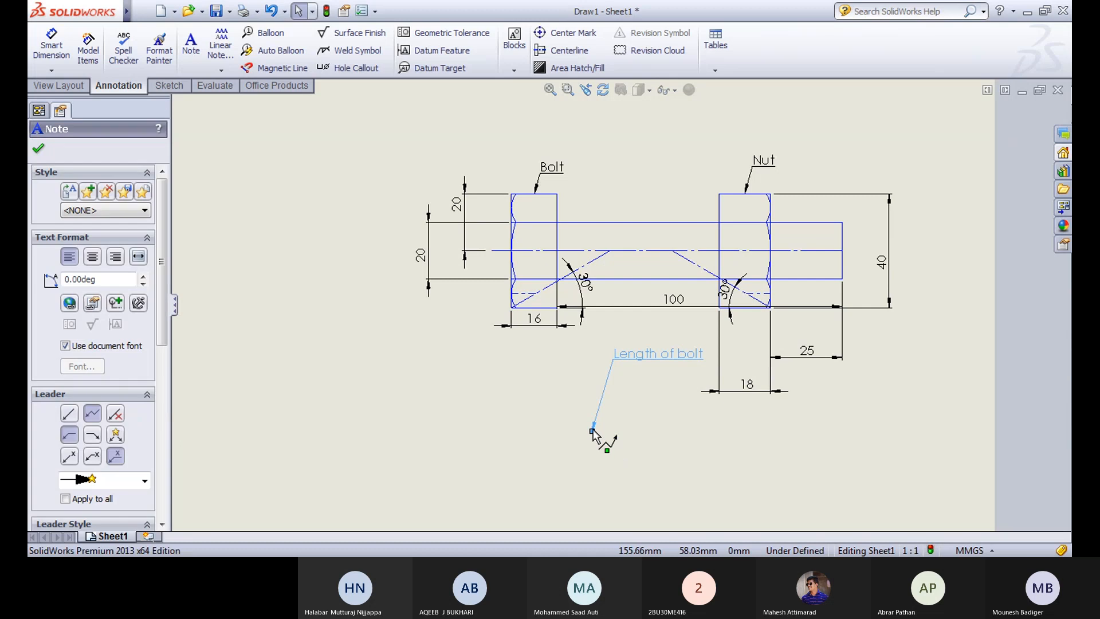
drag(593, 430, 664, 312)
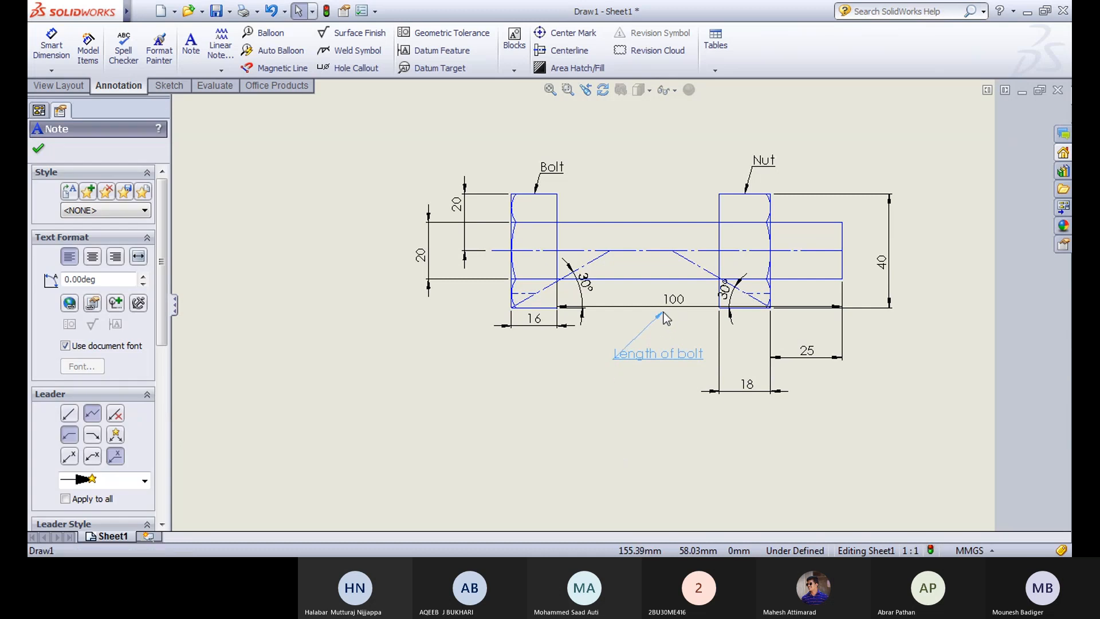
drag(665, 357, 720, 466)
click(511, 435)
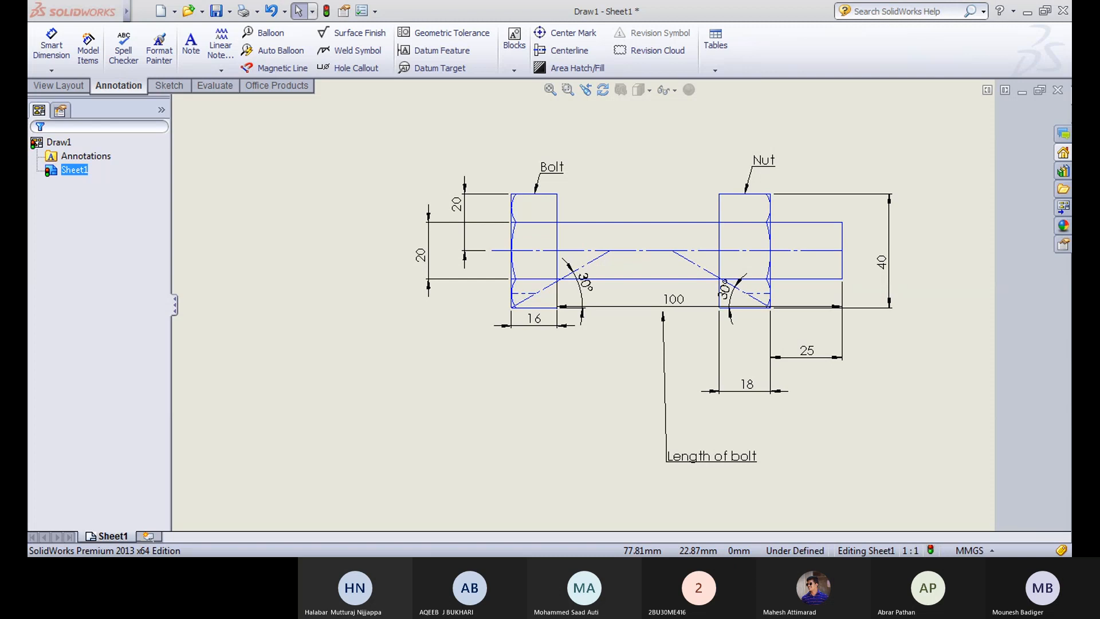
Step: Sketch the thread root: a vertical line about 3.4 mm down from the shank's upper edge, continued horizontally about 55 mm to the shank's free end
scroll(787, 284, down, 1)
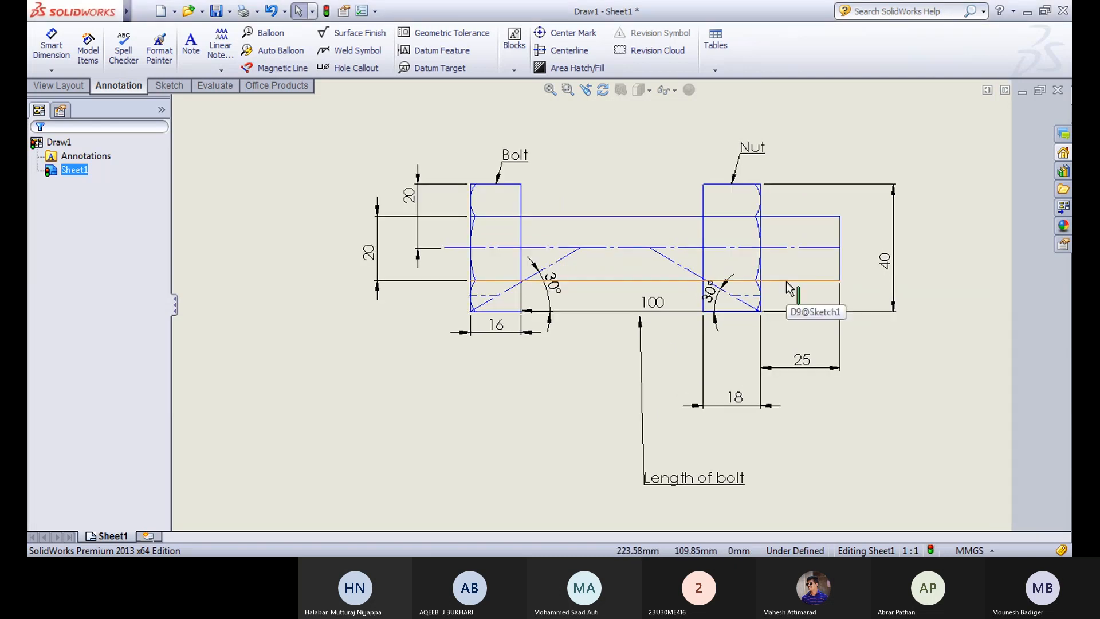
scroll(787, 284, down, 1)
click(164, 85)
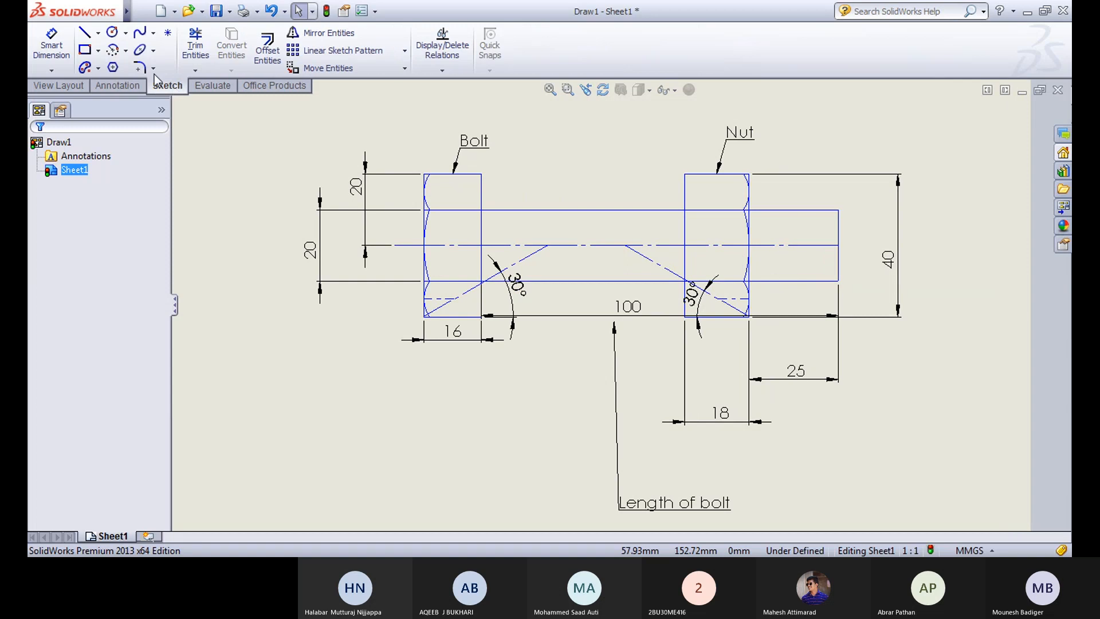
click(85, 50)
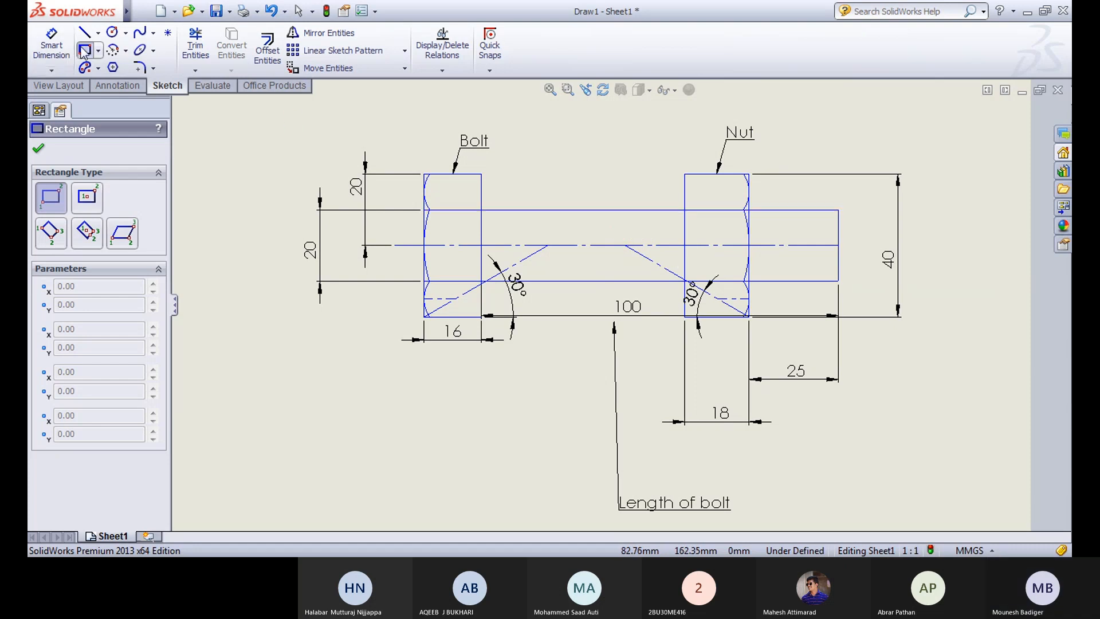
click(86, 34)
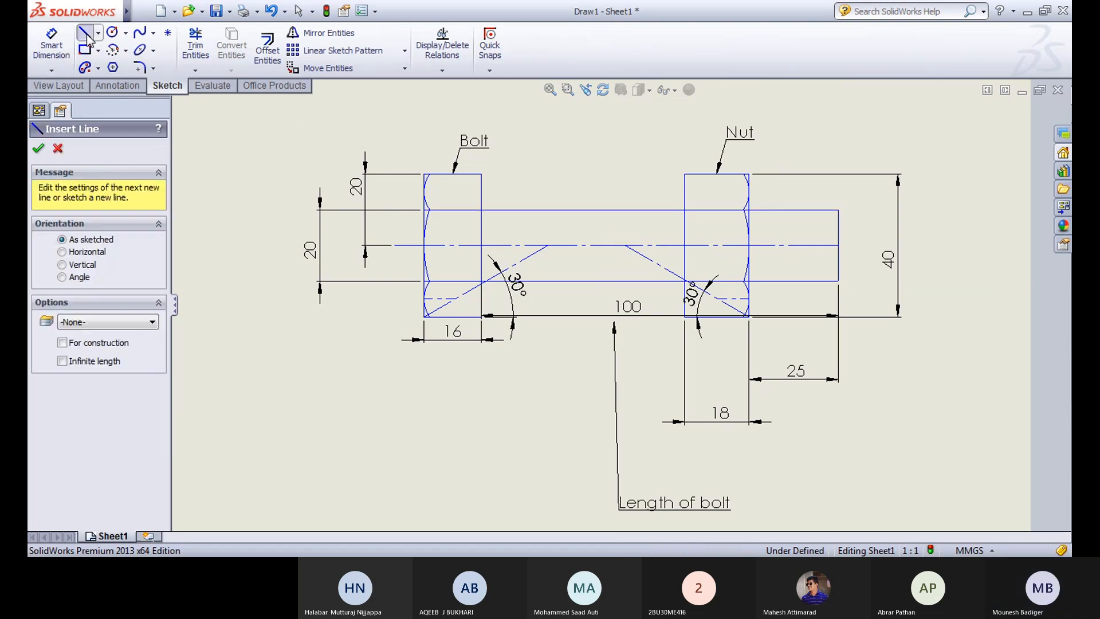
click(630, 210)
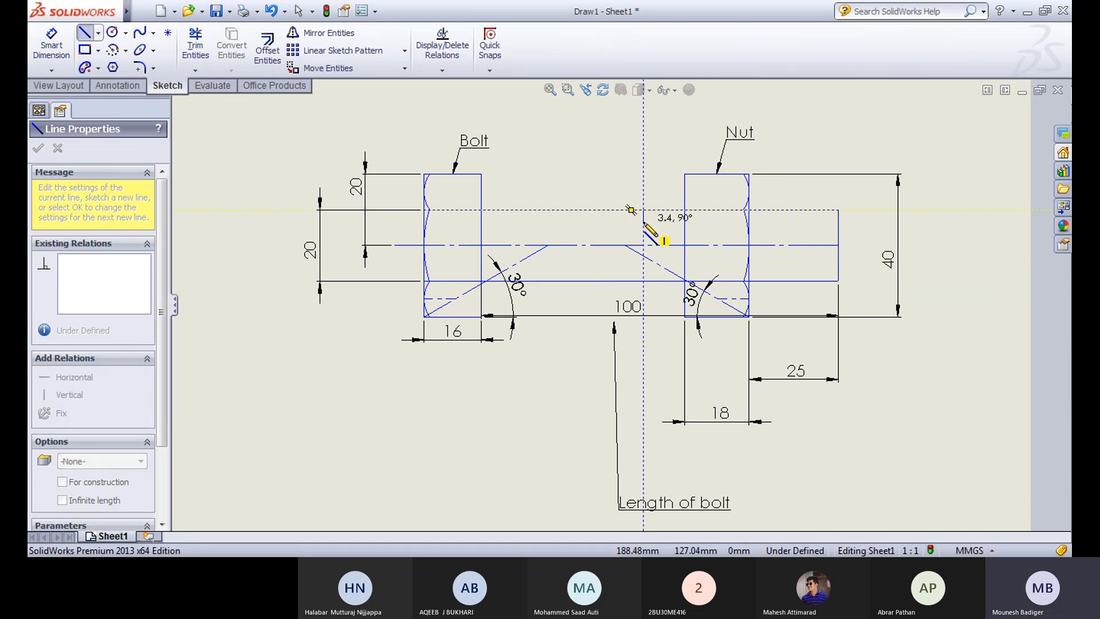
click(644, 221)
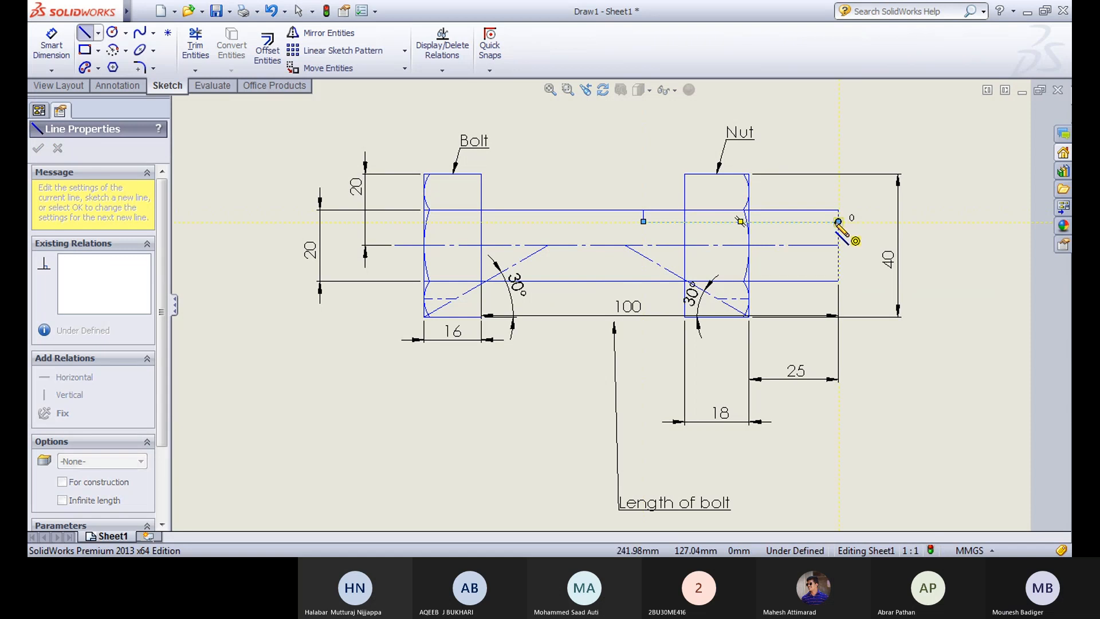
right_click(836, 226)
click(860, 23)
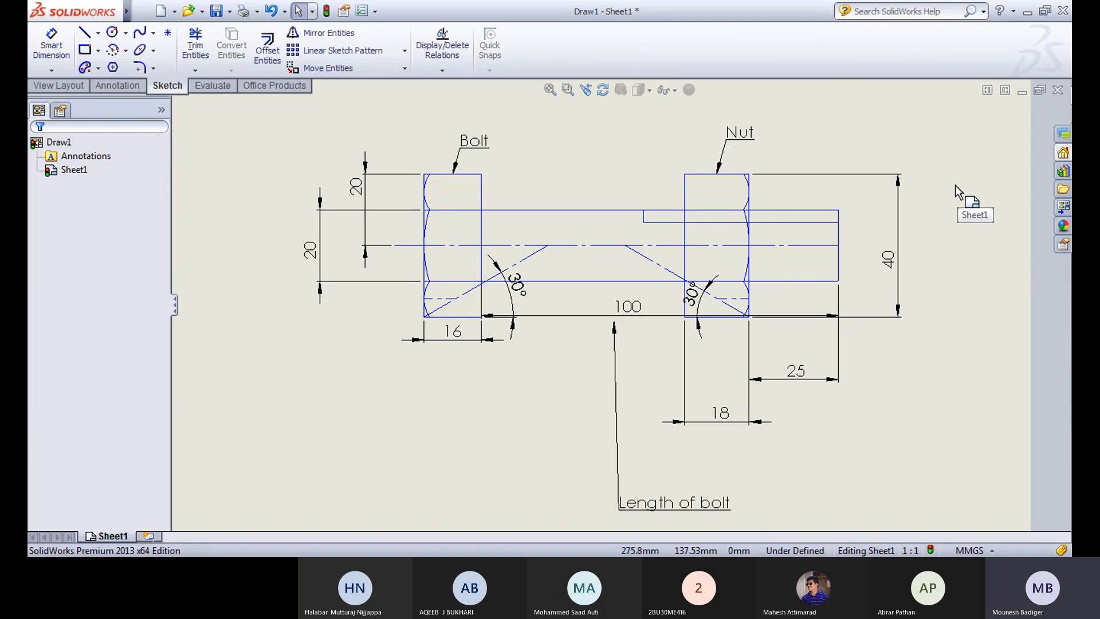
click(942, 192)
Step: Dimension the horizontal thread line above the view and set its length to 50 mm
click(51, 43)
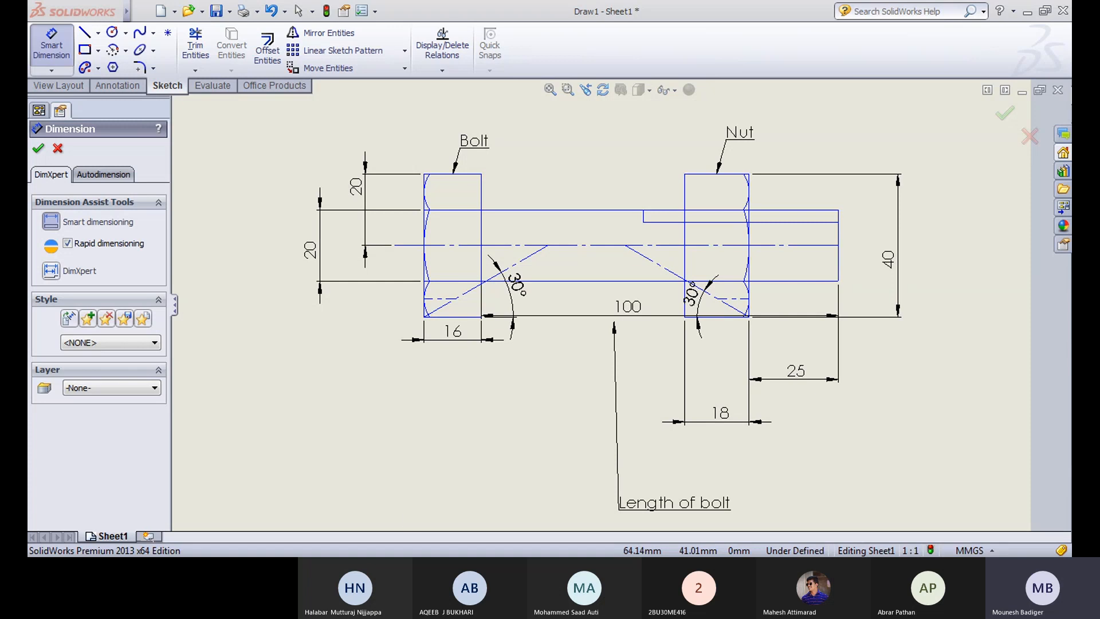
click(662, 223)
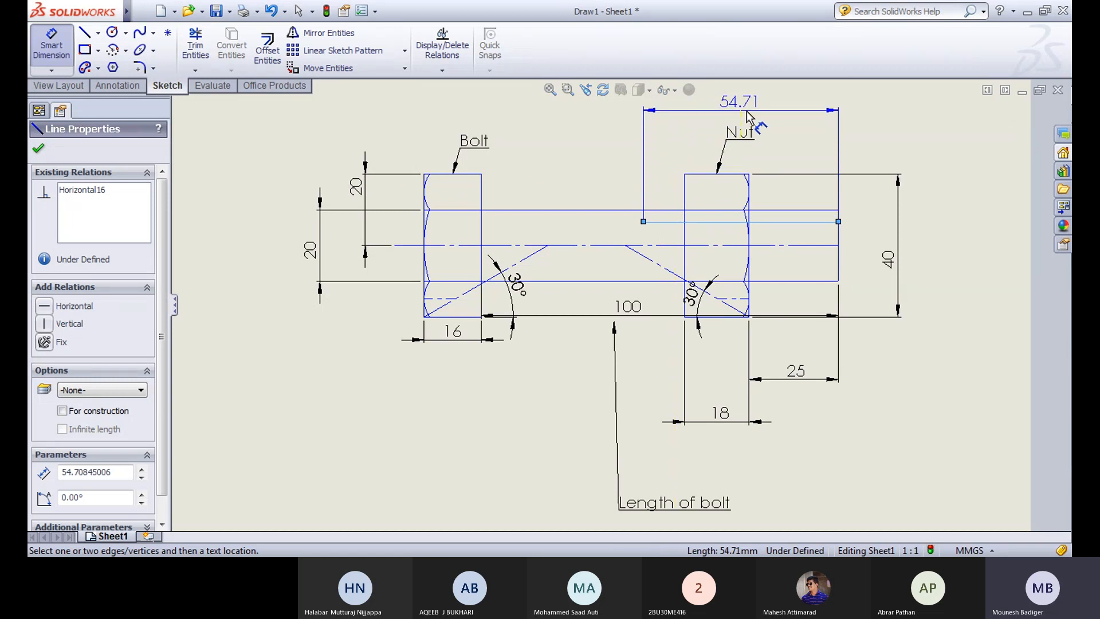
click(747, 116)
text(50)
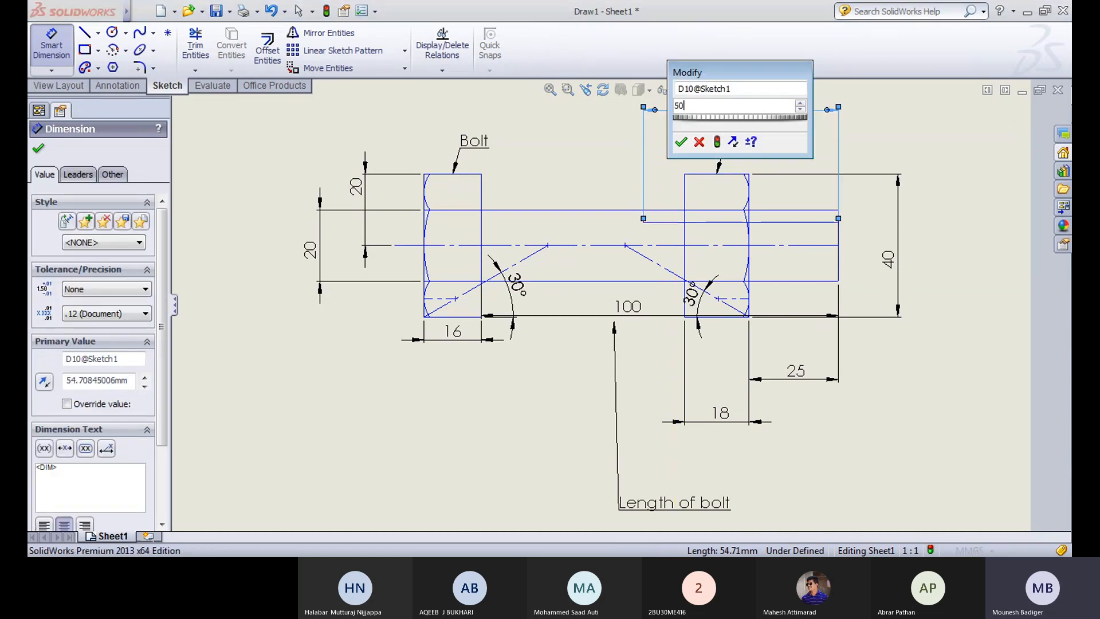
key(Return)
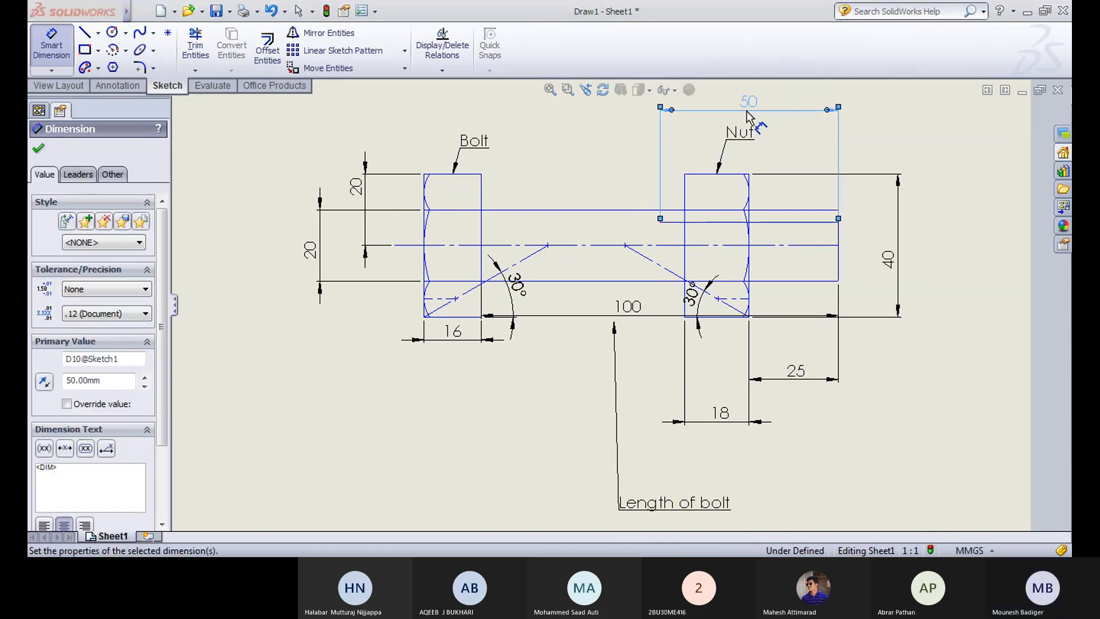
click(969, 152)
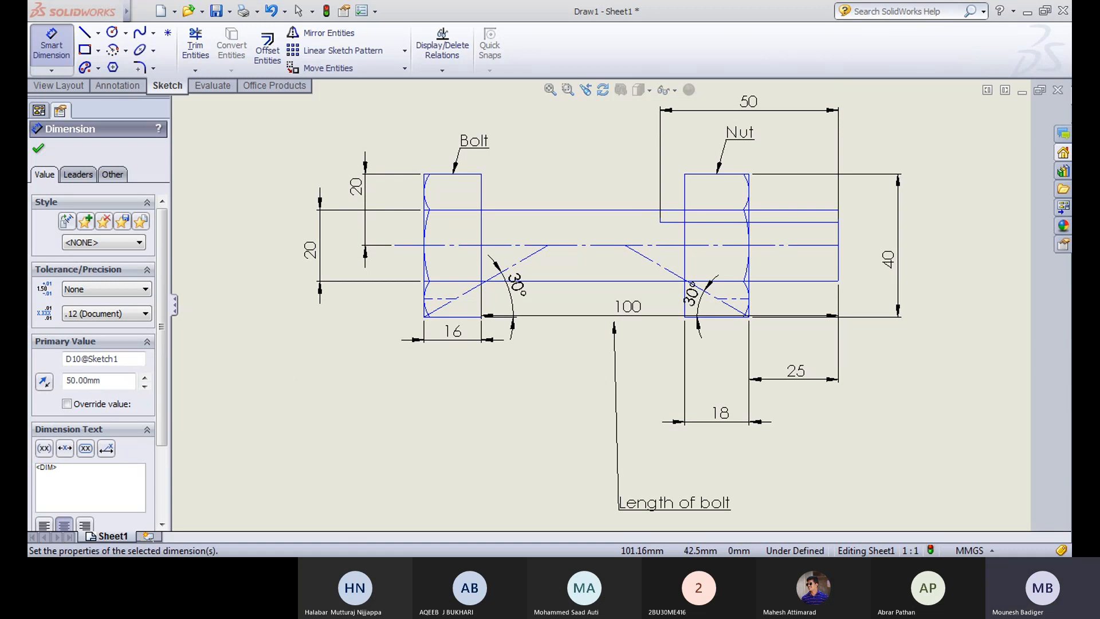
Step: Dimension the distance between the horizontal thread line and the centreline, keeping the value as drawn
click(817, 223)
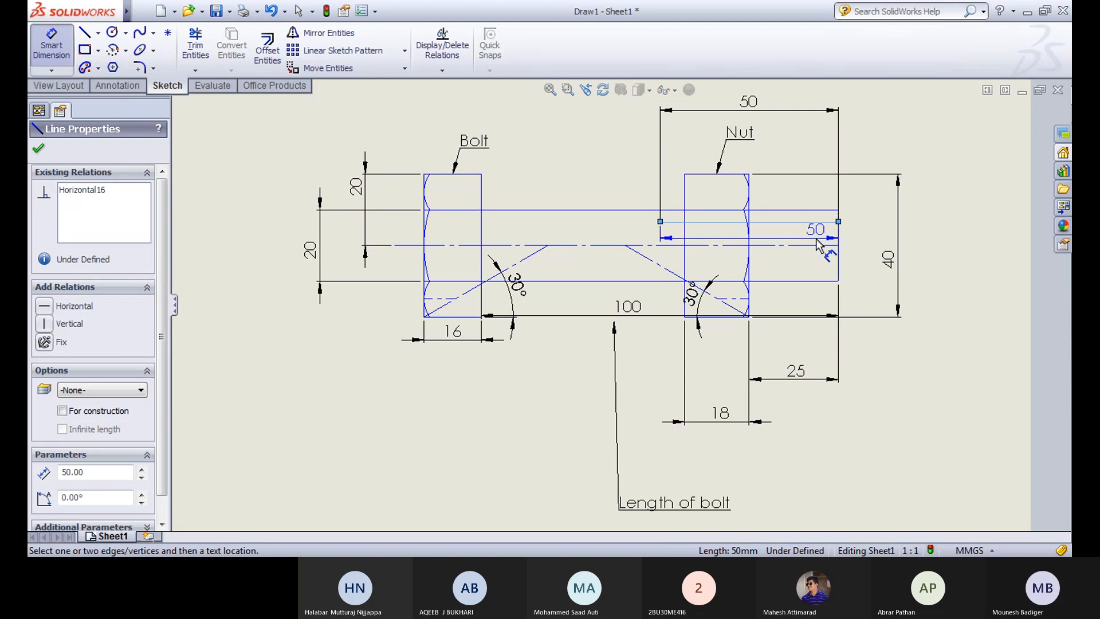
click(820, 245)
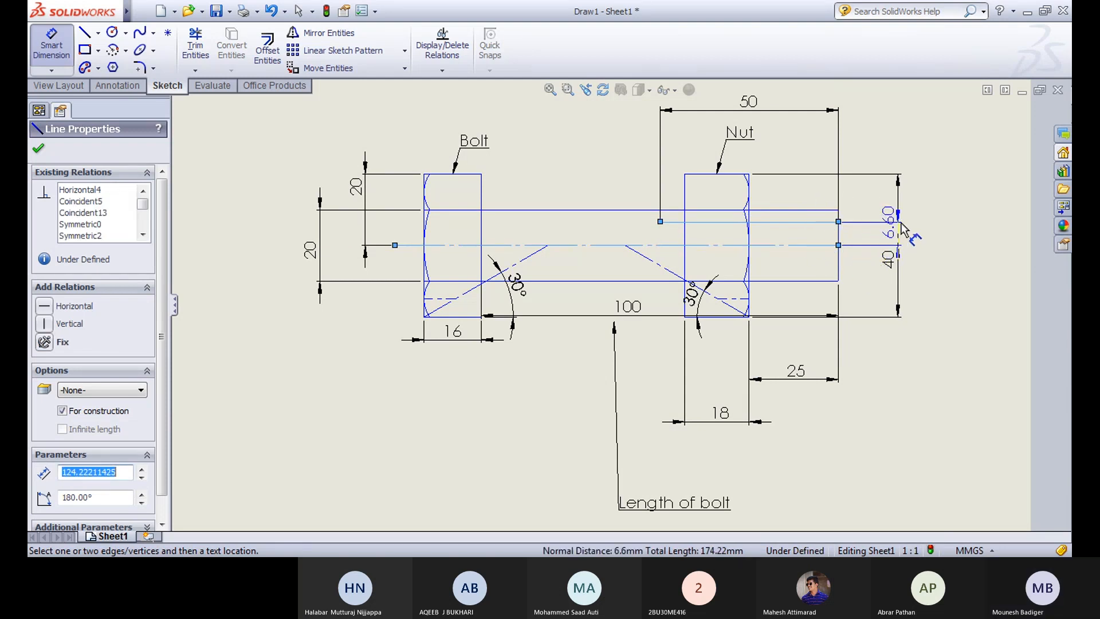
click(957, 187)
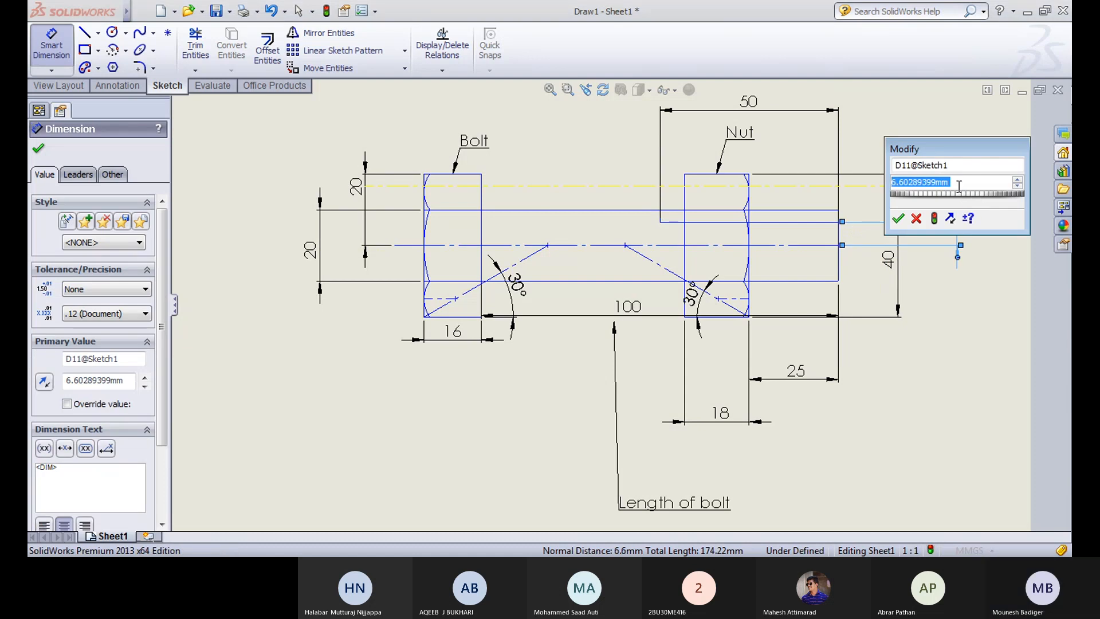
key(Return)
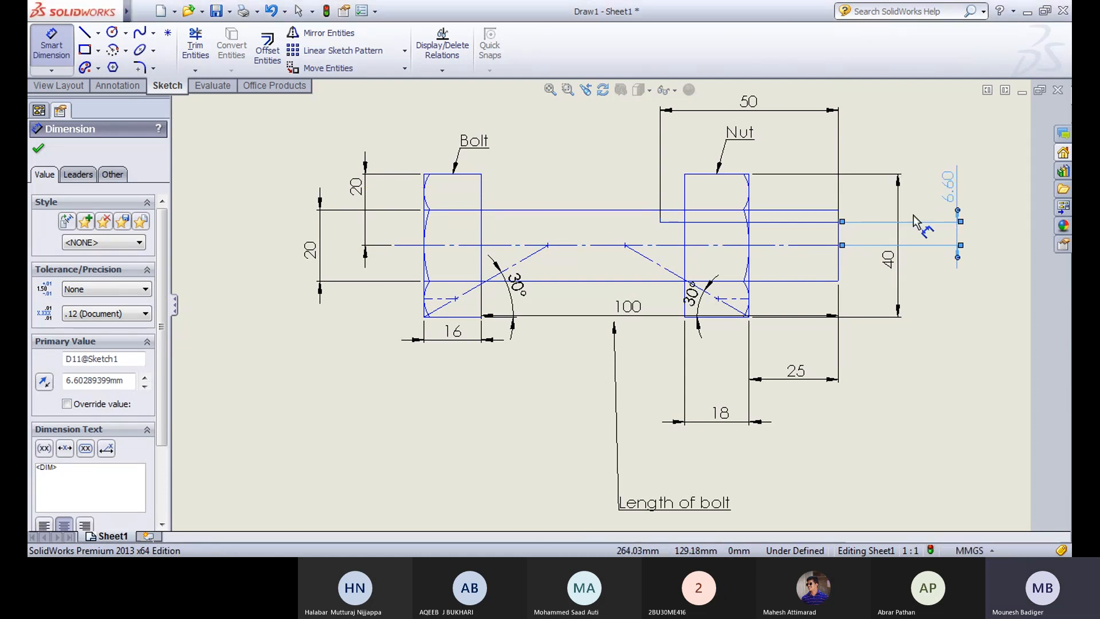
key(Escape)
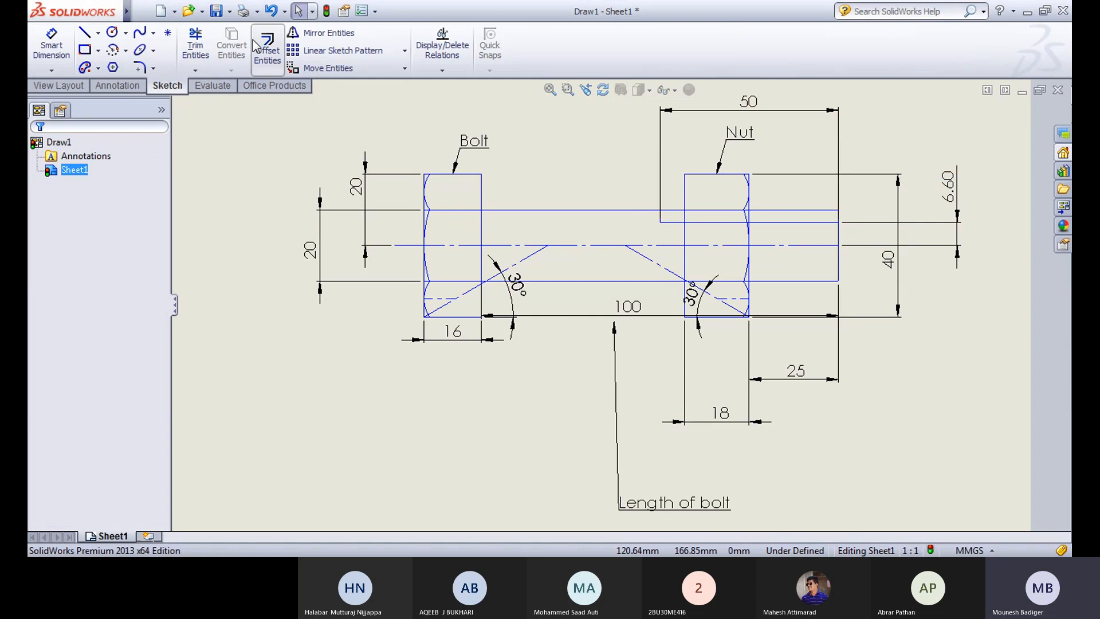
Step: Mirror the horizontal thread line and its short vertical end line about the bolt's centreline, keeping the originals
click(324, 33)
click(669, 222)
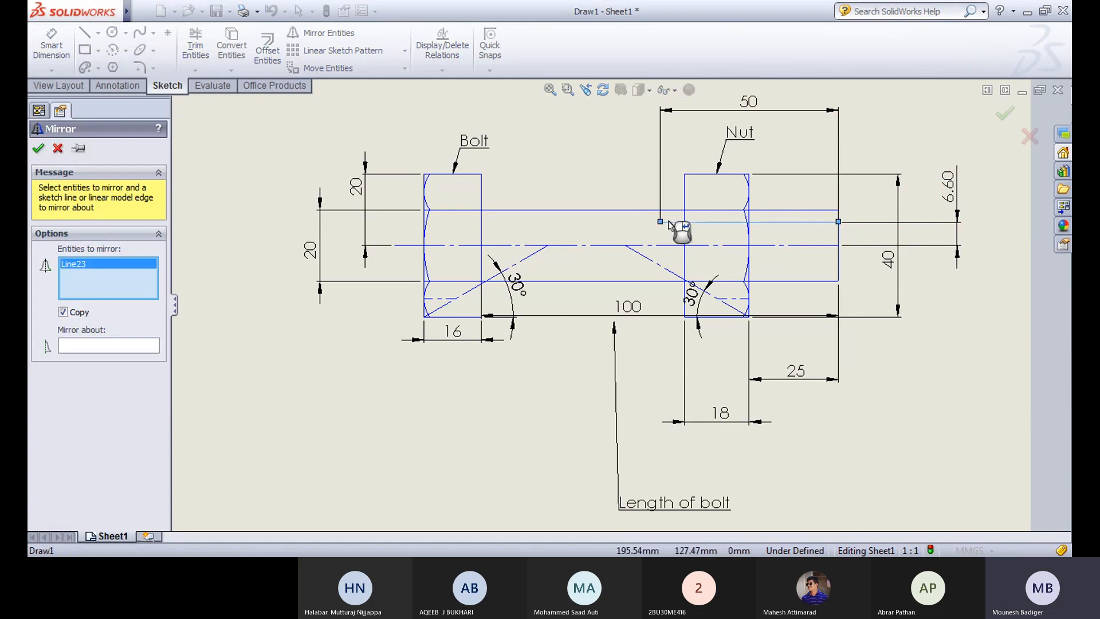
scroll(679, 224, down, 3)
scroll(678, 223, down, 2)
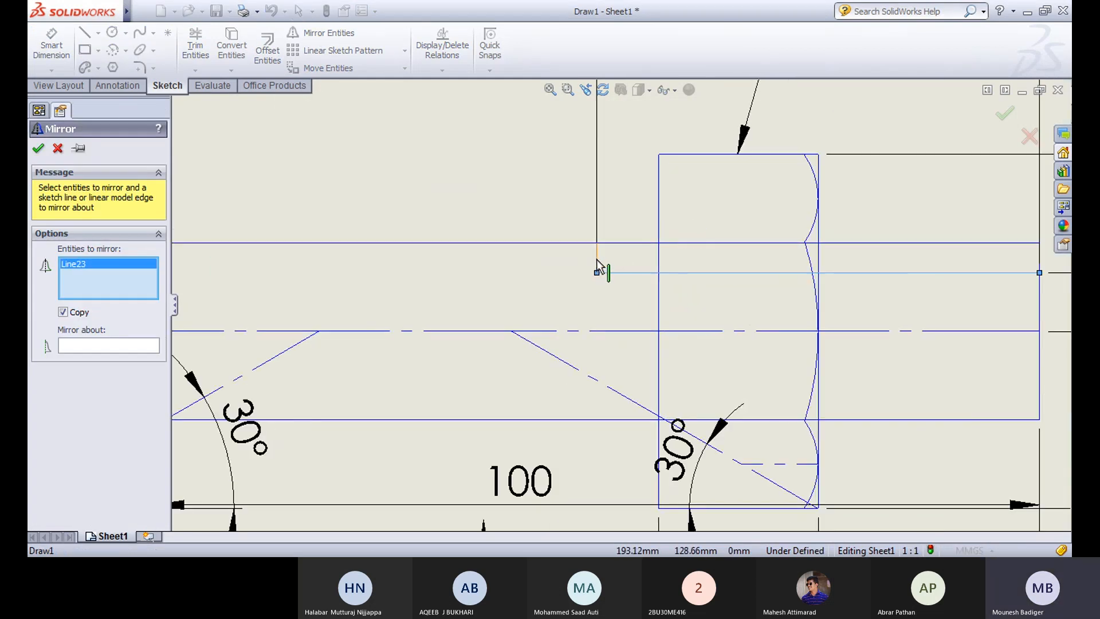
click(596, 259)
click(90, 348)
click(355, 331)
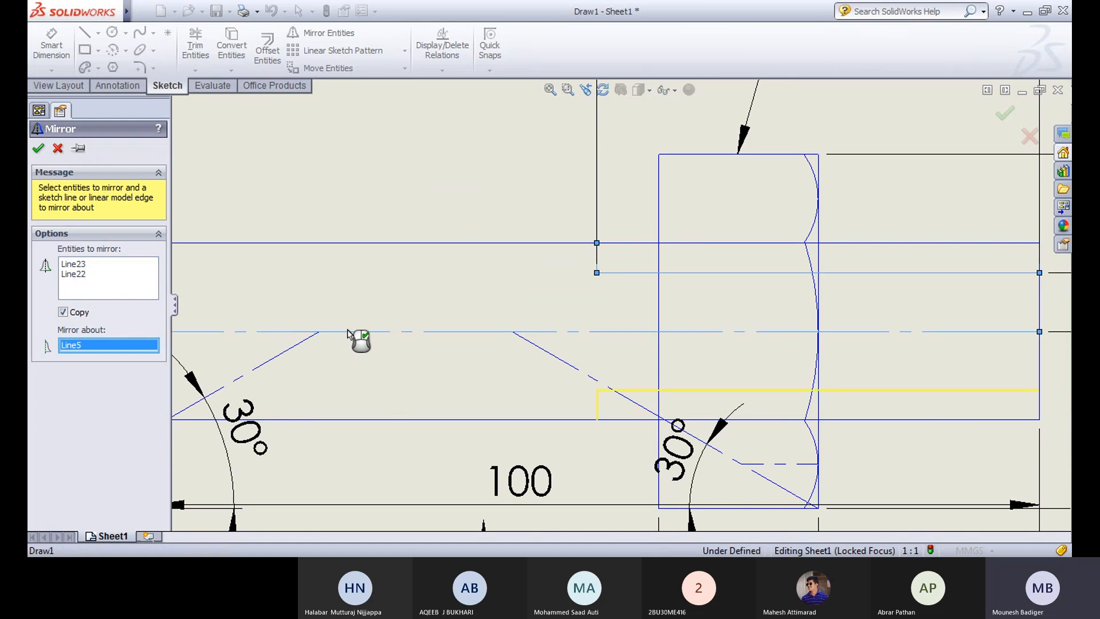
scroll(584, 341, up, 3)
click(37, 149)
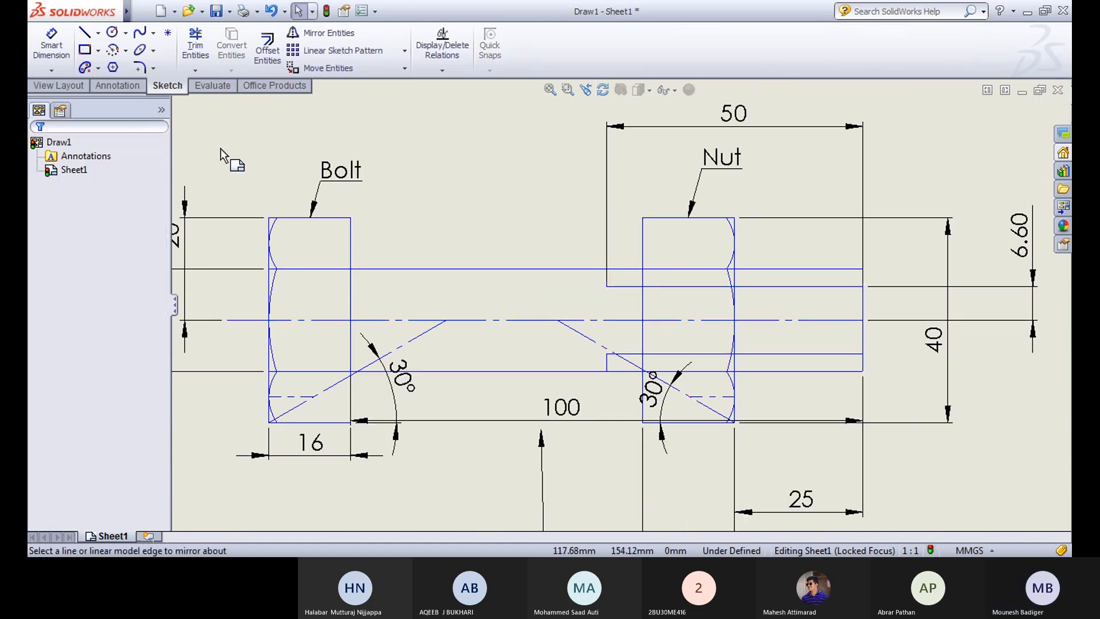
Step: Delete the dimension between the upper thread line and the centreline
scroll(491, 167, up, 3)
click(51, 46)
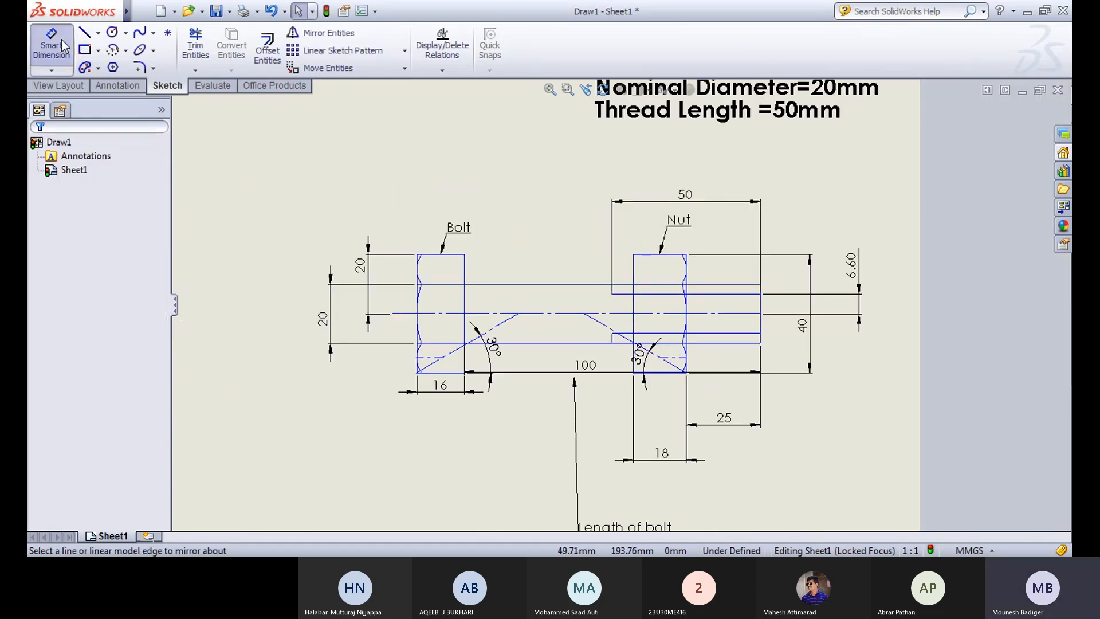
click(720, 297)
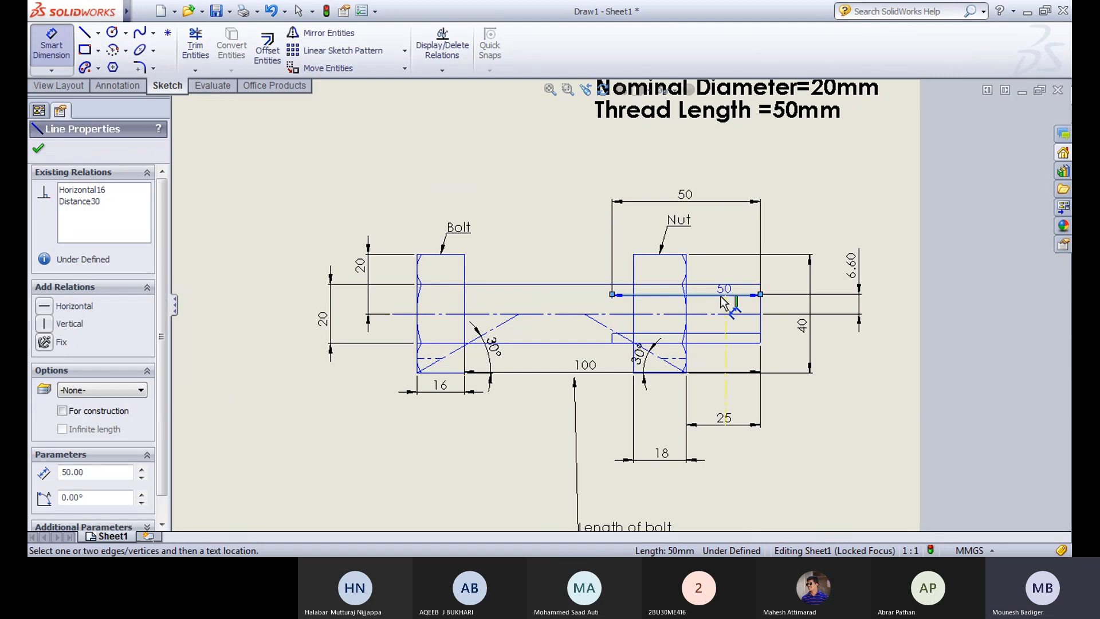
key(Escape)
click(861, 277)
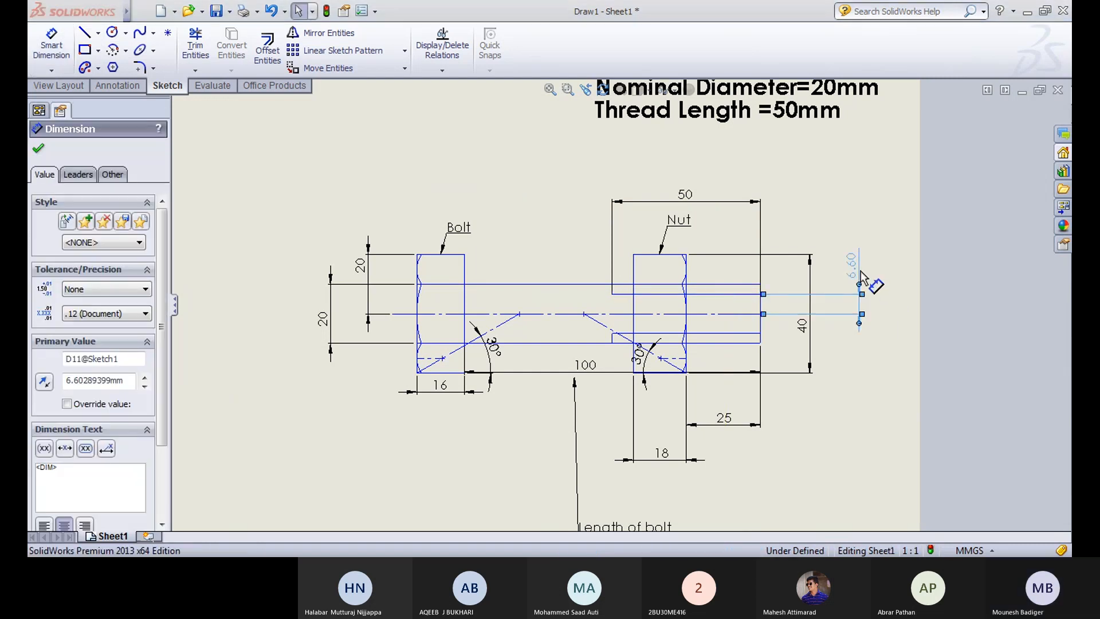
key(Delete)
Step: Dimension the distance between the upper and lower thread lines beyond the shank's free end and set it to 0.9*20 (18 mm)
click(51, 46)
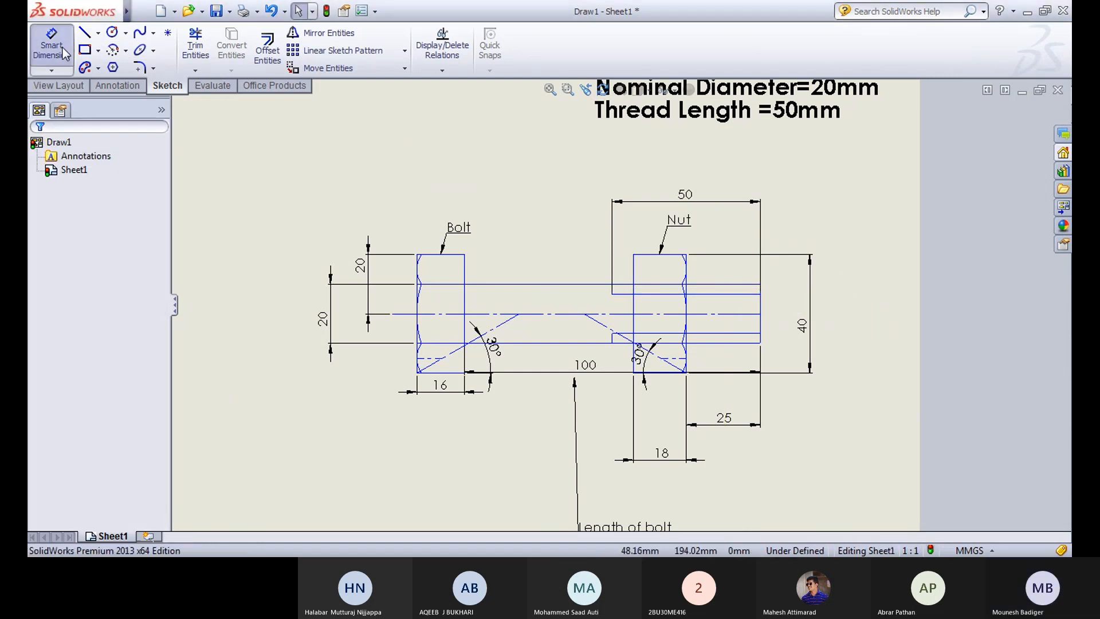
click(700, 294)
click(710, 333)
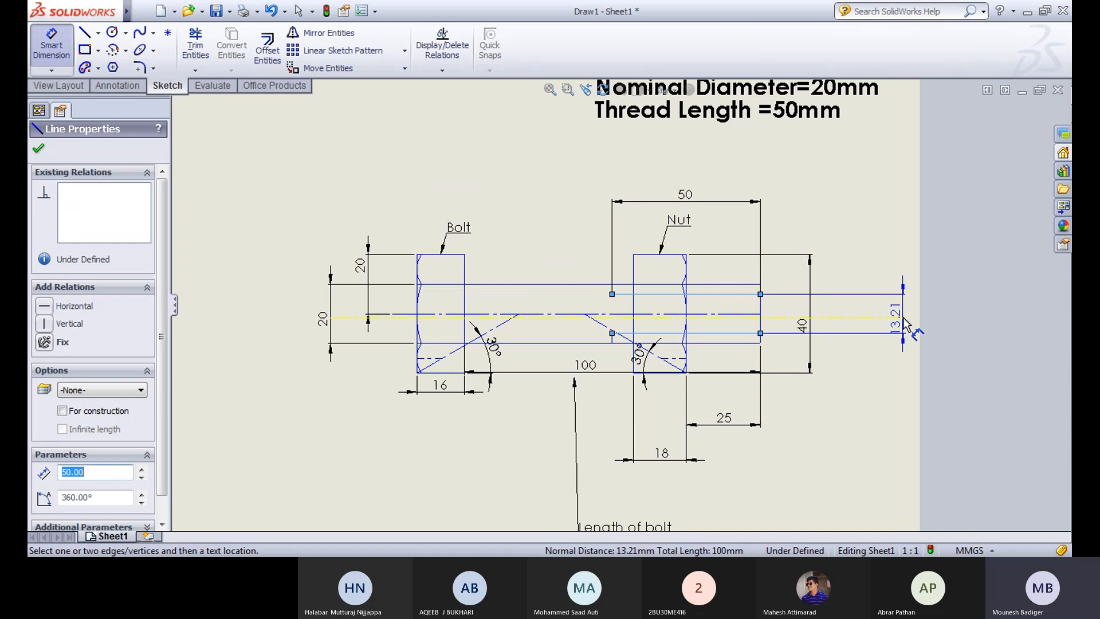
click(876, 321)
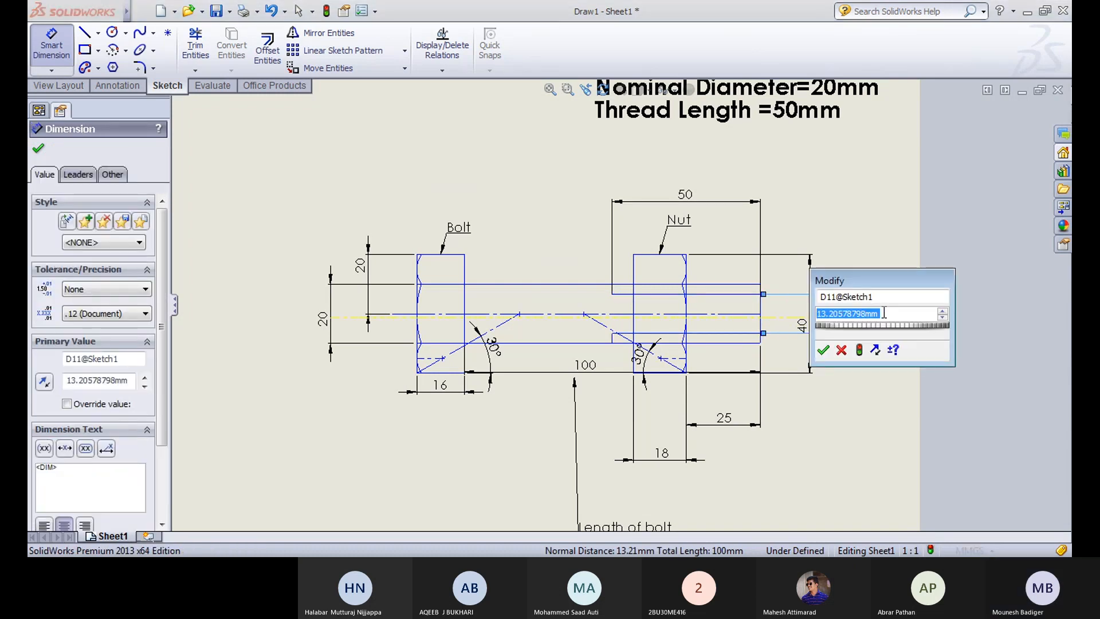
text(0)
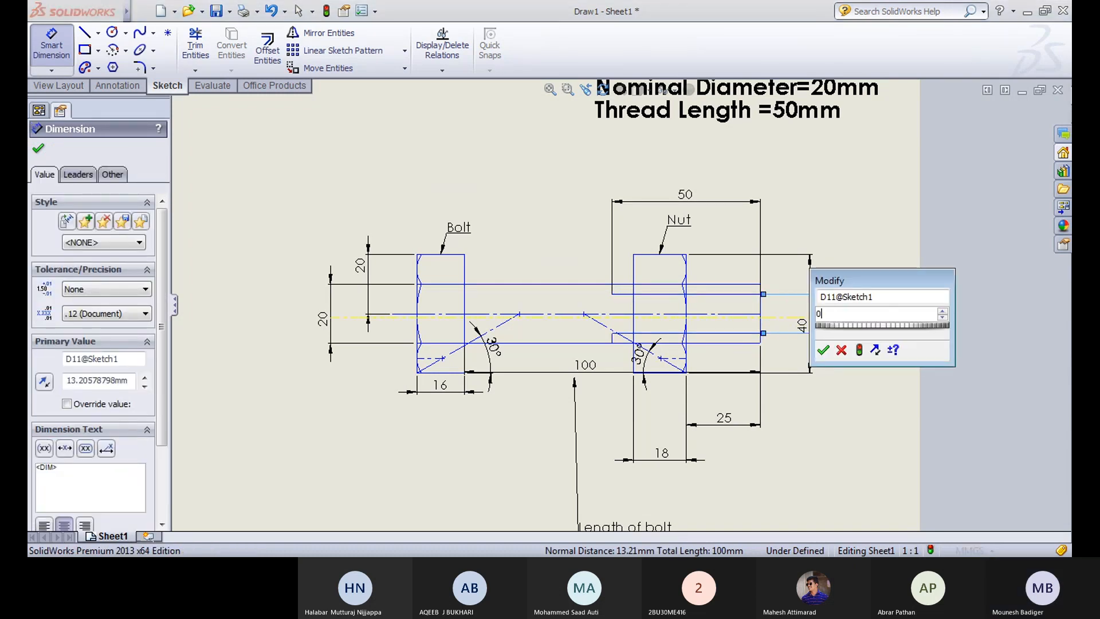
text(.9*20)
key(Return)
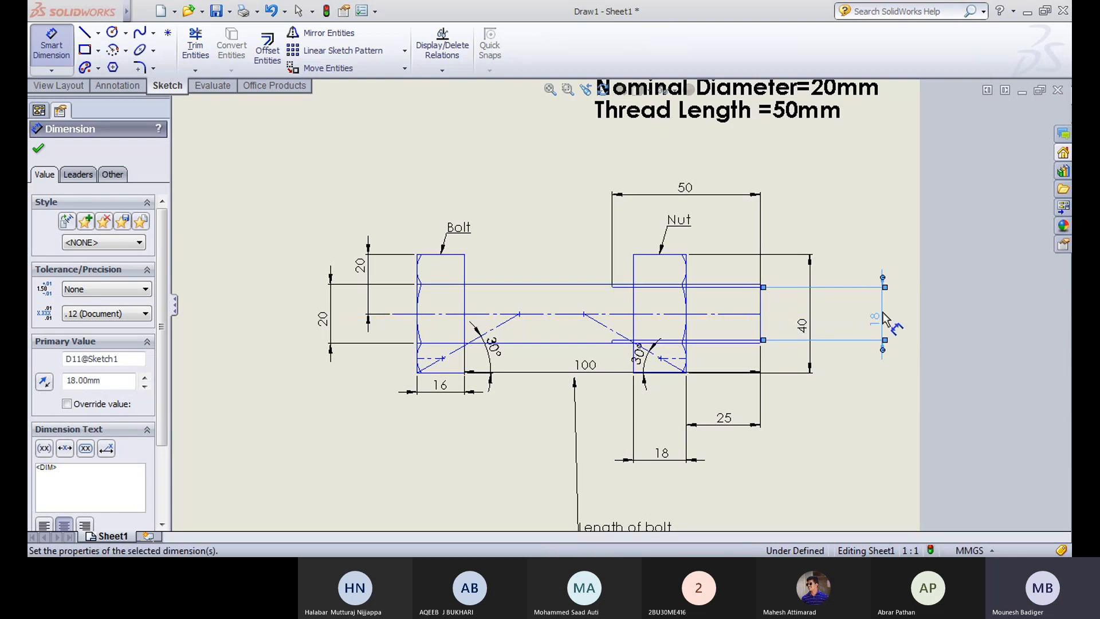
click(869, 227)
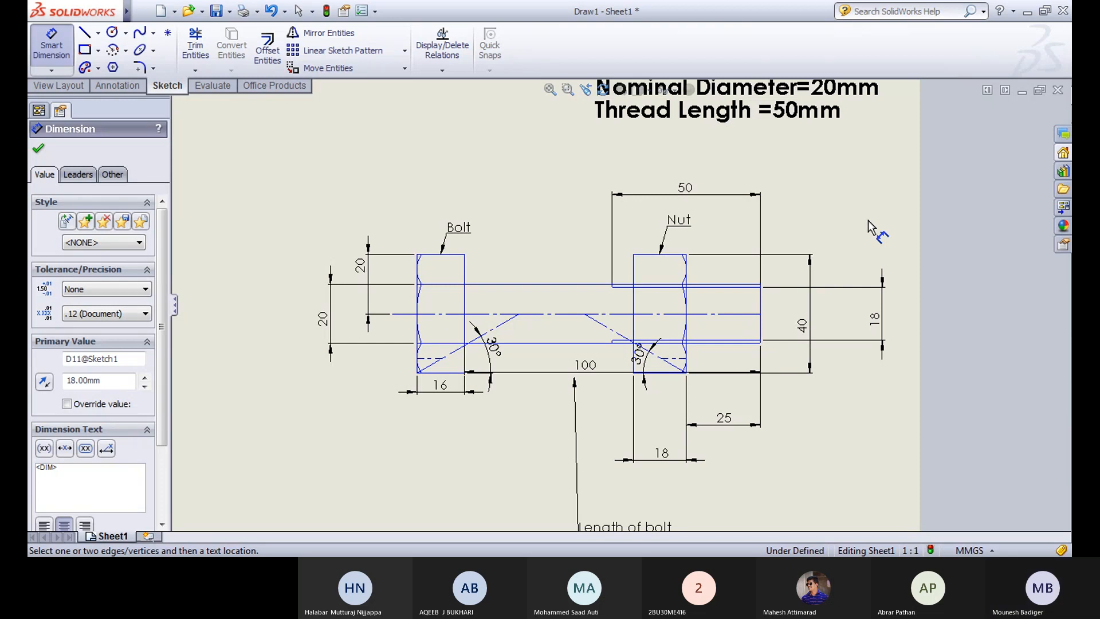
Step: Try a 2 mm equal-distance sketch chamfer on the upper corner of the shank's free end and undo it
scroll(663, 371, down, 3)
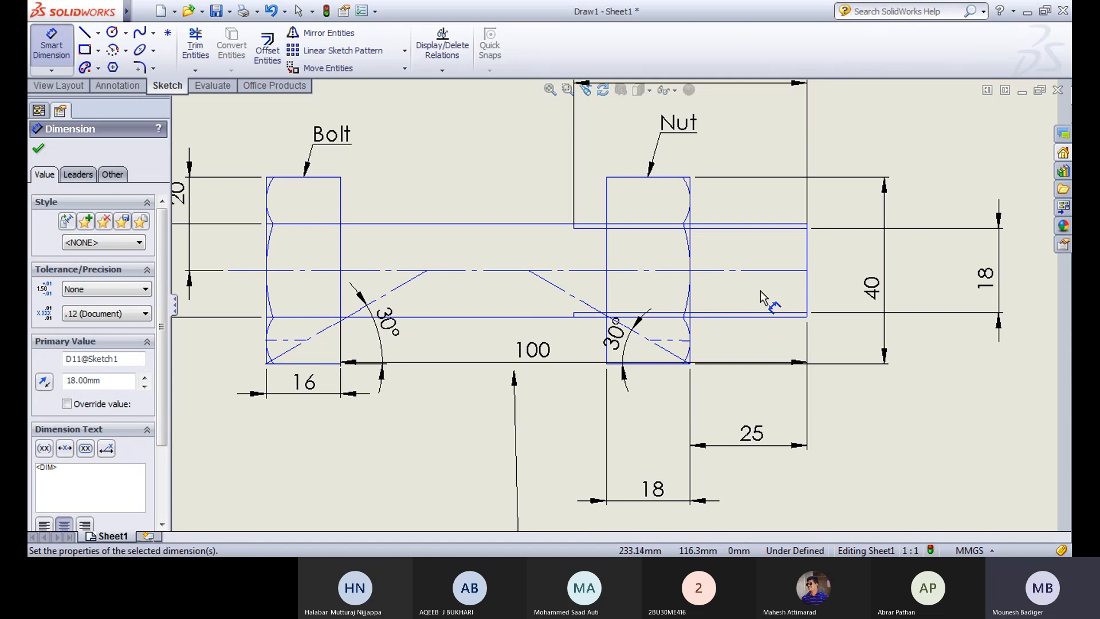
scroll(618, 307, up, 2)
middle_drag(489, 344, 589, 364)
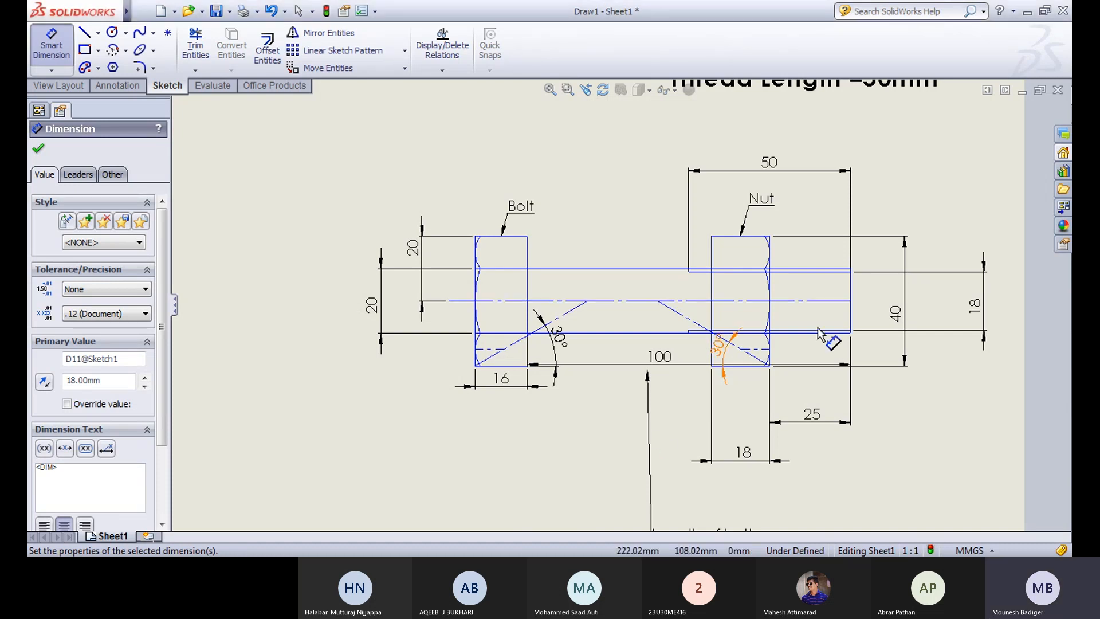
scroll(955, 252, up, 3)
scroll(793, 380, up, 3)
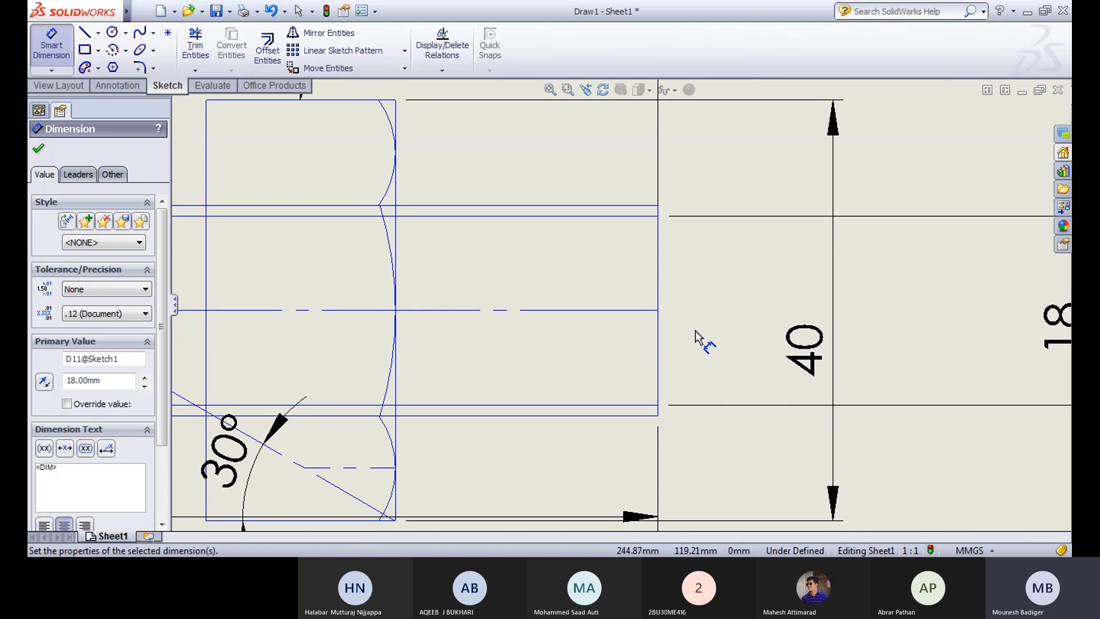
key(Escape)
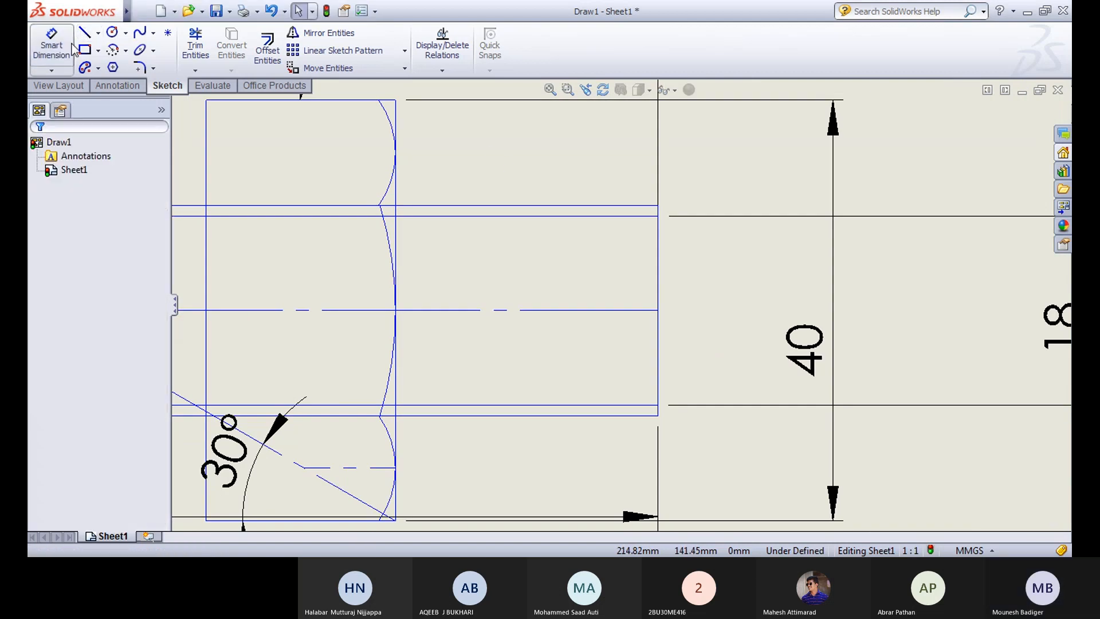
click(154, 68)
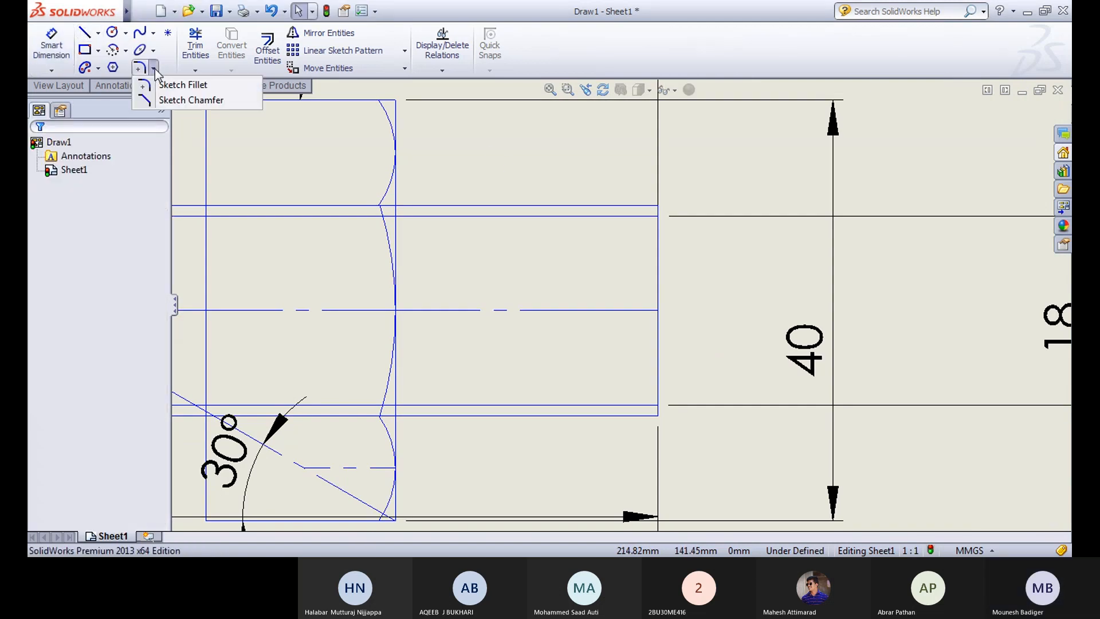
click(166, 101)
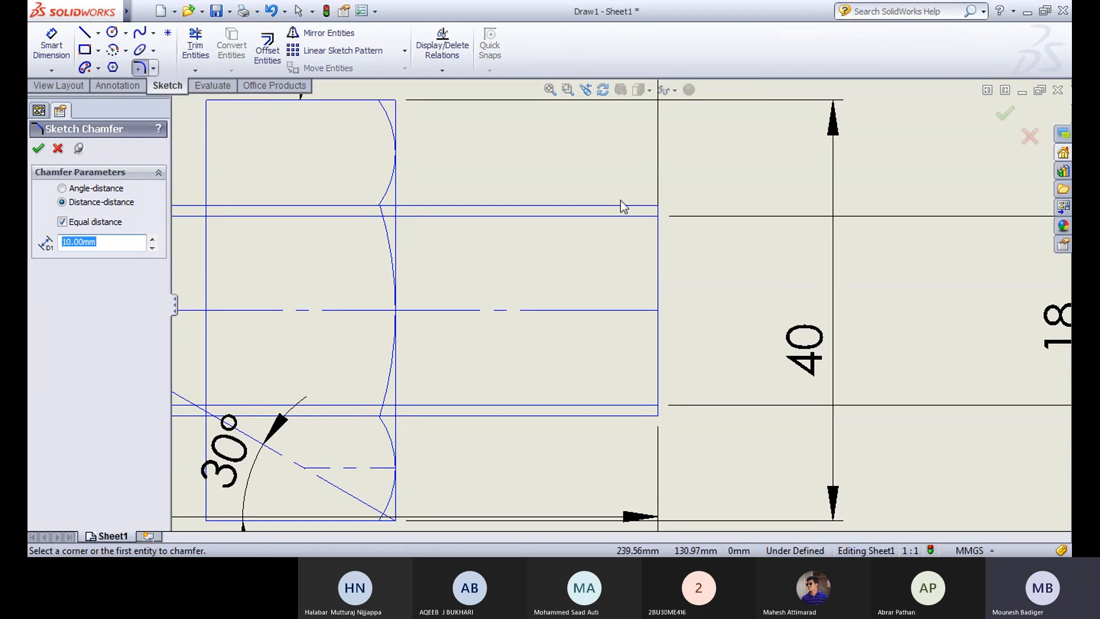
click(631, 208)
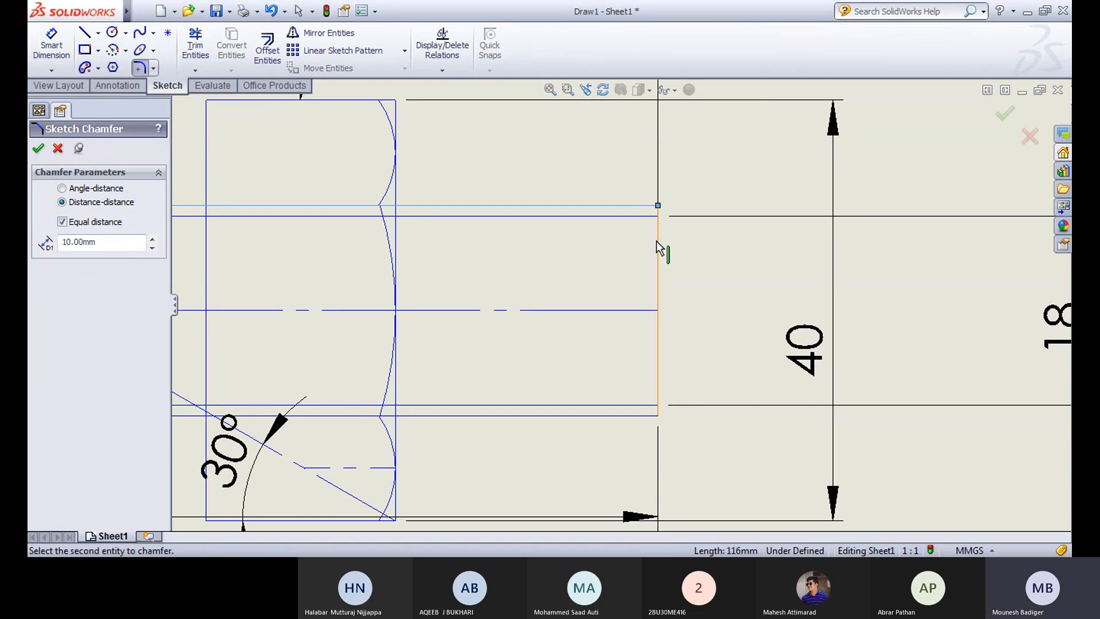
drag(108, 252, 38, 256)
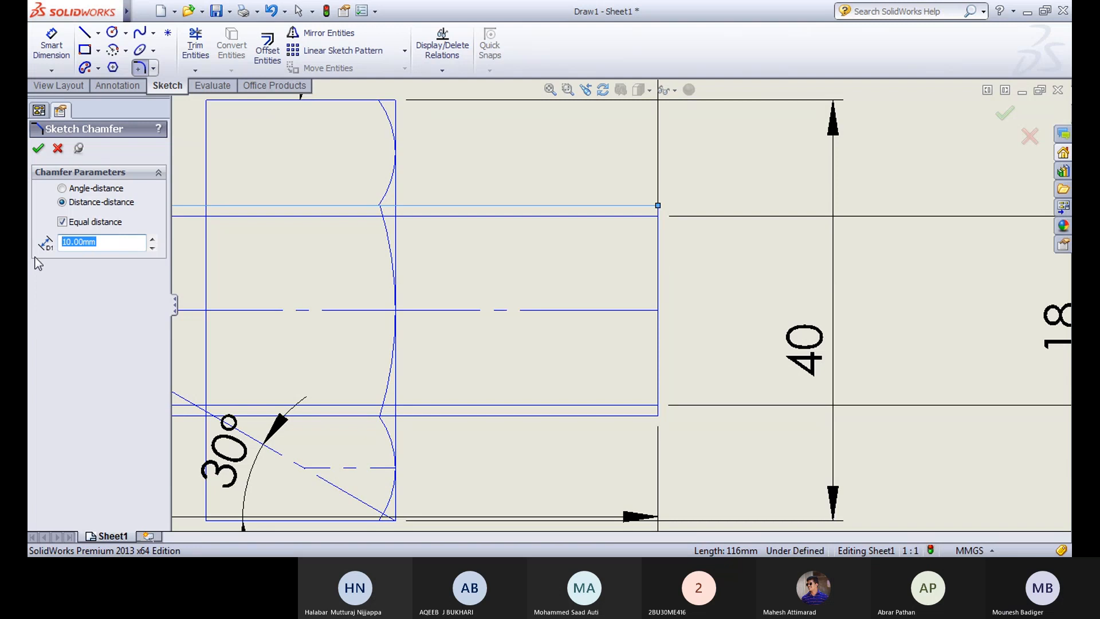
text(2.00mm)
click(657, 239)
click(607, 292)
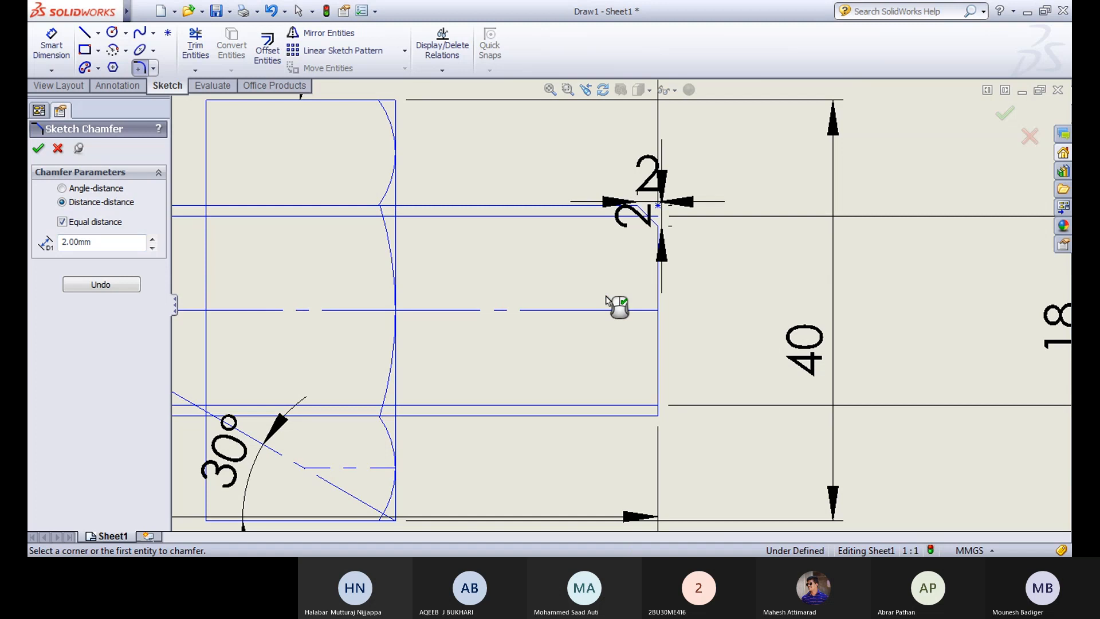
scroll(607, 299, up, 5)
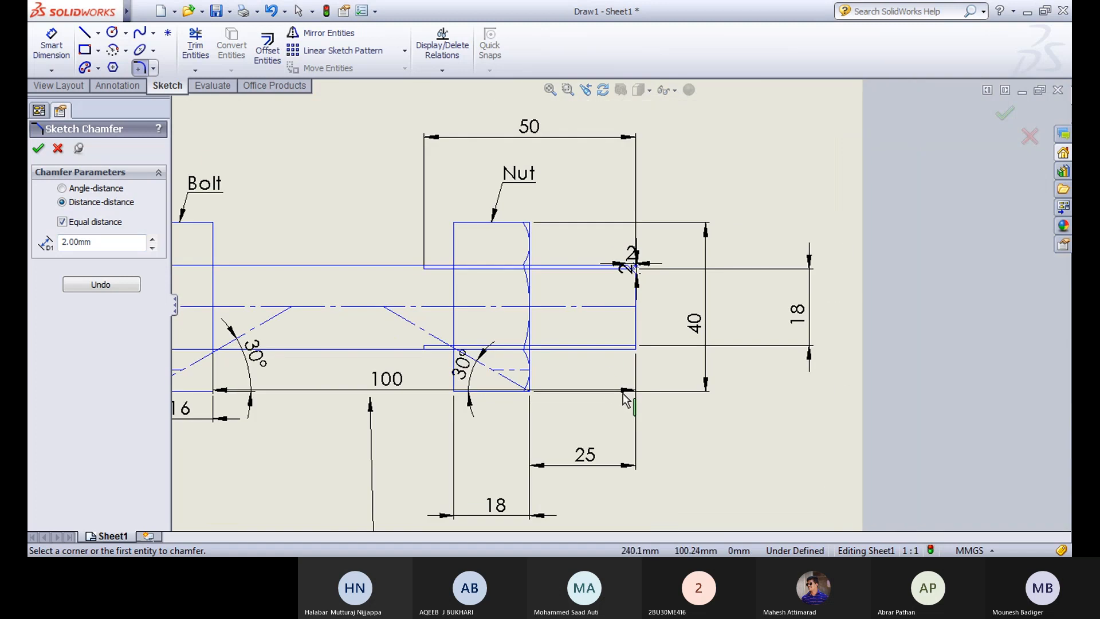
key(ctrl+z)
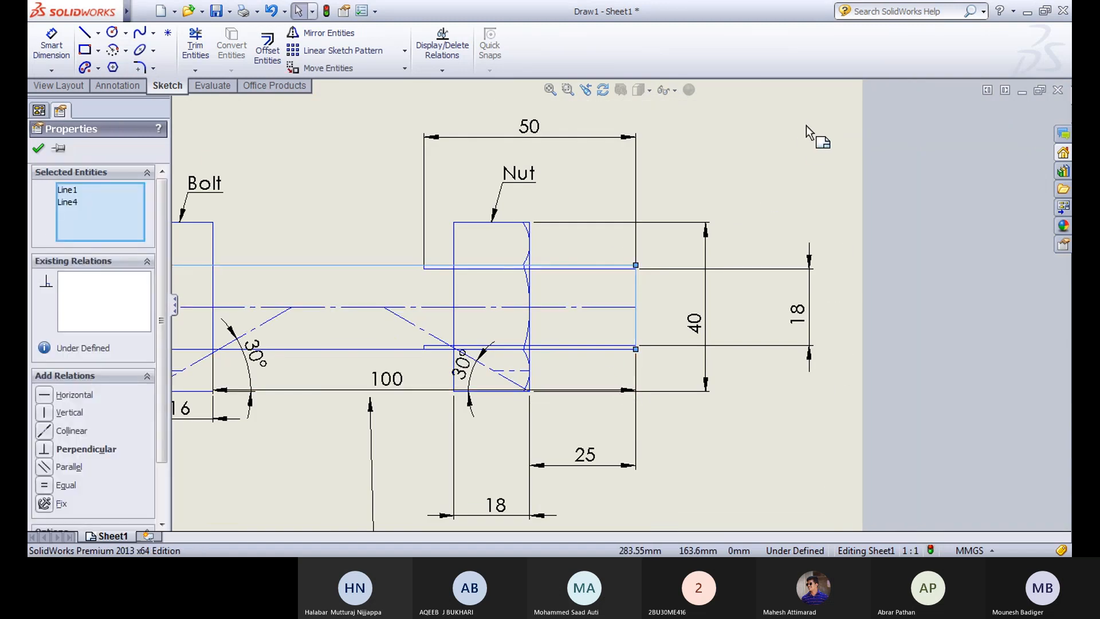
click(762, 160)
Step: Chamfer the upper corner of the shank's free end with an equal distance of 1 mm, accepting the loss of constraints
click(153, 69)
click(172, 100)
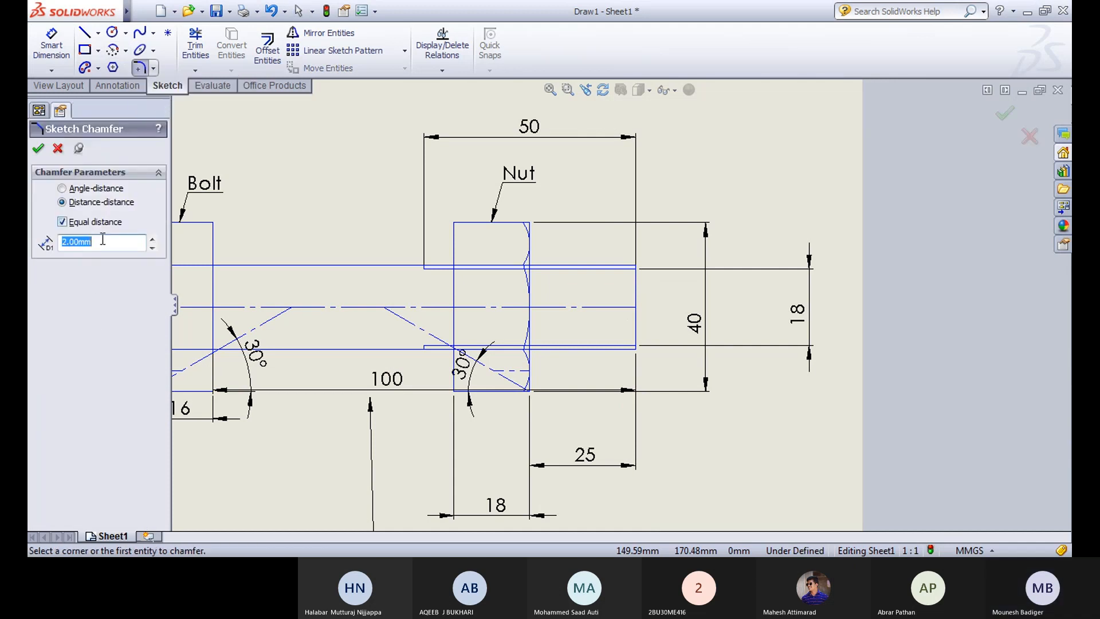
text(1)
key(Return)
scroll(650, 292, down, 4)
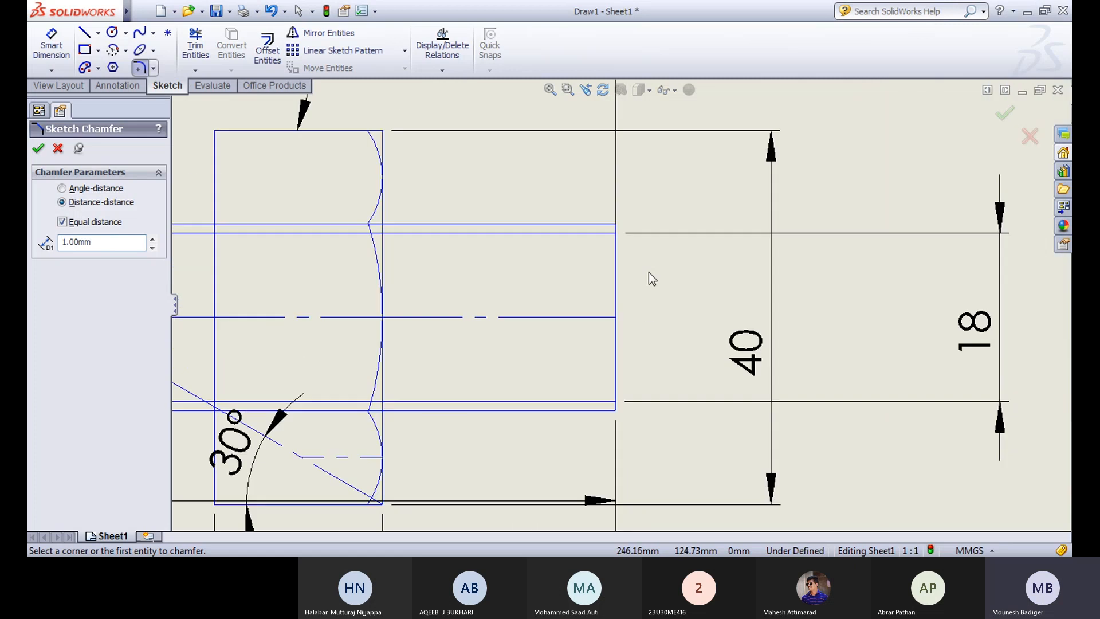
click(601, 224)
click(613, 259)
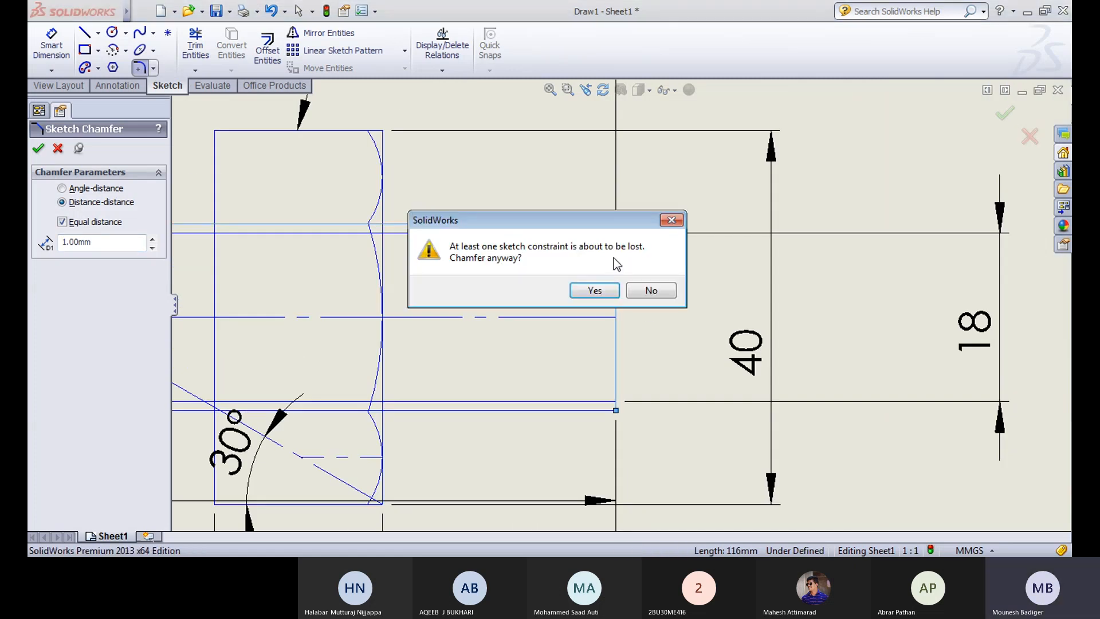
click(599, 290)
Step: Chamfer the lower corner of the shank's free end with the same 1 mm equal distance
scroll(594, 403, down, 2)
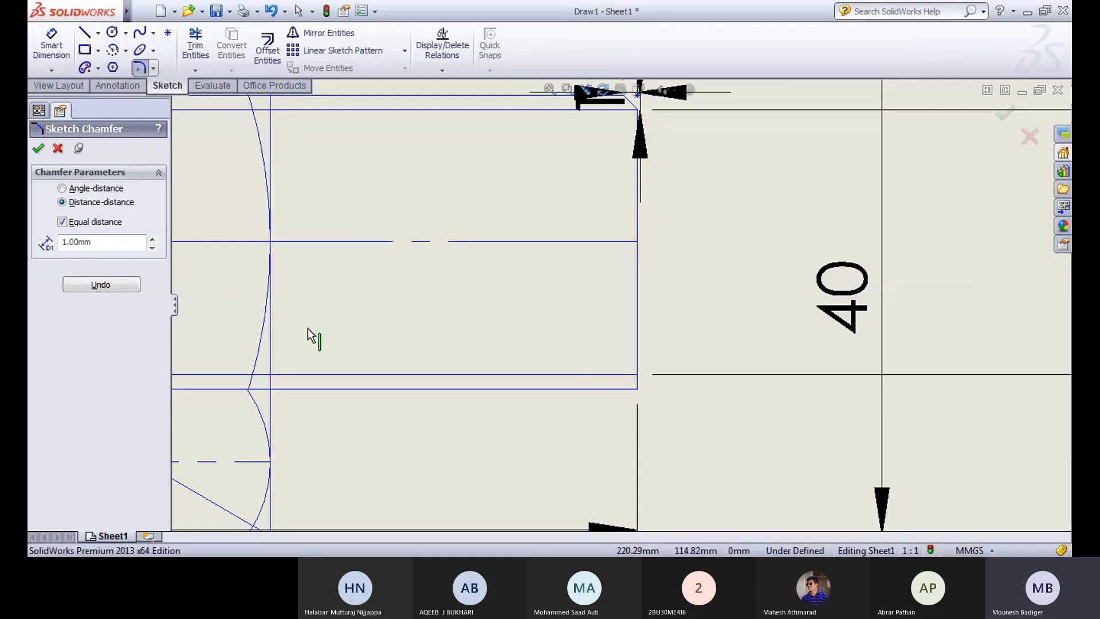
click(514, 390)
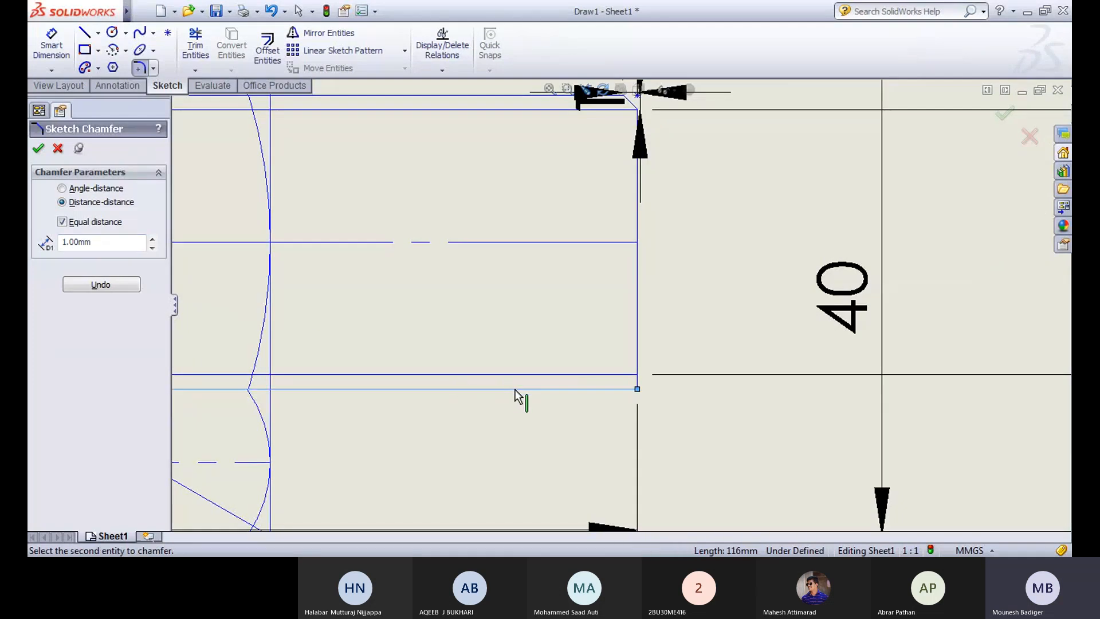
click(637, 333)
scroll(630, 379, up, 4)
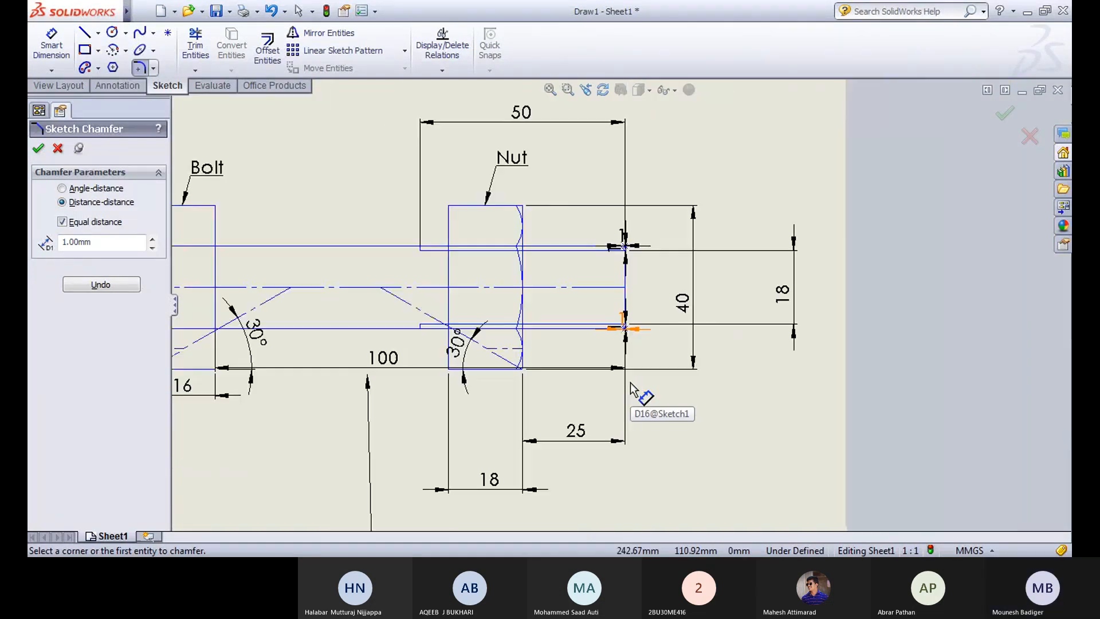
scroll(573, 321, down, 3)
scroll(689, 242, down, 2)
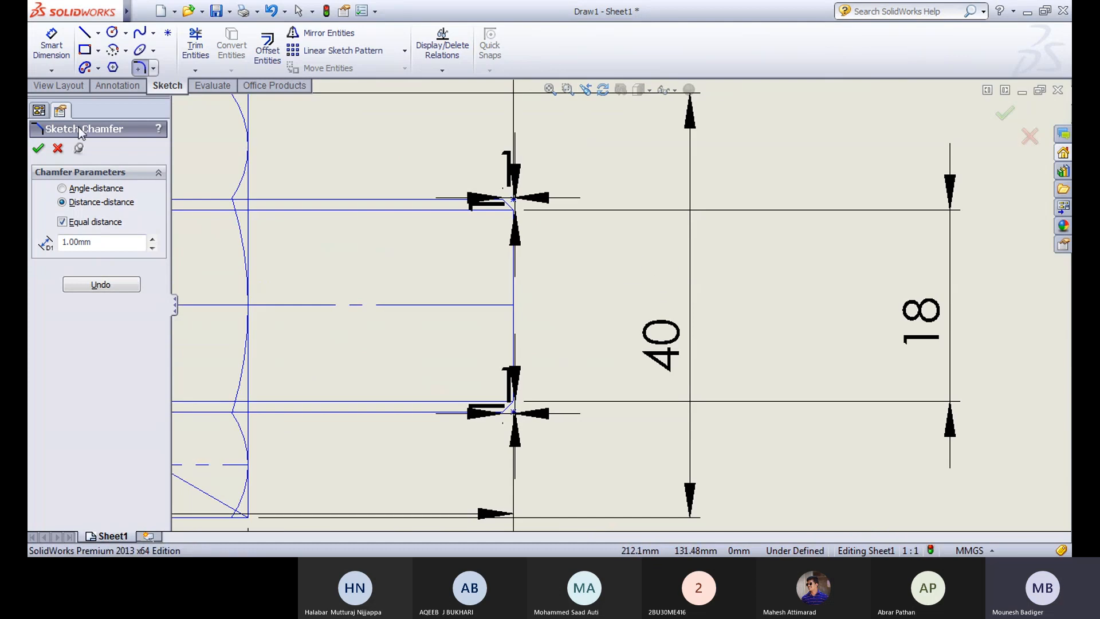
key(Escape)
Step: Move the upper chamfer's two dimensions clear of the corner, one above the shank and one beyond its free end
scroll(611, 245, up, 2)
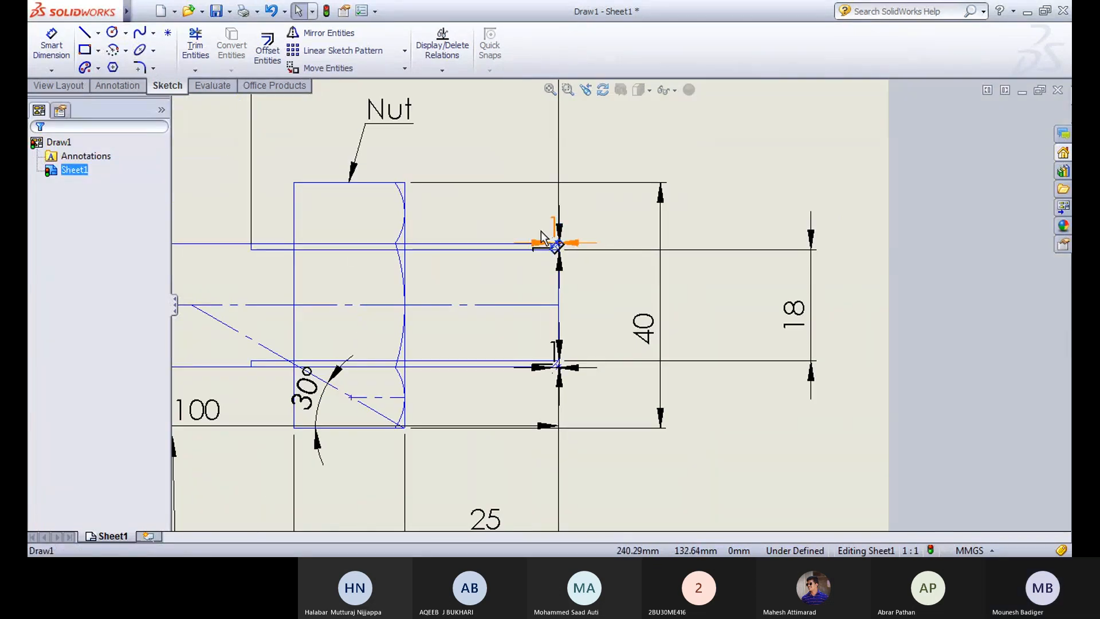
drag(570, 247, 577, 140)
drag(543, 250, 663, 248)
click(745, 148)
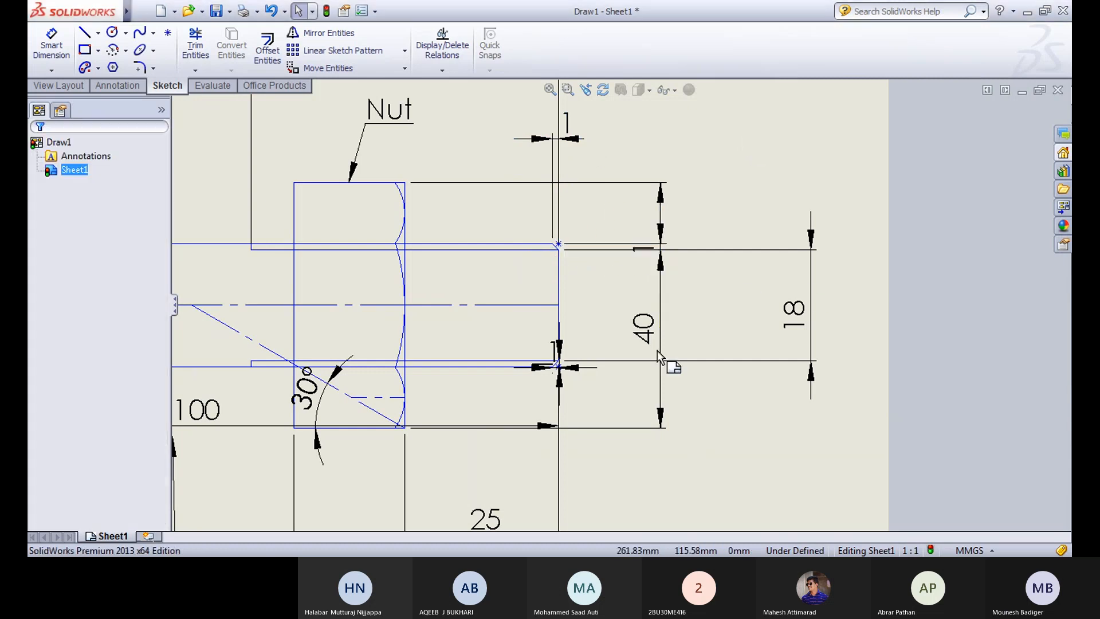
Step: Move the lower chamfer's two dimensions clear of the corner, one below the shank and one beyond its free end
scroll(578, 401, down, 3)
drag(580, 338, 614, 506)
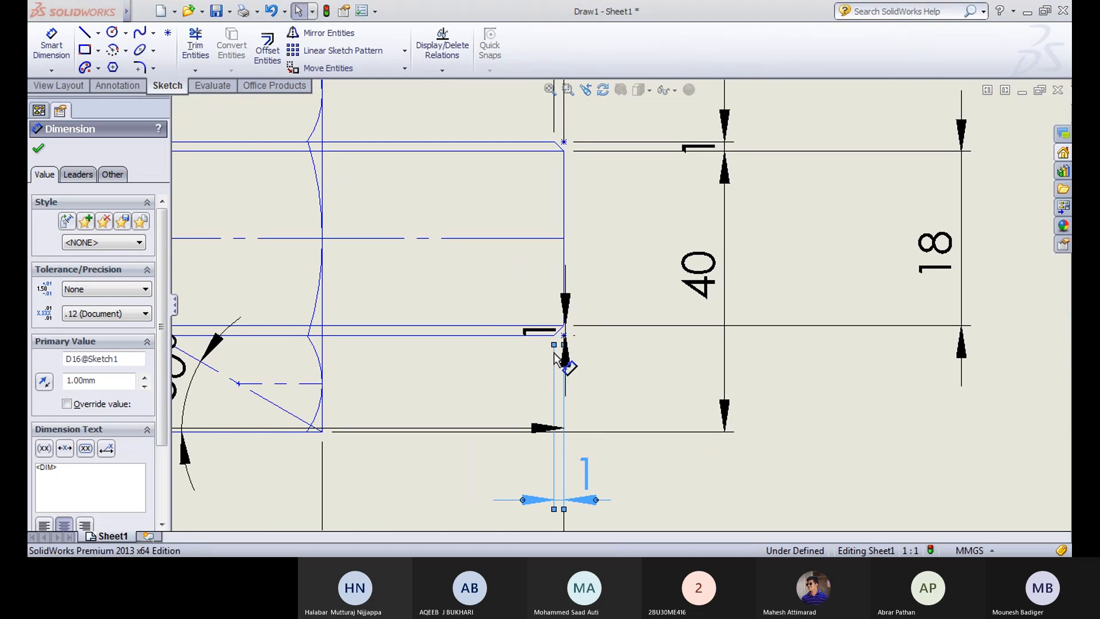
drag(572, 369, 800, 373)
click(655, 376)
Step: Examine the chamfered corners at the shank's free end and the overall front view
scroll(650, 388, up, 1)
scroll(651, 389, up, 4)
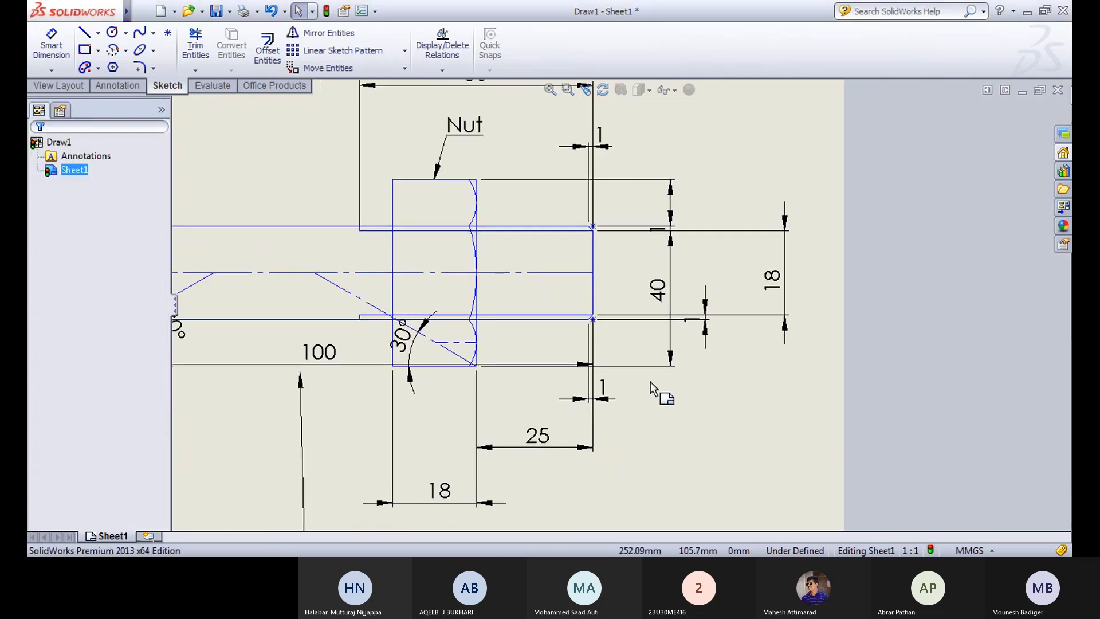
scroll(637, 298, down, 1)
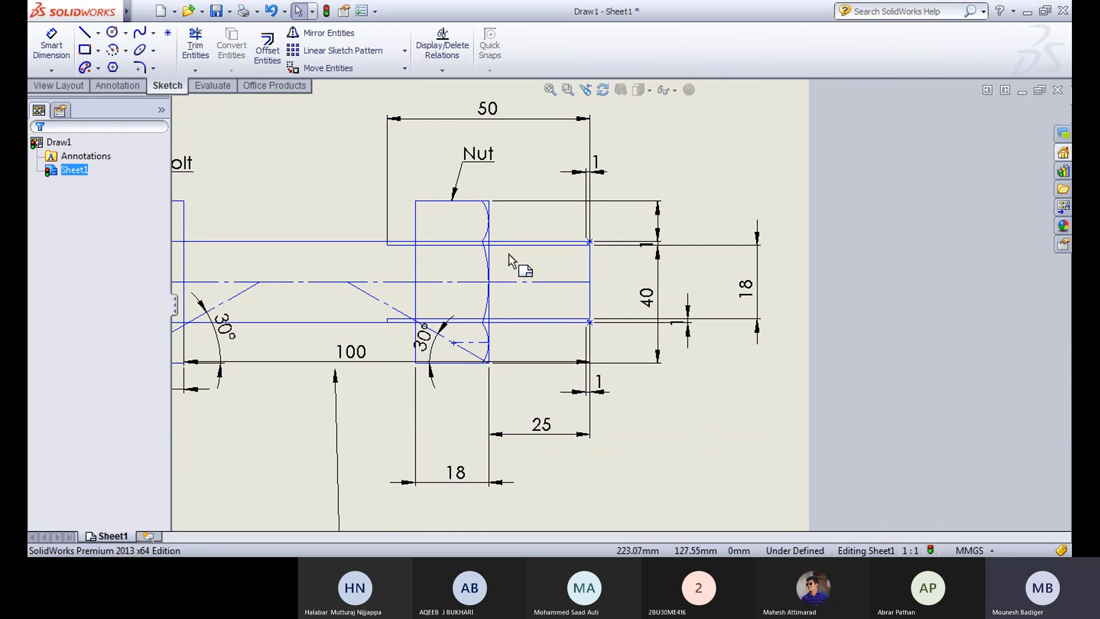
scroll(634, 270, up, 1)
scroll(659, 258, down, 3)
scroll(682, 258, down, 5)
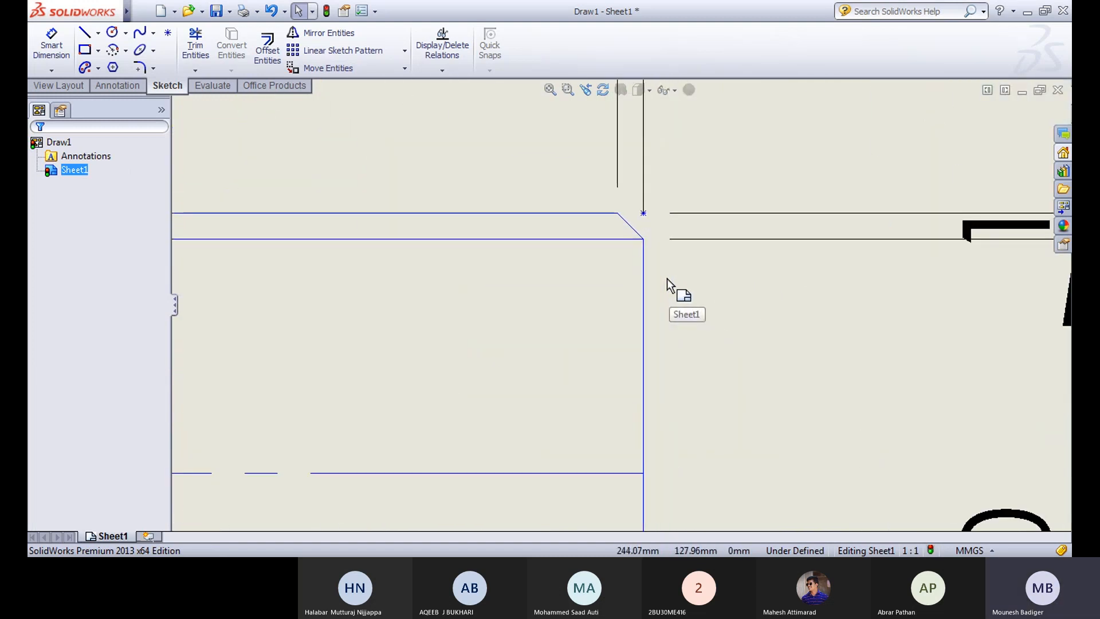
scroll(666, 278, up, 5)
scroll(590, 317, up, 1)
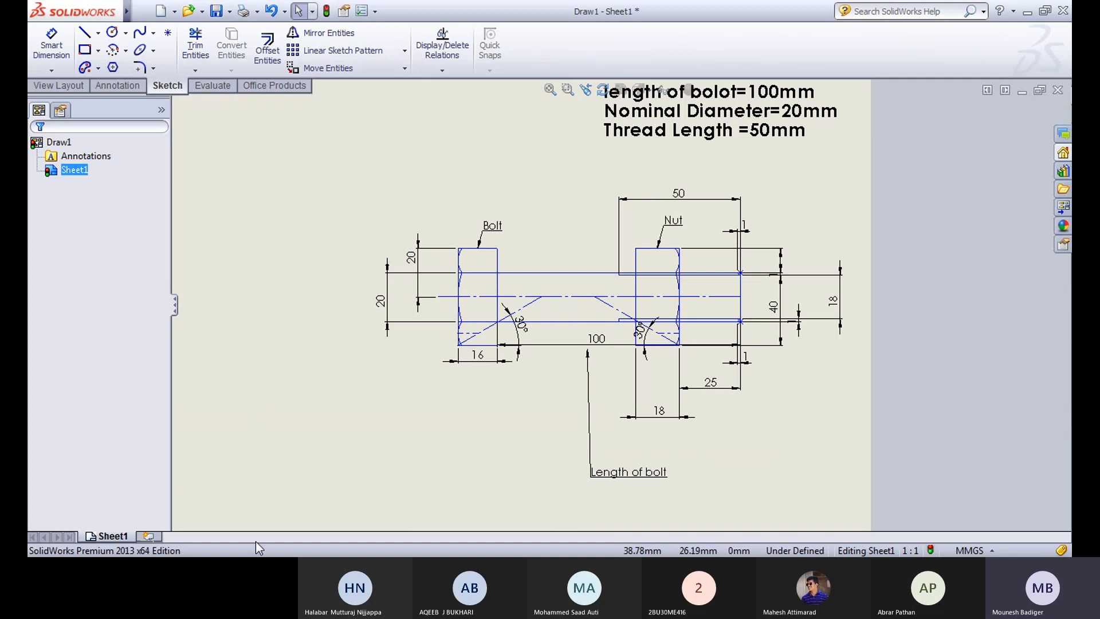
click(258, 567)
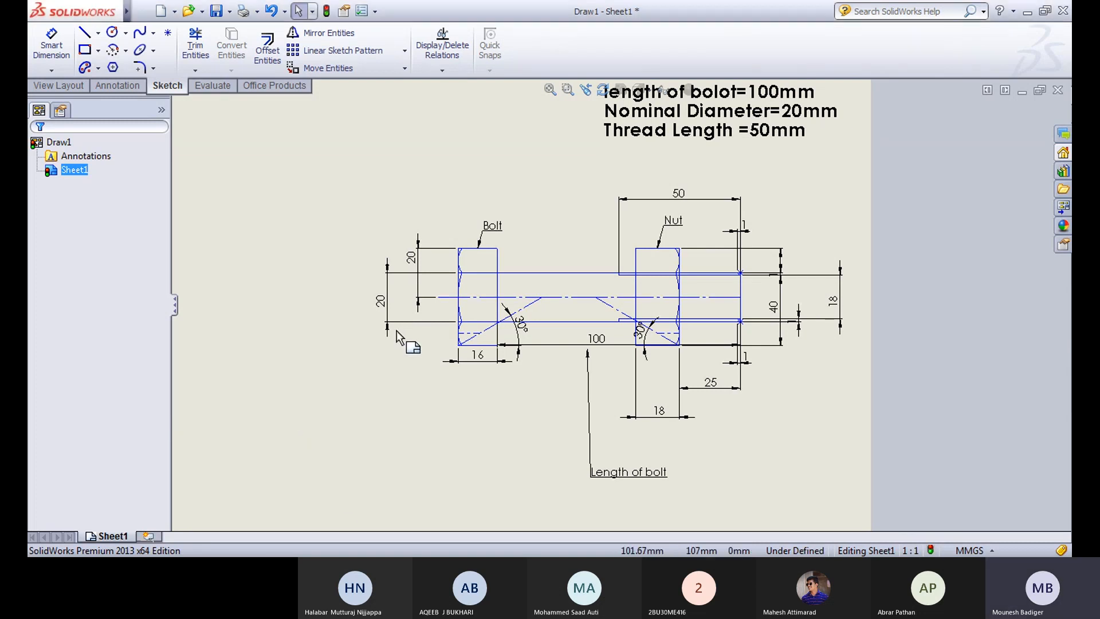
Step: Sketch a six-sided inscribed-circle polygon left of the bolt head, centred in line with the centreline, with a vertex 20 mm straight above its centre
click(114, 69)
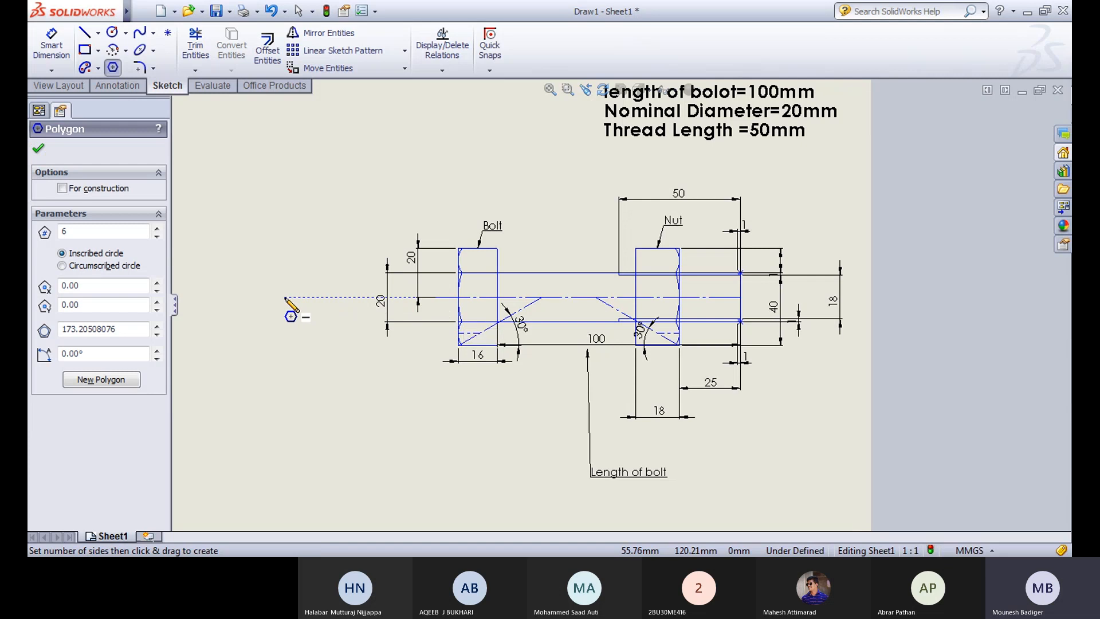
drag(286, 297, 289, 247)
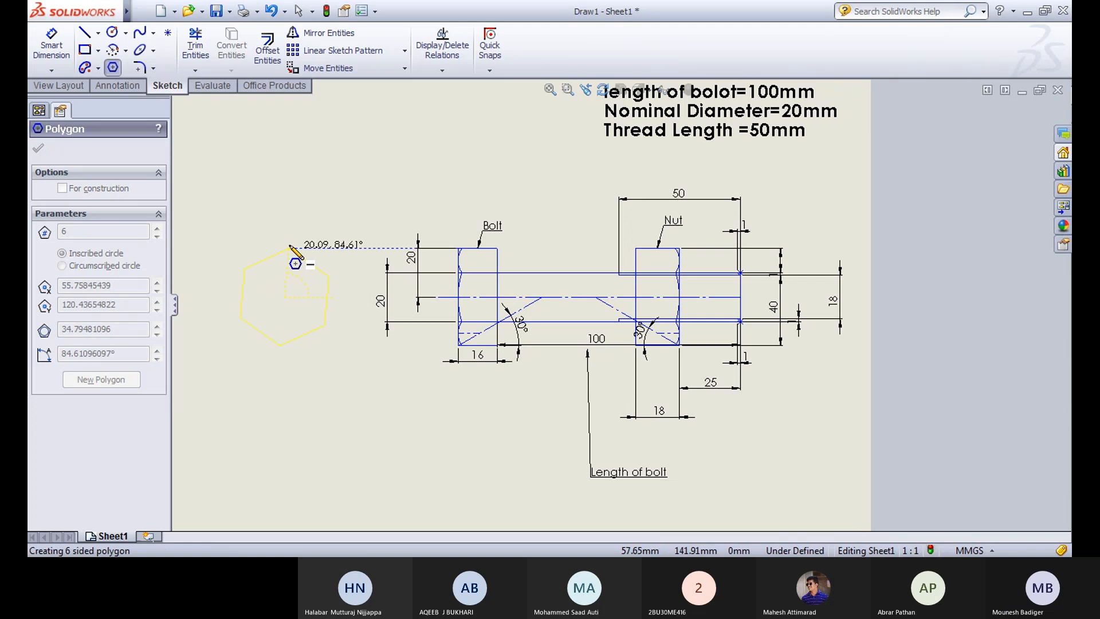
mouse_move(289, 247)
mouse_down()
mouse_move(262, 251)
mouse_move(286, 248)
mouse_move(289, 303)
mouse_move(285, 251)
mouse_up()
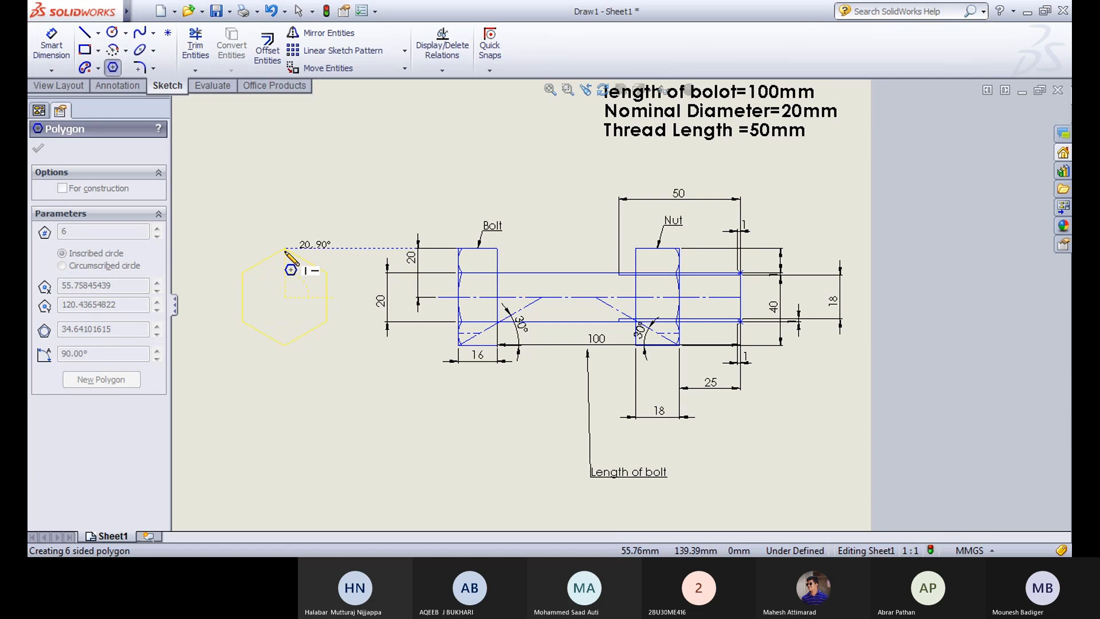
drag(286, 251, 285, 252)
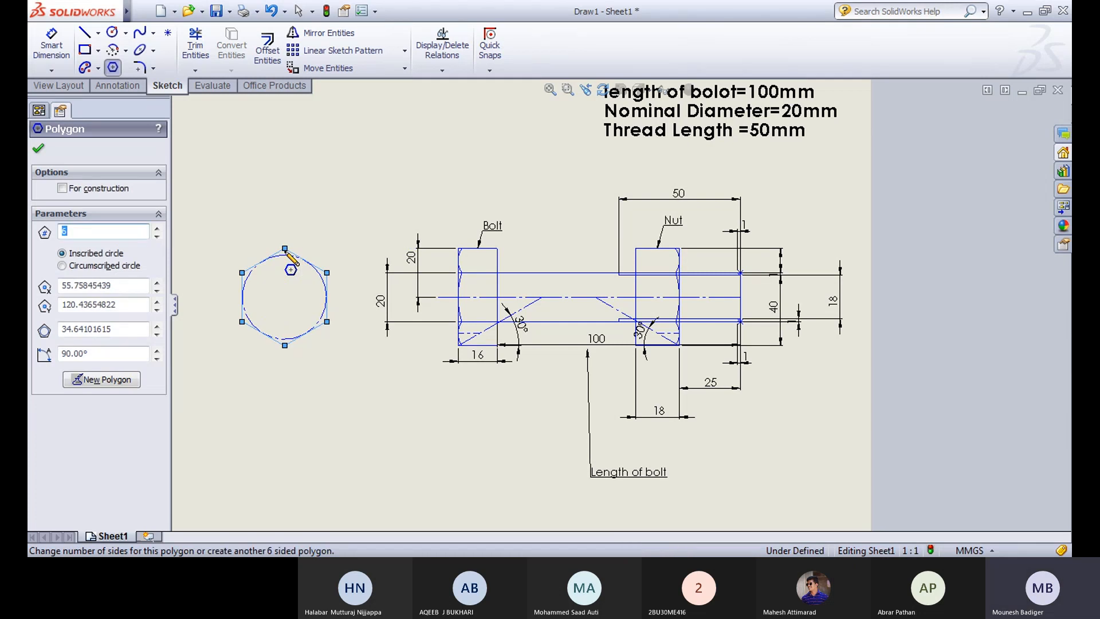
click(38, 148)
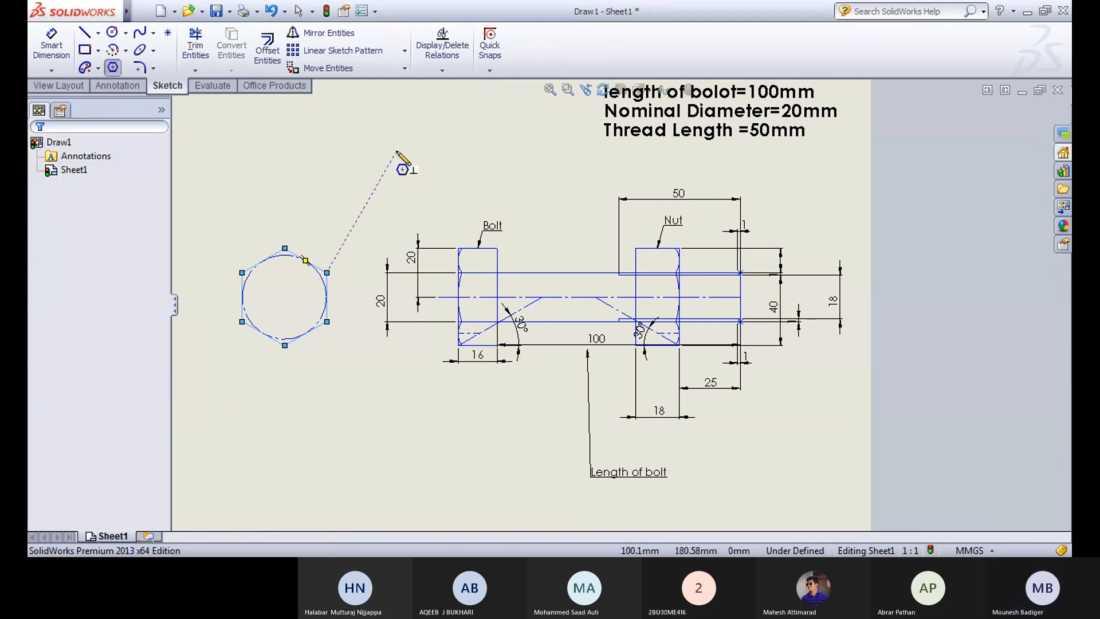
key(Escape)
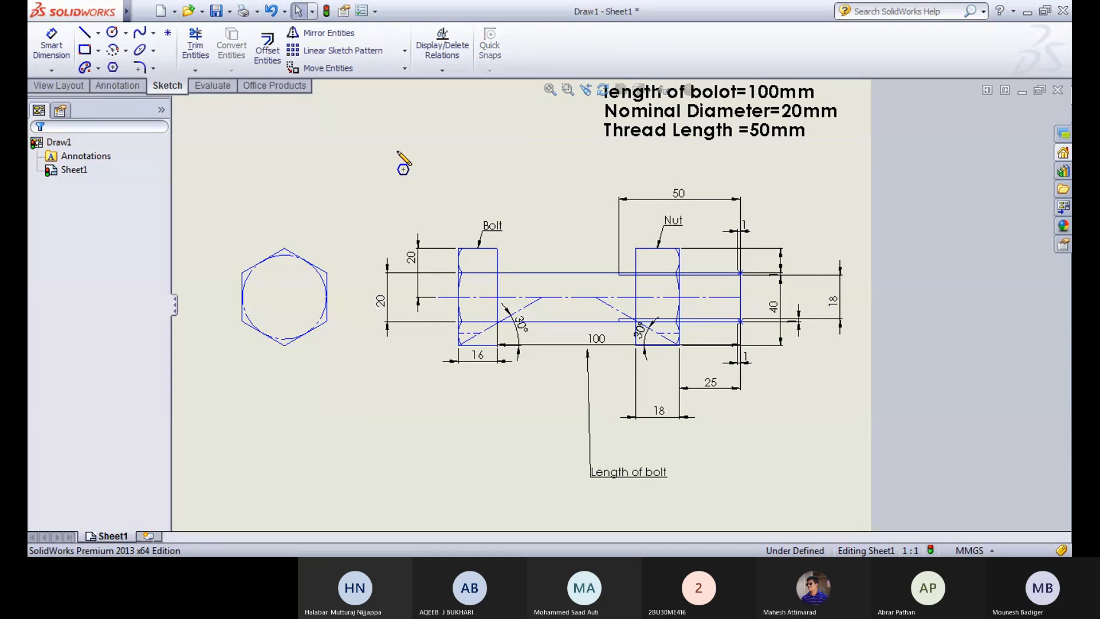
click(401, 166)
Step: Dimension the vertical distance between the hexagon's top and bottom vertices, keeping the value as drawn
click(53, 46)
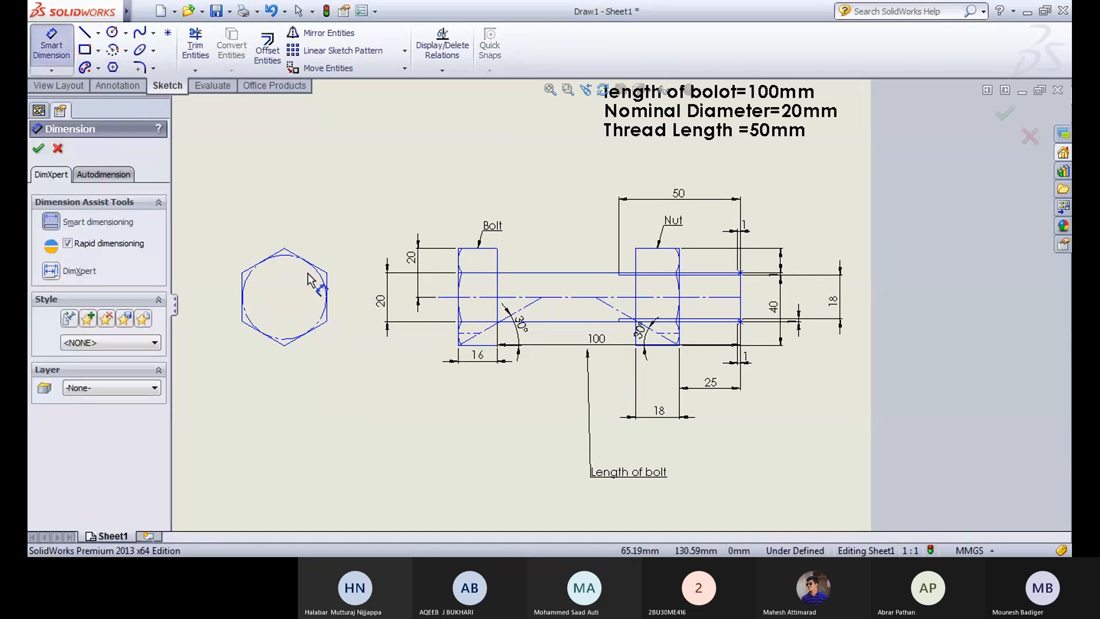
click(284, 249)
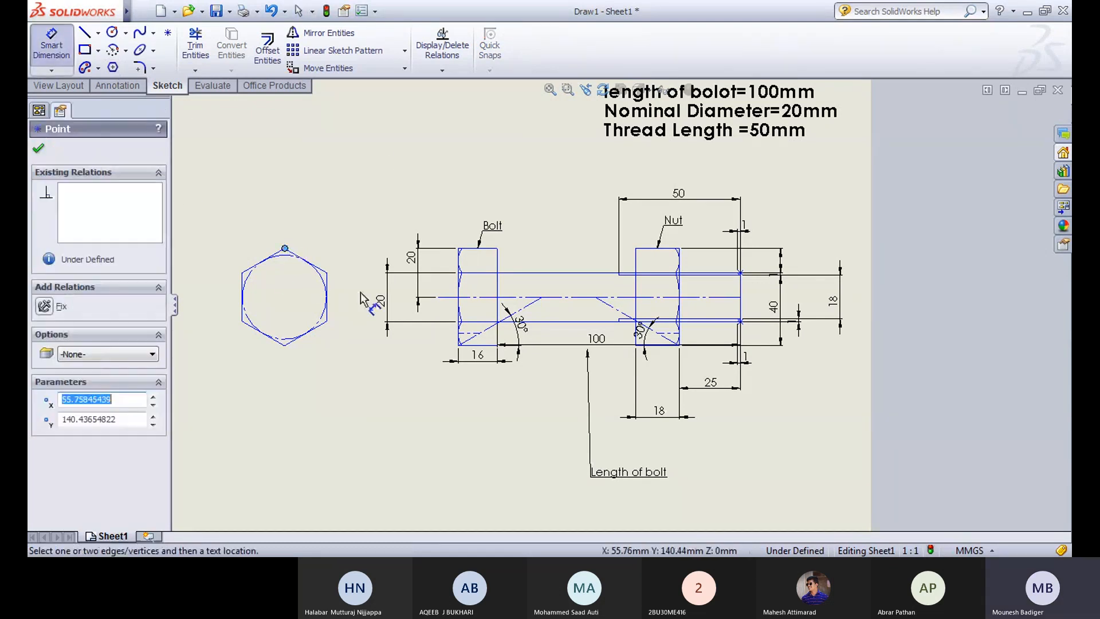
click(285, 345)
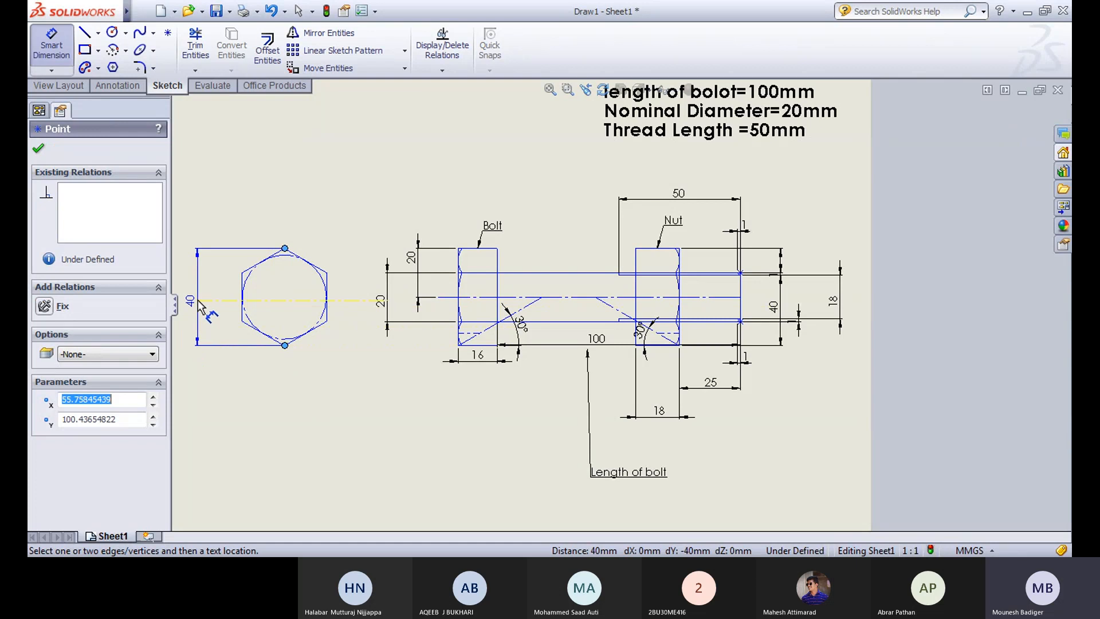
click(199, 299)
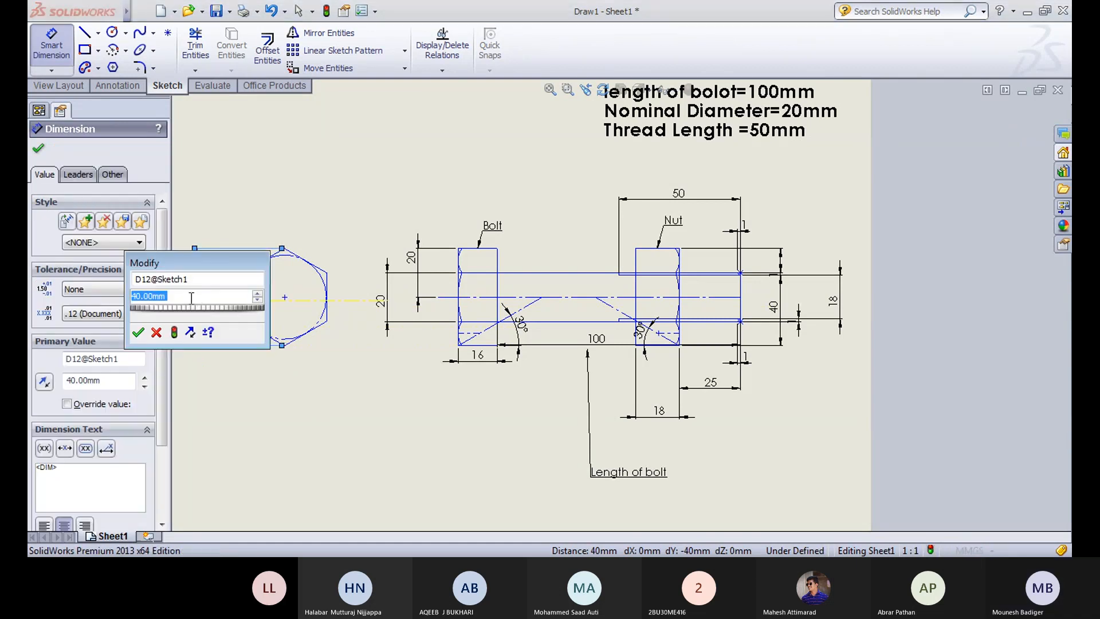
click(138, 333)
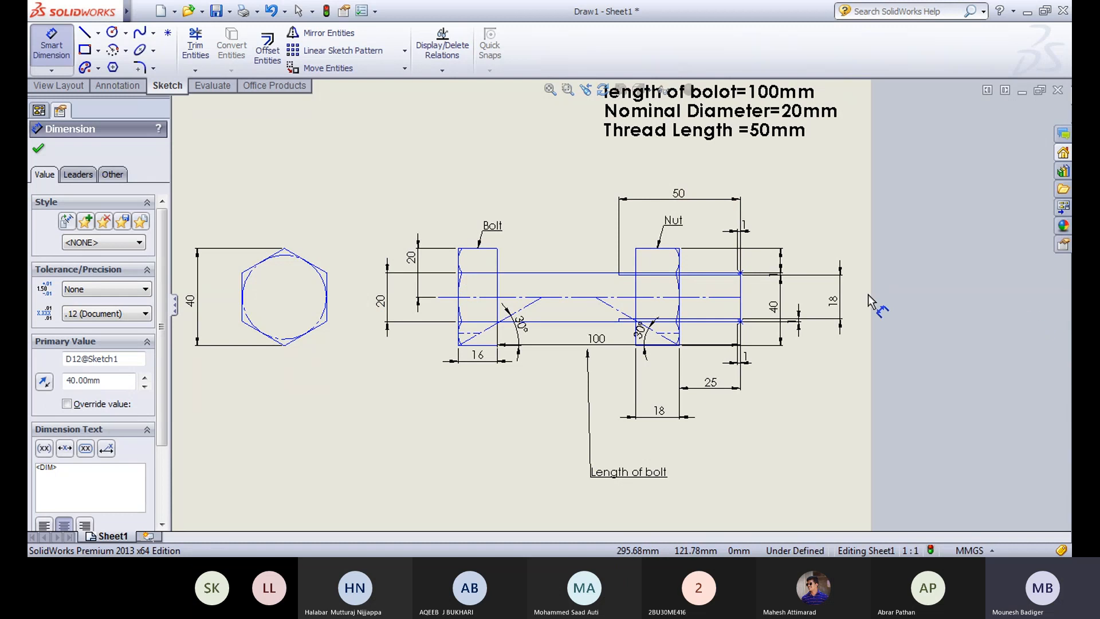
click(98, 87)
click(191, 46)
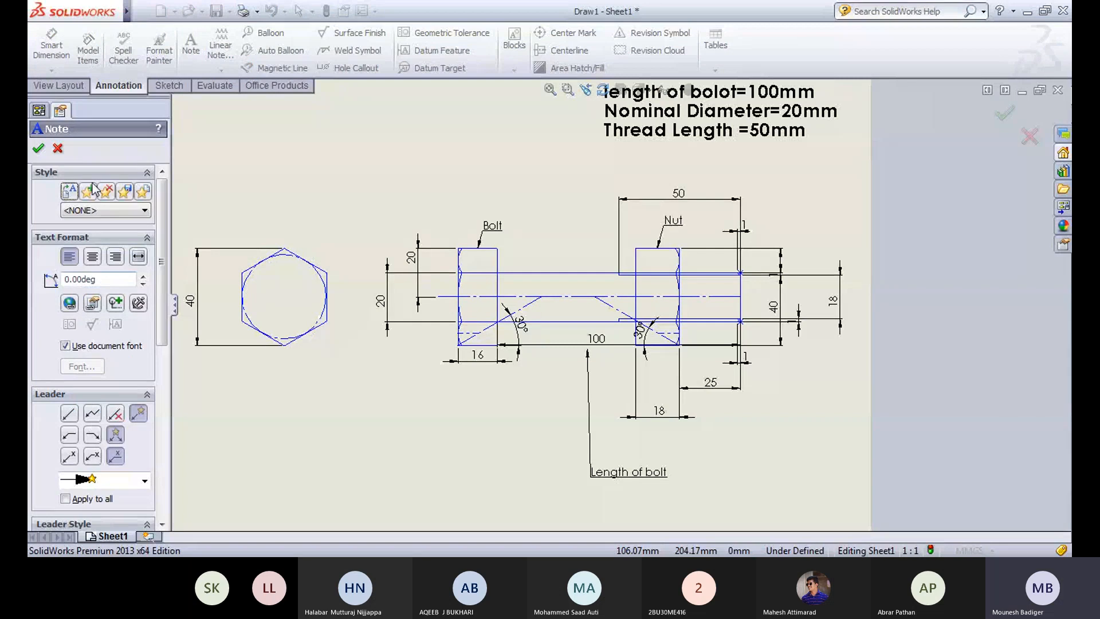
click(38, 149)
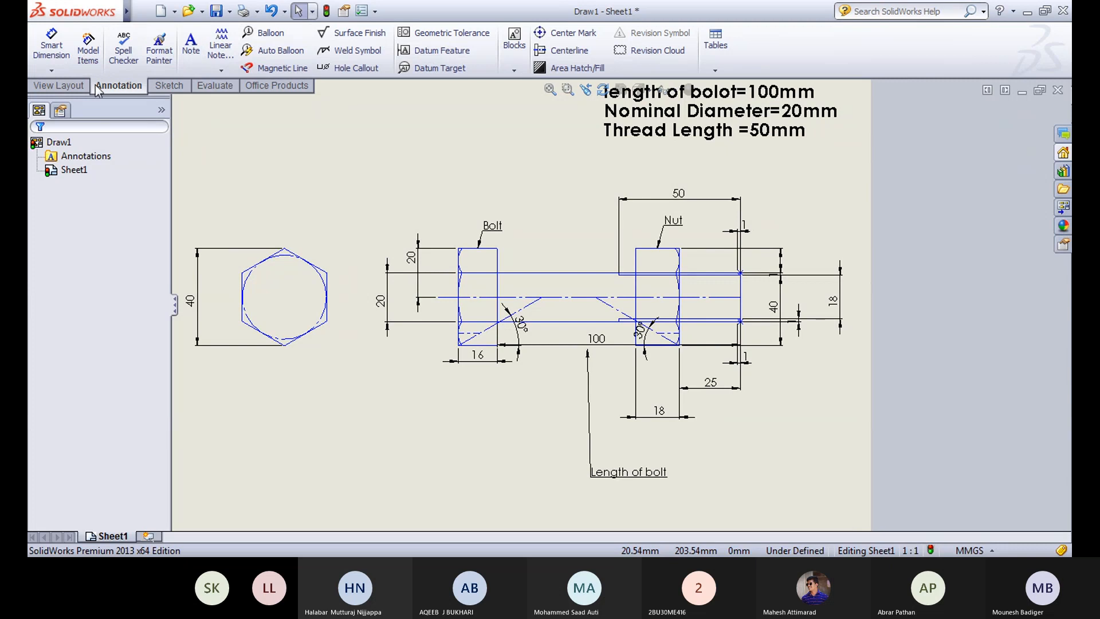
click(52, 70)
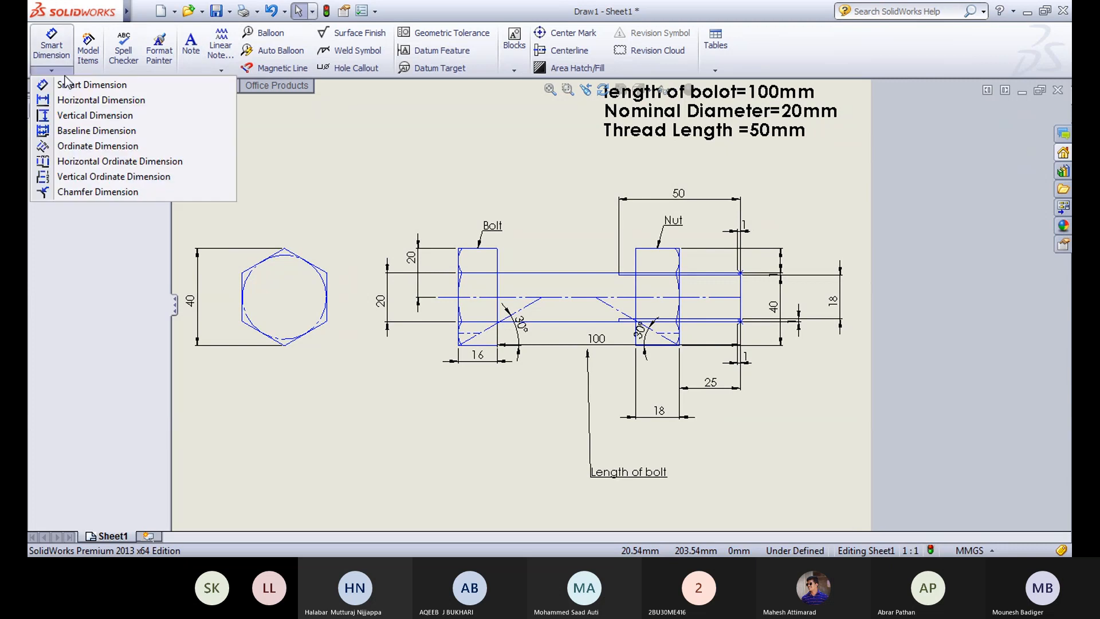
click(70, 266)
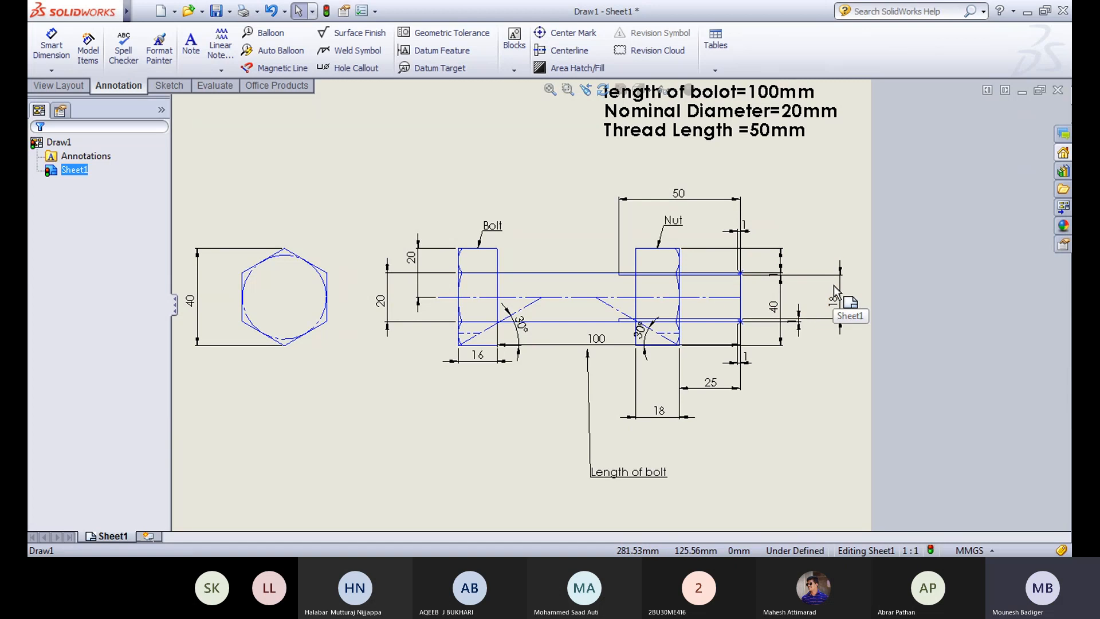
click(169, 85)
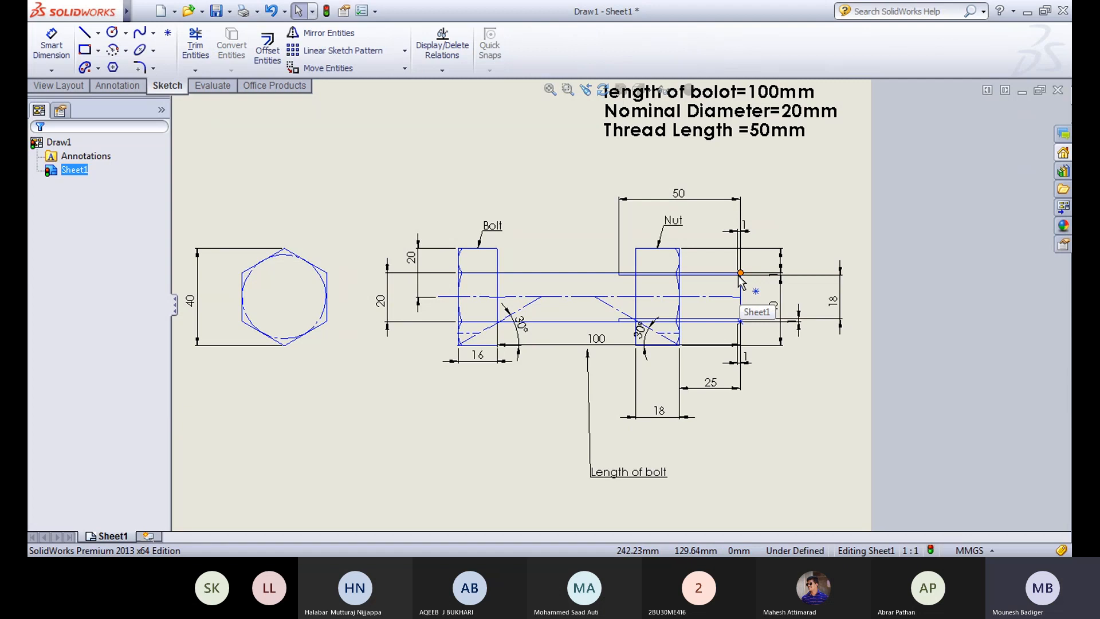
scroll(743, 289, down, 2)
middle_drag(653, 282, 737, 288)
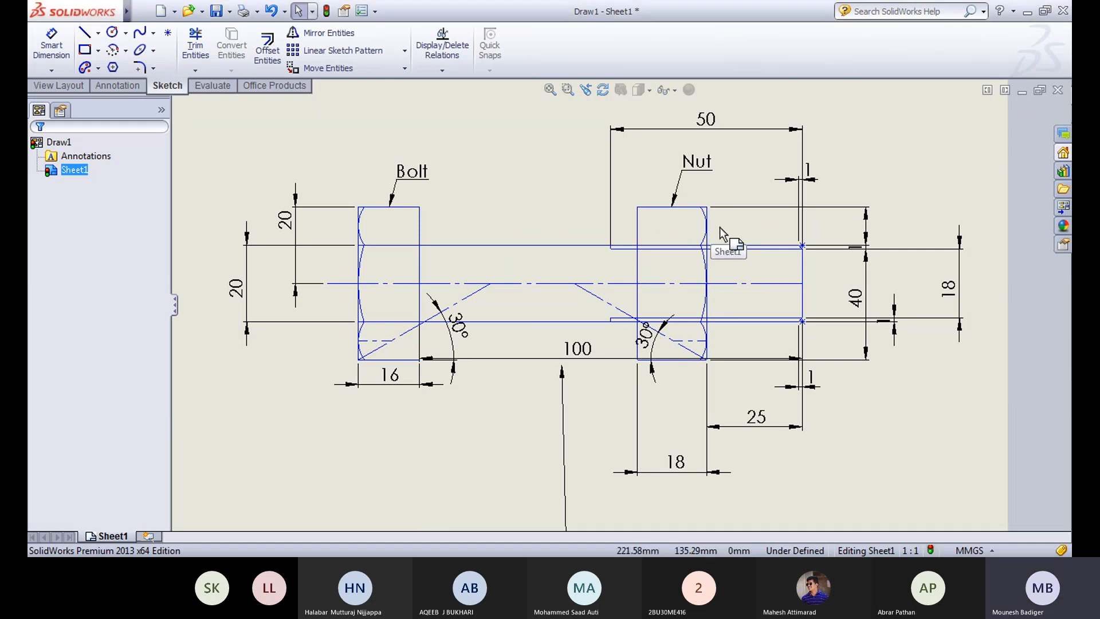
scroll(615, 304, up, 2)
middle_drag(460, 308, 600, 290)
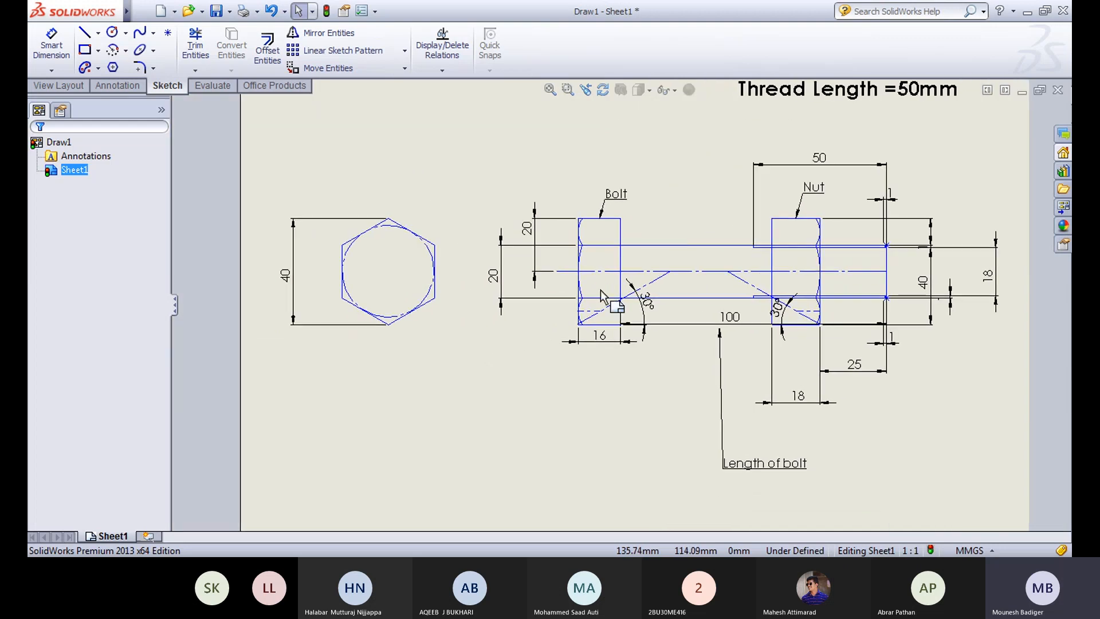
Step: Draw a circle about 13.8 mm in diameter at the centre of the hexagonal end view
click(430, 255)
double_click(455, 172)
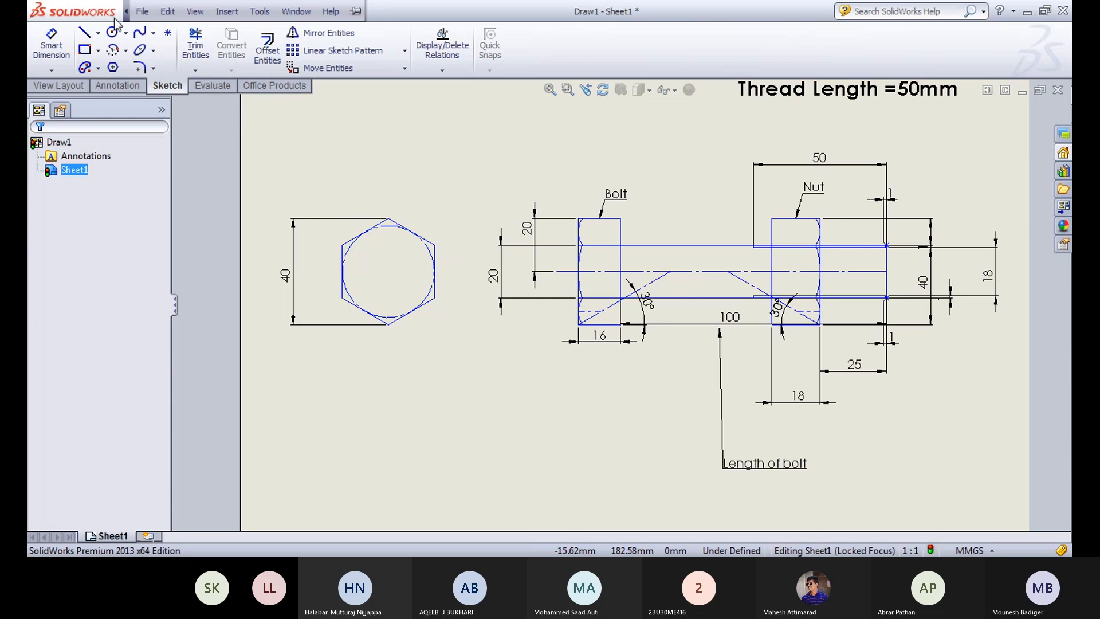
click(112, 32)
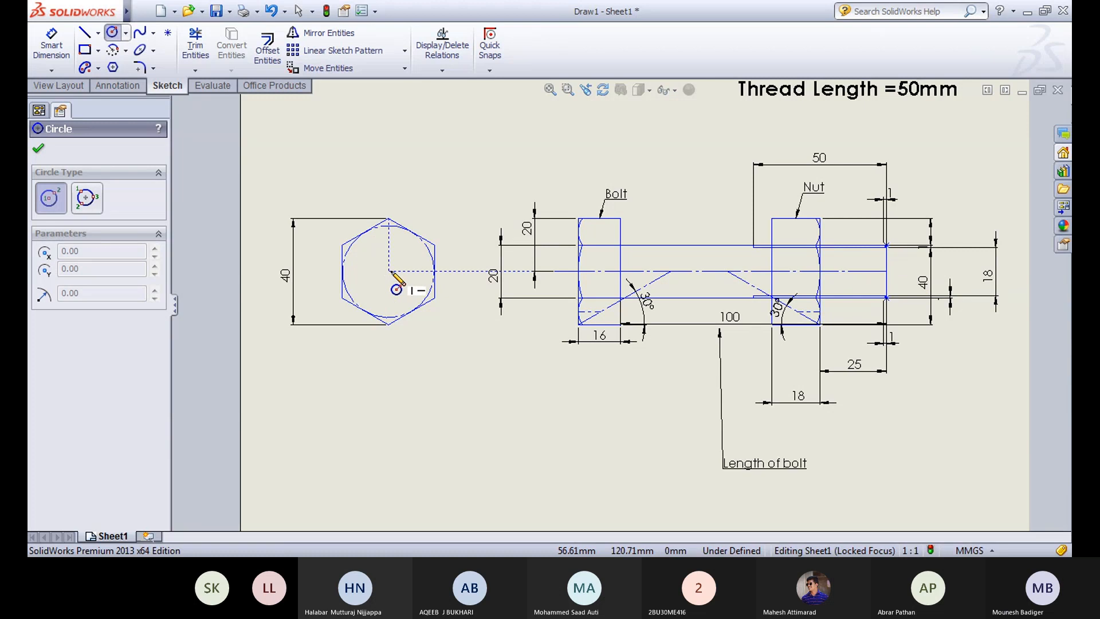
drag(389, 272, 390, 245)
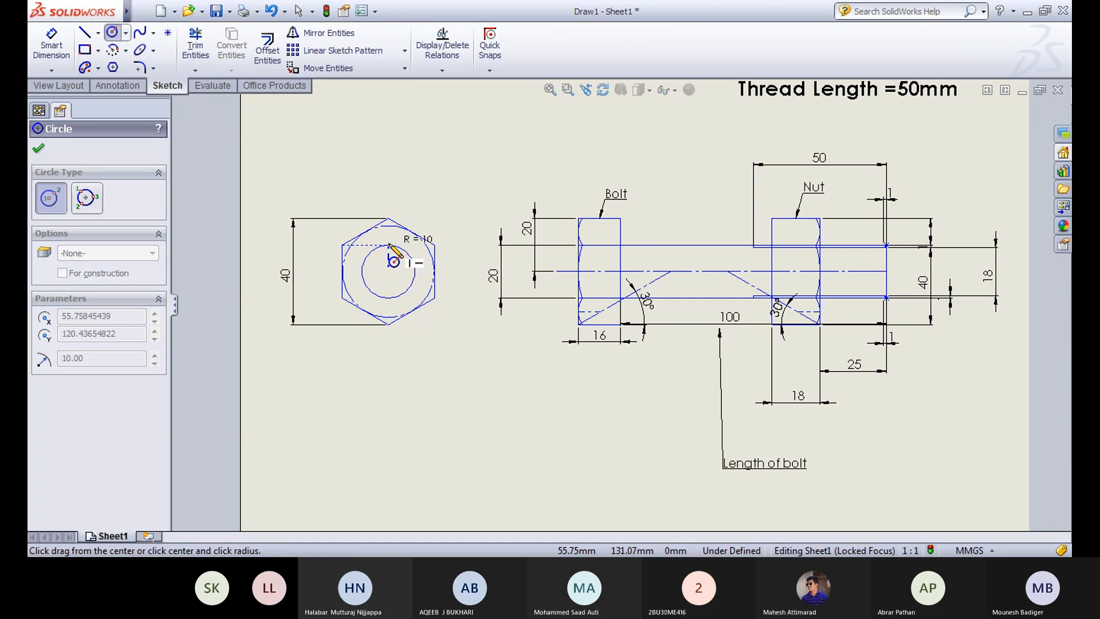
drag(391, 248, 390, 257)
Step: Dimension the diameter of the inner circle in the hexagonal view and set it to 18 mm
click(51, 46)
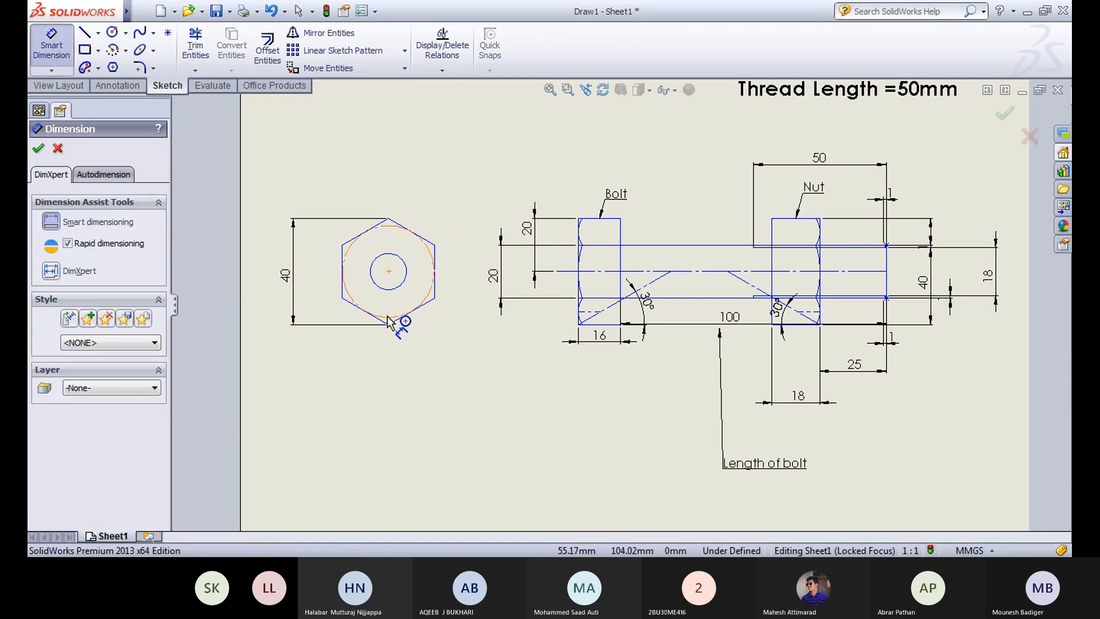
click(379, 288)
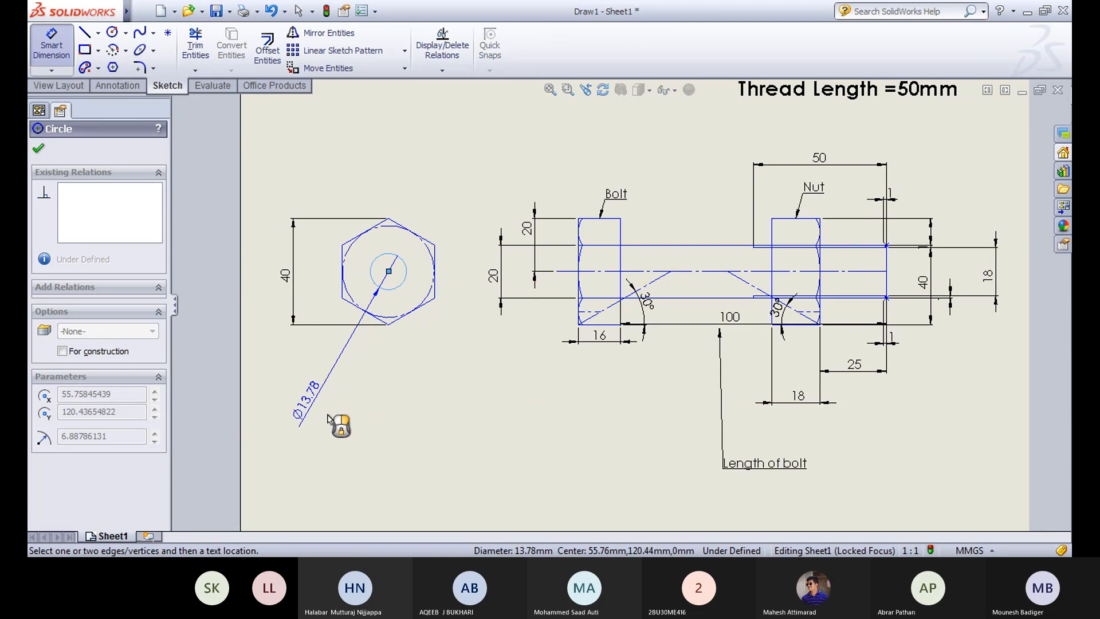
click(309, 414)
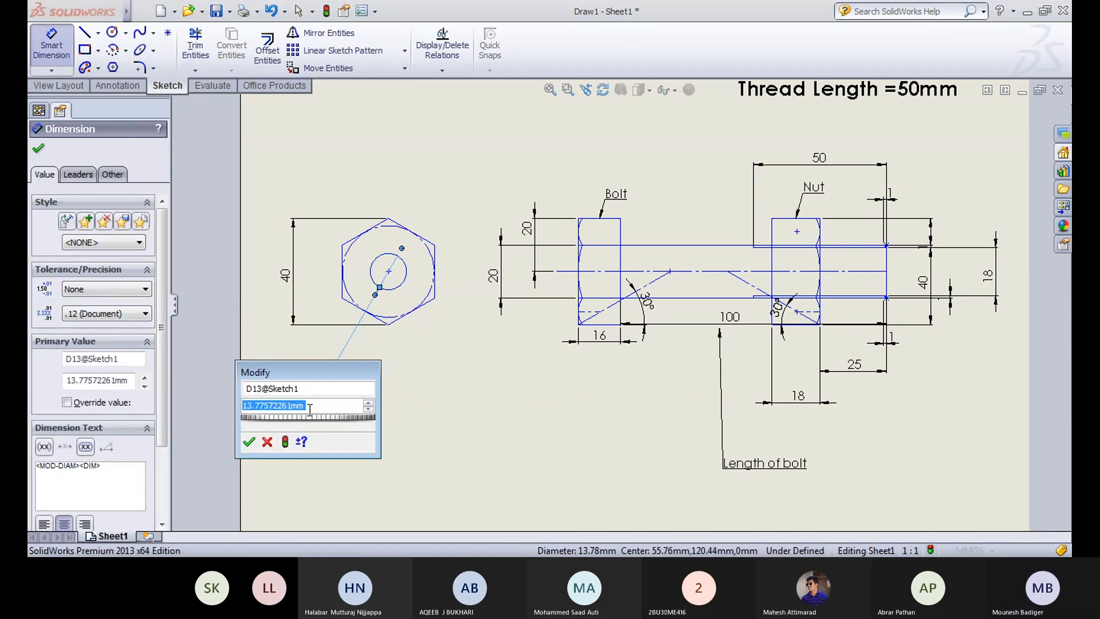
text(18)
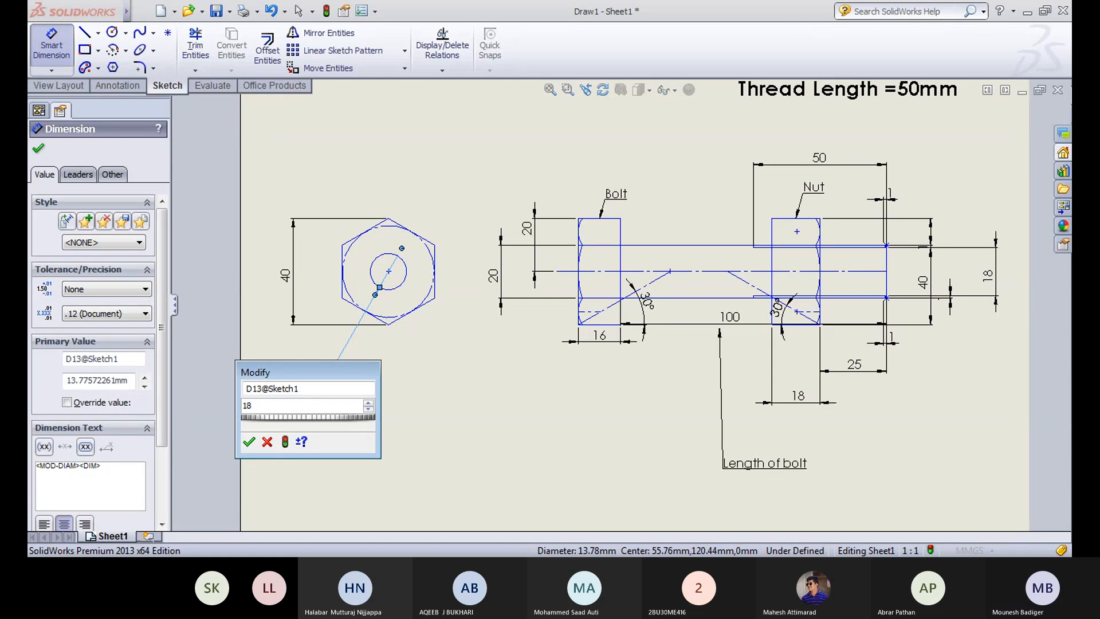
key(Return)
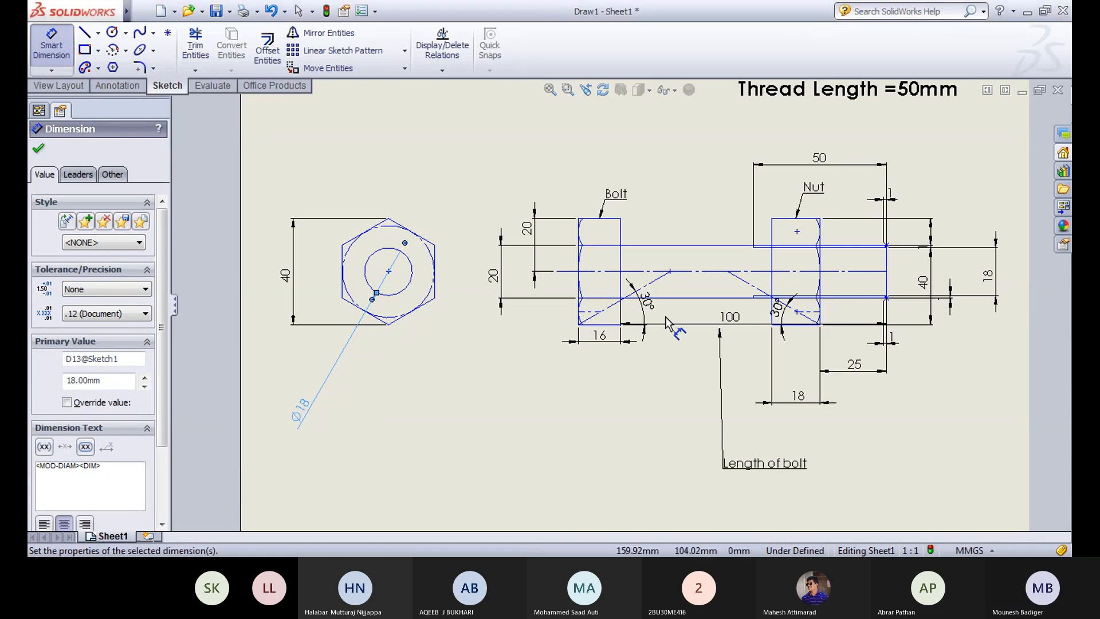
click(560, 412)
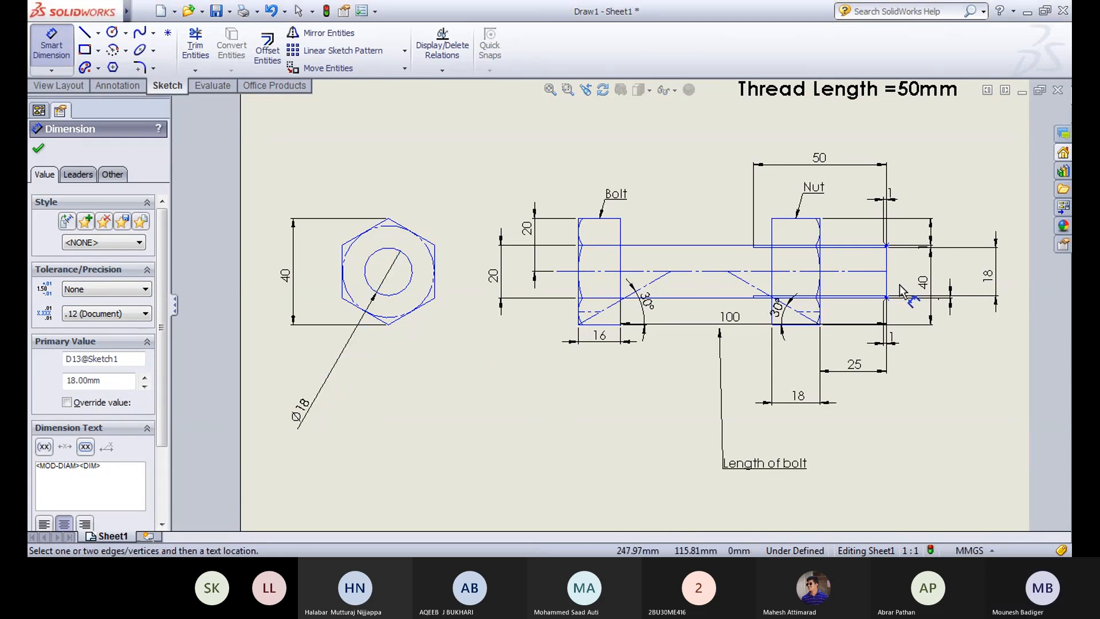
key(Escape)
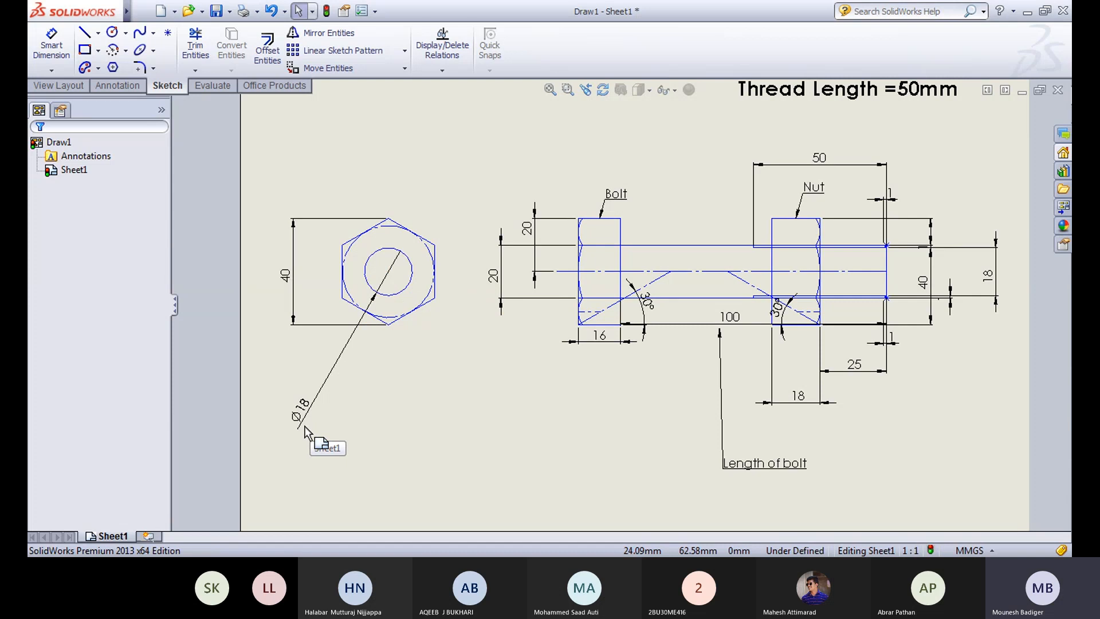
Step: Undo the diameter dimension and the circle inside the hexagon
key(ctrl+z)
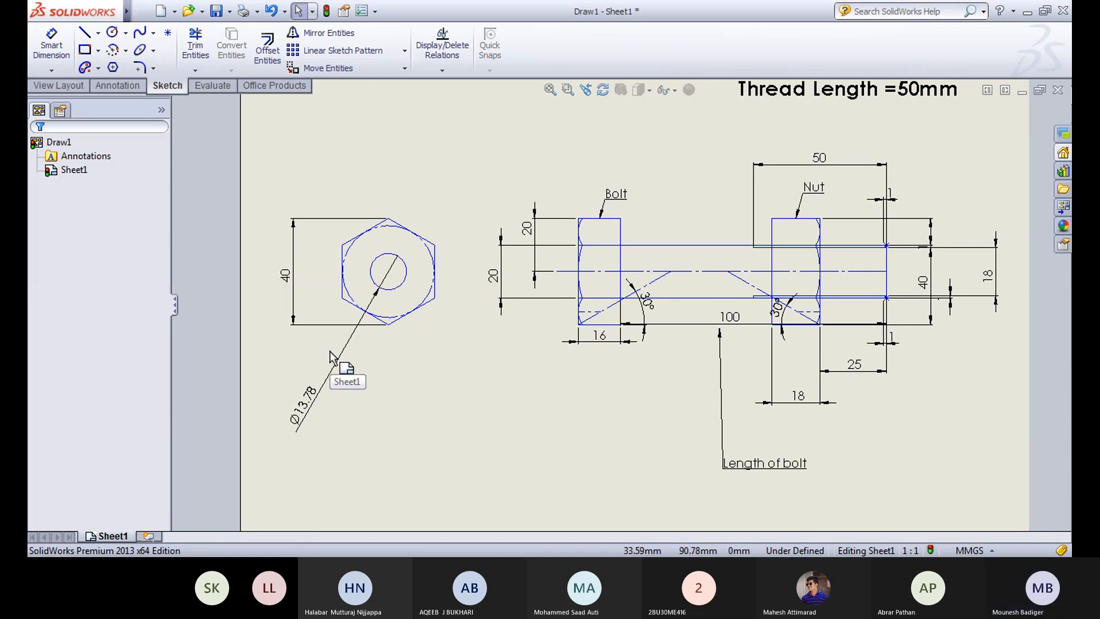
key(ctrl+z)
key(ctrl+z)
Step: Draw a 270° centerpoint arc with a radius of about 7.2 mm around the hexagon's centre, leaving the upper-right quarter open
click(128, 51)
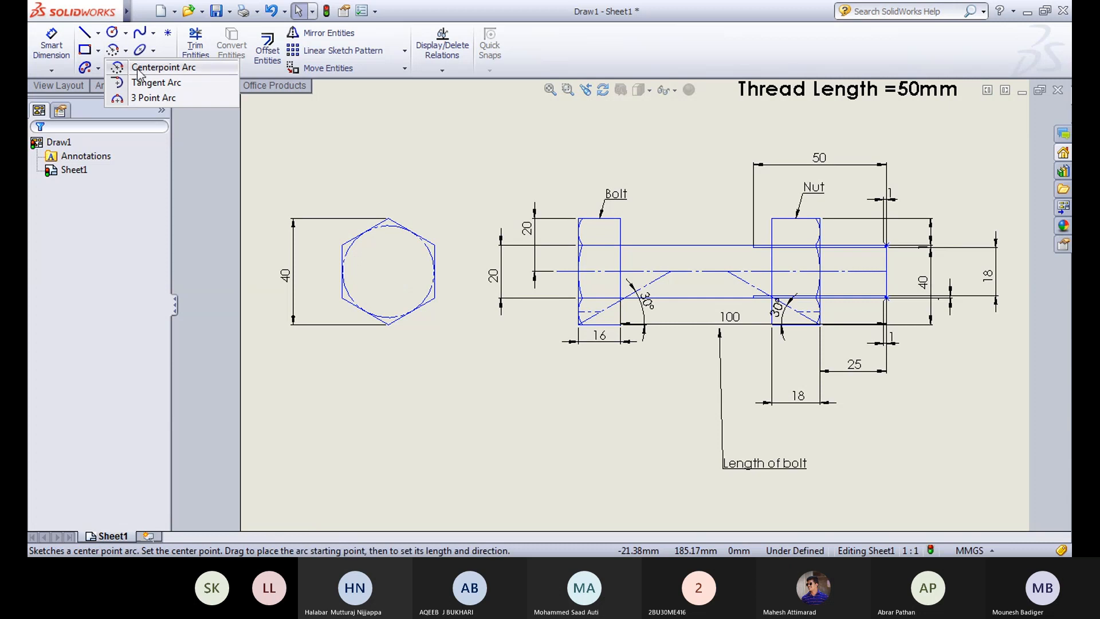
click(150, 67)
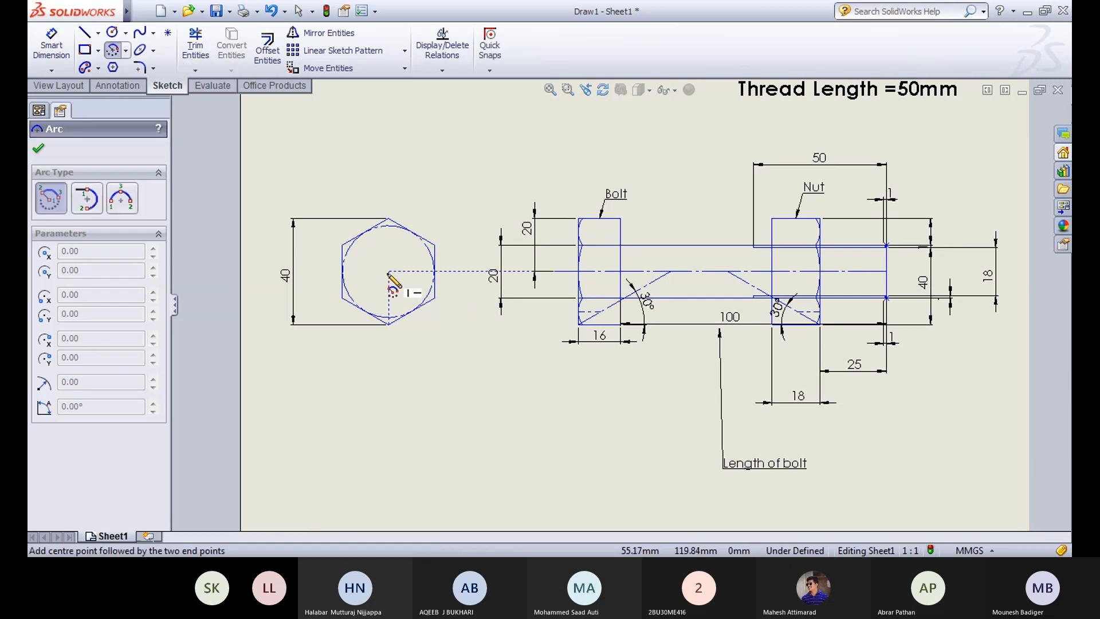
click(389, 272)
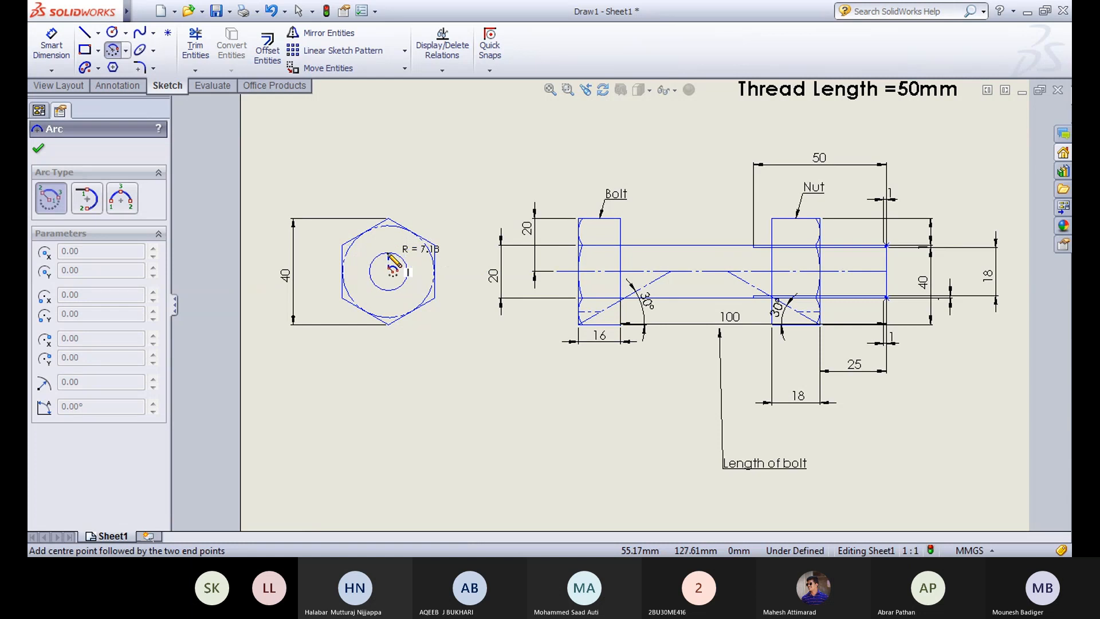
click(389, 254)
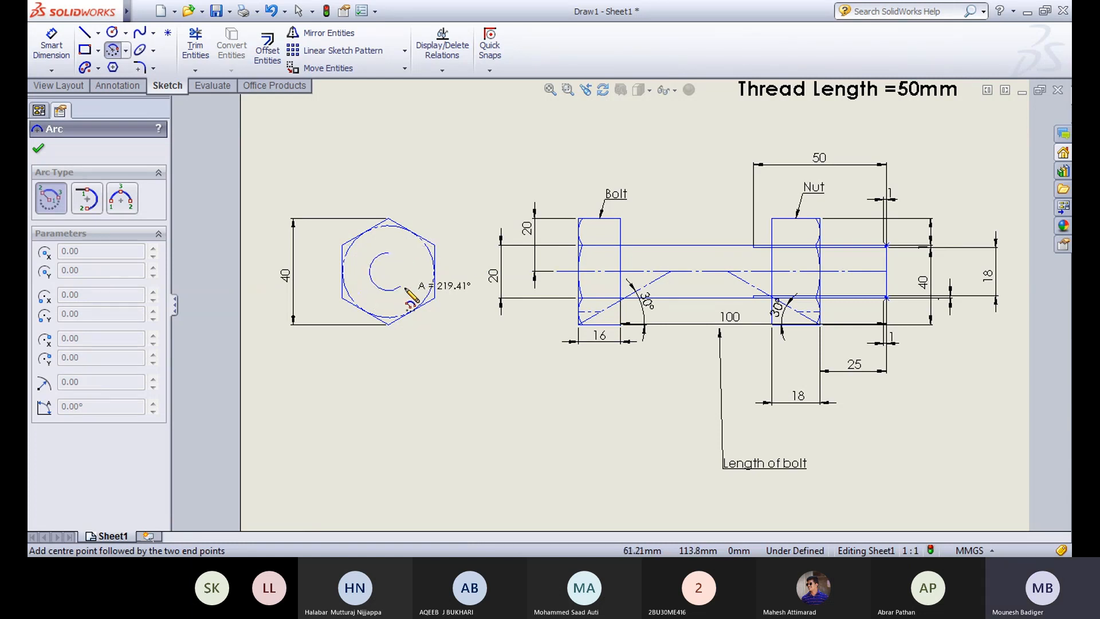
click(412, 272)
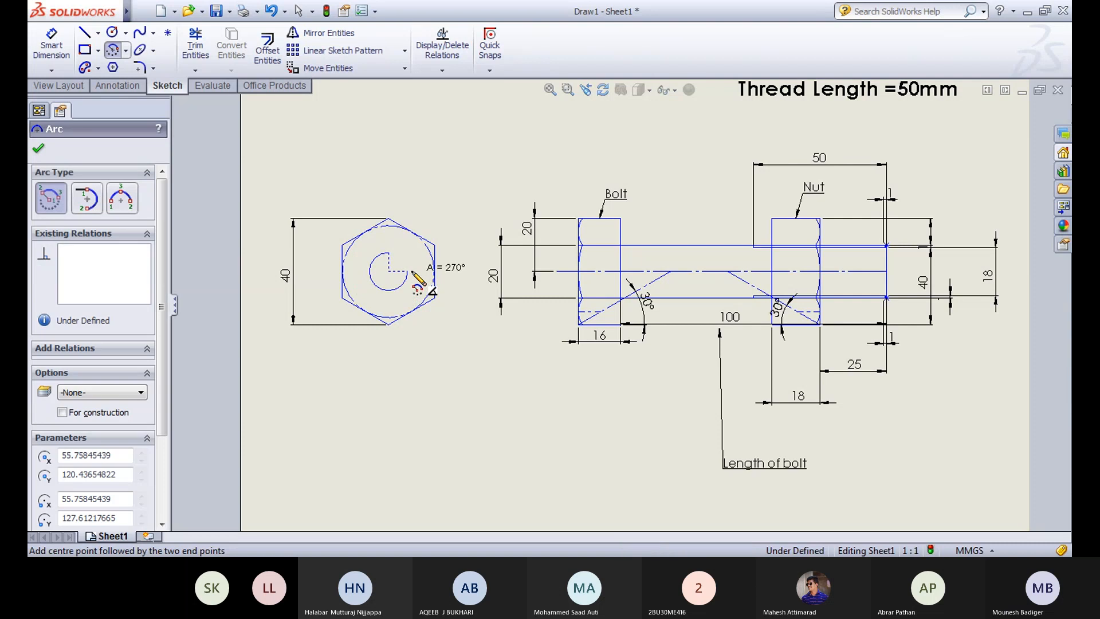
key(Escape)
click(457, 381)
Step: Dimension the arc inside the hexagon and set its radius to 9 mm
click(55, 50)
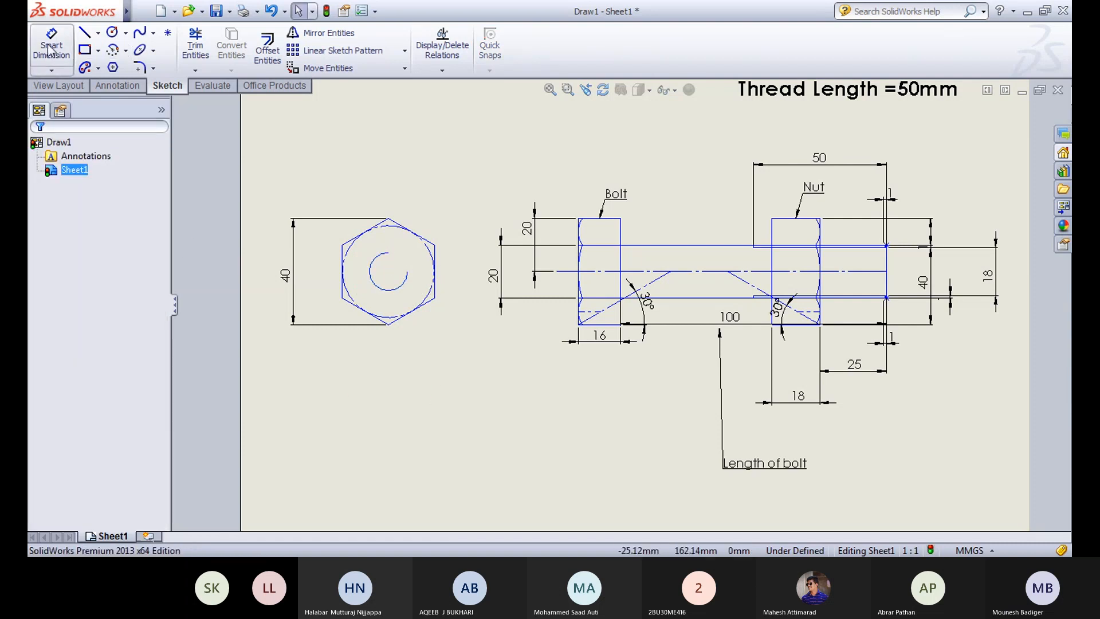
click(399, 285)
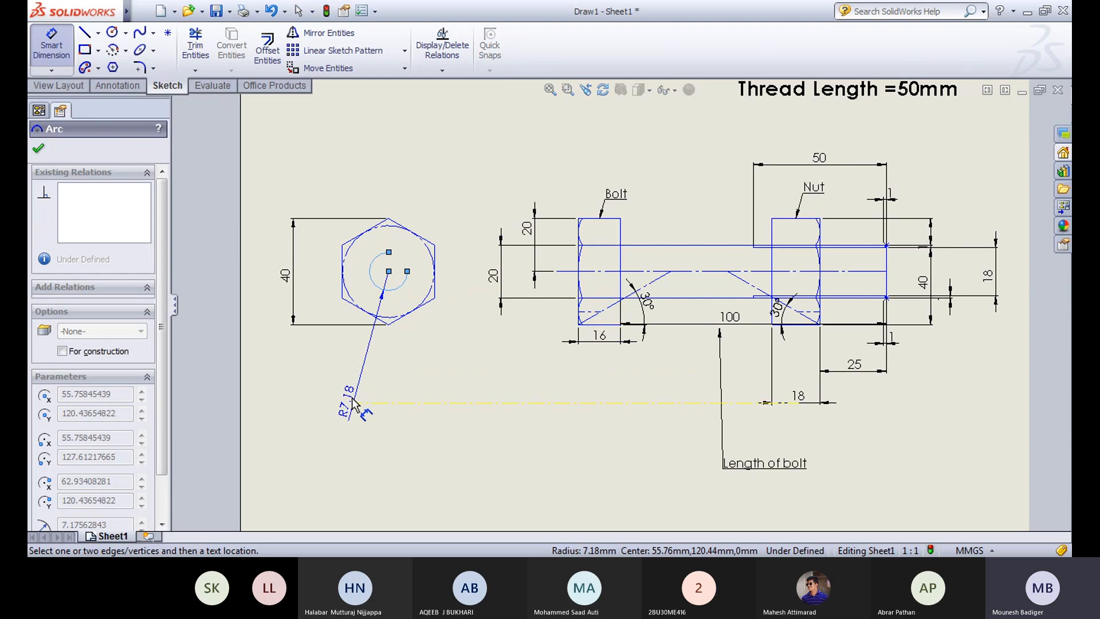
click(354, 404)
text(9)
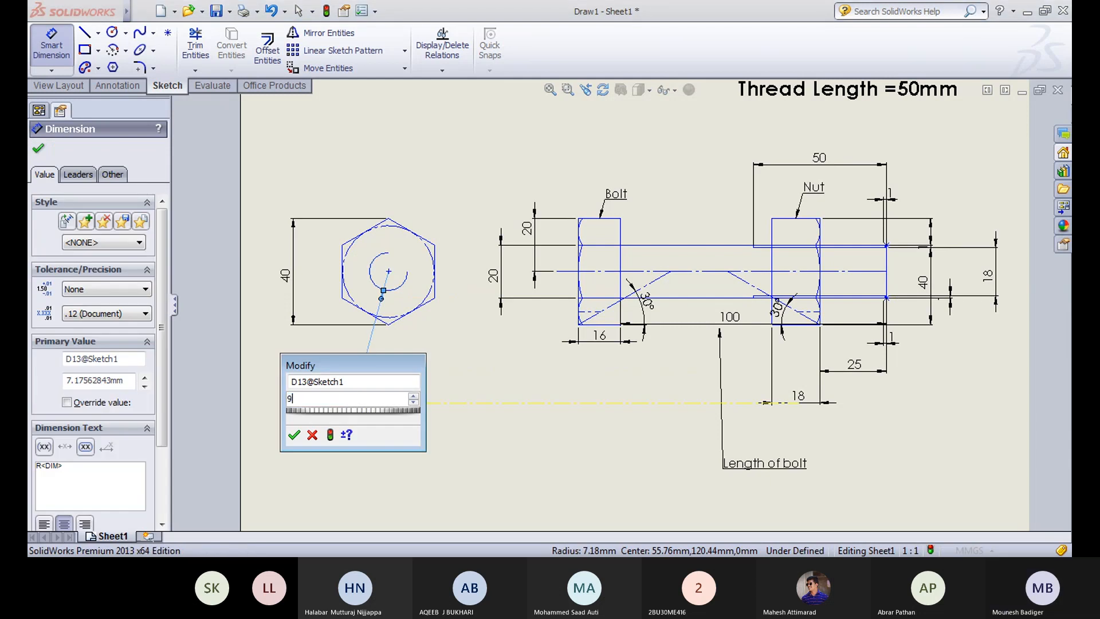
key(Return)
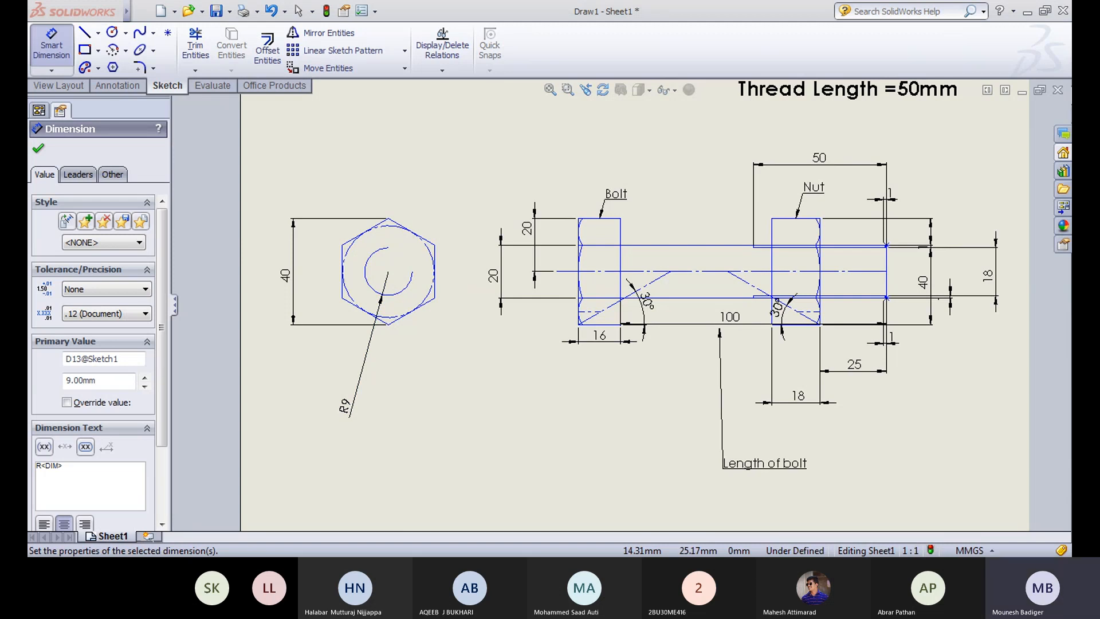
Step: Re-enter the arc's radius value as a formula based on 0.9*20 and leave dimensioning
double_click(347, 408)
text(0.9*20/)
key(Return)
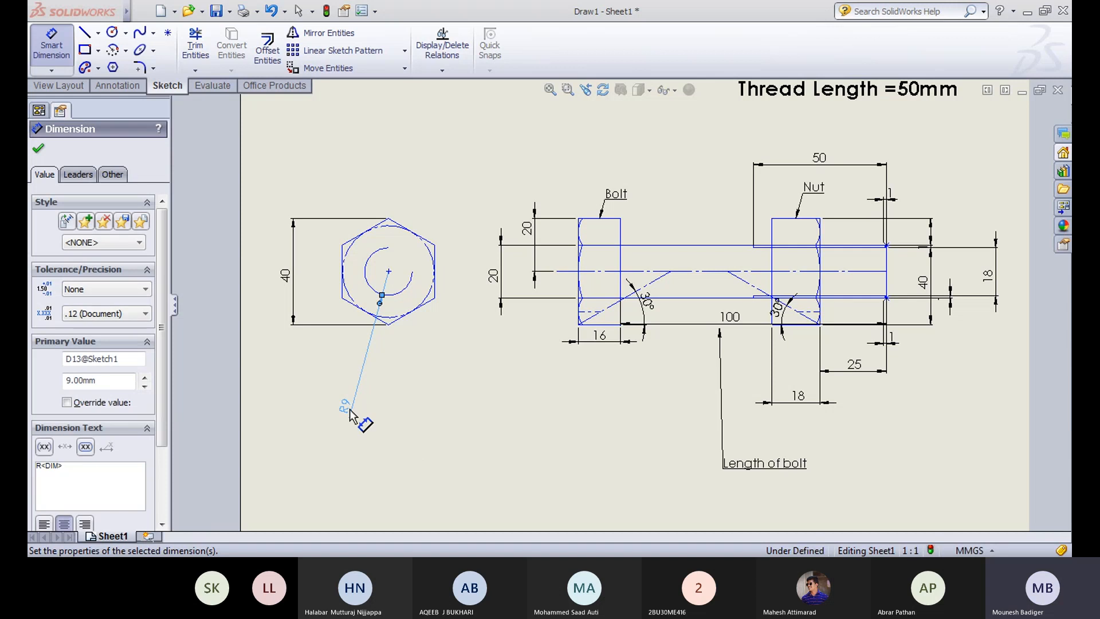
click(448, 451)
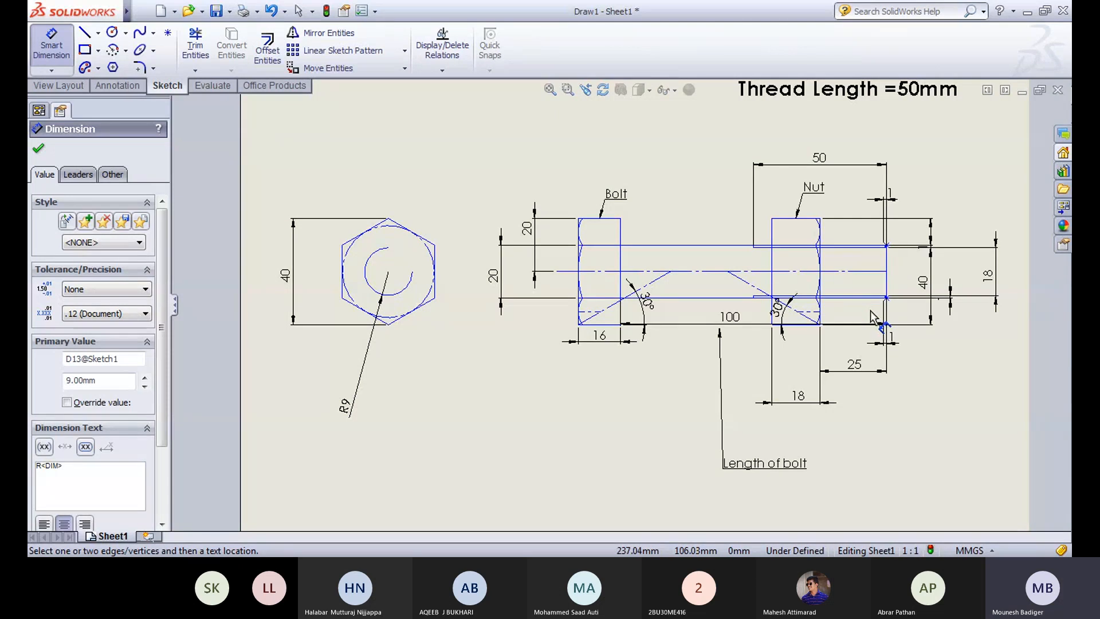
key(Escape)
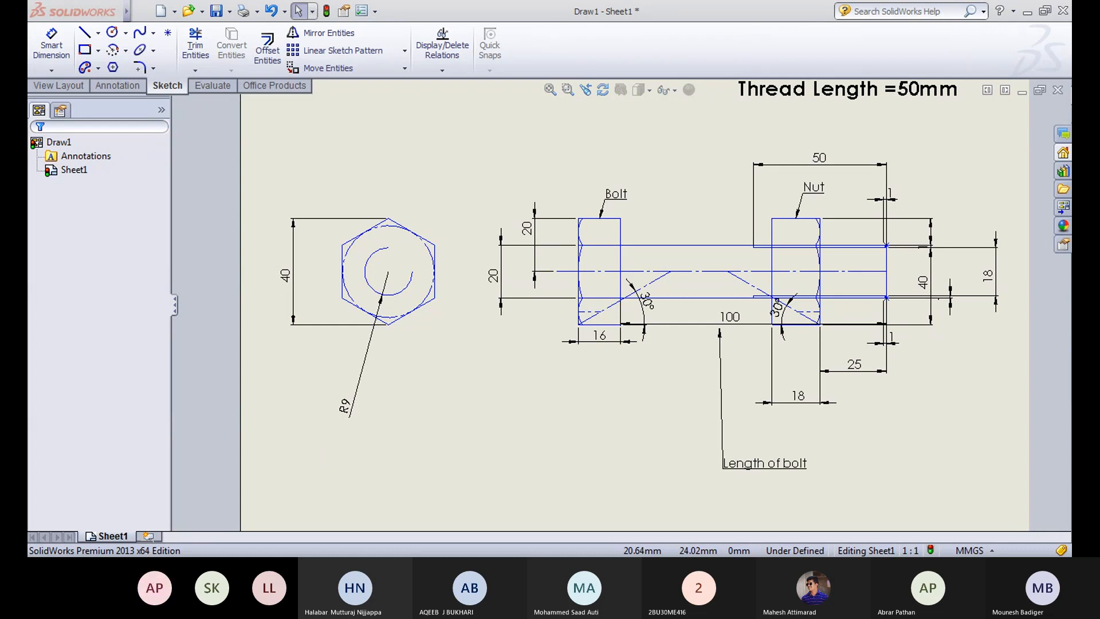
Step: Draw a circle with a radius of about 12.5 mm, concentric with the 9 mm radius arc in the hexagonal view
click(112, 32)
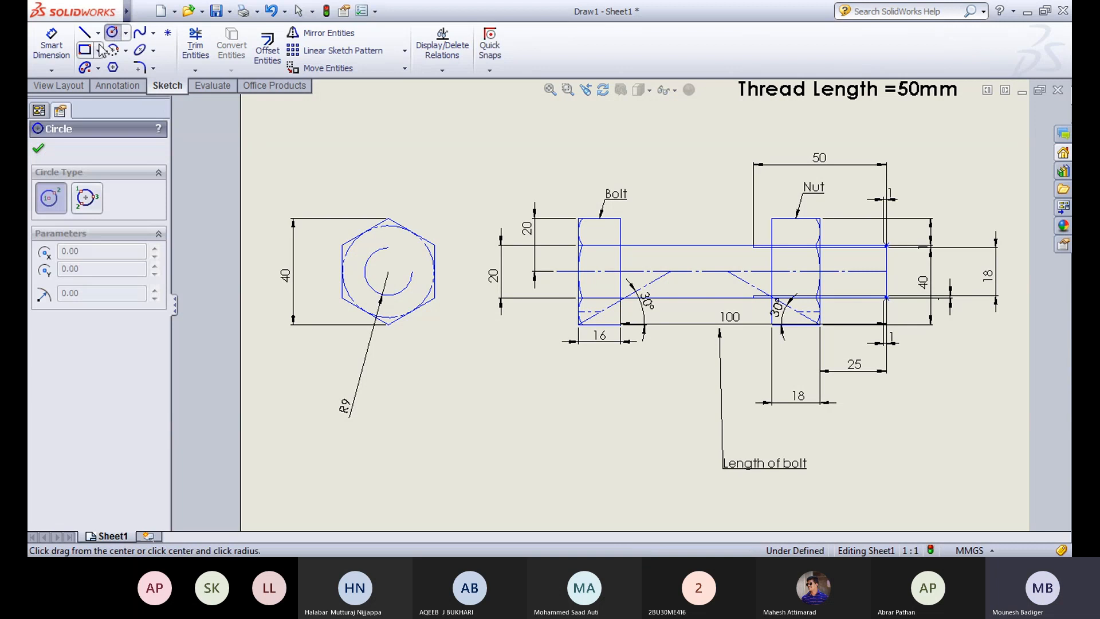
click(388, 271)
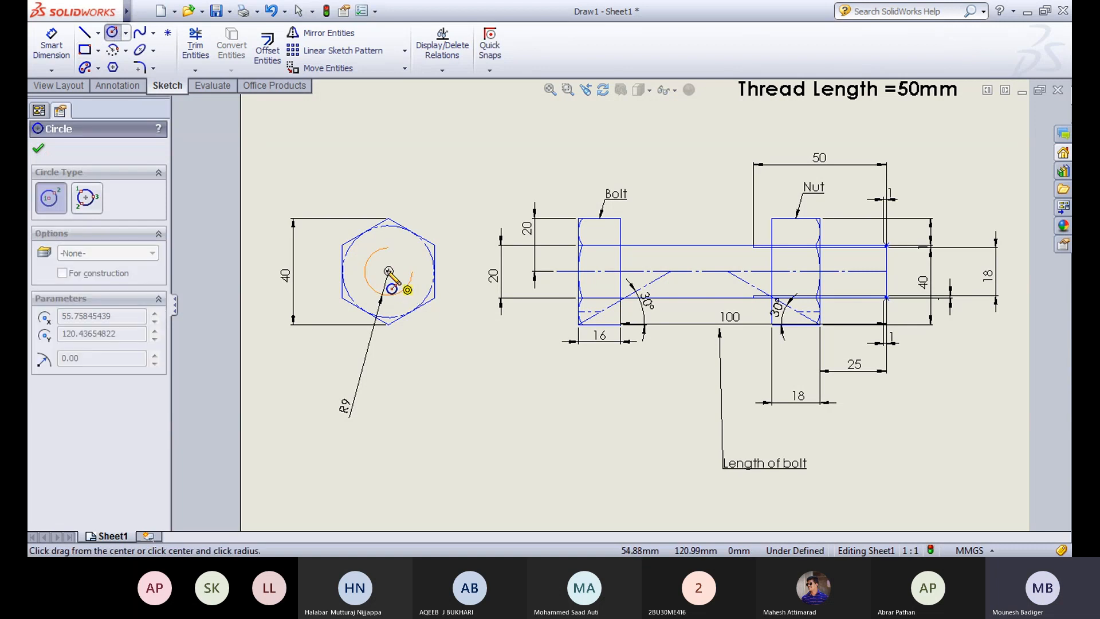
click(410, 246)
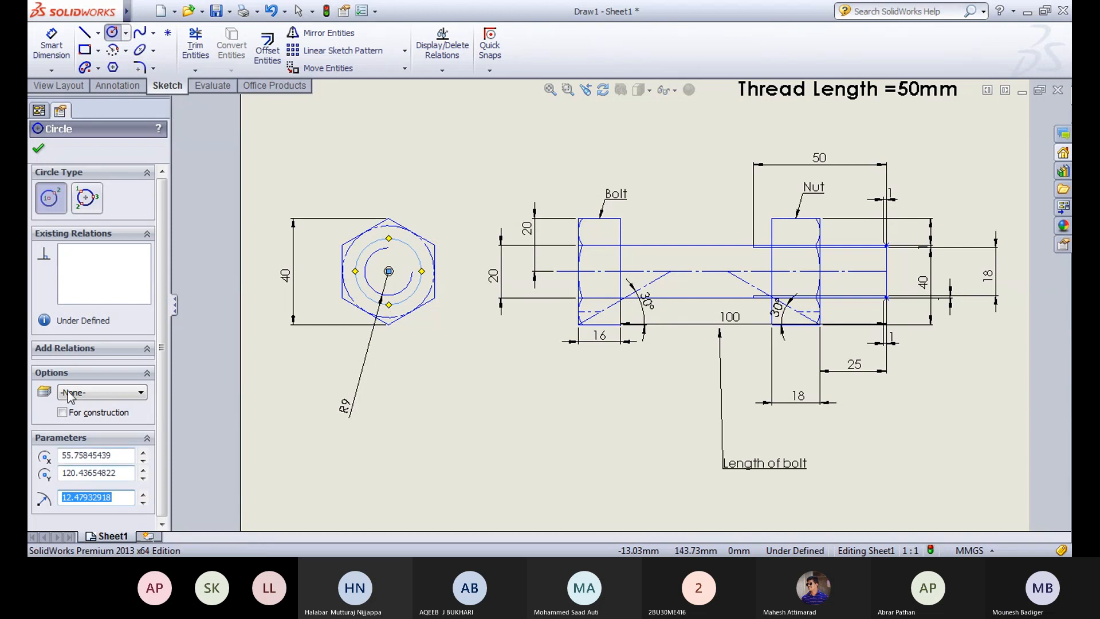
click(38, 149)
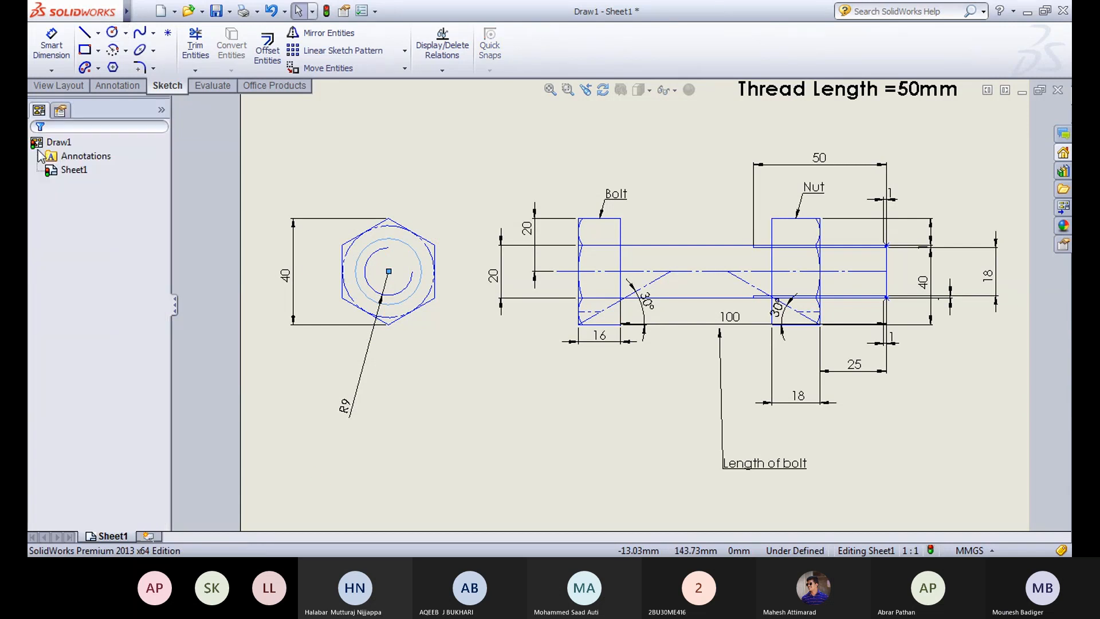
Step: Dimension the new circle around the R9 arc in the hexagonal view and set its diameter to 20 mm
click(51, 46)
click(411, 247)
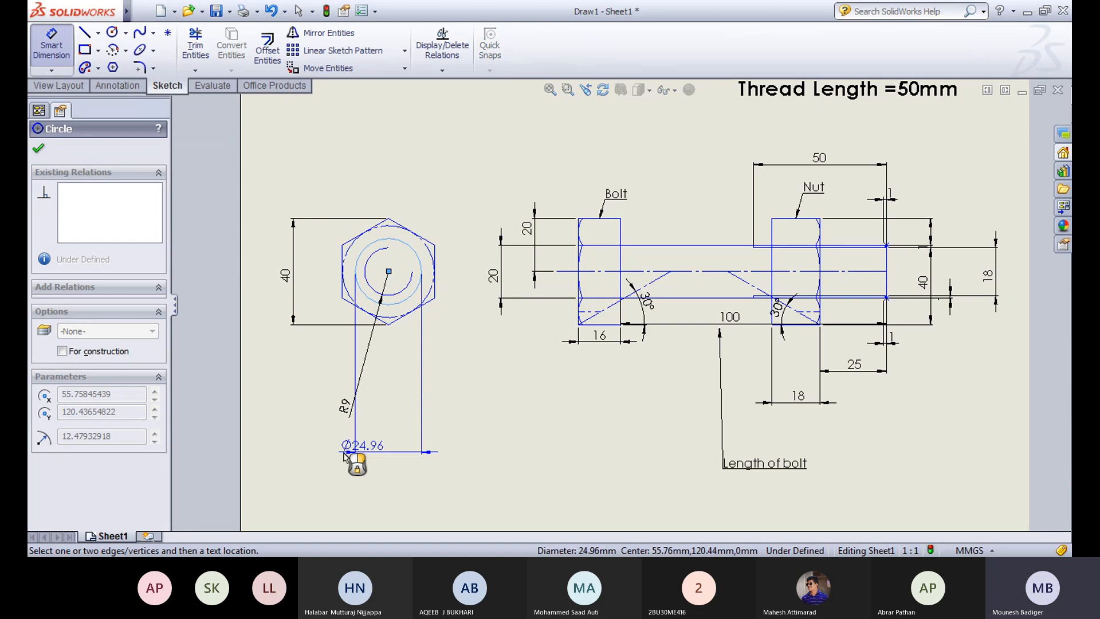
click(251, 408)
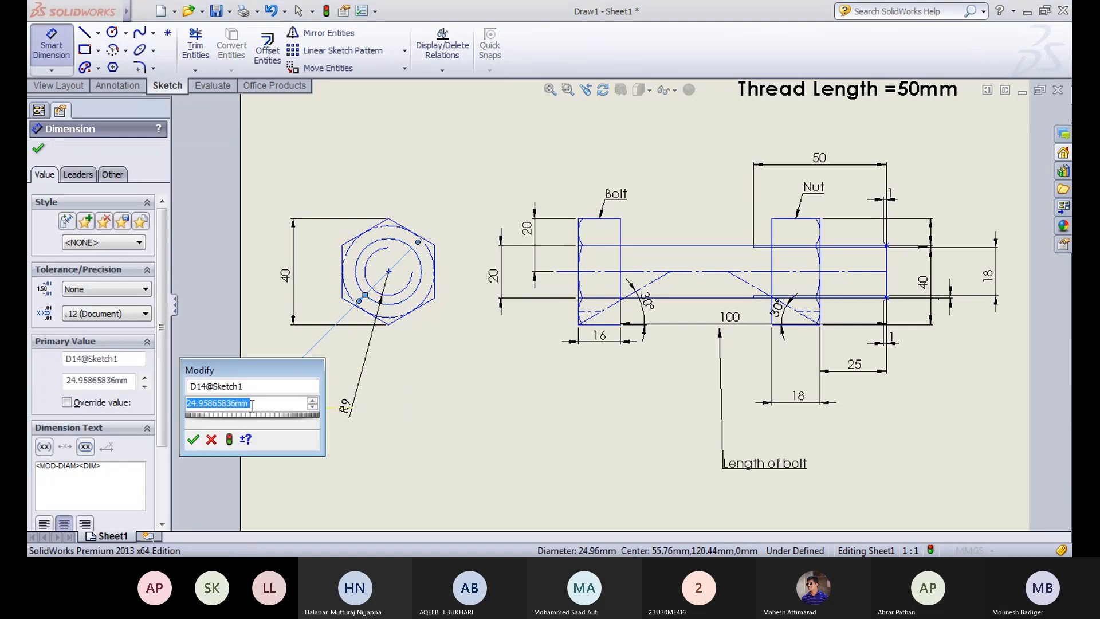
key(Return)
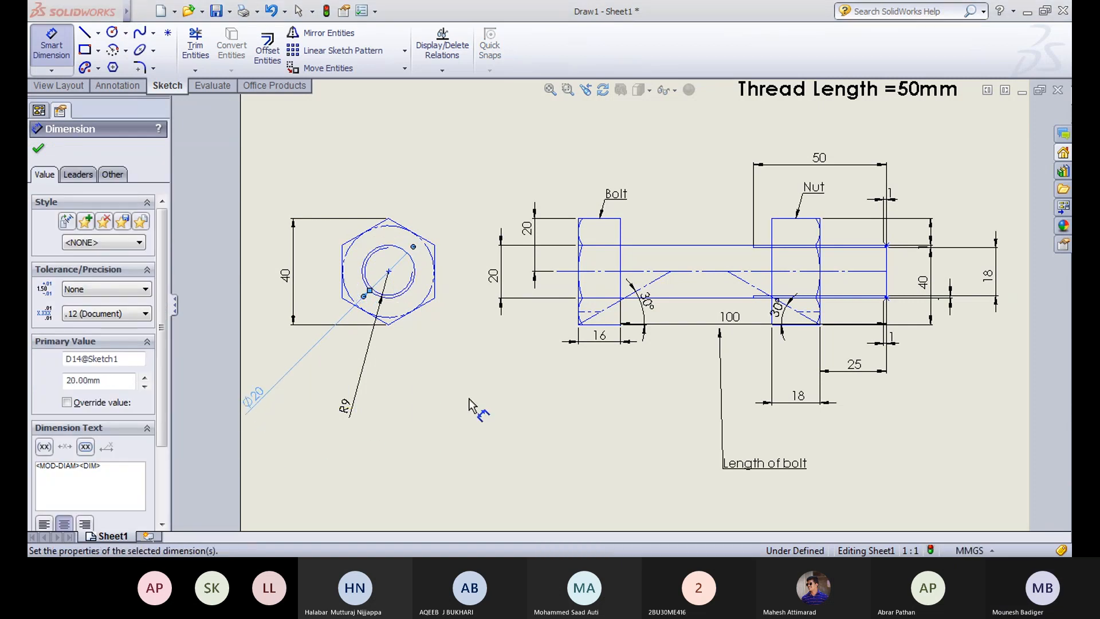
click(483, 403)
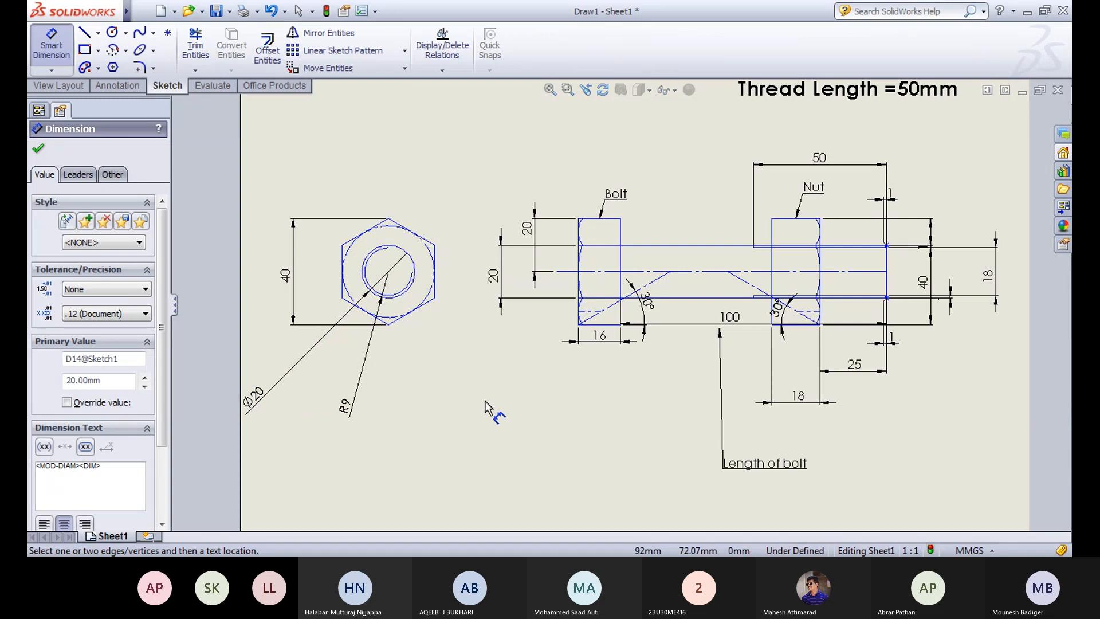
key(Escape)
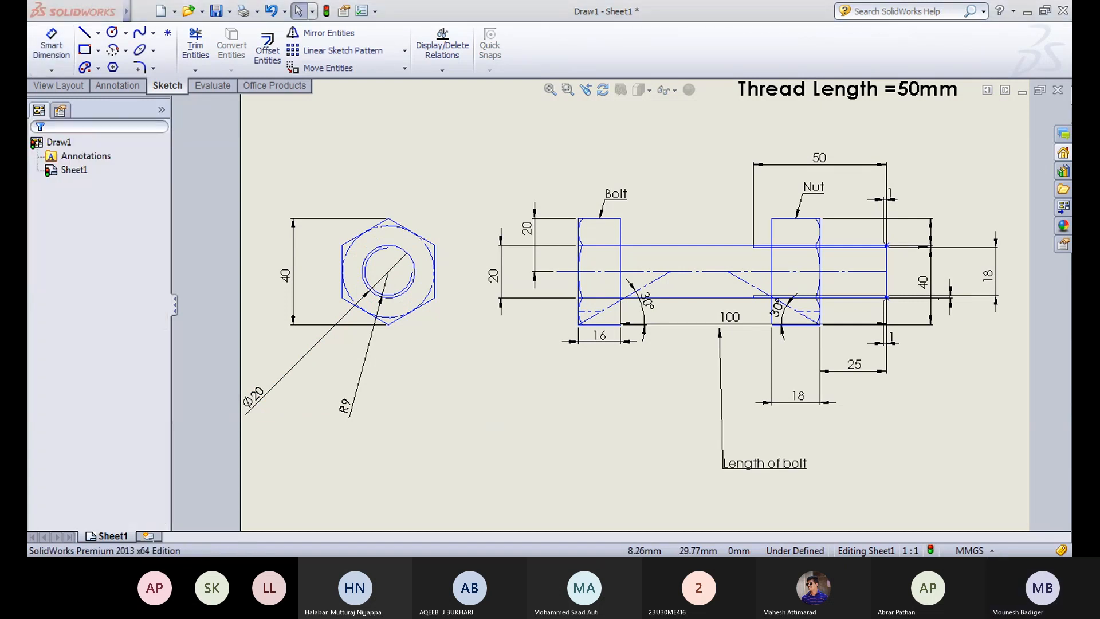
Step: Convert the construction circle inscribed in the hexagon to regular solid geometry
click(353, 255)
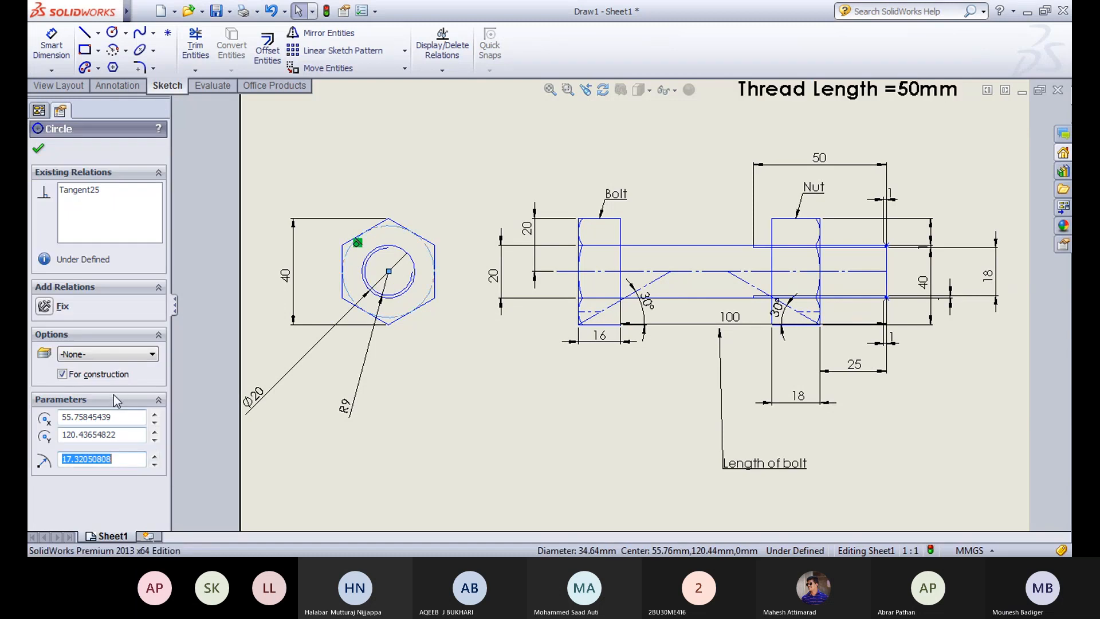
click(88, 376)
click(480, 370)
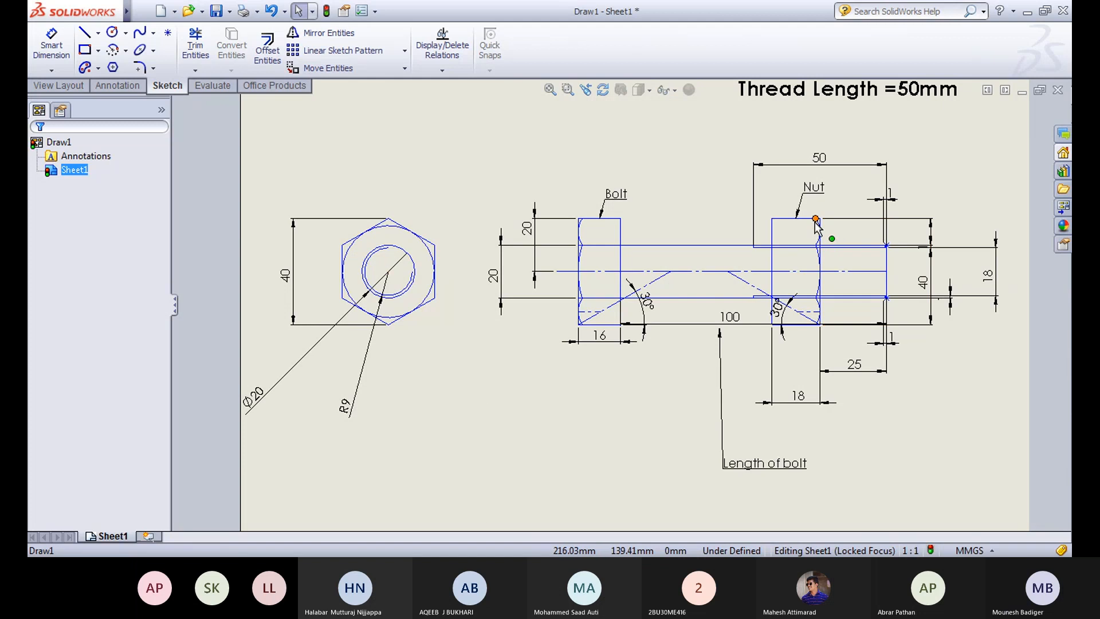
click(353, 256)
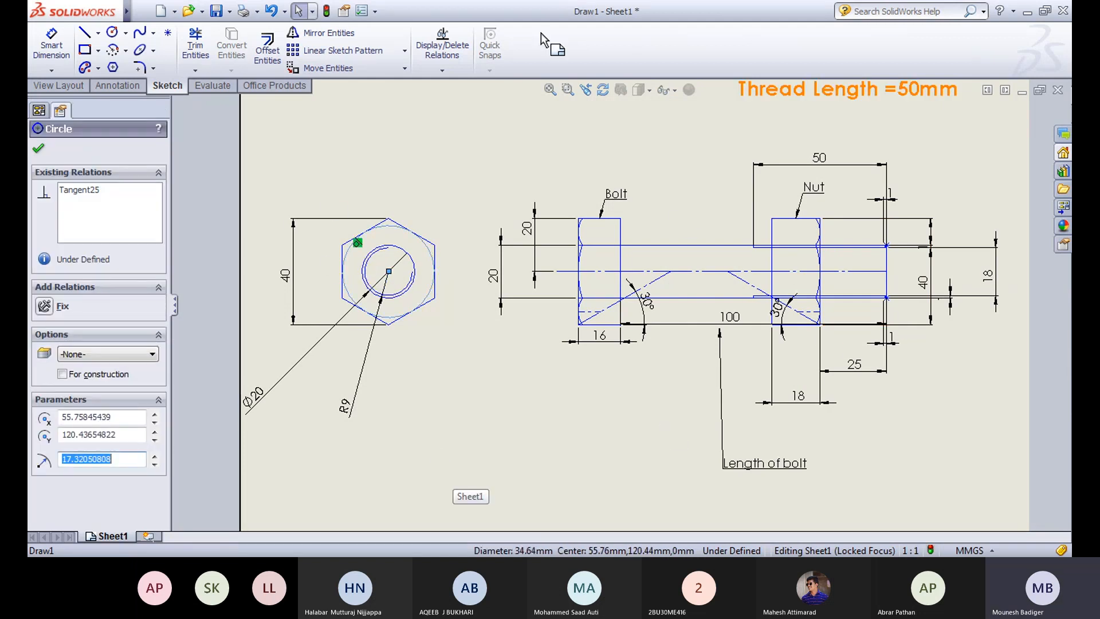
click(423, 457)
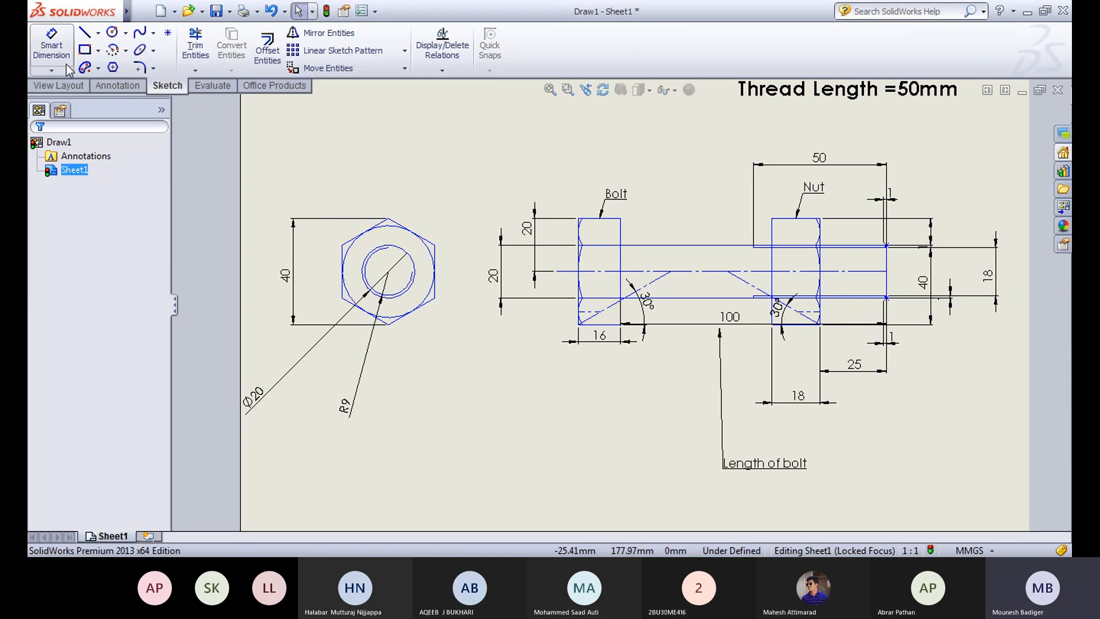
click(50, 50)
click(352, 251)
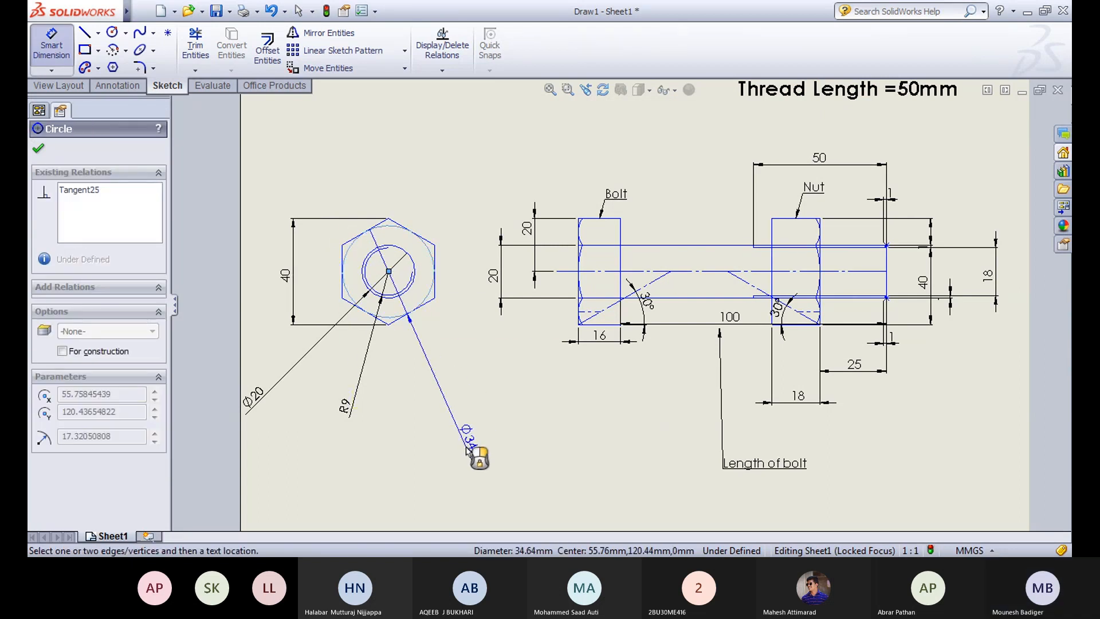
click(467, 449)
click(638, 302)
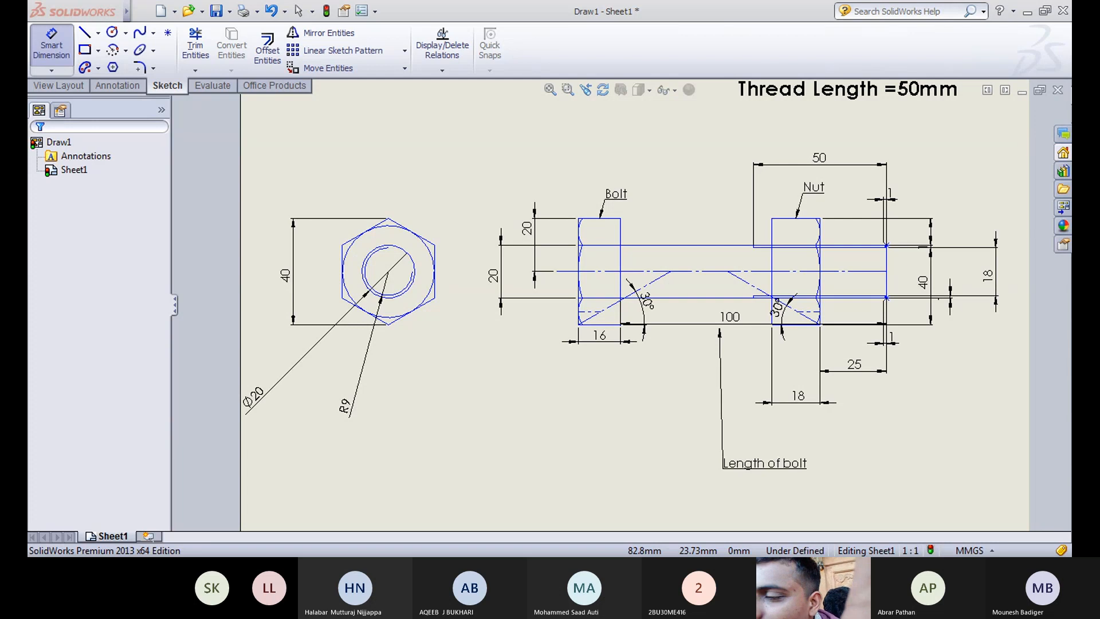
key(Escape)
scroll(582, 362, up, 3)
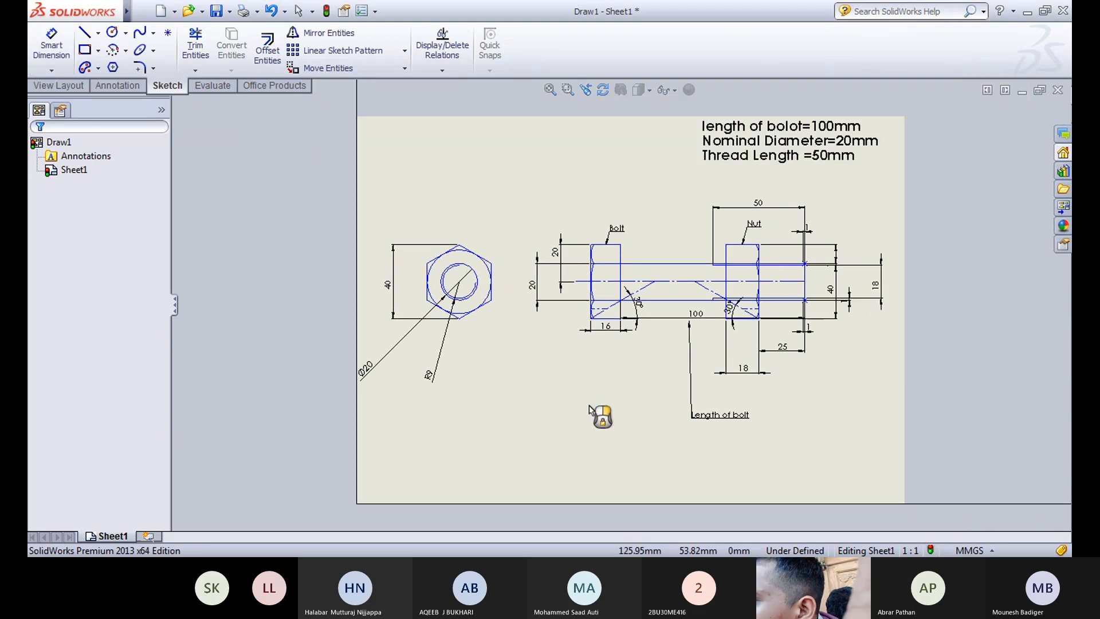
key(Return)
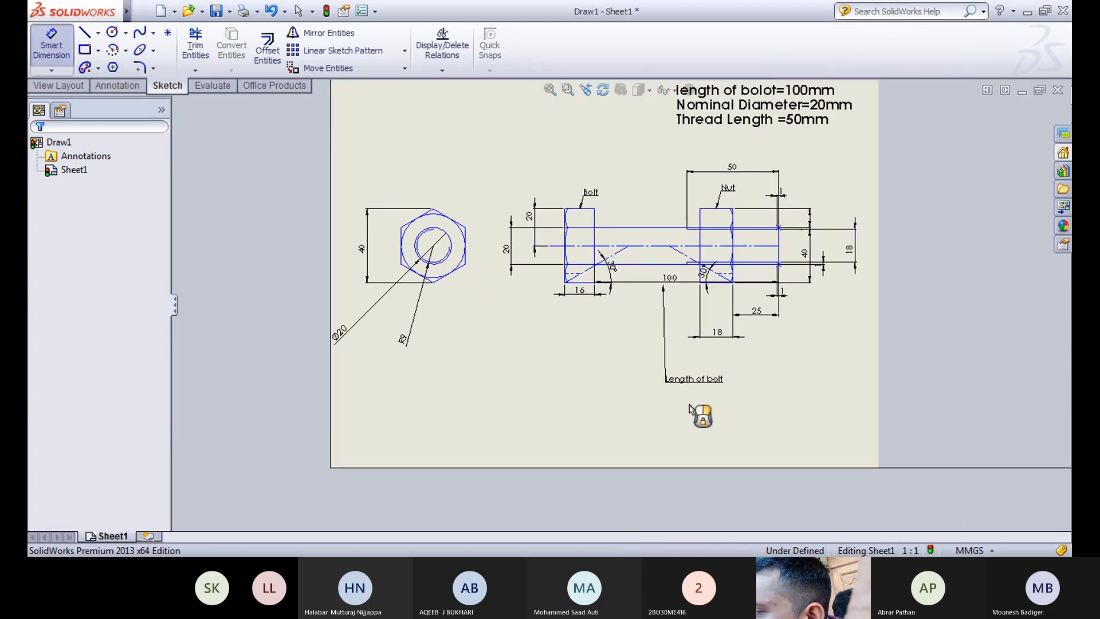
click(51, 48)
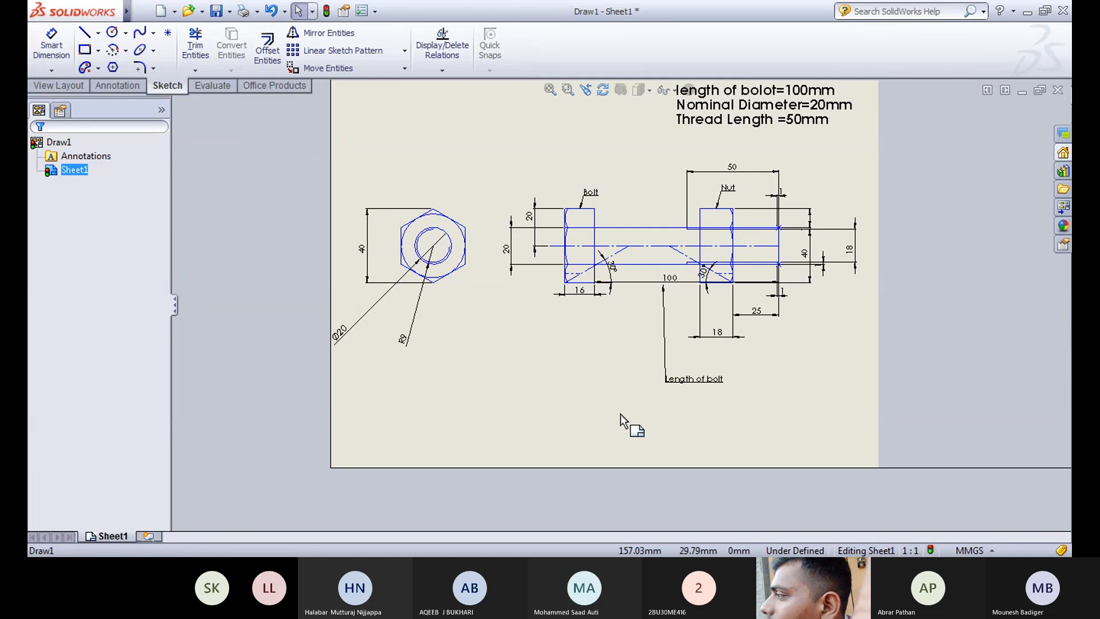
Step: Move the "Length of bolt" label above the shank between the Bolt and Nut labels, and align the 18 and 25 dimensions just below the nut
drag(720, 386, 664, 198)
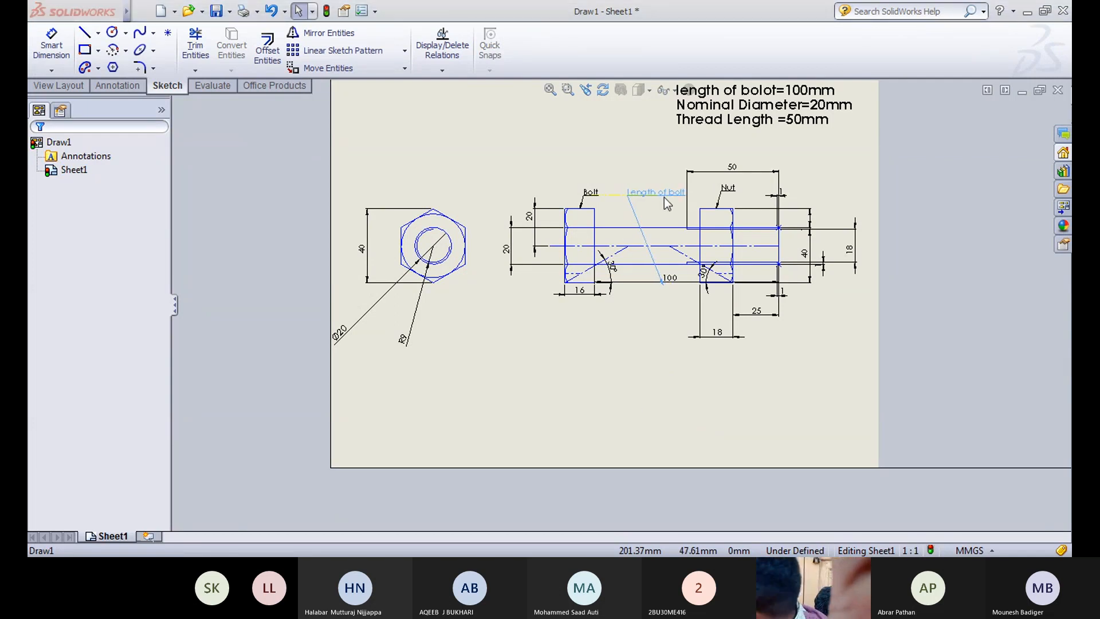
click(648, 345)
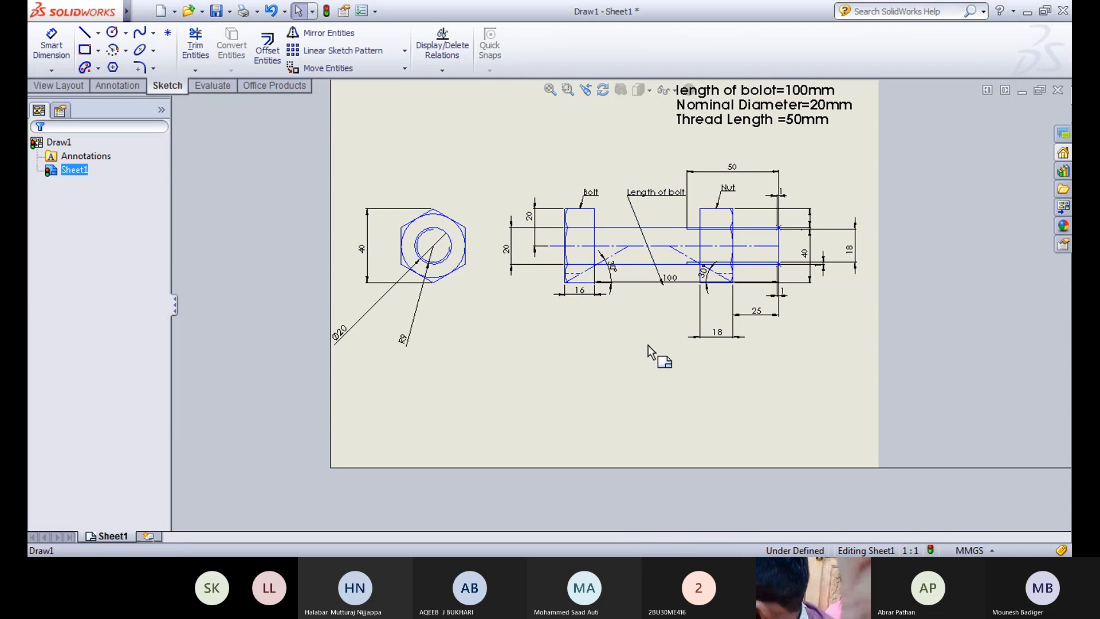
drag(715, 338, 758, 298)
click(802, 336)
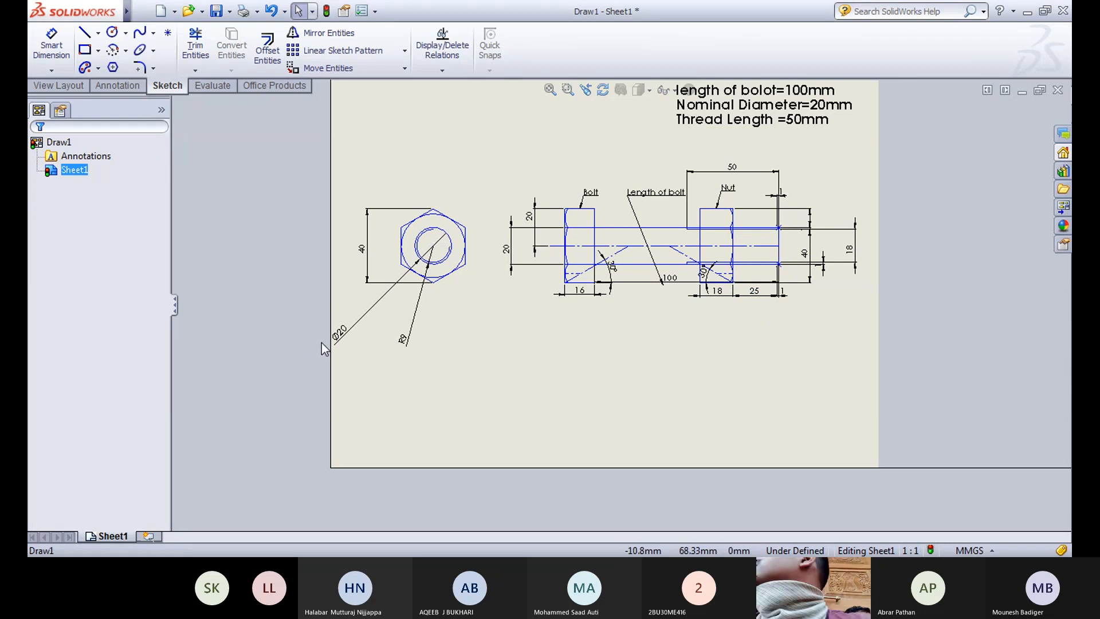
Step: Move the Ø20 dimension directly above the hexagon and bring the R9 dimension close beneath it
drag(341, 335, 431, 189)
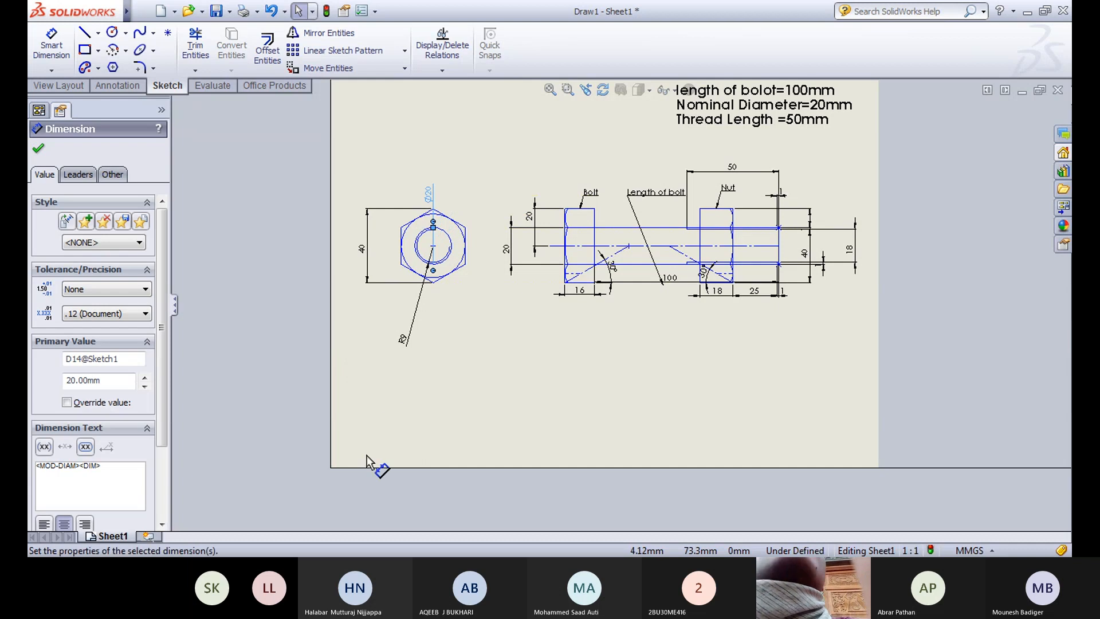
click(416, 299)
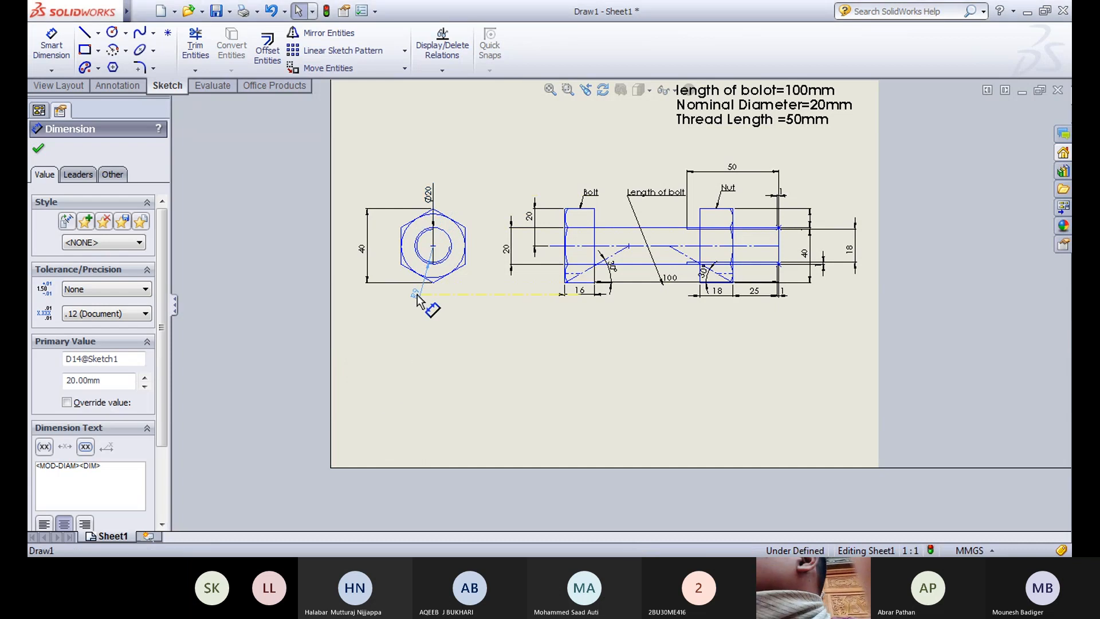
key(Escape)
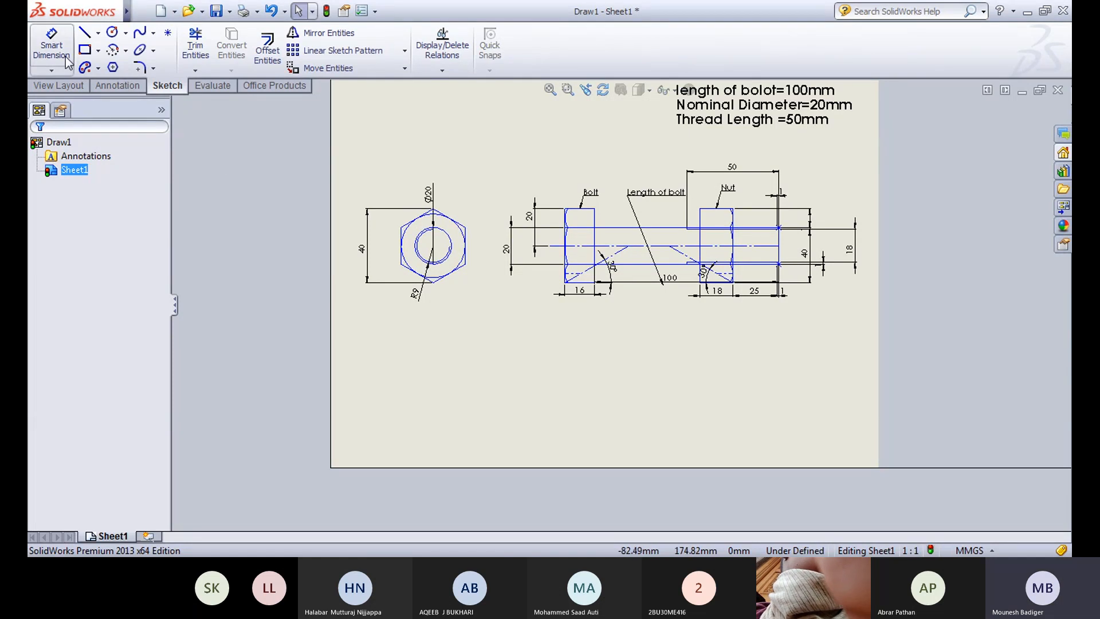
Step: Add a note without a leader reading "View Across the flats" below the nut in the bolt's side view
click(116, 84)
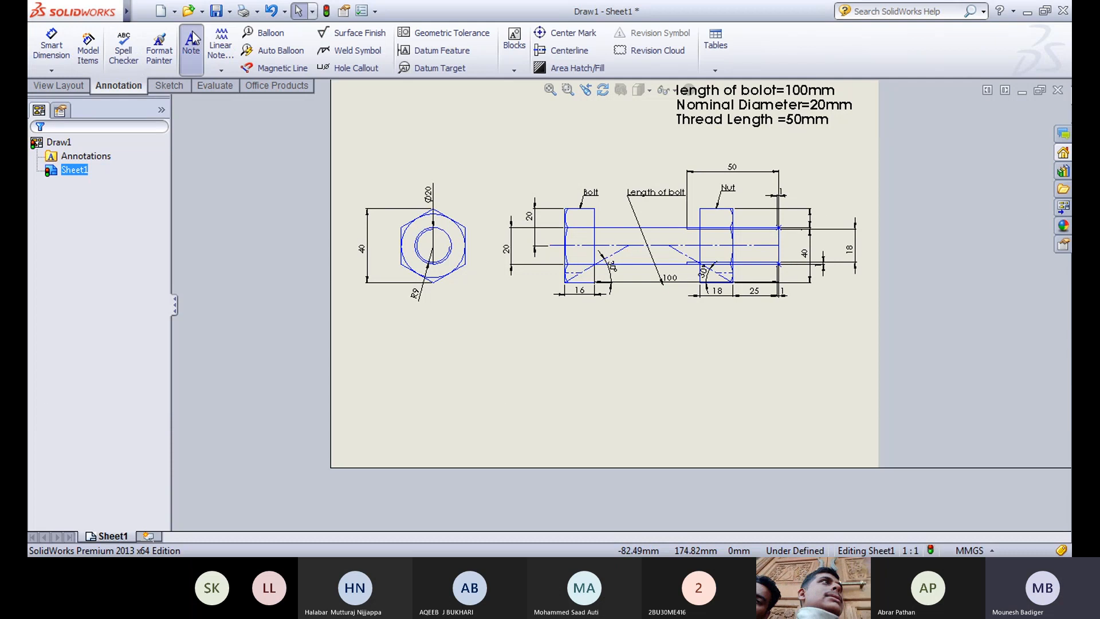
click(193, 40)
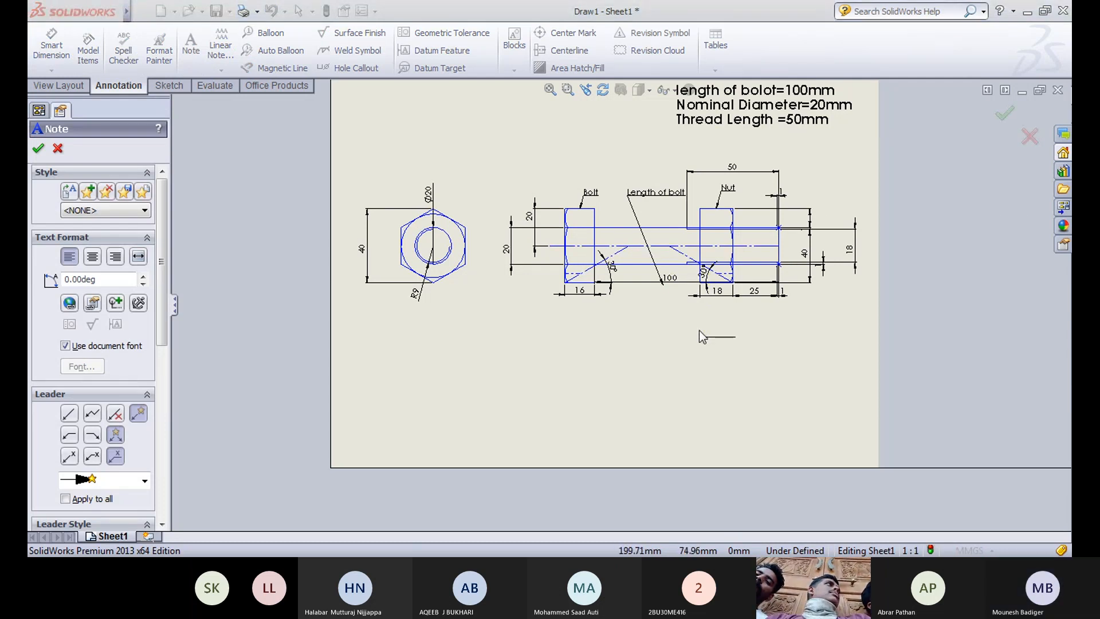
click(699, 330)
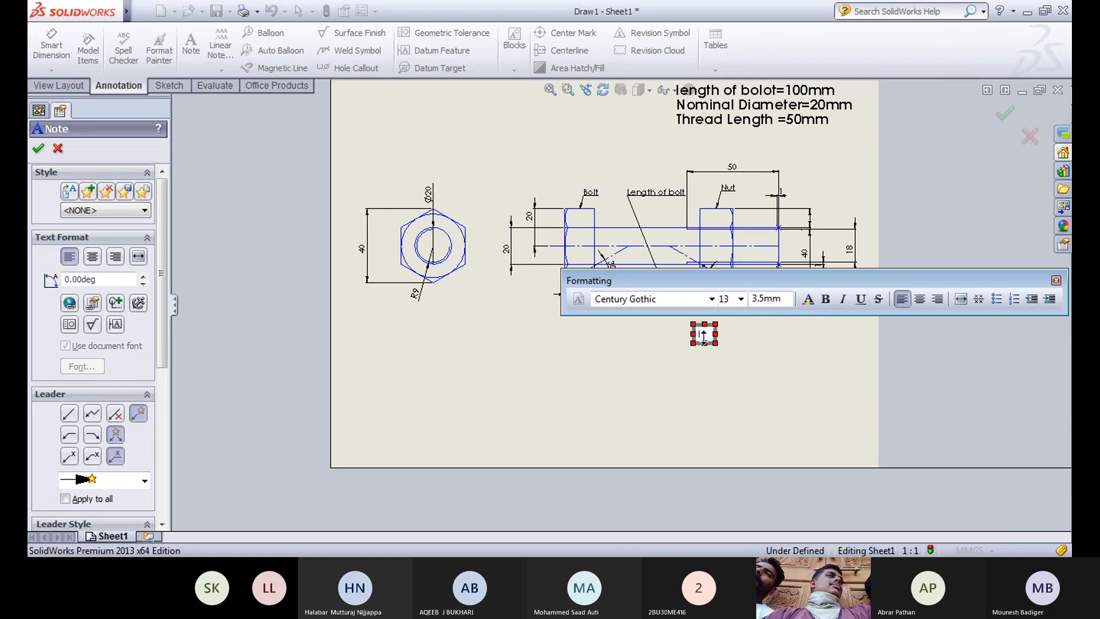
text(Vi)
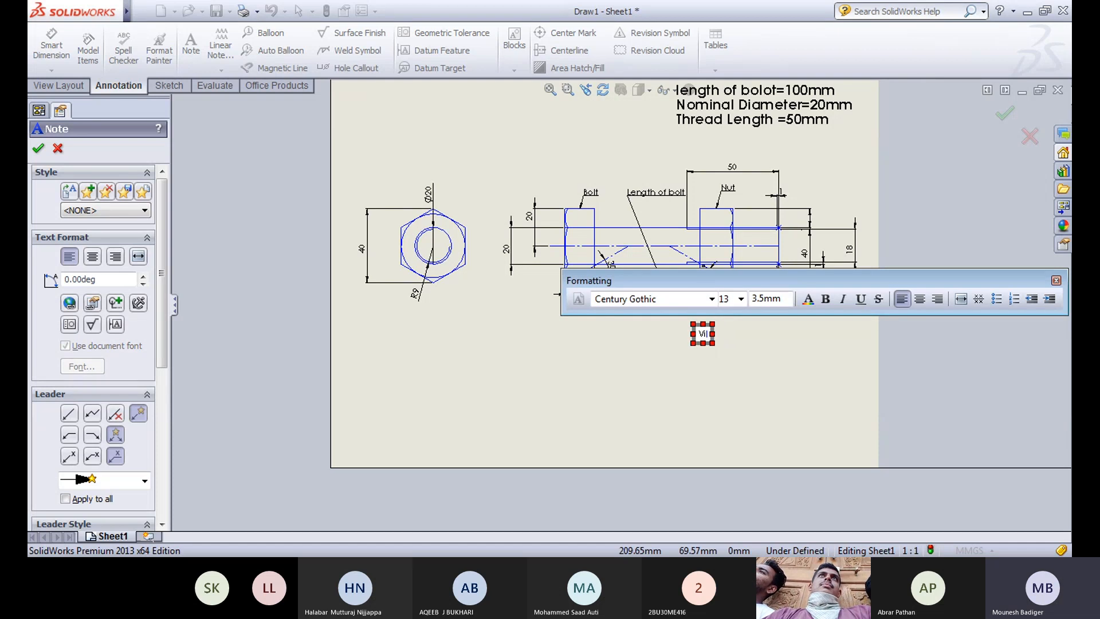
text(ew Aerial)
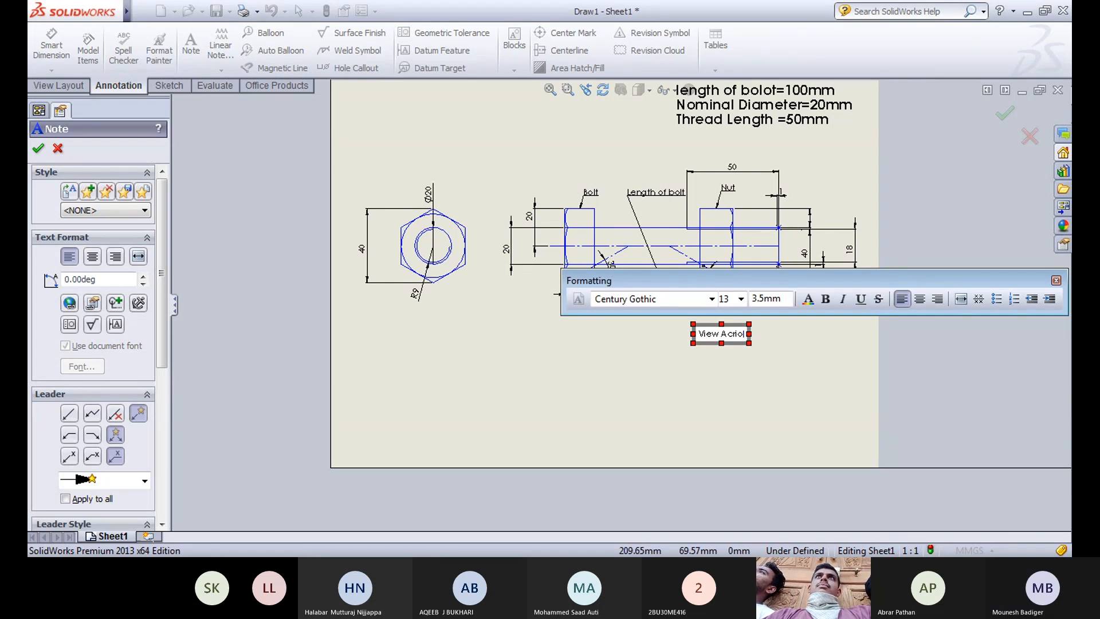
key(BackSpace)
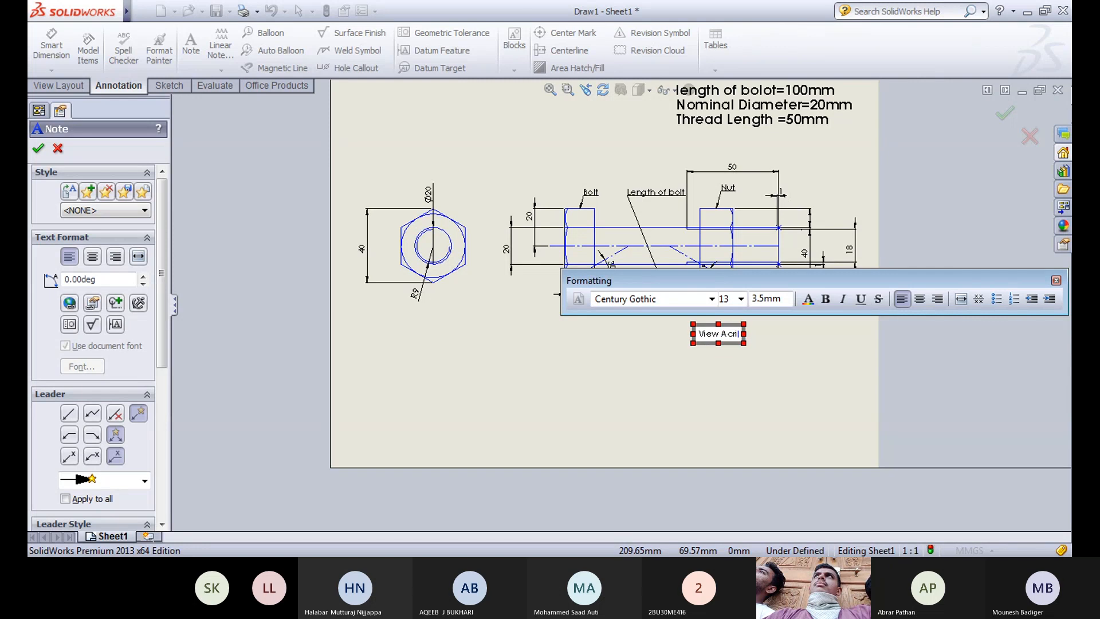
text(os)
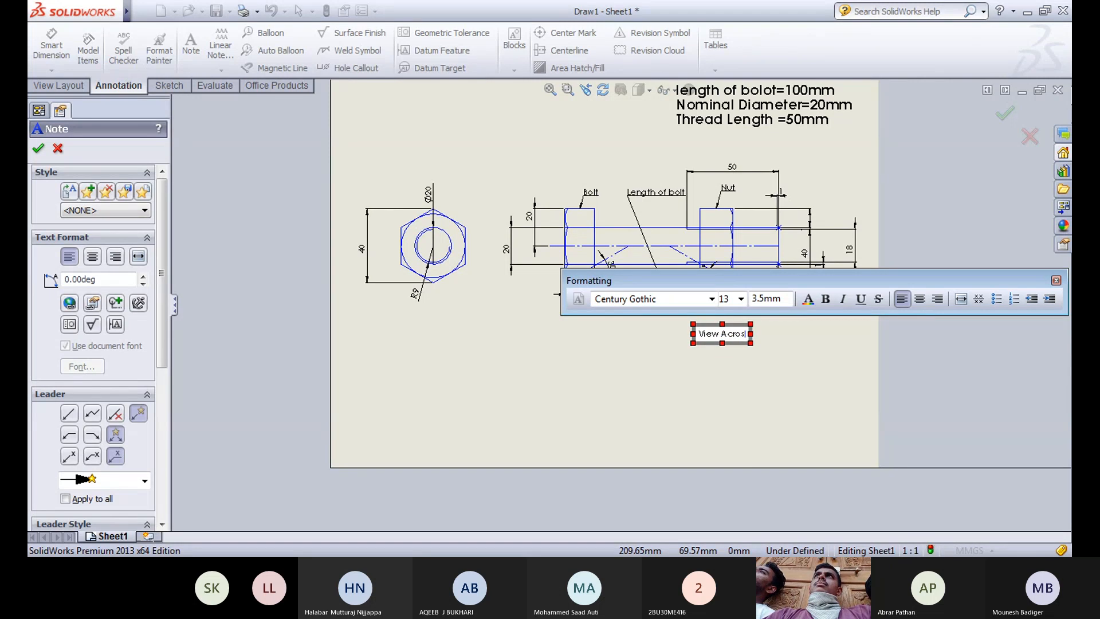
text(s the flkats)
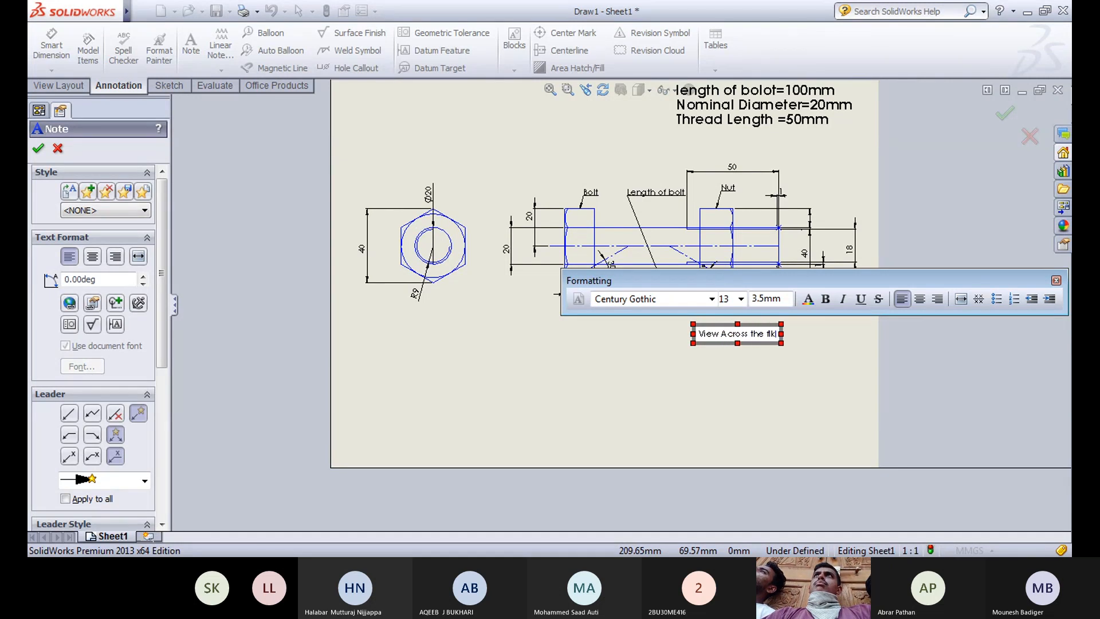
key(BackSpace)
key(BackSpace)
key(BackSpace)
key(BackSpace)
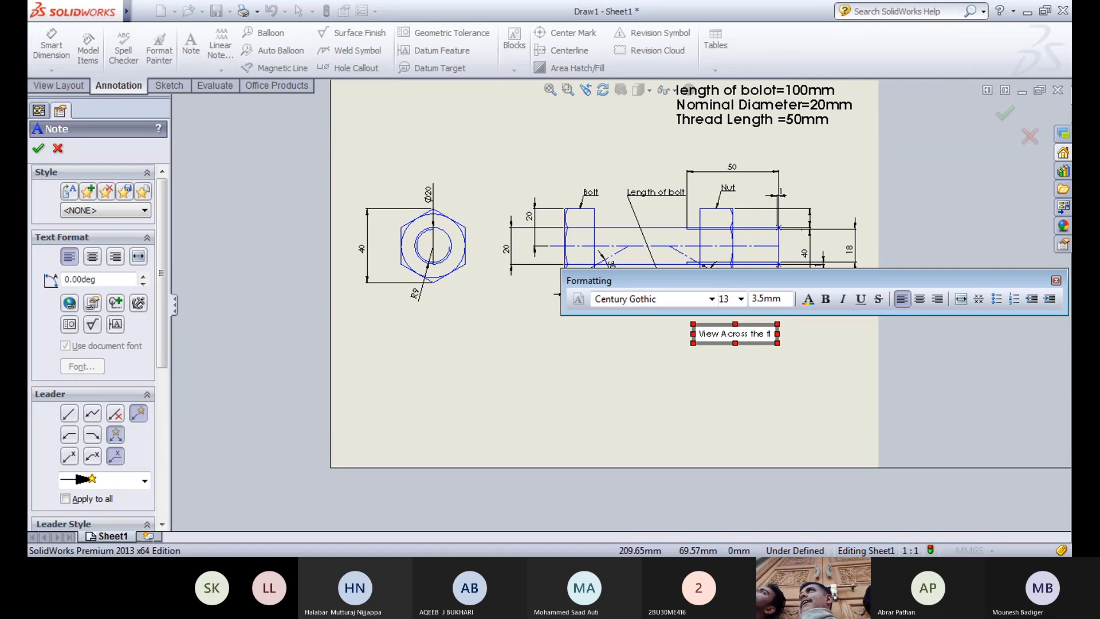
text(ats)
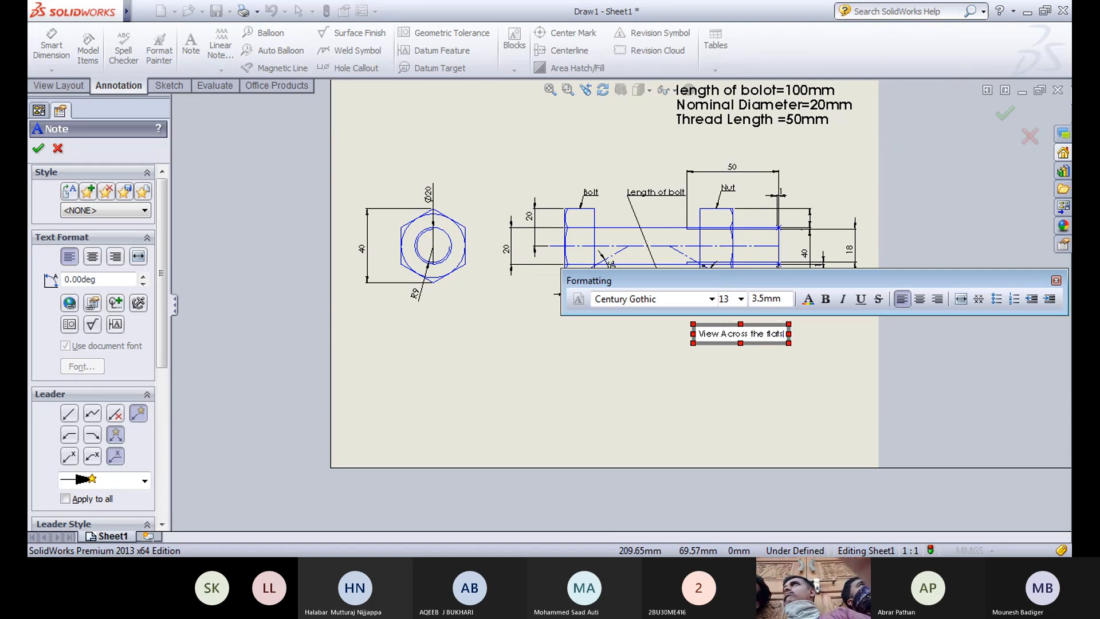
click(1056, 280)
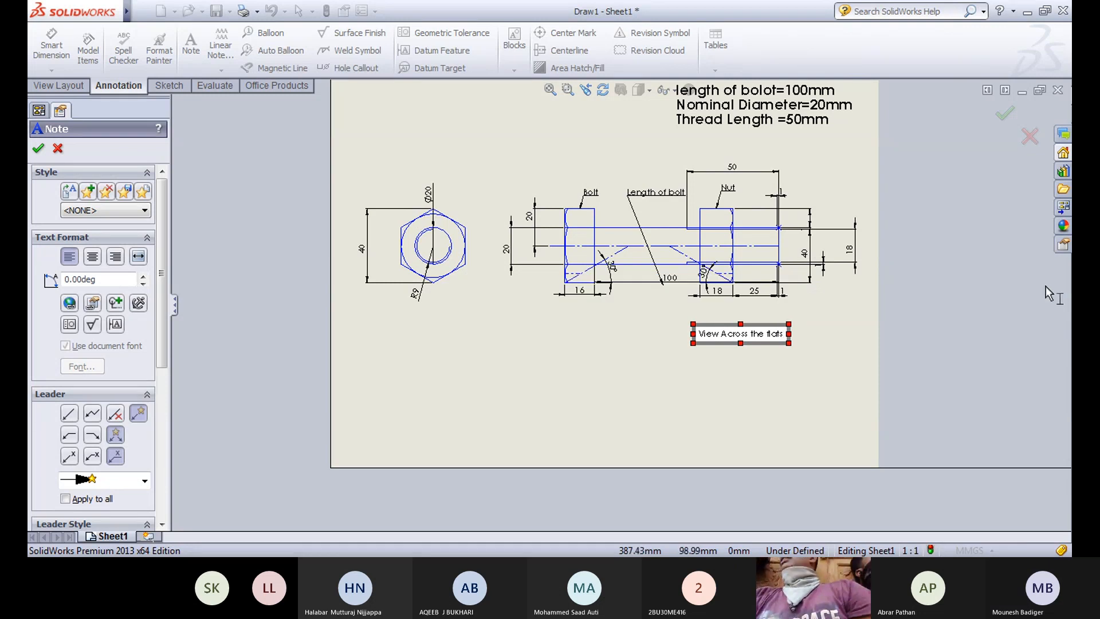
click(724, 404)
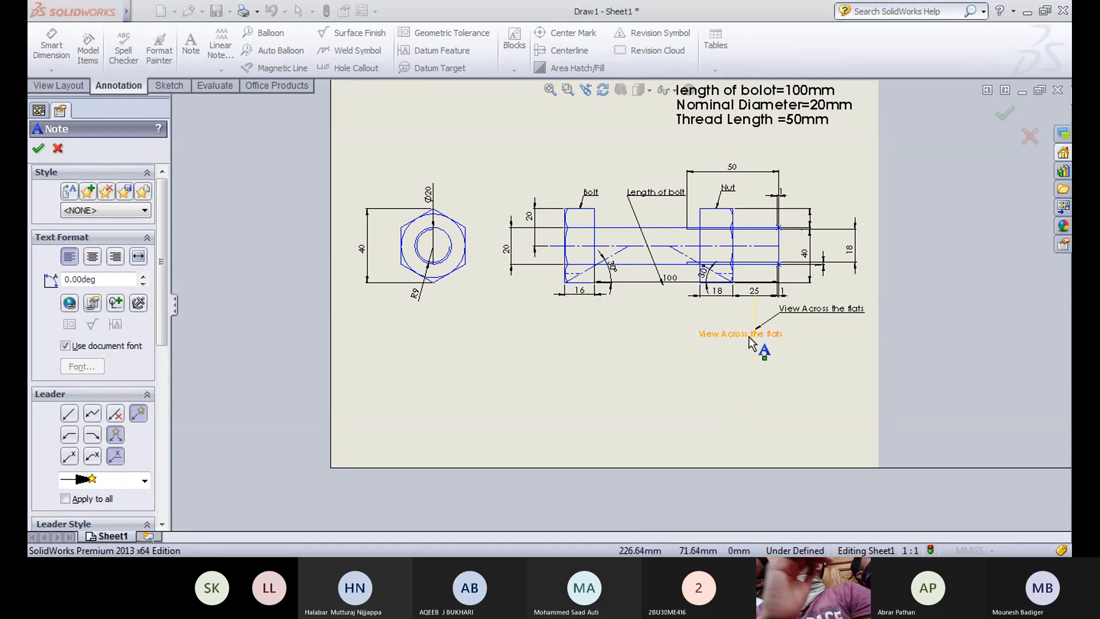
key(Escape)
Step: Move the "View Across the flats" note up close beneath the middle of the bolt's side view, and select it
drag(748, 336, 690, 311)
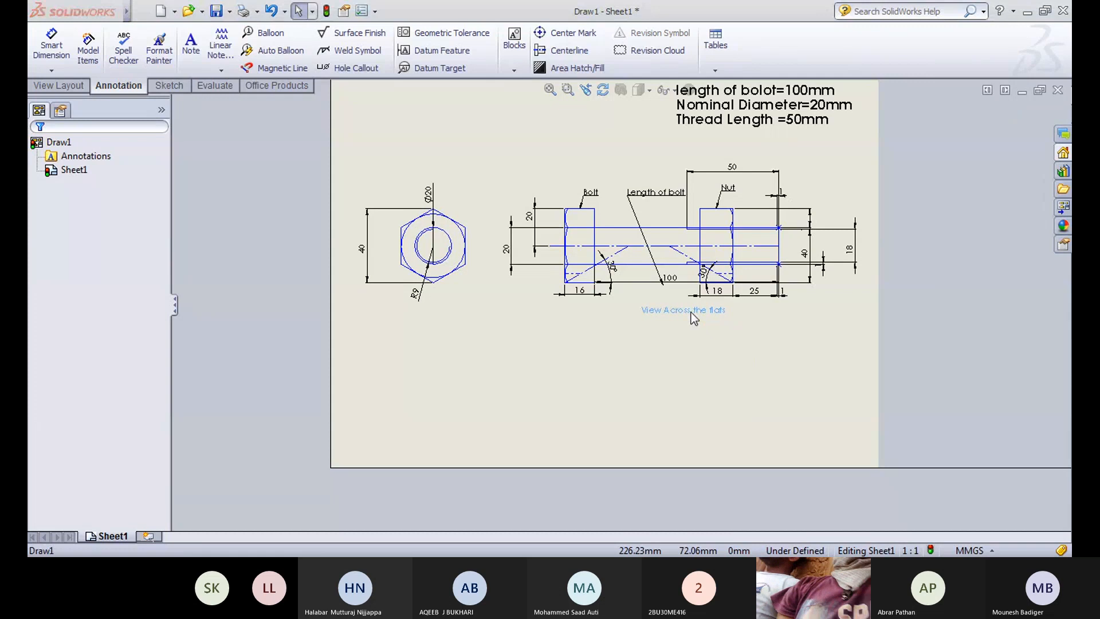
click(641, 372)
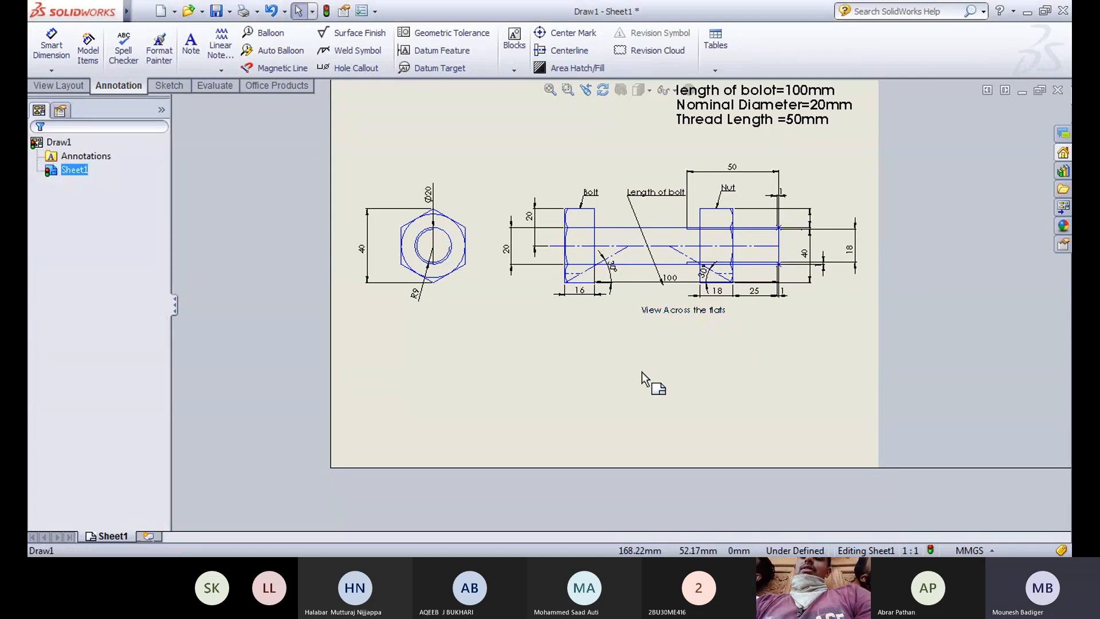
click(685, 309)
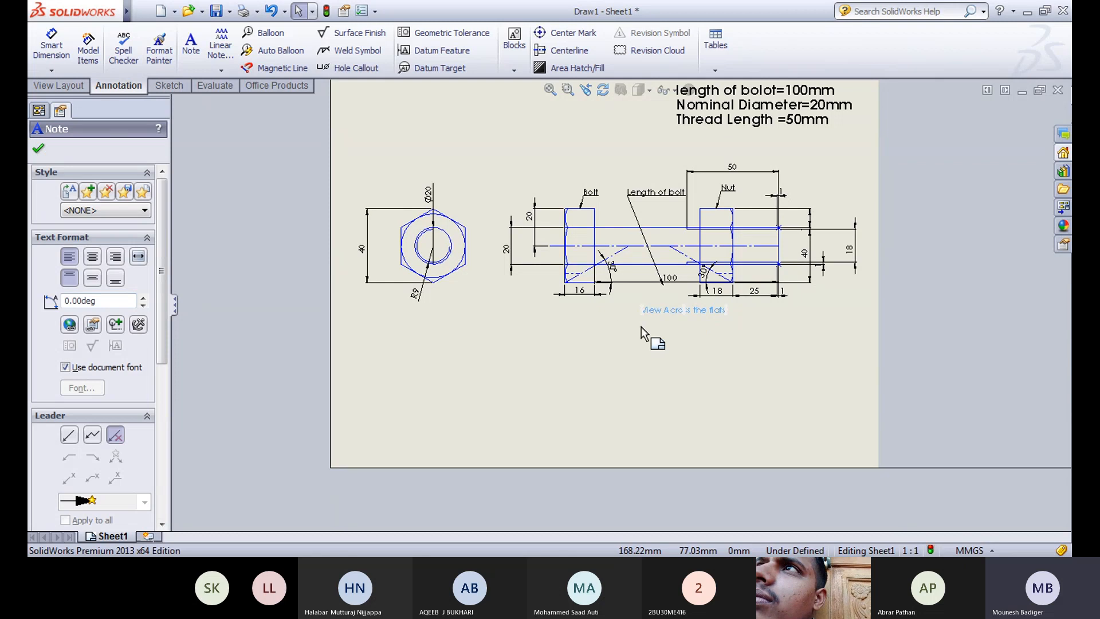
Step: Format the "View Across the flats" note beneath the side view as bold text with font size 22
double_click(674, 310)
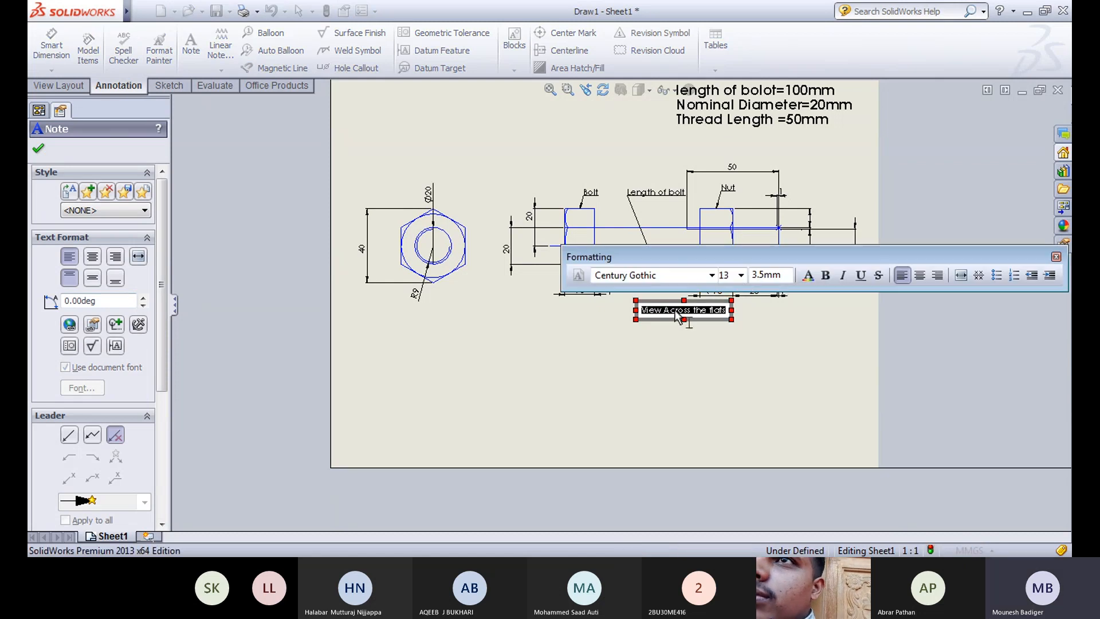
click(825, 275)
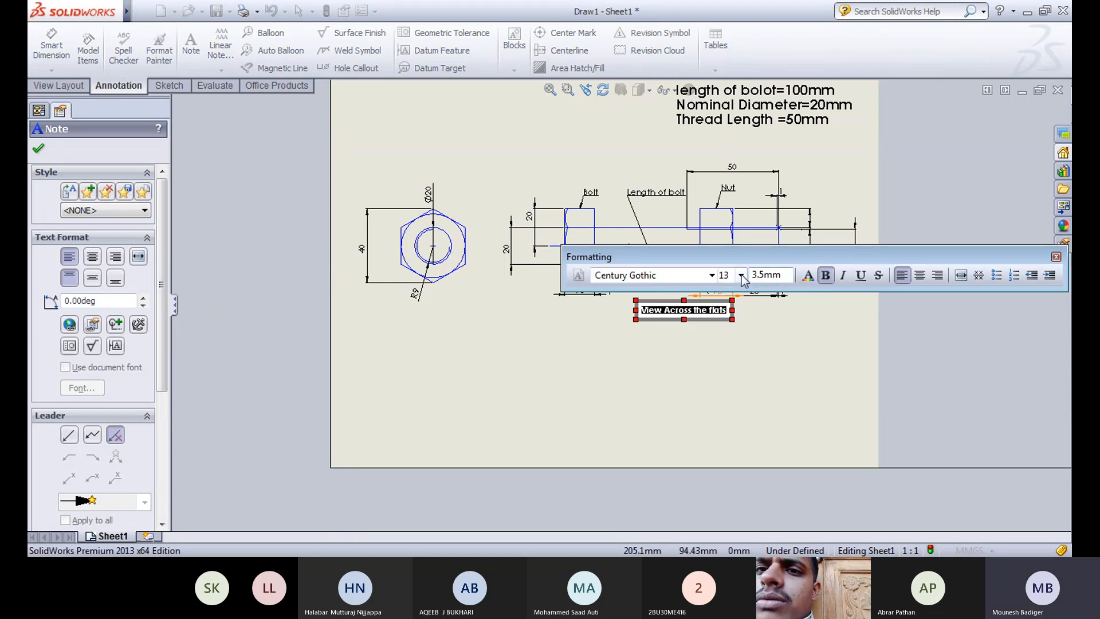
click(741, 275)
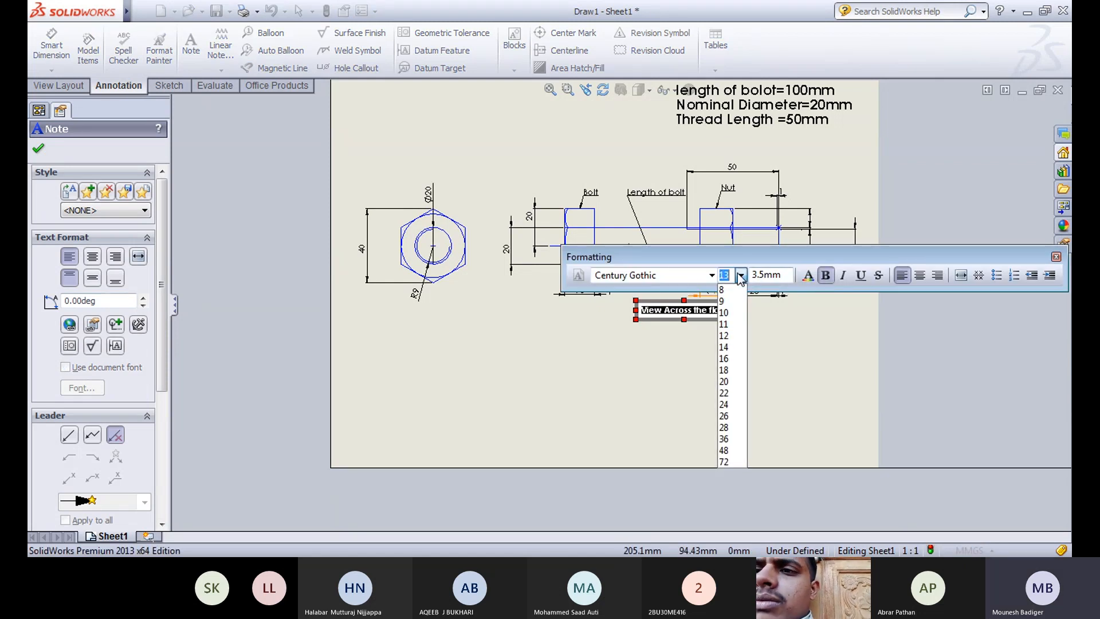
click(724, 393)
click(1056, 257)
click(817, 358)
click(701, 318)
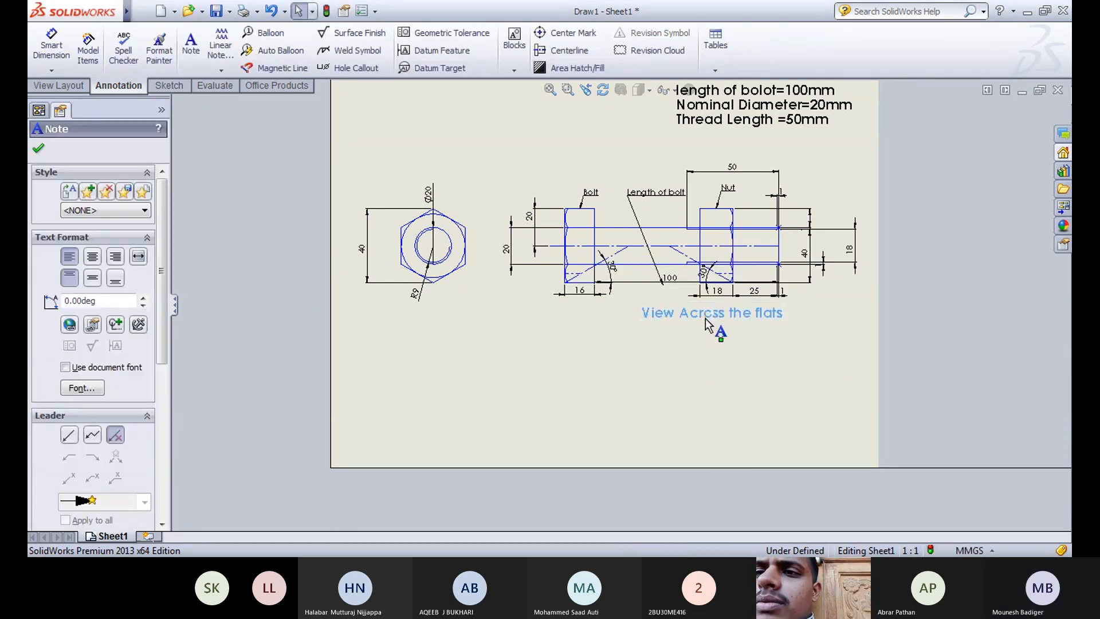
click(38, 149)
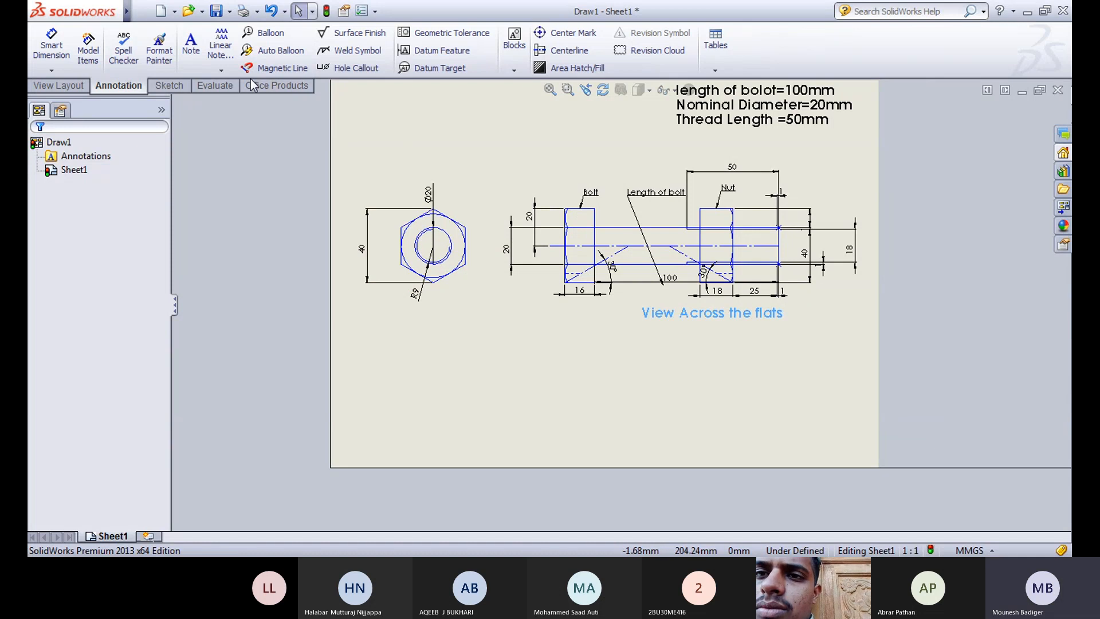
Step: Add a note reading "Right View" above the hexagonal end view
click(191, 46)
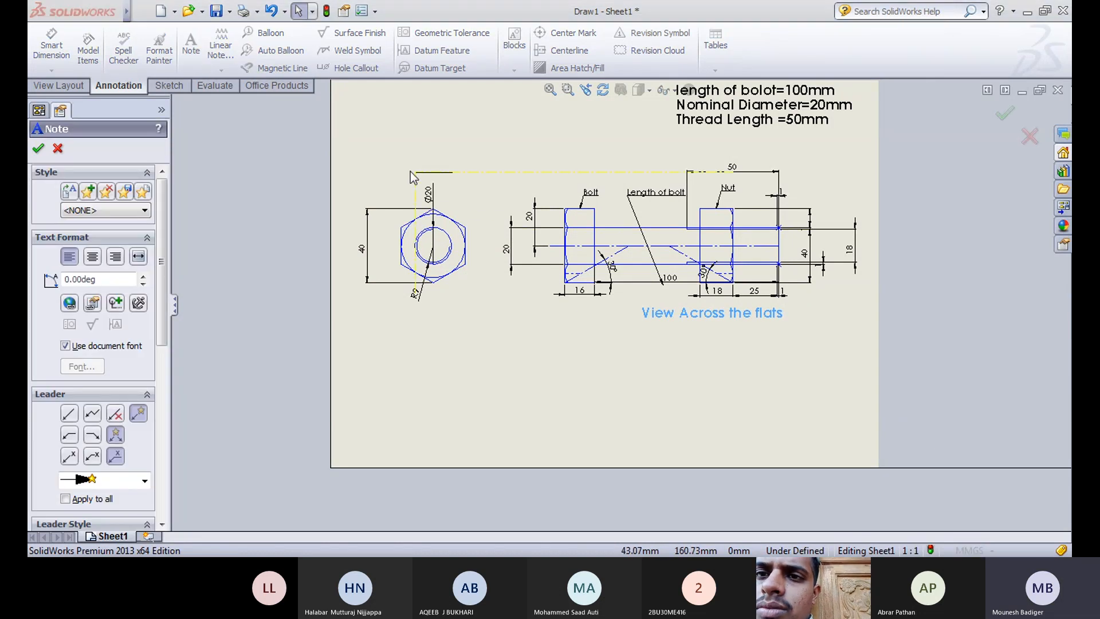
click(410, 142)
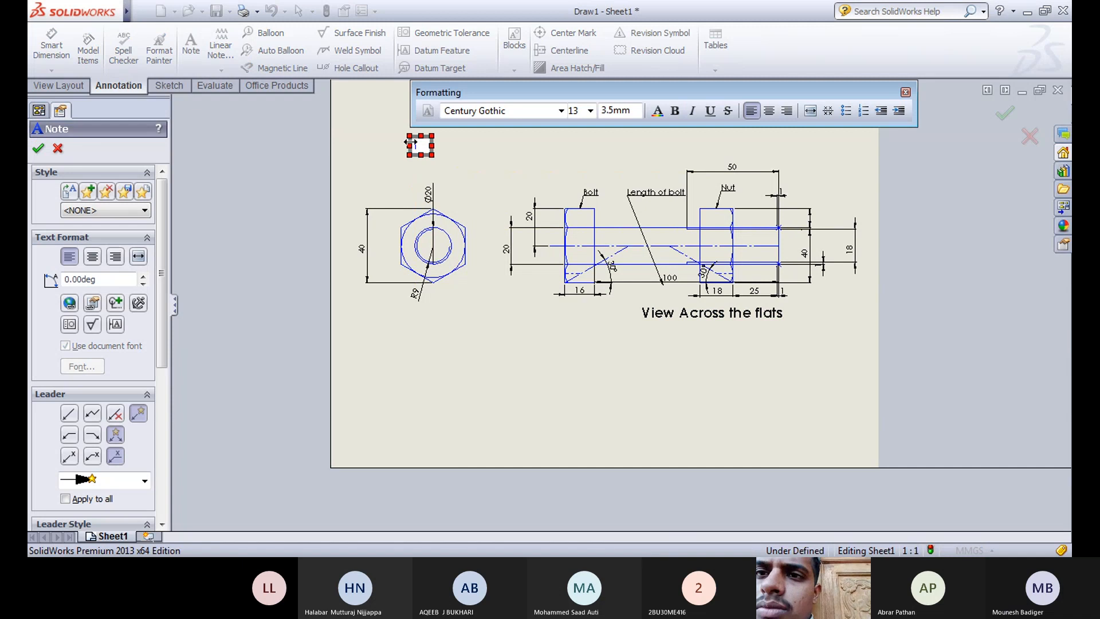
text(Right Vi)
text(ew)
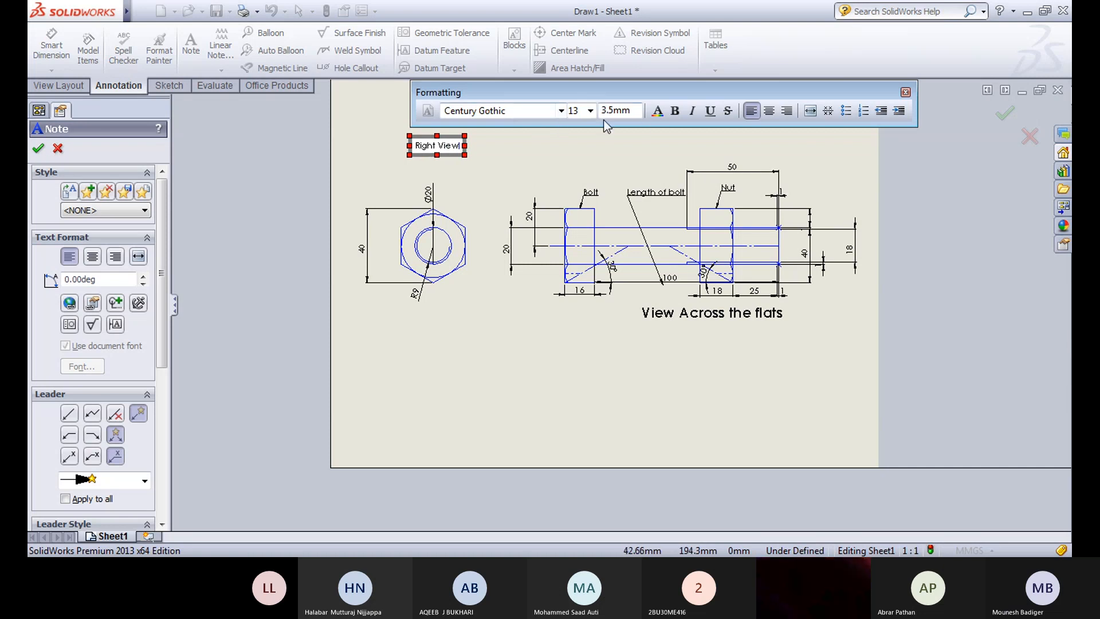
Step: Make the "Right View" note bold at font size 22 and move it down just above the Ø20 dimension
key(ctrl+a)
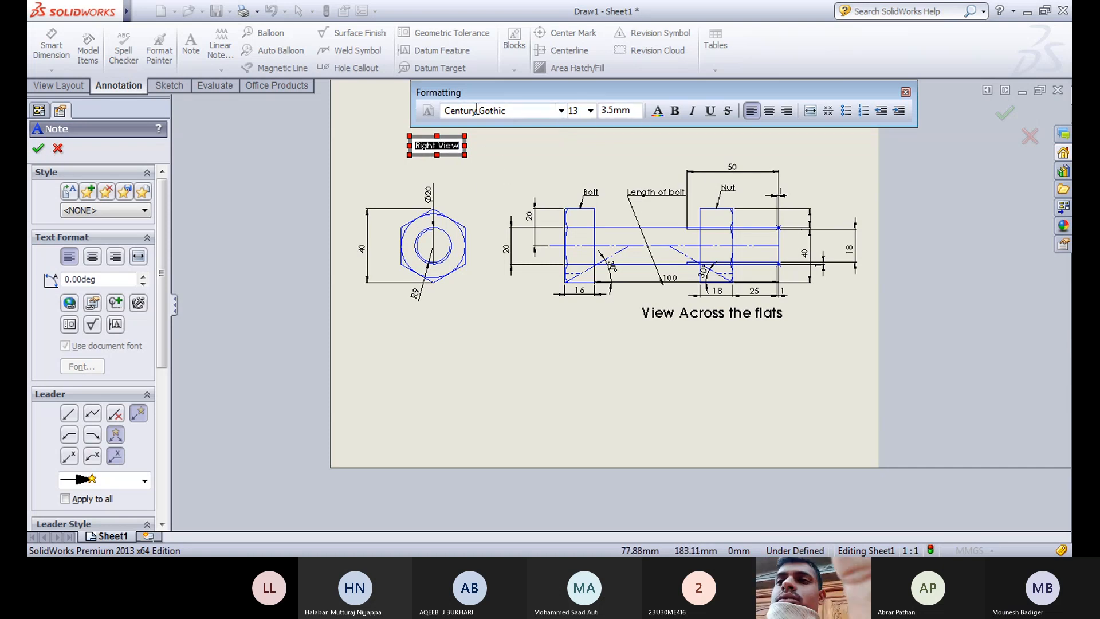
click(590, 112)
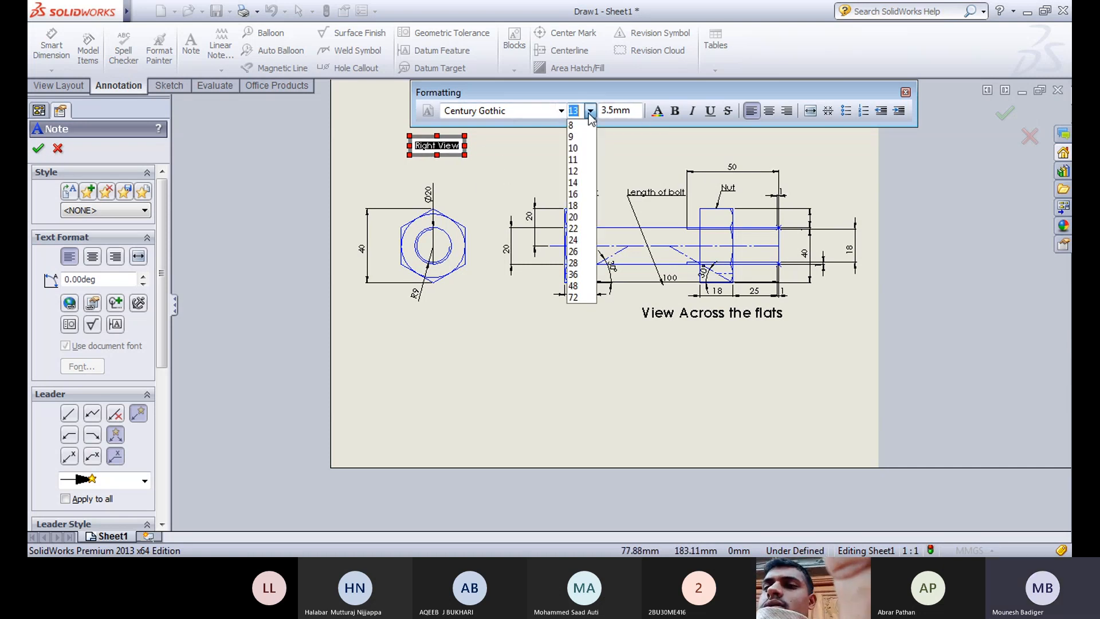
click(580, 229)
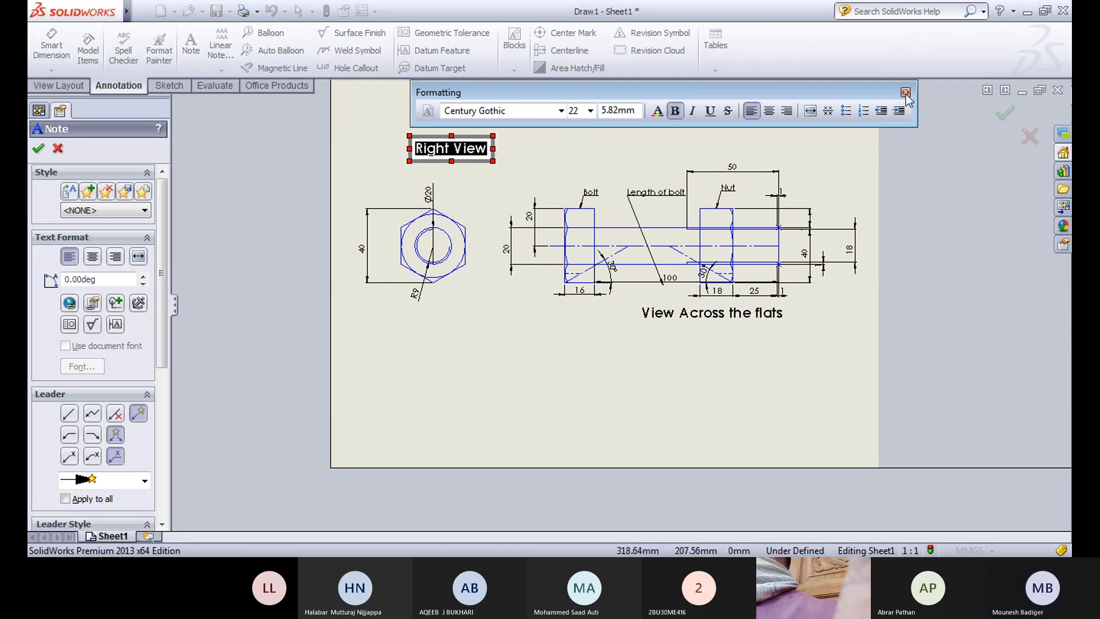
click(37, 150)
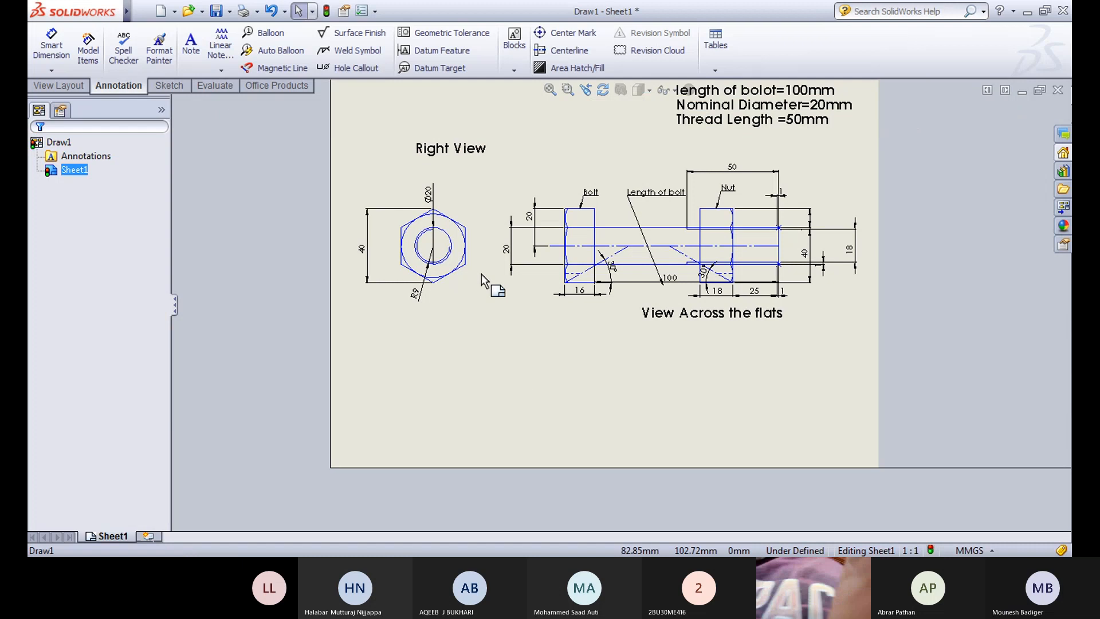
drag(470, 153, 465, 176)
click(589, 391)
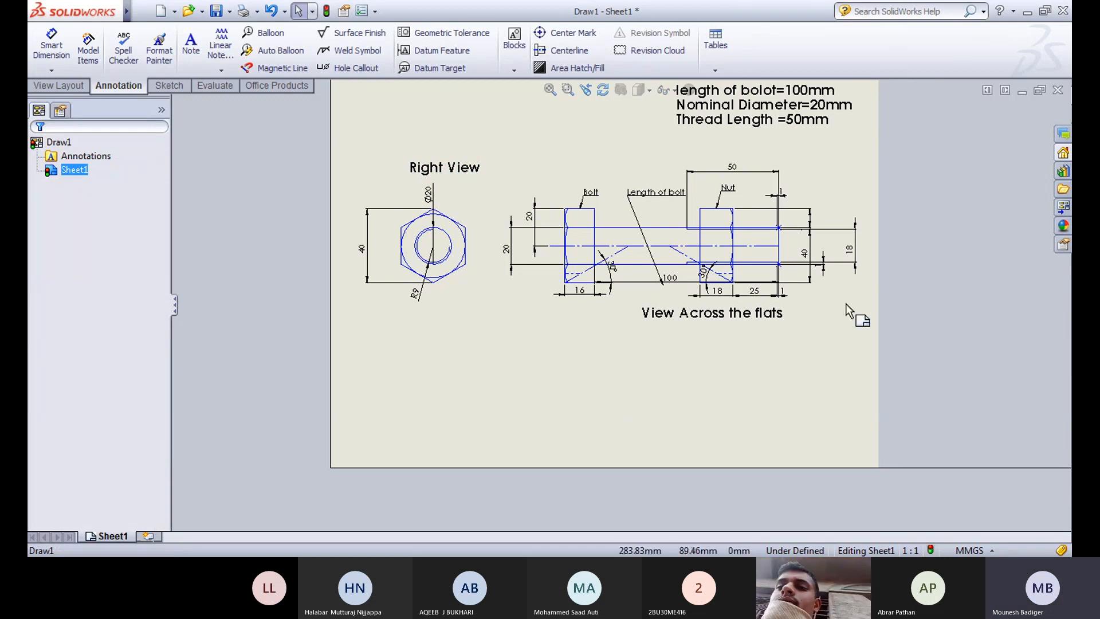
Step: Reword the side view's title note to "View Across the corners" and move it just above the 50 dimension
double_click(781, 314)
click(783, 317)
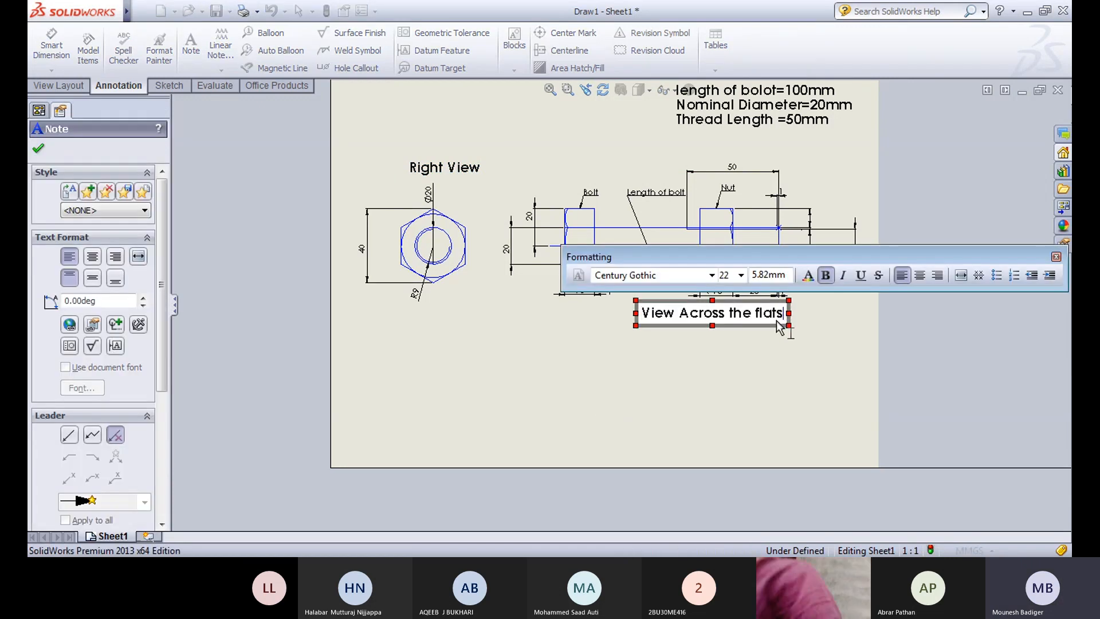
key(BackSpace)
key(BackSpace)
key(BackSpace)
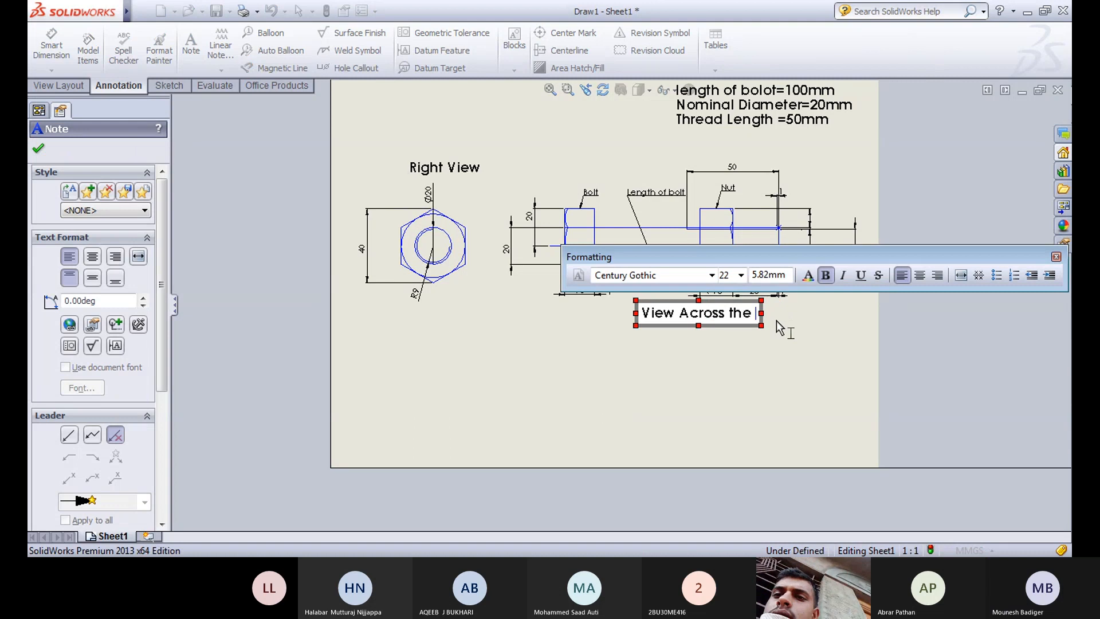
text(corners)
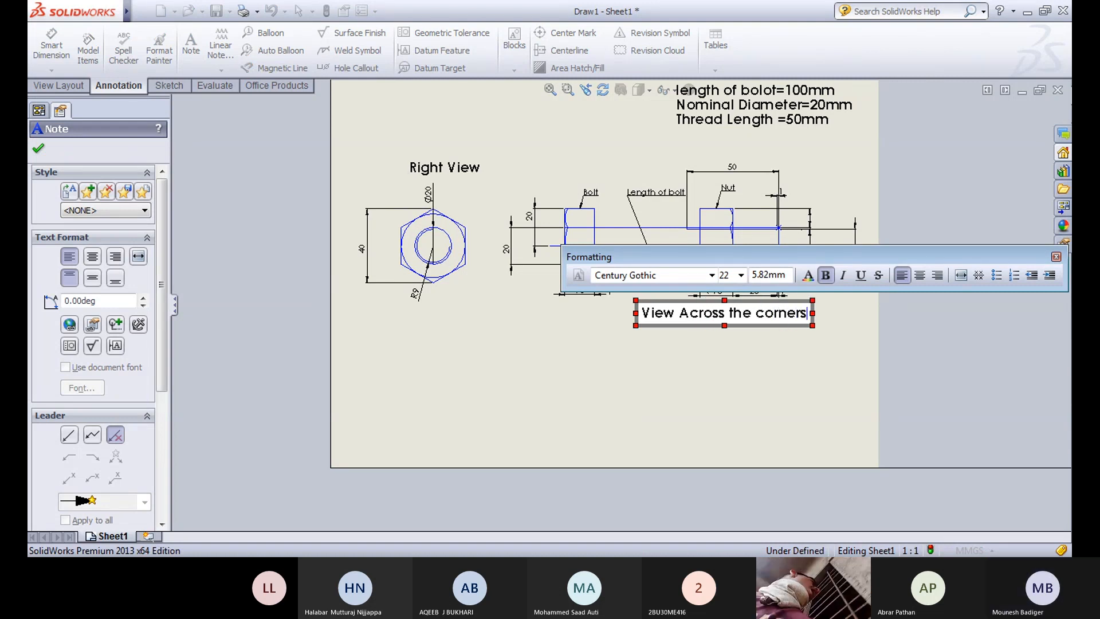
click(798, 146)
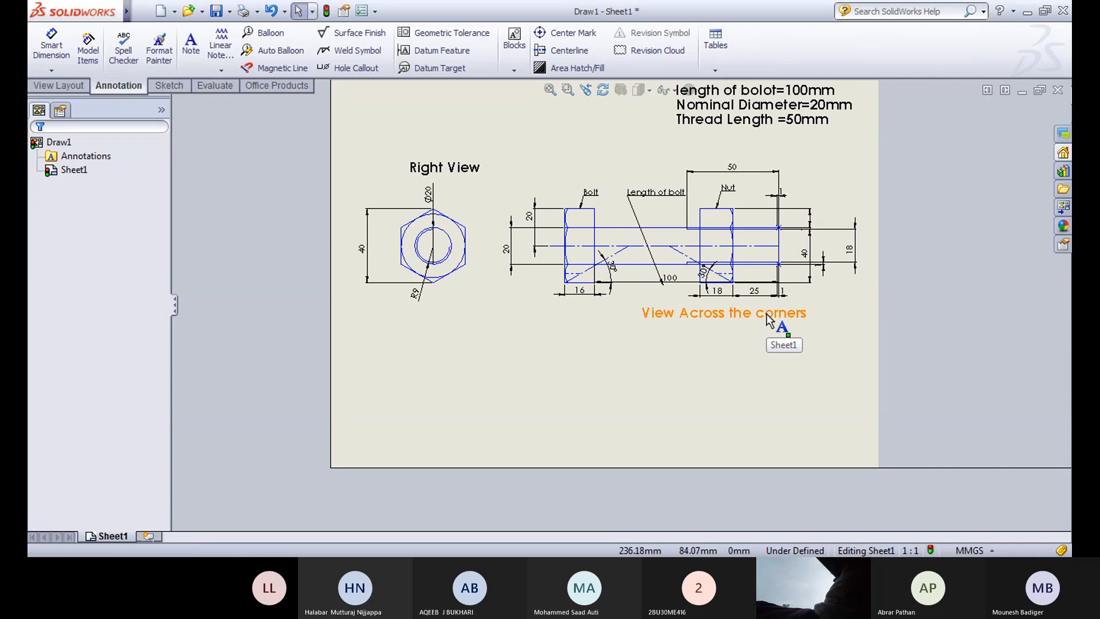
drag(755, 318, 726, 157)
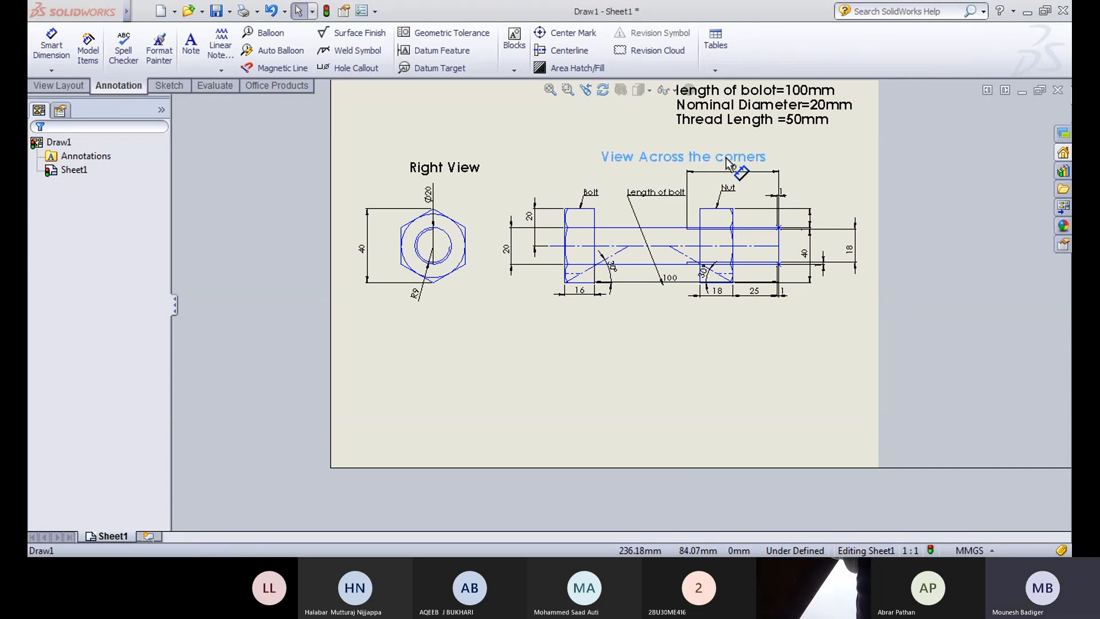
click(944, 206)
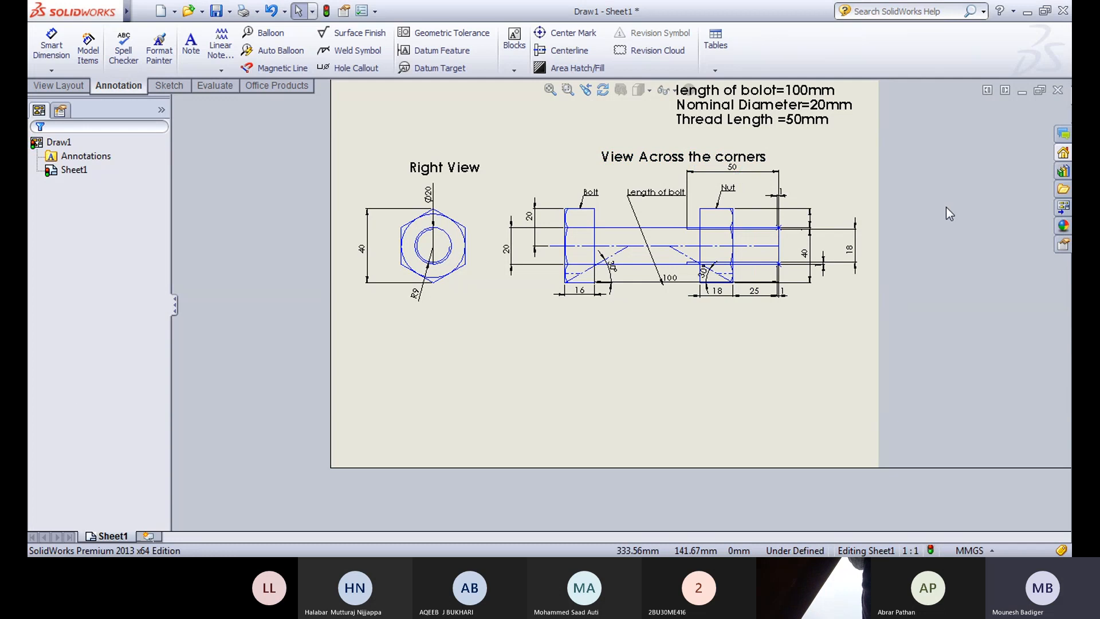
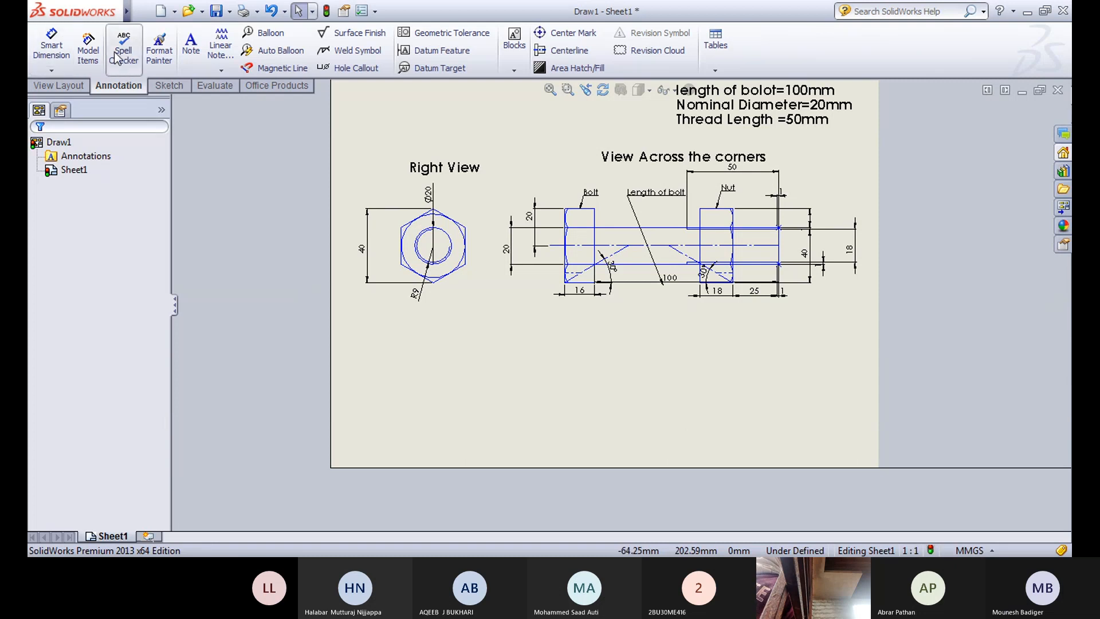
Step: Sketch a vertical line down from the hexagon's lower-left corner, continued by a horizontal line ending directly below the bolt's threaded end
click(167, 87)
click(98, 32)
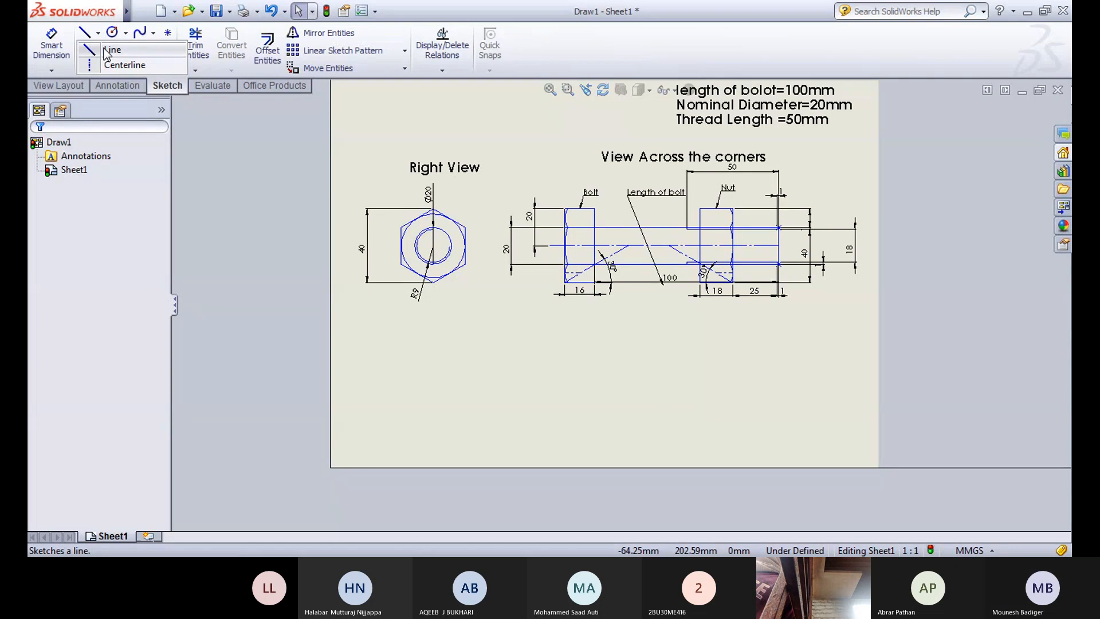
click(106, 54)
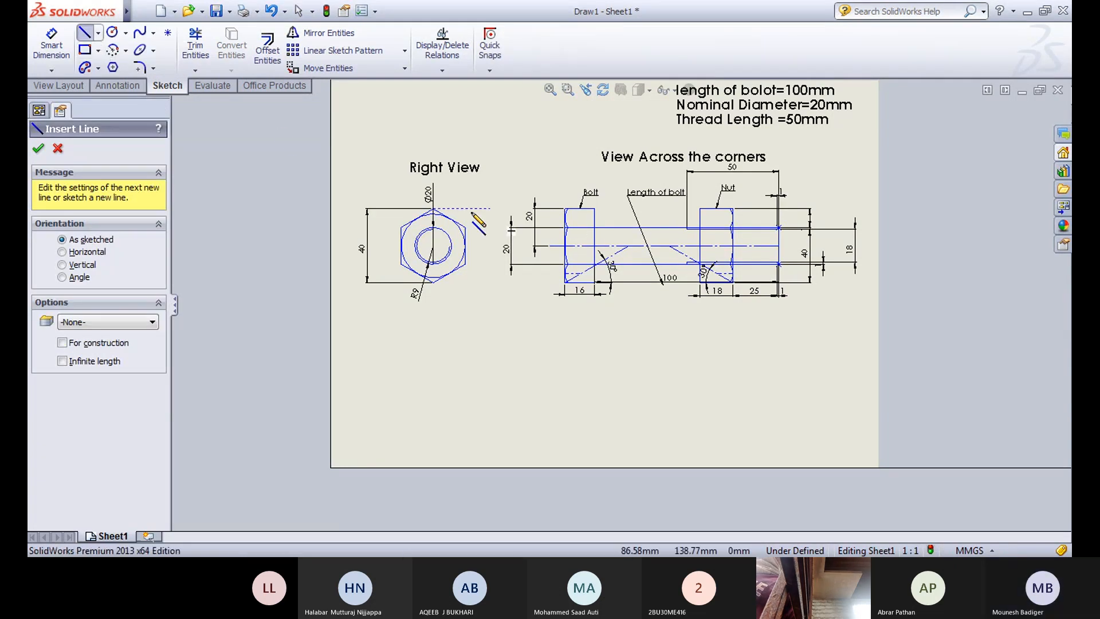
click(401, 264)
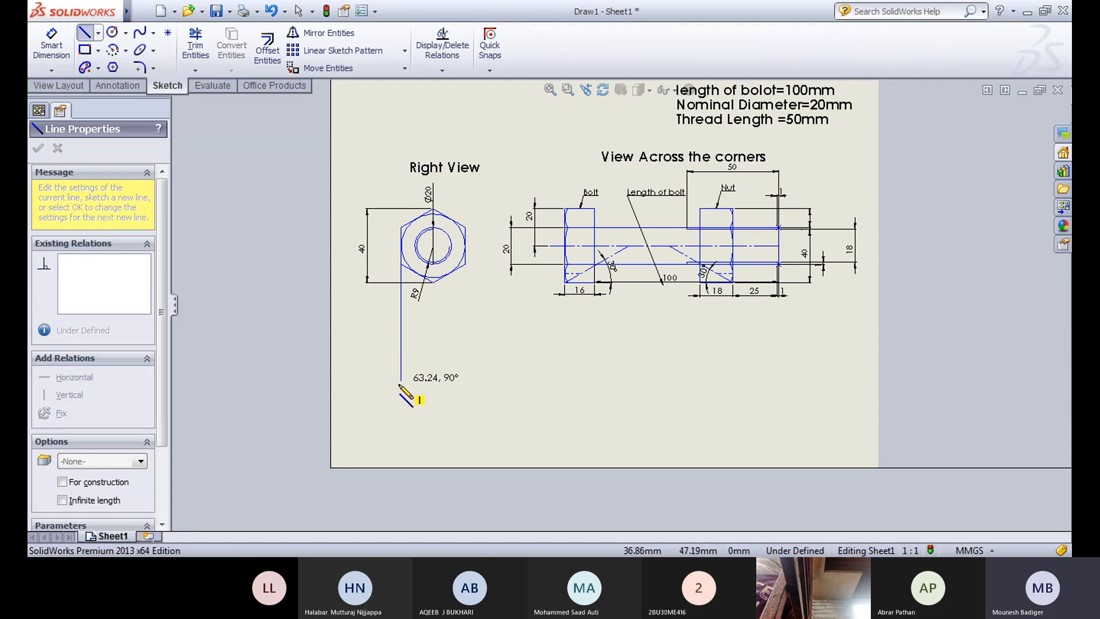
click(402, 418)
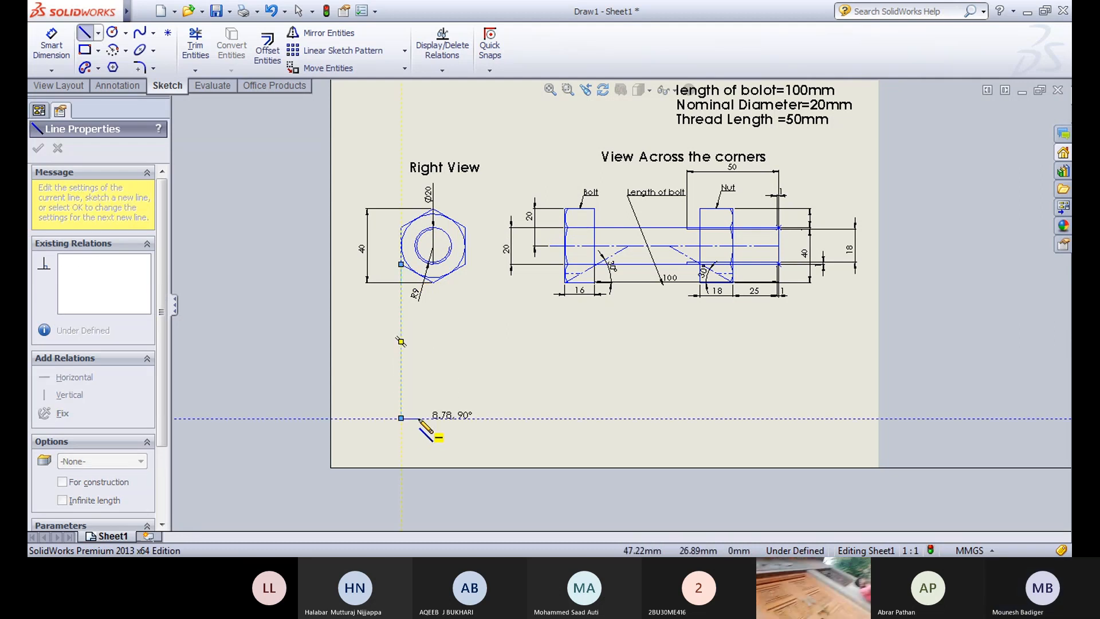
click(782, 420)
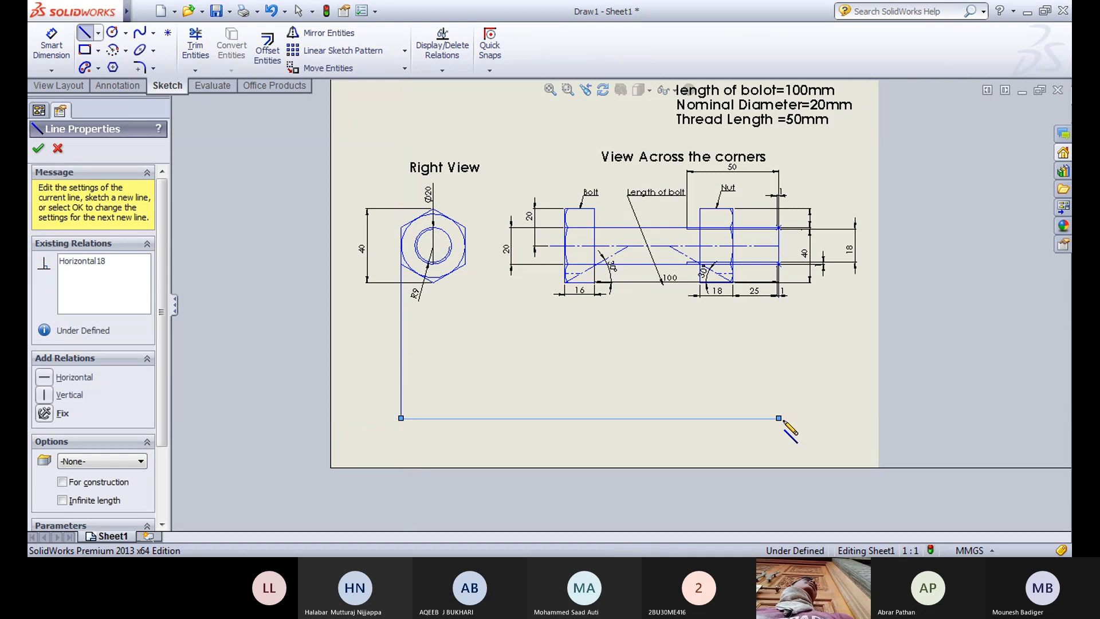
right_click(780, 338)
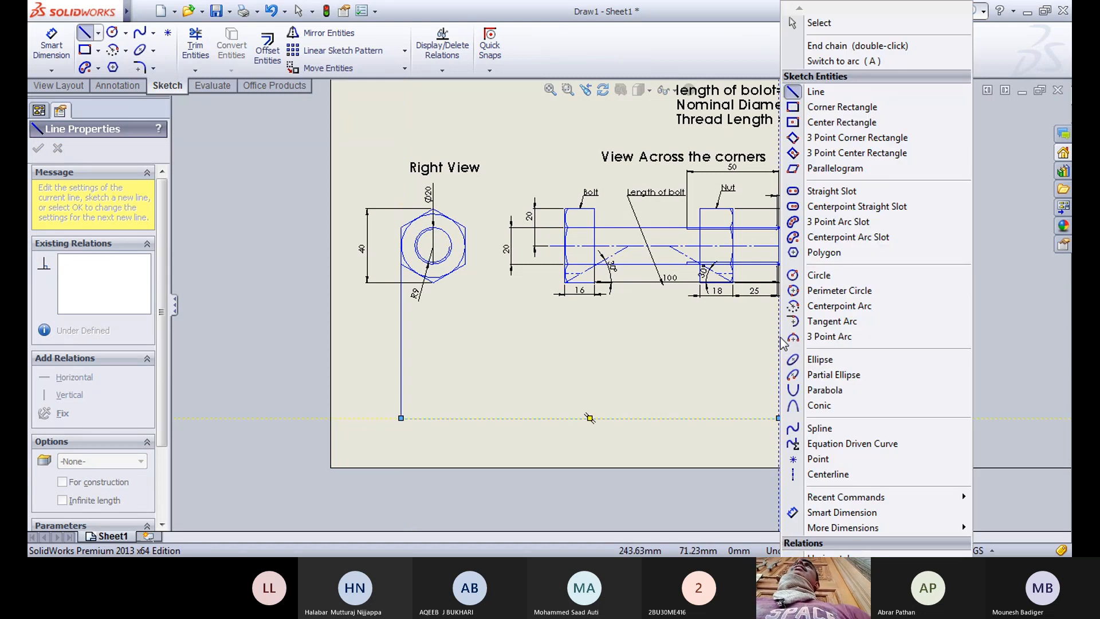
click(814, 25)
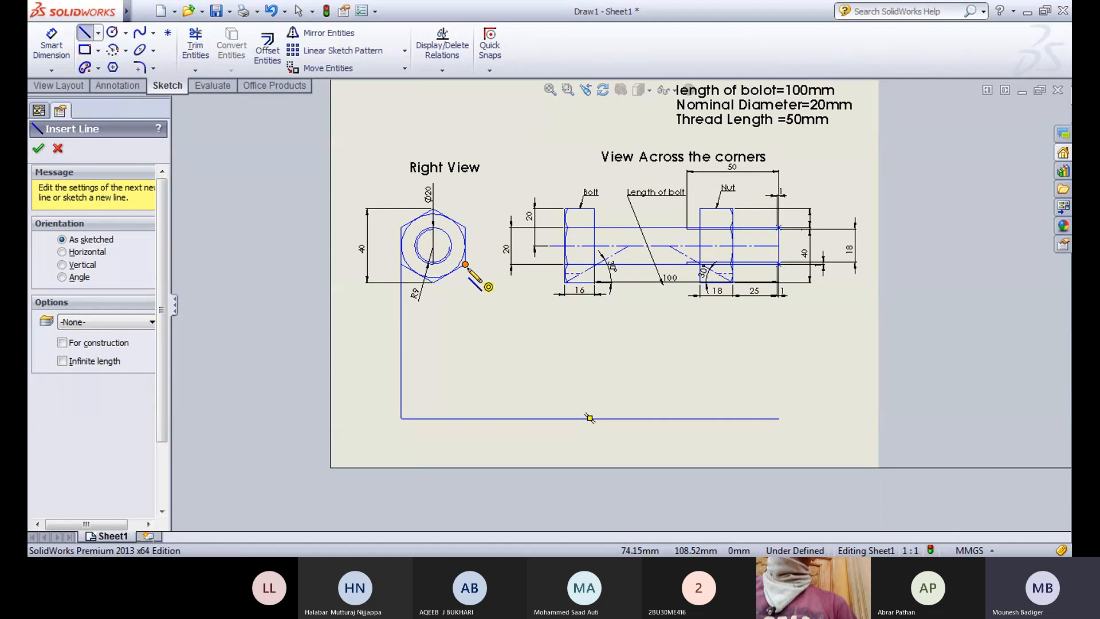
Step: Sketch a line about 50 mm down from the hexagon's lower-right corner, about 170 mm across, and down to the lower line's end
click(465, 265)
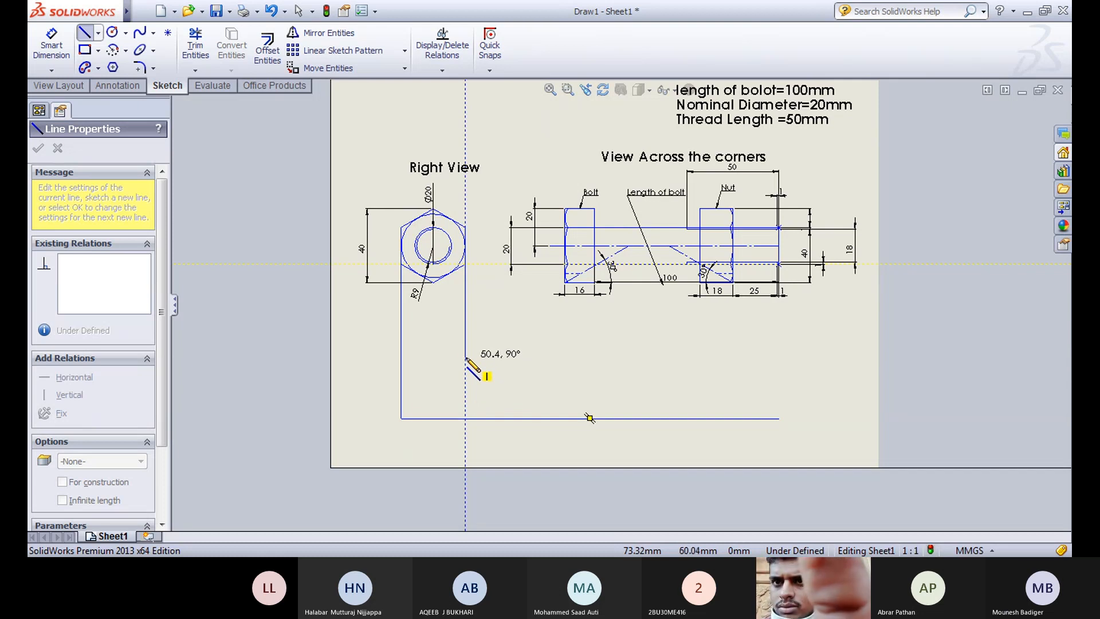
click(465, 357)
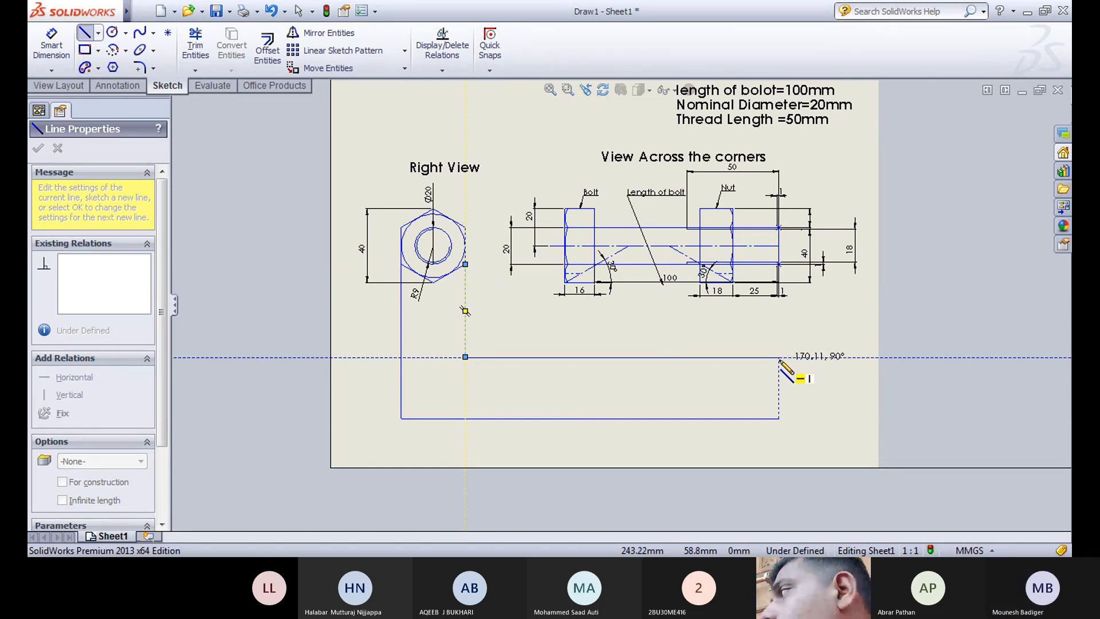
click(779, 357)
click(778, 418)
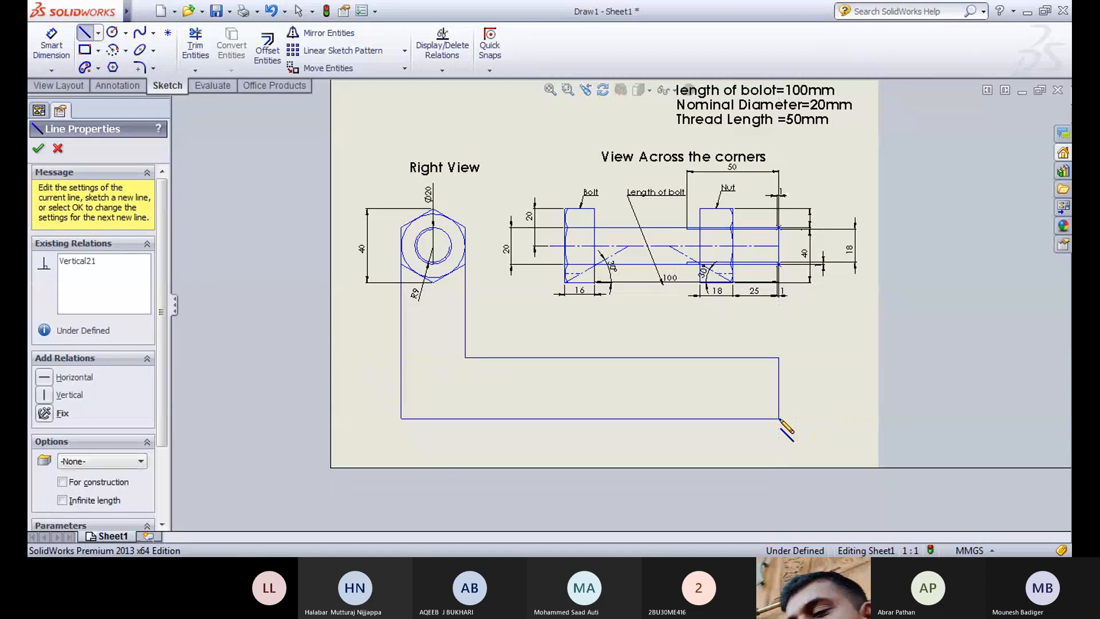
right_click(245, 276)
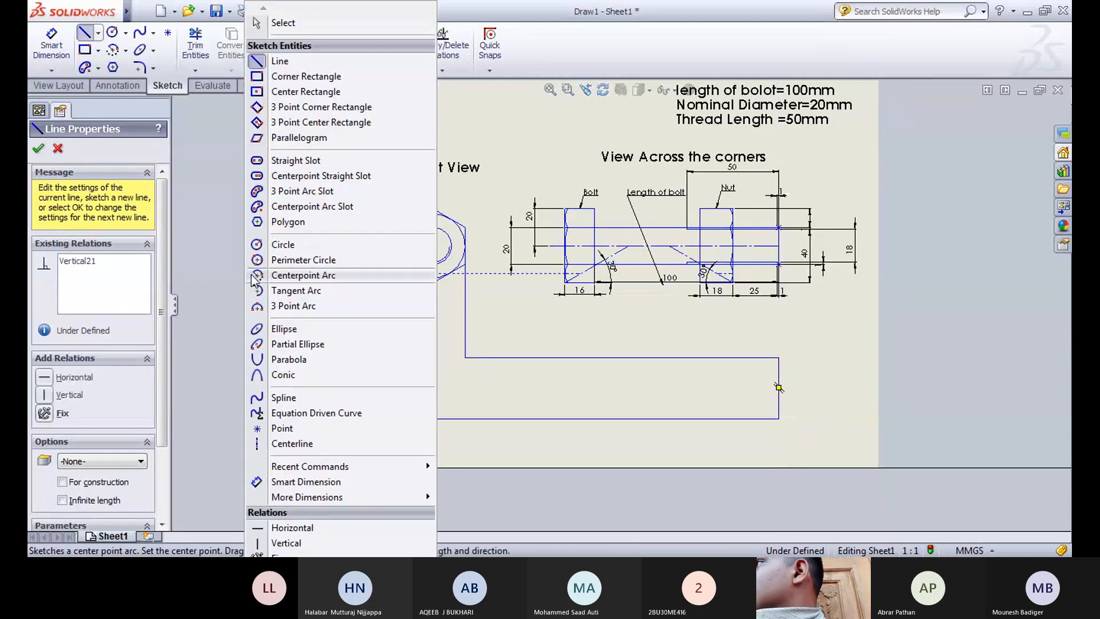
click(298, 20)
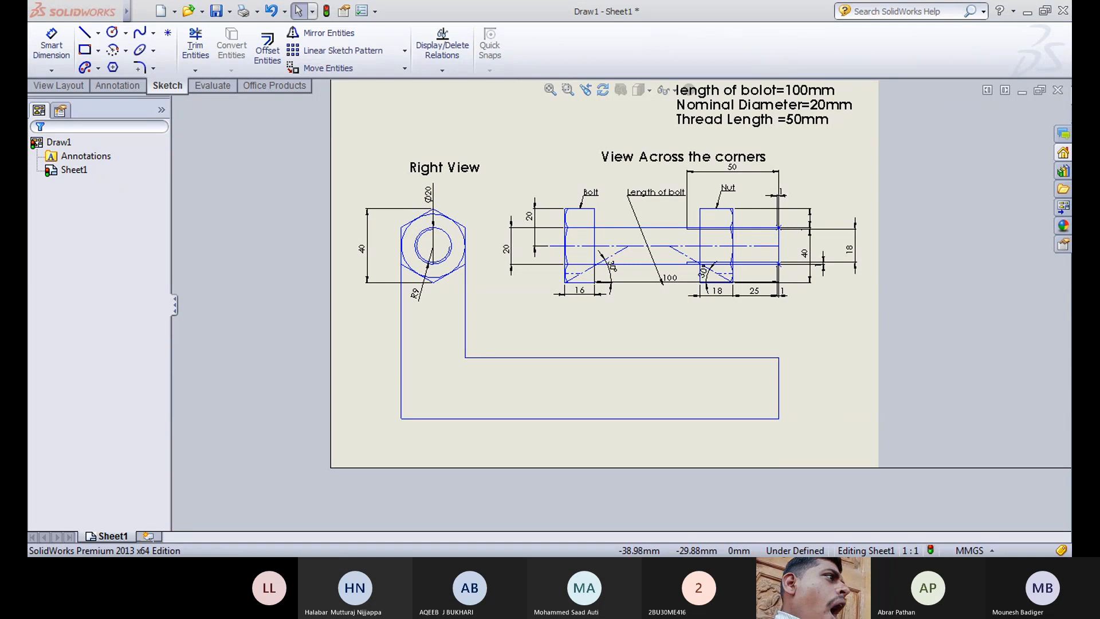
Step: Delete the upper horizontal line and sketch a vertical line from the hexagon's lowest corner to just below the bottom horizontal line
click(534, 357)
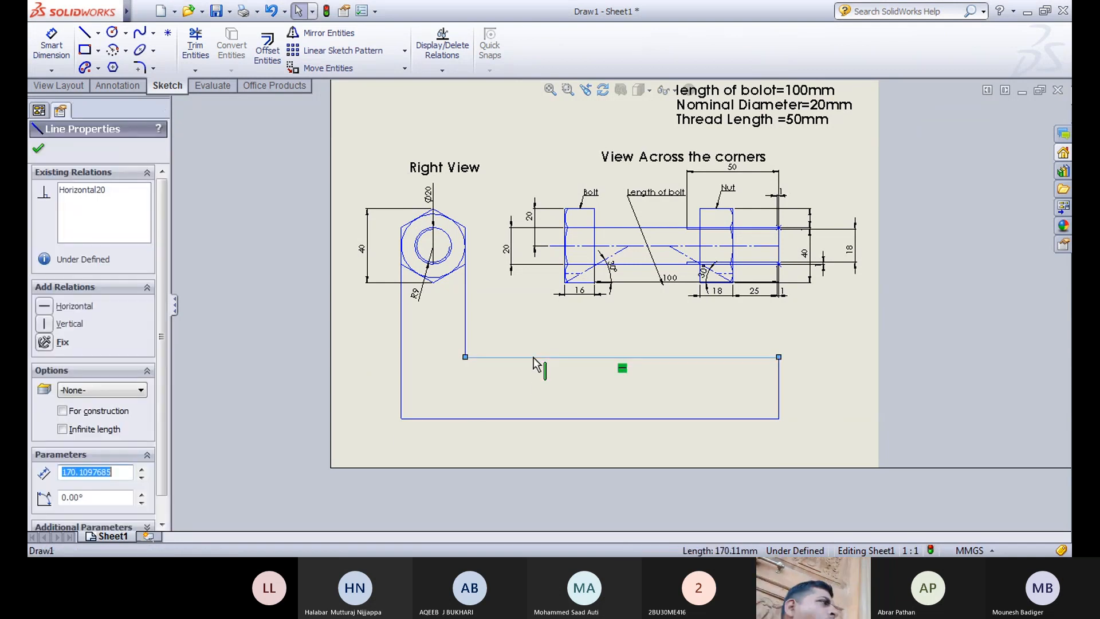
key(Delete)
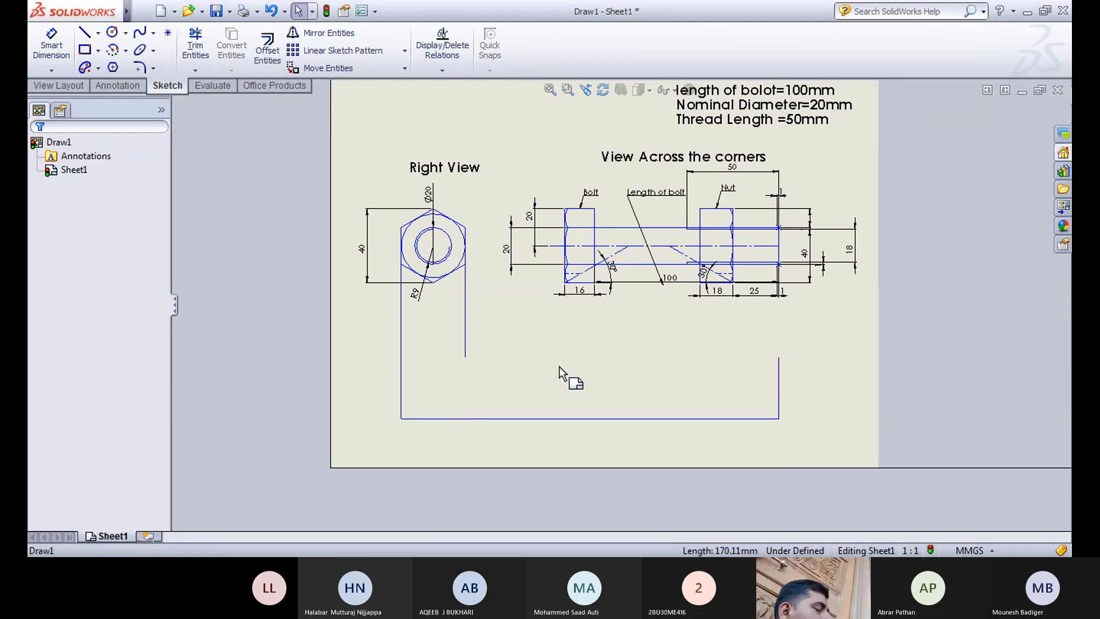
click(84, 33)
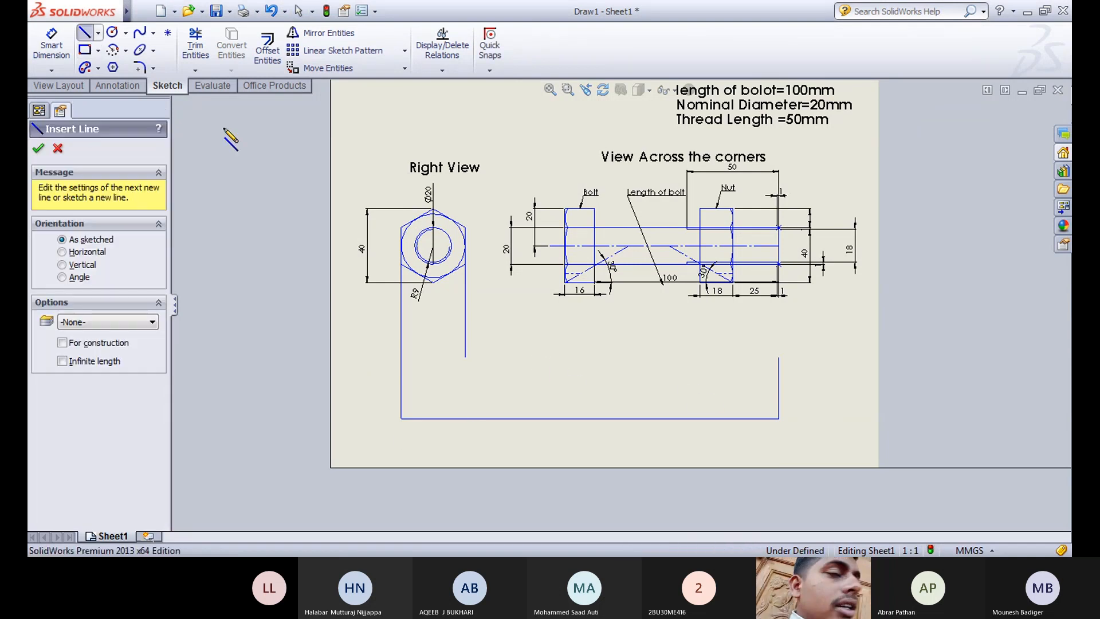
click(434, 283)
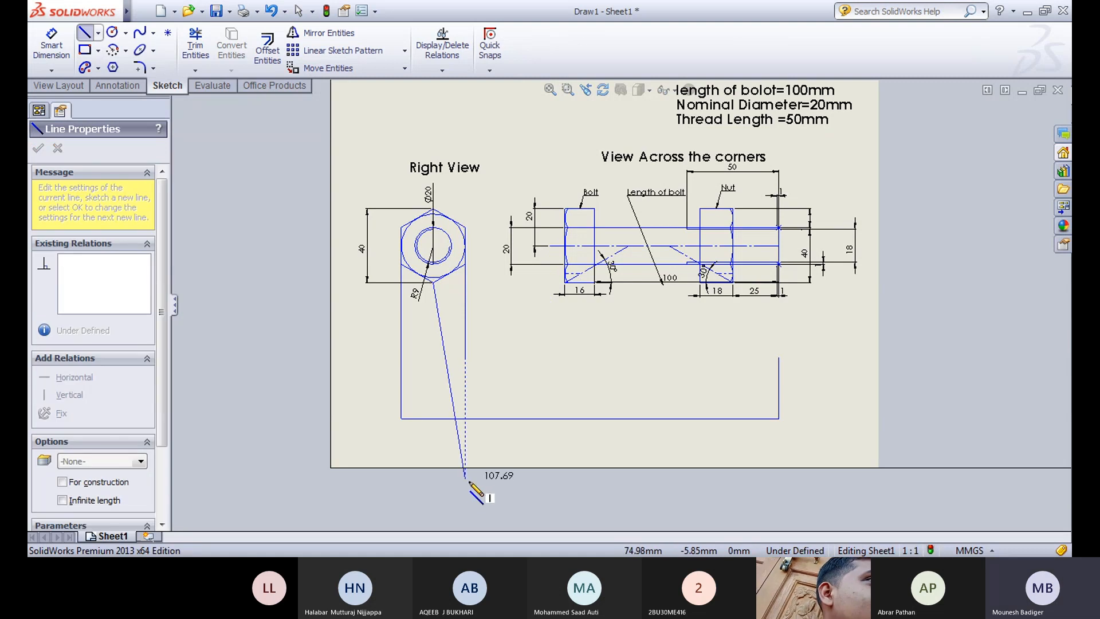
click(434, 428)
key(Escape)
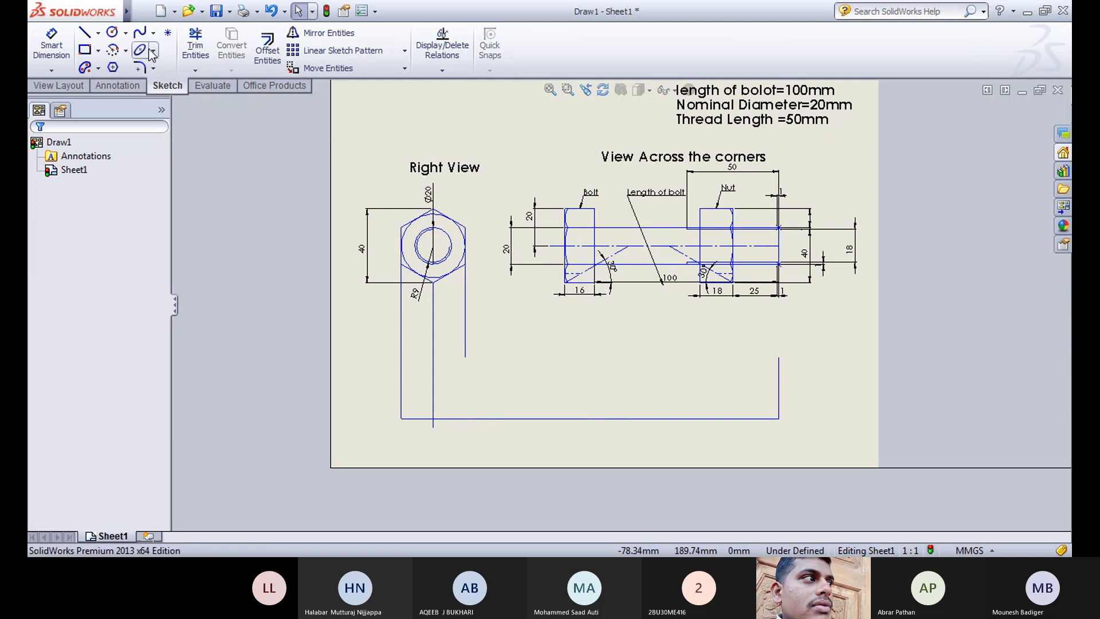
Step: Extend the vertical line under the hexagon's lower-right corner down to the bottom horizontal line
click(195, 70)
click(207, 99)
click(466, 332)
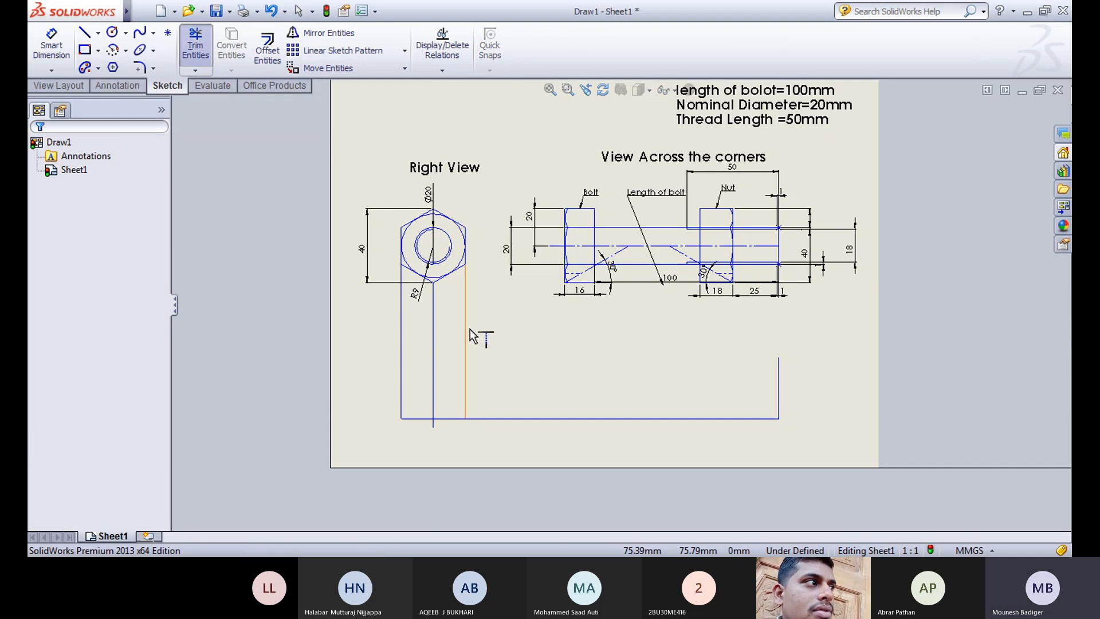
click(195, 49)
click(196, 49)
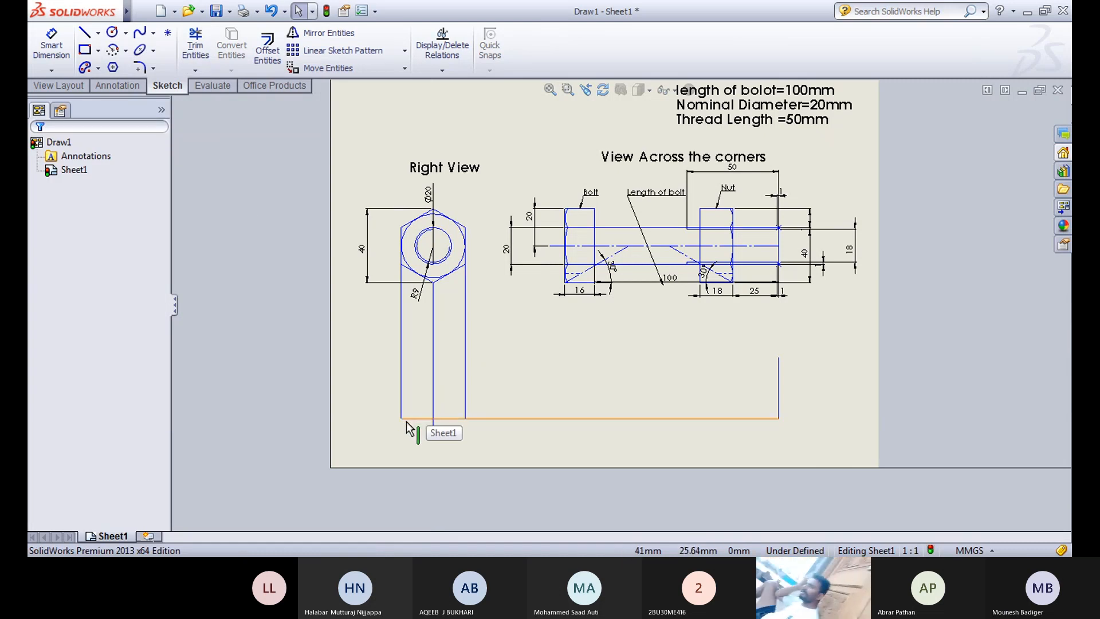
Step: Sketch a sloping line about 73 mm long, rising rightward from the left end of the bottom horizontal line
click(85, 33)
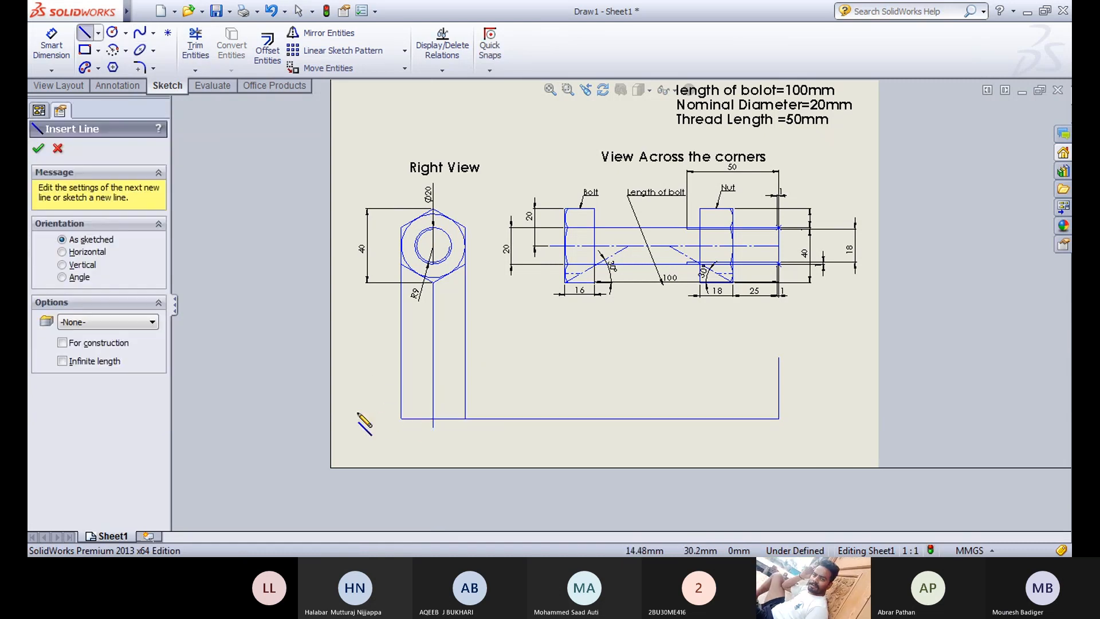
click(401, 419)
click(508, 338)
key(Escape)
Step: Dimension the angle between the sloping line and the bottom horizontal line and set it to 45°
click(51, 40)
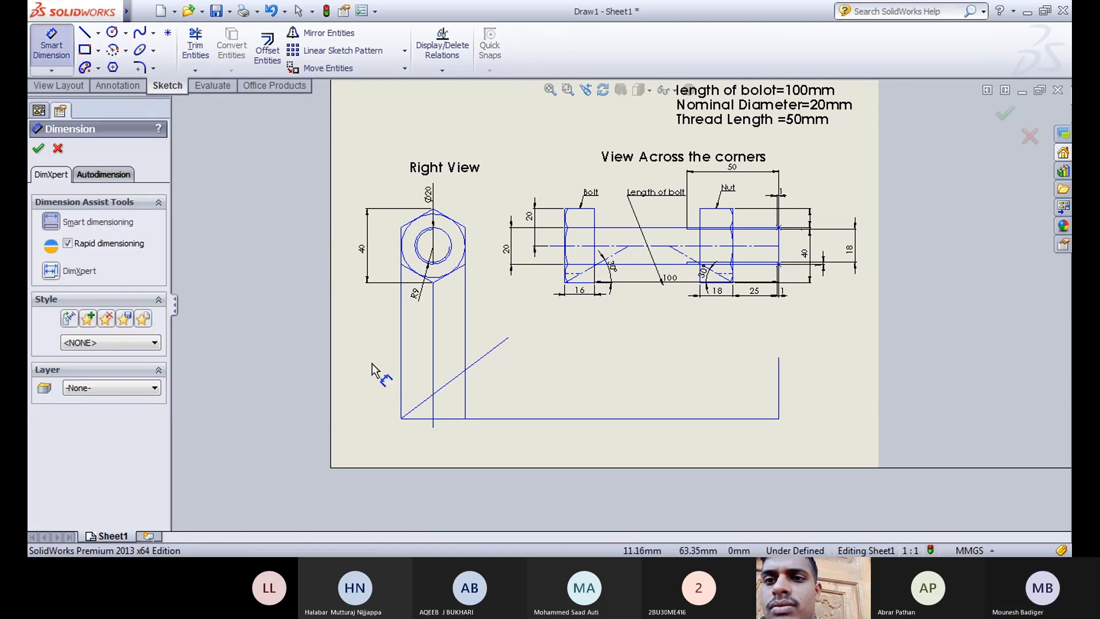
click(498, 419)
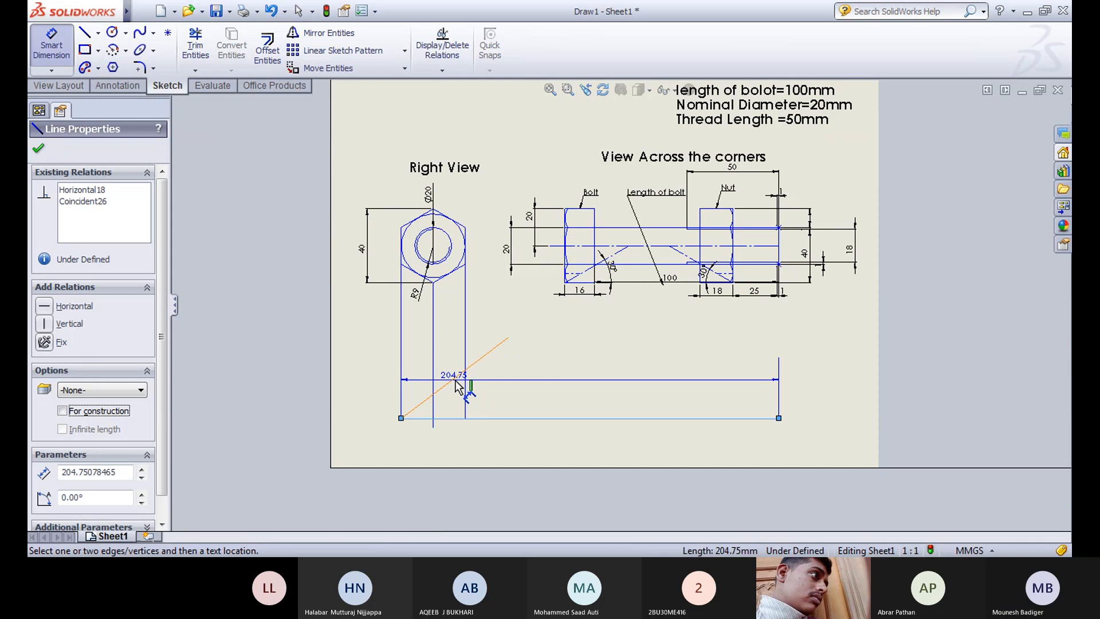
click(456, 378)
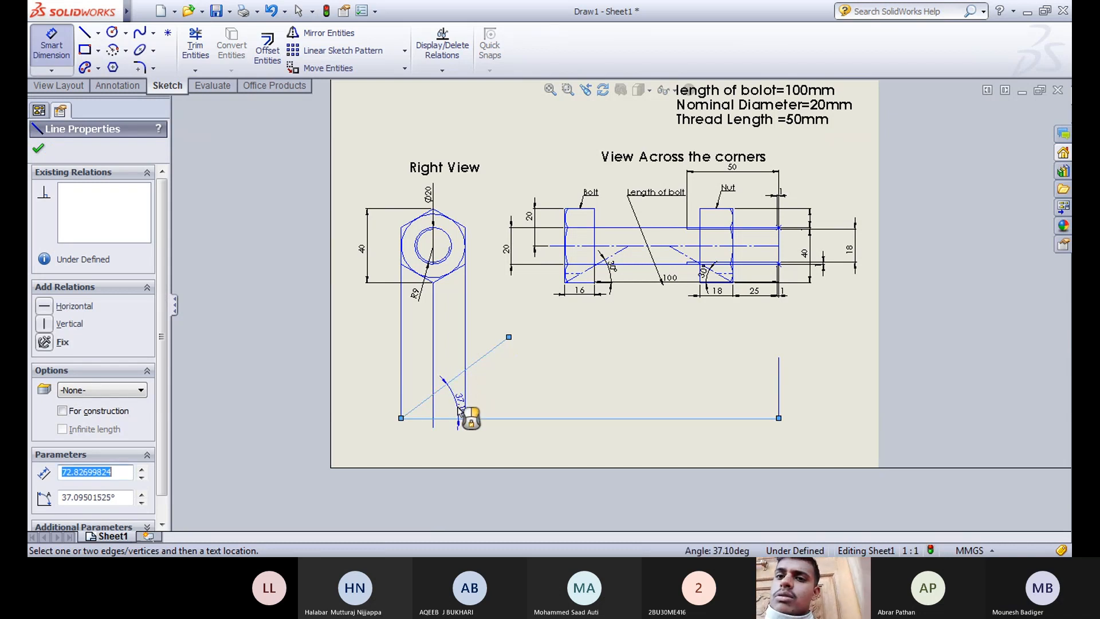
click(451, 412)
text(4)
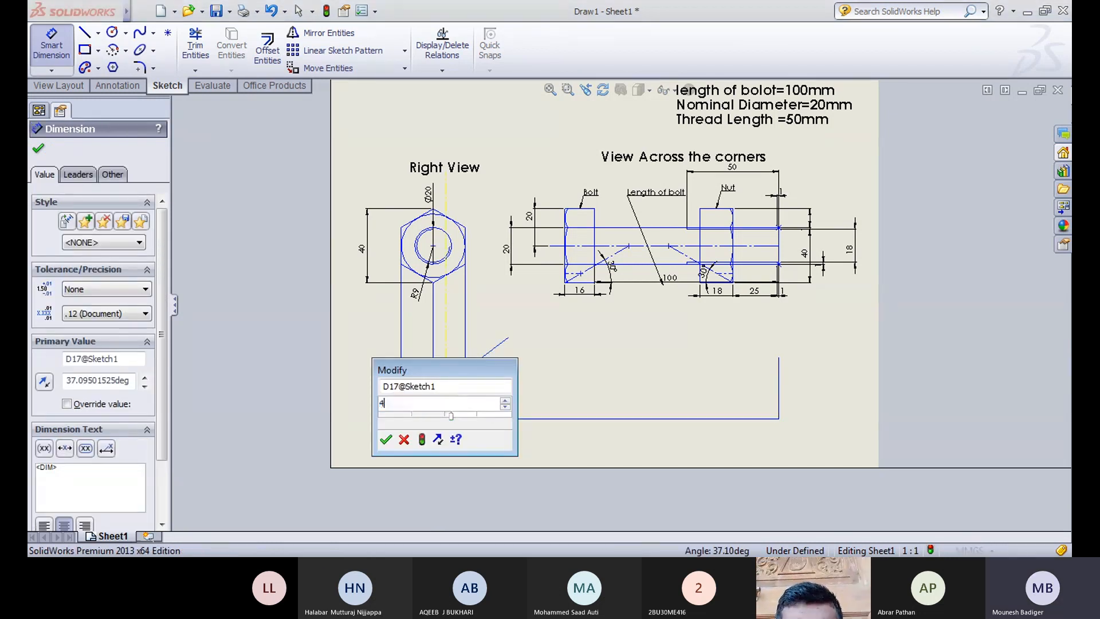
text(5)
key(Return)
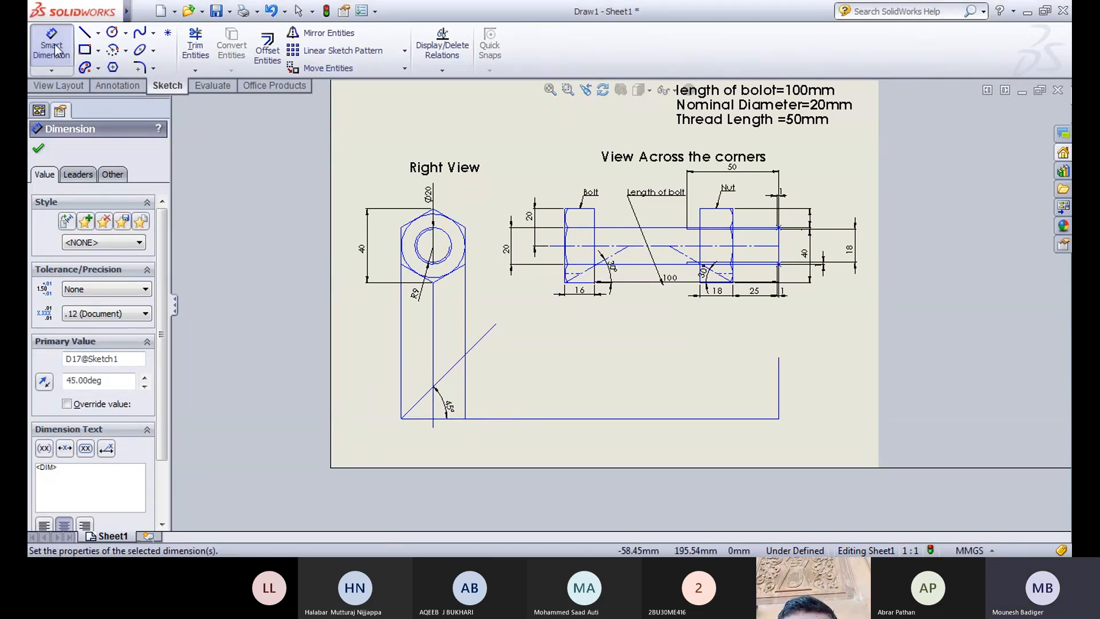
click(52, 45)
Step: Trim the part of the 45° line that runs beyond the vertical line under the hexagon's lower-right corner
click(195, 46)
click(485, 333)
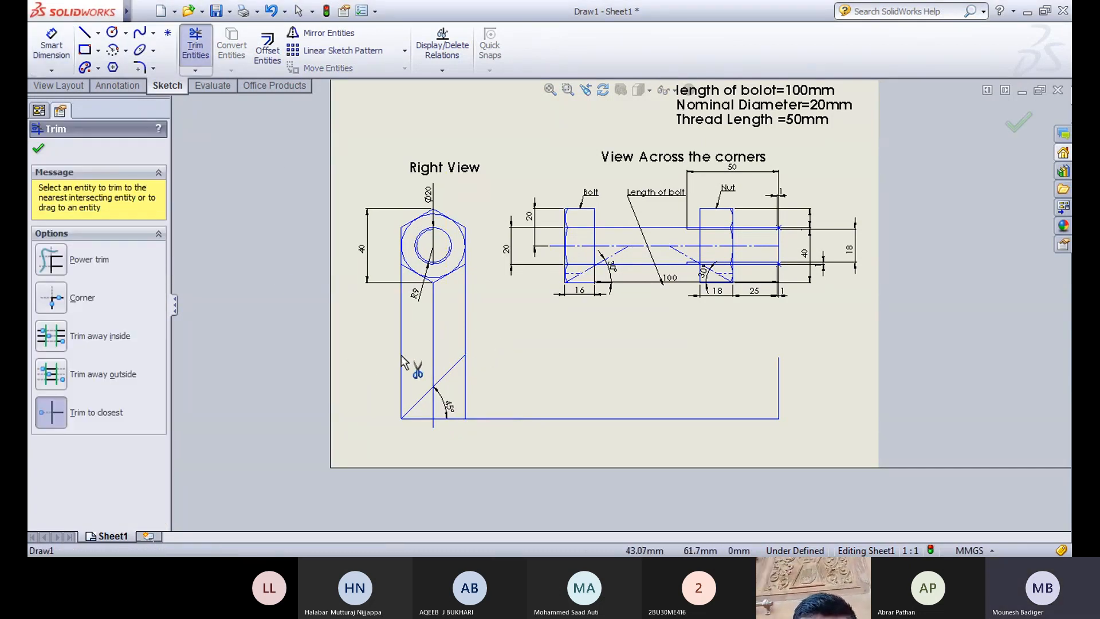
click(38, 149)
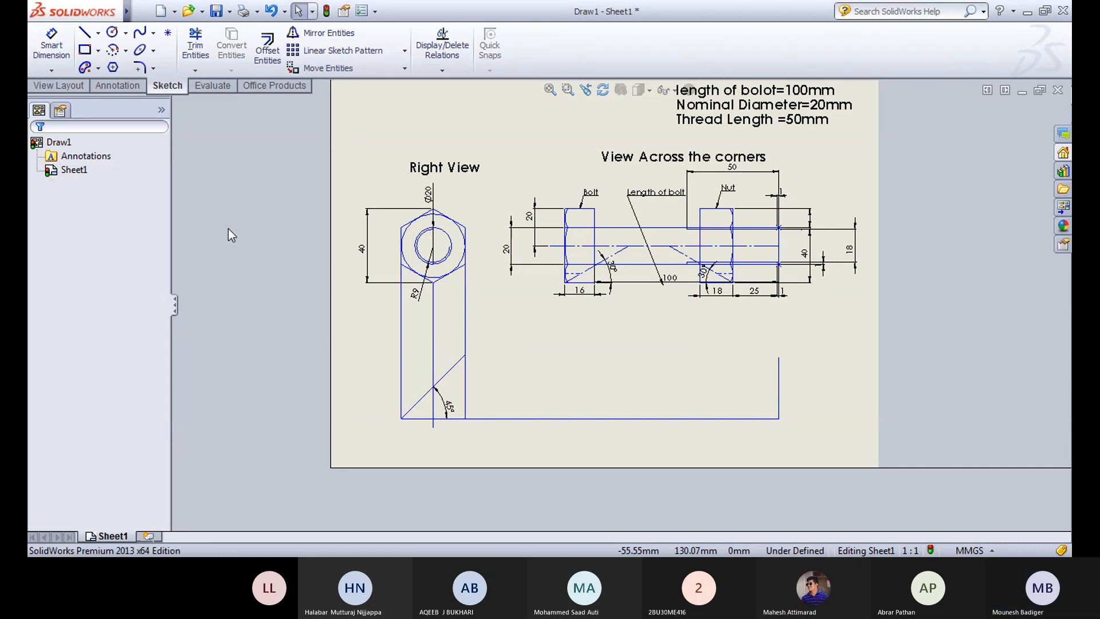
Step: Sketch a horizontal line from the upper end of the 45° line to slightly beyond the short vertical end line
click(85, 32)
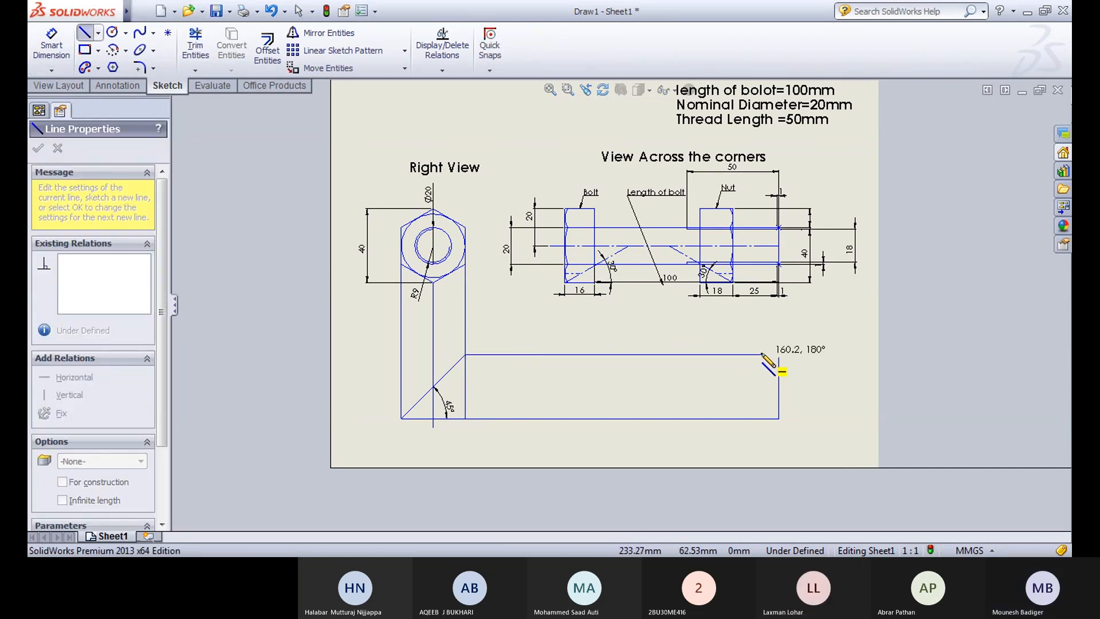
click(795, 354)
key(Escape)
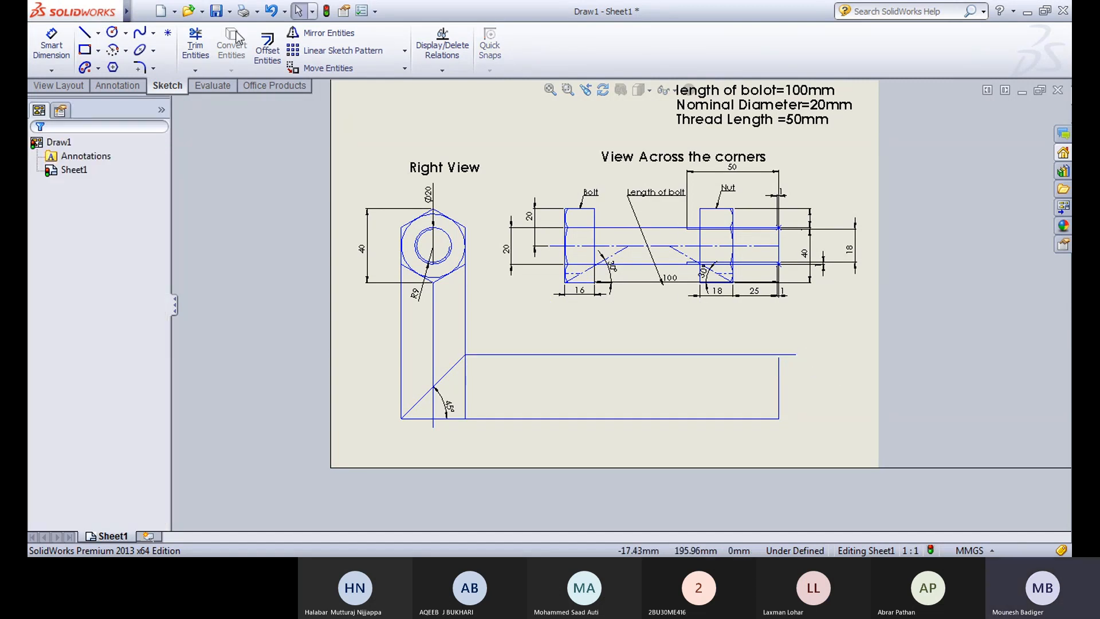
Step: Extend the short vertical end line up to the upper horizontal line
click(196, 70)
click(223, 98)
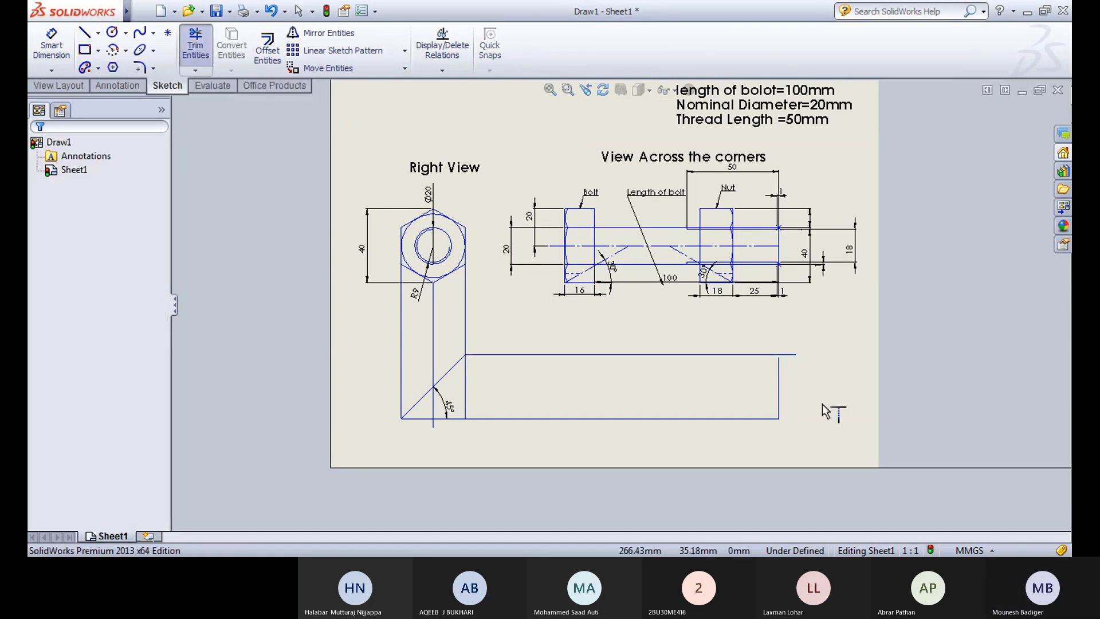
click(785, 407)
click(196, 45)
key(Escape)
Step: Sketch a horizontal line from where the 45° line crosses the middle vertical line across to the vertical end line
click(85, 32)
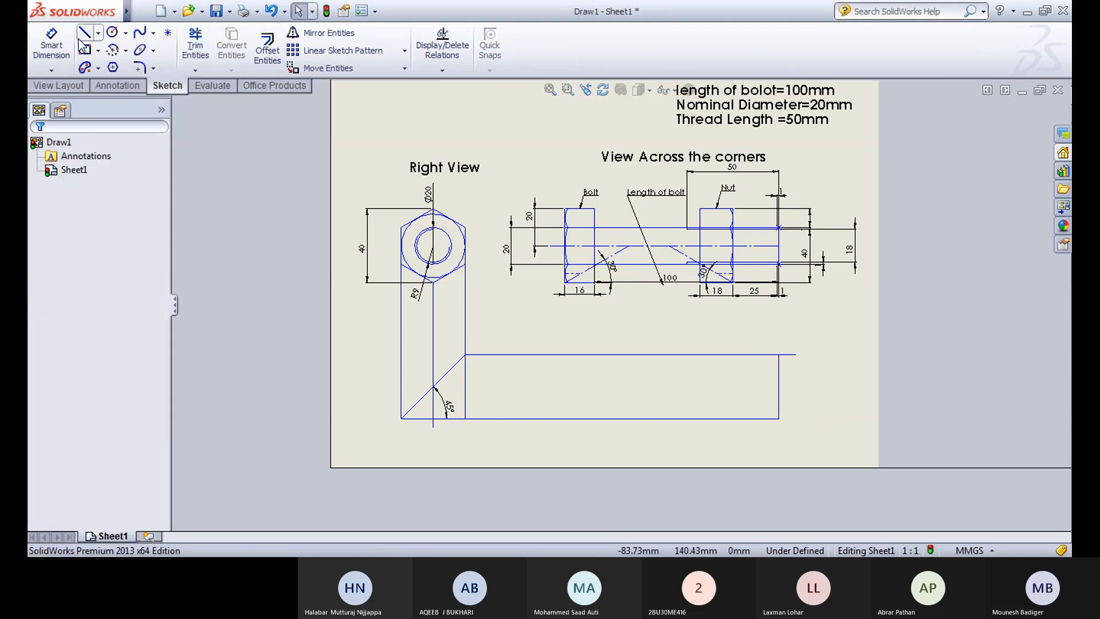
click(432, 387)
click(433, 387)
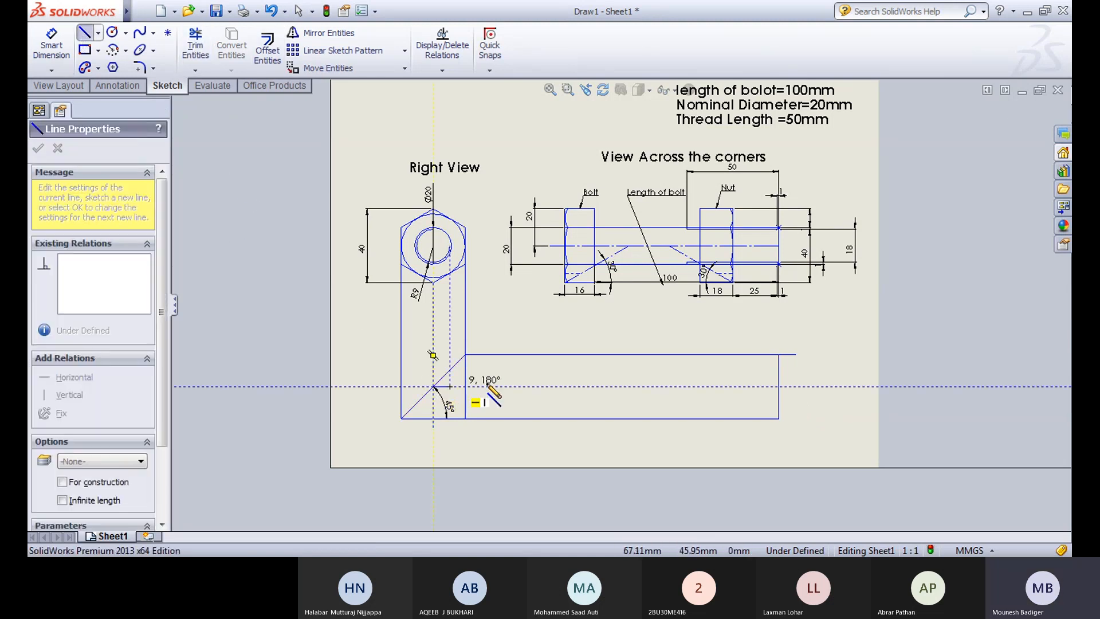
click(779, 387)
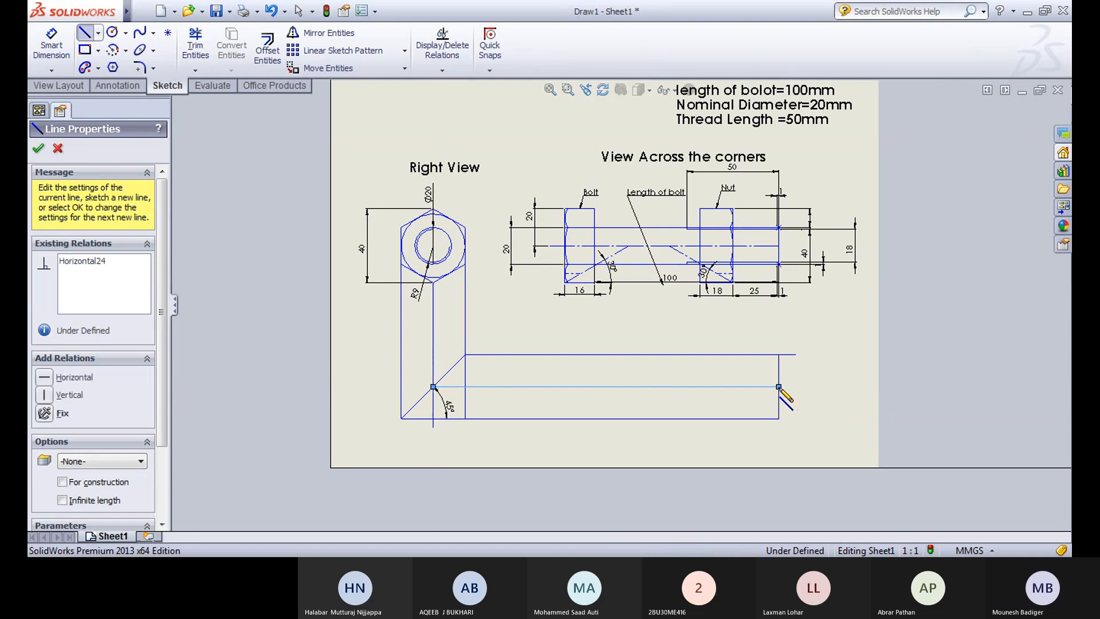
key(Escape)
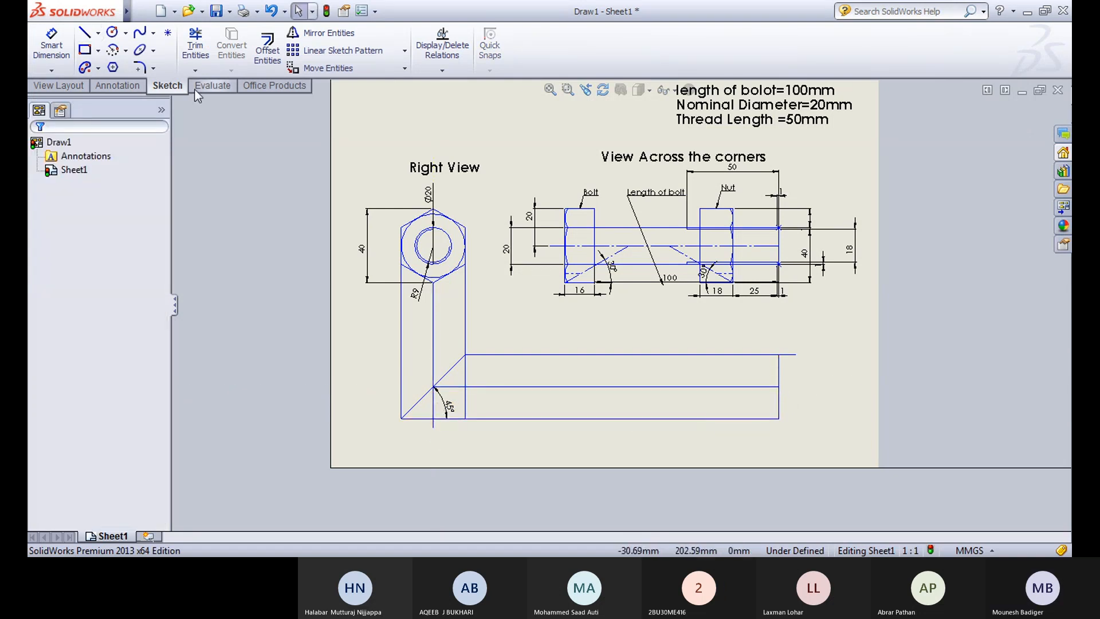
Step: Trim the upper horizontal line's overhang beyond the vertical end line
click(197, 51)
click(799, 360)
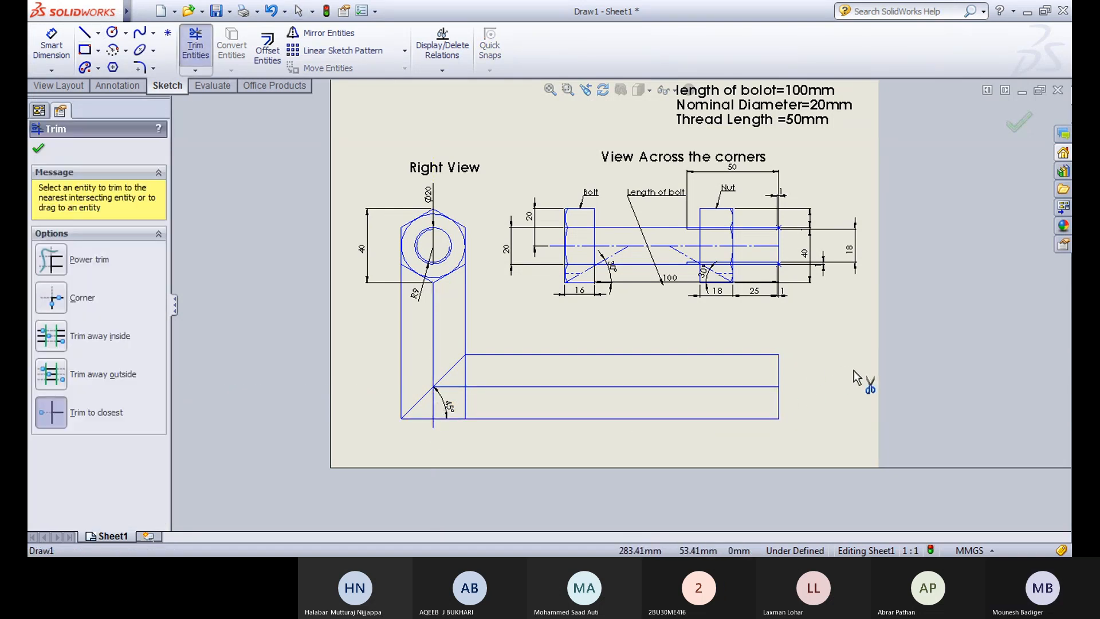
click(210, 63)
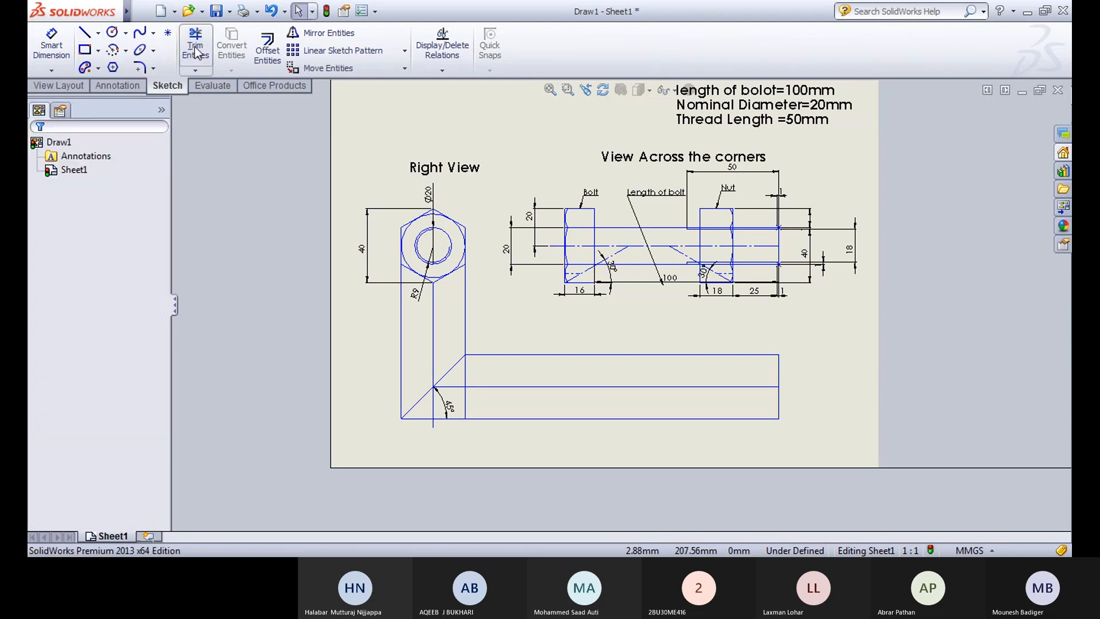
Step: Sketch a vertical line about 81 mm long from the bolt head's lower-left corner down past the bottom horizontal line
click(93, 35)
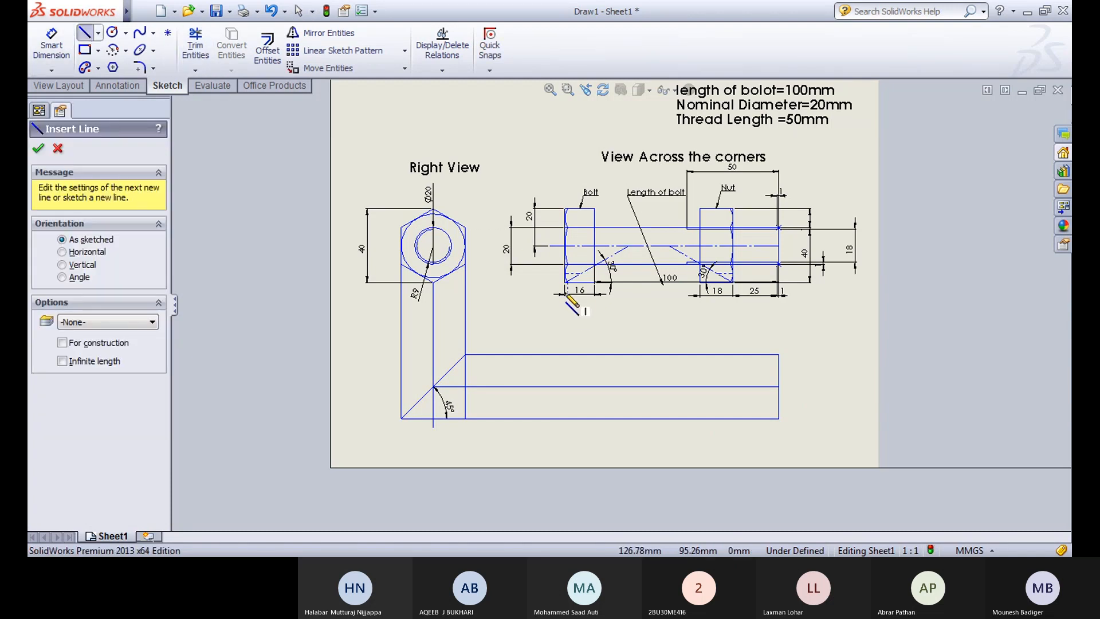
scroll(593, 312, down, 3)
scroll(597, 317, down, 2)
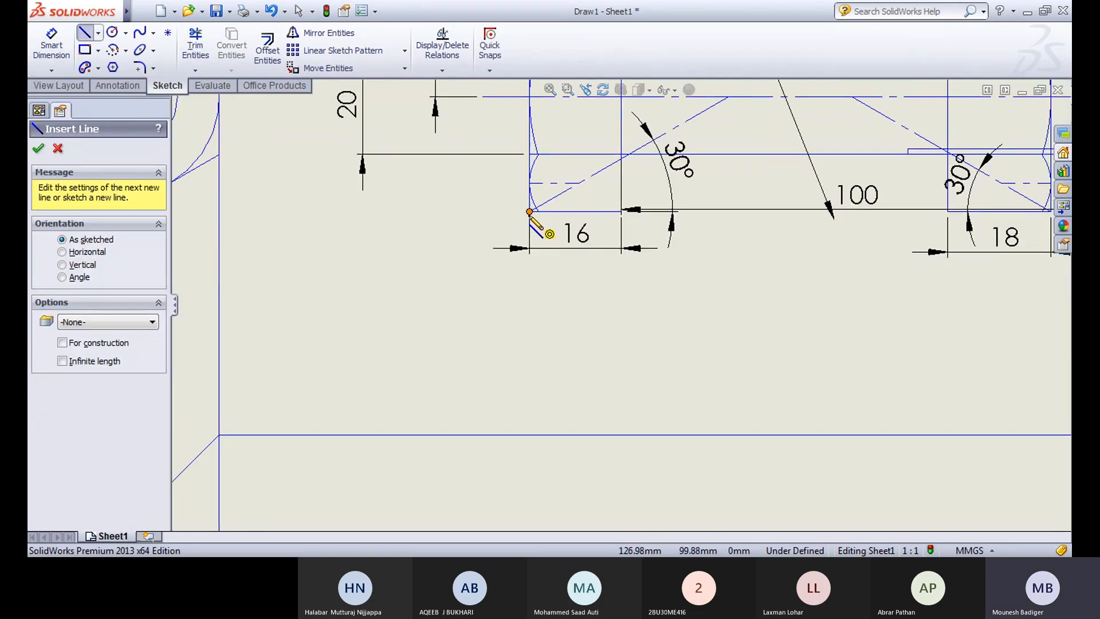
click(529, 212)
scroll(529, 218, up, 5)
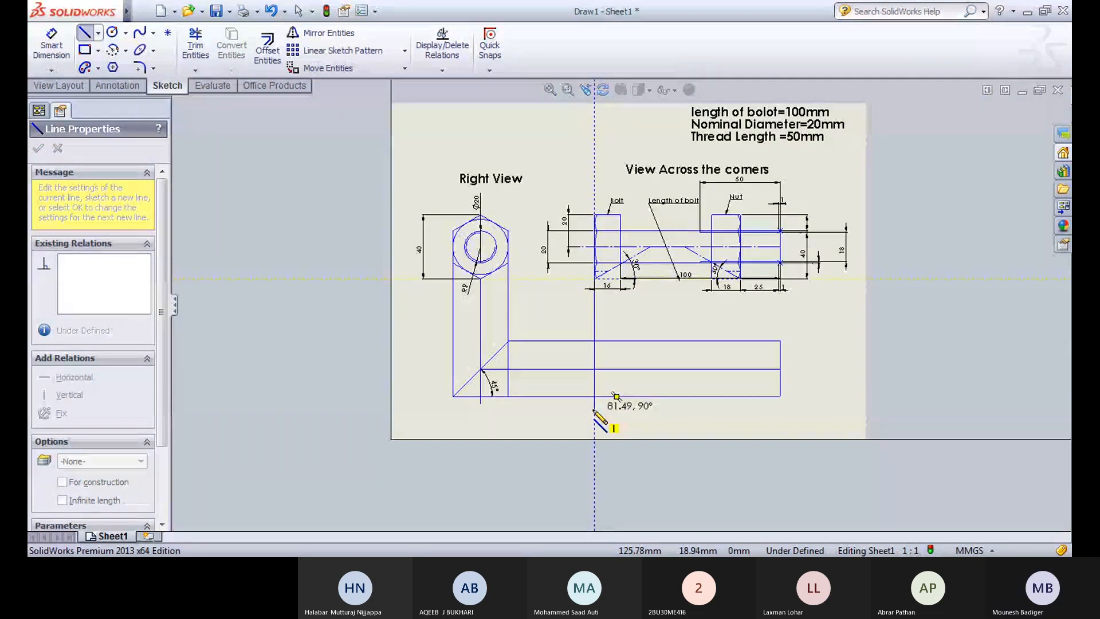
click(594, 409)
right_click(593, 410)
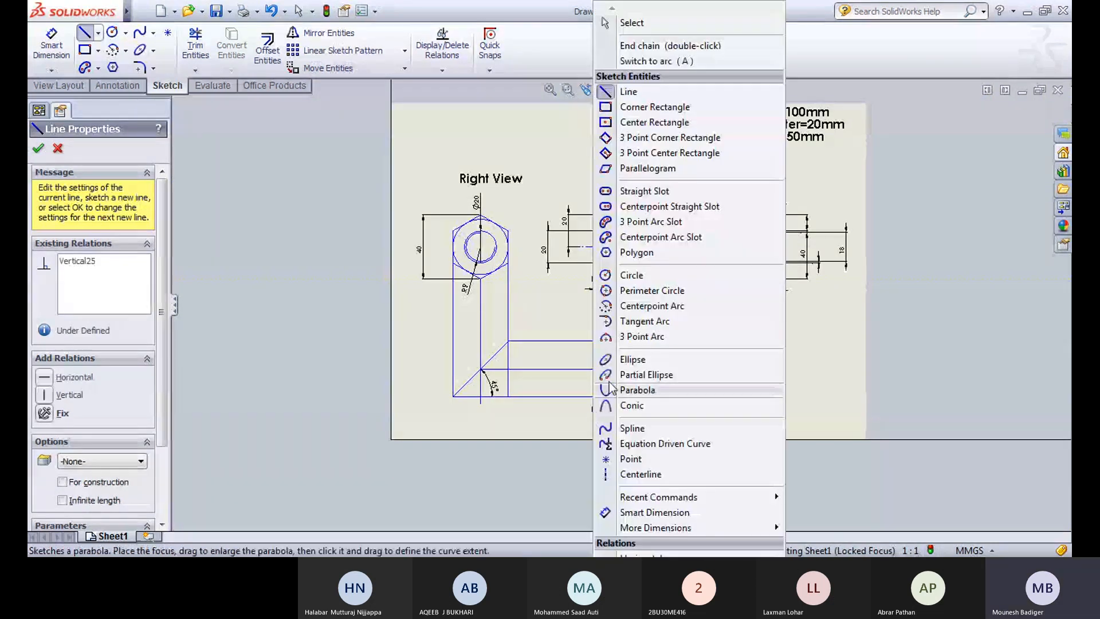
click(652, 47)
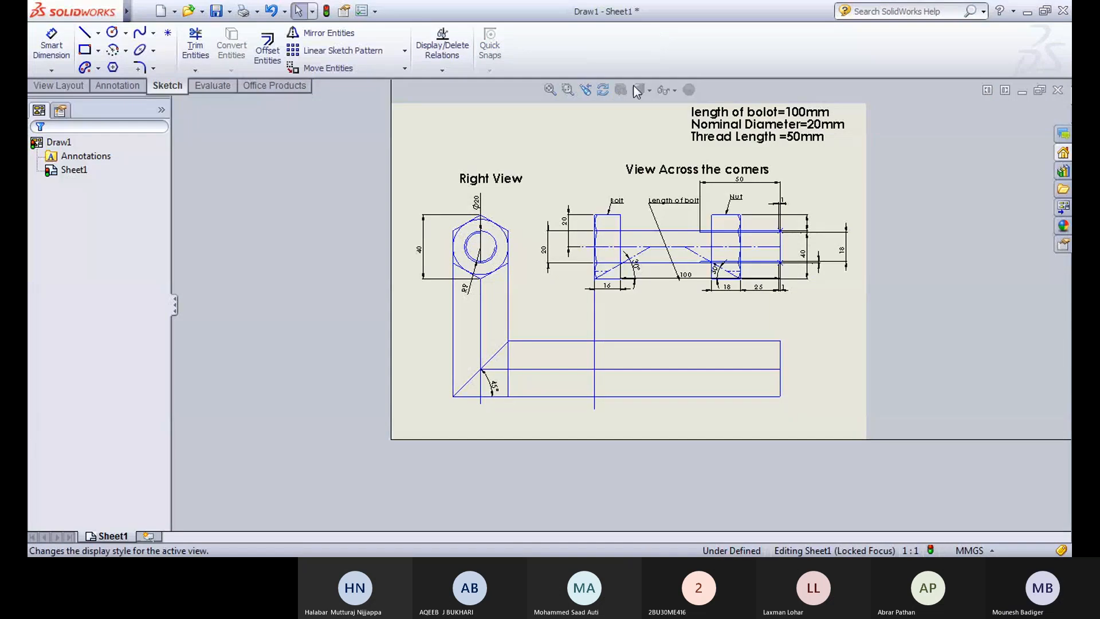
Step: Sketch a vertical line from the bolt head's lower-right corner down to just past the bottom horizontal line
click(85, 34)
scroll(580, 334, down, 3)
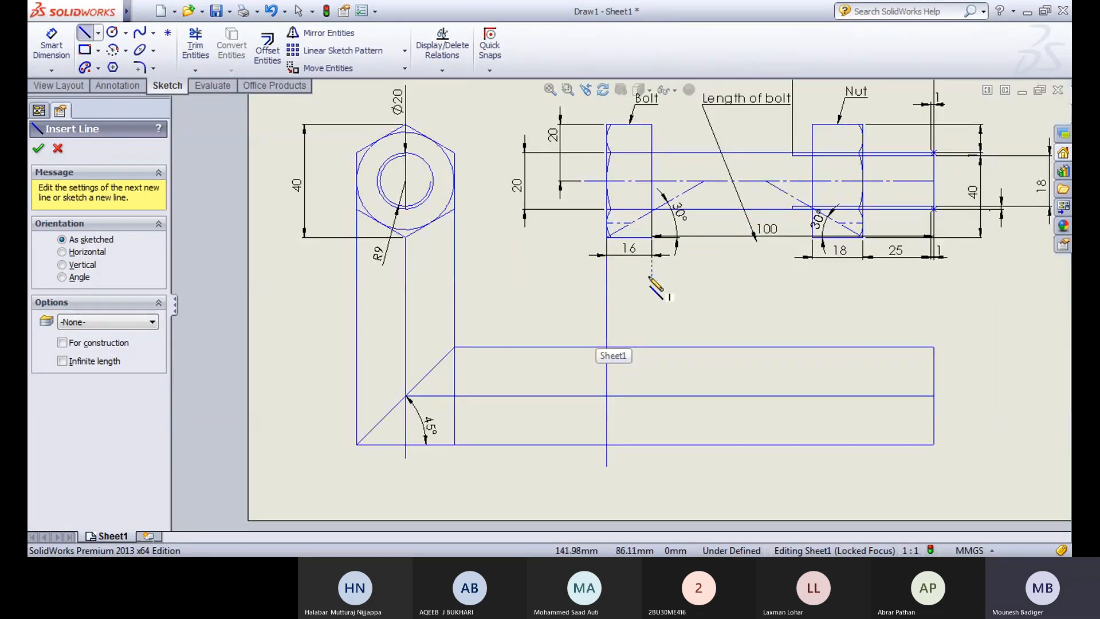
click(652, 237)
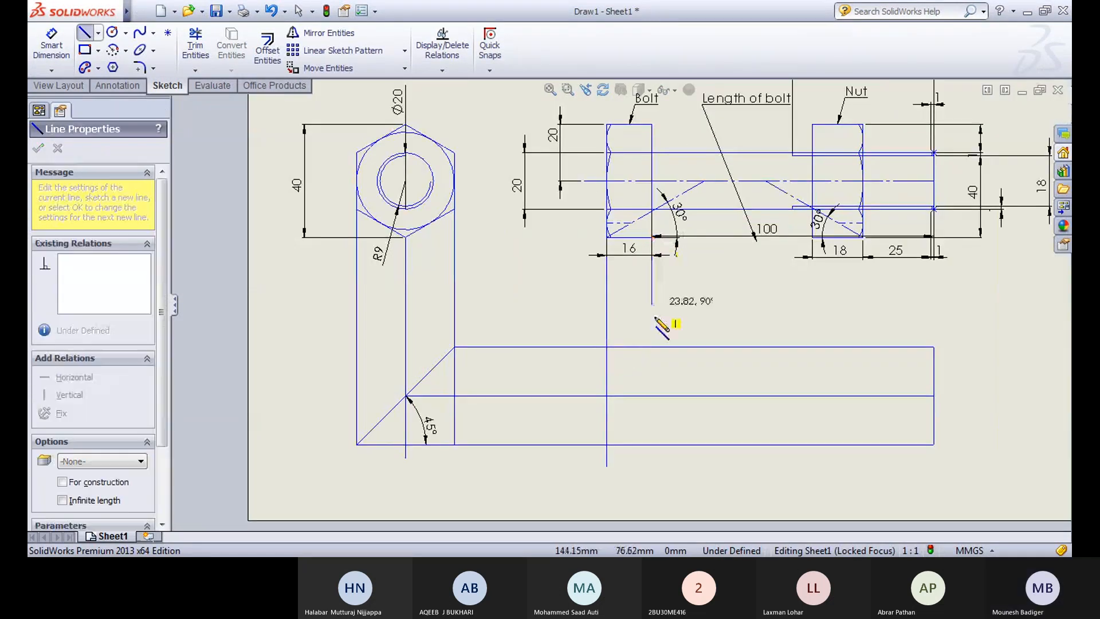
click(651, 452)
key(Escape)
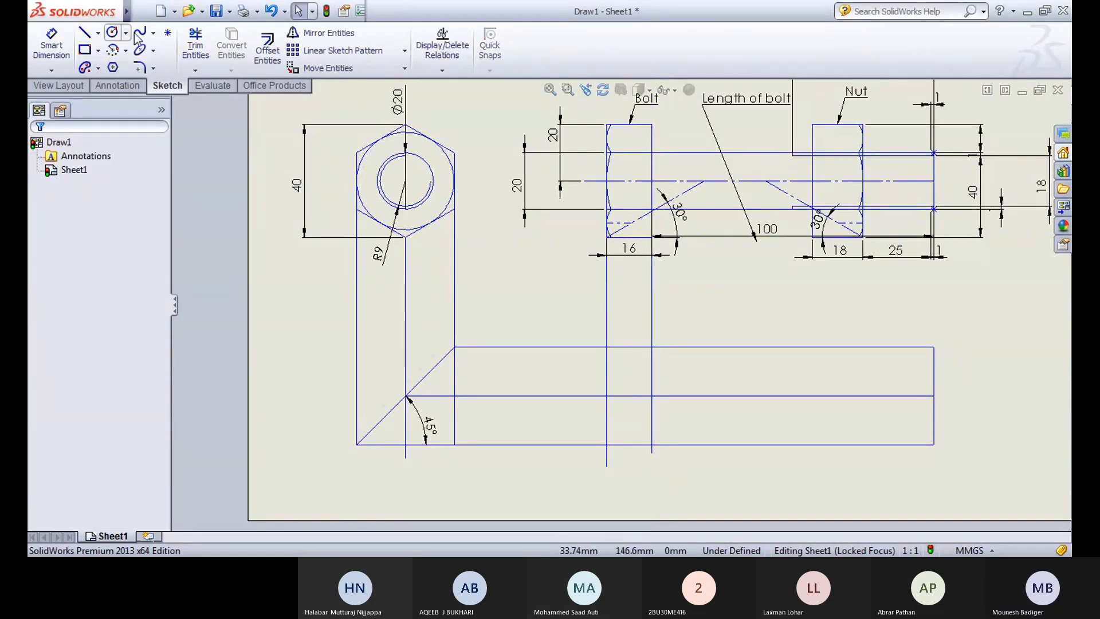
Step: Trim the overhangs of both bolt-head projection lines below the bottom horizontal line
drag(177, 67, 550, 46)
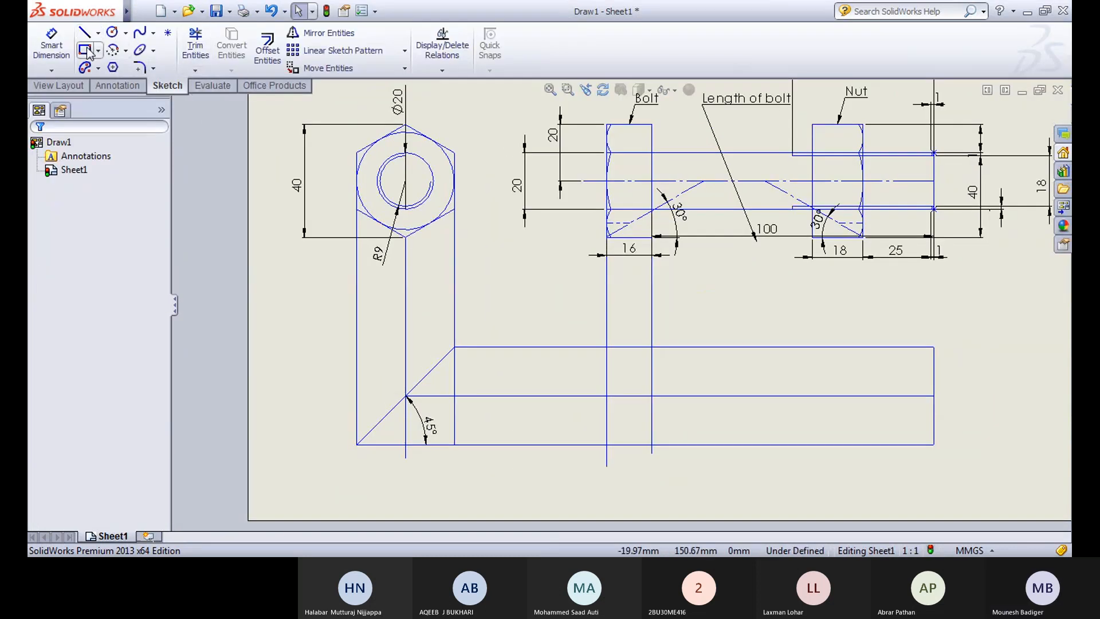
click(195, 45)
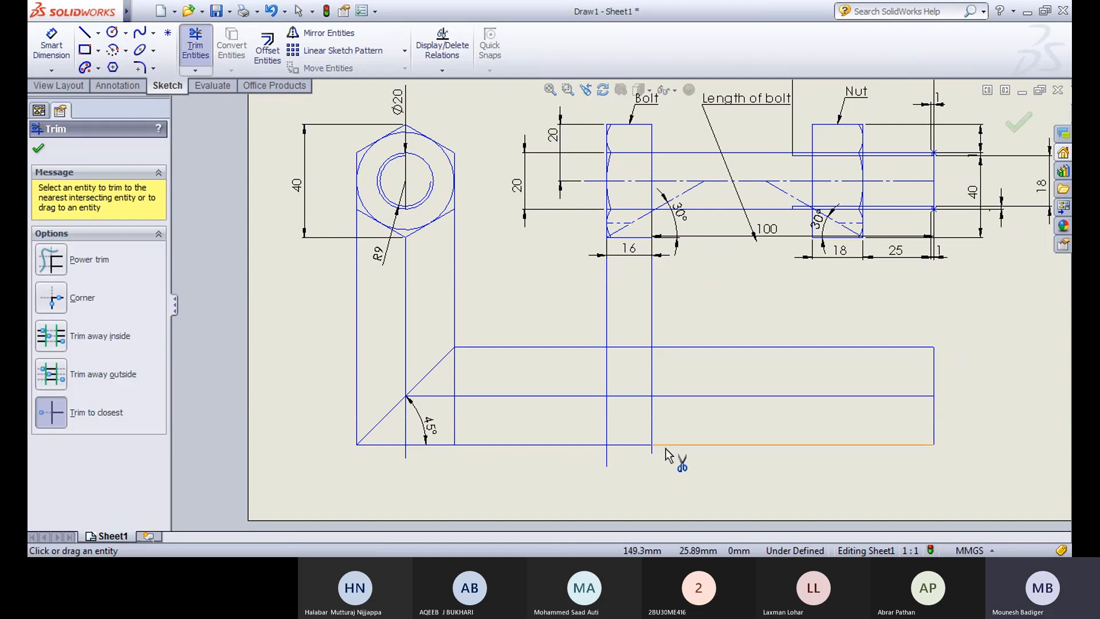
click(656, 454)
click(607, 461)
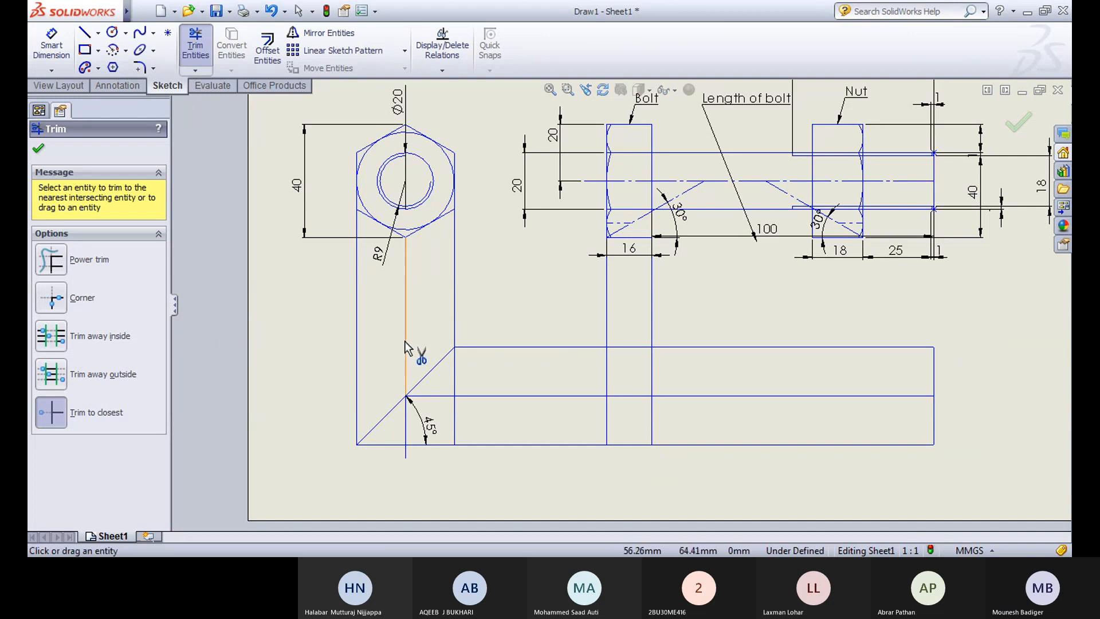
click(39, 152)
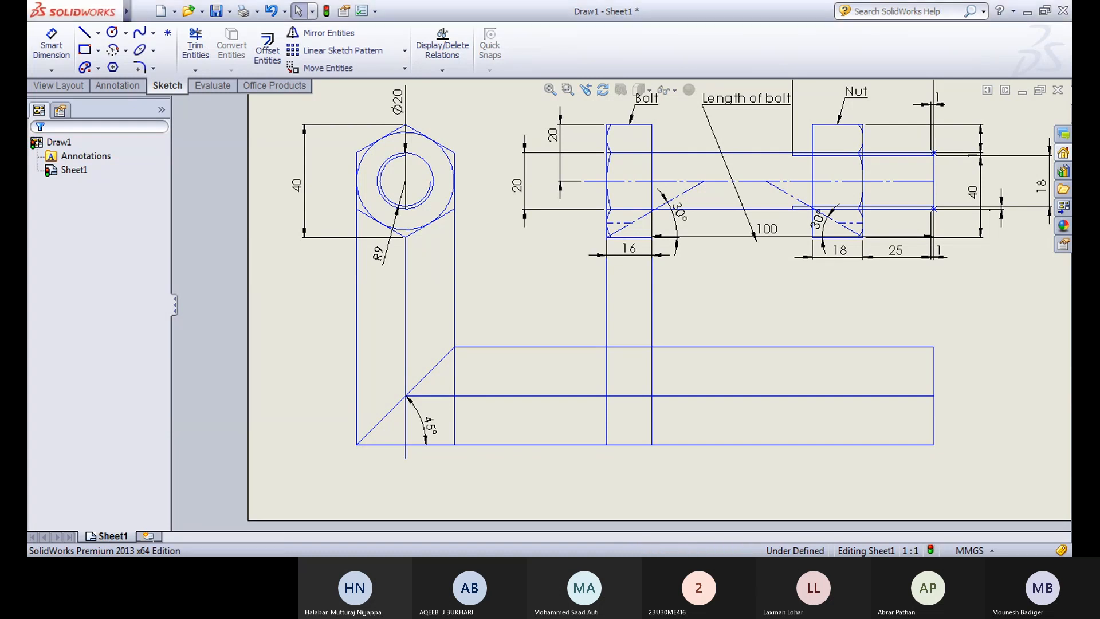
mouse_move(651, 471)
middle_down()
mouse_move(596, 445)
mouse_move(546, 456)
middle_up()
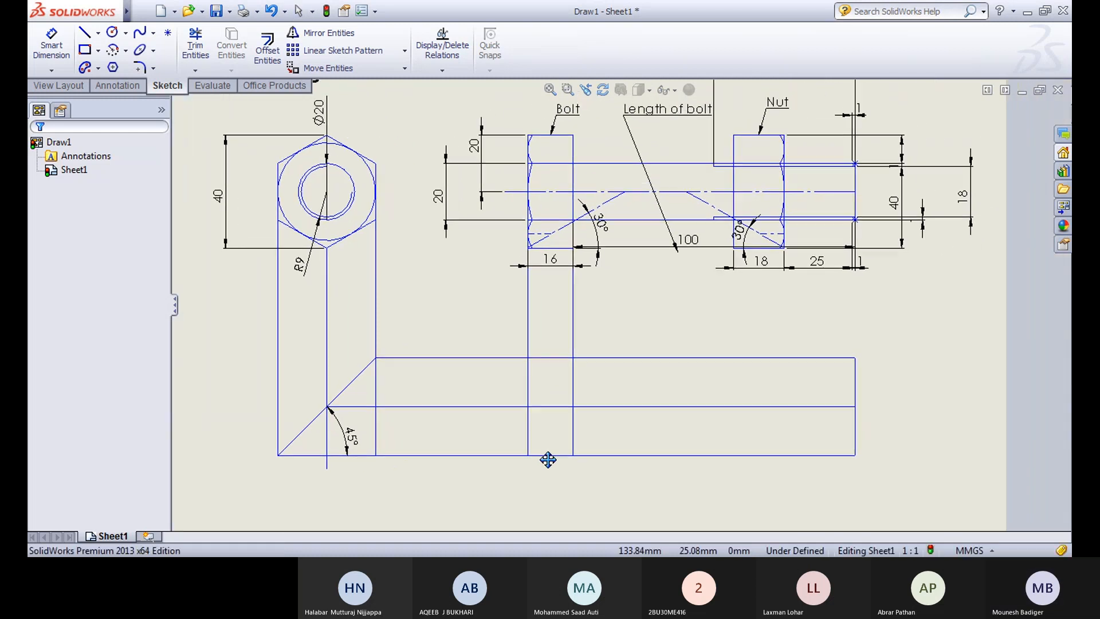
click(55, 48)
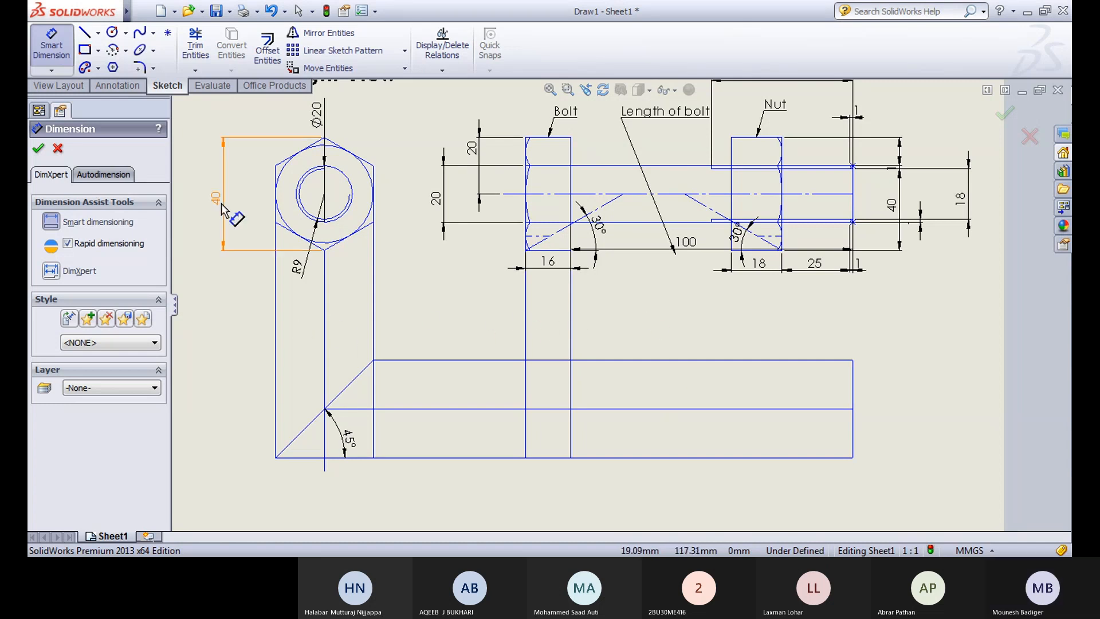
key(Escape)
Step: Sketch a horizontal line about 100 mm long above the centre line, from the bolt head's right projection line to the vertical end line
click(84, 32)
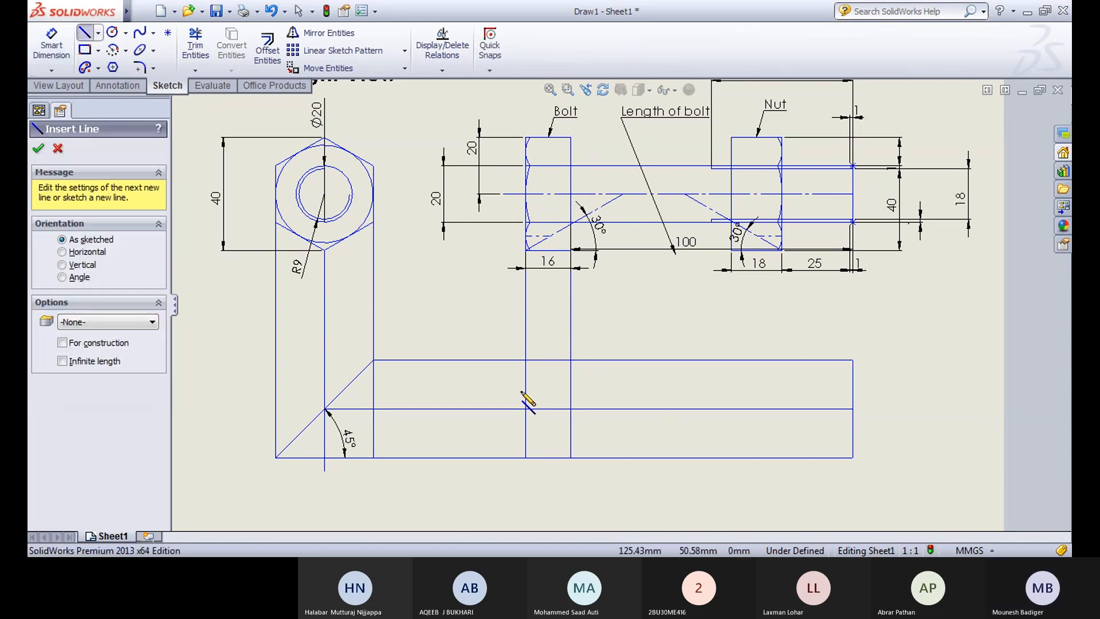
click(571, 383)
click(853, 383)
key(Escape)
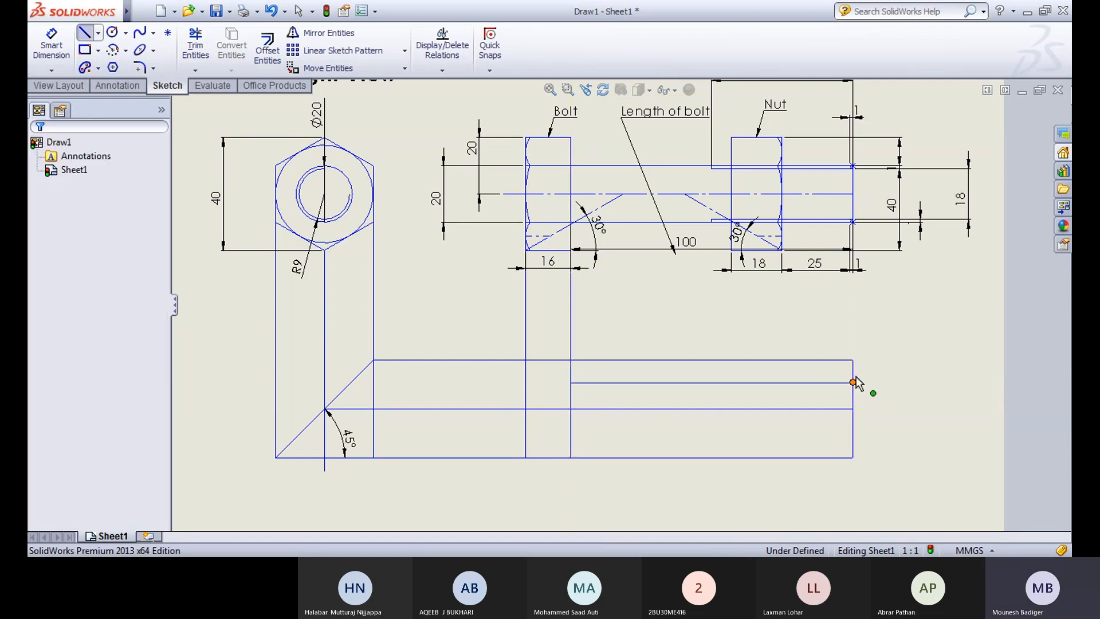
click(338, 35)
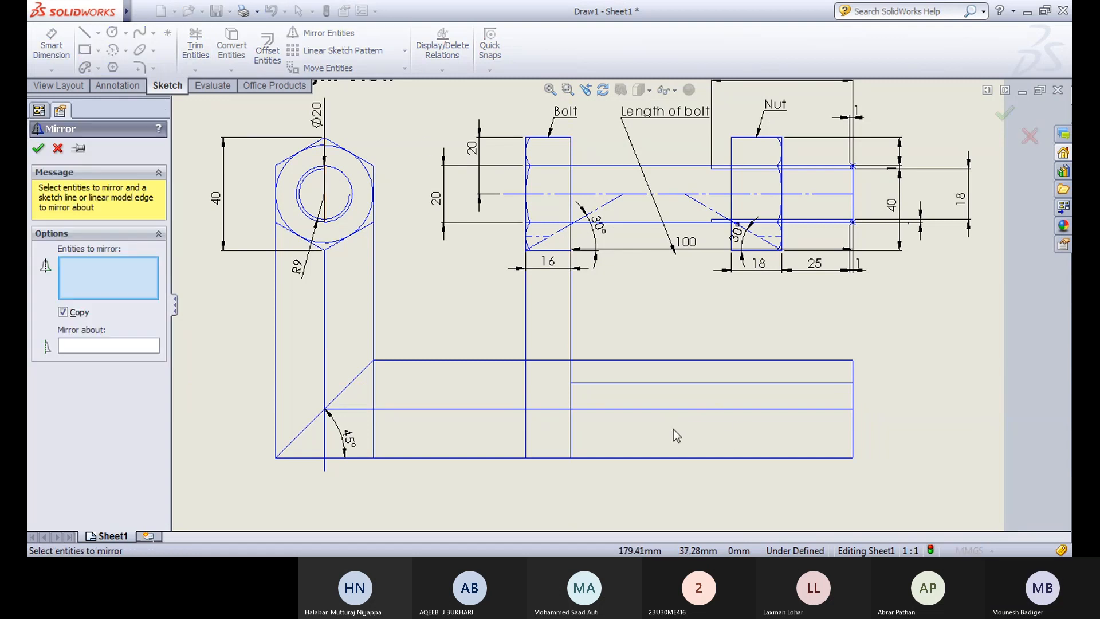
click(676, 408)
click(677, 383)
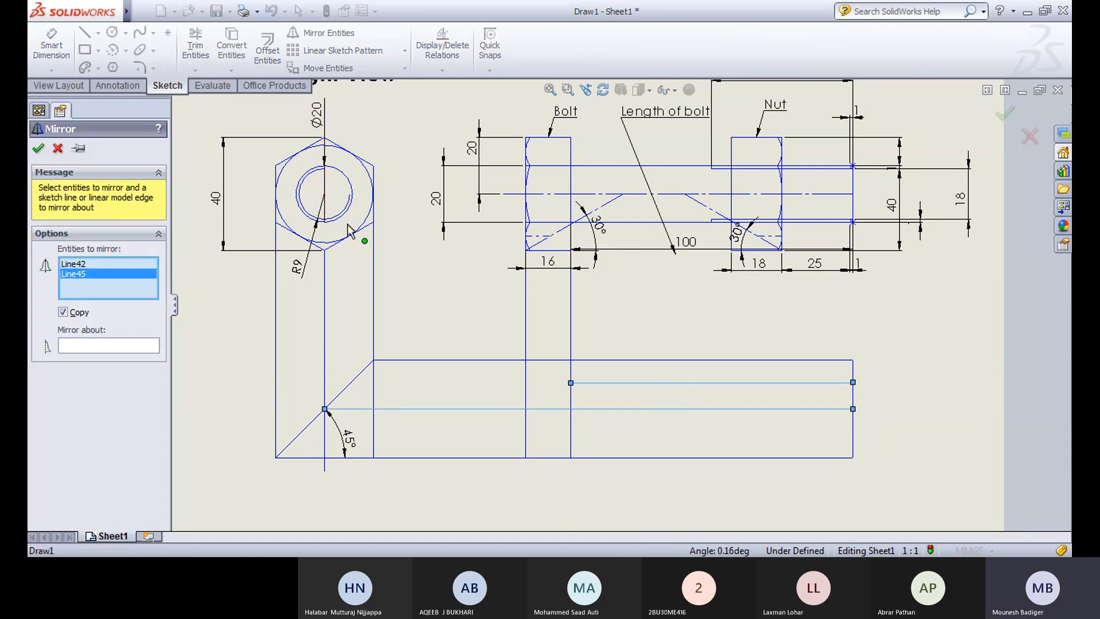
key(Escape)
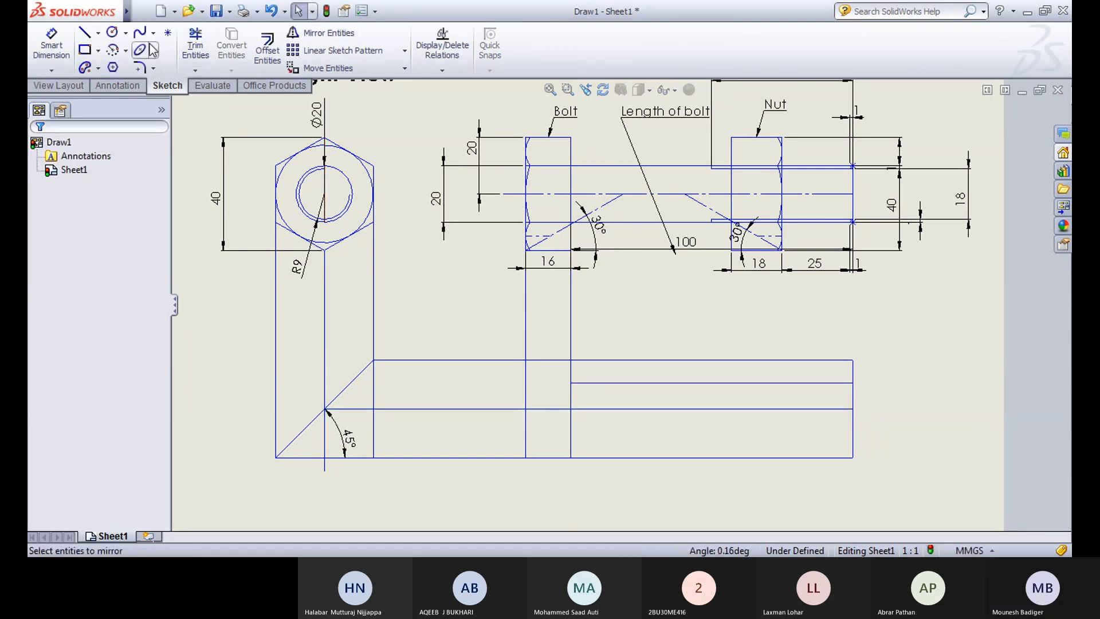
click(51, 43)
click(682, 382)
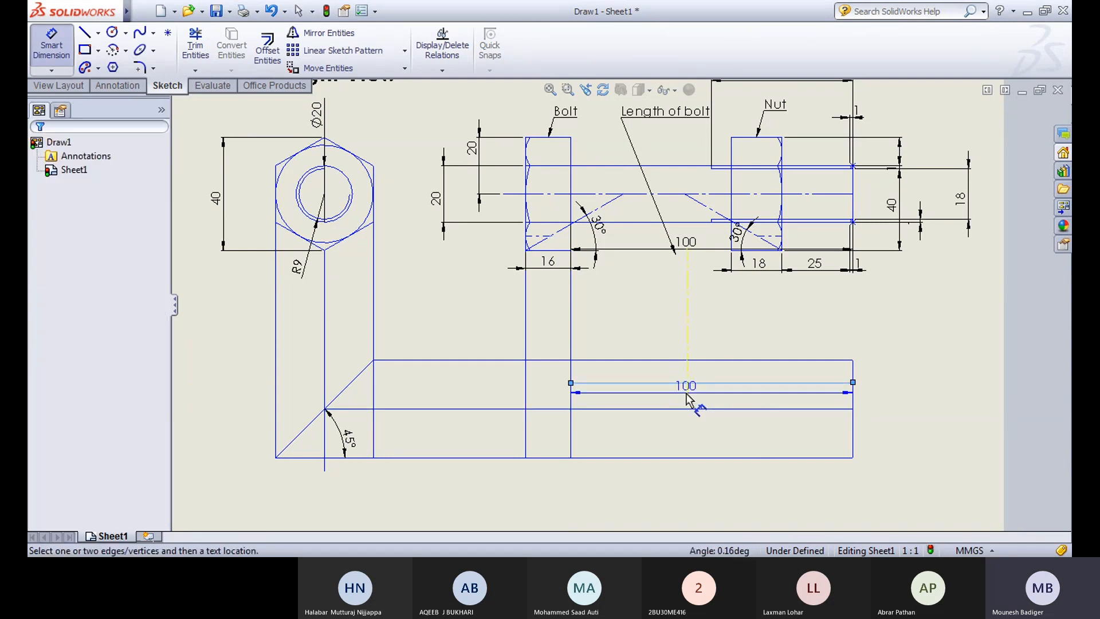
key(Escape)
Step: Delete the short horizontal line above the centre line of the lower view
click(667, 385)
key(Delete)
click(679, 361)
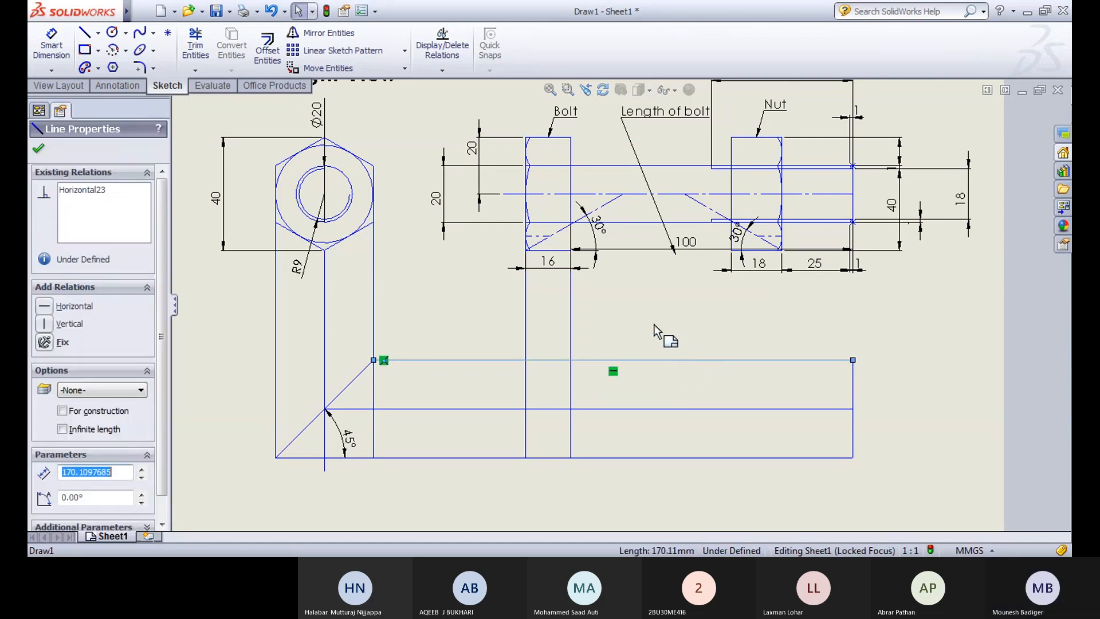
click(657, 327)
Step: Sketch a horizontal line about 108 mm long above the centre line, from the head's right projection line past the vertical end line
click(85, 33)
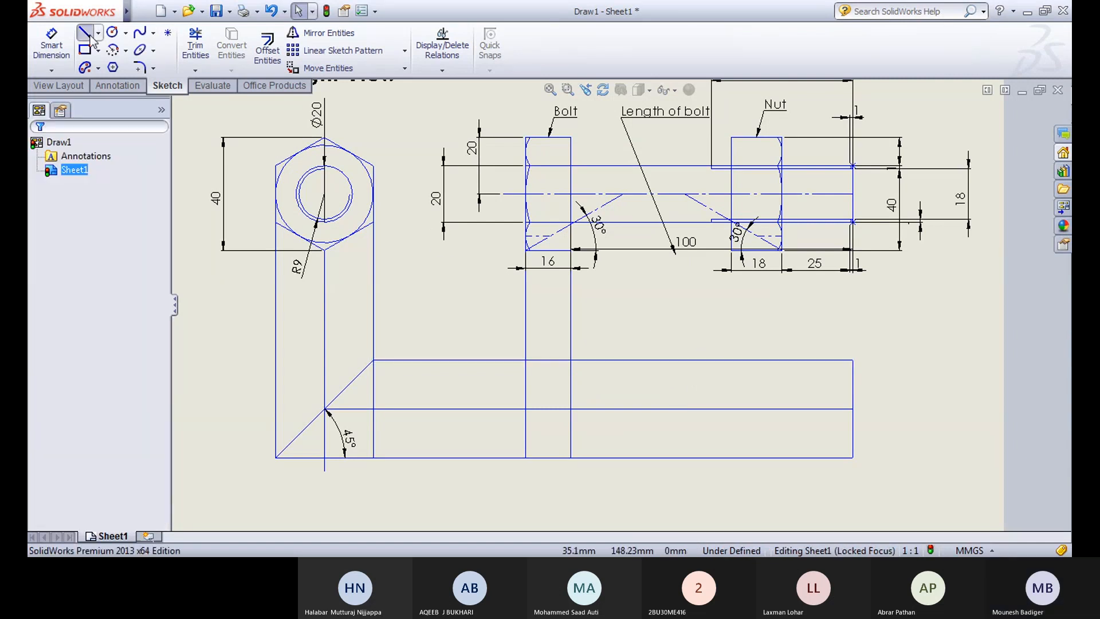
click(570, 386)
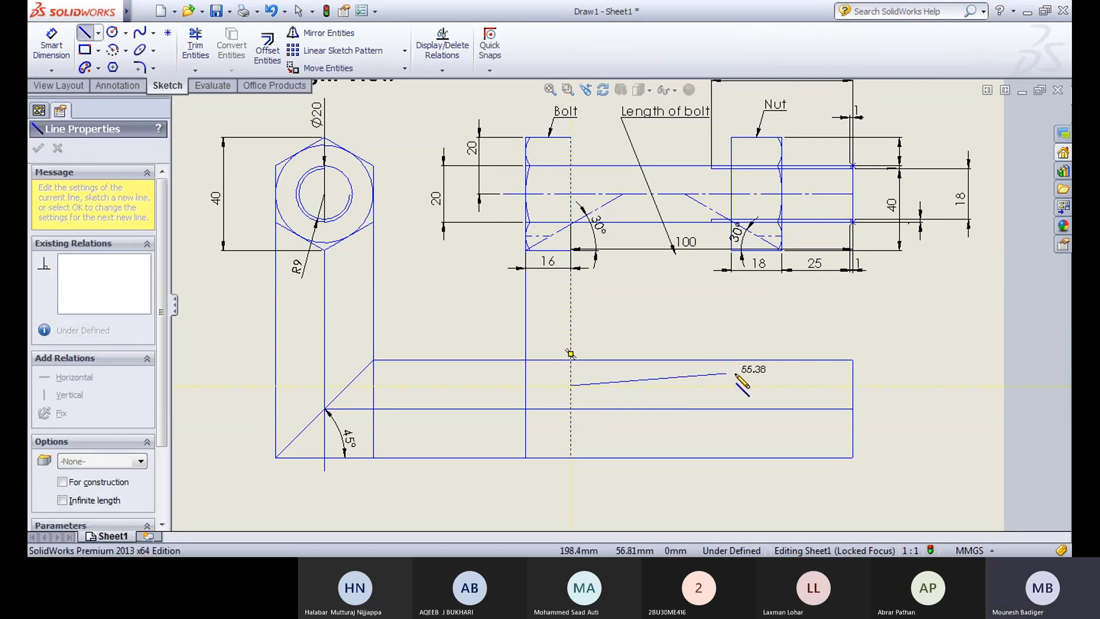
click(874, 386)
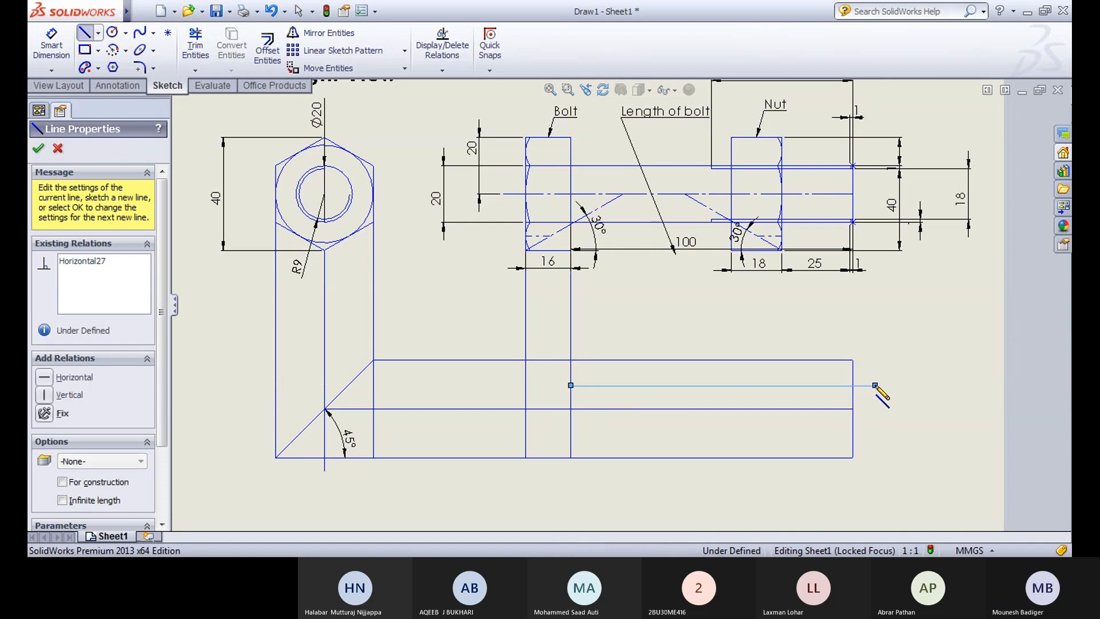
key(Escape)
Step: Dimension the new horizontal line 10 mm from the centre line and trim its overhang beyond the vertical end line
click(51, 45)
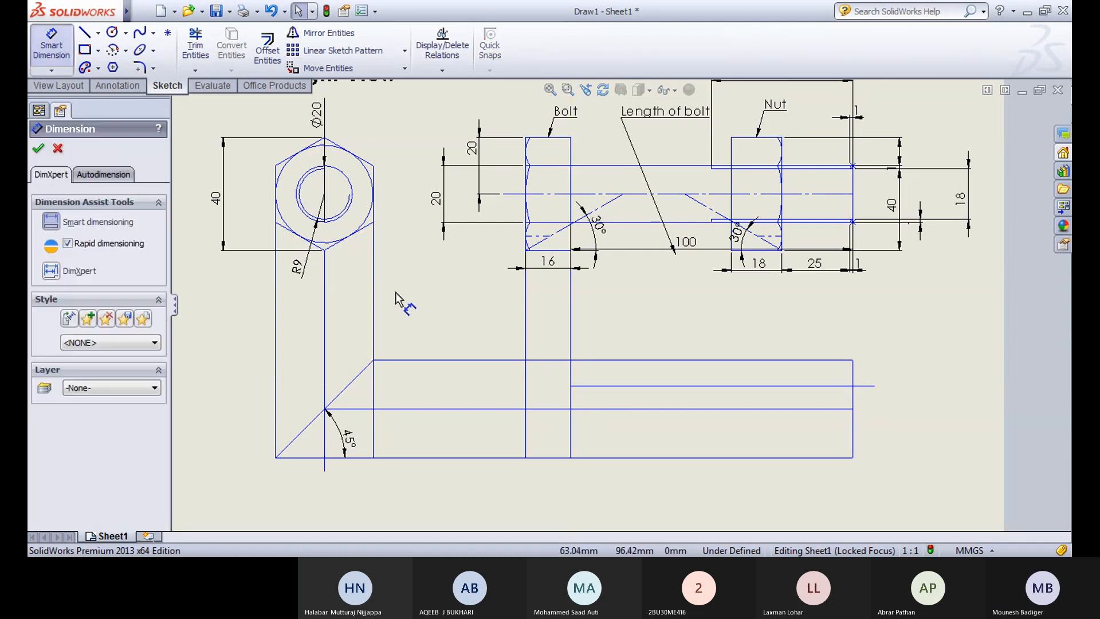
click(732, 409)
click(733, 385)
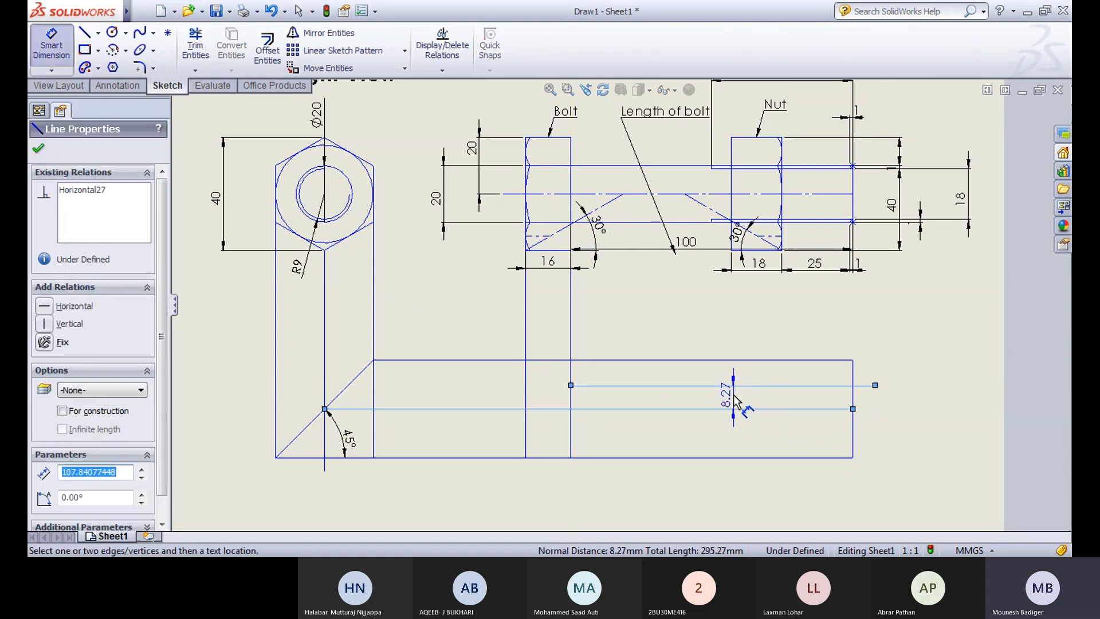
click(735, 400)
text(10)
key(Return)
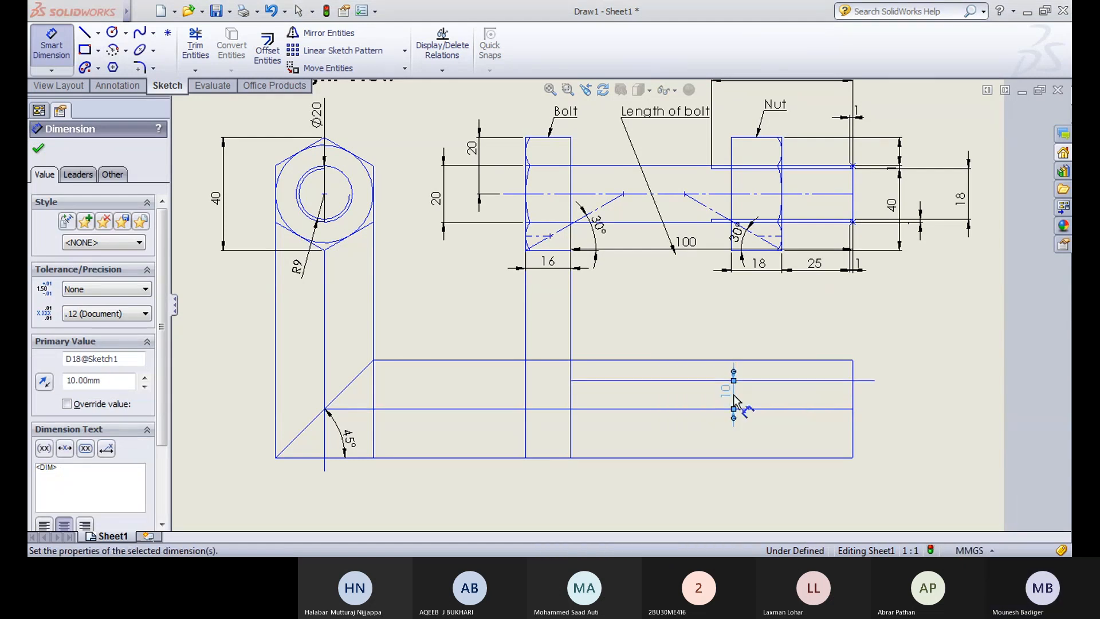
key(t)
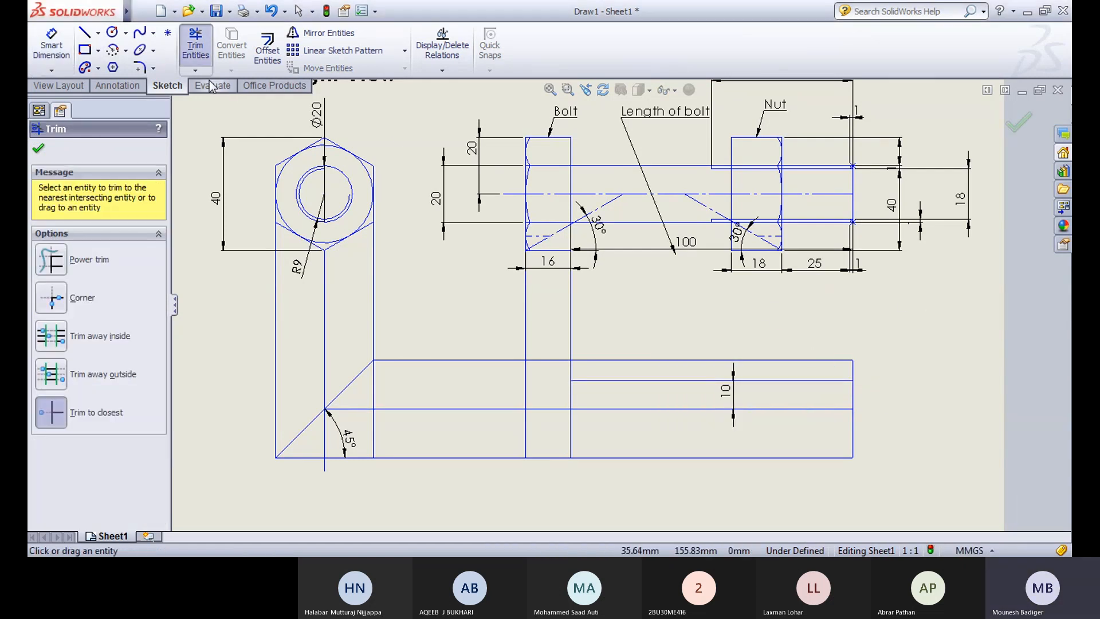
Step: Mirror the upper shank line about the horizontal centre line of the lower view, keeping the original
click(324, 33)
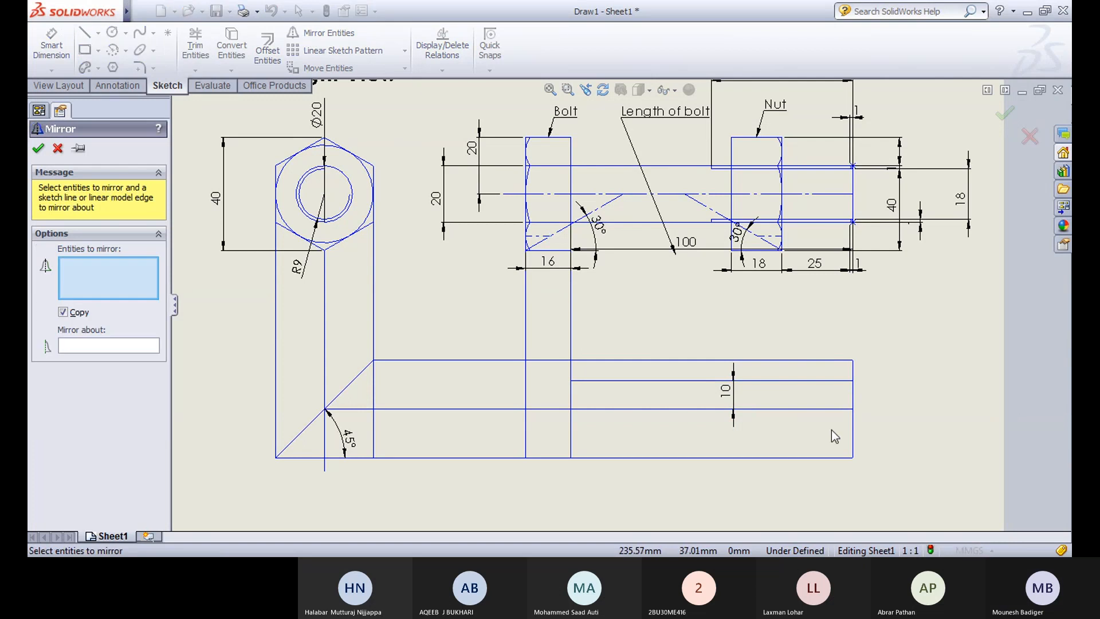
click(803, 380)
click(126, 347)
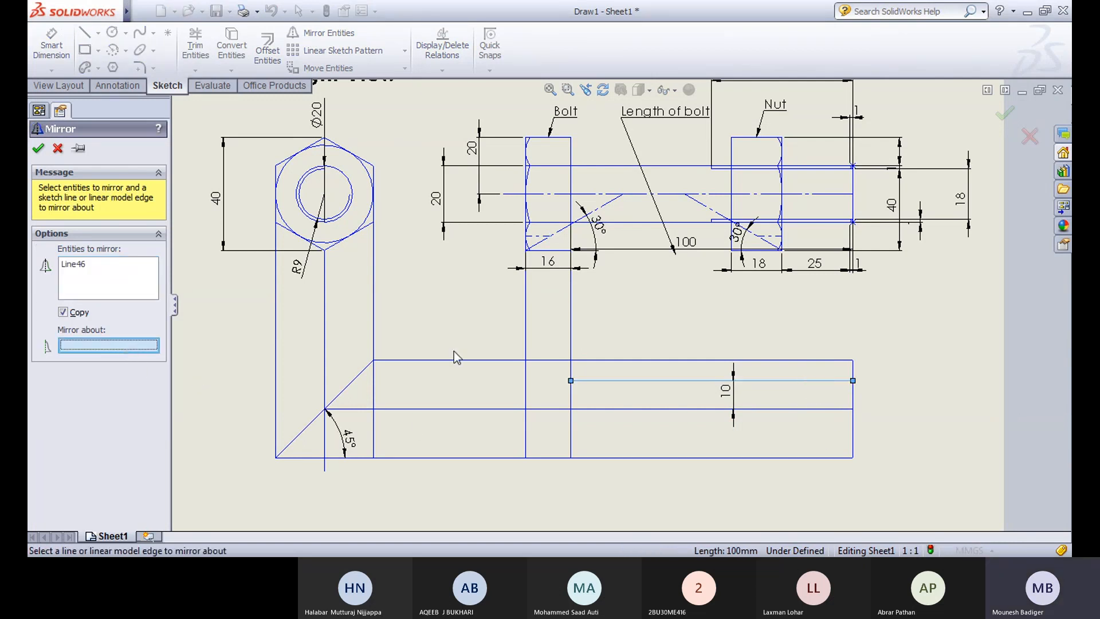
click(659, 409)
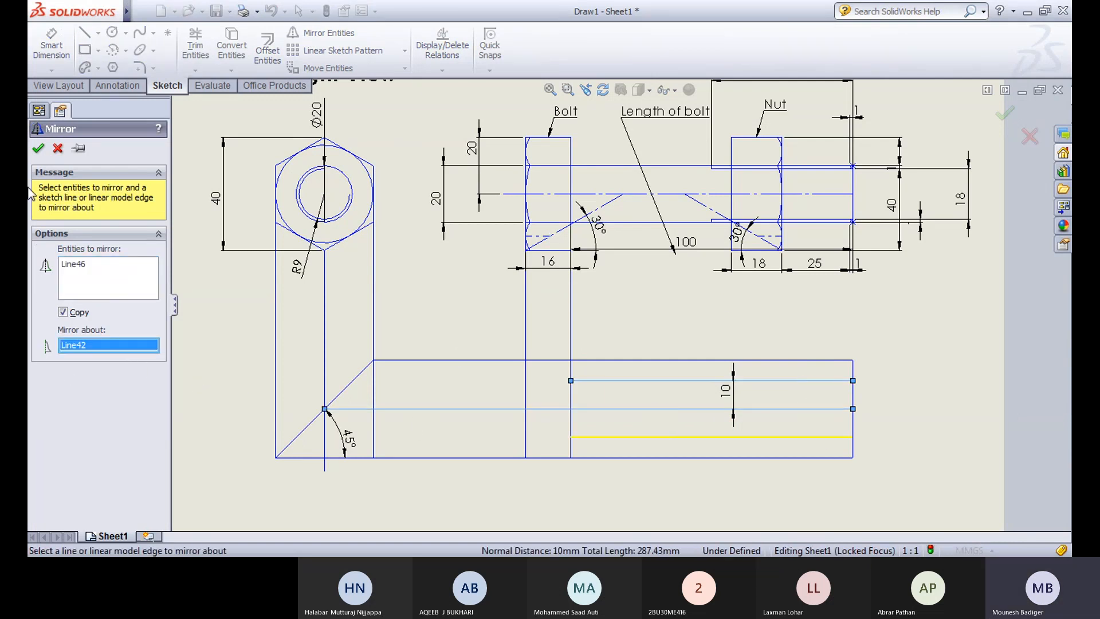
click(38, 147)
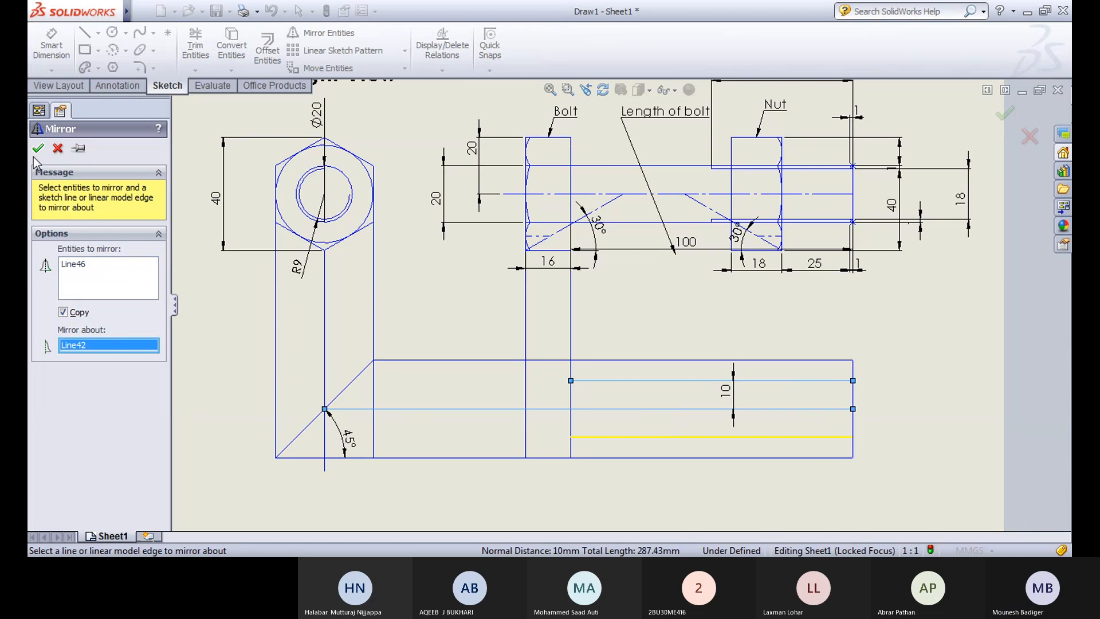
Step: Convert the horizontal centre line of the lower view to construction geometry
click(594, 409)
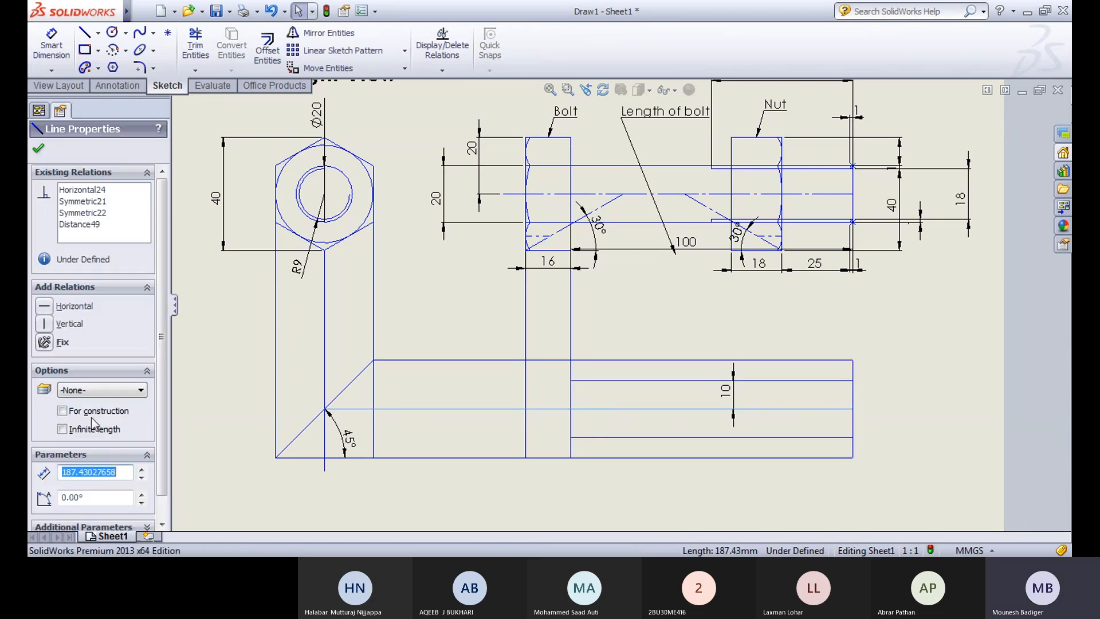
click(87, 412)
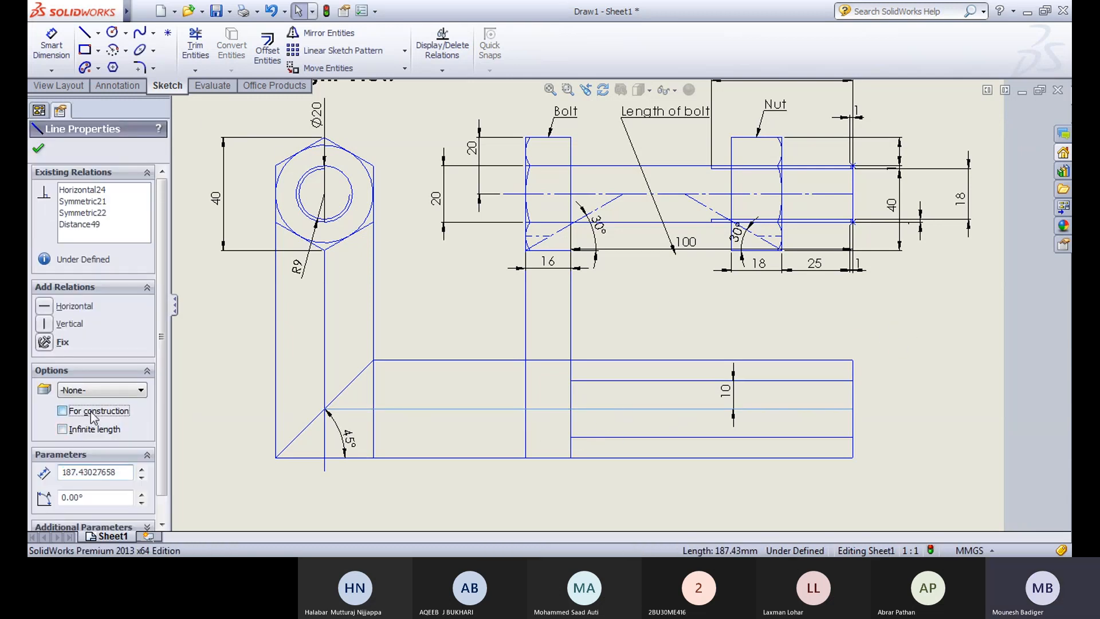
click(939, 357)
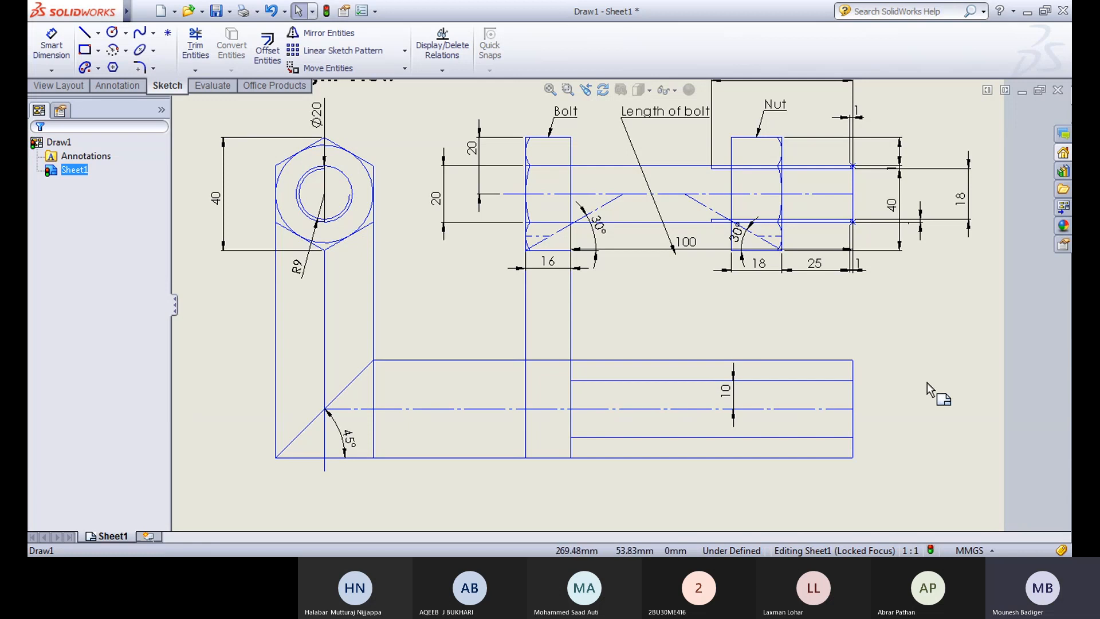
Step: Trim the outer horizontal lines right of the bolt head and the end line's parts above and below the shank
click(196, 44)
click(595, 332)
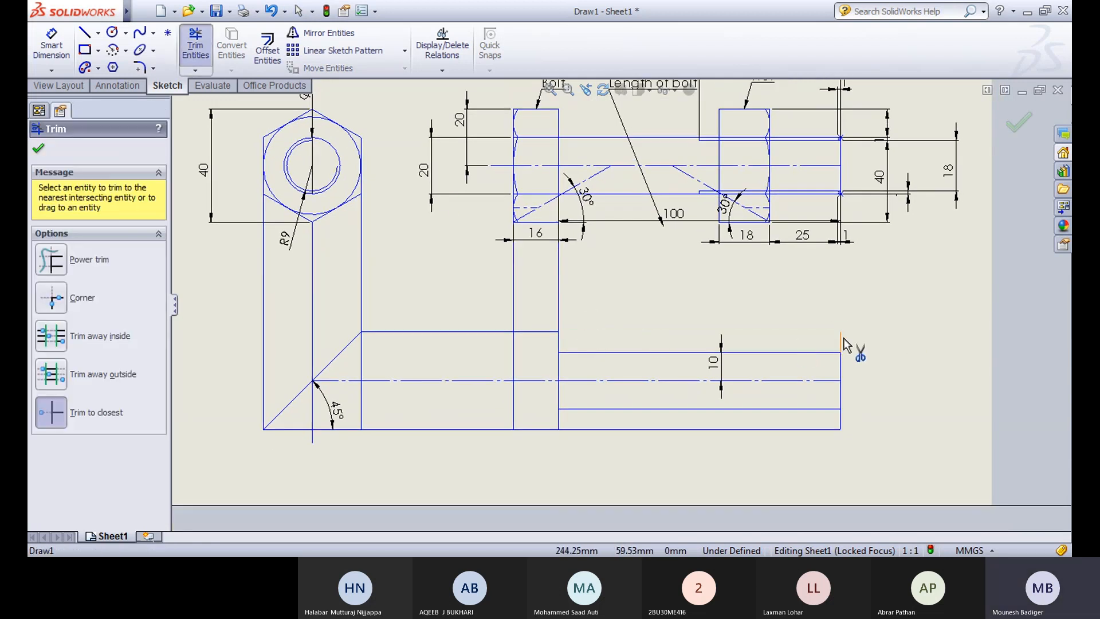
click(841, 344)
click(594, 297)
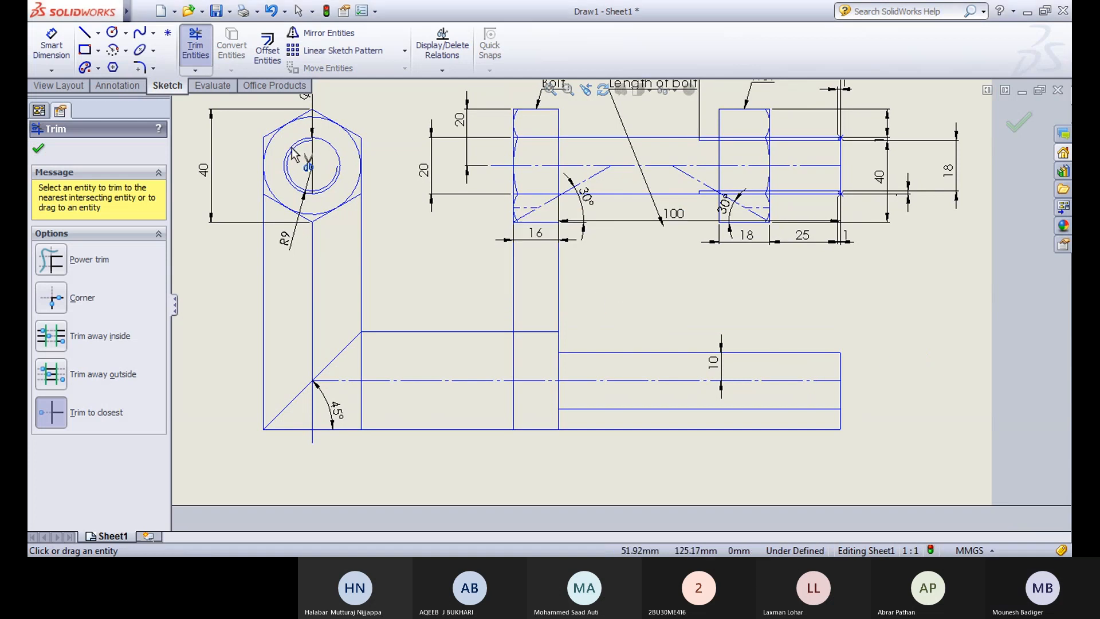
click(644, 429)
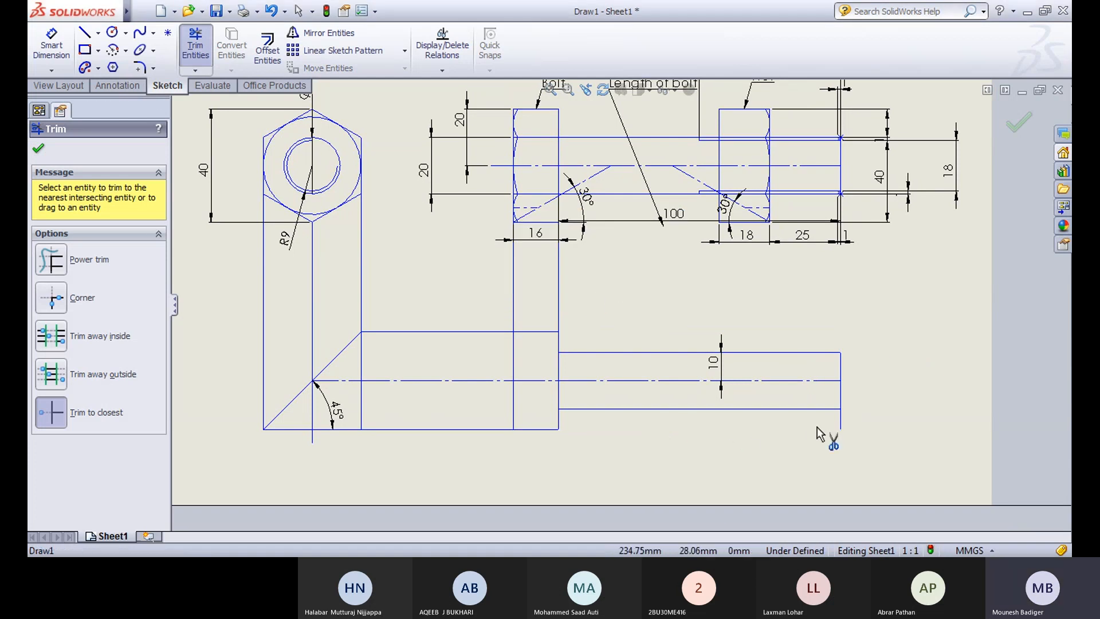
click(837, 420)
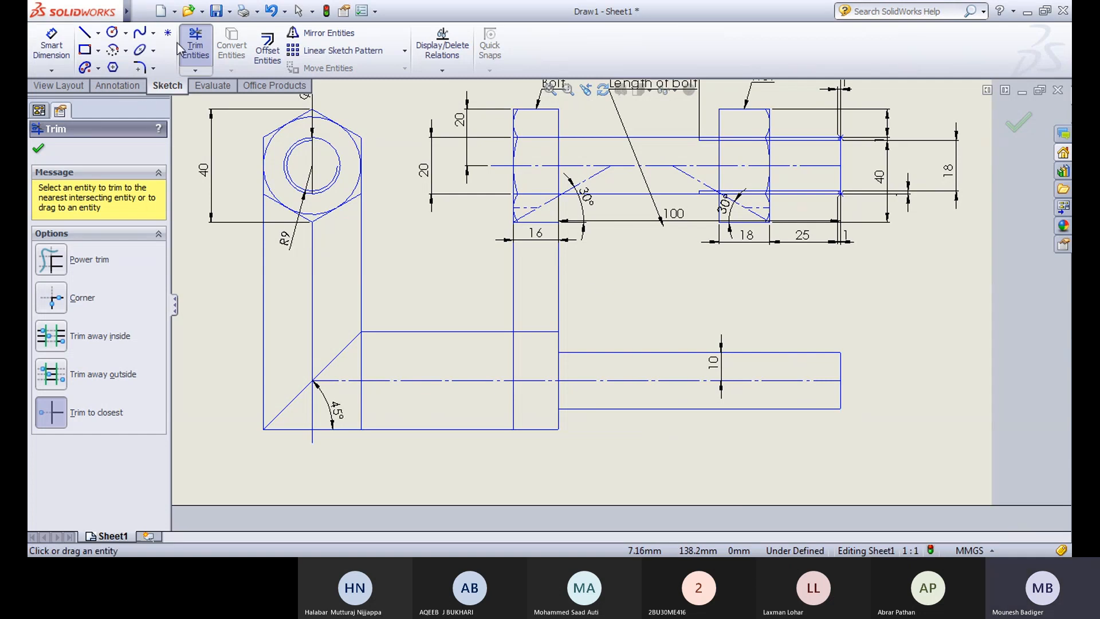
click(195, 46)
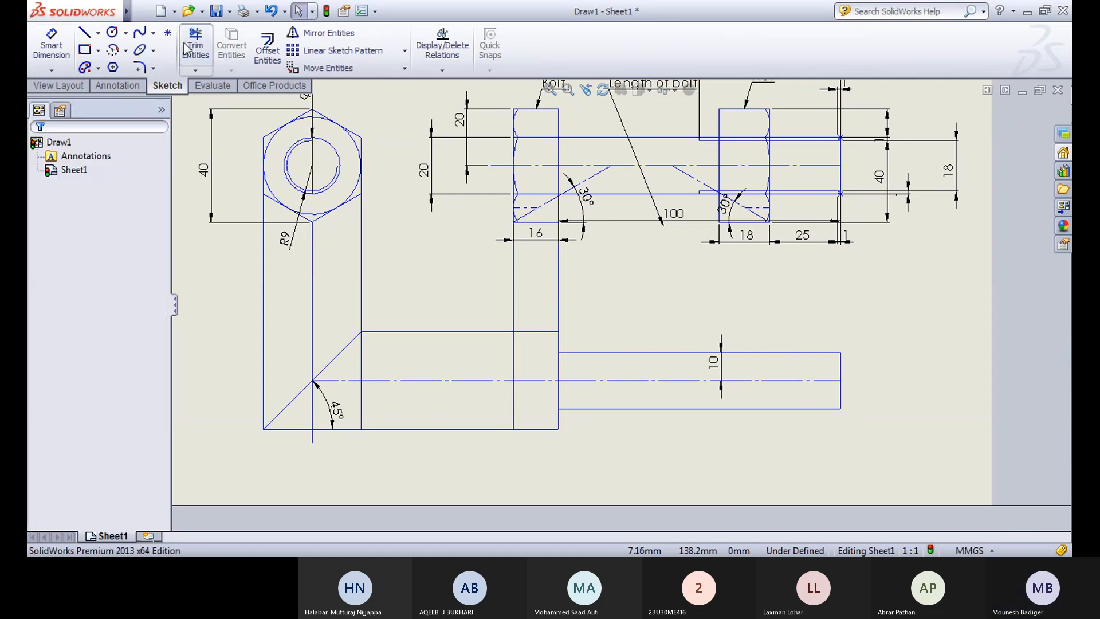
Step: Extend the nut's left and right edges from the upper view down to the lower shank line
click(98, 33)
click(97, 30)
click(192, 69)
click(212, 82)
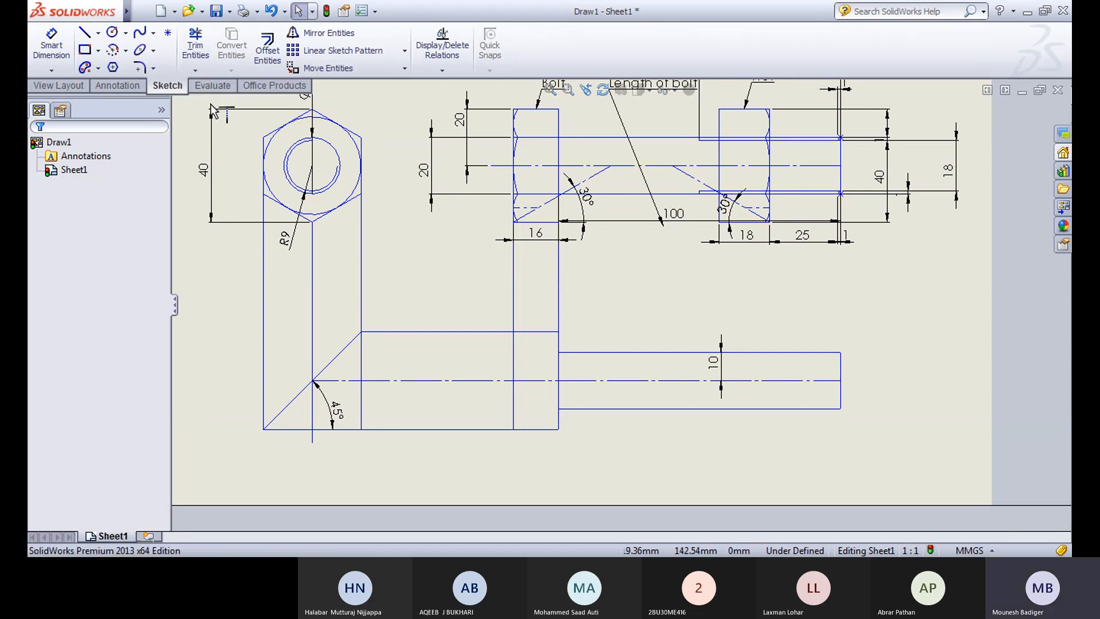
click(719, 183)
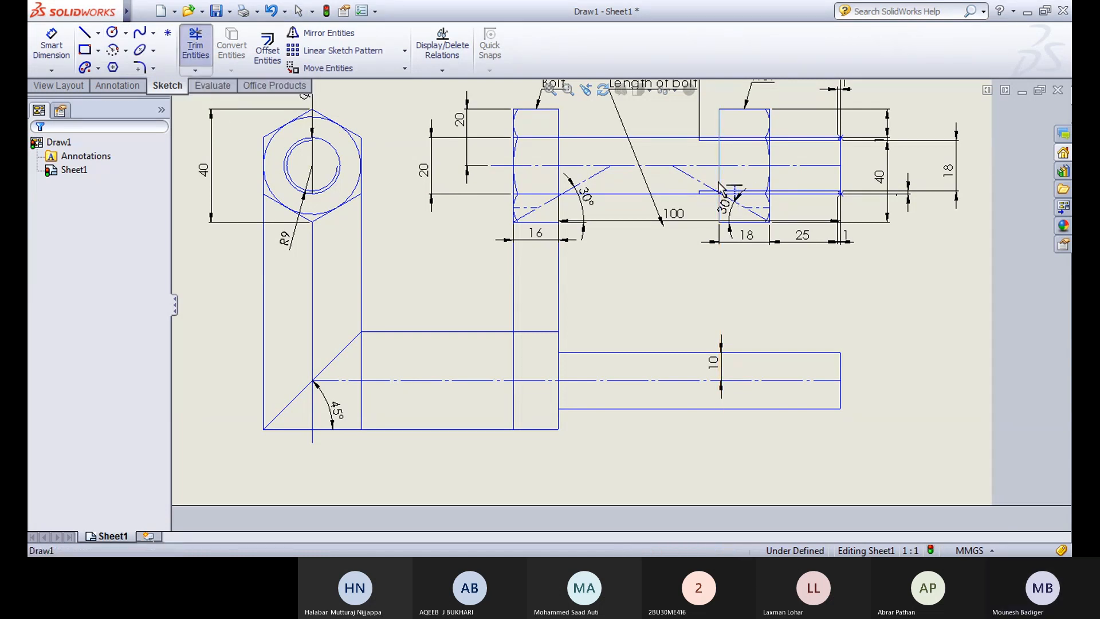
click(771, 183)
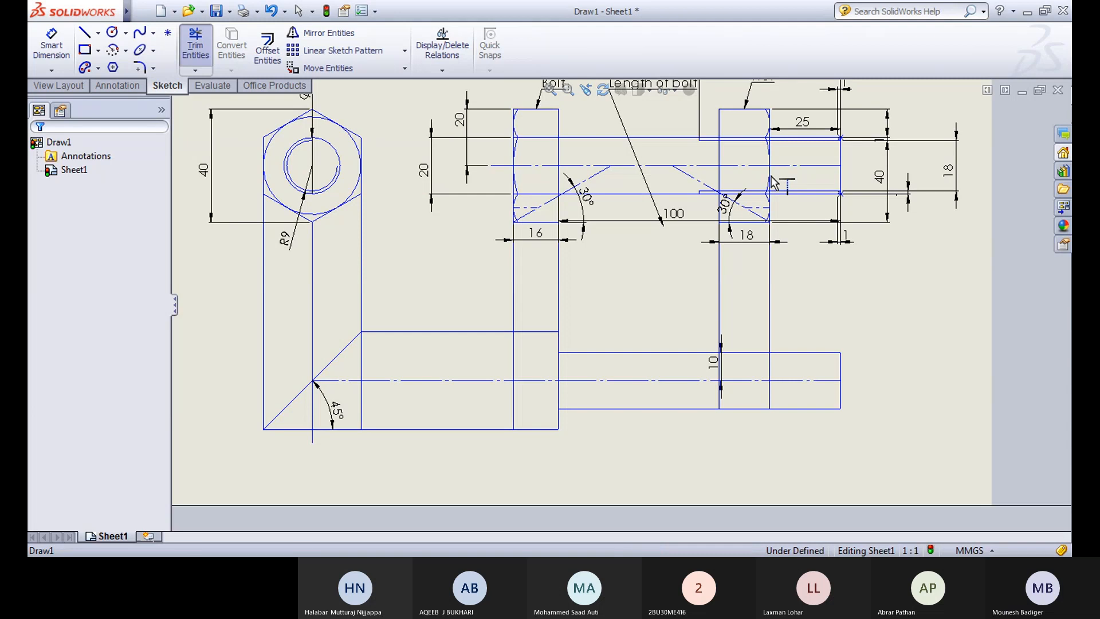
Step: Undo both nut edge extensions and the preceding trims of the outer lines around the shank in the lower view
key(Escape)
key(ctrl+z)
key(ctrl+z)
key(ctrl+z)
key(ctrl+z)
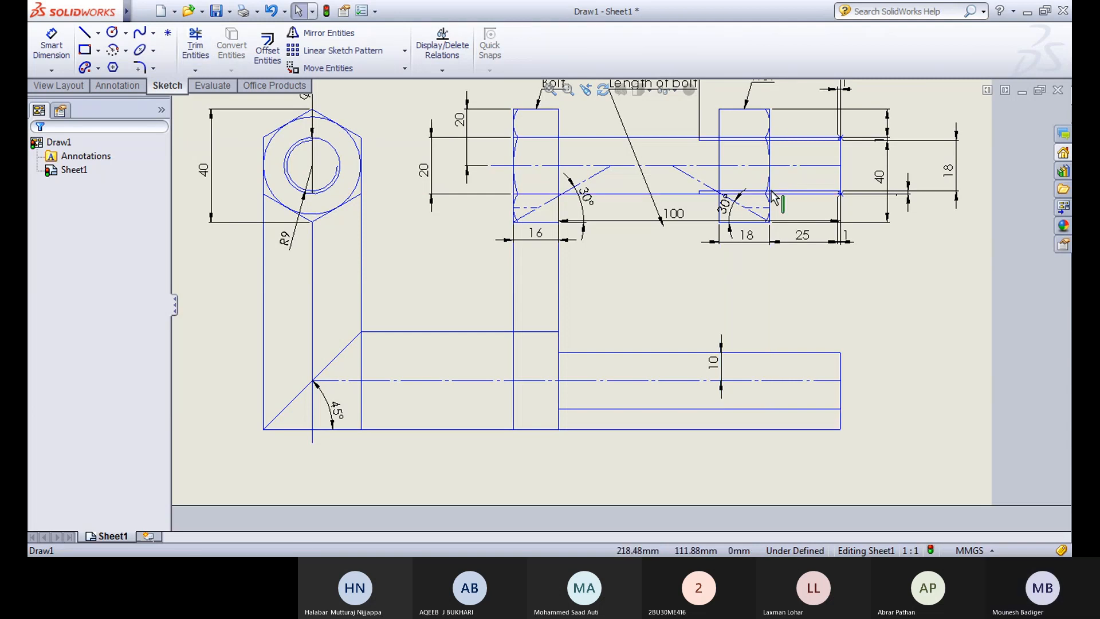
key(ctrl+z)
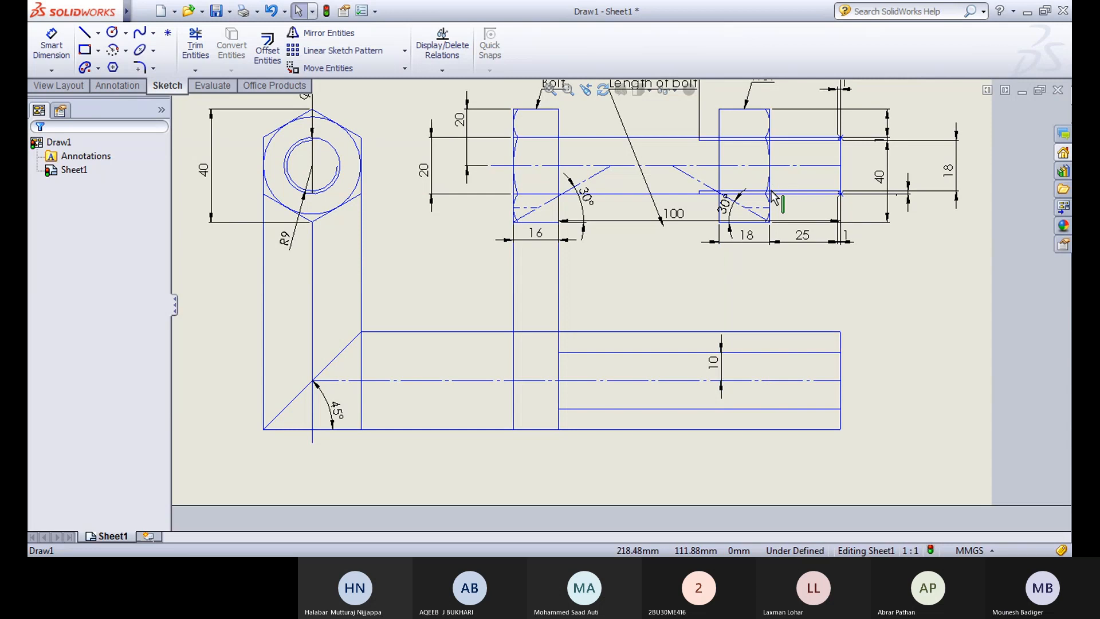
Step: Extend the nut's left and right edges from the upper view down to the bottom outline of the lower view
click(195, 69)
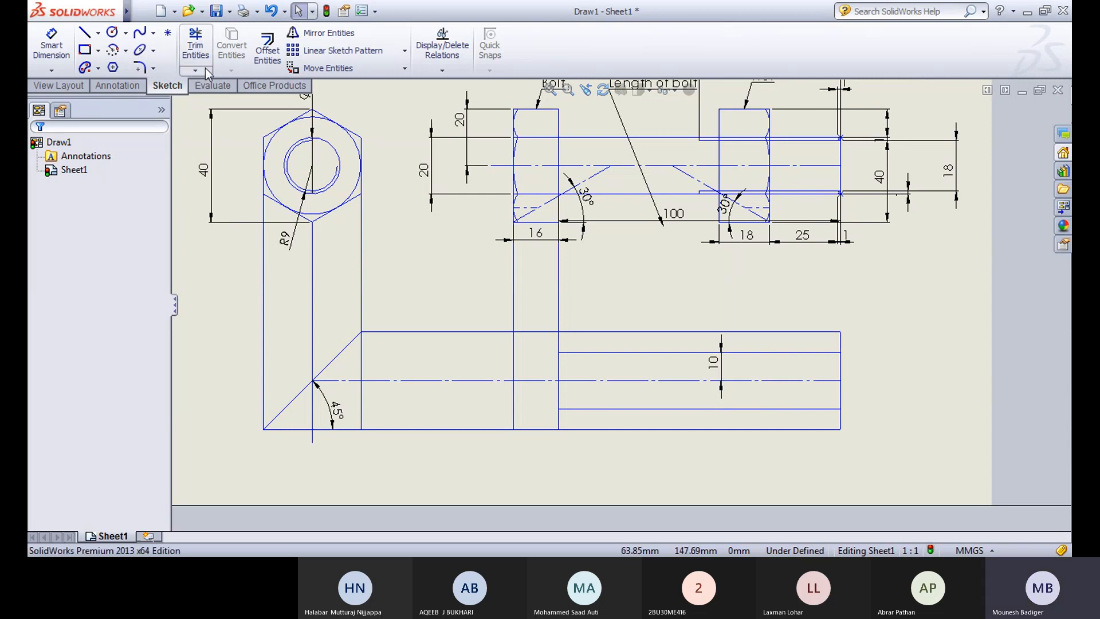
click(213, 86)
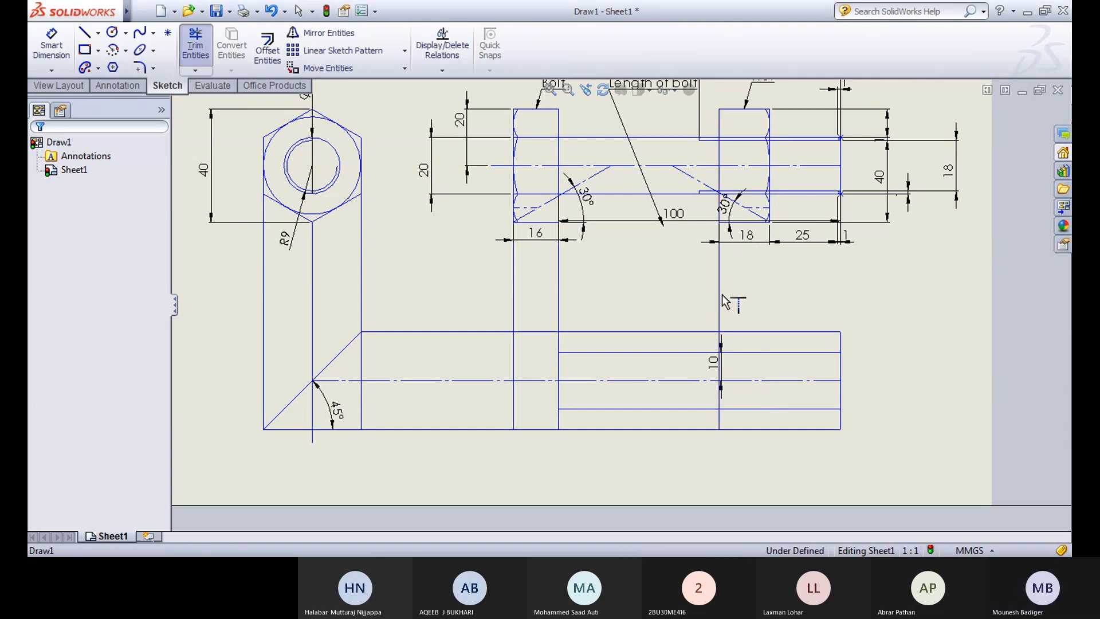
click(771, 183)
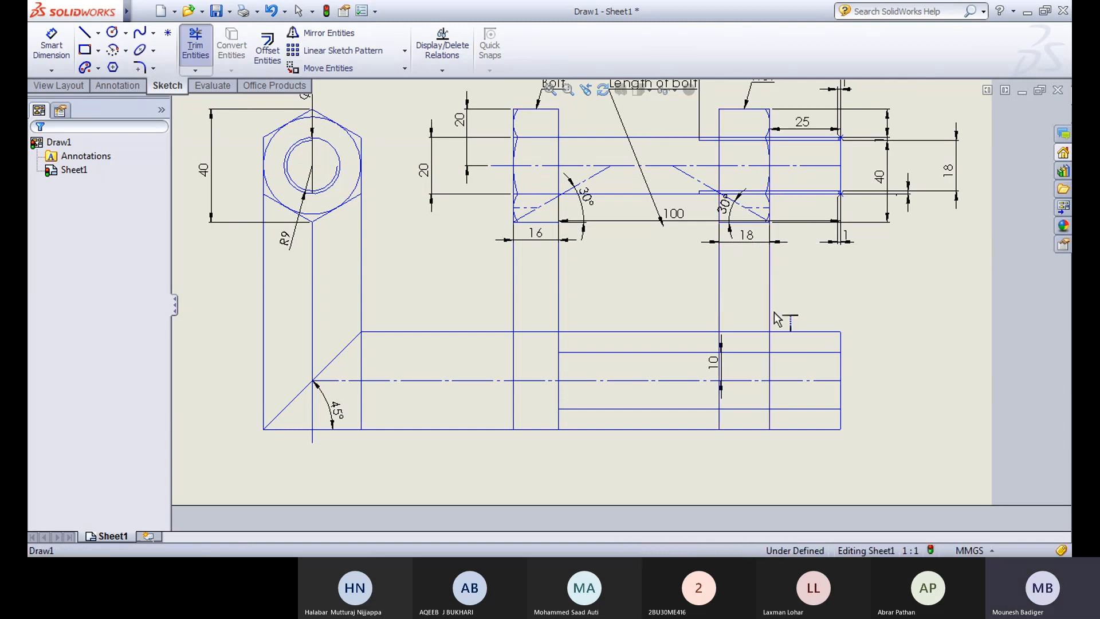
Step: Trim the outer horizontal lines on both sides of the nut and the end line's parts above and below the shank, accepting deletion of the relation
click(195, 47)
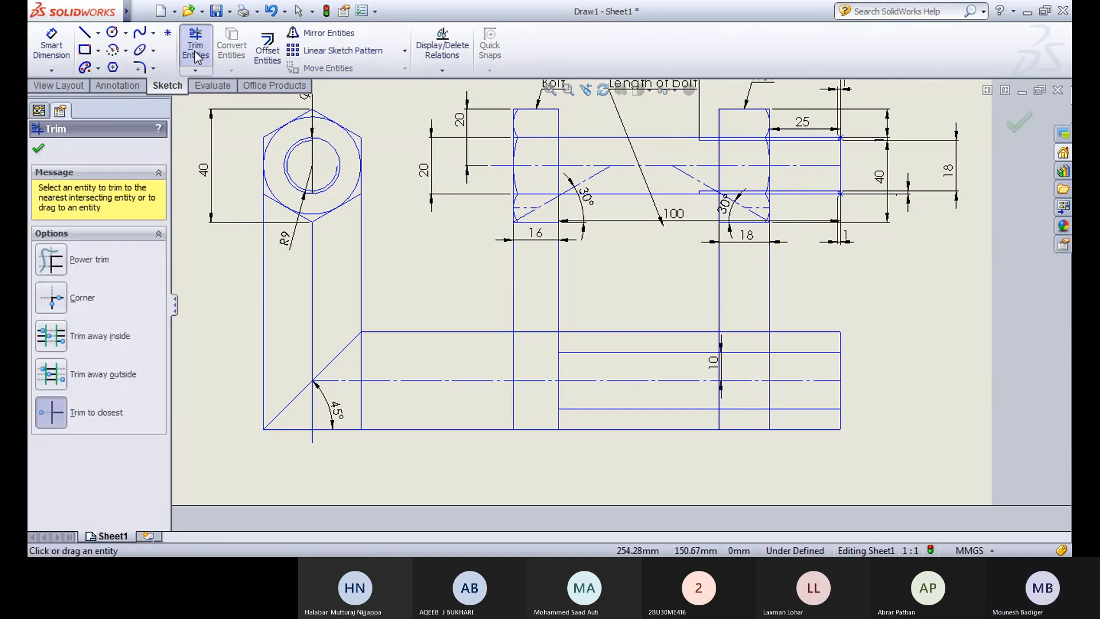
key(Escape)
click(237, 330)
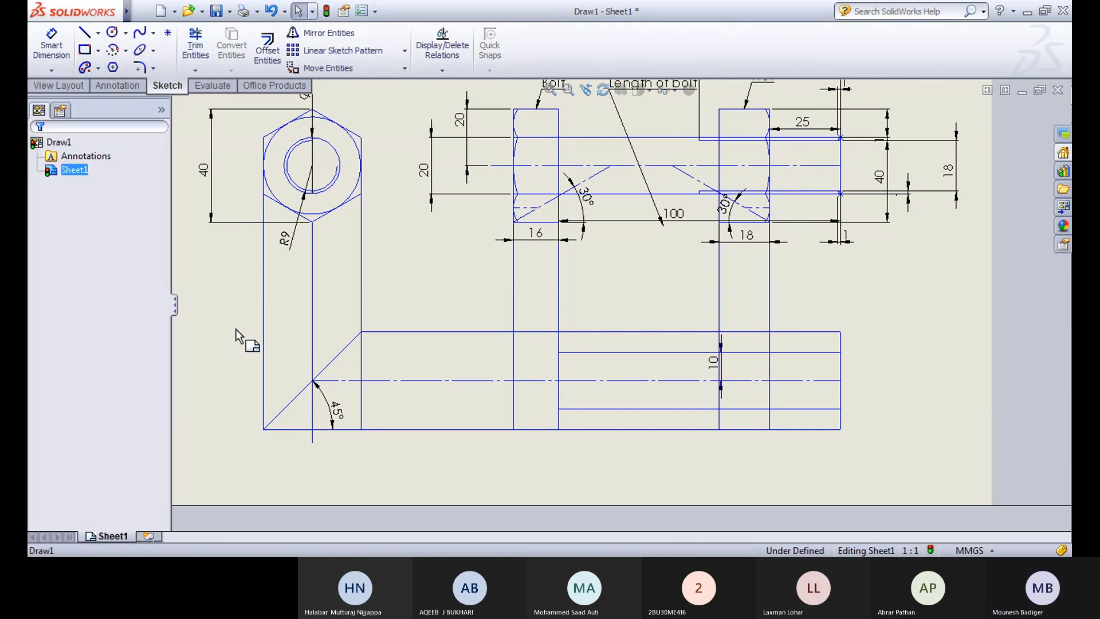
click(196, 47)
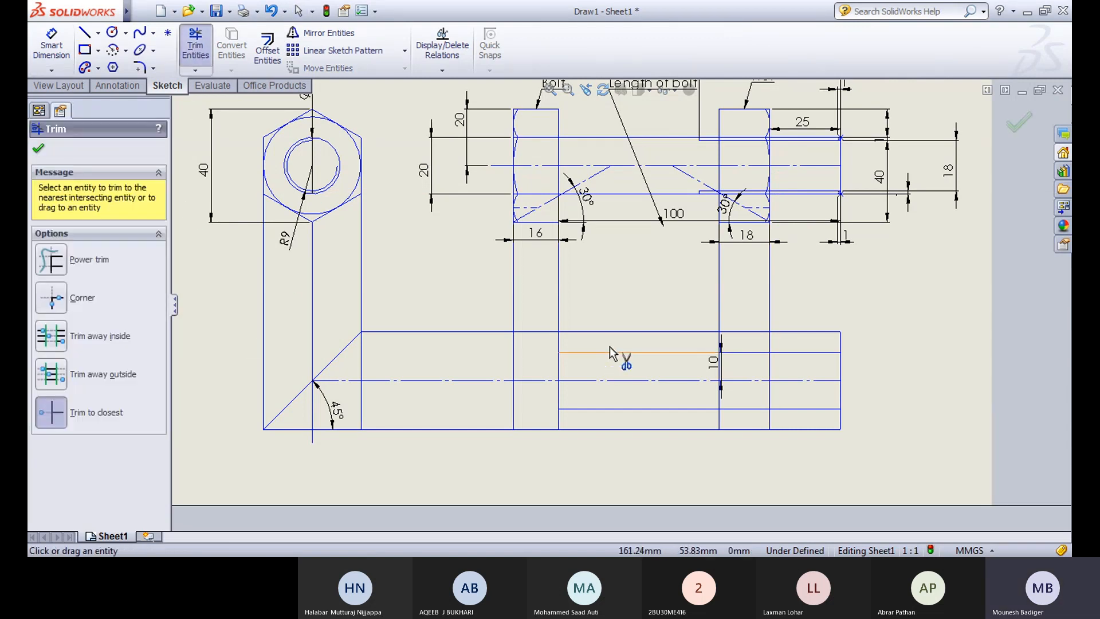
click(630, 332)
click(813, 331)
click(841, 342)
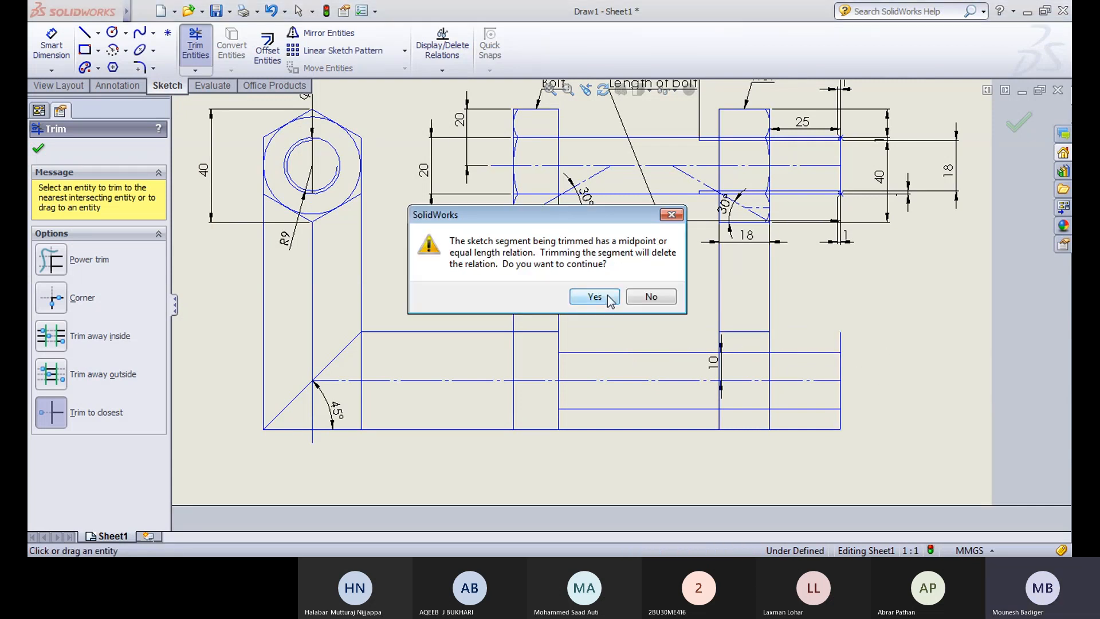
click(594, 297)
click(842, 420)
click(827, 429)
click(648, 429)
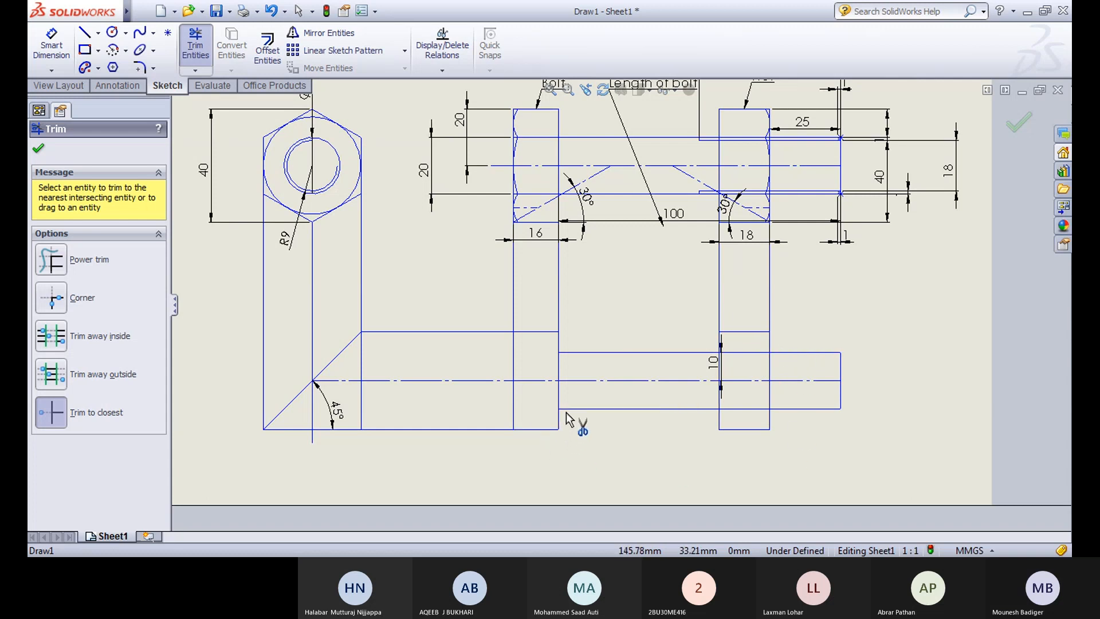
click(39, 150)
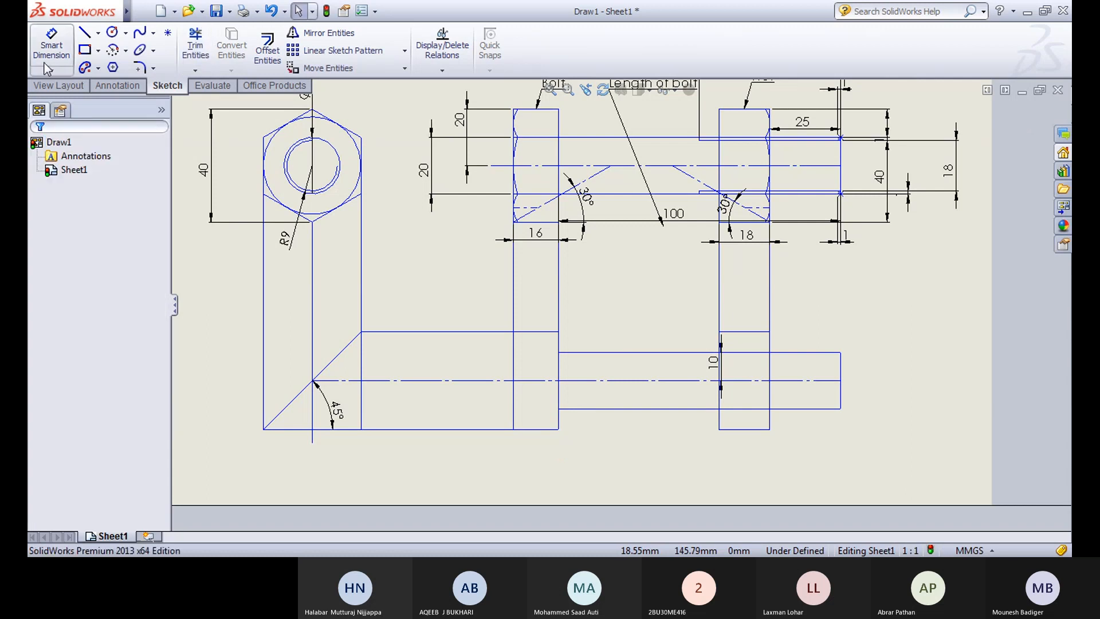
click(52, 45)
click(756, 353)
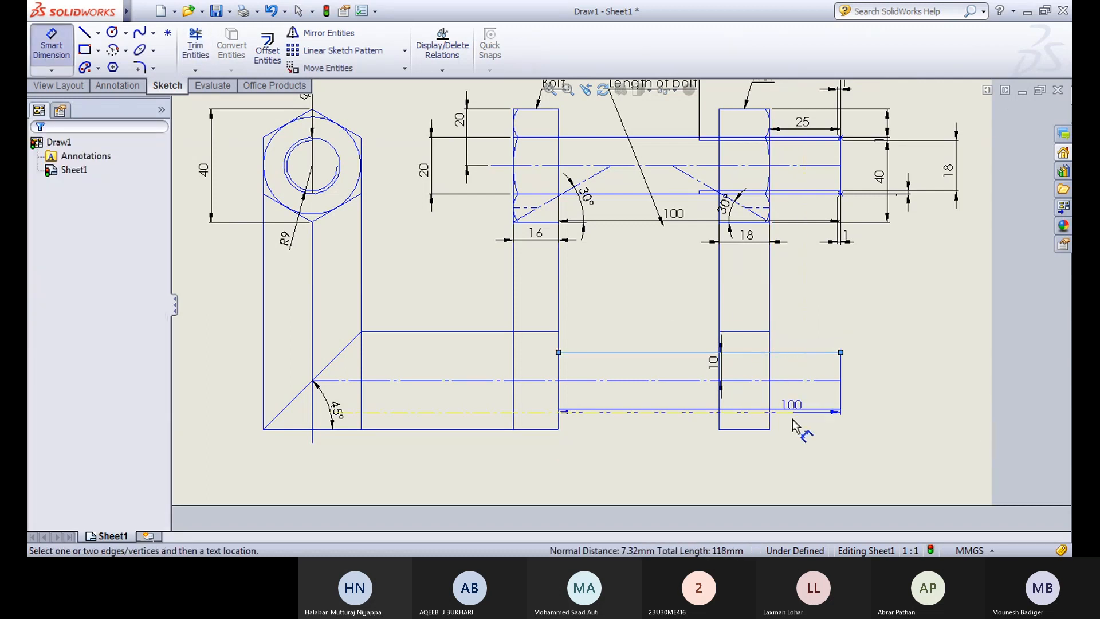
key(Escape)
click(762, 429)
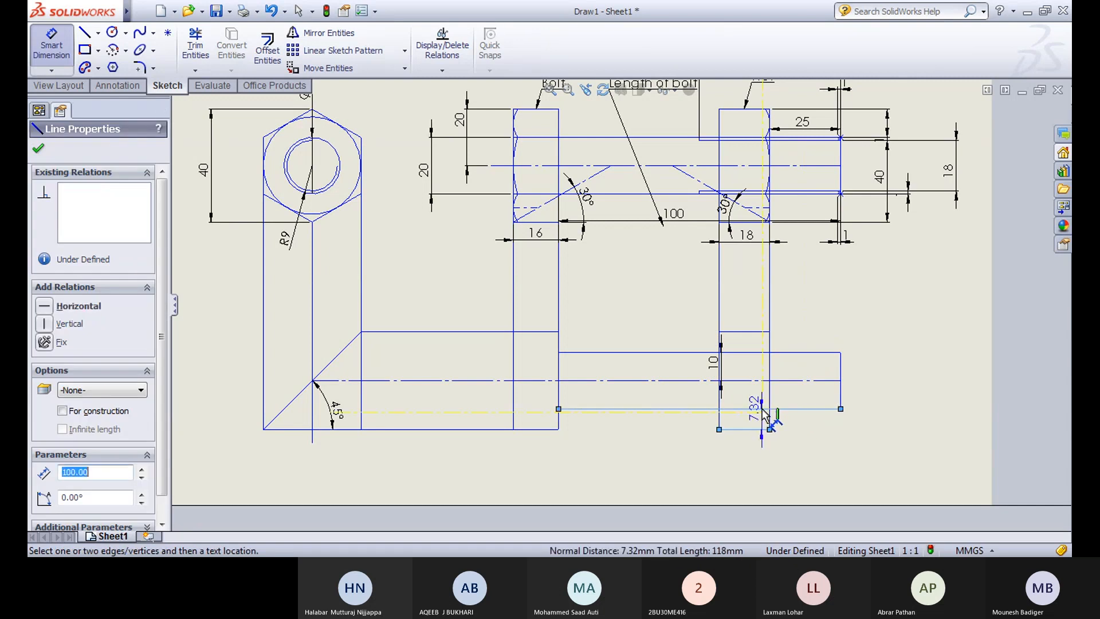
click(802, 435)
key(Escape)
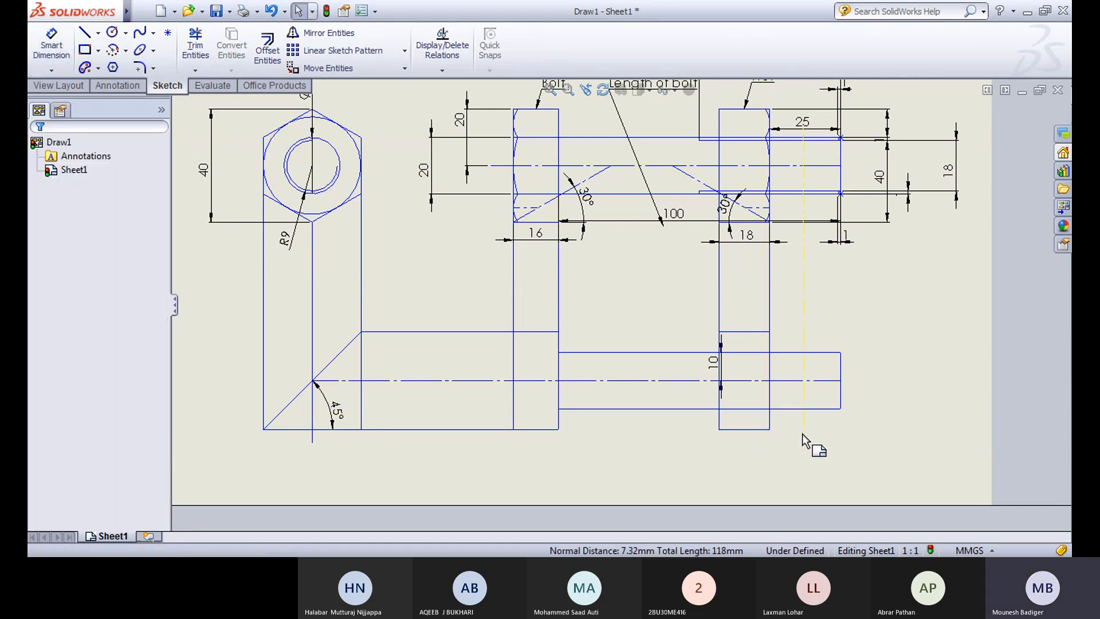
click(945, 325)
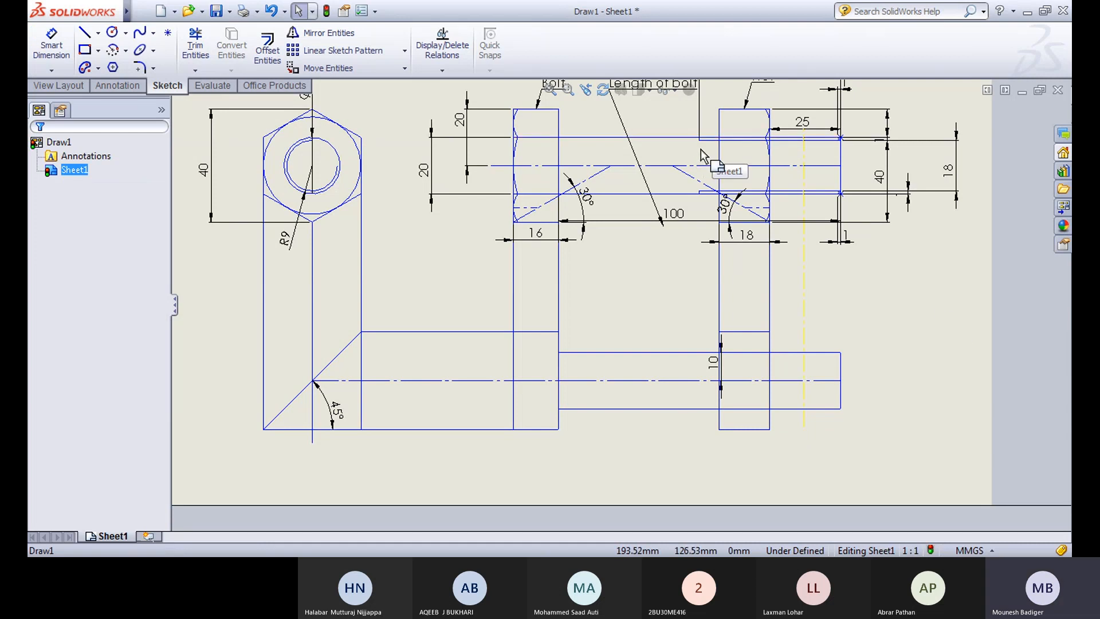
Step: Sketch a thread line from the upper shank edge in the lower view: about 3.4 mm down, then about 57 mm across to the end line
click(89, 34)
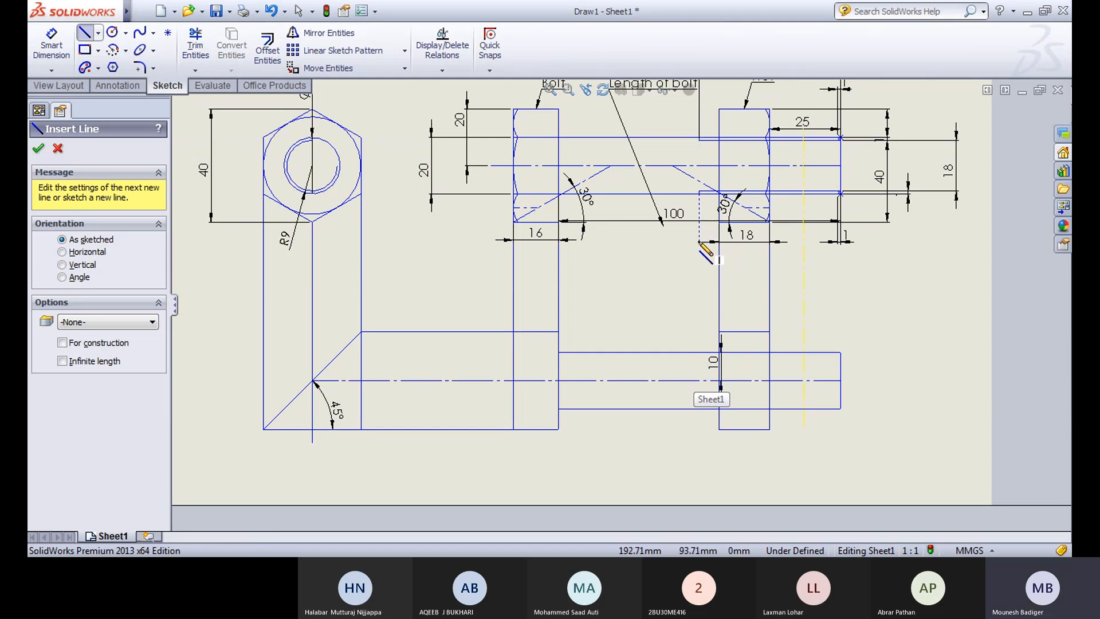
click(679, 355)
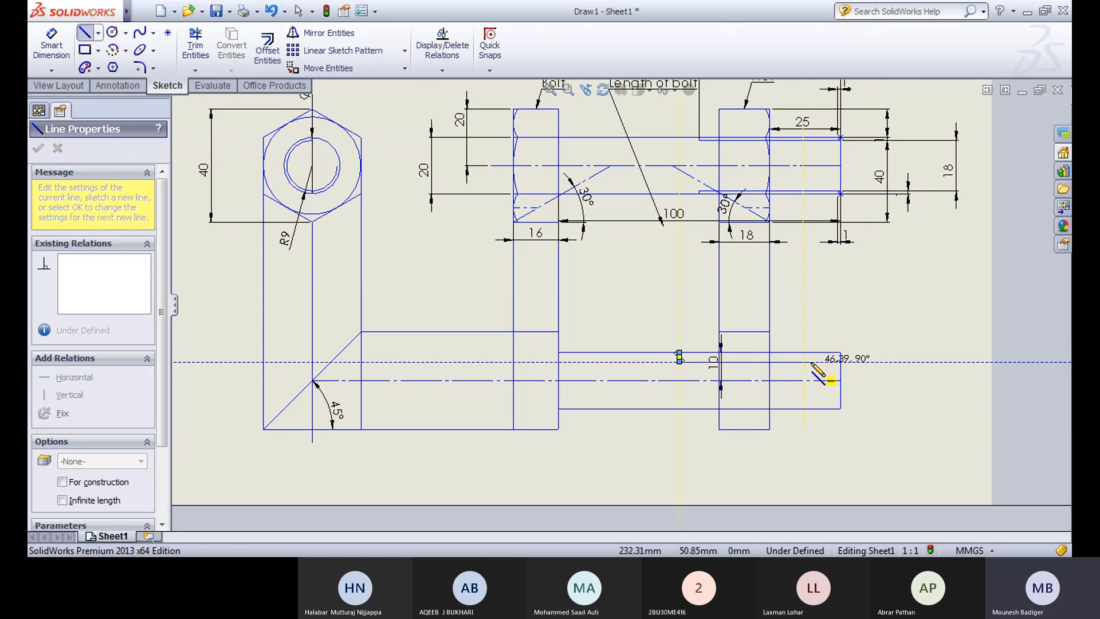
click(840, 361)
key(Escape)
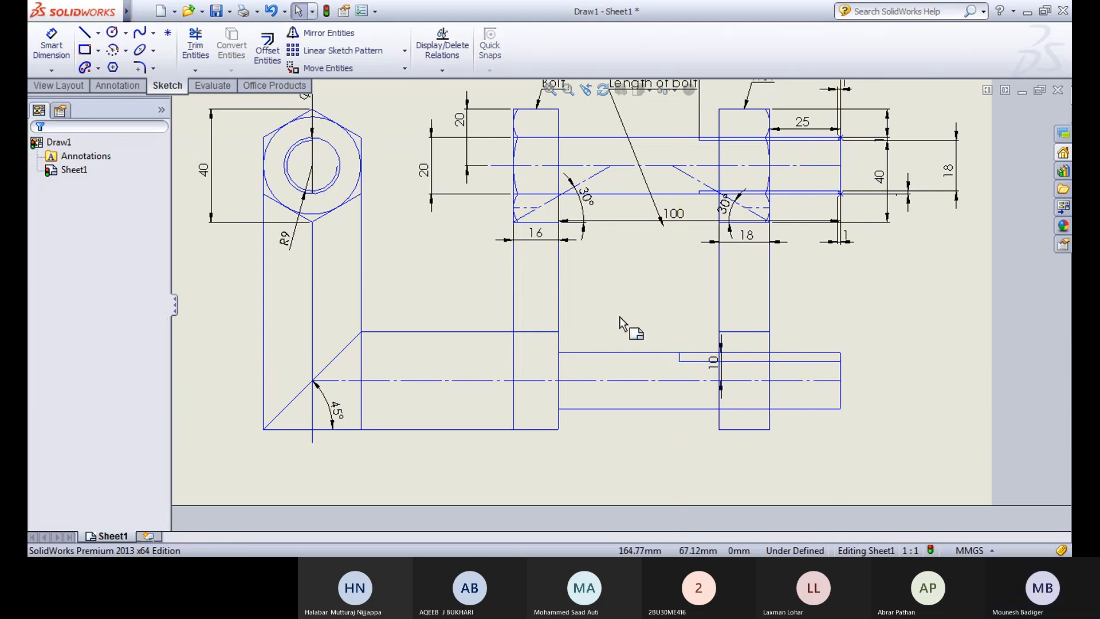
click(51, 46)
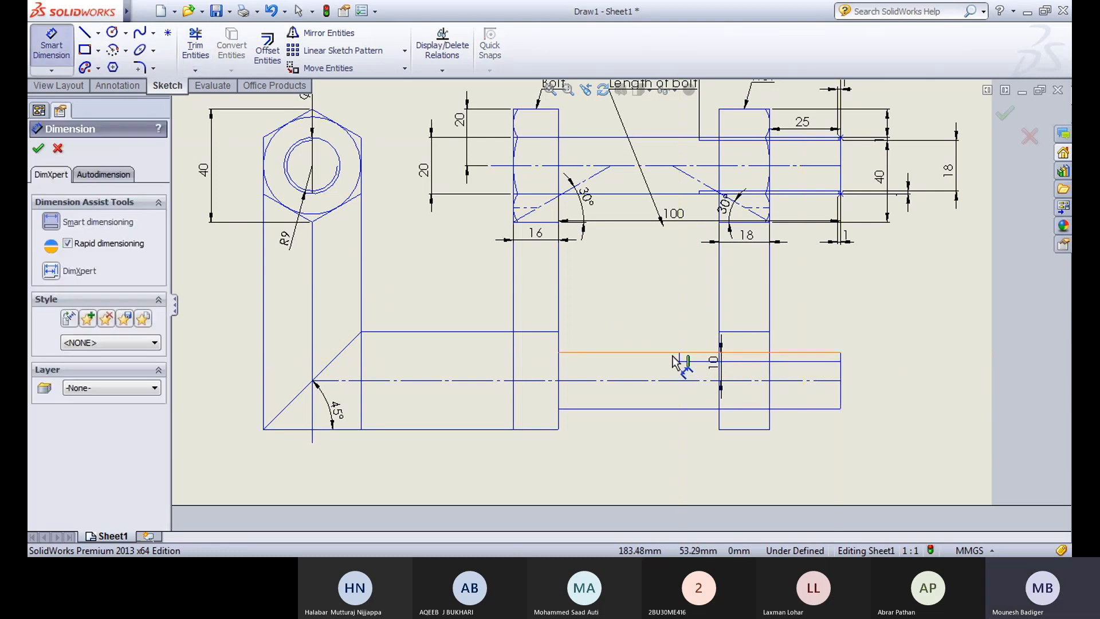
key(Escape)
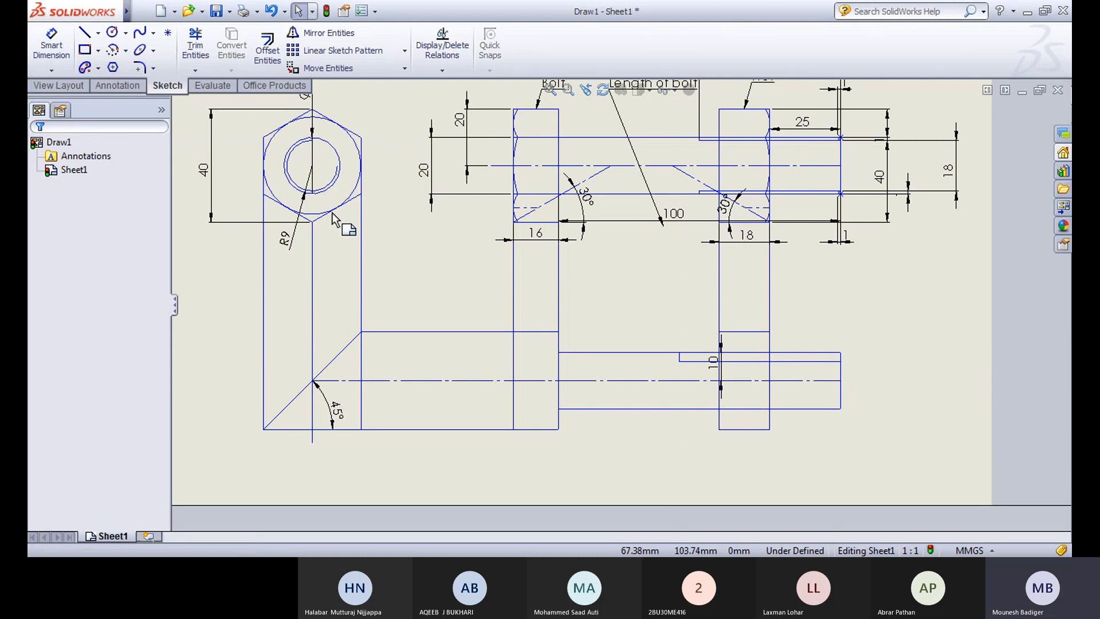
Step: Try to mirror the long thread line and its short start line about the shank's centre line
click(338, 34)
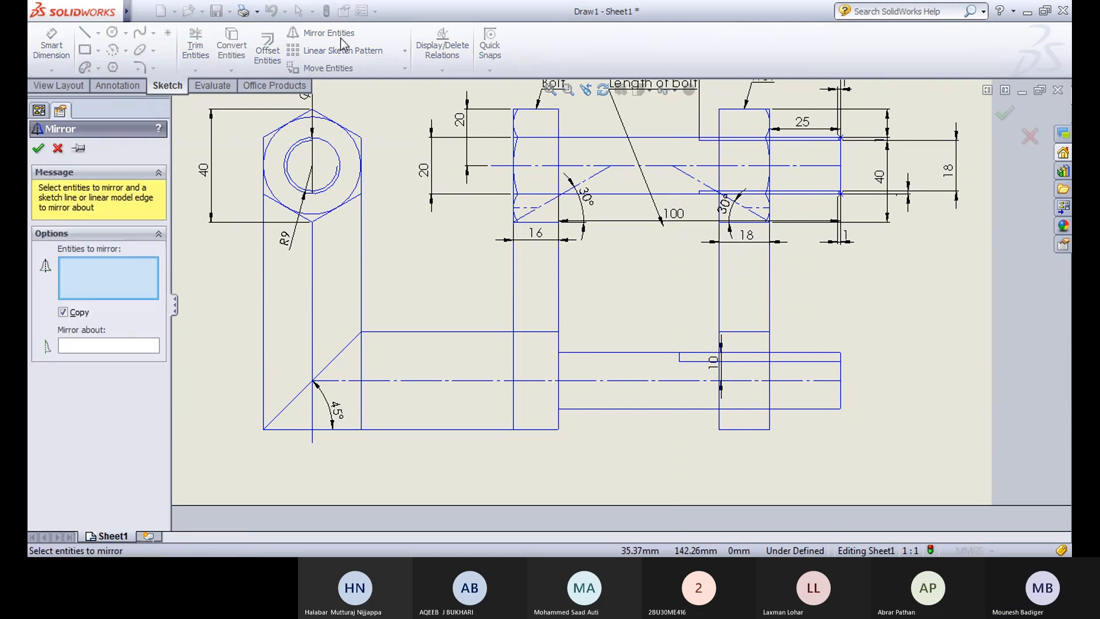
click(825, 370)
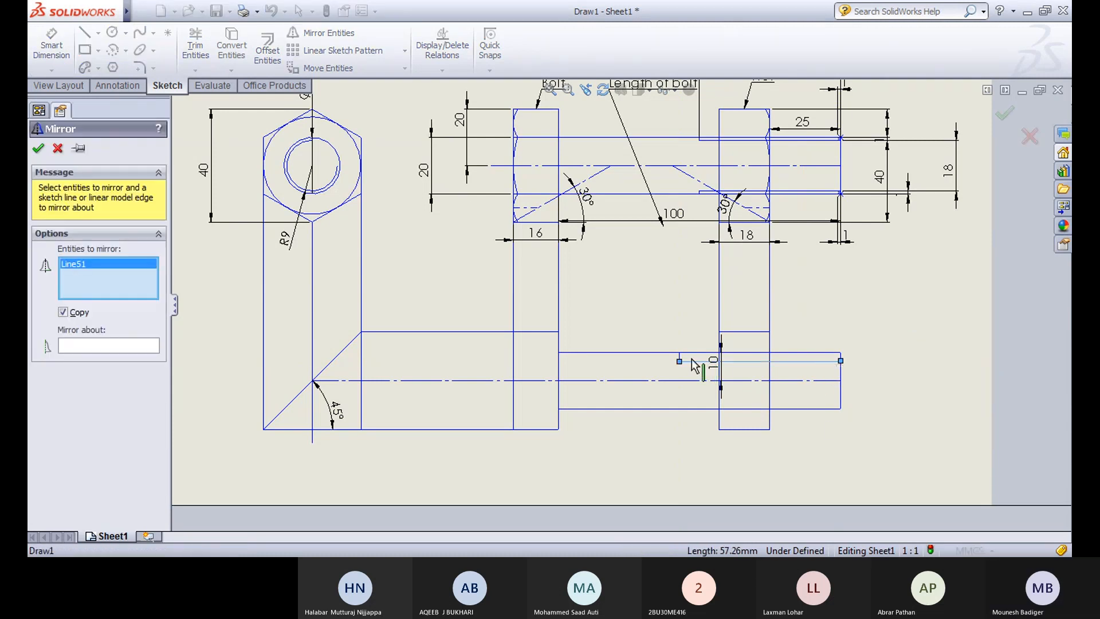
scroll(704, 367, down, 5)
click(587, 336)
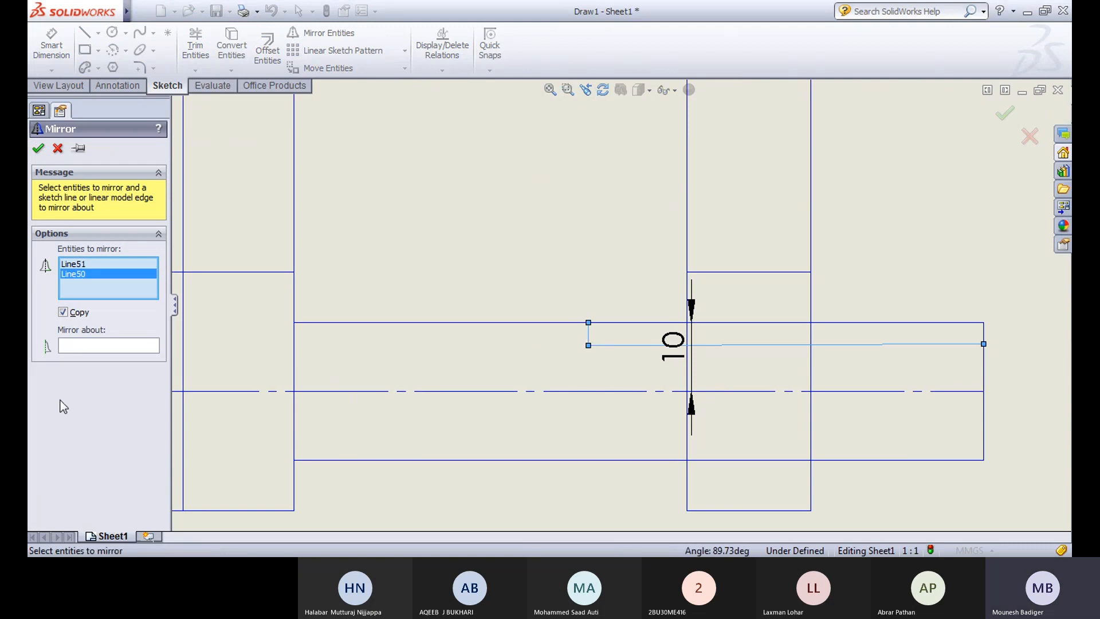
click(104, 347)
click(632, 392)
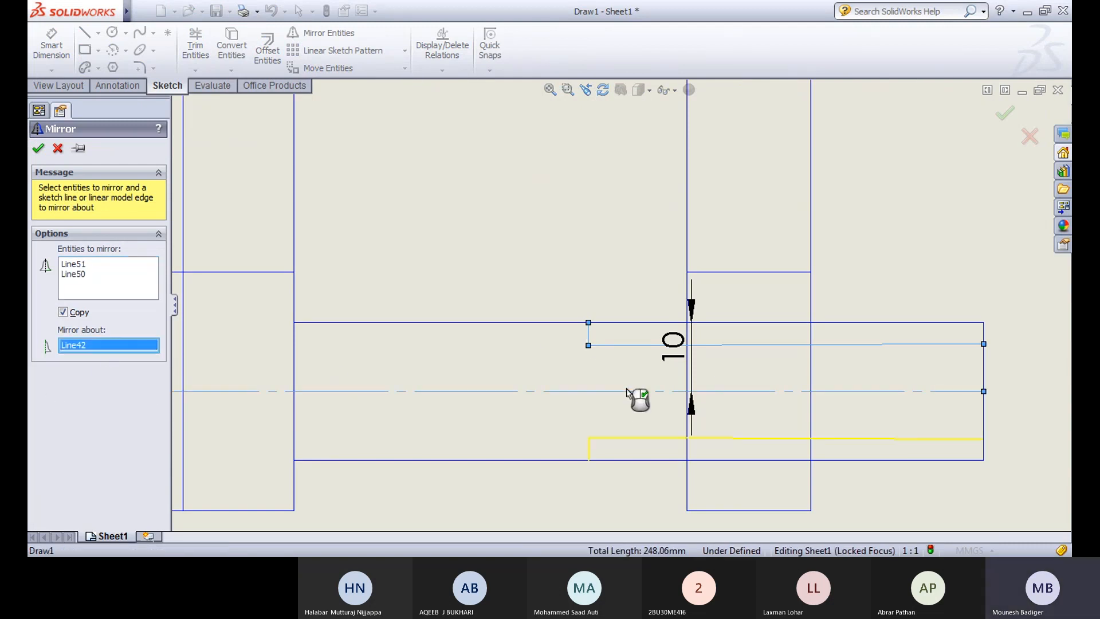
scroll(621, 321, up, 3)
click(39, 148)
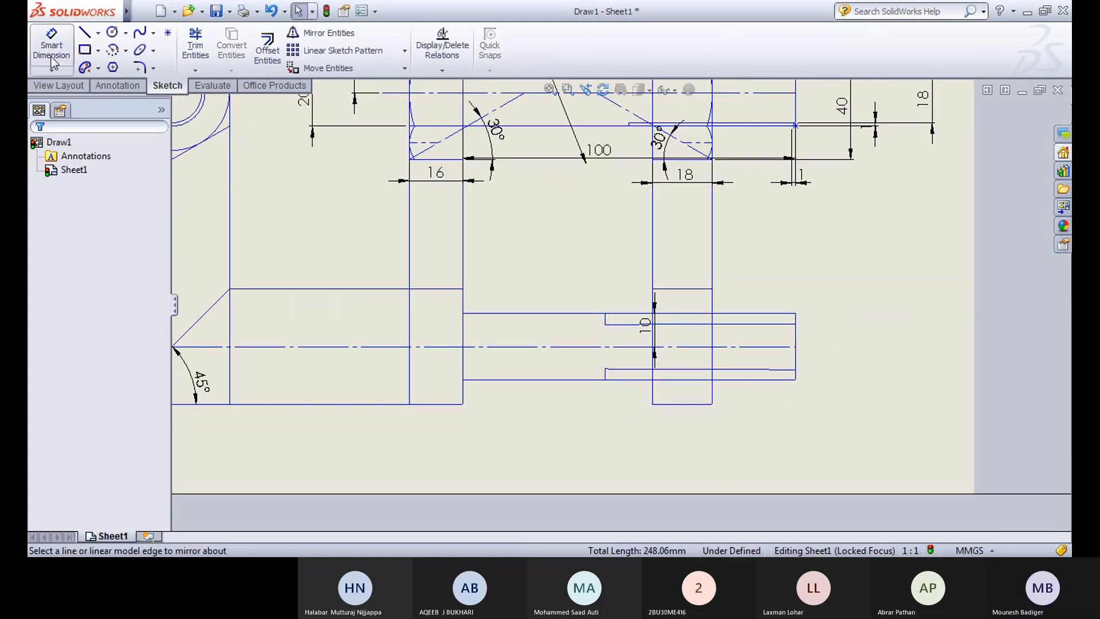
Step: Undo the mirroring of the thread lines in the lower view
click(52, 44)
click(780, 325)
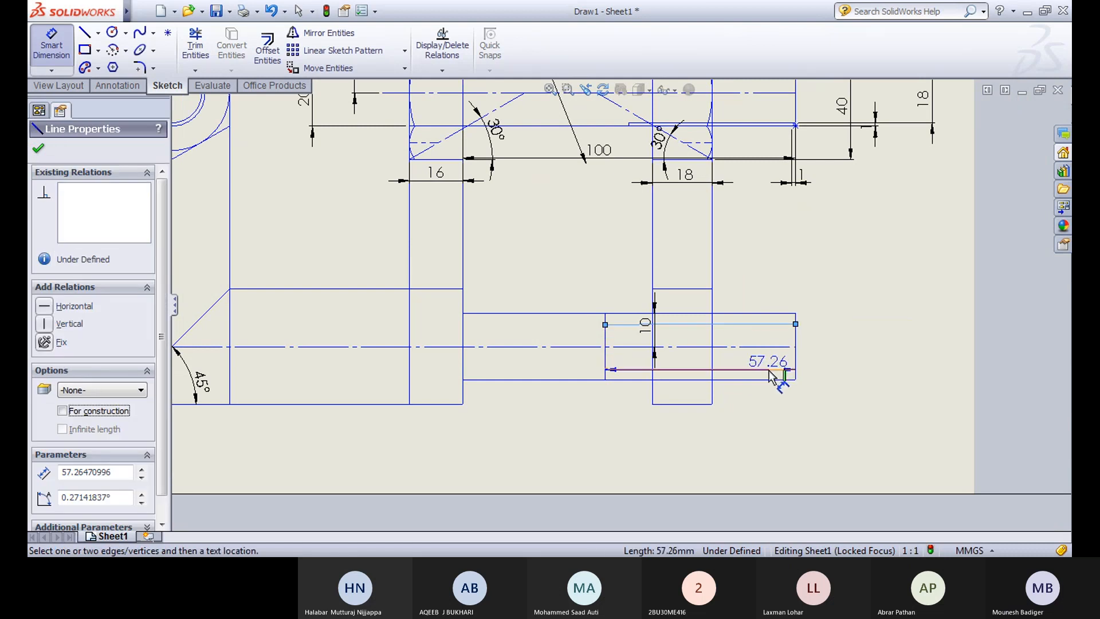
key(Escape)
key(Escape)
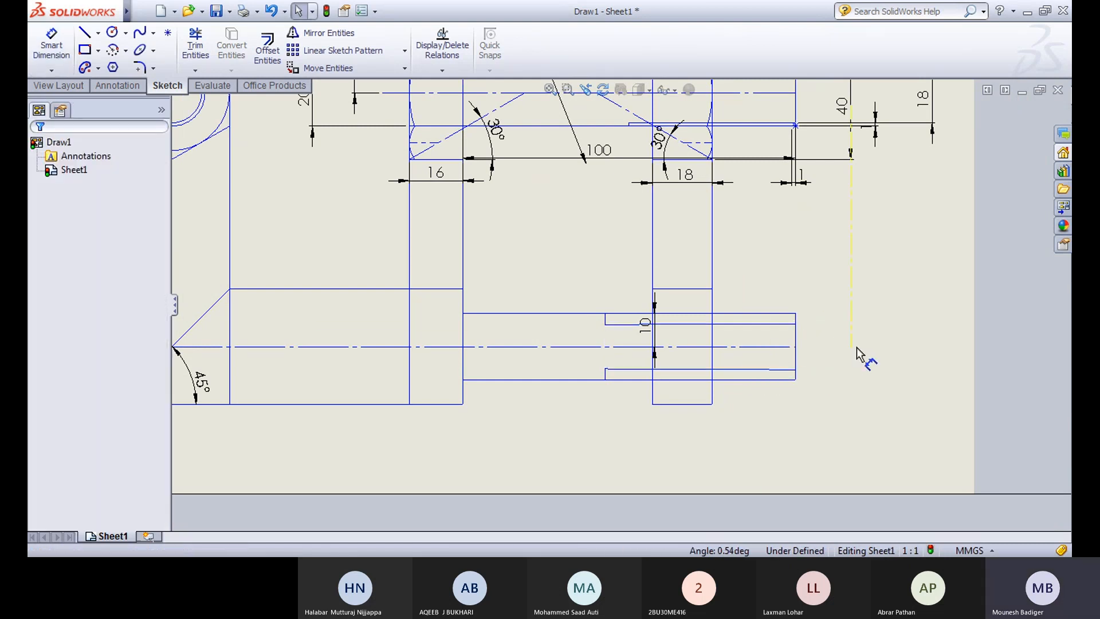
key(ctrl+z)
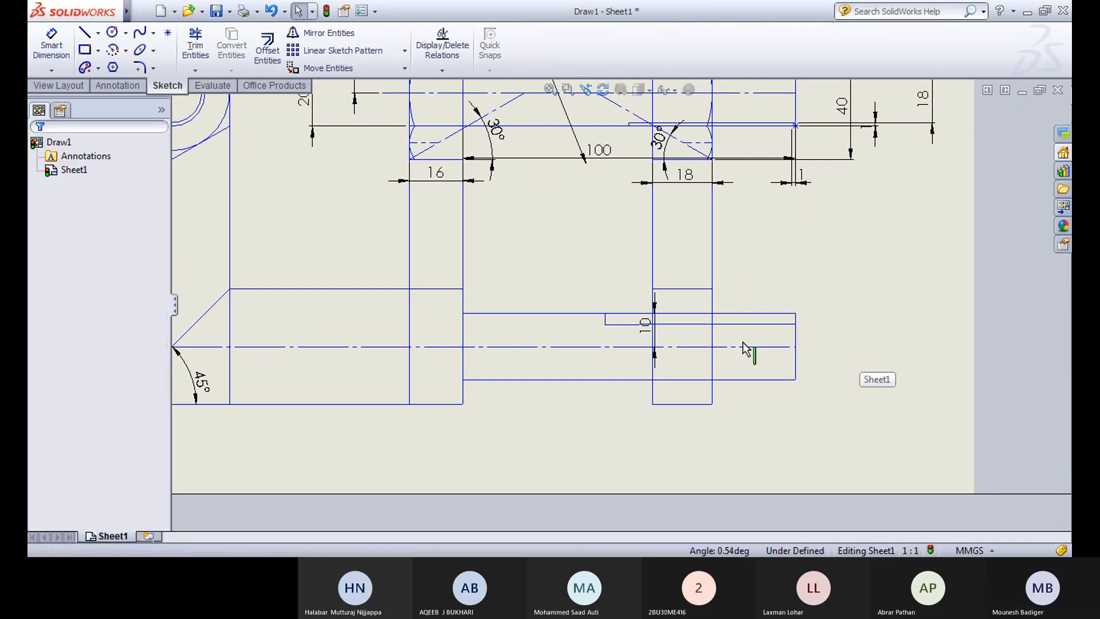
Step: Add a horizontal relation to the long thread line and a vertical relation to its short start line
click(774, 326)
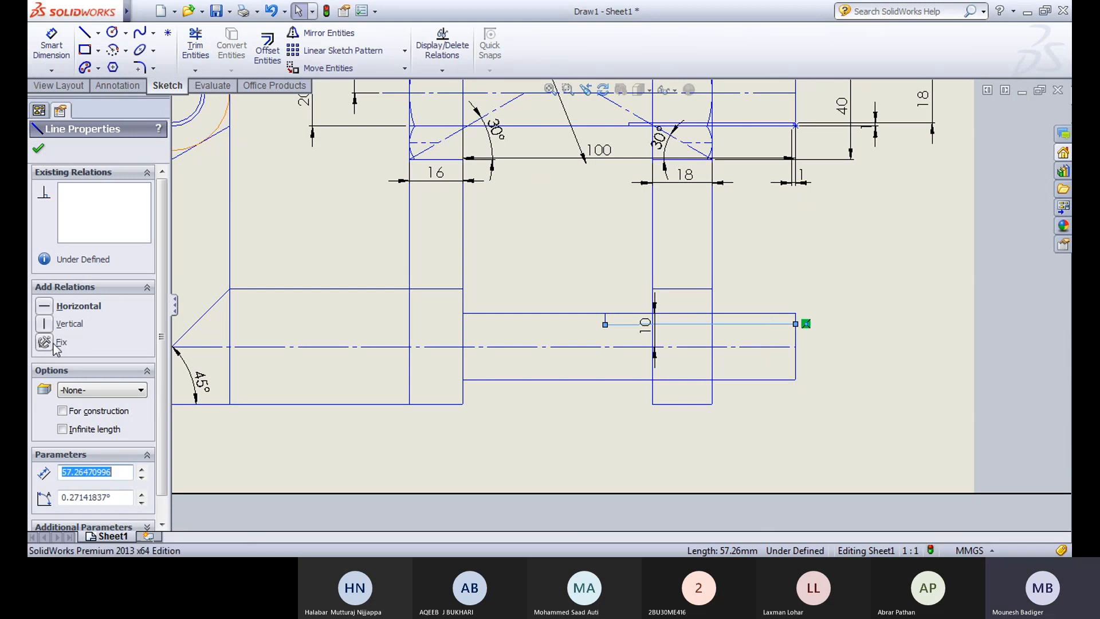
click(68, 307)
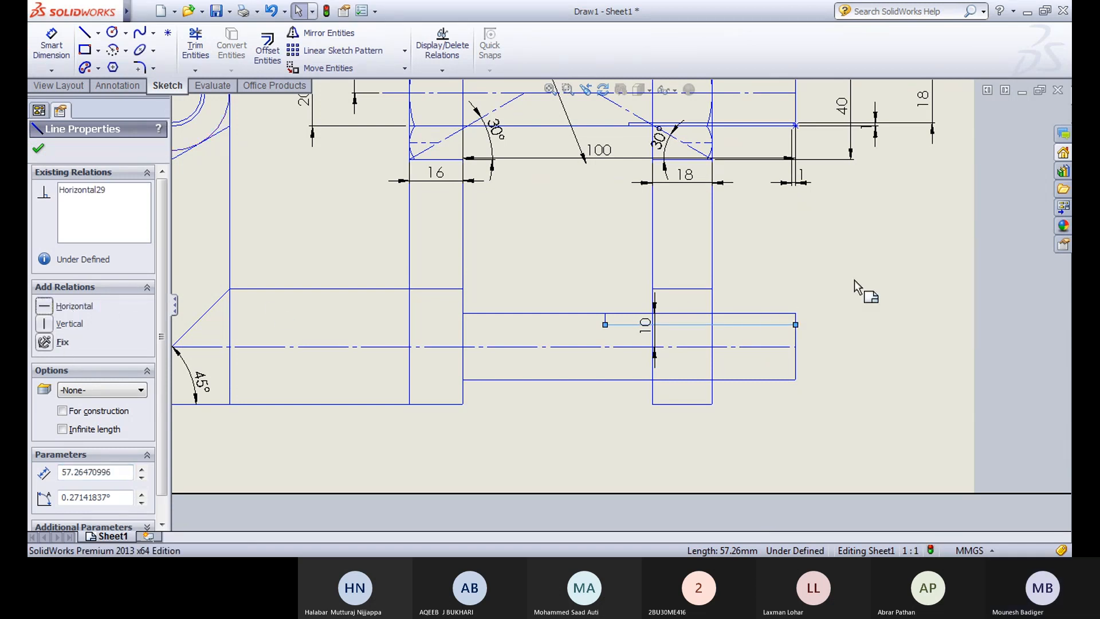
click(776, 300)
scroll(634, 353, down, 5)
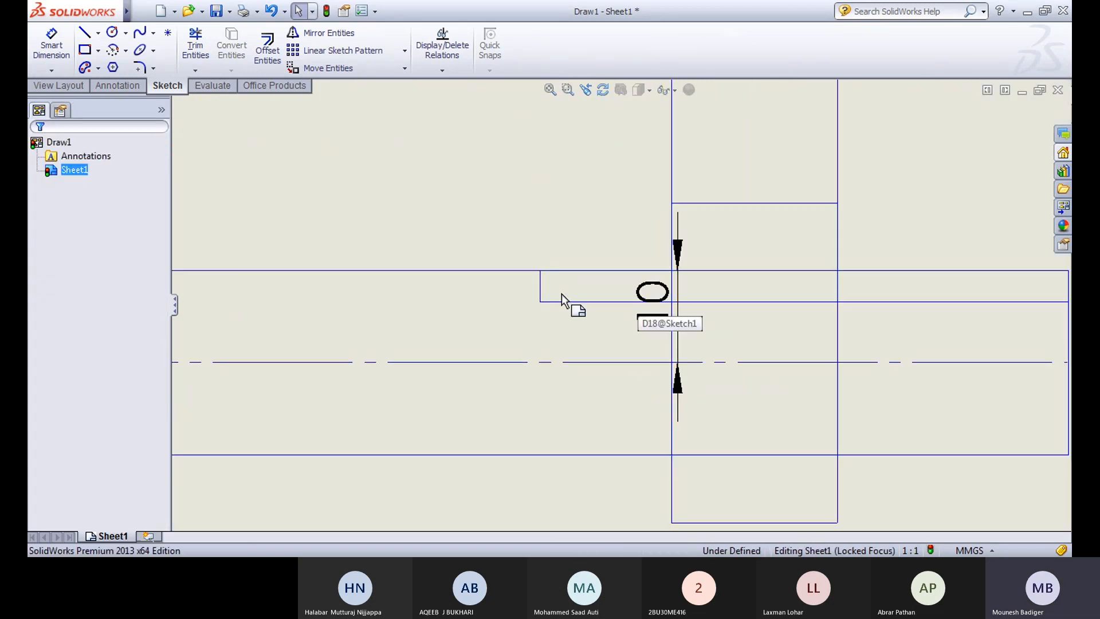
click(539, 286)
click(45, 324)
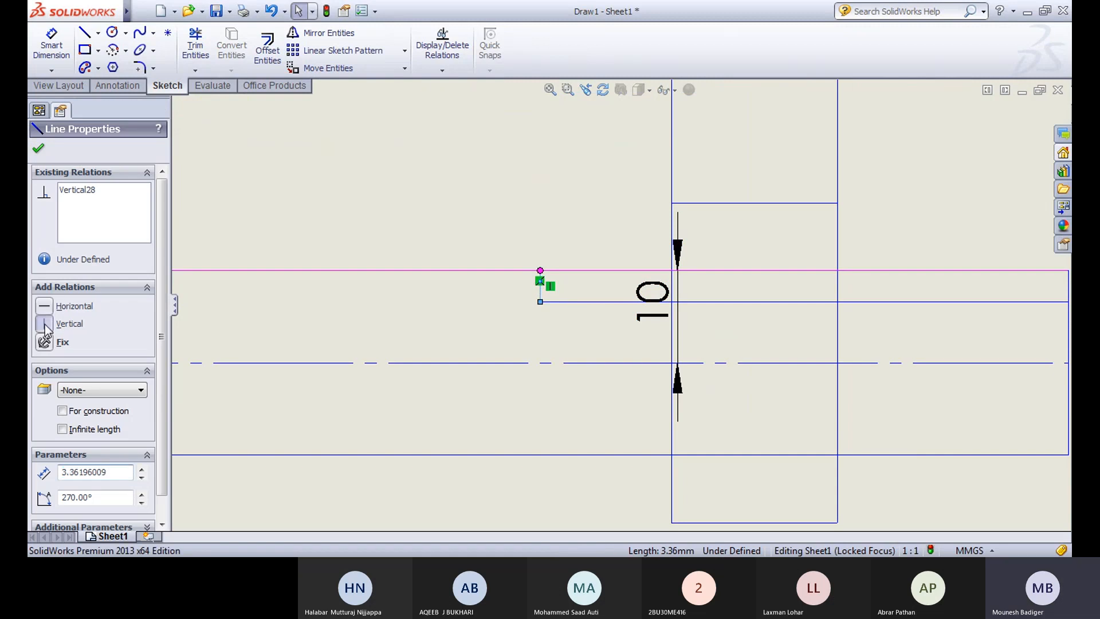
click(505, 193)
scroll(518, 212, up, 3)
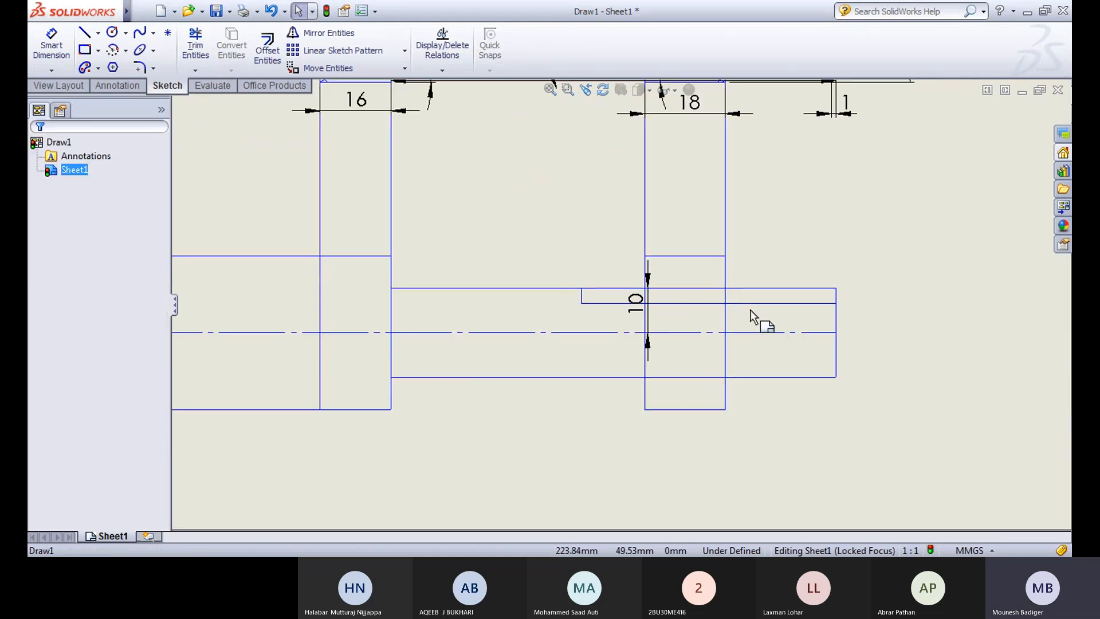
Step: Mirror the constrained thread line and its short start line about the shank's centre line, keeping the originals
click(326, 32)
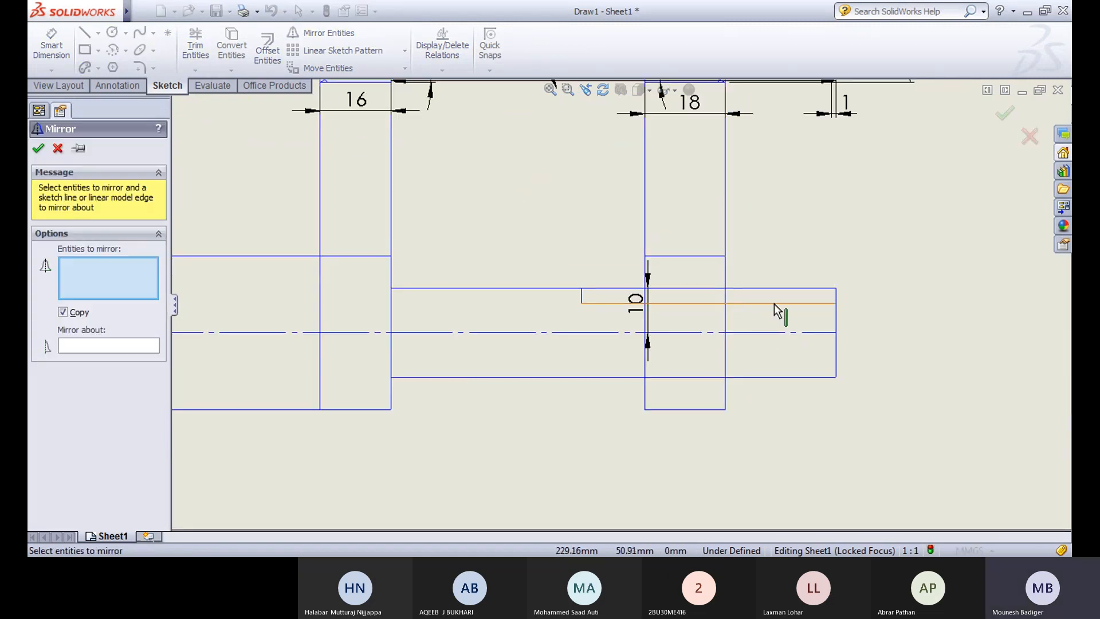
click(742, 304)
click(582, 298)
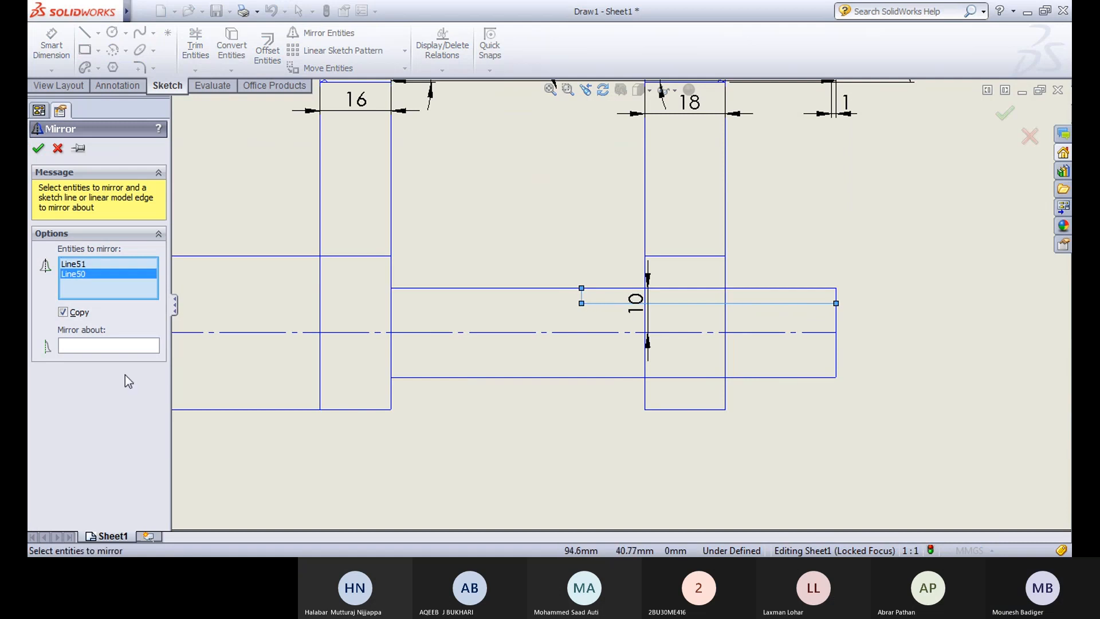
click(98, 345)
click(596, 332)
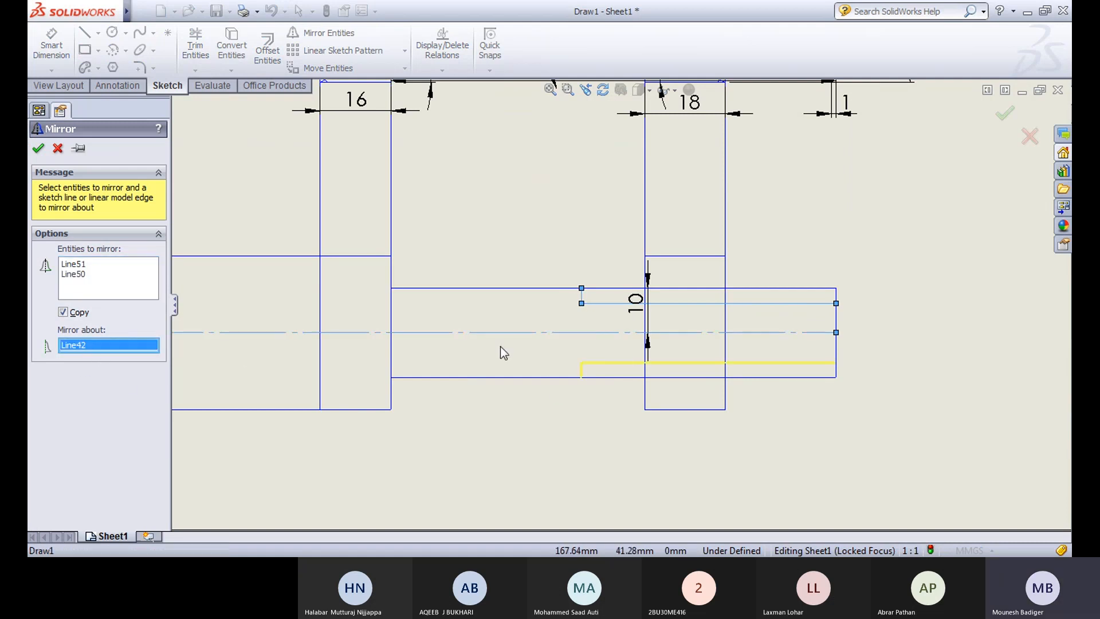
click(38, 148)
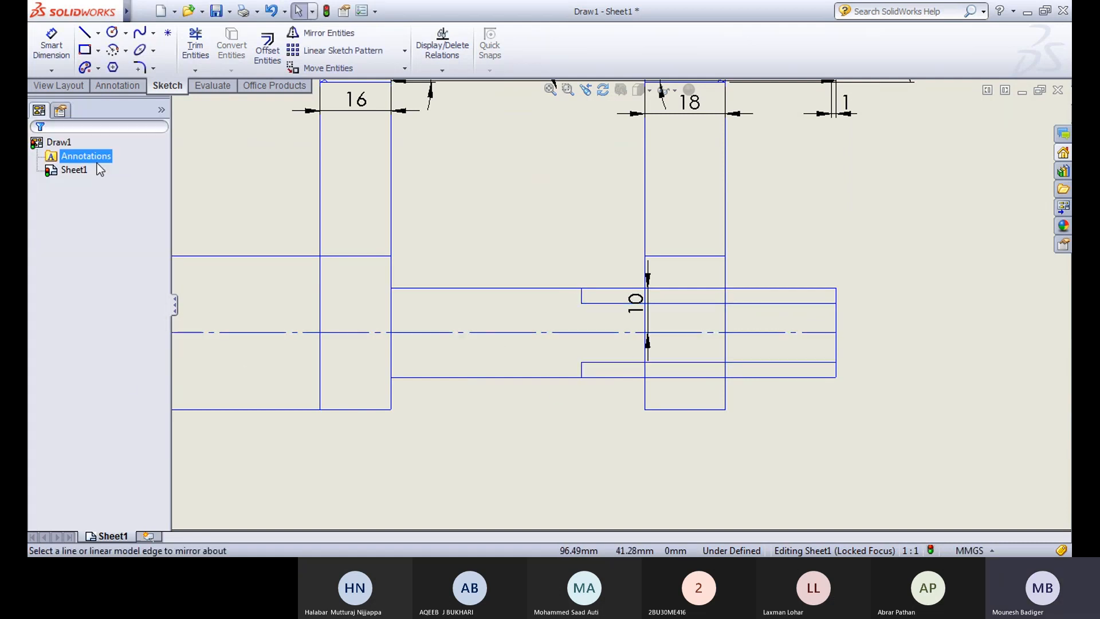
Step: Dimension the distance between the two long thread lines in the lower view and set it to 18 mm
click(51, 45)
click(802, 304)
click(799, 362)
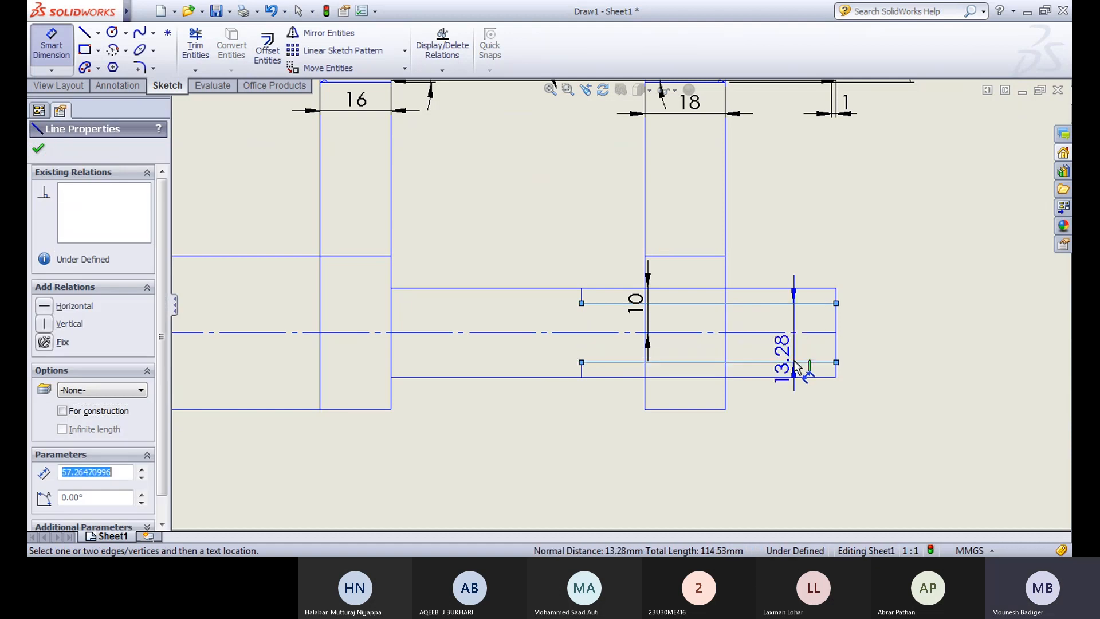
click(875, 346)
text(1)
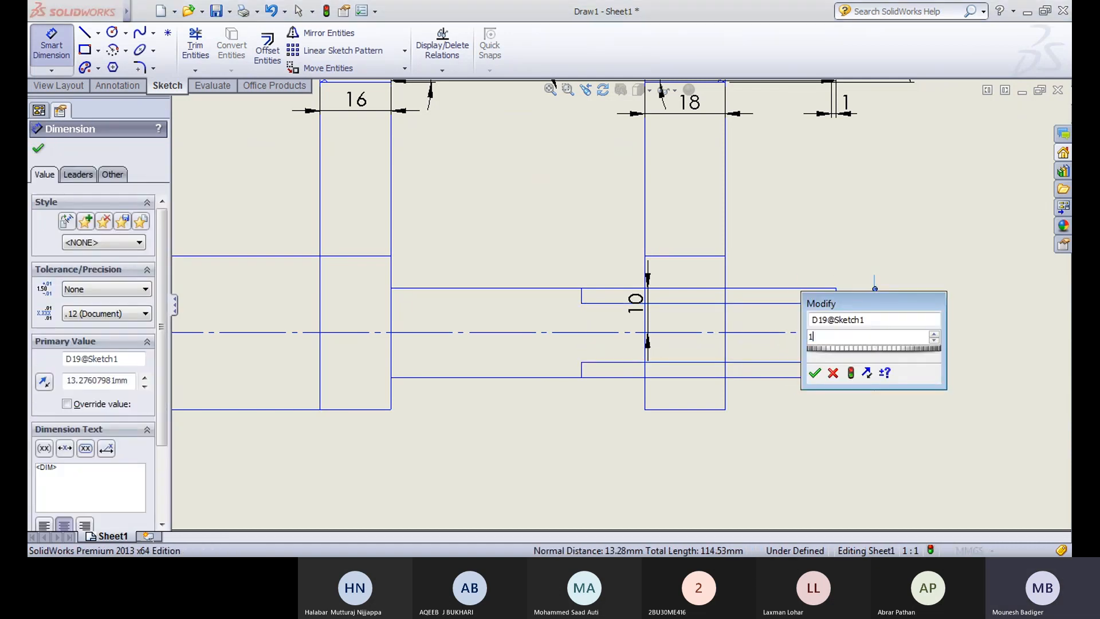
key(Return)
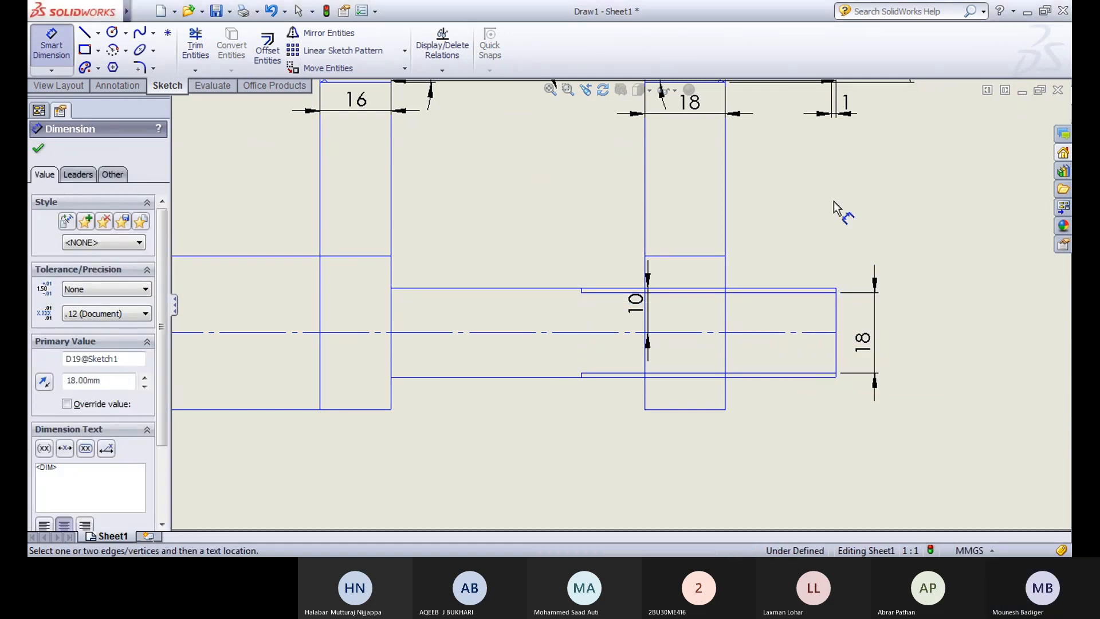
scroll(836, 215, up, 5)
scroll(670, 329, down, 4)
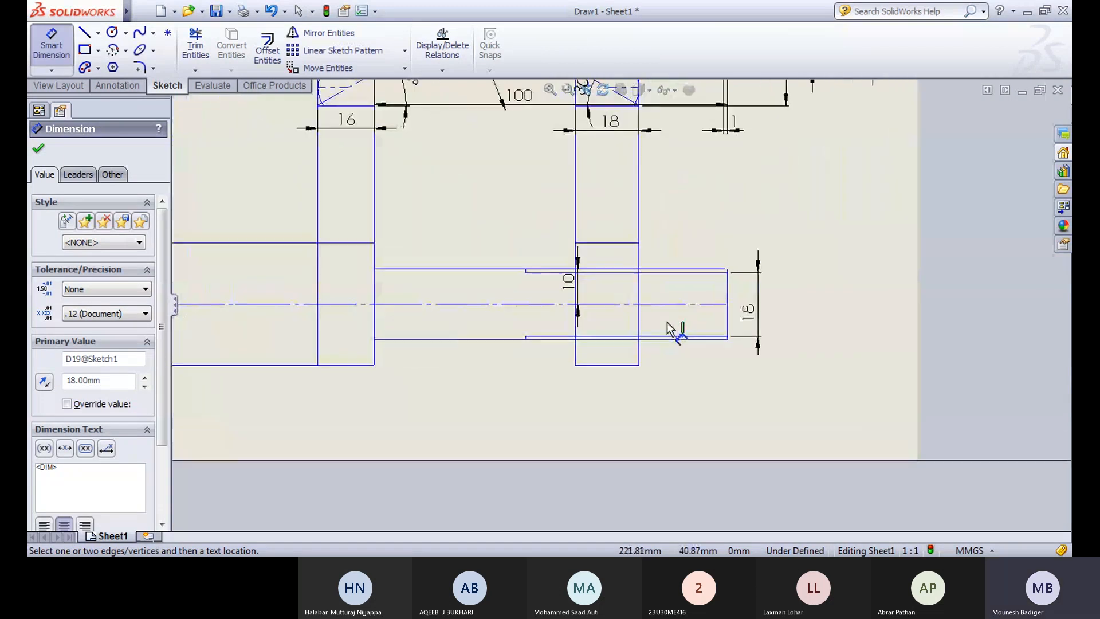
scroll(670, 330, down, 3)
key(Escape)
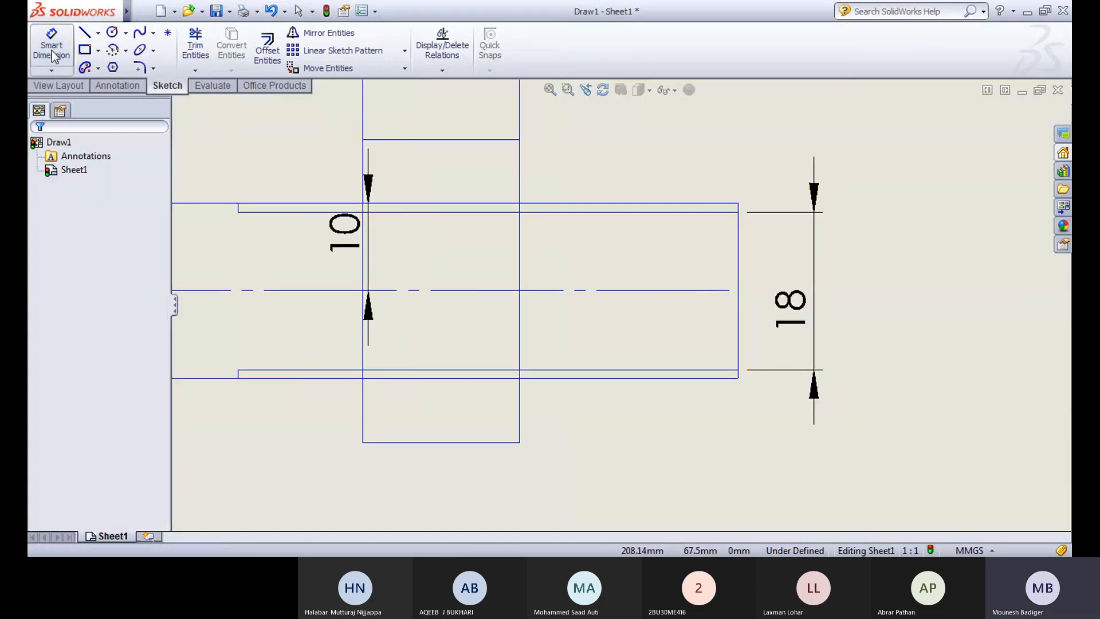
Step: Chamfer both corners of the shank's free end in the lower view with an equal distance of 1 mm
click(153, 69)
click(167, 98)
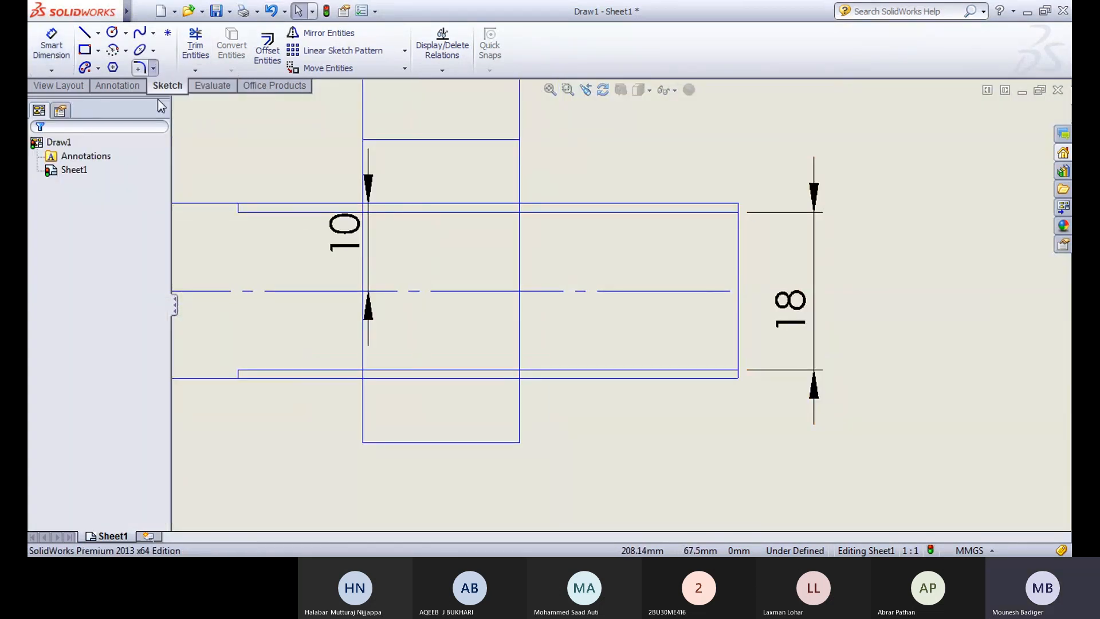
click(705, 203)
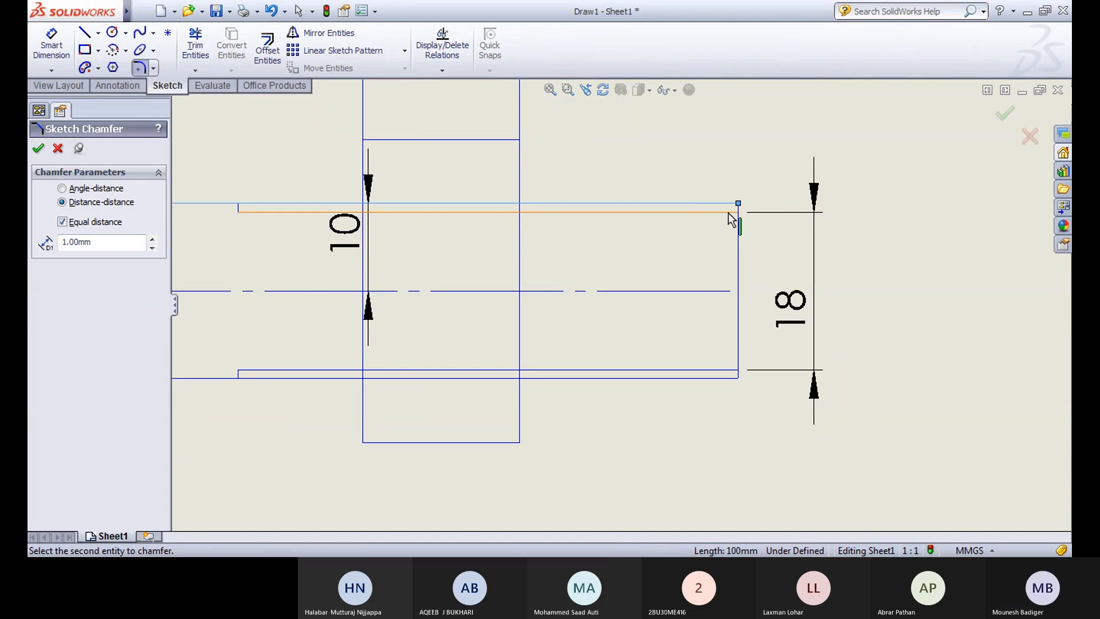
click(737, 240)
click(691, 378)
click(739, 369)
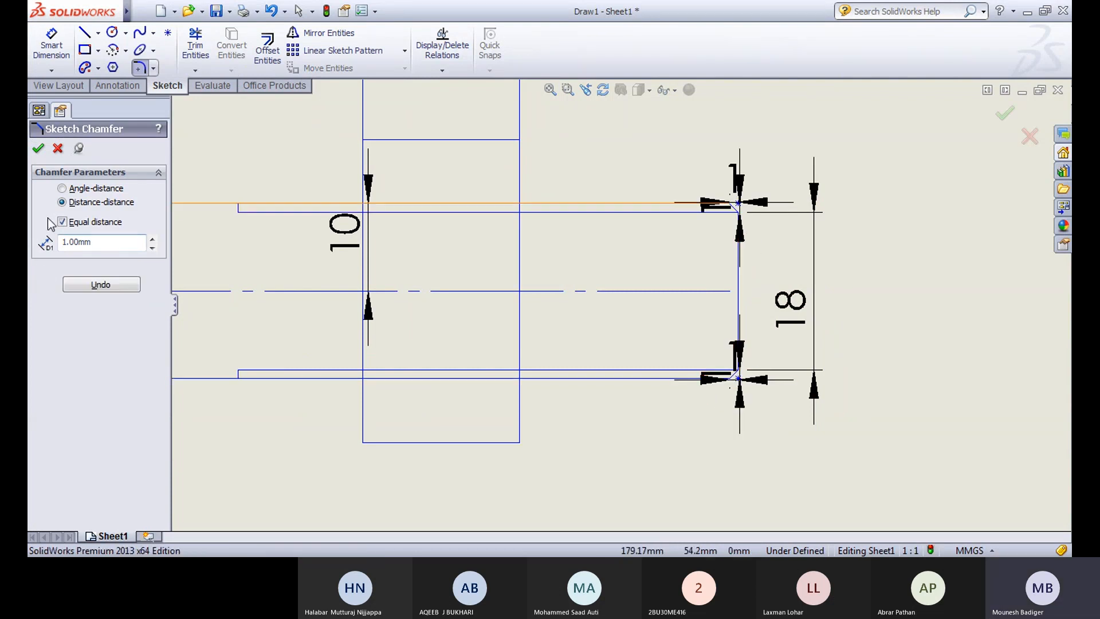
click(37, 148)
Step: Move the four 1 mm chamfer dimensions in the lower view clear of the shank's end corners
scroll(859, 255, up, 5)
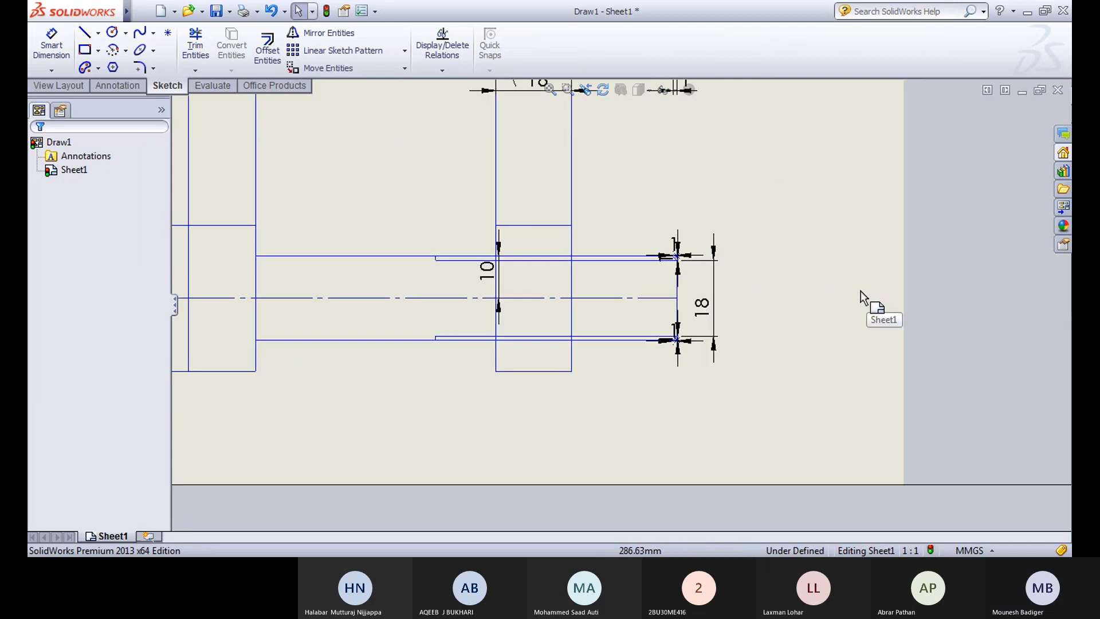
scroll(726, 297, up, 3)
scroll(687, 344, down, 4)
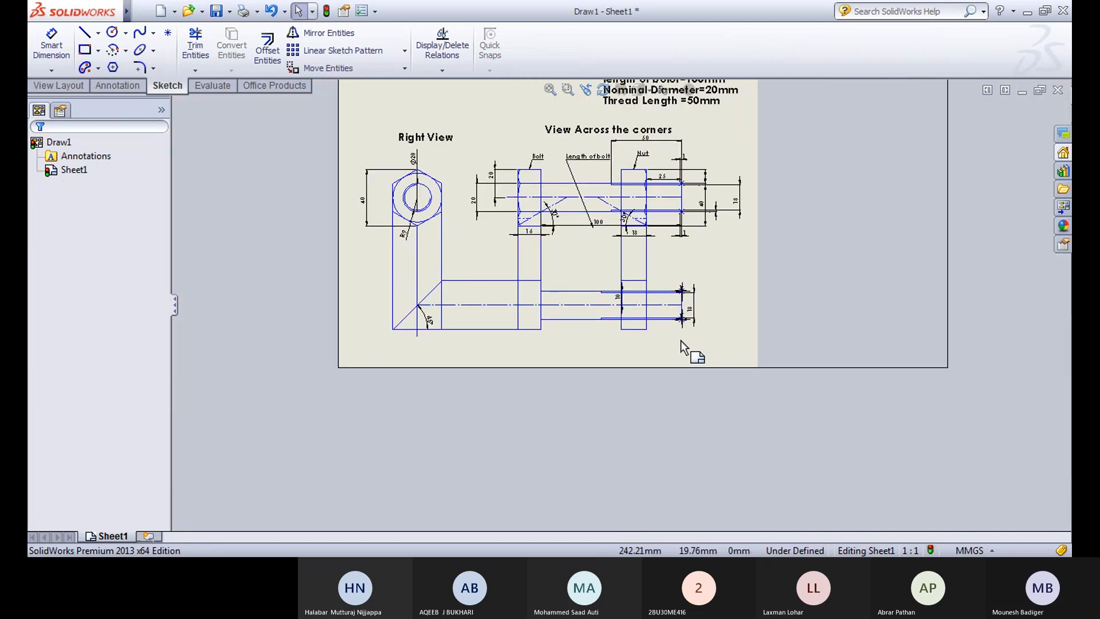
scroll(487, 288, down, 2)
scroll(450, 293, up, 4)
scroll(528, 344, down, 2)
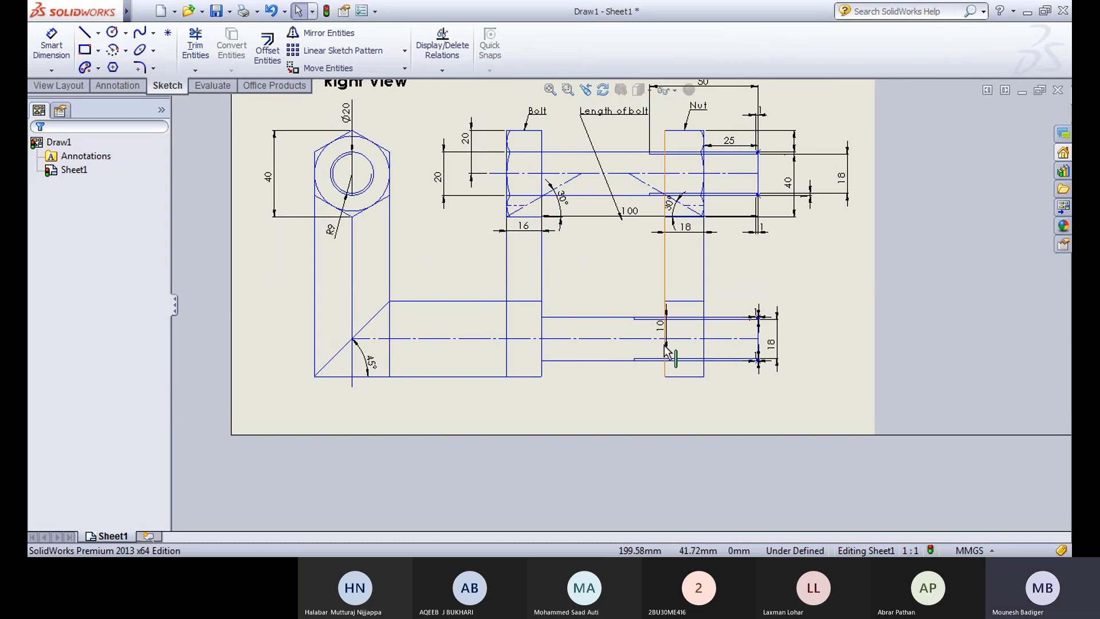
scroll(682, 388, down, 3)
scroll(802, 258, down, 3)
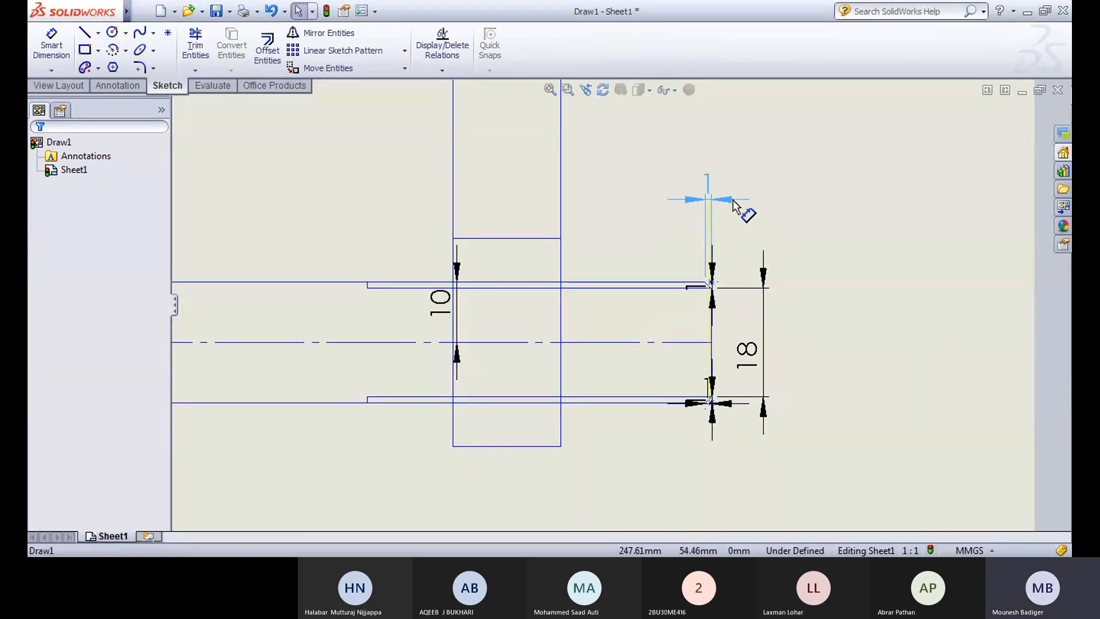
click(733, 205)
click(712, 283)
click(862, 307)
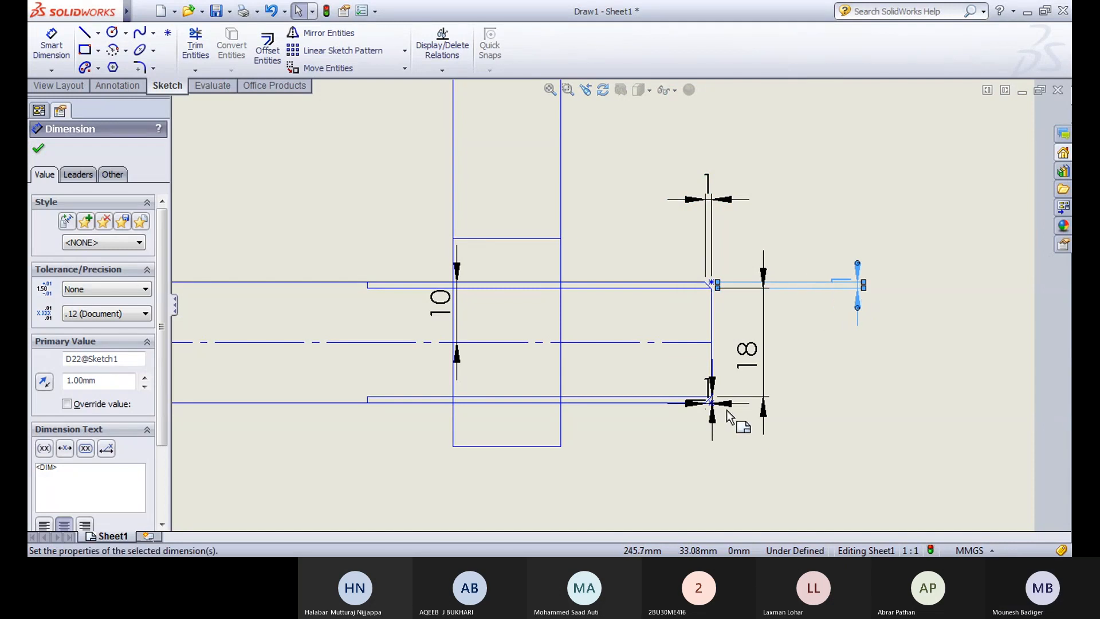
click(709, 401)
click(710, 471)
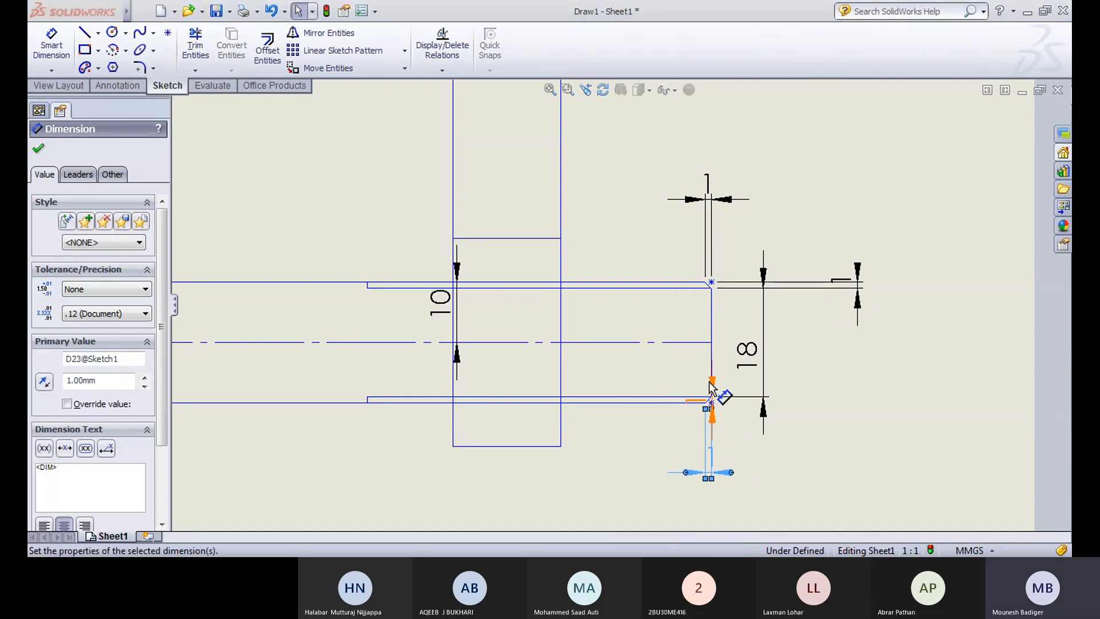
click(711, 399)
key(Escape)
key(Escape)
Step: Dimension the distance between the bolt head's upper edge and the centre line in the lower view
scroll(480, 406, up, 2)
middle_drag(480, 405, 642, 402)
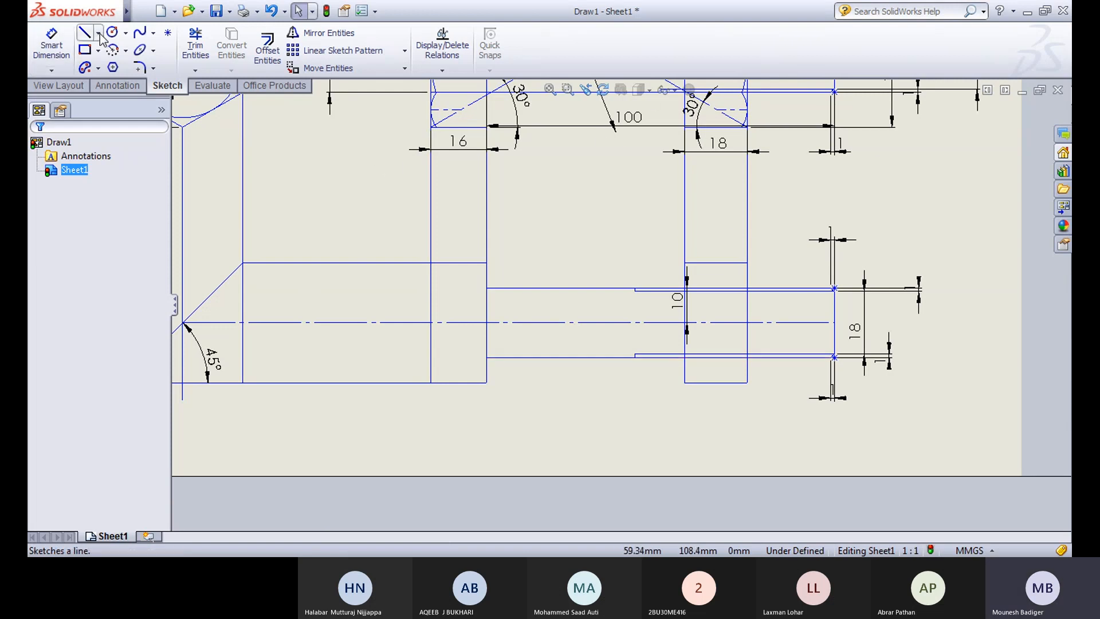
click(51, 49)
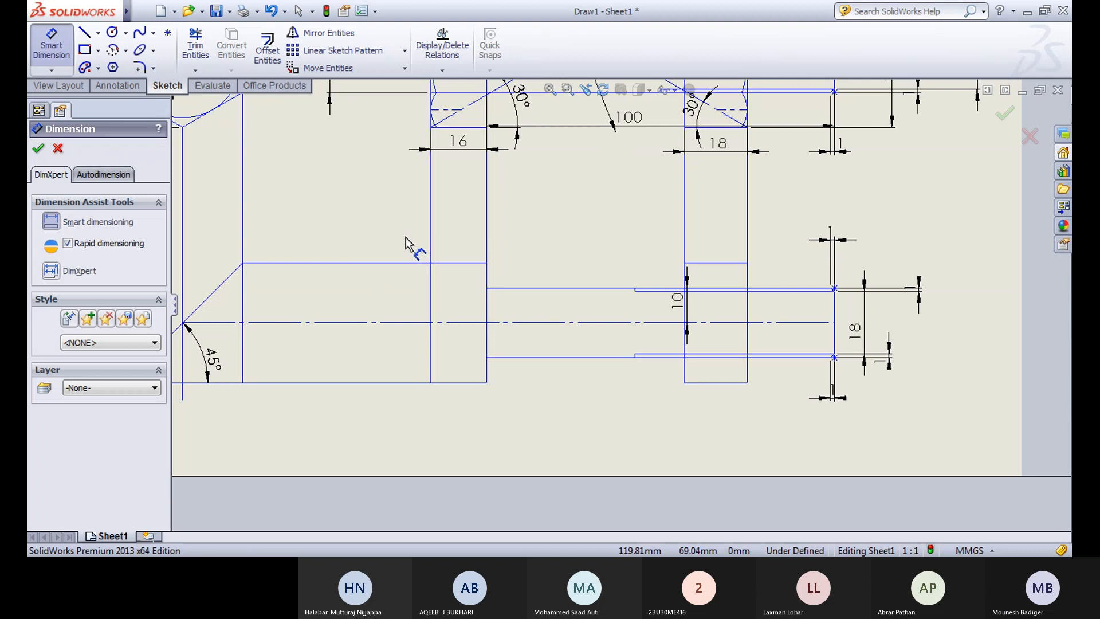
click(458, 323)
click(452, 263)
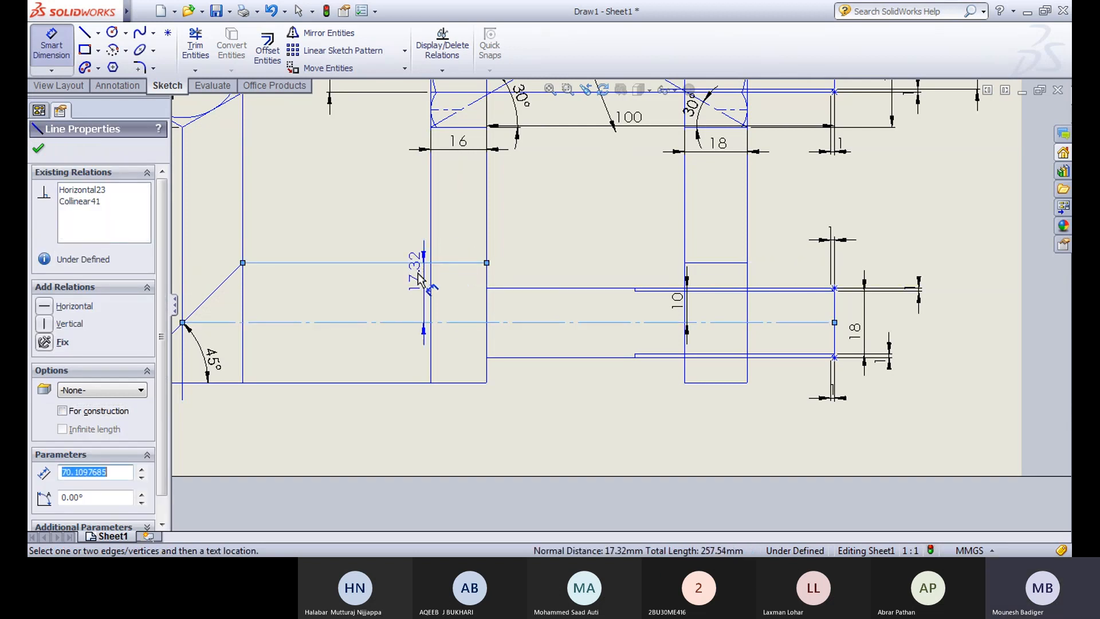
click(372, 298)
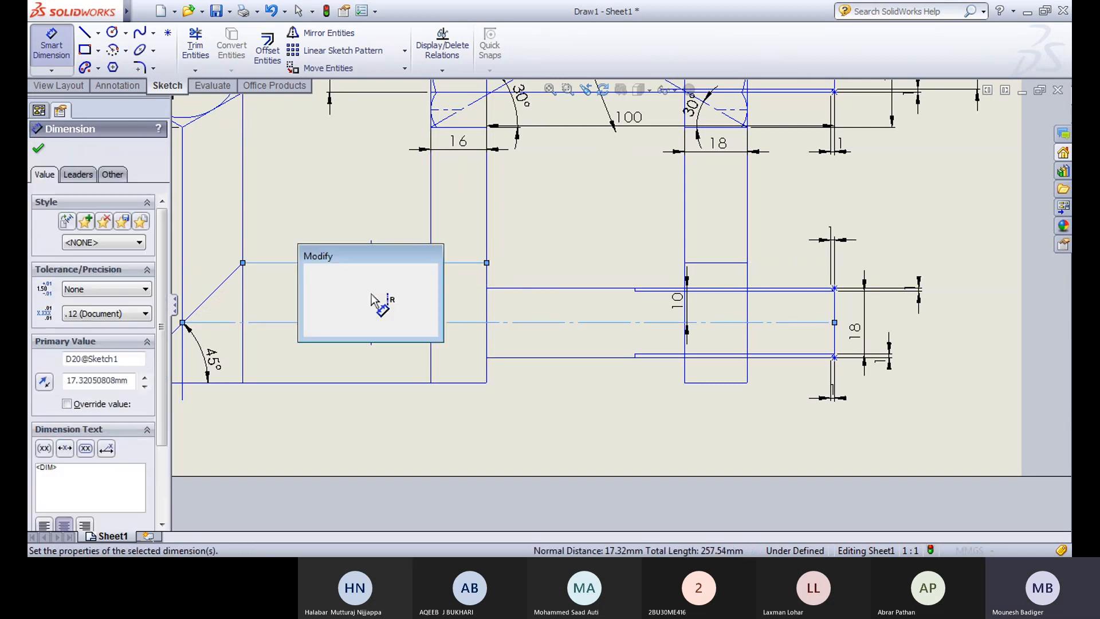
click(310, 322)
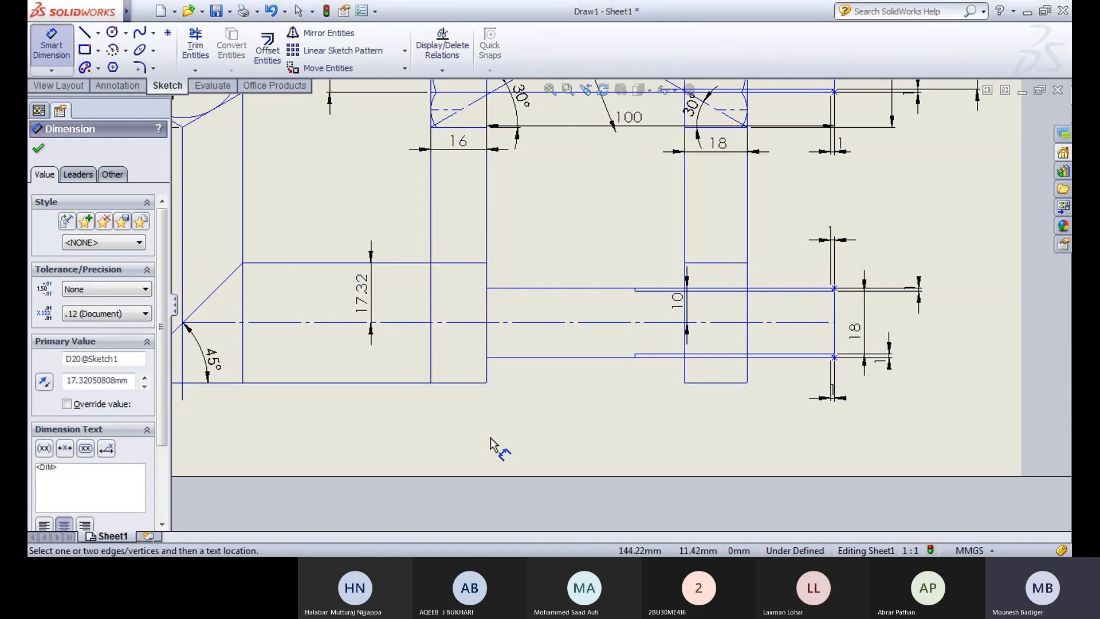
key(Escape)
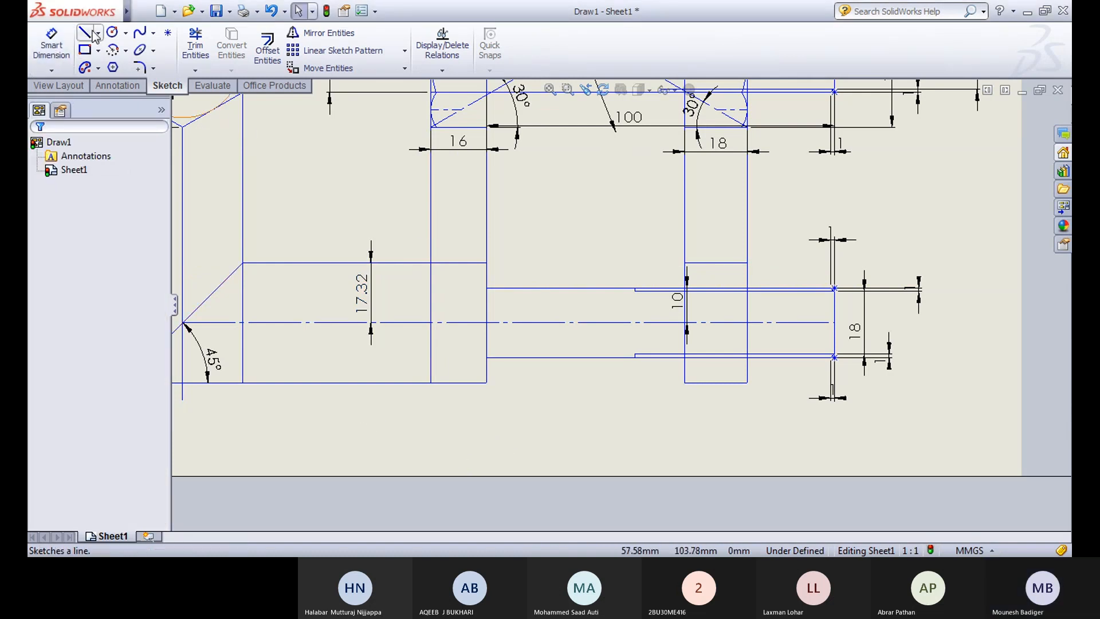
Step: Sketch a horizontal line from the head's outer end face past its inner face, about 10.7 mm below the head's upper edge in the lower view
click(84, 34)
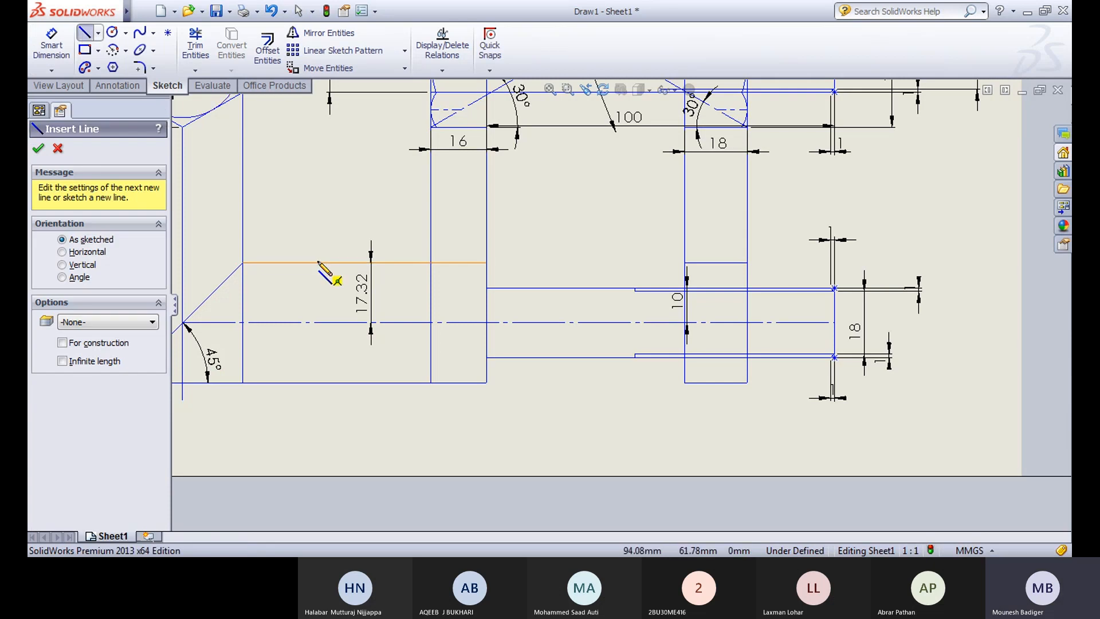
click(431, 298)
click(552, 300)
key(Escape)
Step: Dimension the new horizontal line from the head's upper edge and set the distance to 17.32/2 mm
click(51, 46)
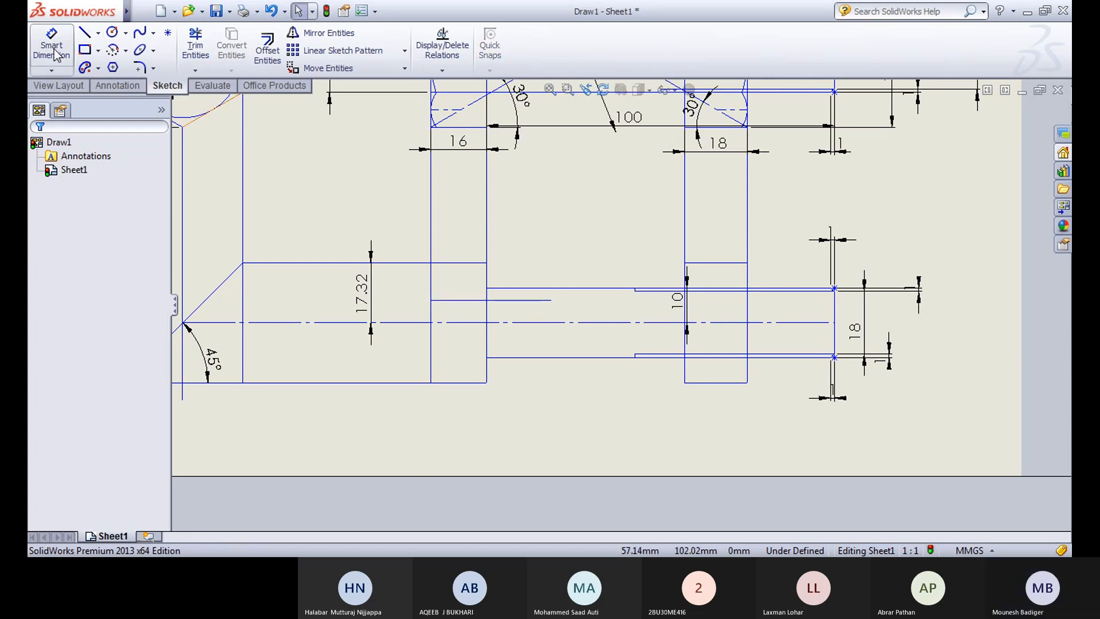
click(462, 300)
click(453, 263)
click(412, 282)
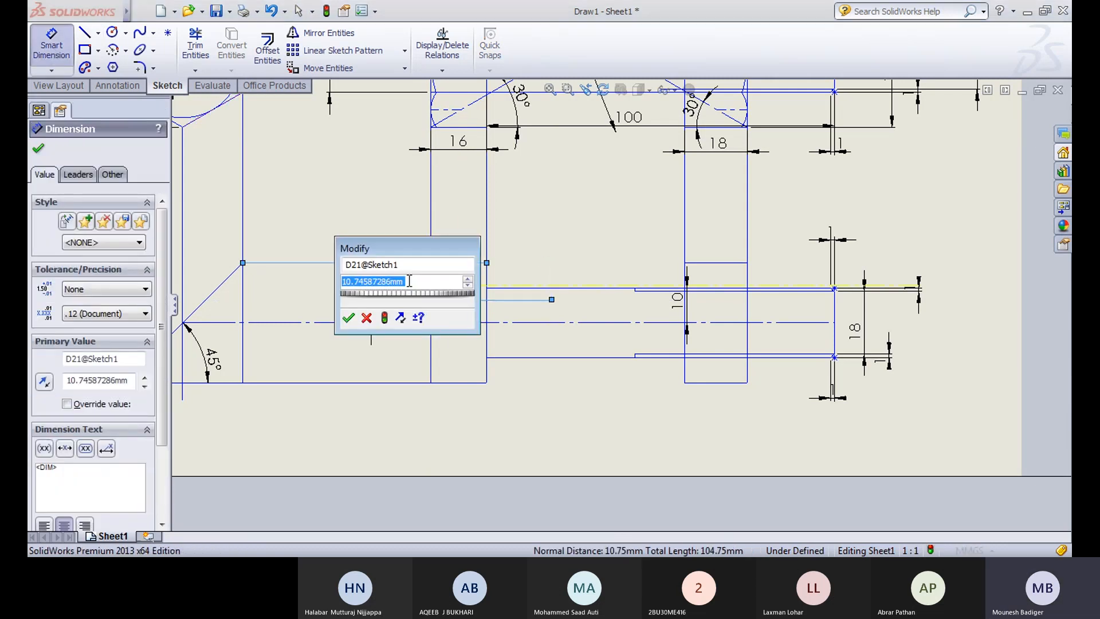
text(17.32/2)
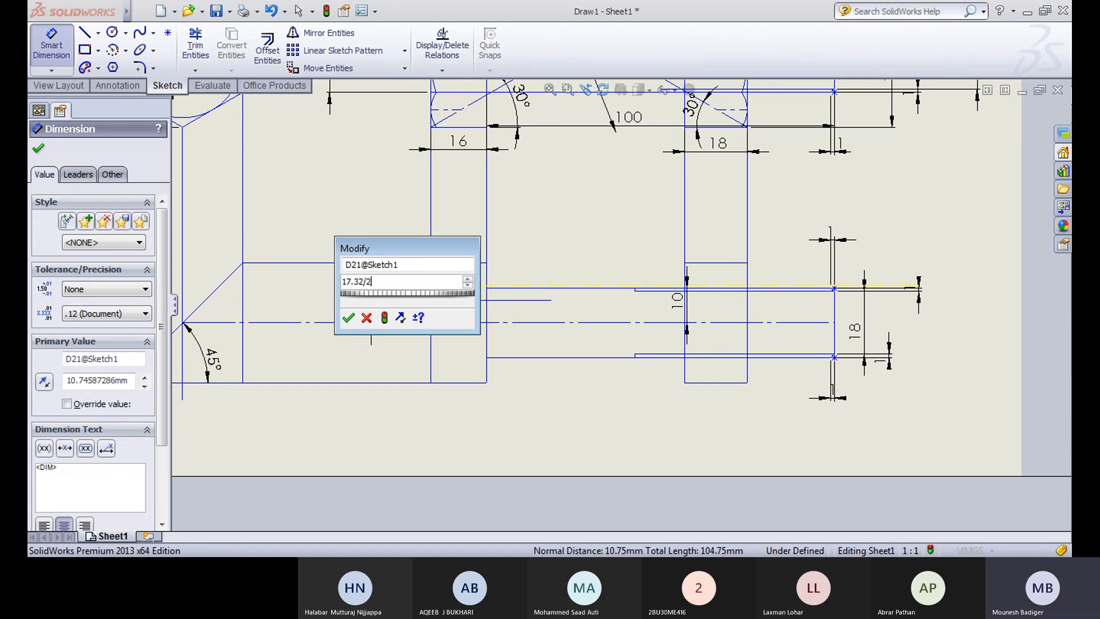
key(Return)
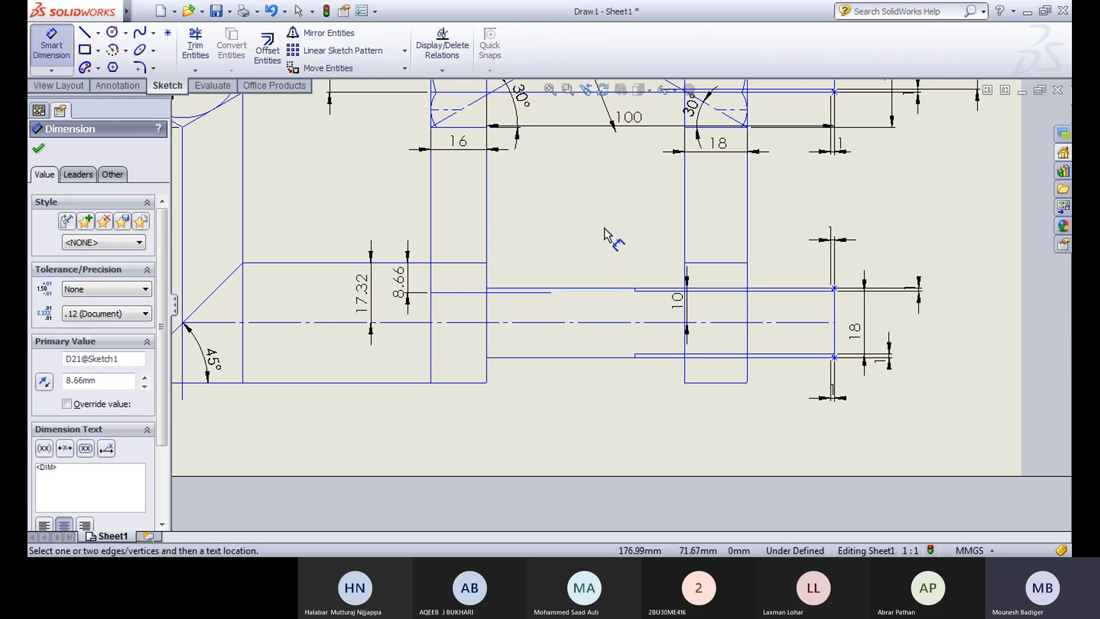
key(Escape)
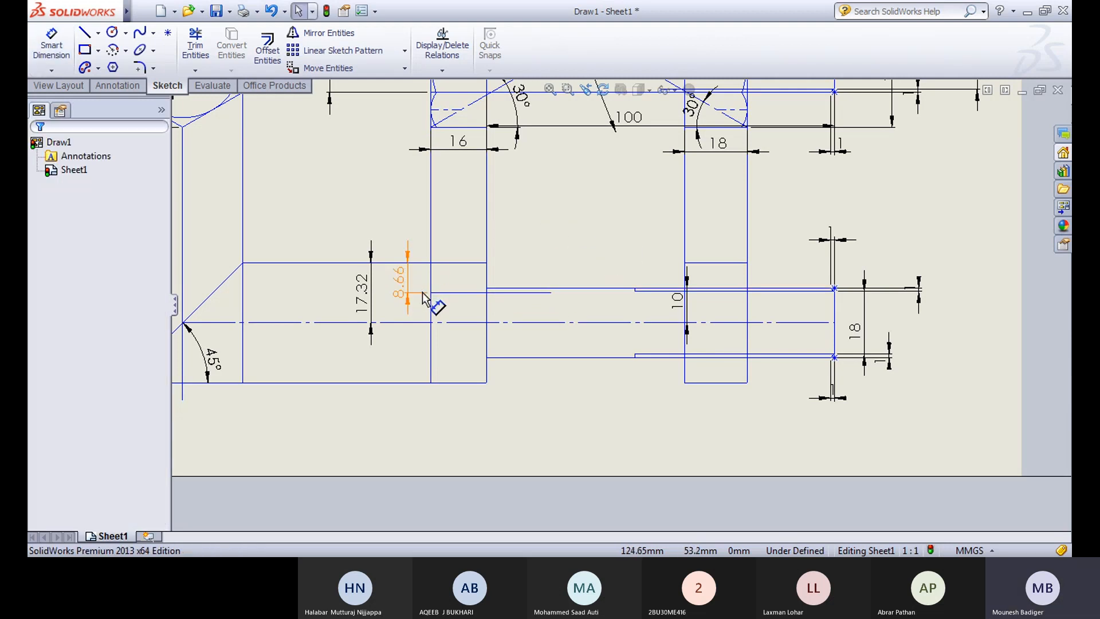
click(86, 33)
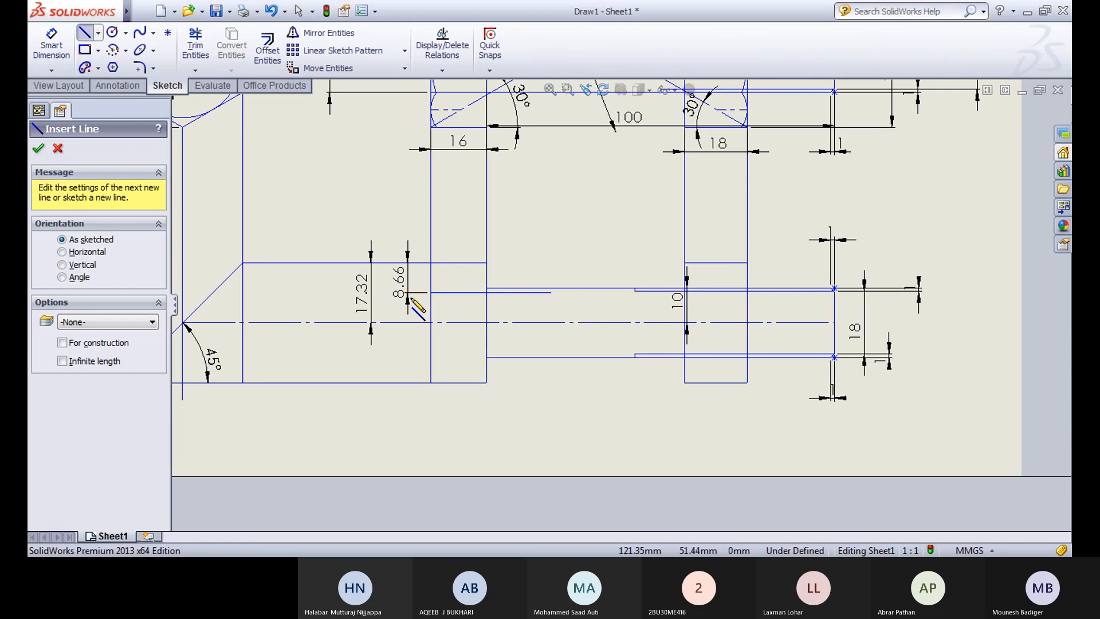
click(431, 293)
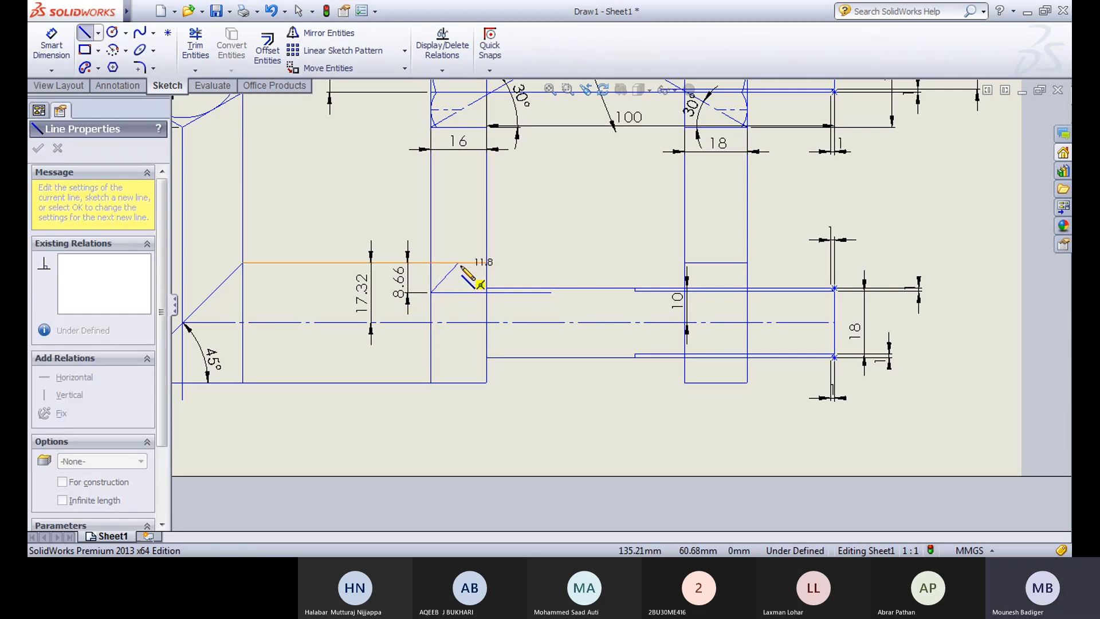
key(Escape)
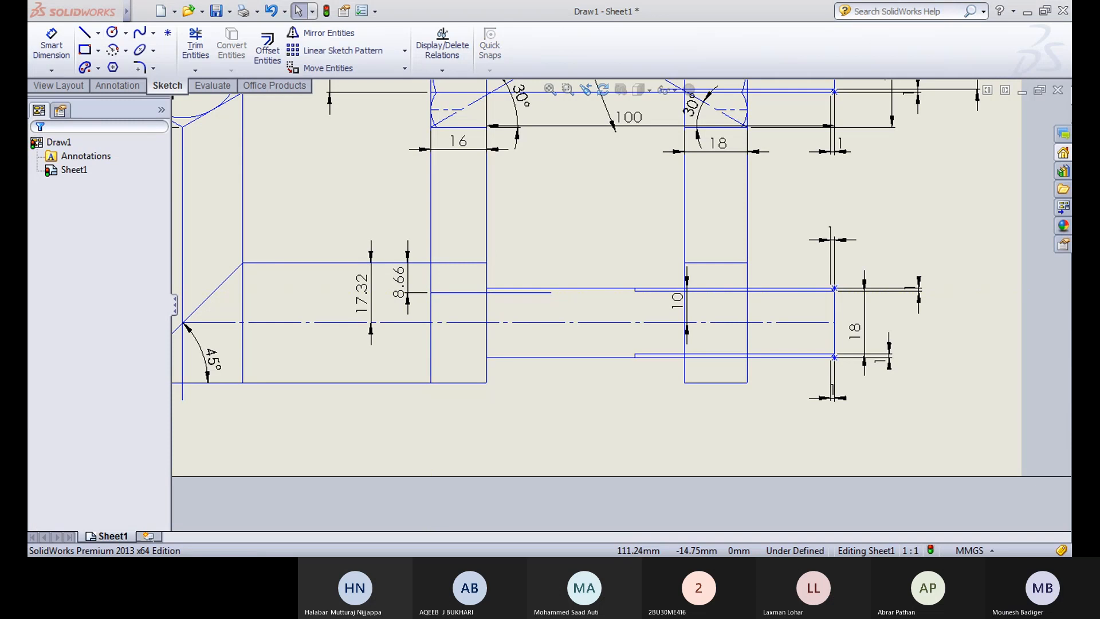
Step: Sketch a vertical line about 43 mm long from the upper view's chamfer-arc end into the lower head, and trim its overhang at the head's edge
scroll(464, 144, down, 2)
scroll(462, 146, down, 3)
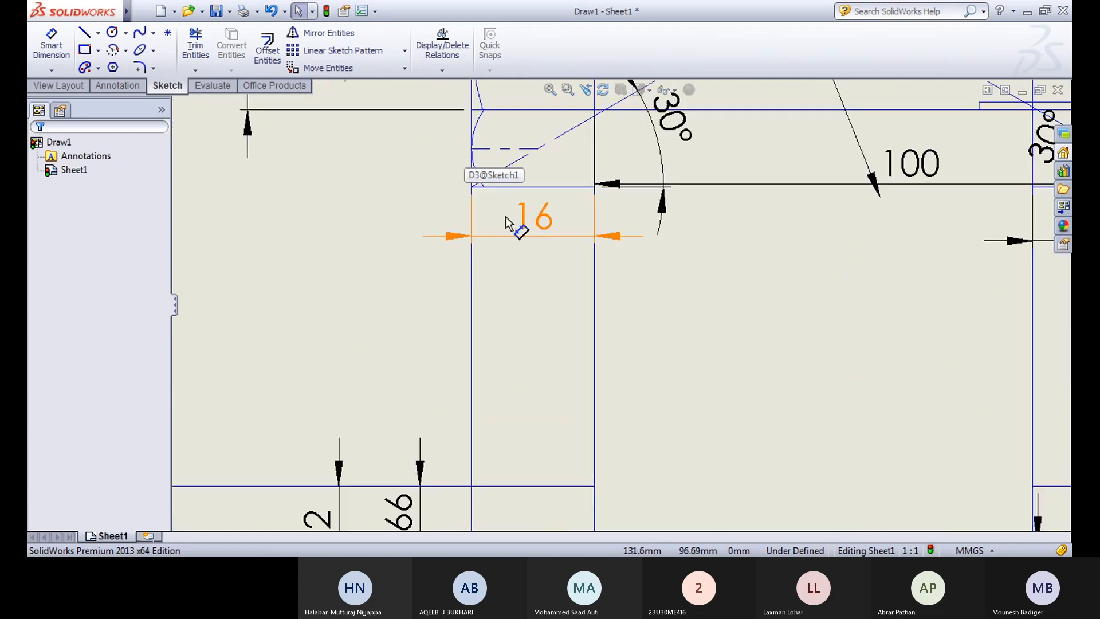
click(86, 34)
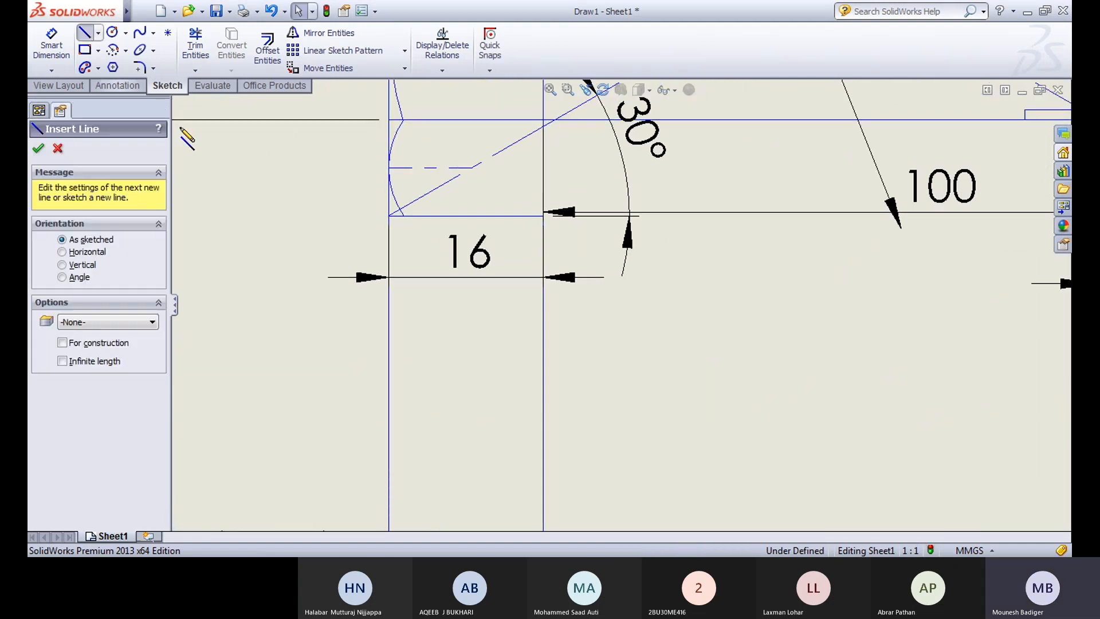
click(405, 217)
scroll(606, 302, up, 3)
scroll(519, 445, down, 2)
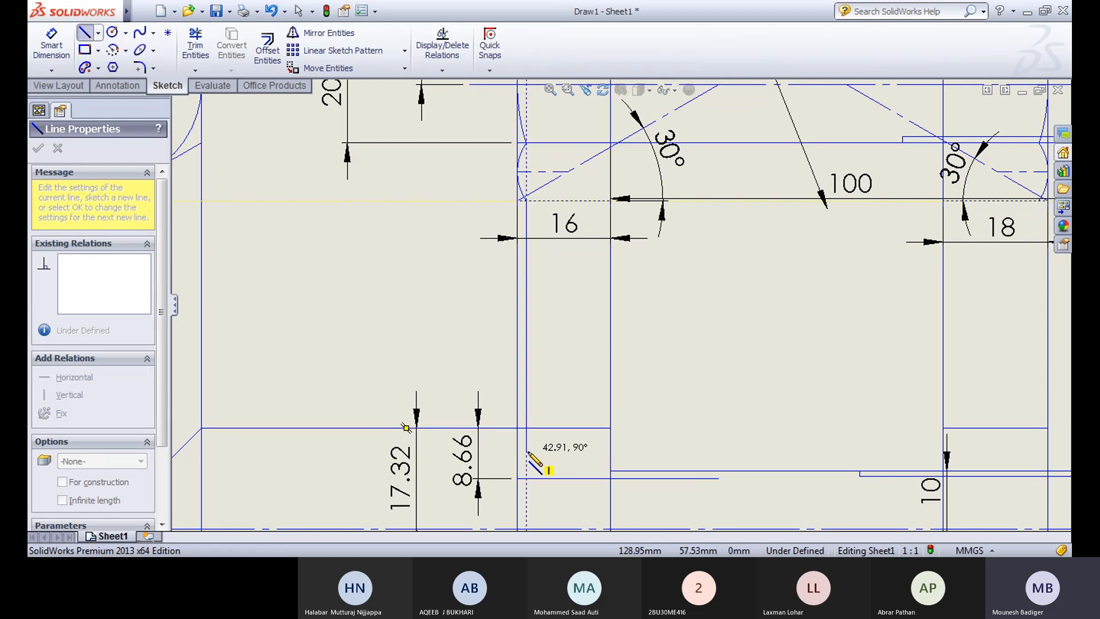
click(526, 451)
key(Escape)
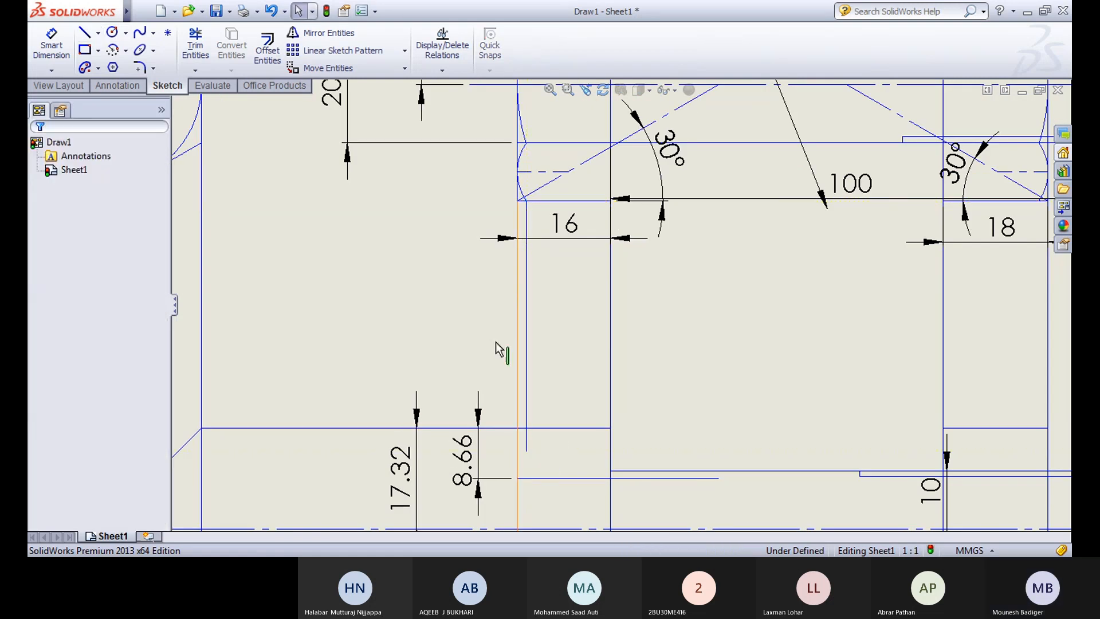
click(195, 46)
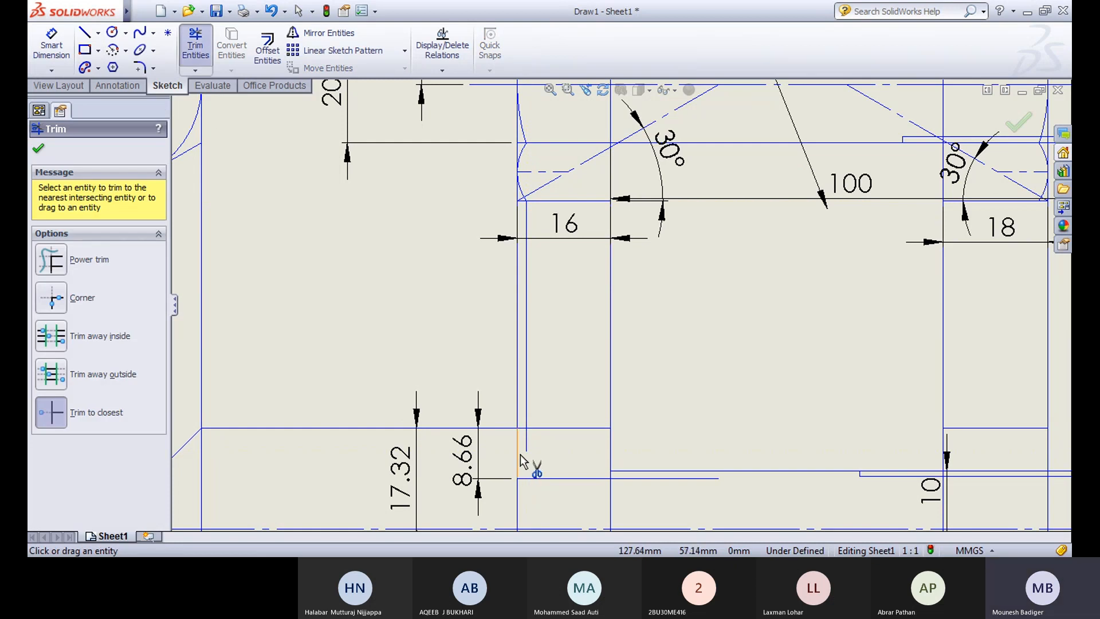
click(526, 448)
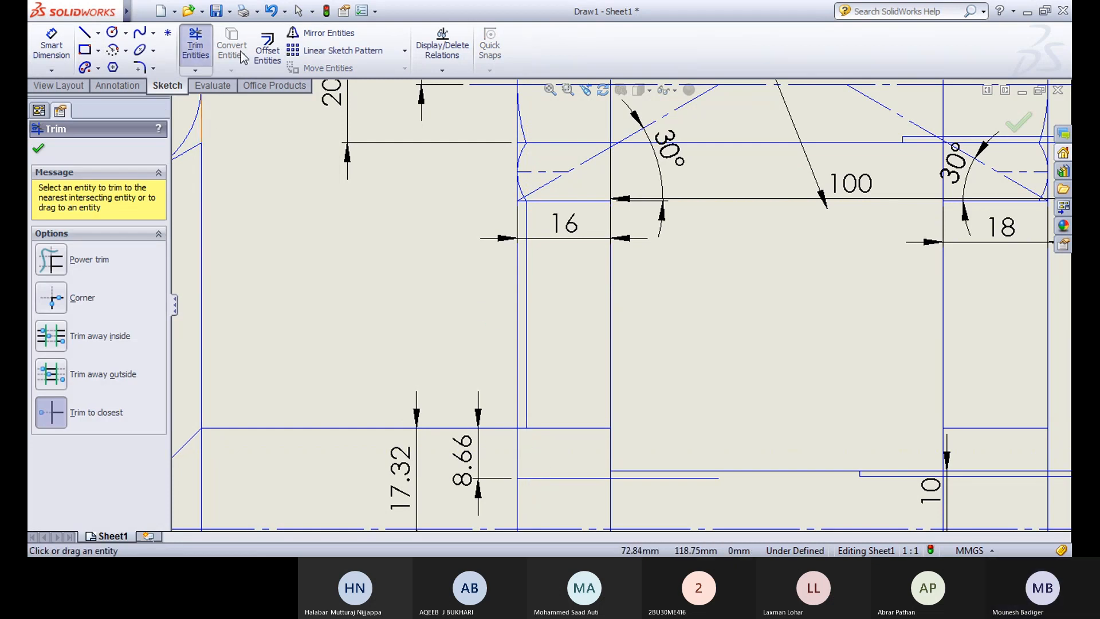
Step: Sketch a slanted line about 8.8 mm long from the vertical line's end on the lower head's upper edge to the horizontal line's outer end
click(187, 50)
click(85, 33)
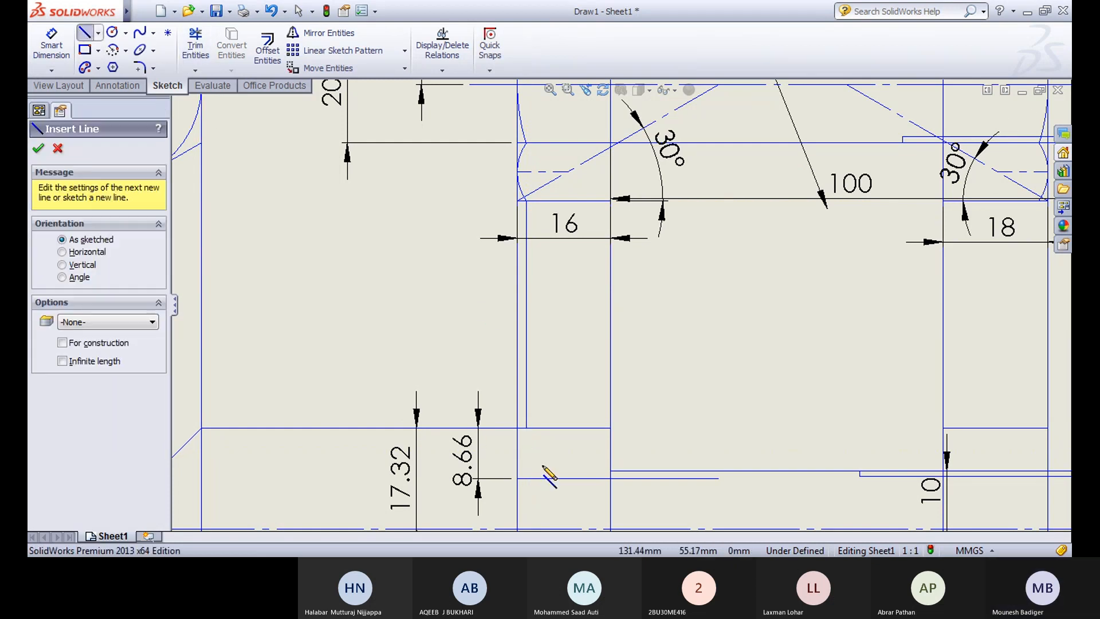
scroll(533, 444, up, 2)
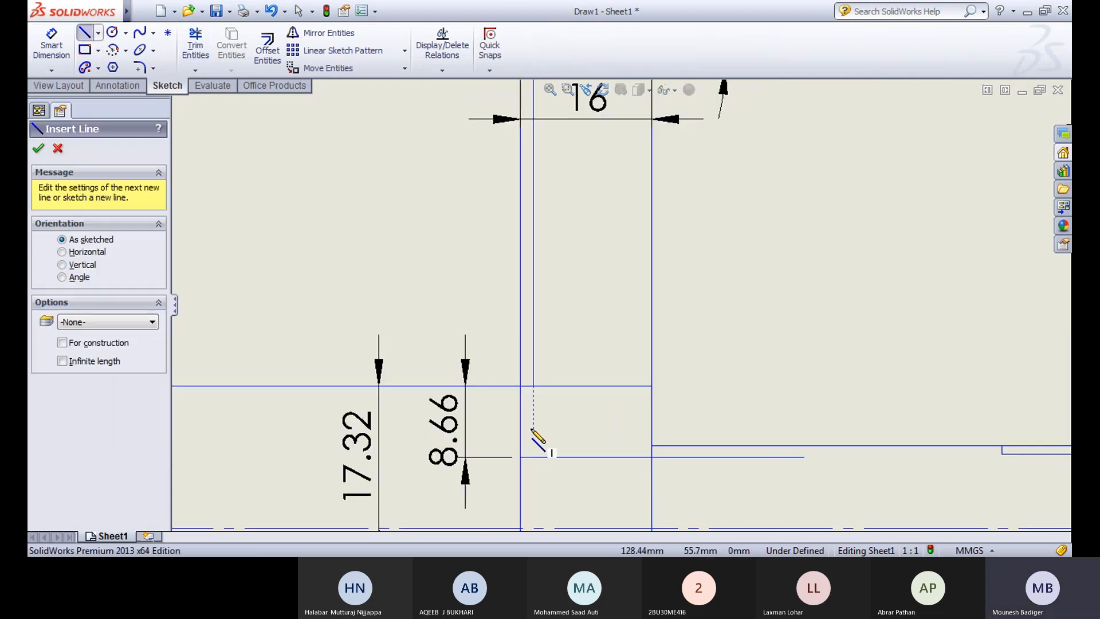
click(533, 385)
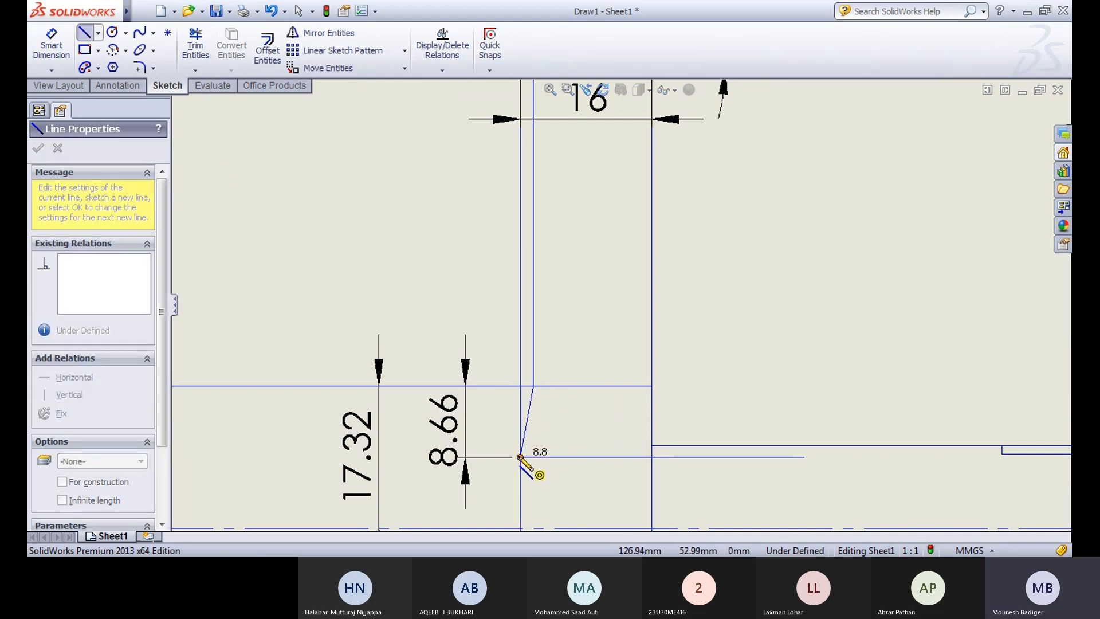
double_click(520, 456)
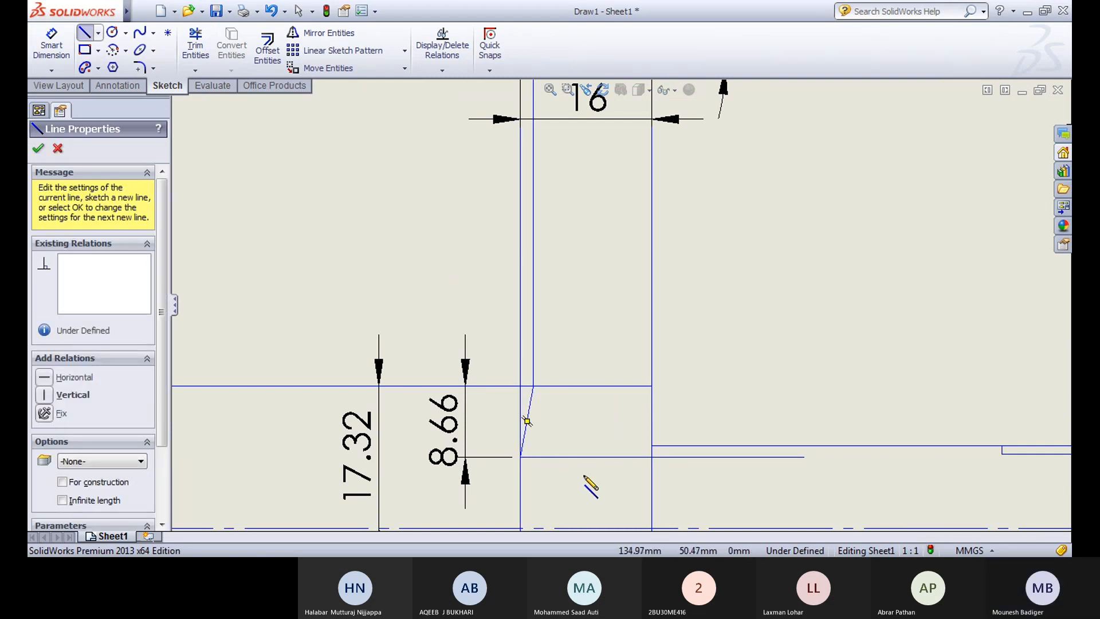
Step: Sketch a line about 26.4 mm long from the slanted line's midpoint, perpendicular to it, crossing the horizontal line
click(527, 421)
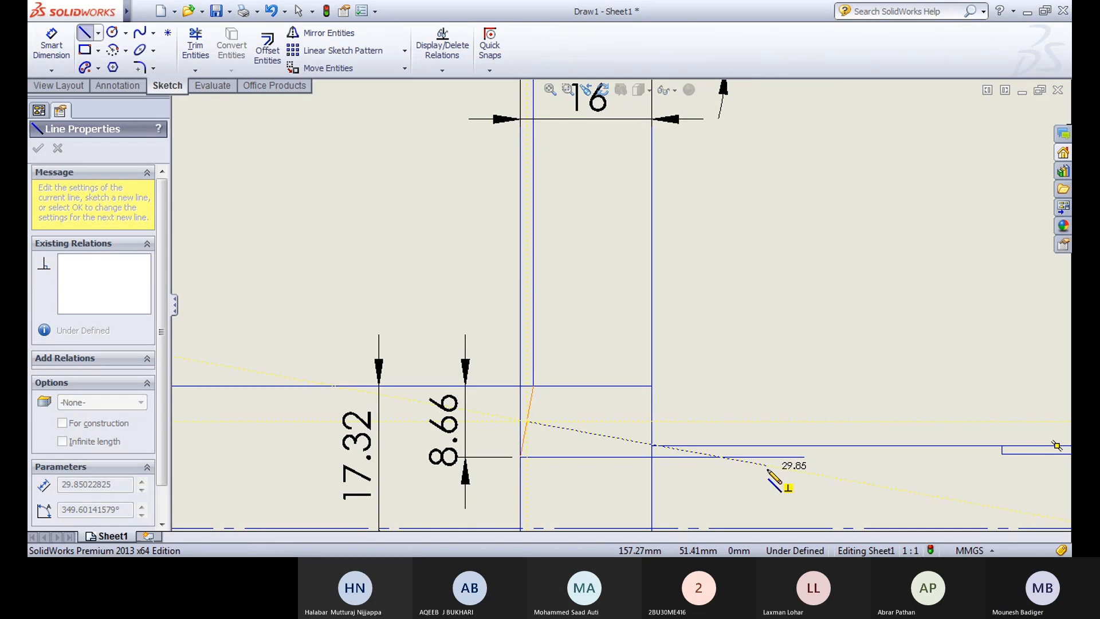
scroll(767, 470, down, 4)
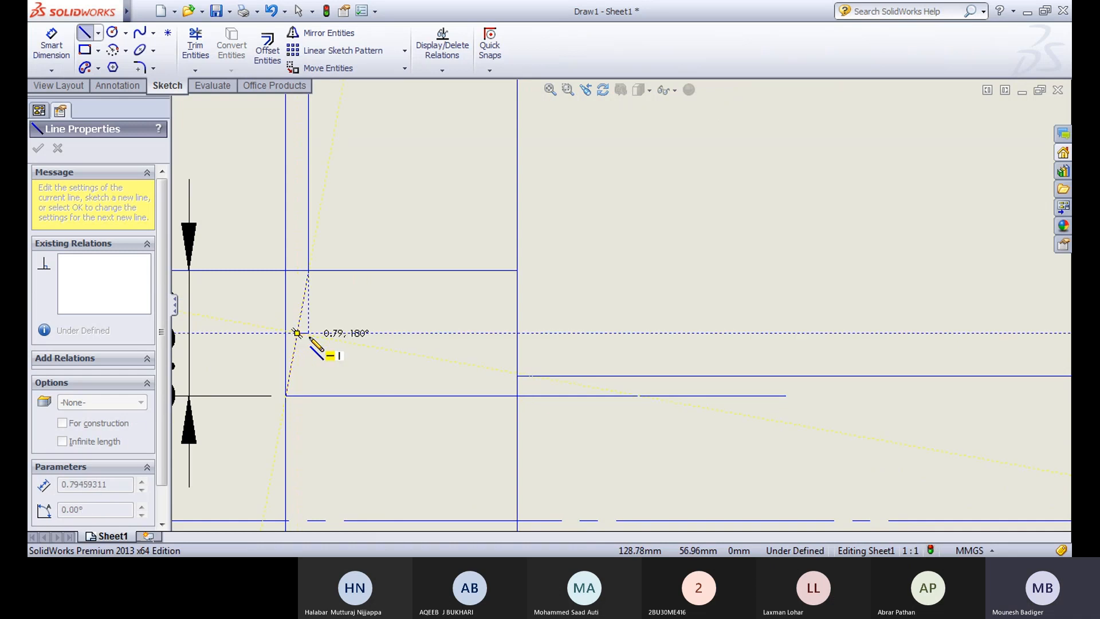
click(672, 402)
key(Escape)
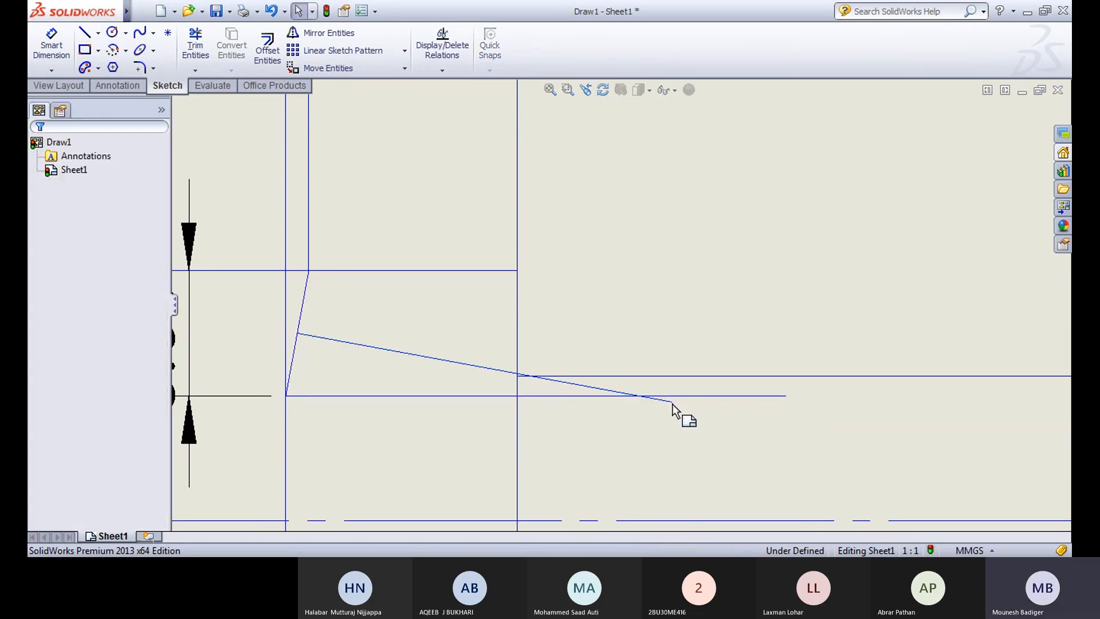
Step: Check the angle between the slanted line and its perpendicular bisector without placing a dimension
mouse_move(30, 18)
click(51, 46)
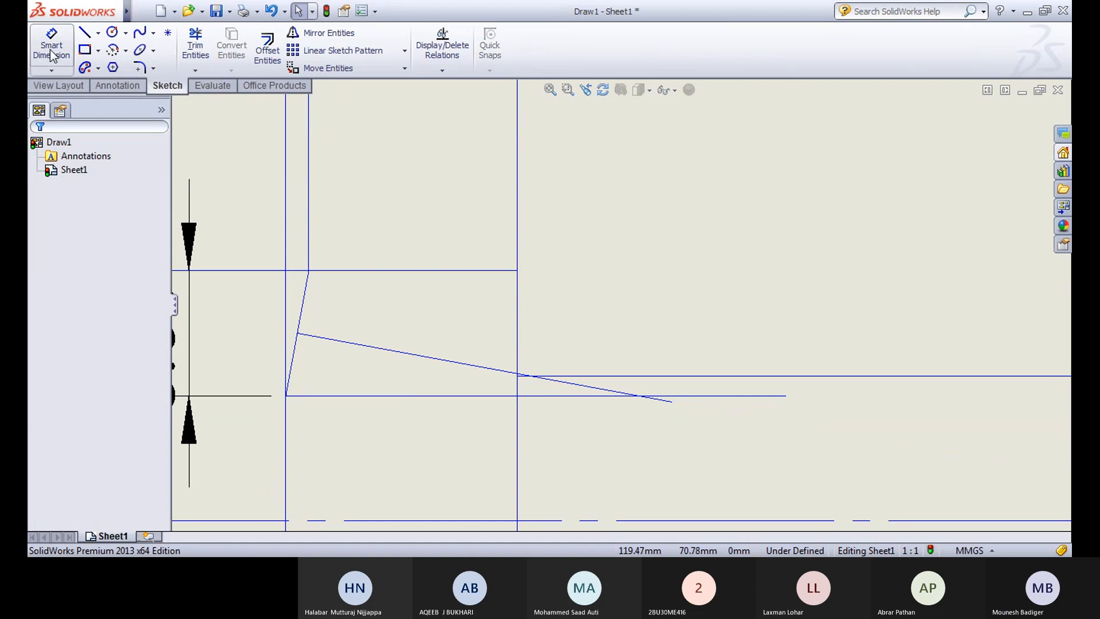
click(304, 314)
click(357, 343)
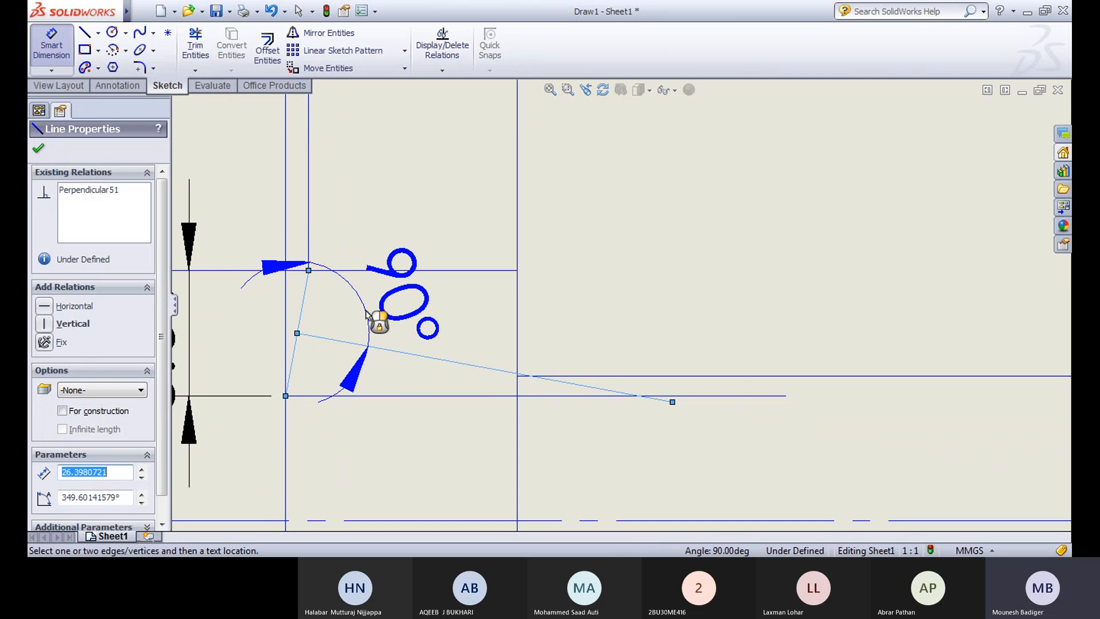
key(Escape)
key(Escape)
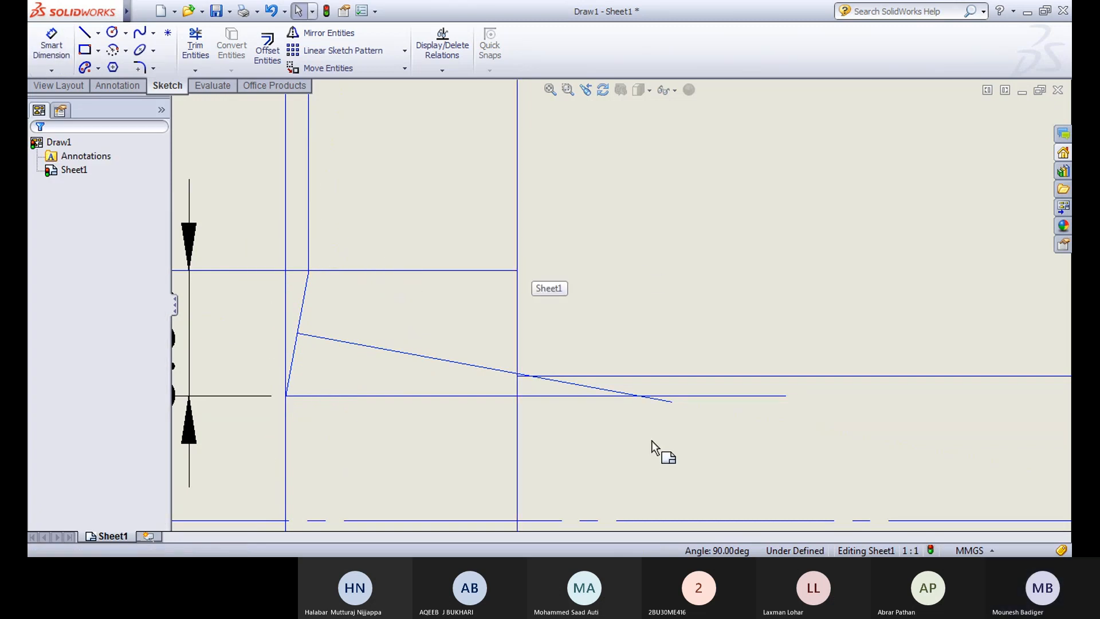
Step: Trim the horizontal line and the perpendicular bisector back to their intersection point
click(195, 46)
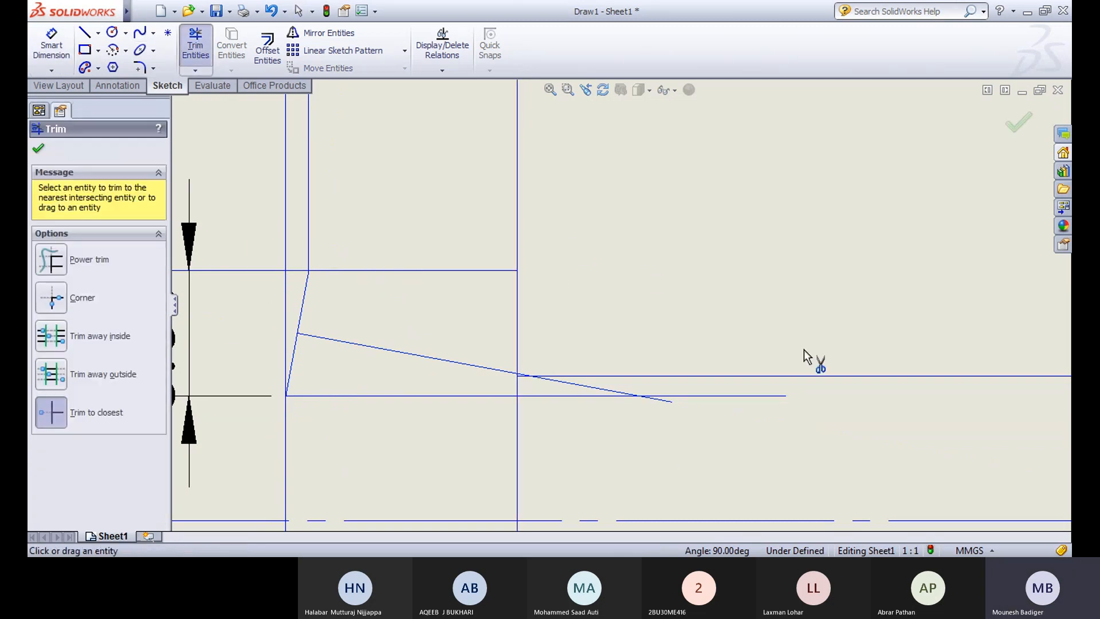
click(766, 398)
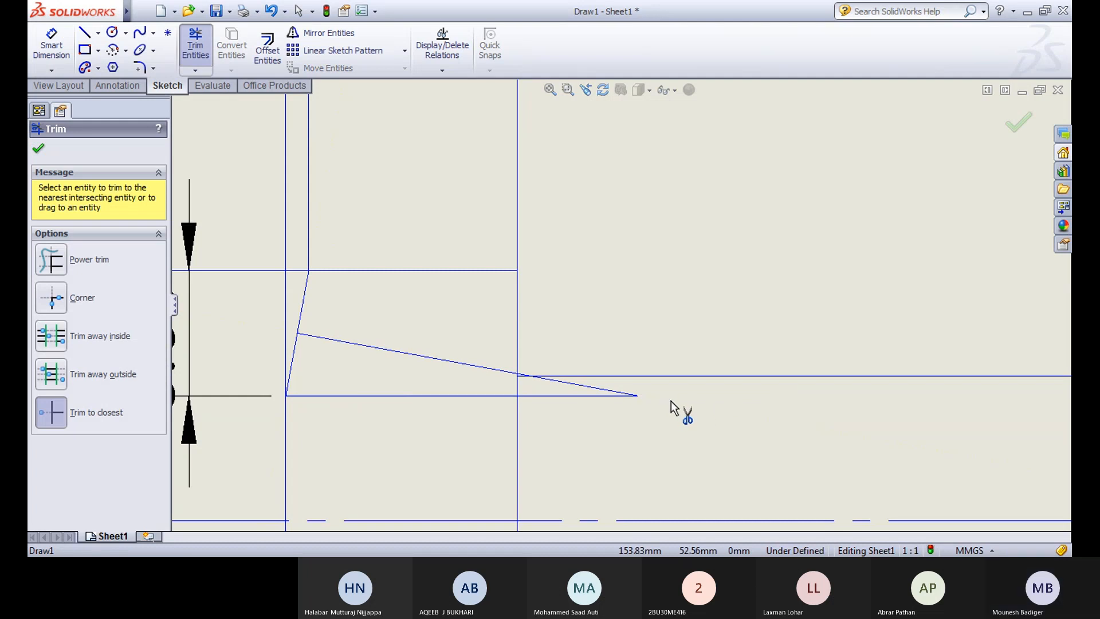
scroll(630, 348, up, 1)
scroll(630, 347, up, 1)
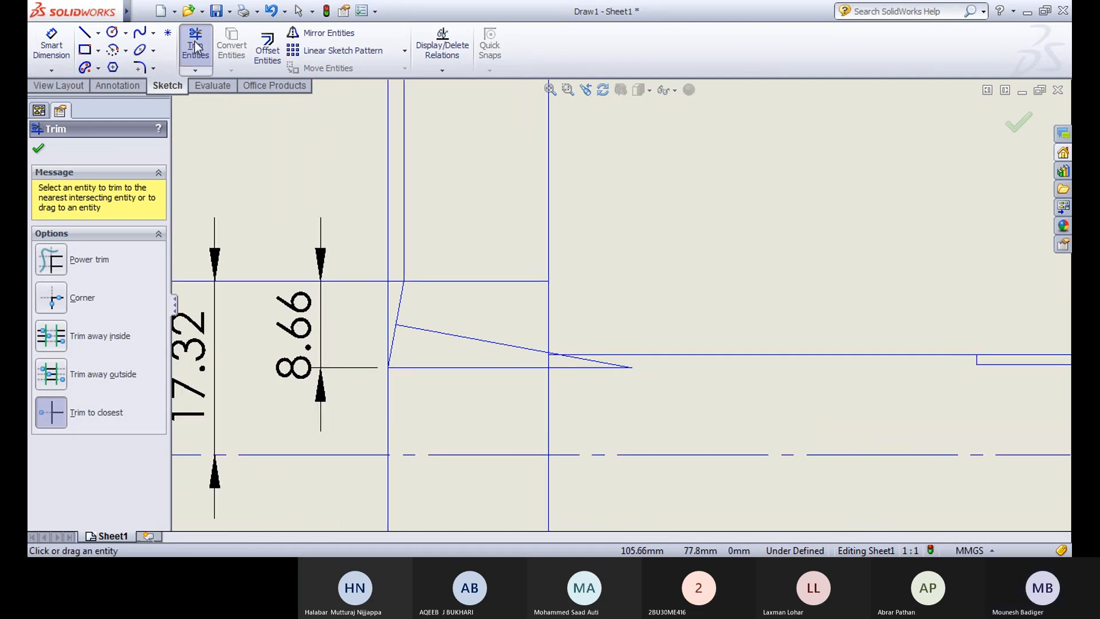
click(196, 45)
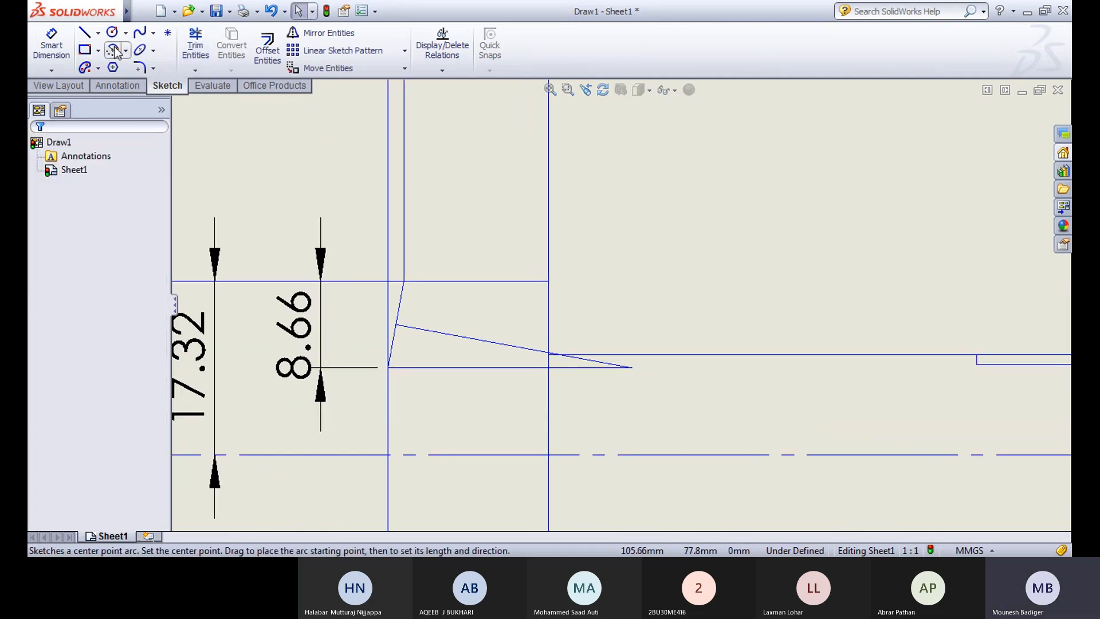
Step: Draw a centre-point arc of about 24.39 mm radius, centred on that intersection, from the head's outer face down to the centre line
click(113, 50)
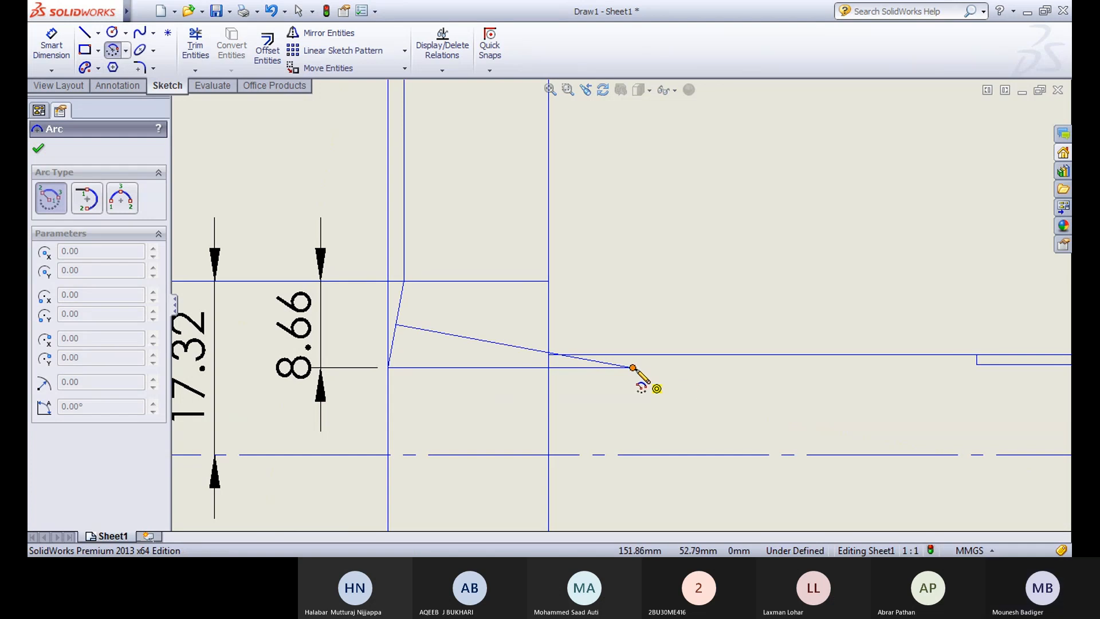
click(632, 367)
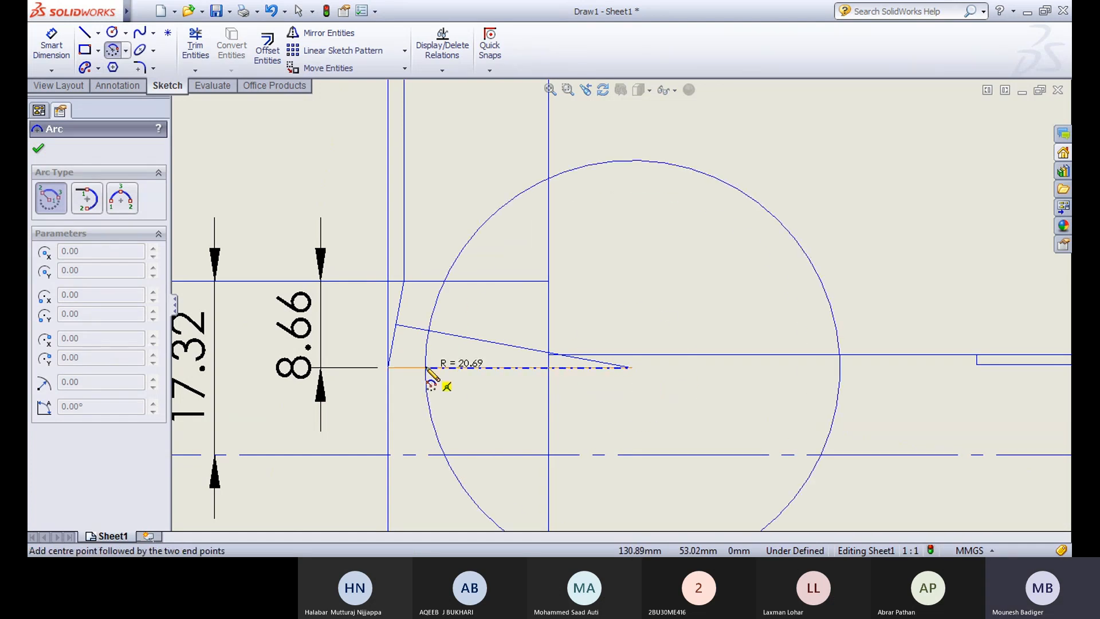
click(388, 367)
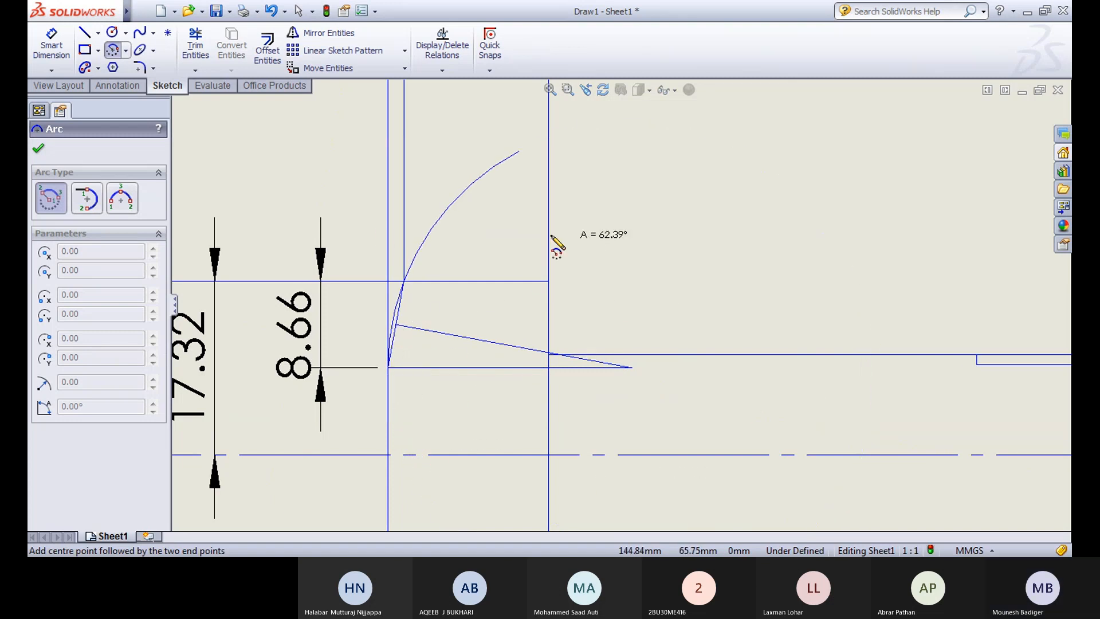
click(405, 457)
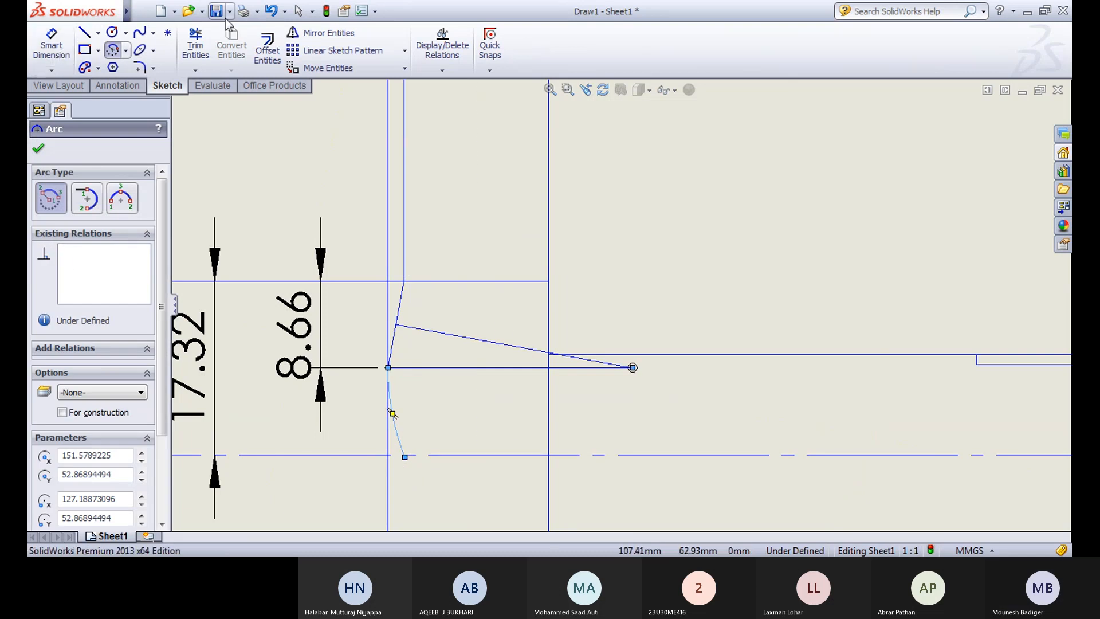
Step: Mirror the arc about the horizontal line towards the lower head's upper edge, keeping the original
click(330, 34)
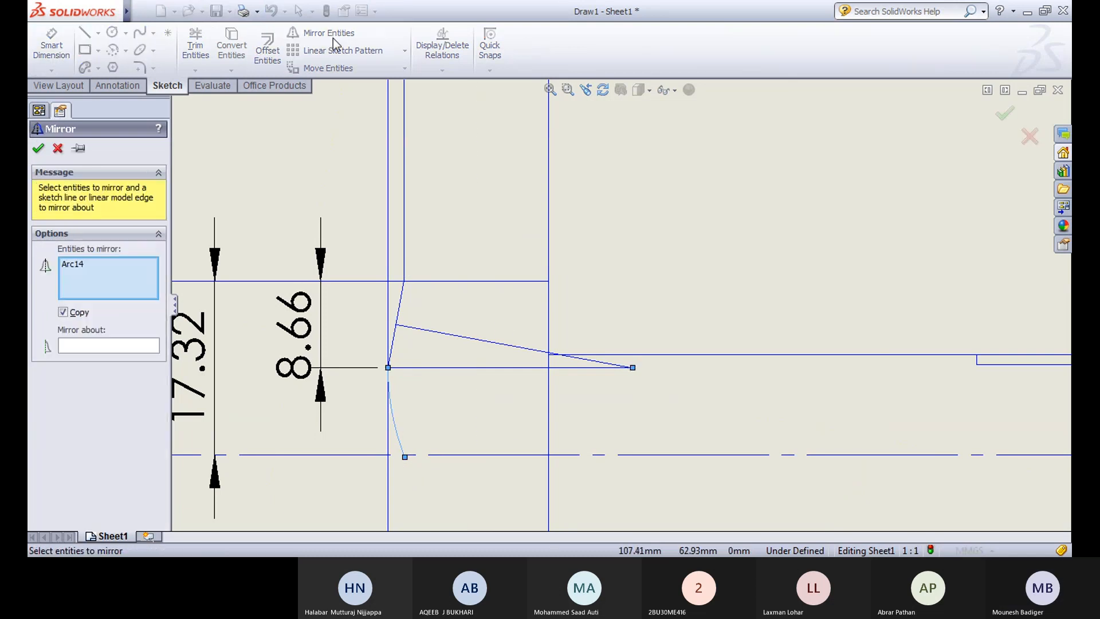
click(106, 347)
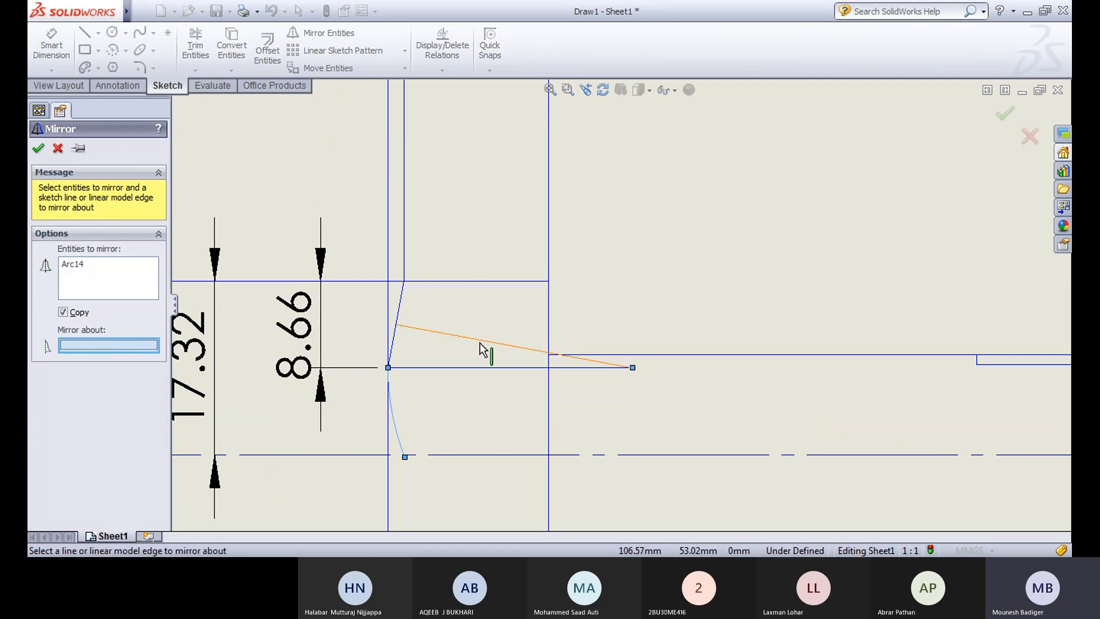
click(457, 369)
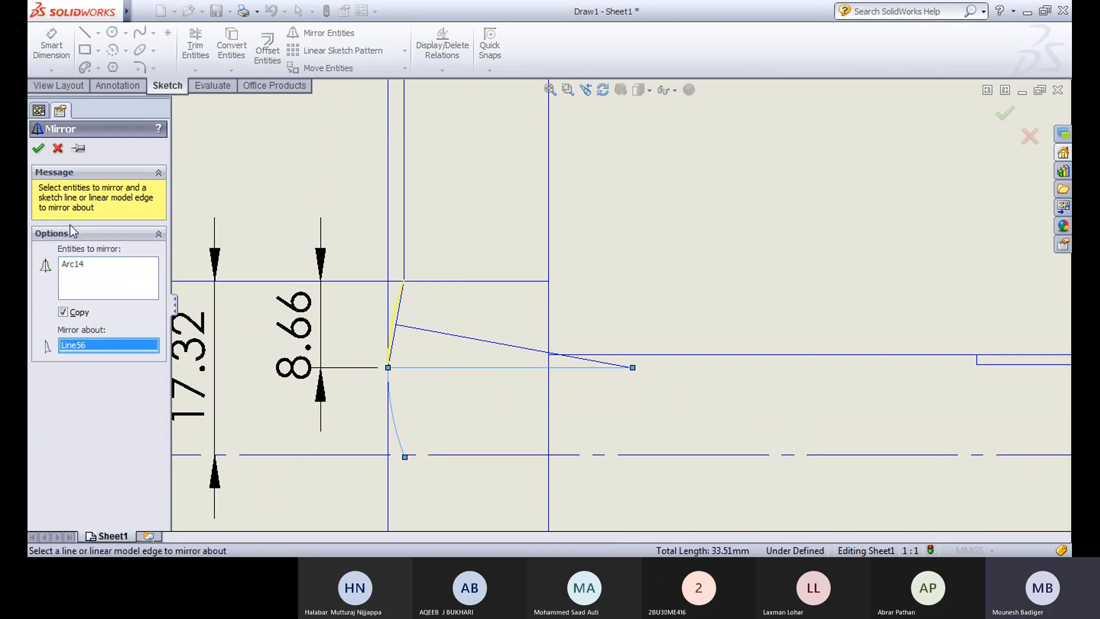
click(38, 149)
Step: Mirror the completed chamfer arc about the lower view's centre line to form the matching arc on the head's other half
scroll(590, 442, down, 3)
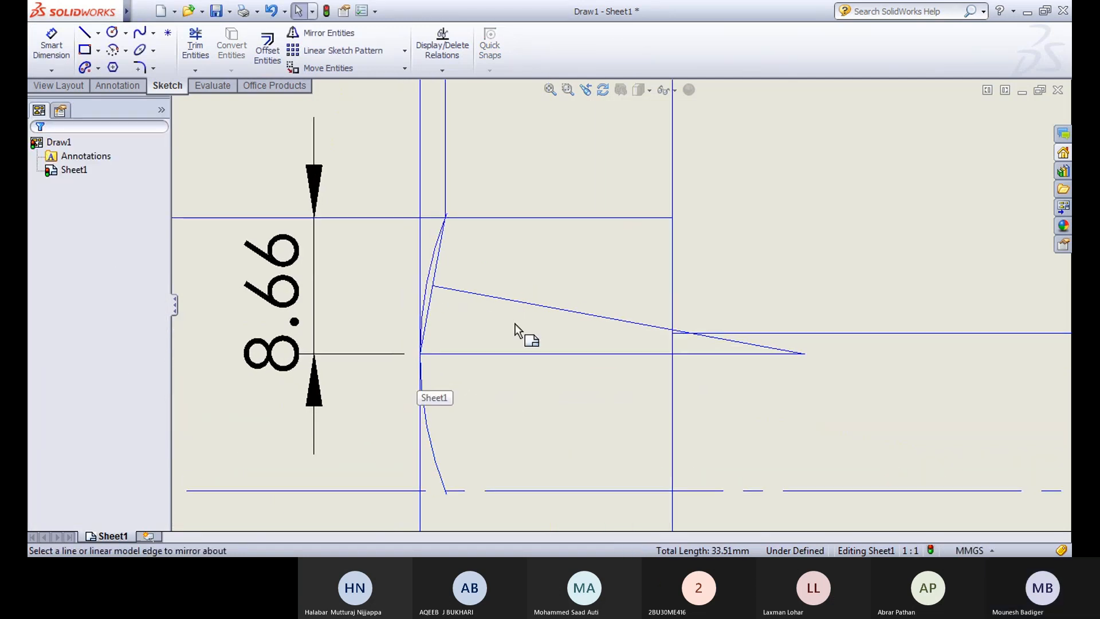
scroll(521, 332, up, 4)
middle_drag(510, 331, 413, 267)
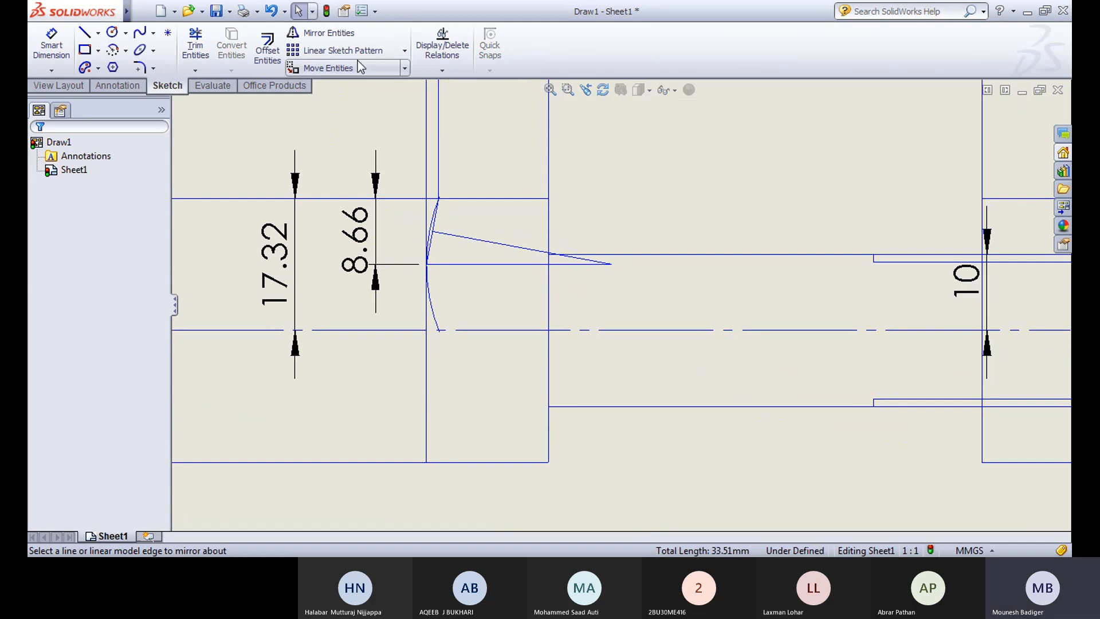
click(328, 35)
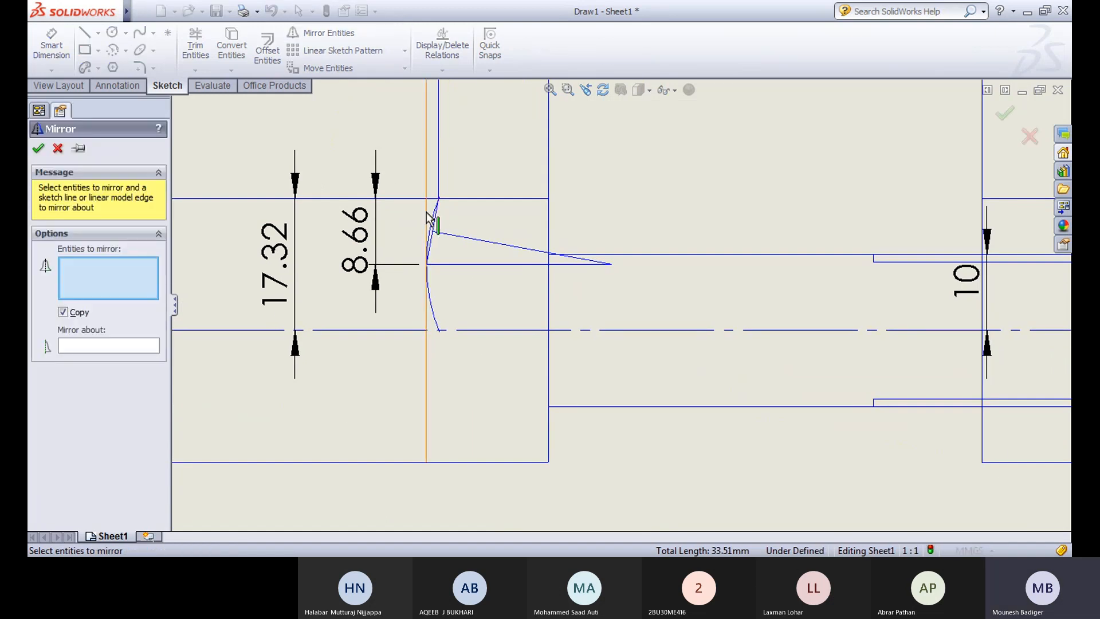
scroll(458, 244, down, 5)
click(488, 164)
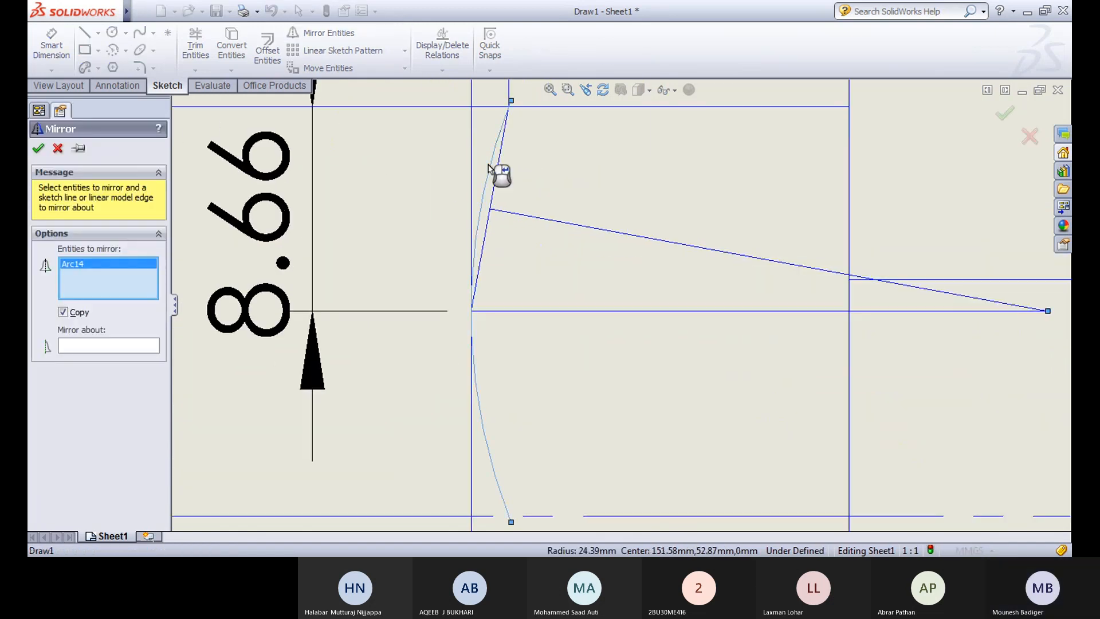
scroll(627, 408, up, 5)
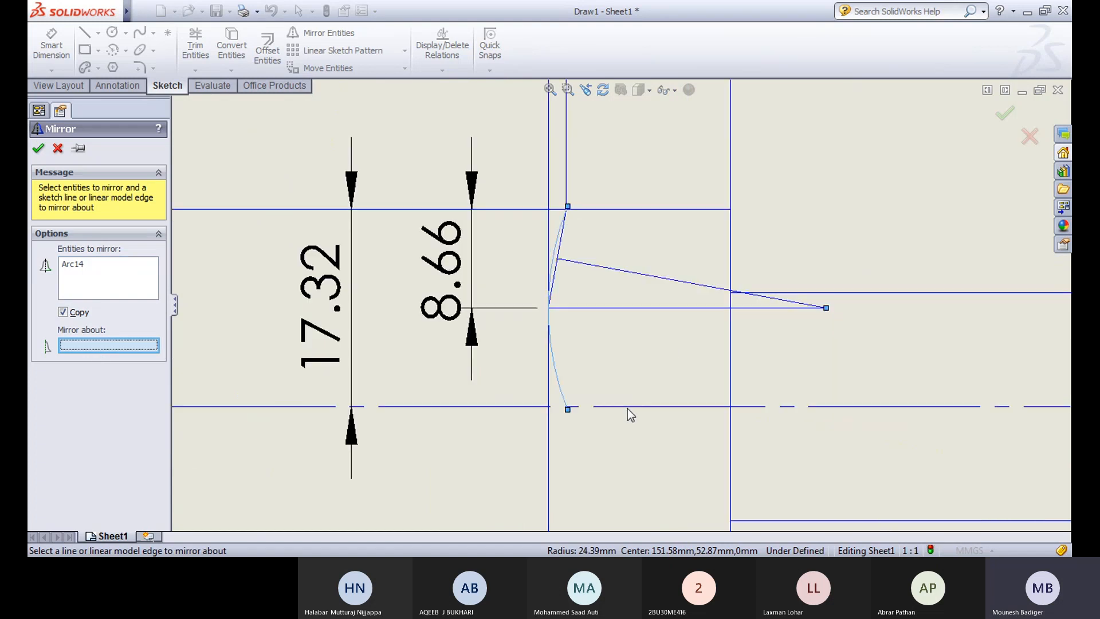
click(638, 371)
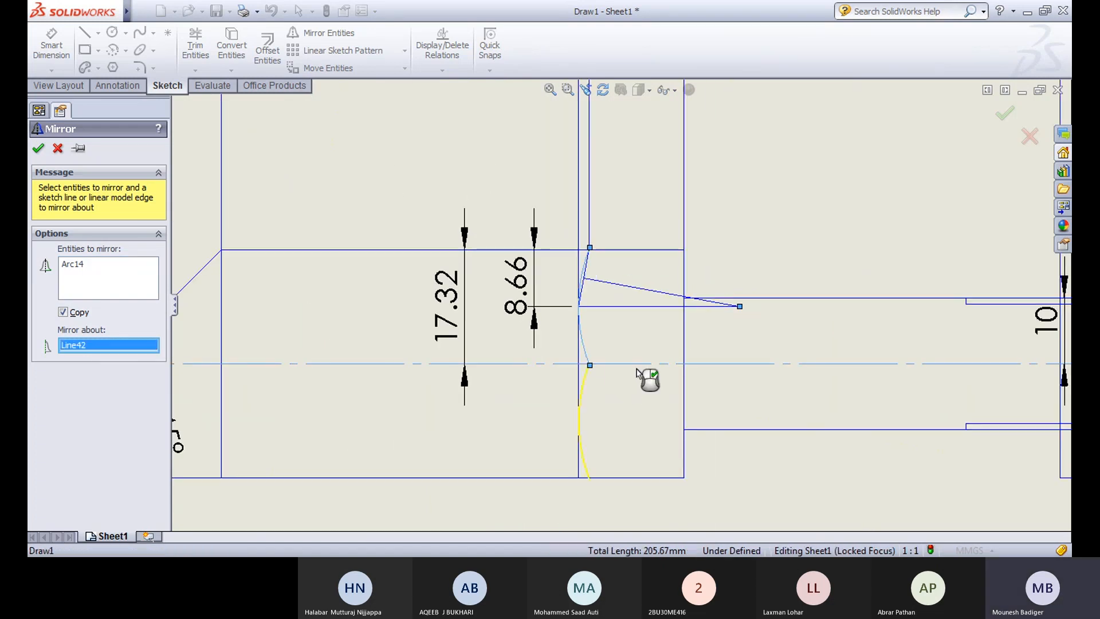
click(38, 148)
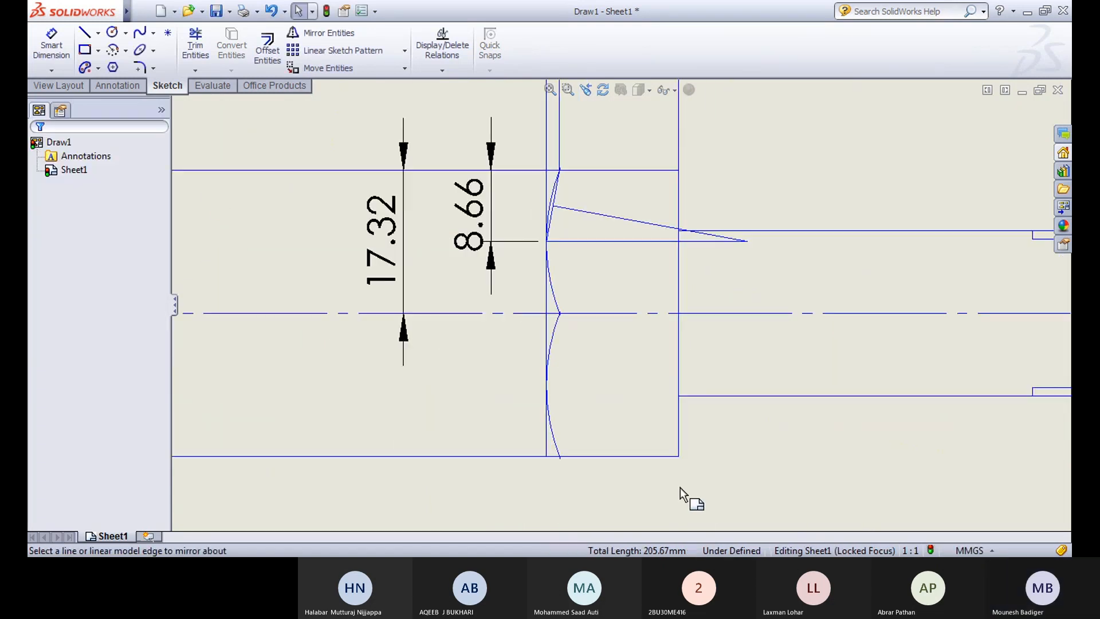
Step: Extend the horizontal line through the head arc's centre along the shank to the bolt's end face in the lower view
scroll(662, 430, up, 5)
middle_drag(608, 396, 562, 424)
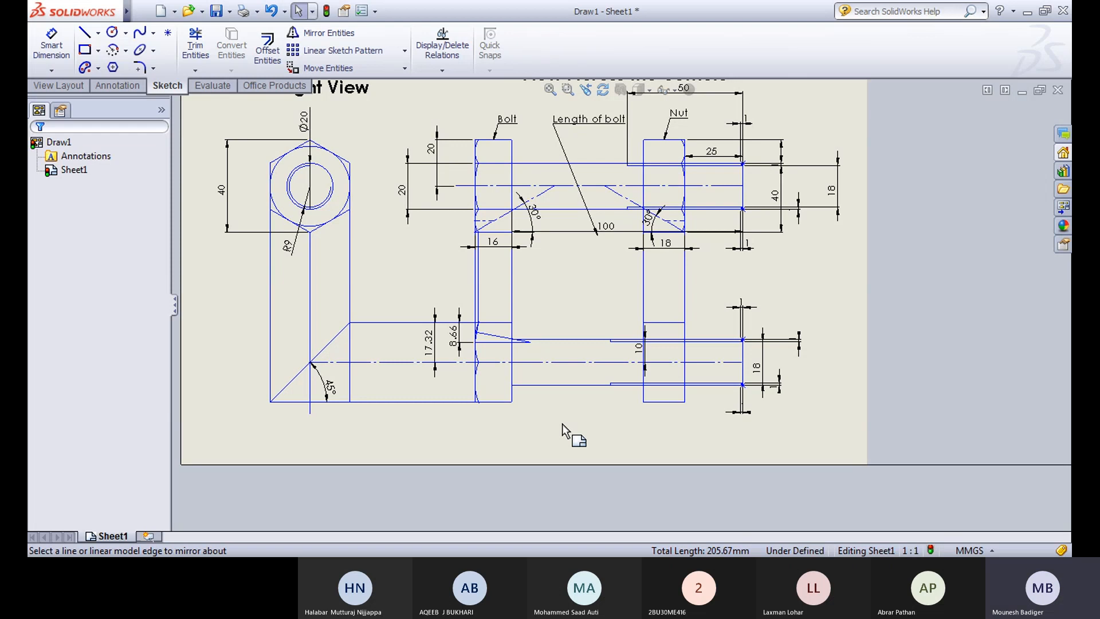
scroll(692, 342, down, 6)
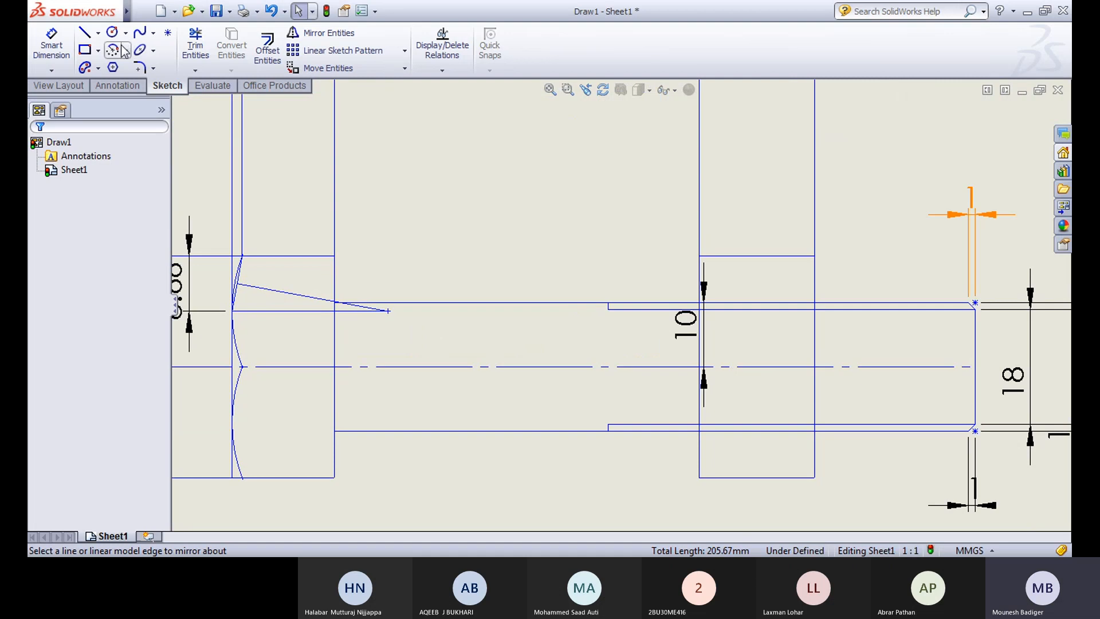
key(z)
click(195, 70)
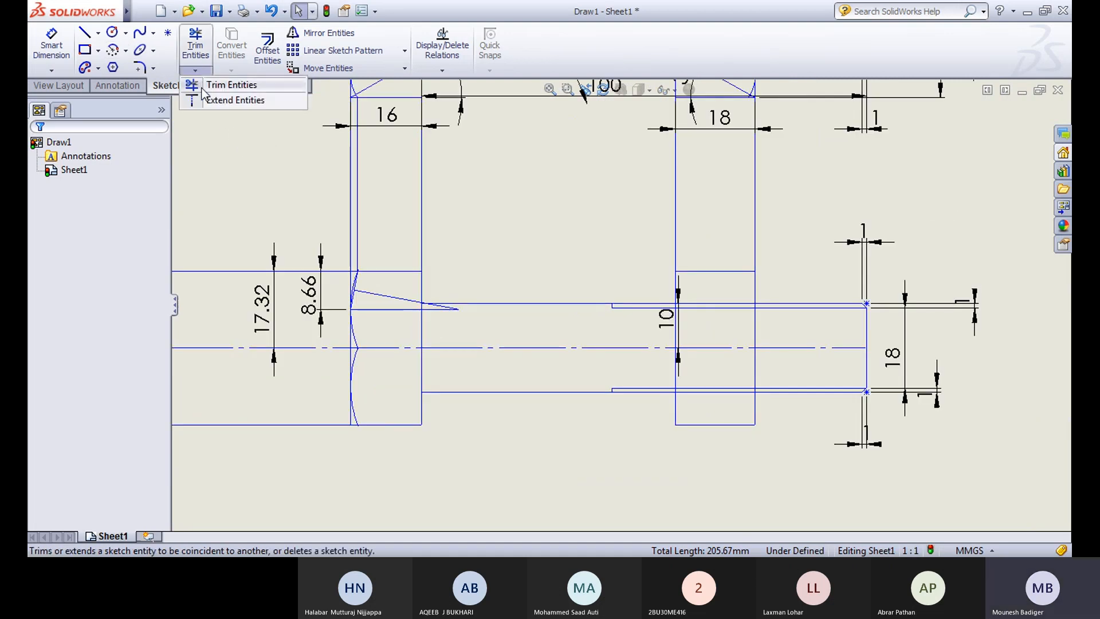
click(216, 84)
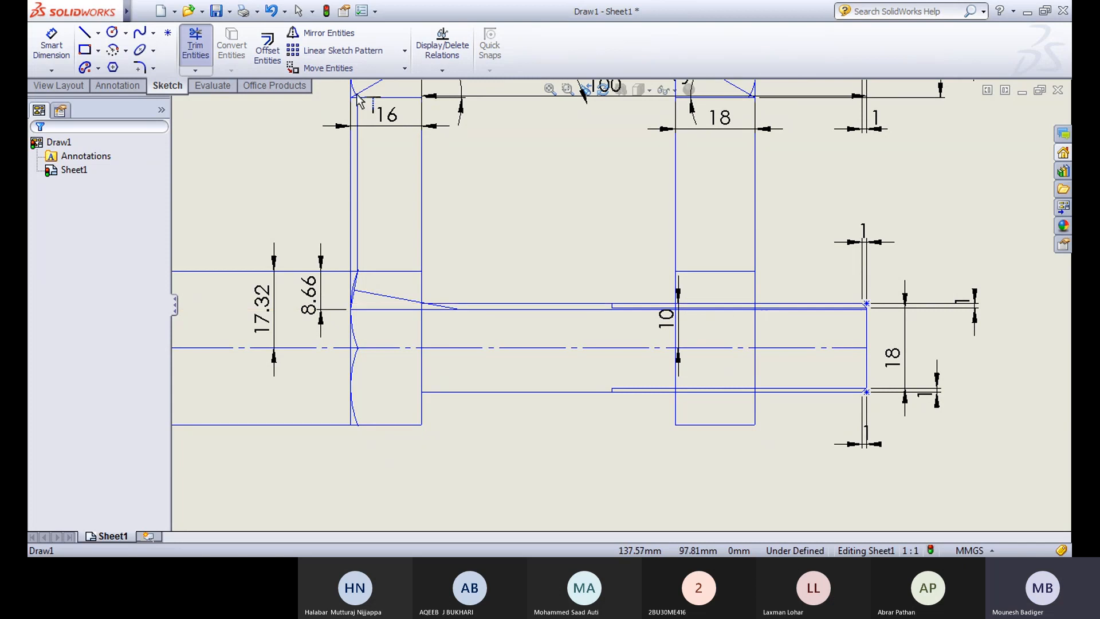
click(196, 45)
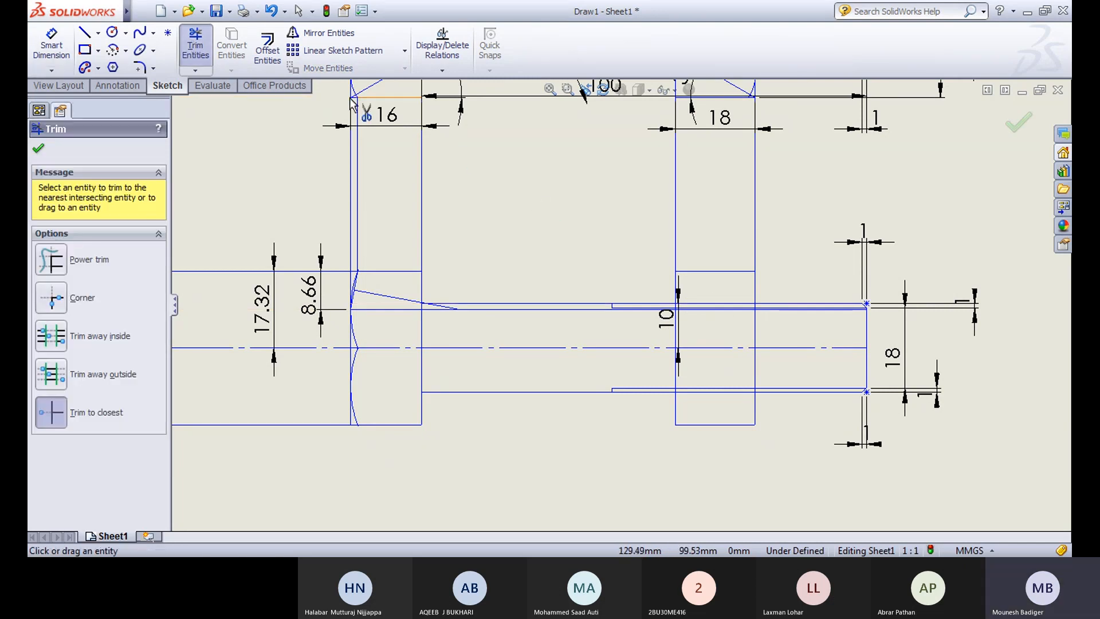
key(Escape)
scroll(616, 303, down, 2)
scroll(705, 187, down, 5)
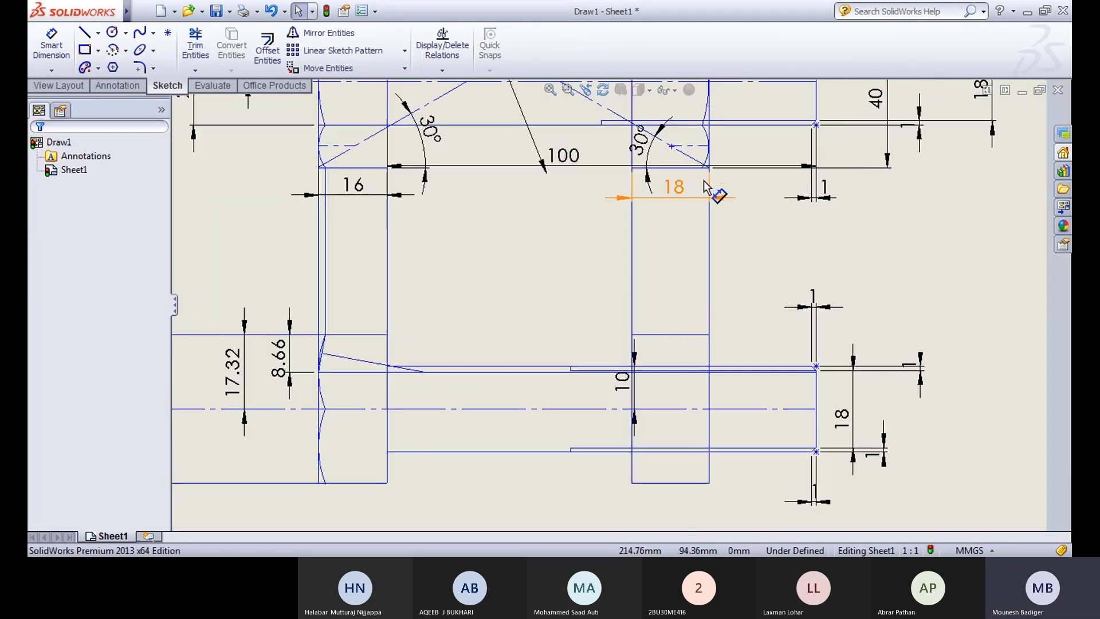
click(63, 142)
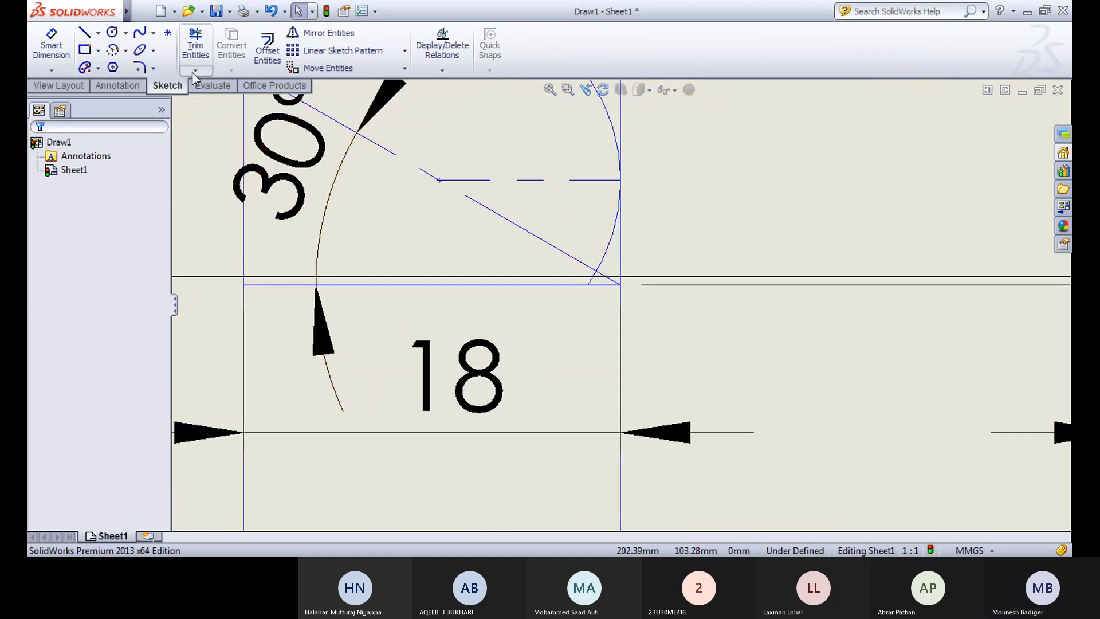
Step: Draw a vertical projection line from the lower end of the upper view nut's chamfer arc down past the lower nut's upper edge
click(88, 37)
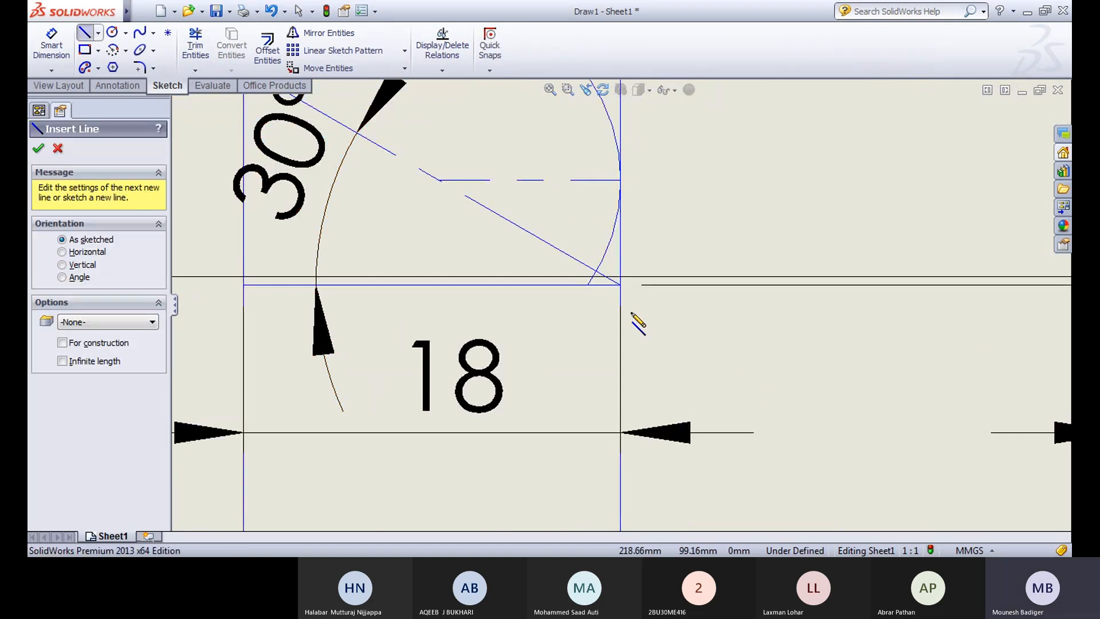
click(588, 285)
scroll(620, 305, up, 5)
scroll(627, 375, up, 3)
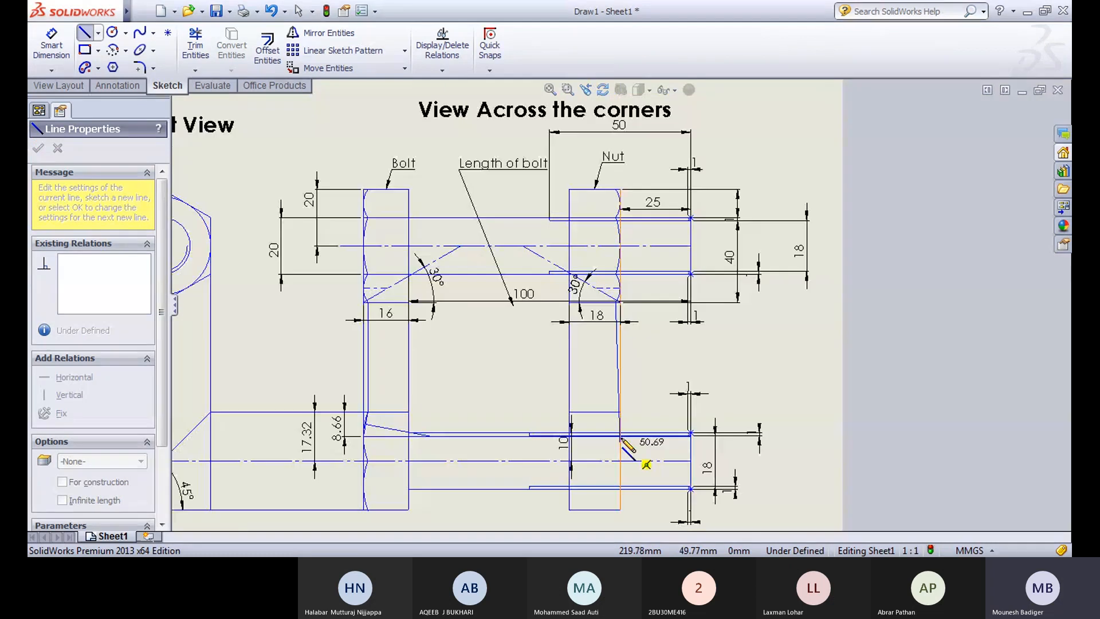
scroll(632, 413, down, 5)
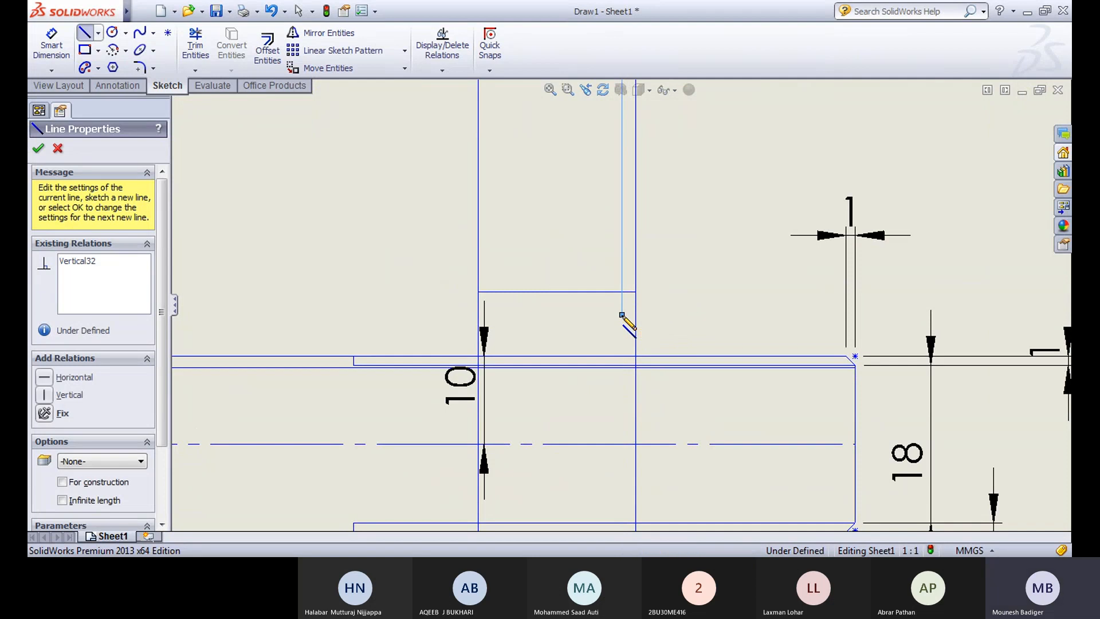
key(Escape)
Step: Trim the projection line's overhang below the lower nut's upper edge
click(195, 45)
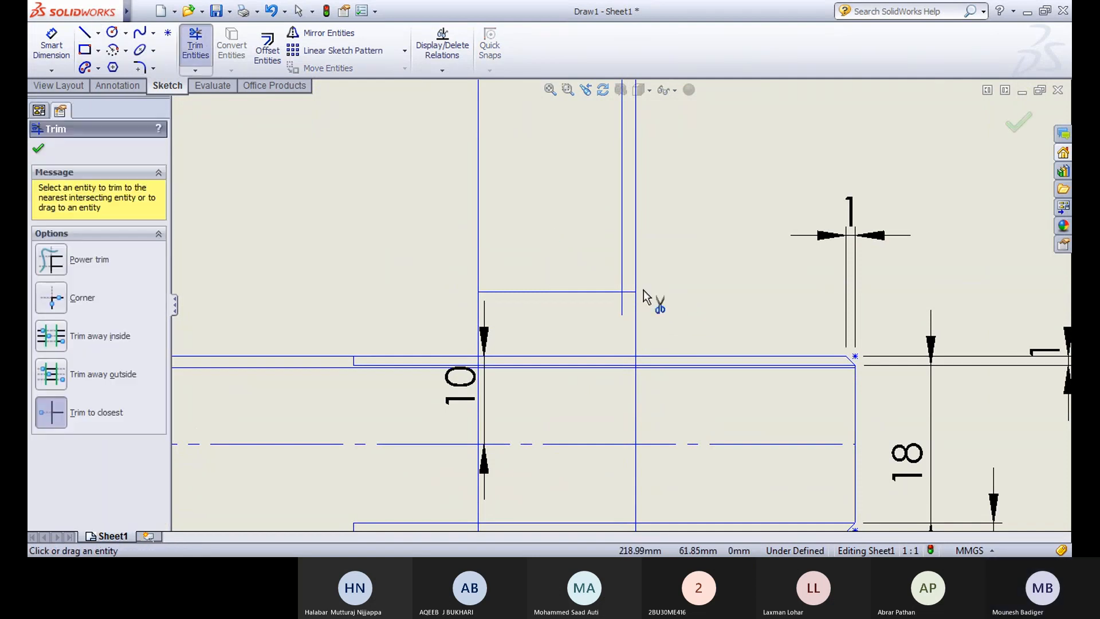
click(624, 311)
scroll(624, 311, up, 4)
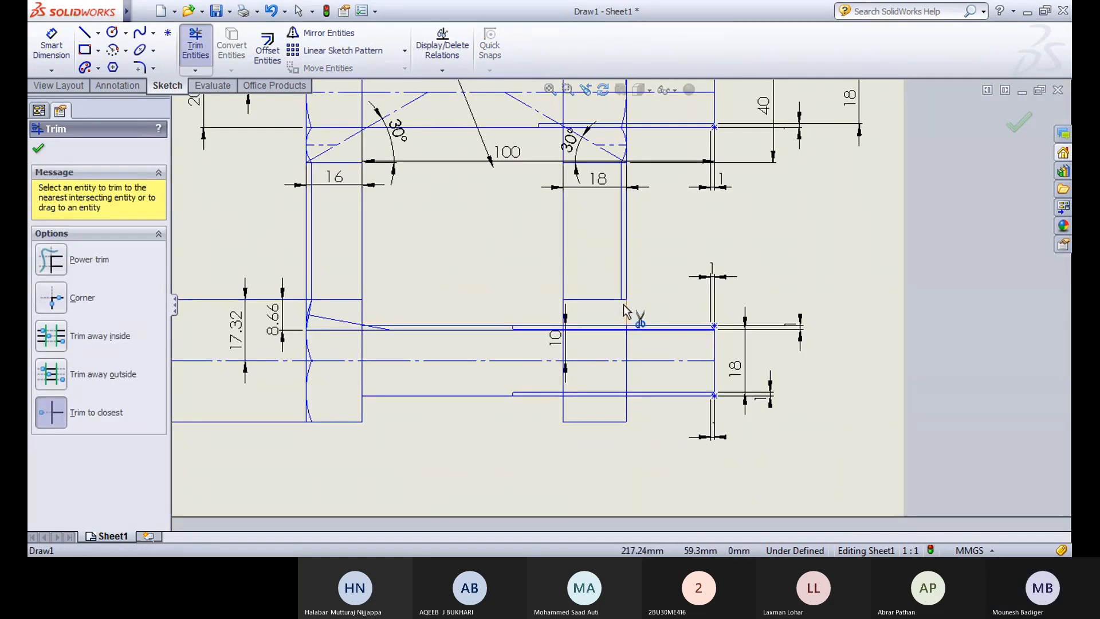
click(202, 55)
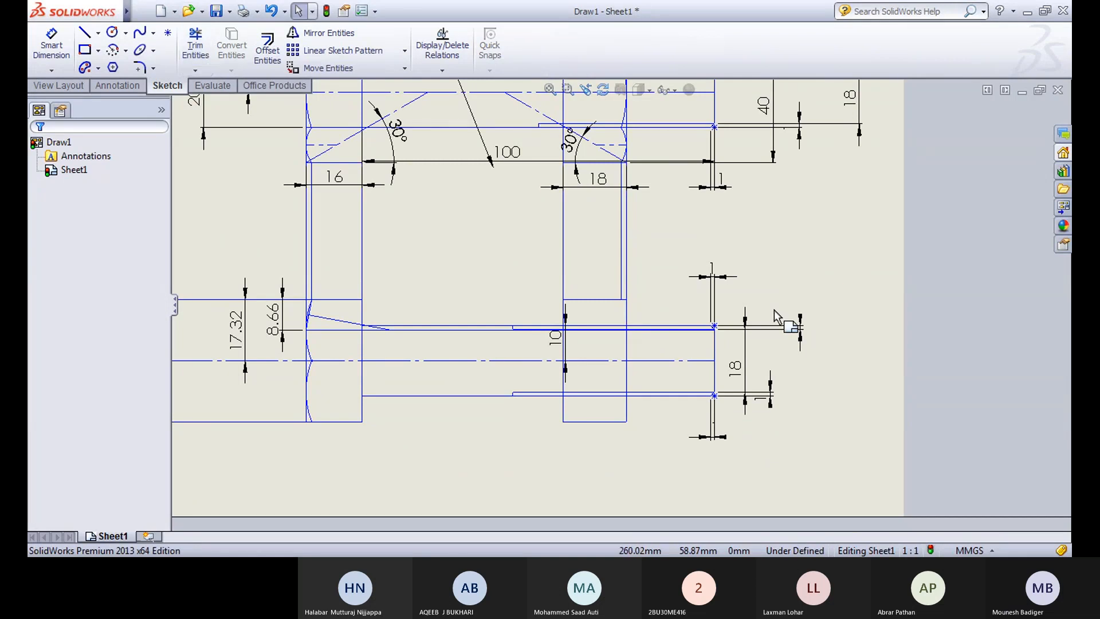
scroll(762, 312, down, 2)
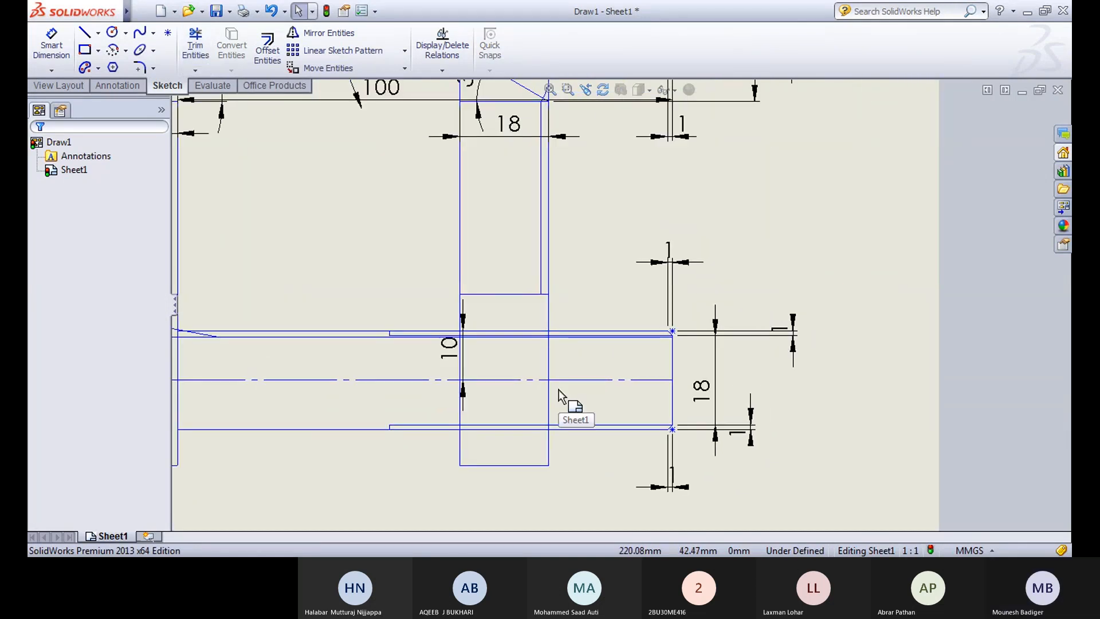
Step: Draw a slanted line from the projection line's end on the lower nut's upper edge to where the horizontal construction line meets the nut's outer face
click(86, 35)
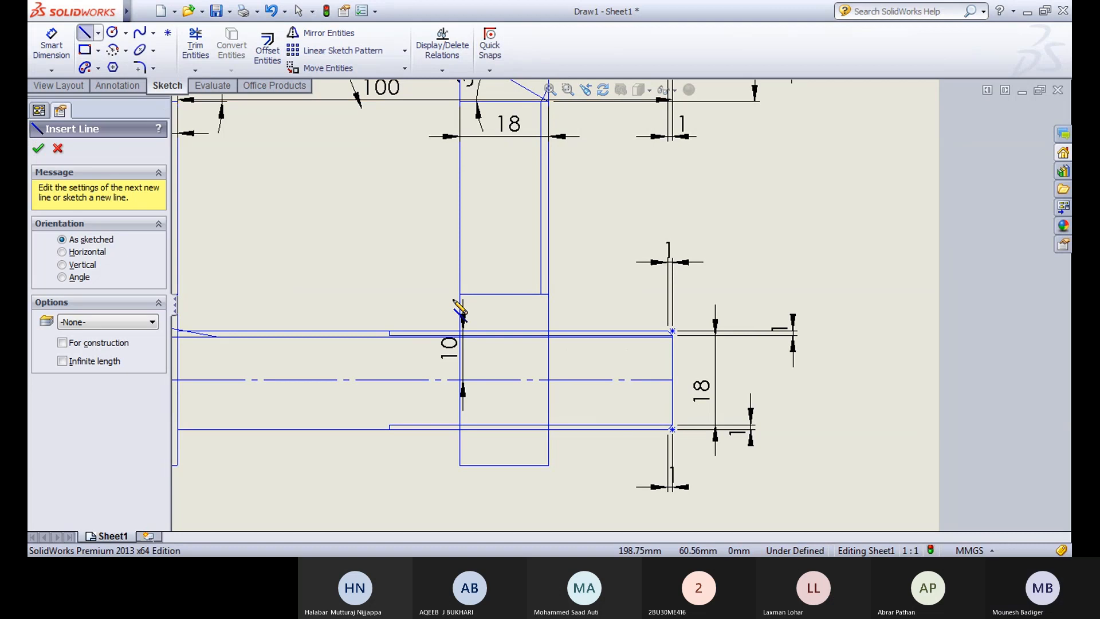
click(540, 294)
scroll(555, 299, down, 5)
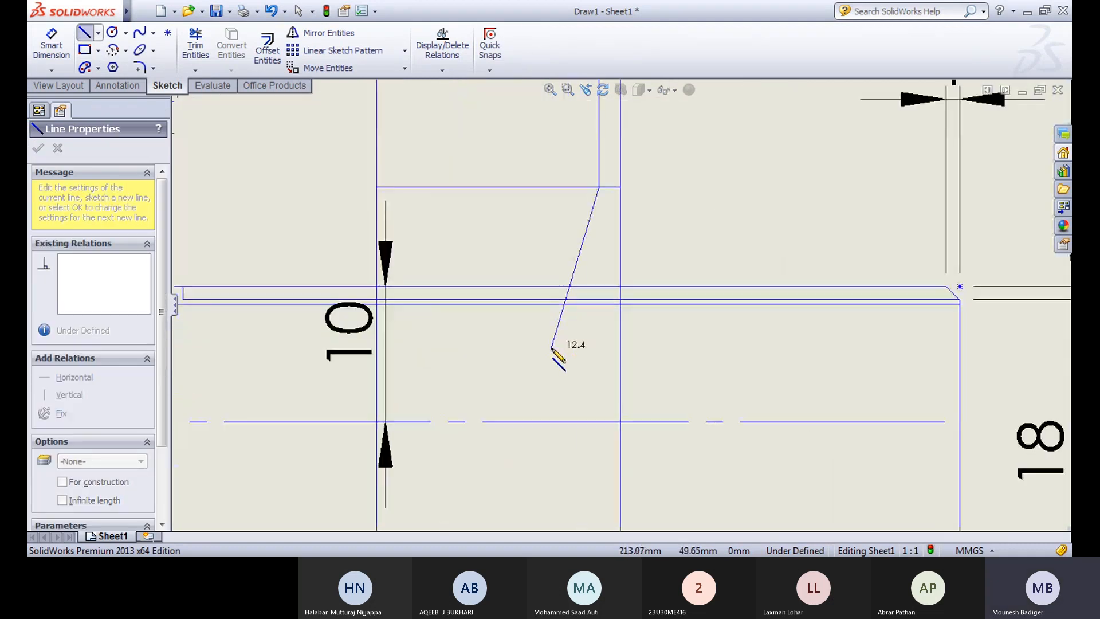
scroll(555, 350, down, 4)
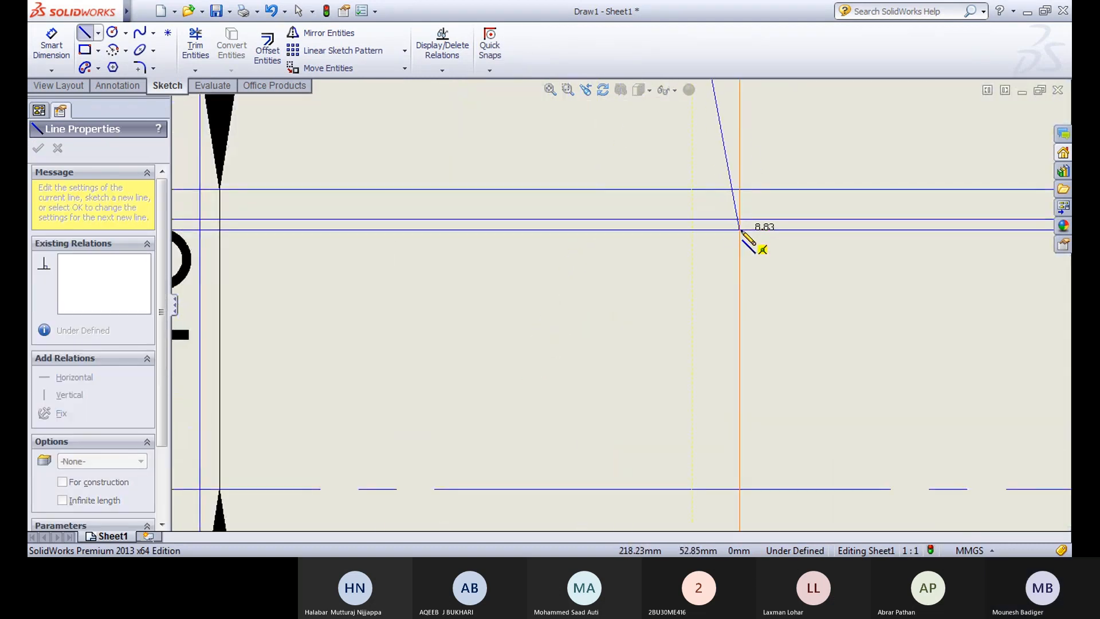
scroll(738, 229, down, 2)
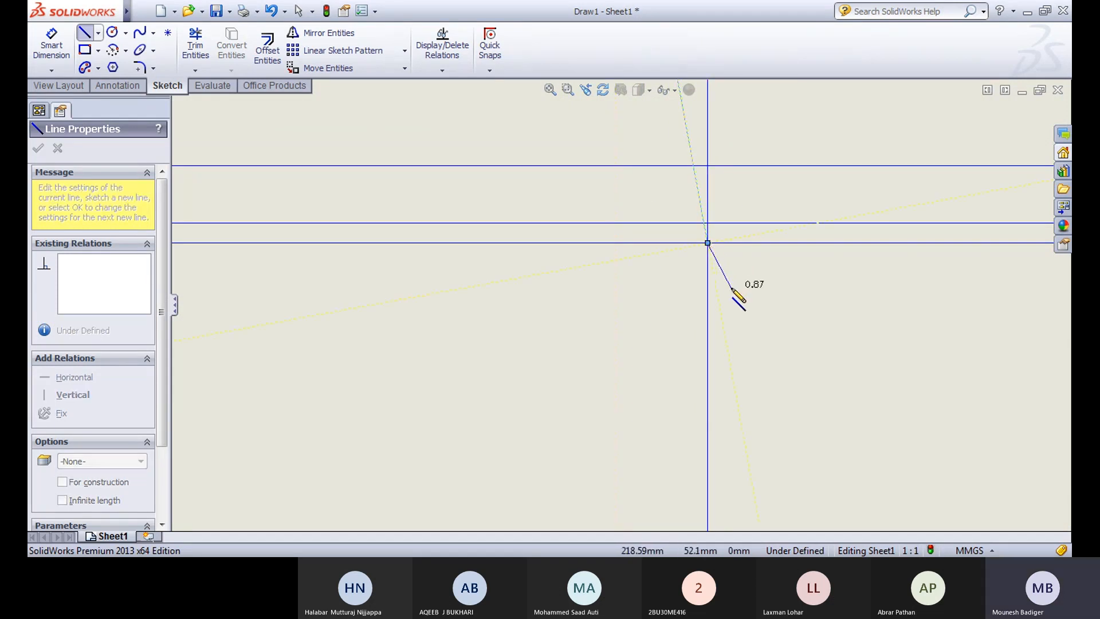
scroll(736, 290, up, 3)
scroll(732, 288, up, 5)
key(Escape)
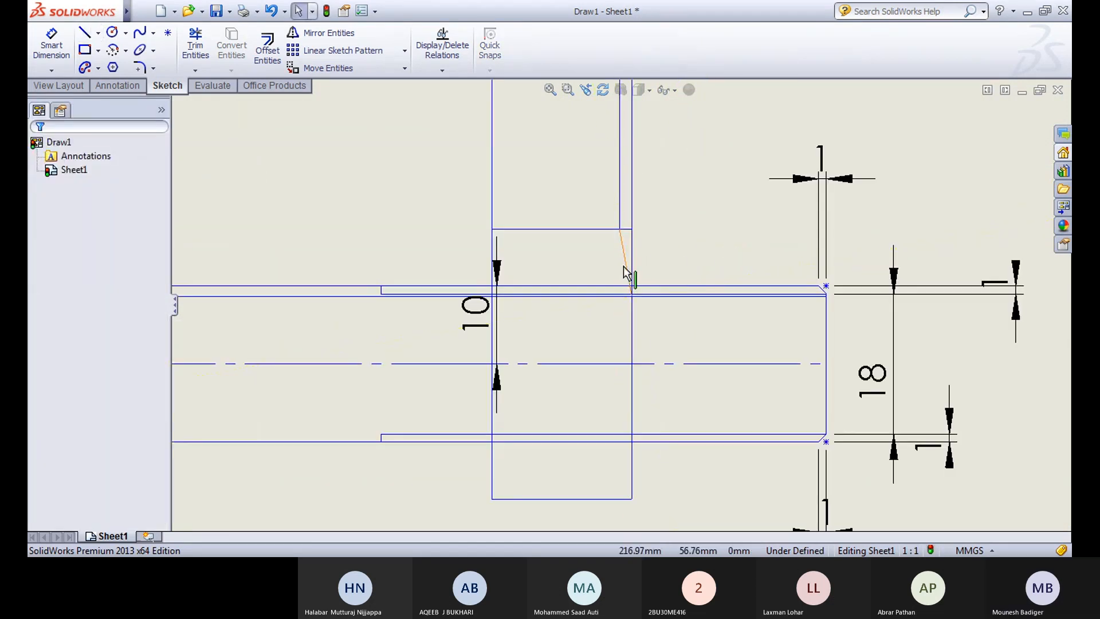
Step: Draw a line from the slanted line's midpoint, perpendicular to it, until it crosses the horizontal line inside the shank
click(85, 33)
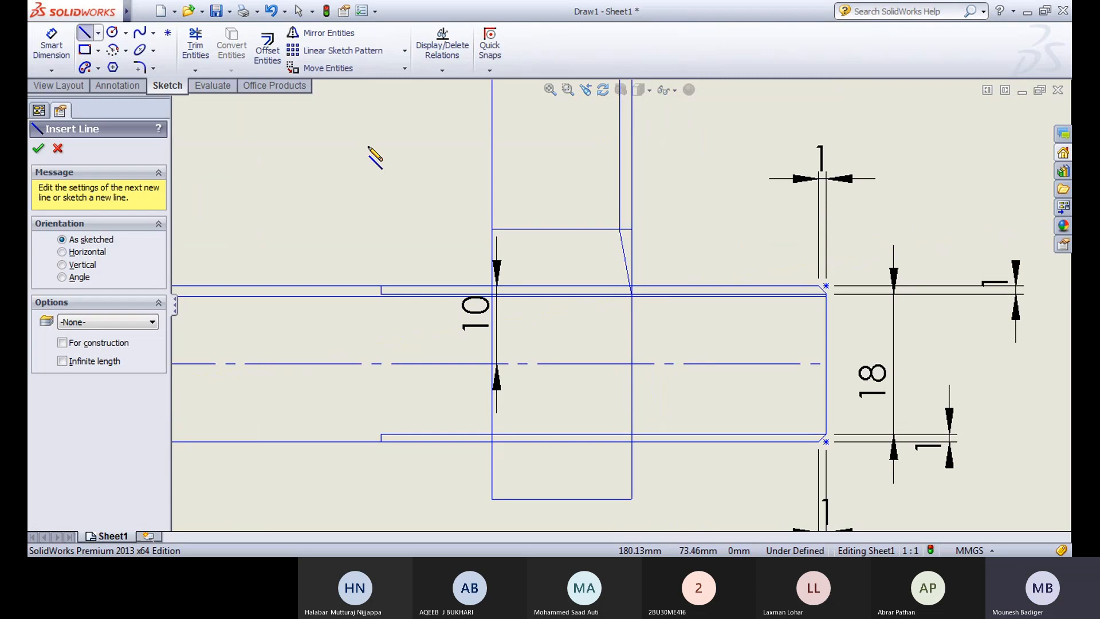
click(625, 262)
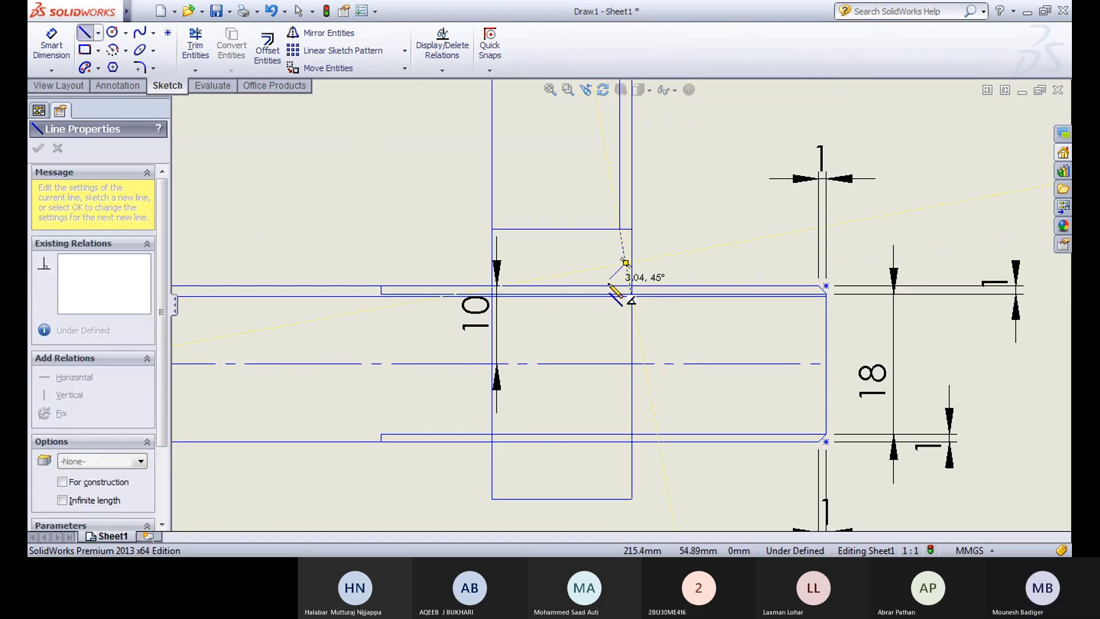
click(368, 313)
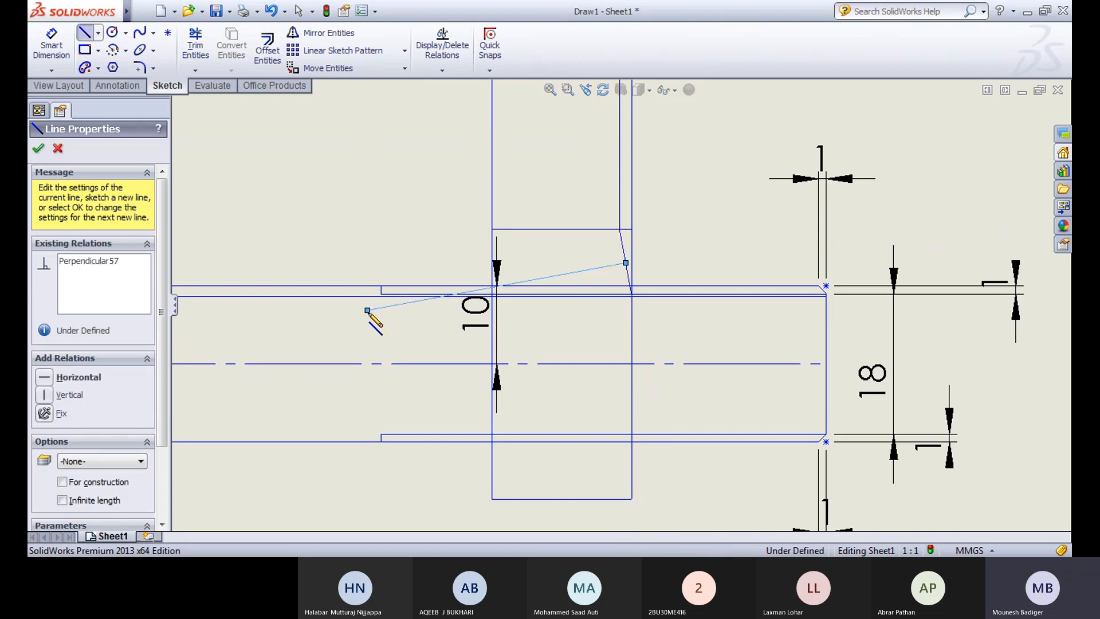
key(Escape)
Step: Trim the horizontal line on the head side of its crossing with the perpendicular line, and the perpendicular line's tail beyond that crossing
scroll(472, 309, down, 5)
scroll(476, 306, down, 4)
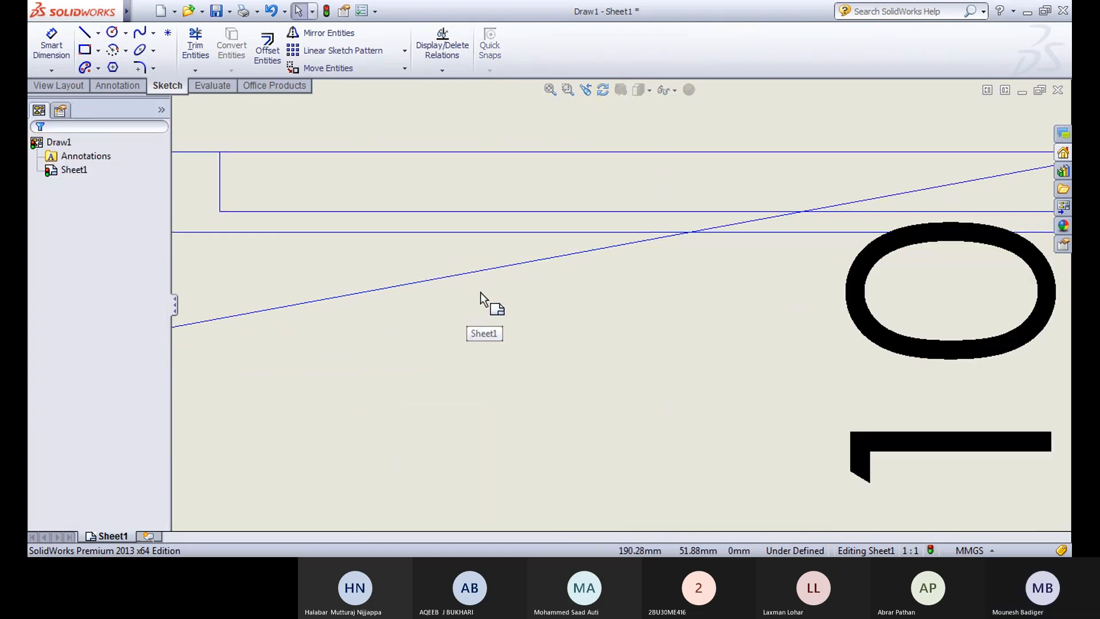
scroll(658, 292, up, 2)
click(194, 46)
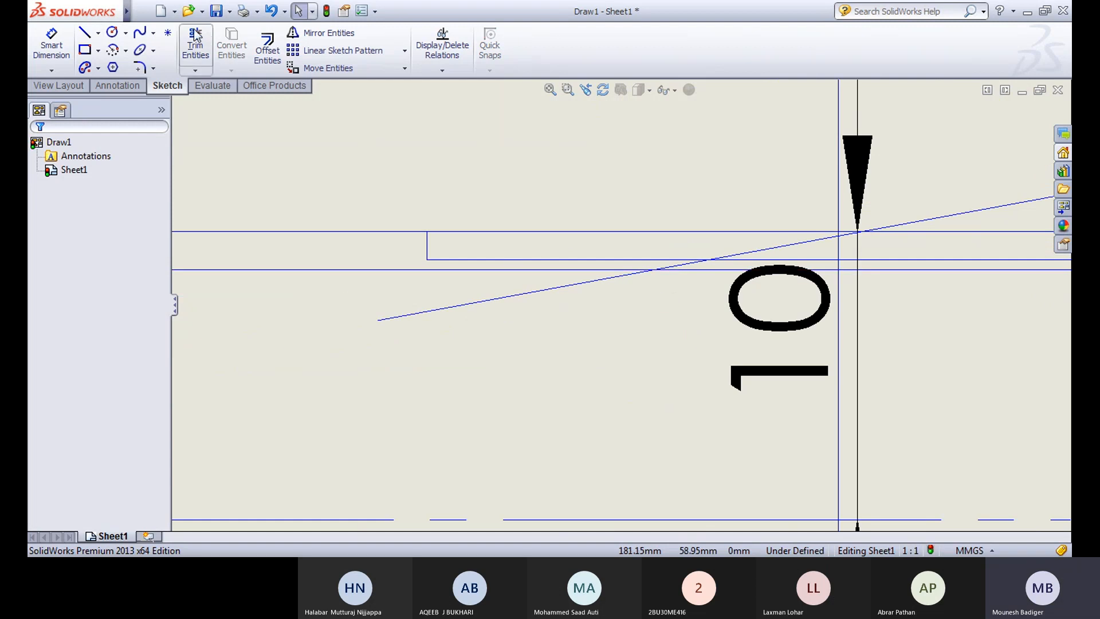
click(351, 270)
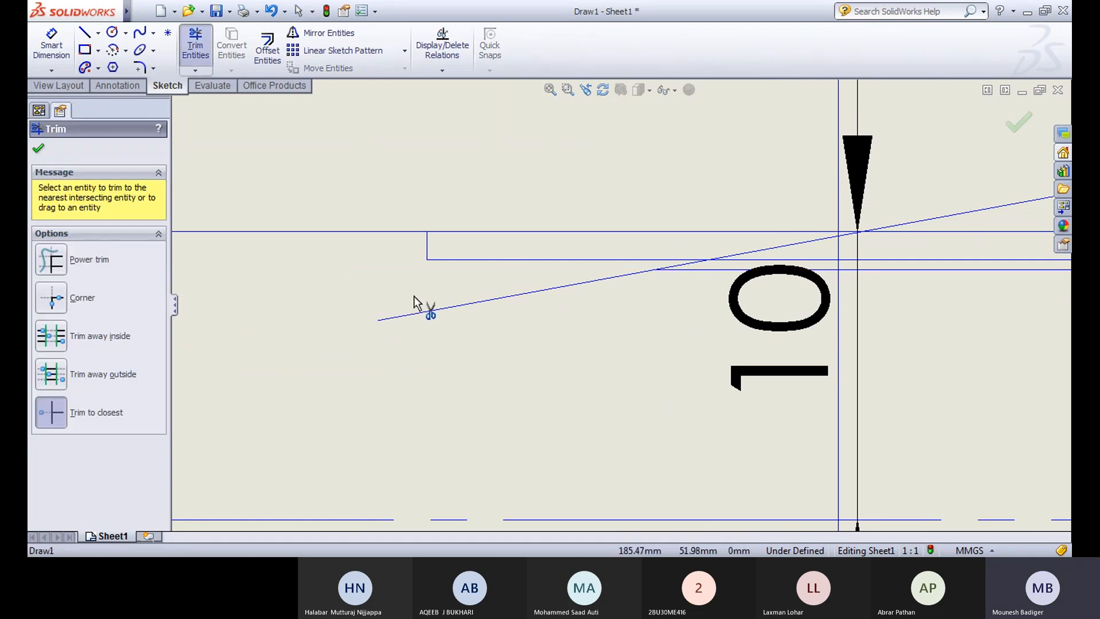
click(499, 300)
scroll(528, 311, up, 3)
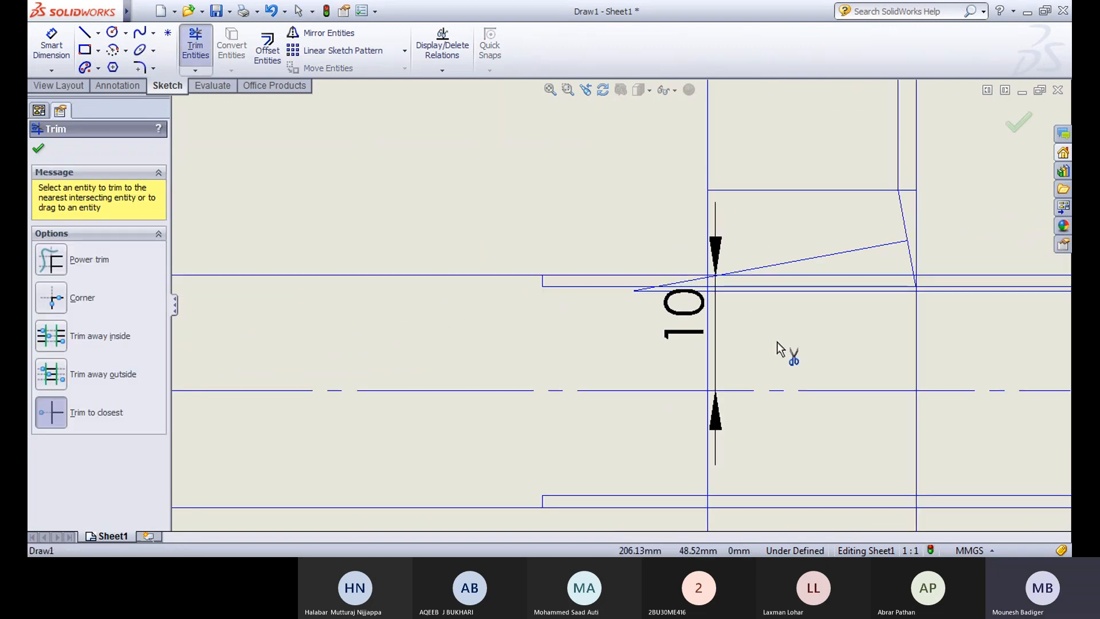
middle_drag(777, 344, 587, 312)
click(194, 33)
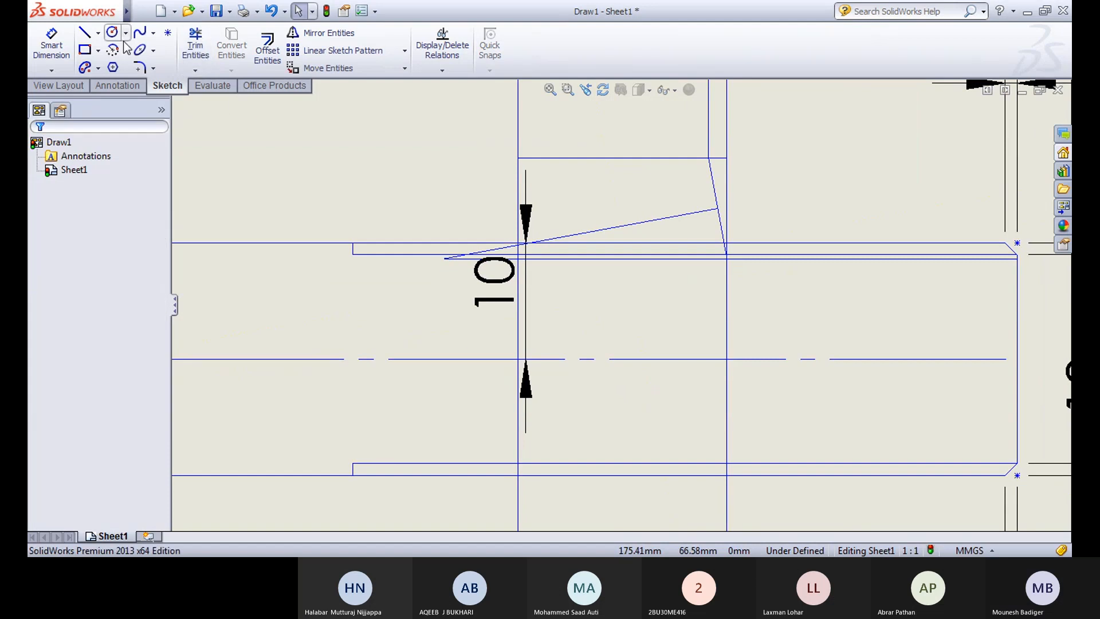
Step: Draw a centre-point arc of about 24.39 mm radius, centred on that crossing, from the nut's outer face down to the centre line
click(112, 50)
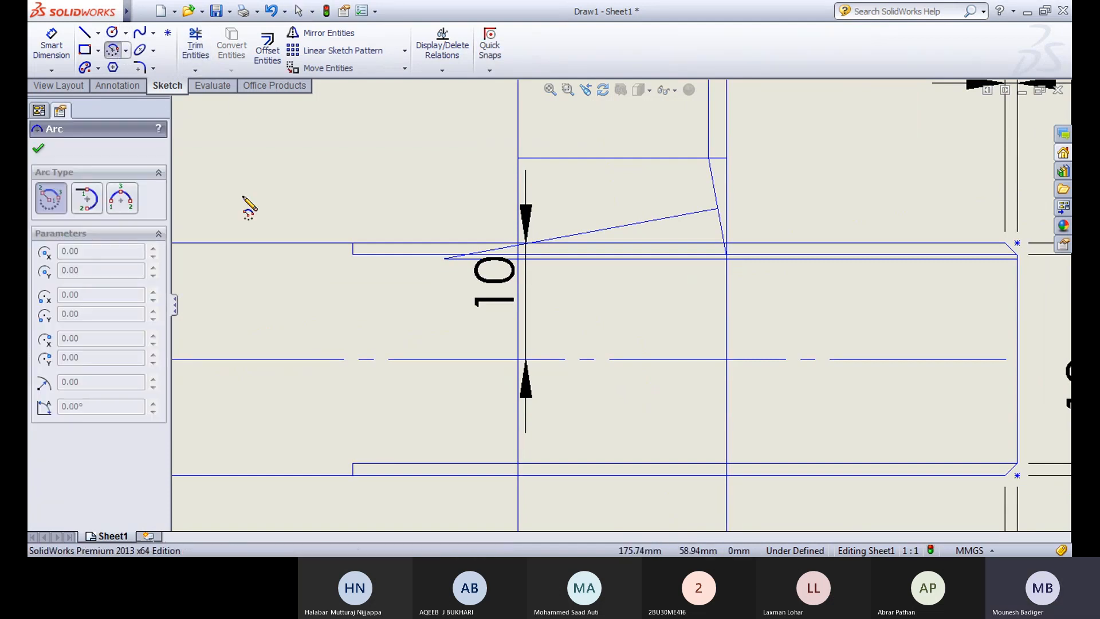
click(444, 259)
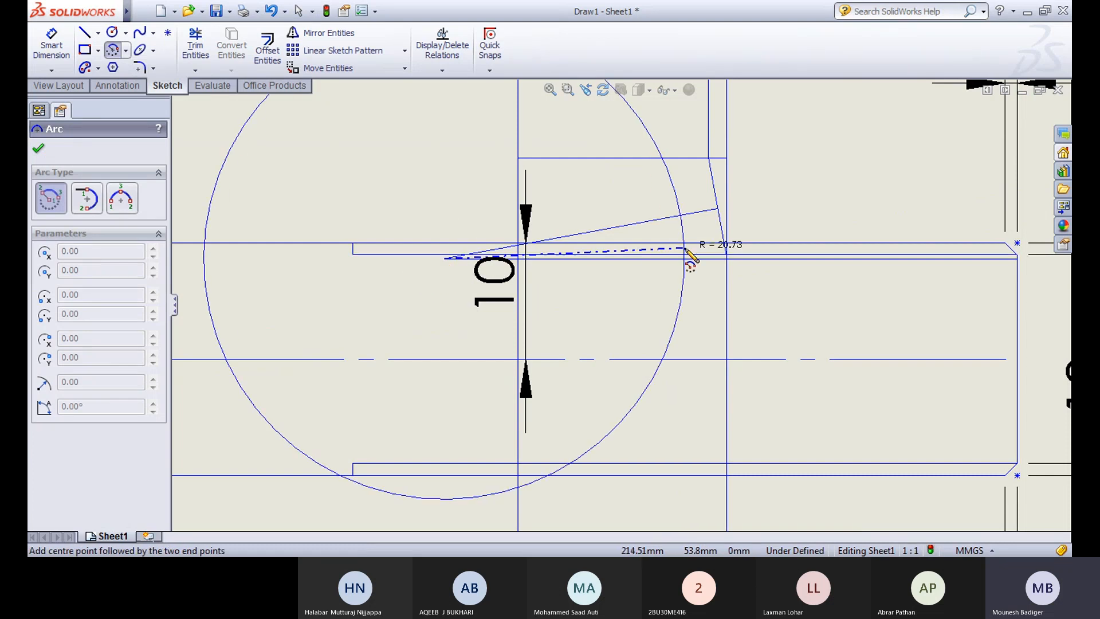
click(727, 259)
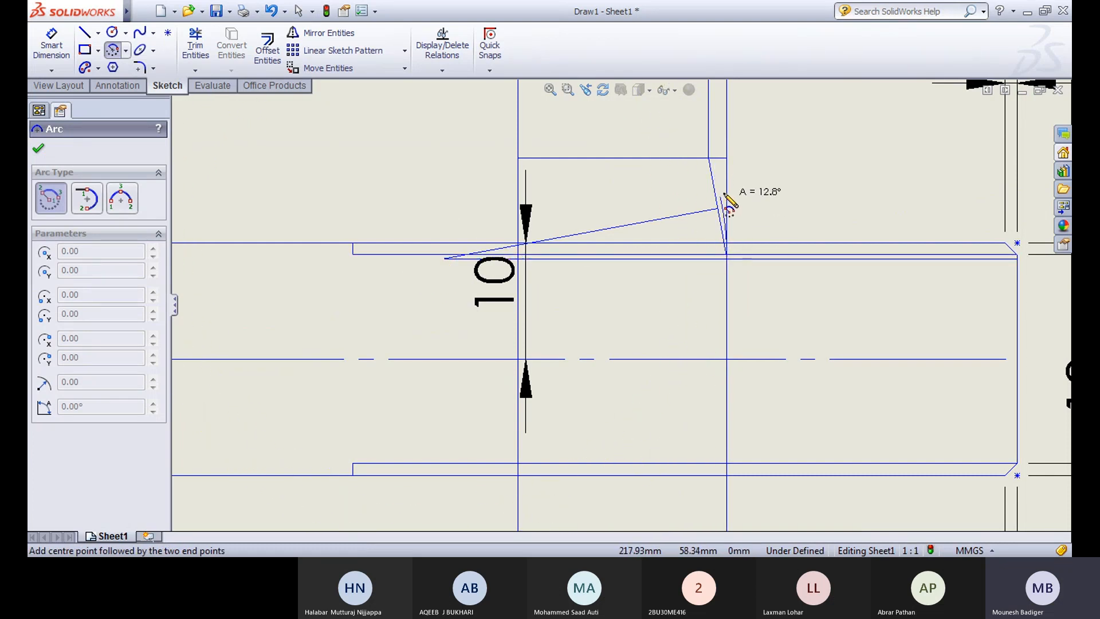
click(709, 360)
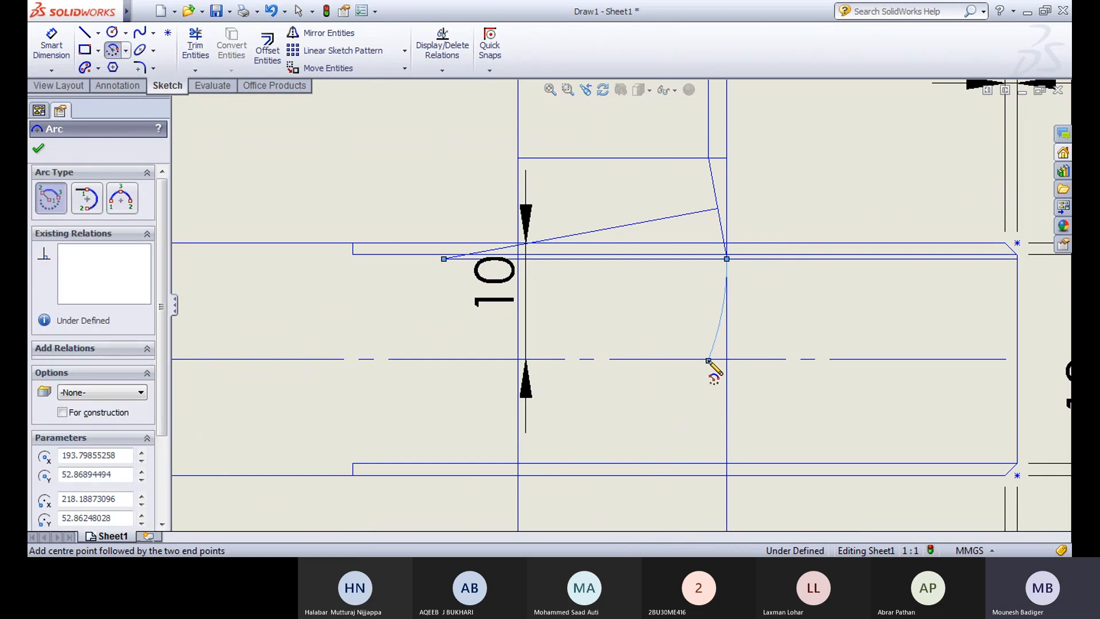
Step: Mirror the nut's arc about the horizontal line through its centre, keeping the original
click(323, 33)
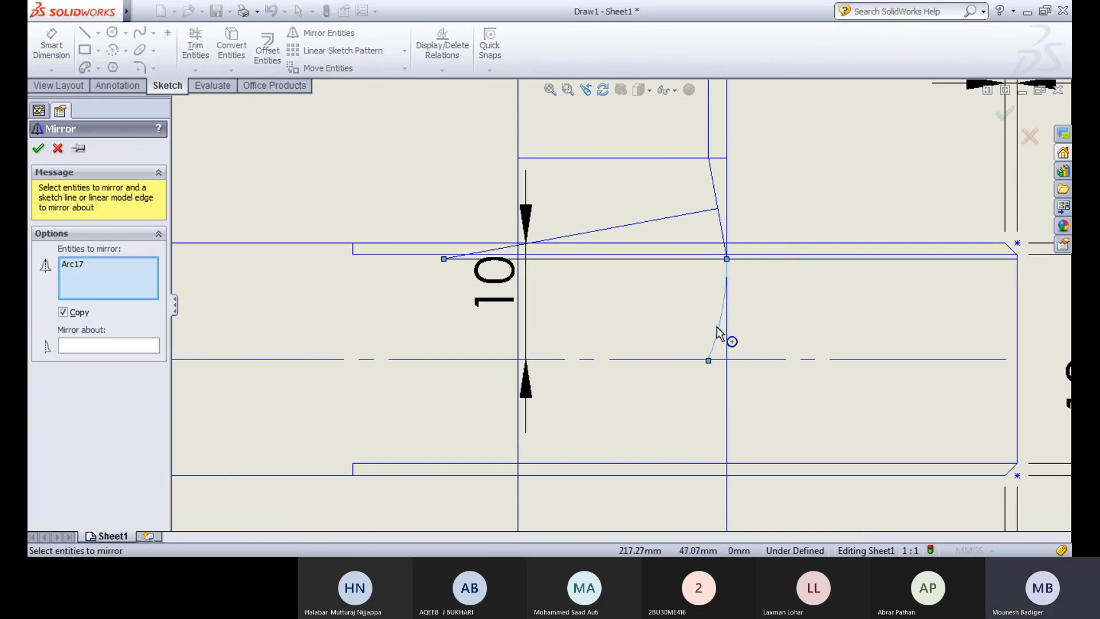
click(100, 349)
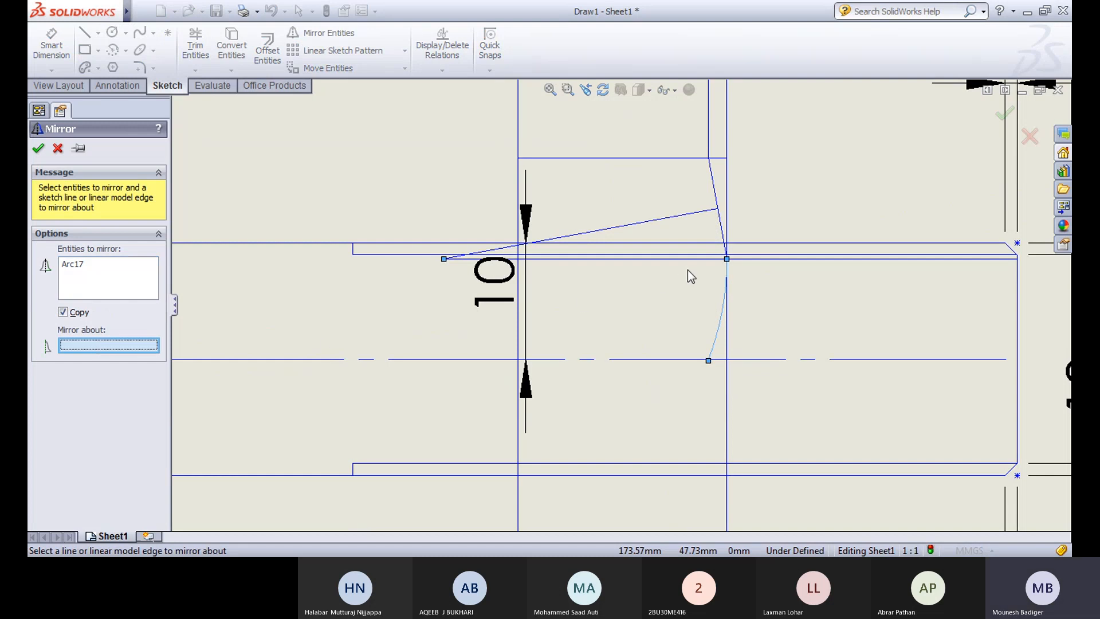
click(610, 259)
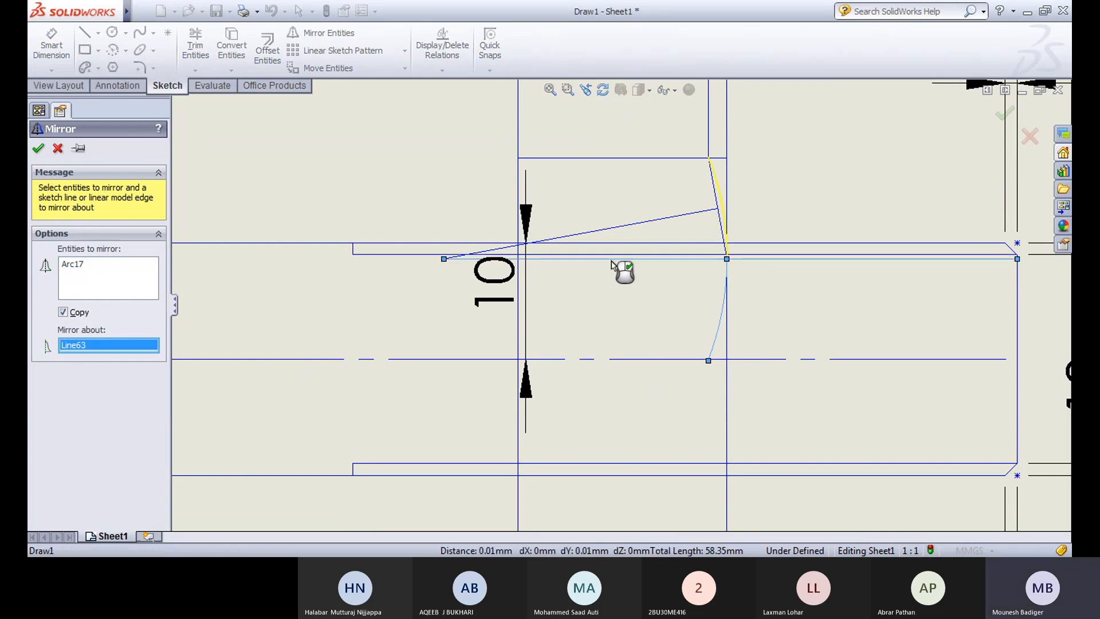
click(38, 149)
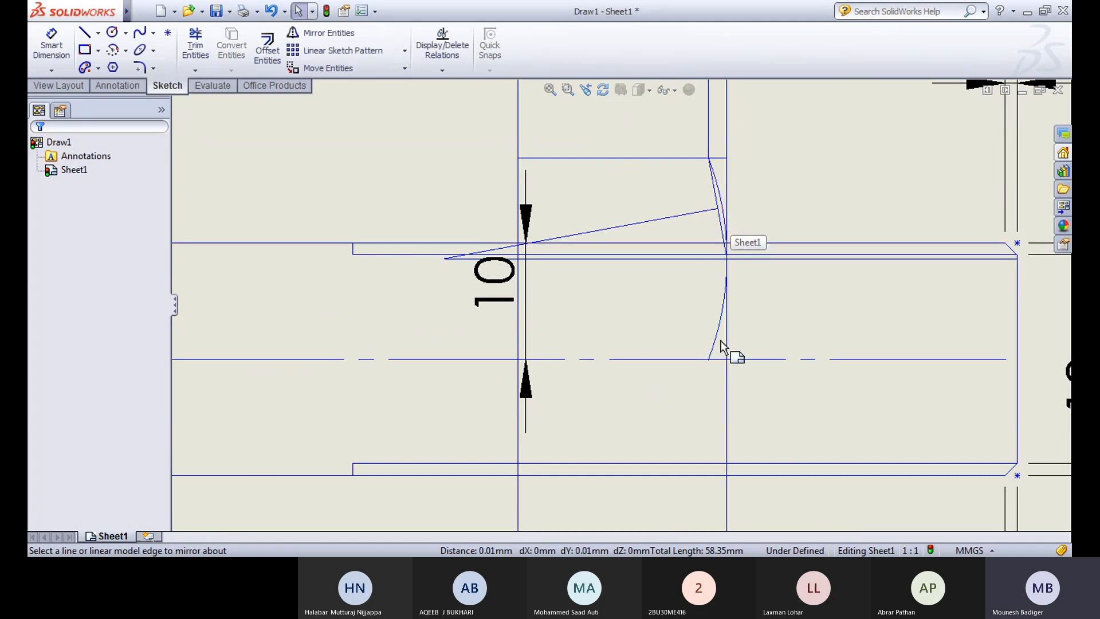
Step: Mirror both nut chamfer arcs about the lower view's centre line to form the matching arcs on the nut's other half
click(330, 39)
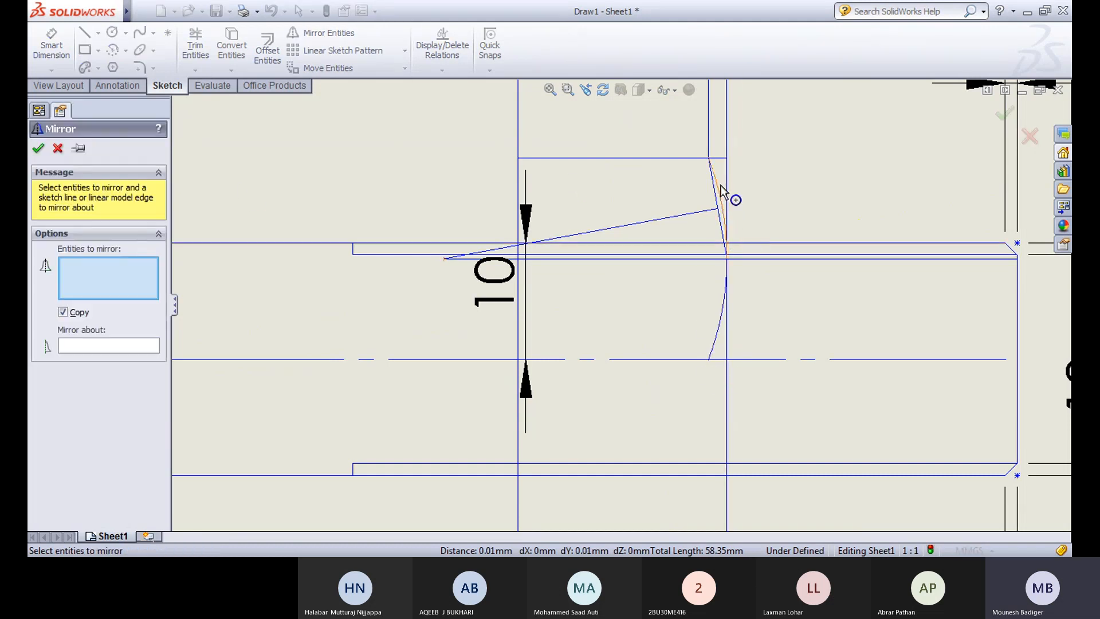
scroll(743, 238, down, 4)
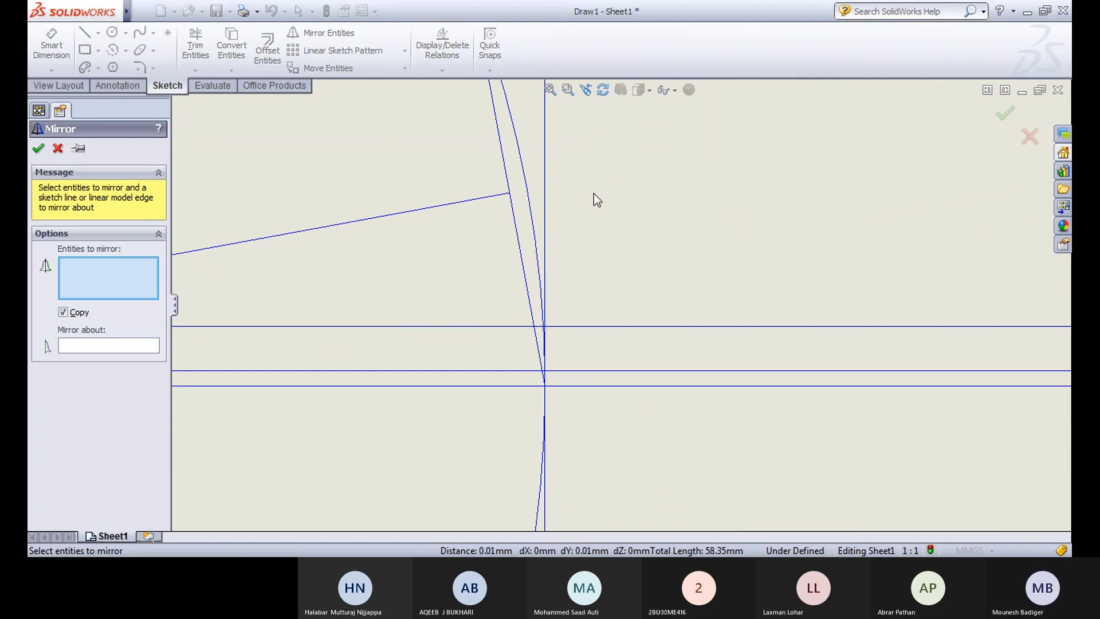
click(551, 188)
scroll(644, 338, up, 3)
click(591, 417)
scroll(589, 418, up, 3)
click(103, 347)
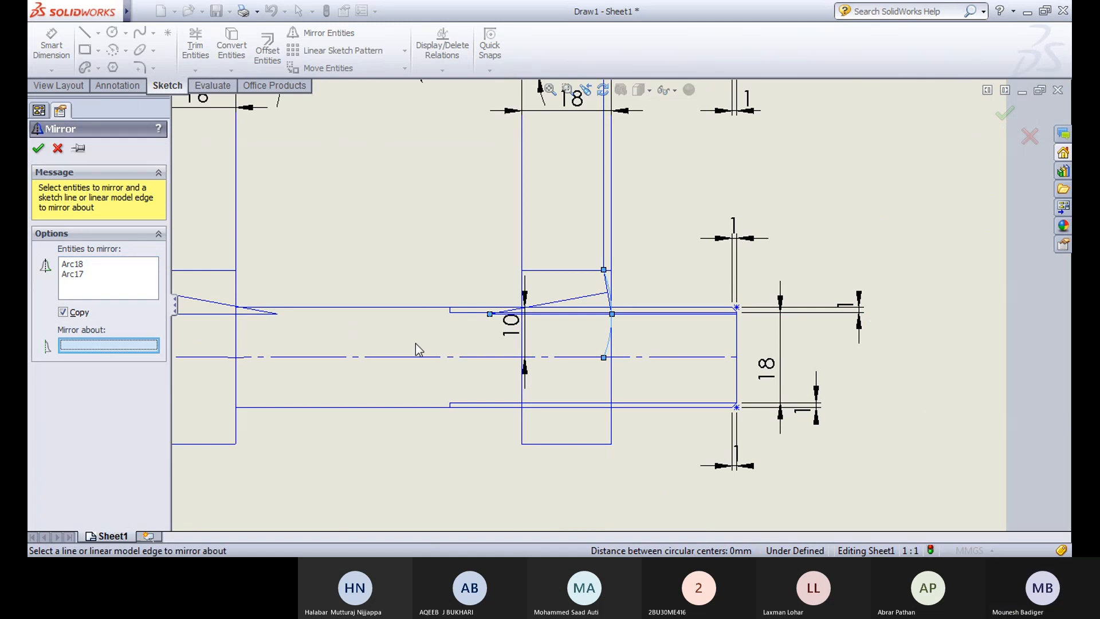
click(503, 357)
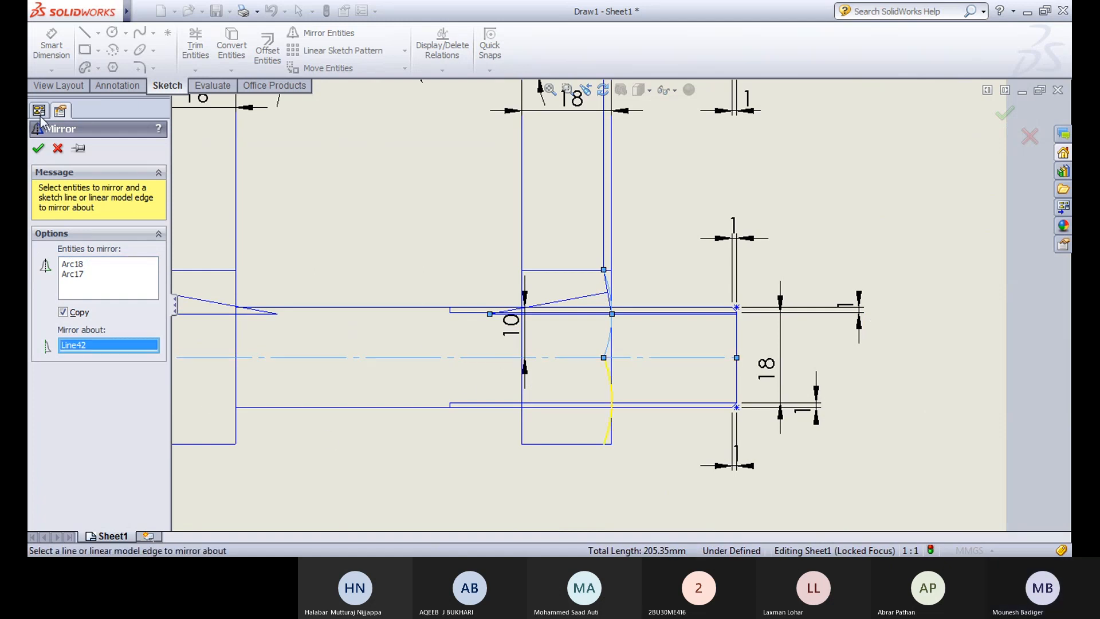
click(40, 149)
scroll(714, 440, down, 8)
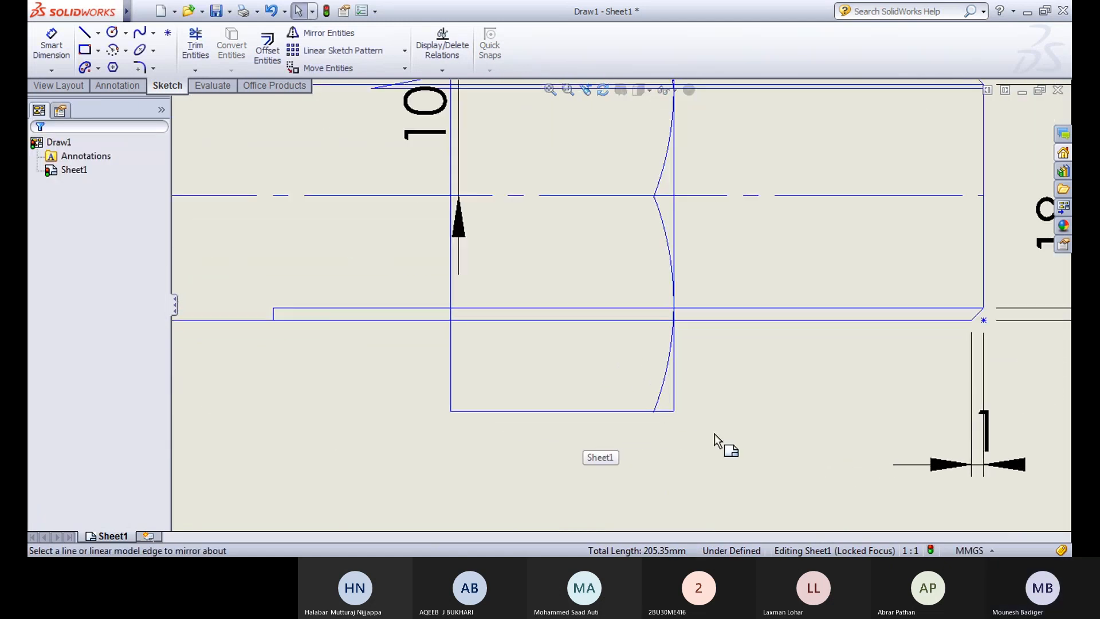
scroll(597, 263, down, 4)
scroll(597, 263, up, 12)
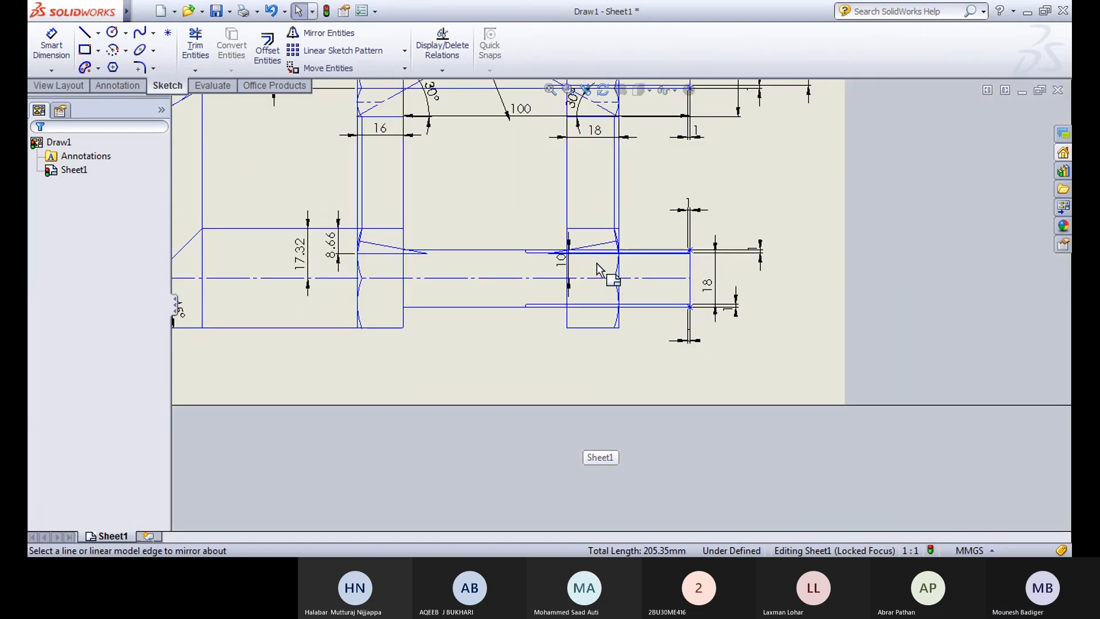
middle_drag(504, 312, 727, 363)
scroll(723, 363, up, 2)
middle_drag(716, 291, 641, 333)
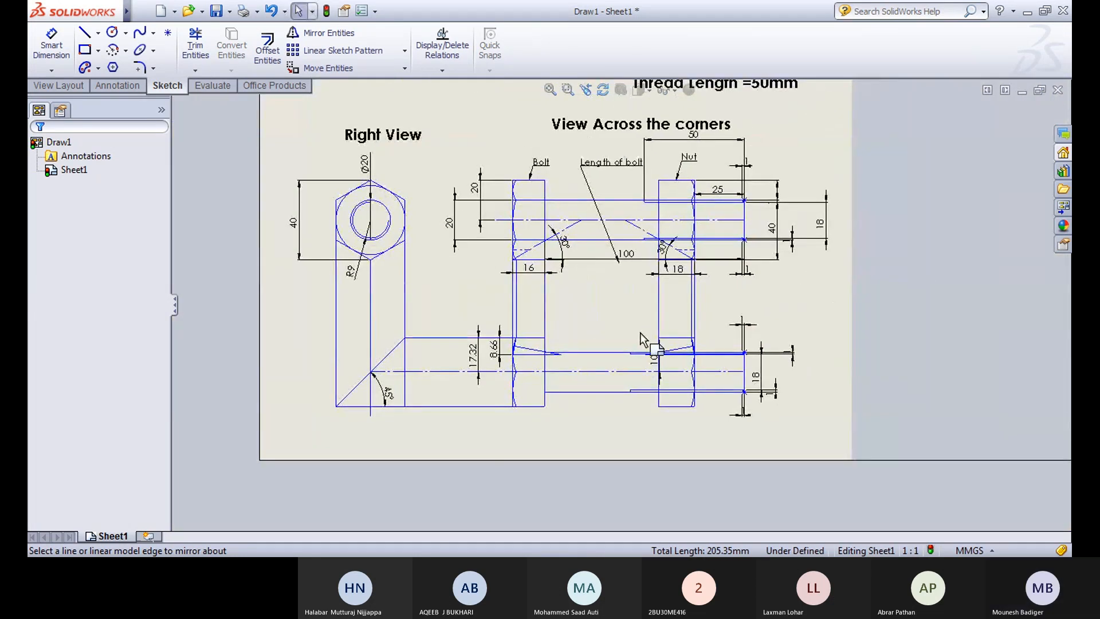
Step: Trim the bolt head's two outer corners back to the chamfer arcs in the upper view
scroll(638, 401, down, 2)
middle_drag(589, 398, 620, 463)
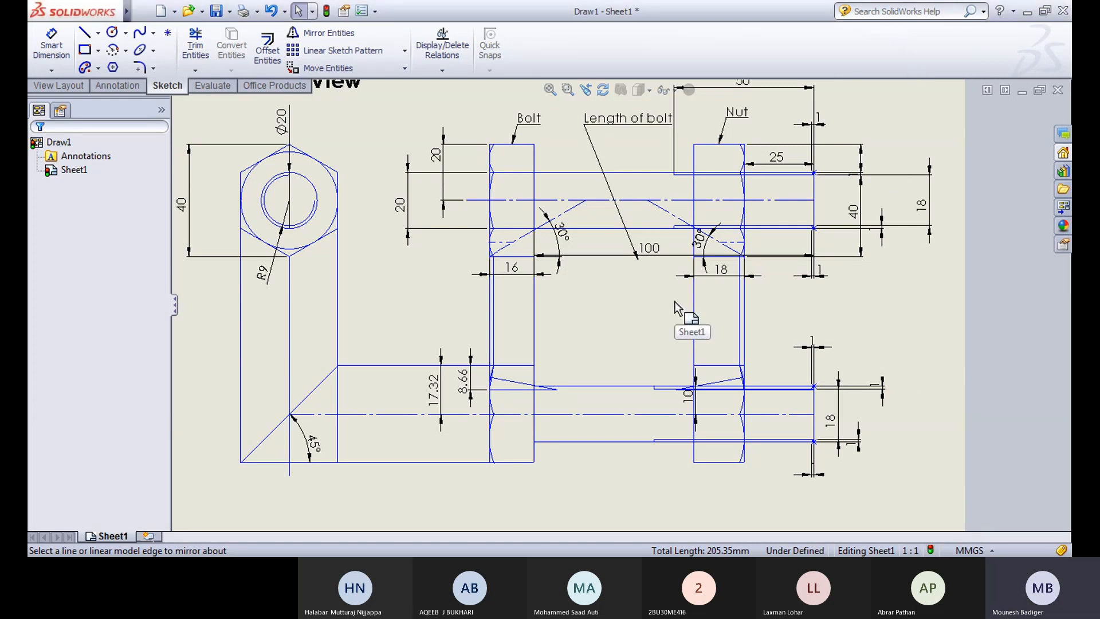
scroll(668, 302, up, 3)
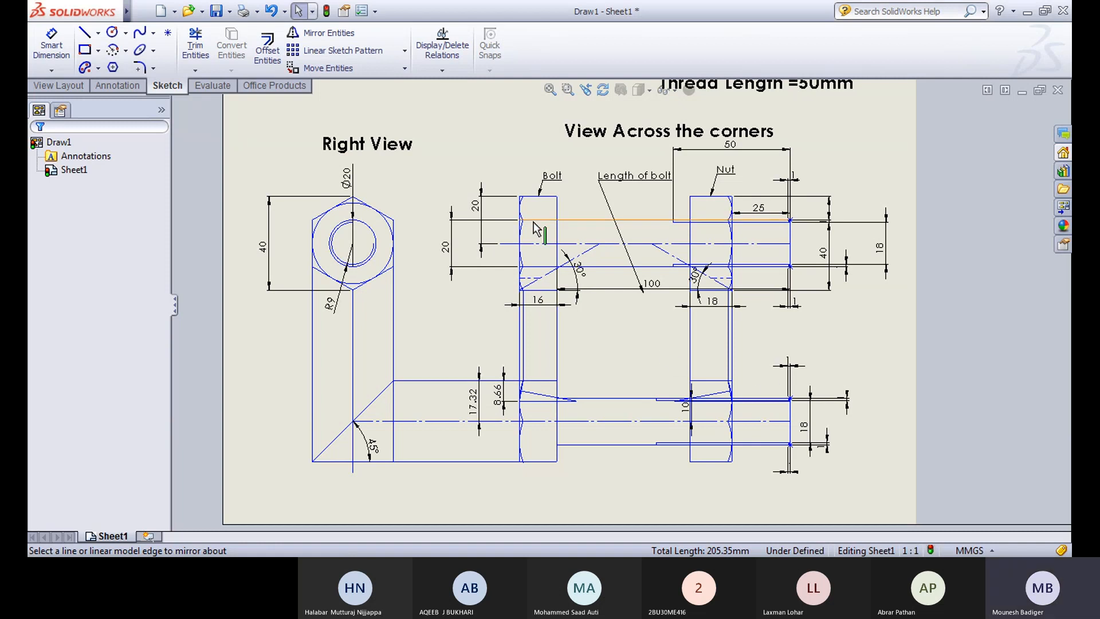
scroll(532, 229, down, 5)
click(196, 46)
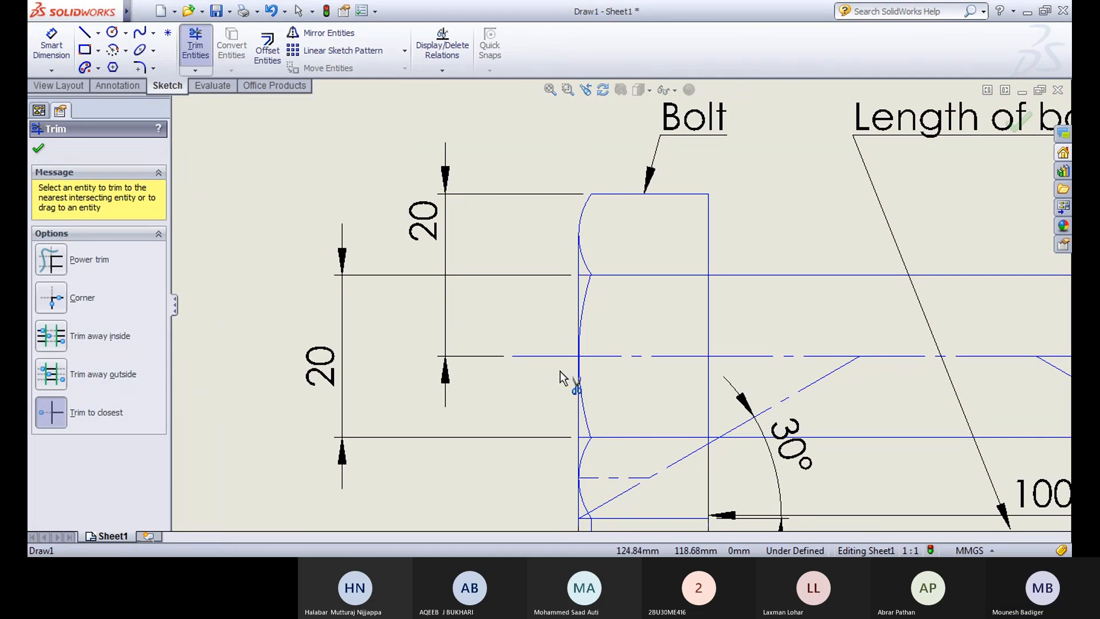
scroll(560, 370, up, 2)
scroll(564, 373, down, 3)
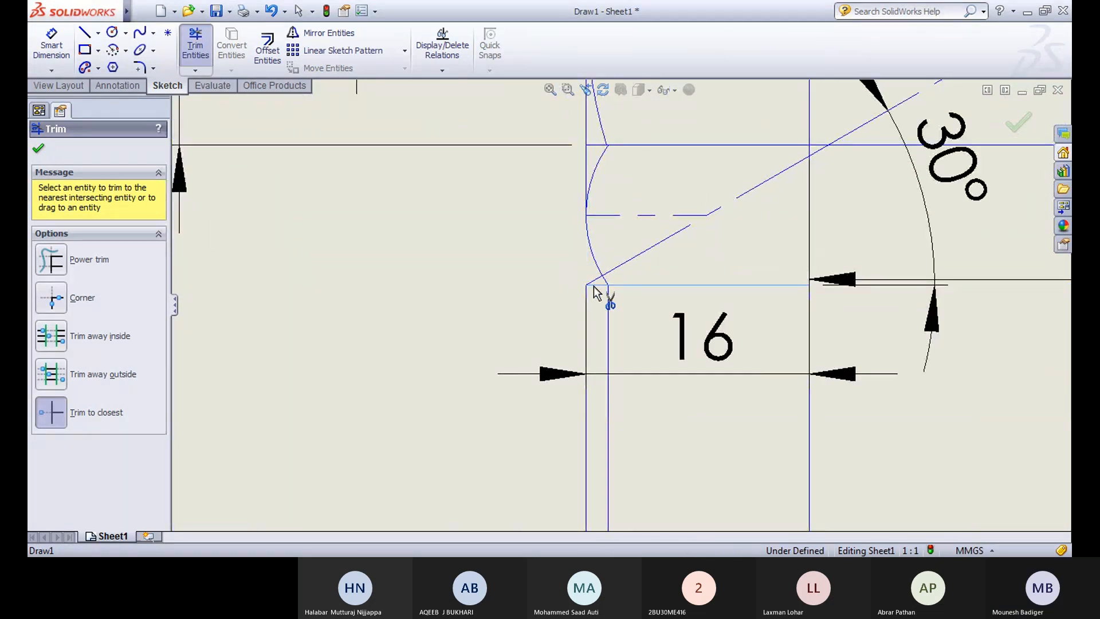
scroll(609, 322, up, 5)
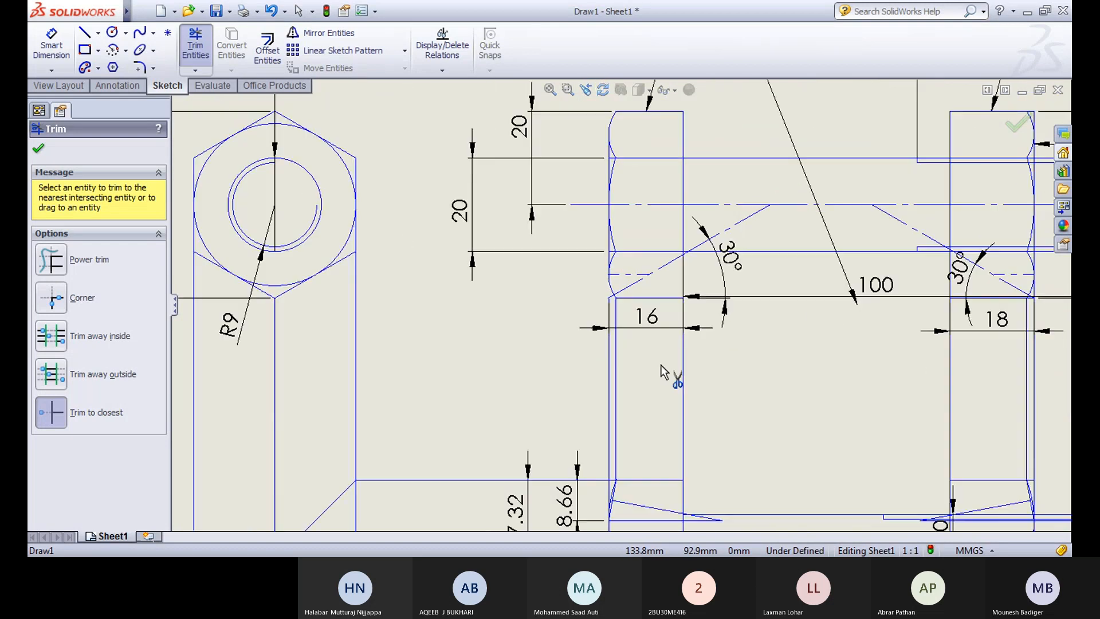
Step: Trim the nut's upper outer corner back to the chamfer arc in the upper view, accepting deletion of the associated dimensions
middle_drag(679, 385, 590, 321)
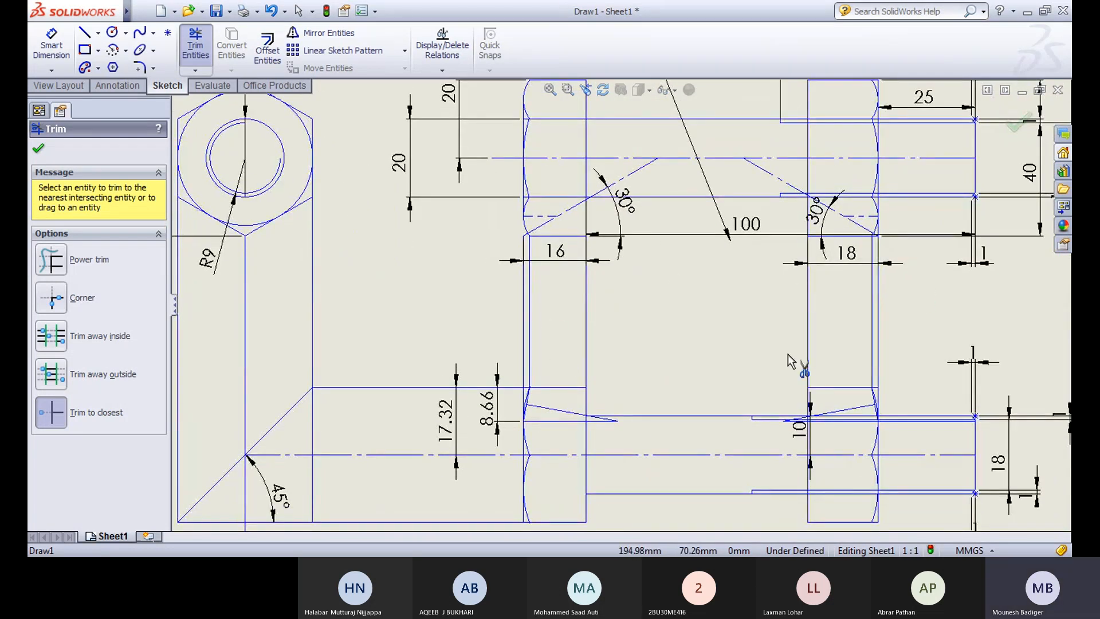
middle_drag(867, 154, 806, 212)
scroll(806, 216, up, 3)
scroll(745, 258, down, 6)
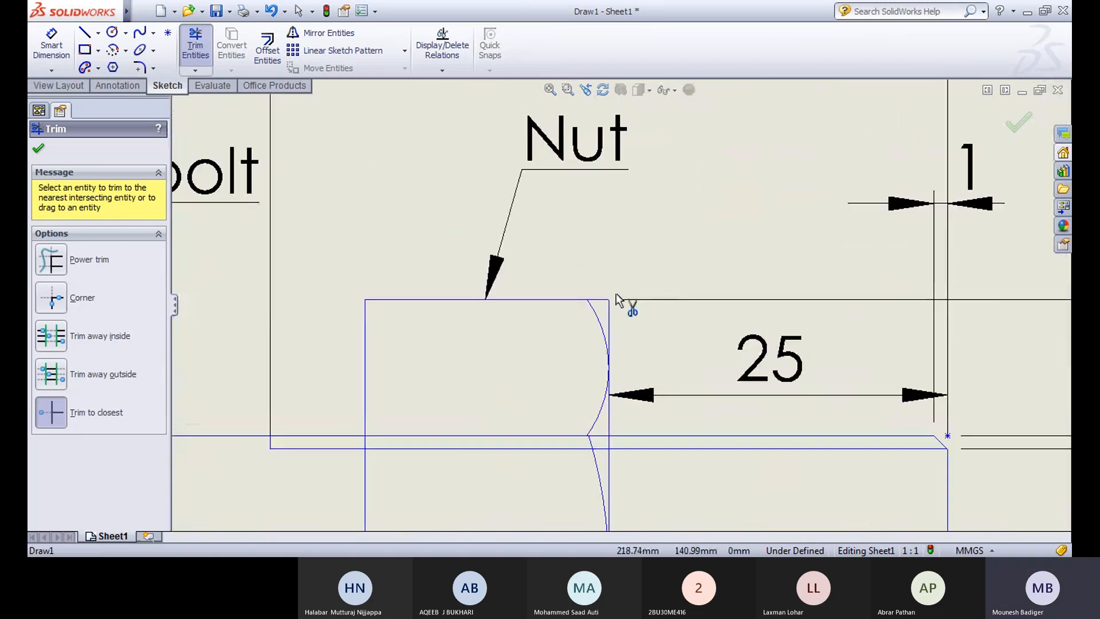
click(613, 358)
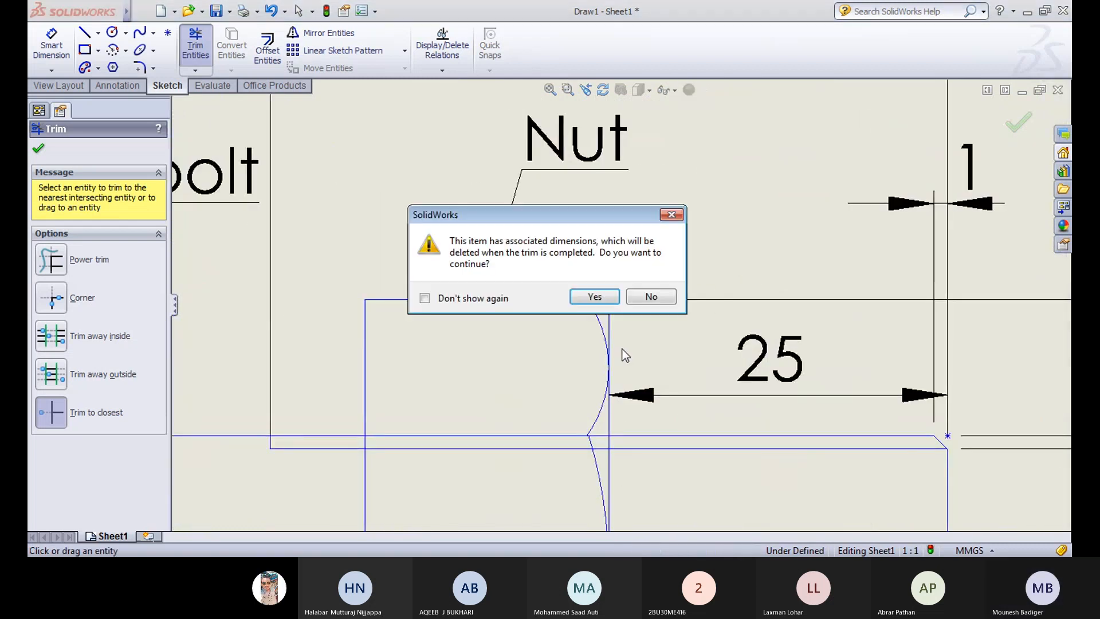
click(594, 296)
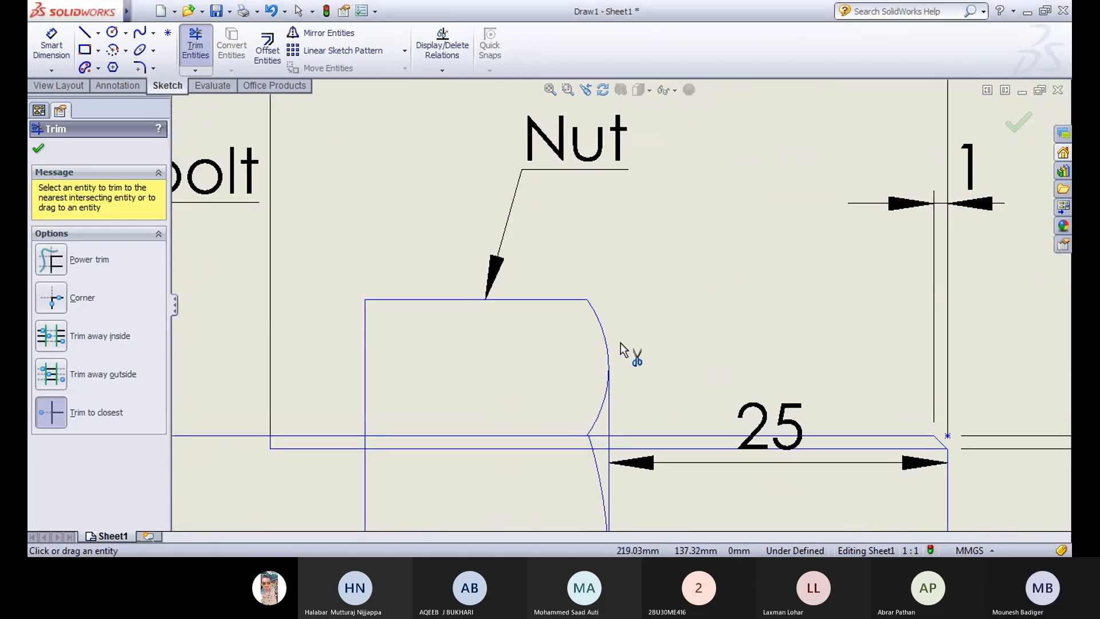
Step: Trim the nut's lower outer corner in the upper view, including the tail of the 30° line beyond the chamfer arc
scroll(624, 352, up, 4)
scroll(656, 429, down, 2)
mouse_move(640, 430)
middle_down()
mouse_move(678, 253)
mouse_move(666, 449)
middle_up()
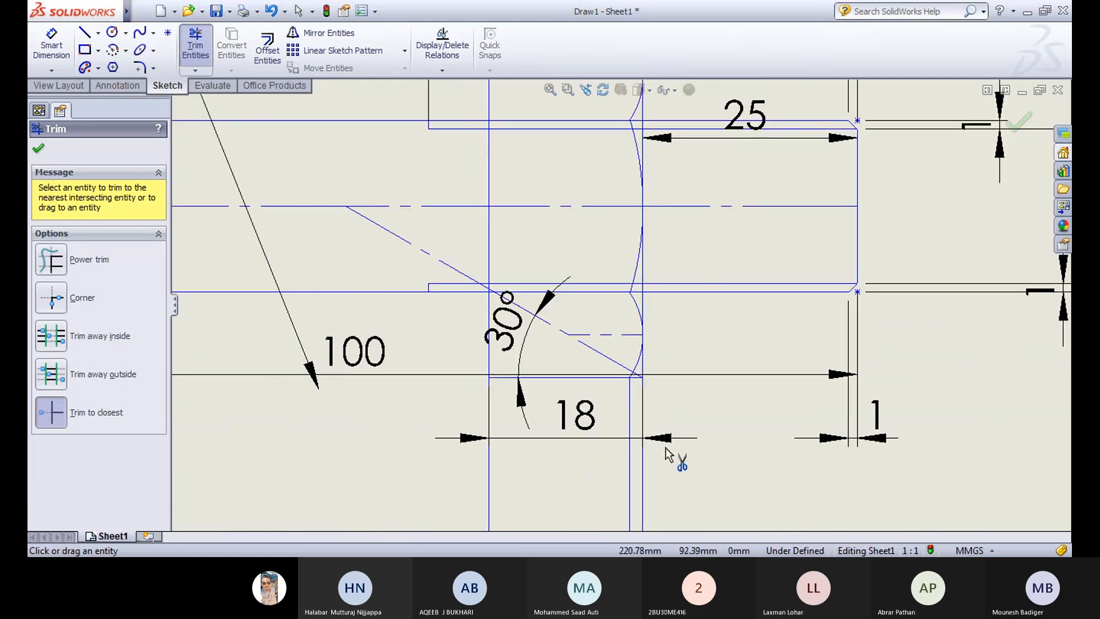
click(647, 370)
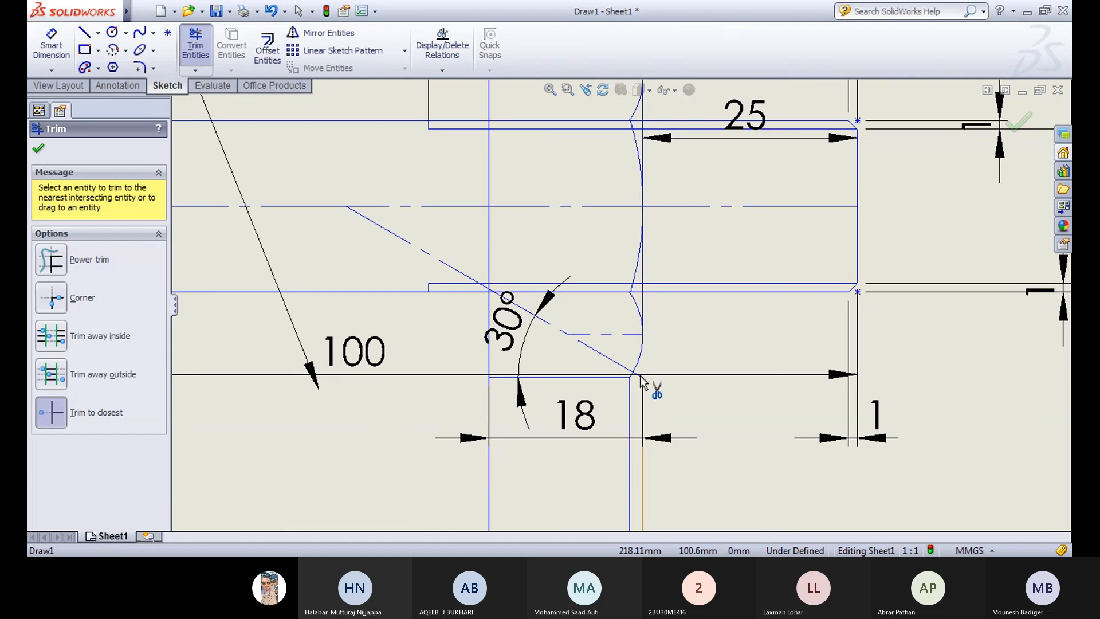
scroll(640, 376, down, 5)
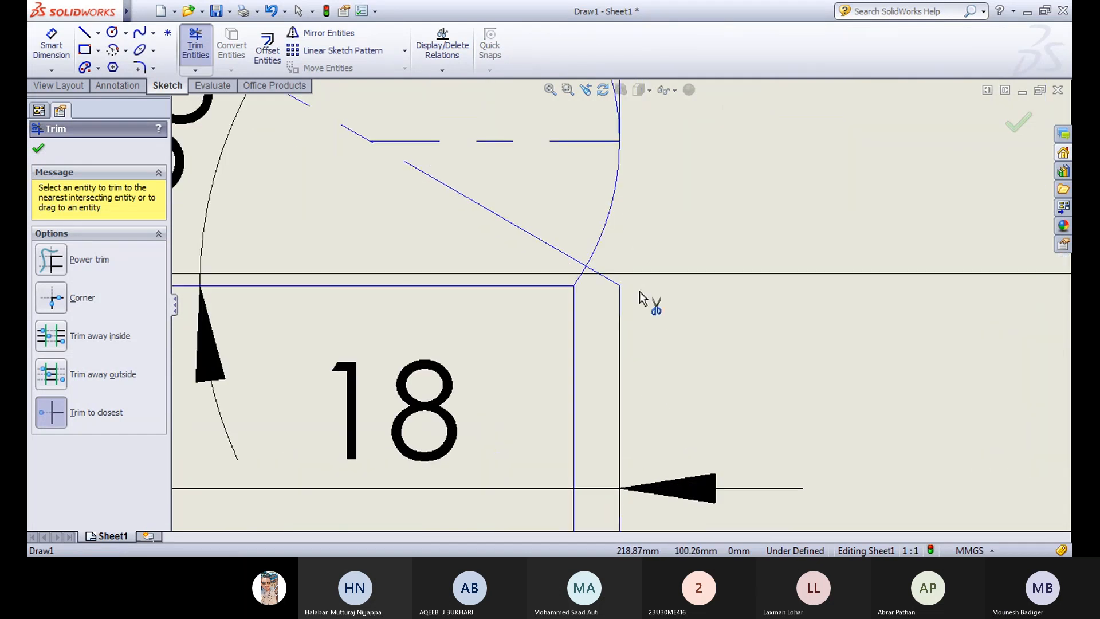
scroll(628, 330, up, 6)
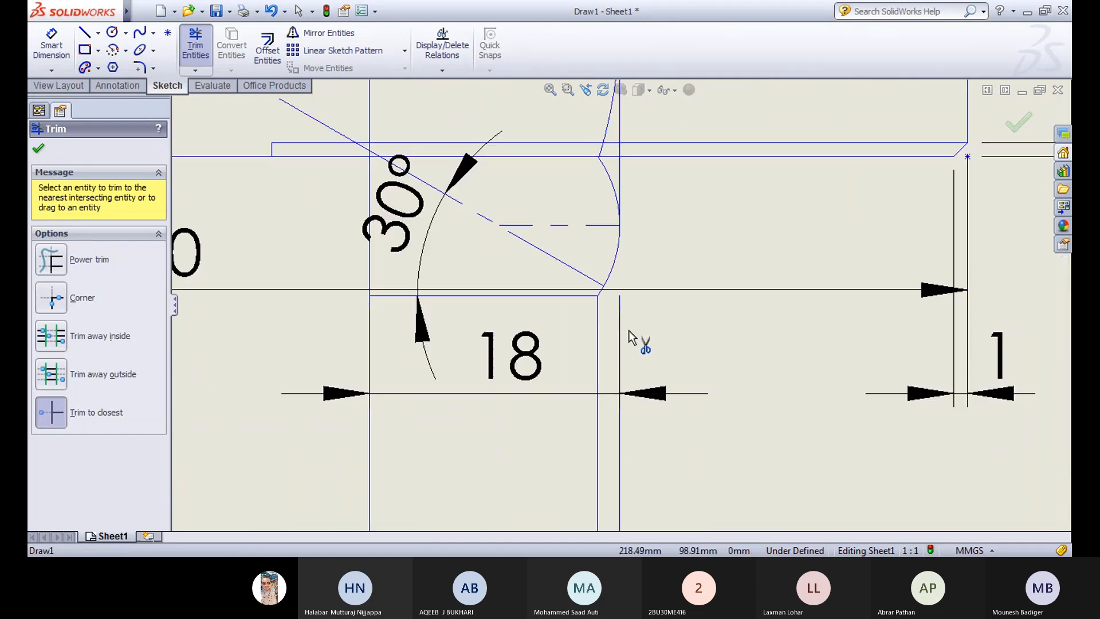
Step: Trim the bolt head's upper and lower outer corners back to the chamfer arcs in the lower view
ctrl+middle_drag(602, 393, 675, 245)
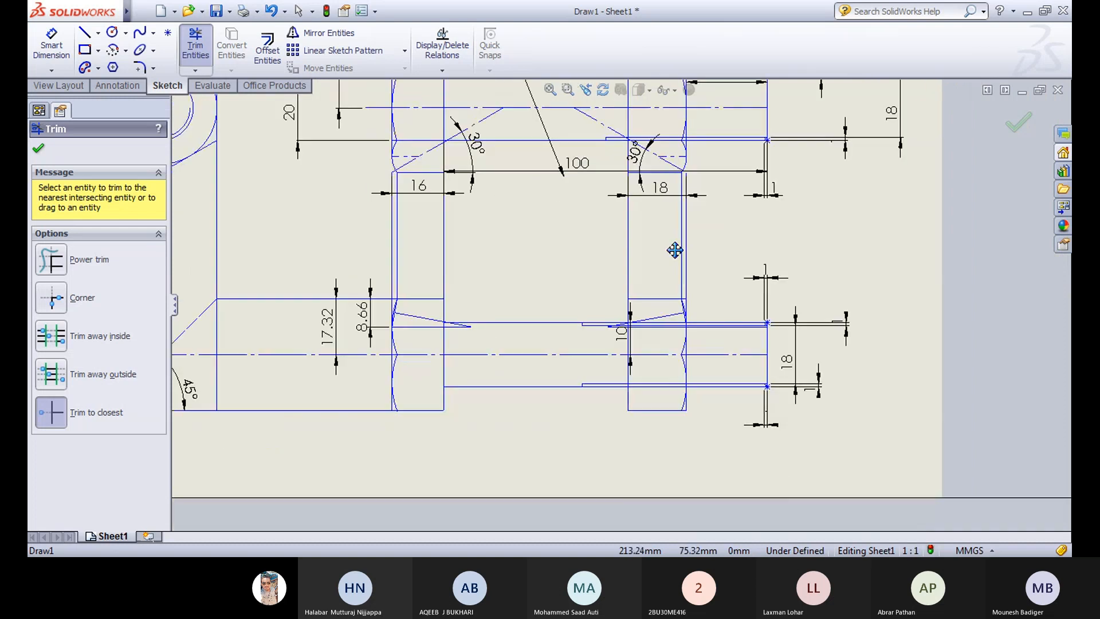
scroll(675, 245, down, 3)
scroll(528, 163, down, 3)
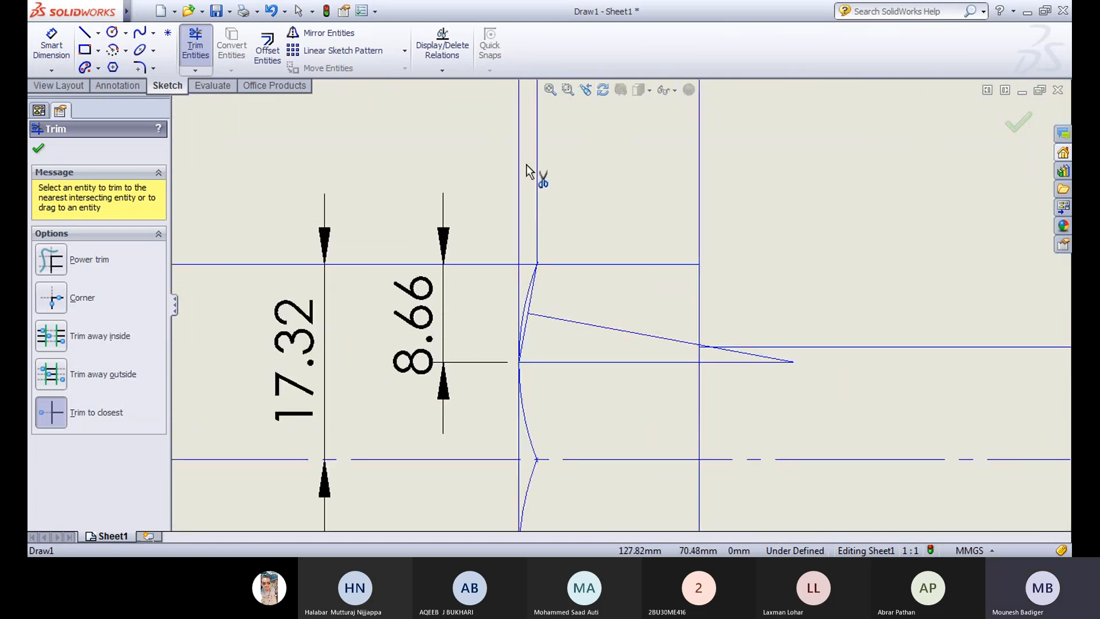
click(523, 282)
scroll(559, 368, up, 3)
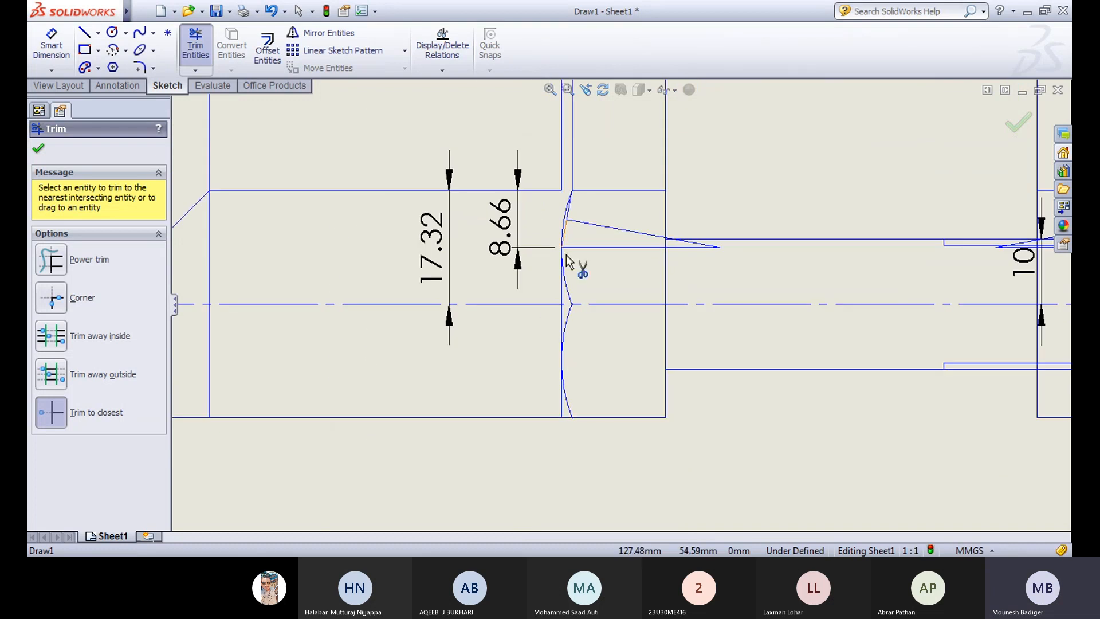
click(563, 415)
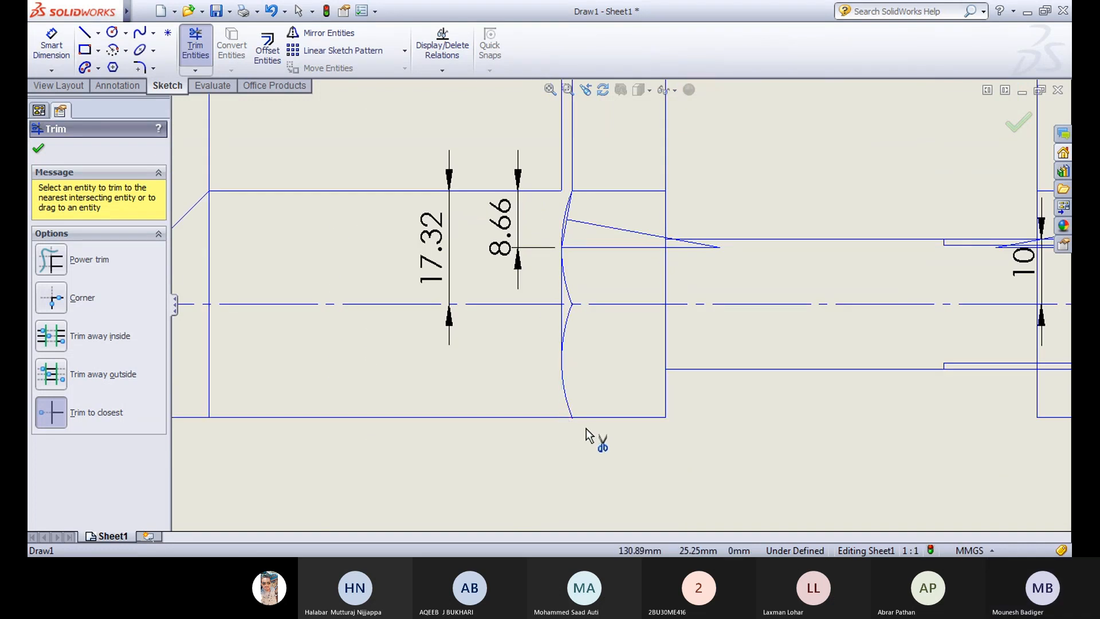
key(Escape)
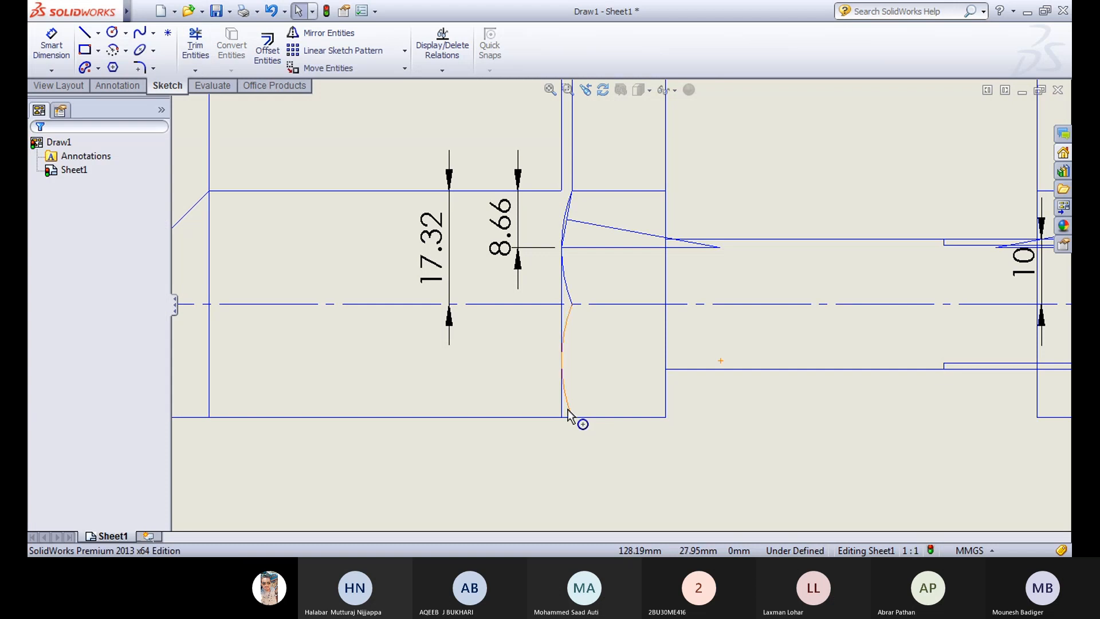
click(196, 46)
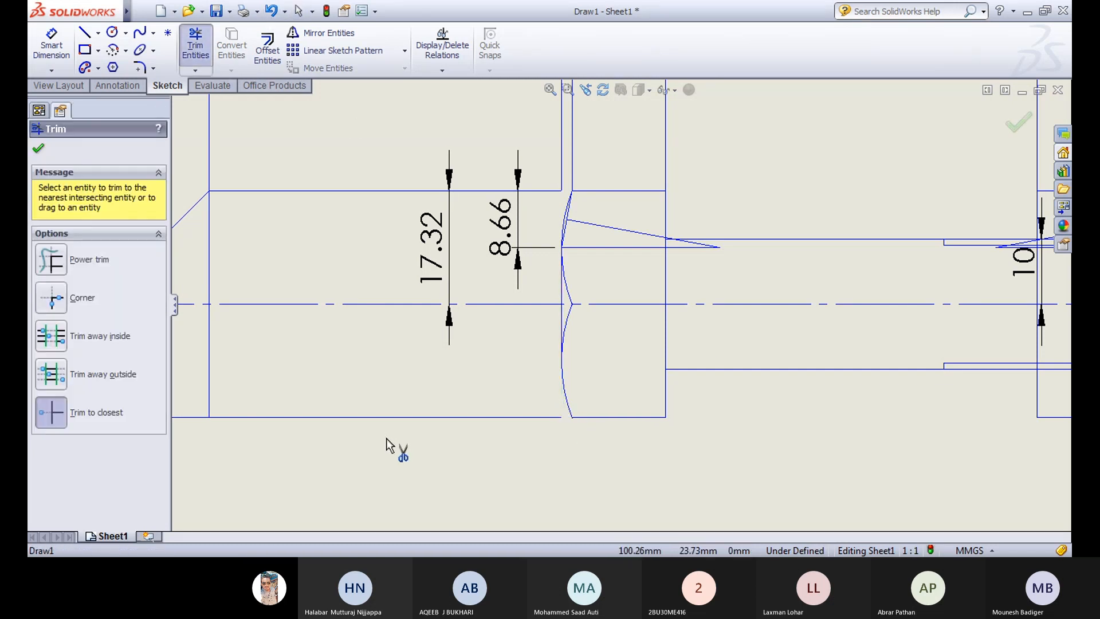
key(z)
Step: Trim the nut's upper and lower outer corners back to the chamfer arcs in the lower view, and finish trimming
scroll(500, 352, up, 2)
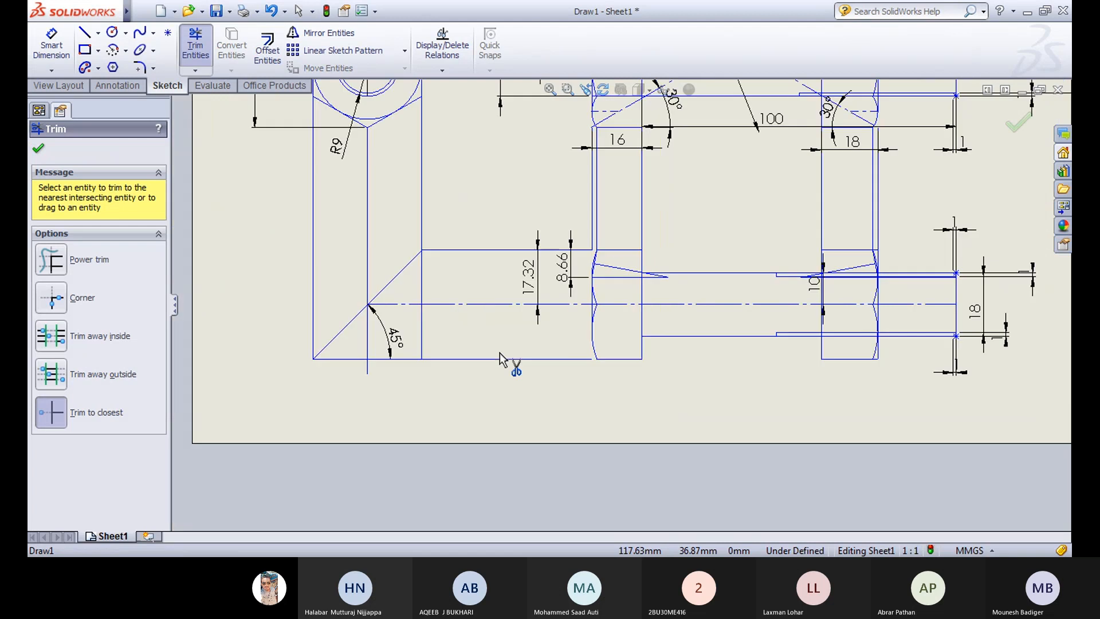
scroll(631, 321, up, 2)
scroll(719, 302, down, 6)
scroll(505, 190, down, 5)
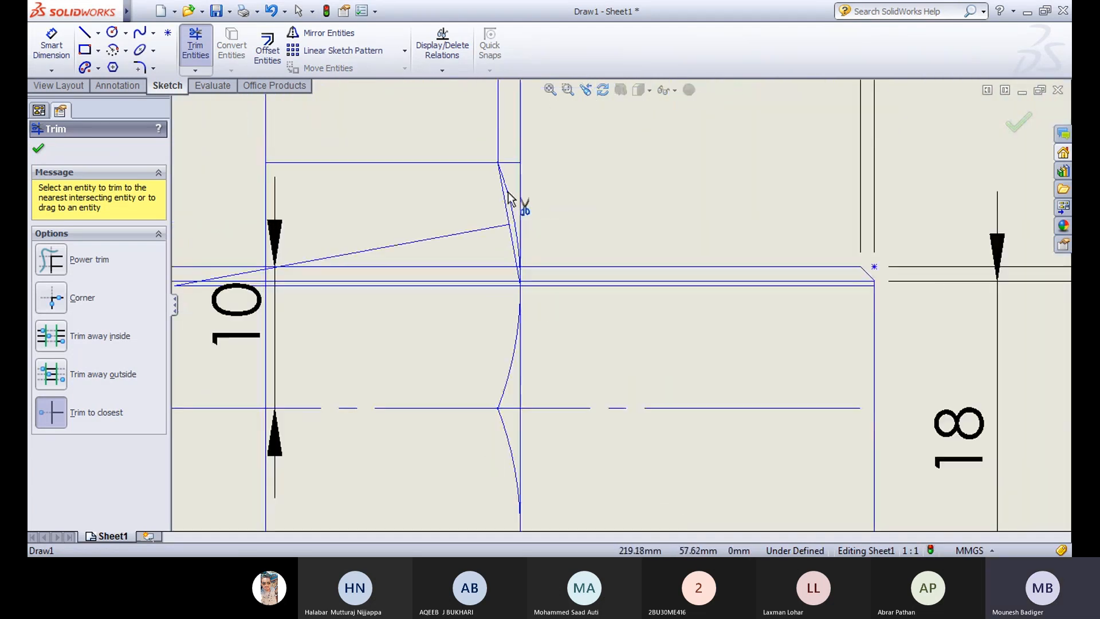
click(516, 165)
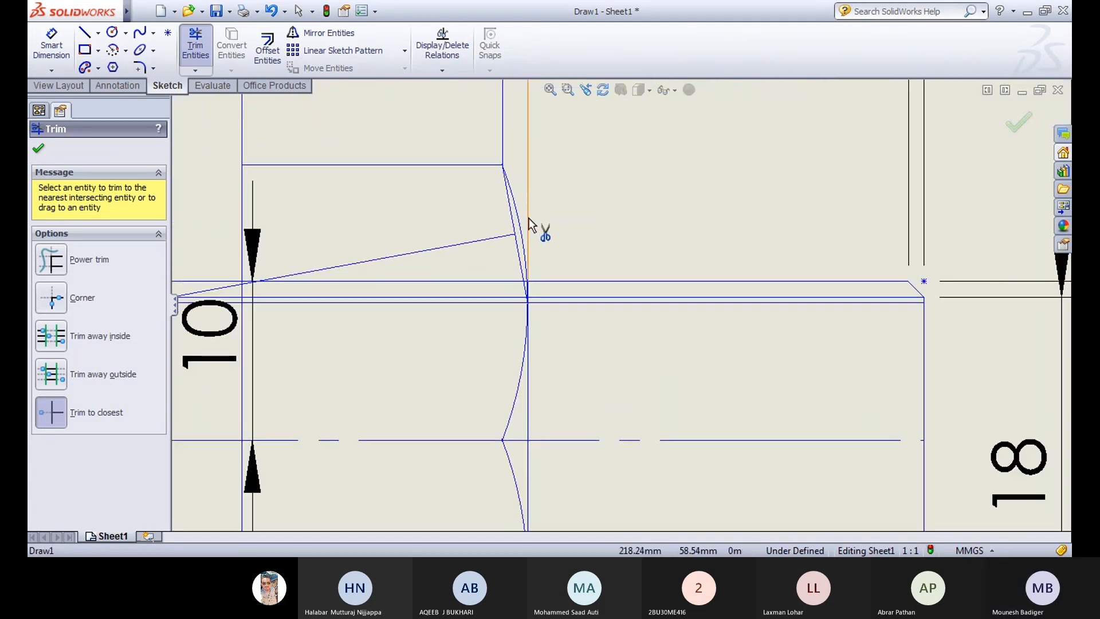
scroll(593, 299, up, 4)
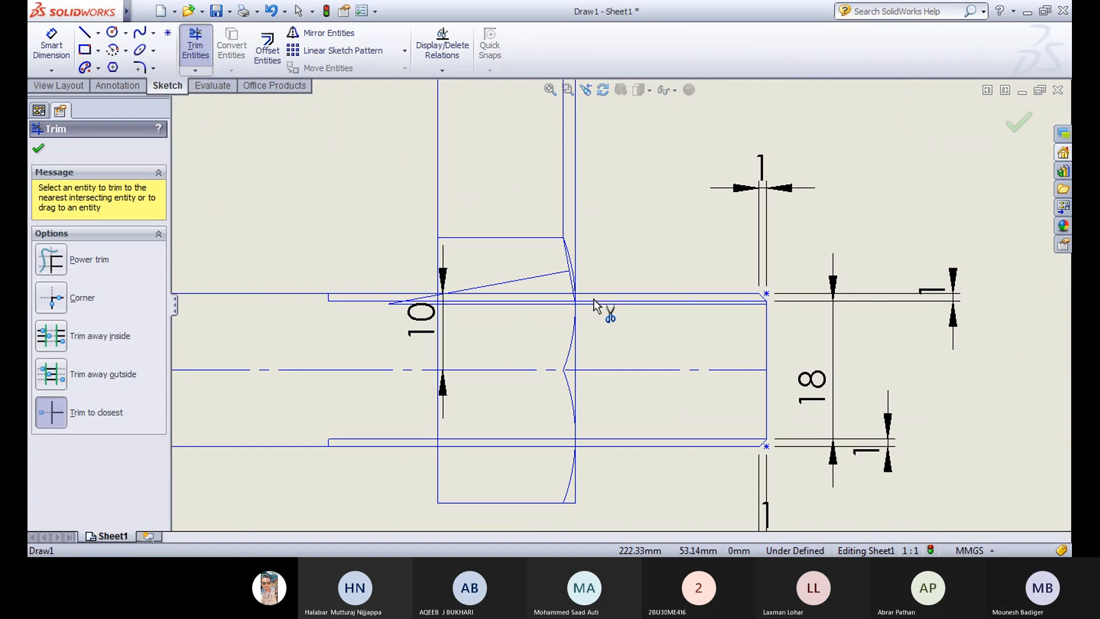
click(599, 302)
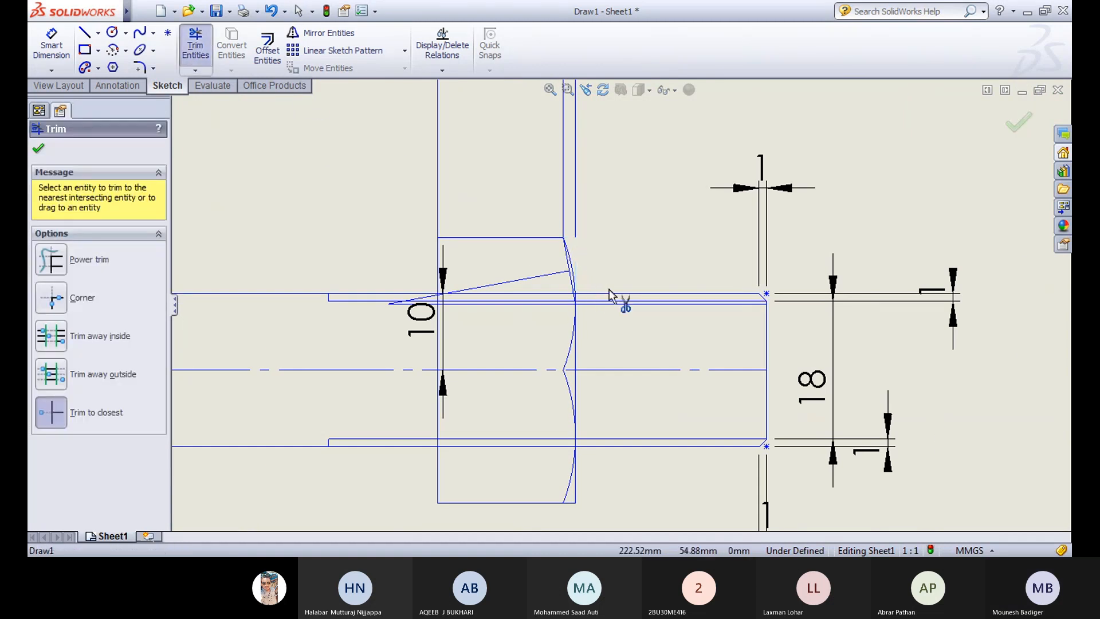
scroll(621, 299, up, 2)
scroll(554, 504, down, 2)
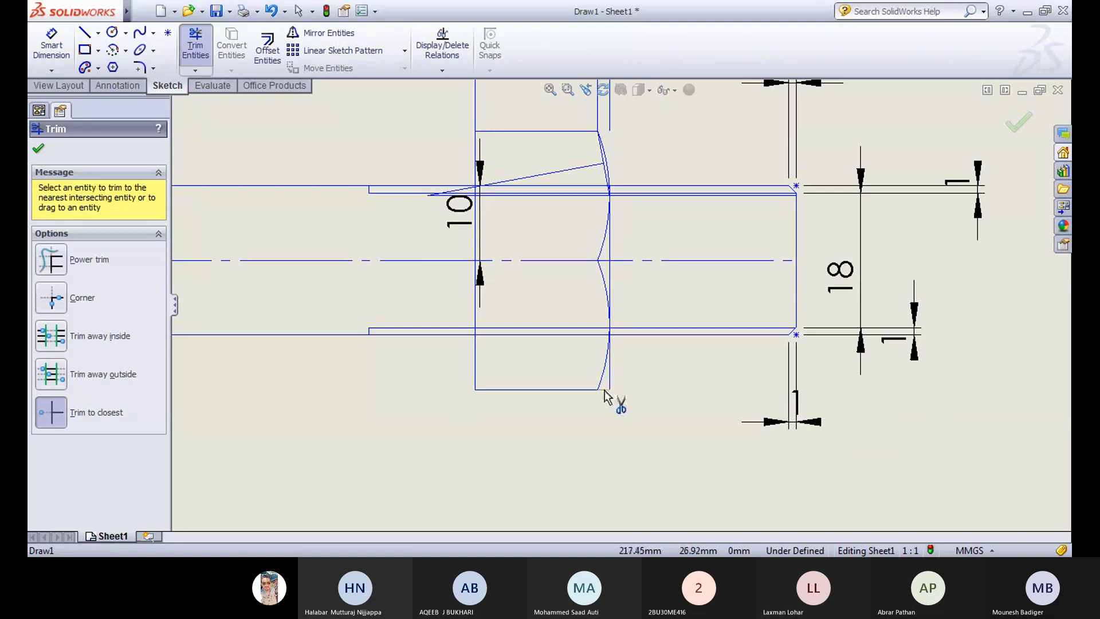
scroll(610, 381, up, 2)
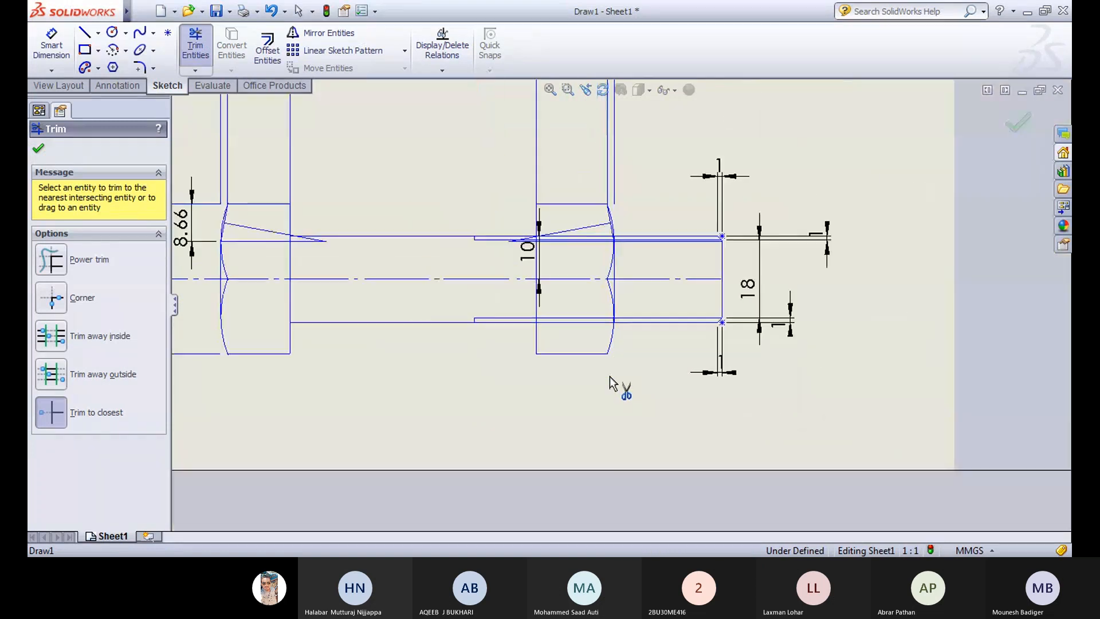
scroll(463, 384, up, 5)
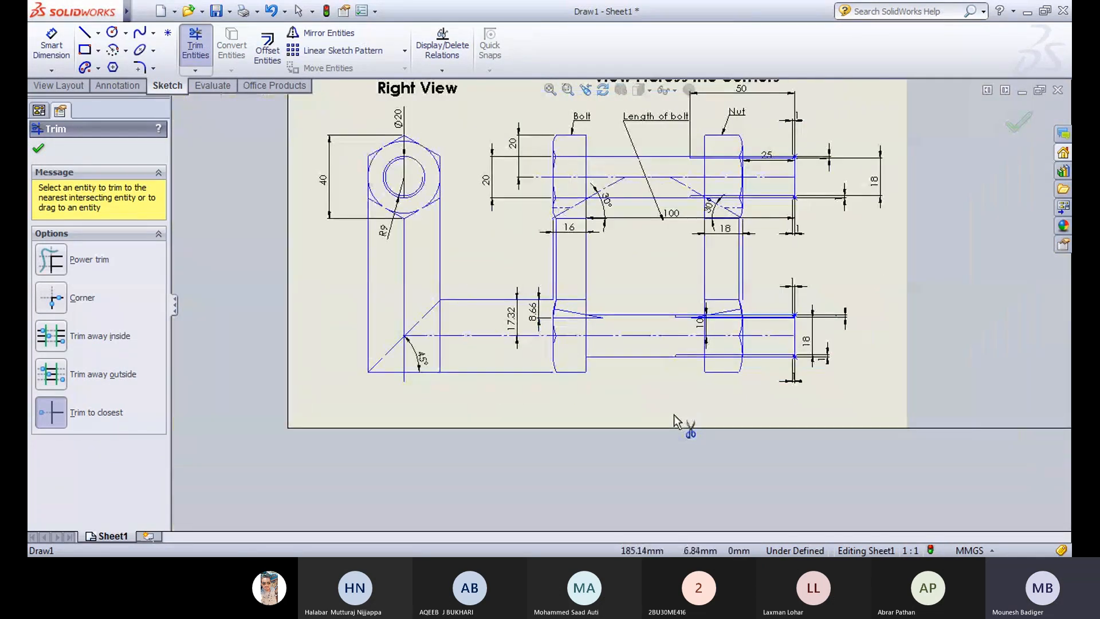
scroll(660, 412, up, 1)
scroll(664, 275, down, 3)
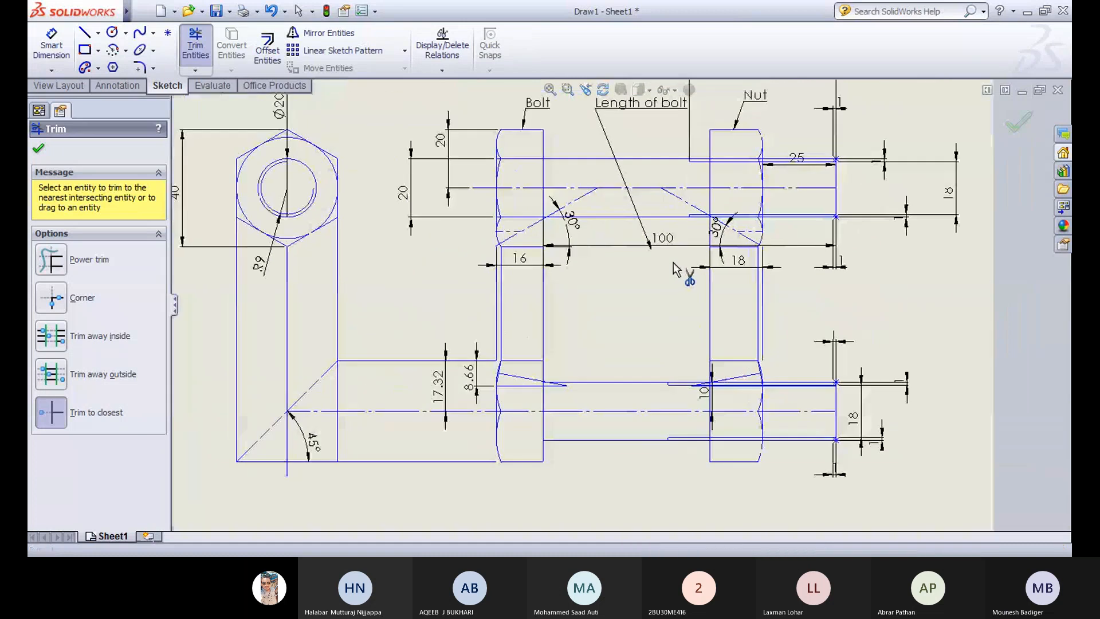
click(203, 54)
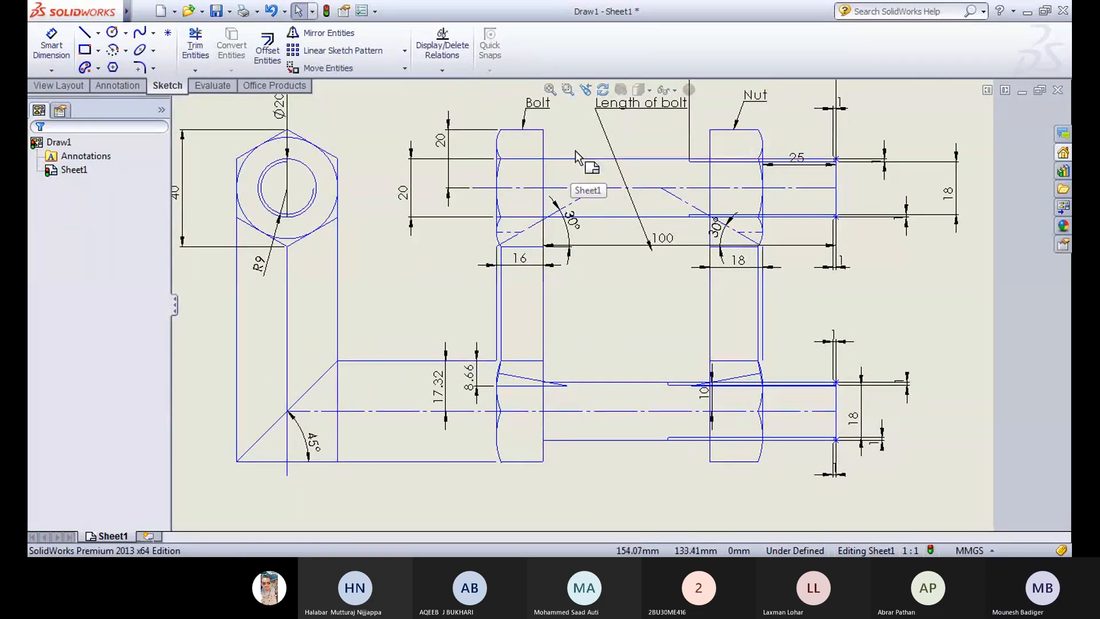
scroll(605, 213, up, 2)
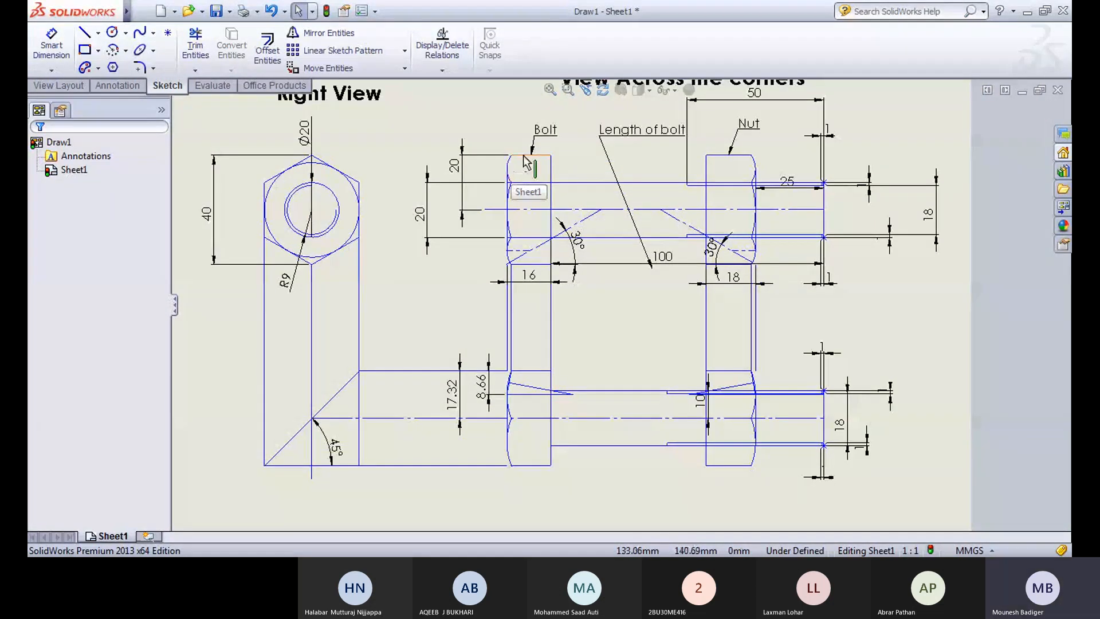
click(524, 155)
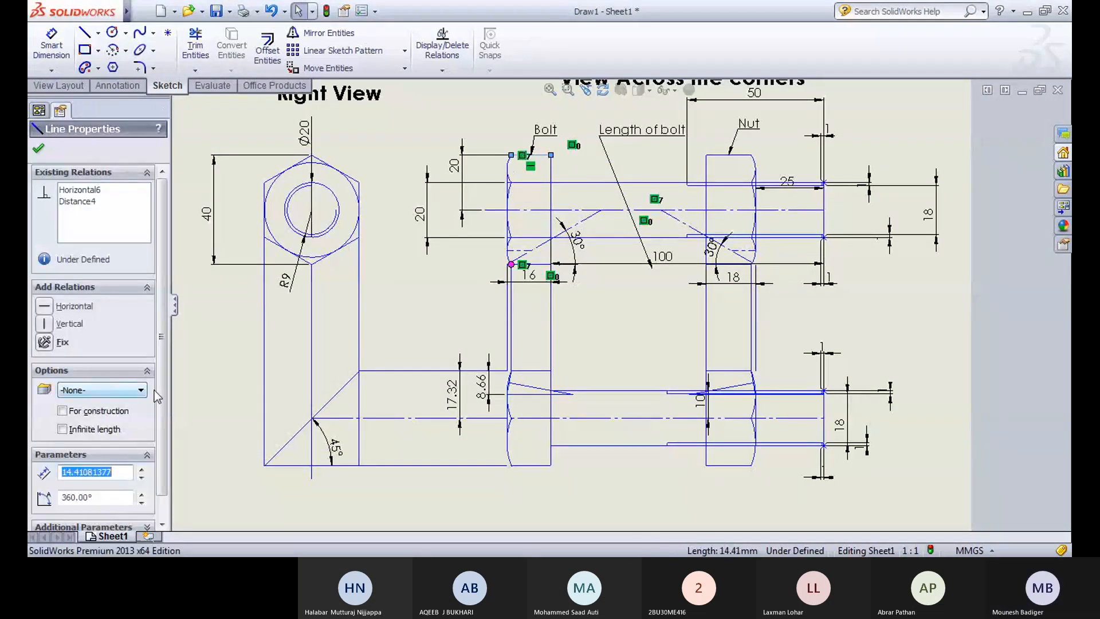
scroll(158, 277, down, 2)
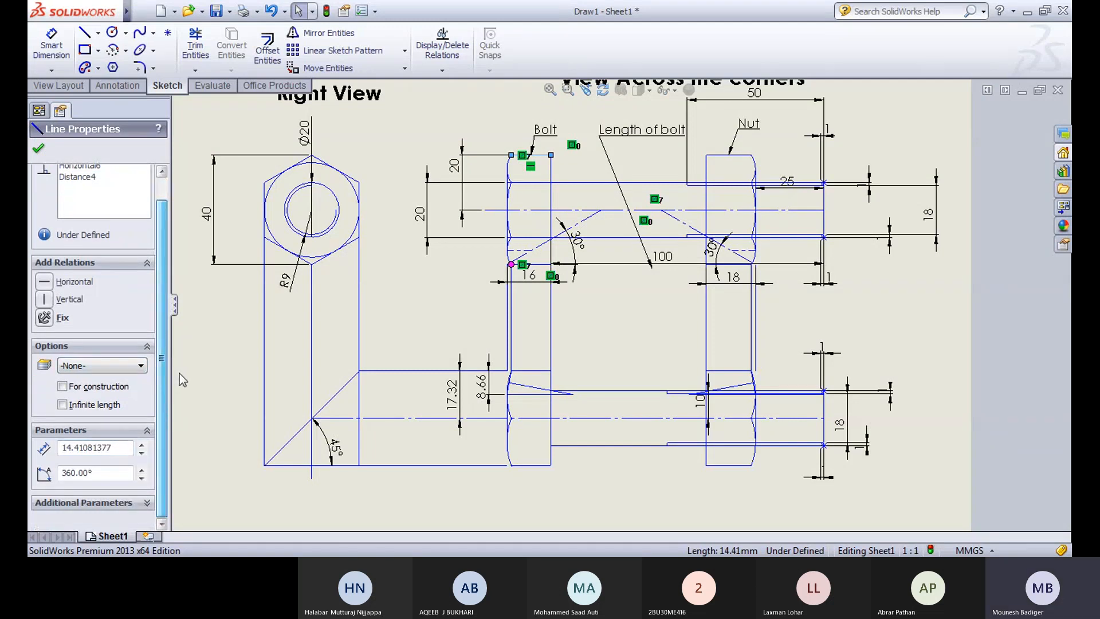
click(235, 324)
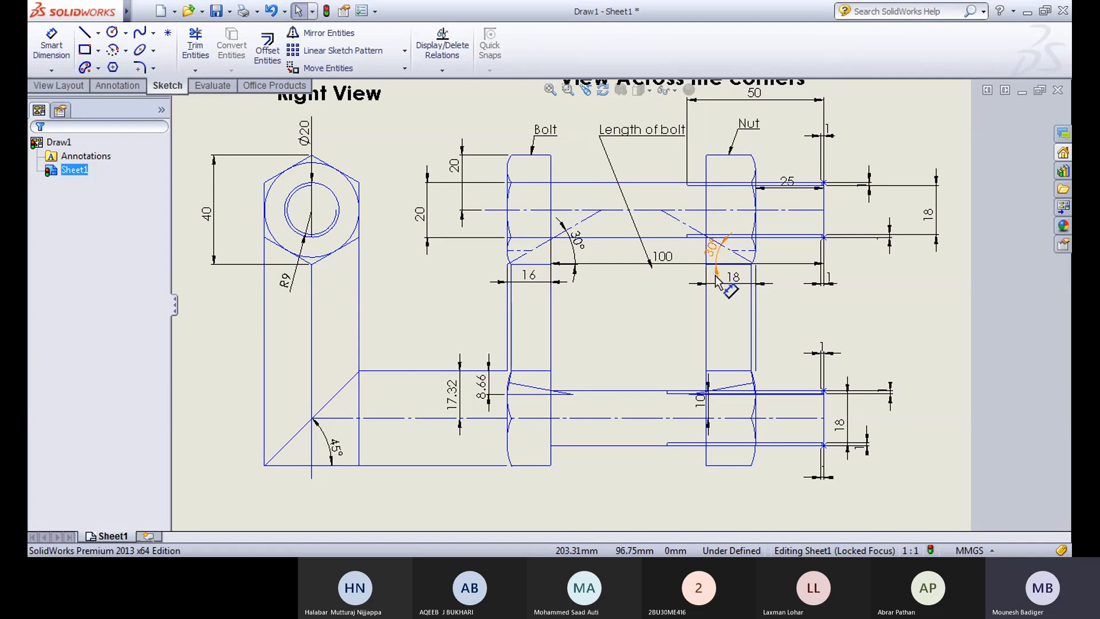
Step: Add a note reading "View across the flats" below the lower view of the bolt and nut
scroll(674, 327, up, 2)
middle_drag(674, 327, 634, 367)
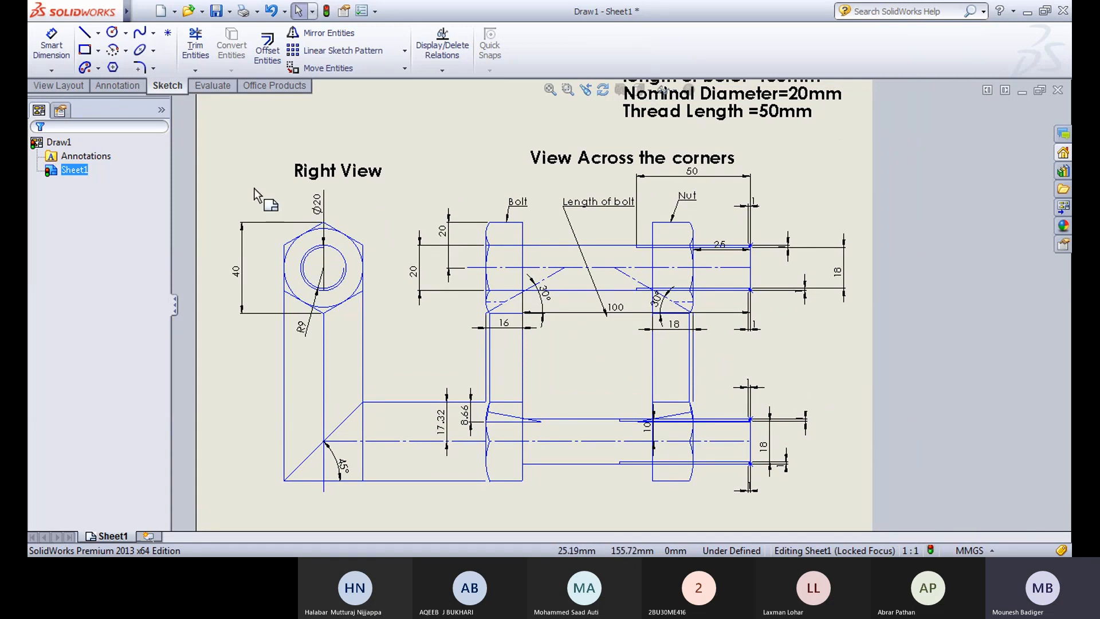
click(116, 87)
click(190, 46)
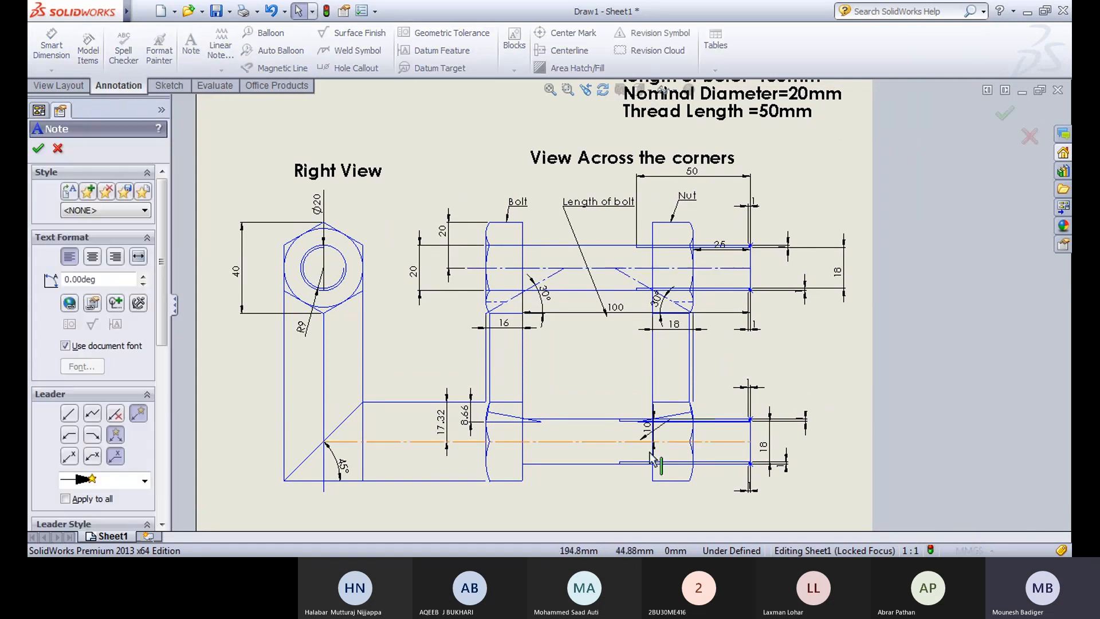
click(598, 504)
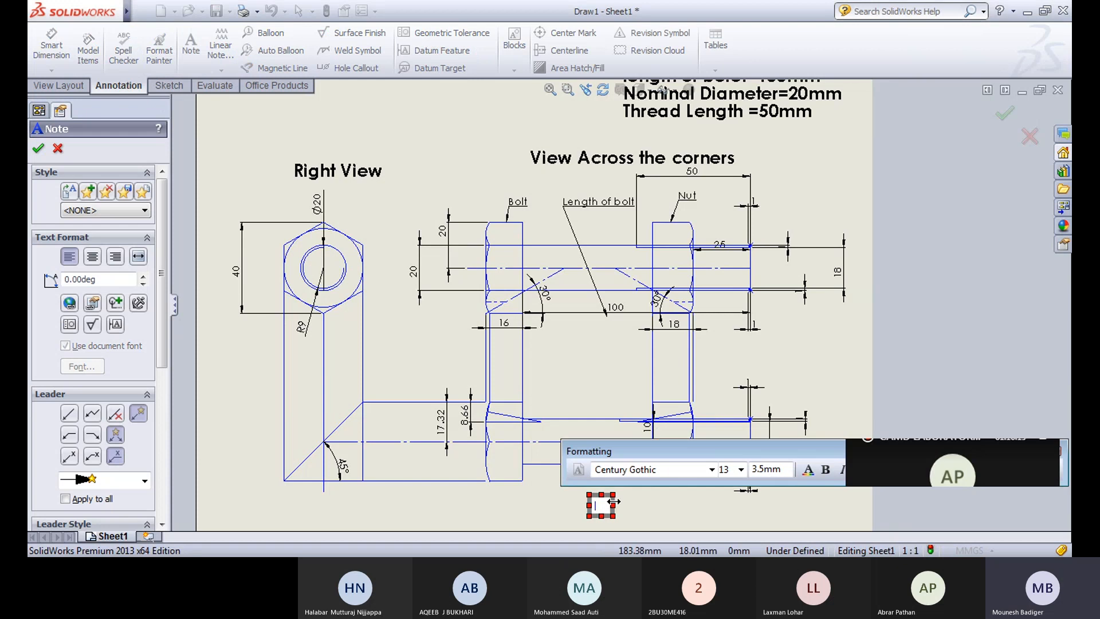
text(View acr)
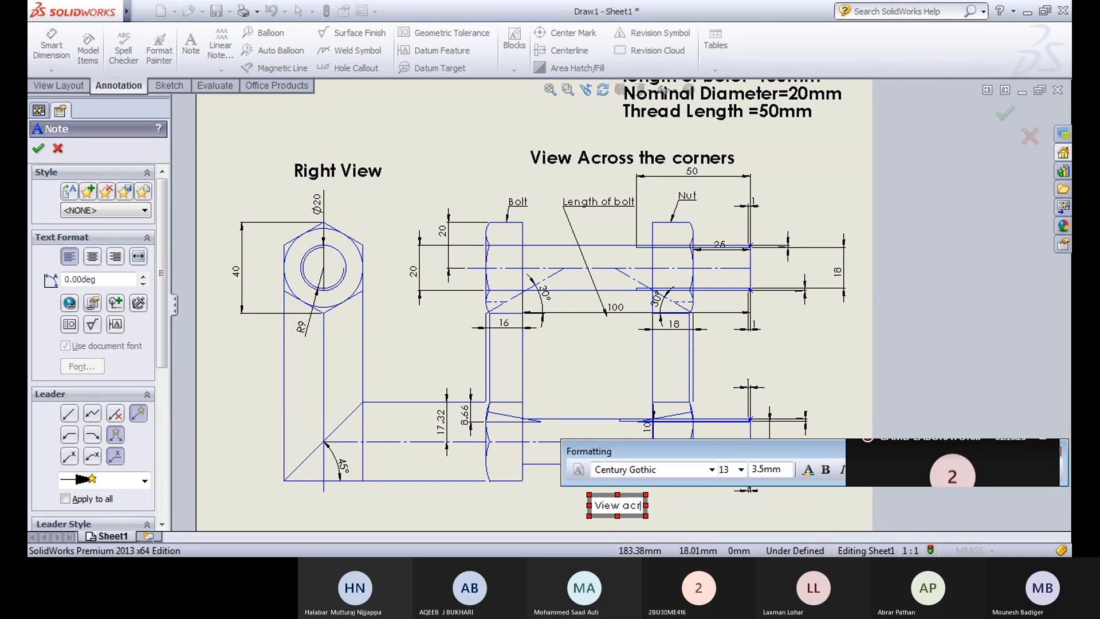
text(oss the flats)
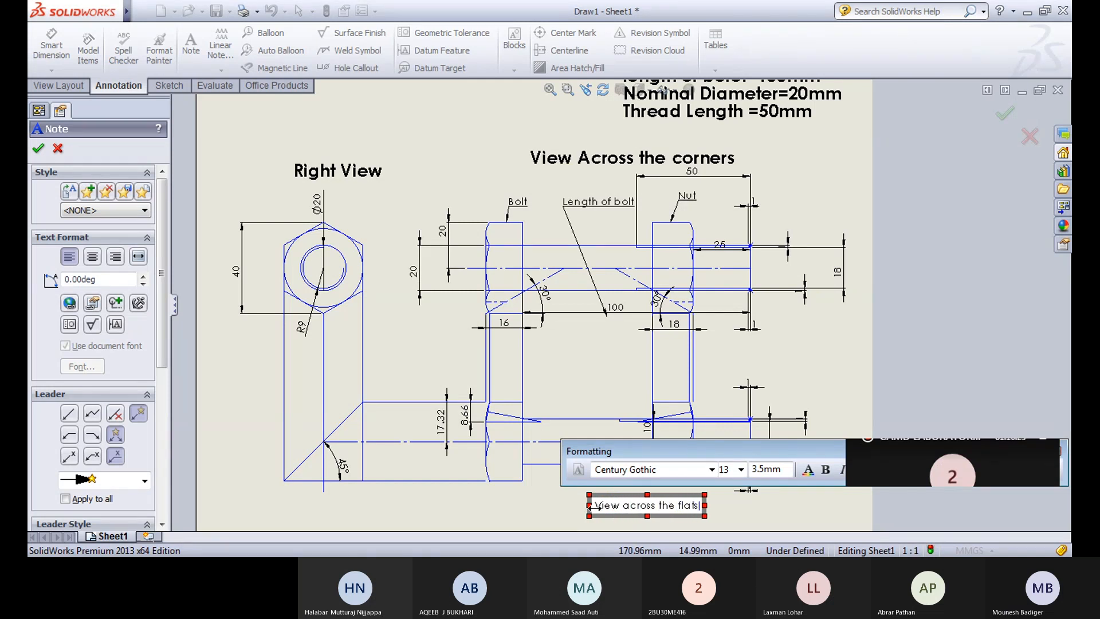
Step: Format the whole "View across the flats" note in bold at size 24 and finish the note
key(ctrl+a)
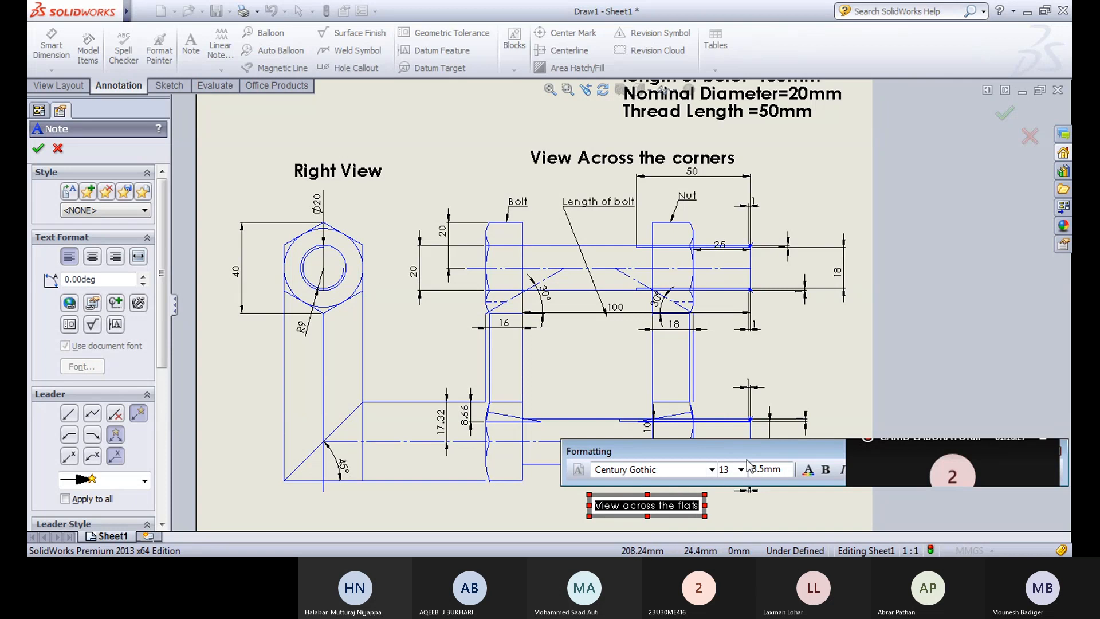
drag(775, 451, 605, 359)
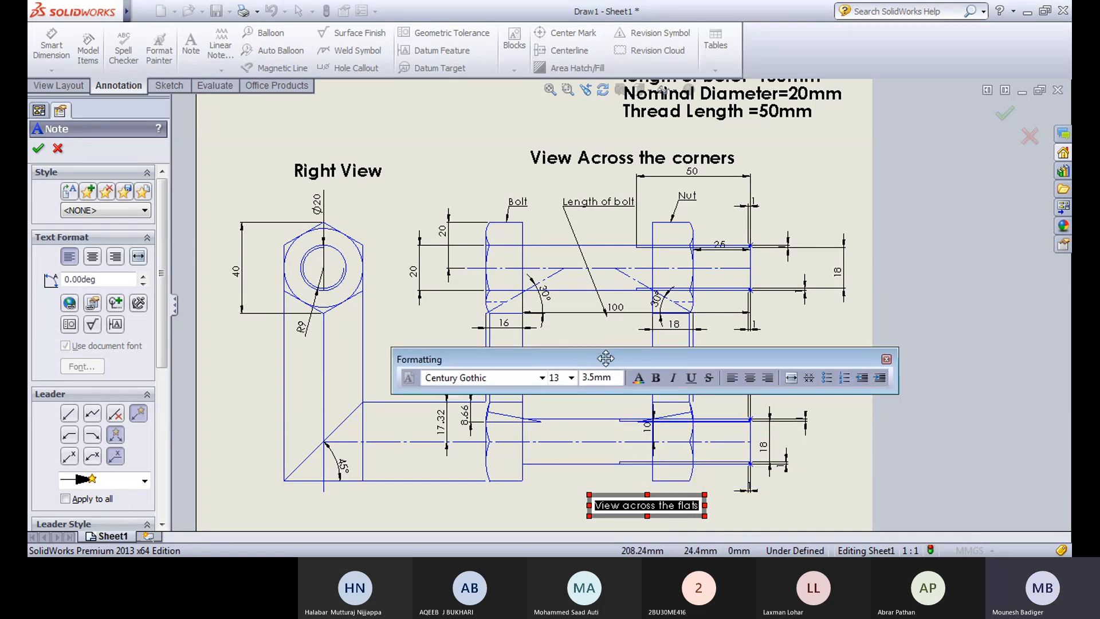
click(571, 377)
click(556, 506)
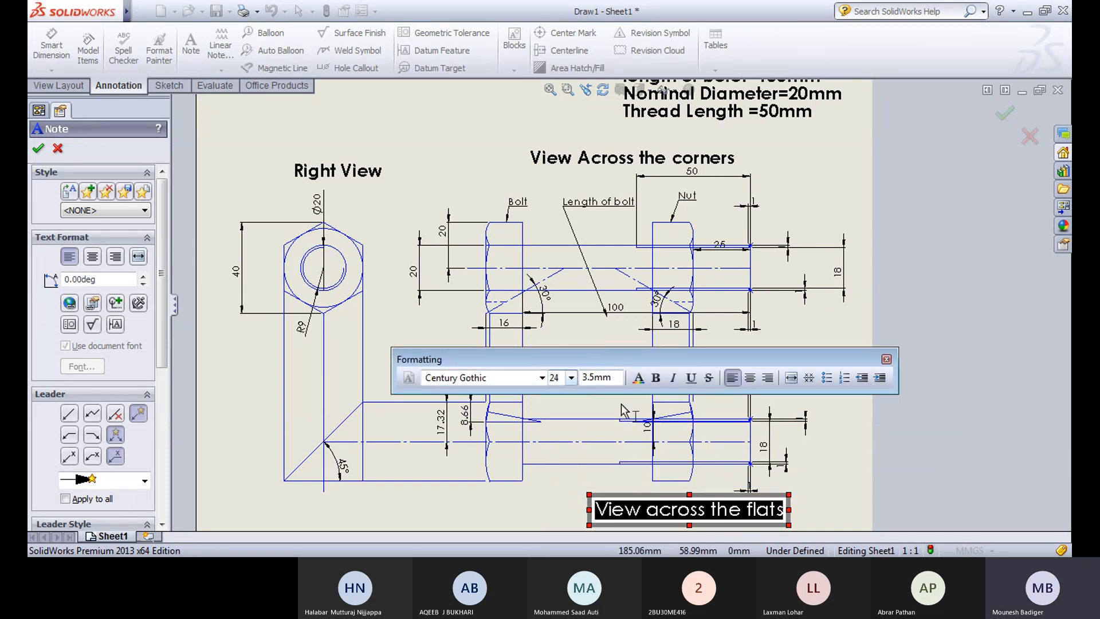
click(655, 378)
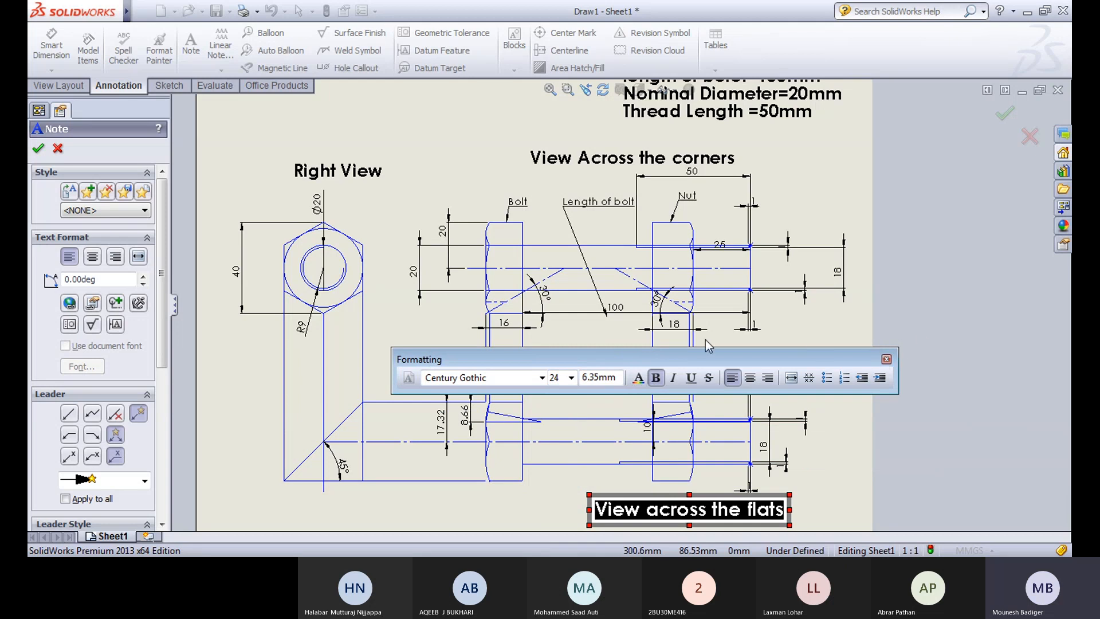
click(38, 148)
click(865, 356)
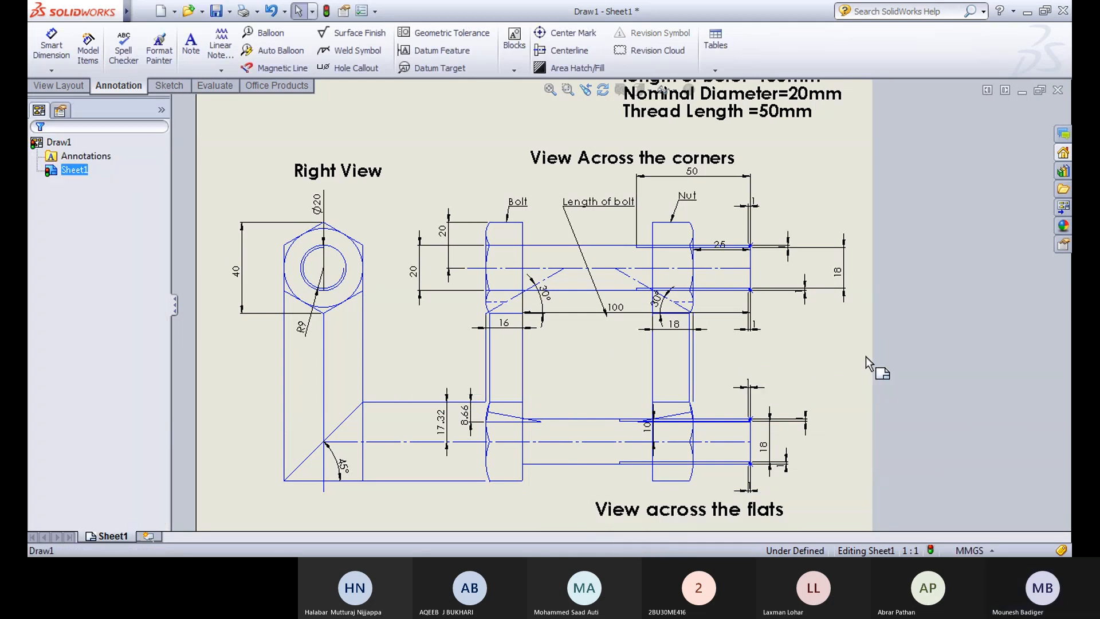
Step: Move the "View across the flats" note so it sits centred beneath the lower view
scroll(865, 356, up, 1)
drag(686, 474, 617, 473)
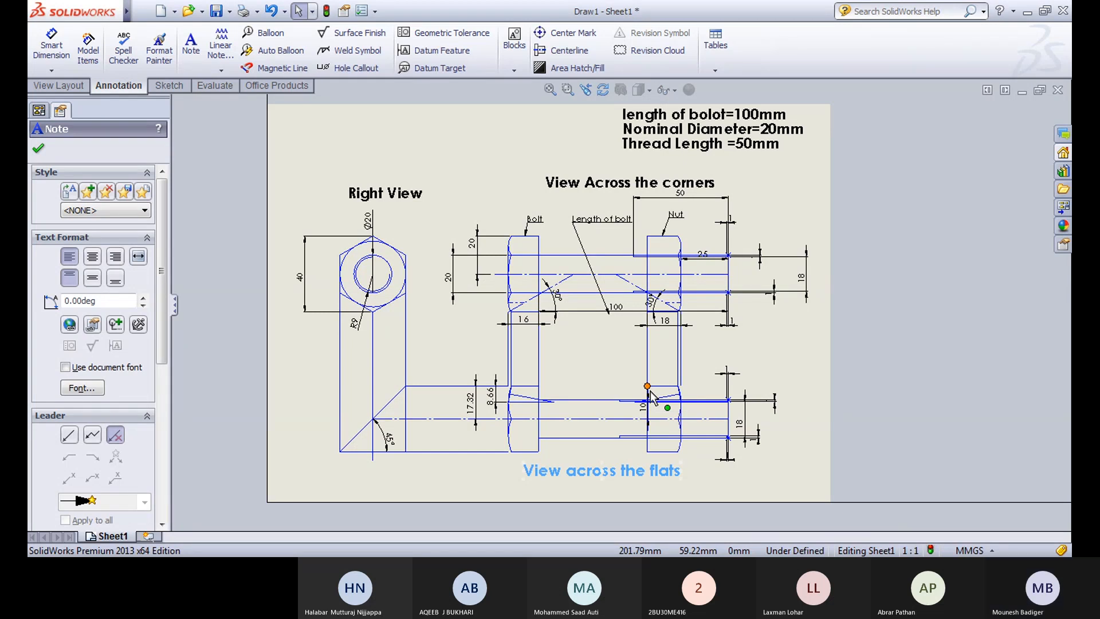
key(Escape)
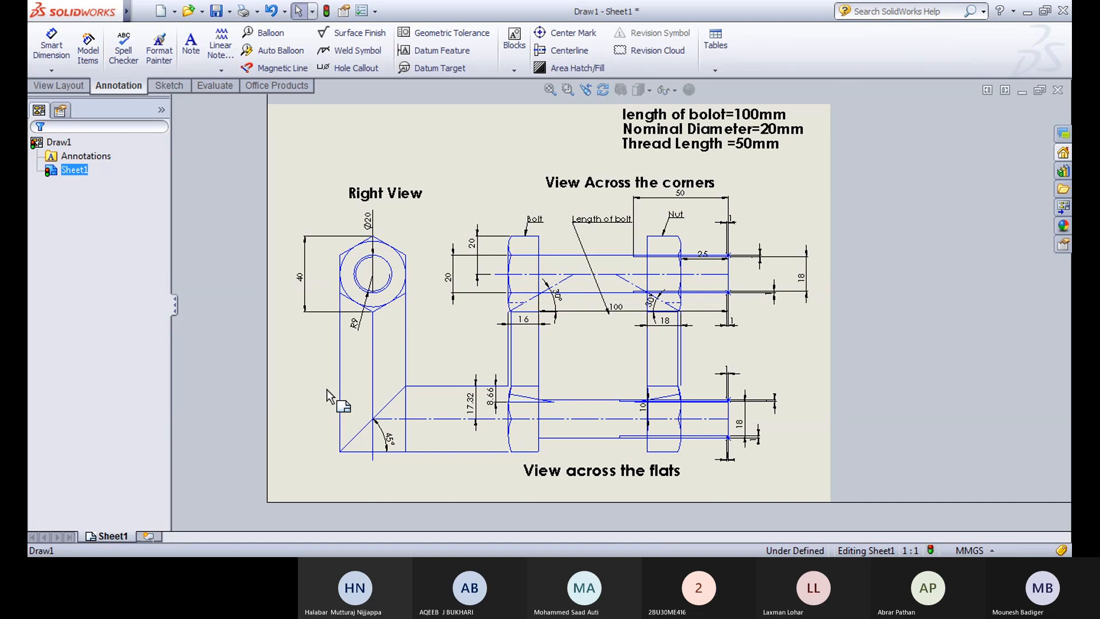
Step: Save the drawing in the THREAD FORMS folder under the file name "Nuts and Bolts Assembly"
click(230, 11)
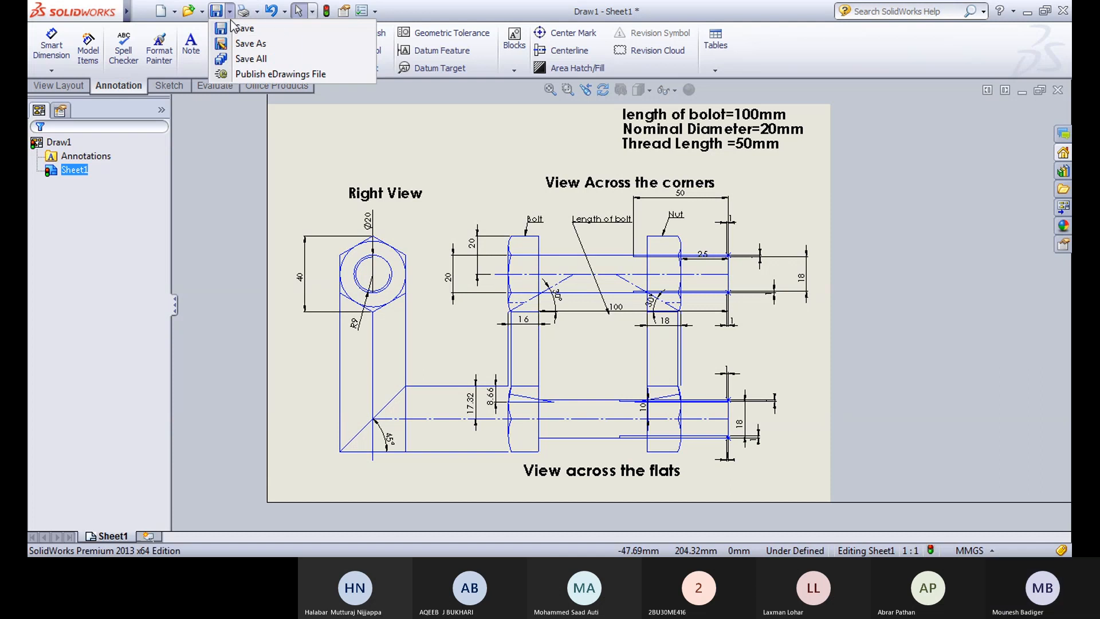
click(251, 43)
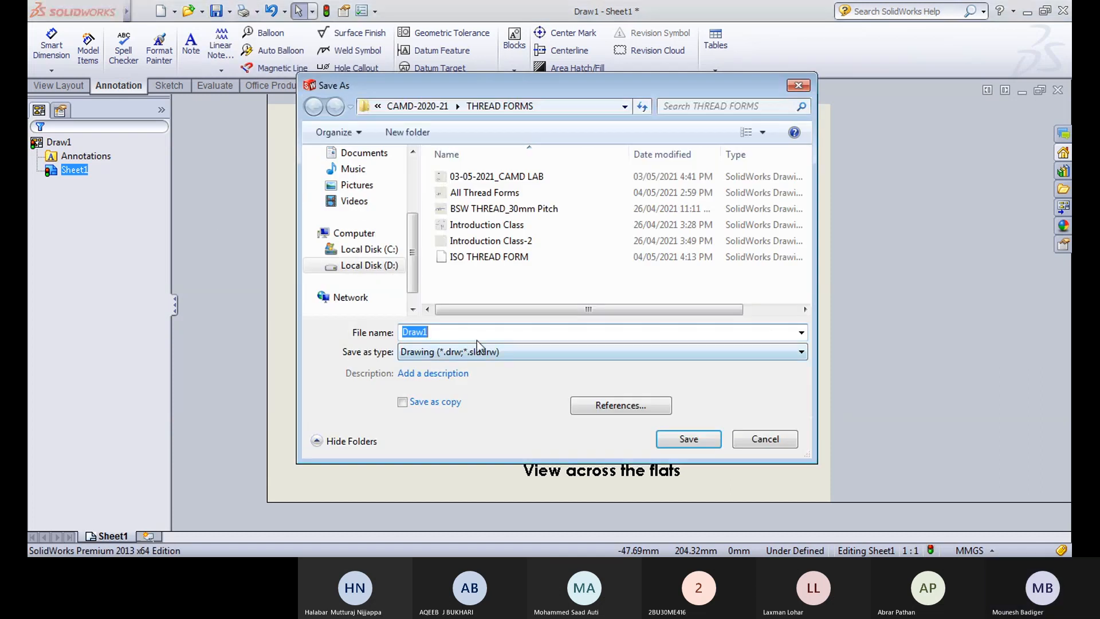
text(Hex)
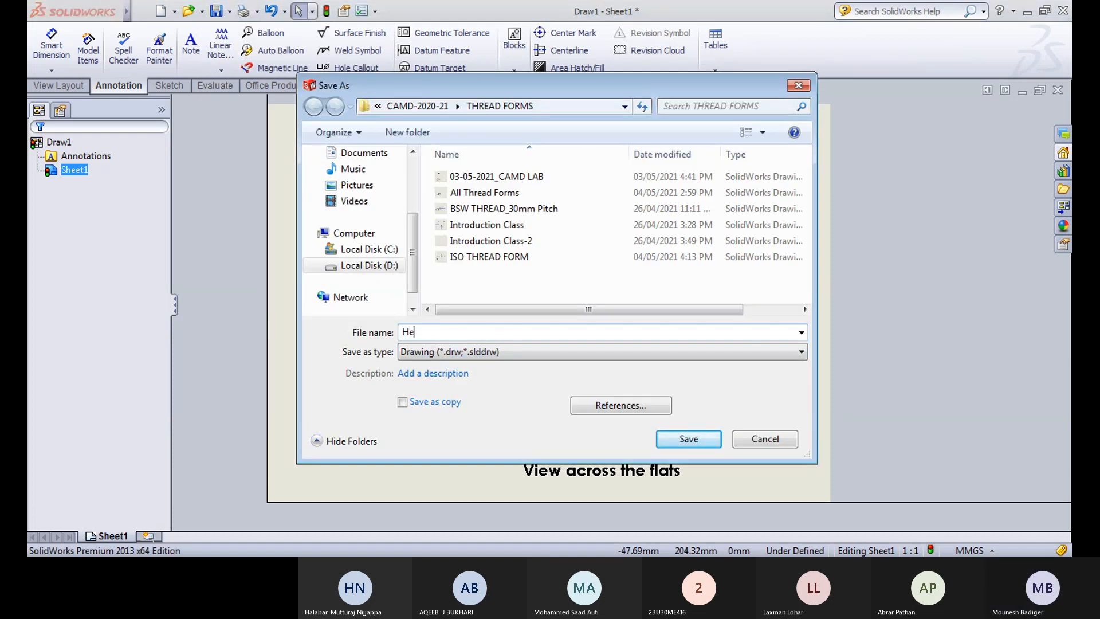
key(BackSpace)
key(BackSpace)
key(BackSpace)
text(Nuts and Bolts Assem)
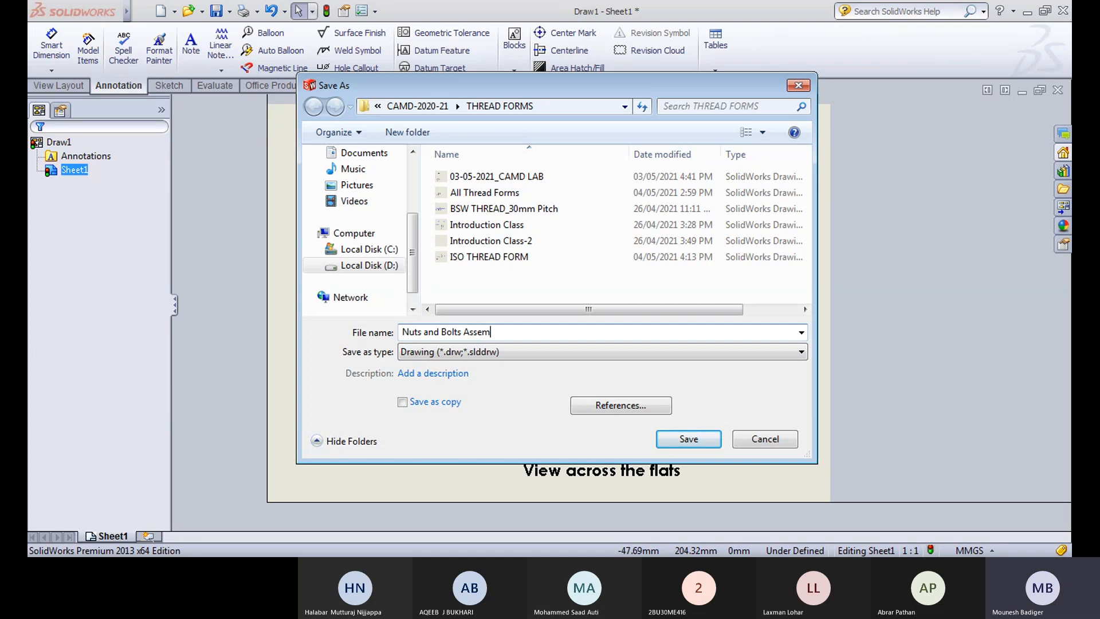
text(bly)
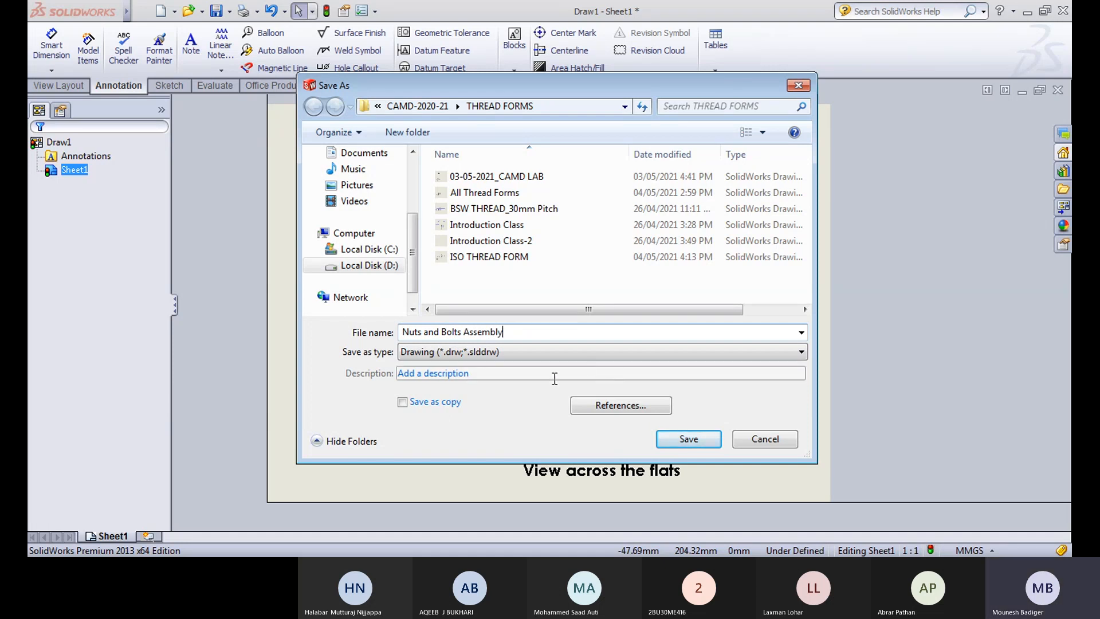
click(690, 440)
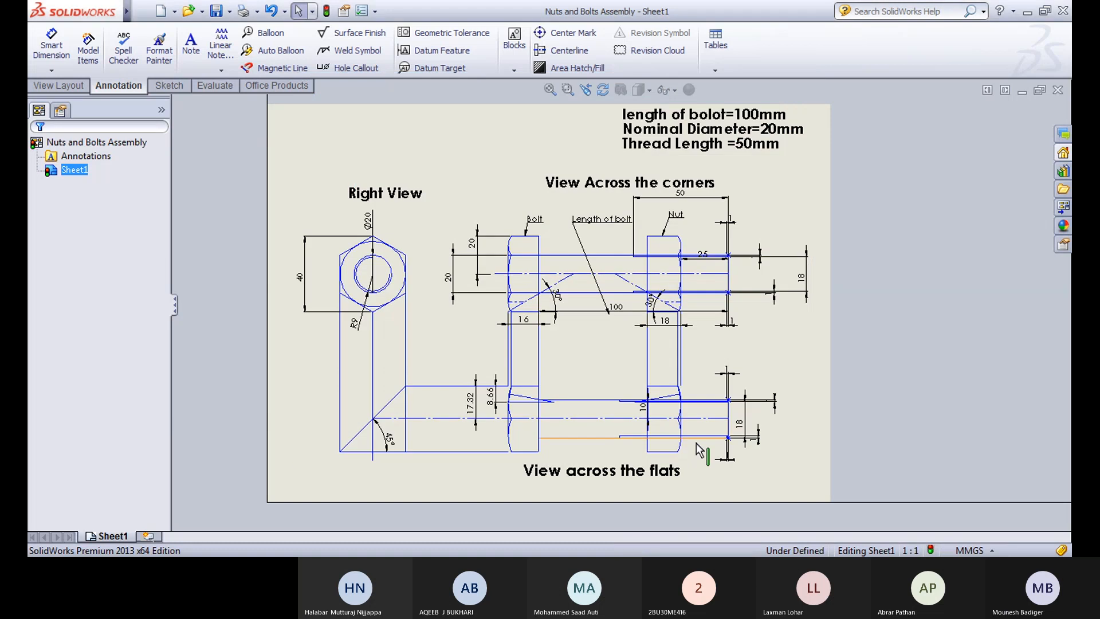
Step: Rename Sheet1 as "Hexagonal Nut and Bolt assembl"
right_click(120, 537)
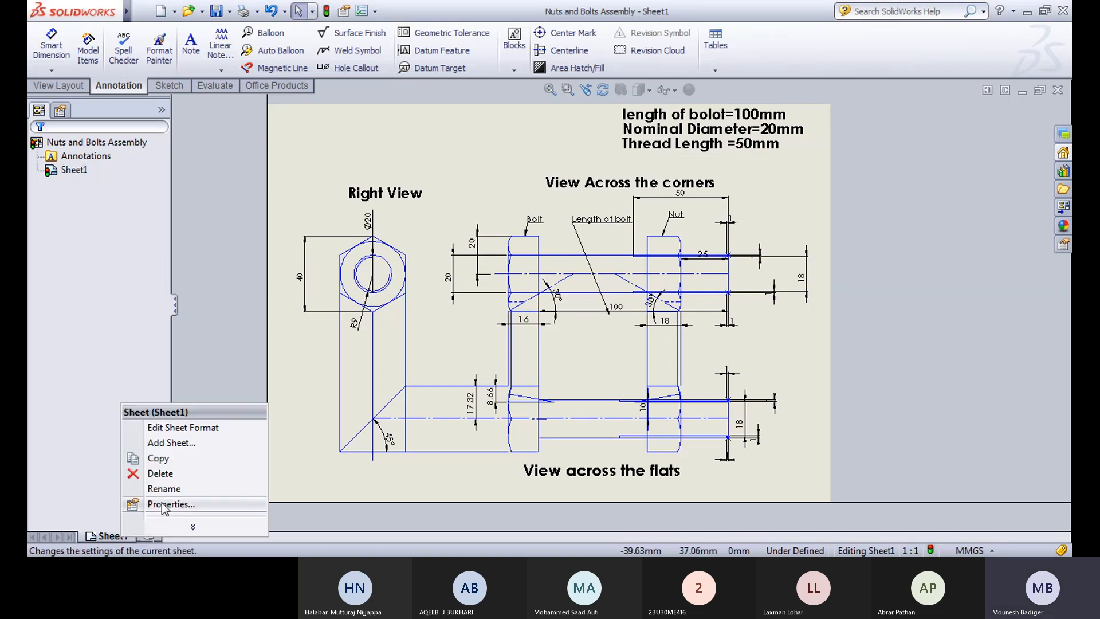
click(167, 489)
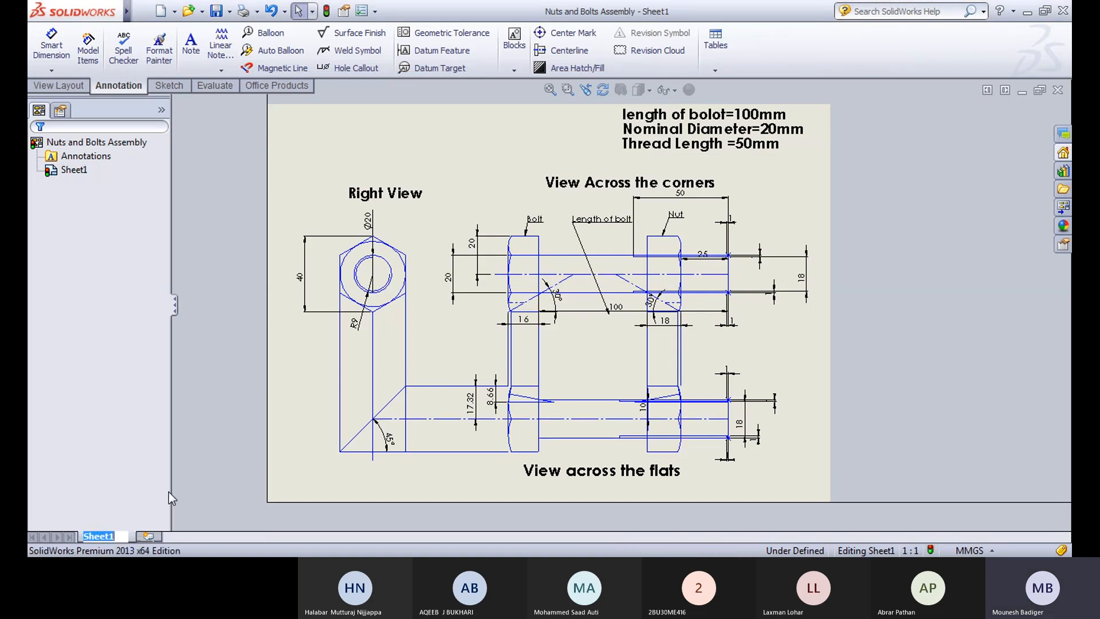
text(Hex)
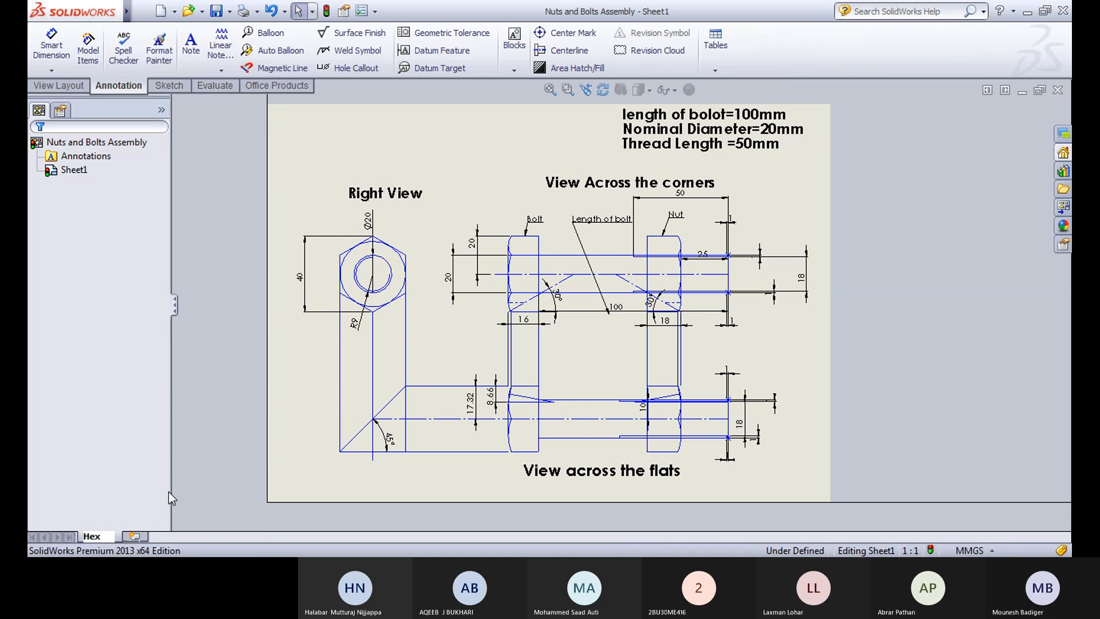
text(agonal Nut and Bo)
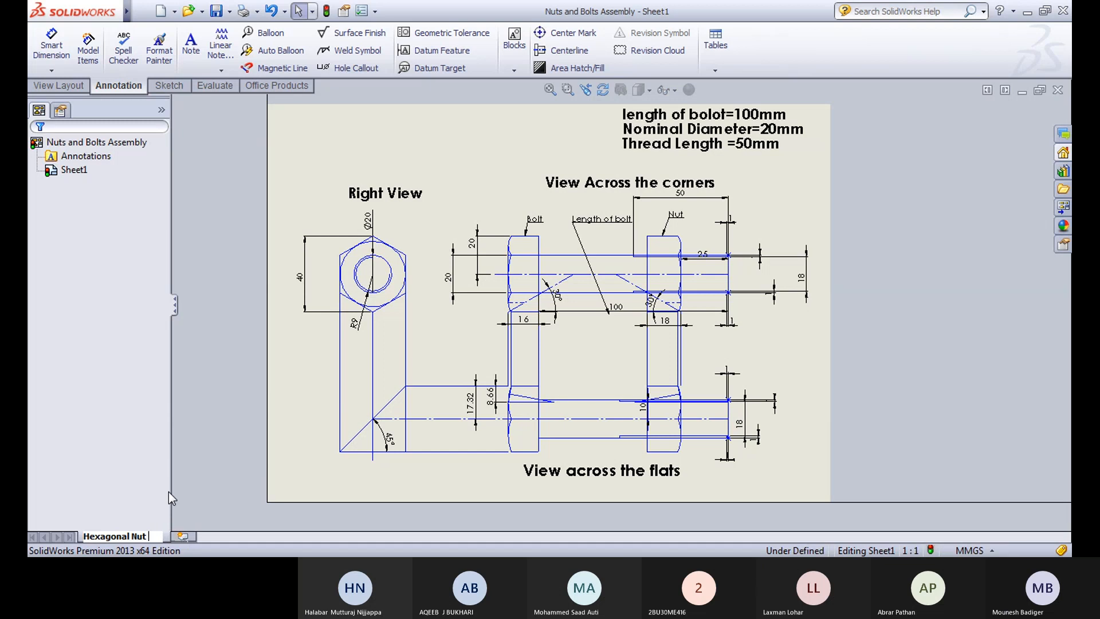
text(lt)
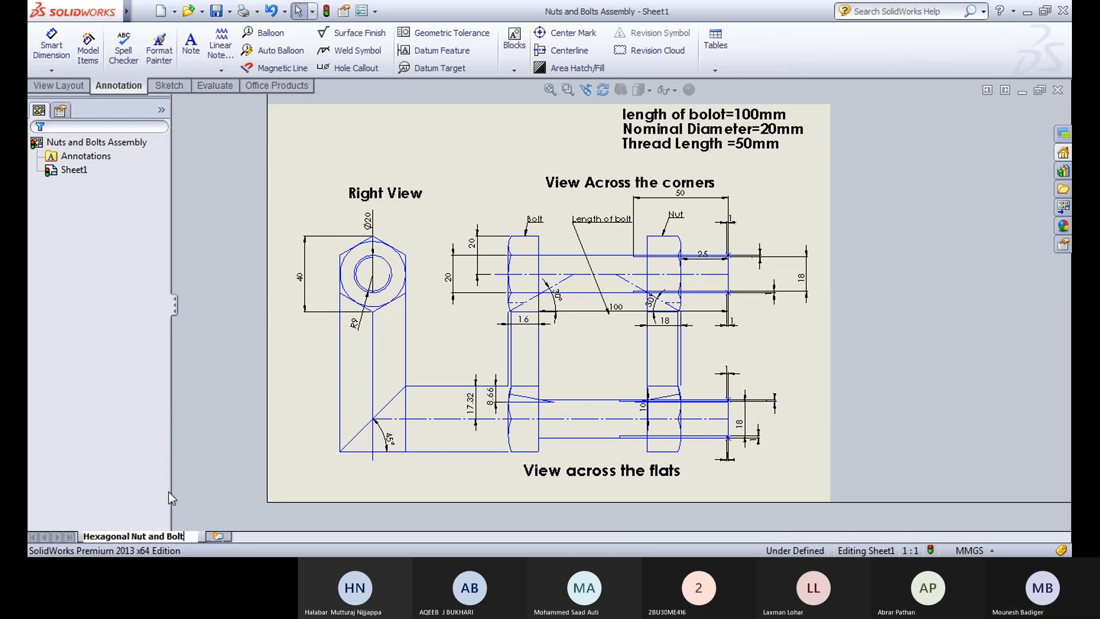
text( assembl)
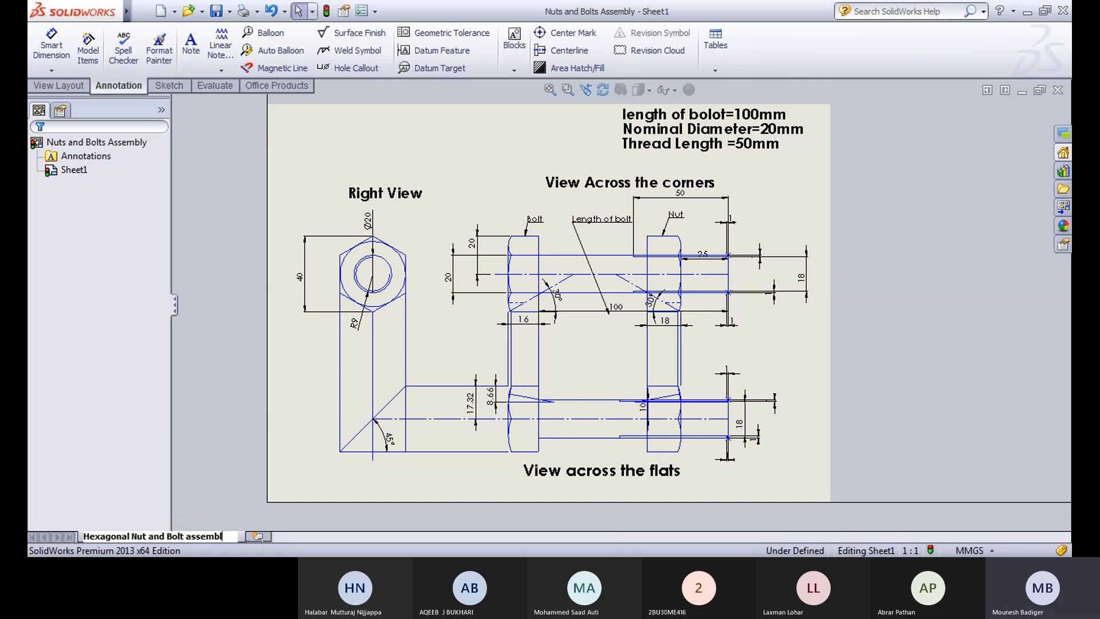
key(Return)
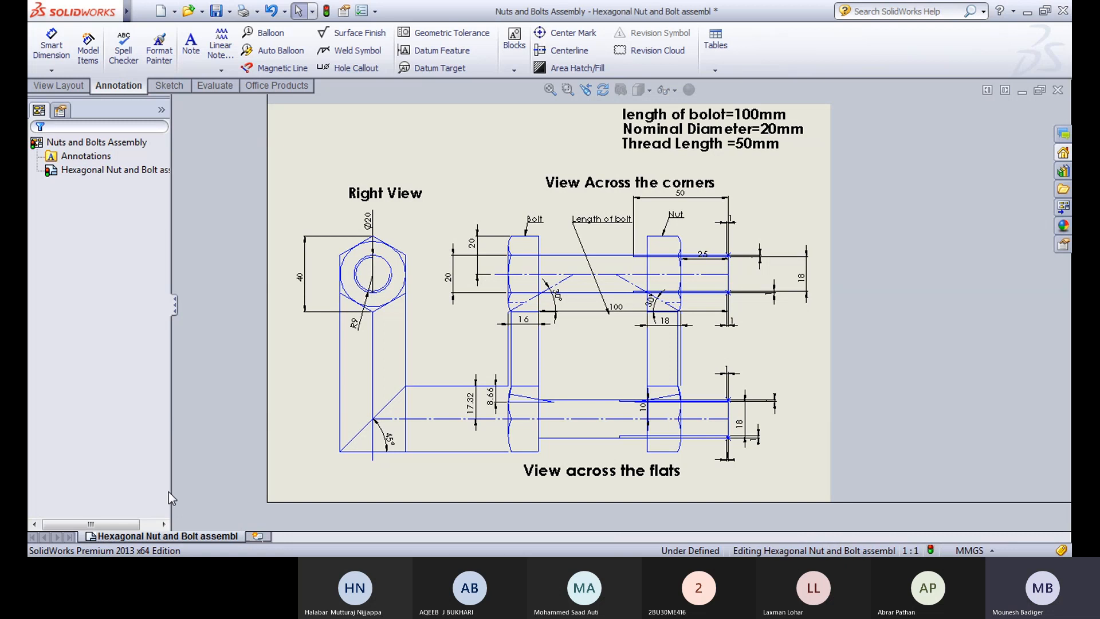
click(318, 371)
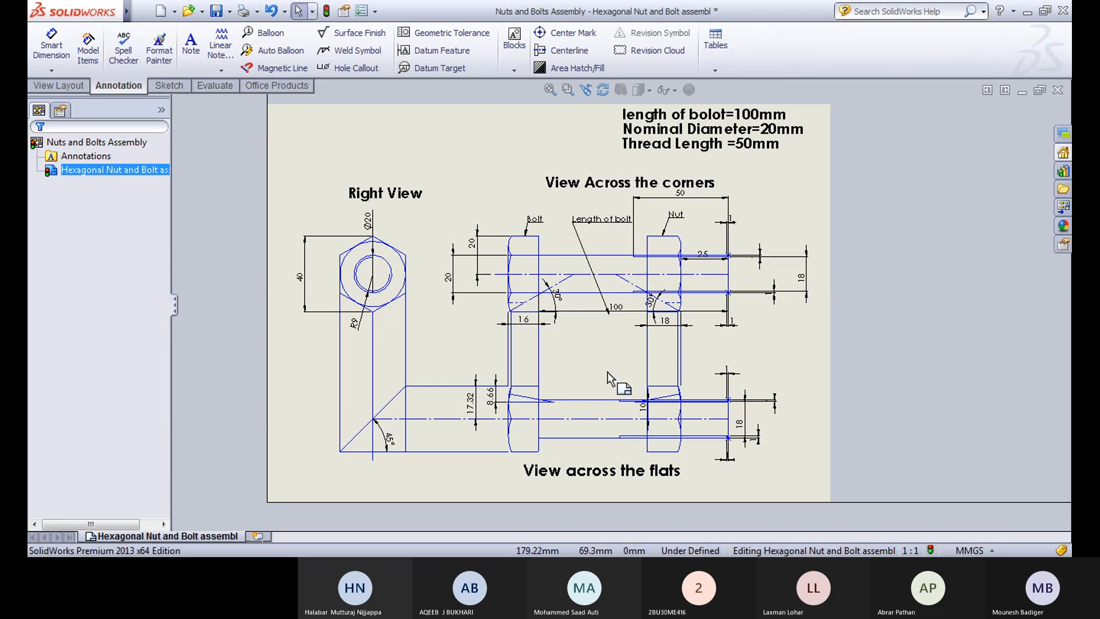
right_click(557, 256)
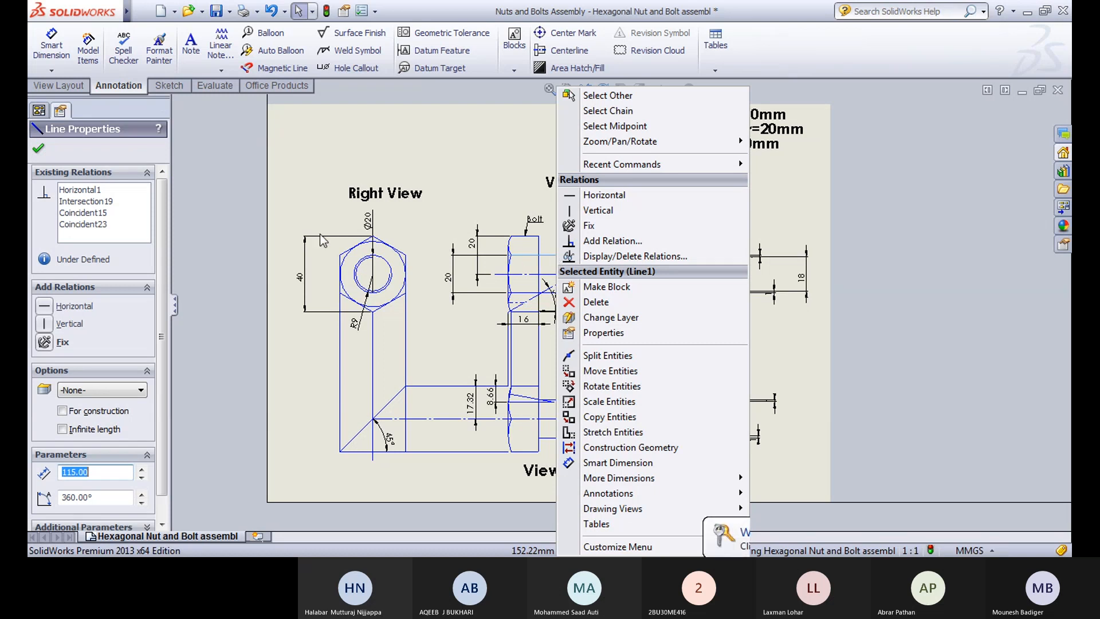
click(308, 176)
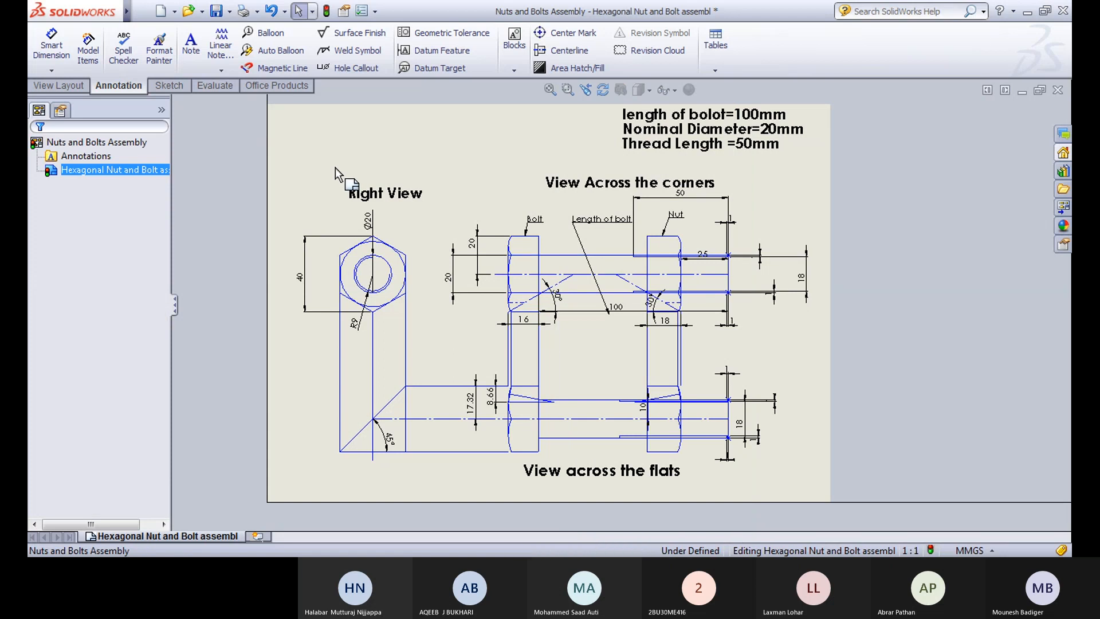
click(86, 157)
click(103, 171)
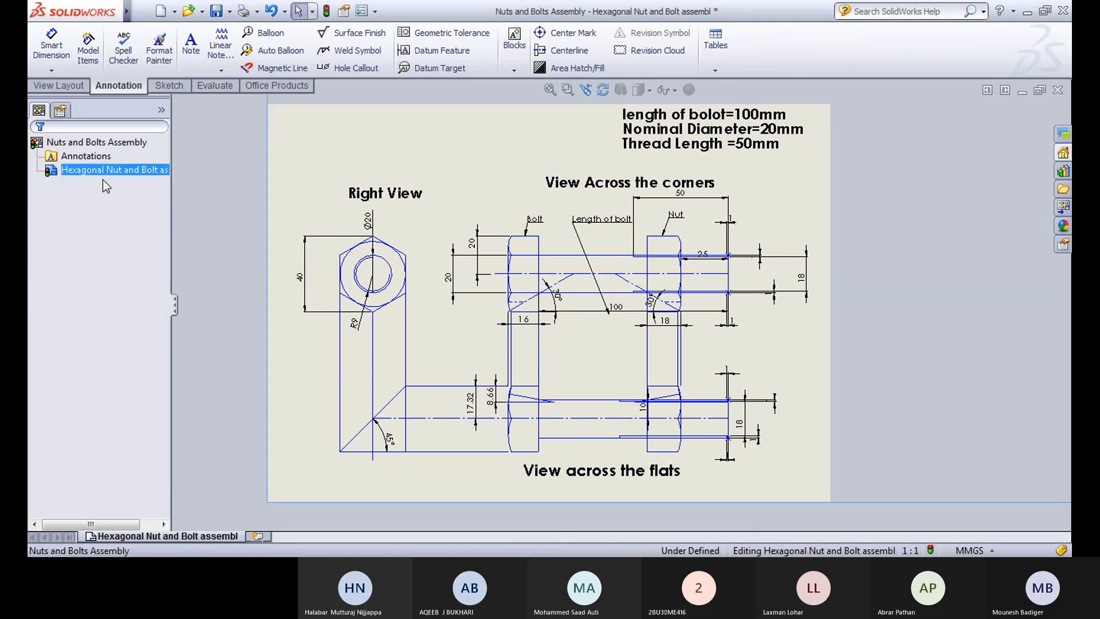
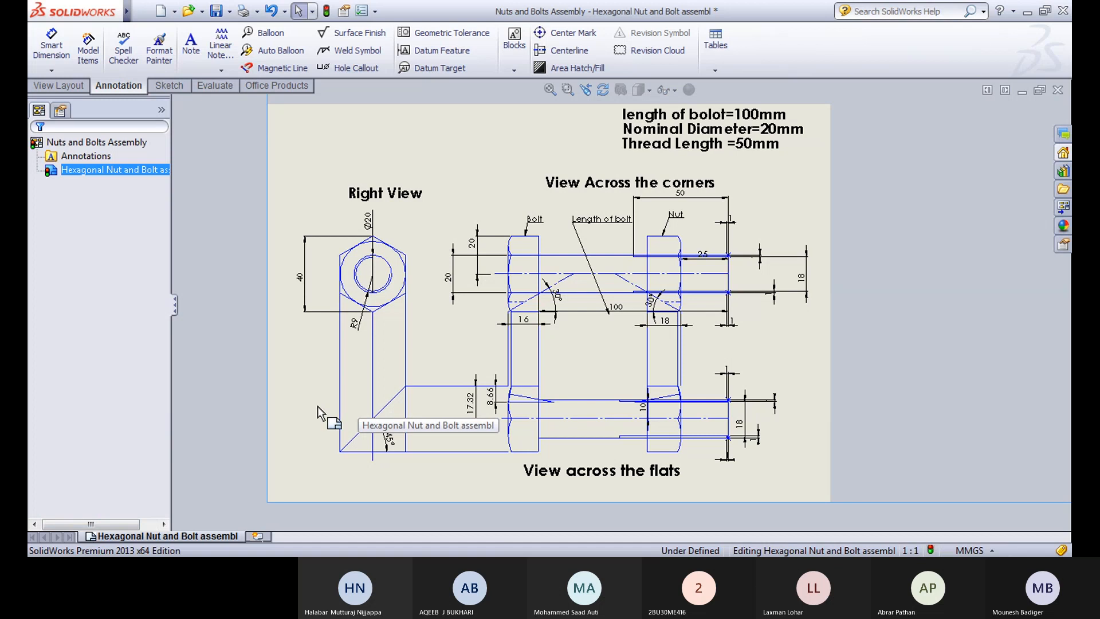
Step: Add a note reading "Hexagonal Nuts and Bolts Assembly" in the free area above the "Right View" label
scroll(318, 405, down, 2)
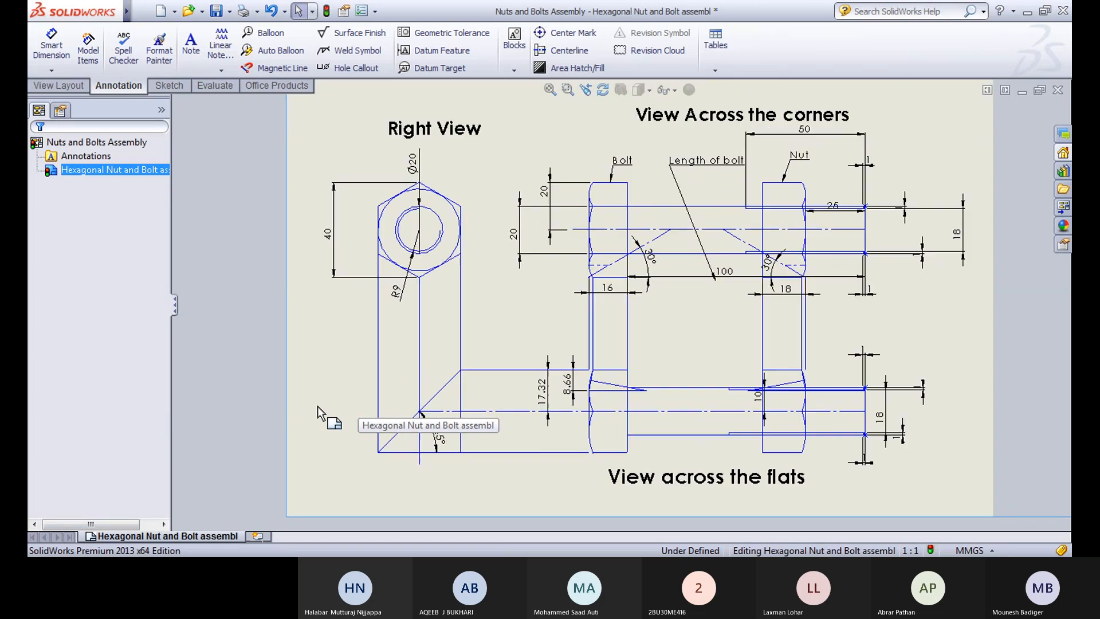
key(ctrl+Left)
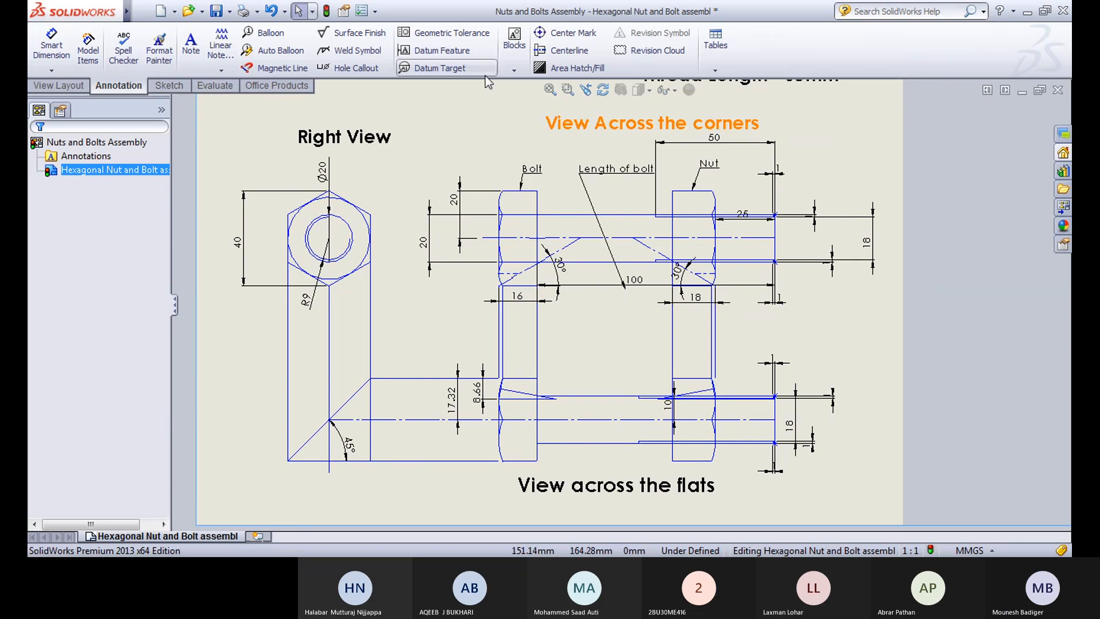
scroll(480, 286, up, 2)
click(191, 45)
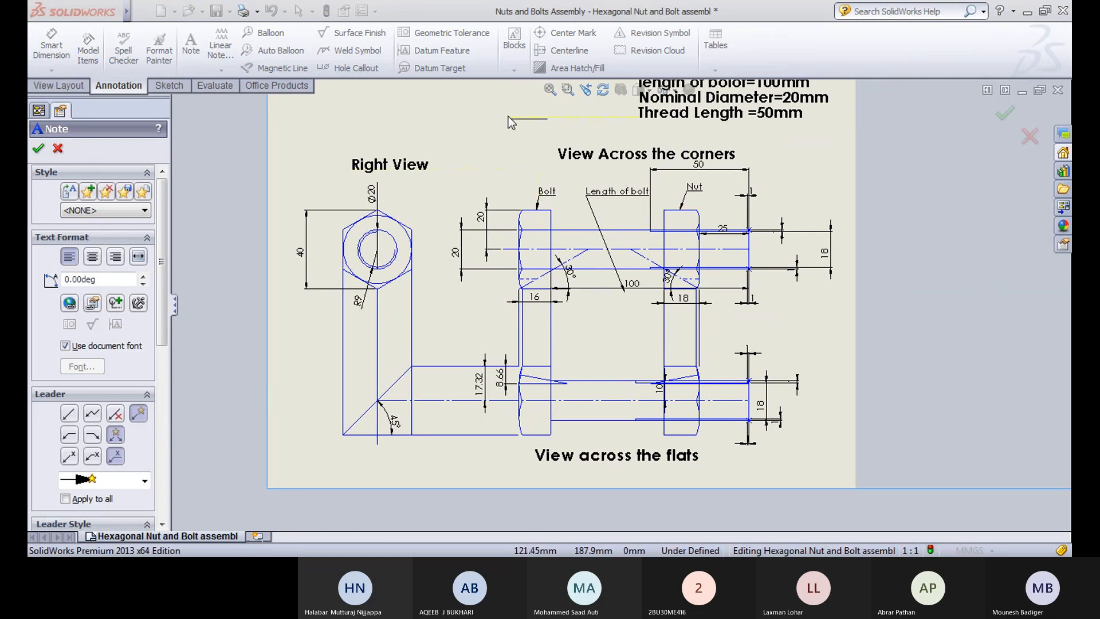
click(383, 107)
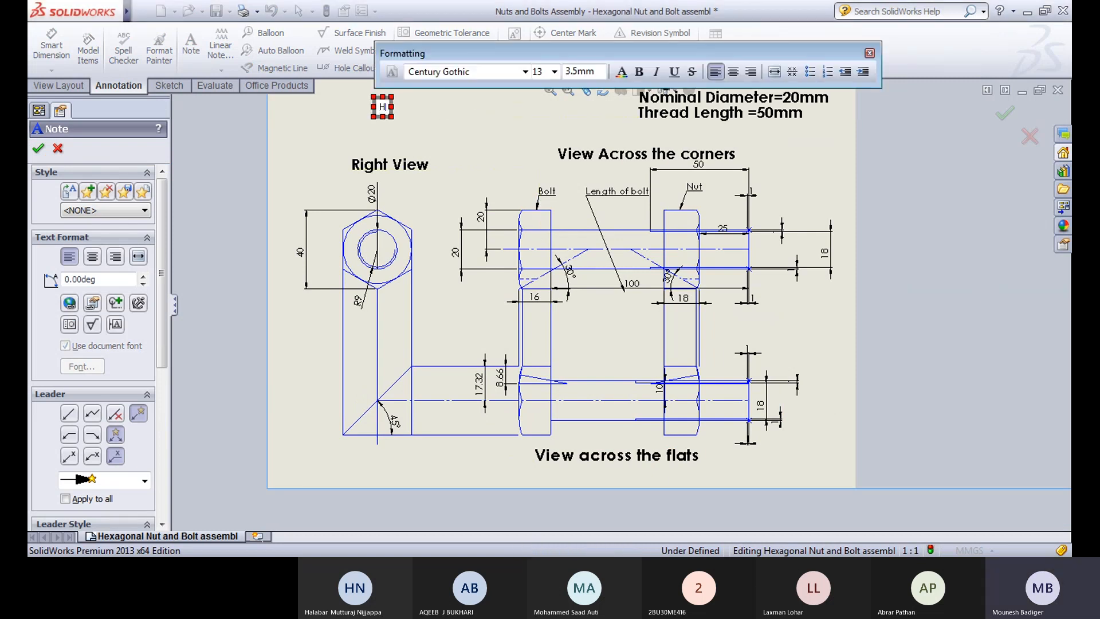
text(Hexag)
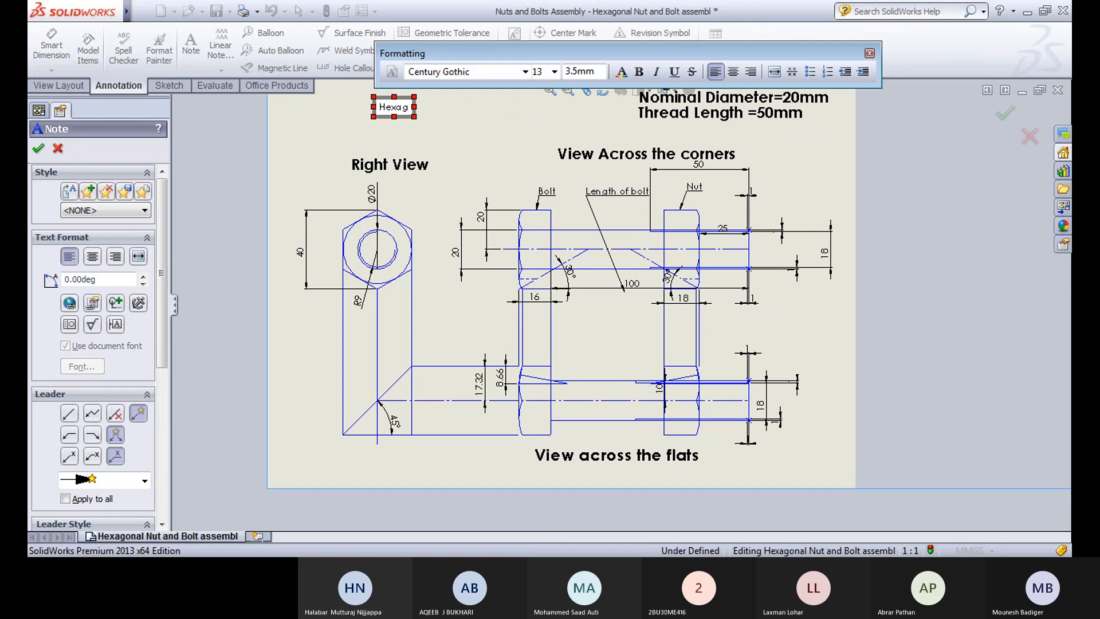
text(onal Nuts an)
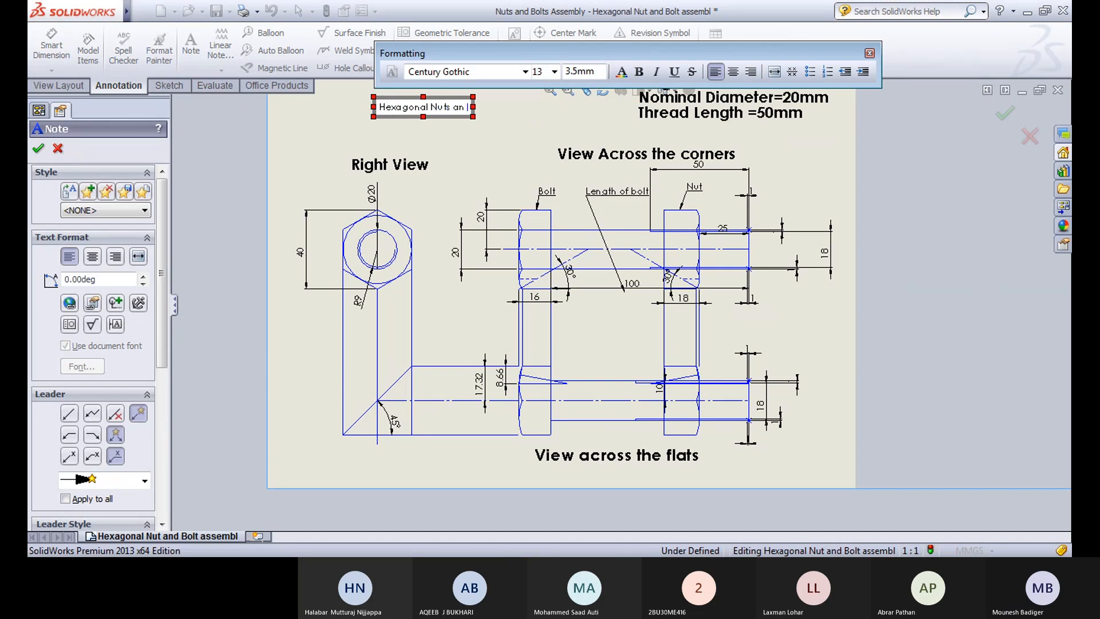
key(BackSpace)
text(d Bolts Assembly)
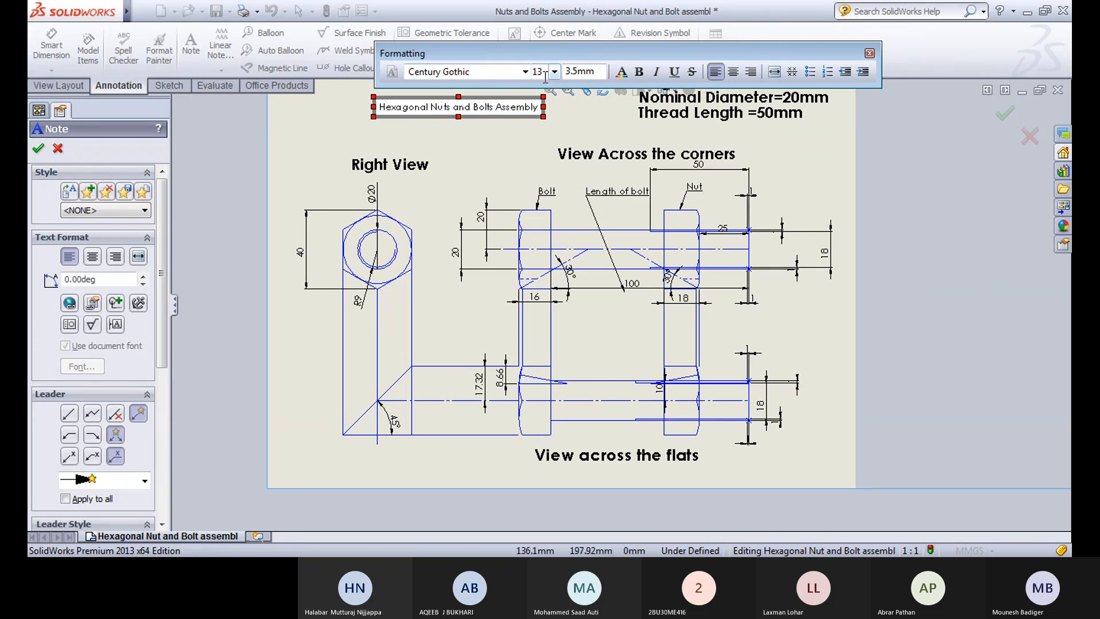
Step: Format the whole title note in bold at size 24 and shift it left, clear of the bolt data note
key(ctrl+a)
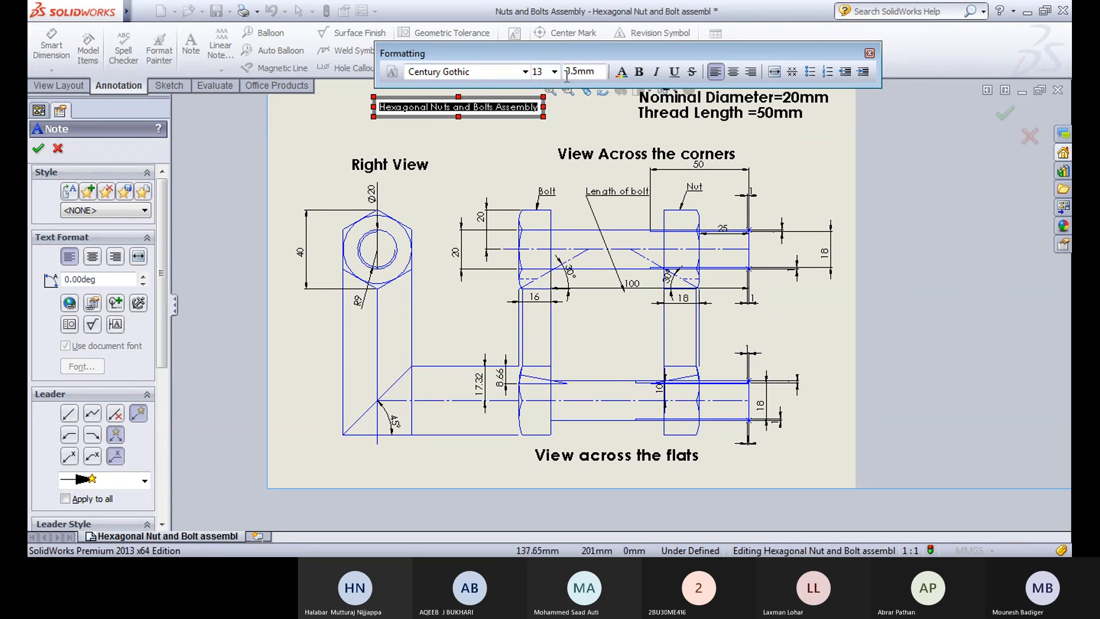
click(554, 71)
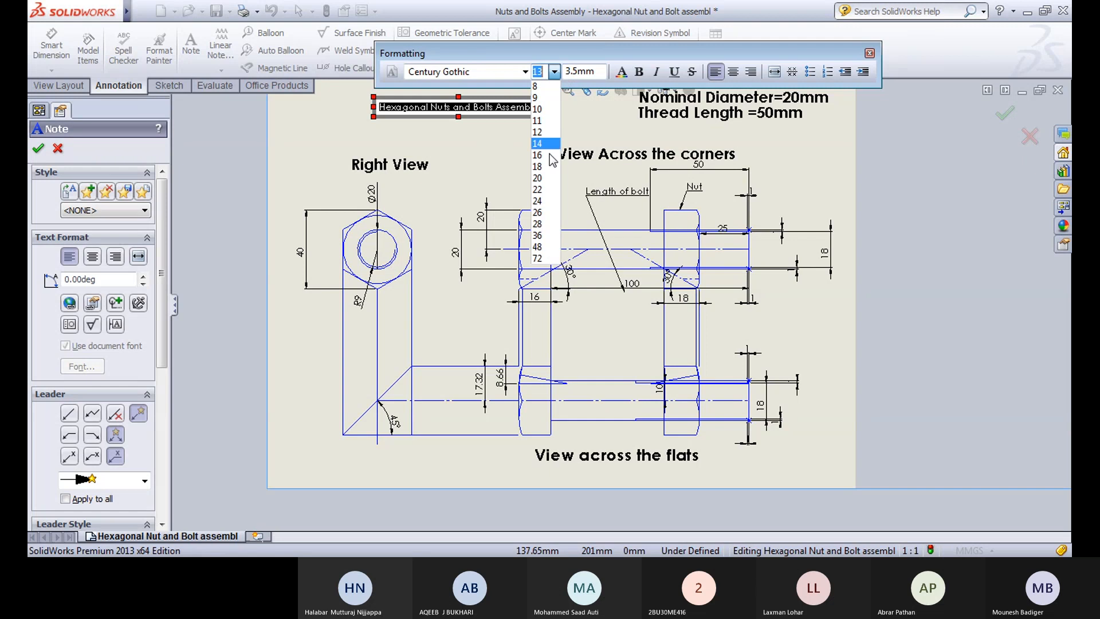
click(549, 200)
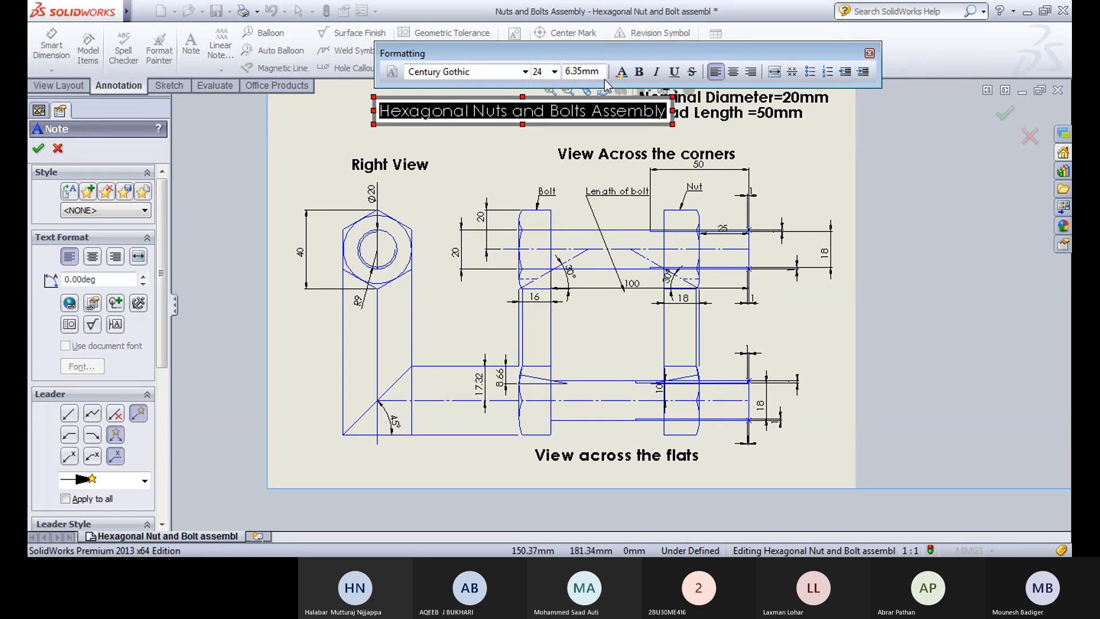
click(639, 72)
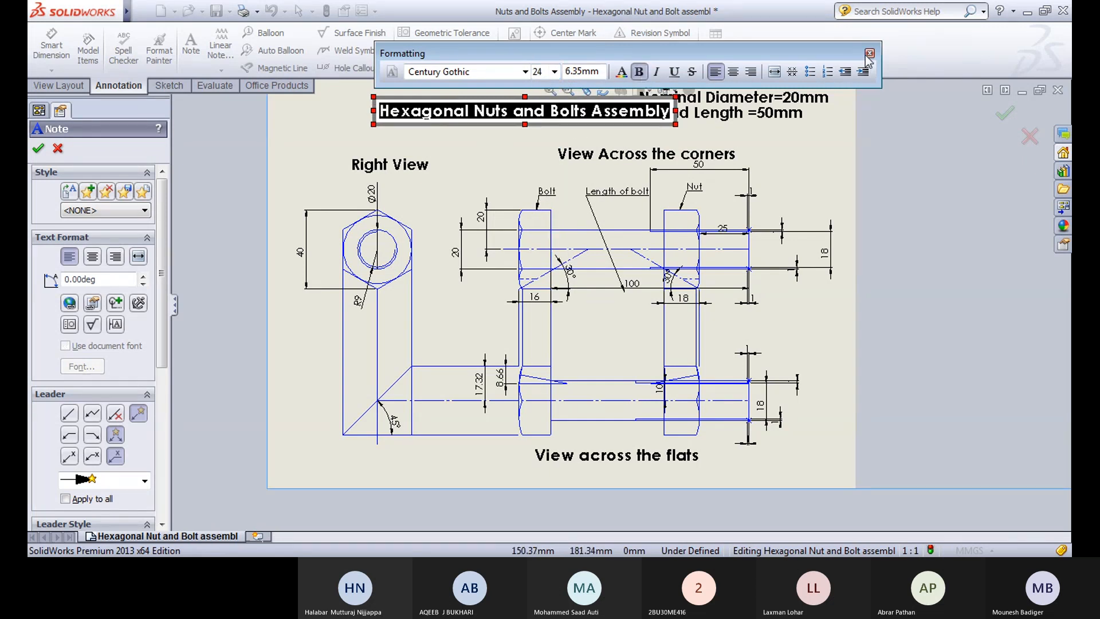
click(38, 148)
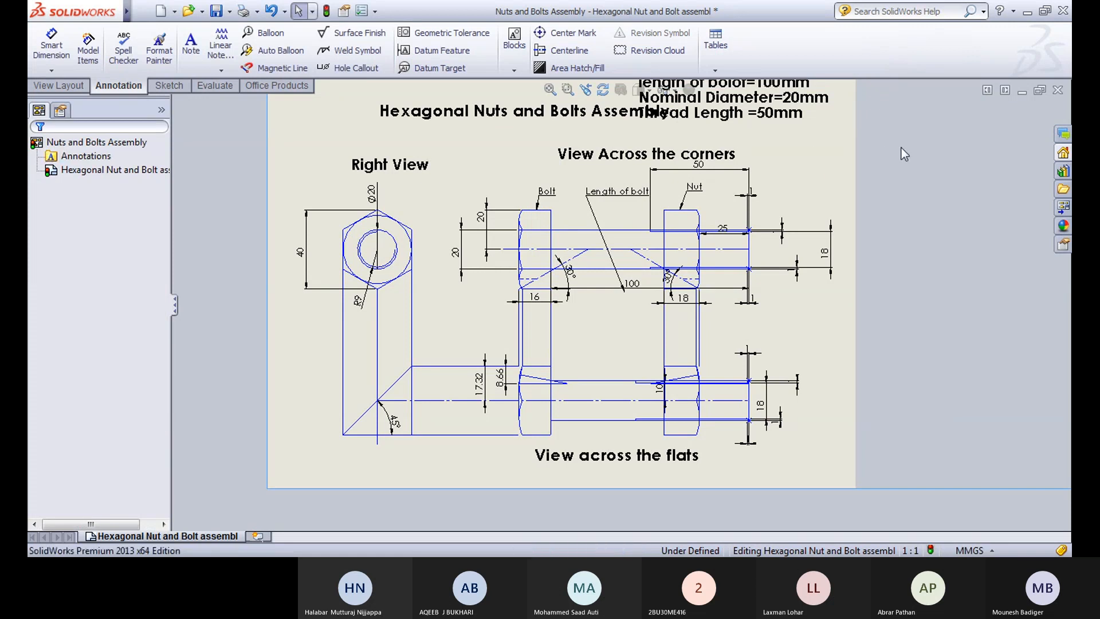
drag(504, 114, 403, 120)
click(940, 194)
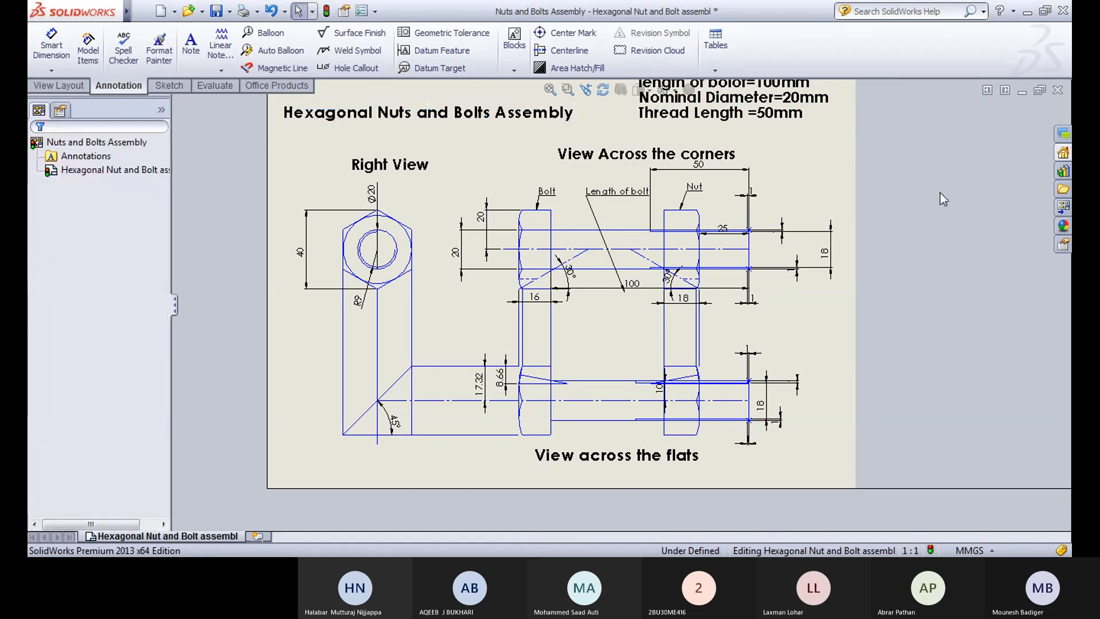
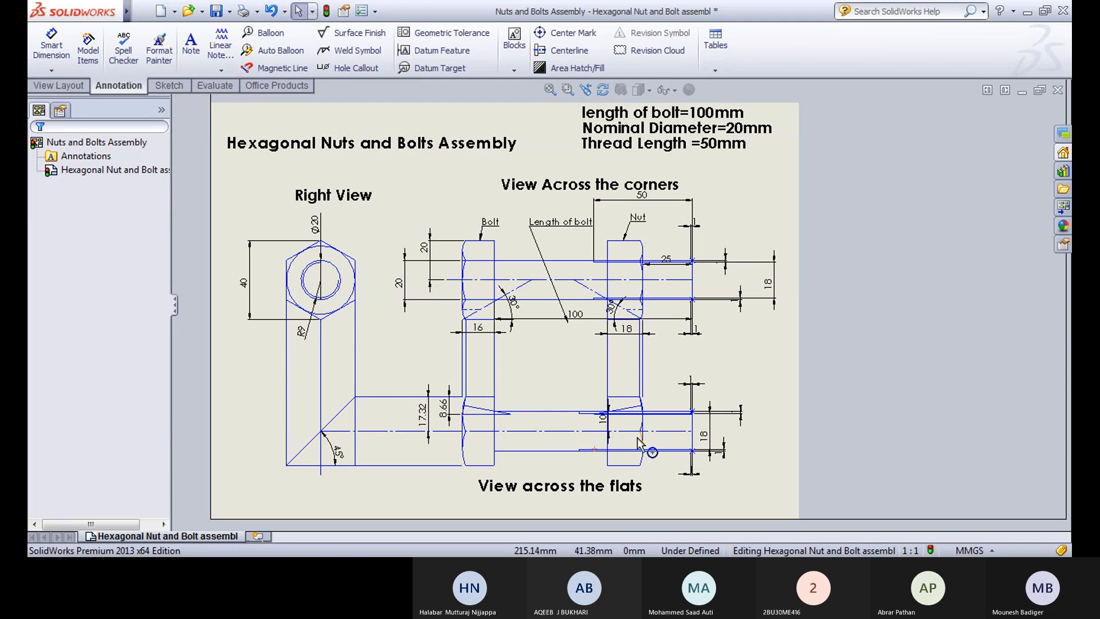
scroll(670, 277, down, 3)
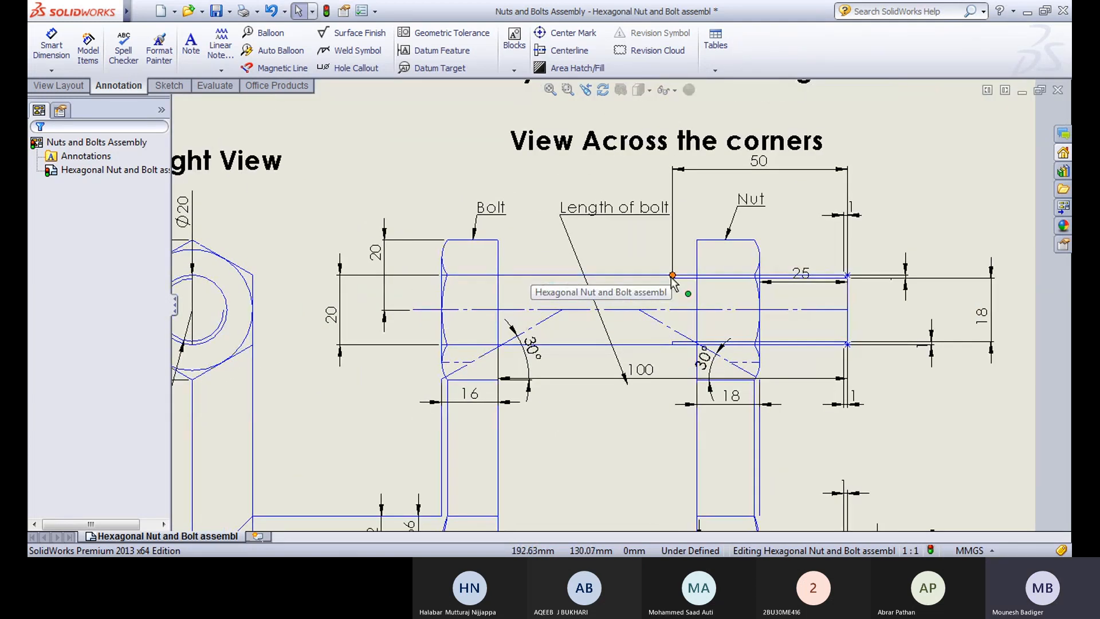
scroll(672, 276, down, 1)
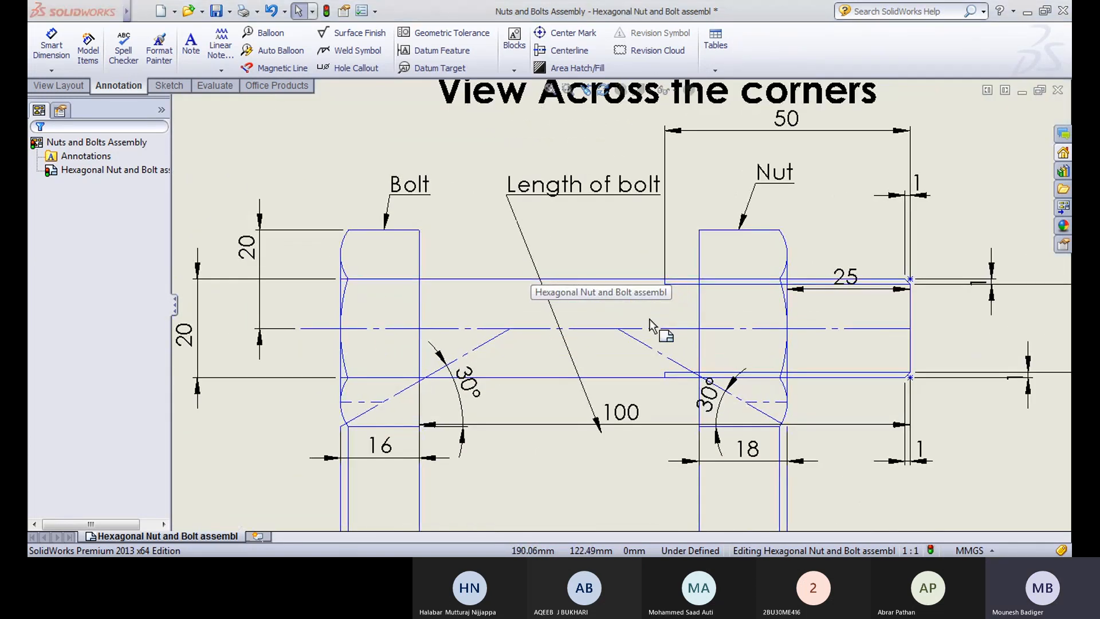
scroll(652, 314, up, 1)
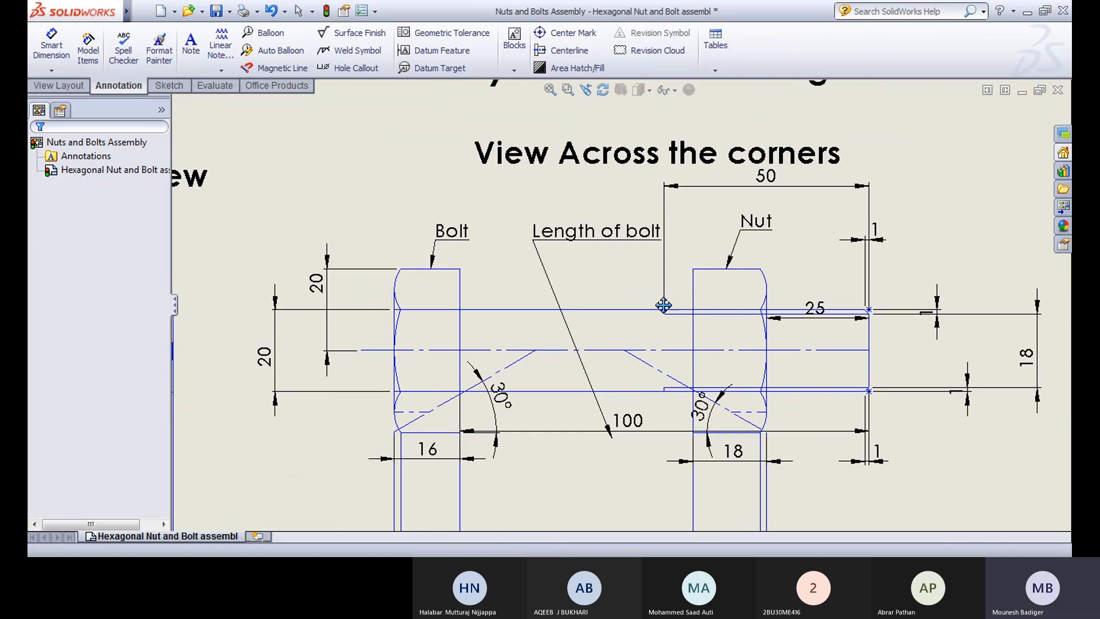
scroll(652, 314, down, 1)
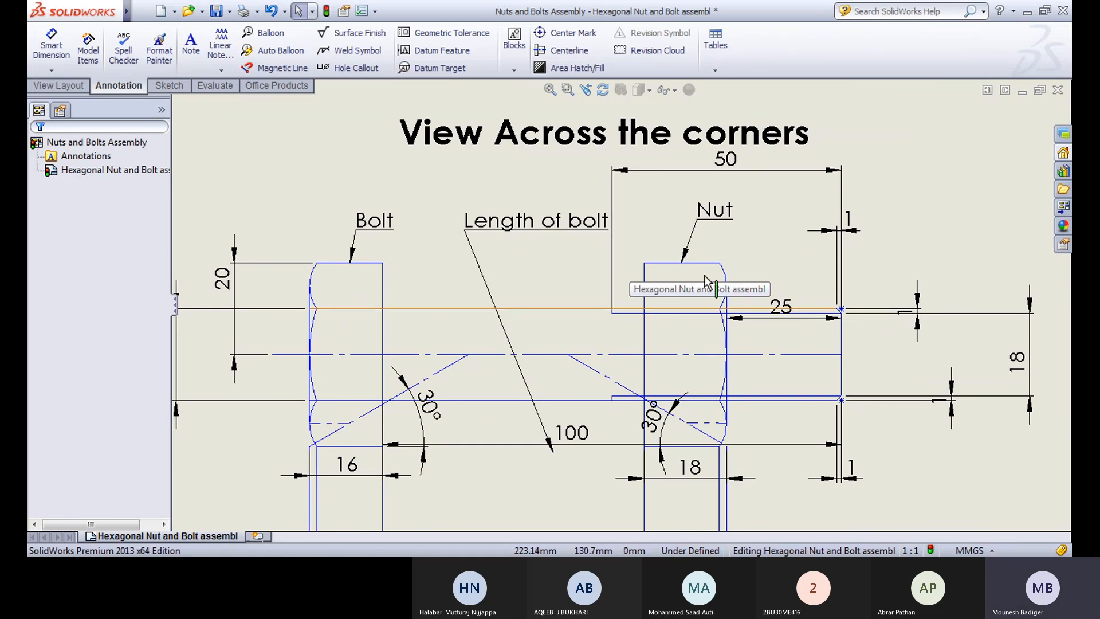
Step: Add a new drawing sheet and sketch a wide corner rectangle about 25 mm high near its middle
click(256, 535)
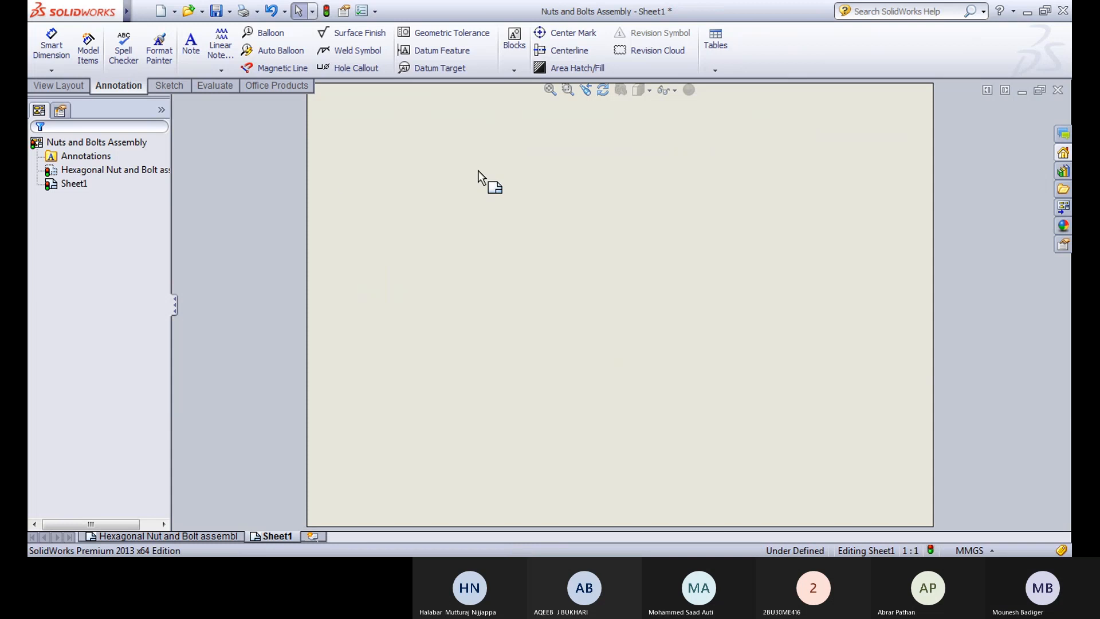
click(171, 85)
click(85, 52)
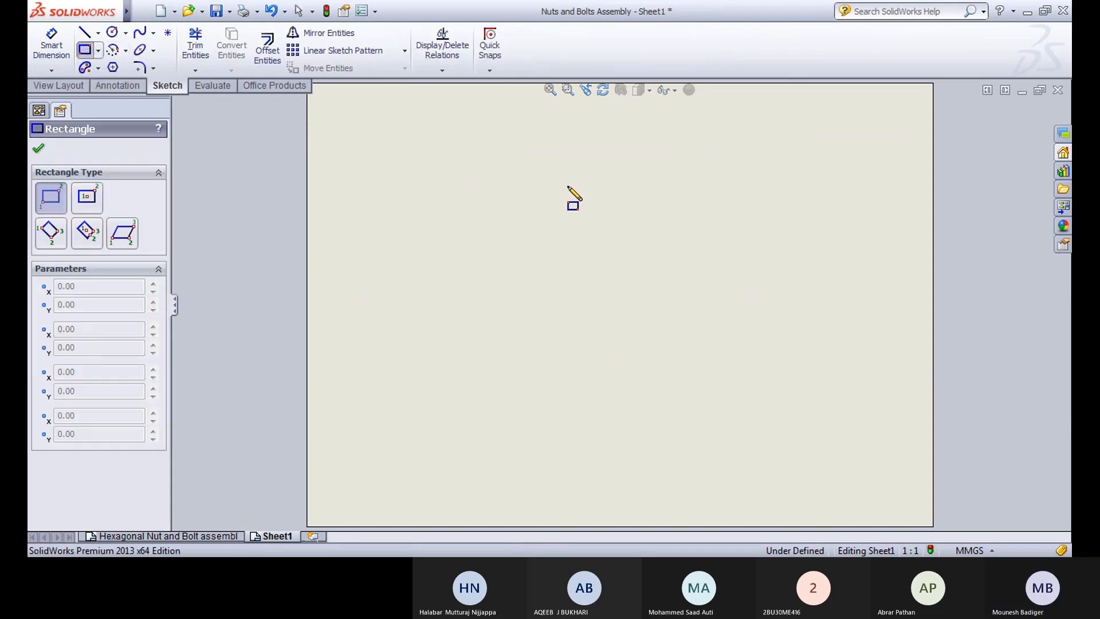
click(592, 228)
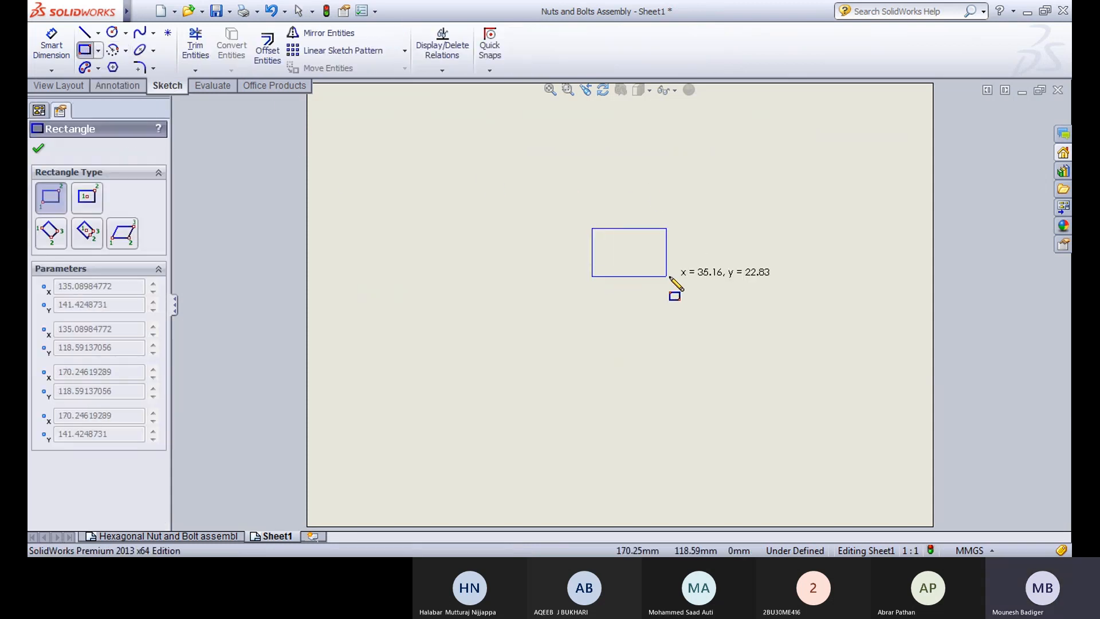
click(852, 281)
Step: Dimension the rectangle's left side and set its height to 20 mm
click(51, 44)
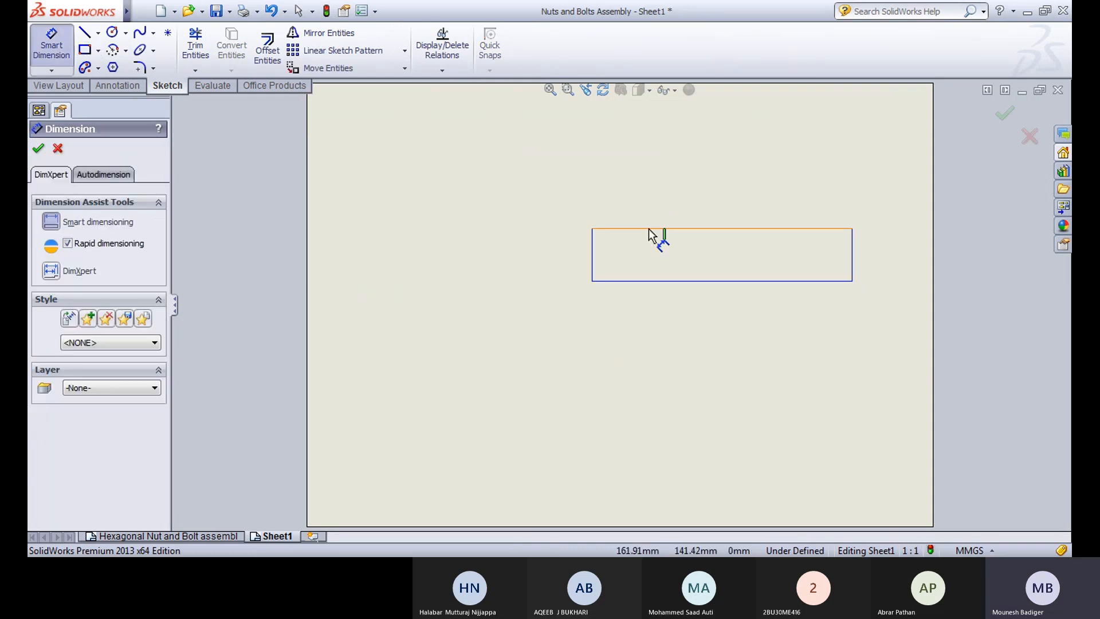
click(592, 257)
click(515, 268)
text(20)
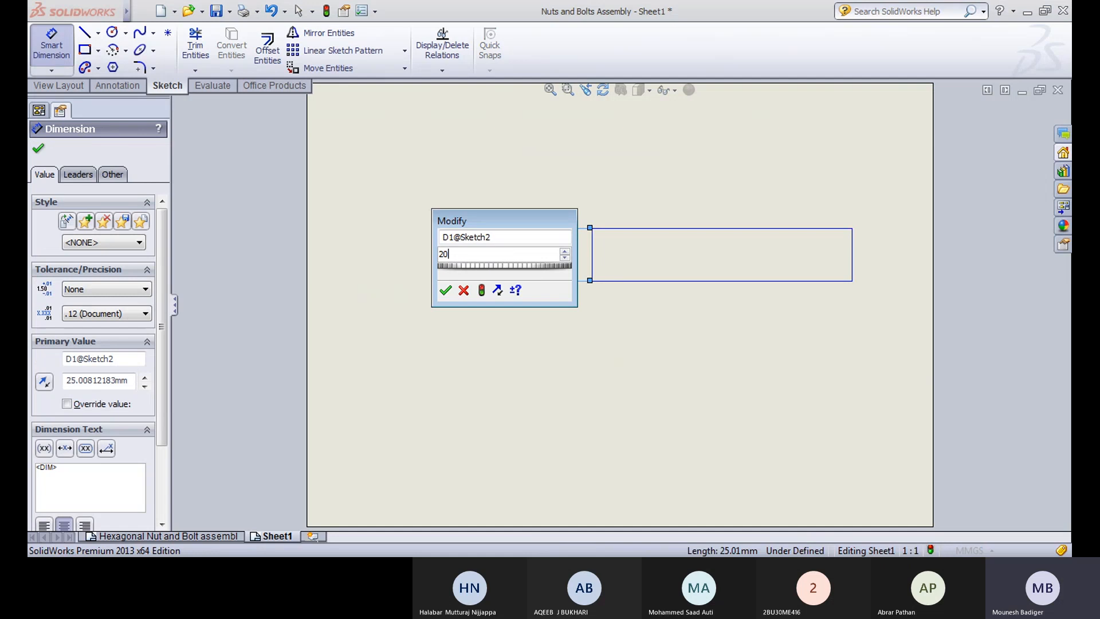
key(Return)
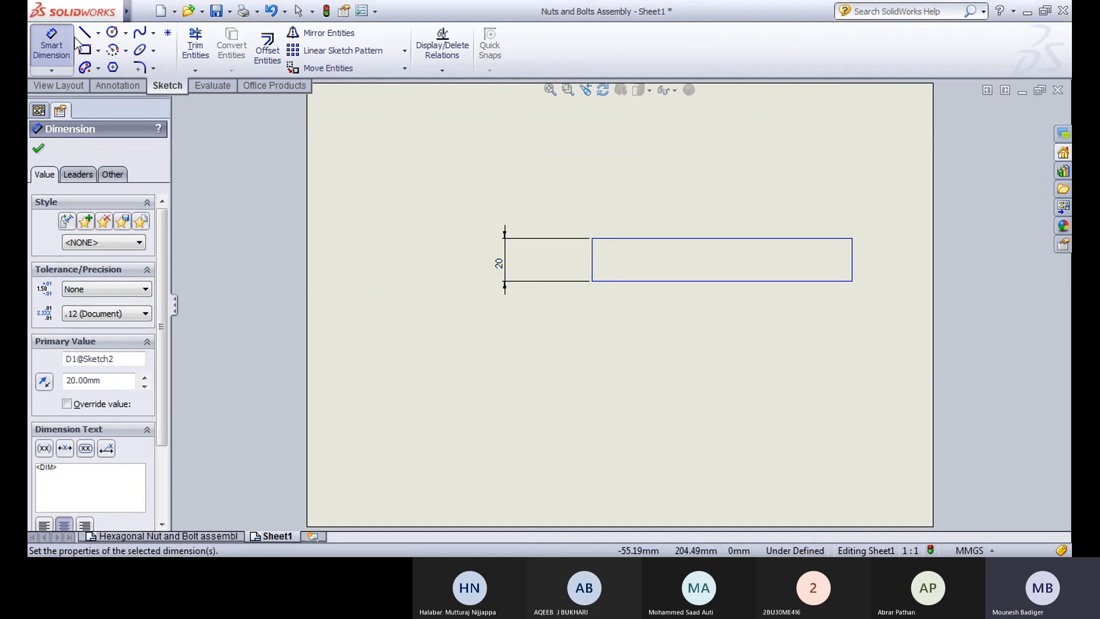
Step: Start a construction centerline for the rectangle with the Centerline tool
click(112, 33)
click(98, 32)
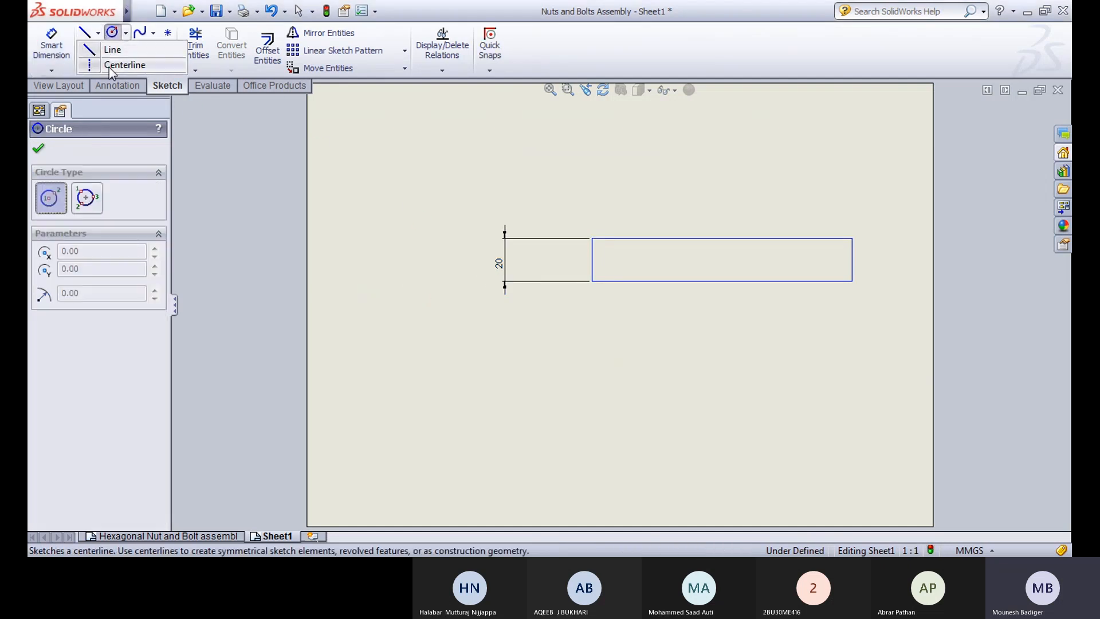
click(109, 62)
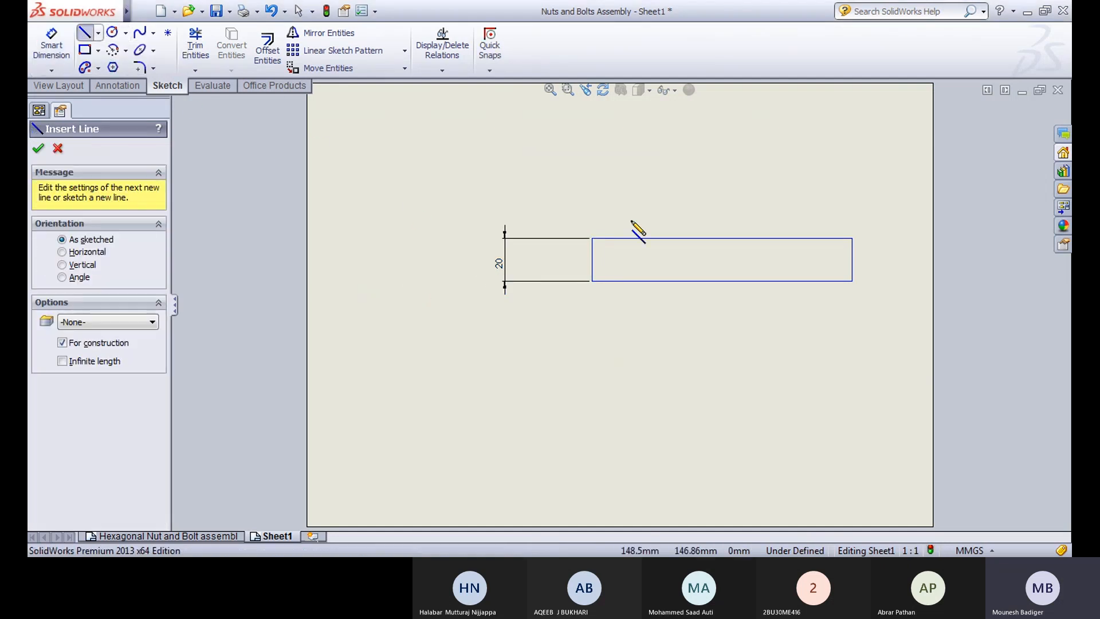
Step: Draw a horizontal construction centerline through the middle of the 20 mm high rectangle, extending past both ends
click(591, 259)
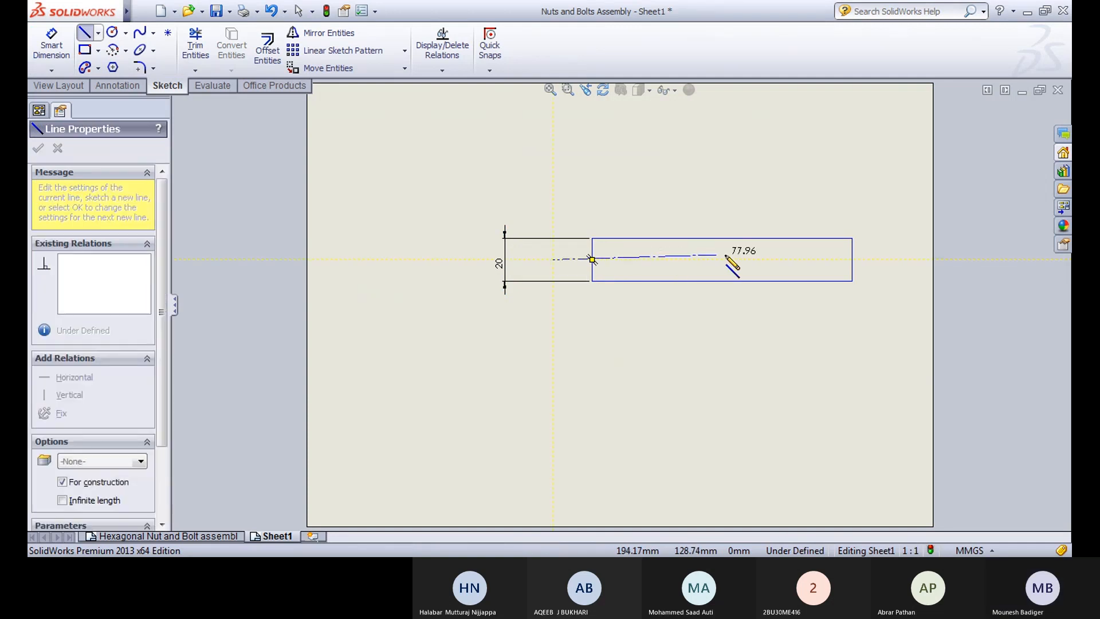
click(876, 259)
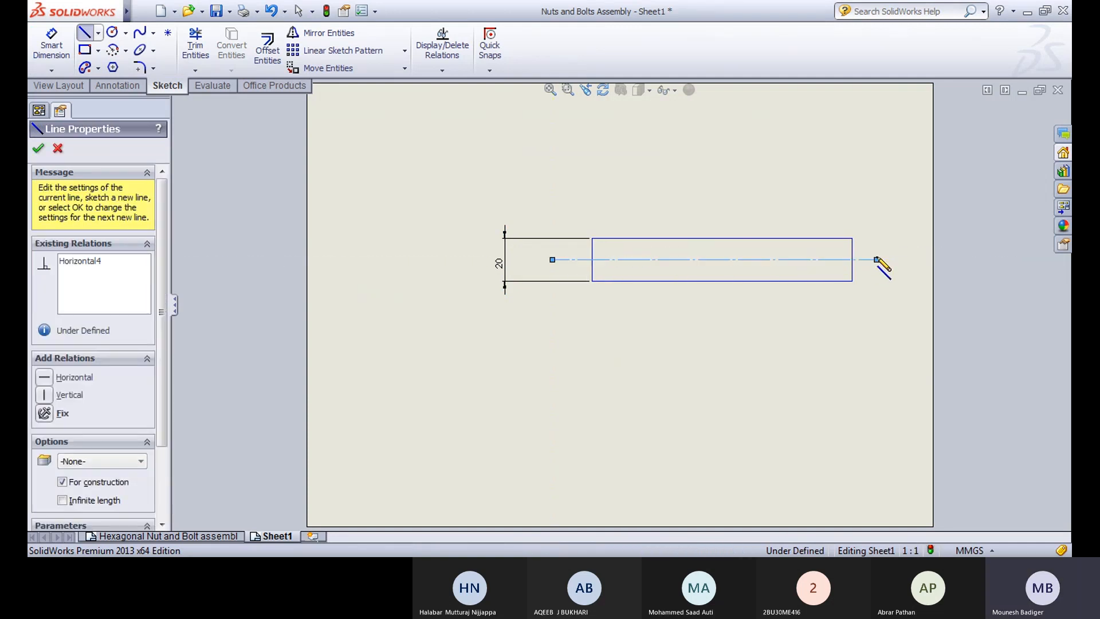
key(Escape)
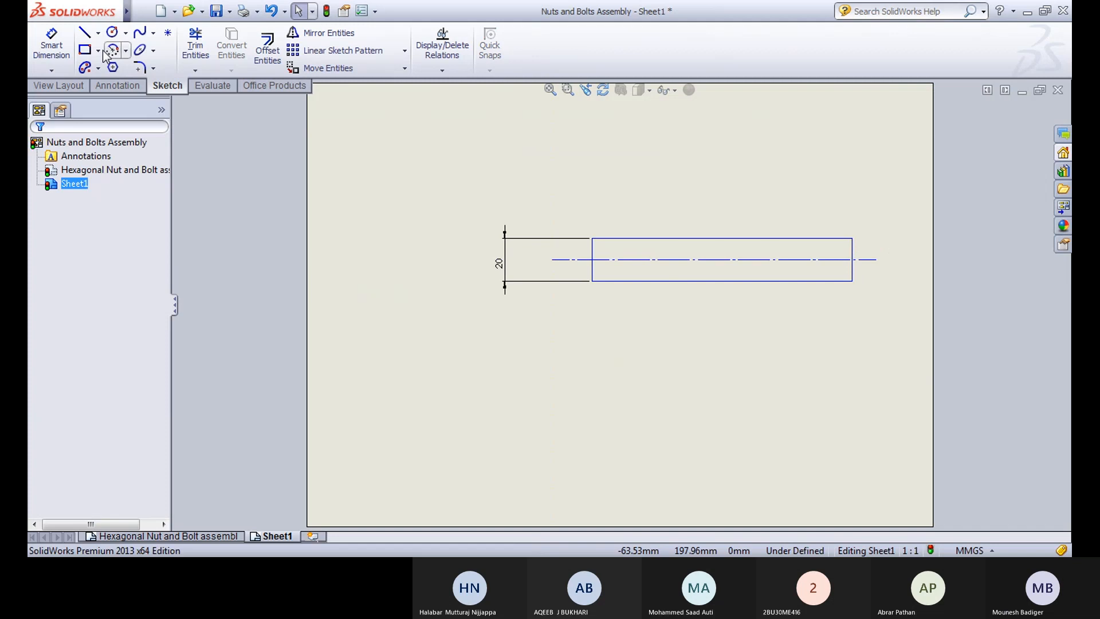
Step: Sketch a three-line bolt head outline about 17 mm wide and 18 mm high on the rectangle's upper-left corner
click(86, 35)
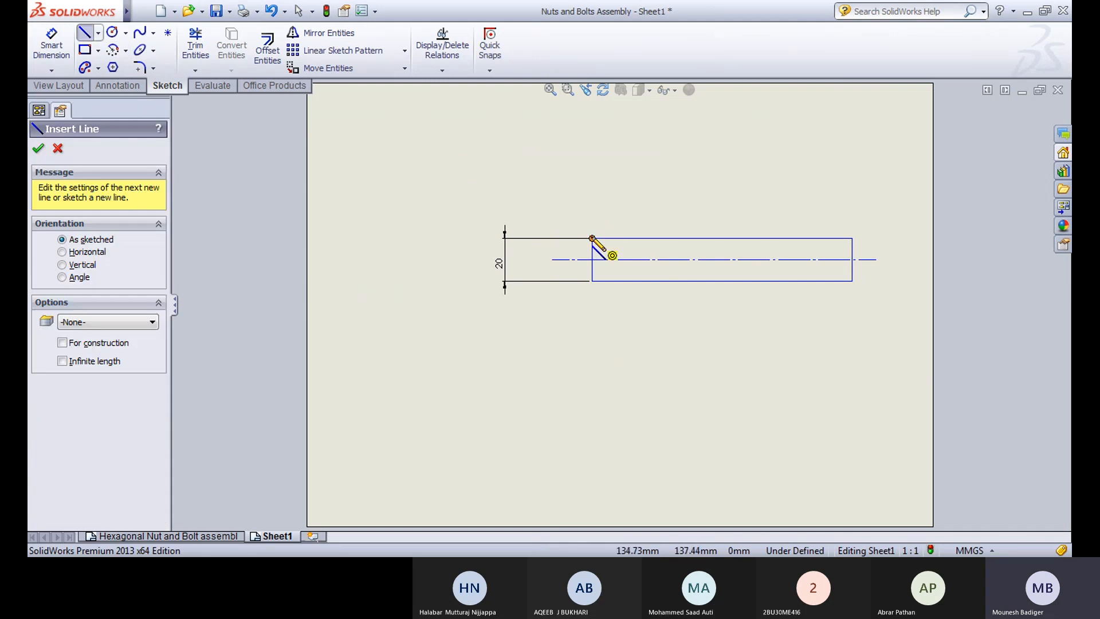
click(592, 238)
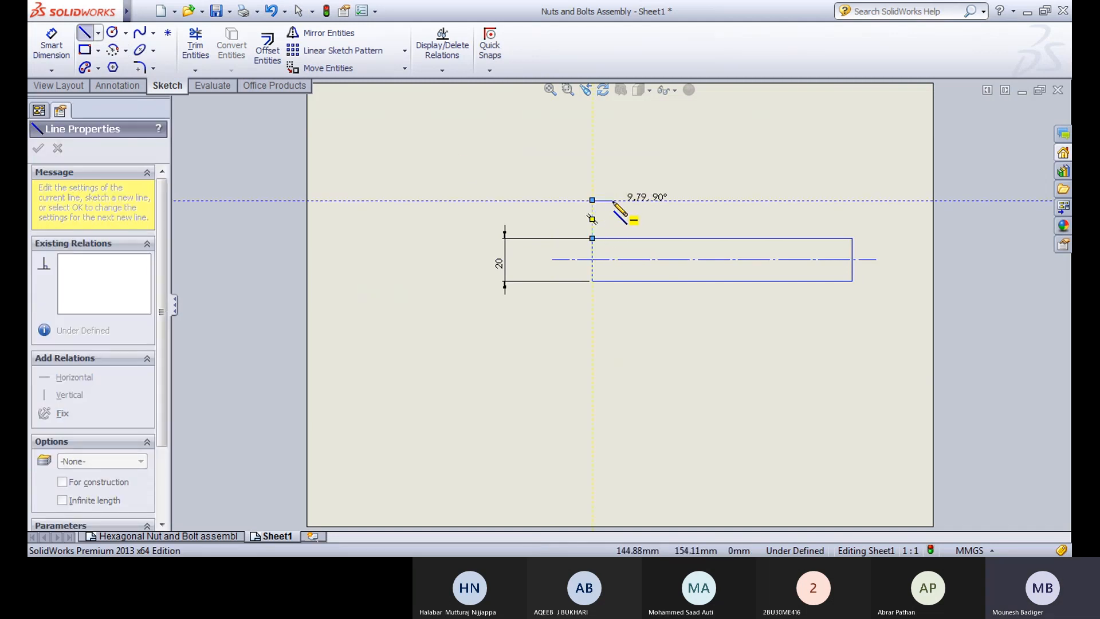
click(592, 200)
click(628, 200)
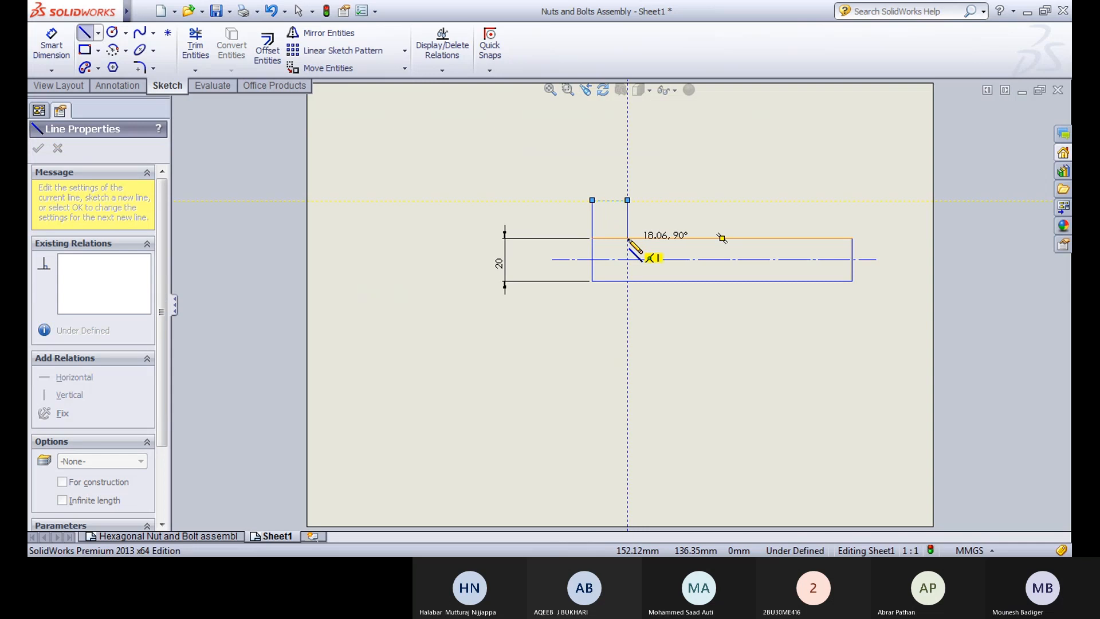
click(627, 238)
key(Escape)
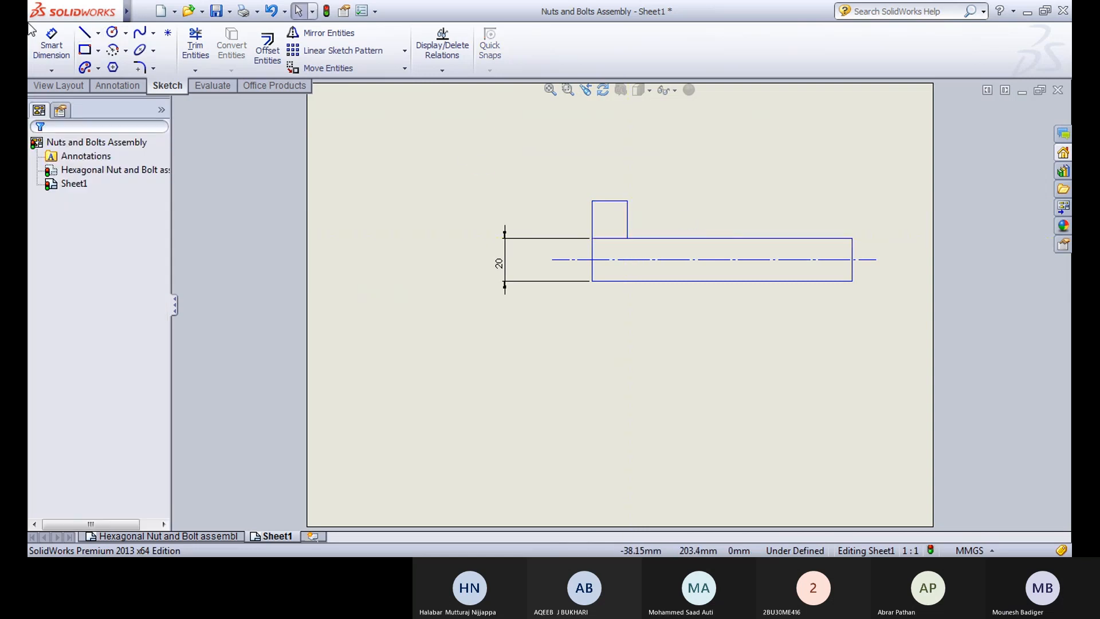
Step: Dimension the height of the head outline above the shank as 10 mm
click(51, 45)
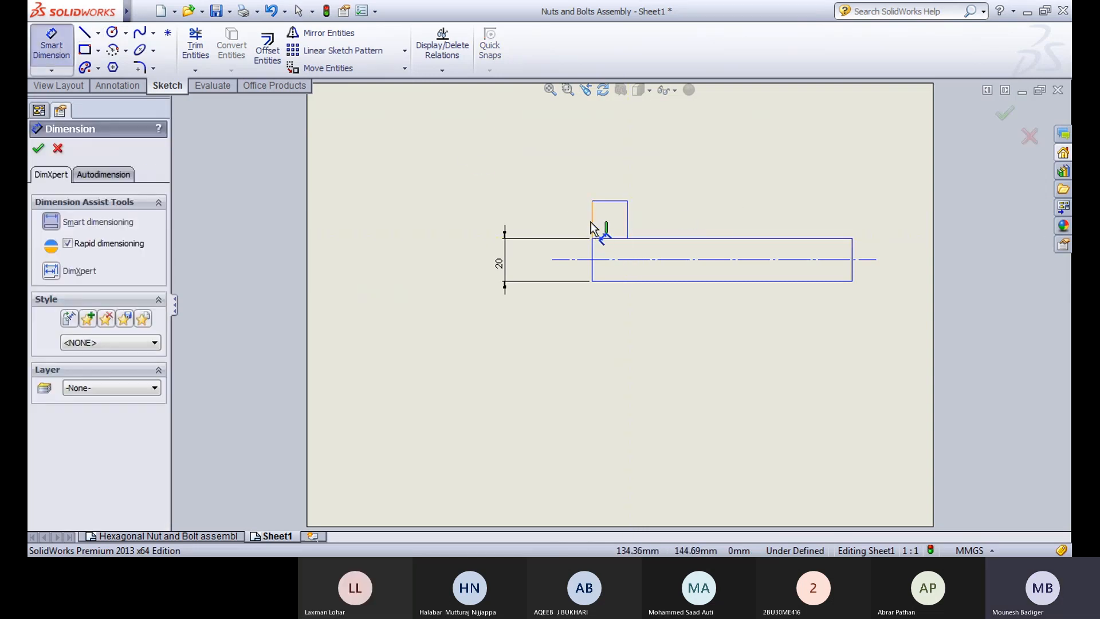
click(590, 222)
click(564, 219)
text(10)
key(Return)
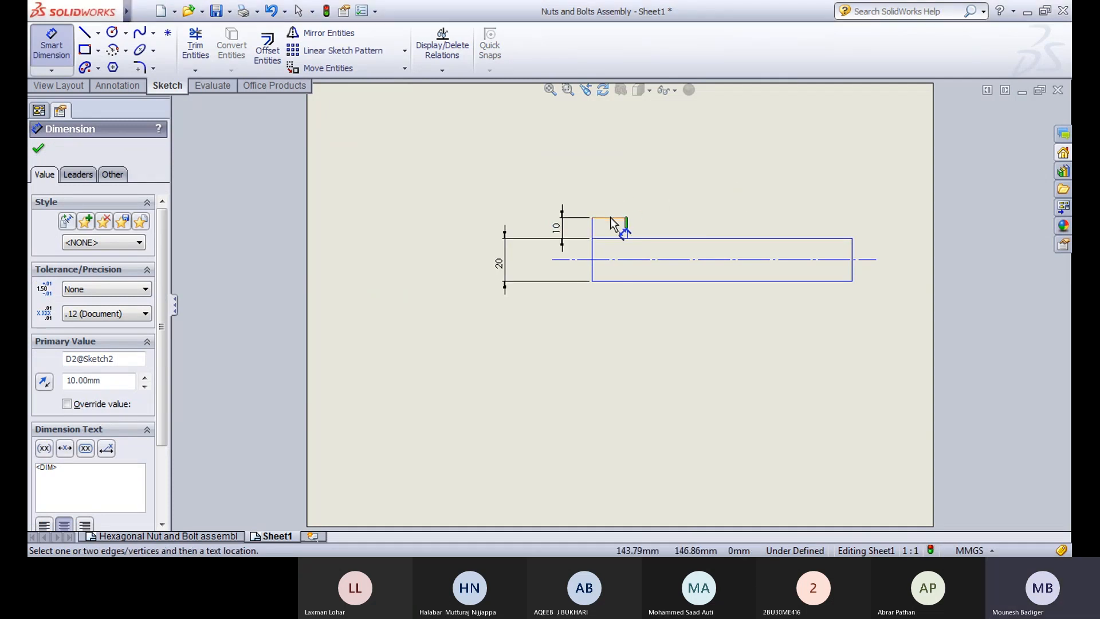
Step: Dimension the width of the head outline with the expression 0.8*20
click(614, 227)
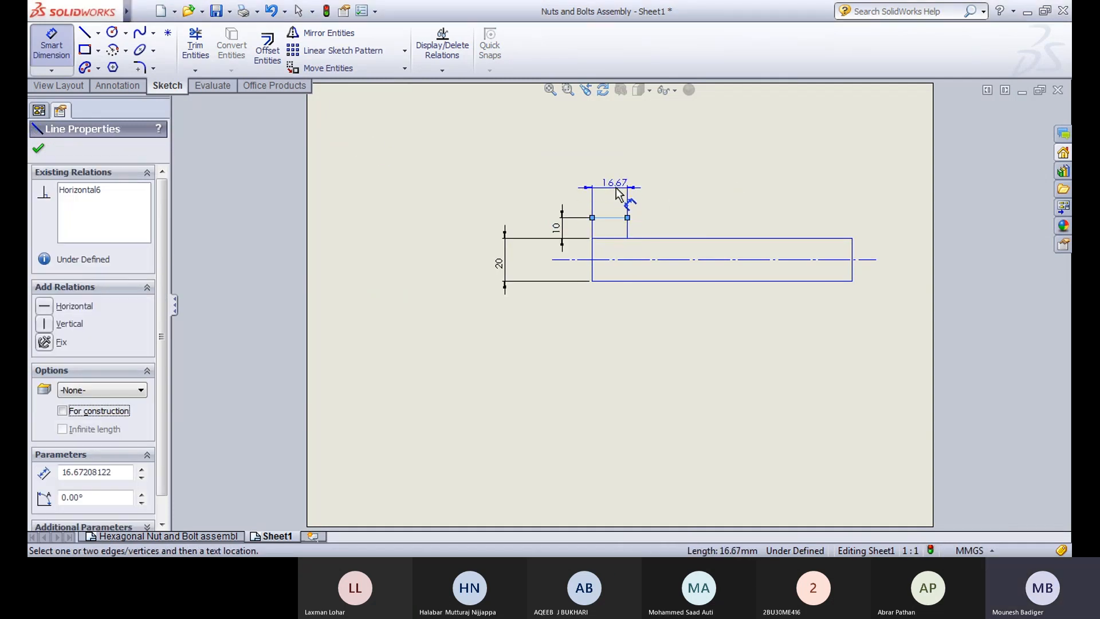
click(625, 185)
text(0.8)
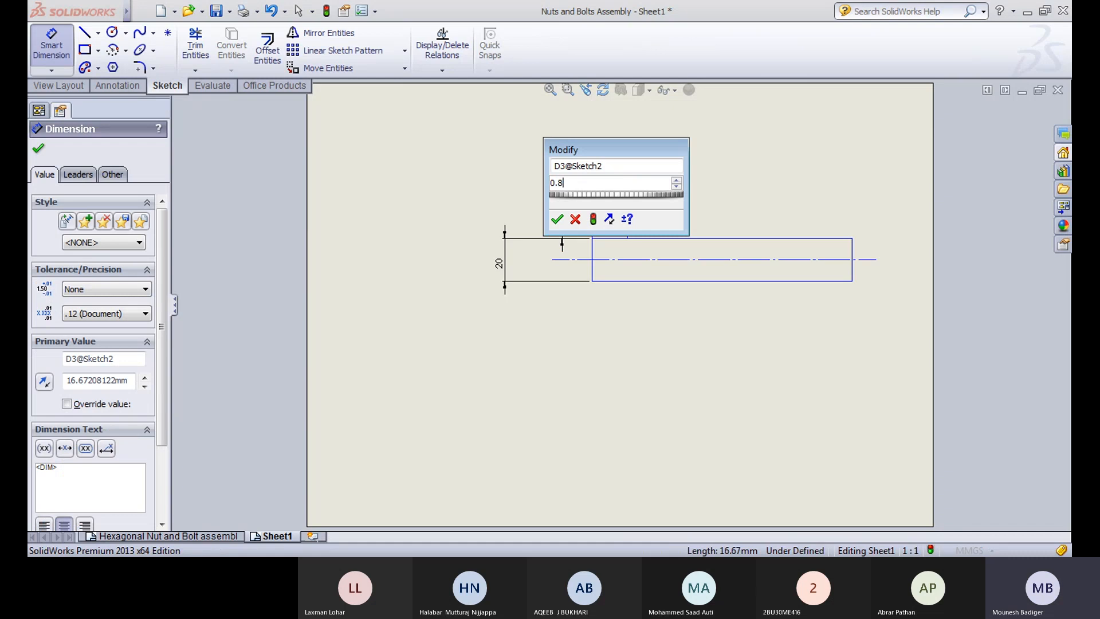
text(*20)
key(Return)
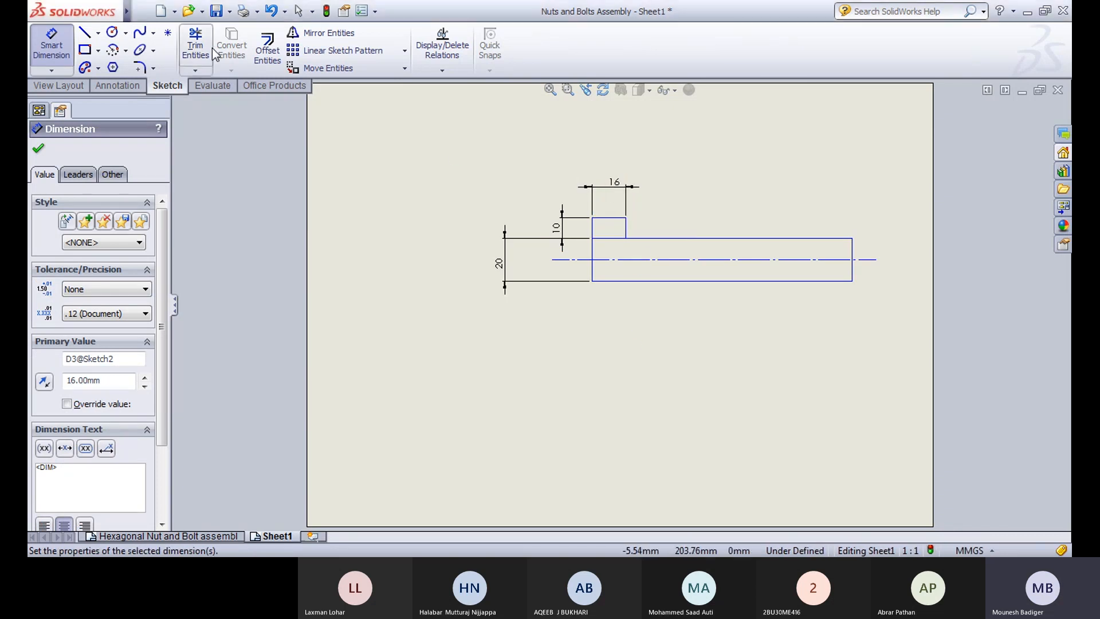
Step: Mirror the three head outline lines about the centerline, keeping the originals
click(327, 33)
click(592, 230)
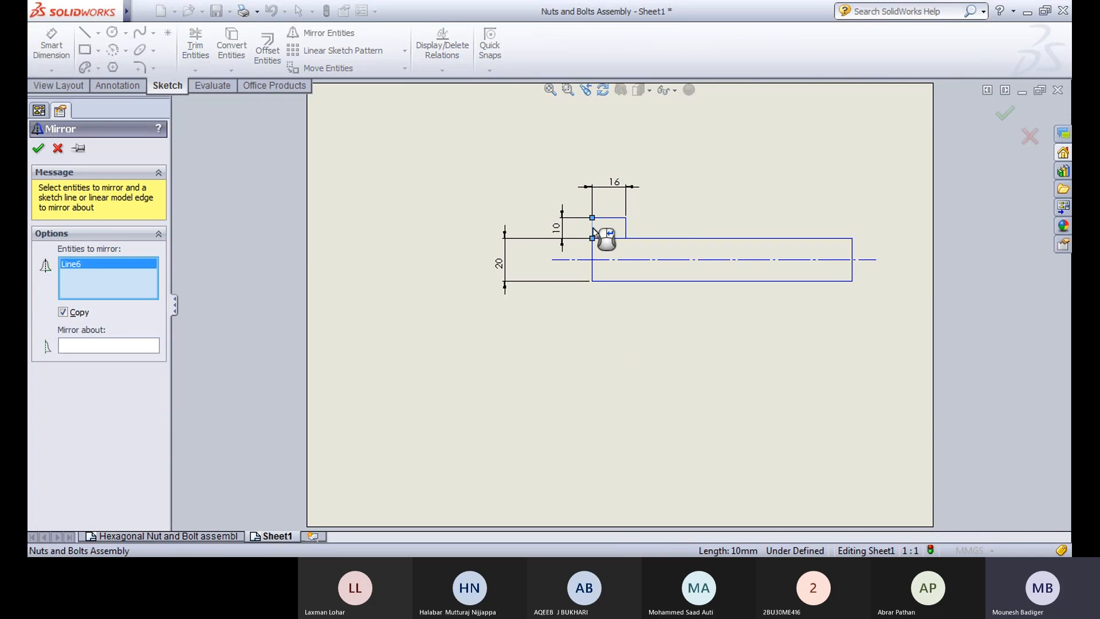
click(613, 218)
click(625, 232)
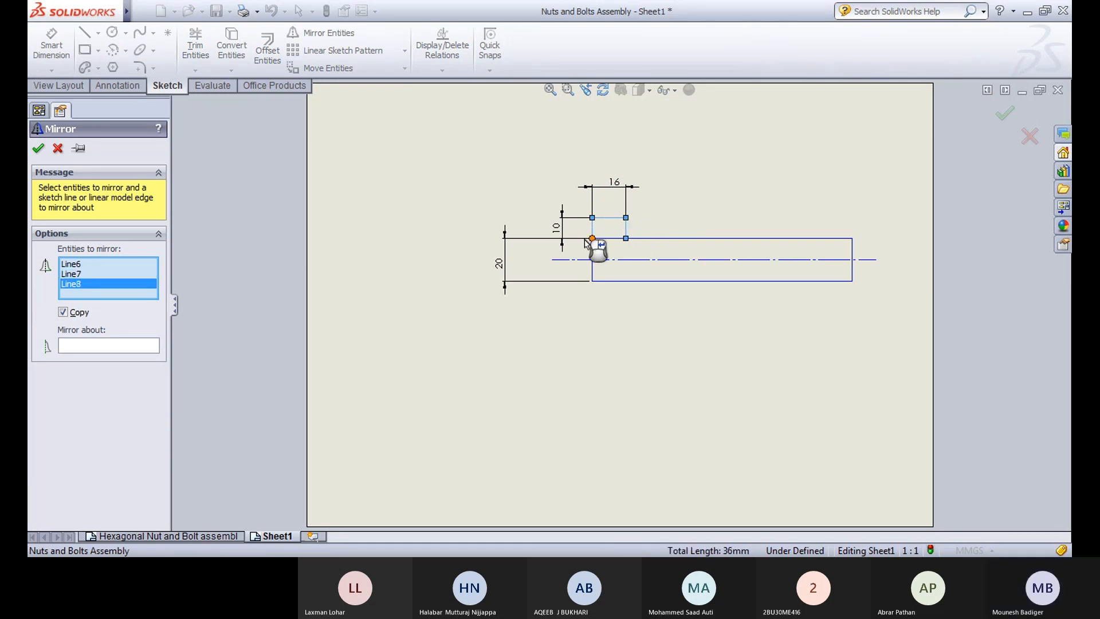
click(108, 349)
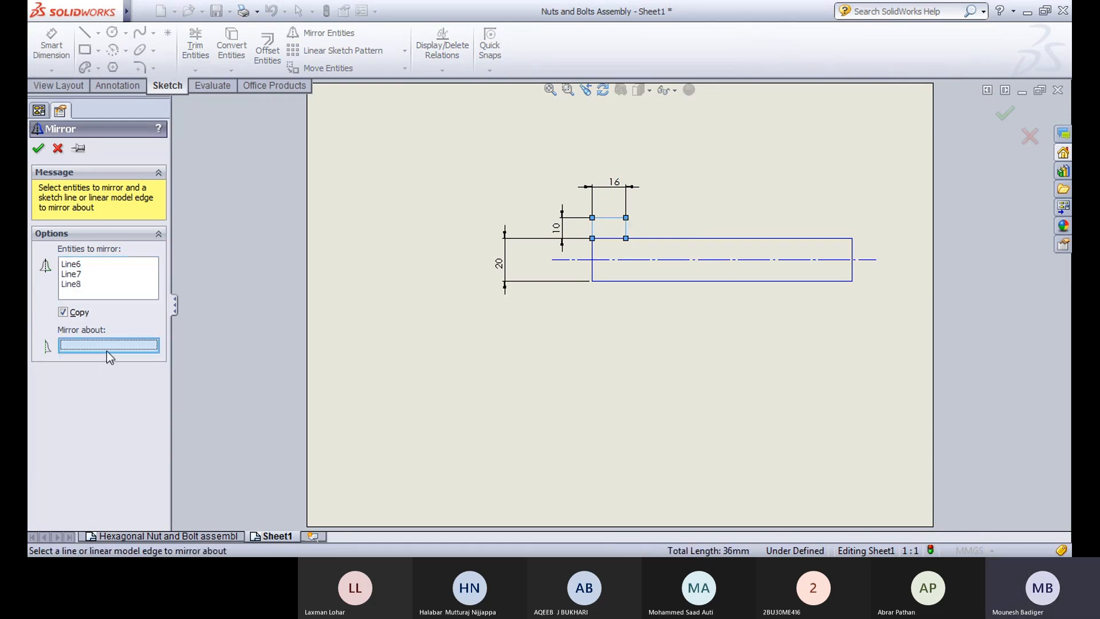
click(691, 263)
click(39, 149)
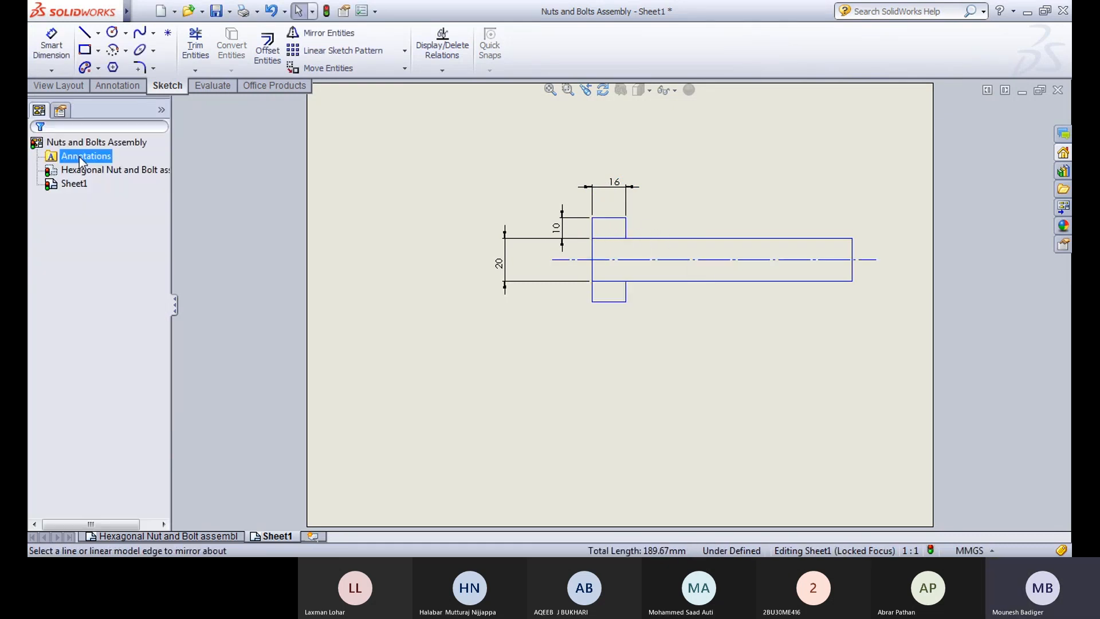
click(722, 181)
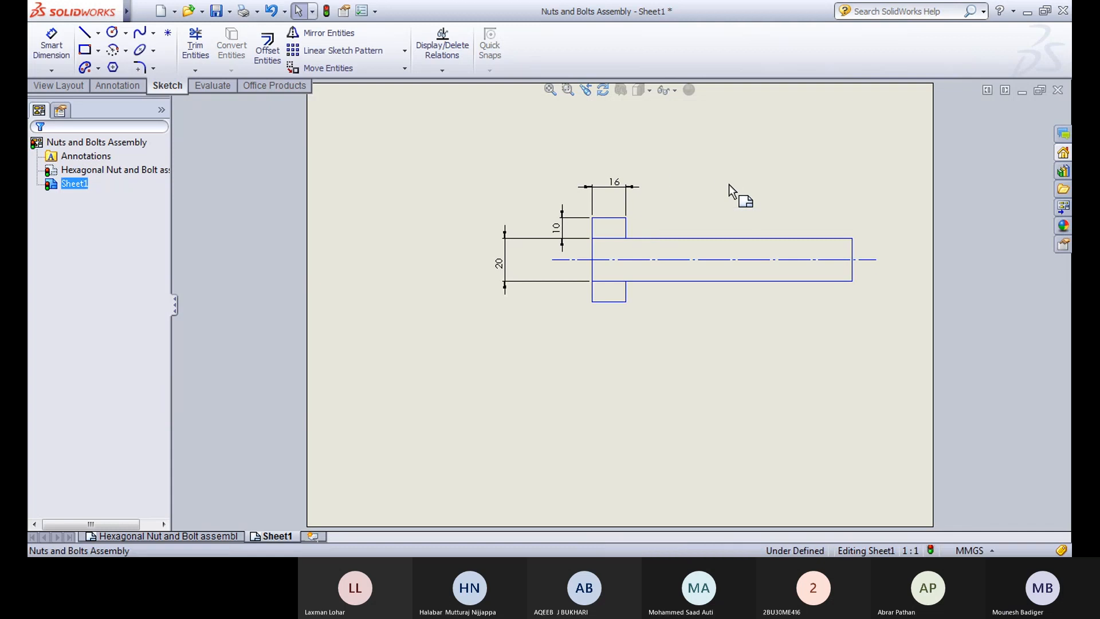
Step: Extend the head's shank-side vertical edge across the shank to meet the mirrored lower half
click(193, 71)
click(221, 81)
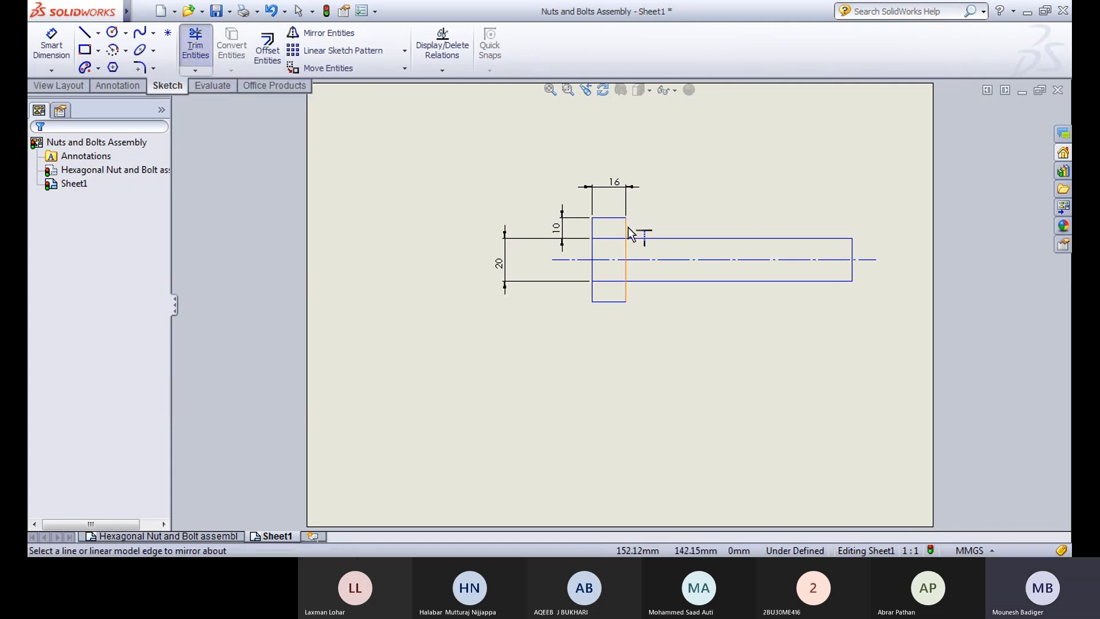
click(205, 73)
click(220, 83)
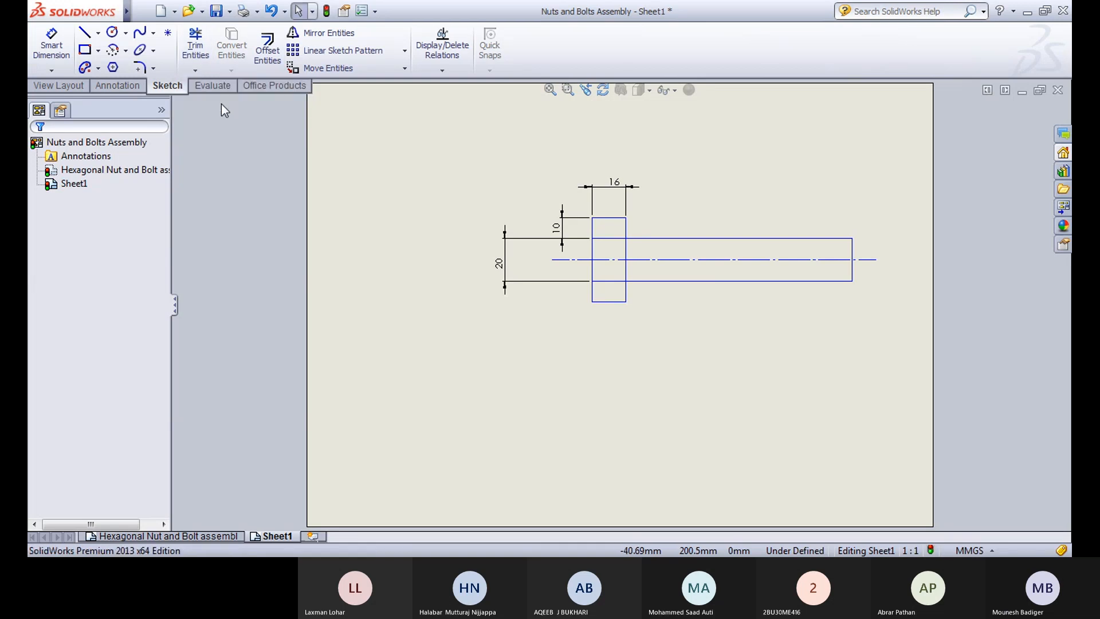
click(713, 176)
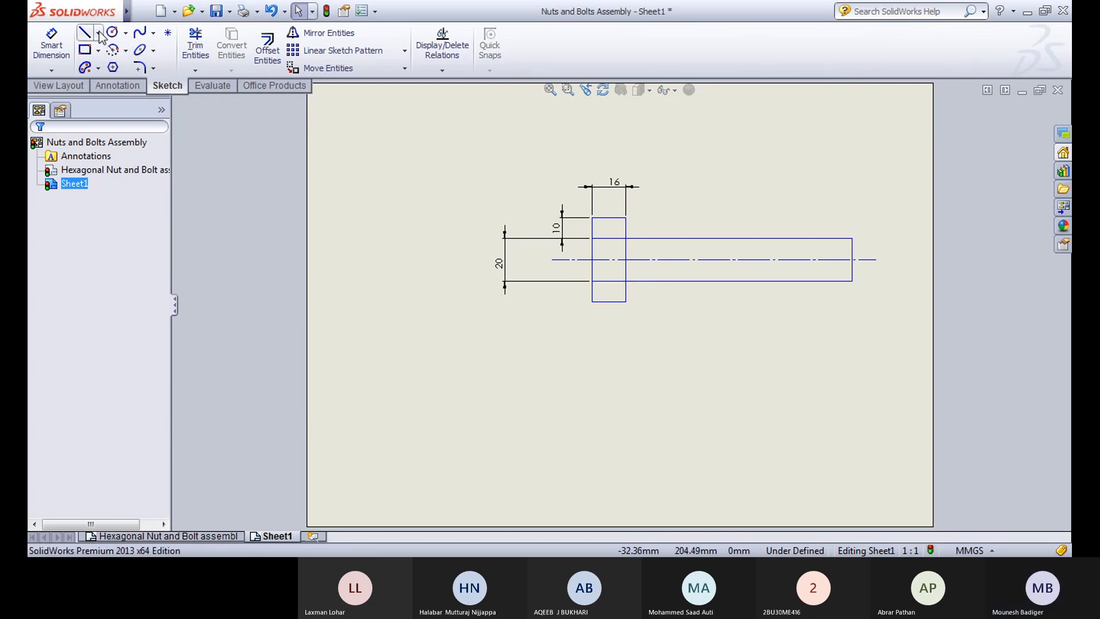
Step: Dimension the shank length from the head's inner face to the free end as 100 mm
click(51, 41)
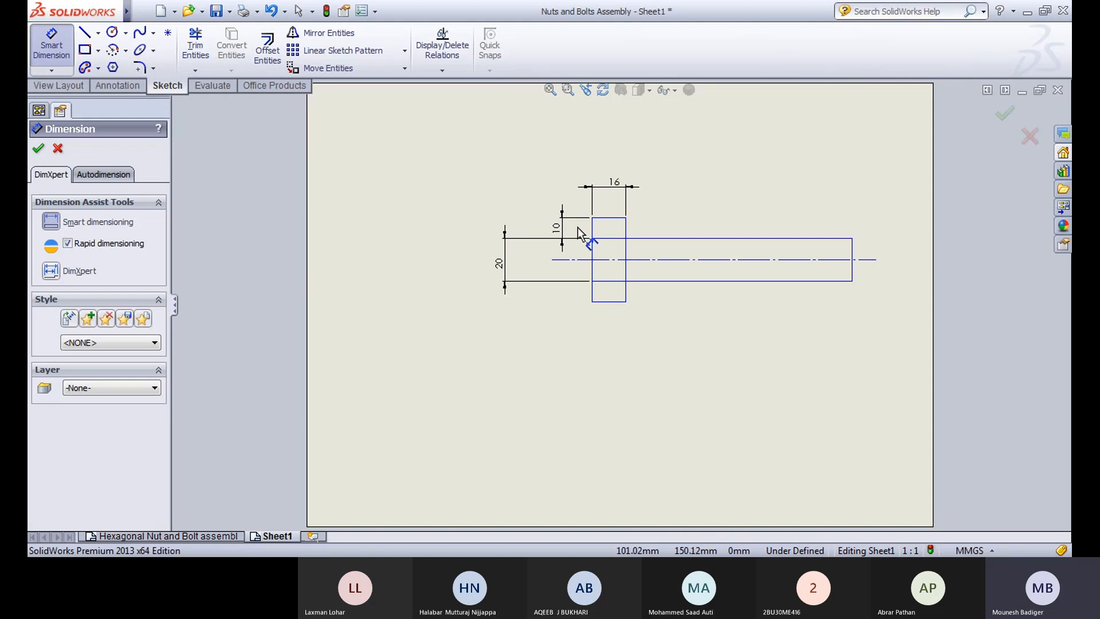
drag(626, 297, 854, 279)
click(853, 279)
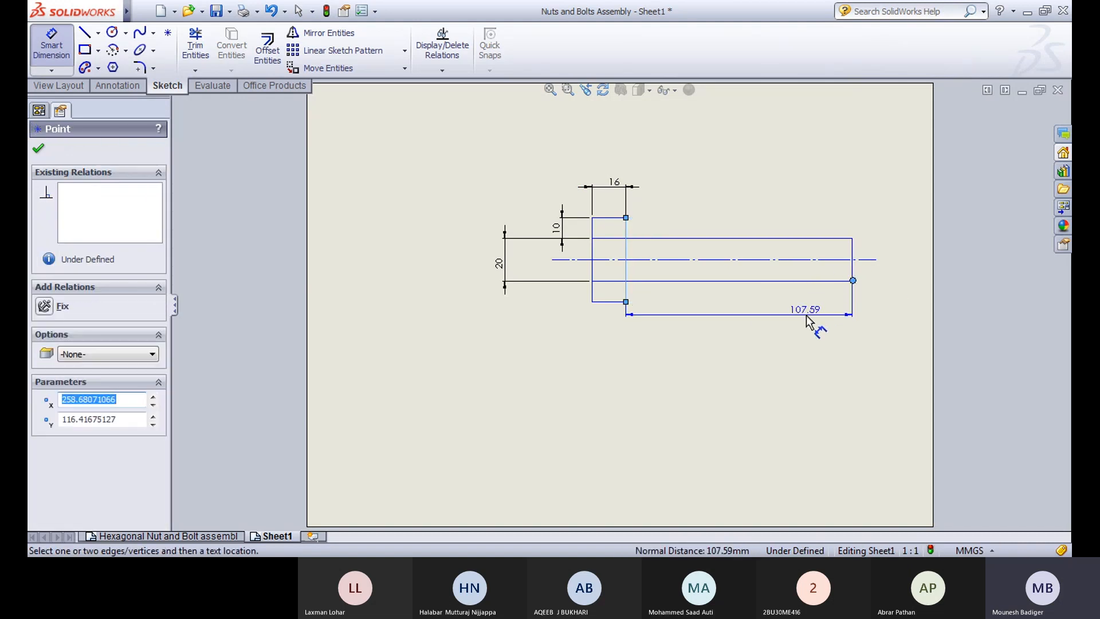
click(806, 321)
text(10)
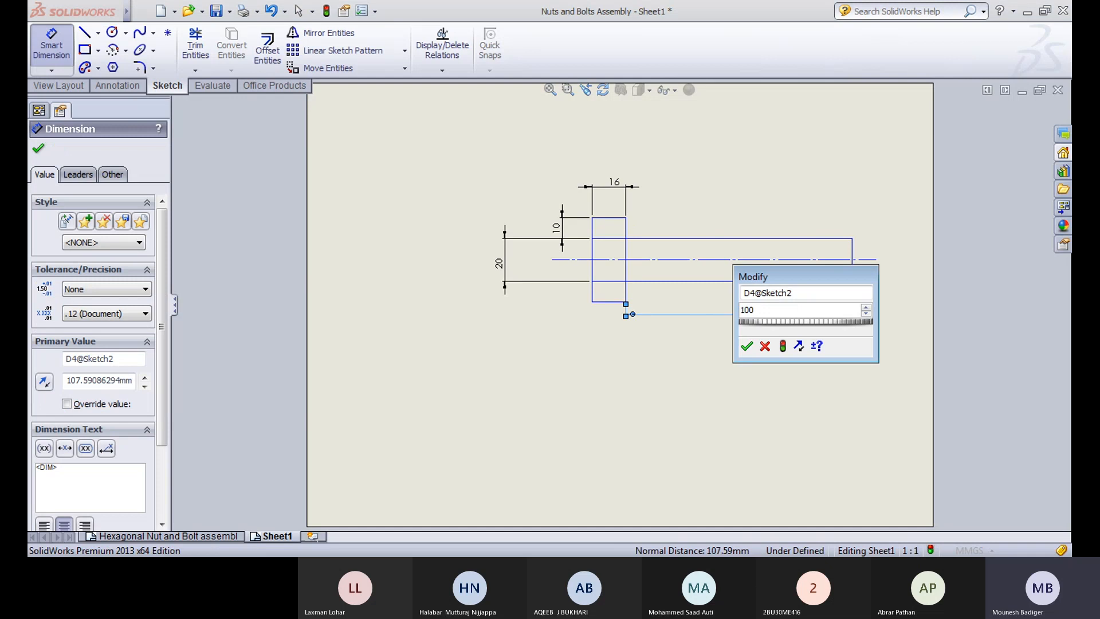
text(0)
key(Return)
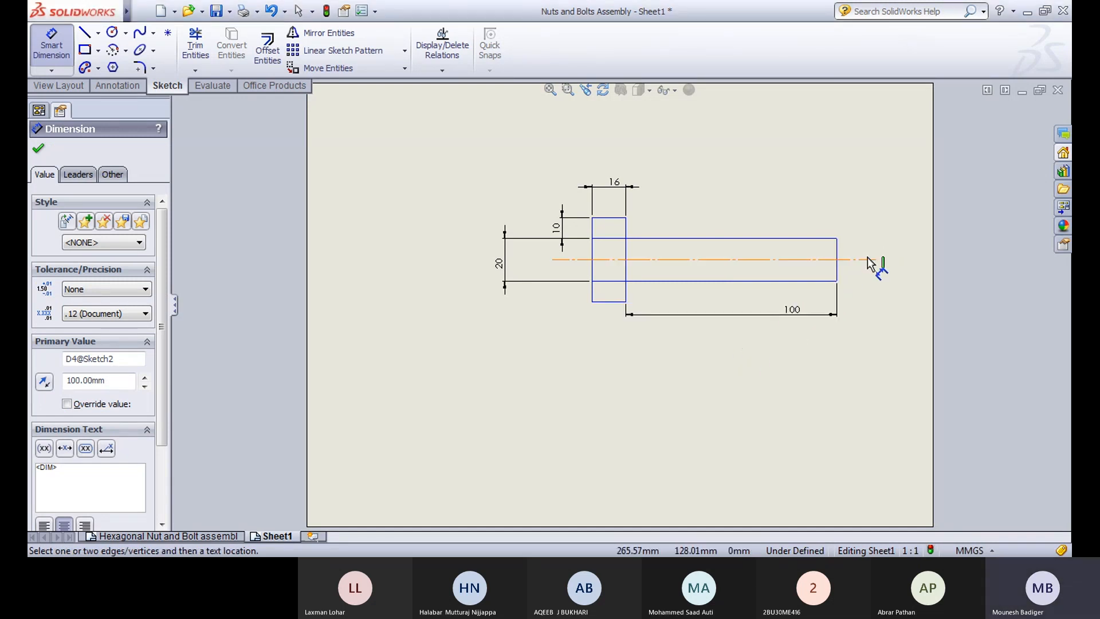
key(Escape)
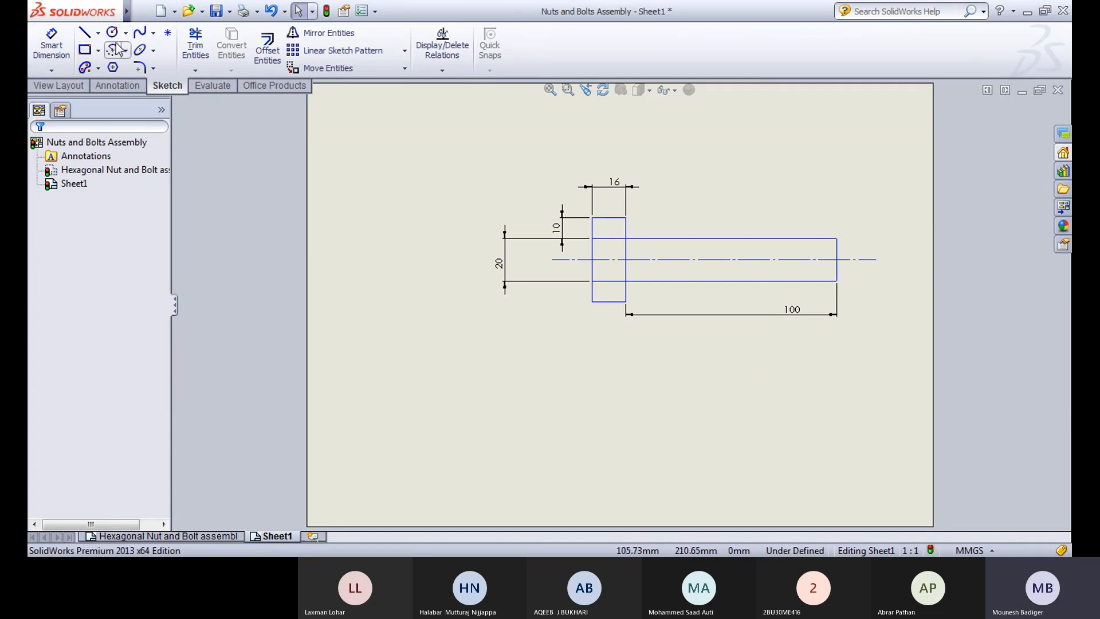
Step: Sketch a diagonal line about 49 mm long from the head's lower-left corner up across the centerline
click(98, 32)
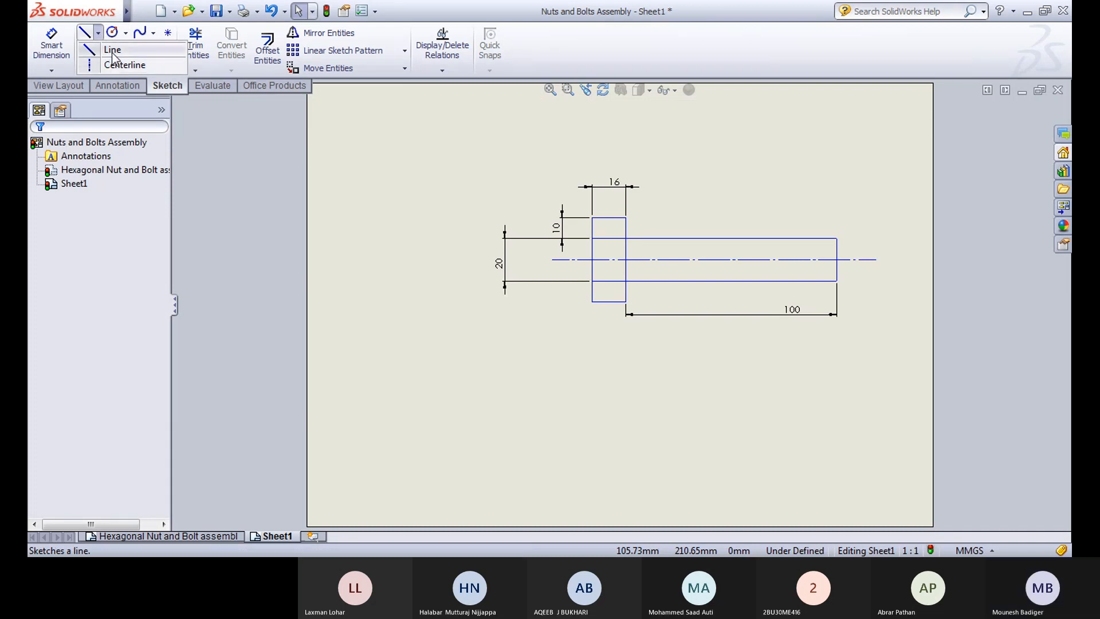
click(113, 51)
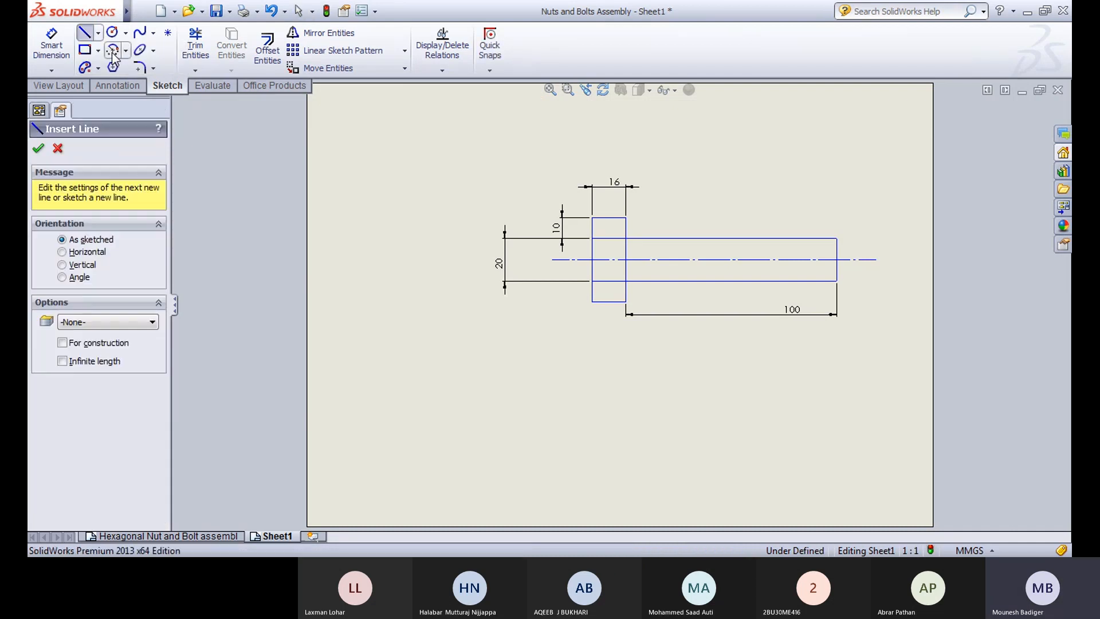
click(593, 302)
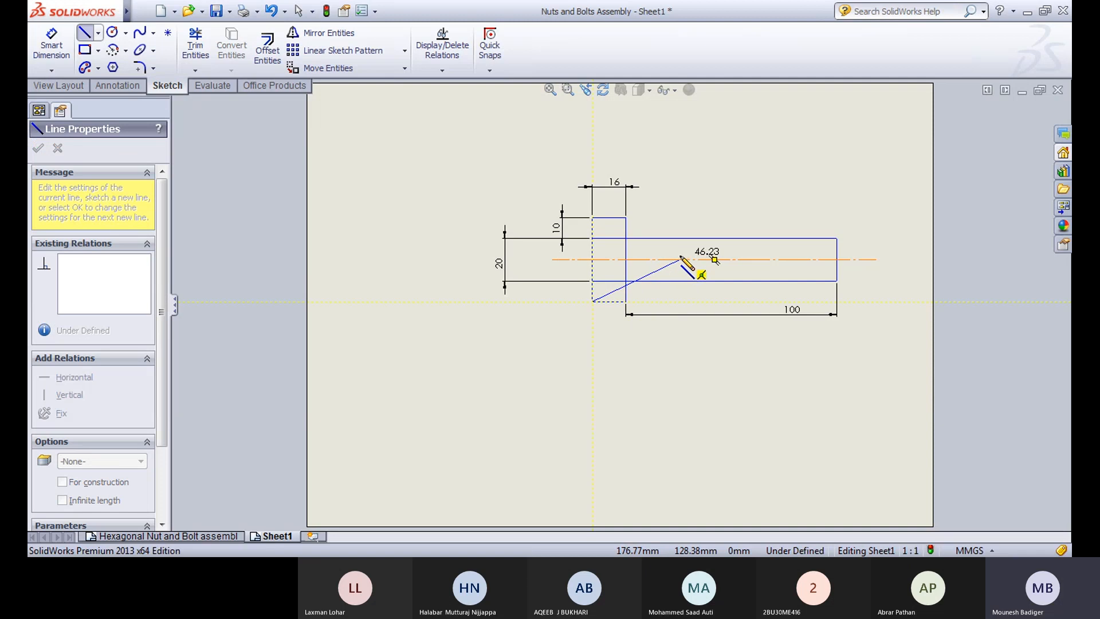
click(681, 252)
key(Escape)
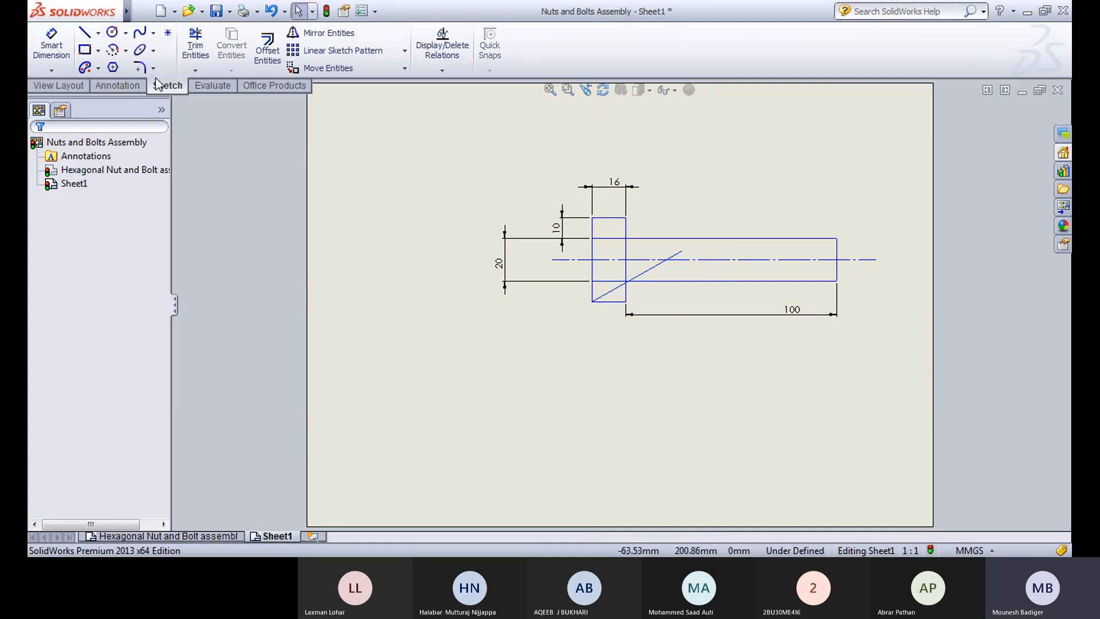
Step: Dimension the angle between the diagonal line and the head's bottom edge as 30 degrees
click(194, 43)
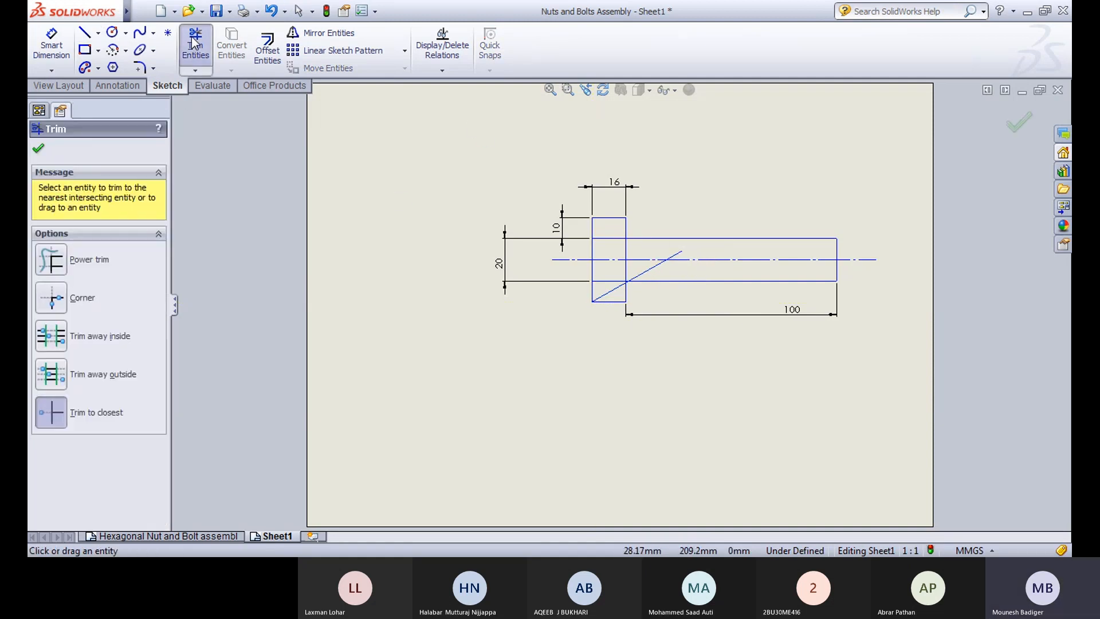
click(195, 43)
click(51, 46)
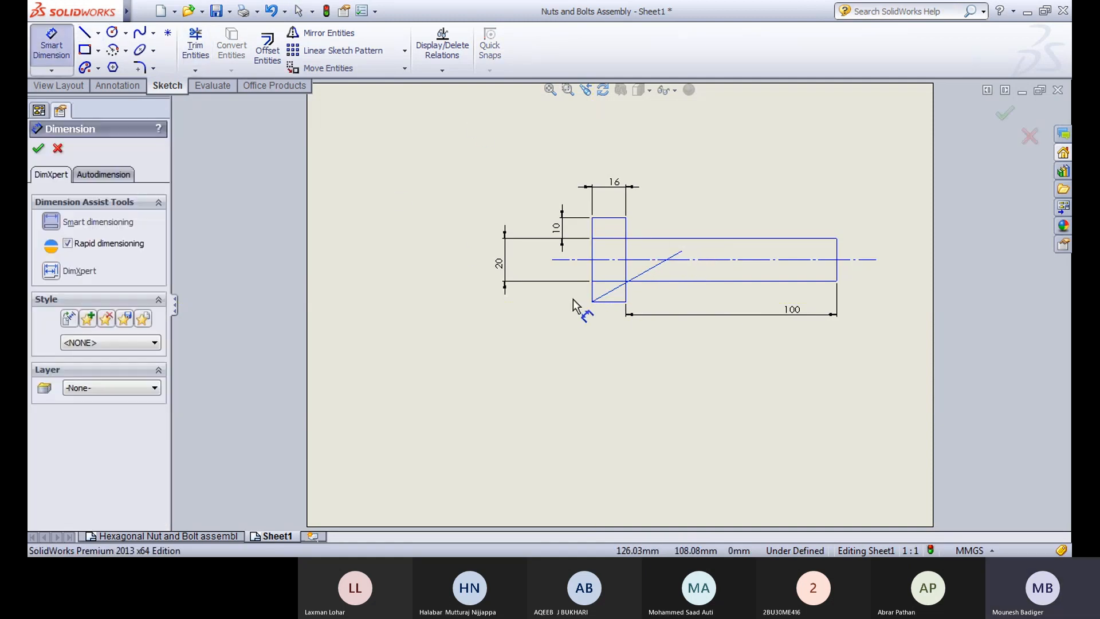
click(602, 297)
click(616, 301)
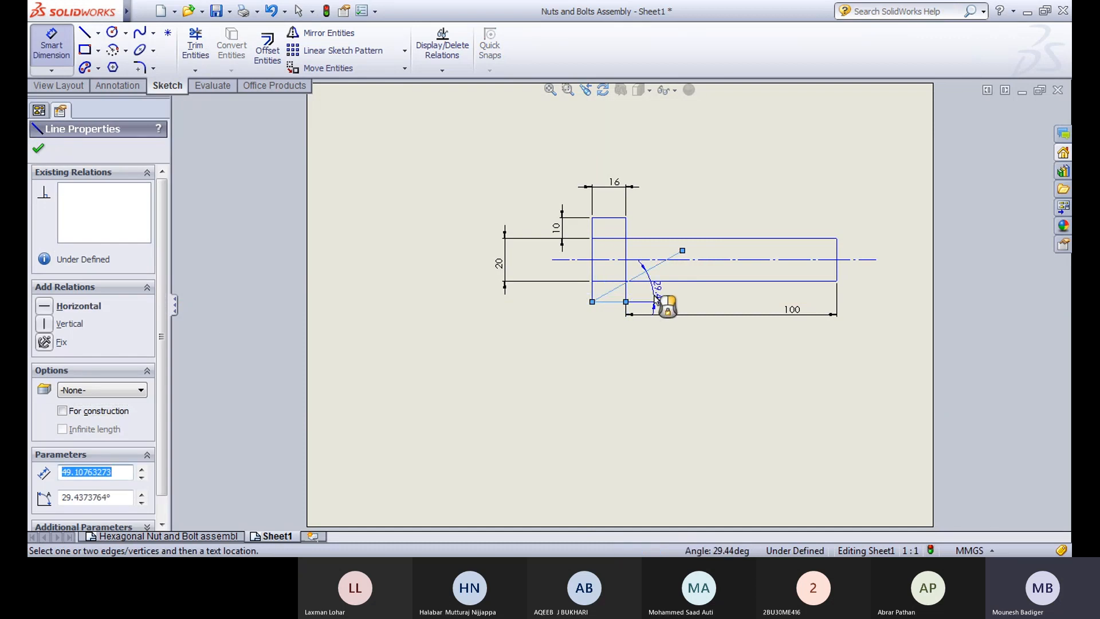
click(656, 299)
text(30)
key(Return)
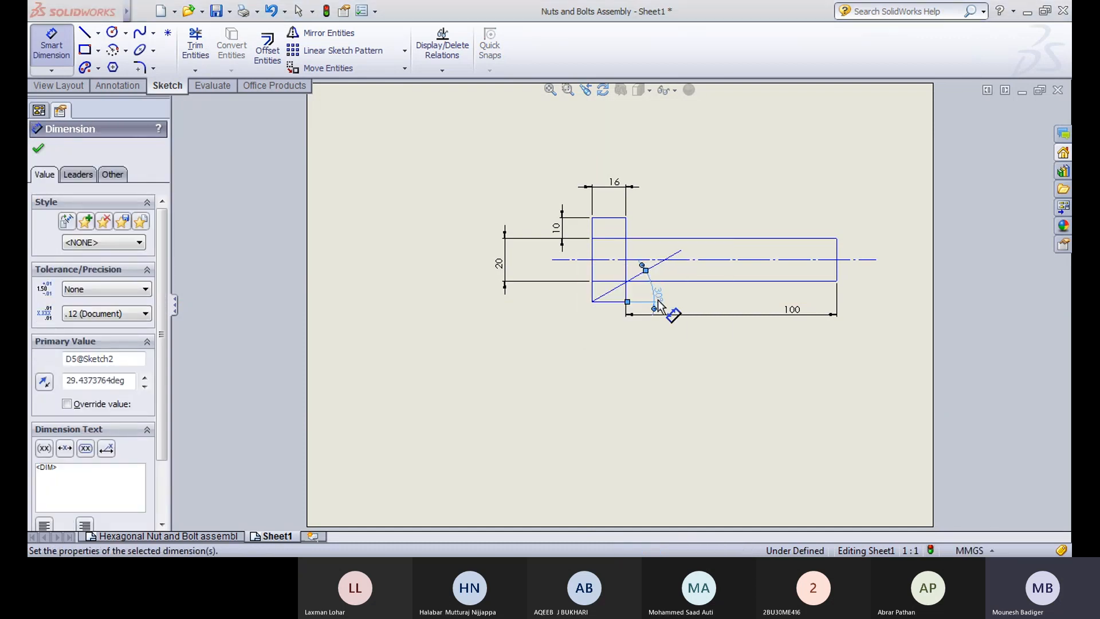
Step: Trim off the part of the diagonal line that extends above the centerline
scroll(681, 247, up, 3)
scroll(698, 289, up, 2)
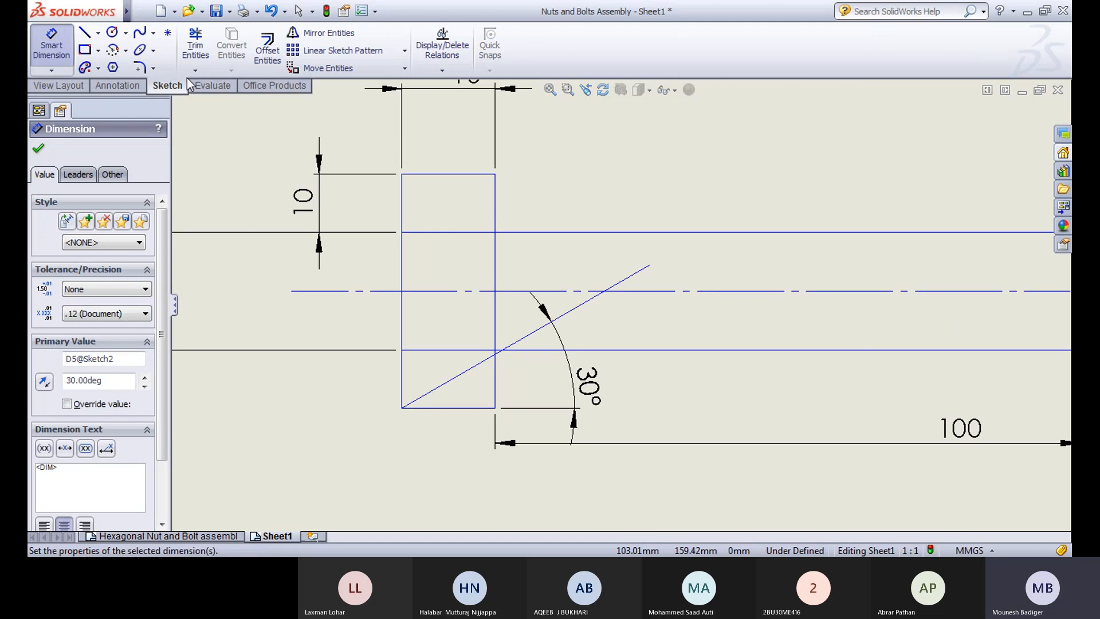
click(195, 43)
click(651, 273)
key(f)
click(202, 56)
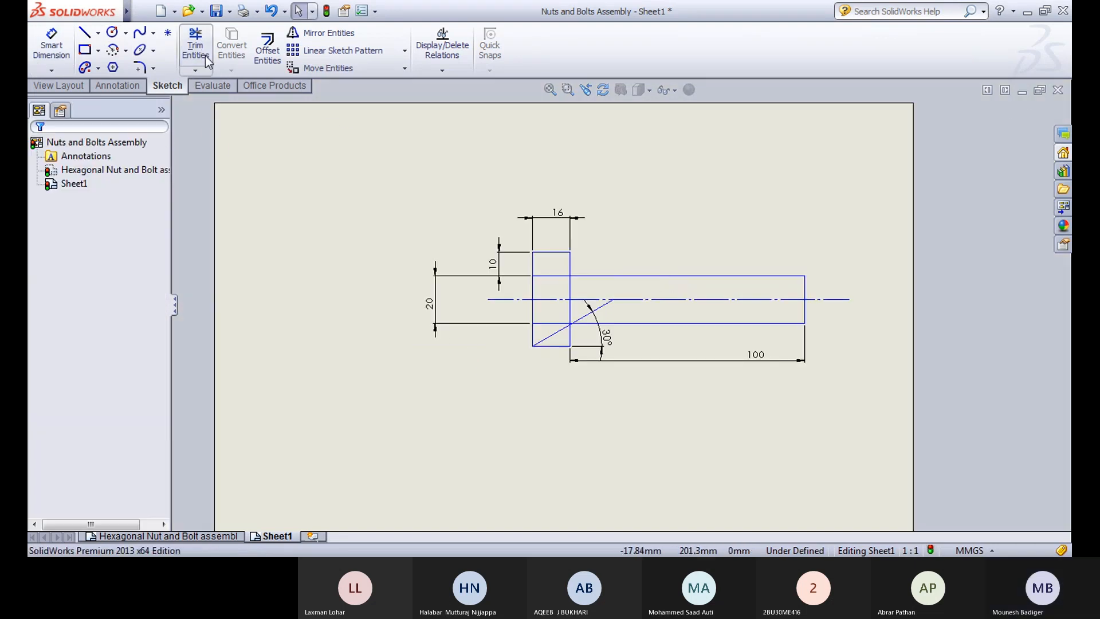
Step: Sketch a centre-point arc of radius 34.64 mm about the diagonal's centerline intersection, from the head's outer face to just above the shank's upper edge line
click(709, 198)
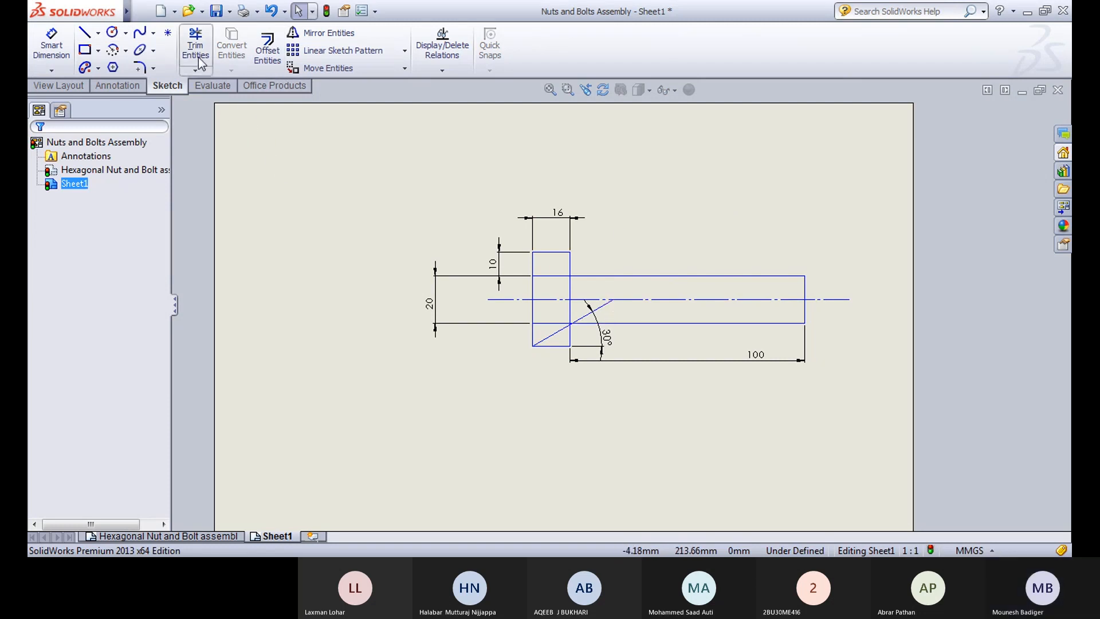
click(113, 51)
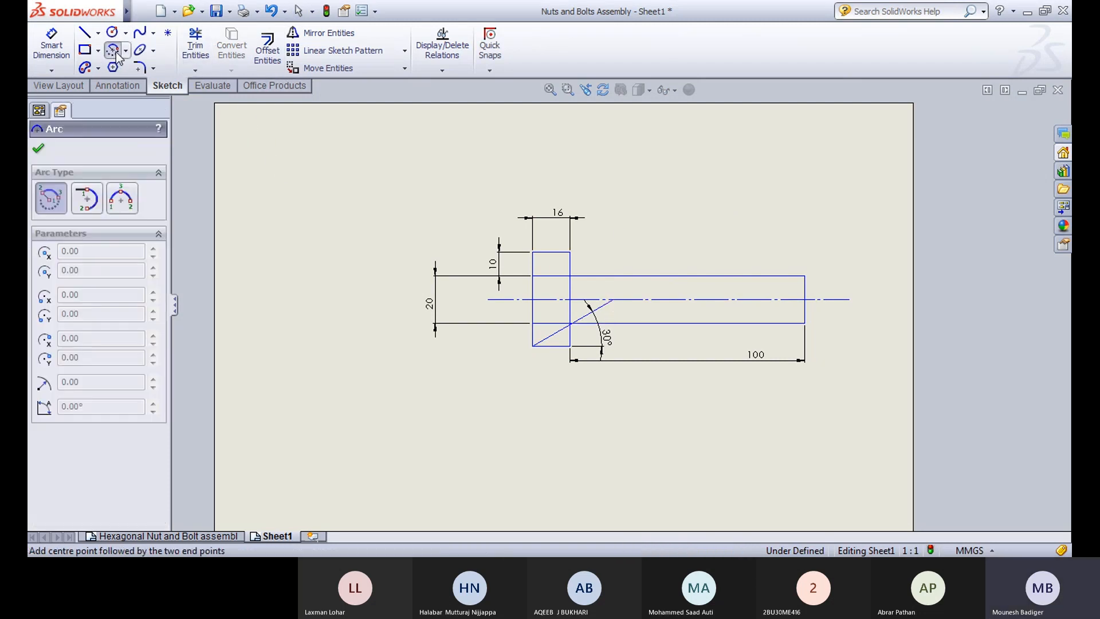
click(613, 299)
scroll(551, 309, down, 5)
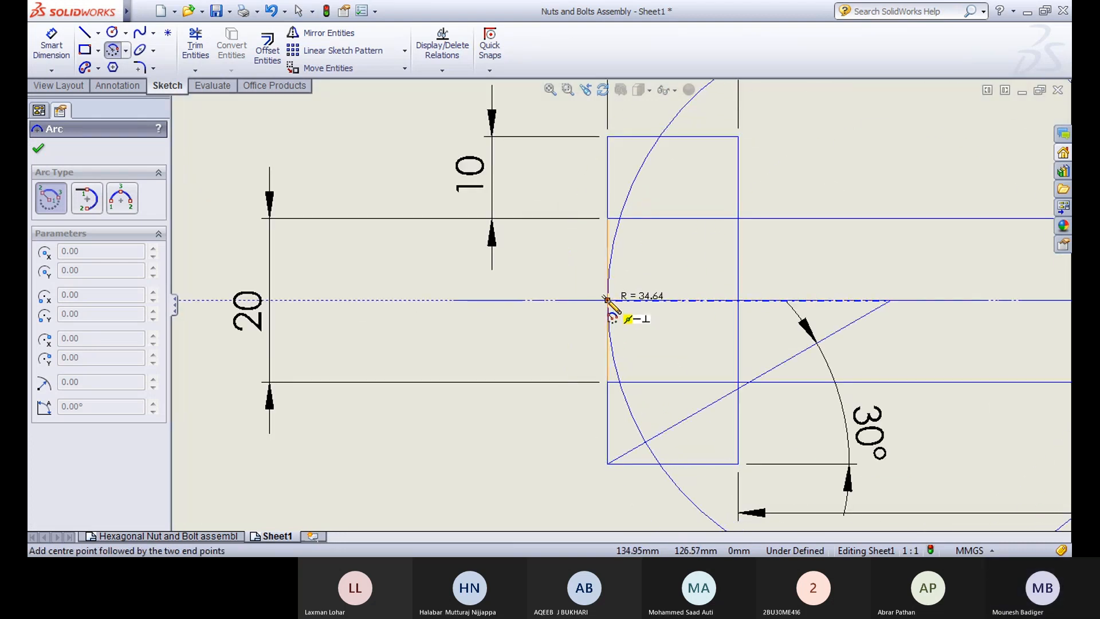
click(608, 299)
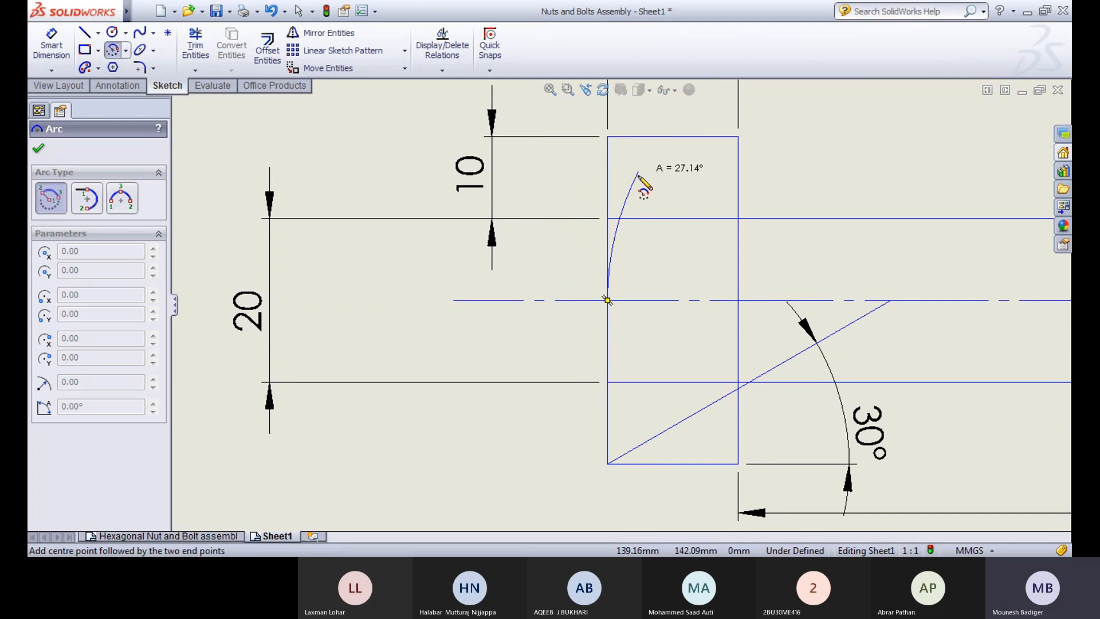
click(622, 212)
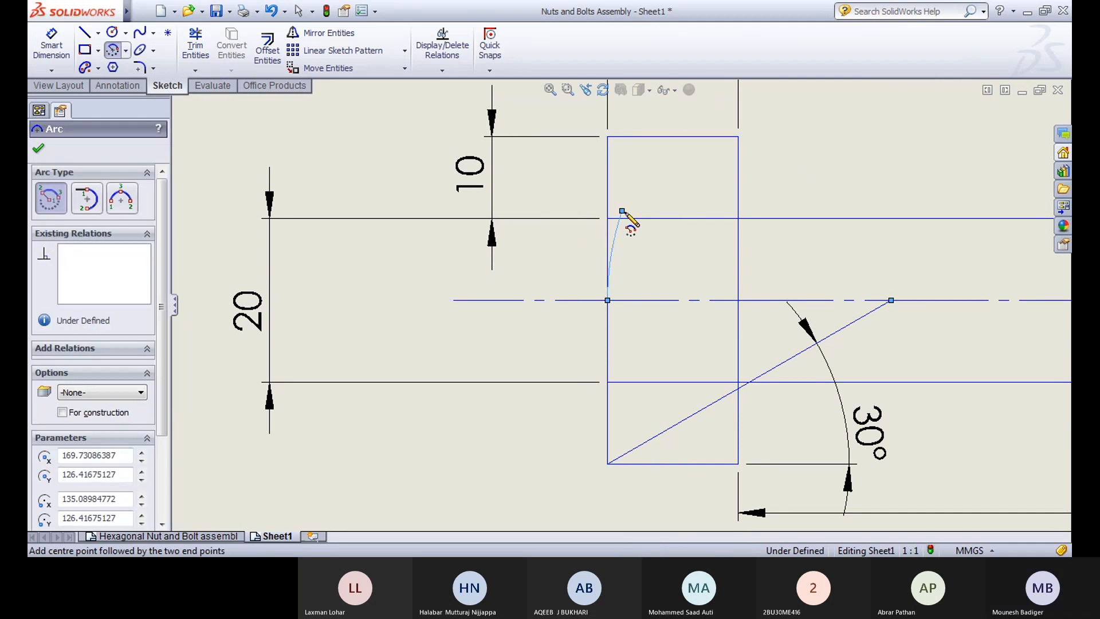
click(113, 49)
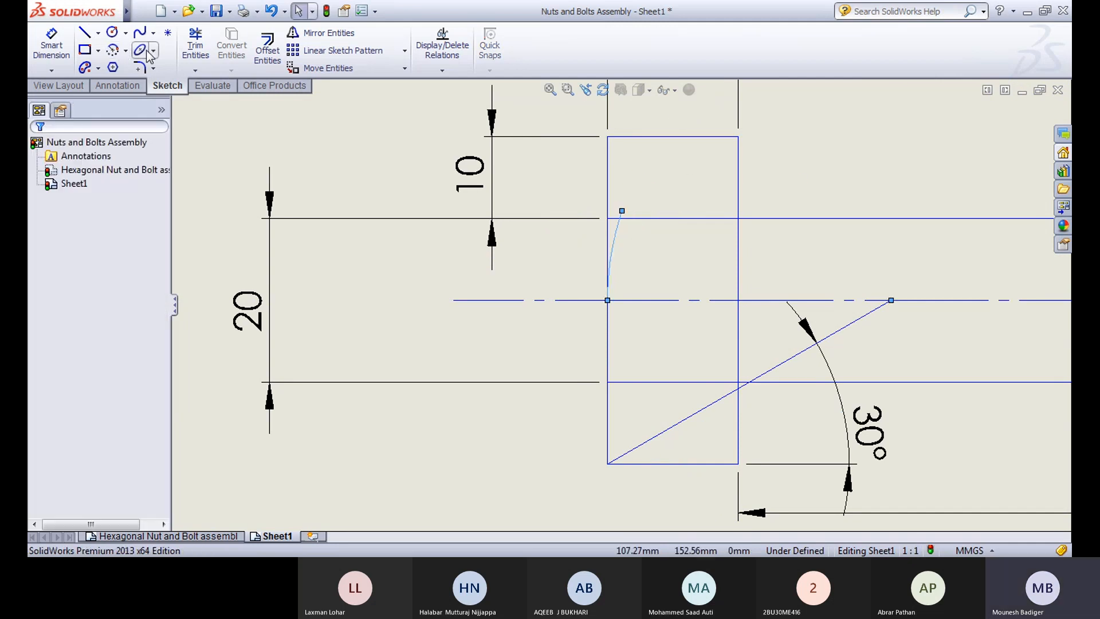
Step: Trim the small end of the head arc that extends above the shank's upper edge line
click(195, 46)
scroll(665, 235, down, 3)
click(584, 221)
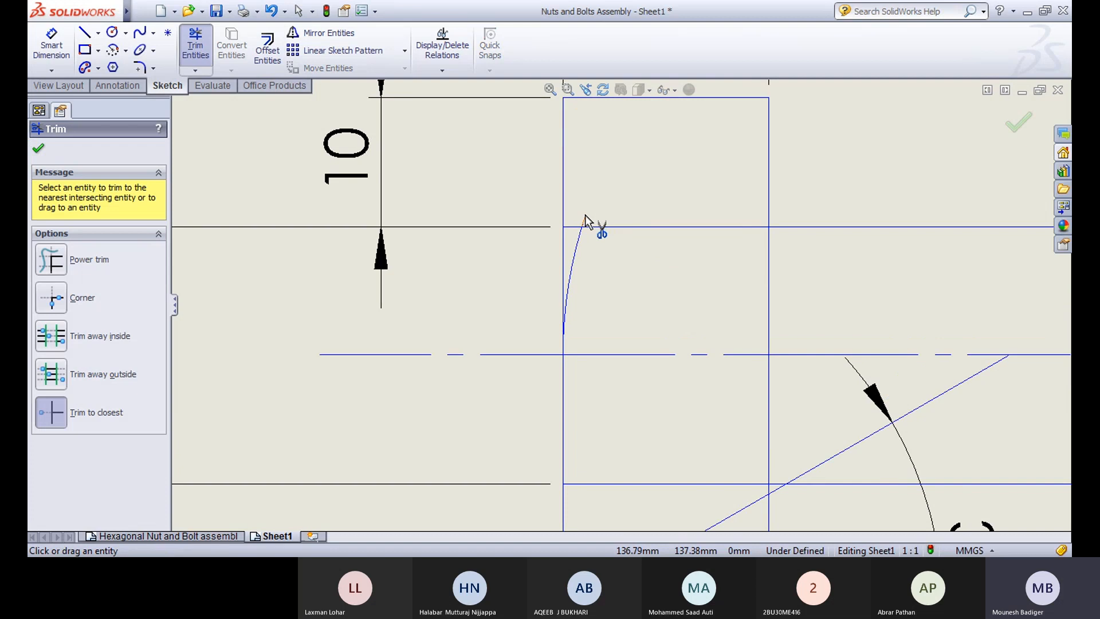
click(200, 52)
Step: Mirror the head arc about the horizontal centerline, keeping the original
scroll(345, 232, up, 4)
click(329, 33)
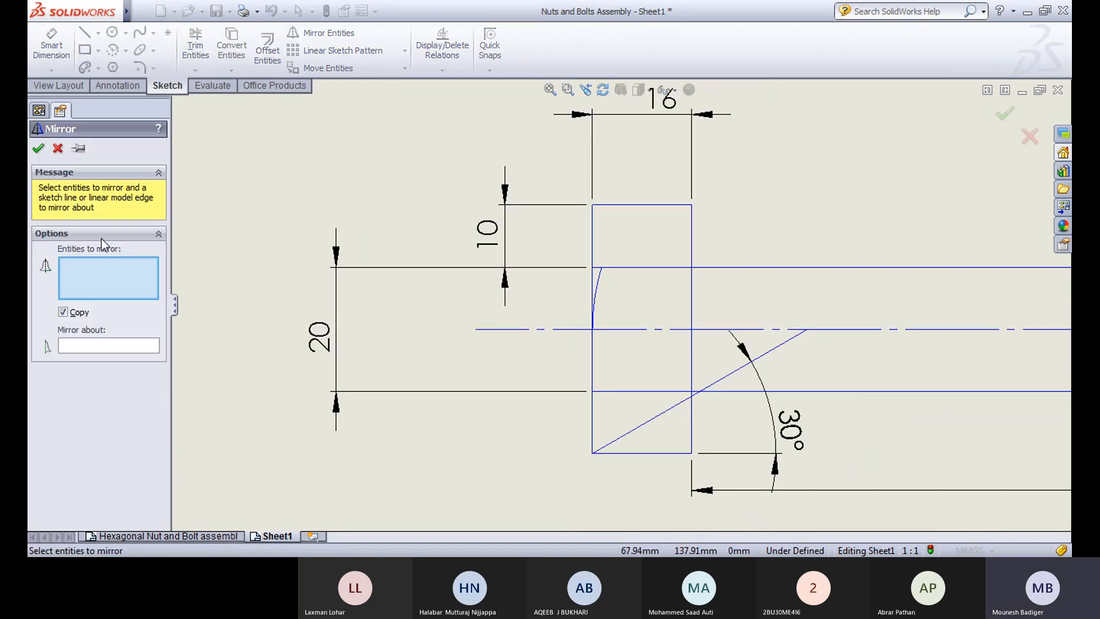
click(598, 280)
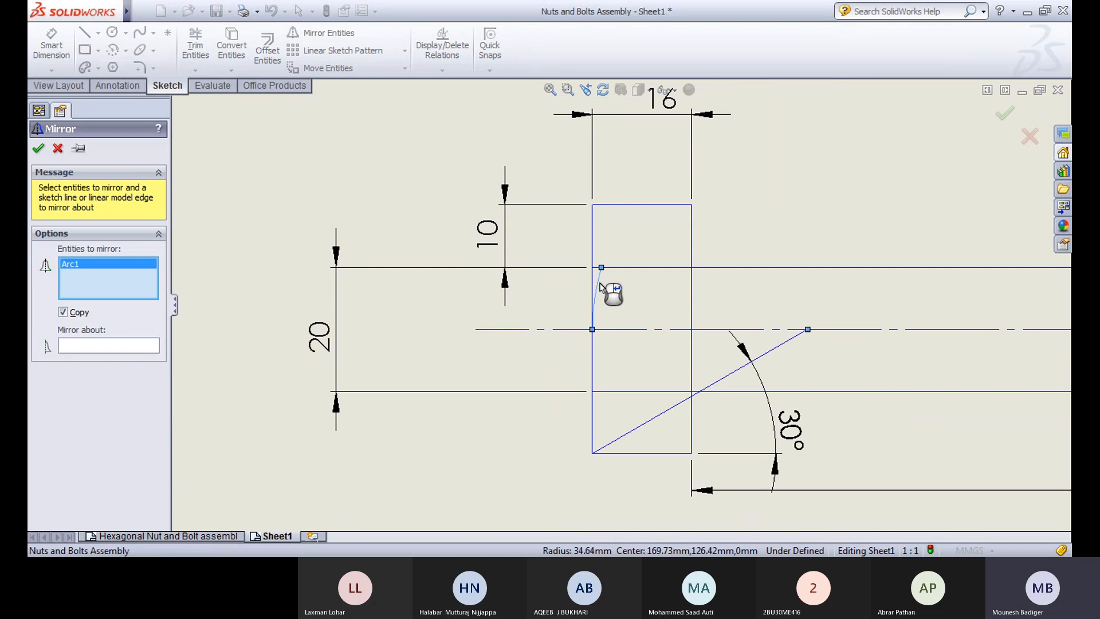
click(83, 345)
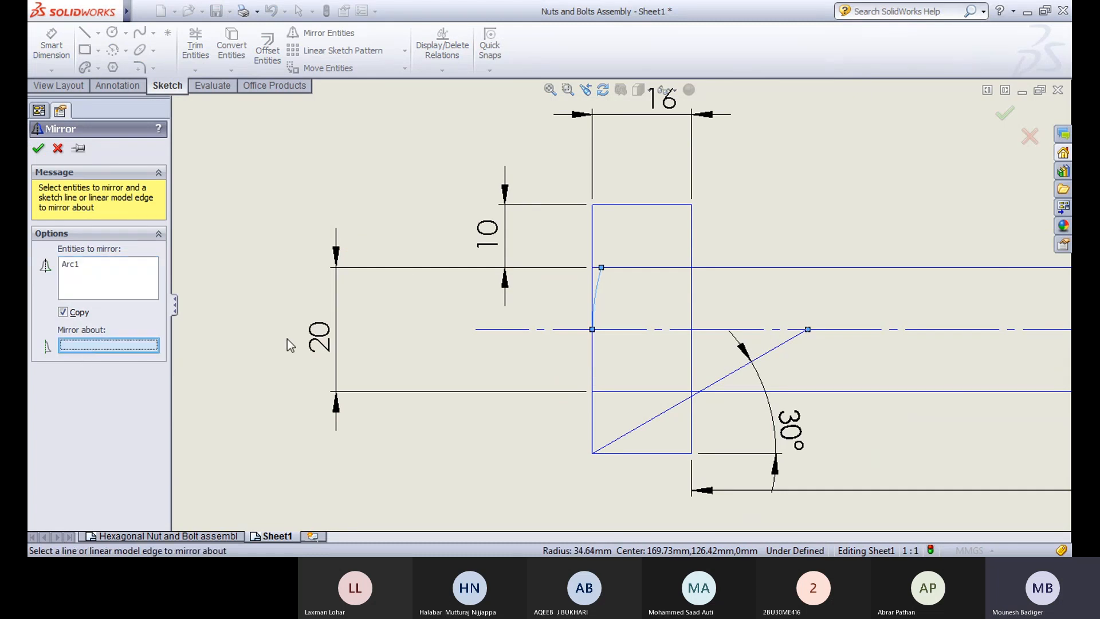
click(653, 329)
click(39, 149)
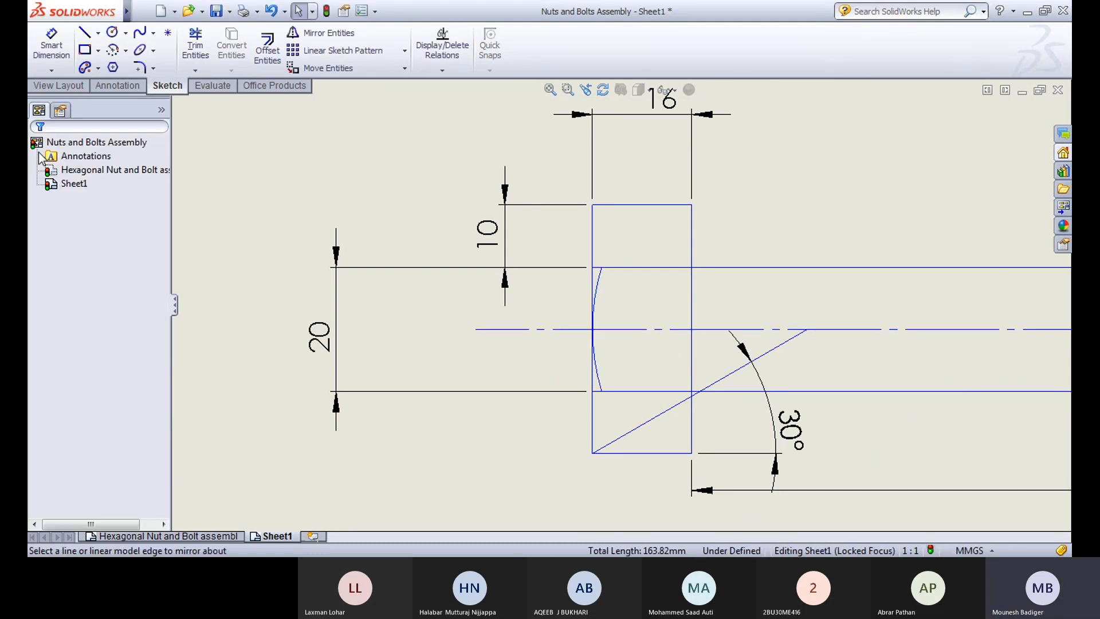
Step: Sketch a horizontal line about 29 mm long across the head, level with the midpoint between its top edge and the shank's upper edge line
key(z)
mouse_move(713, 384)
ctrl+middle_down()
mouse_move(604, 339)
mouse_move(592, 349)
ctrl+middle_up()
scroll(559, 277, down, 2)
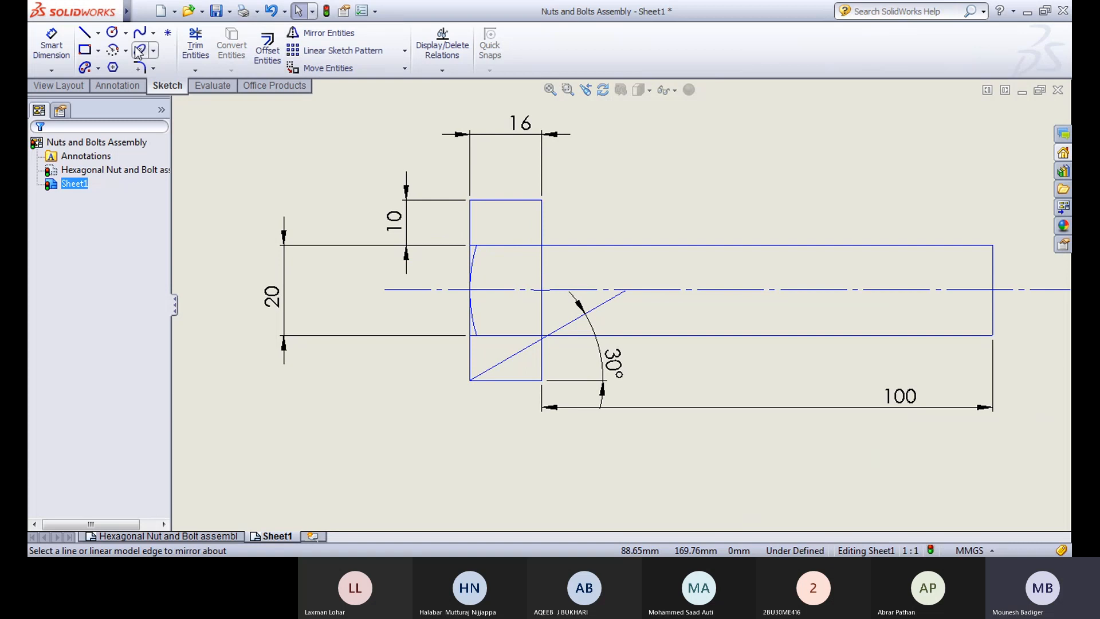
click(98, 33)
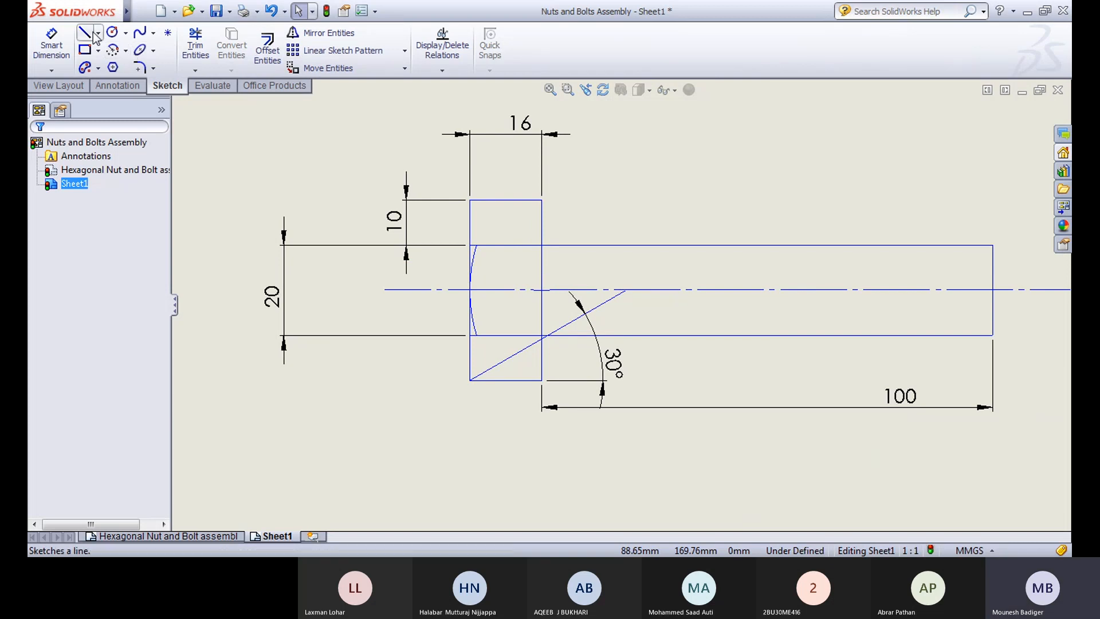
click(109, 50)
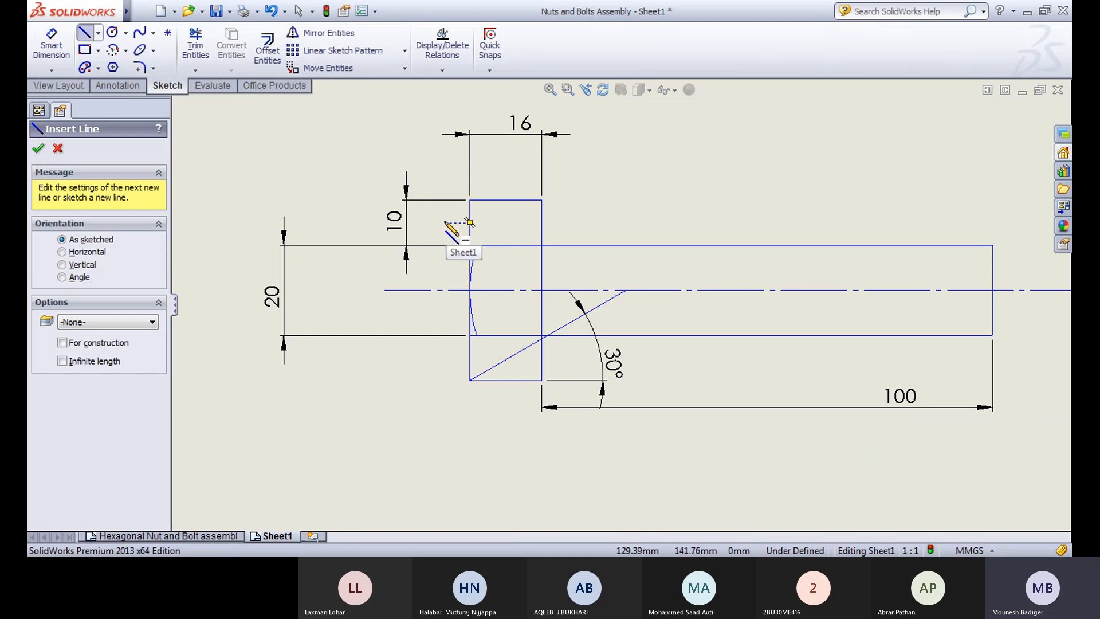
click(469, 223)
click(571, 223)
key(Escape)
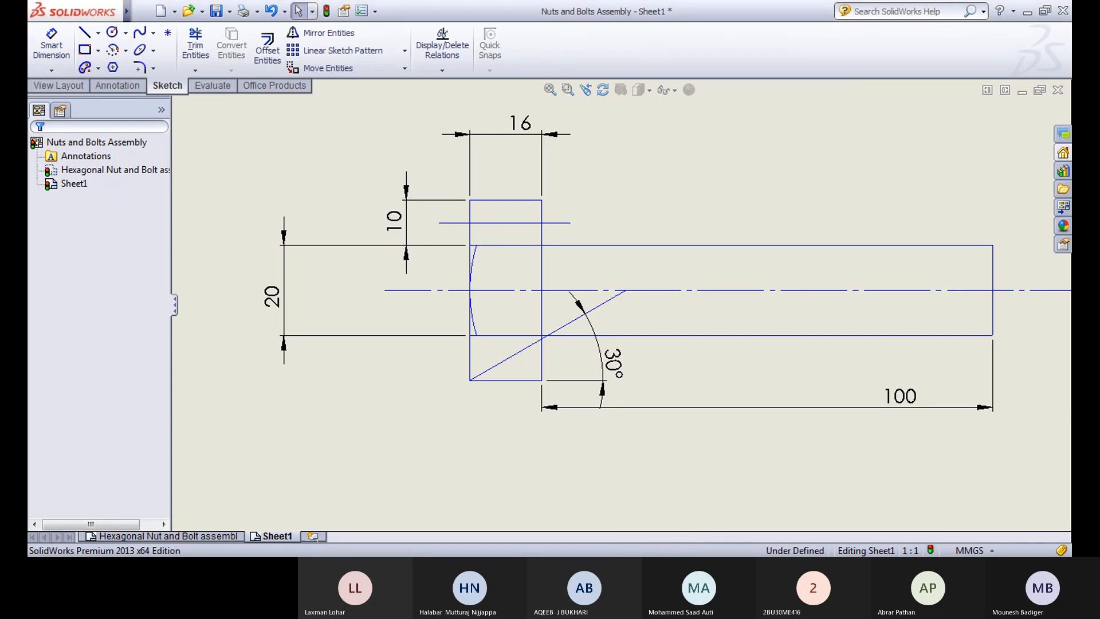
Step: Mirror the short horizontal line about the centerline onto the lower part of the head
click(508, 223)
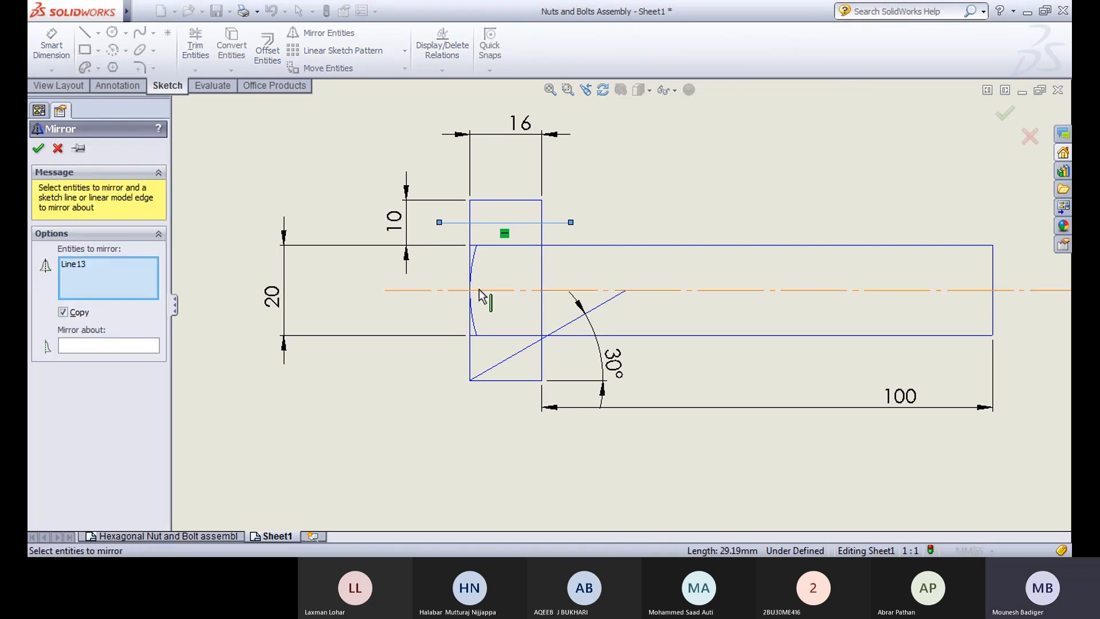
click(83, 346)
click(520, 289)
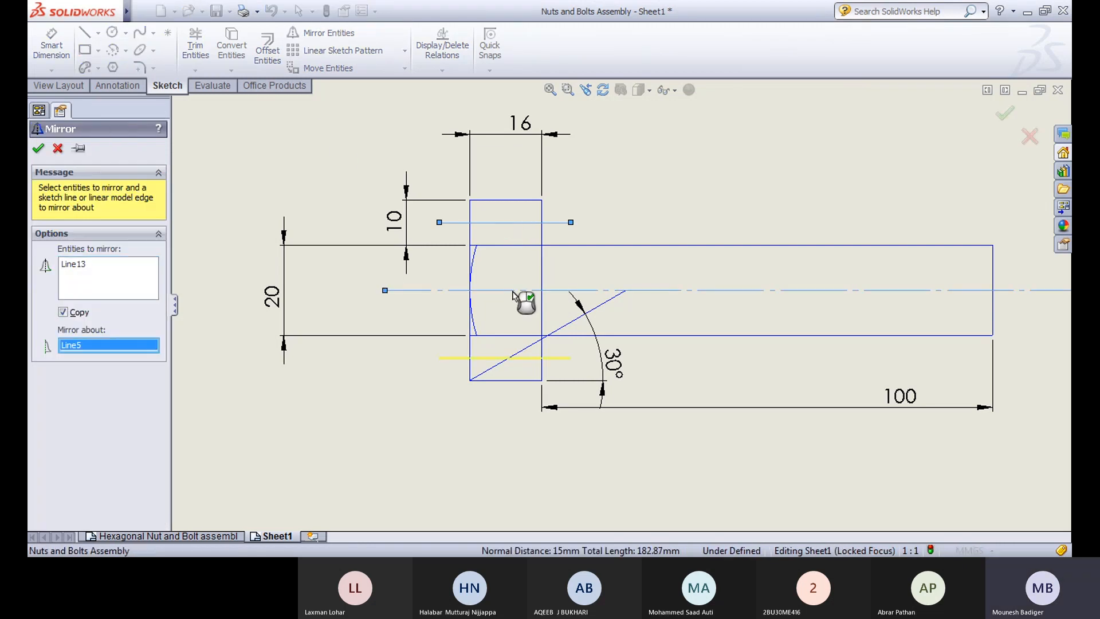
click(38, 149)
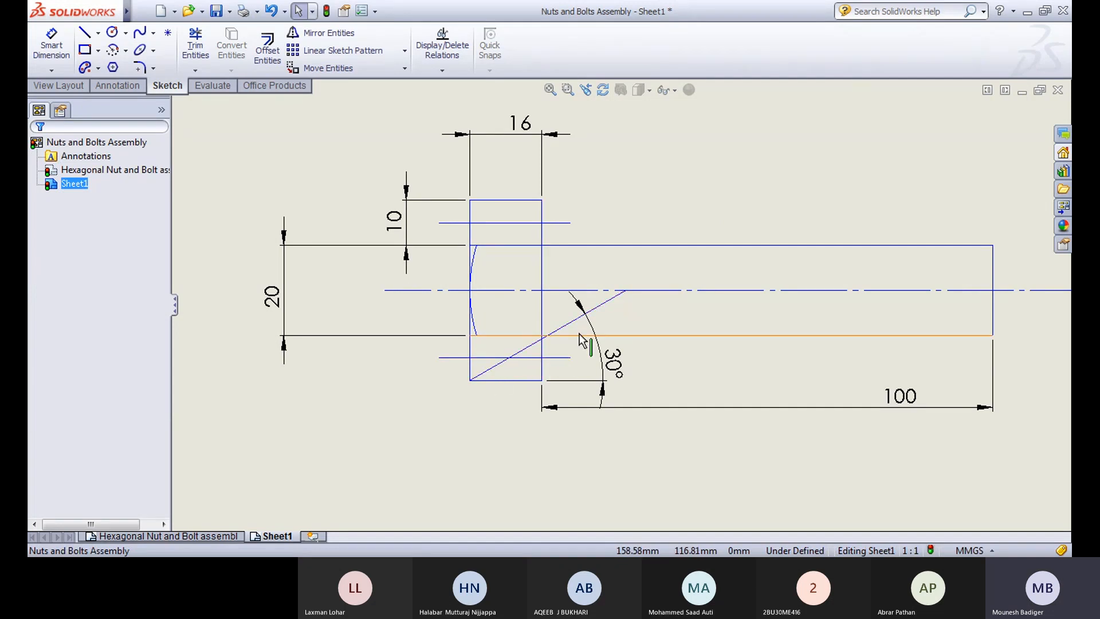
Step: Sketch a line from the head's upper-left corner to the point where the lower diagonal meets the centerline
click(85, 34)
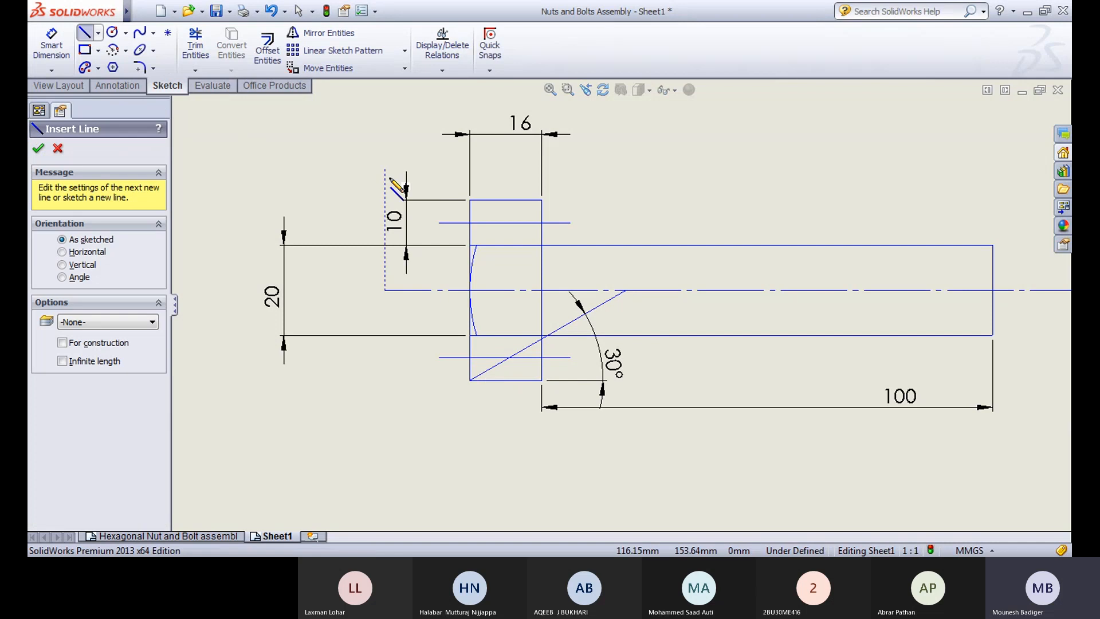
click(470, 200)
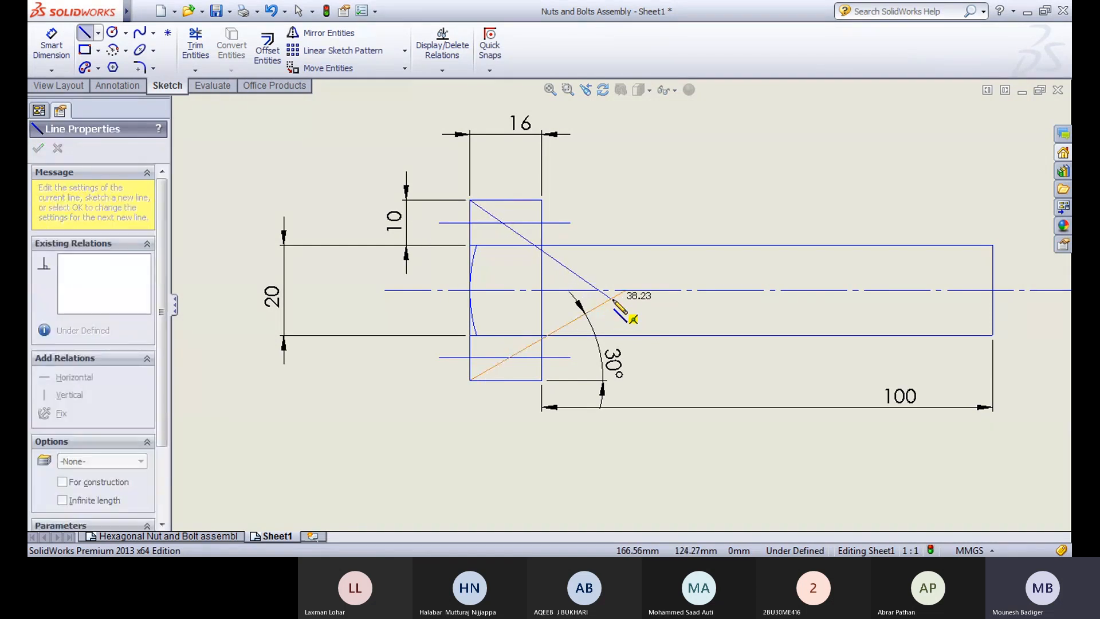
click(624, 290)
key(Escape)
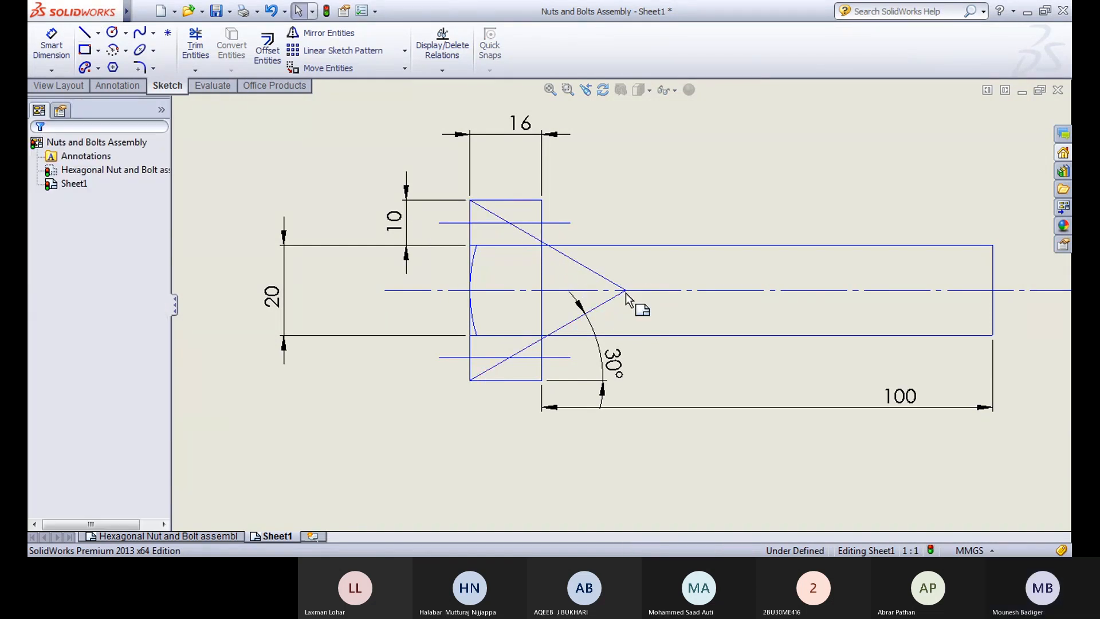
click(722, 190)
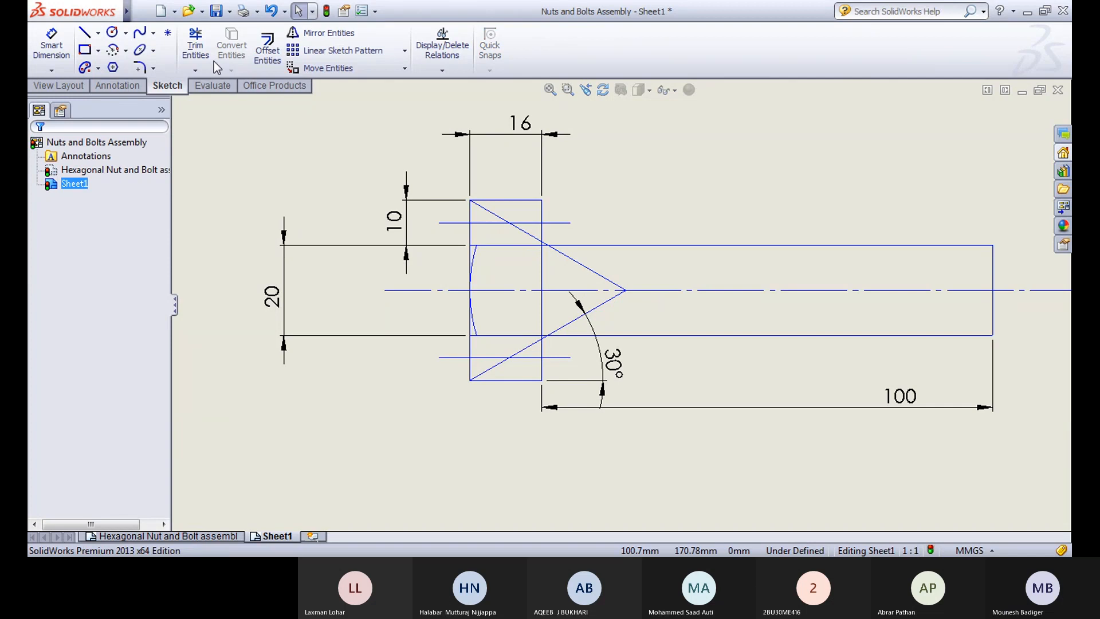
Step: Trim the lower short horizontal line back to the diagonal on its shank side
click(117, 52)
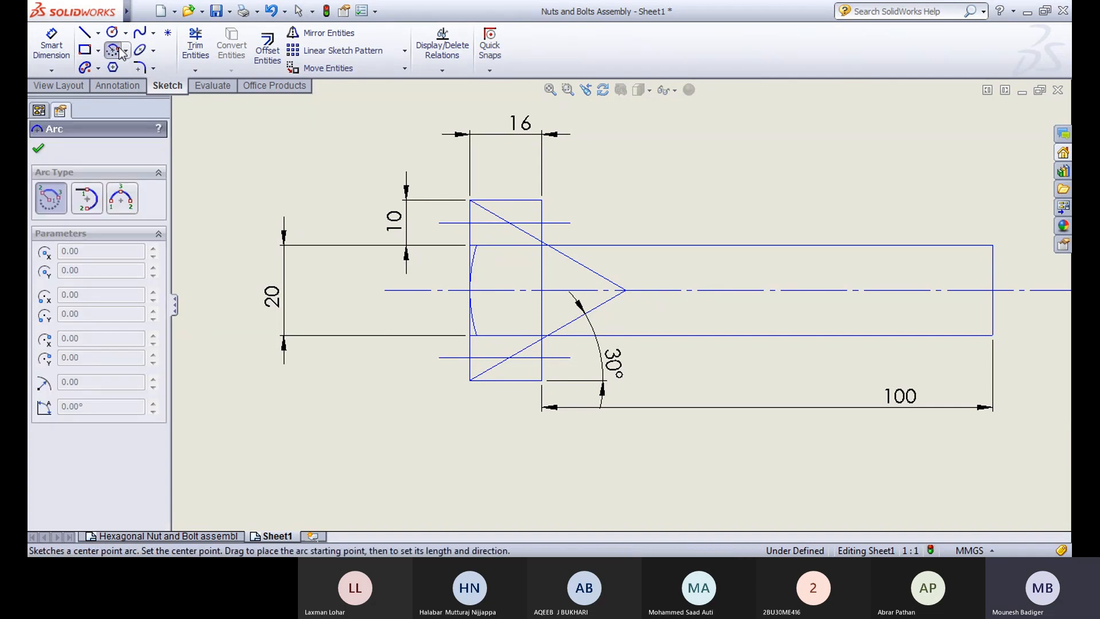
click(196, 46)
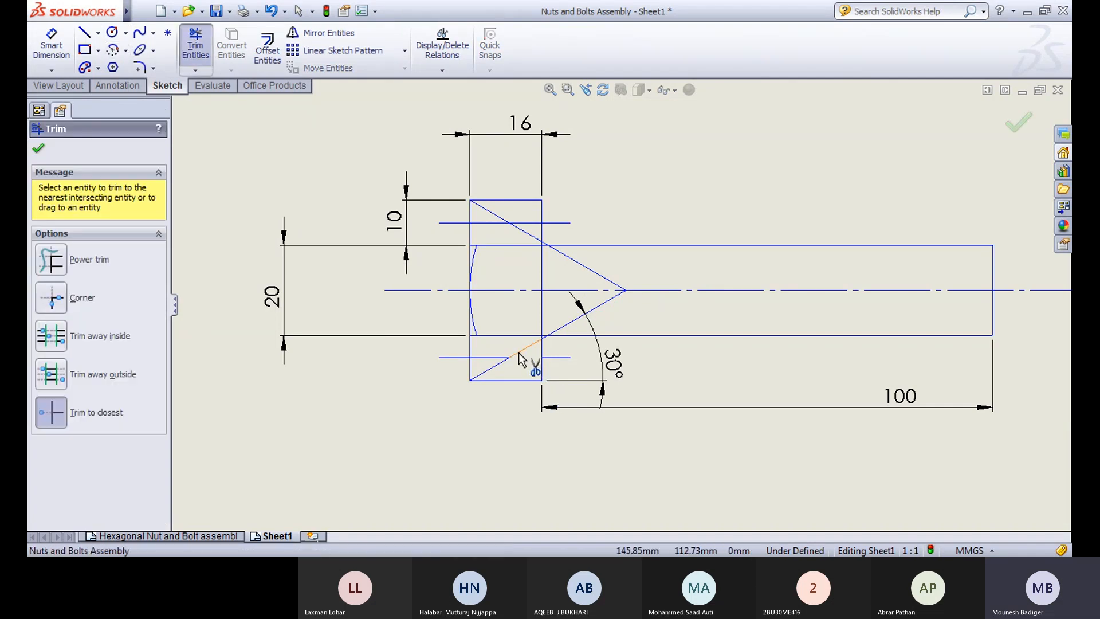
click(567, 360)
key(Escape)
Step: Sketch an arc of radius 8.66 mm centred where the lower horizontal line meets the diagonal, from the head's outer face up to the shank's lower edge line
click(119, 52)
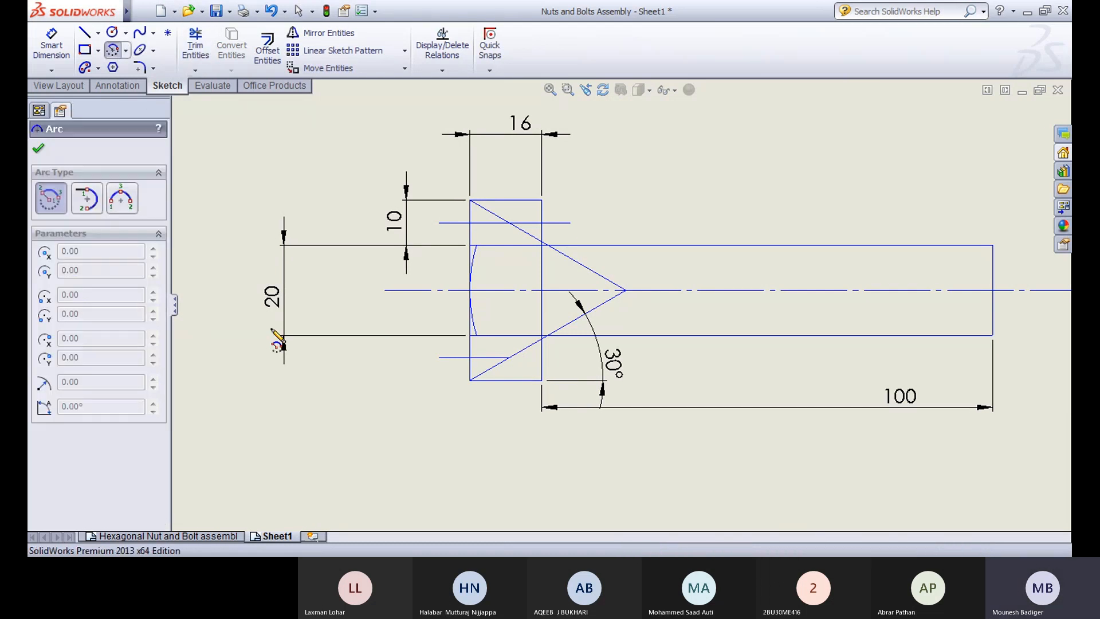
click(470, 358)
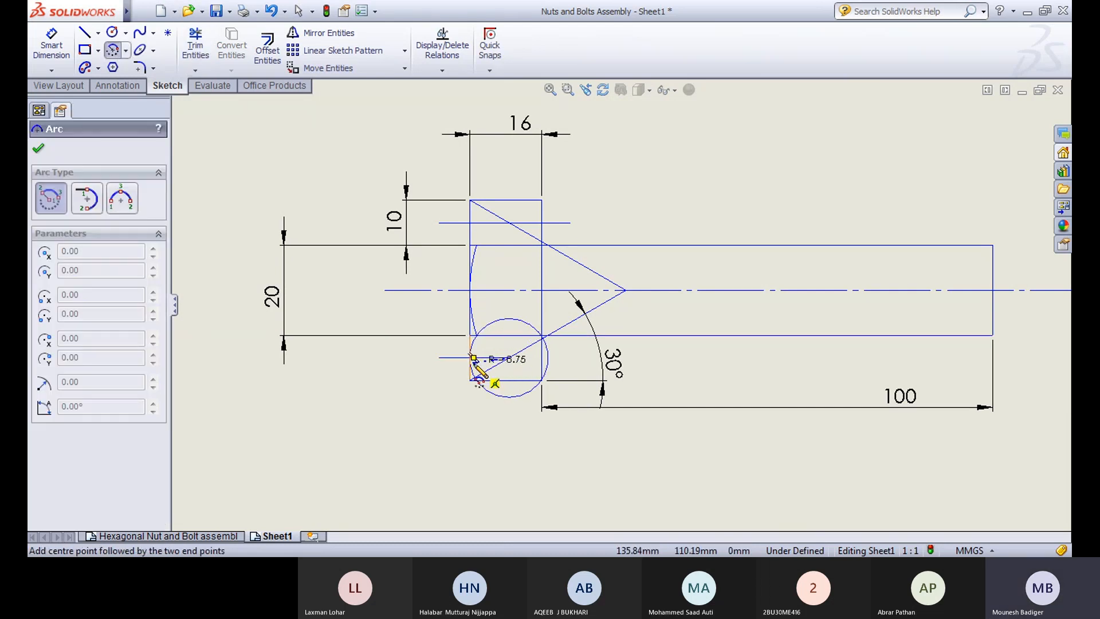
scroll(484, 367, down, 6)
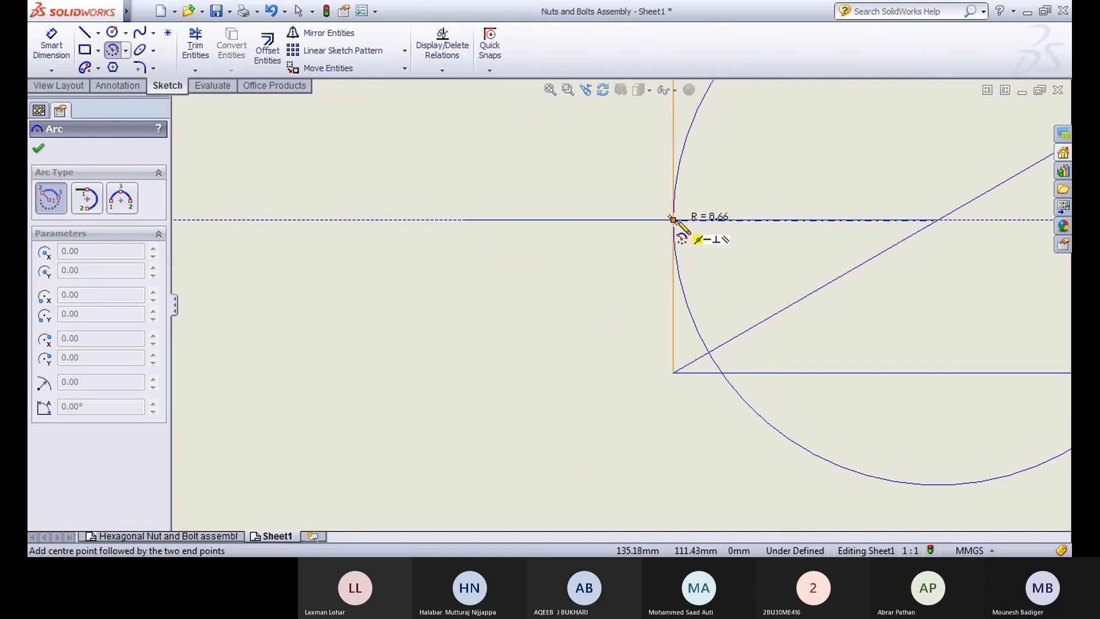
click(673, 219)
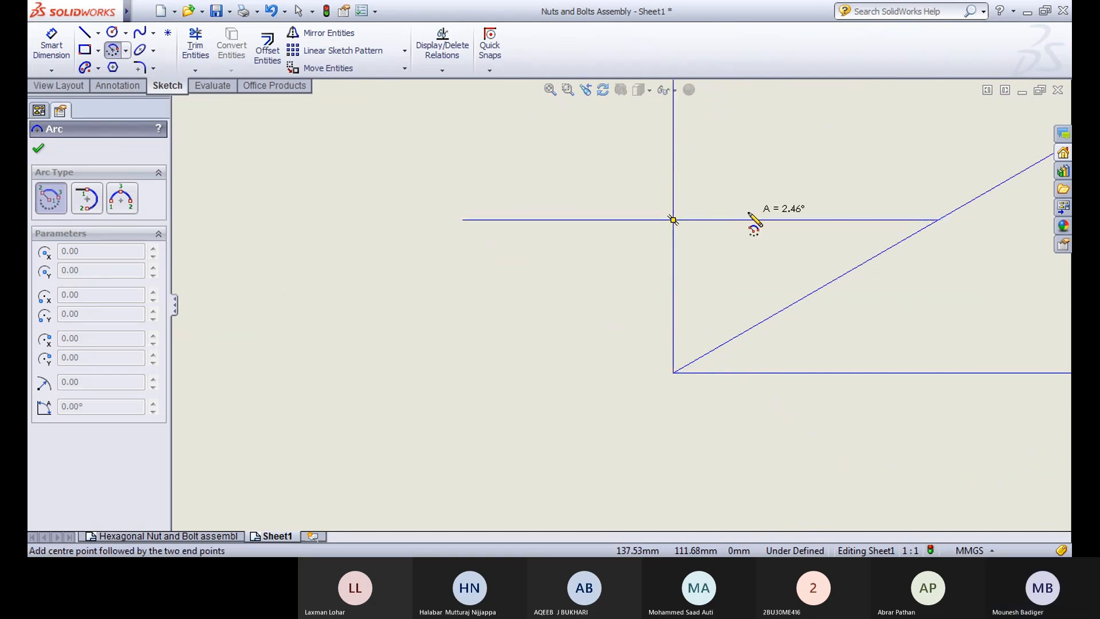
scroll(756, 218, up, 3)
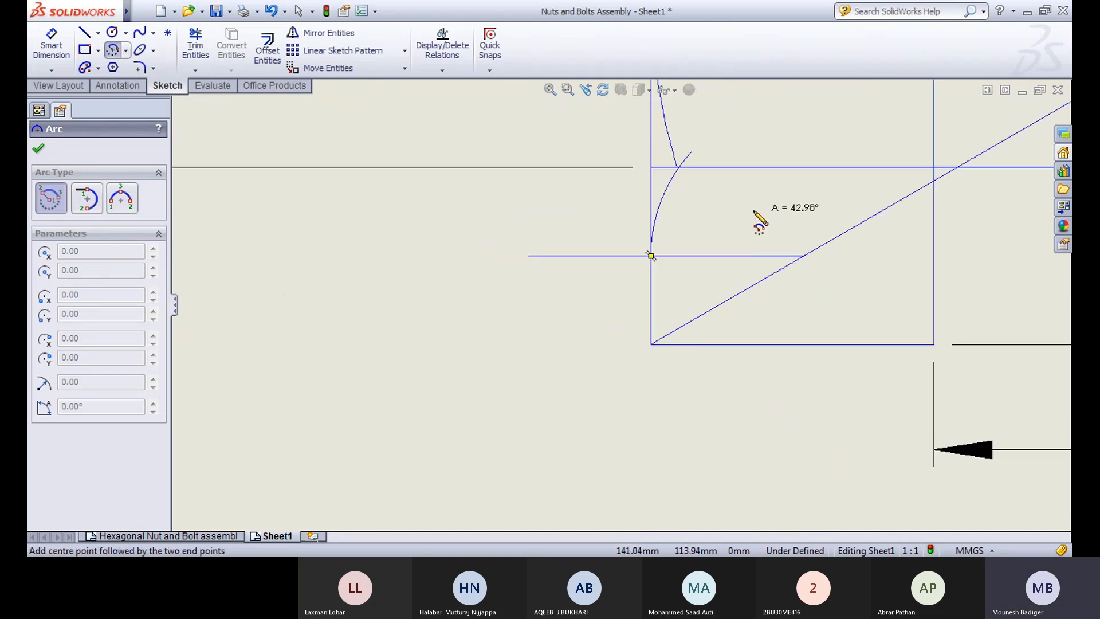
click(690, 174)
key(Escape)
scroll(528, 223, up, 2)
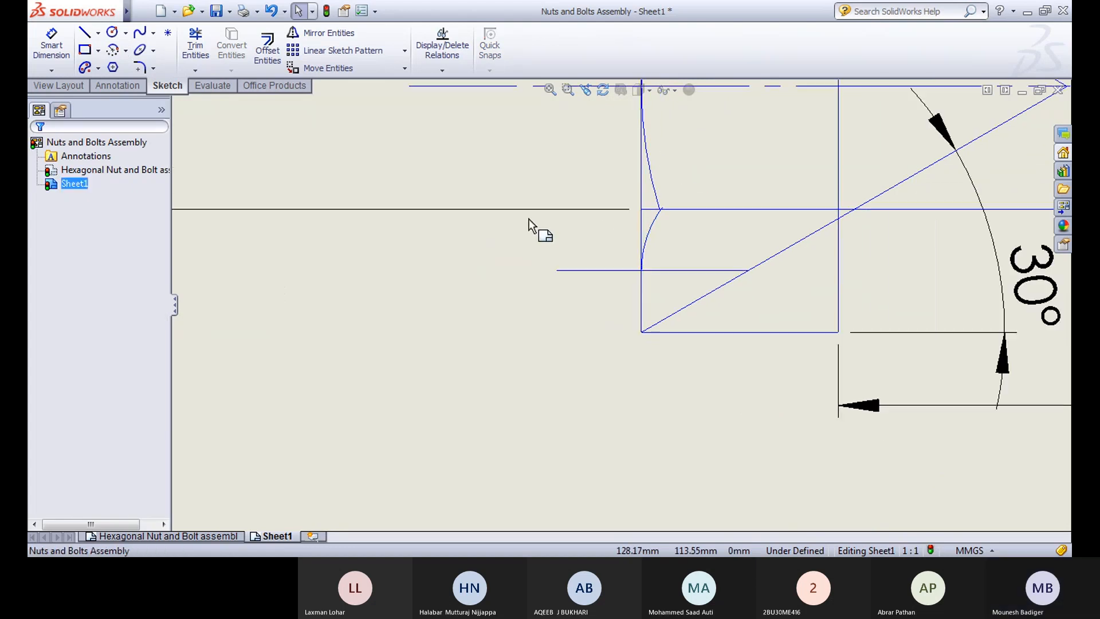
Step: Mirror the small lower arc about the lower short horizontal line, keeping the original
click(326, 34)
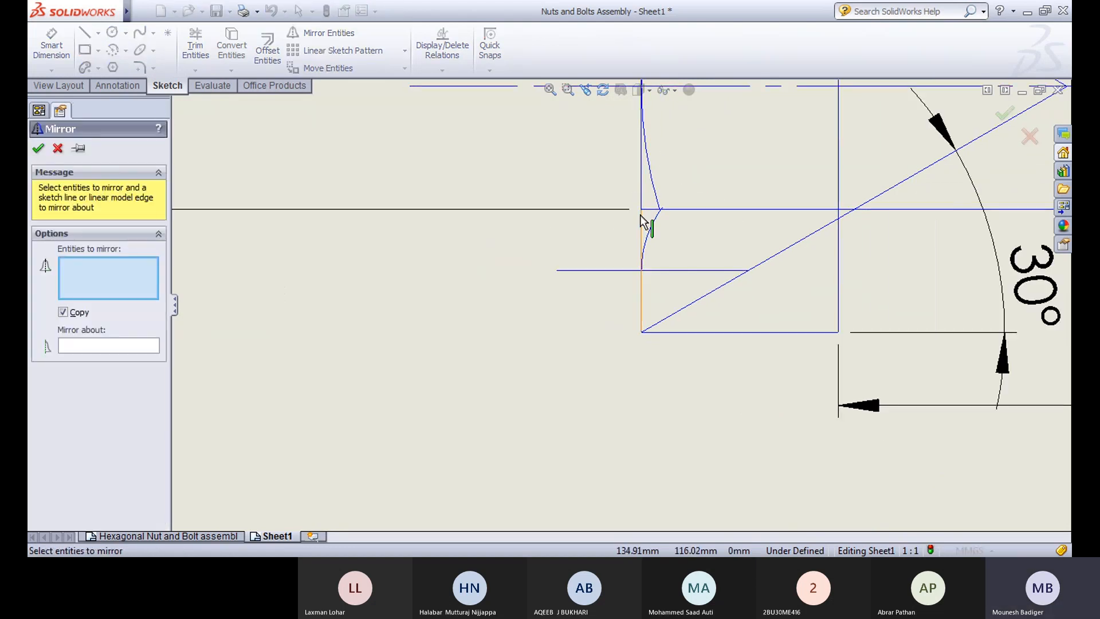
click(643, 223)
click(100, 347)
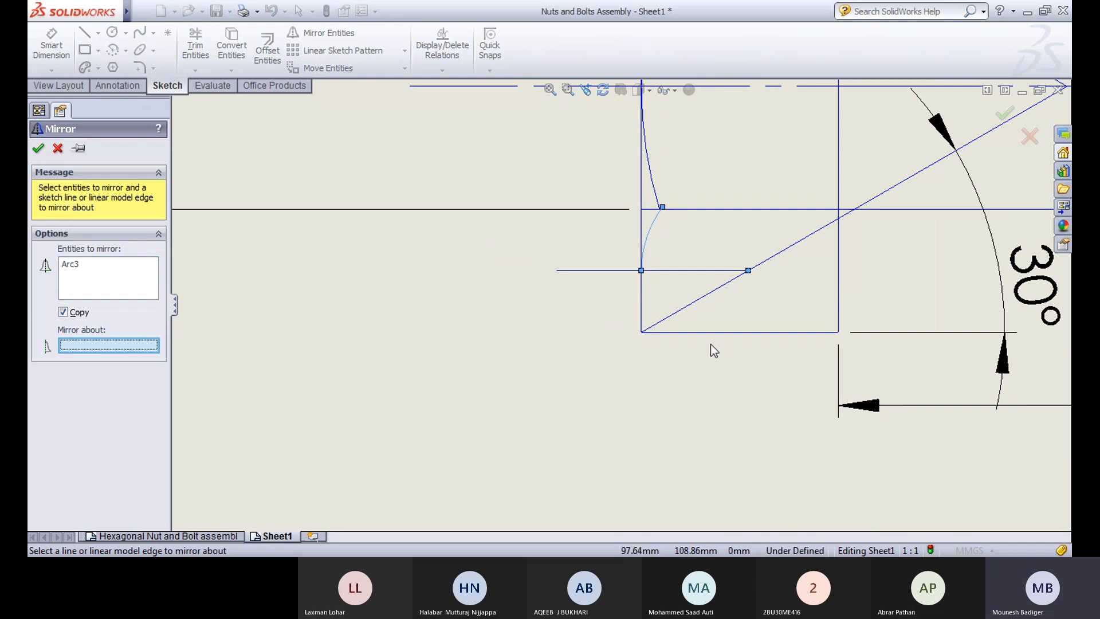
click(712, 270)
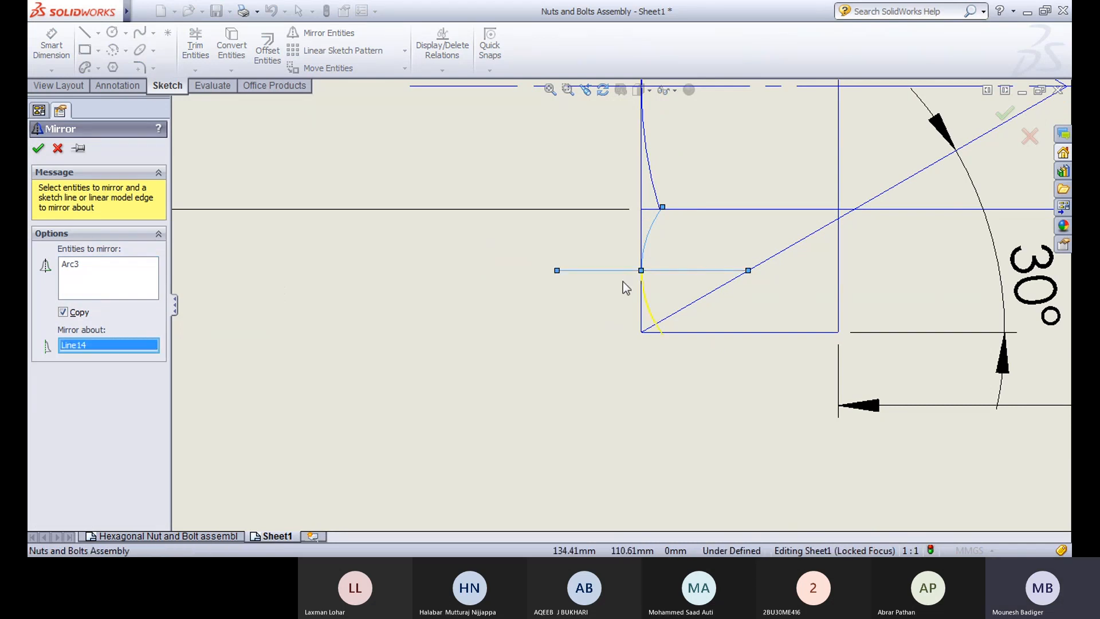
click(38, 150)
Step: Mirror the small lower head arc about the bolt's centerline, keeping the original
scroll(619, 384, down, 5)
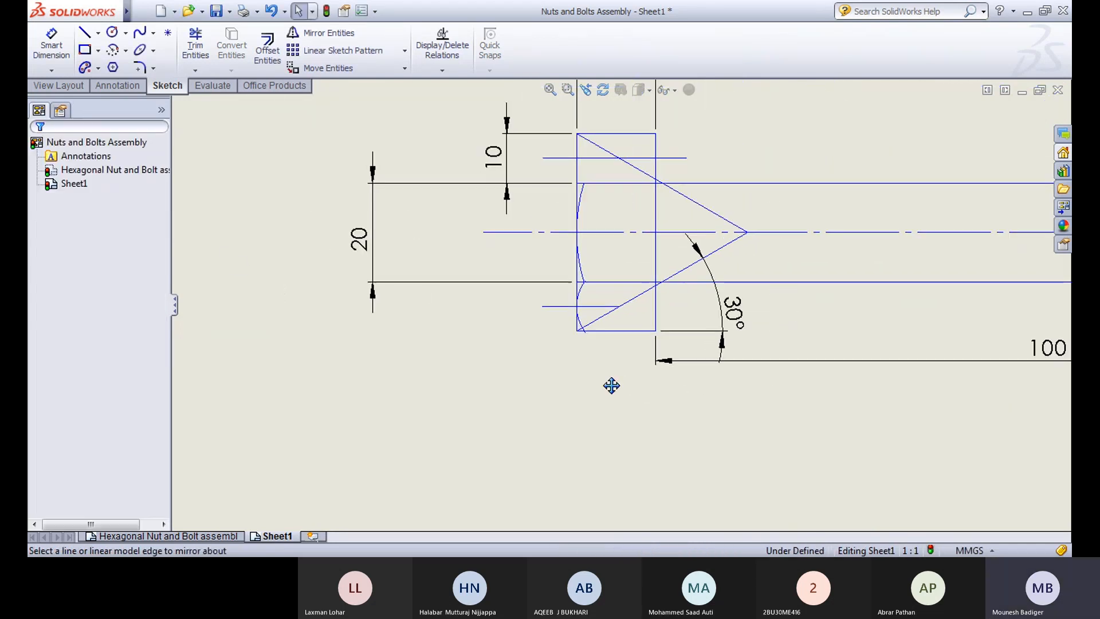
scroll(431, 370, up, 1)
click(324, 33)
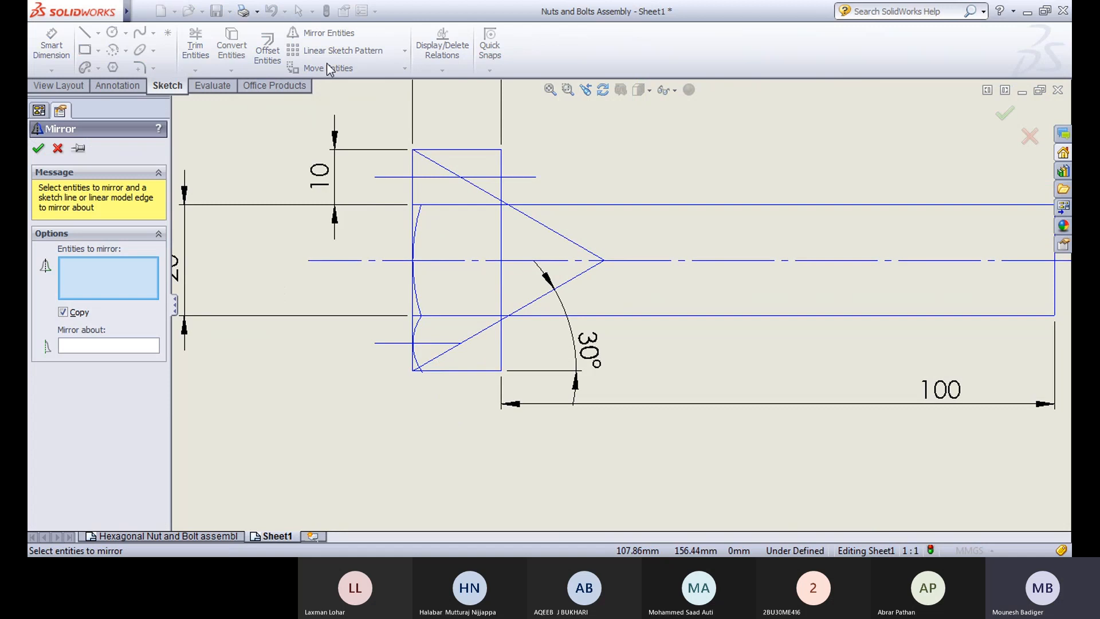
click(420, 330)
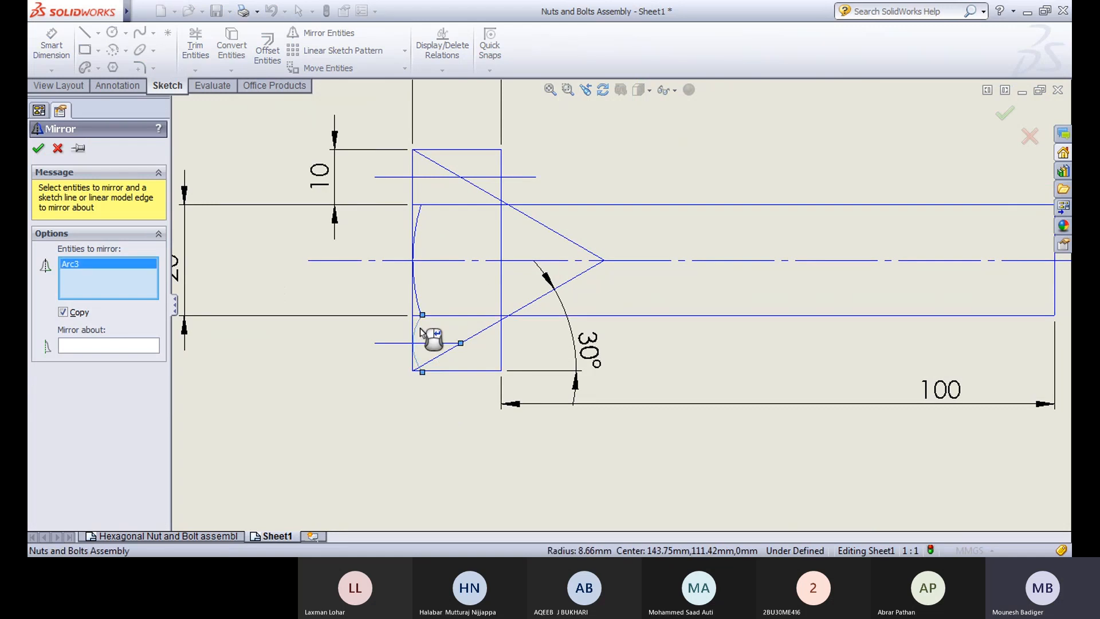
click(149, 349)
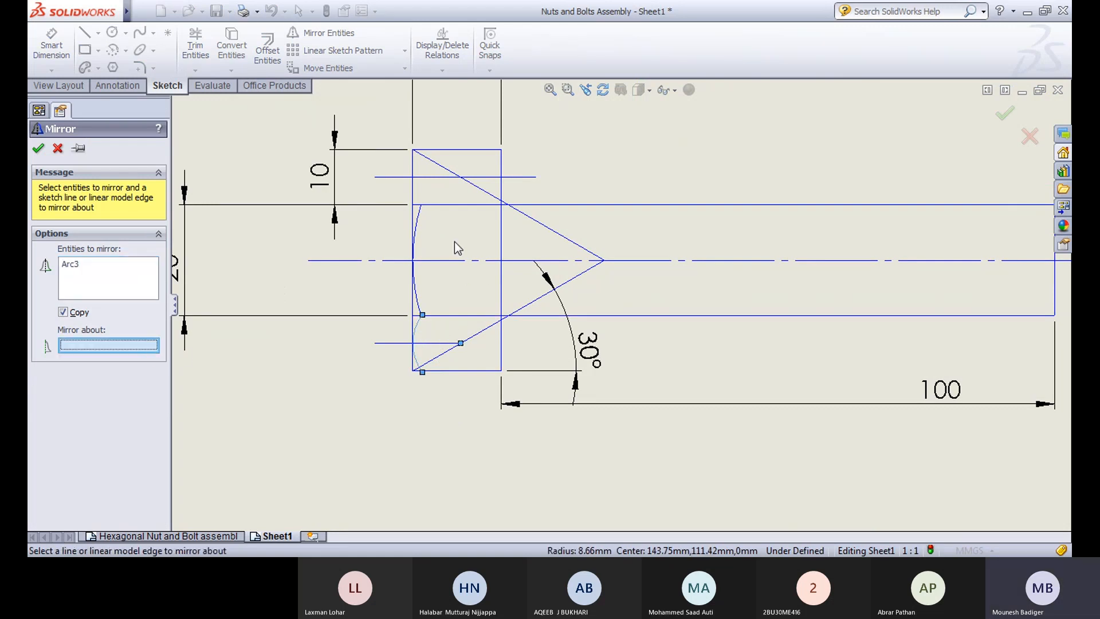
click(457, 261)
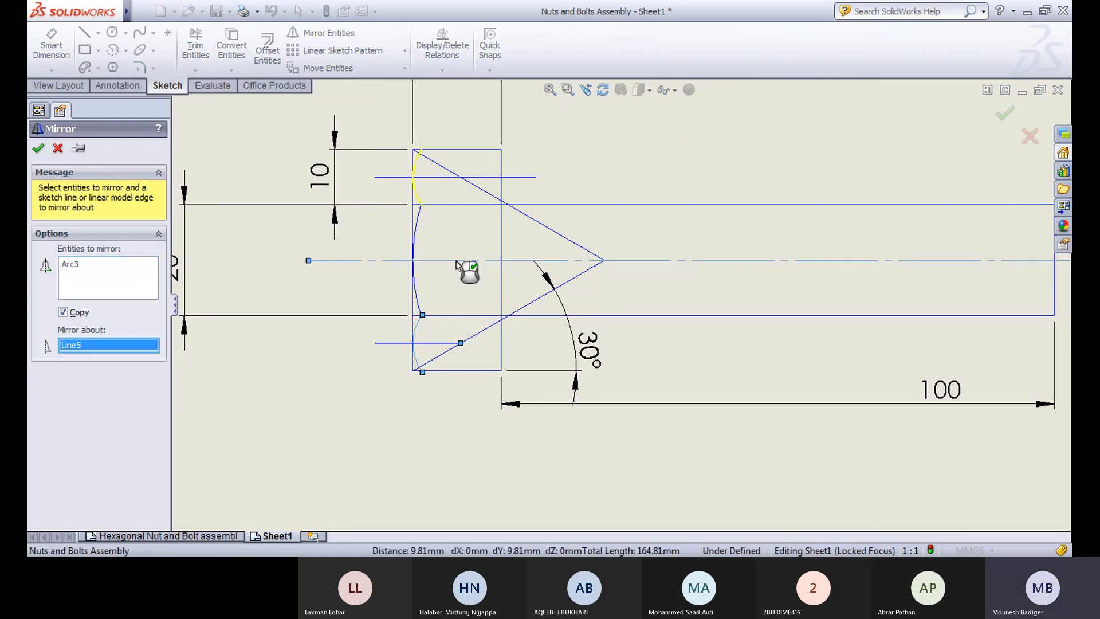
click(38, 149)
scroll(699, 220, up, 3)
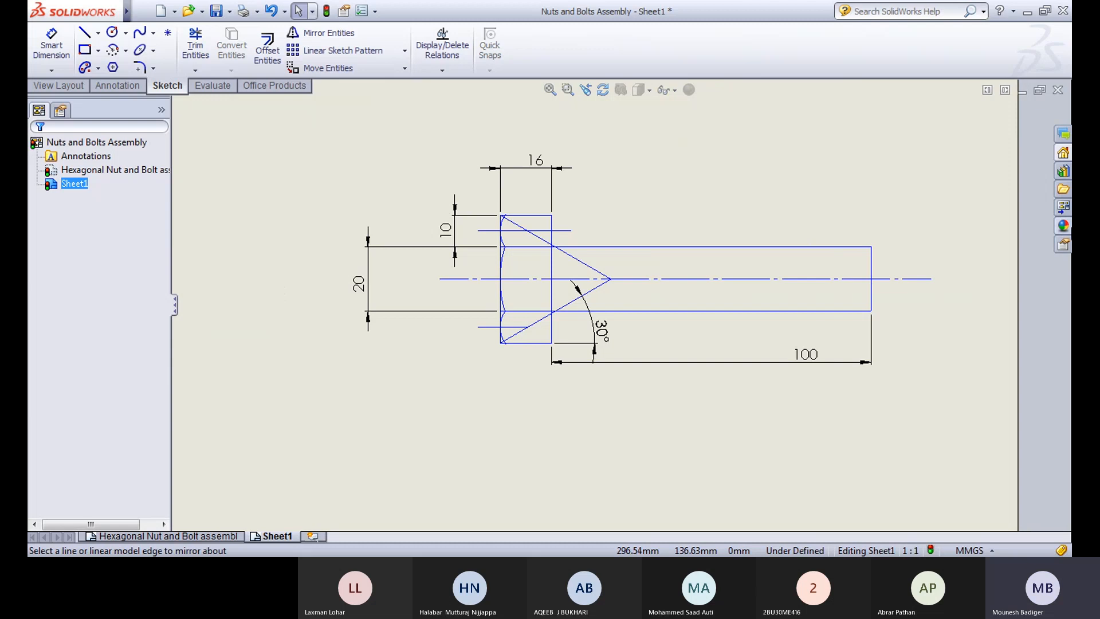
Step: Sketch a nut rectangle about 16.7 mm wide and 40 mm high across the shank near its free end, level with the head's edges
click(85, 50)
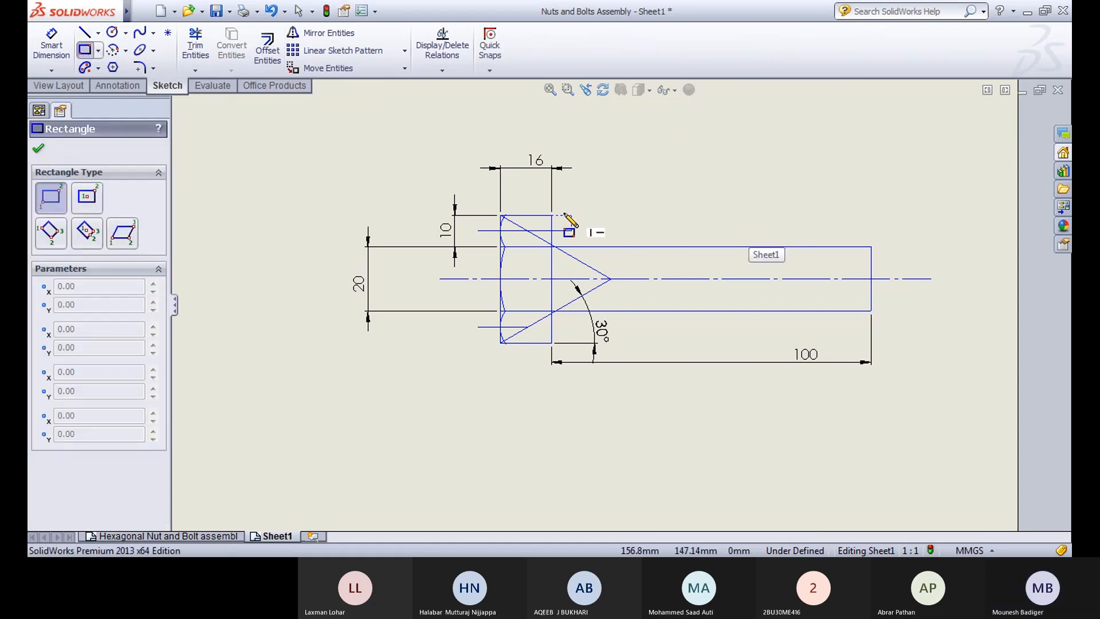
click(731, 216)
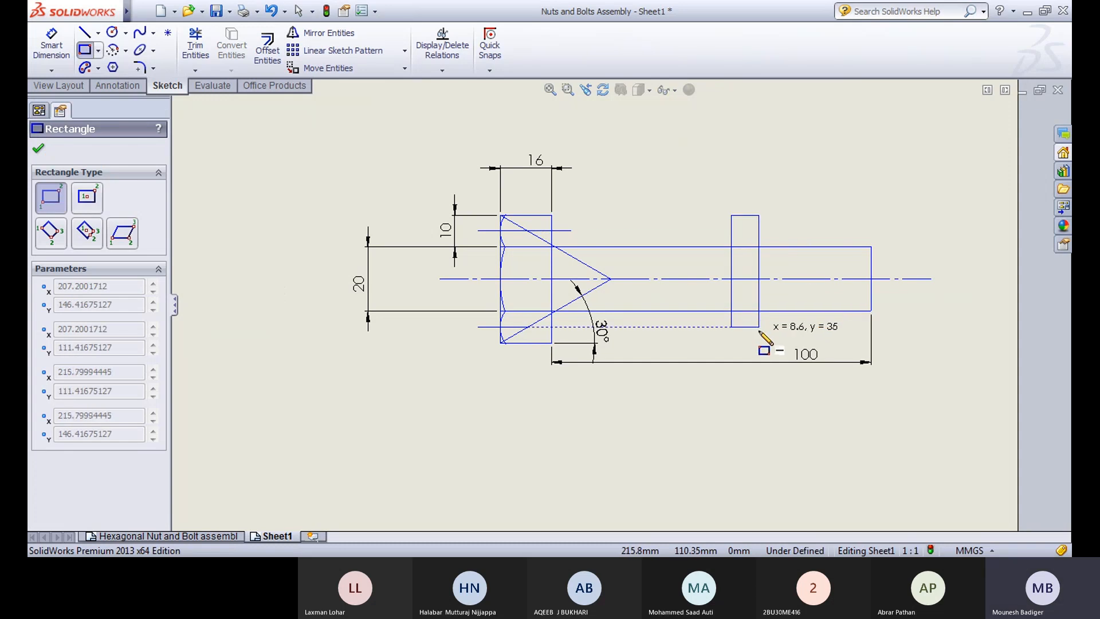
click(784, 343)
key(Escape)
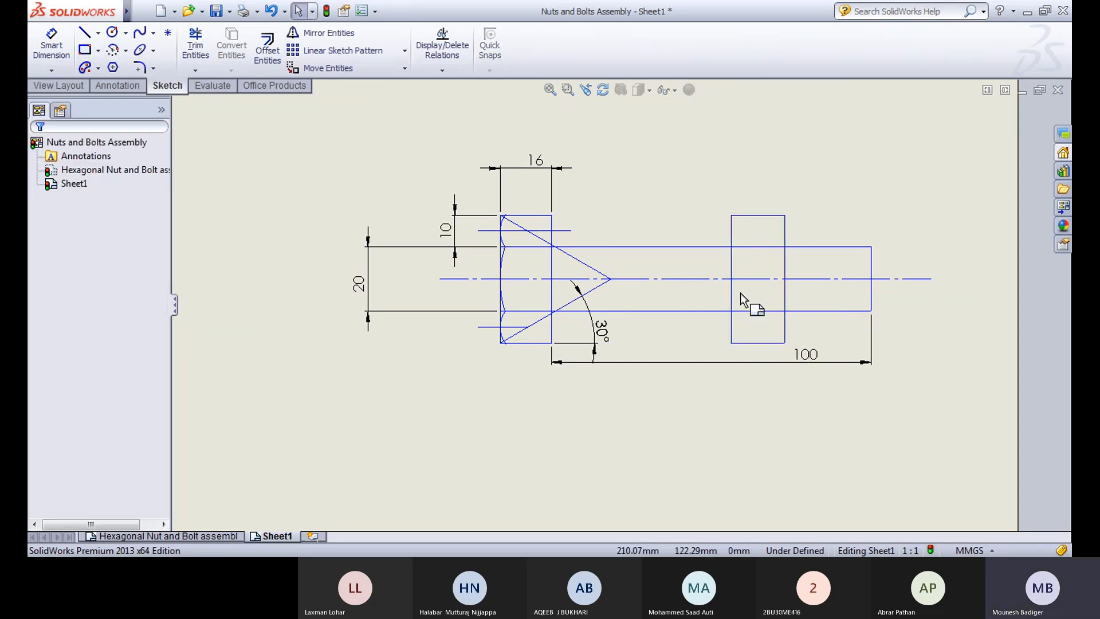
Step: Dimension the nut rectangle's width as 18 mm, placing the dimension below it
click(45, 44)
click(762, 348)
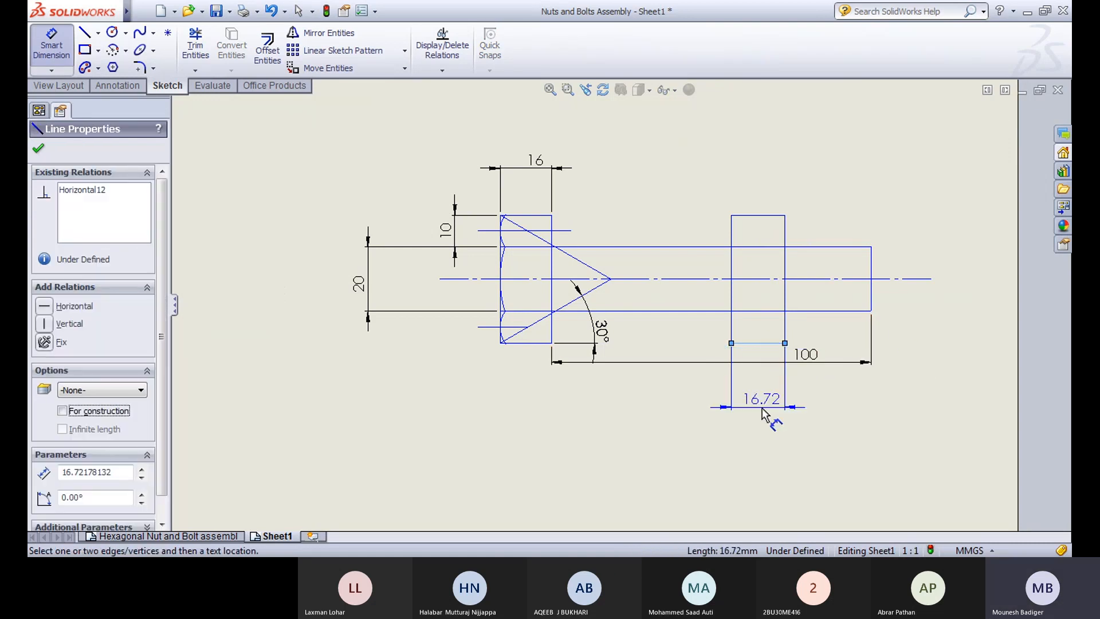
click(773, 427)
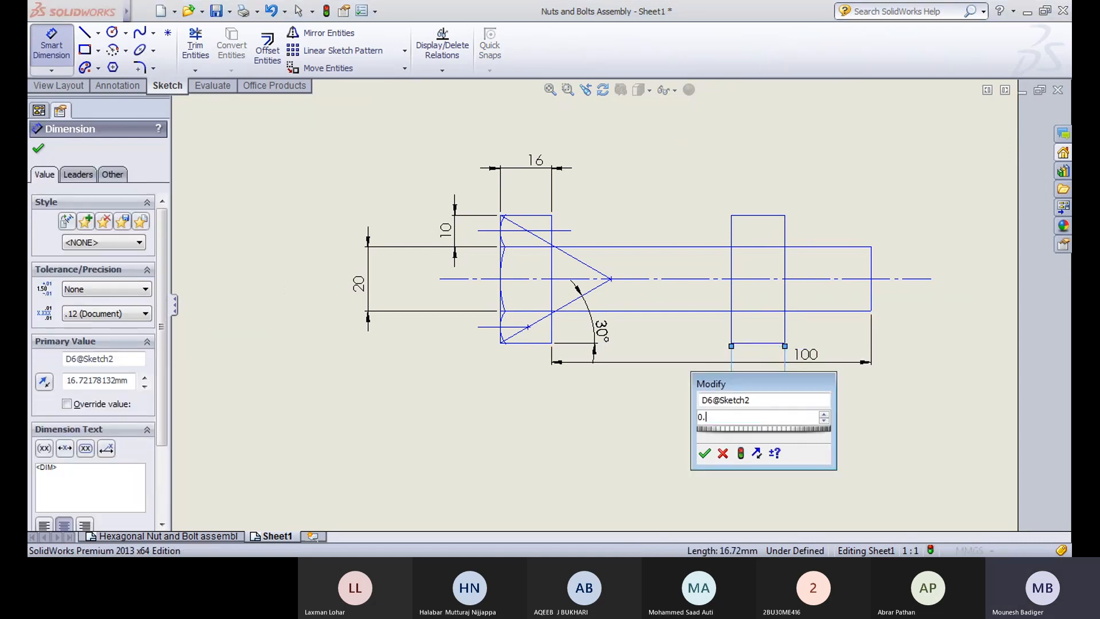
key(Return)
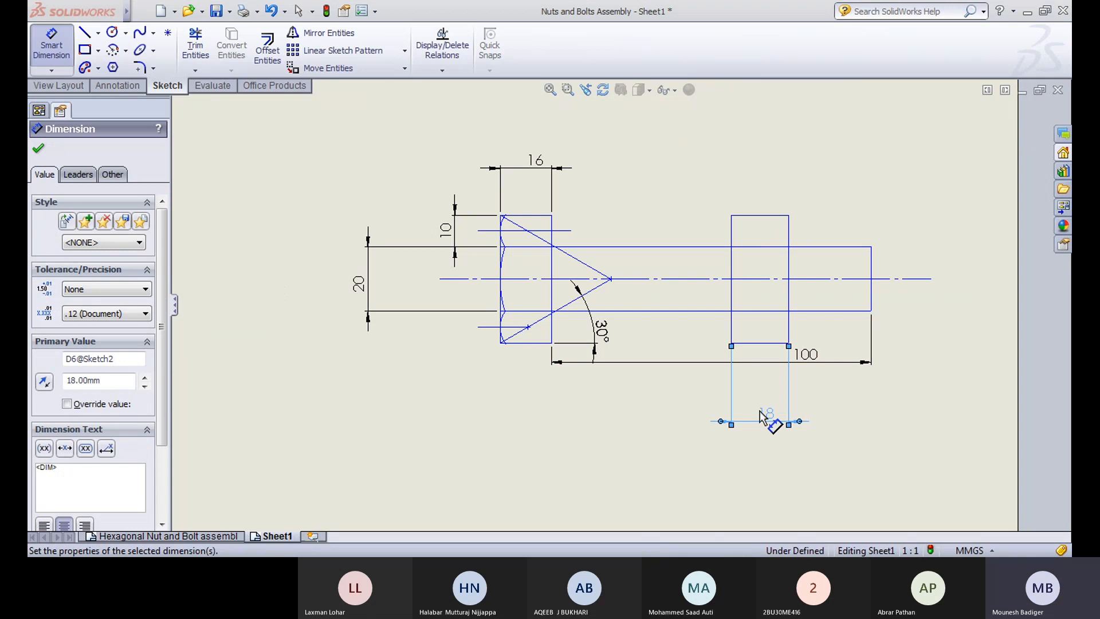
Step: Dimension the distance between the nut's outer face and the shank's free end as 25 mm, placed above the shank
click(872, 295)
click(788, 235)
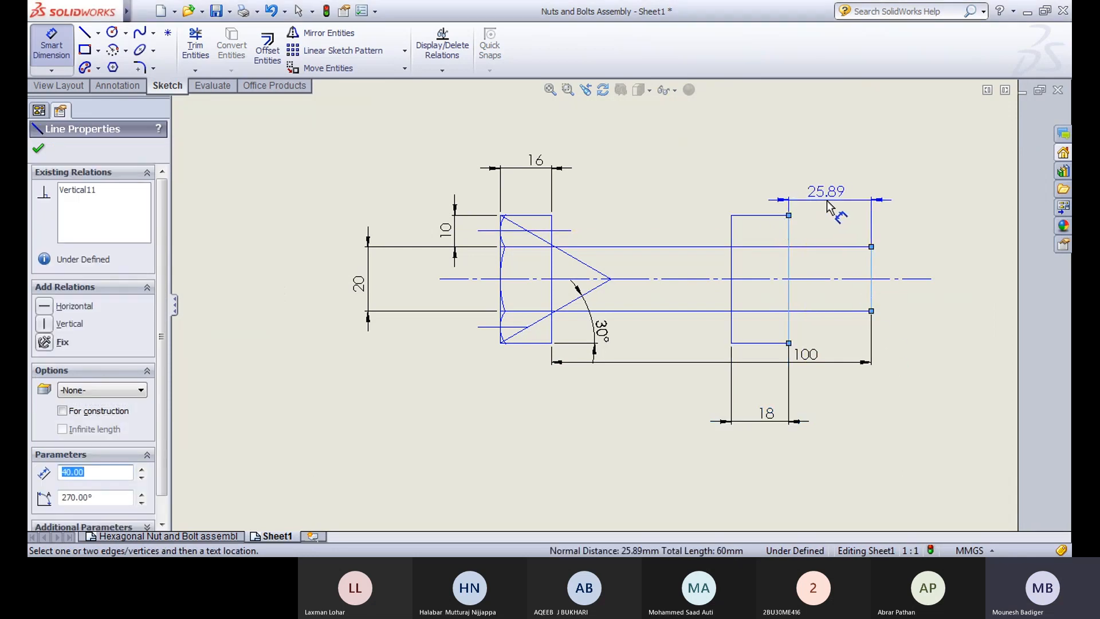
click(843, 213)
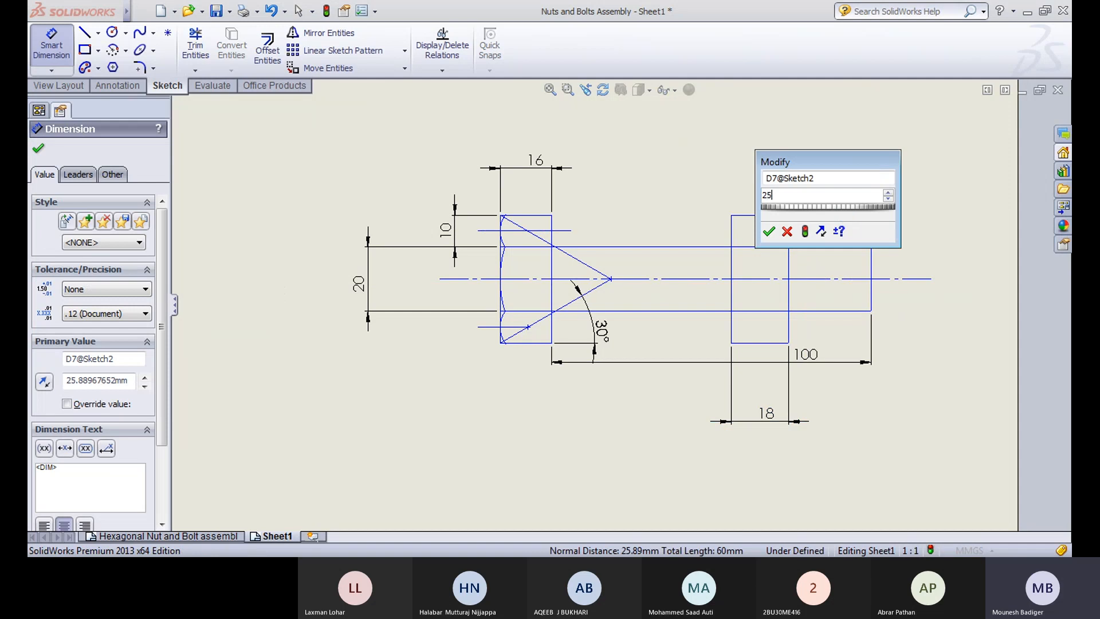
key(Return)
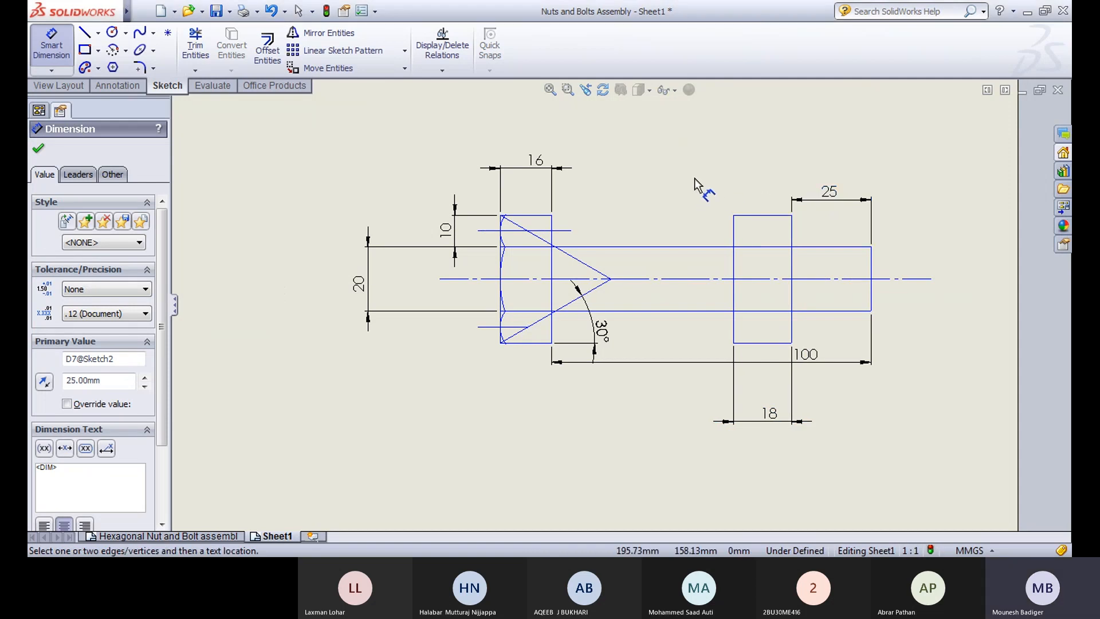
key(Escape)
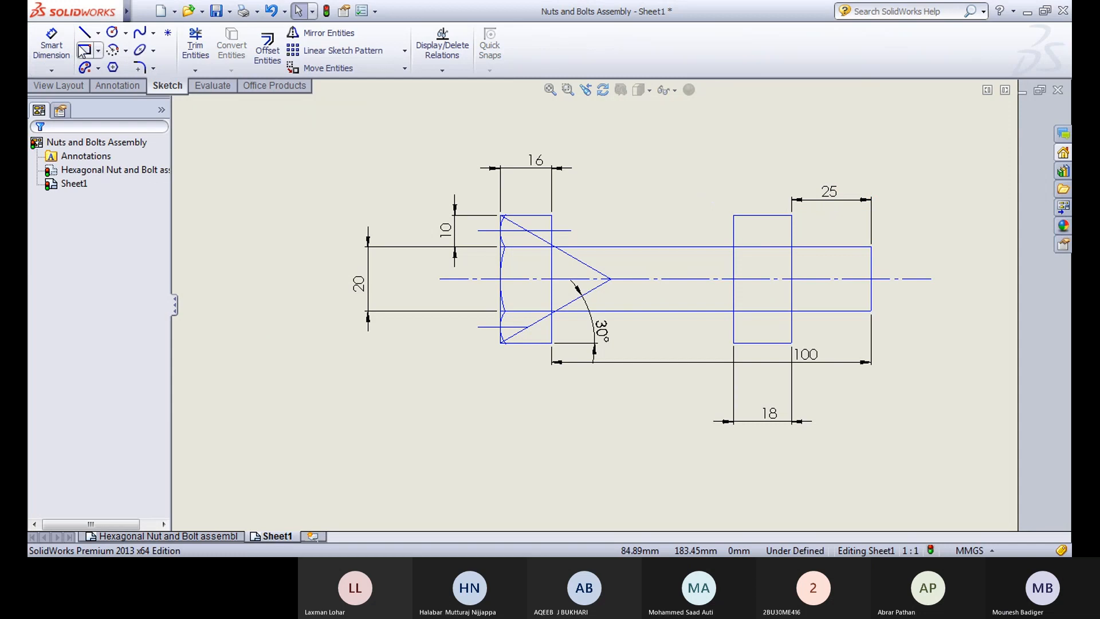
Step: Sketch a diagonal line from the nut's lower-right corner toward the head, ending slightly above the centerline
click(99, 34)
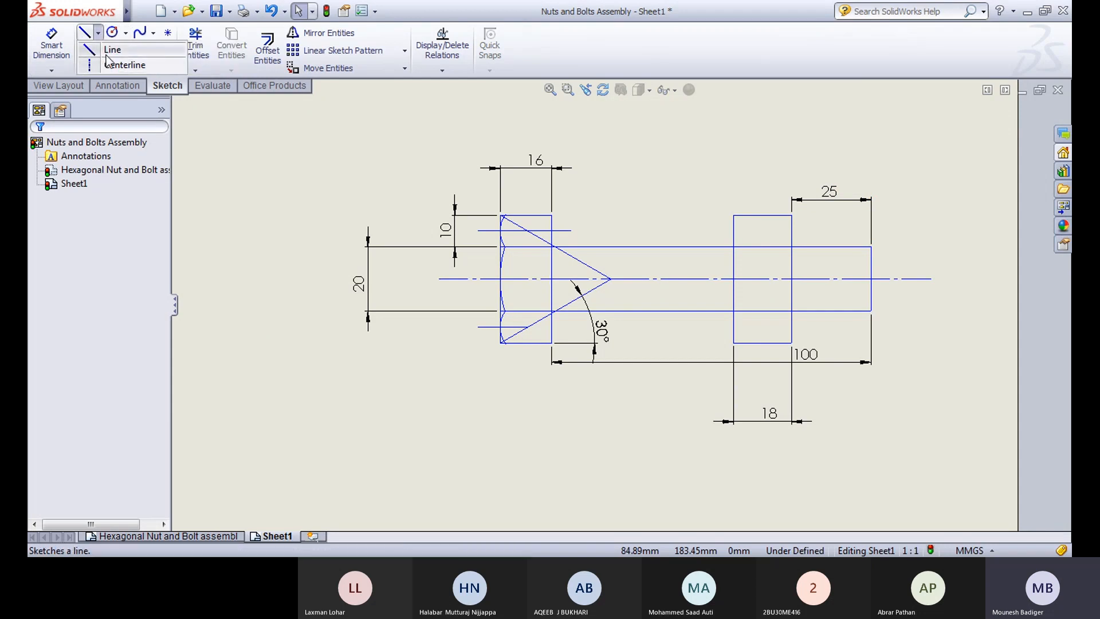
click(109, 51)
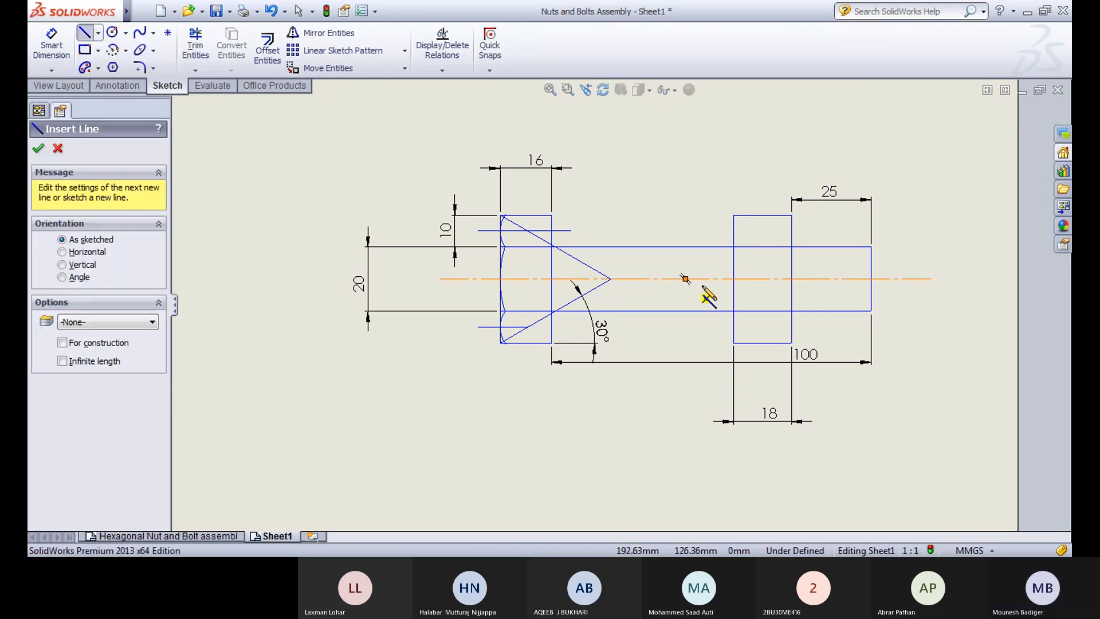
click(792, 342)
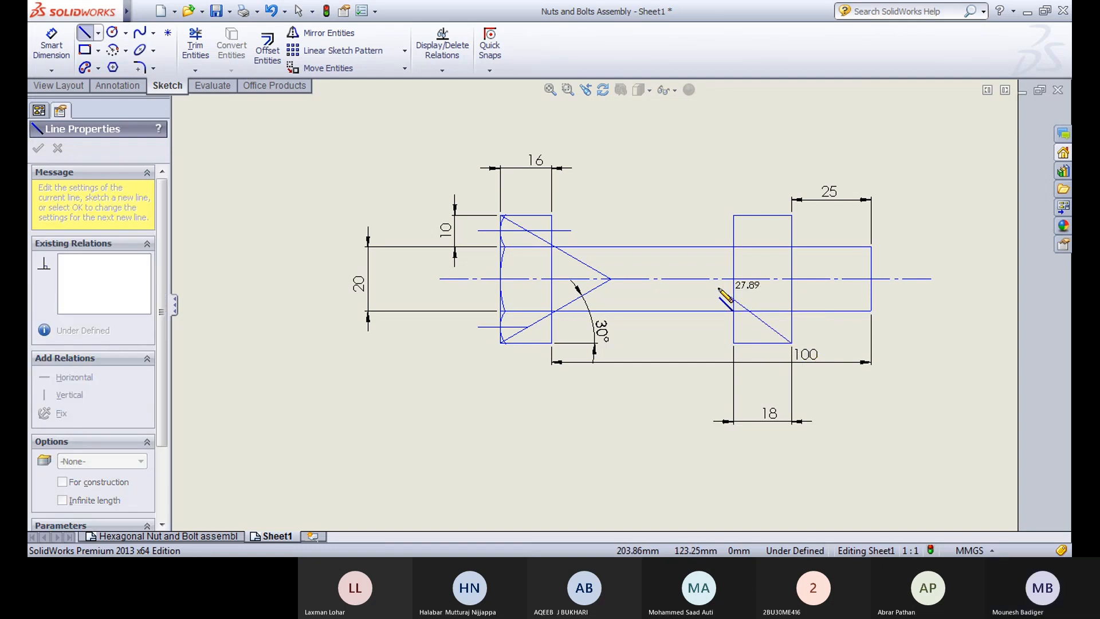
click(687, 268)
key(Escape)
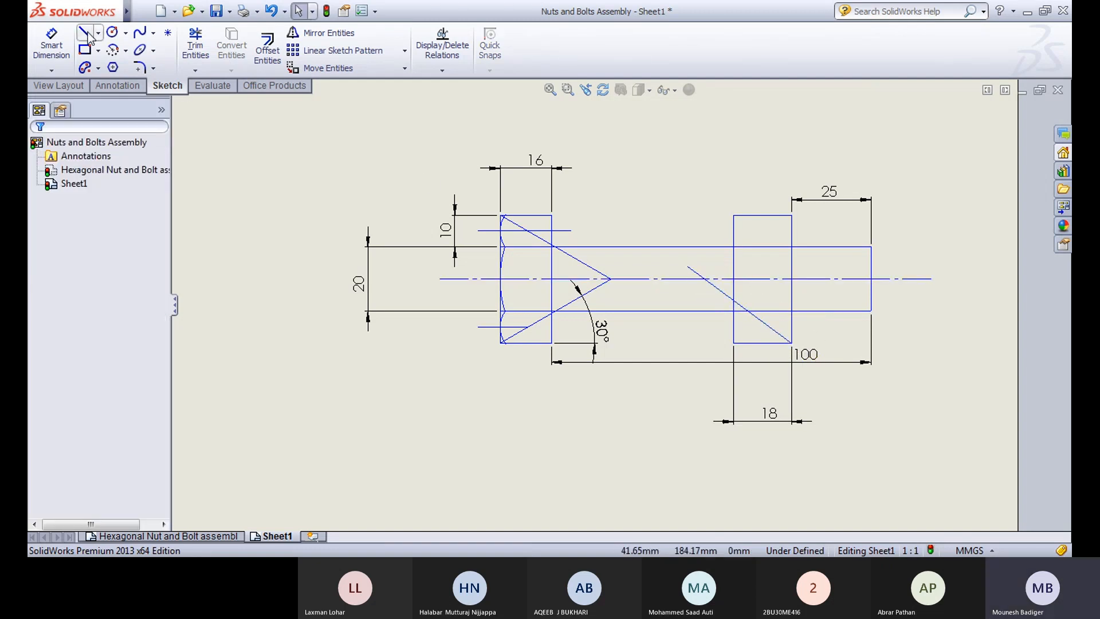
Step: Dimension the angle between the nut's lower edge and the new diagonal as 30°
click(45, 54)
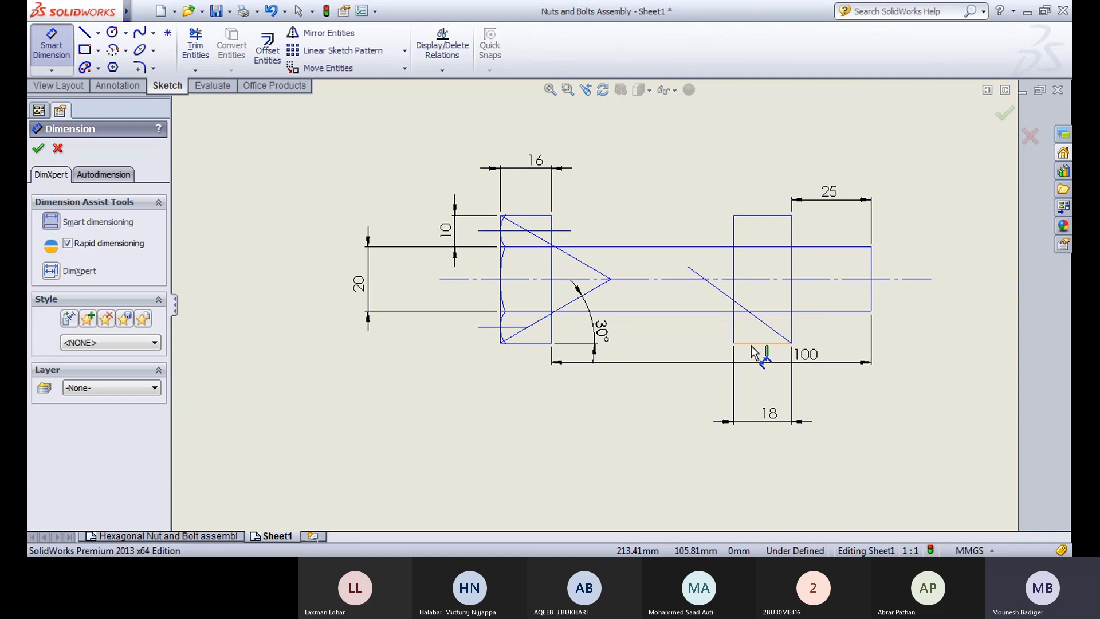
click(758, 319)
click(760, 334)
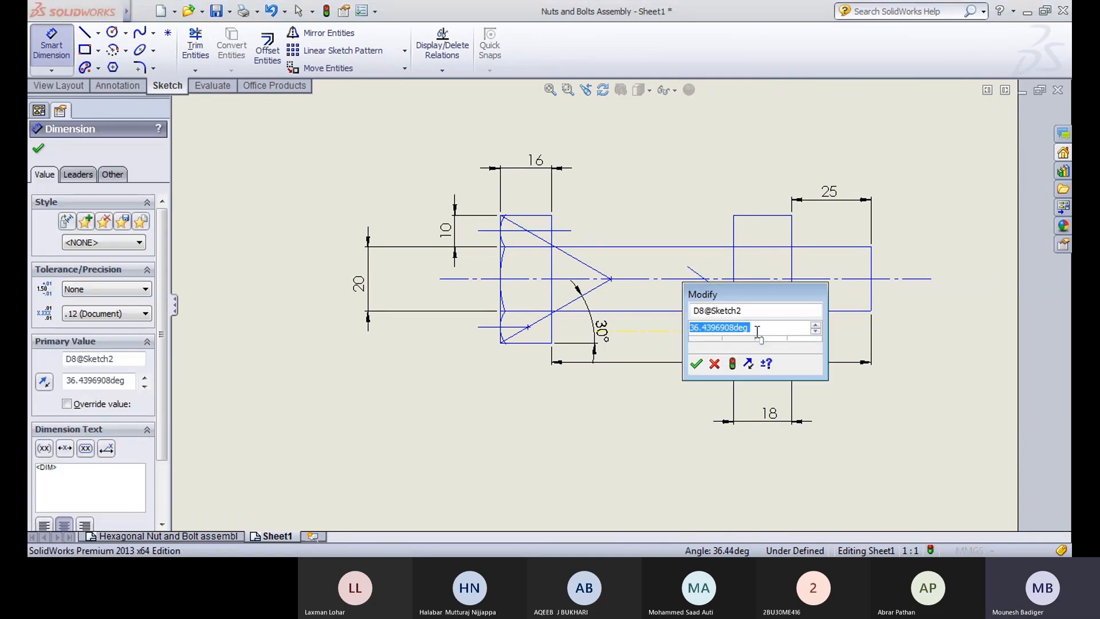
key(Return)
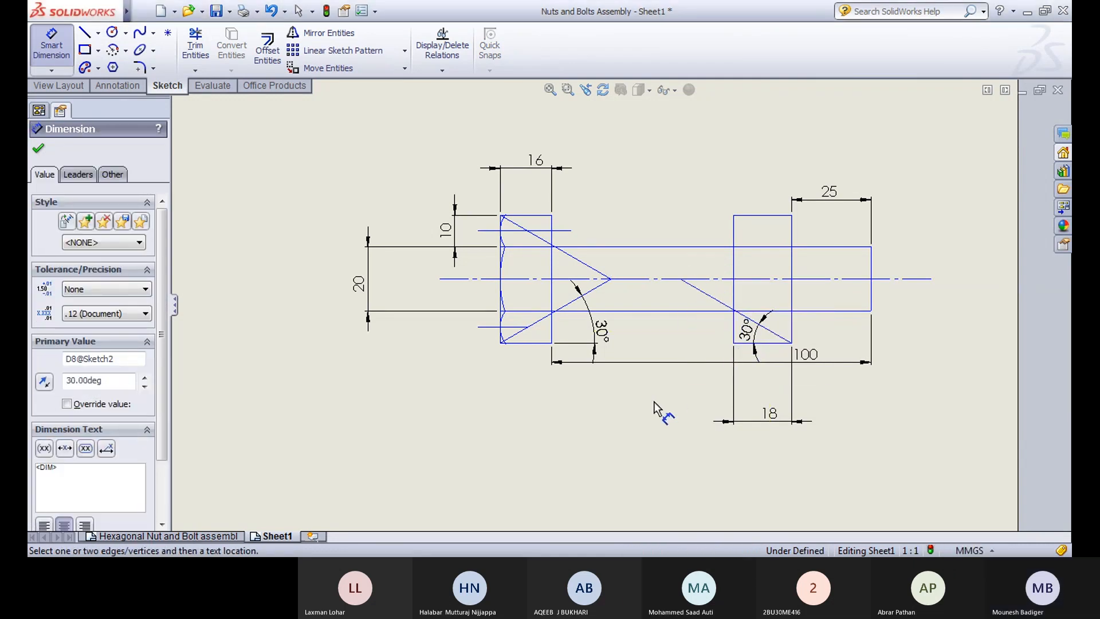
Step: Trim the short end of the nut's diagonal that extends above the centerline
scroll(703, 296, down, 3)
scroll(703, 297, down, 5)
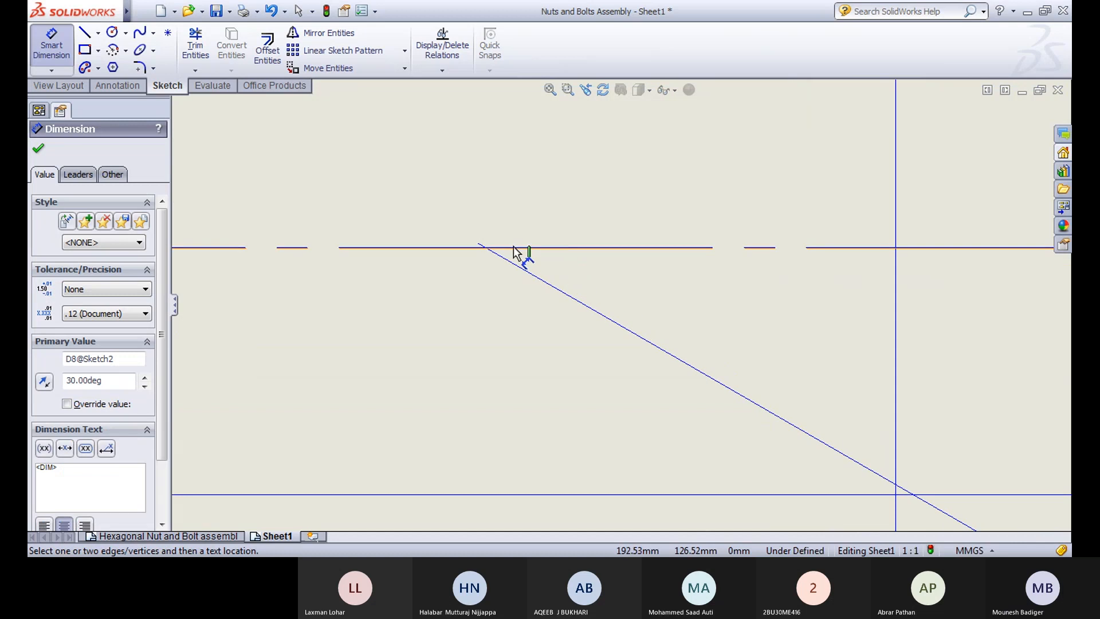
click(194, 46)
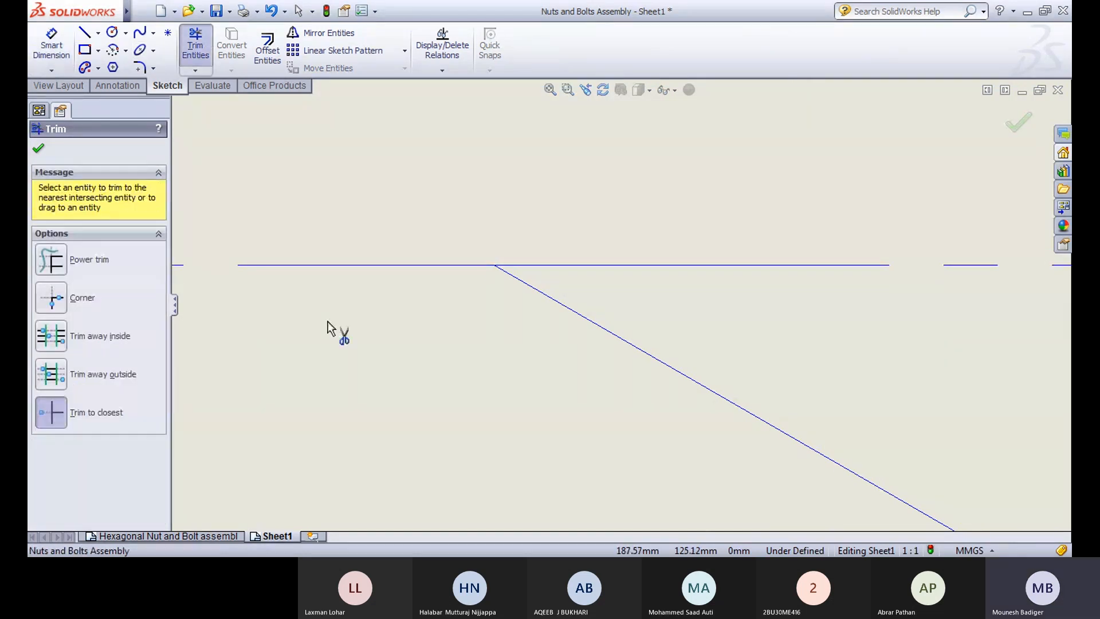
scroll(573, 252, up, 7)
click(195, 39)
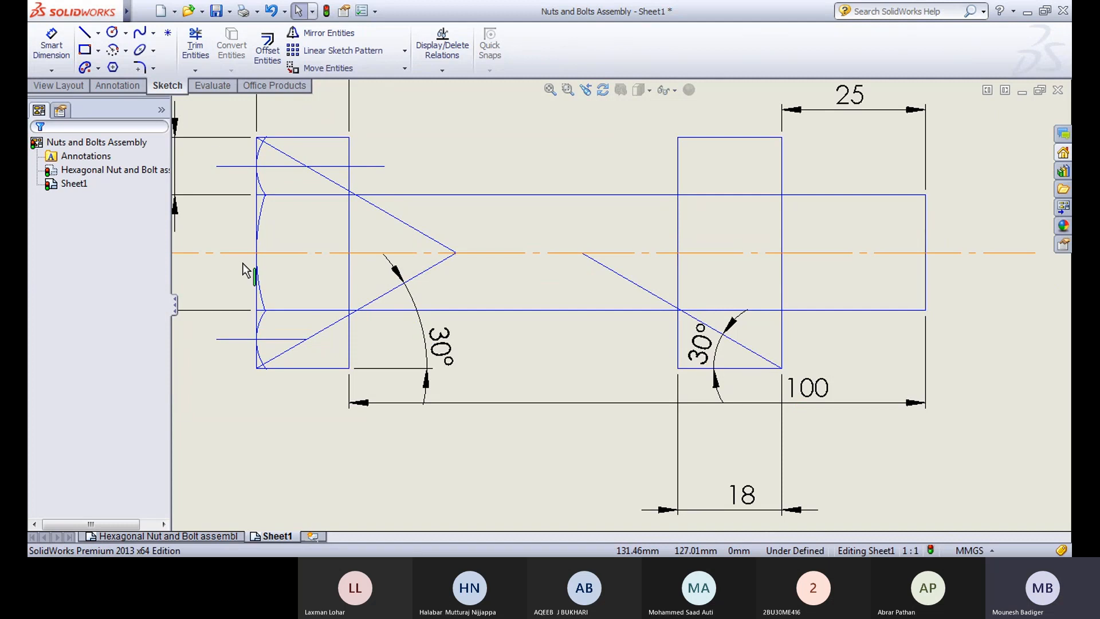
Step: Sketch a 34.64 mm radius arc centred where the nut's diagonal meets the centerline, from the nut's outer face to below the shank's lower edge
click(143, 50)
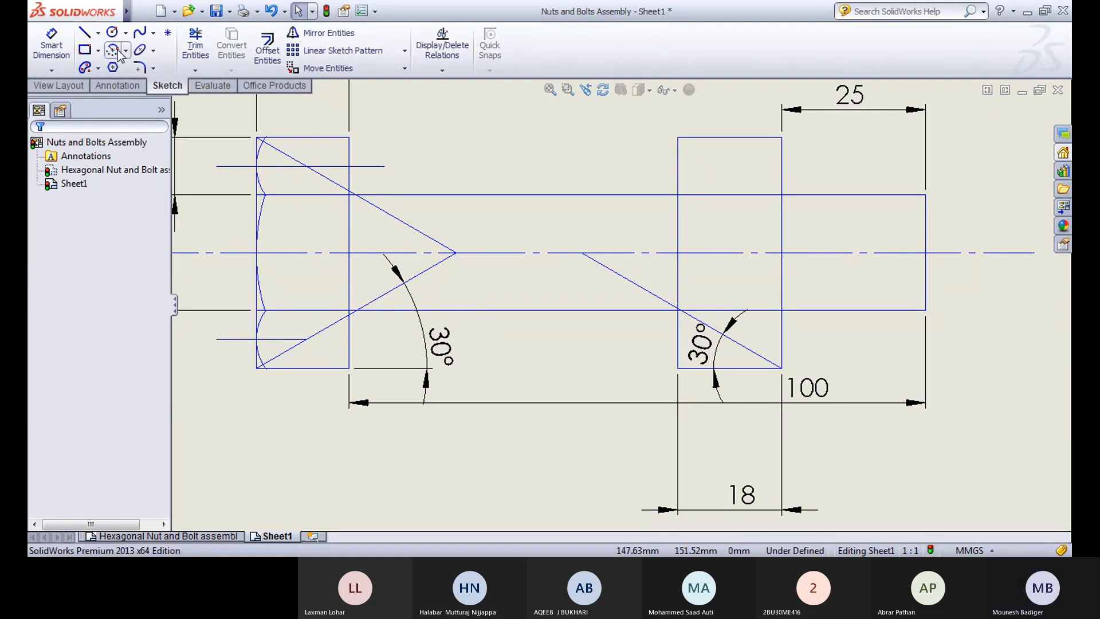
scroll(630, 270, up, 2)
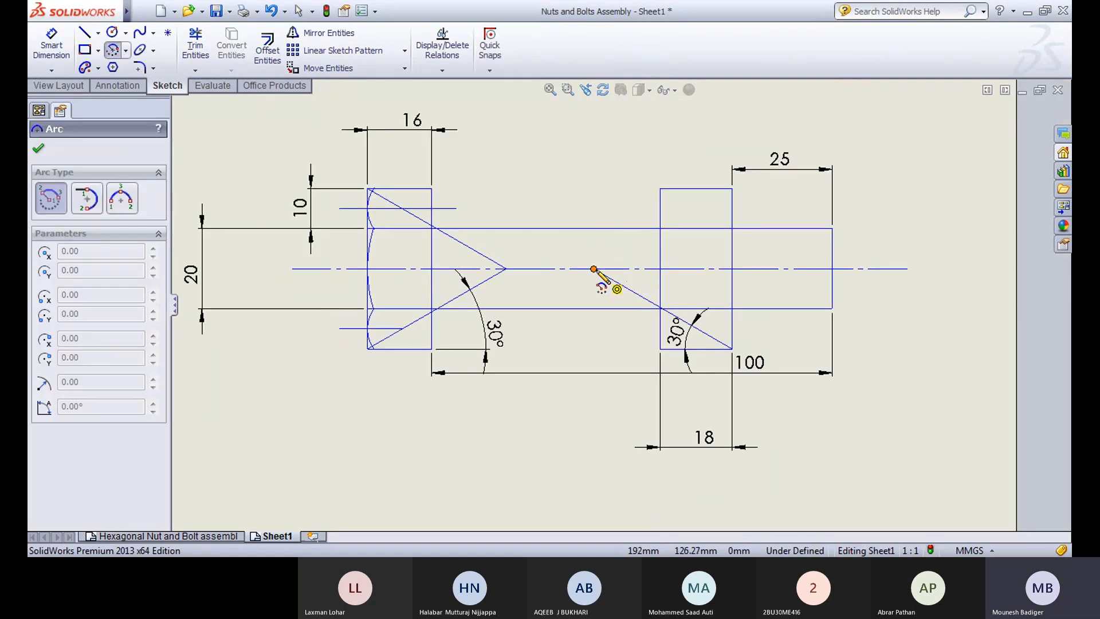
click(594, 269)
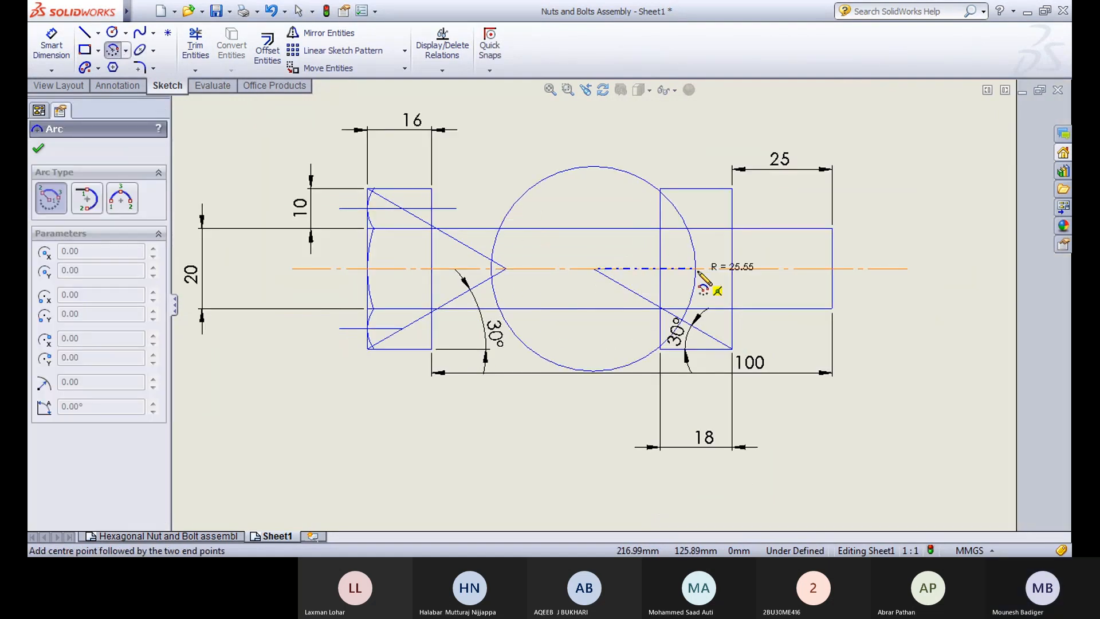
click(732, 269)
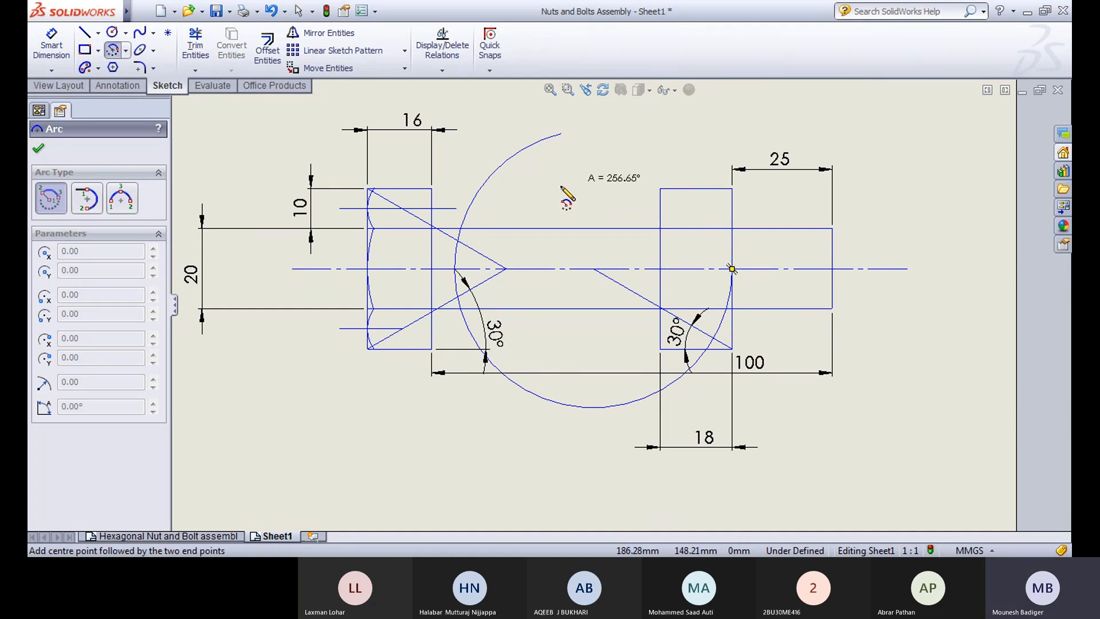
click(722, 323)
key(Escape)
Step: Trim the part of the nut's arc that extends below the shank's lower edge line
click(196, 46)
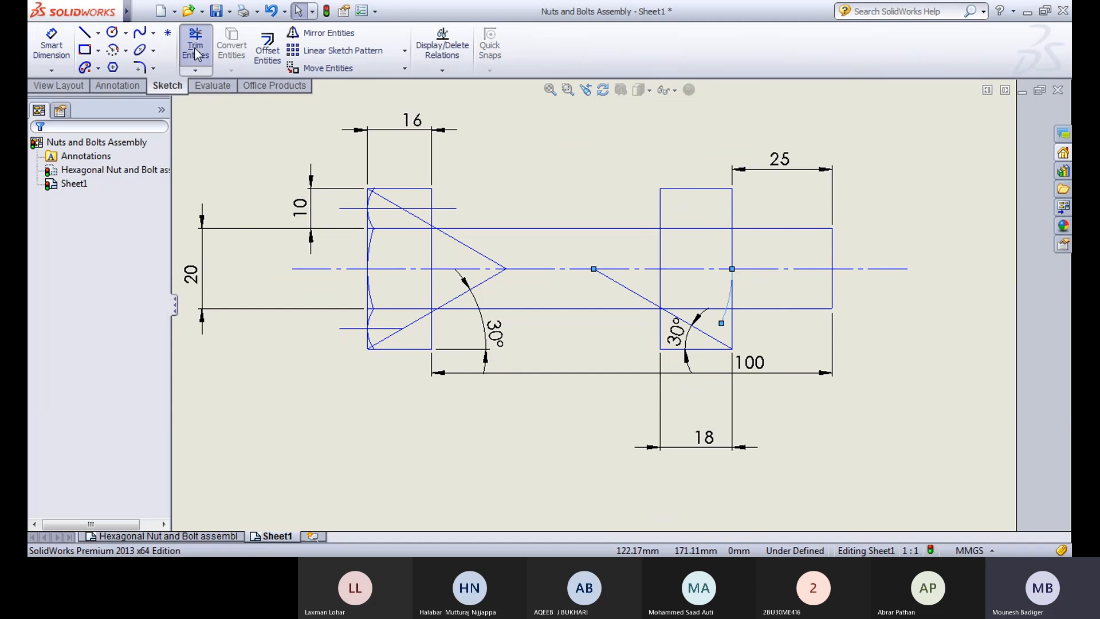
click(724, 316)
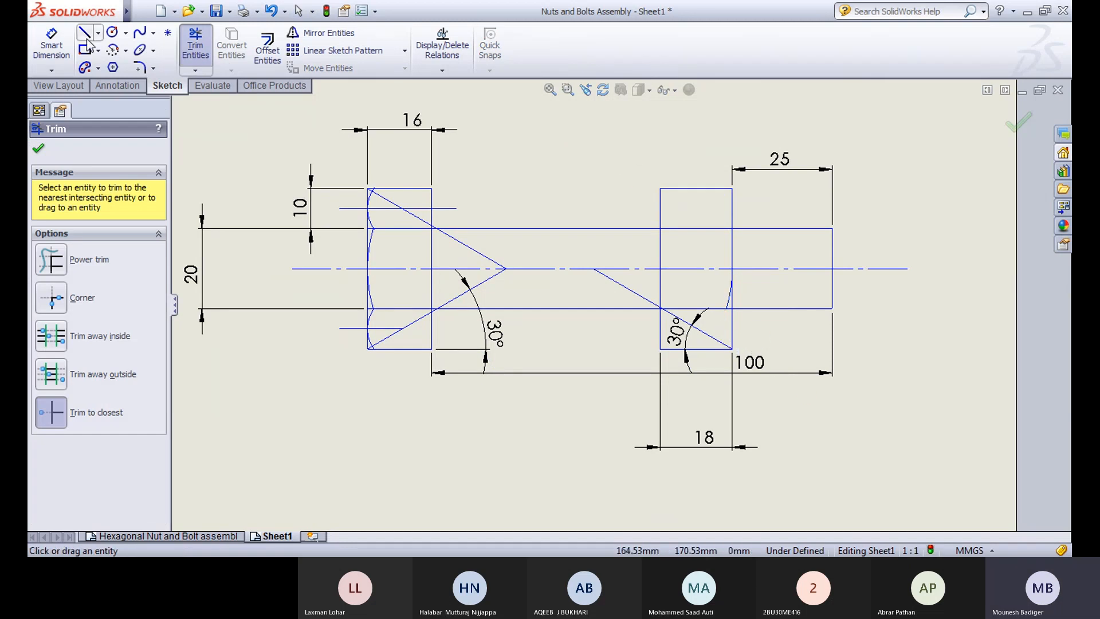
click(196, 51)
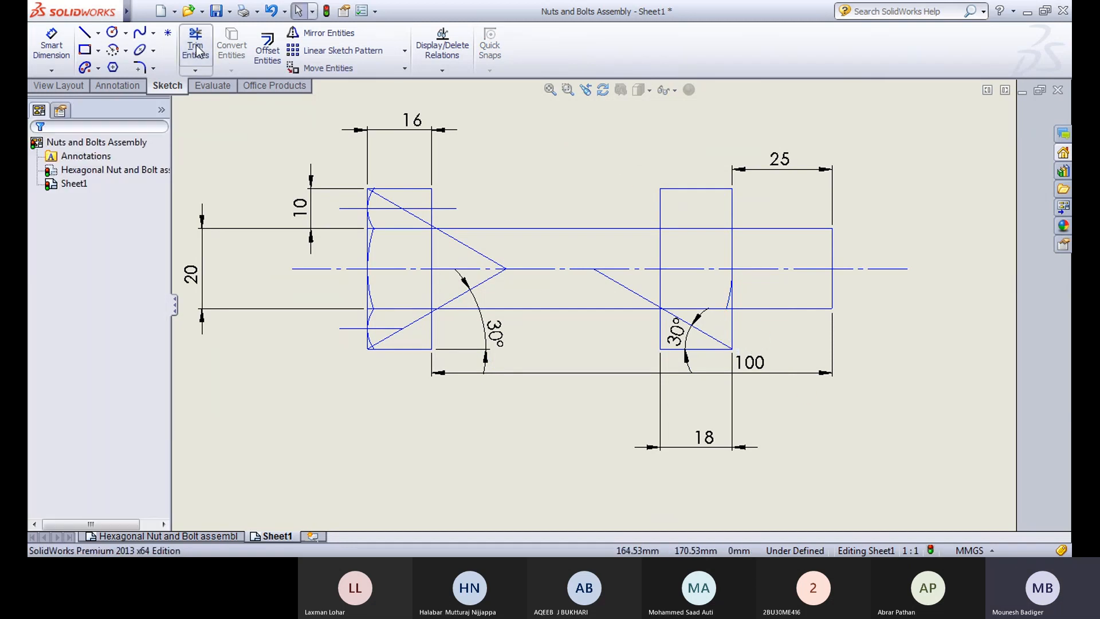
Step: Mirror the nut's large lower chamfer arc about the centerline, keeping the original arc
click(332, 35)
click(727, 305)
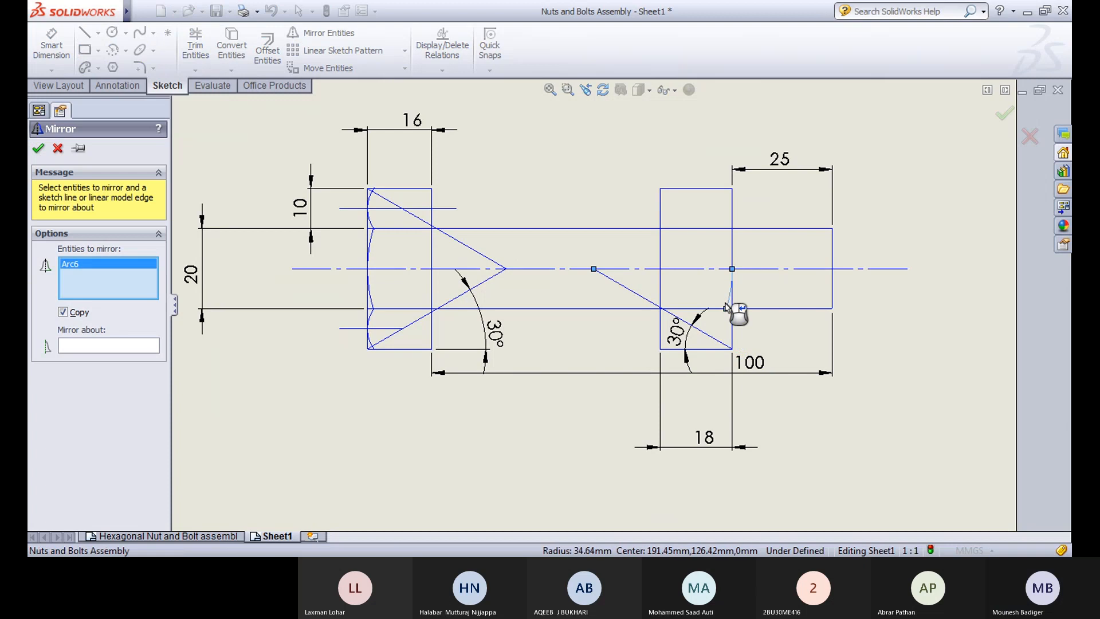
click(135, 346)
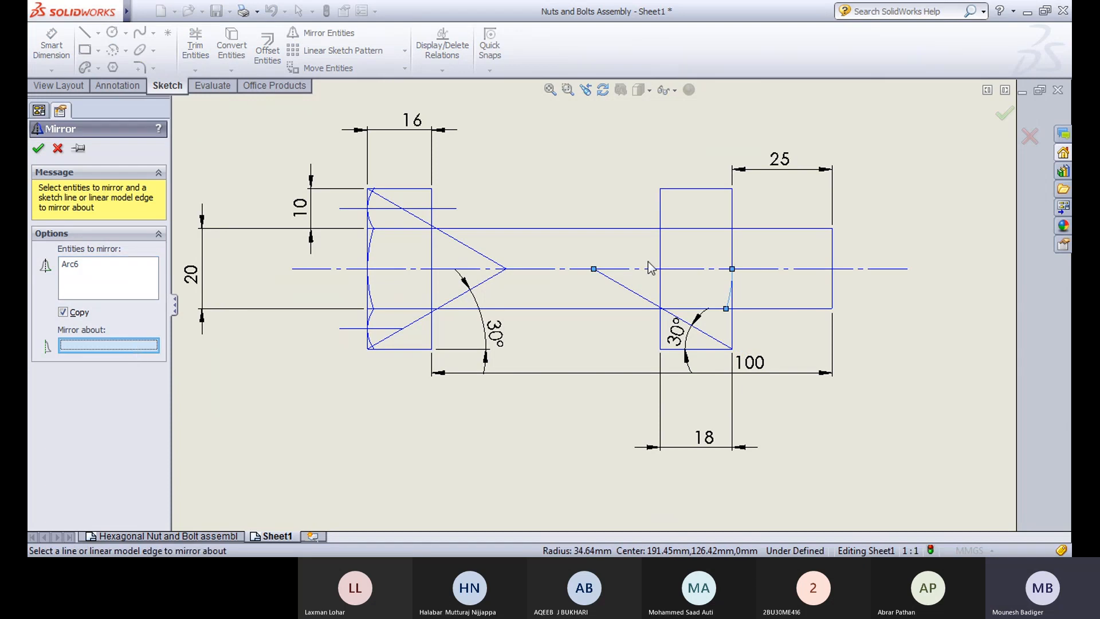
click(687, 269)
right_click(686, 269)
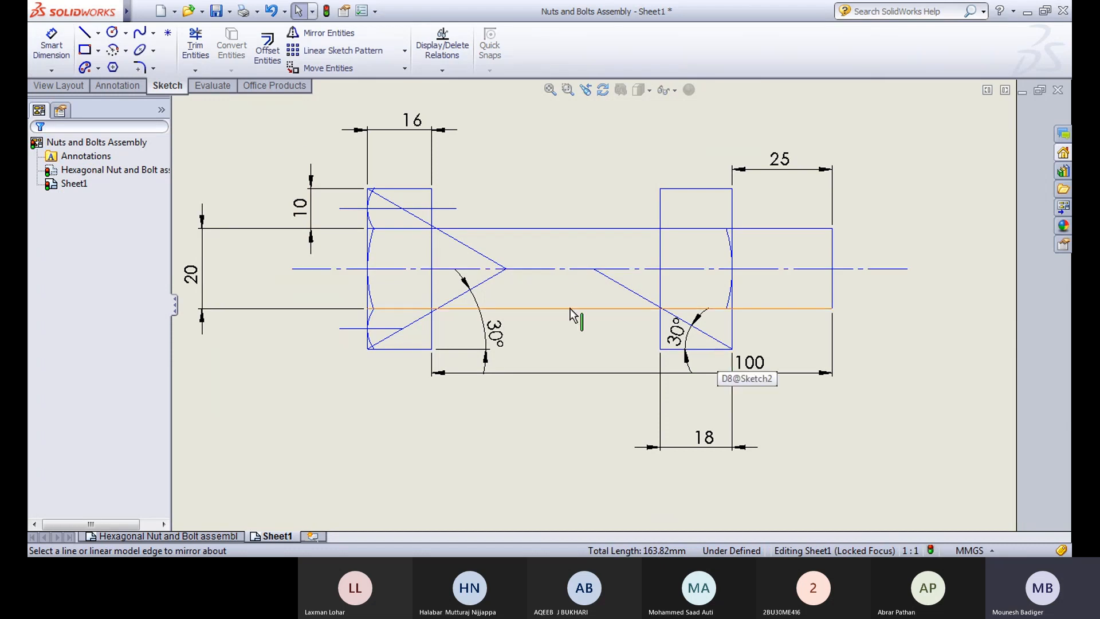
Step: Extend the horizontal line across the lower part of the bolt head to the nut's outer face
click(86, 34)
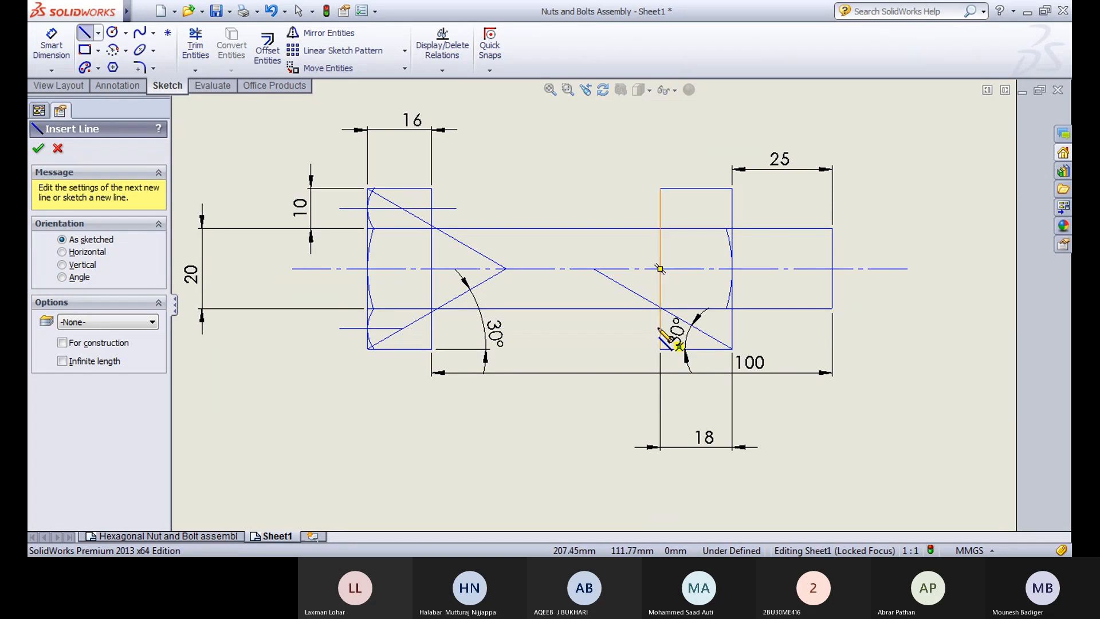
click(196, 71)
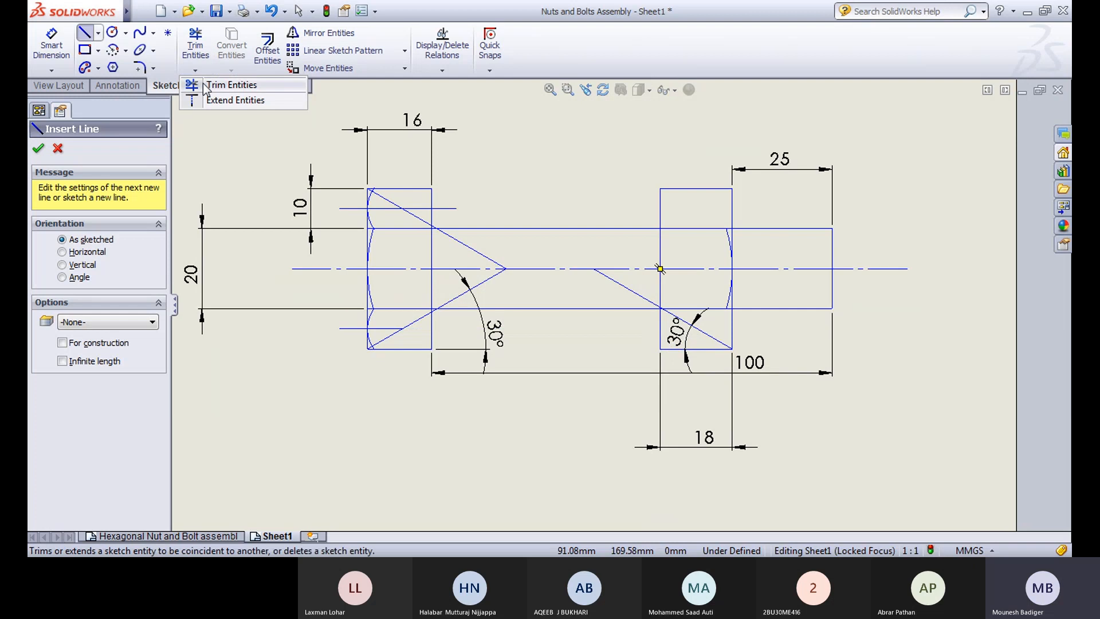
click(236, 101)
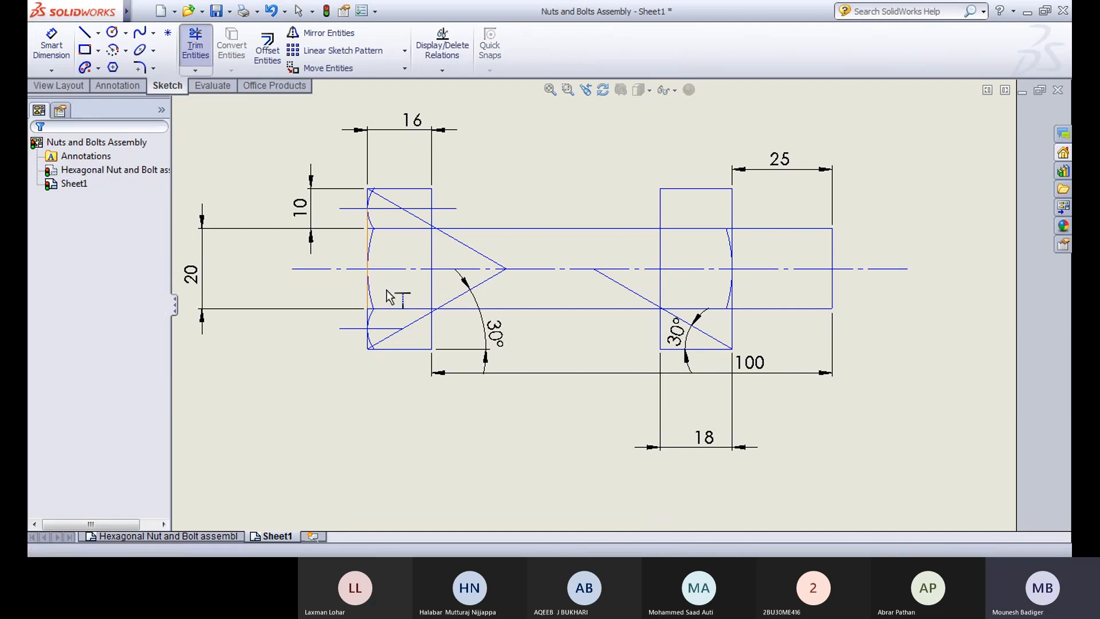
click(393, 329)
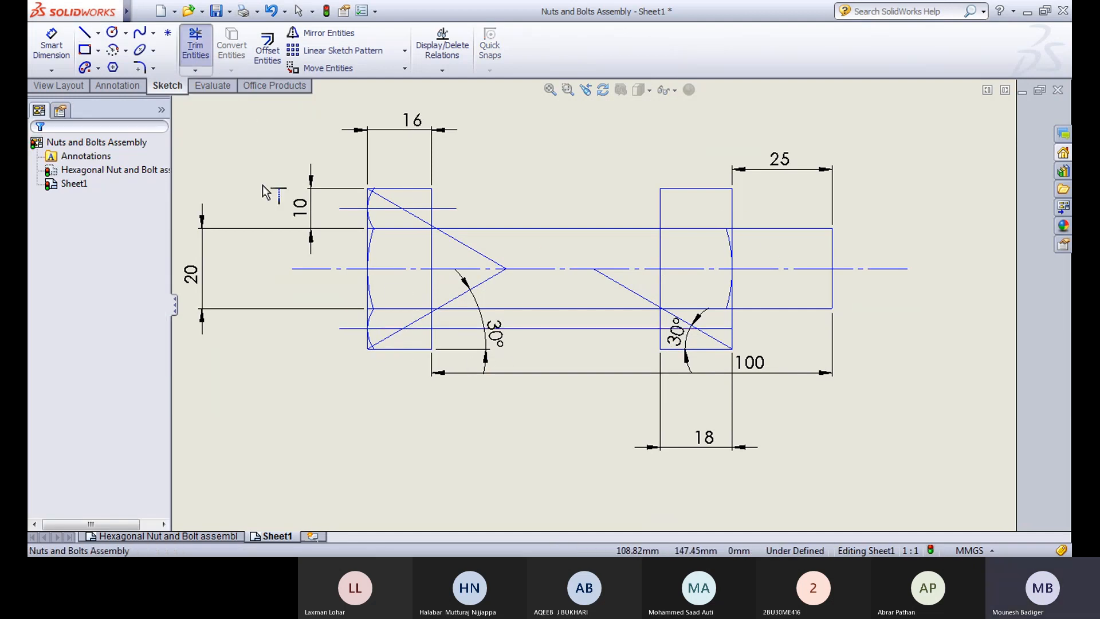
click(196, 71)
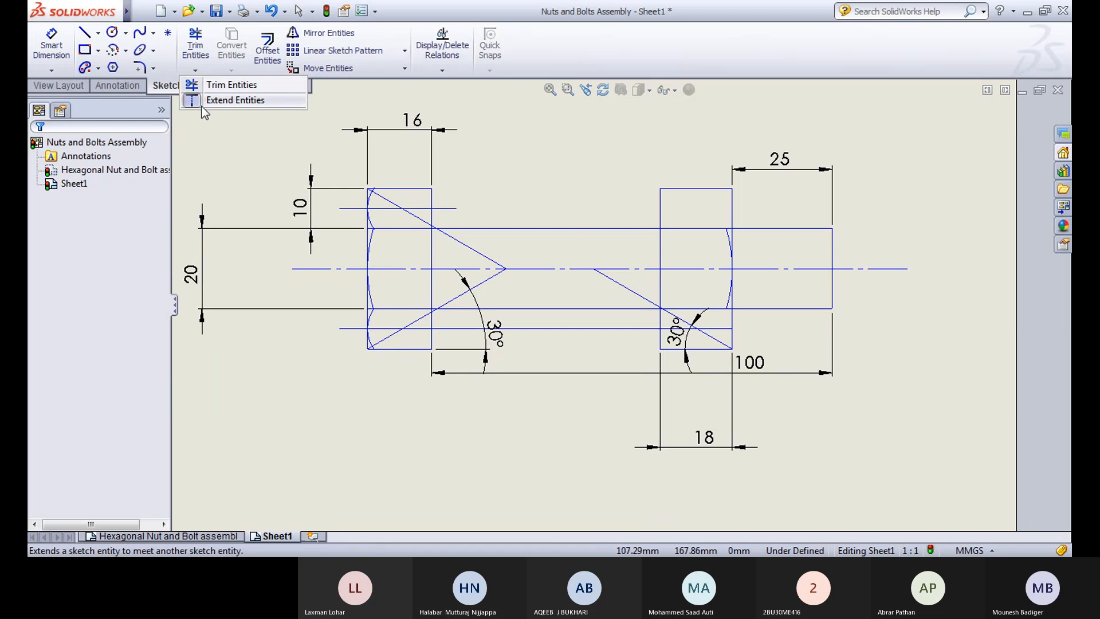
key(Escape)
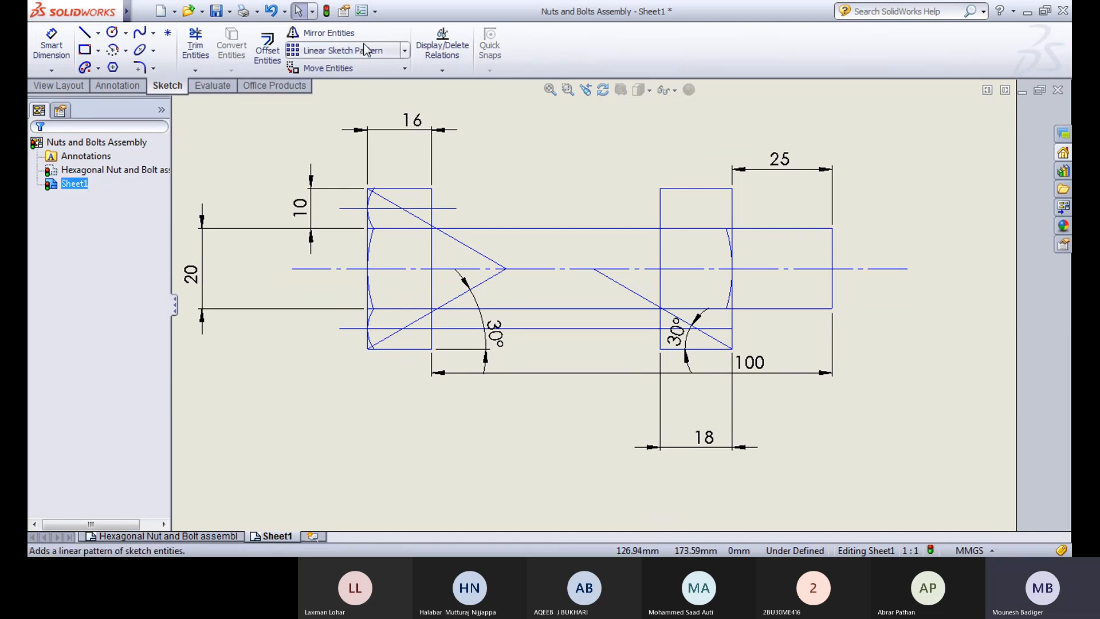
Step: Trim the extended line between the nut's inner face and the nut's diagonal
click(196, 46)
scroll(565, 245, down, 5)
ctrl+middle_drag(810, 467, 617, 176)
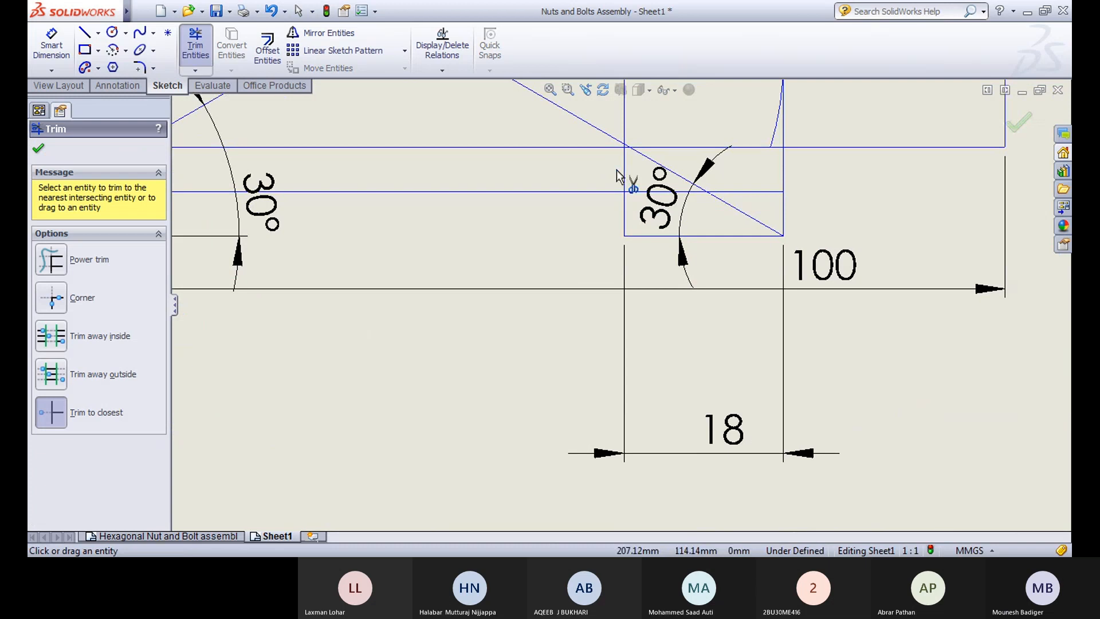
scroll(716, 205, up, 4)
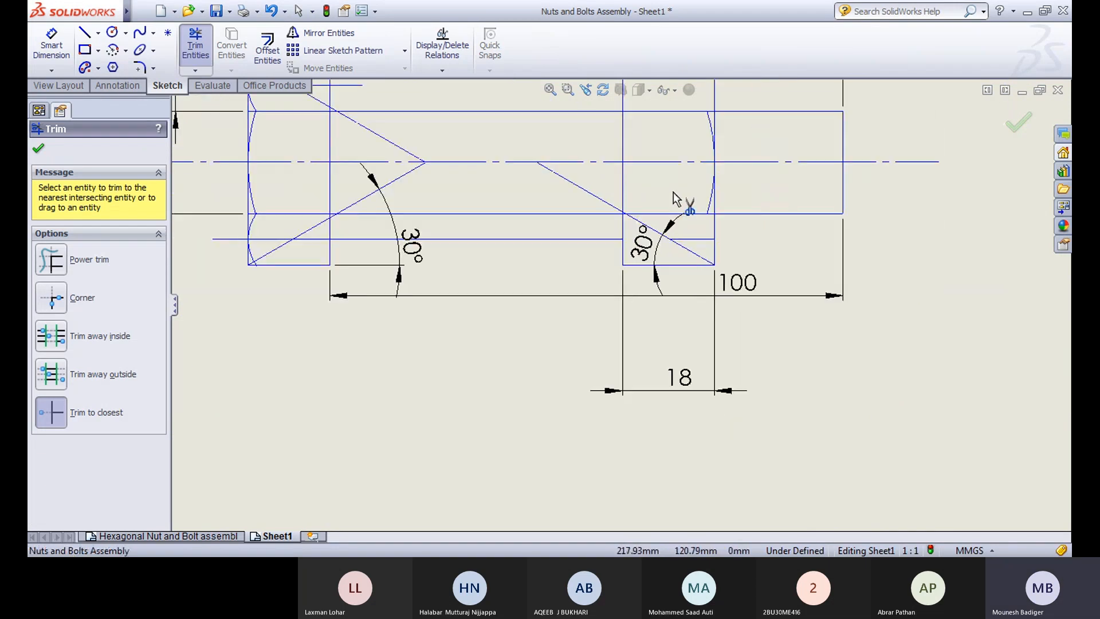
click(196, 45)
Step: Sketch an 8.66 mm radius arc centred where the nut's diagonal meets the short horizontal line, from the outer face to above the shank's lower edge
click(126, 51)
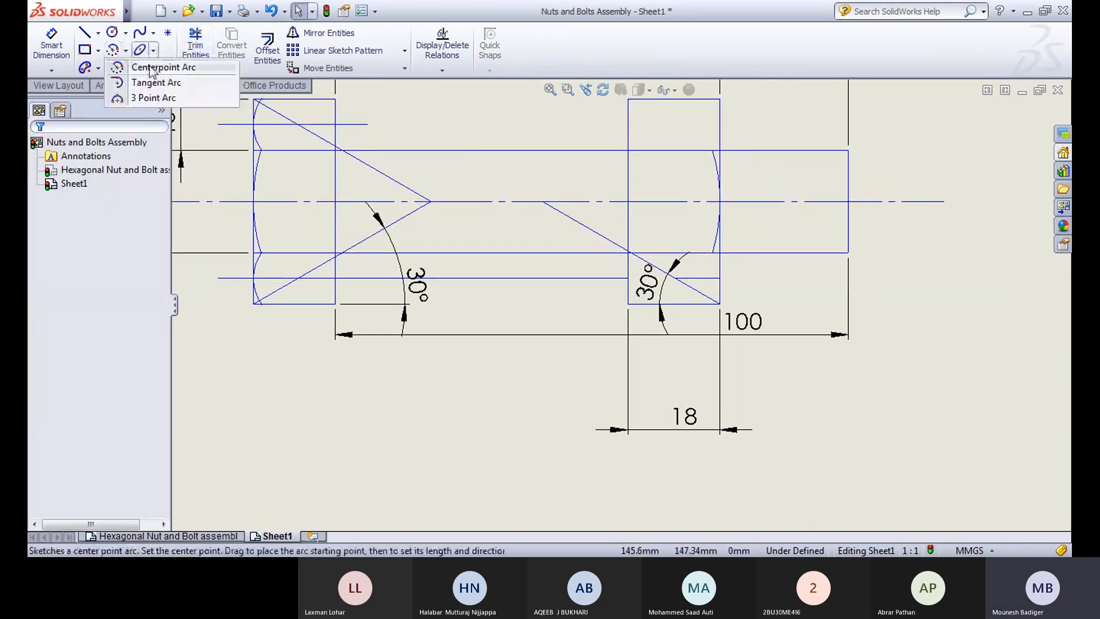
click(163, 67)
click(676, 278)
click(720, 279)
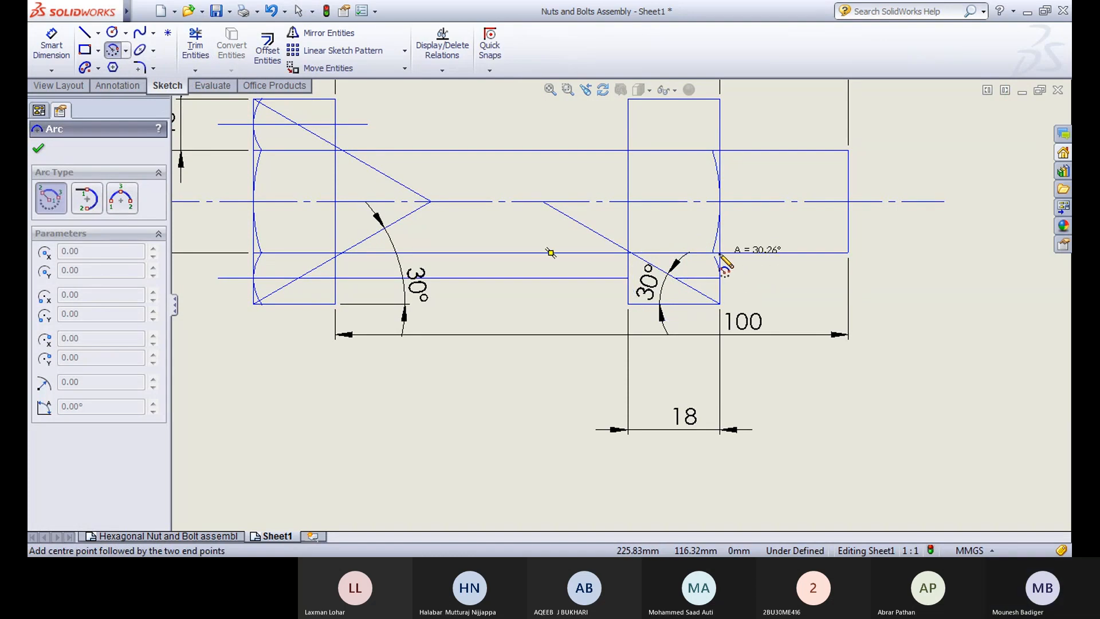
click(693, 237)
key(Escape)
Step: Trim the part of the nut's small arc that extends above the shank's lower edge line
click(195, 45)
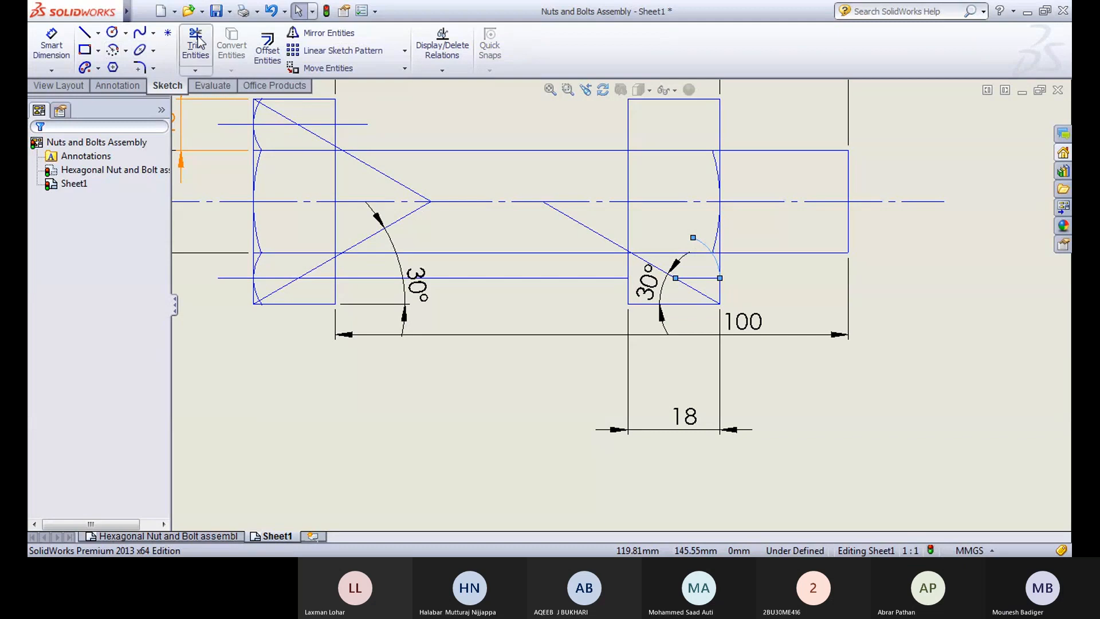
click(712, 246)
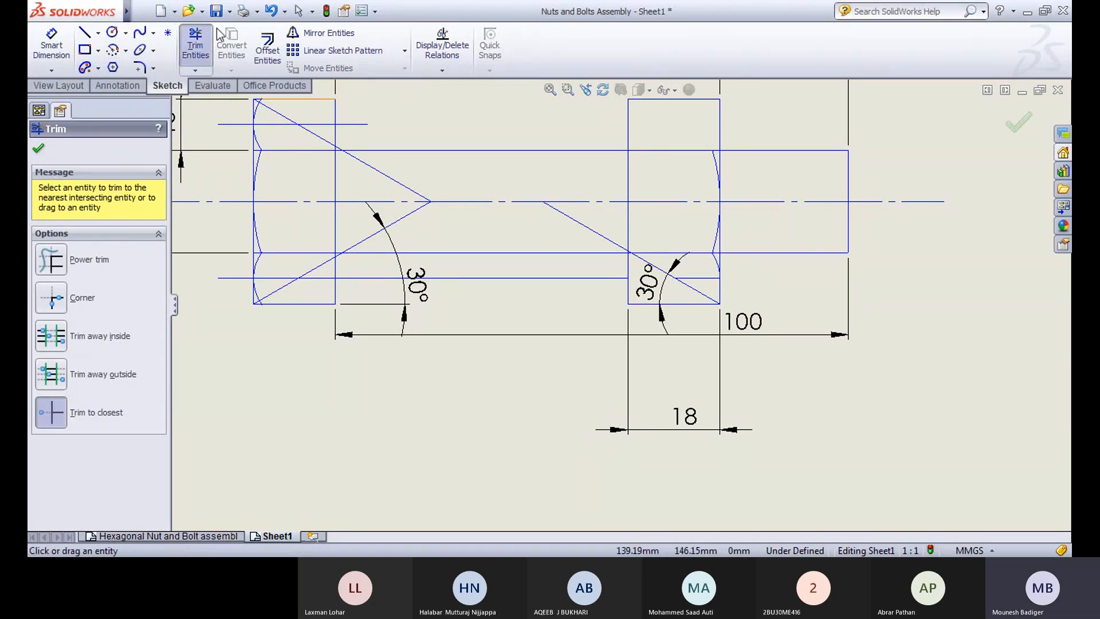
click(189, 46)
click(324, 33)
click(718, 269)
key(Escape)
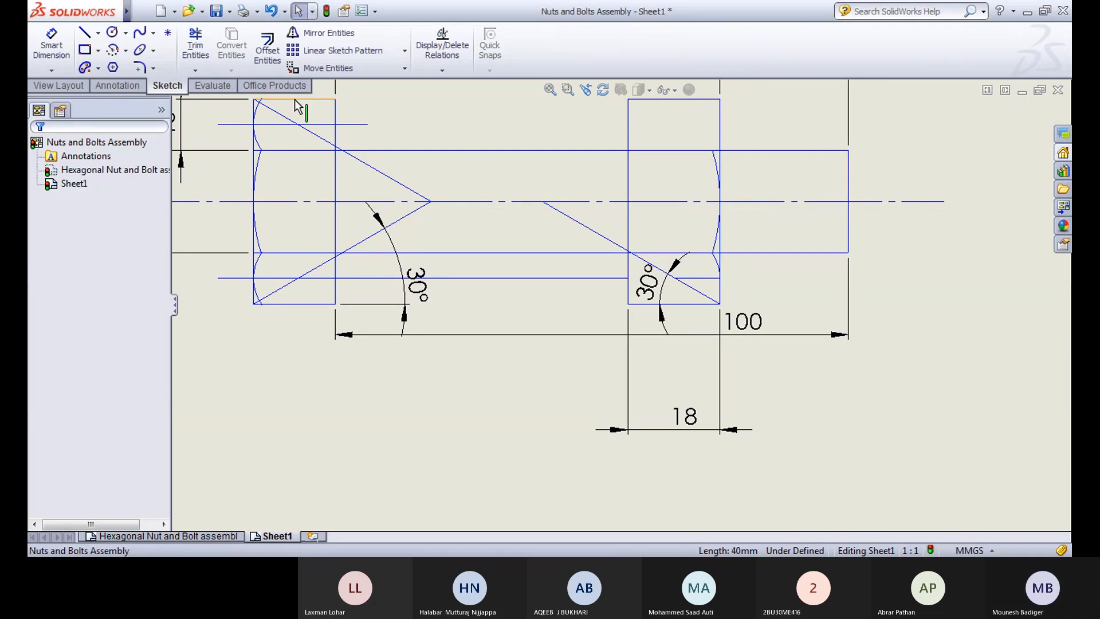
Step: Mirror the nut's small lower arc about the short horizontal line through its centre, keeping the original
click(315, 36)
scroll(775, 360, down, 5)
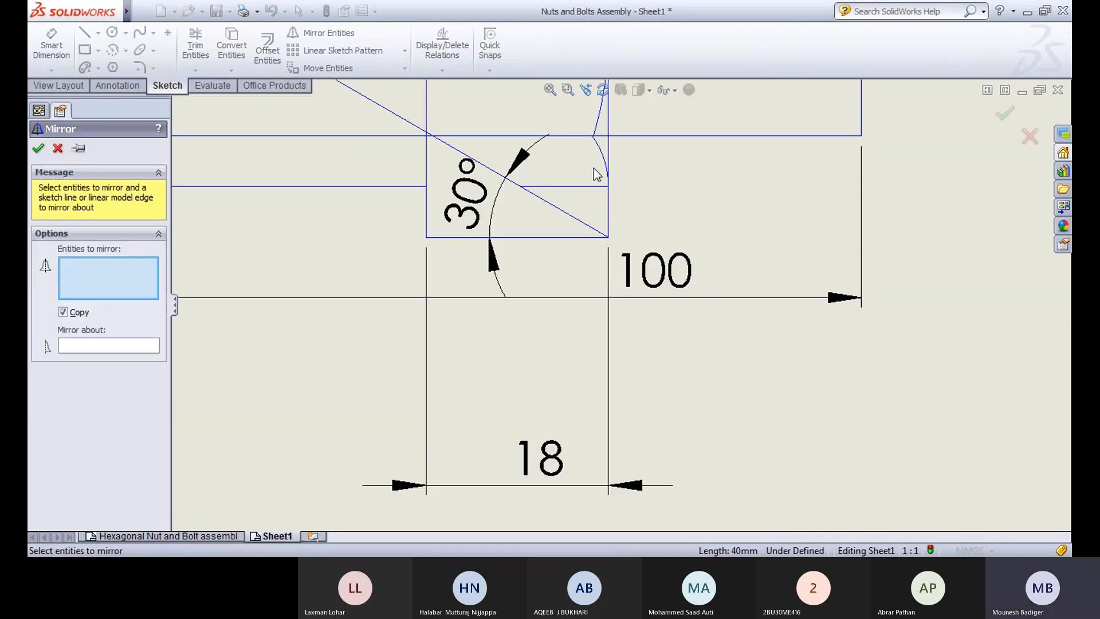
click(601, 147)
click(115, 345)
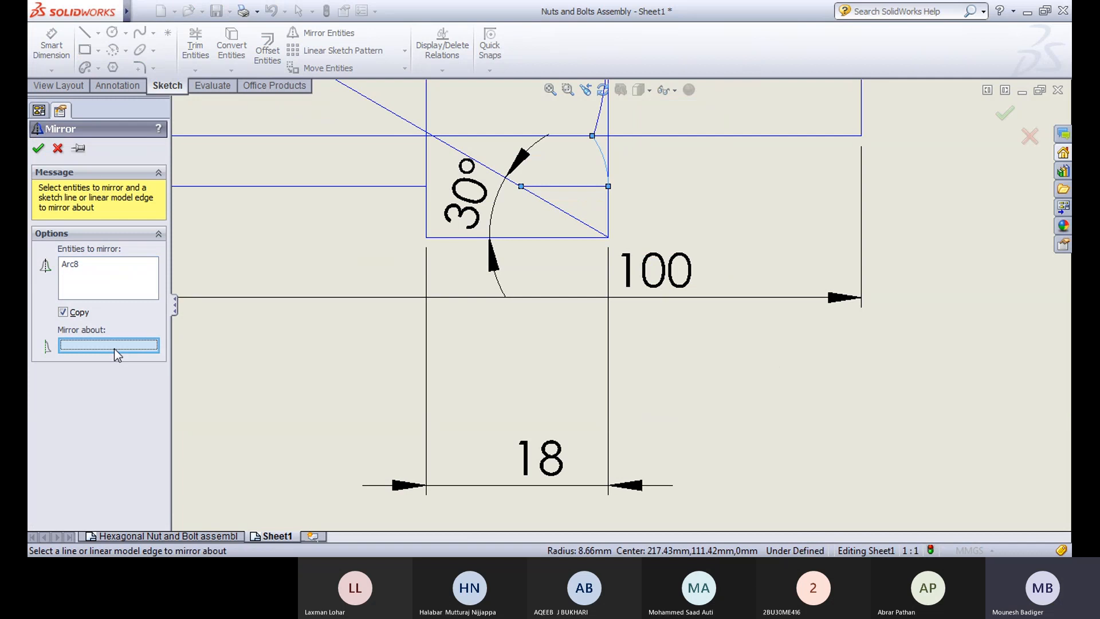
click(587, 187)
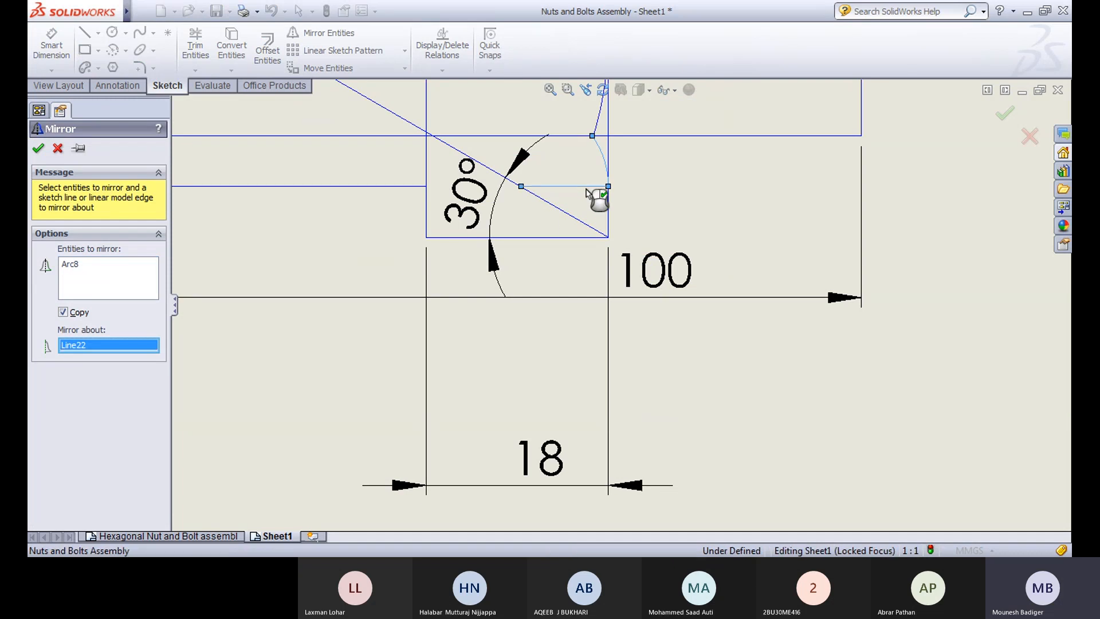
click(39, 149)
Step: Mirror both halves of the nut's small lower chamfer arc about the centerline, keeping the originals
scroll(681, 351, up, 2)
middle_drag(673, 330, 682, 364)
click(332, 35)
scroll(668, 278, down, 1)
scroll(671, 283, down, 1)
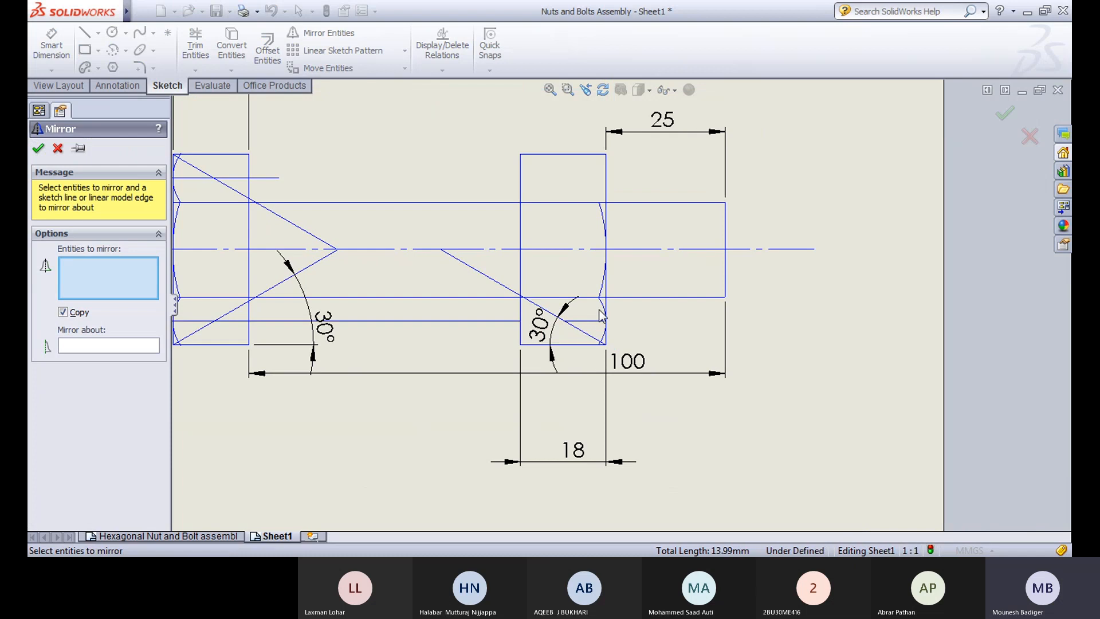
scroll(607, 317, down, 5)
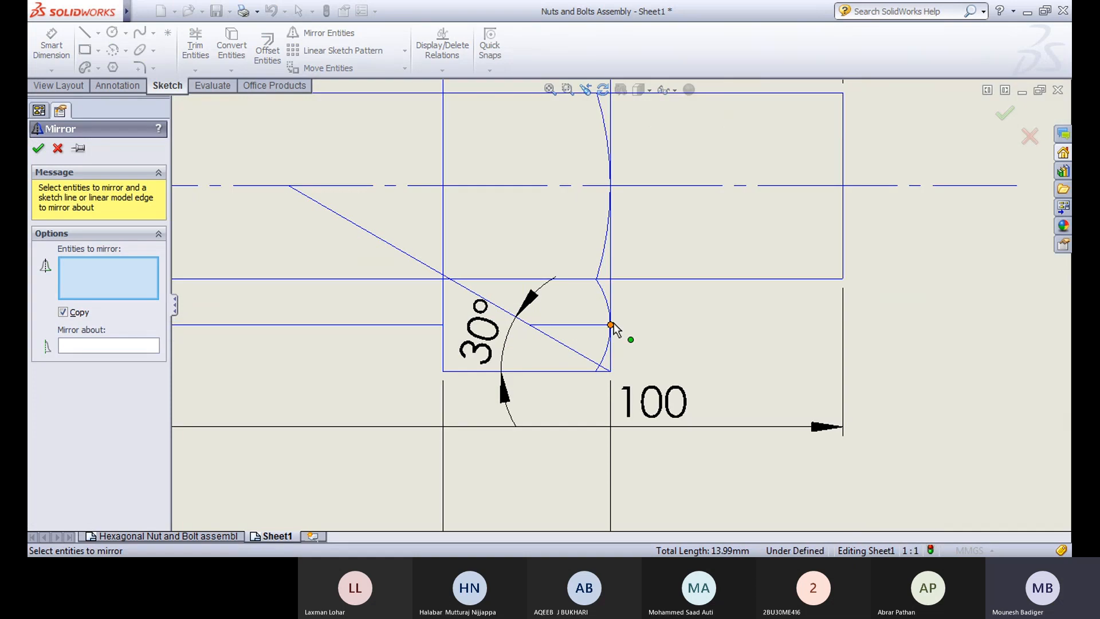
click(596, 263)
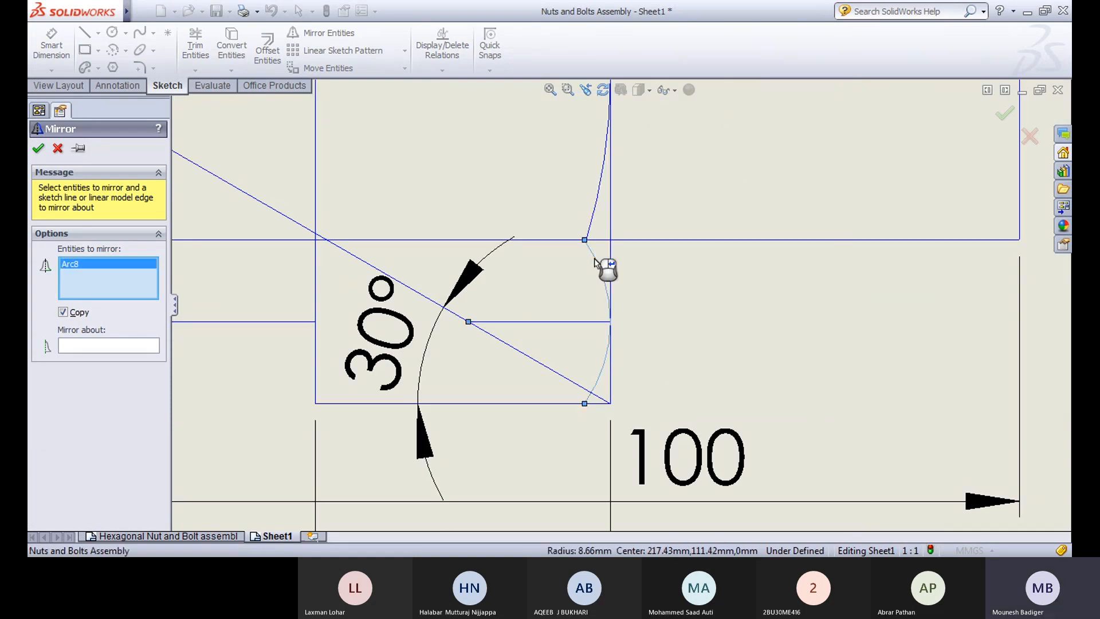
click(106, 346)
scroll(765, 375, up, 3)
scroll(765, 375, up, 2)
click(665, 251)
click(38, 147)
scroll(521, 417, up, 2)
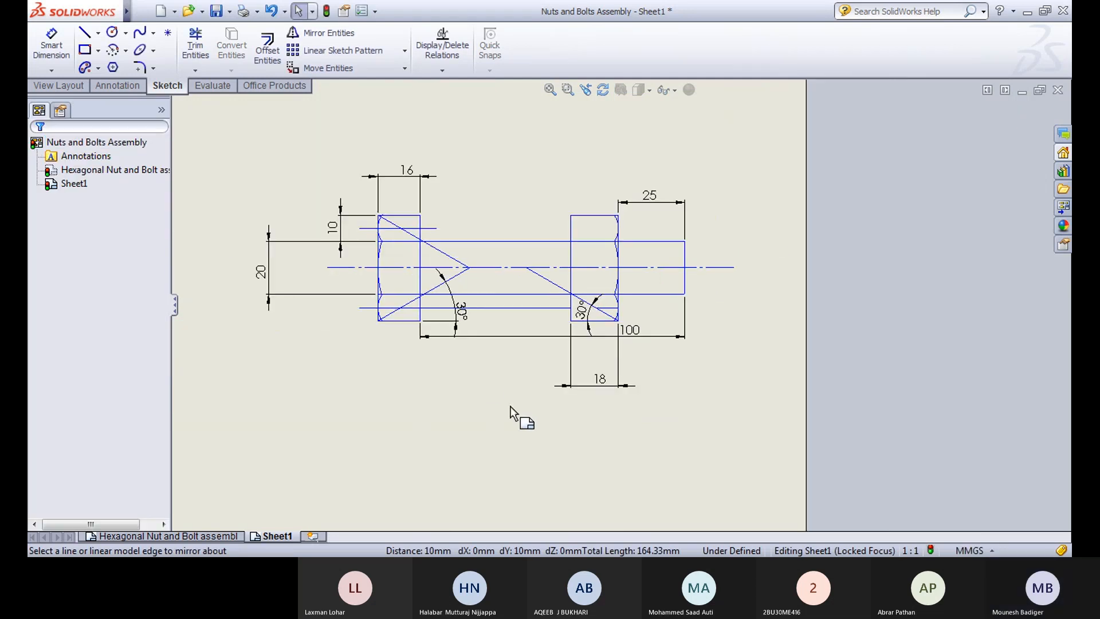
scroll(577, 418, down, 1)
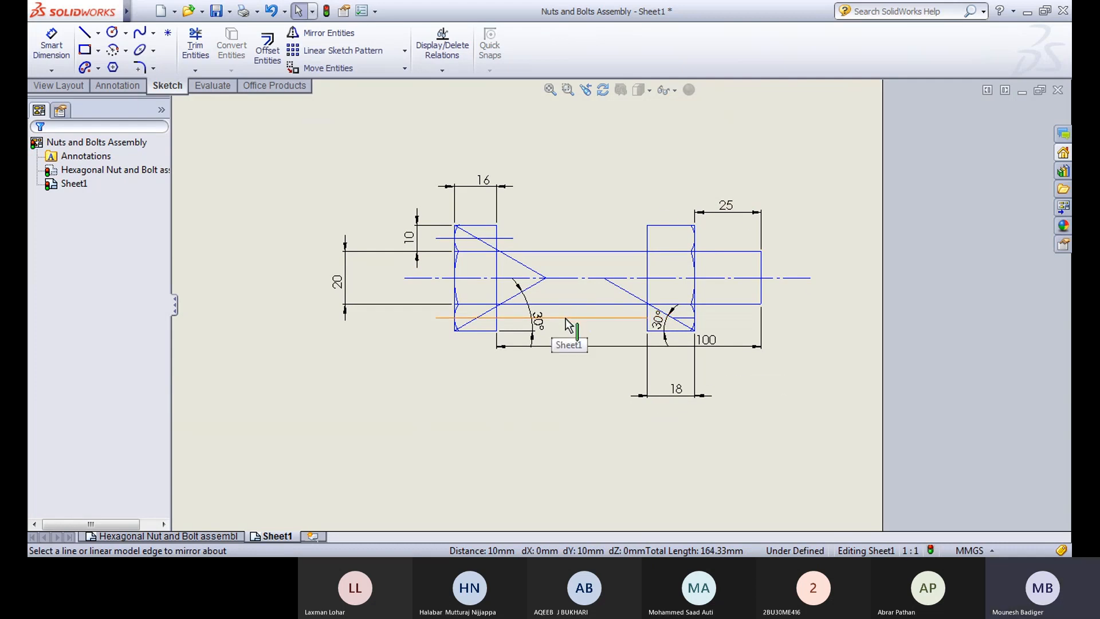
Step: Trim away the horizontal construction lines outside the bolt head, plus the construction line and diagonal in its upper half
click(197, 51)
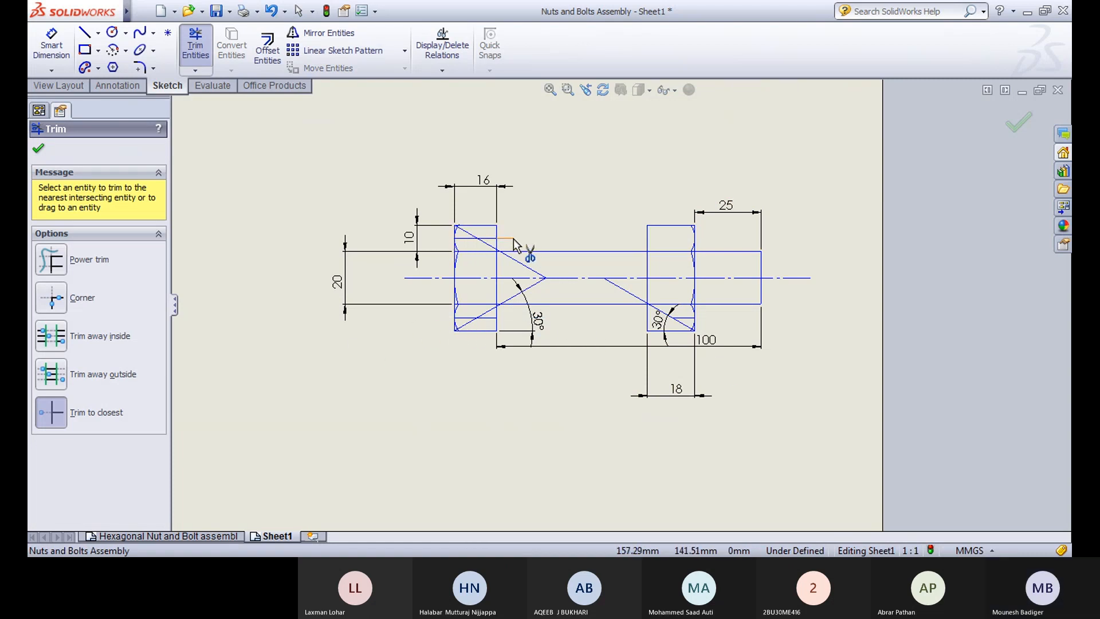
click(467, 237)
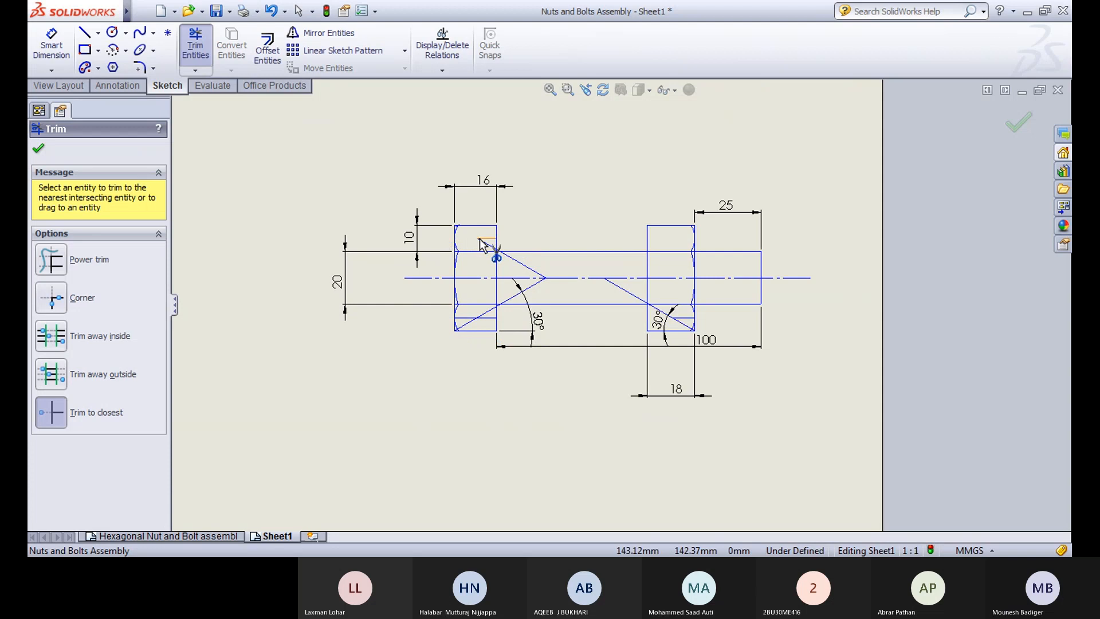
click(518, 262)
scroll(498, 286, down, 6)
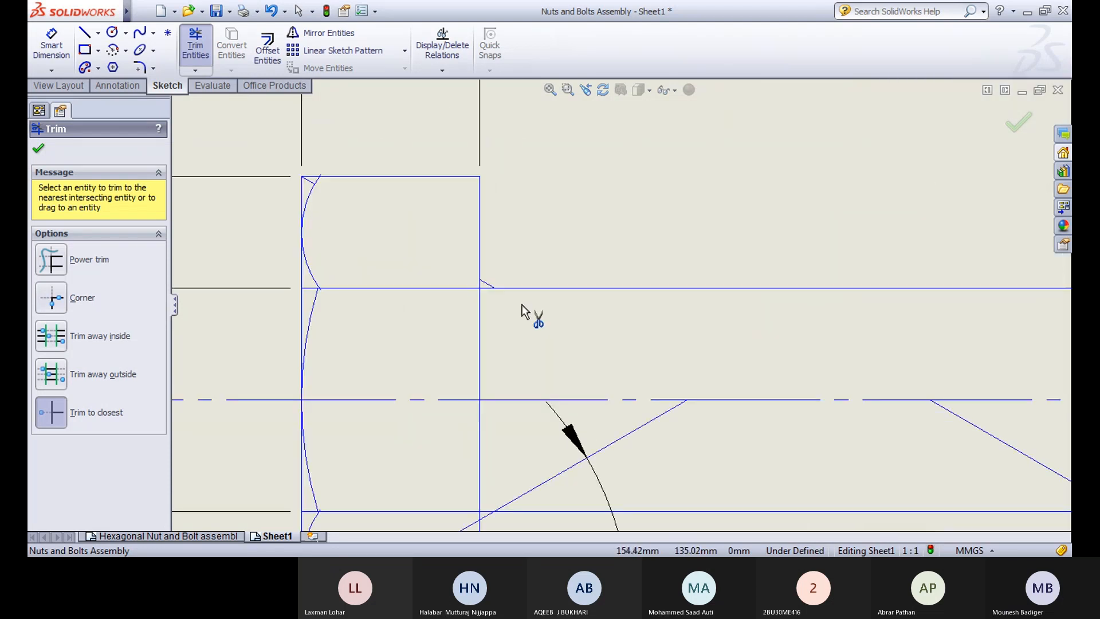
key(f)
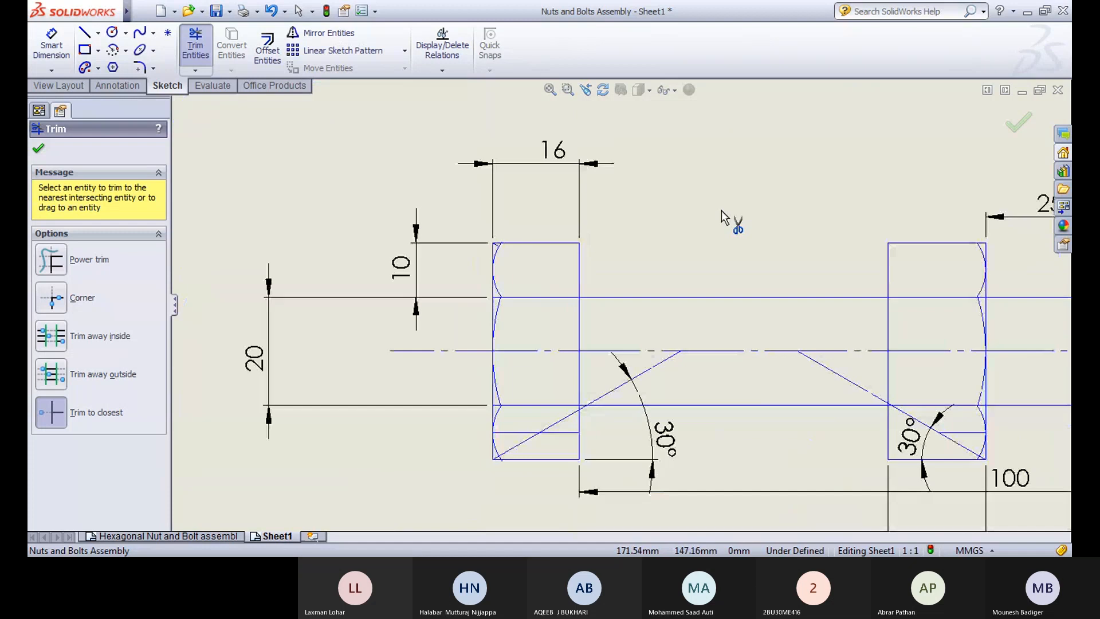
middle_drag(764, 304, 575, 267)
click(140, 11)
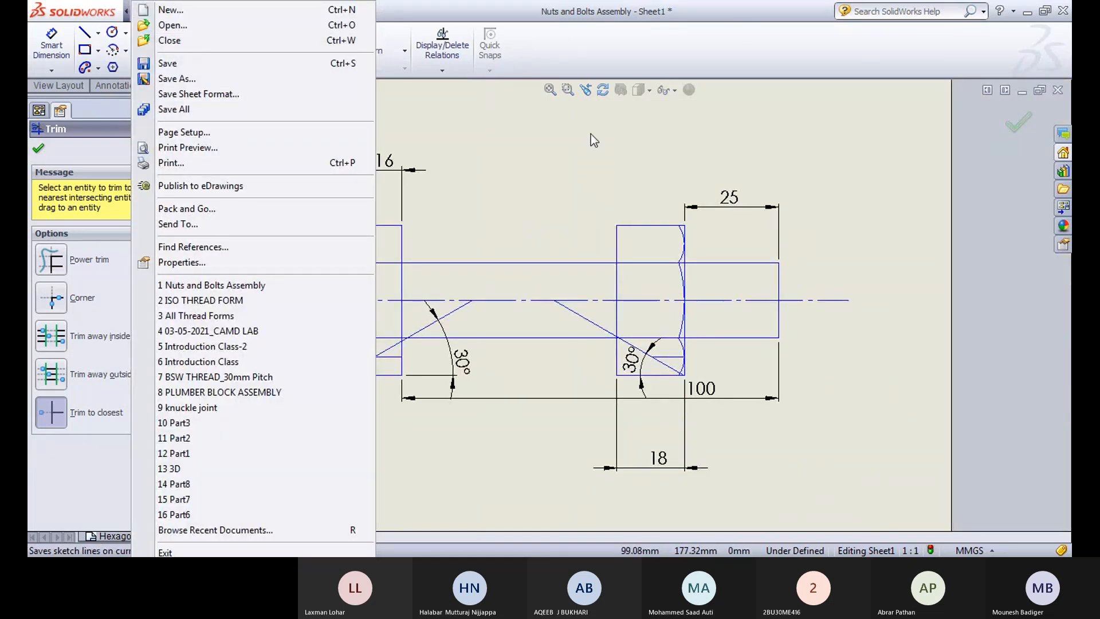
click(471, 4)
click(196, 47)
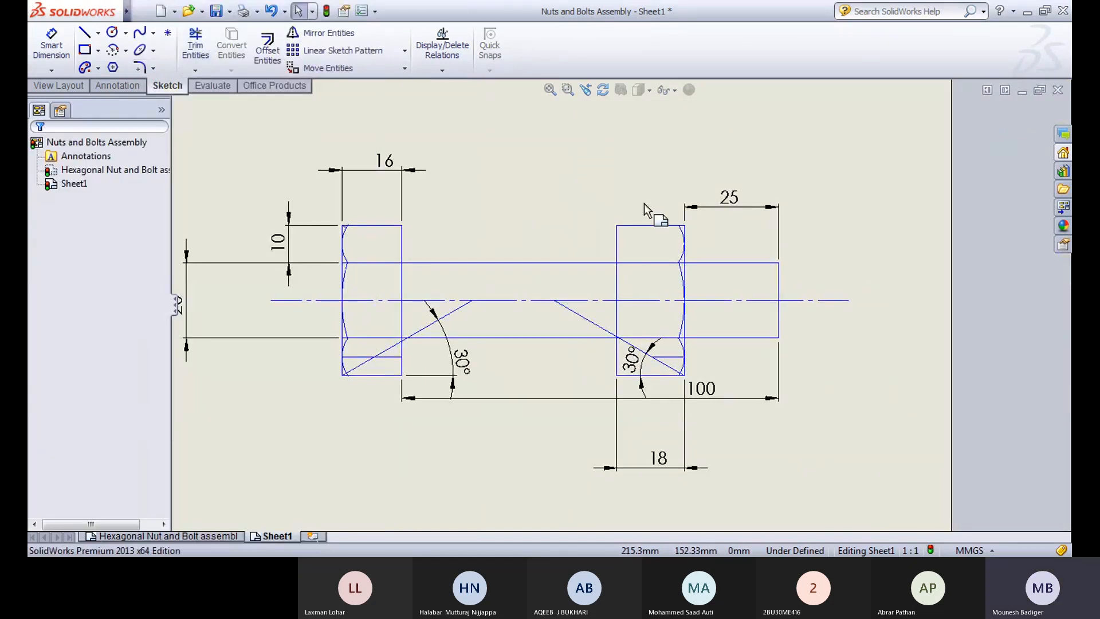
Step: Sketch a short vertical line down from the shank's upper edge between head and nut, continuing as a horizontal line past the shank's end
key(f)
mouse_move(32, 22)
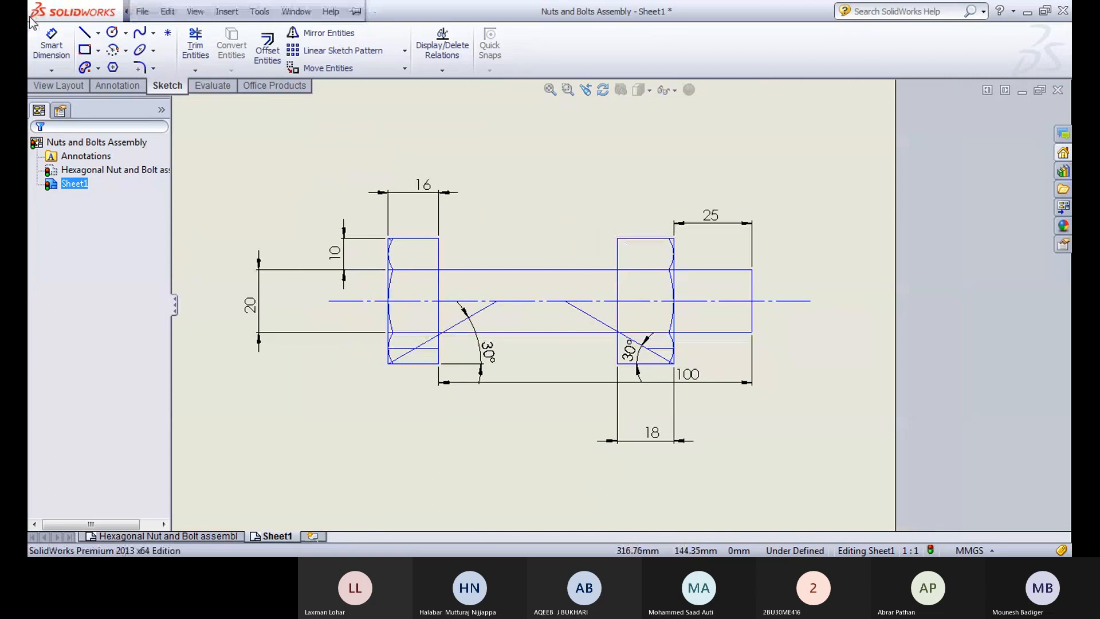
click(98, 32)
click(106, 46)
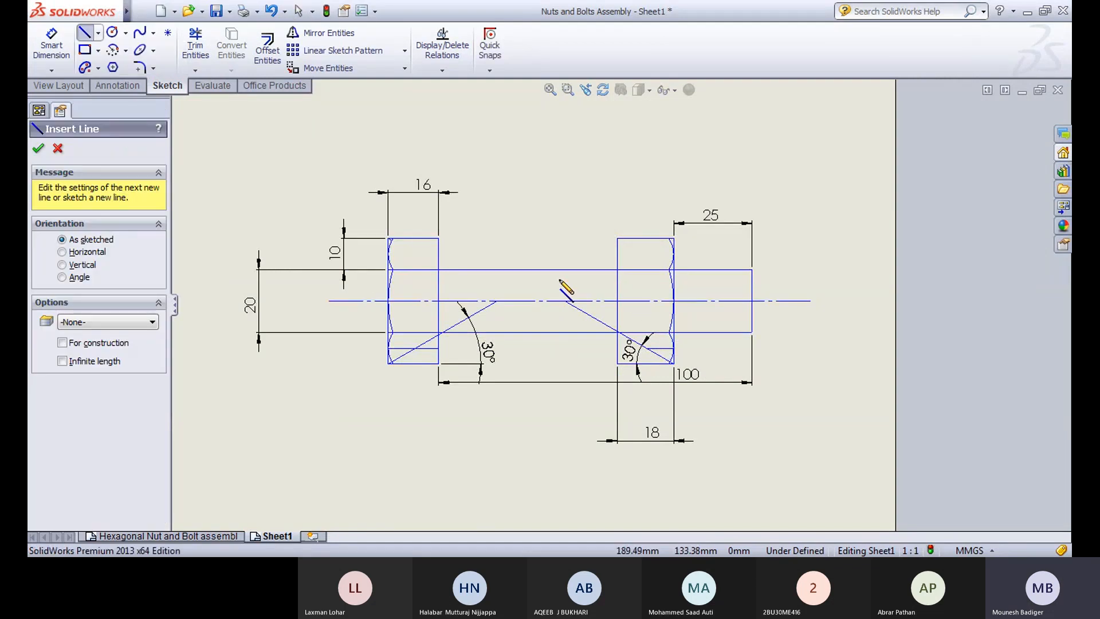
click(581, 270)
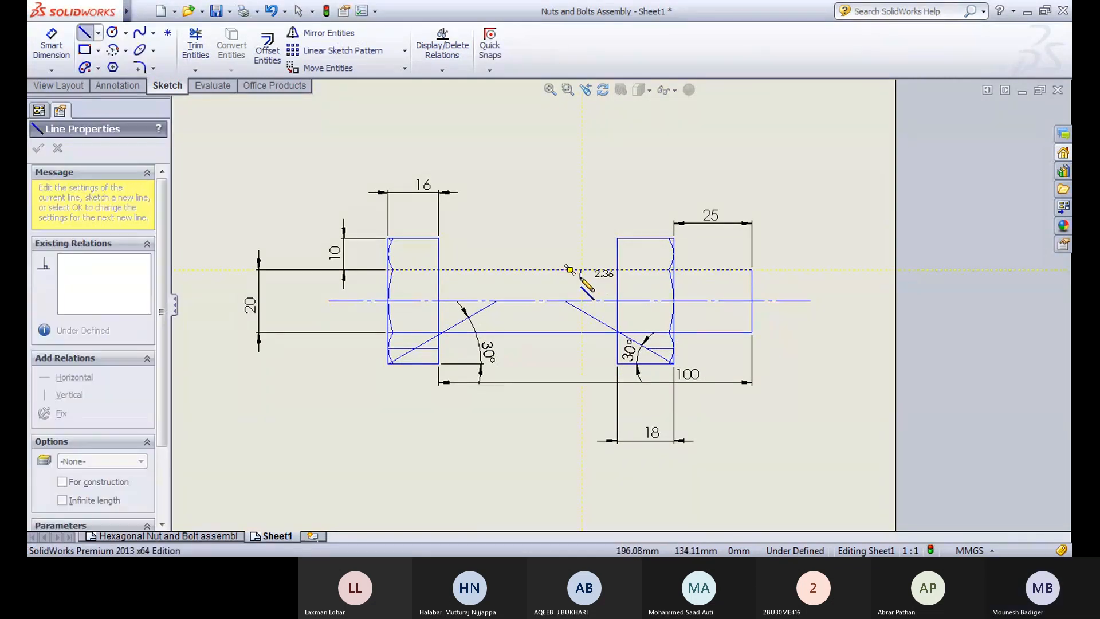
click(582, 280)
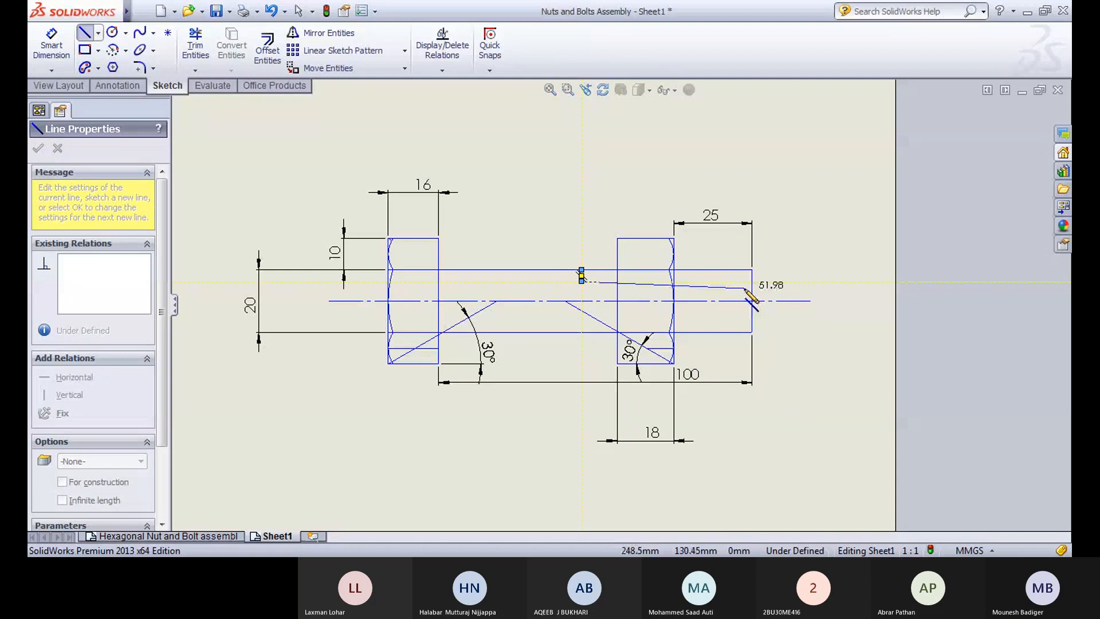
click(765, 281)
key(Escape)
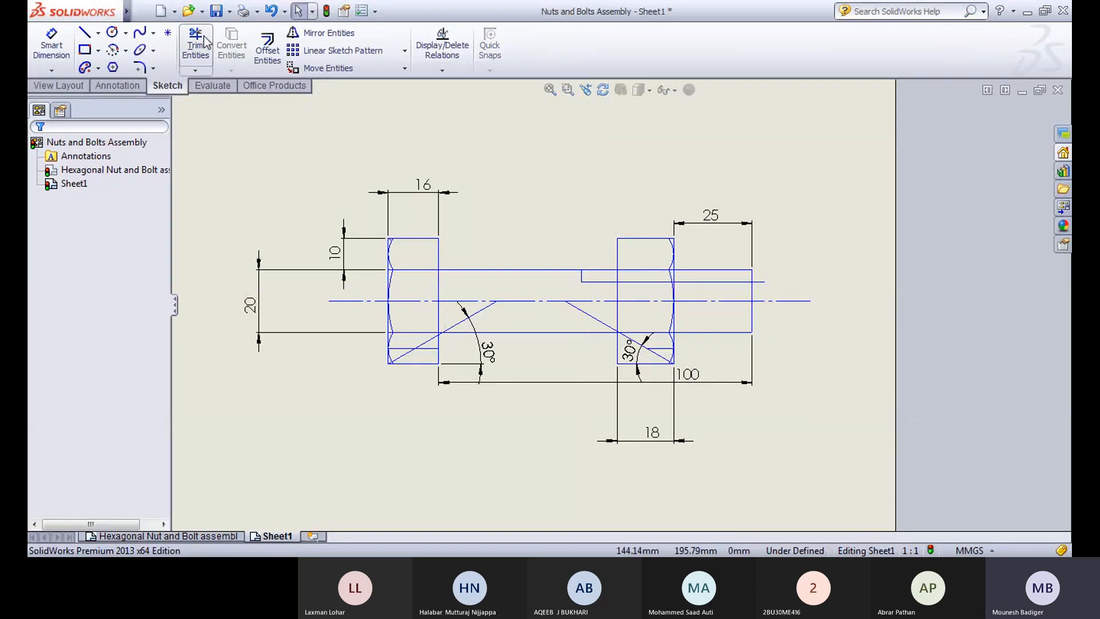
Step: Trim away the part of the inner horizontal shank line that extends past the shank's end
click(196, 45)
click(761, 281)
click(189, 53)
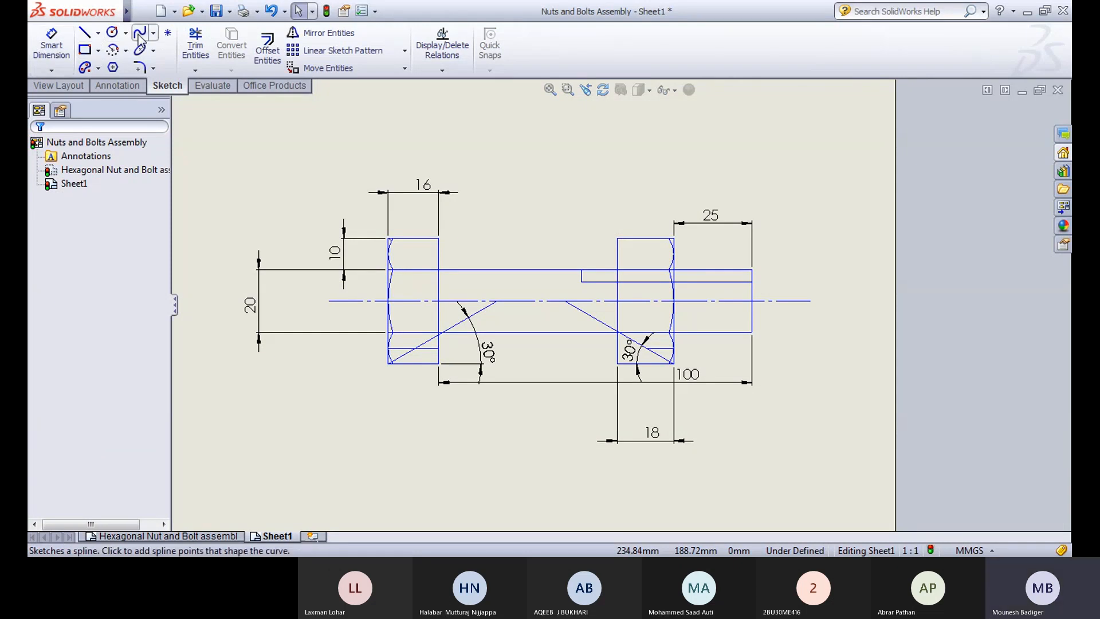
Step: Mirror the inner horizontal shank line and its short vertical end line about the centerline, keeping the originals
click(324, 33)
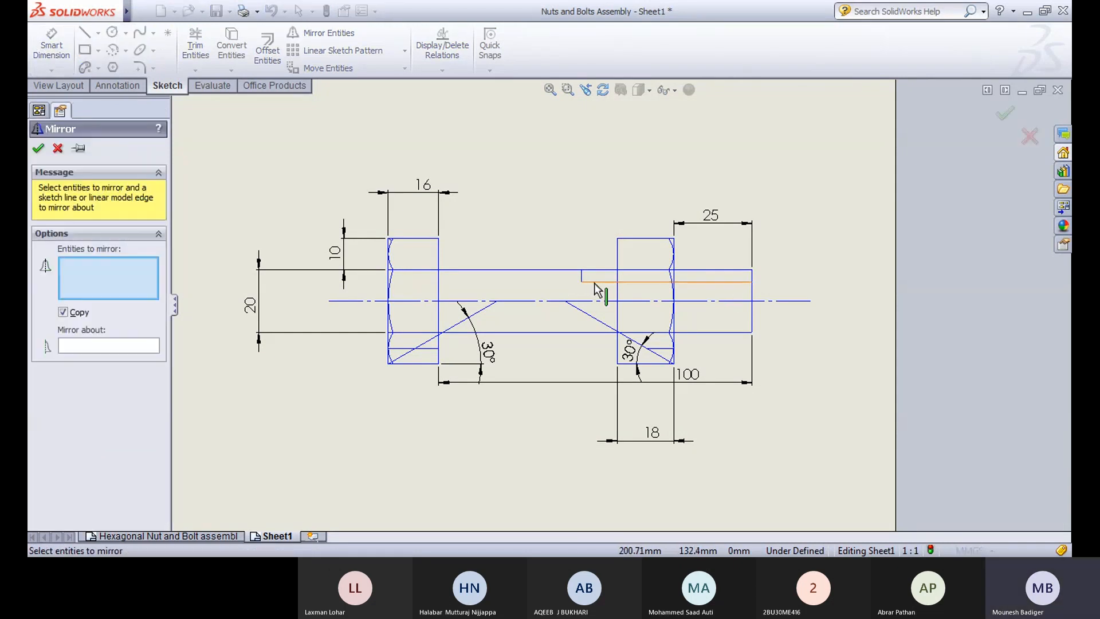
click(586, 281)
click(582, 276)
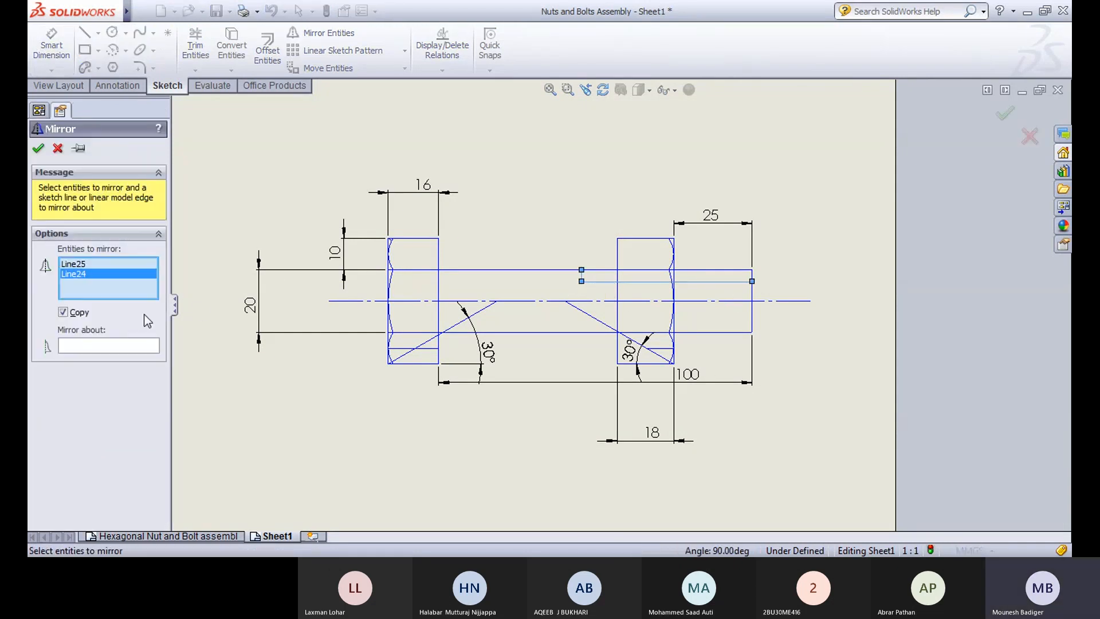
click(113, 346)
click(538, 301)
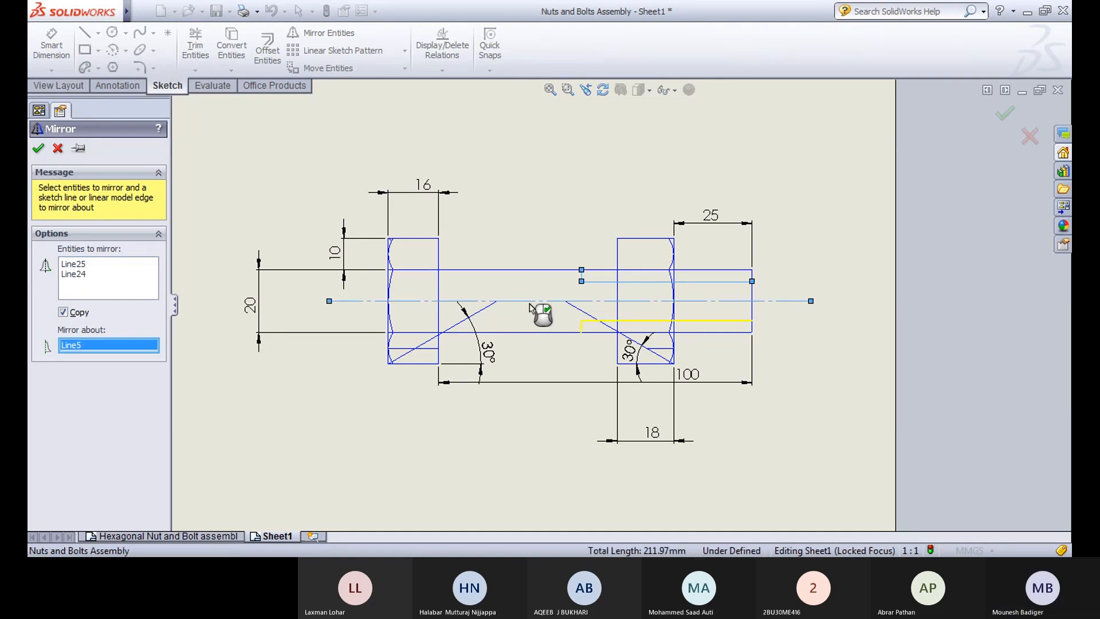
click(39, 150)
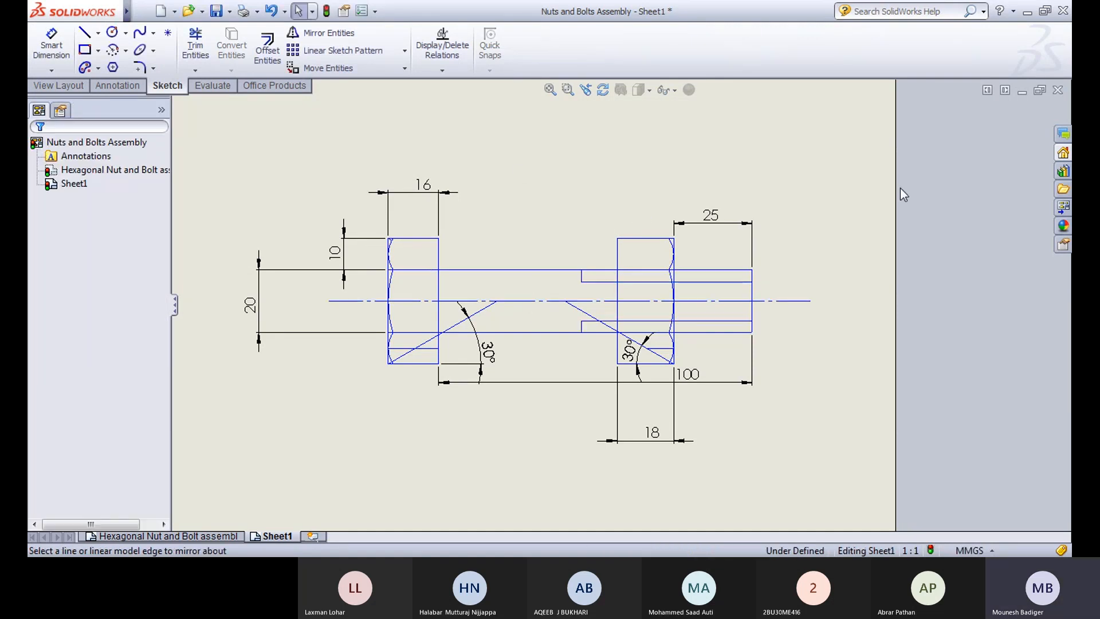
Step: Dimension the distance between the two inner shank lines beyond the shank's end and set it to 18 mm
click(51, 45)
click(736, 321)
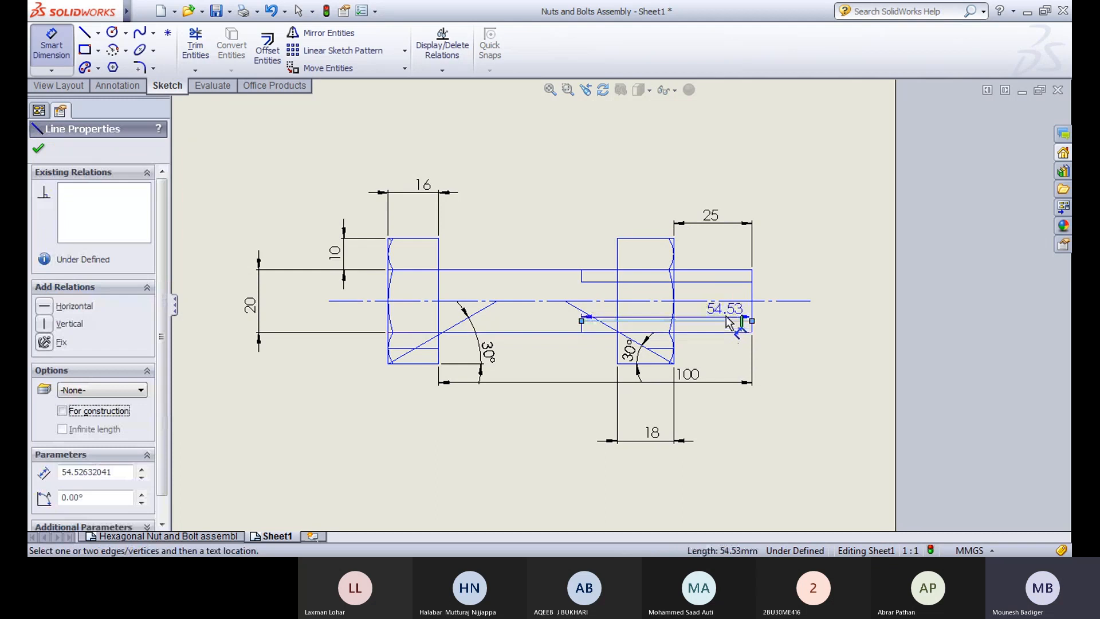
click(728, 281)
click(833, 296)
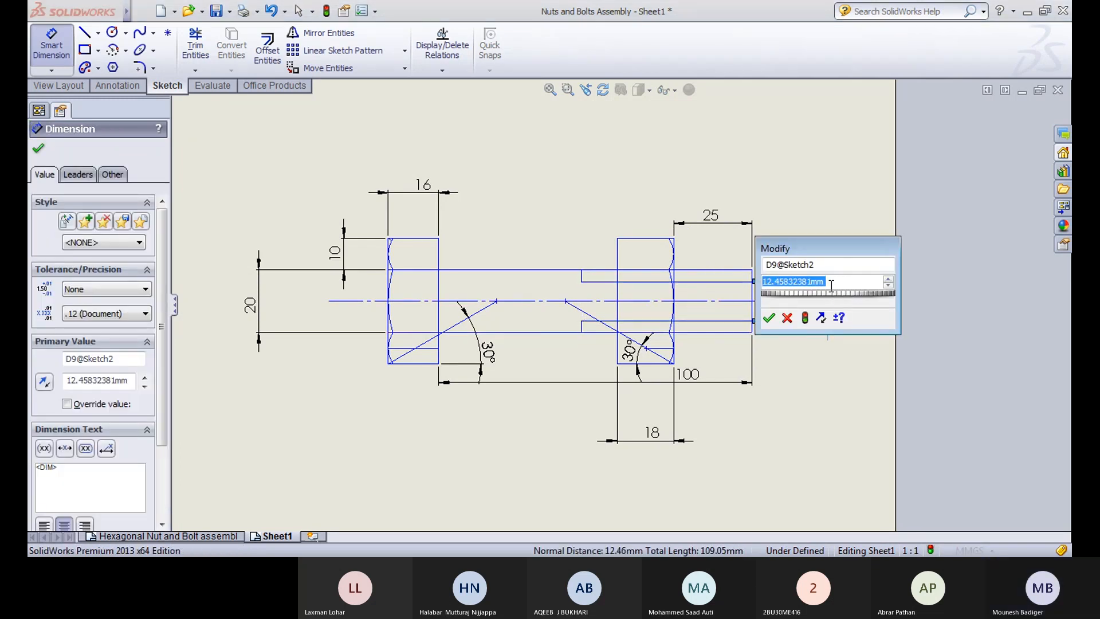
text(0.9*2)
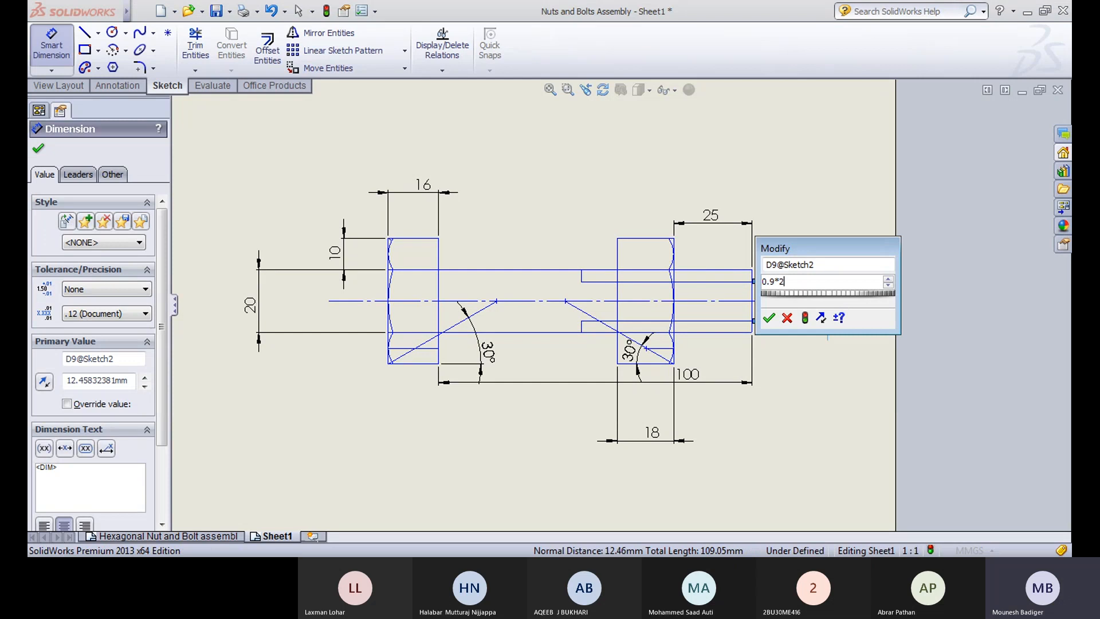
key(Return)
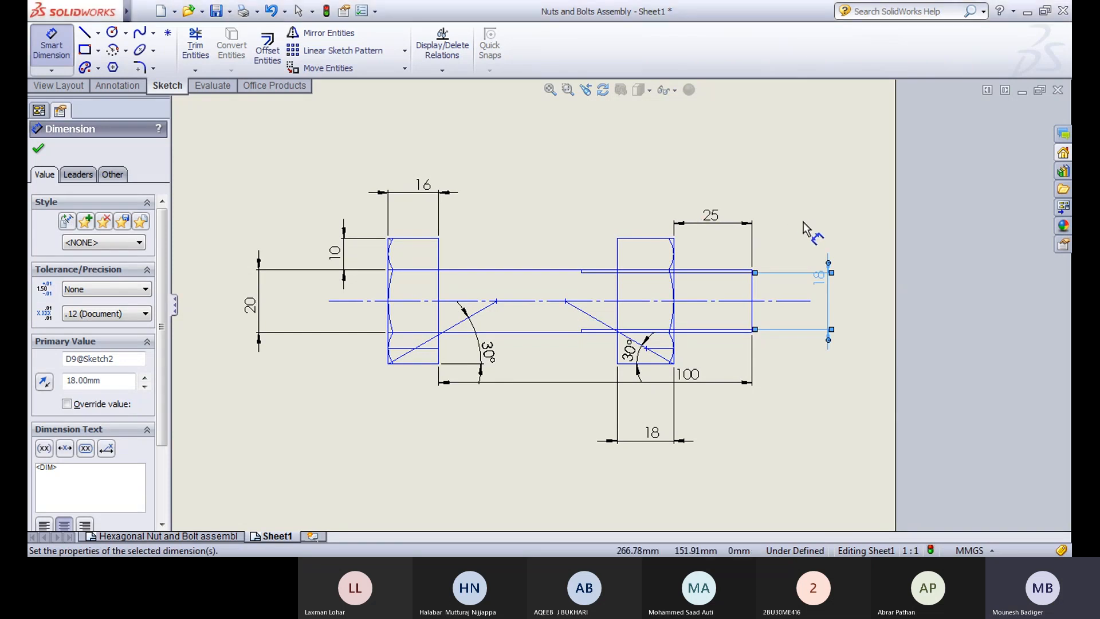
click(803, 226)
Step: Chamfer the upper and lower corners of the shank's free end with an equal distance of 1 mm
scroll(779, 319, down, 2)
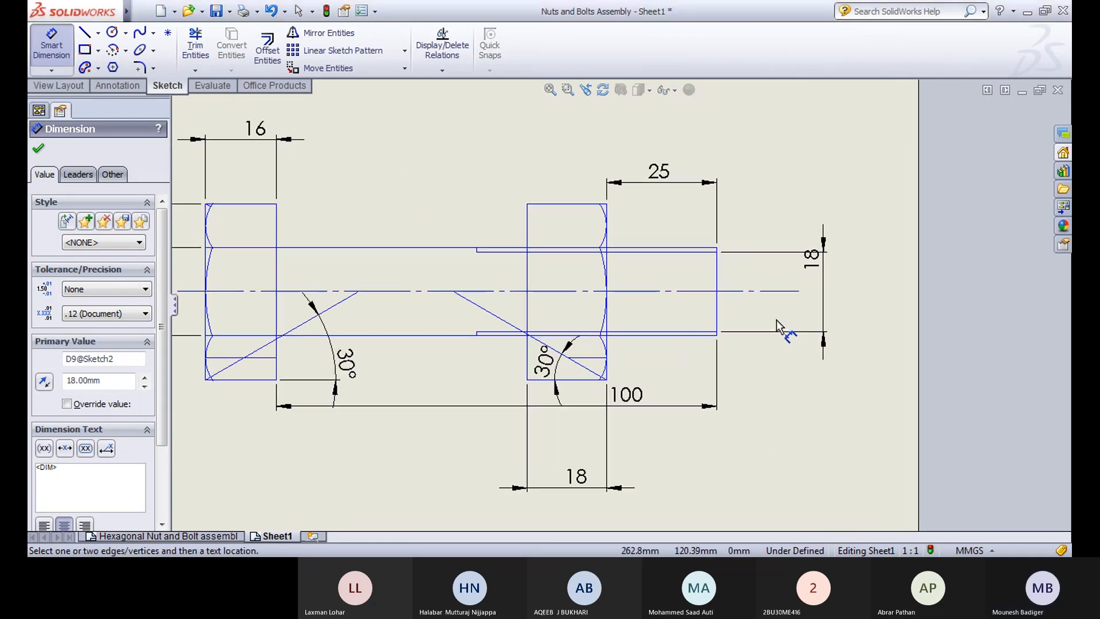
scroll(704, 270, down, 3)
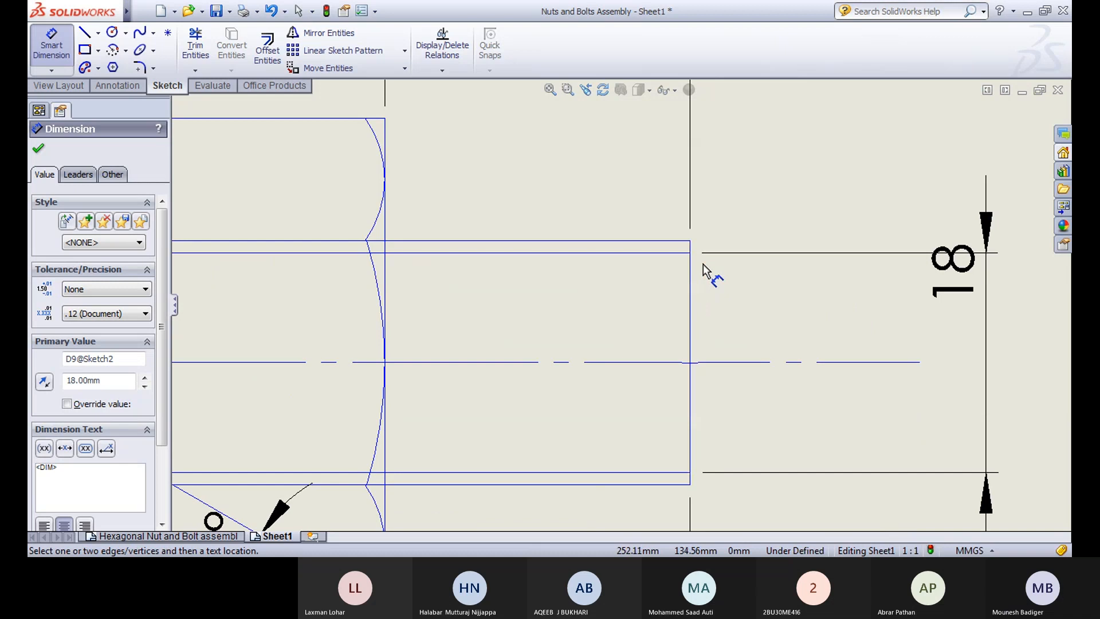
click(155, 68)
click(175, 98)
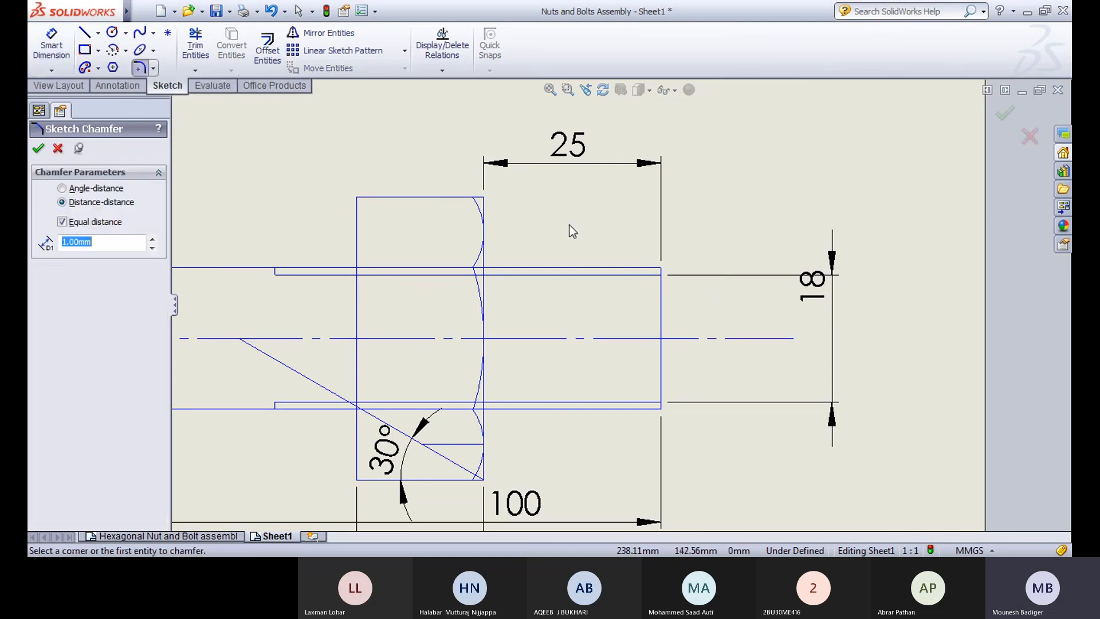
click(627, 267)
click(660, 304)
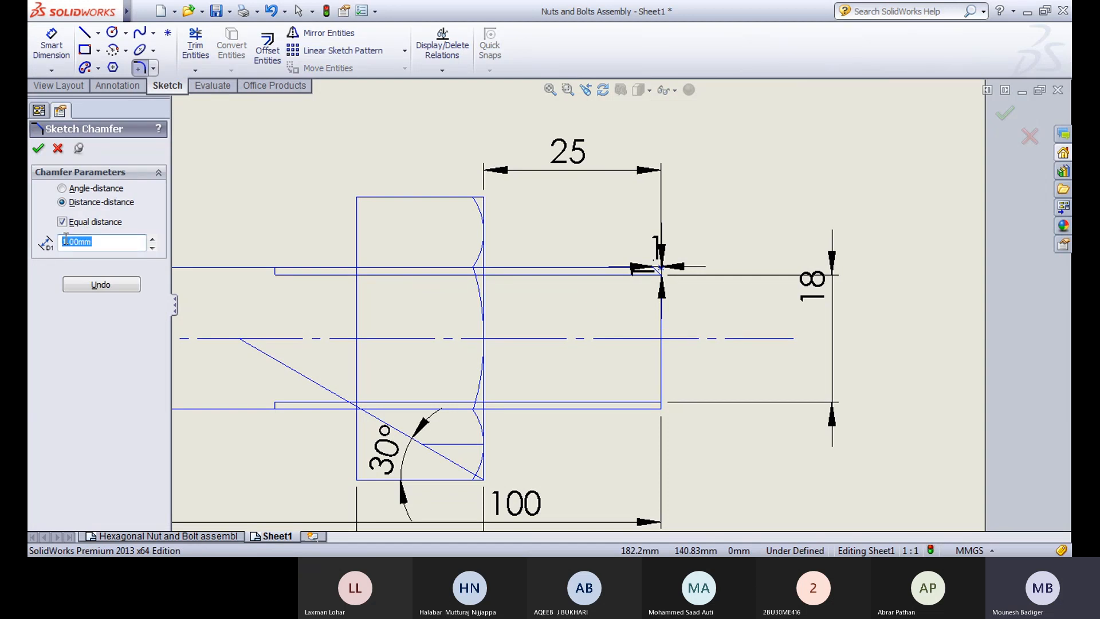
scroll(659, 401, down, 5)
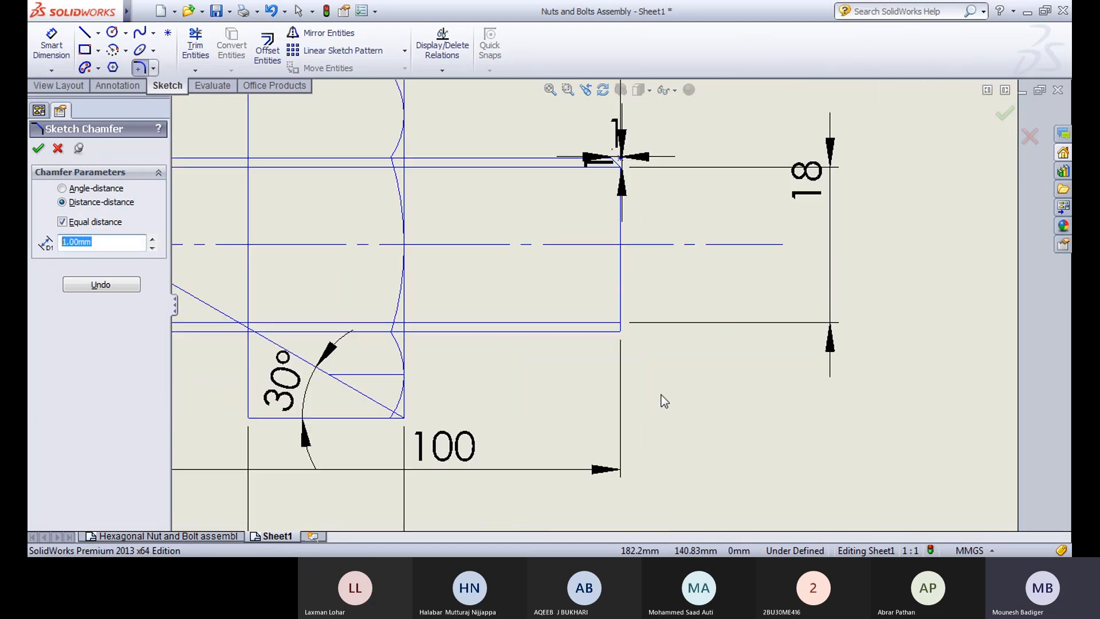
click(630, 321)
click(656, 278)
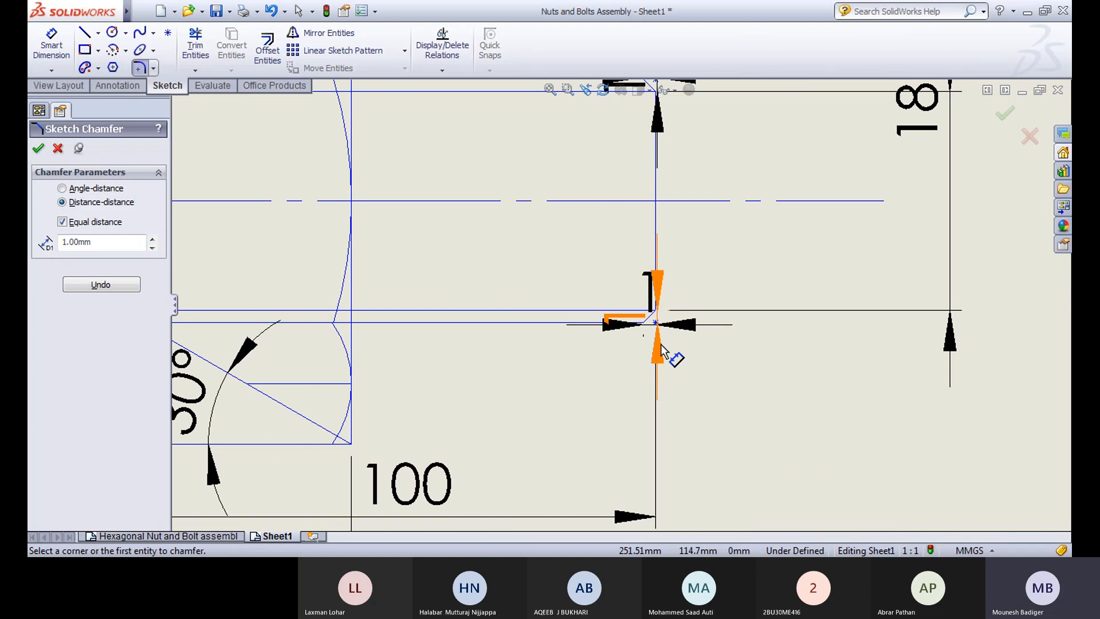
scroll(659, 344, up, 5)
click(39, 150)
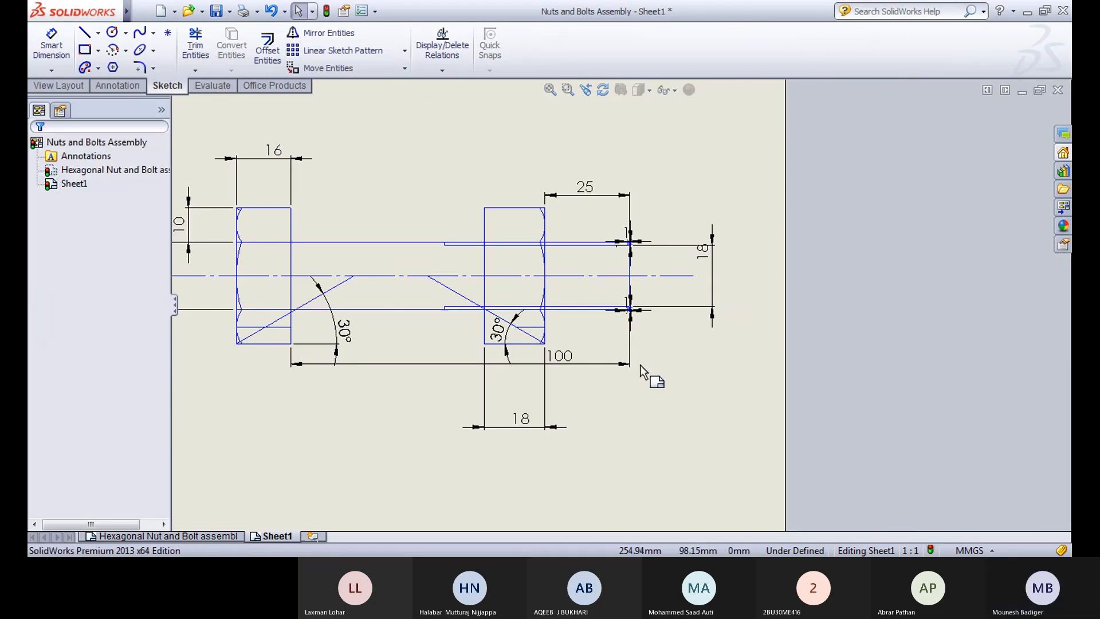
Step: Move the lower chamfer's two 1 mm dimensions clear of the corner, one below the drawing and one beyond the shank's end
click(652, 423)
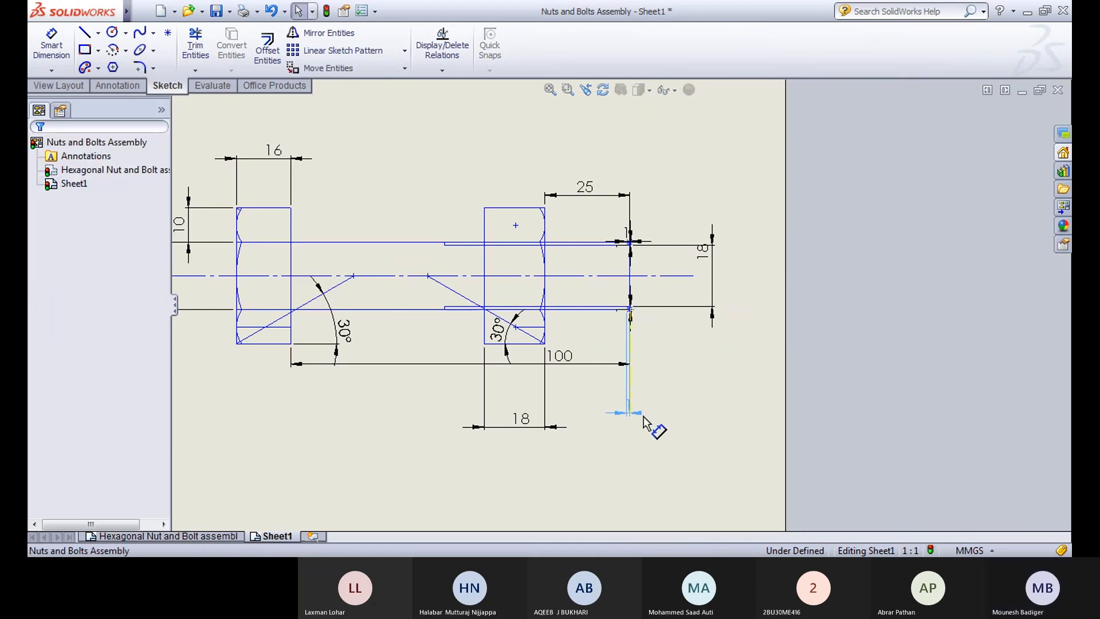
scroll(632, 305, down, 5)
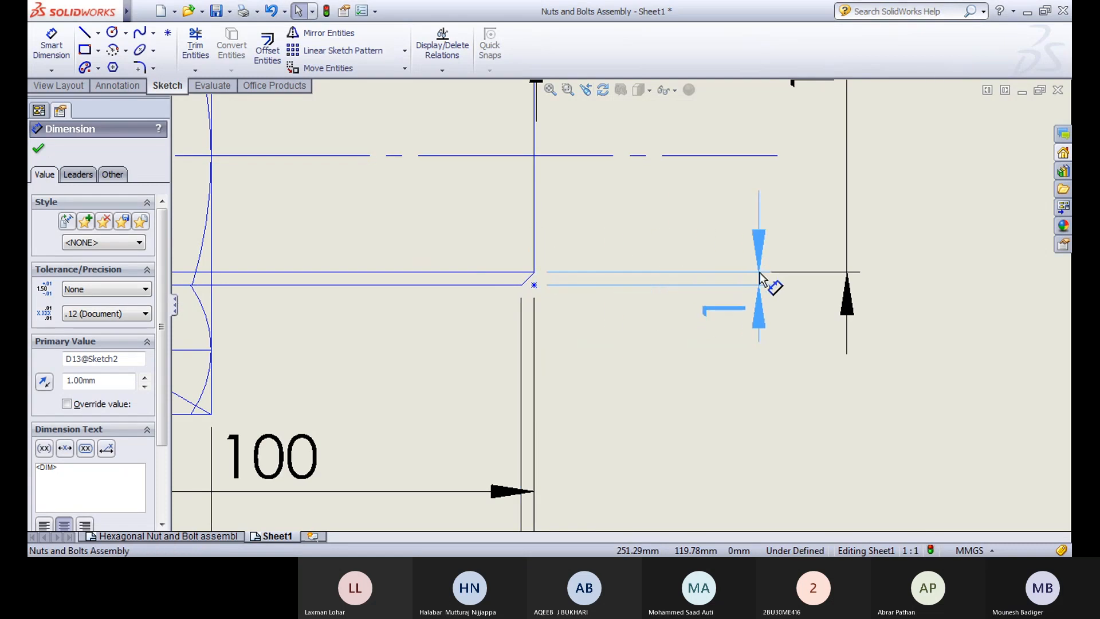
scroll(715, 369, up, 4)
key(Escape)
scroll(628, 262, up, 5)
scroll(595, 301, down, 8)
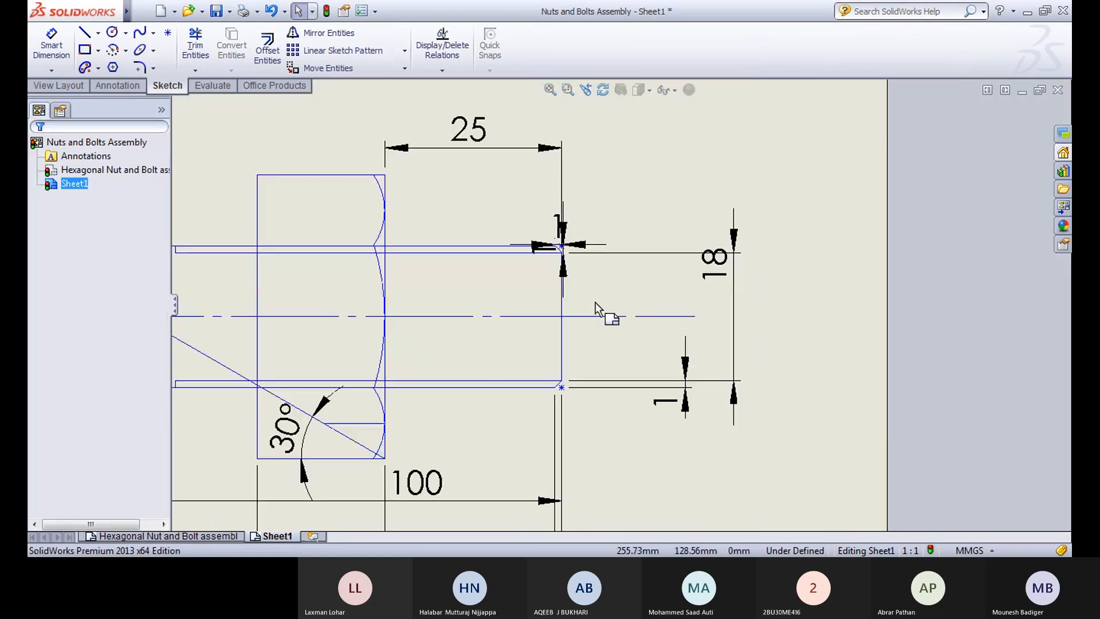
Step: Move the upper chamfer's horizontal dimension above the 25 mm dimension and its vertical dimension out beyond the shank's end
drag(651, 248, 679, 92)
drag(650, 246, 694, 87)
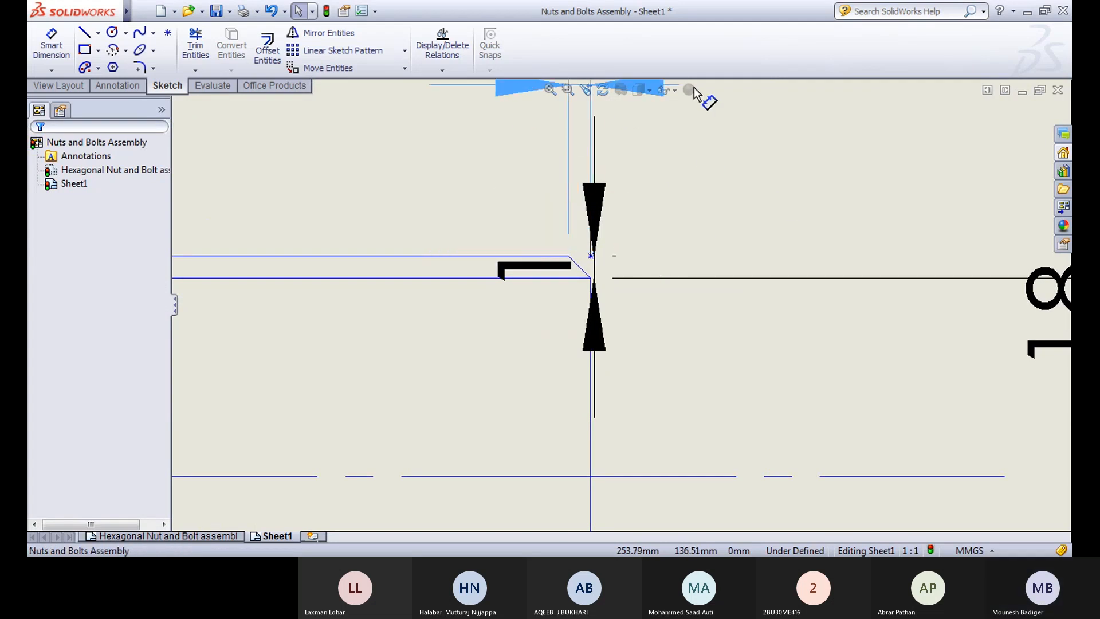
scroll(693, 87, up, 5)
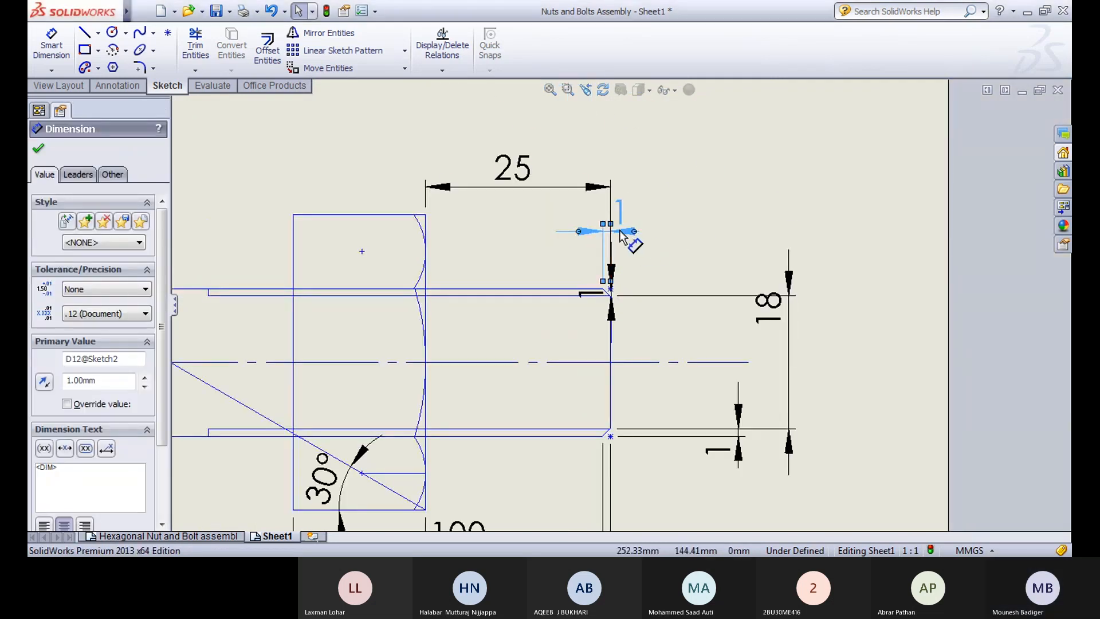
drag(634, 242, 630, 150)
click(674, 211)
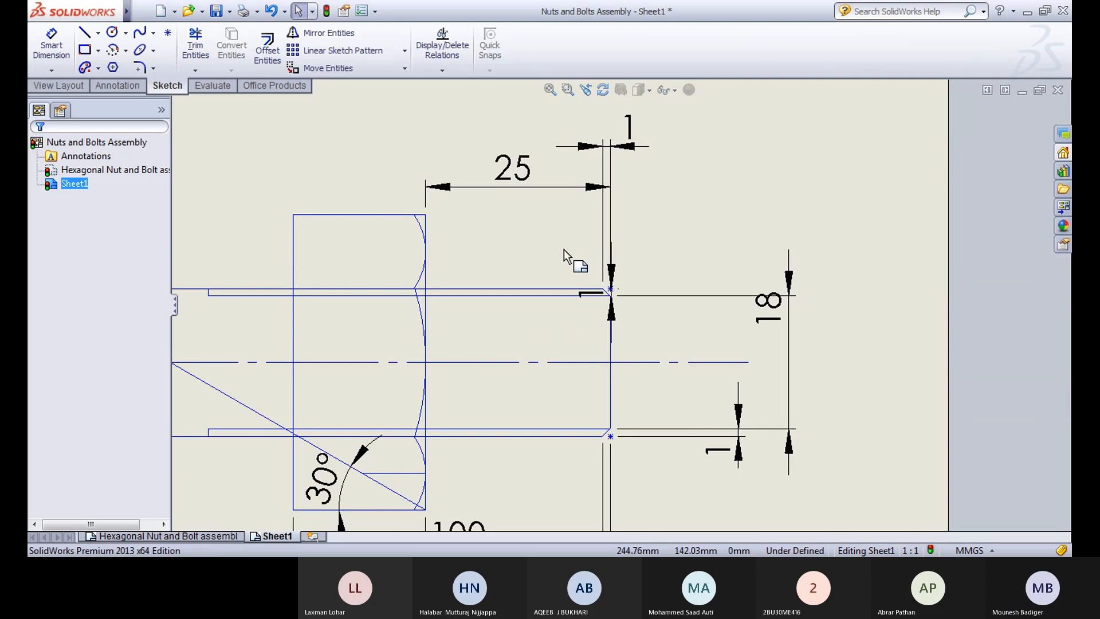
mouse_move(610, 311)
mouse_down()
mouse_move(715, 333)
mouse_move(721, 249)
mouse_up()
click(857, 204)
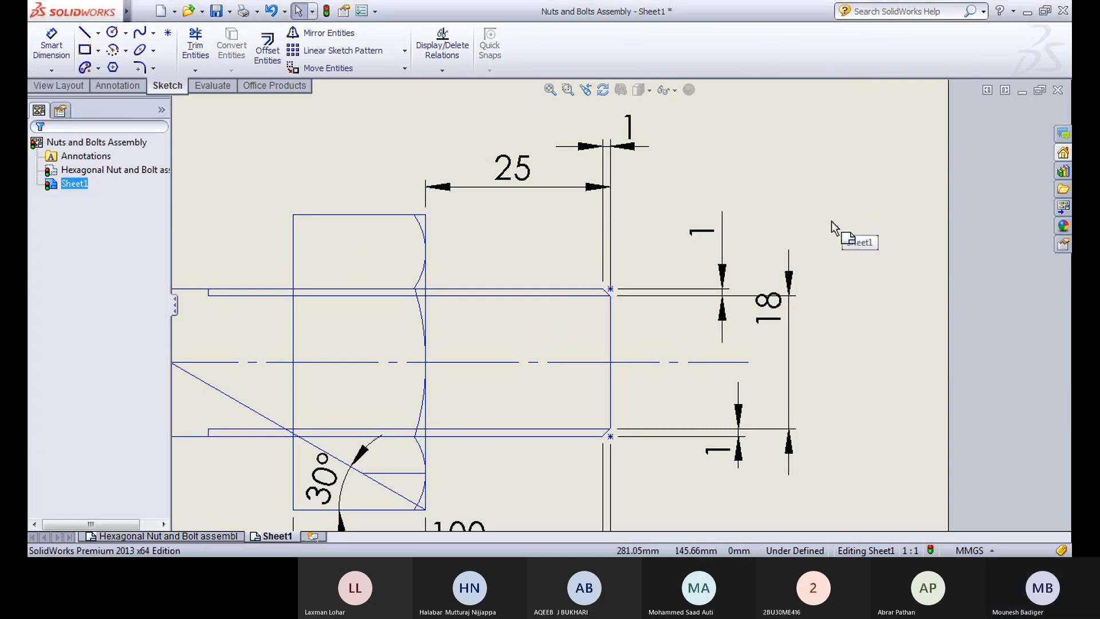
Step: Move the 20 mm shank diameter dimension close to the bolt head to free space beside it
scroll(823, 236, up, 5)
middle_drag(504, 372, 588, 322)
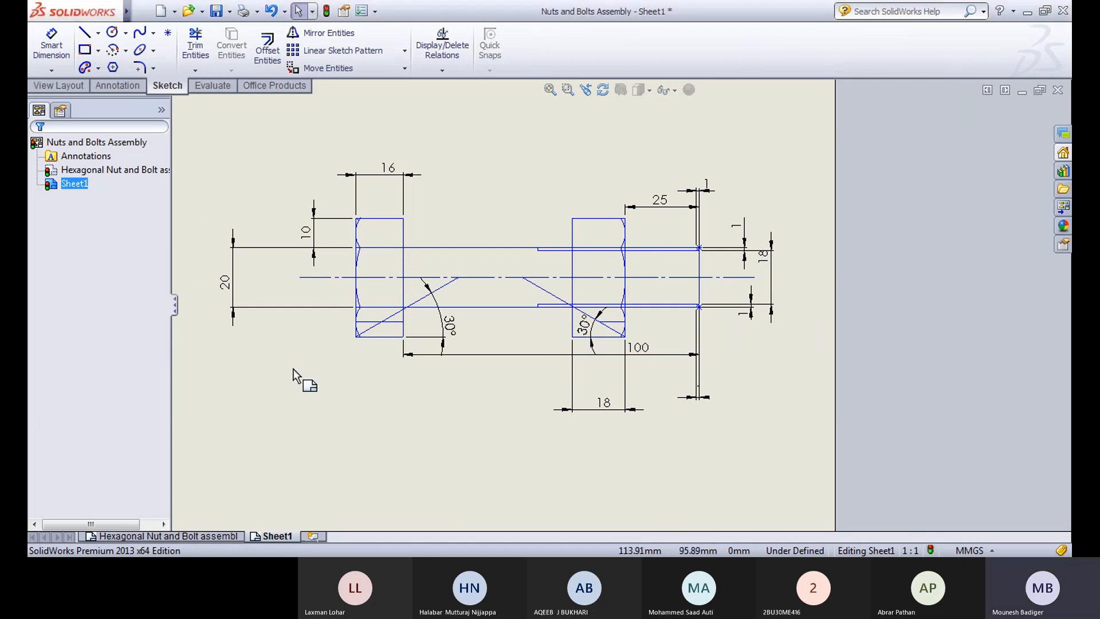
scroll(336, 407, up, 3)
mouse_move(336, 407)
middle_down()
mouse_move(481, 378)
mouse_move(496, 319)
mouse_move(412, 348)
mouse_move(424, 372)
middle_up()
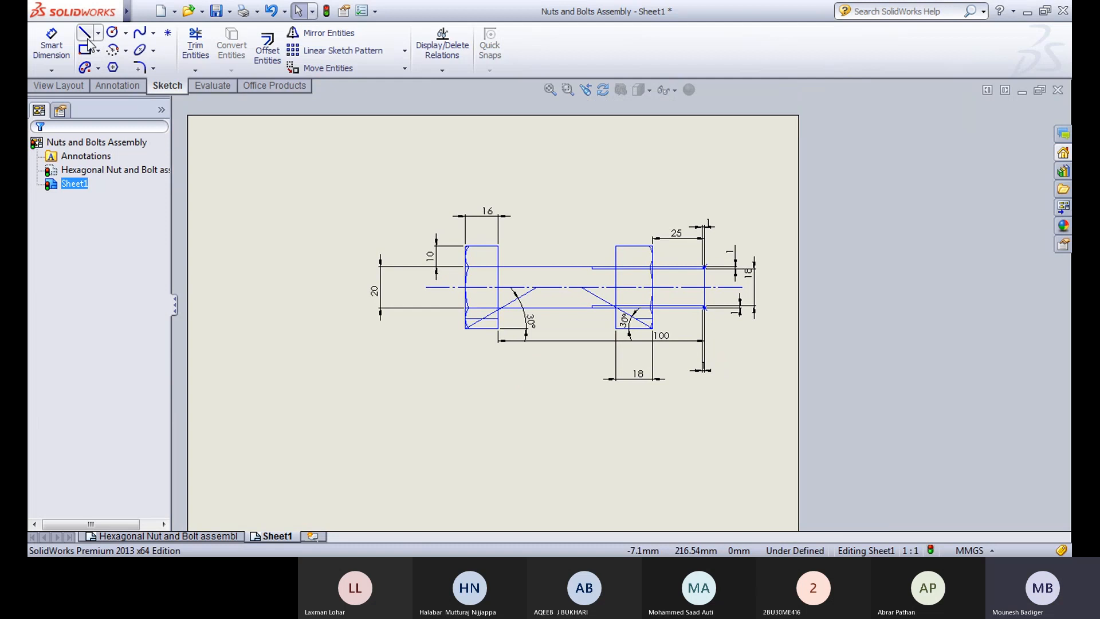
click(113, 68)
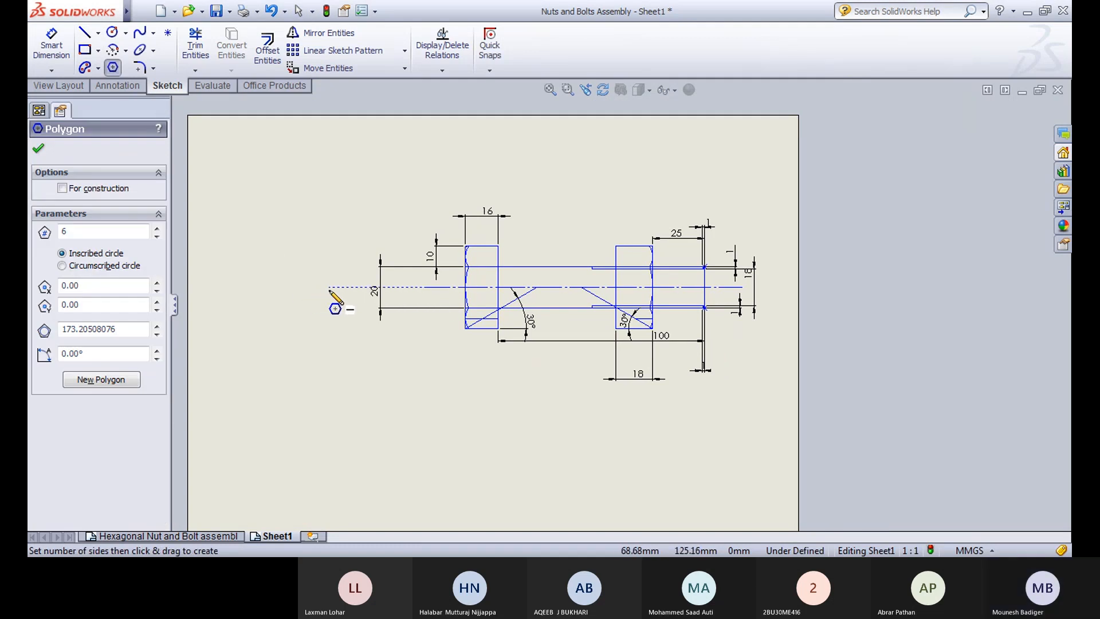
key(Escape)
click(382, 302)
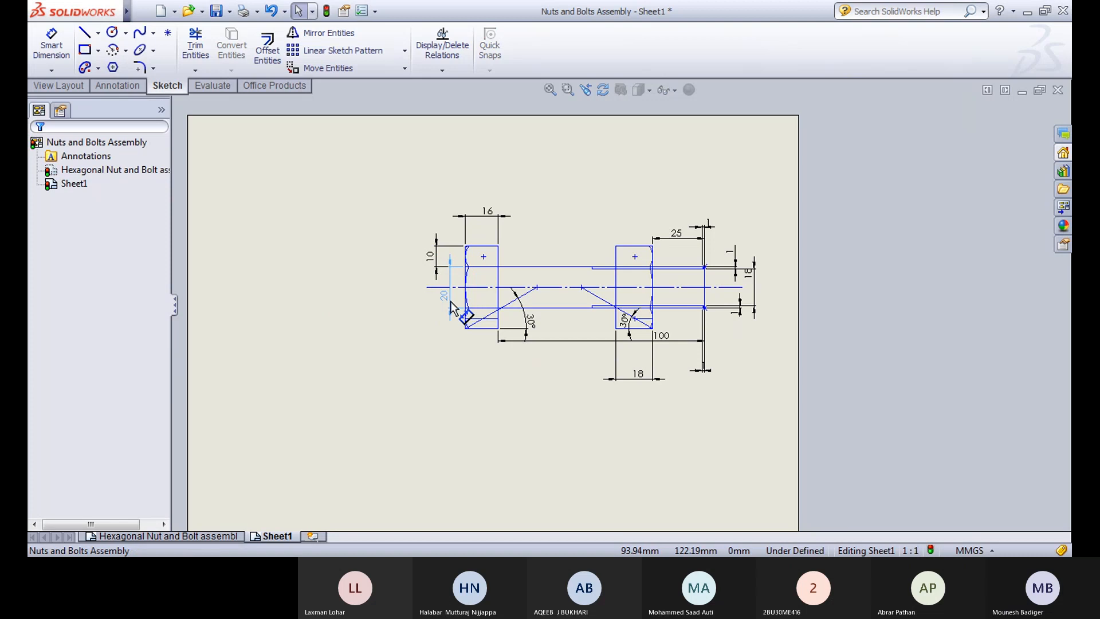
key(Escape)
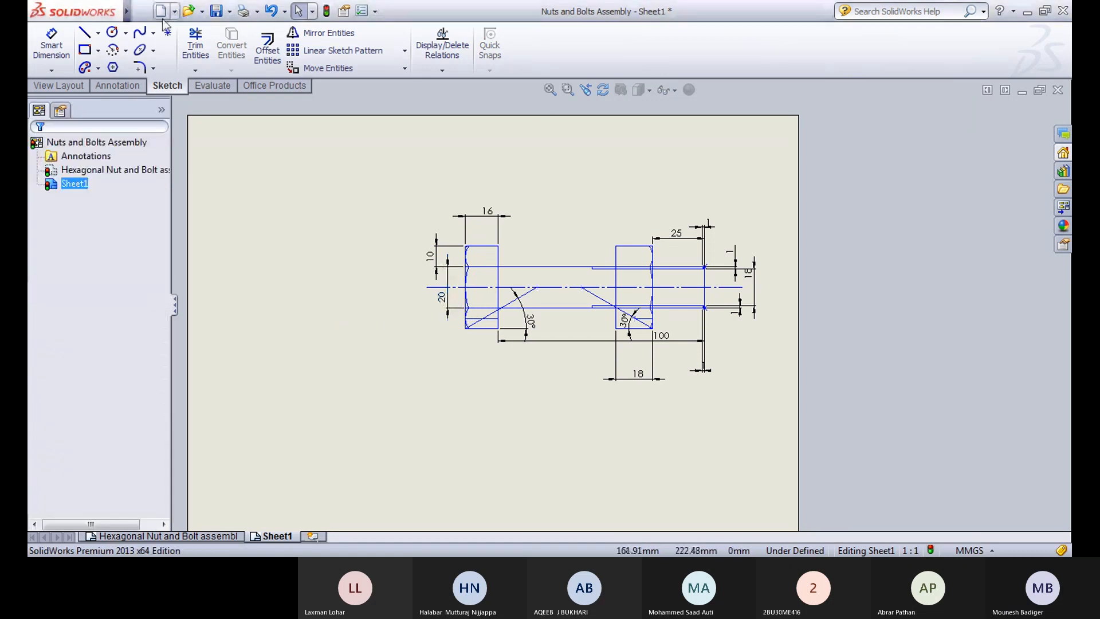
Step: Draw a six-sided inscribed-circle polygon beside the bolt head, centred level with the centerline, with a corner about 20 mm straight above its centre
click(114, 67)
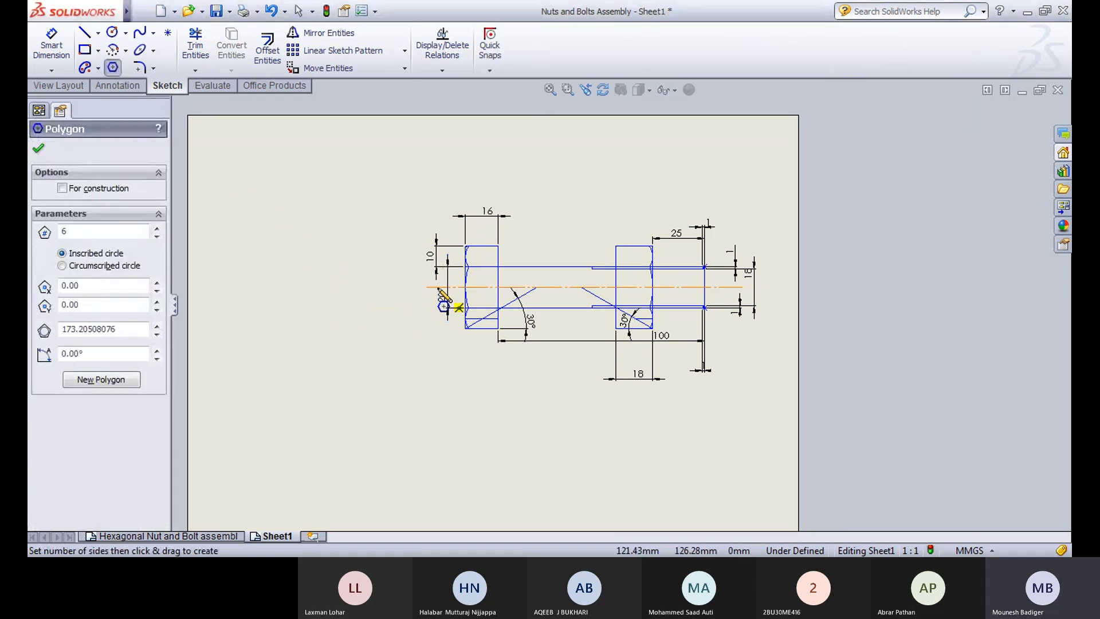
mouse_move(349, 286)
mouse_down()
mouse_move(344, 246)
mouse_move(193, 202)
mouse_move(75, 234)
mouse_move(369, 260)
mouse_move(348, 245)
mouse_up()
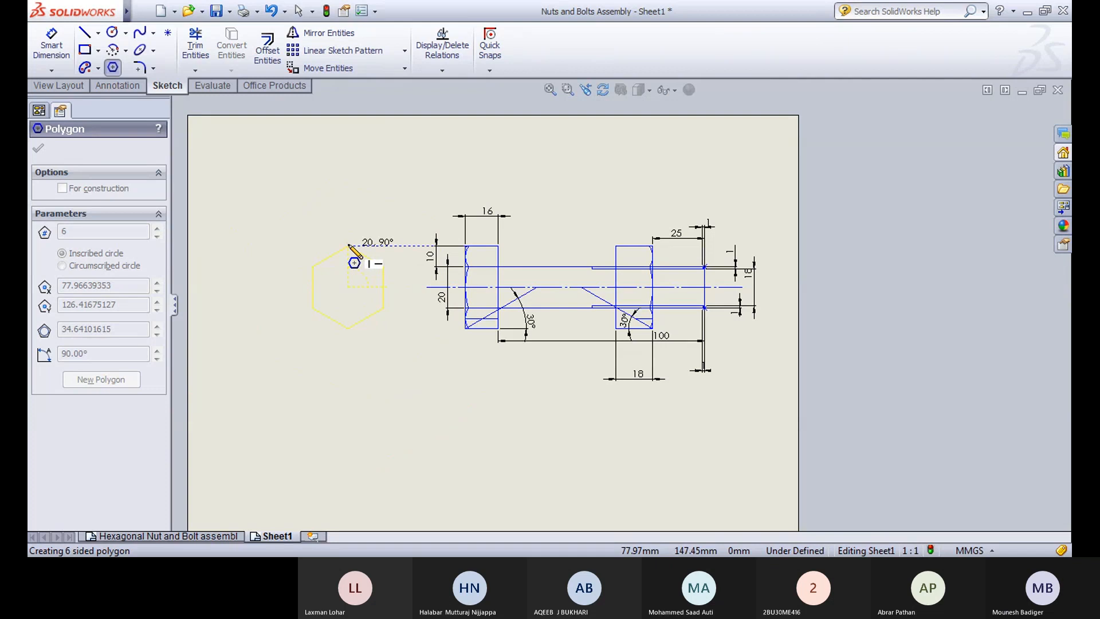
drag(348, 245, 348, 246)
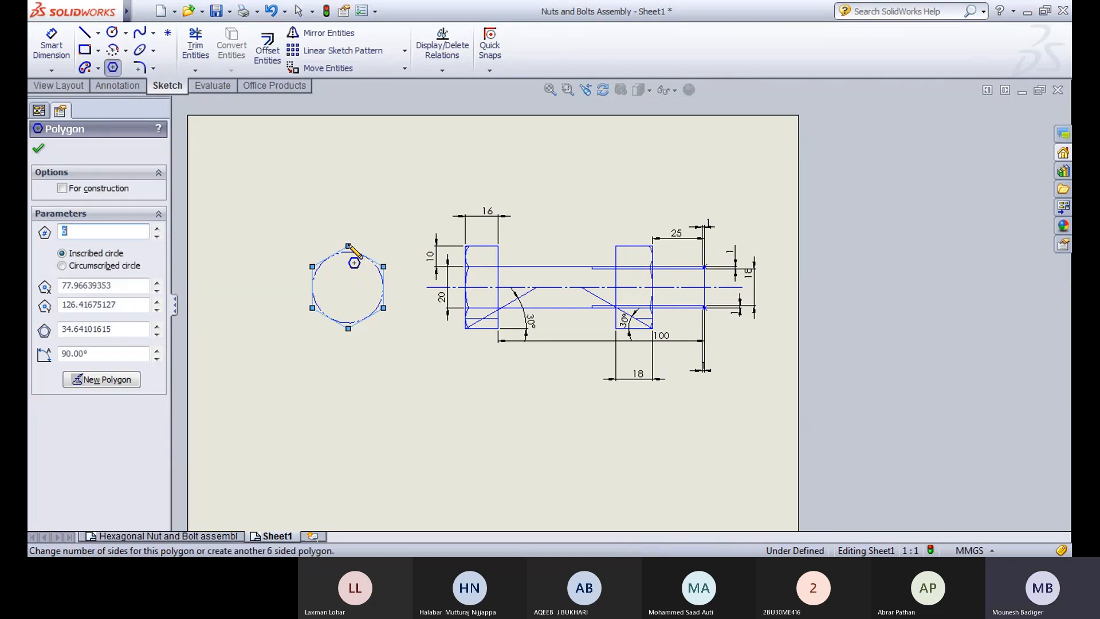
click(37, 151)
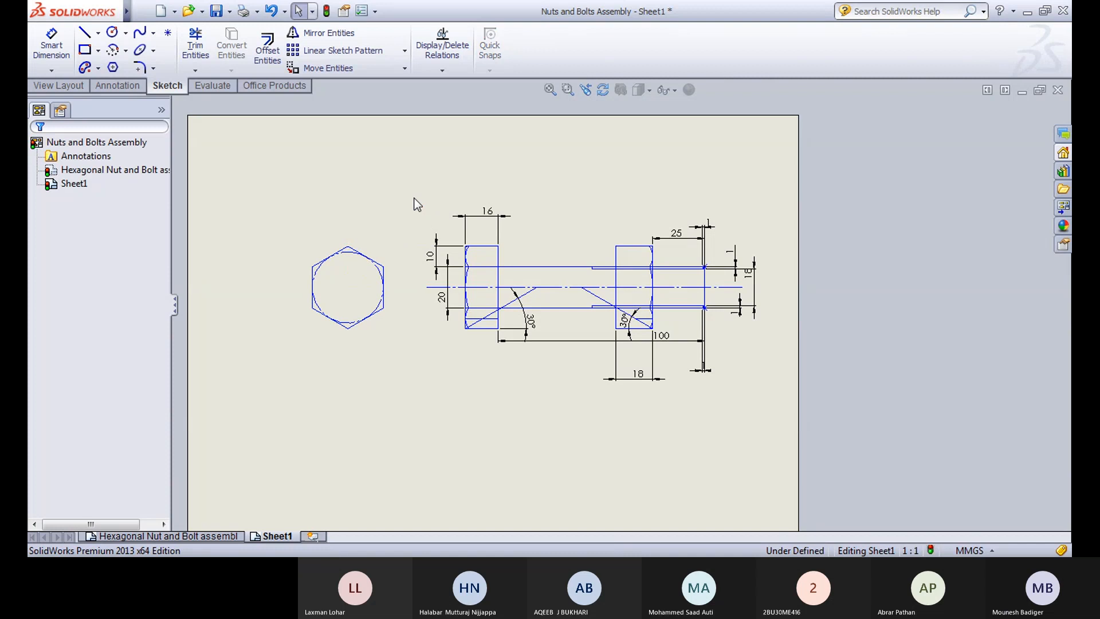
Step: Dimension the hexagon's vertical corner-to-corner distance, placing the dimension on the side facing away from the bolt
click(50, 43)
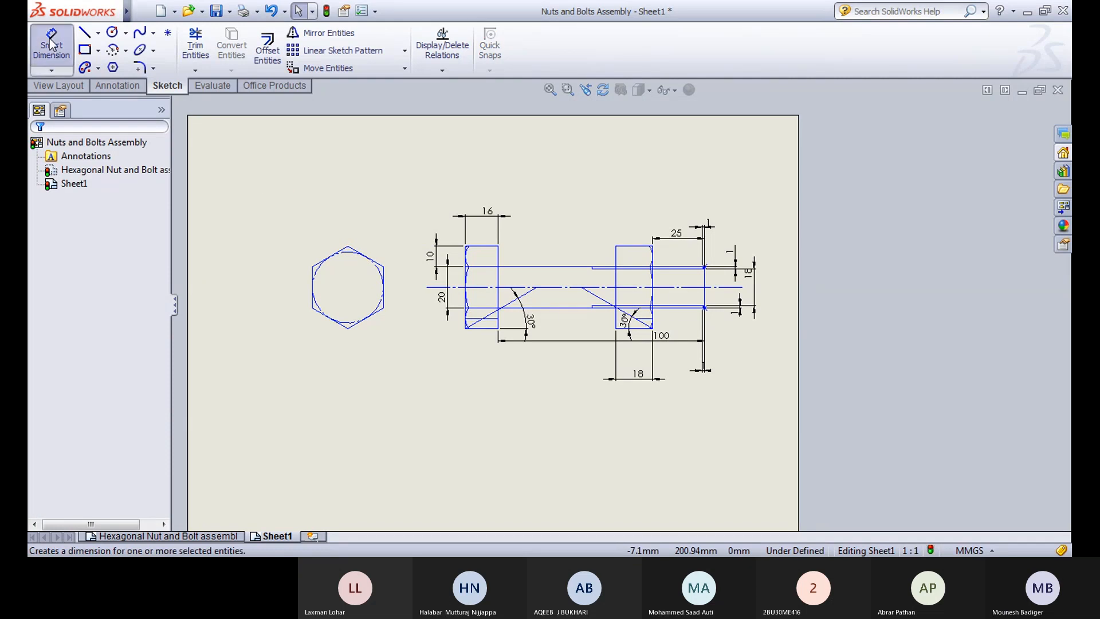
click(349, 245)
click(348, 329)
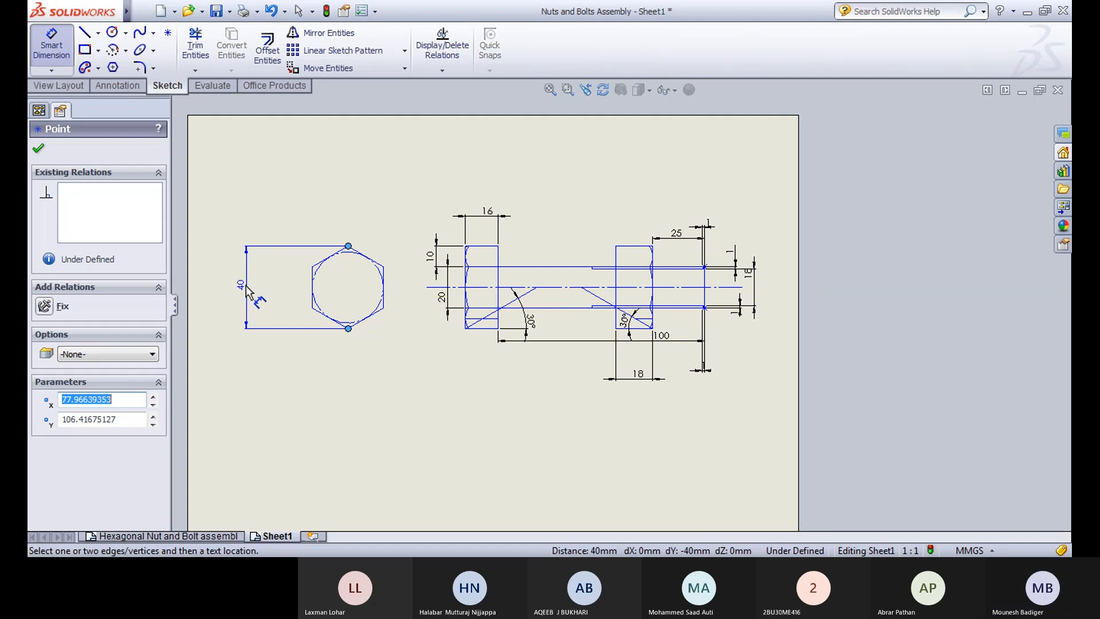
click(246, 288)
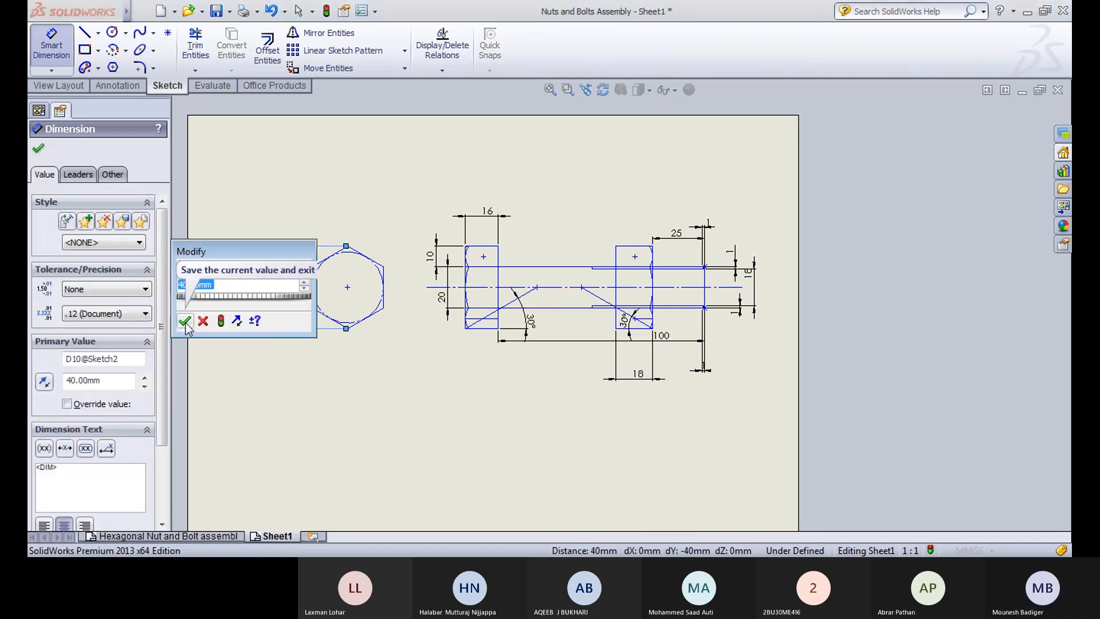
click(184, 322)
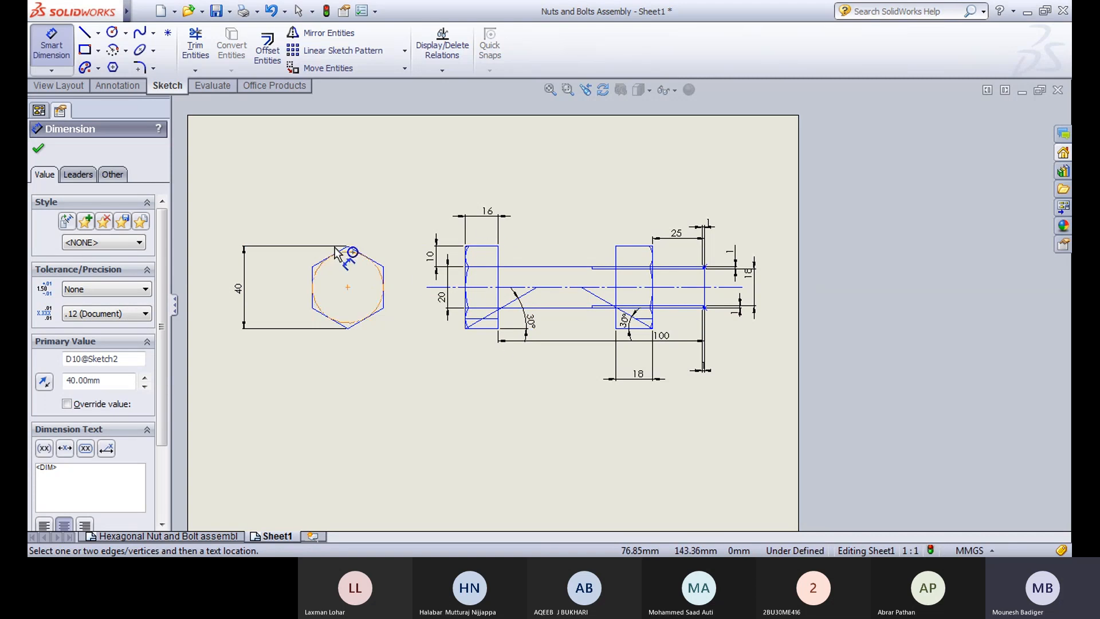
key(Escape)
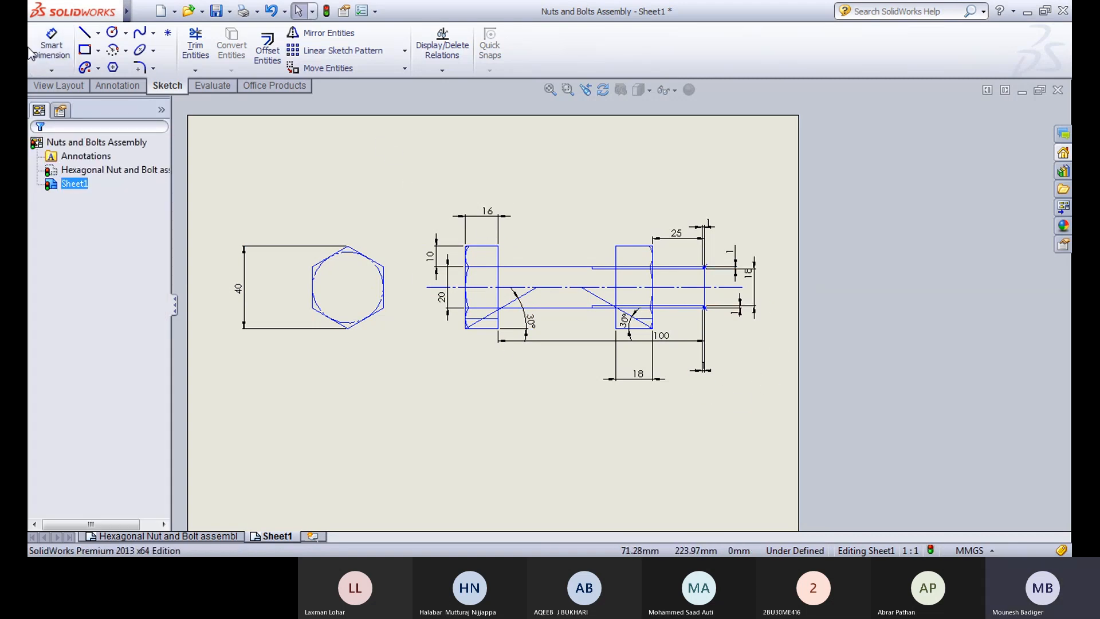
Step: Draw a centre-point arc about 6.5 mm in radius and about 300° long, centred on the hexagon's centre and starting straight above it
click(112, 51)
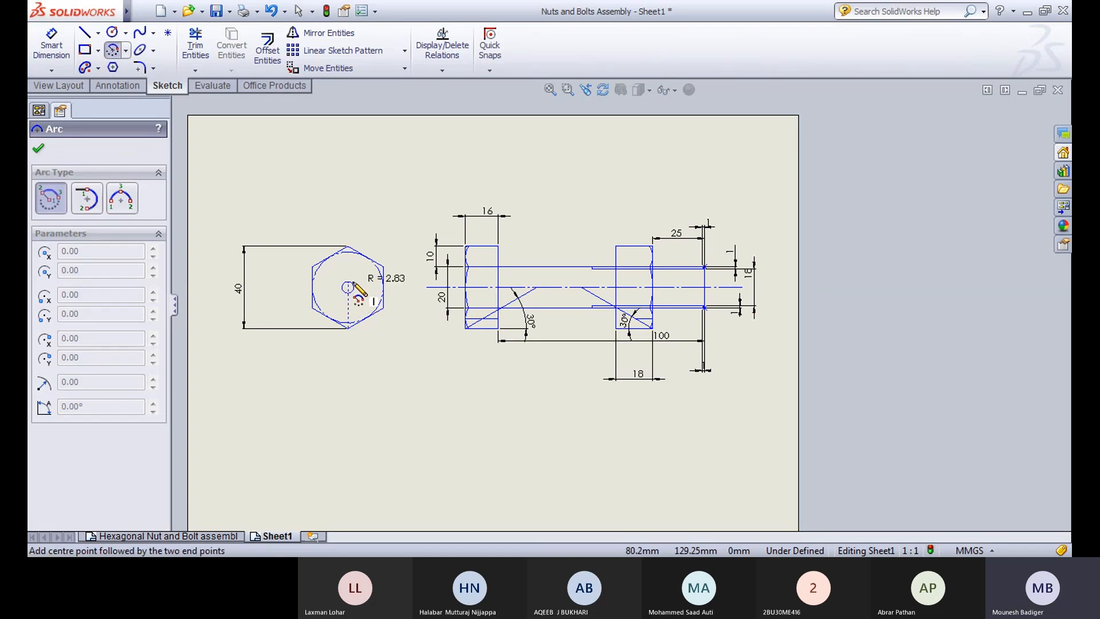
click(348, 287)
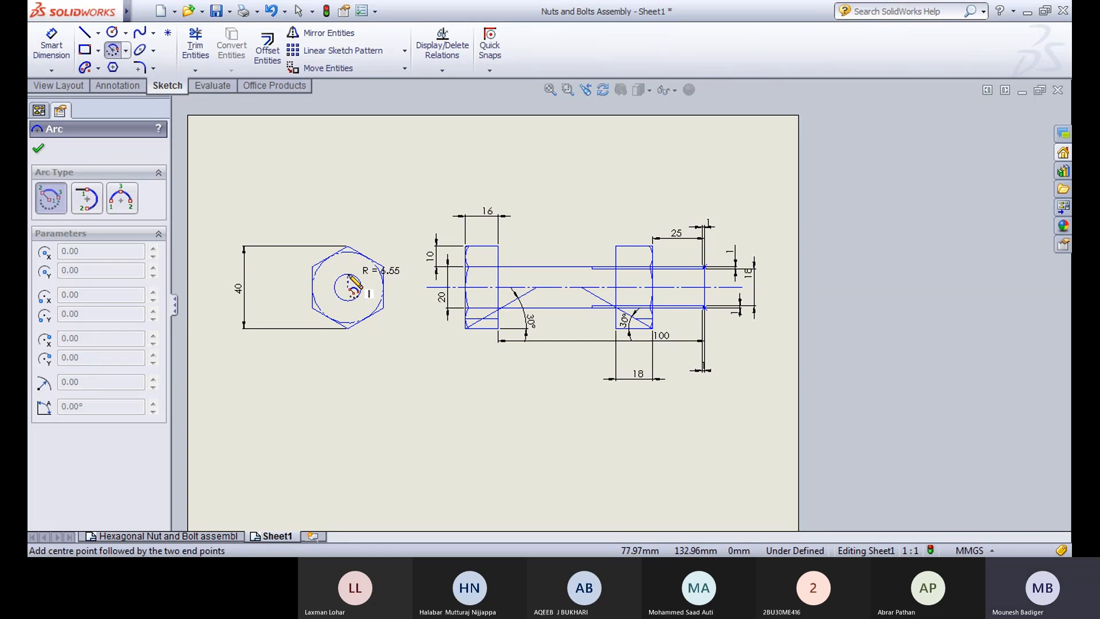
click(347, 275)
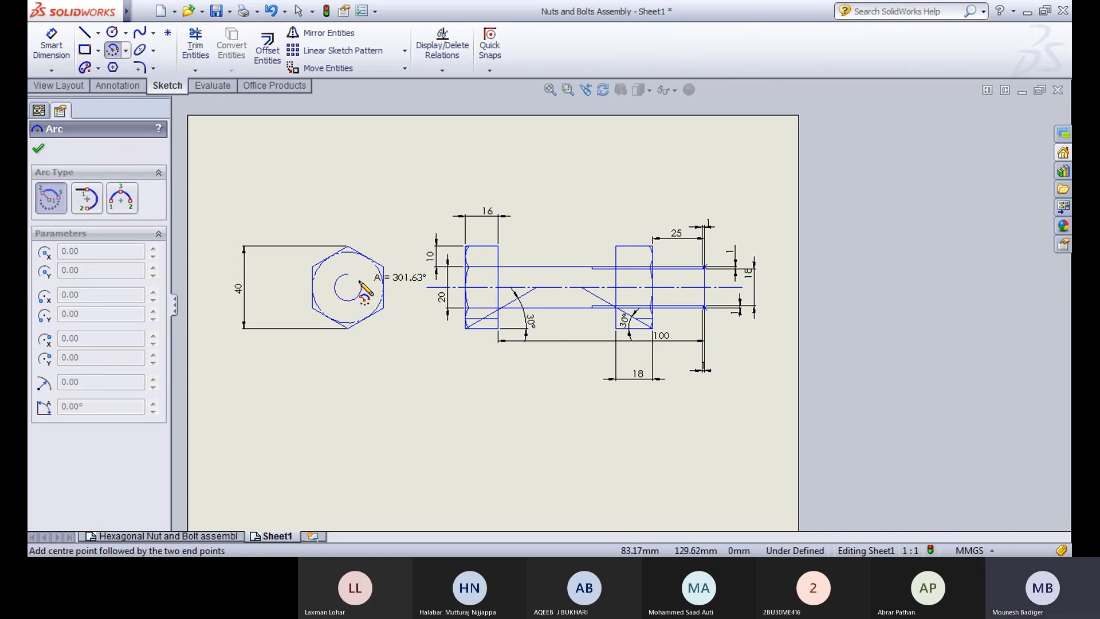
click(361, 283)
key(Escape)
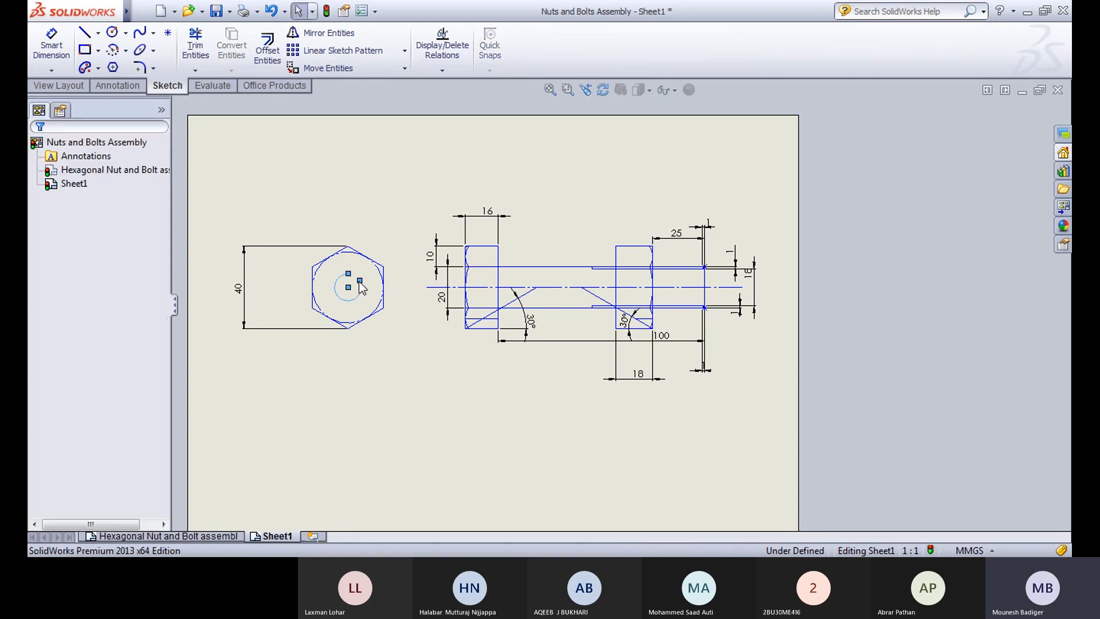
Step: Dimension the arc's radius, placing the dimension below the hexagon, and set it to 9 mm
click(55, 52)
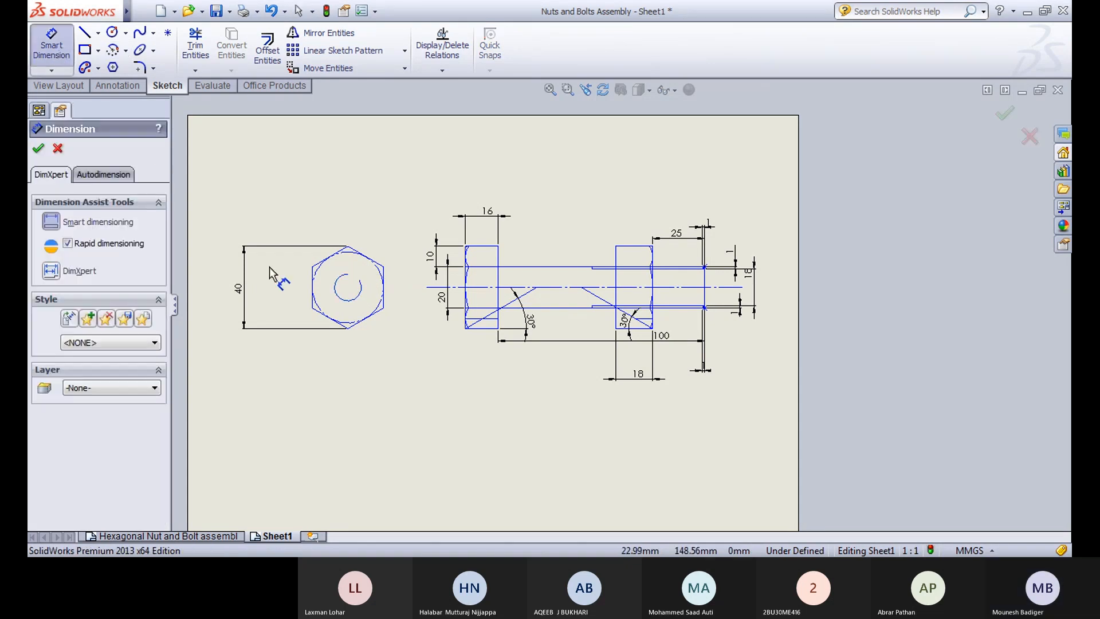
click(355, 301)
click(329, 409)
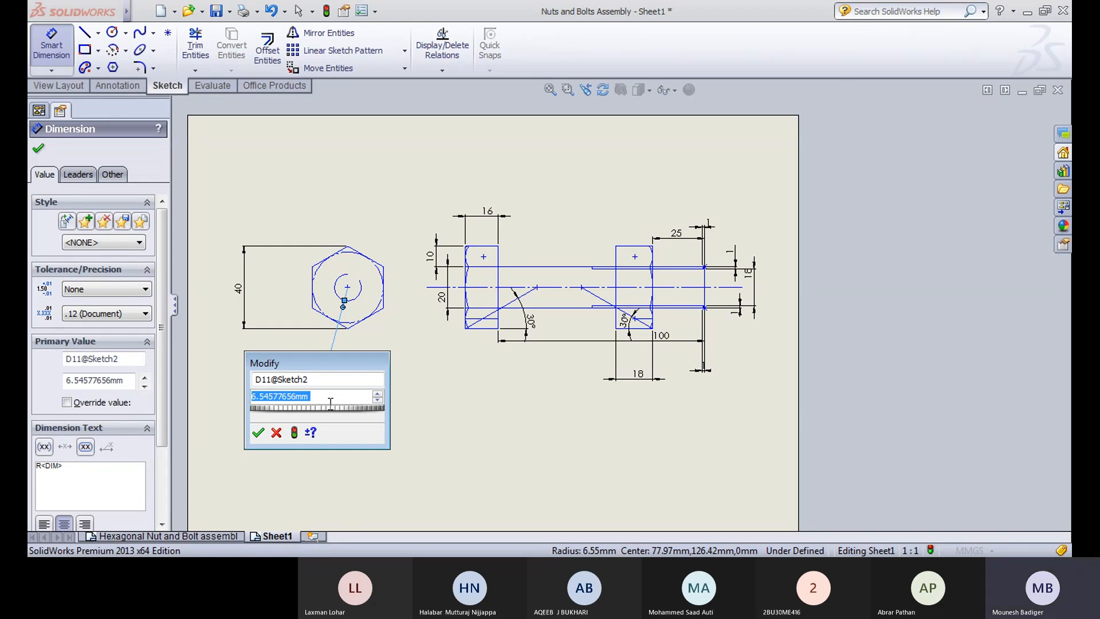
text(9)
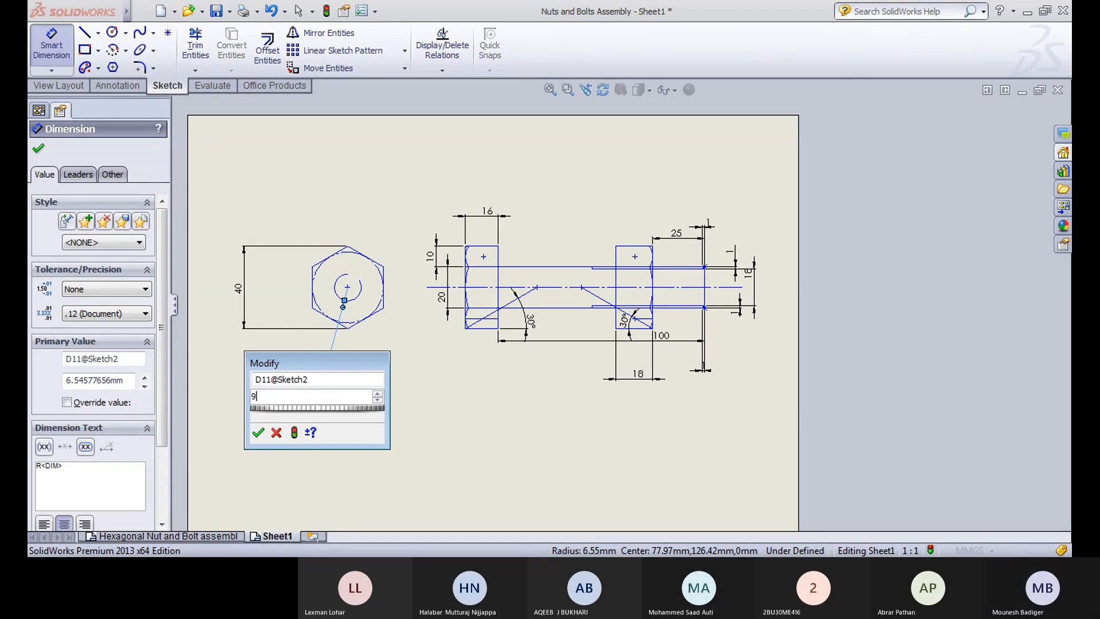
key(Return)
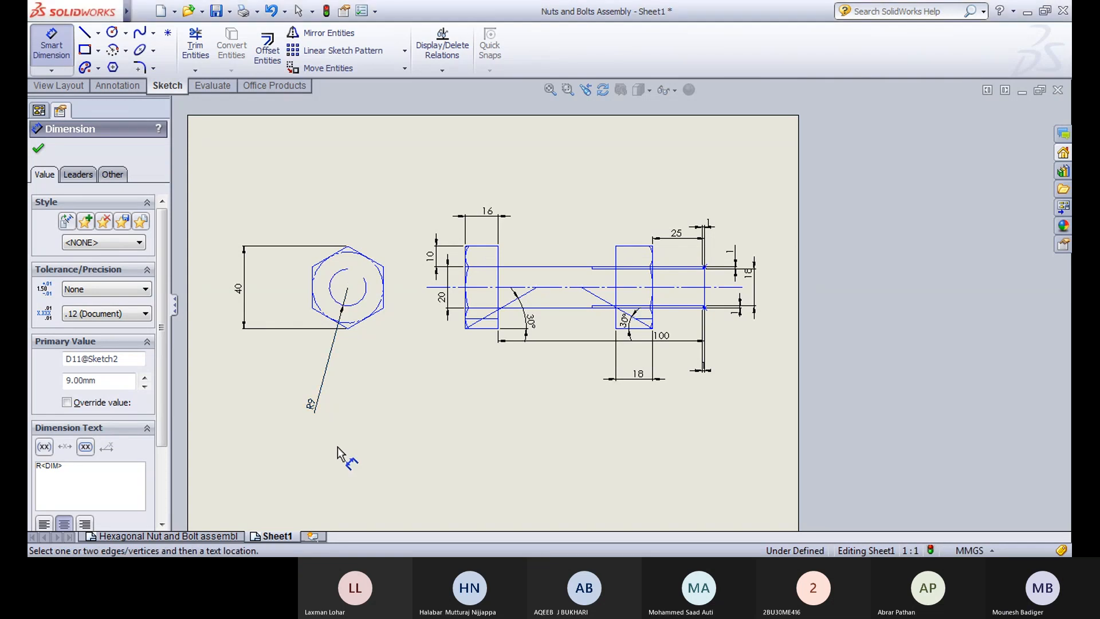
click(51, 49)
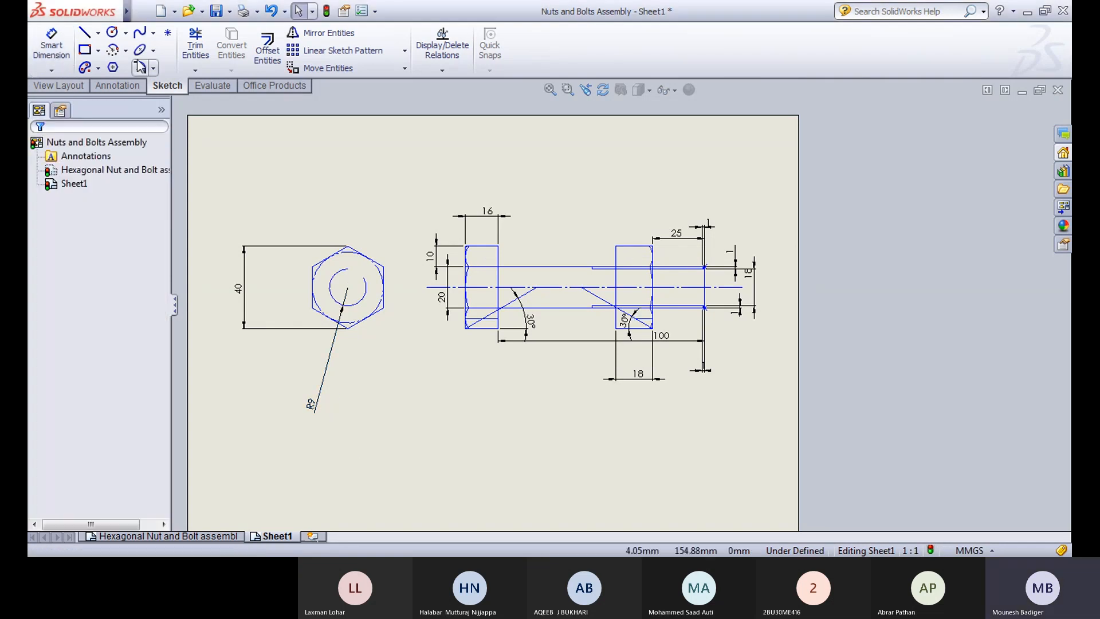
Step: Draw a full circle around the arc, centred on the hexagon's centre, with a radius of about 13.2 mm
click(112, 33)
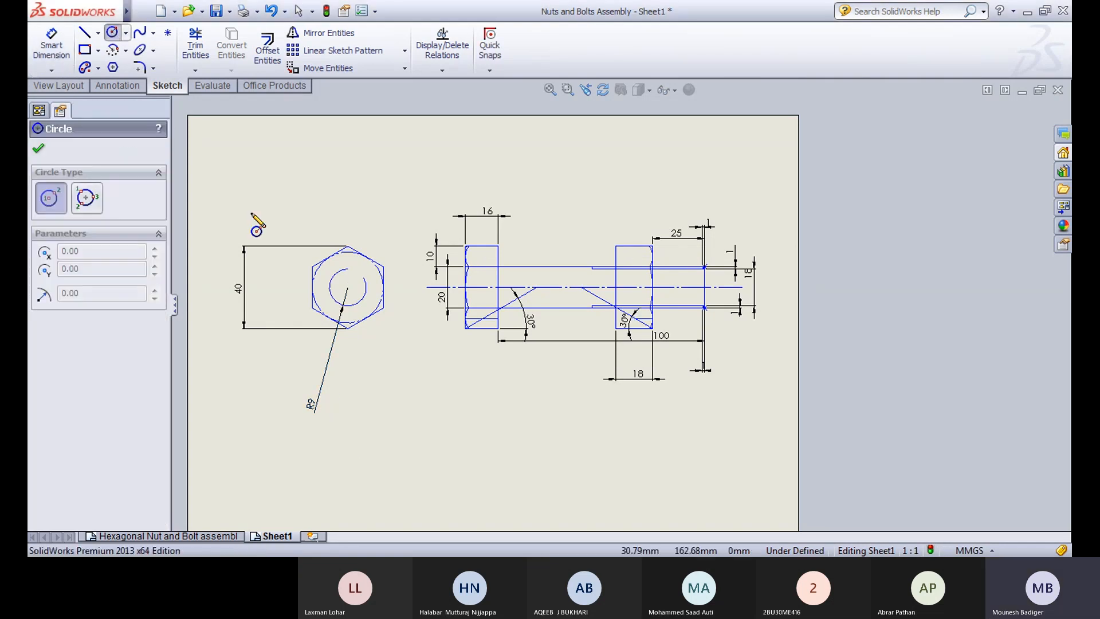
click(348, 286)
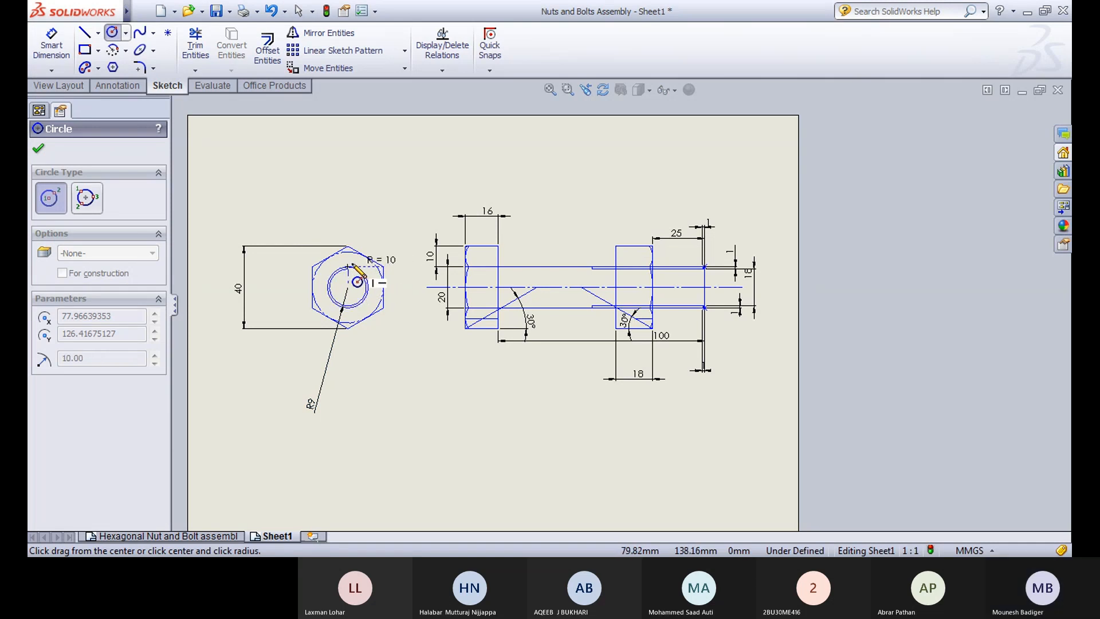
click(373, 283)
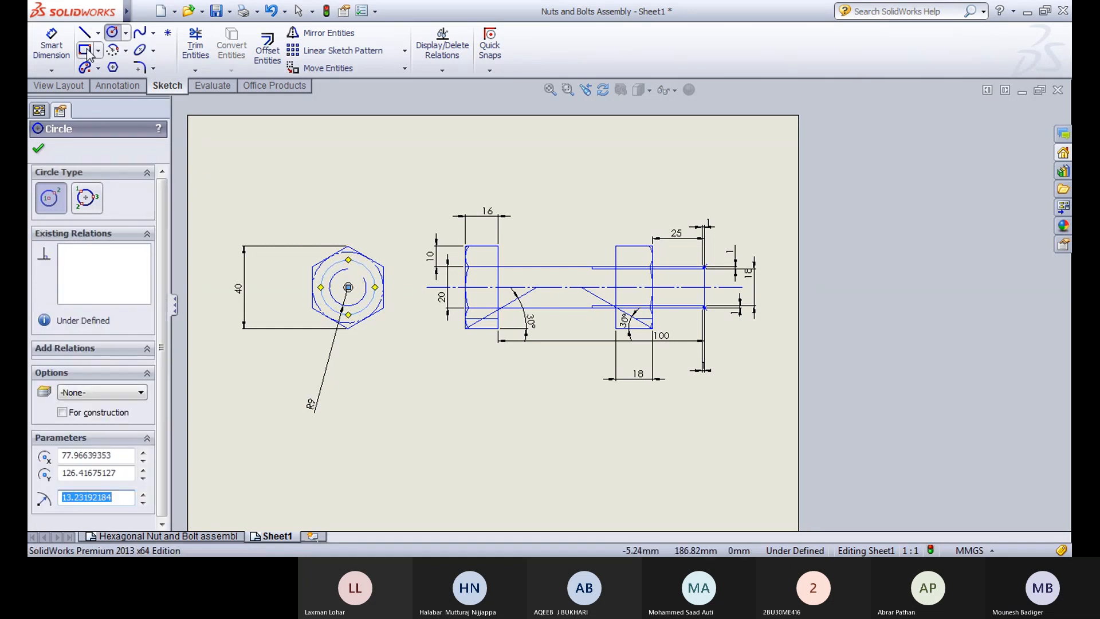
click(460, 419)
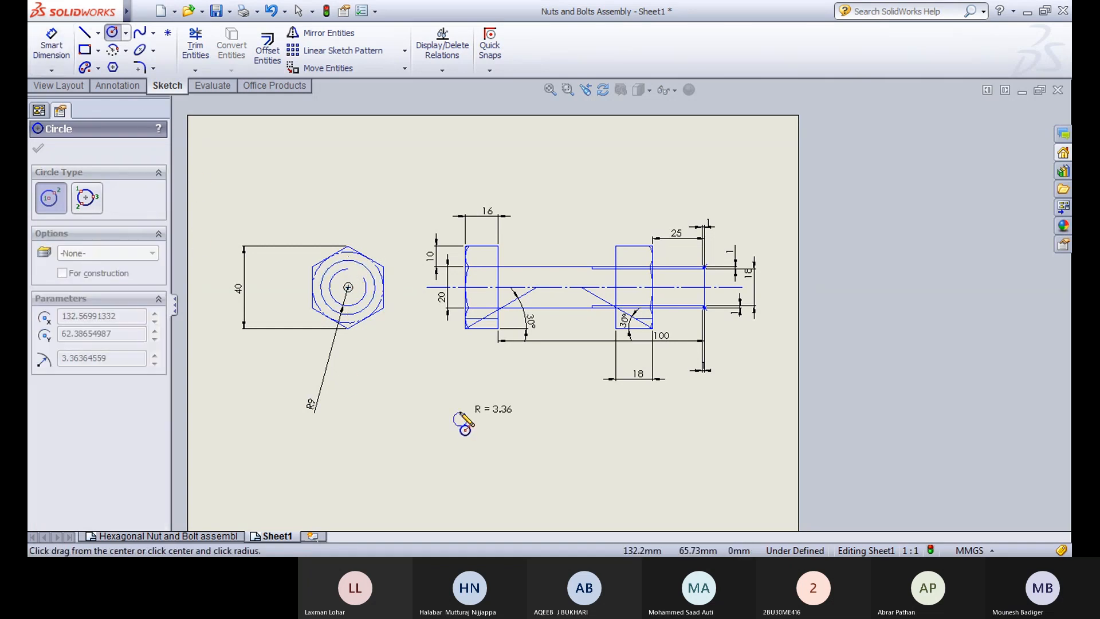
key(Escape)
Step: Dimension the new circle's diameter, placing the dimension diagonally below the hexagon, and set it to 10 mm
click(363, 305)
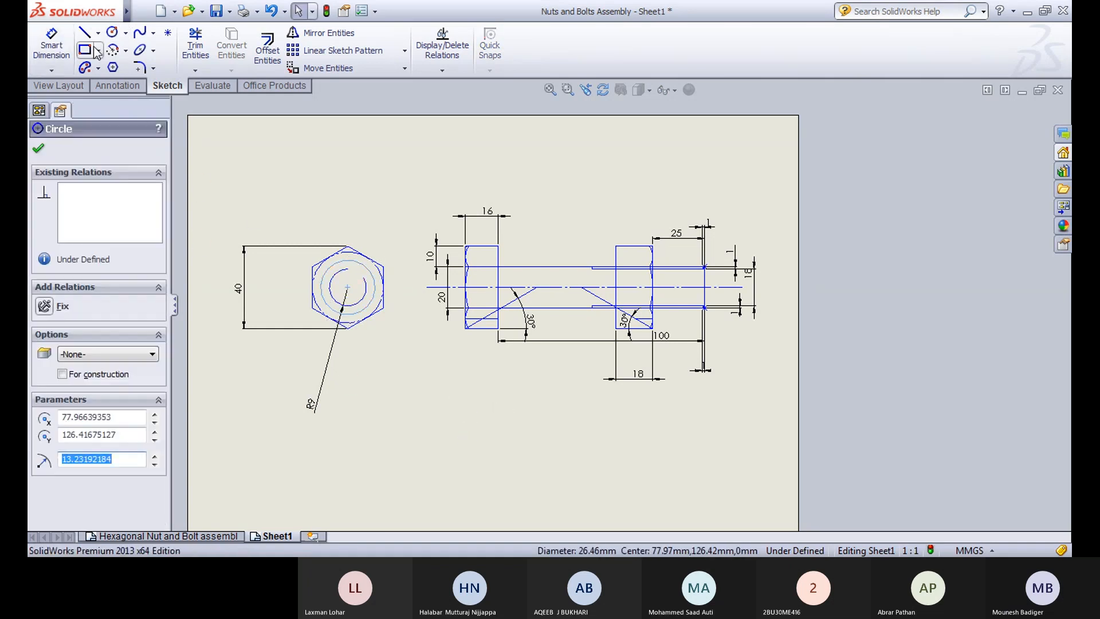
click(52, 53)
click(327, 307)
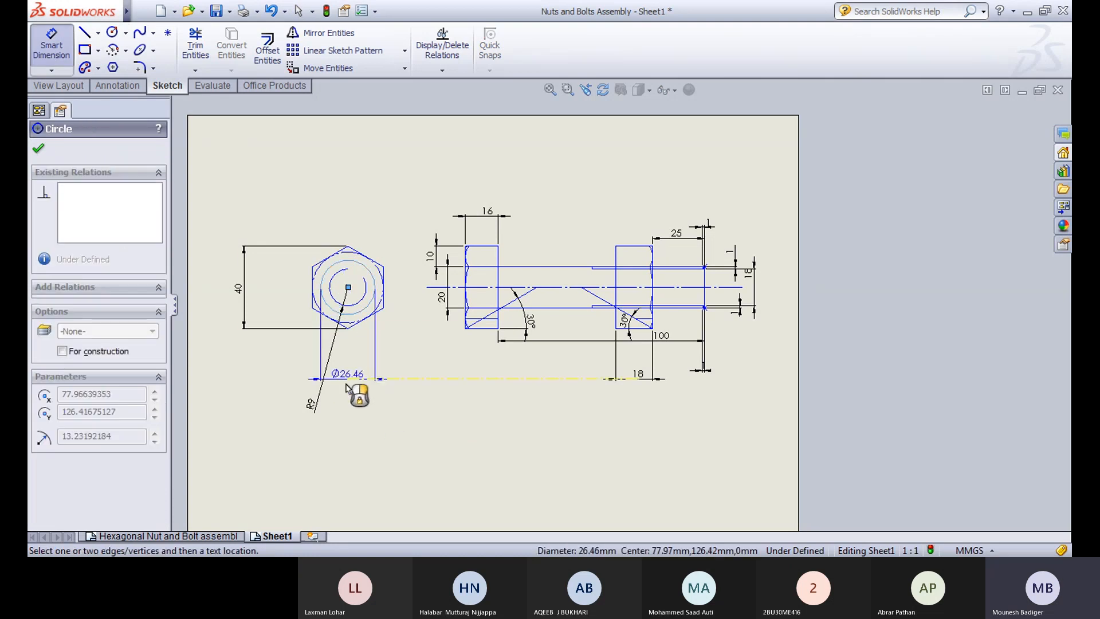
click(273, 385)
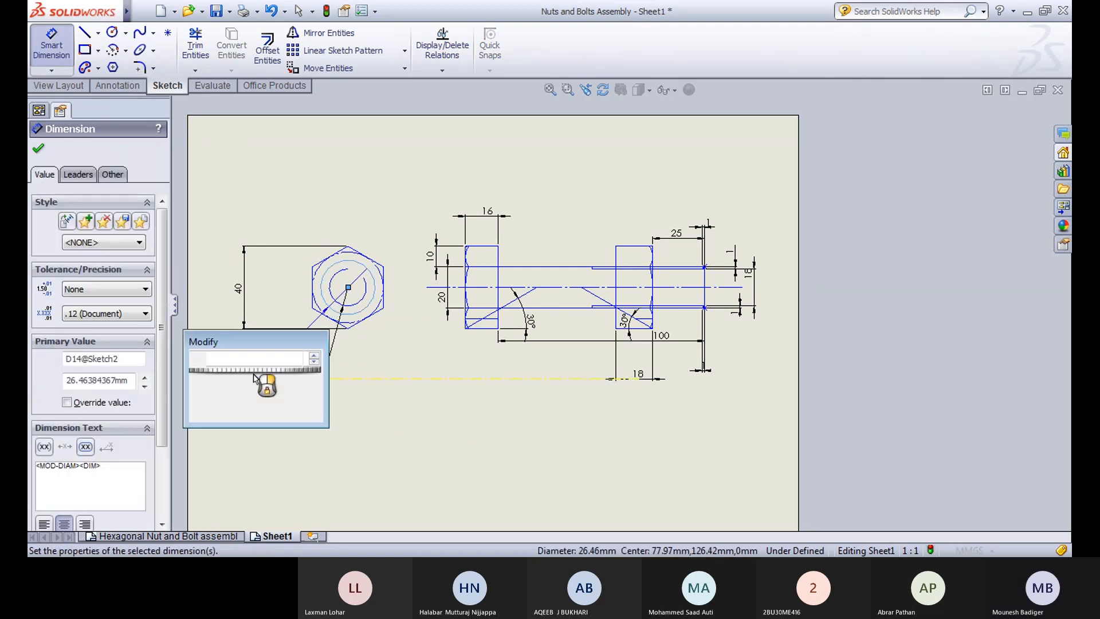
text(10)
key(Return)
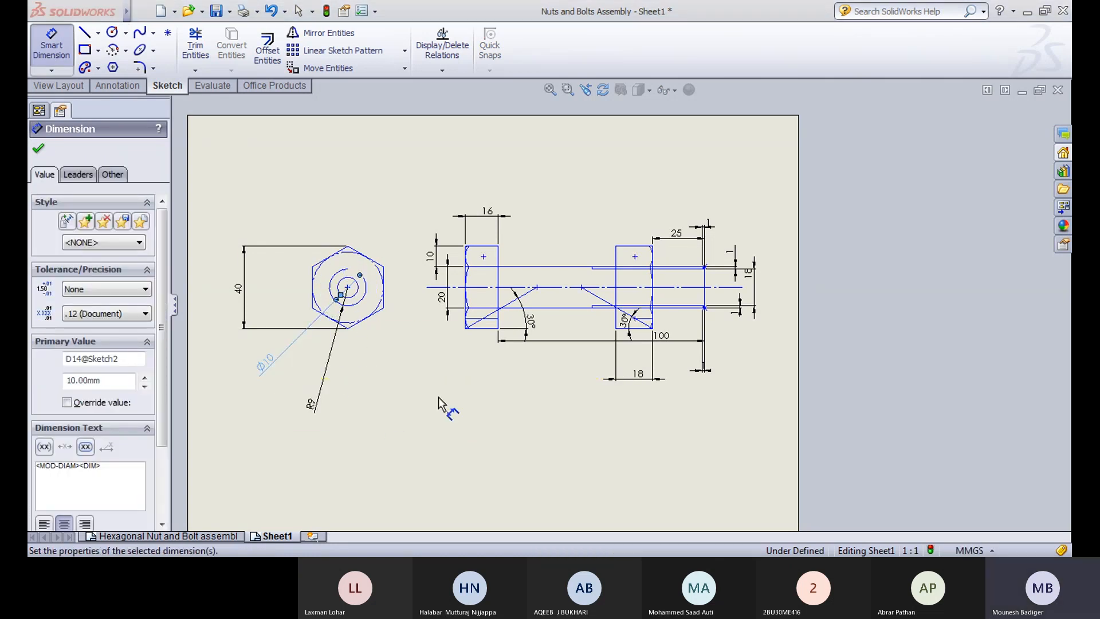
Step: Set the circle's diameter dimension to 20 mm
click(266, 368)
text(20)
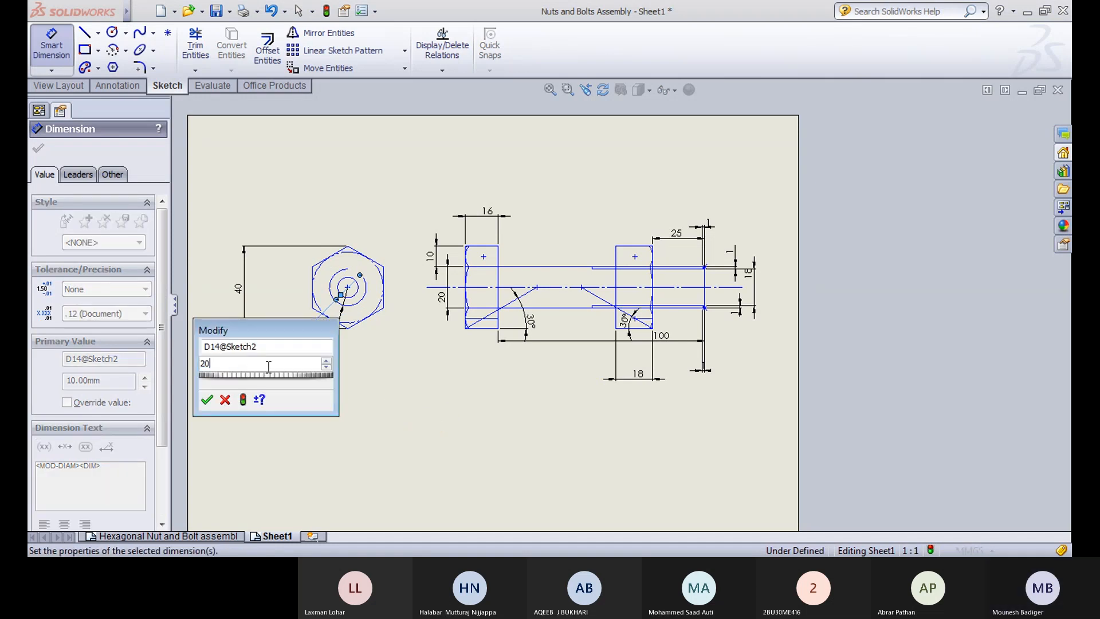
key(Return)
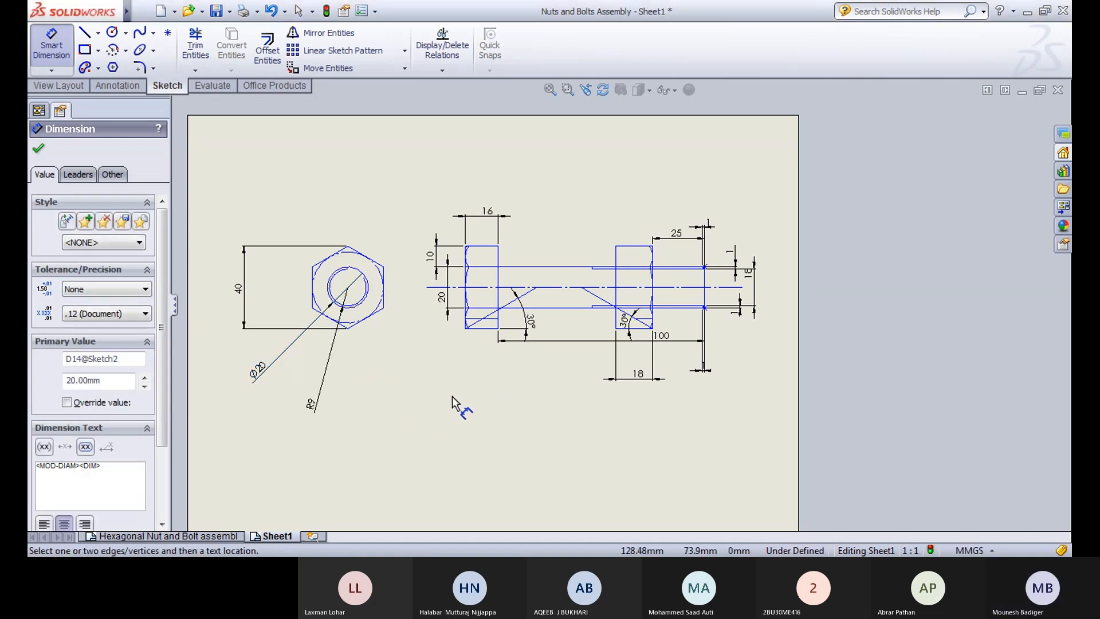
scroll(318, 347, up, 2)
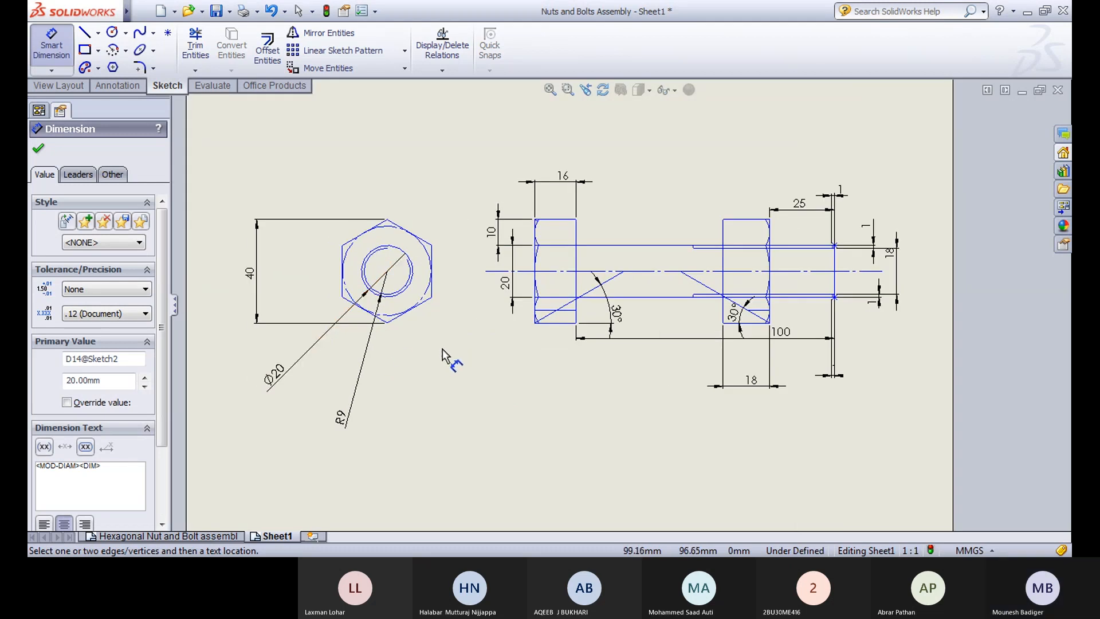
key(Escape)
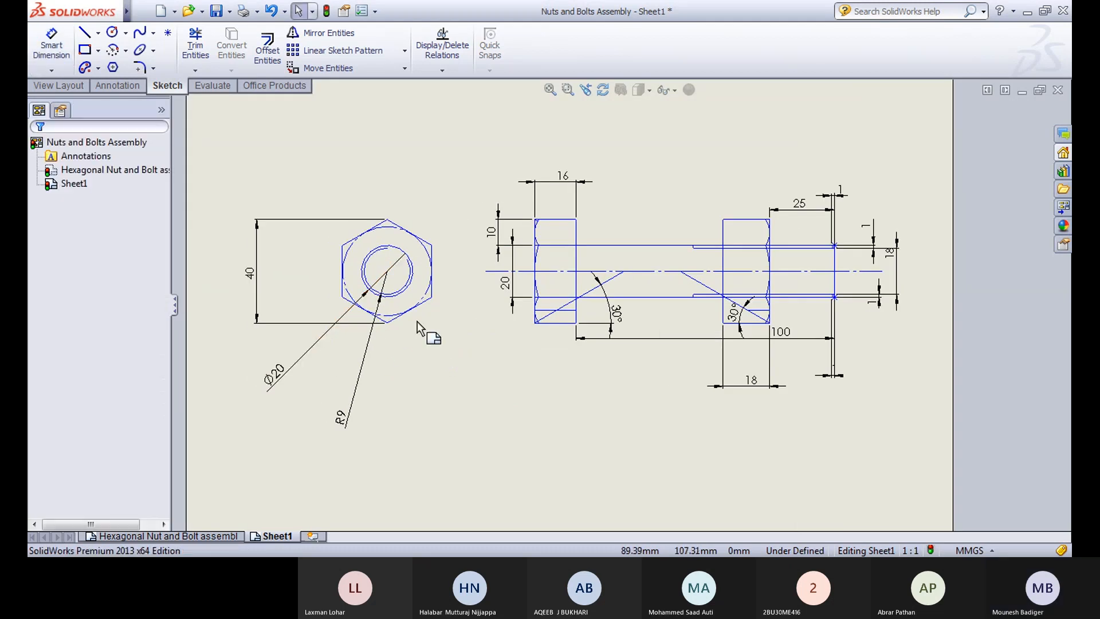
Step: Turn the construction circle inscribed in the hexagon into a regular solid circle
click(425, 248)
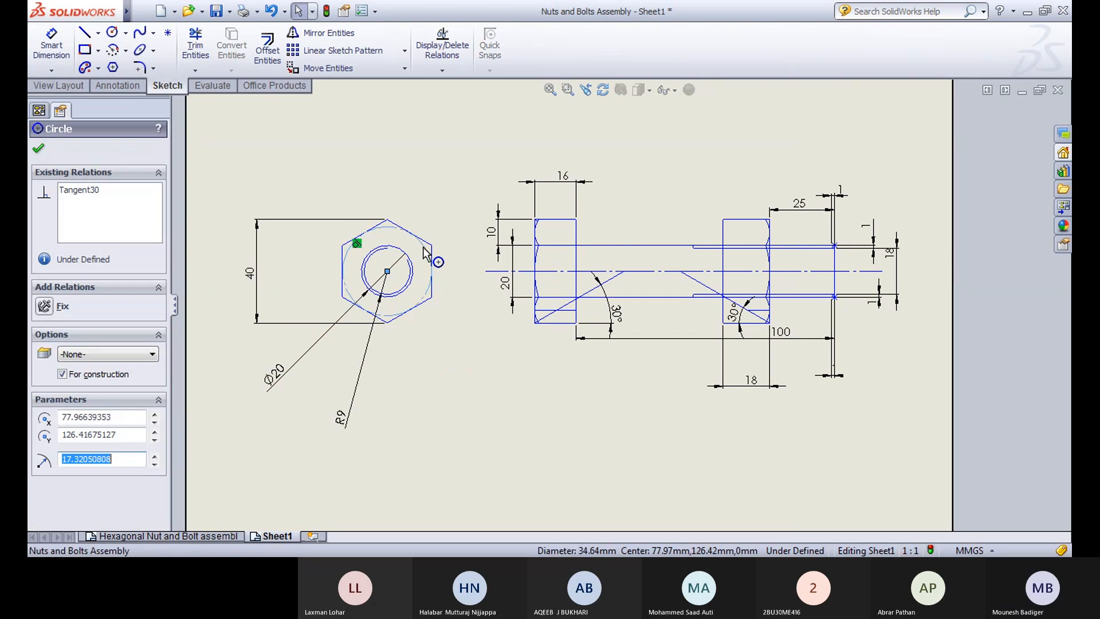
click(94, 376)
key(Escape)
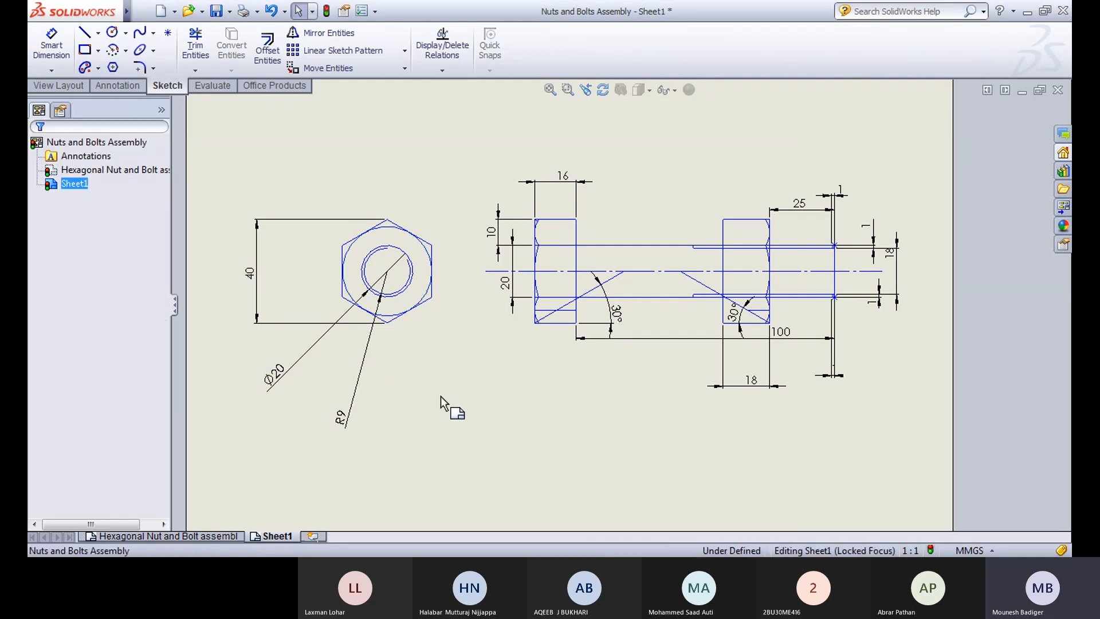
Step: Draw a vertical line down from the hexagon's lower-left vertex, continued by a horizontal baseline about 190 mm long ending below the bolt's threaded end
middle_drag(584, 417, 546, 422)
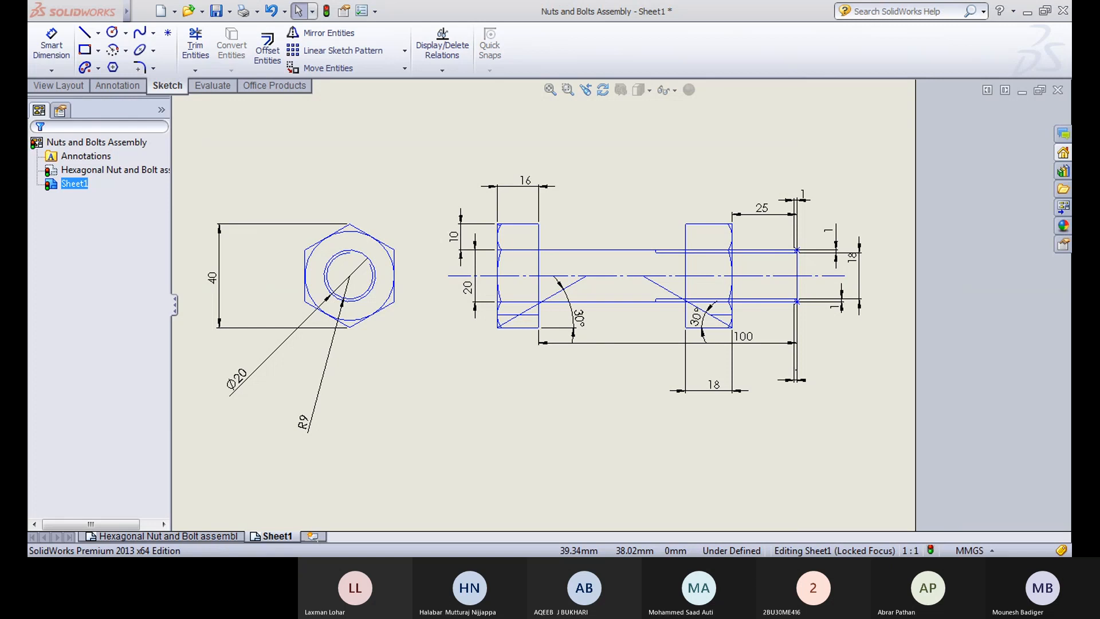
key(f)
mouse_move(472, 425)
middle_down()
mouse_move(366, 440)
mouse_move(398, 450)
middle_up()
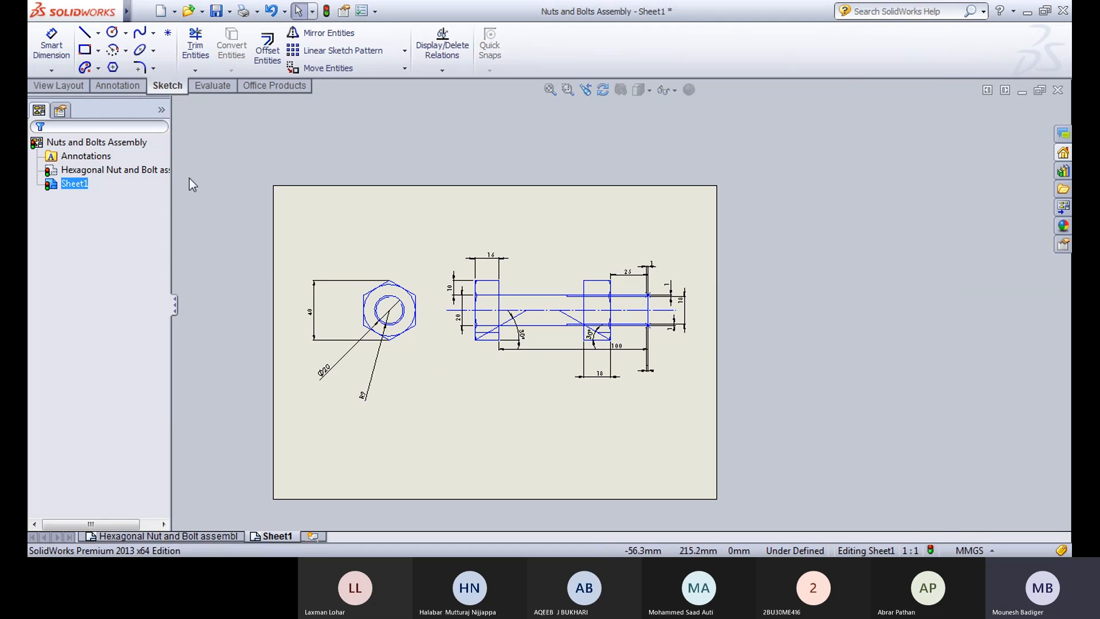
click(99, 34)
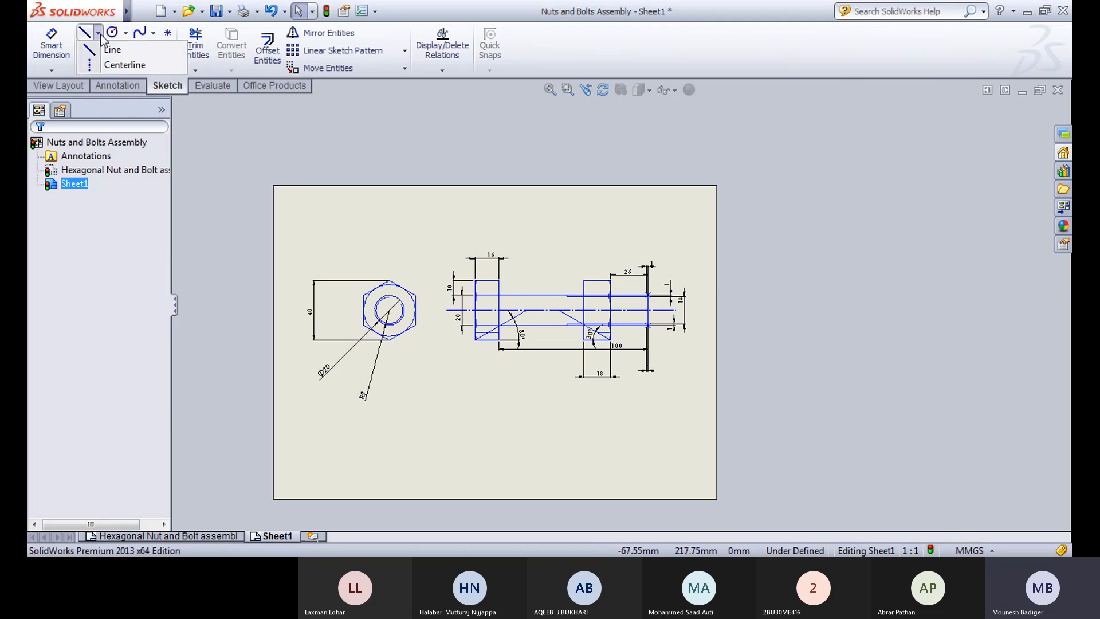
click(110, 50)
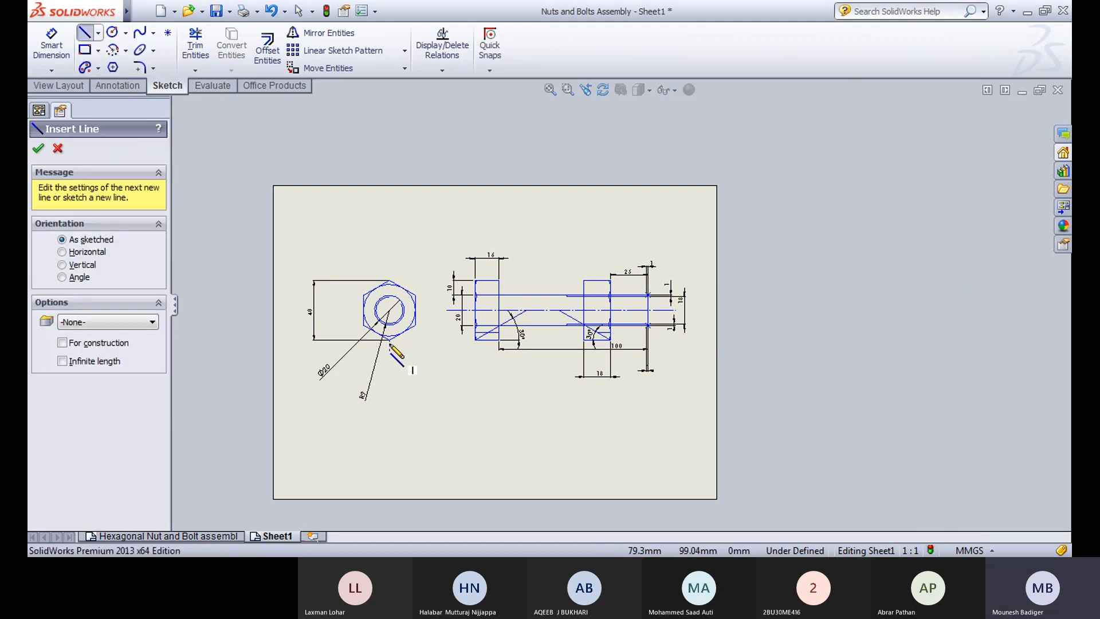
click(363, 327)
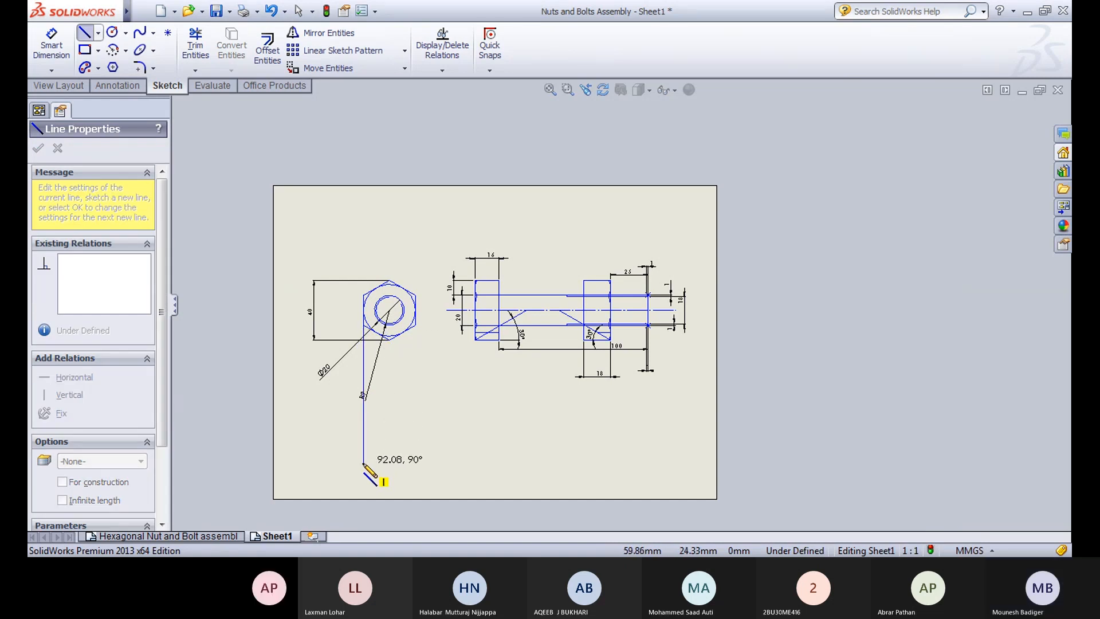
click(364, 445)
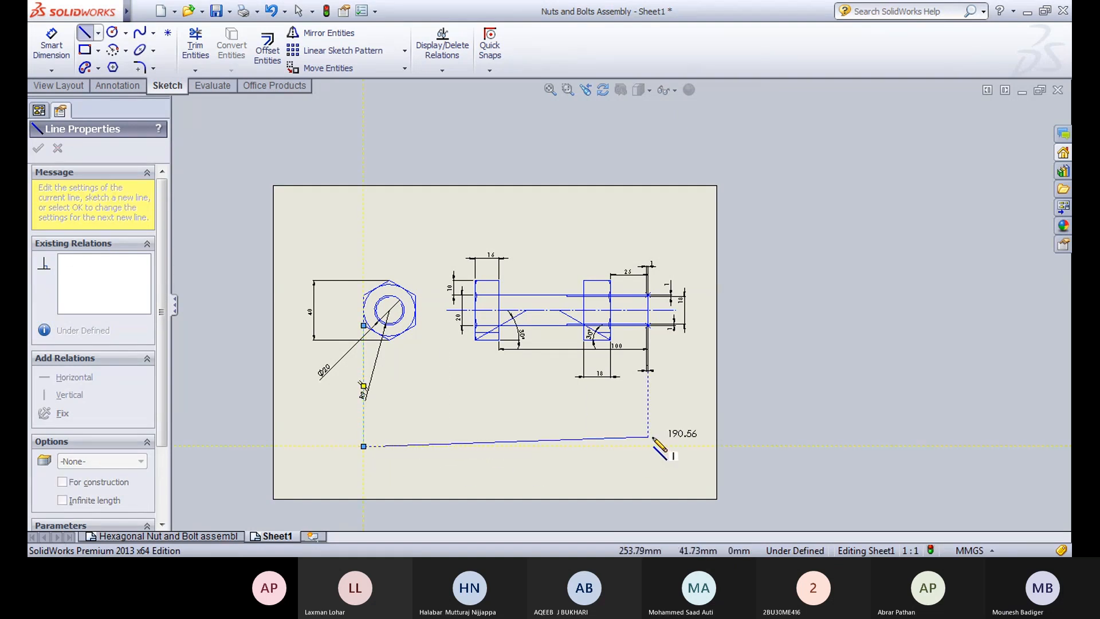
scroll(675, 461, down, 2)
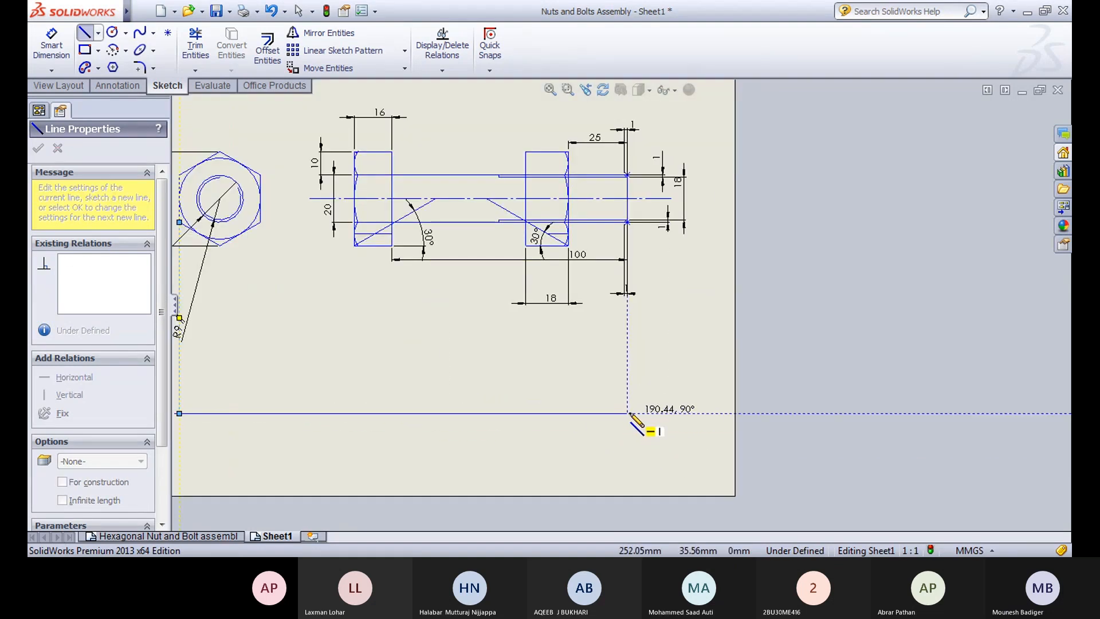
click(629, 413)
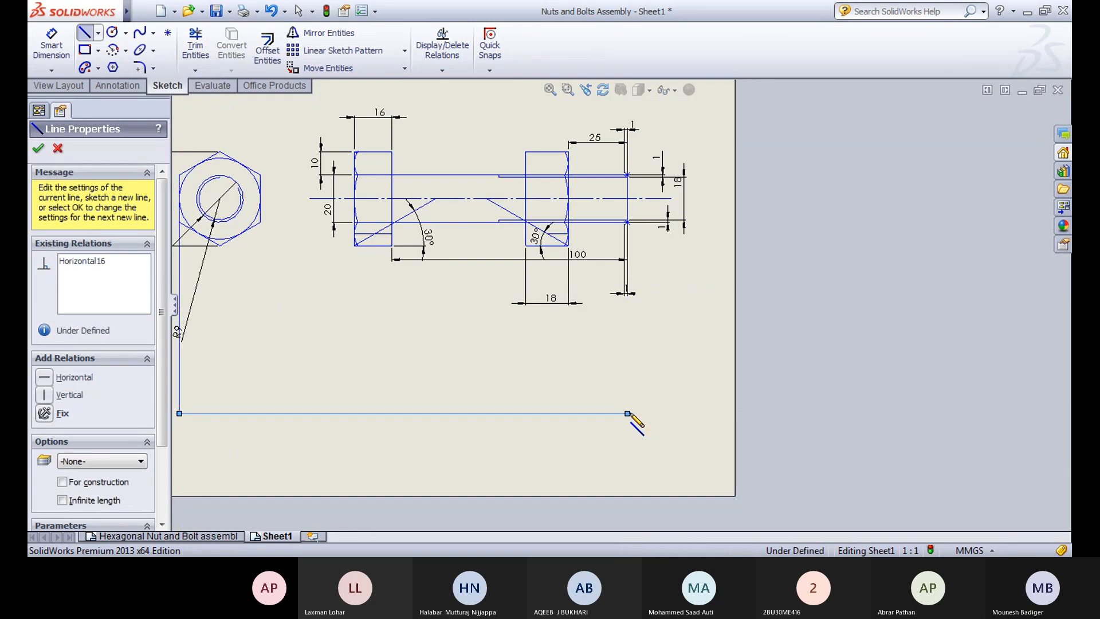
key(Escape)
Step: Draw a vertical projection line from the hexagon's bottom vertex down to slightly past the horizontal baseline
click(85, 33)
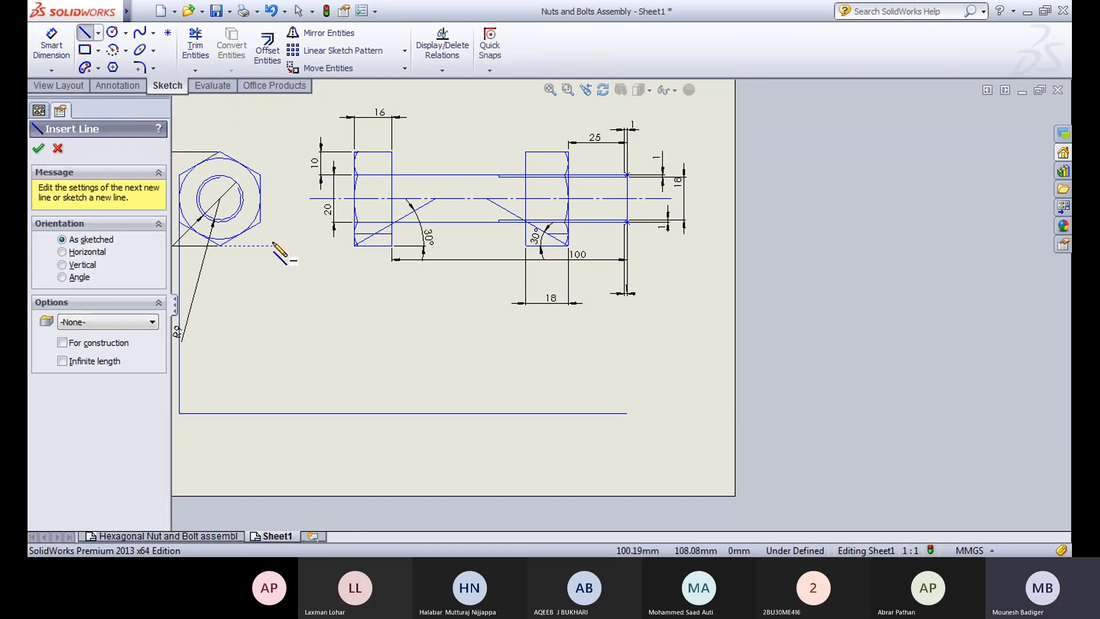
click(220, 246)
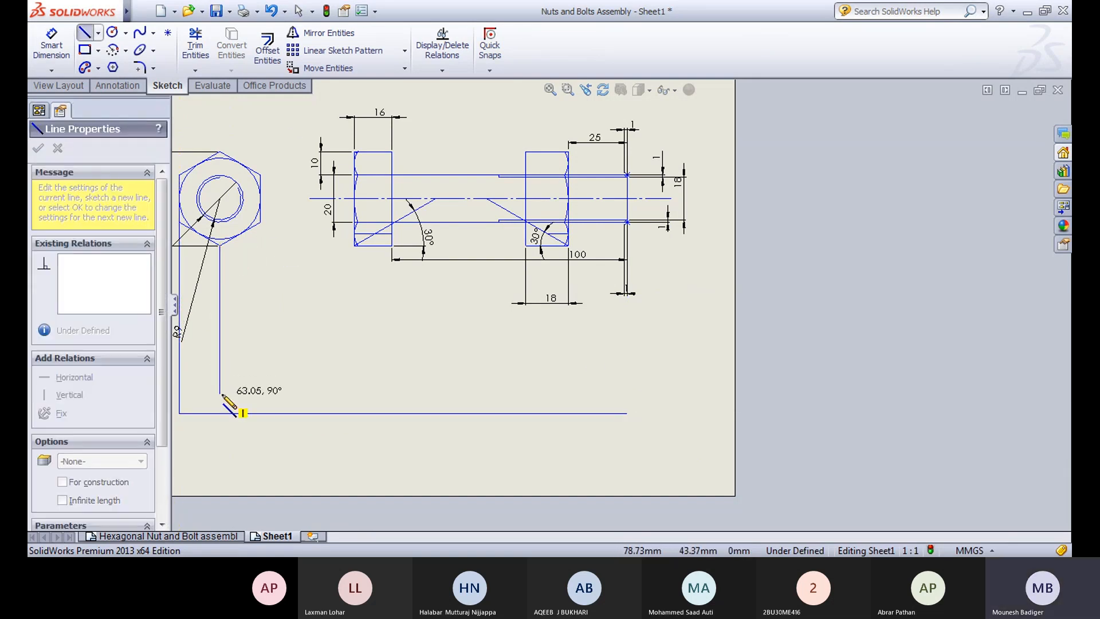
click(220, 425)
key(Escape)
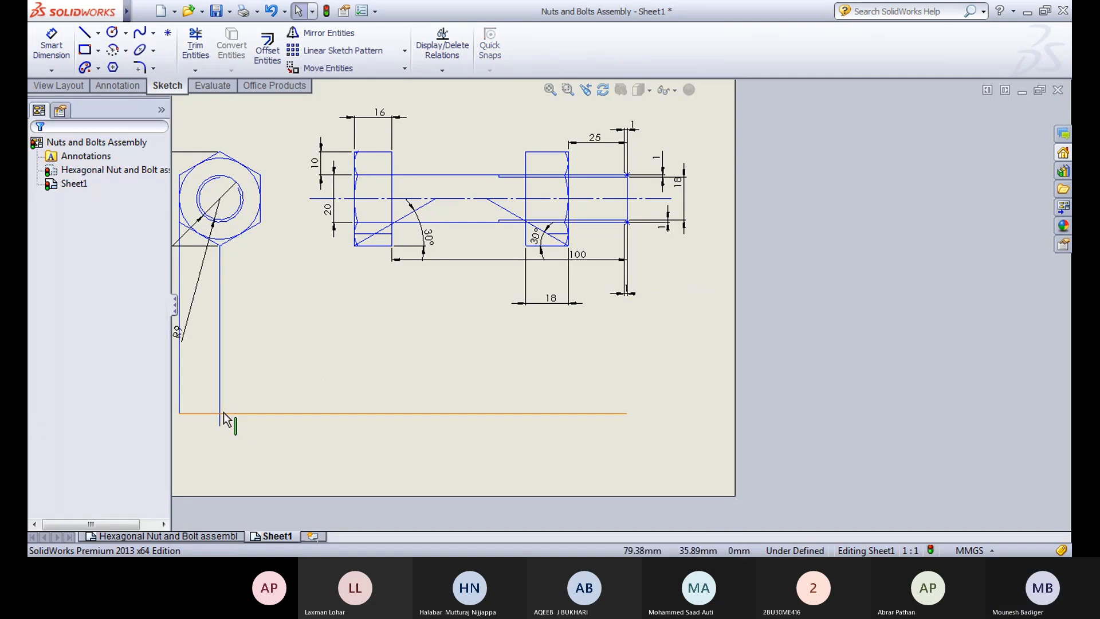
Step: Extend the hexagon's right vertical edge down to the horizontal baseline
click(194, 70)
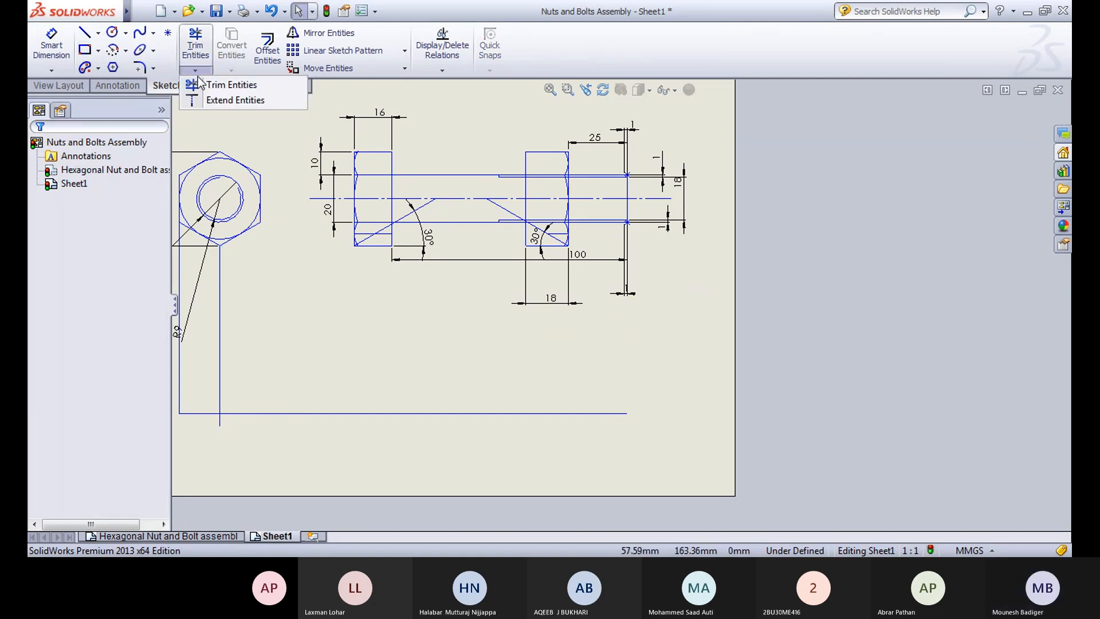
click(222, 104)
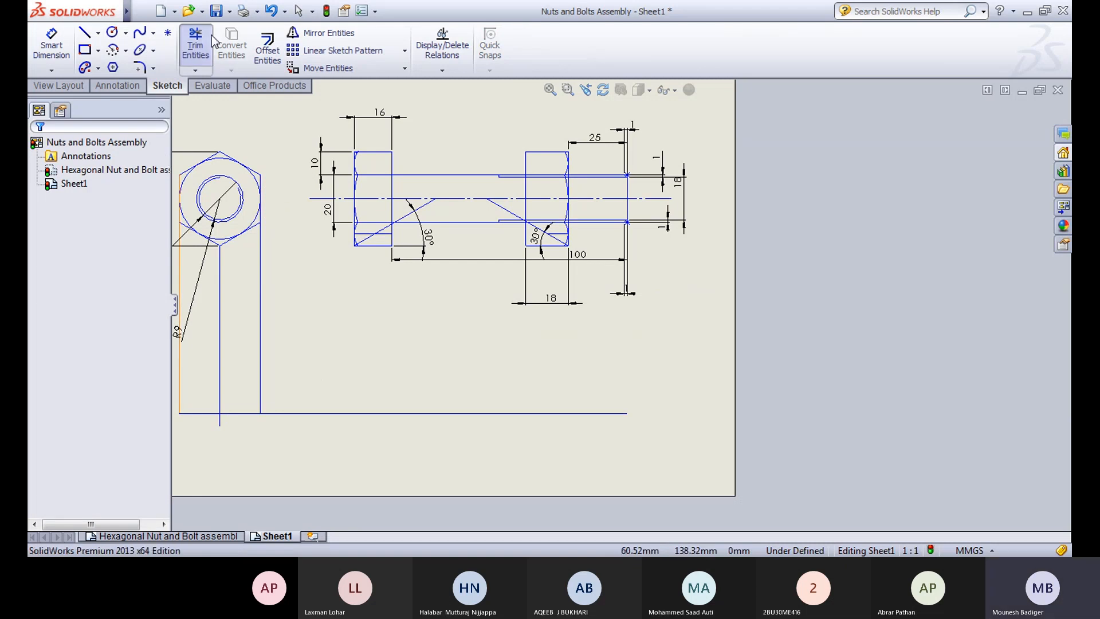
click(197, 53)
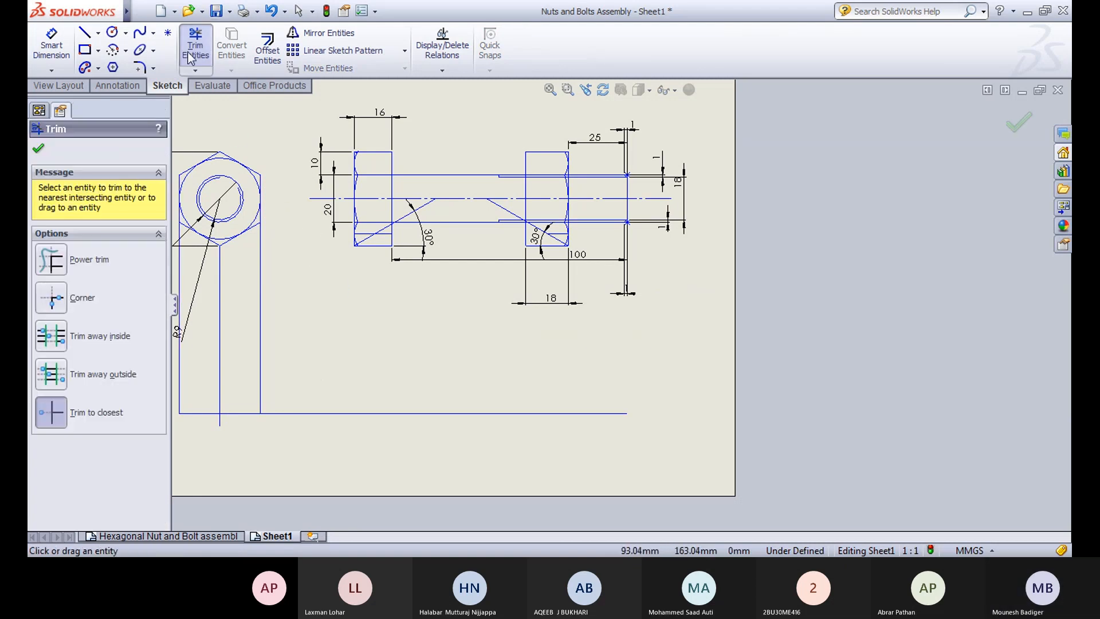
click(191, 54)
click(328, 290)
middle_drag(386, 346, 488, 348)
Step: Draw a line about 68.5 mm long from the baseline's left corner, slanting up to the right across the vertical projection lines
click(98, 33)
click(100, 50)
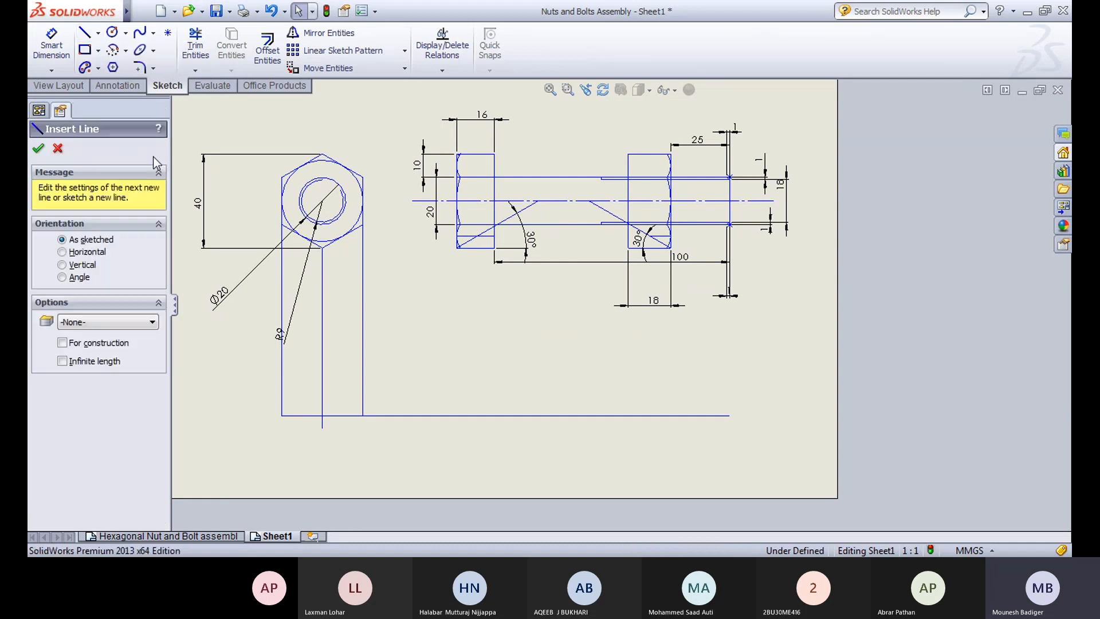
click(282, 415)
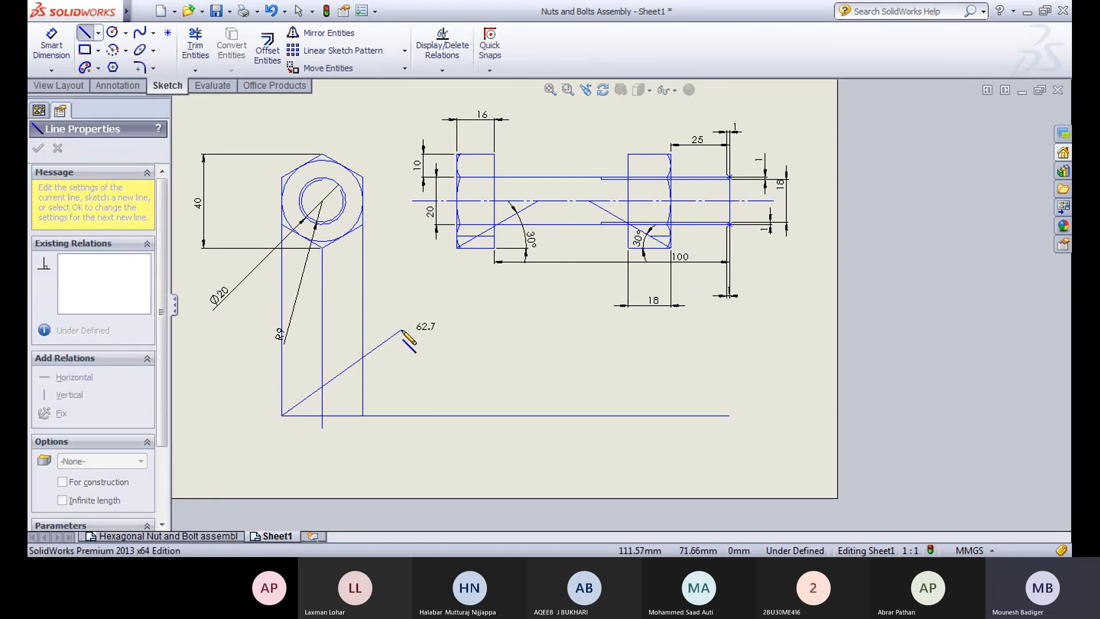
click(404, 312)
key(Escape)
Step: Dimension the angle between the slanted line and the horizontal baseline and set it to 45°
click(52, 46)
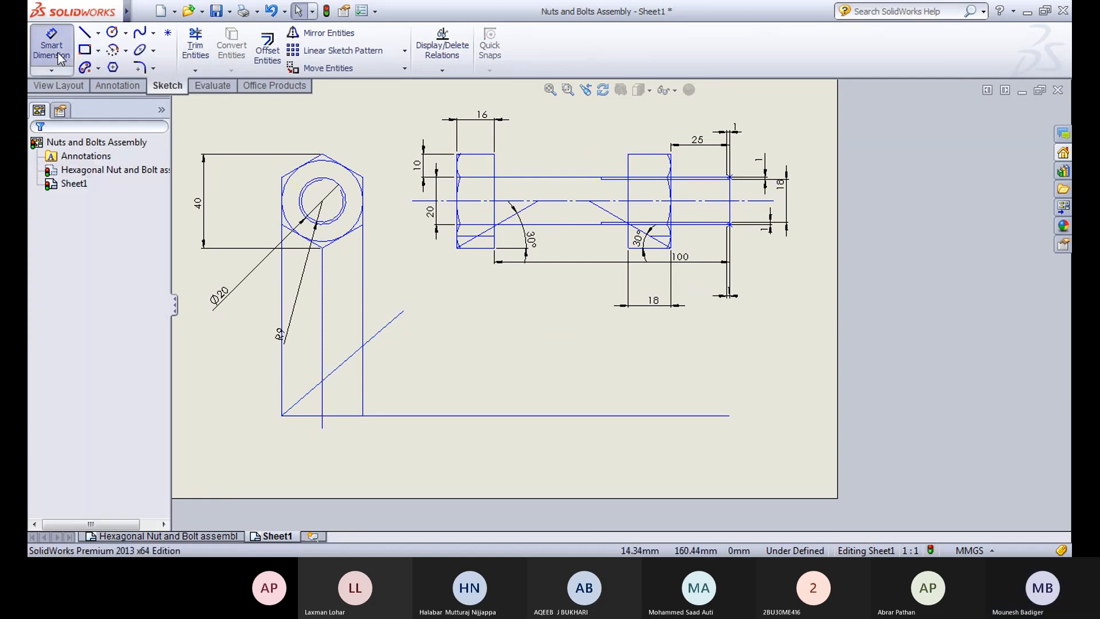
click(304, 396)
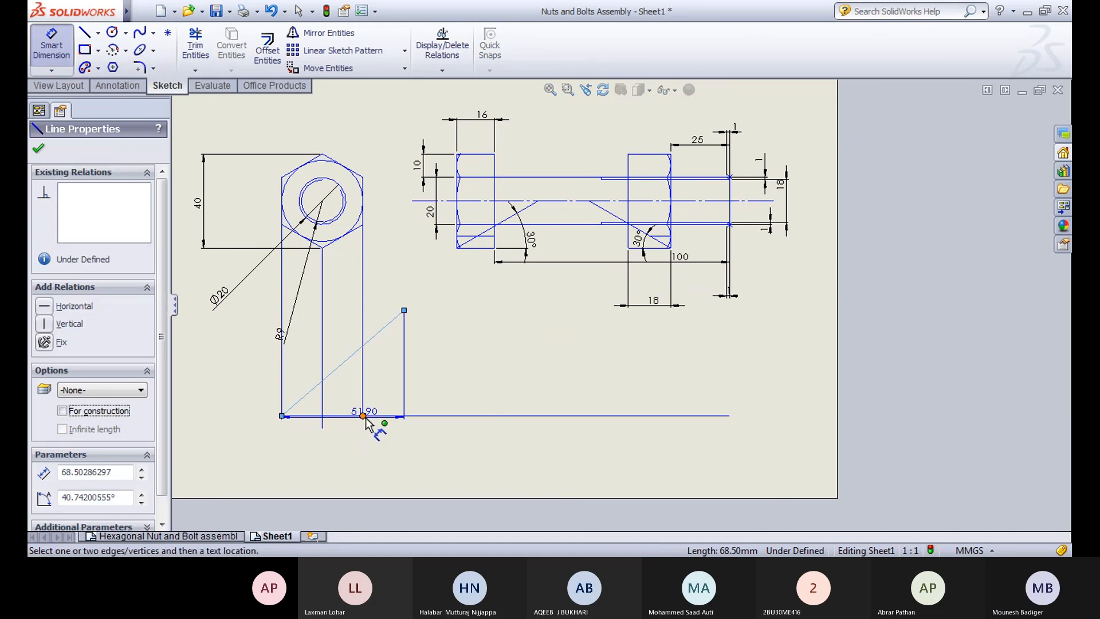
click(364, 415)
key(Escape)
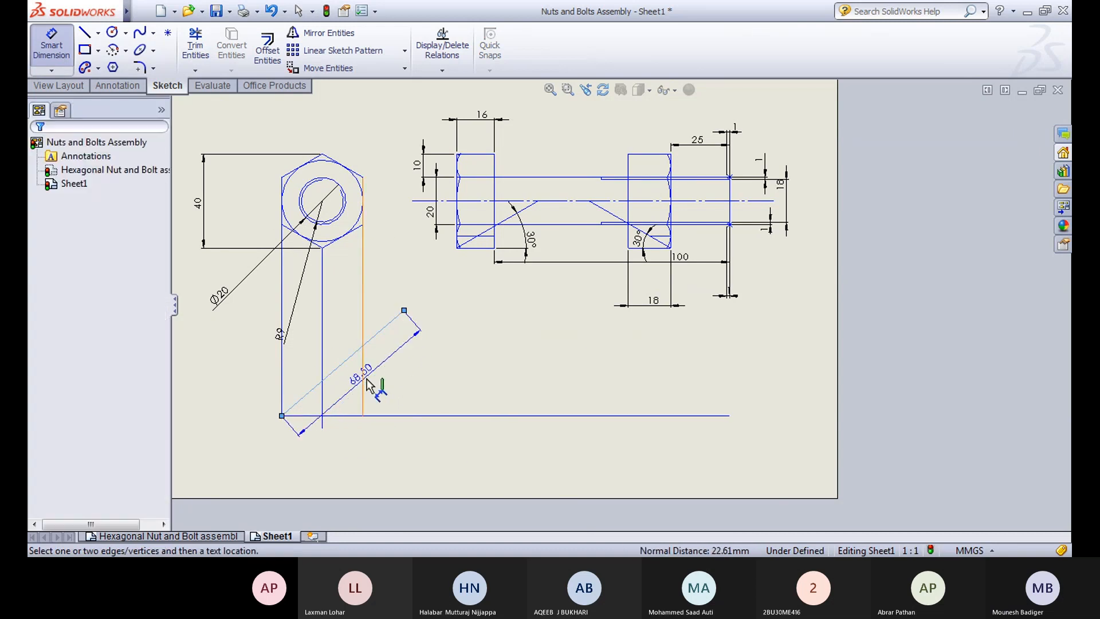
click(426, 416)
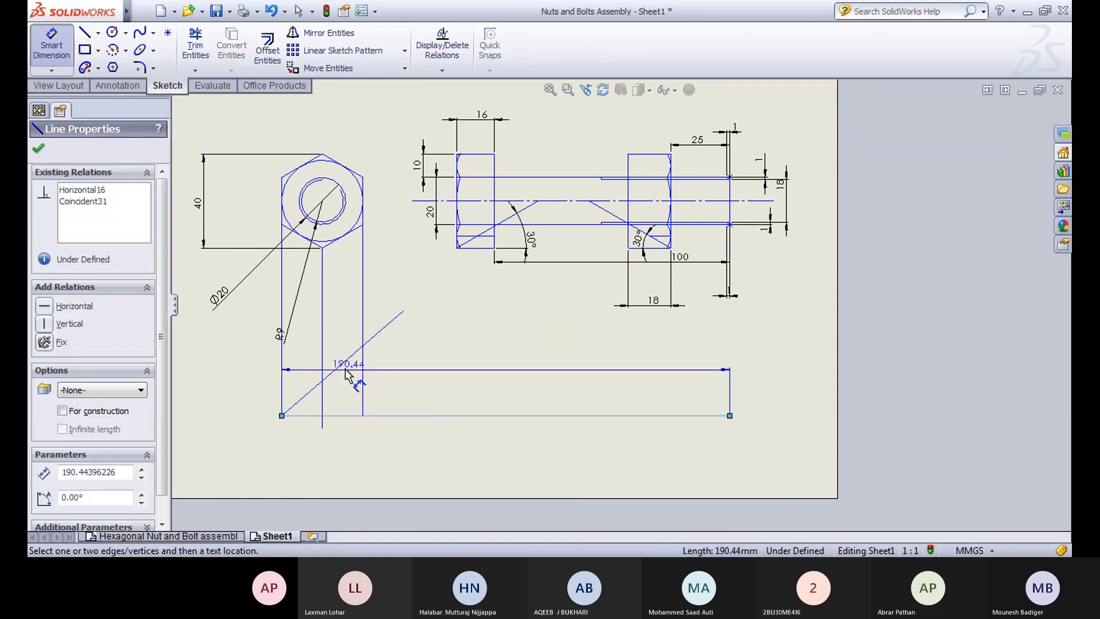
click(340, 376)
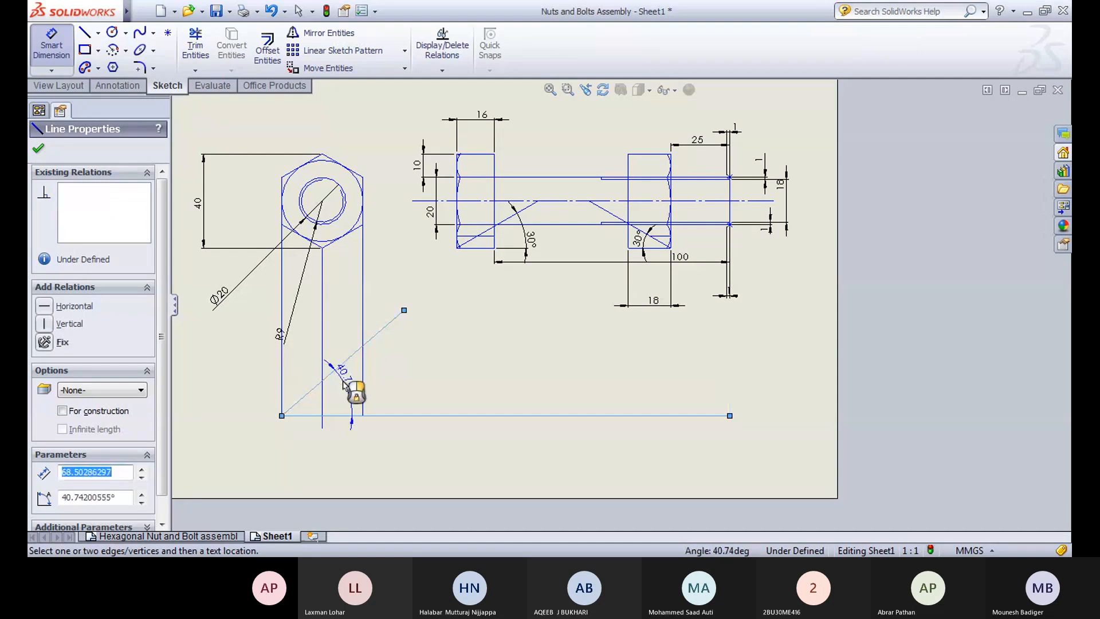
click(349, 382)
text(45)
key(Return)
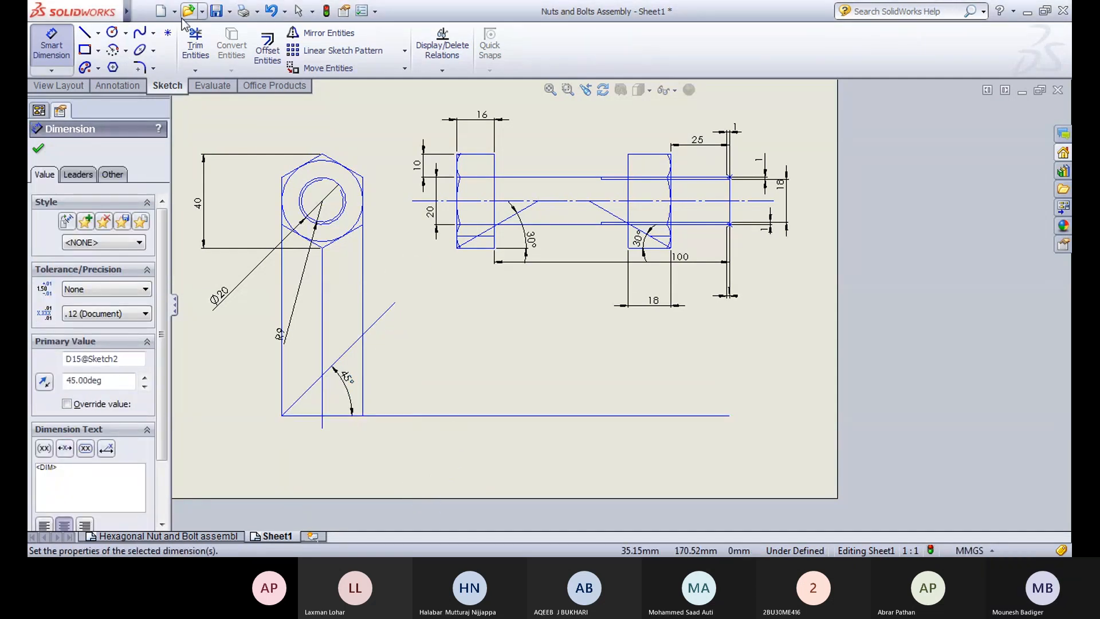
Step: Trim the part of the 45° line that sticks out past the right vertical projection line
click(196, 45)
click(393, 310)
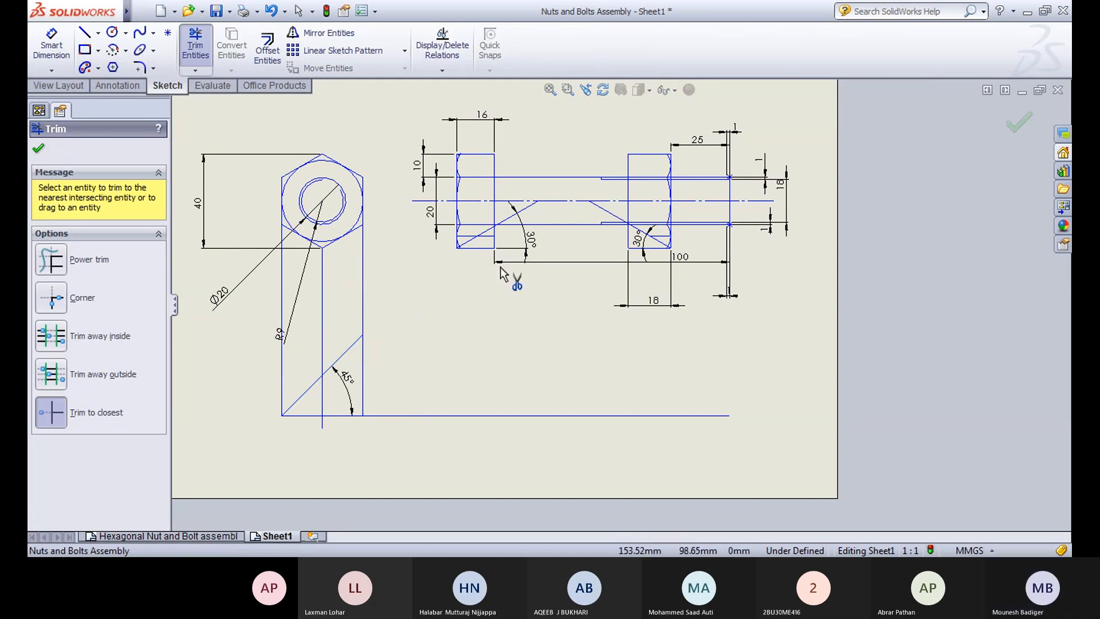
click(196, 48)
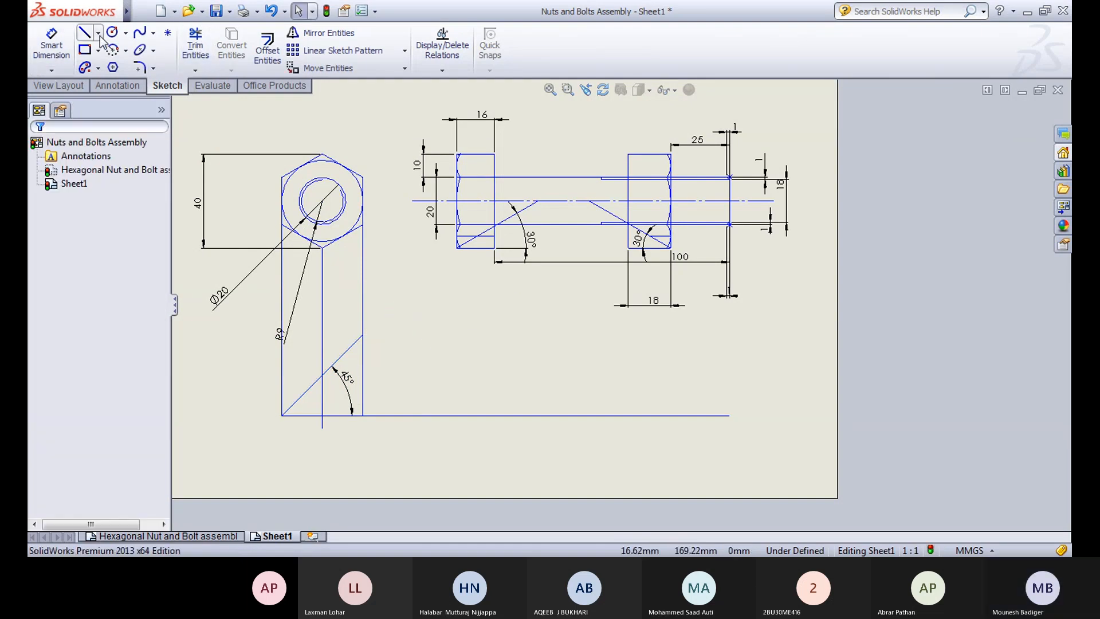
Step: Draw a horizontal line from the 45° line's upper end to below the bolt's end, and close it vertically down to the baseline's end
click(86, 33)
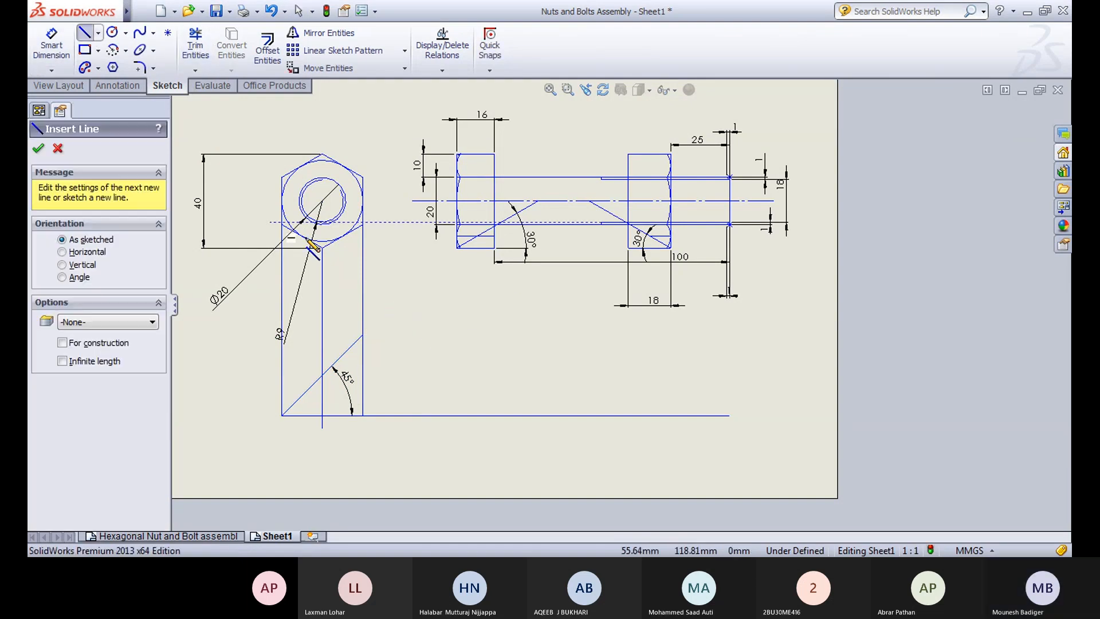
click(363, 334)
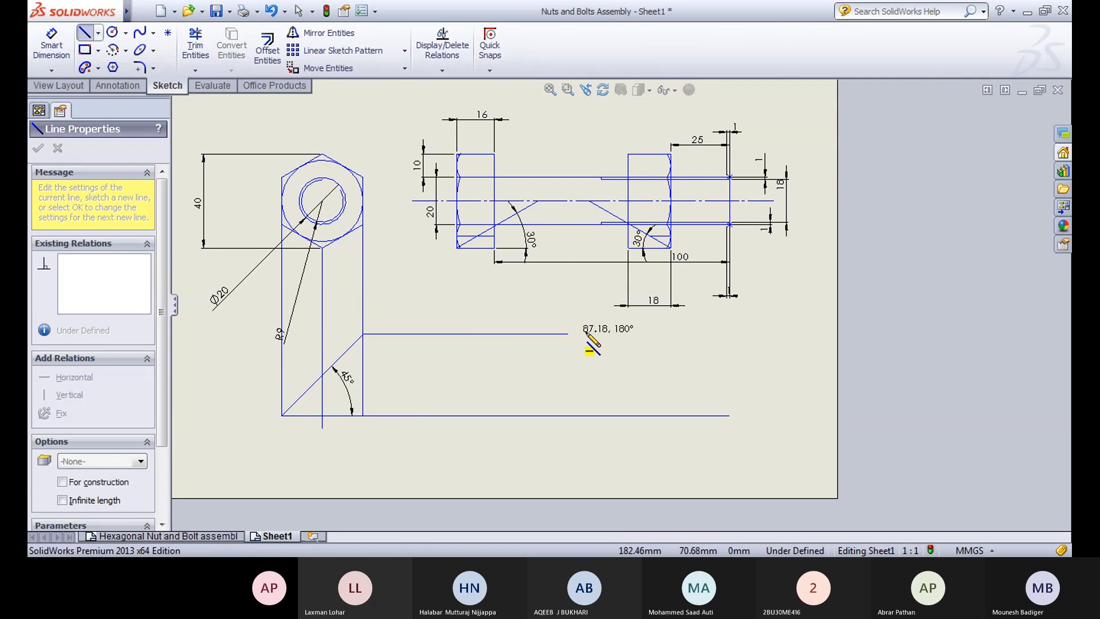
click(730, 334)
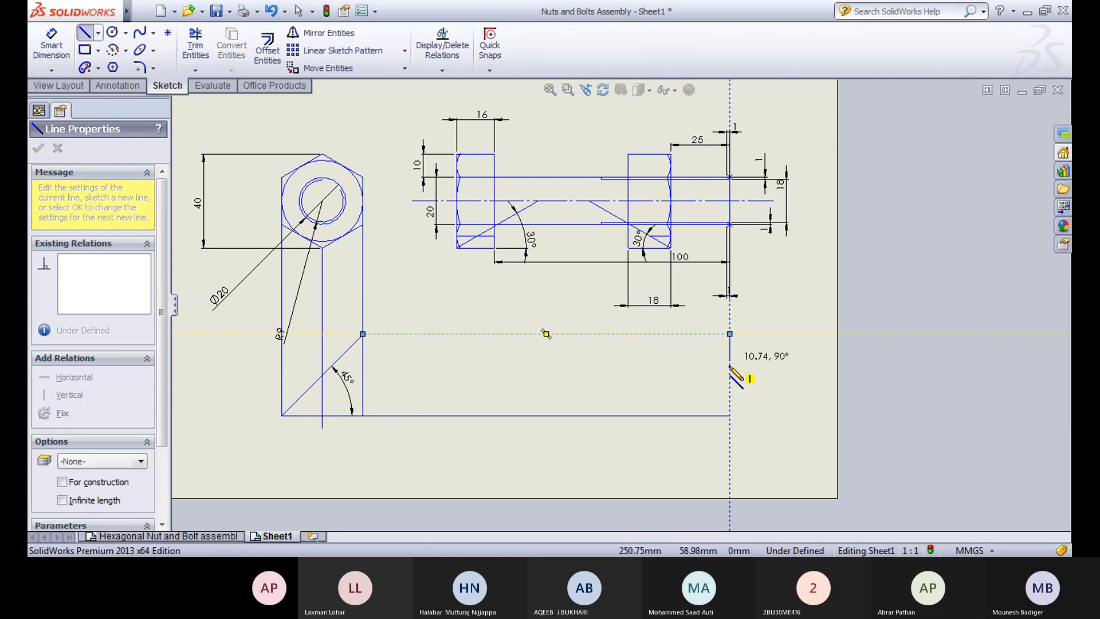
click(730, 416)
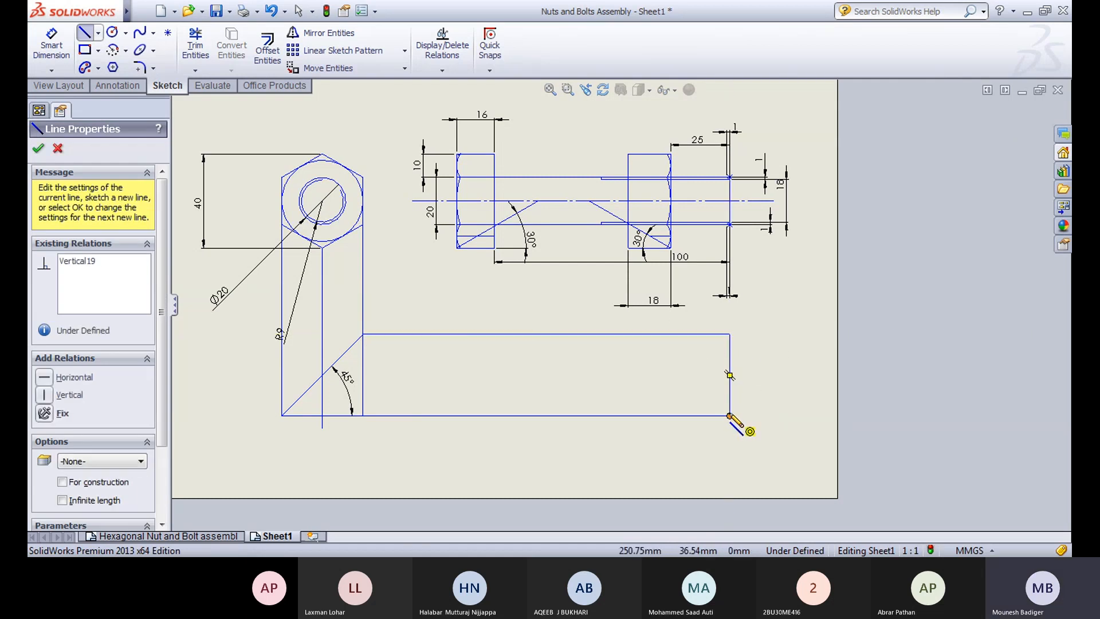
Step: Draw a horizontal middle line from where the central projection line crosses the 45° line to the midpoint of the closing end line
click(323, 375)
click(730, 375)
key(Escape)
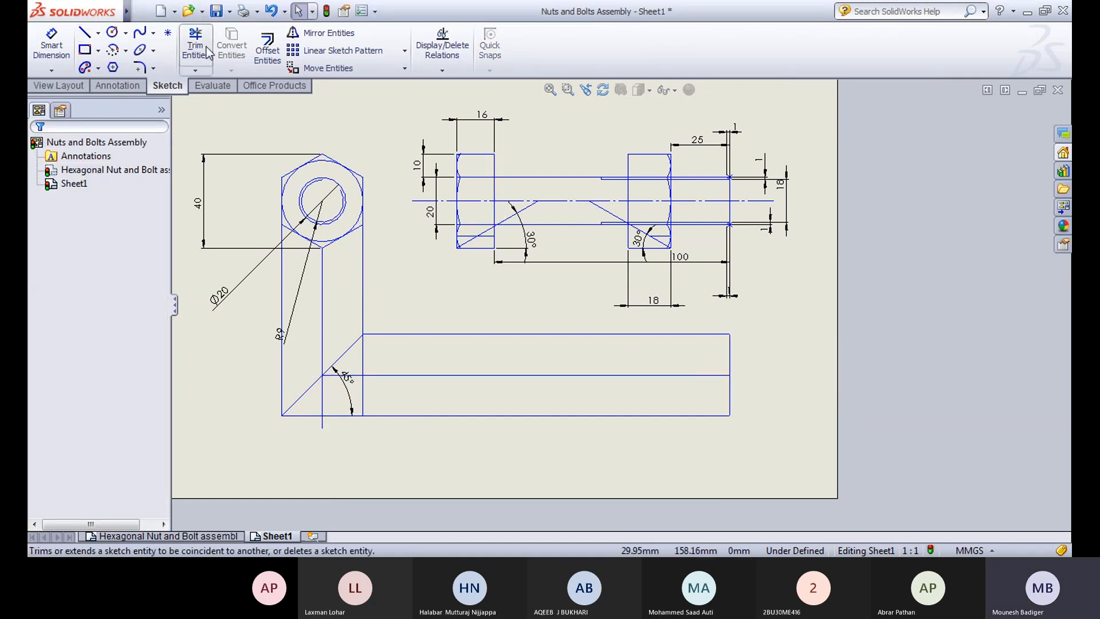
Step: Extend both vertical side edges of the bolt head in the side view down to the horizontal baseline
click(195, 70)
click(206, 99)
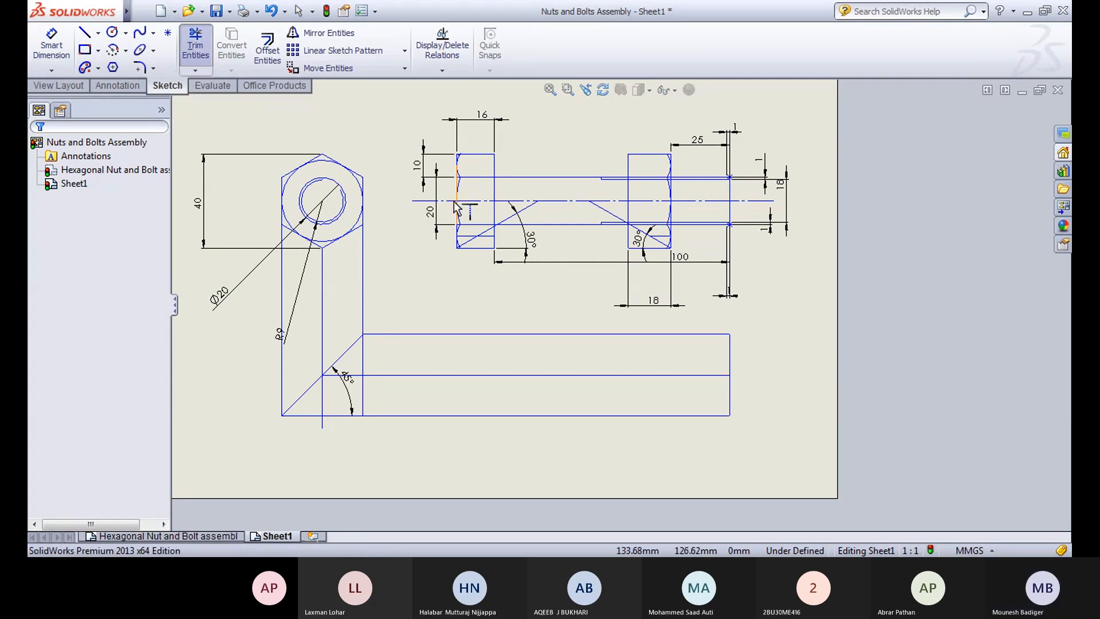
scroll(458, 235, down, 4)
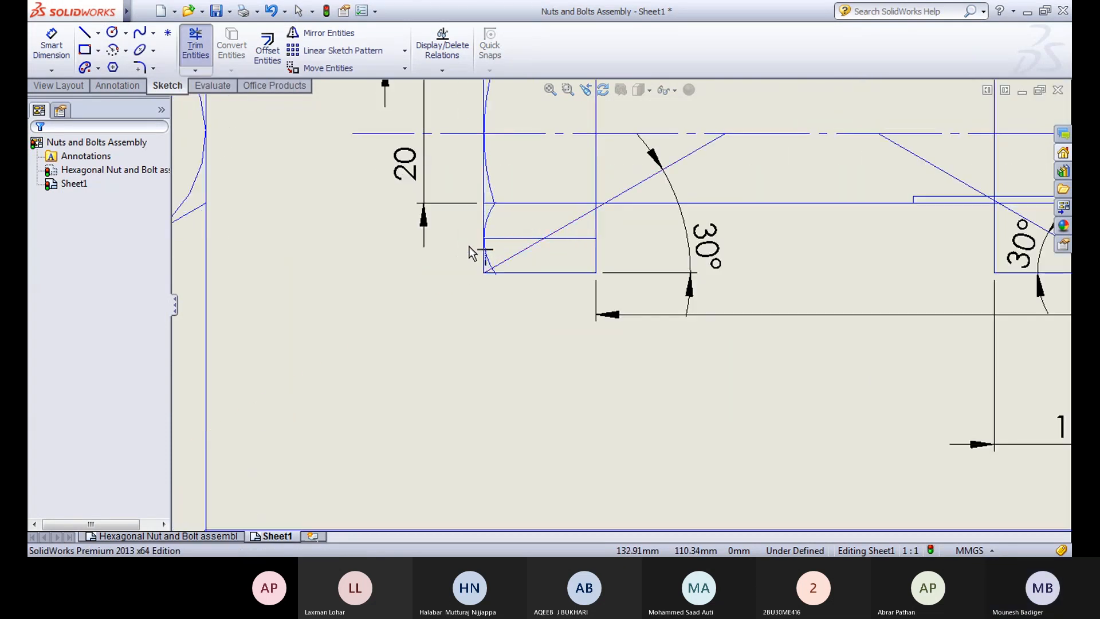
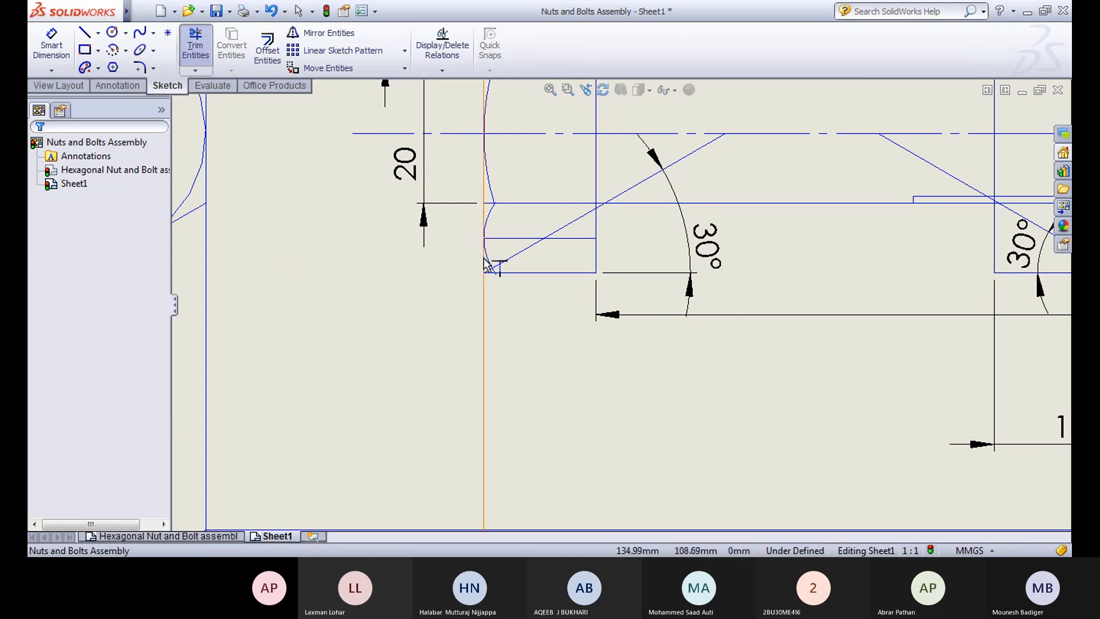
scroll(609, 437, up, 5)
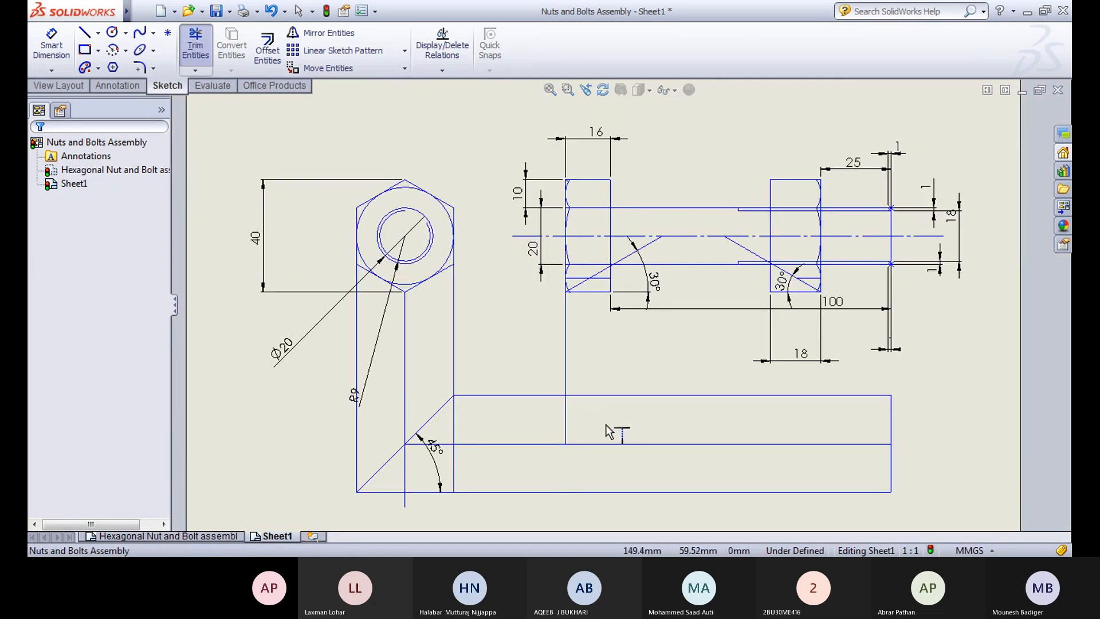
click(560, 353)
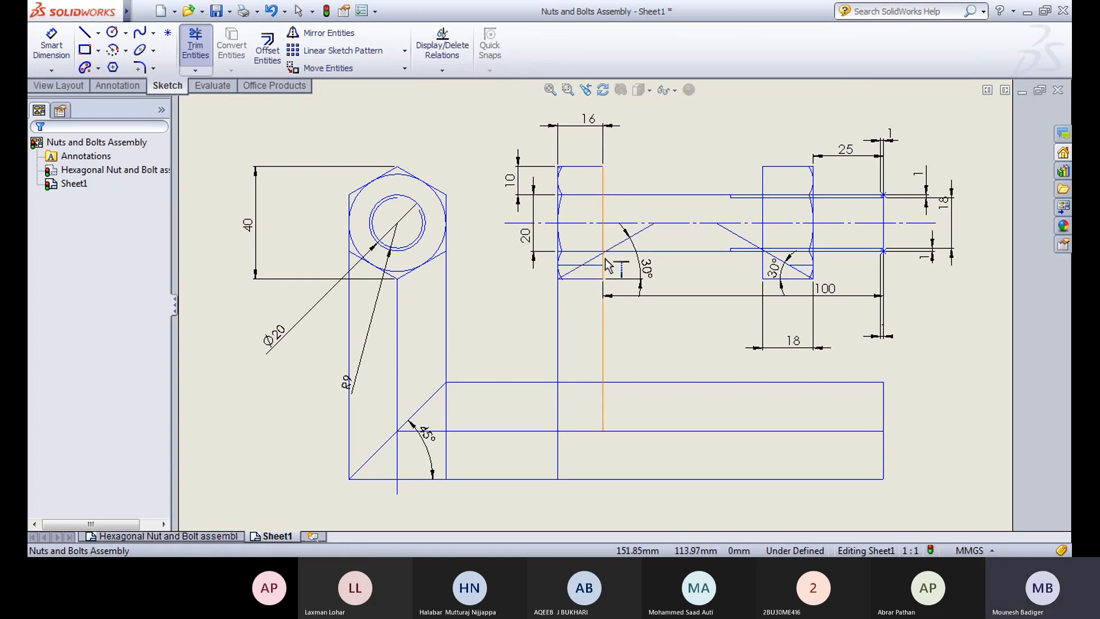
click(602, 335)
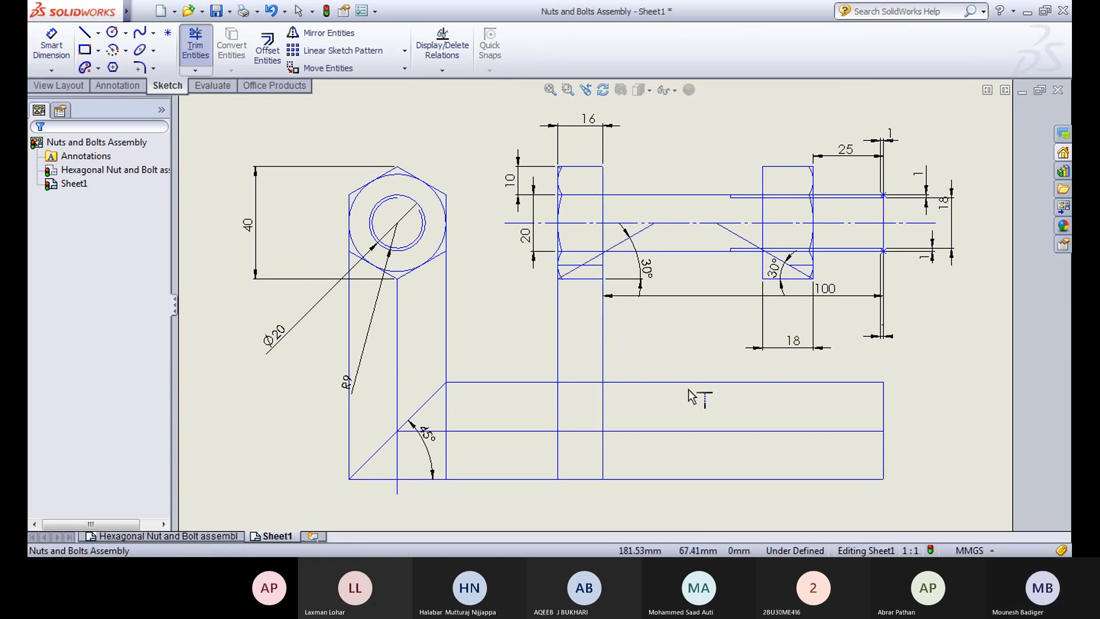
Step: Extend both vertical side edges of the nut in the side view down to the horizontal baseline
middle_drag(668, 379, 498, 343)
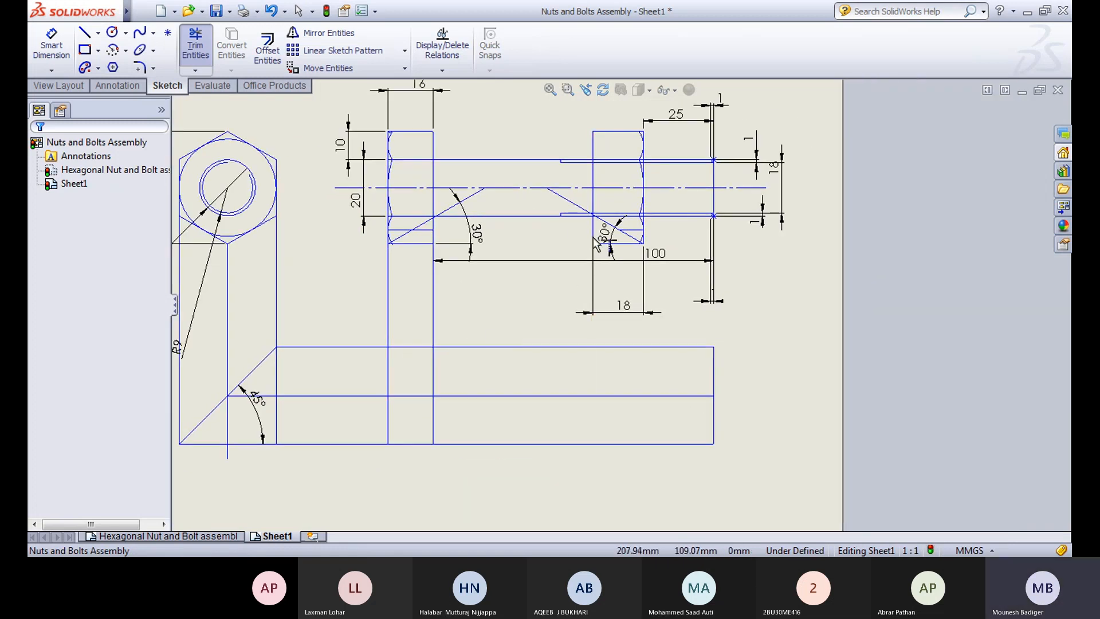
click(593, 372)
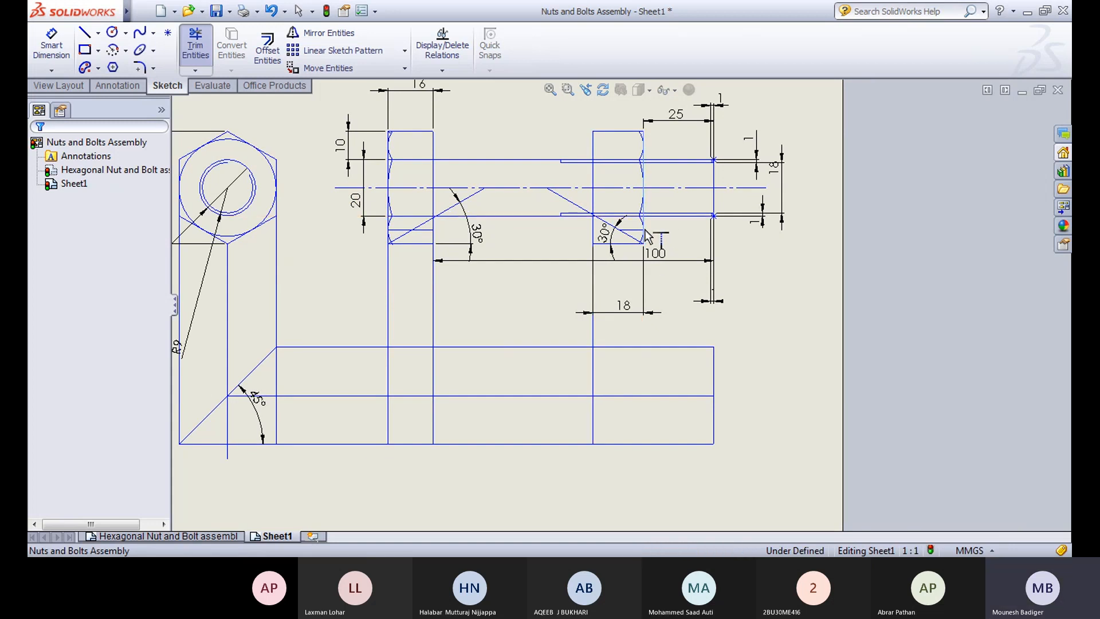
click(645, 298)
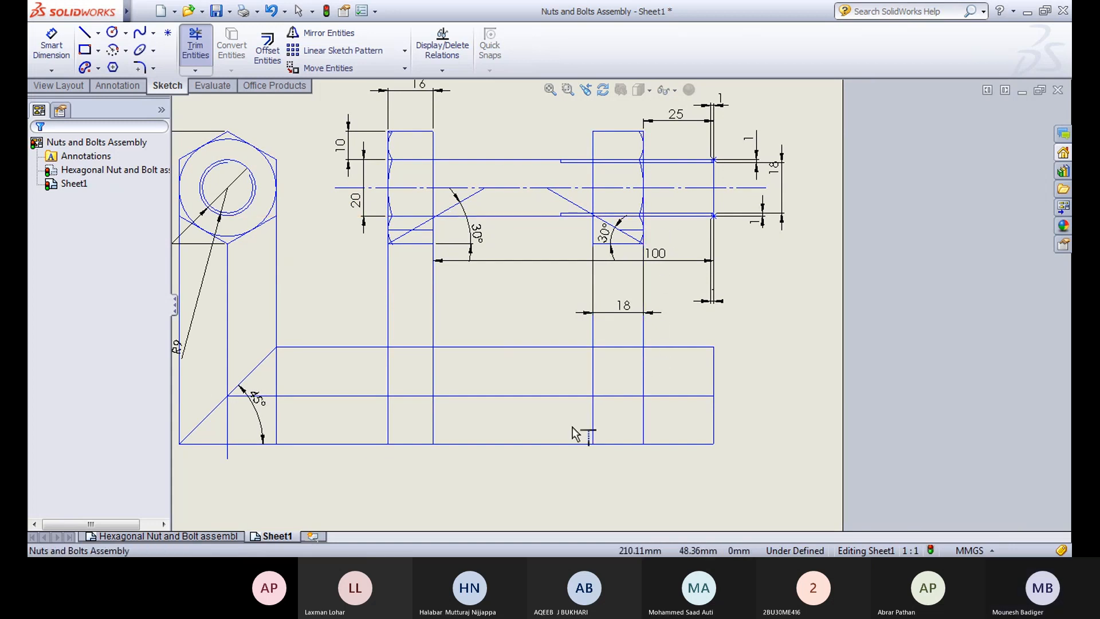
mouse_move(545, 430)
ctrl+middle_down()
mouse_move(552, 417)
mouse_move(593, 417)
ctrl+middle_up()
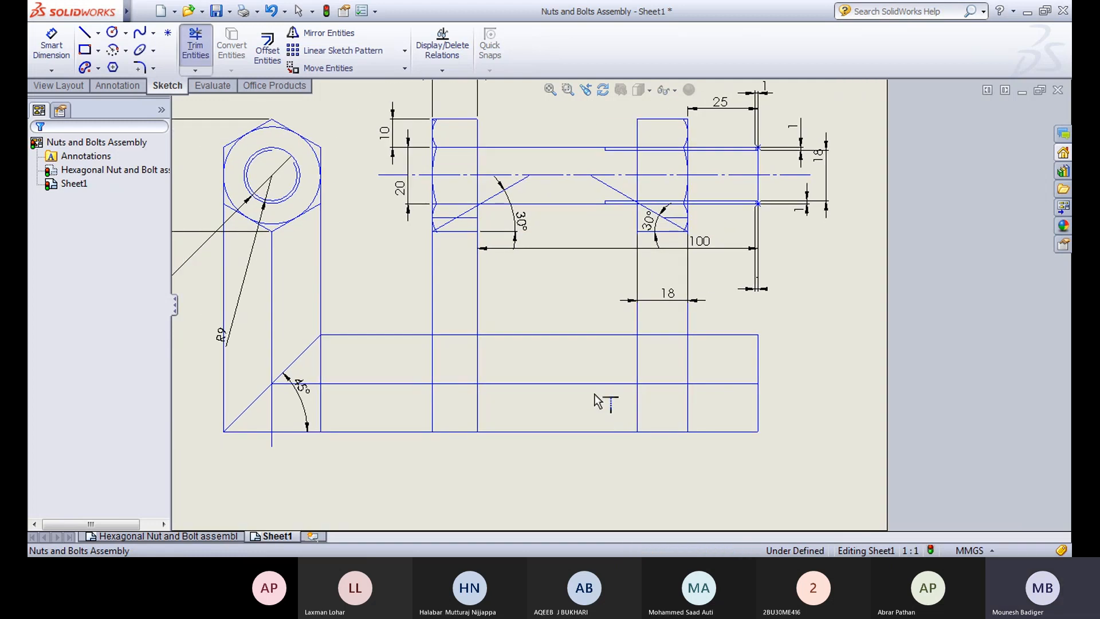
Step: Extend a vertical line from the start of the thread on the bolt shank down to the horizontal baseline
scroll(609, 205, down, 4)
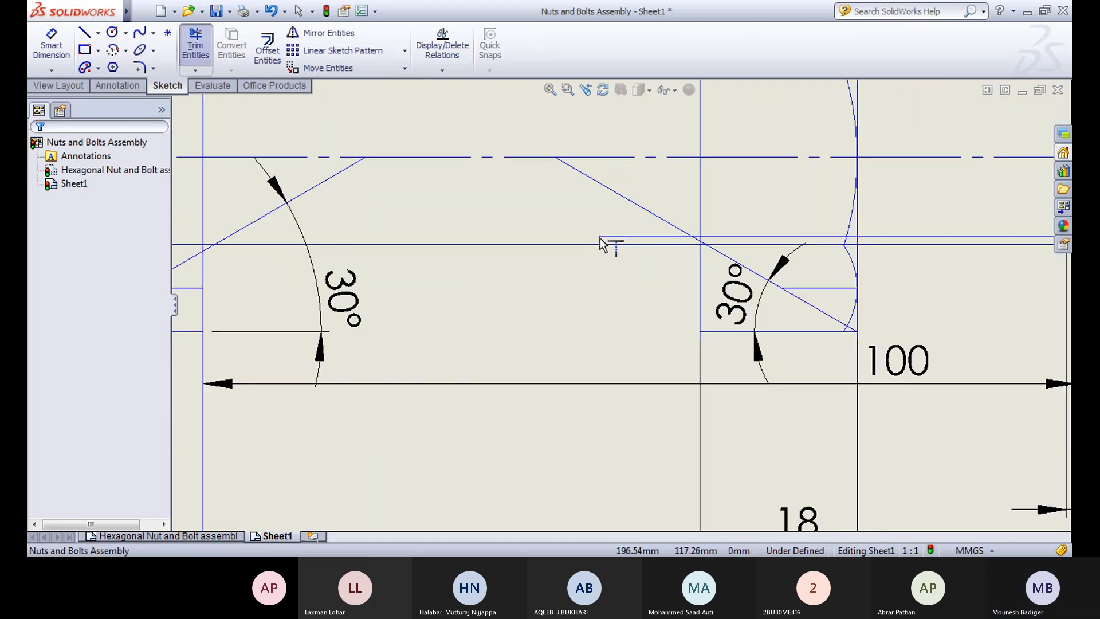
scroll(603, 295, up, 2)
scroll(602, 390, up, 4)
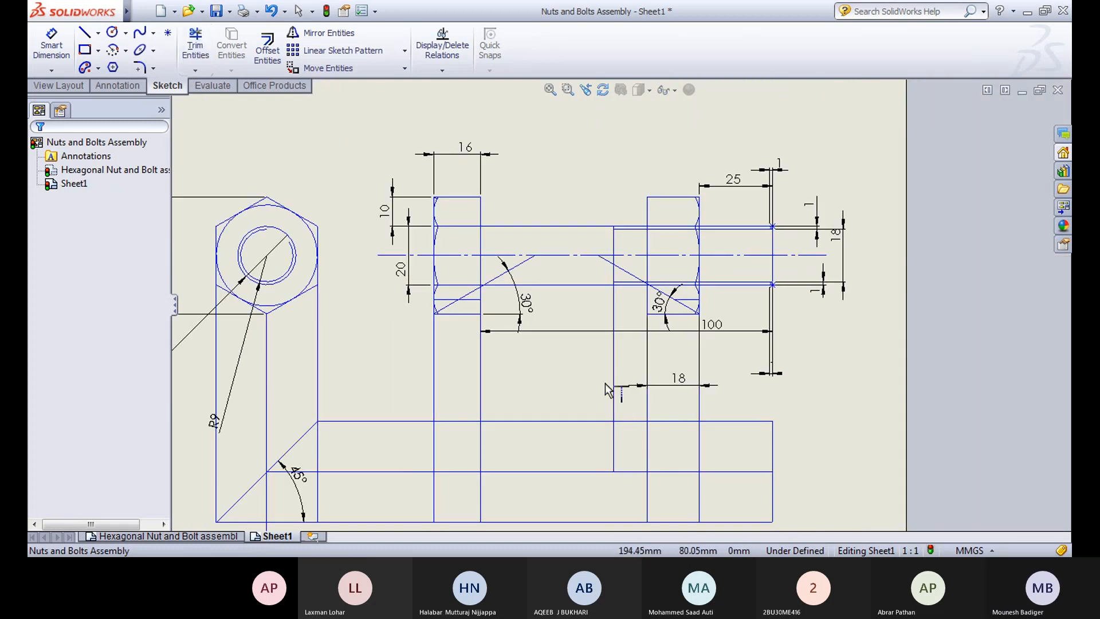
click(587, 390)
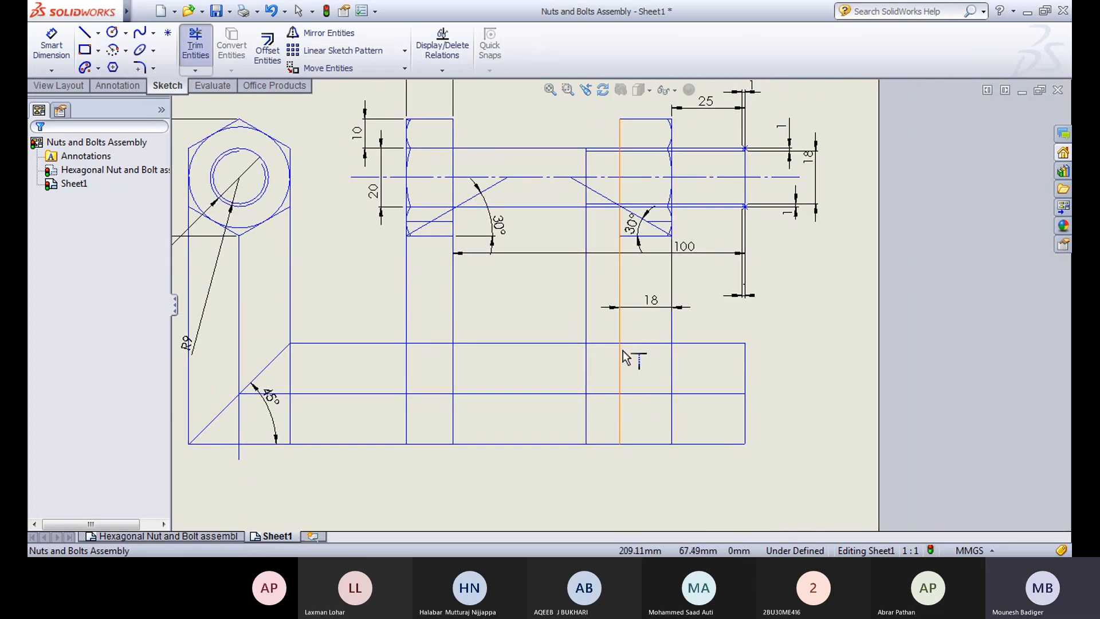
click(623, 354)
key(Escape)
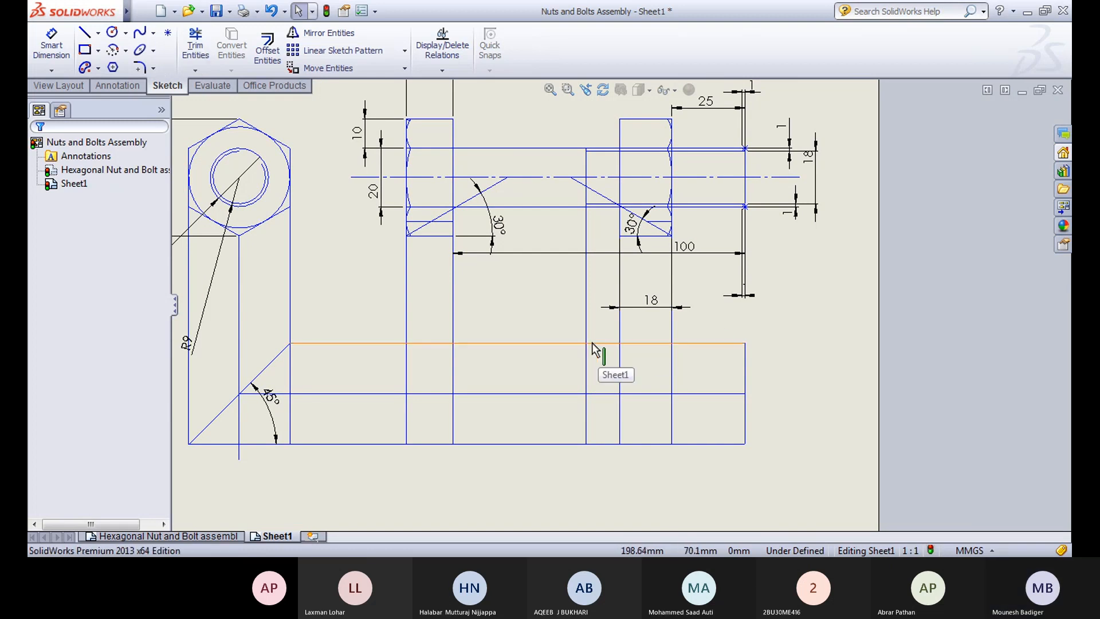
click(86, 35)
click(86, 34)
click(86, 34)
click(87, 36)
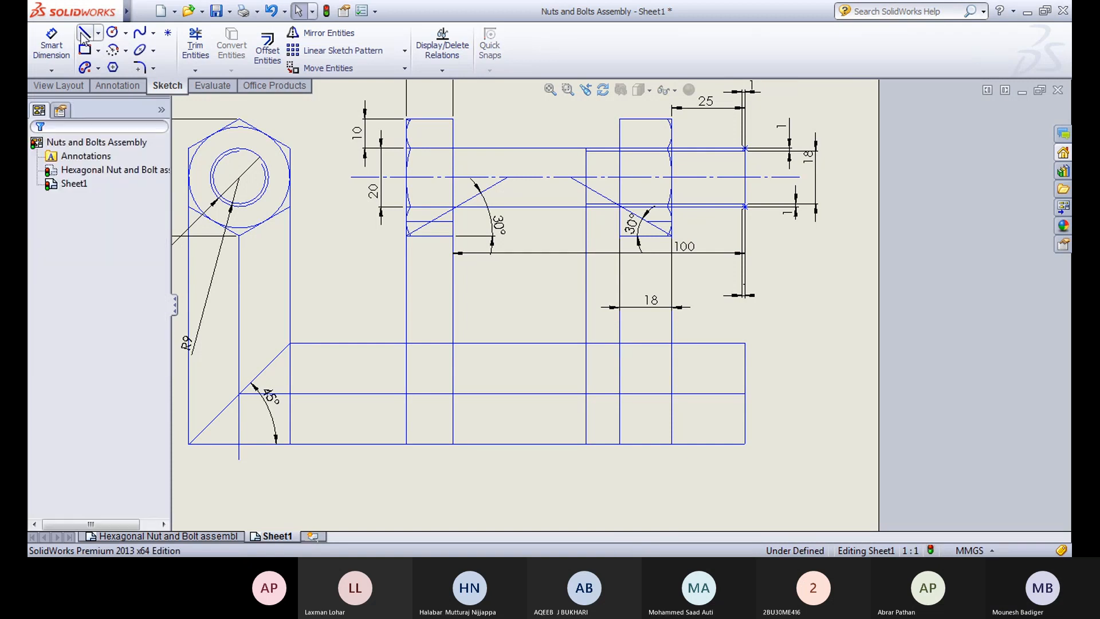
click(85, 36)
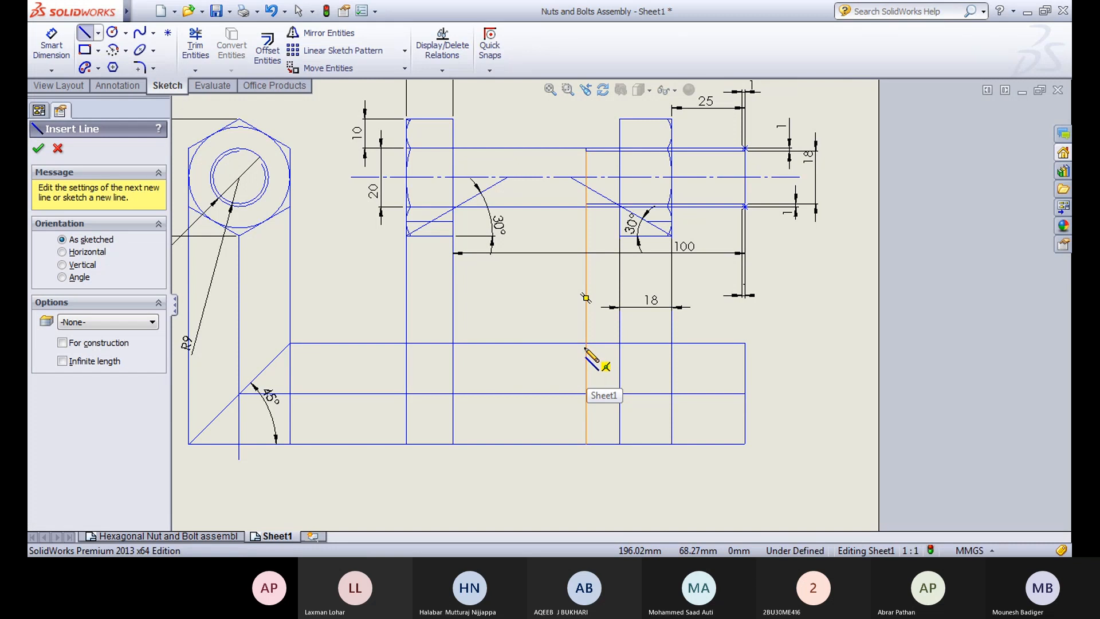
key(Escape)
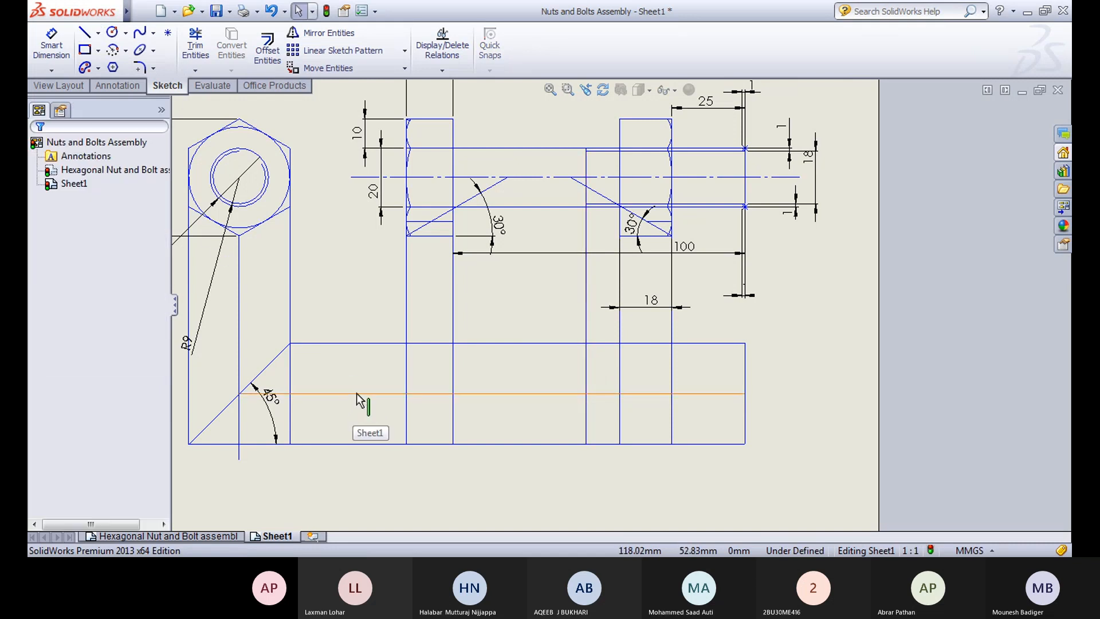
Step: Convert the horizontal middle line of the lower view into a construction line
click(353, 394)
click(62, 410)
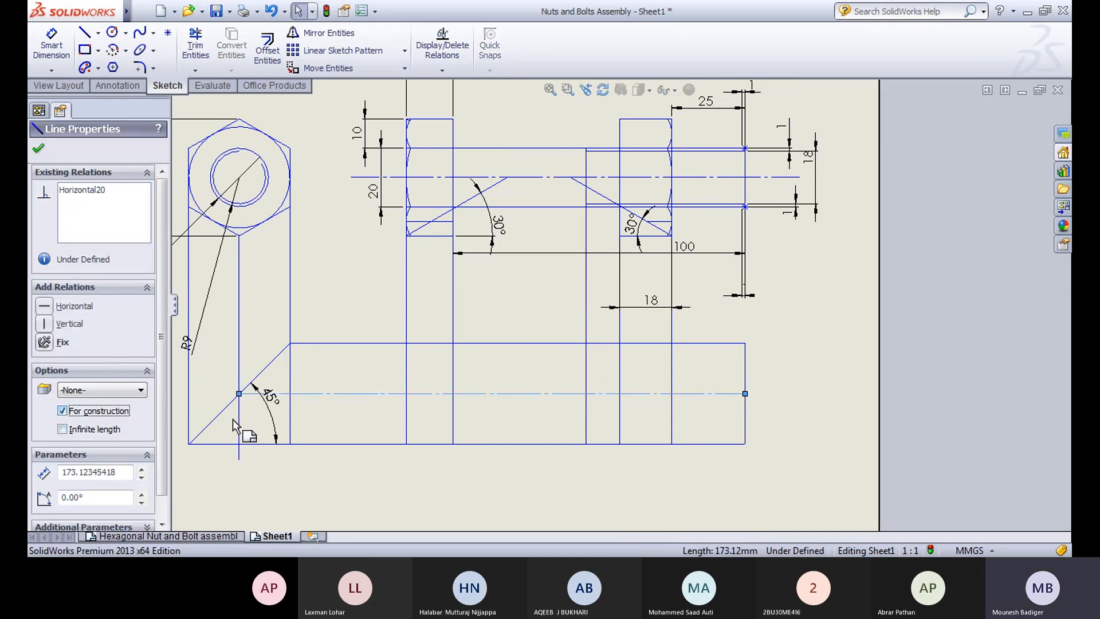
click(418, 491)
key(Escape)
Step: Draw a horizontal line about 58 mm long just below the lower view's upper edge, from the thread-start line past the bolt's end
scroll(350, 284, up, 1)
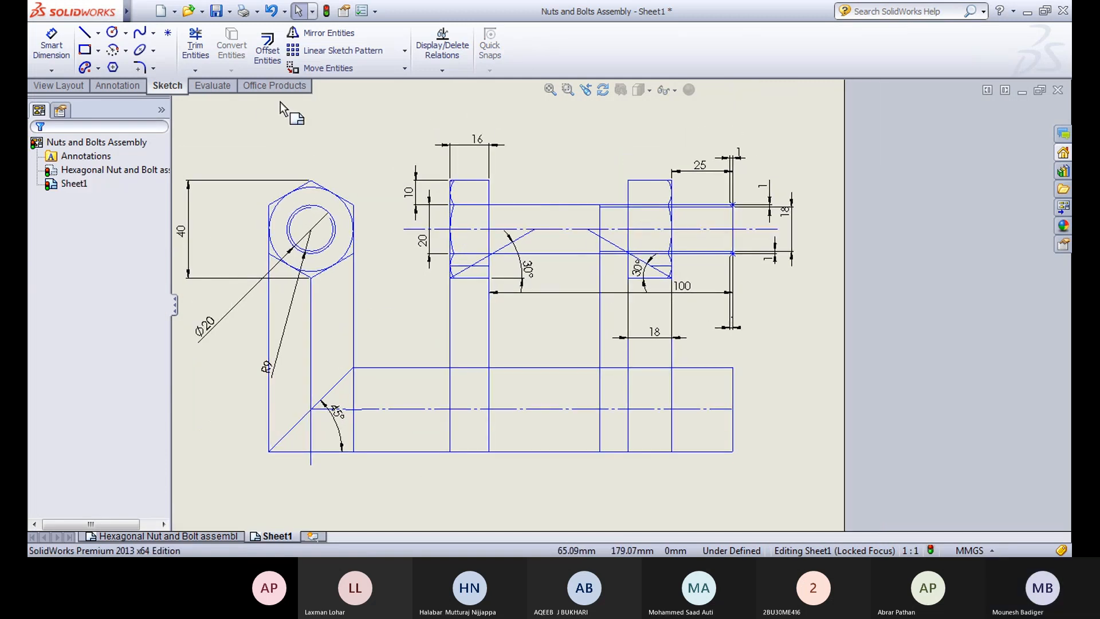
click(84, 33)
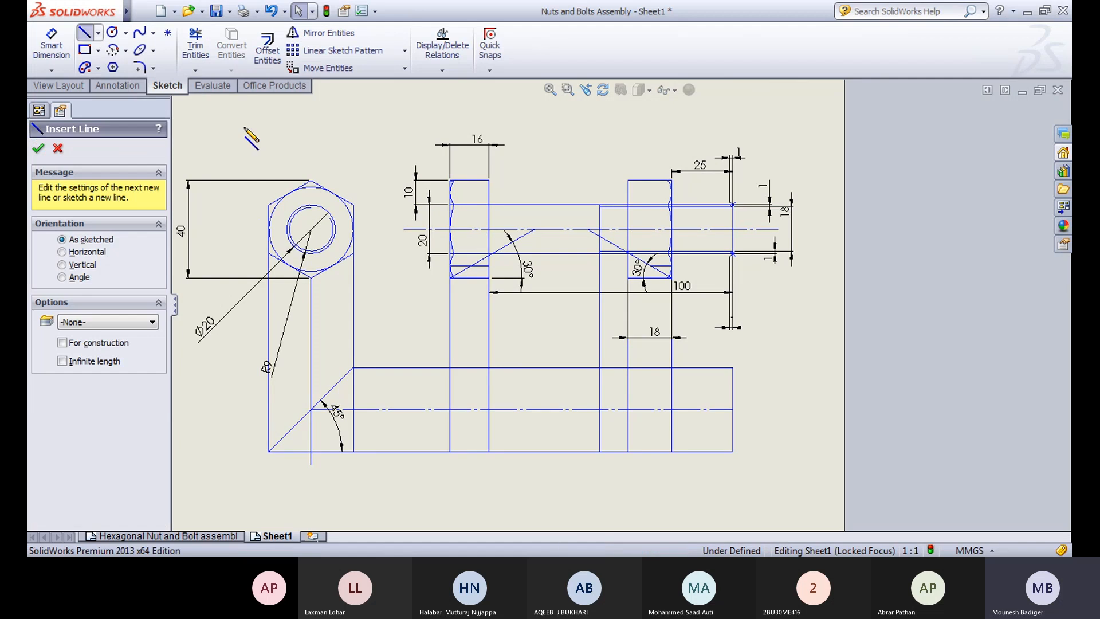
click(600, 373)
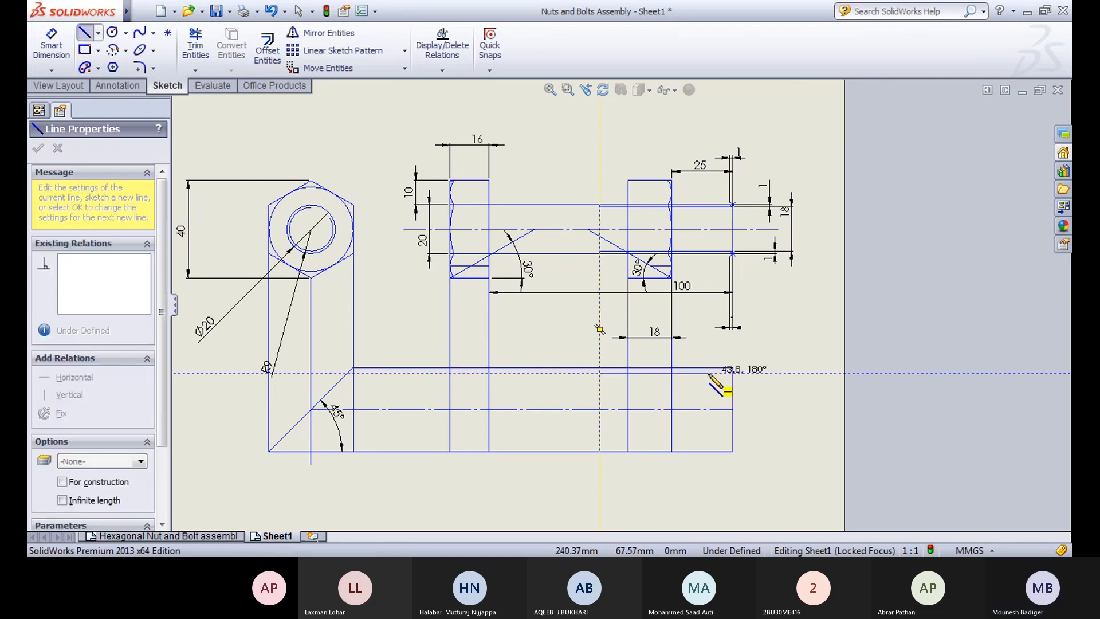
click(740, 374)
key(Escape)
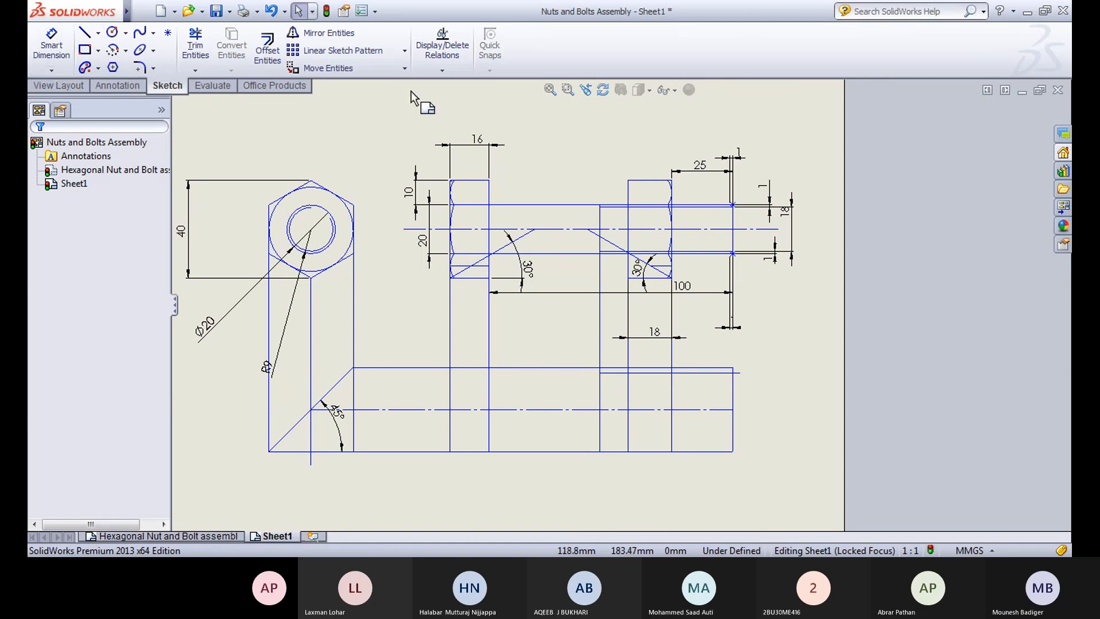
Step: Mirror the short horizontal thread line about the construction centre line of the lower view
click(328, 33)
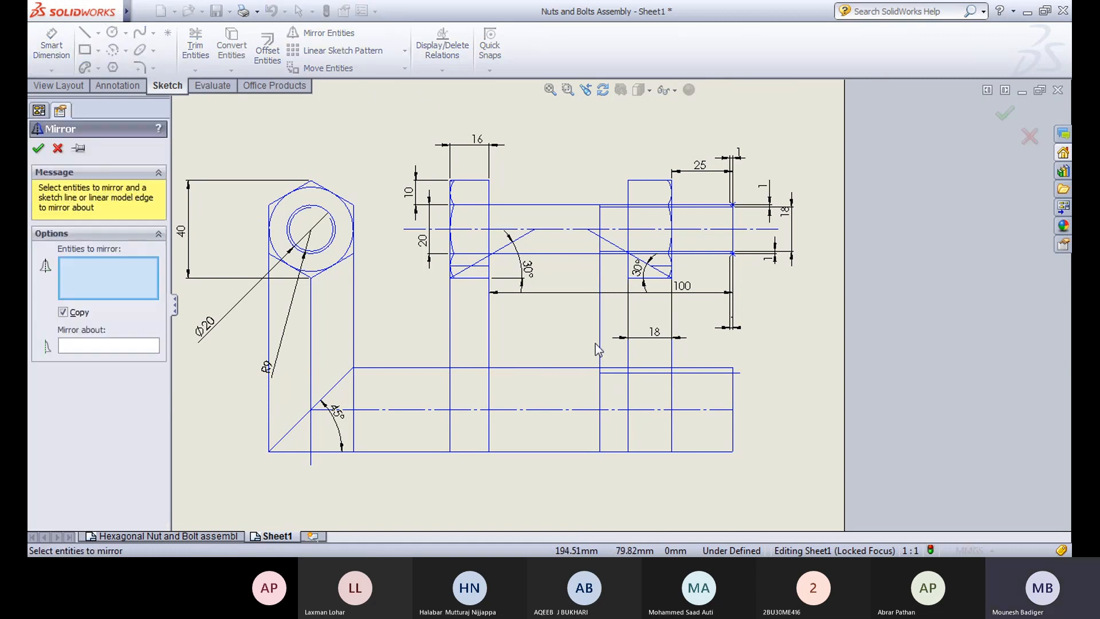
click(653, 373)
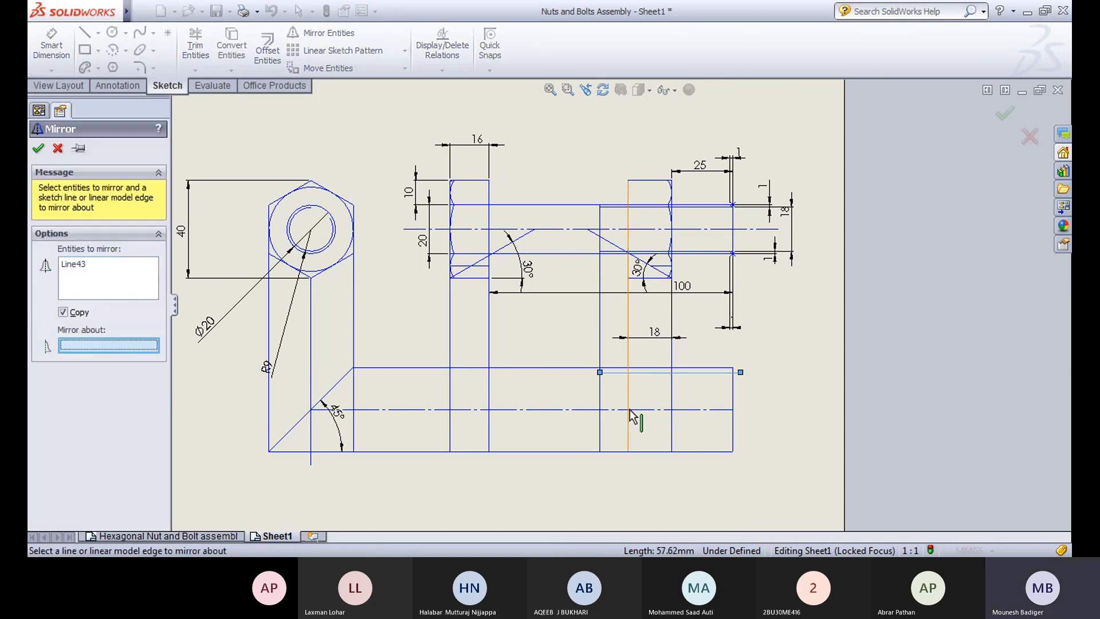
click(657, 410)
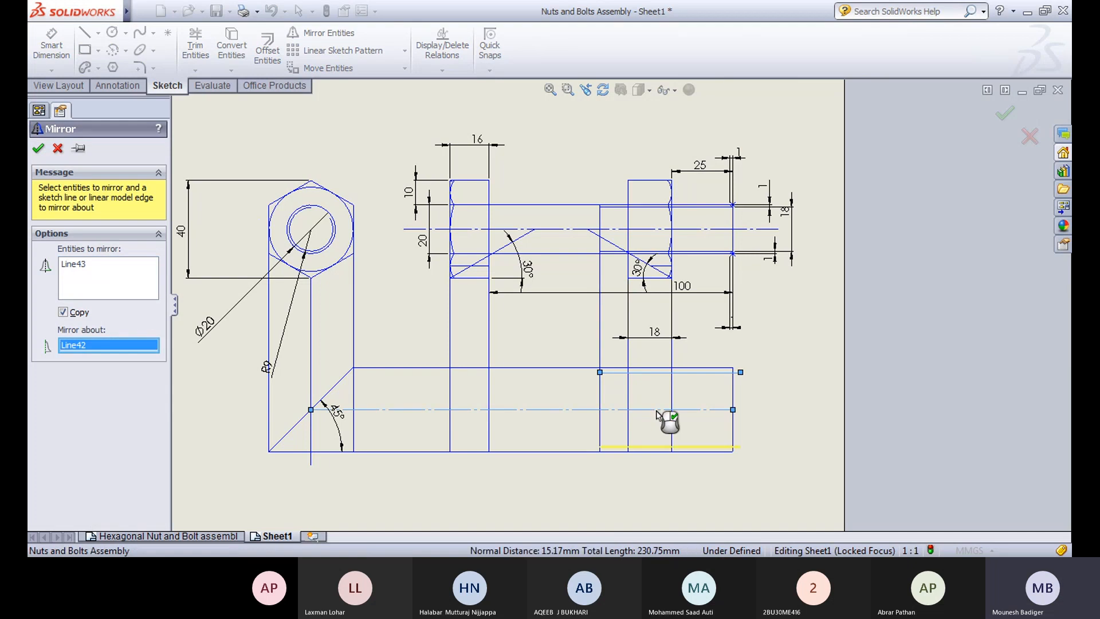
click(38, 148)
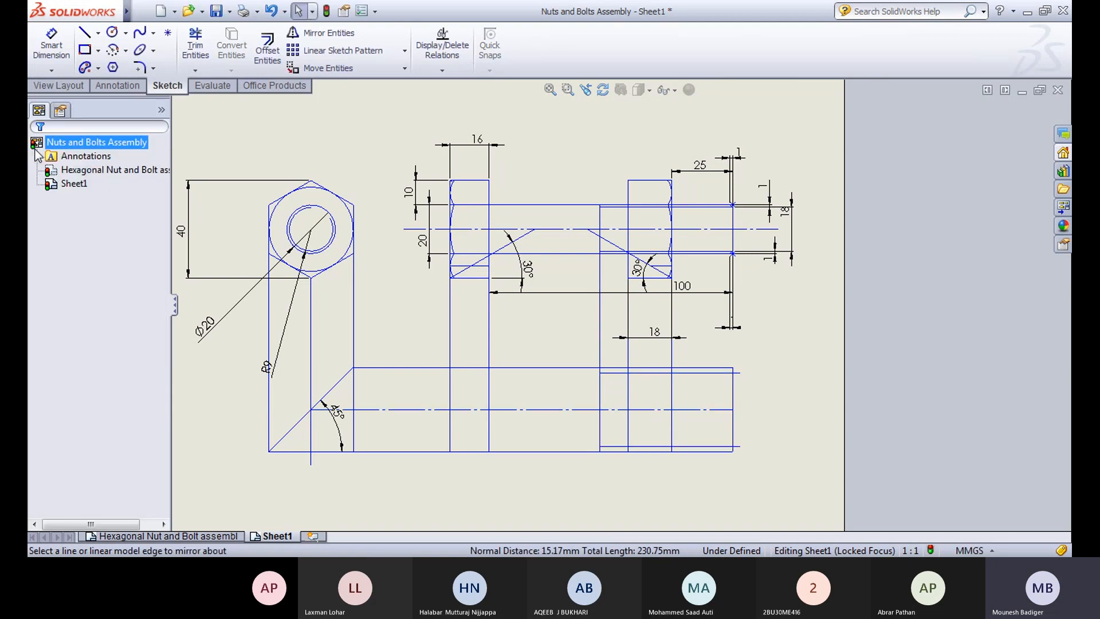
Step: Try to dimension the distance between the two mirrored thread lines, then discard the dimension and both lines
click(50, 39)
click(720, 373)
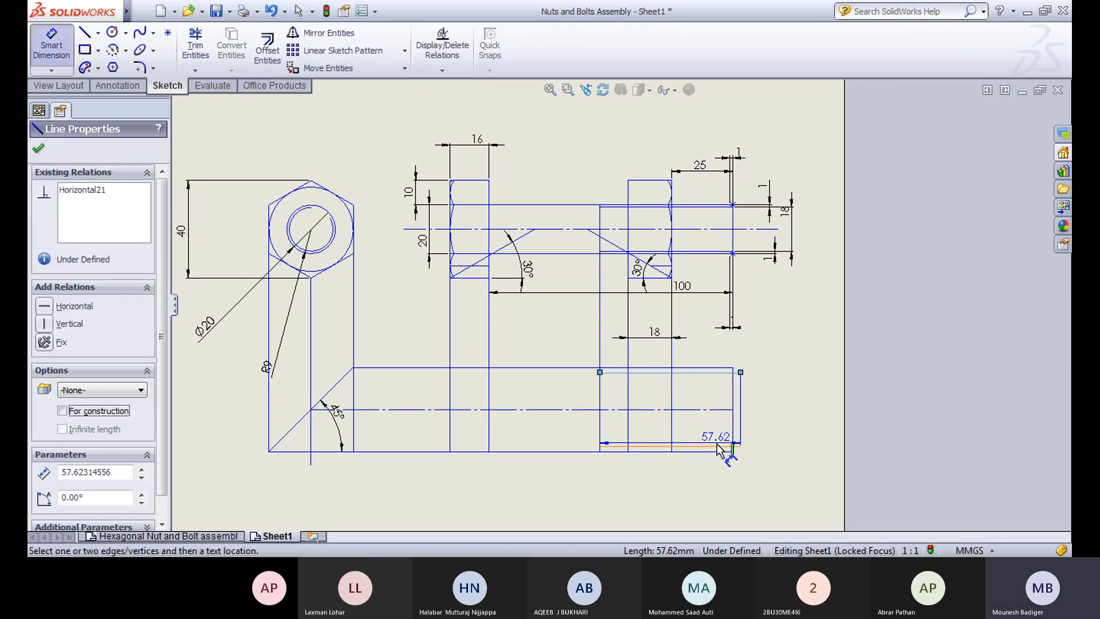
click(720, 447)
click(794, 420)
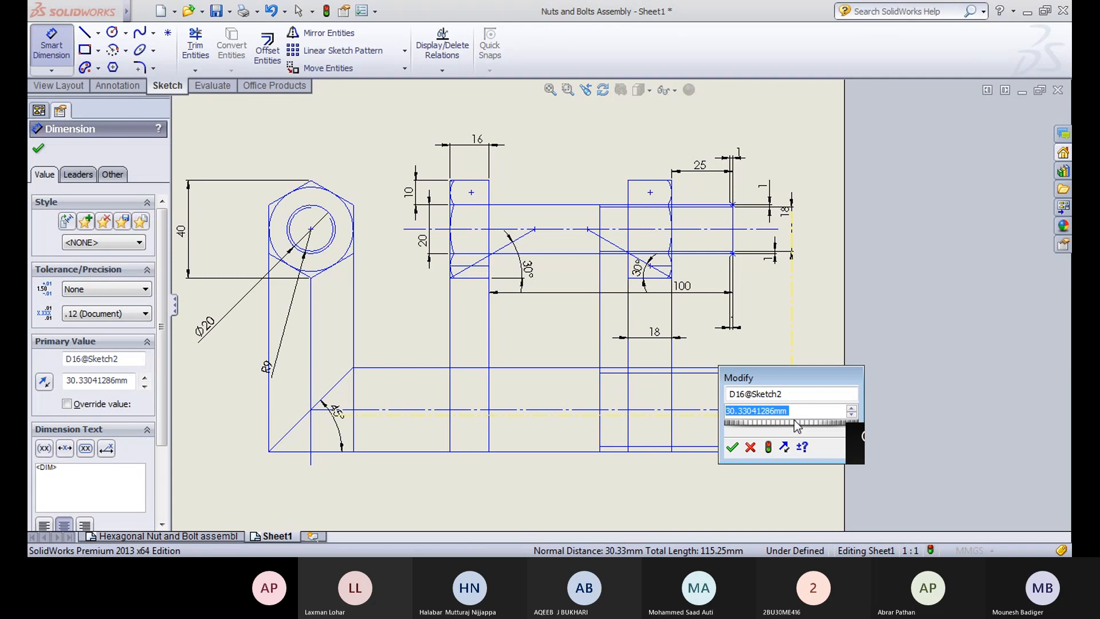
key(Escape)
key(Escape)
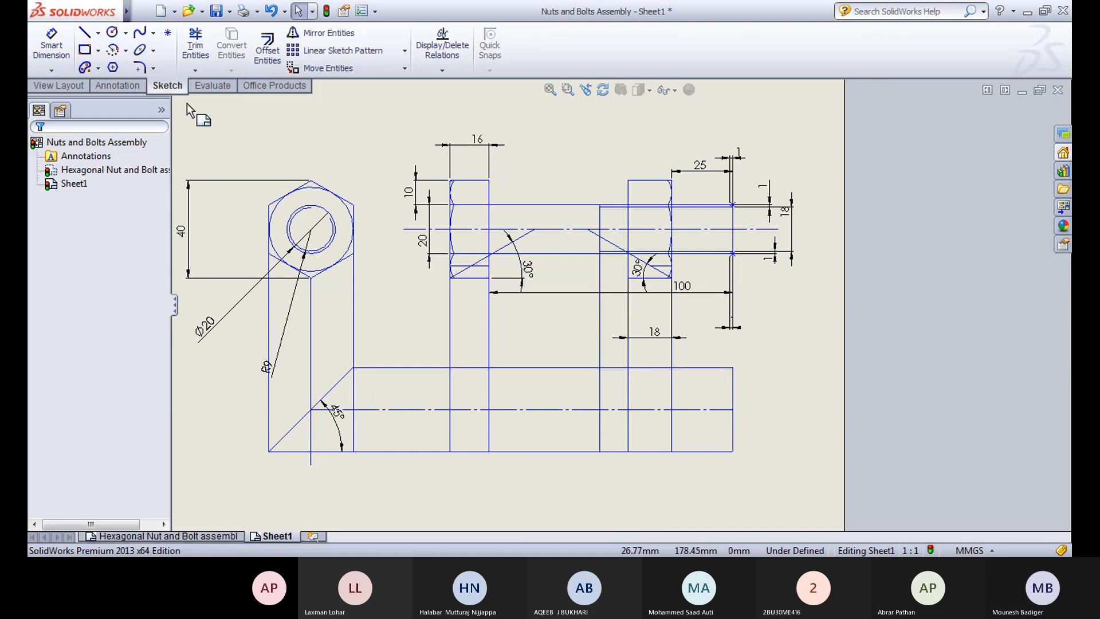
Step: Draw a horizontal shank line about 116 mm long above the lower centre line, from the bolt head's inner edge past the bolt's end
click(85, 33)
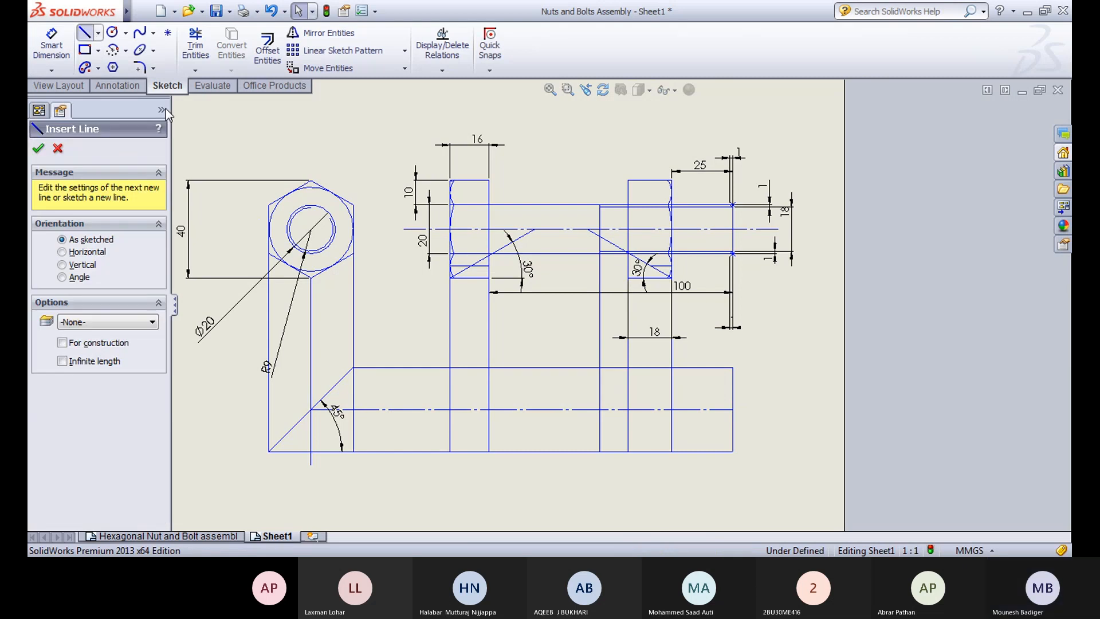
click(489, 385)
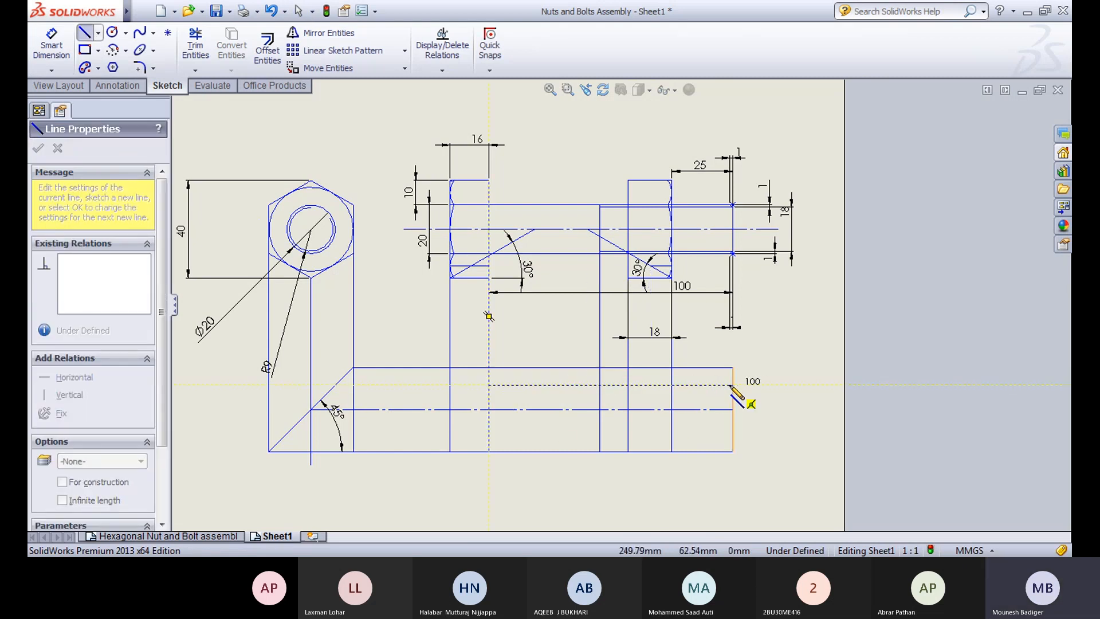
click(771, 385)
key(Escape)
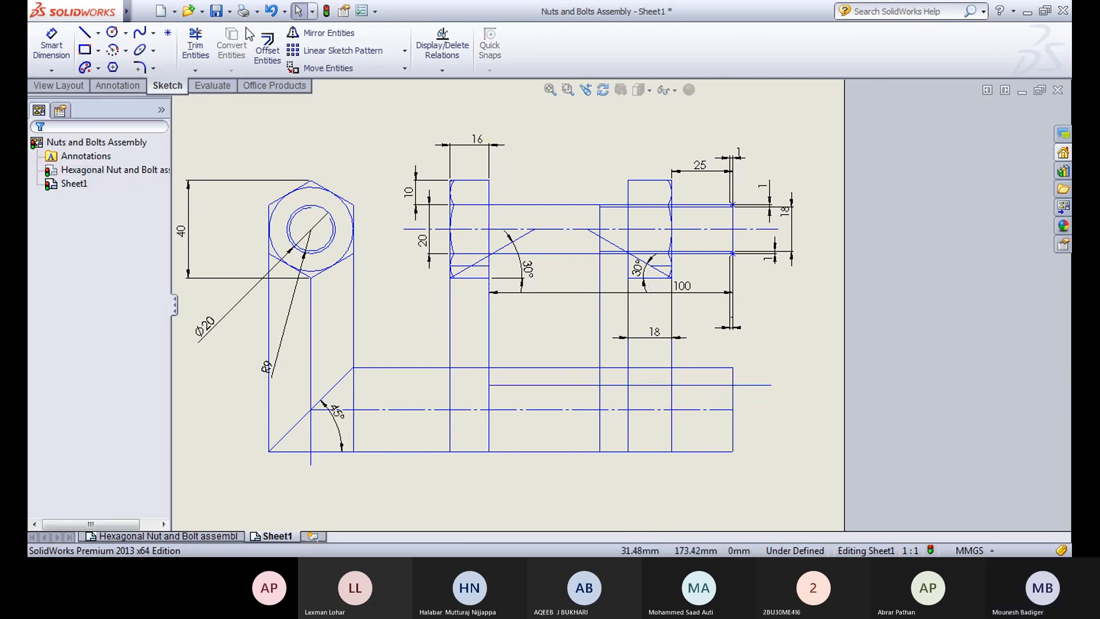
Step: Dimension the distance between the lower view's centre line and the new shank line as 10 mm
click(51, 43)
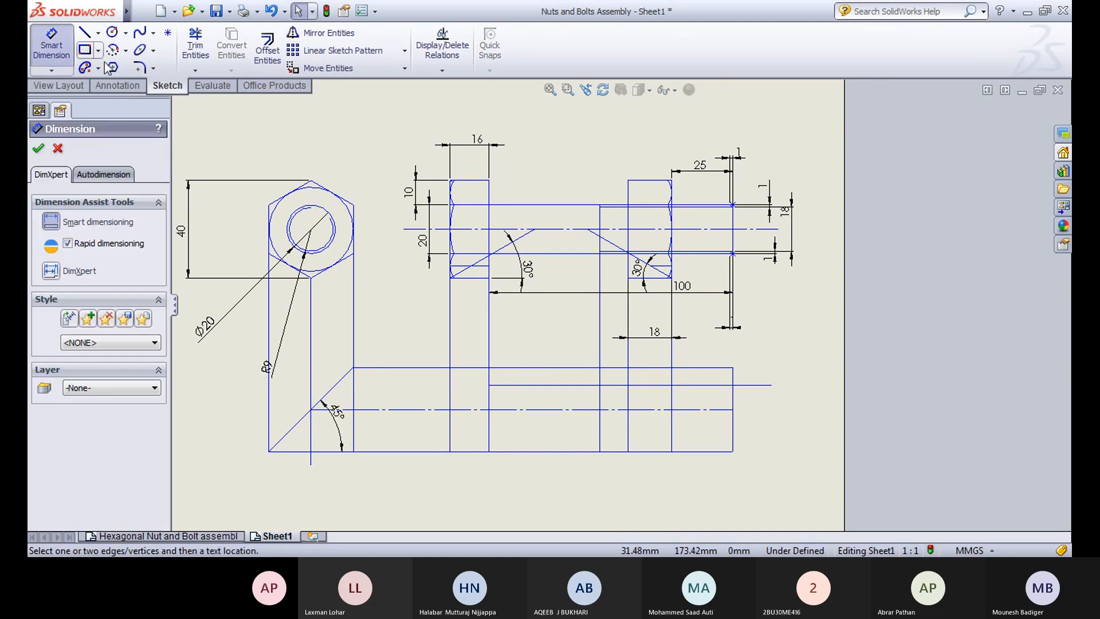
click(526, 409)
click(539, 385)
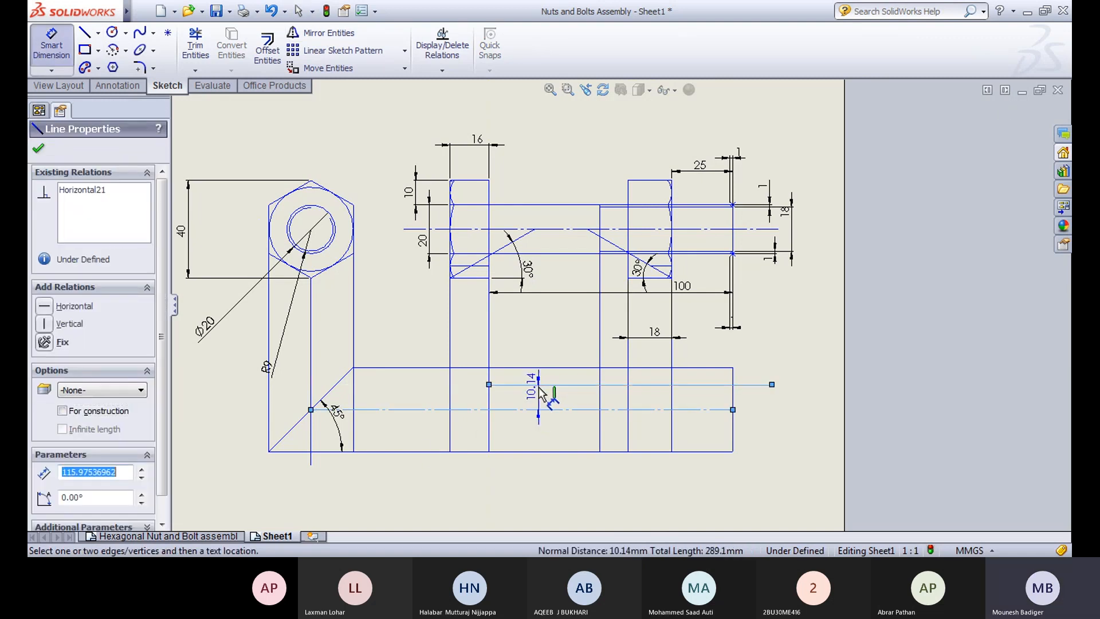
click(539, 389)
text(10)
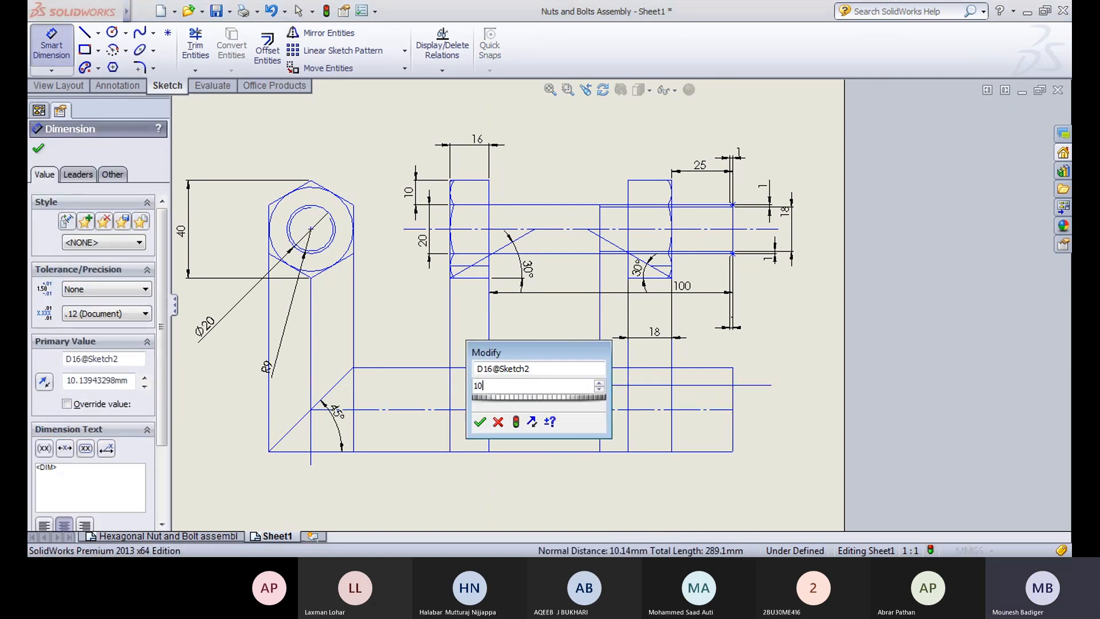
key(Return)
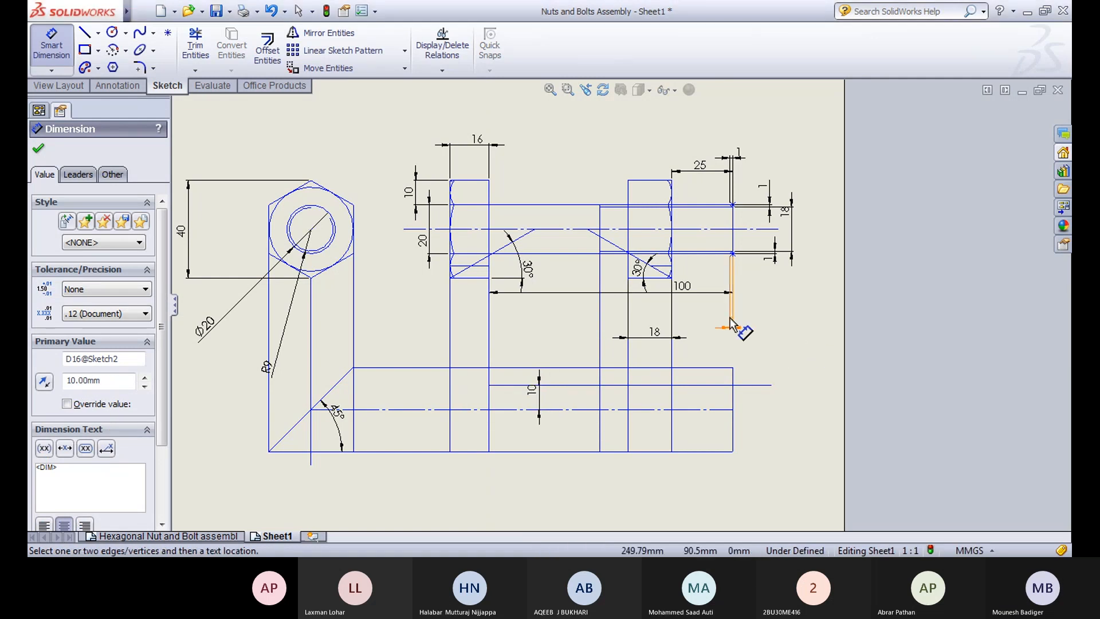
Step: Mirror the shank line about the lower centre line and trim both lines where they stick out past the bolt's end
click(324, 33)
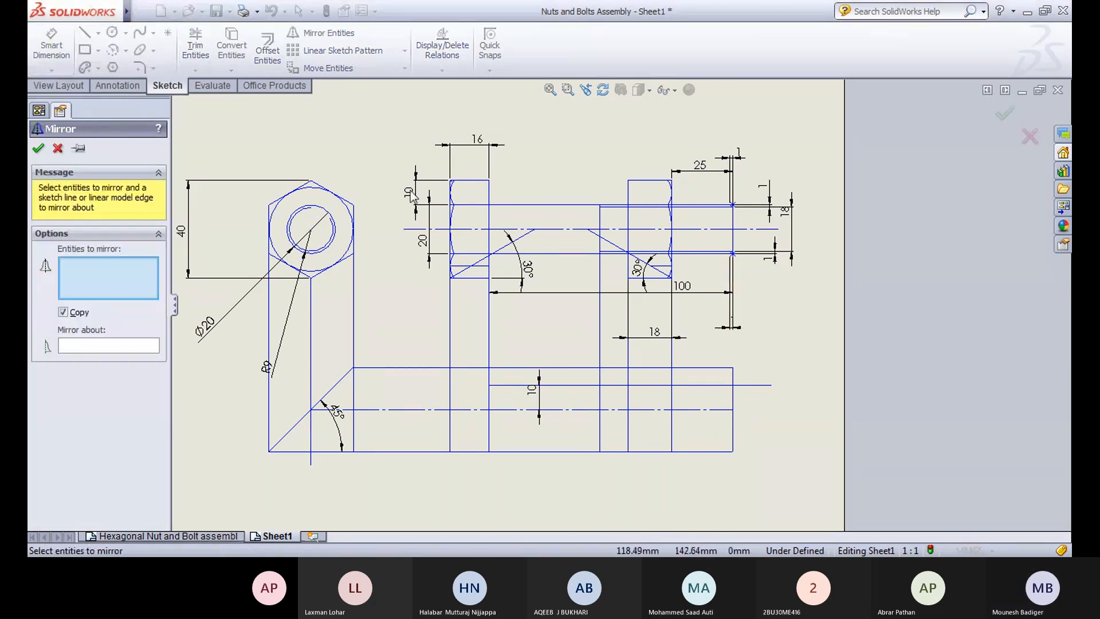
click(580, 386)
click(109, 345)
click(551, 410)
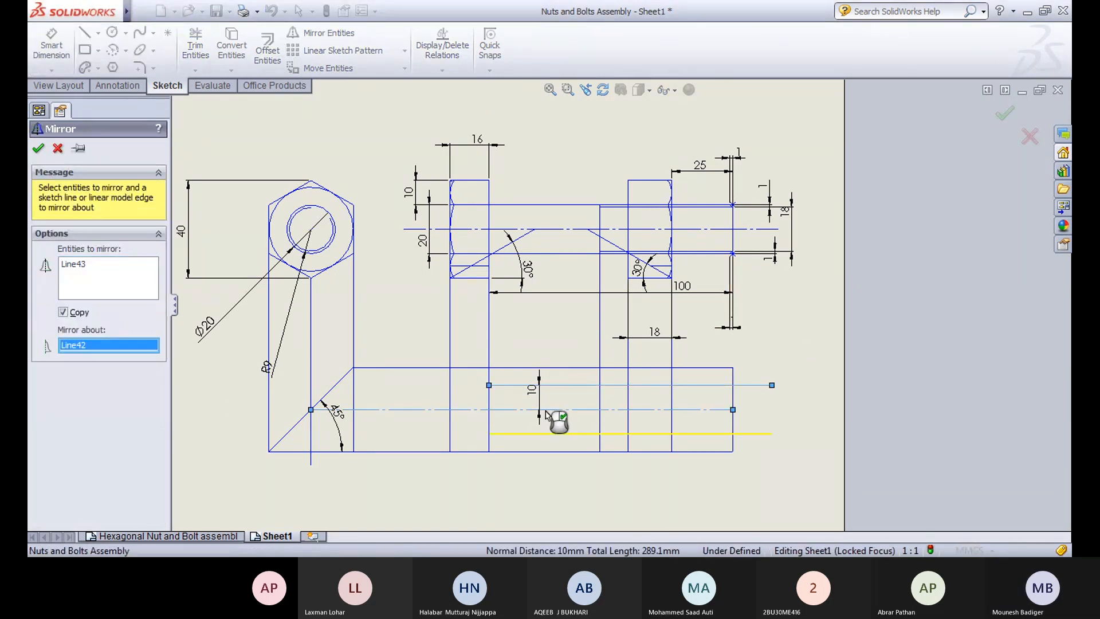
click(37, 148)
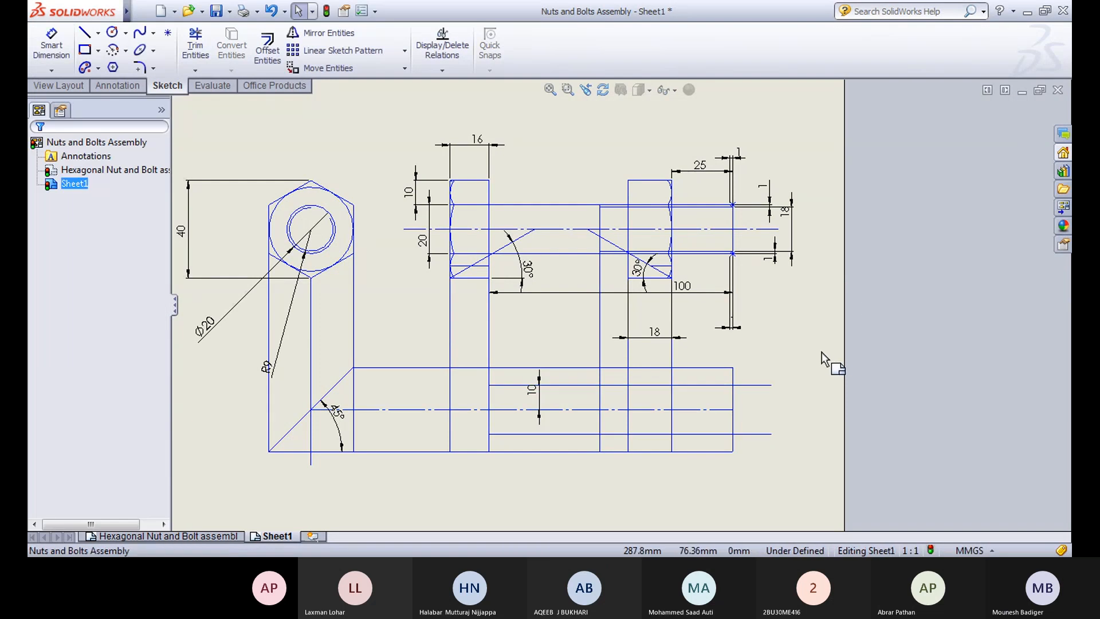
click(196, 44)
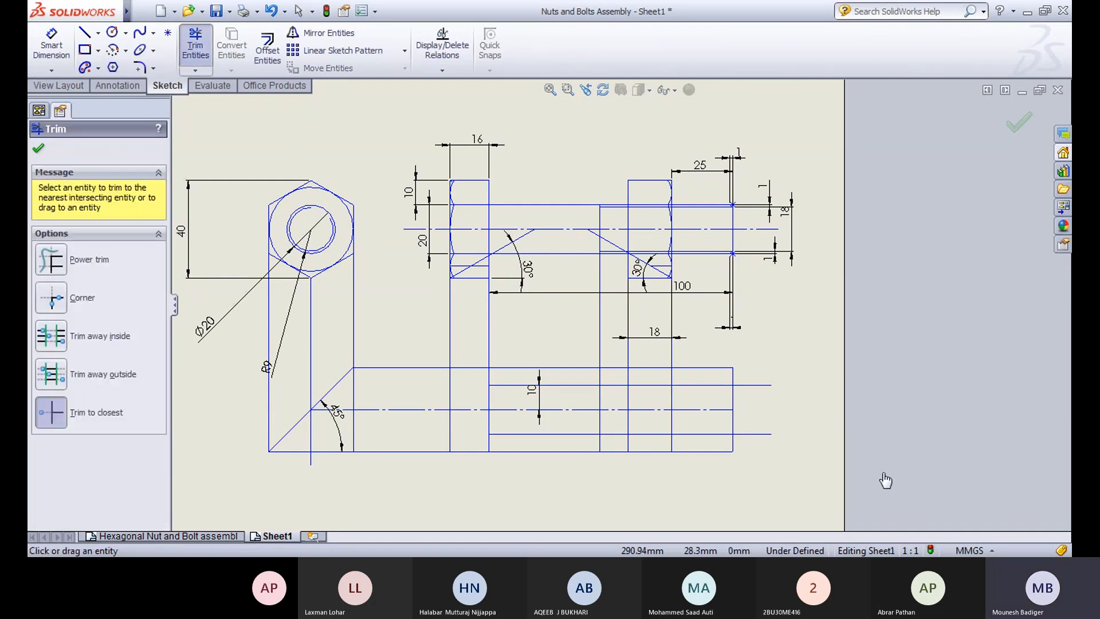
click(755, 434)
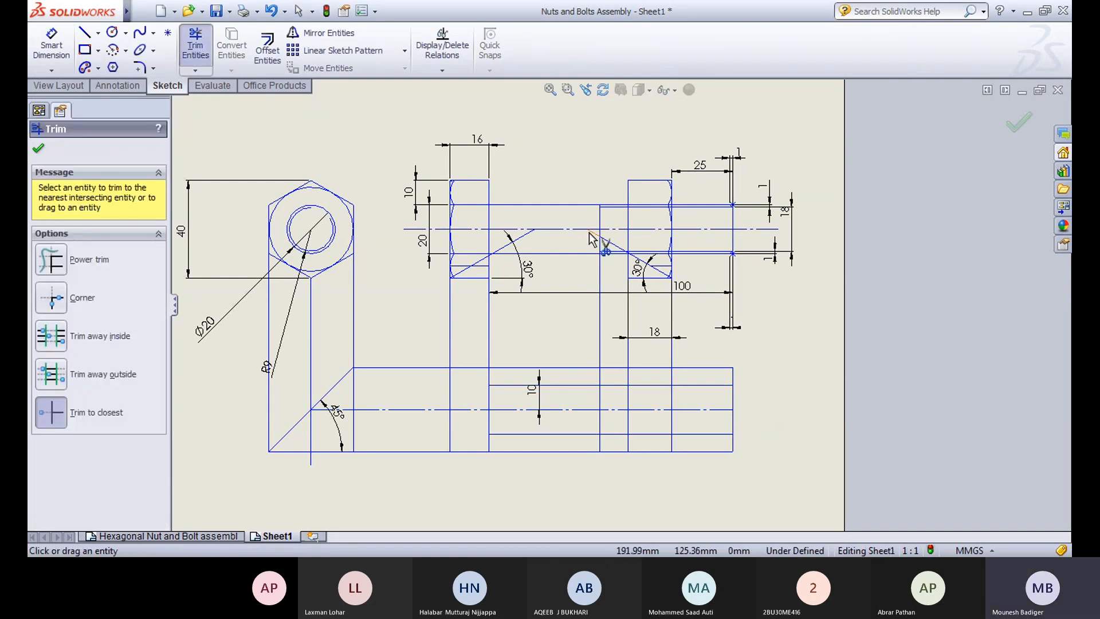
Step: Trim the lower view's upper outline between the head and nut and beyond the nut, plus the bolt's end line above the shank
click(511, 368)
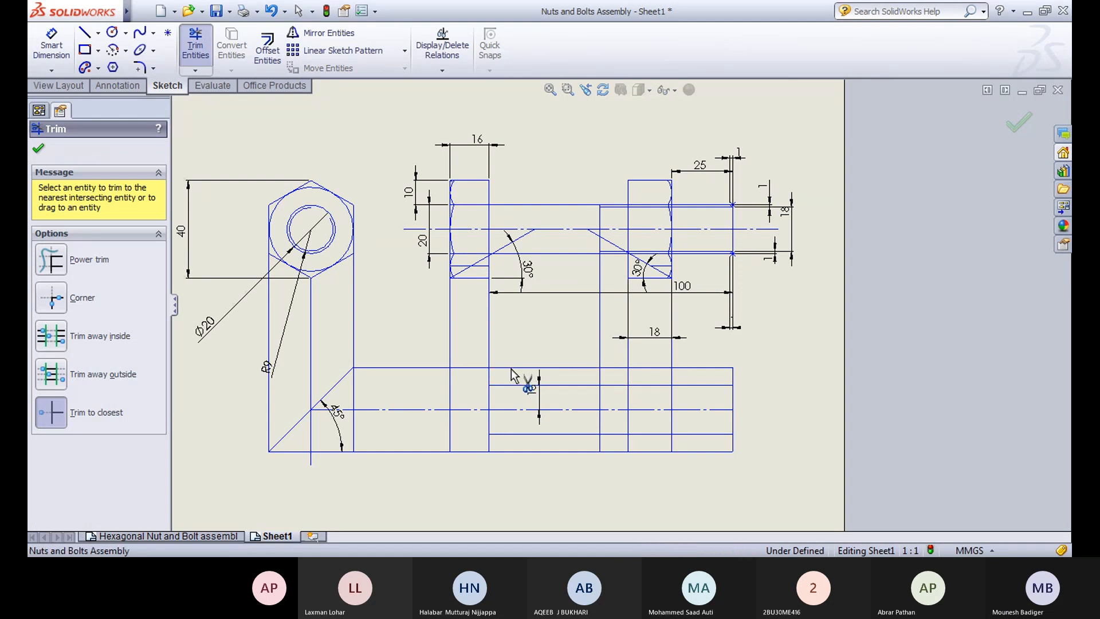
click(691, 369)
click(731, 372)
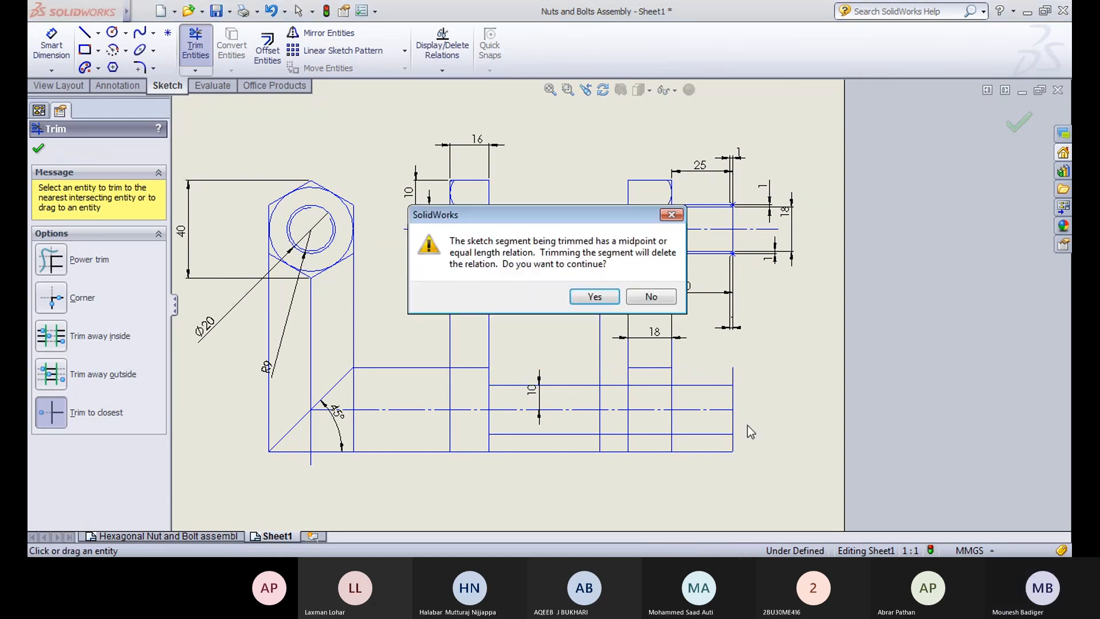
click(607, 302)
Step: Trim the lower view's bottom outline on both sides of the nut, and the end line and thread-limit line below the shank
click(715, 453)
click(735, 444)
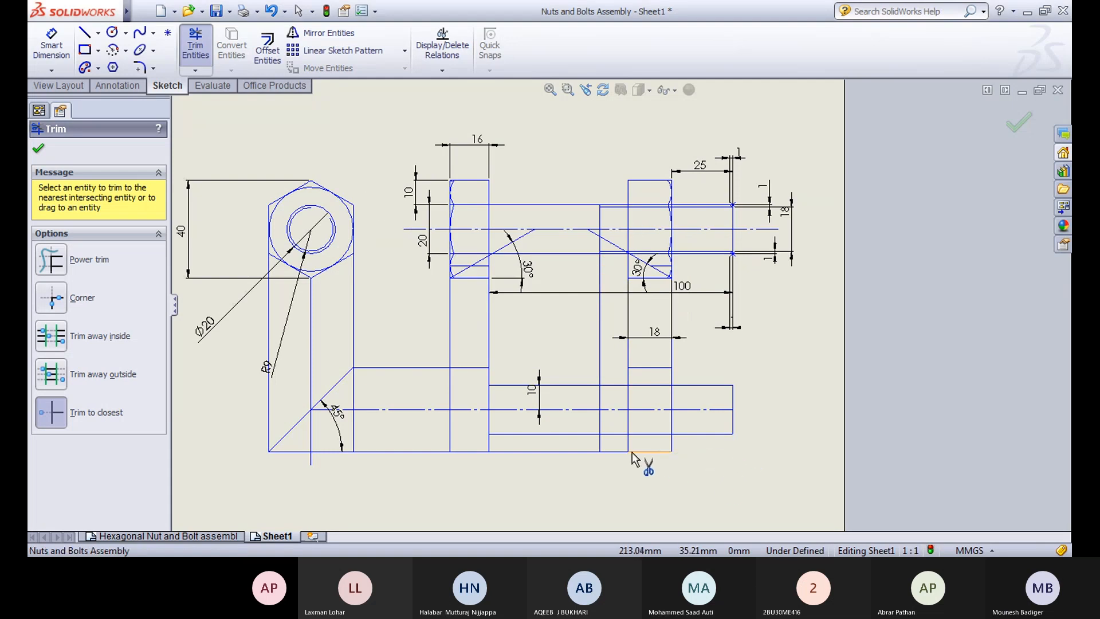
click(586, 453)
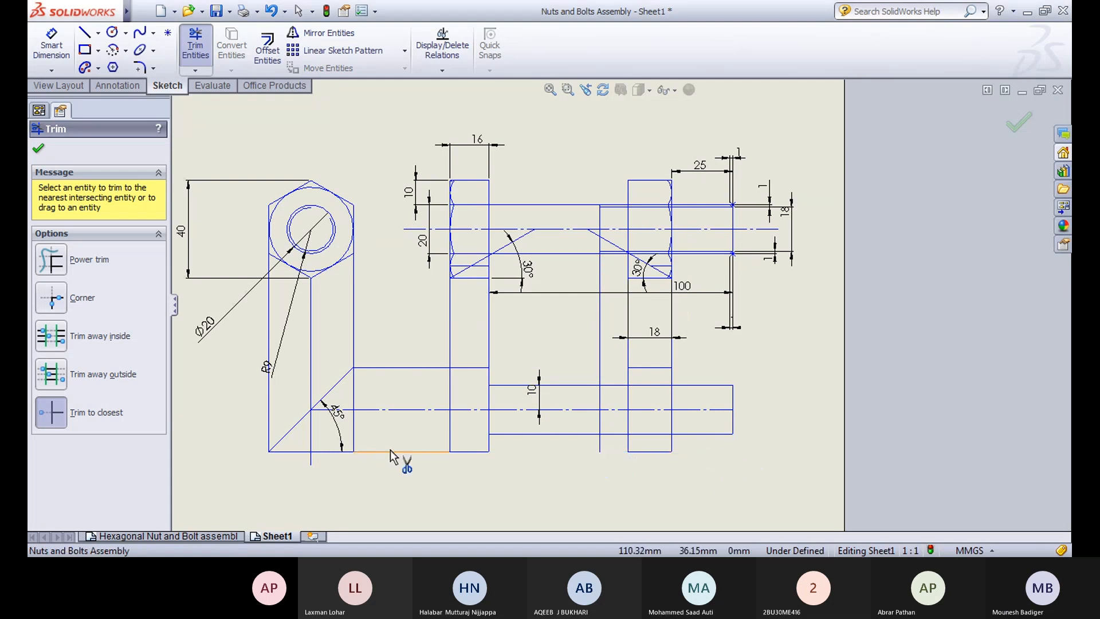
click(600, 452)
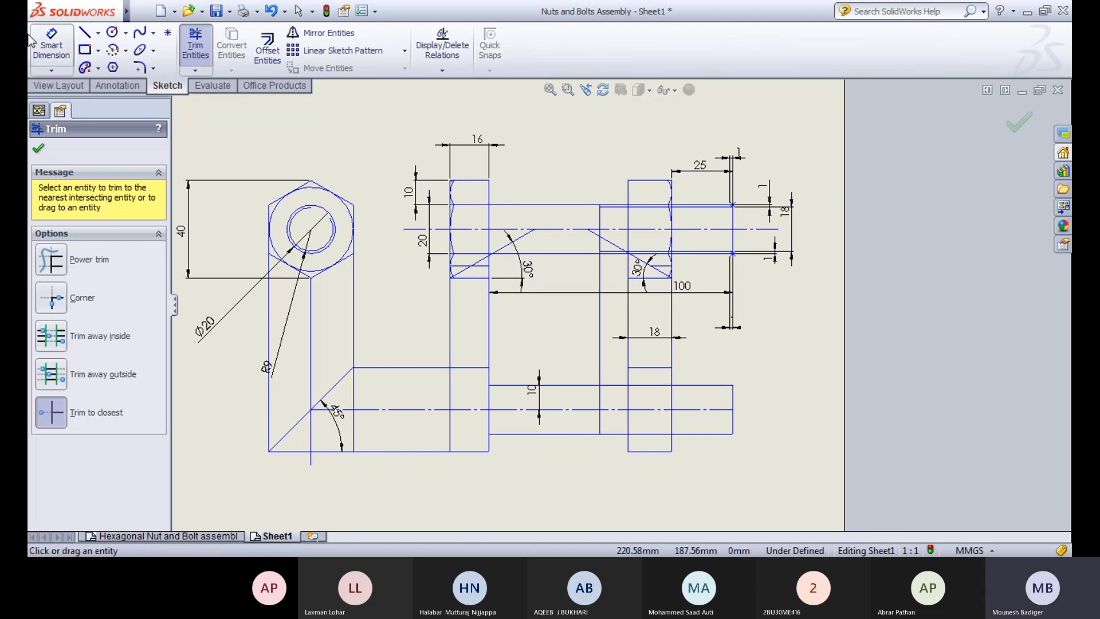
key(Escape)
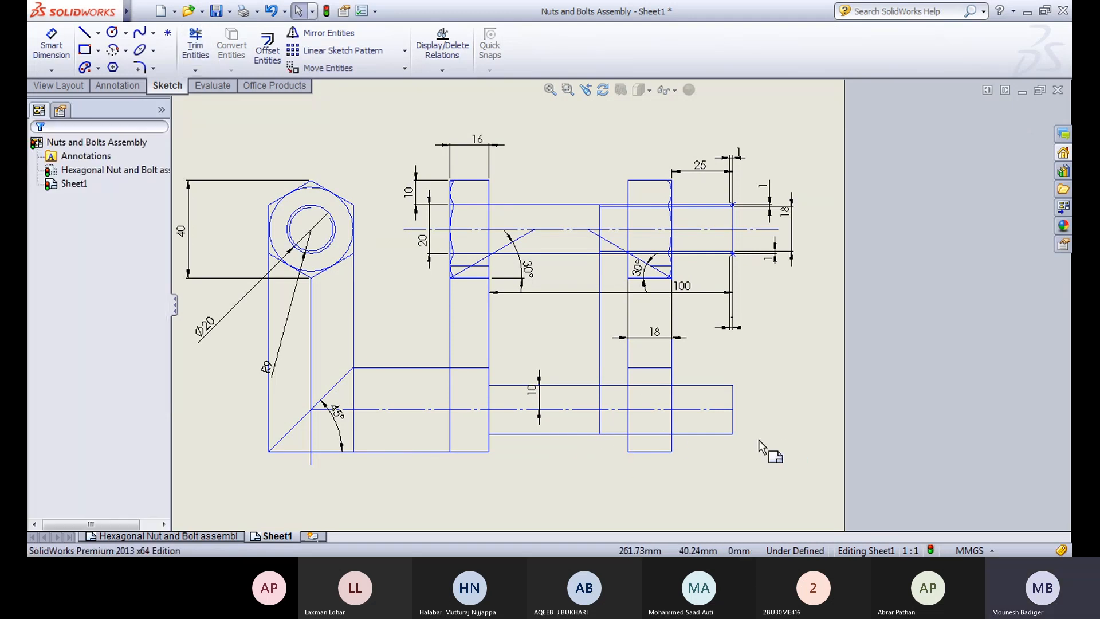
Step: Draw a horizontal thread line about 59 mm long above the lower centre line, from the thread-limit line past the bolt's end
click(85, 33)
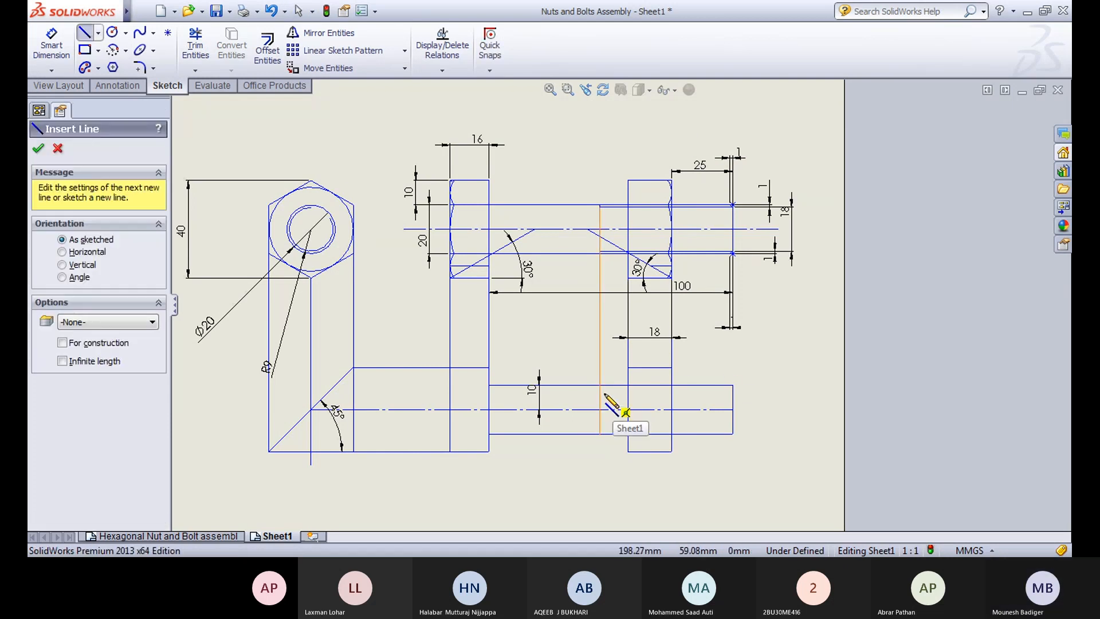
mouse_move(600, 391)
mouse_down()
mouse_move(754, 396)
mouse_move(744, 391)
mouse_up()
key(Escape)
Step: Dimension the distance between the lower view's centre line and the new thread line as 9 mm
click(51, 46)
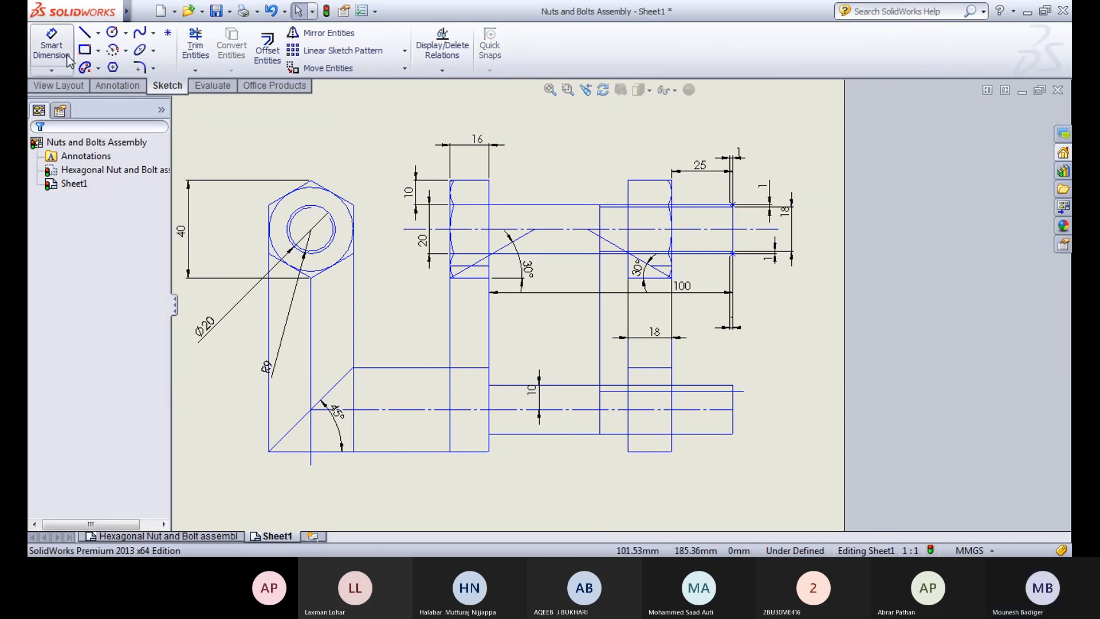
click(717, 410)
click(728, 392)
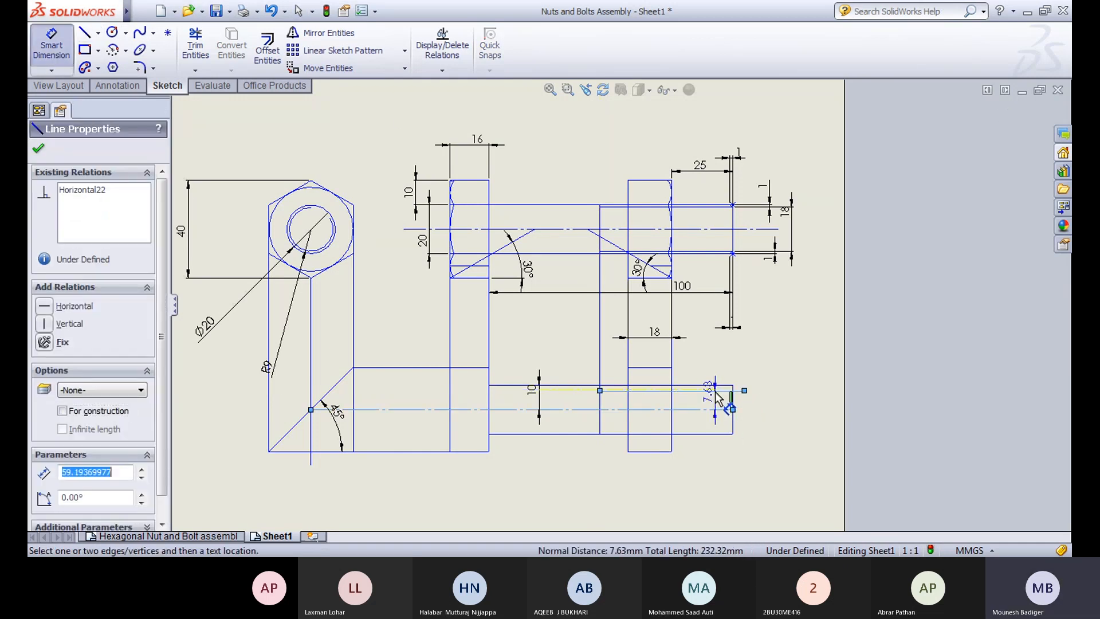
click(772, 395)
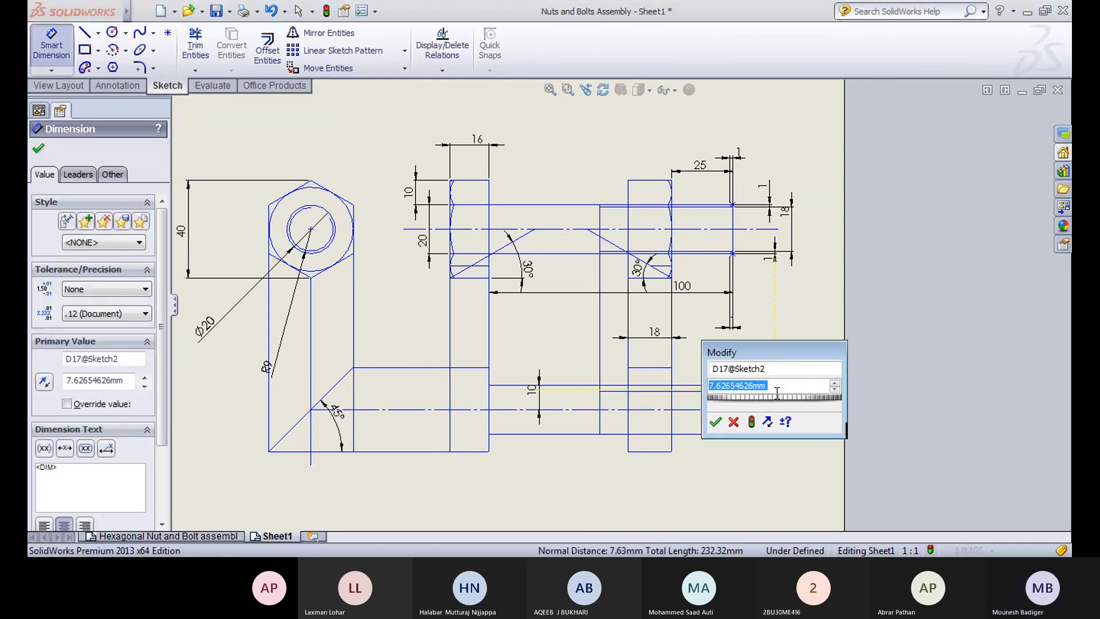
text(9)
key(Return)
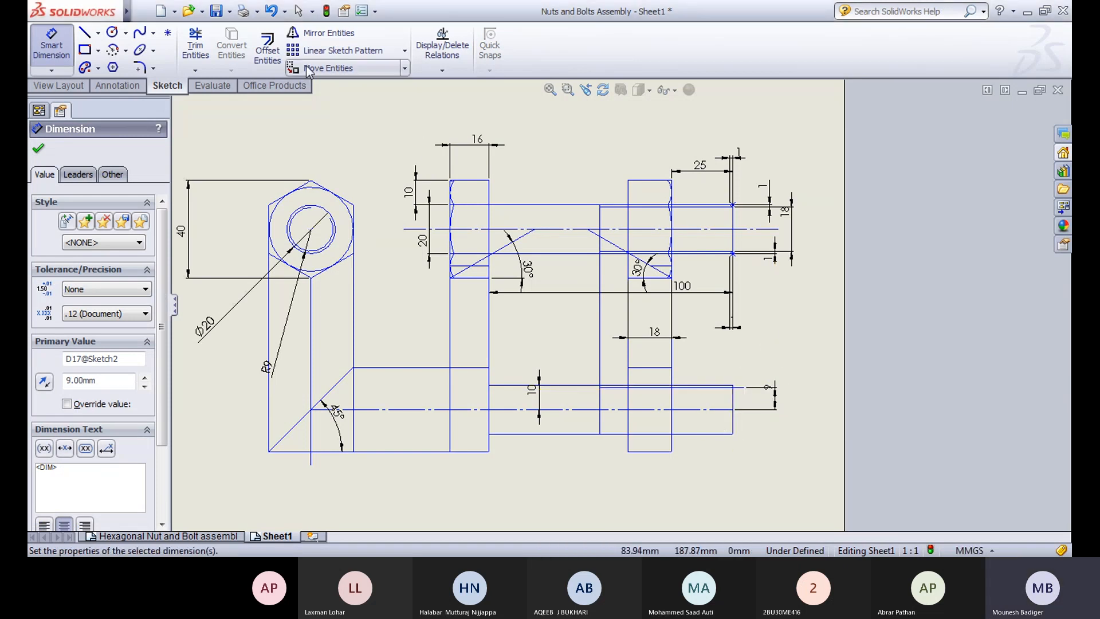
Step: Mirror the thread line about the lower centre line and trim both thread lines where they stick out past the bolt's end
click(324, 35)
click(703, 393)
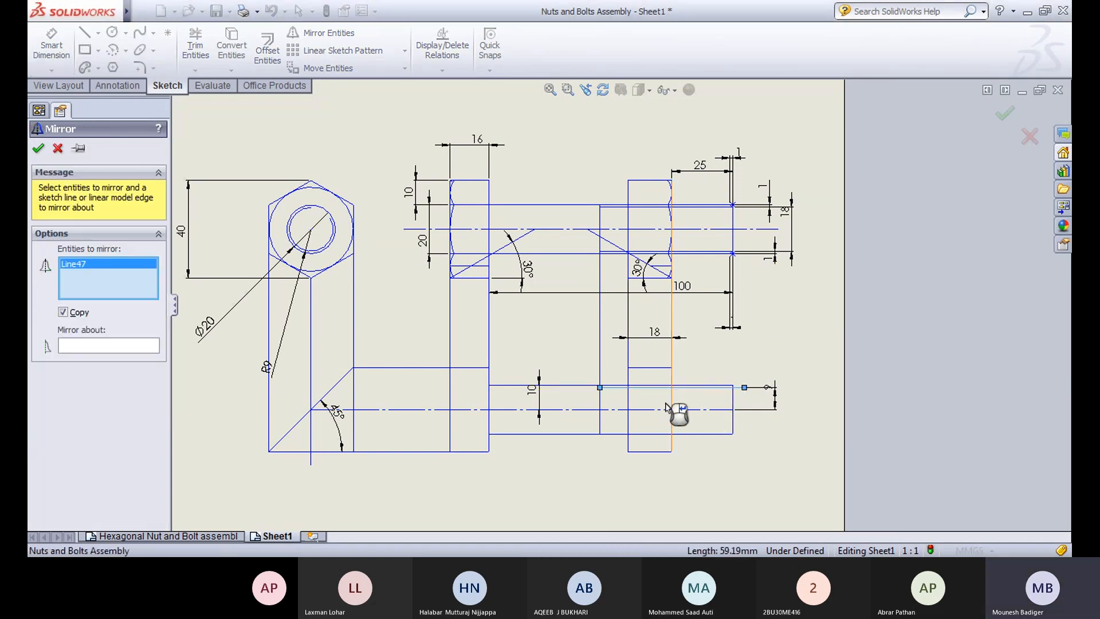
click(703, 409)
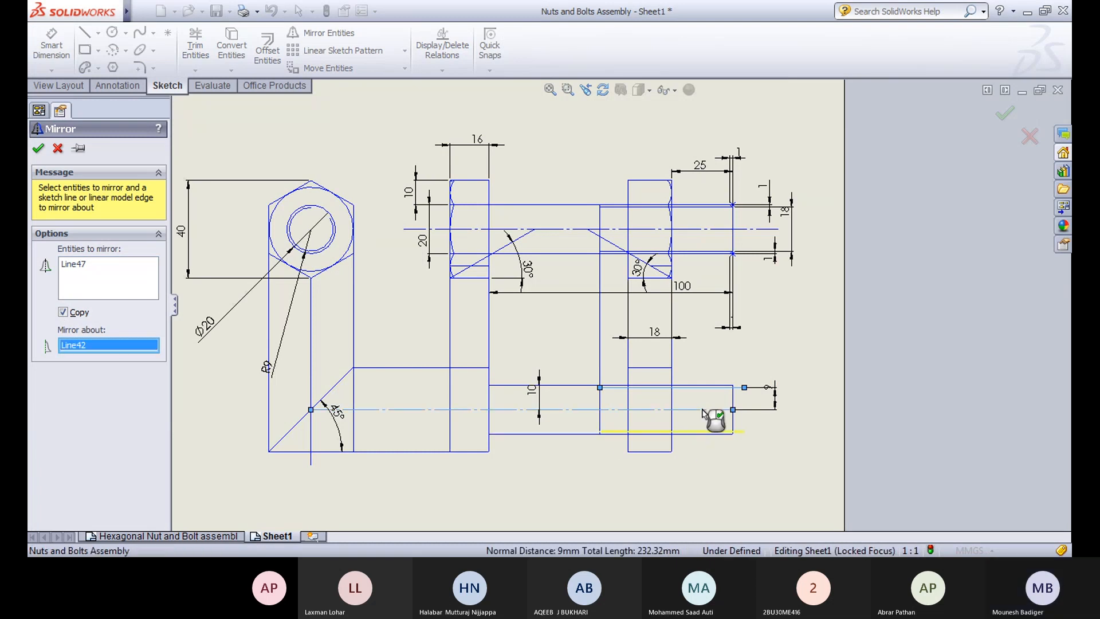
key(Return)
scroll(712, 474, down, 5)
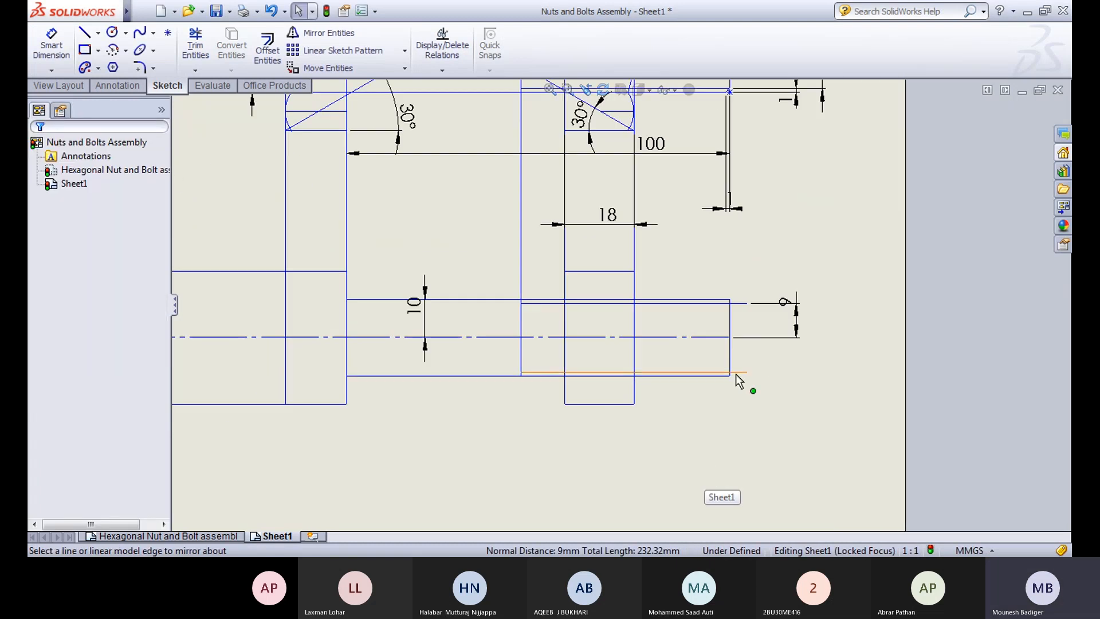
click(195, 47)
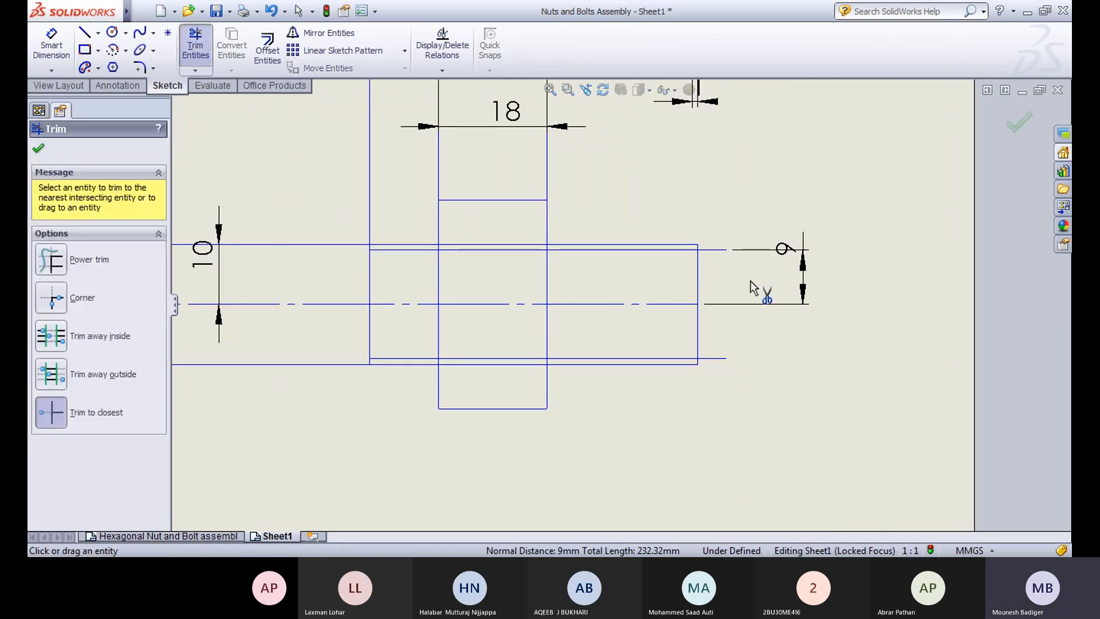
click(716, 249)
click(725, 362)
scroll(651, 393, up, 5)
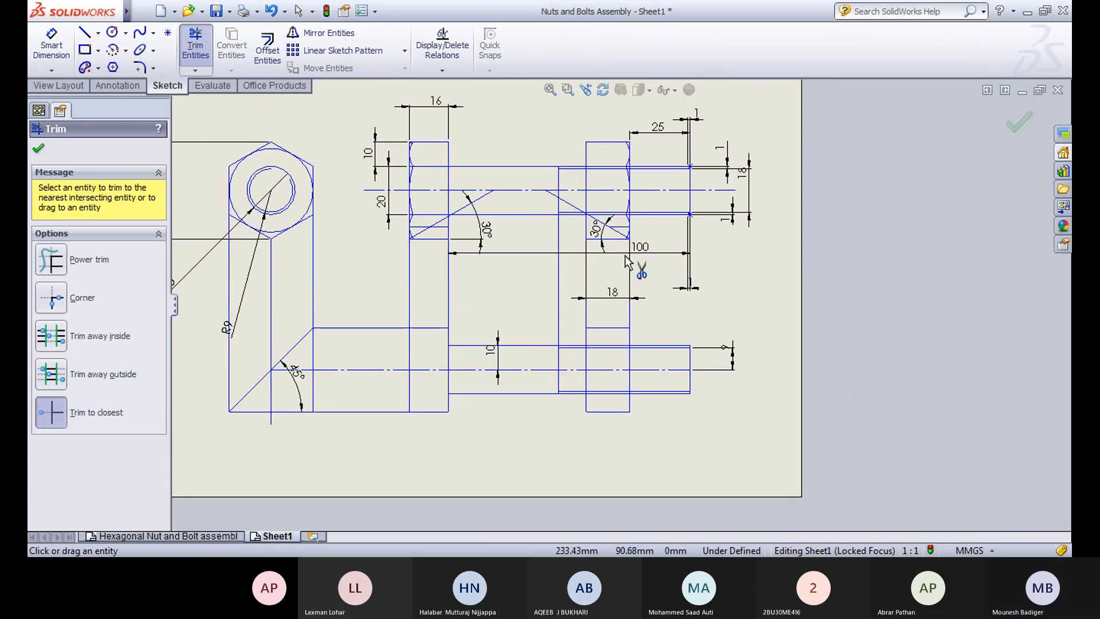
click(196, 46)
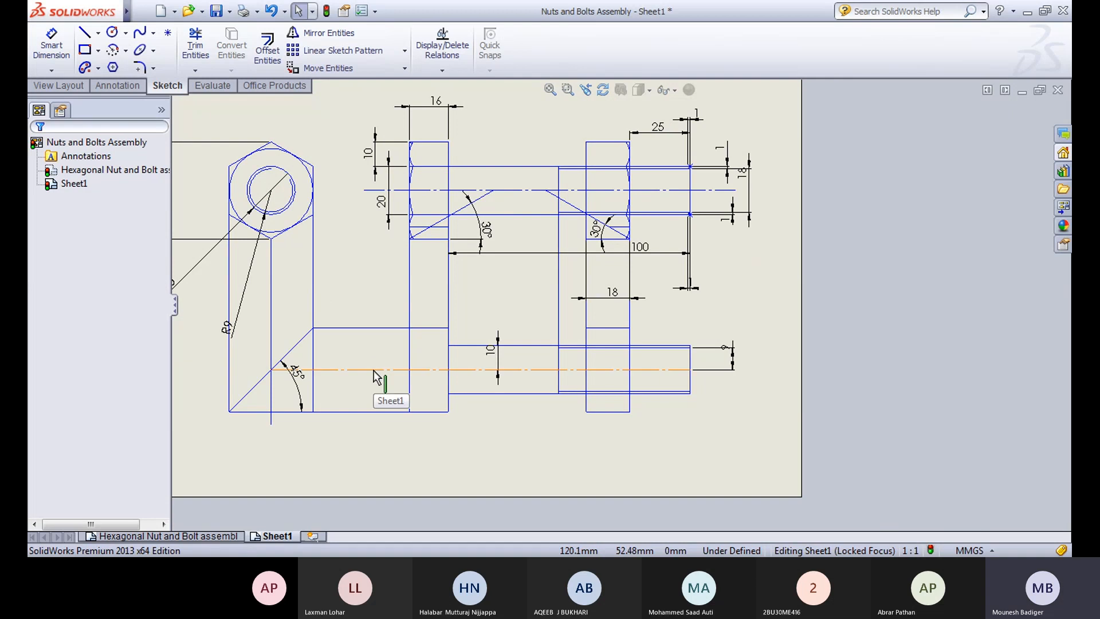
Step: Dimension the distance between the bolt head's upper edge and the centre line in the lower view
scroll(389, 384, down, 1)
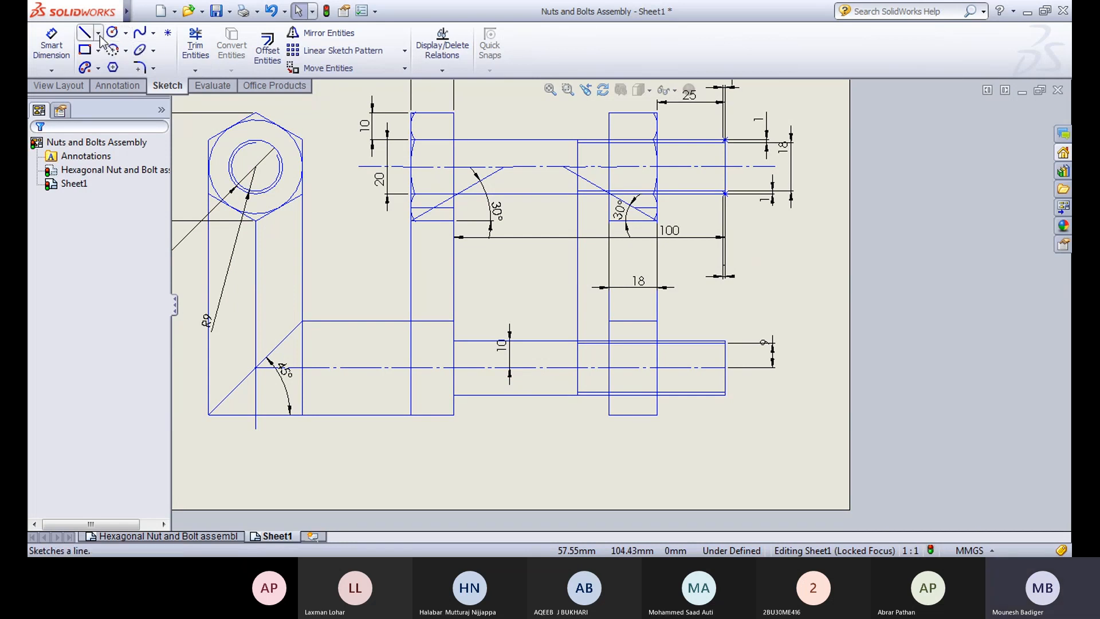
click(52, 45)
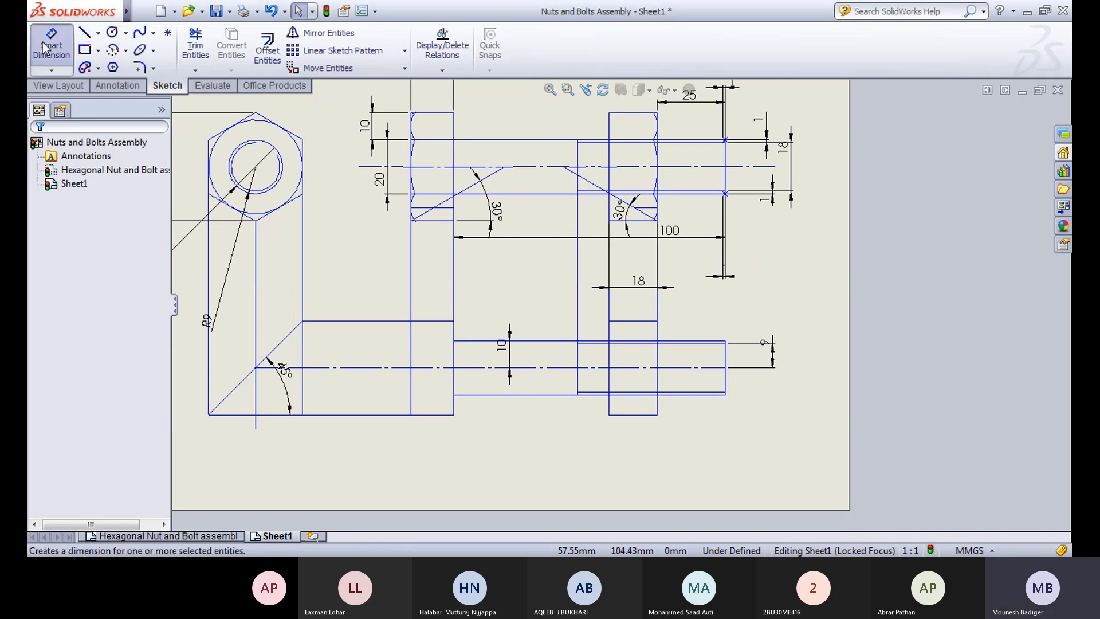
click(434, 322)
click(432, 367)
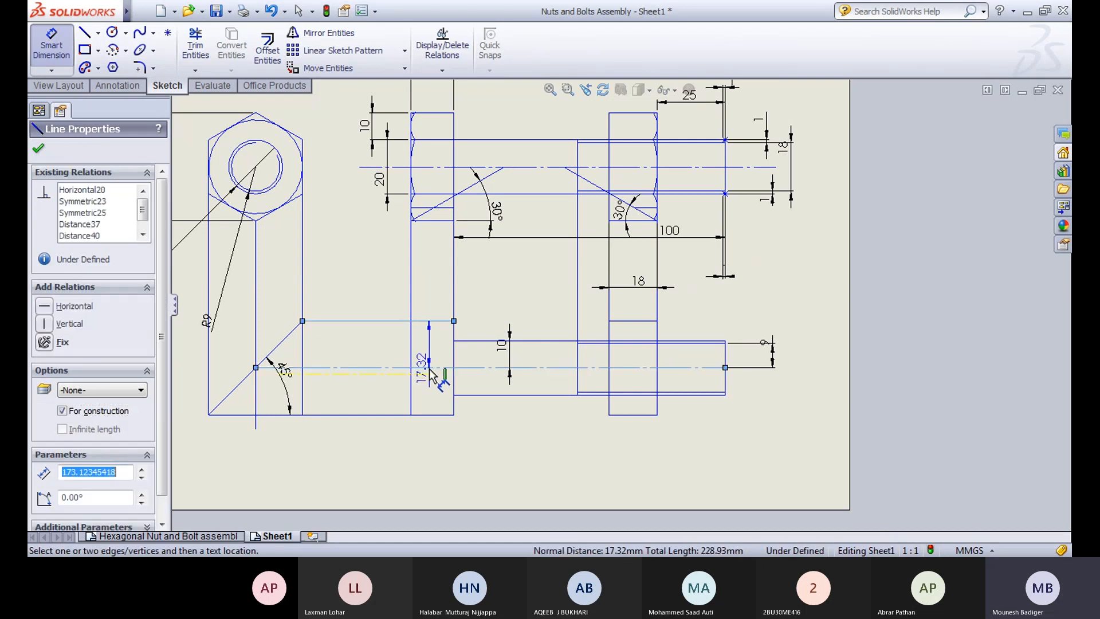
click(370, 355)
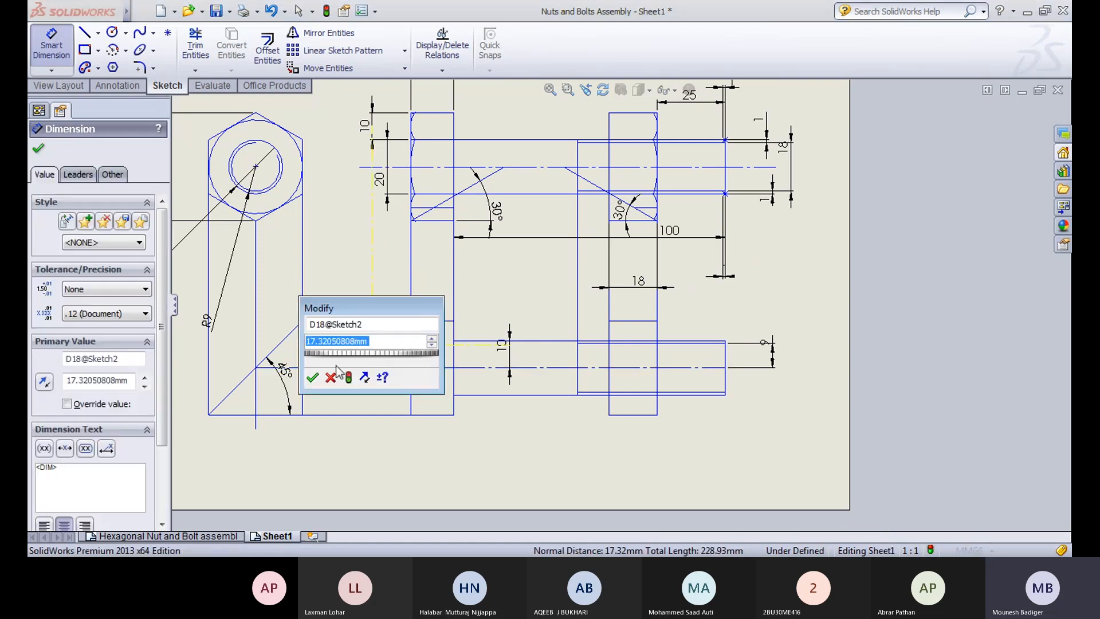
click(312, 376)
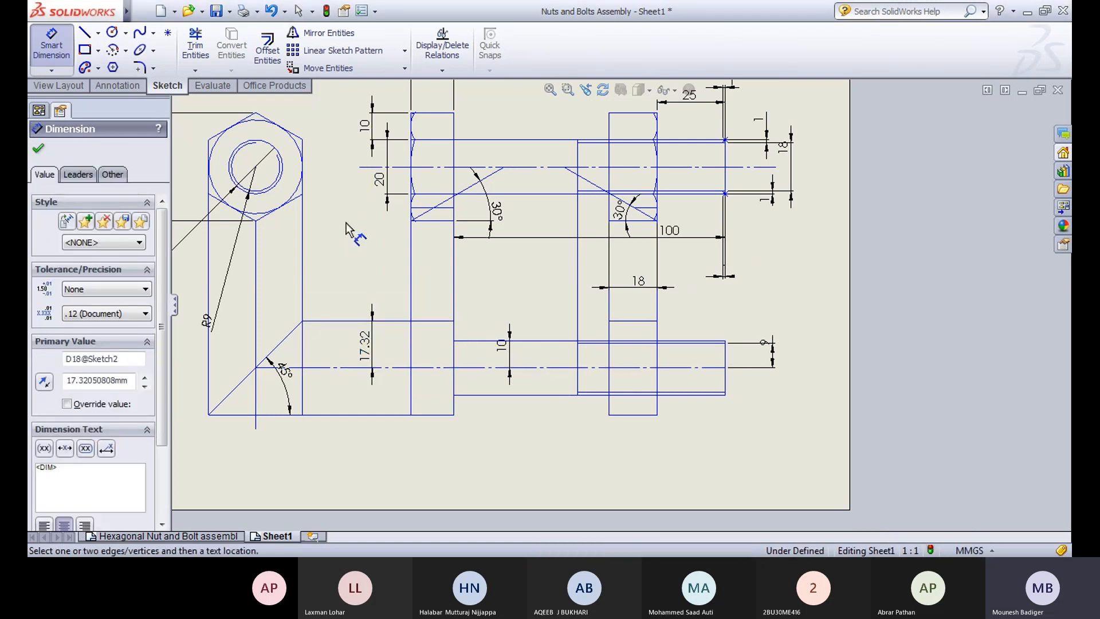
Step: Draw a horizontal line about 47 mm long above the lower centre line, from the bolt head's outer edge into the shank
click(86, 35)
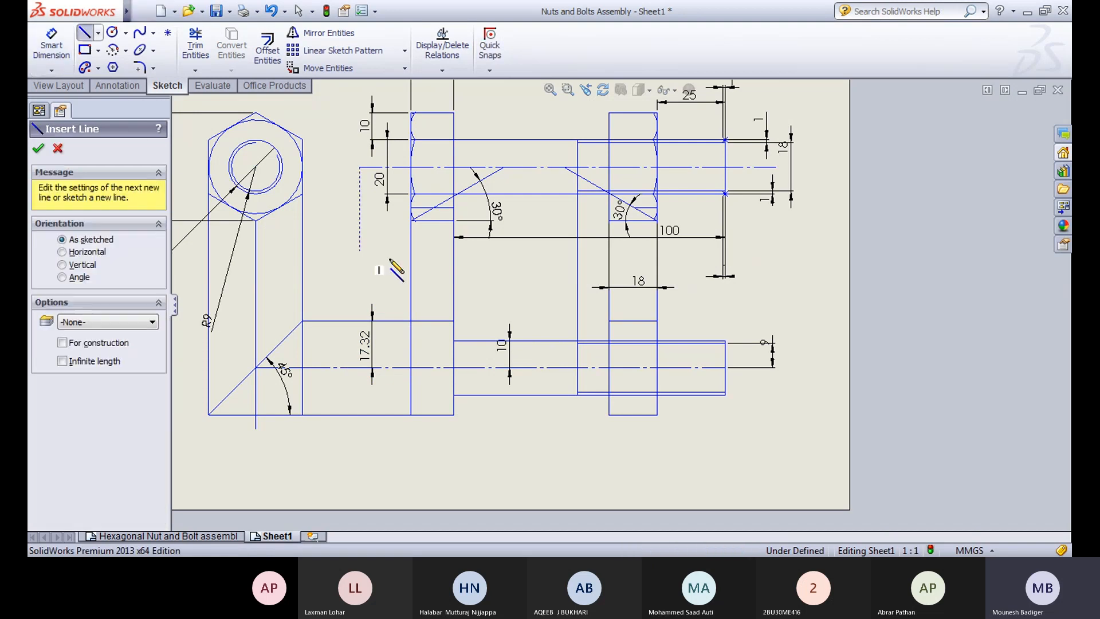
click(411, 352)
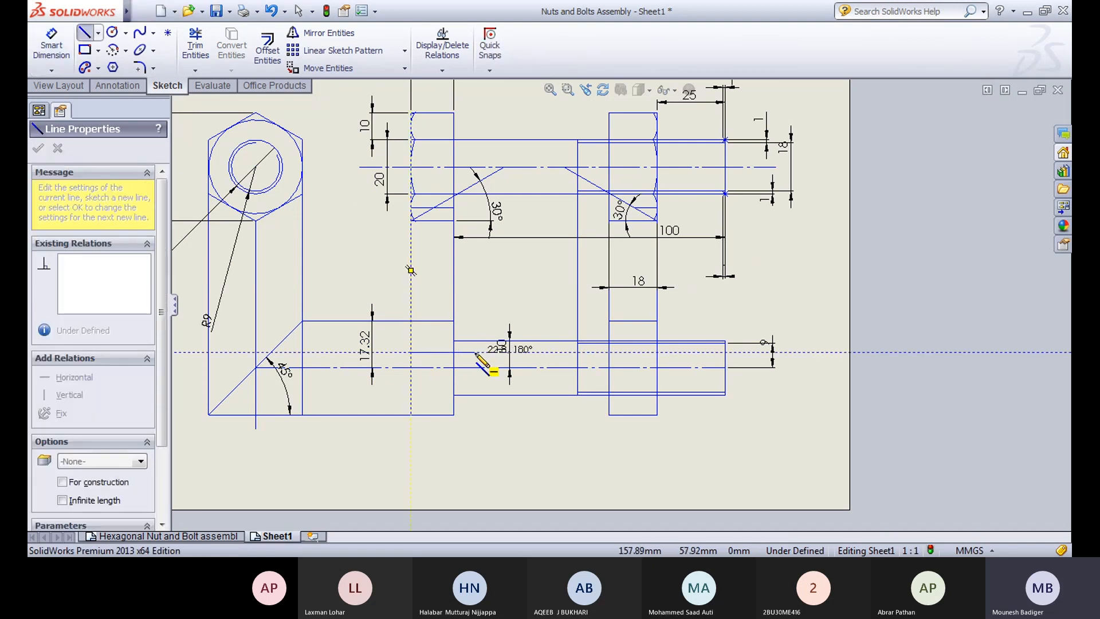
click(538, 352)
key(Escape)
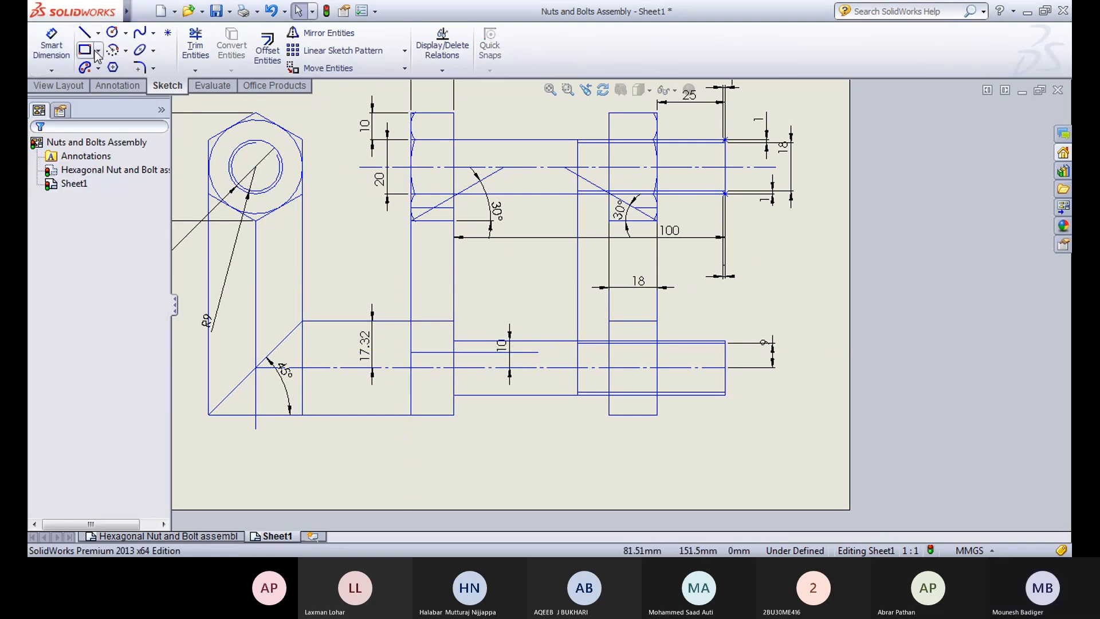
click(51, 43)
click(442, 351)
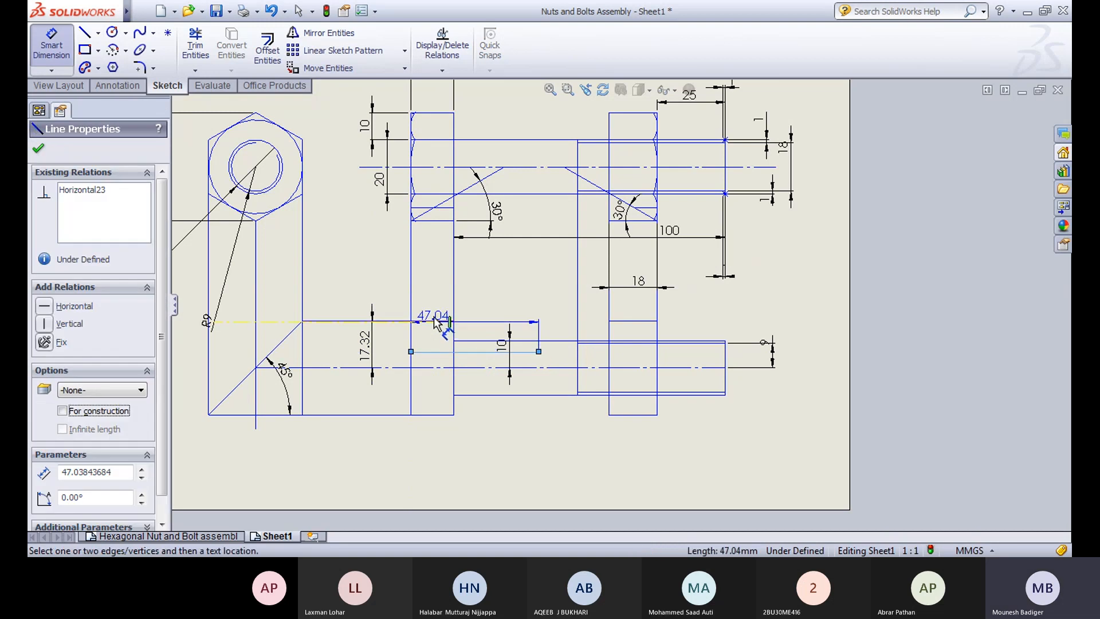
click(435, 323)
click(374, 353)
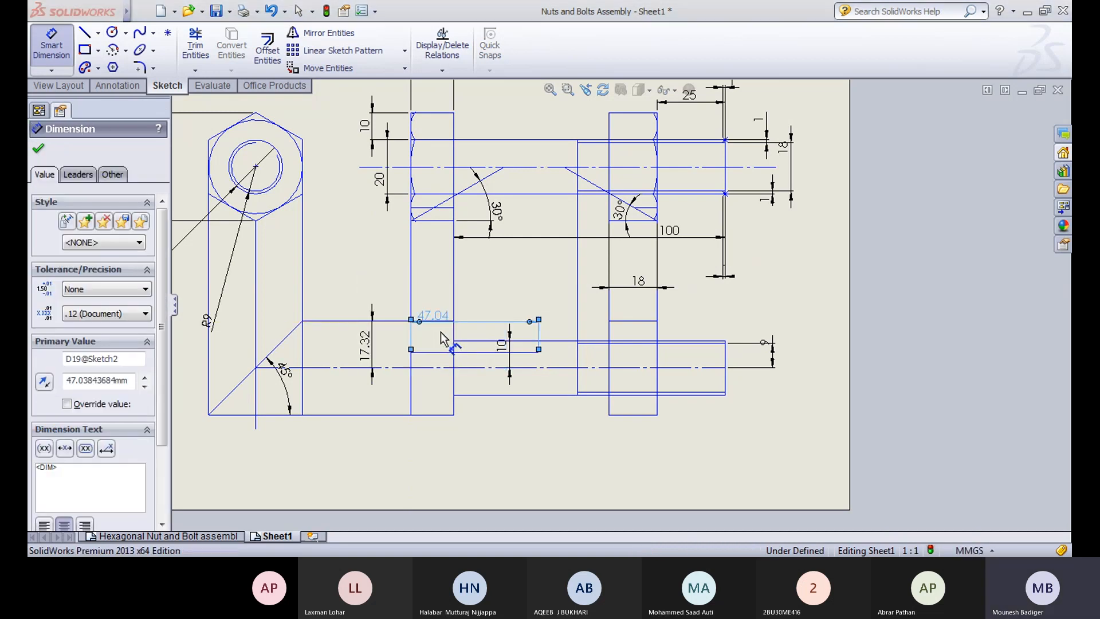
key(Delete)
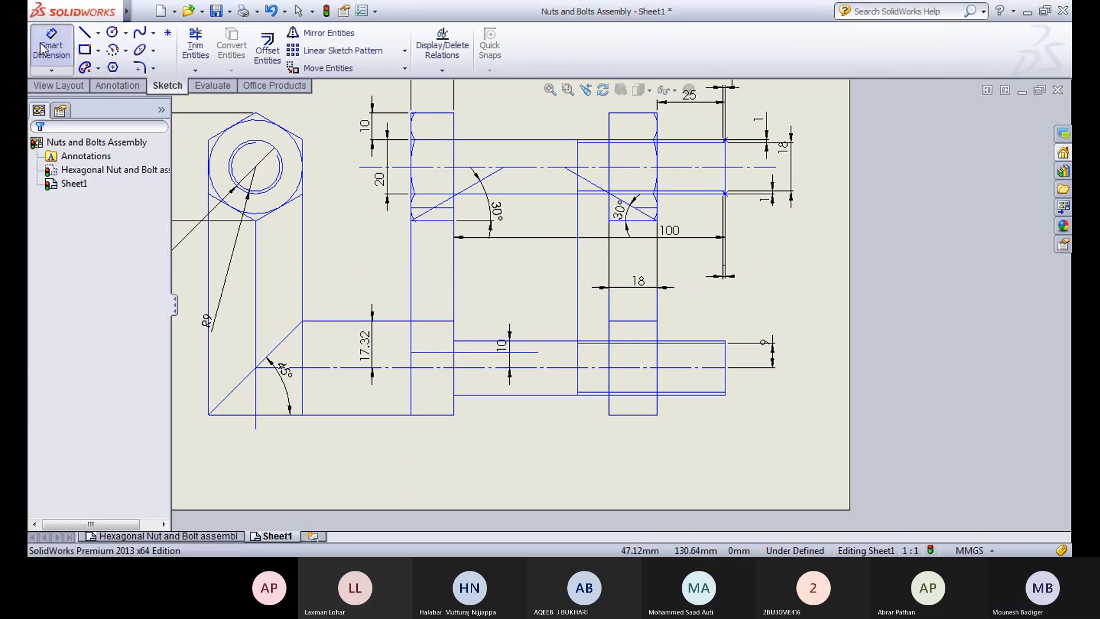
Step: Dimension the distance between the lower view's head upper edge and the new horizontal line as 17.32/2 mm
click(435, 354)
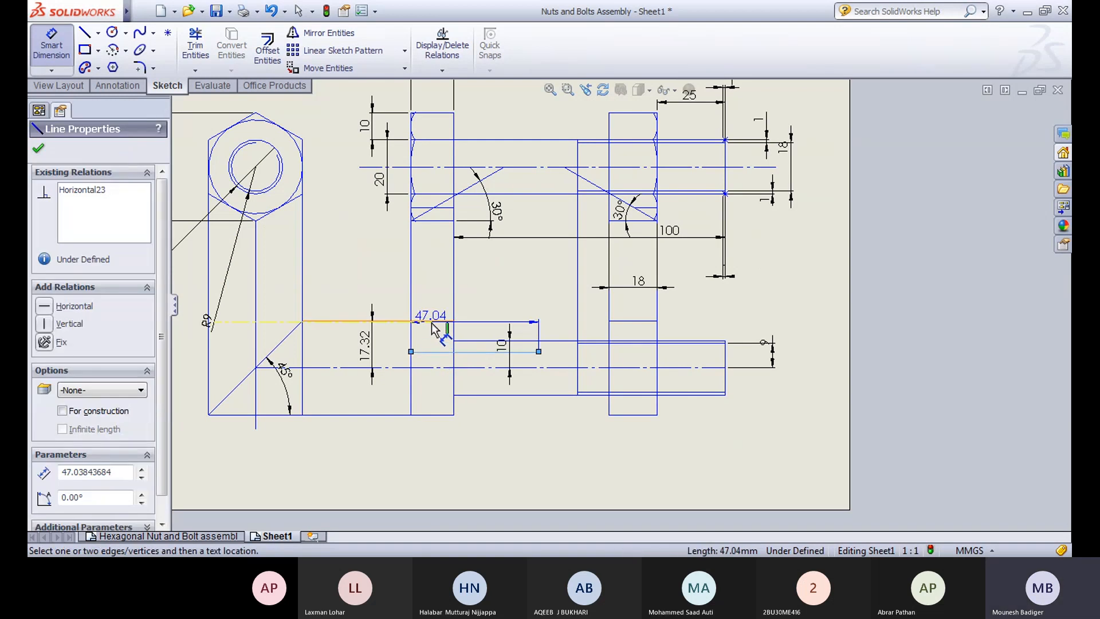
click(431, 322)
click(393, 342)
text(17.32/2)
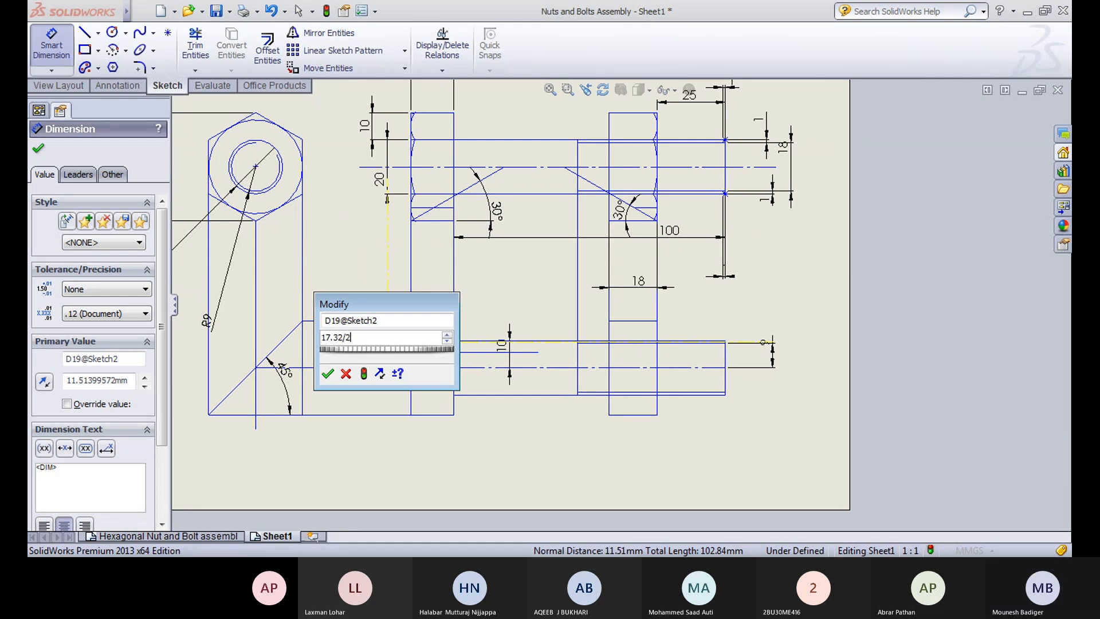
key(Return)
click(362, 261)
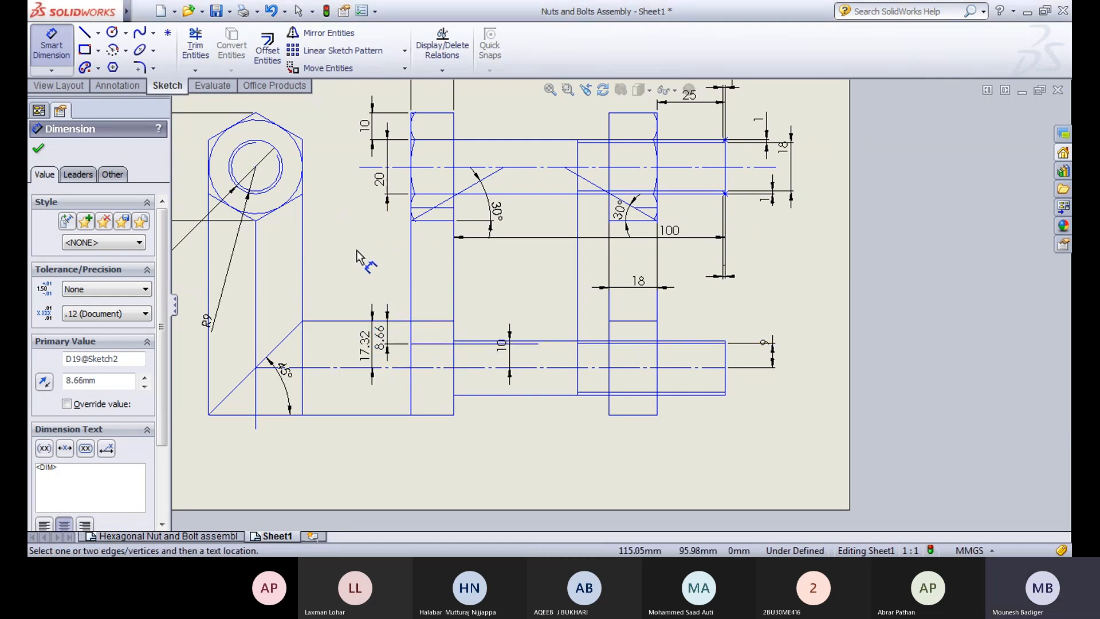
scroll(403, 400, down, 2)
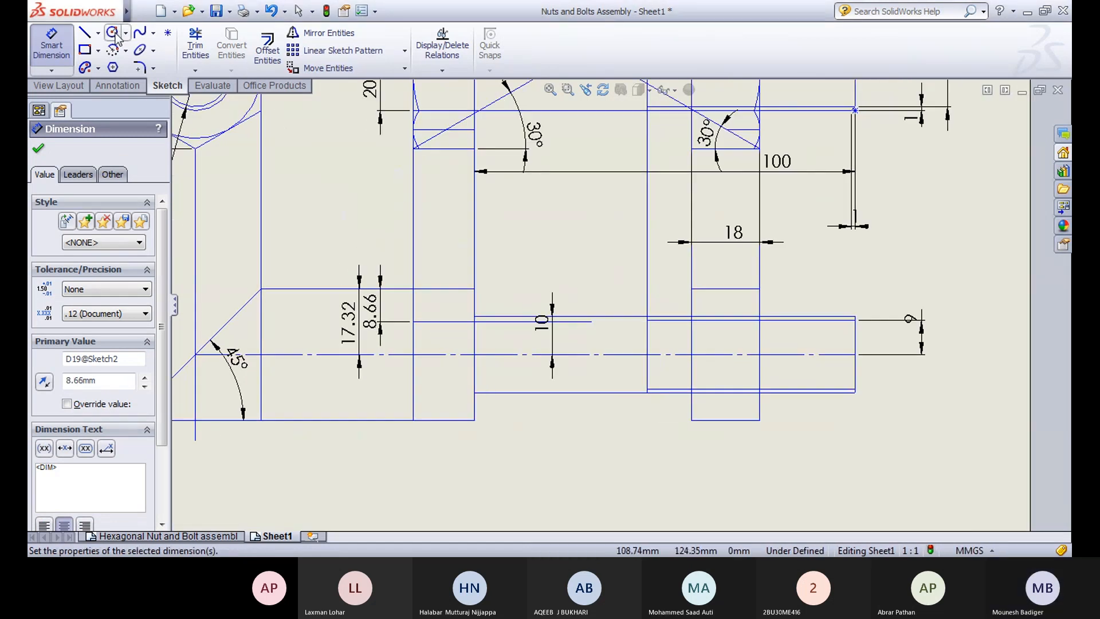
click(195, 70)
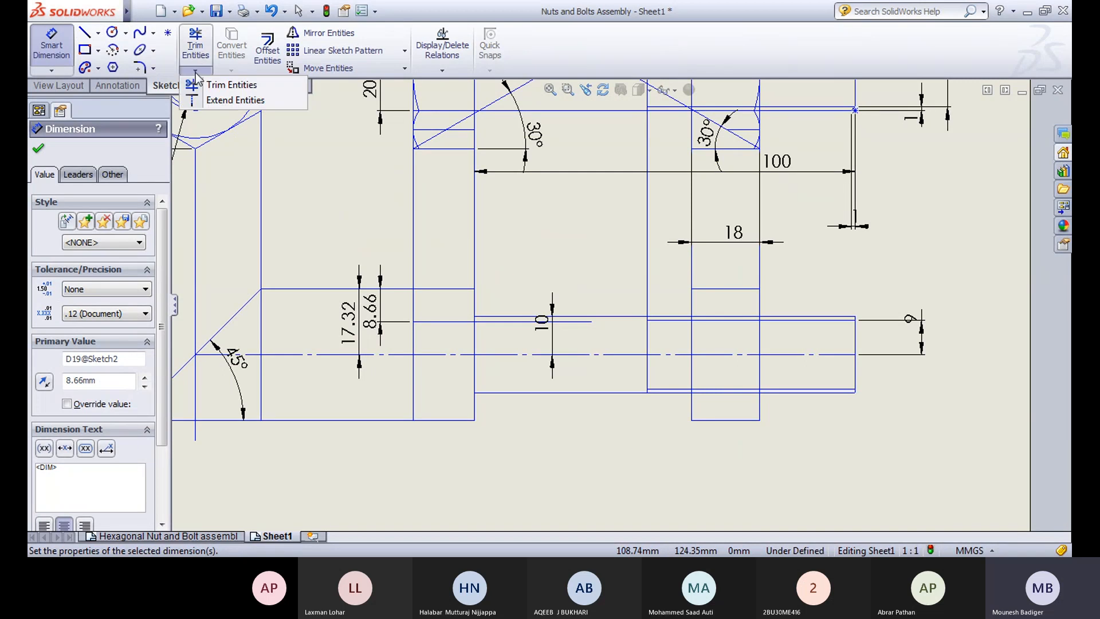
click(218, 102)
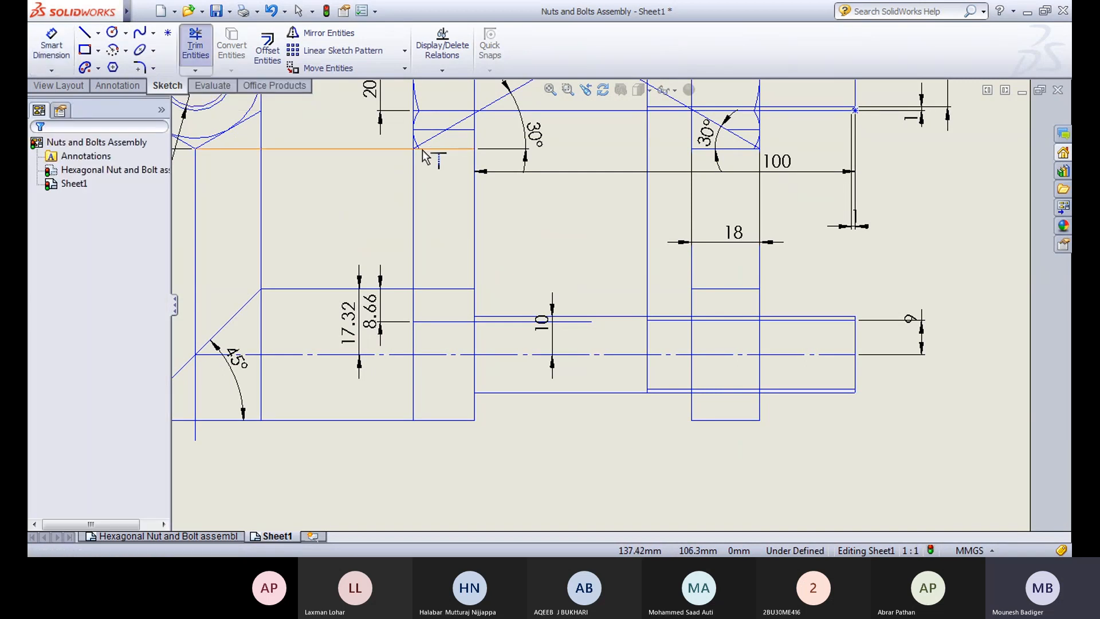
Step: Draw a vertical projection line from the bolt head's lower chamfer corner in the upper view and trim it at the lower view's upper head edge
click(85, 33)
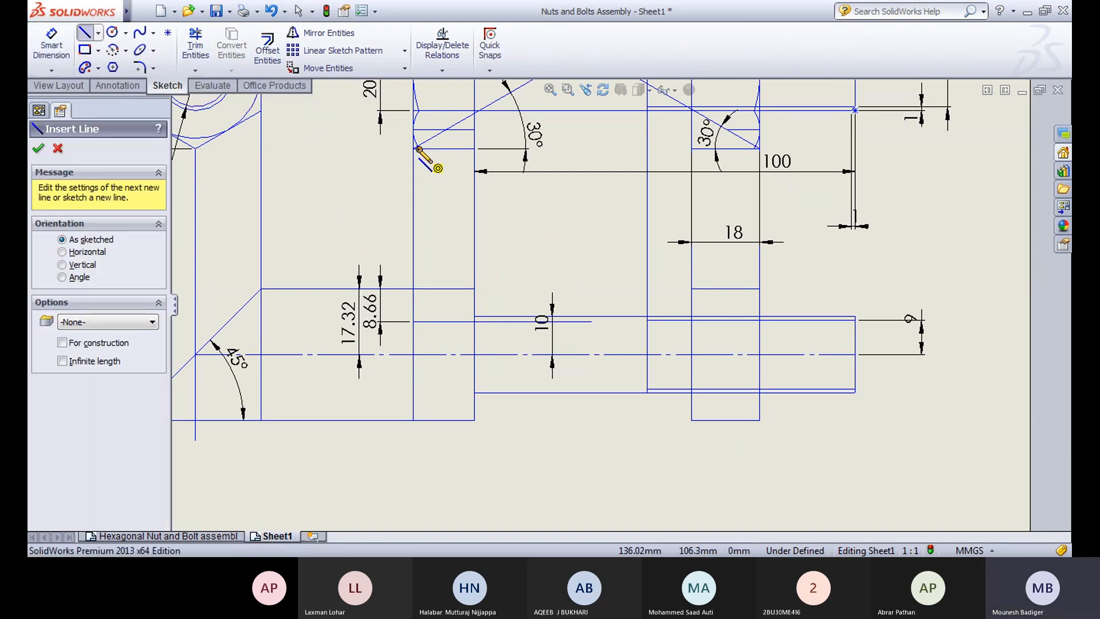
click(419, 149)
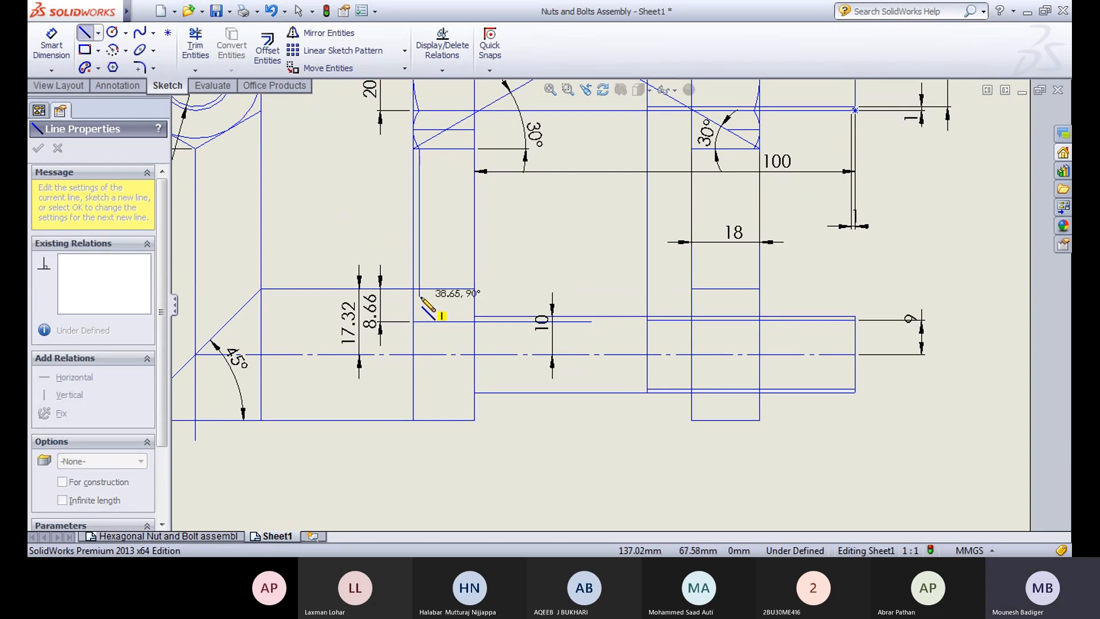
click(418, 301)
key(Escape)
click(195, 46)
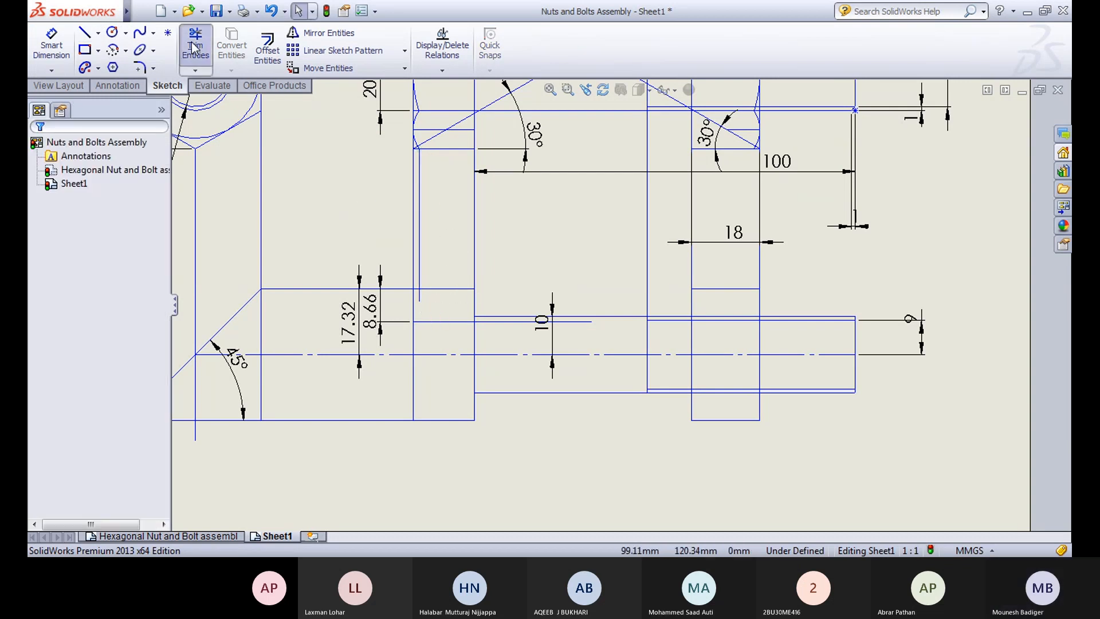
click(420, 296)
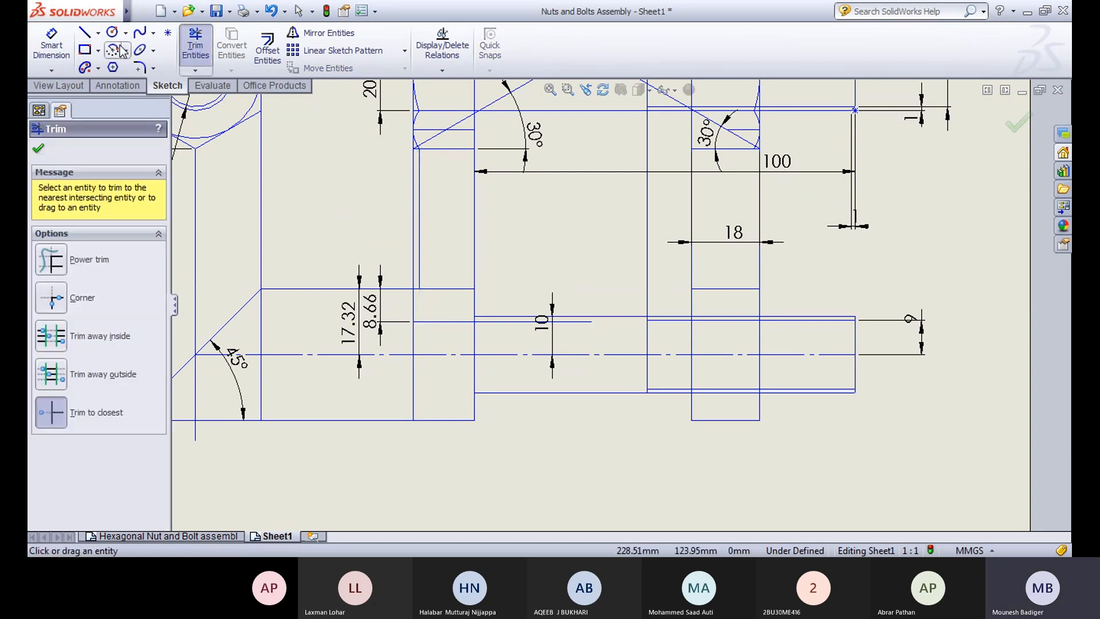
Step: Draw a chord from the projection line's end to the horizontal line's outer end, plus a perpendicular about 38 mm long from its midpoint
click(89, 35)
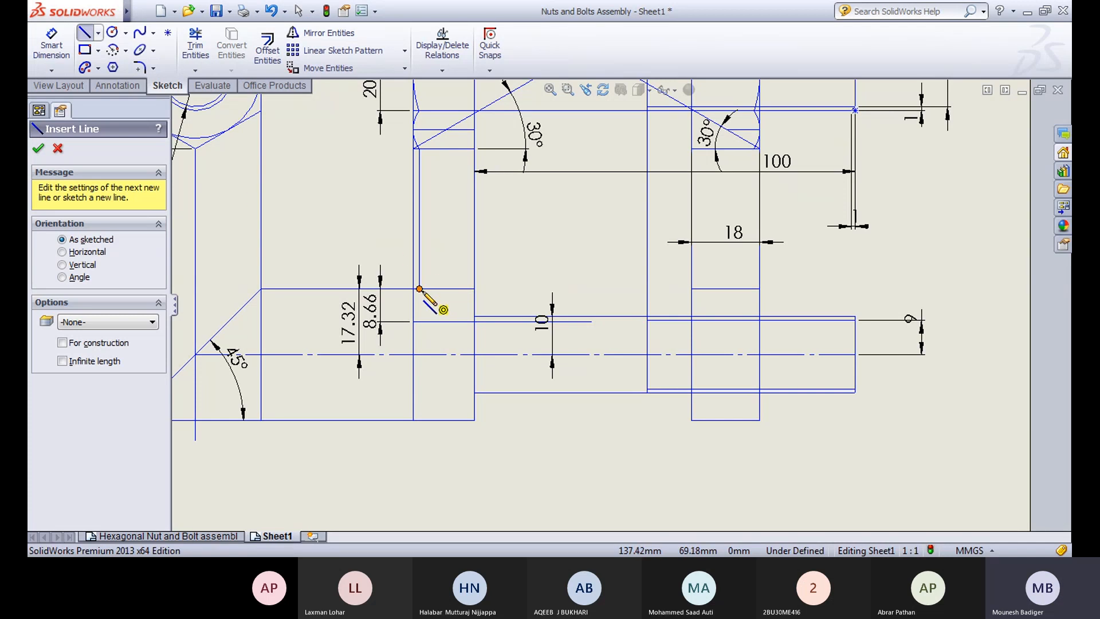
click(419, 289)
click(420, 307)
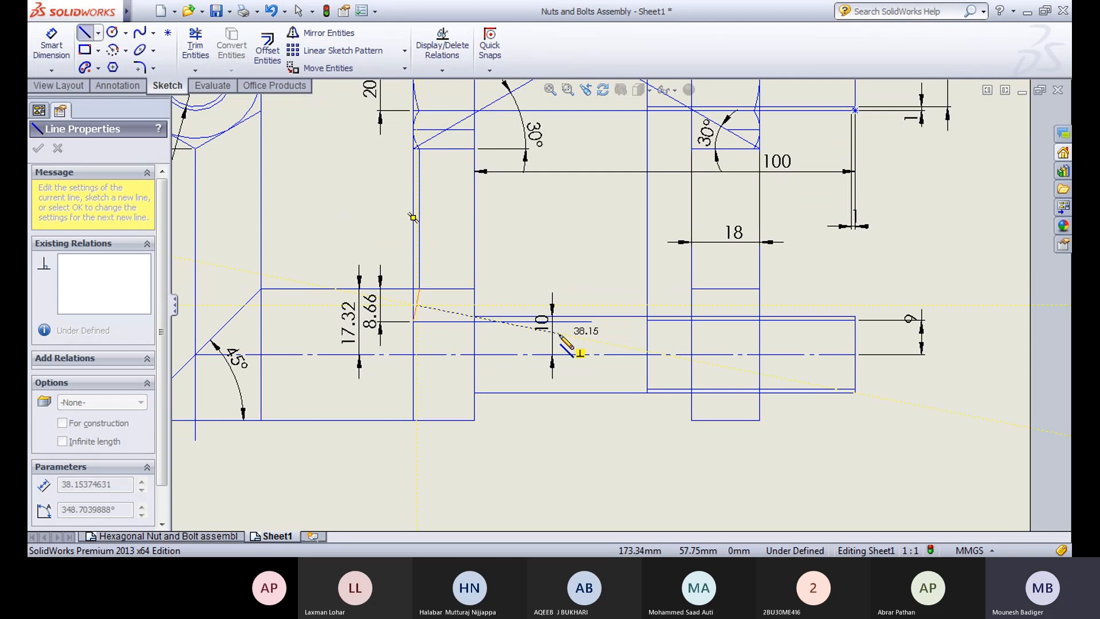
click(560, 334)
key(Escape)
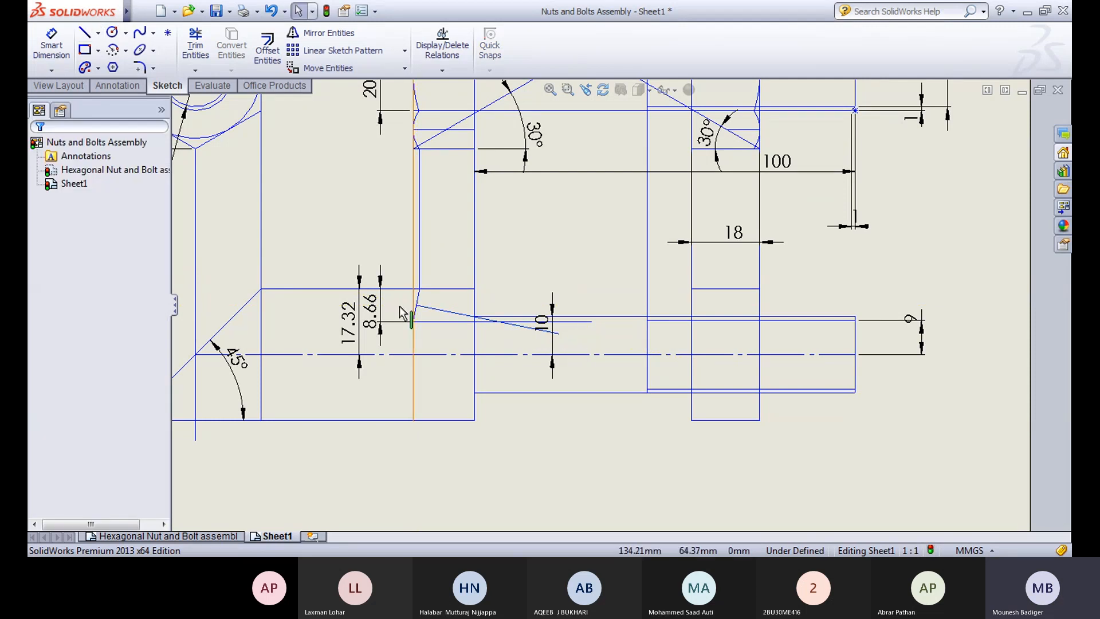
Step: Trim the perpendicular and the horizontal construction line back to the point where they intersect
scroll(658, 380, down, 5)
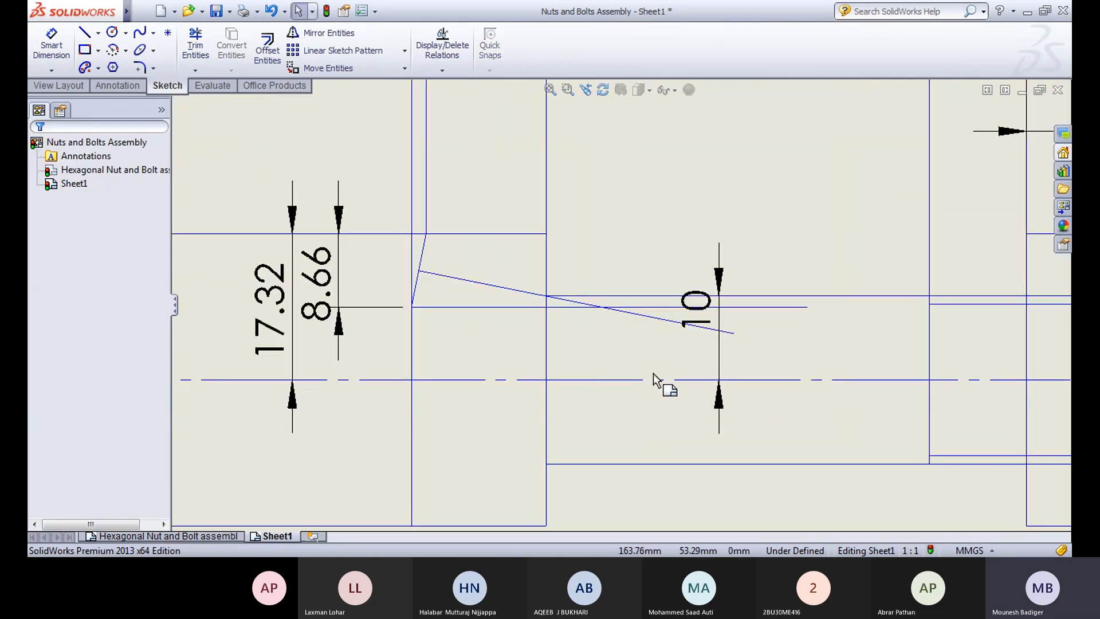
click(195, 46)
click(658, 297)
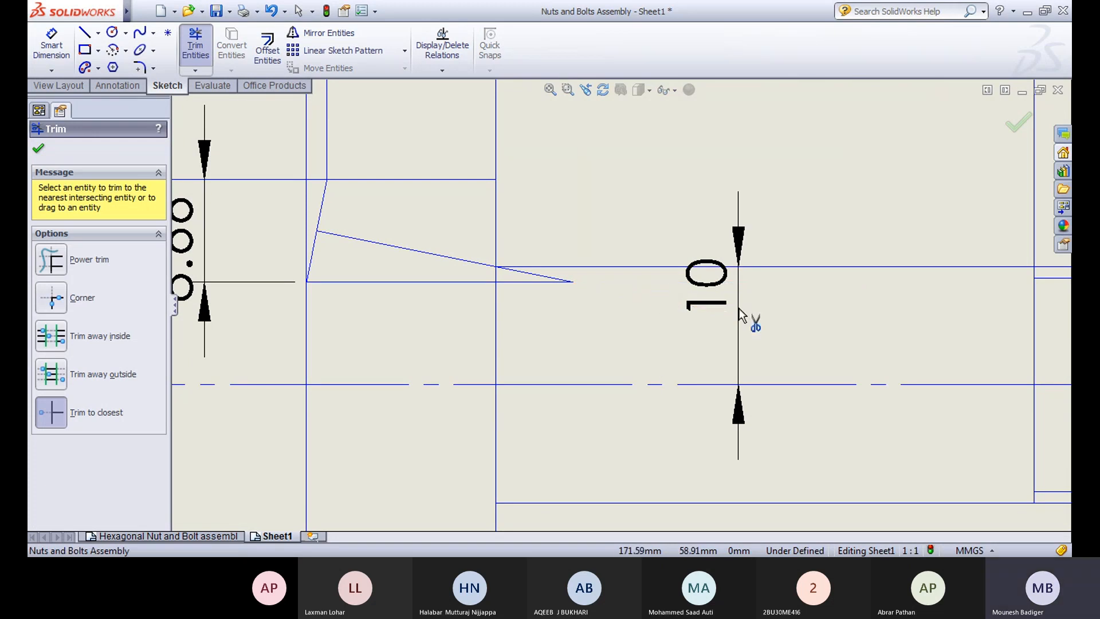
scroll(606, 284, up, 2)
middle_drag(625, 324, 583, 308)
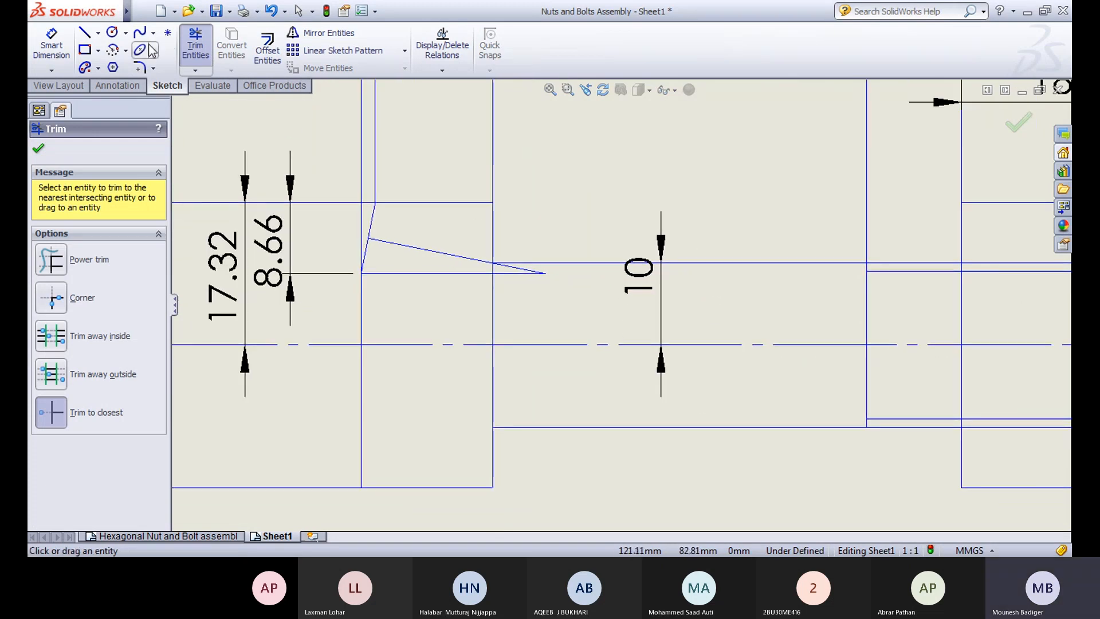
Step: Draw a centre-point arc around that intersection, from the horizontal line's outer end to just past the lower centre line
click(113, 51)
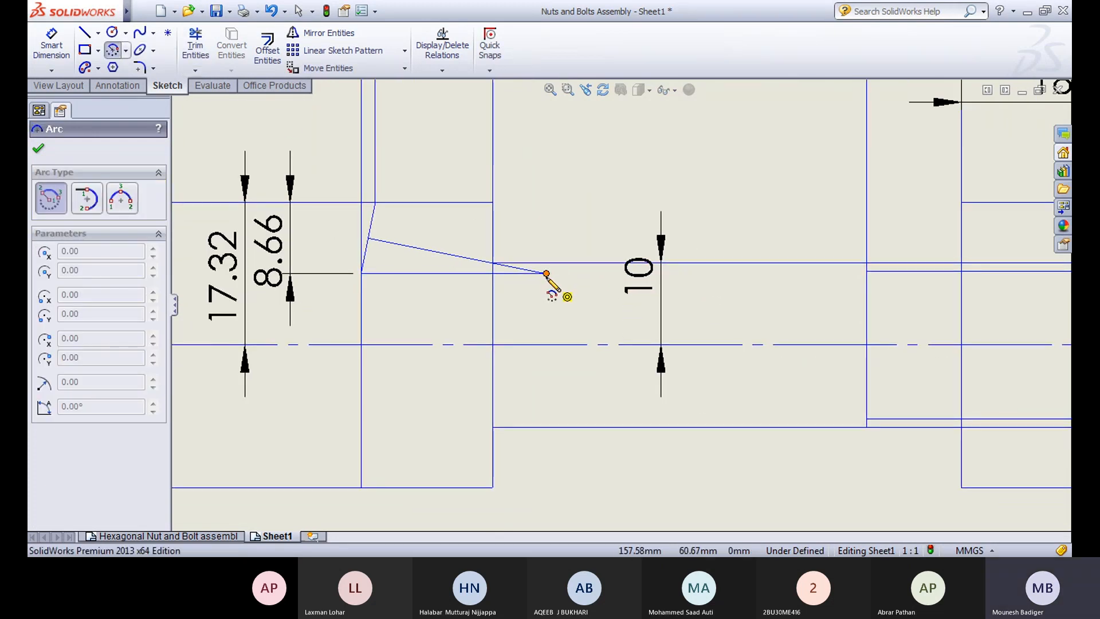
click(546, 273)
click(361, 273)
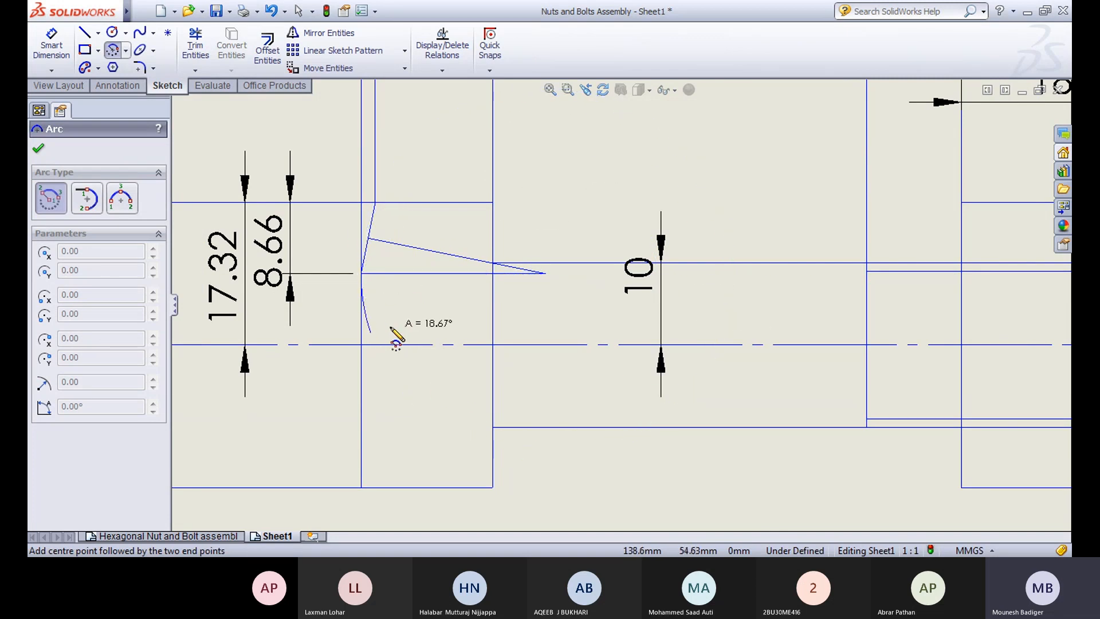
click(380, 356)
key(Escape)
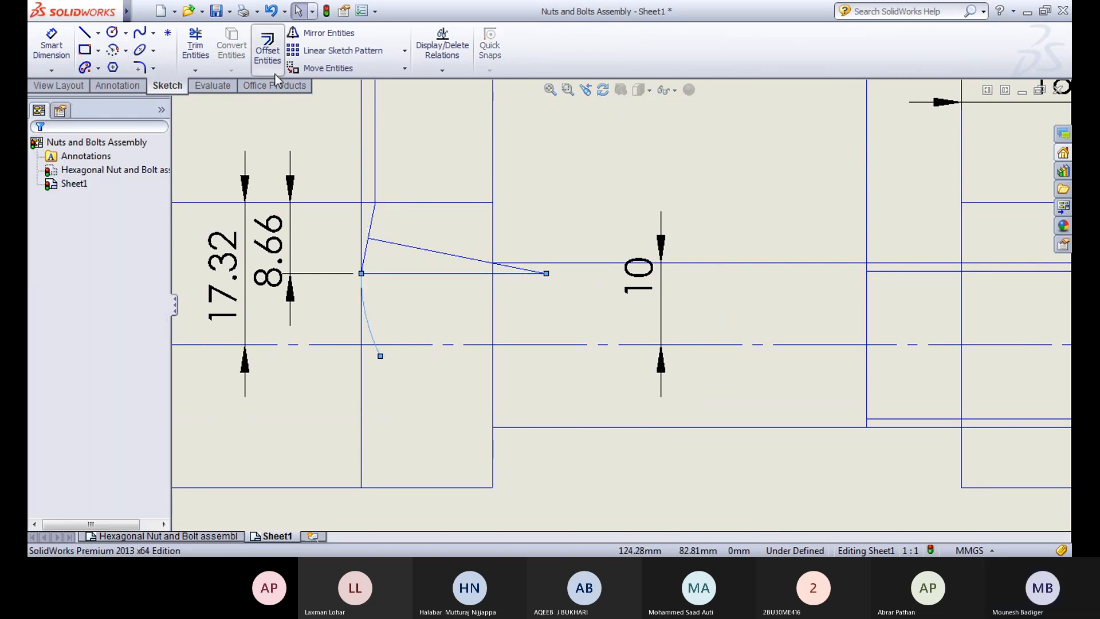
Step: Mirror the arc about the horizontal construction line and mirror the resulting full arc about the lower centre line
click(334, 37)
click(143, 345)
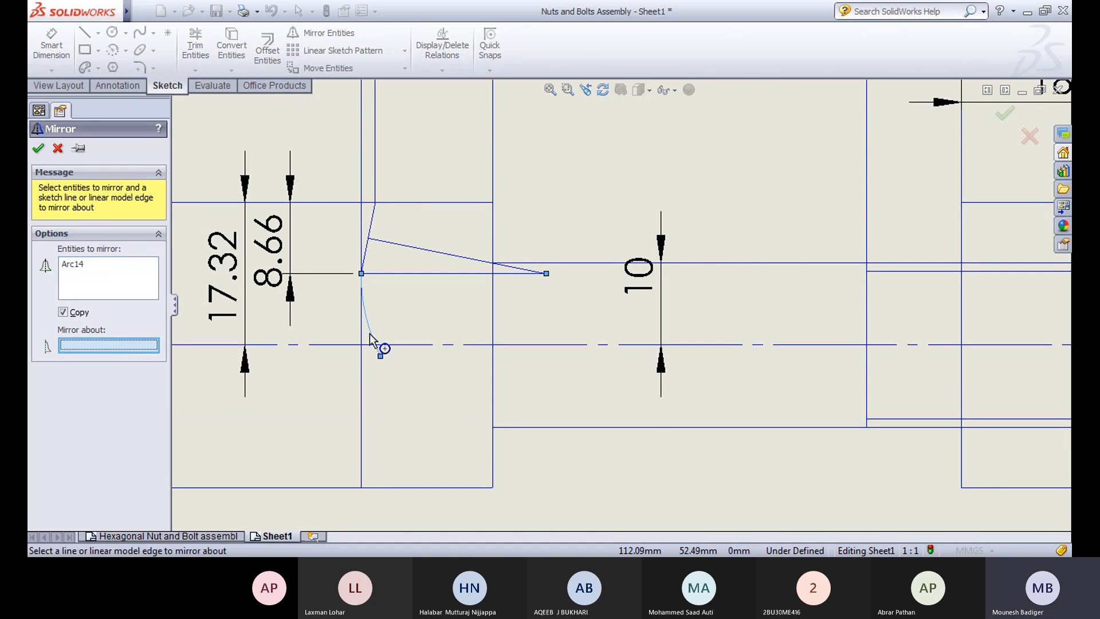
click(38, 149)
click(324, 32)
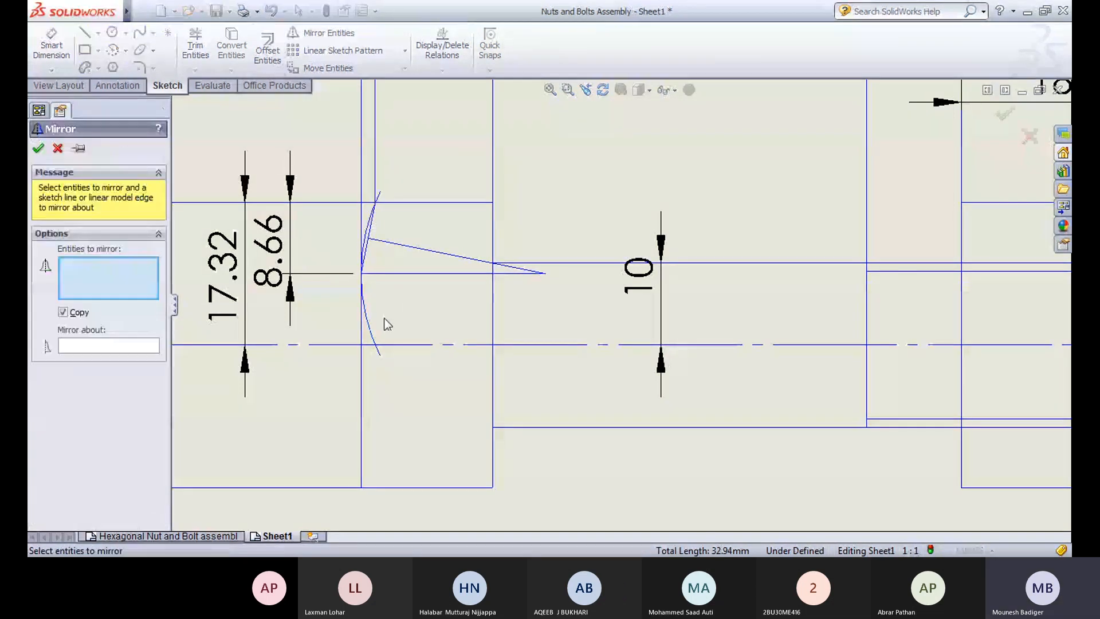
click(372, 332)
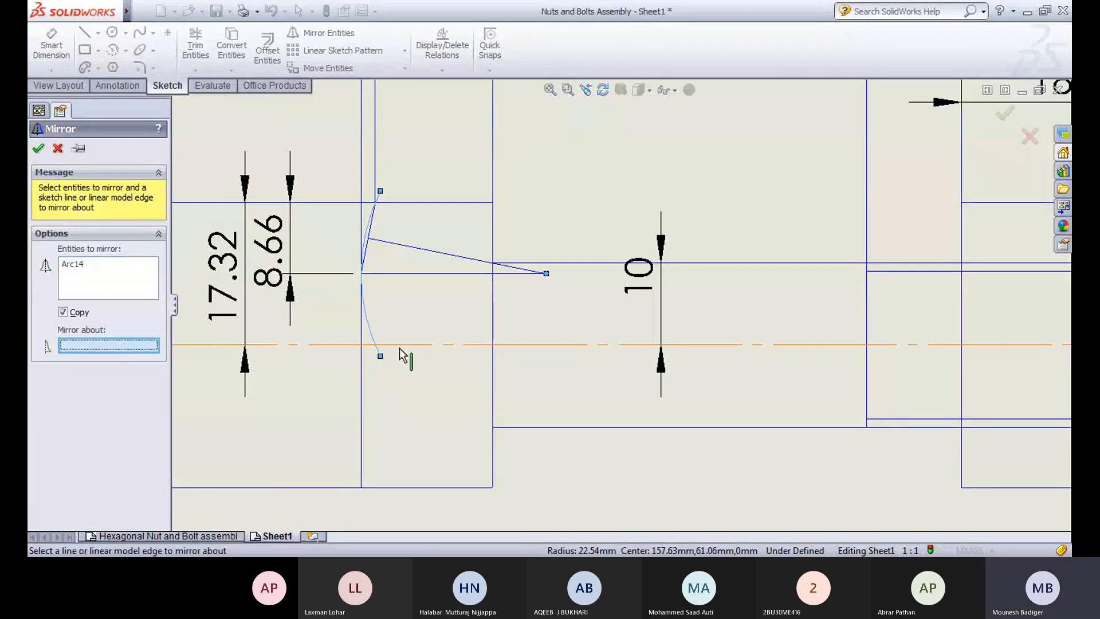
click(412, 345)
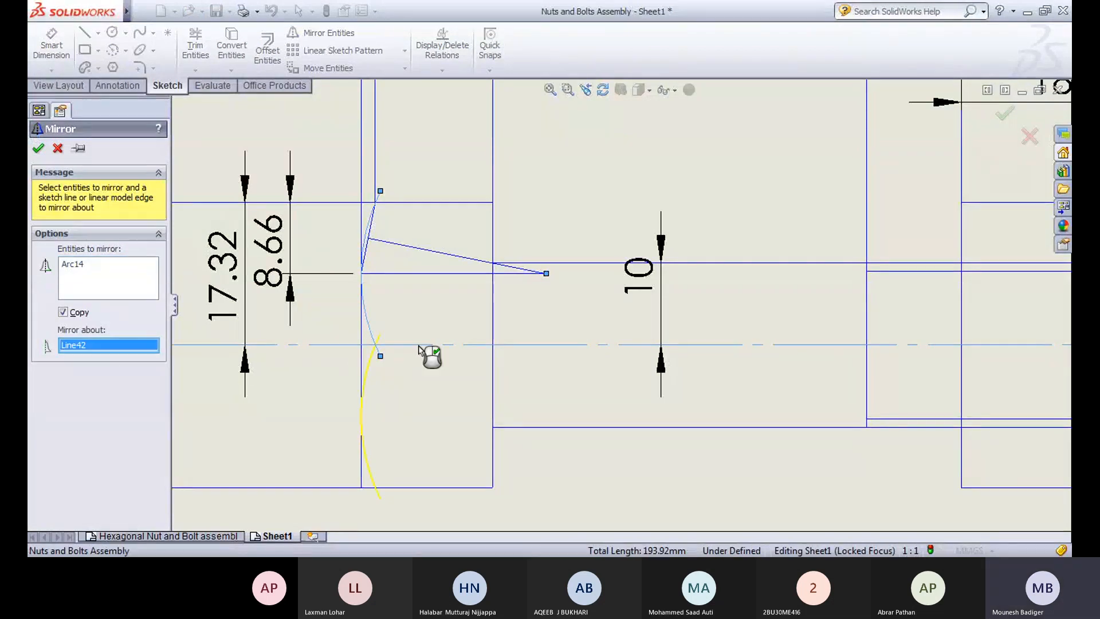
click(38, 150)
Step: Trim the head arcs' overshooting ends at the centre line and at the head's upper and lower edges
click(195, 47)
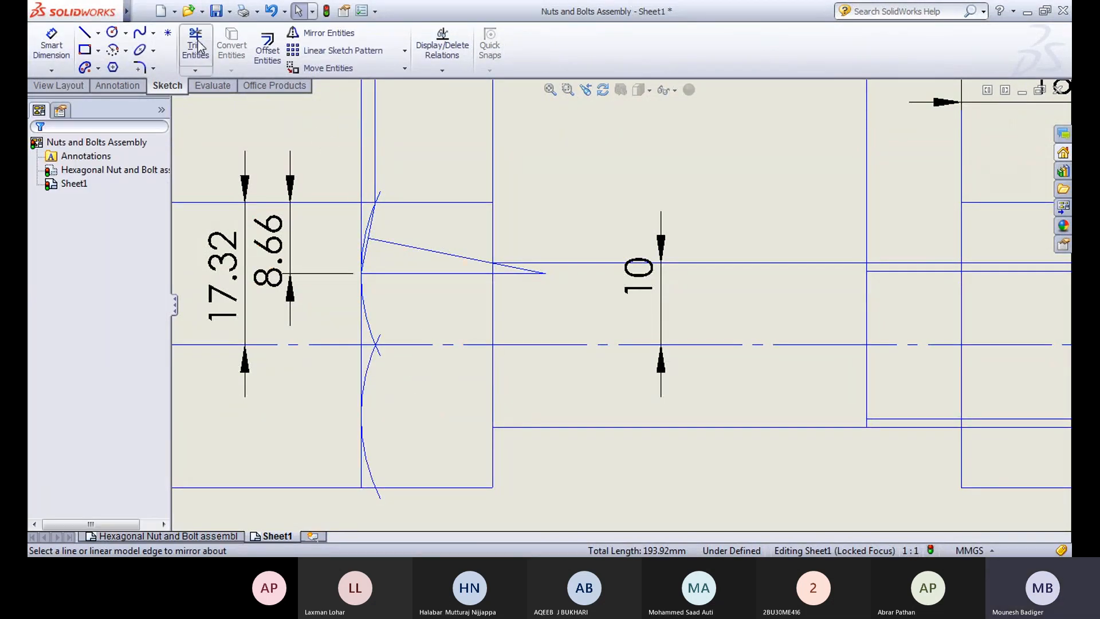
click(380, 337)
click(380, 354)
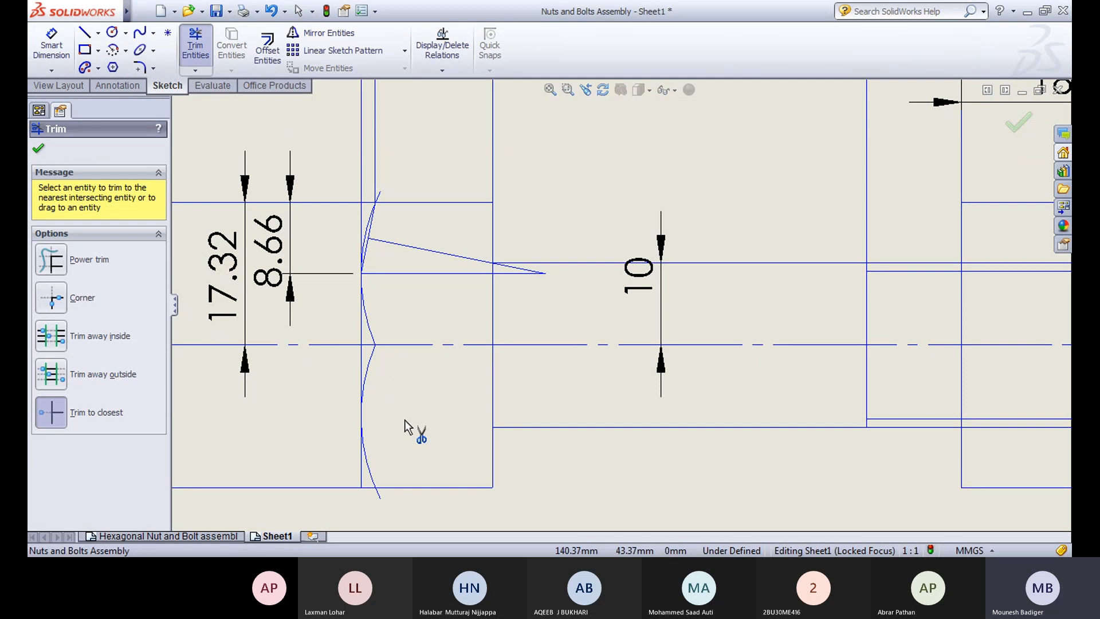
click(381, 502)
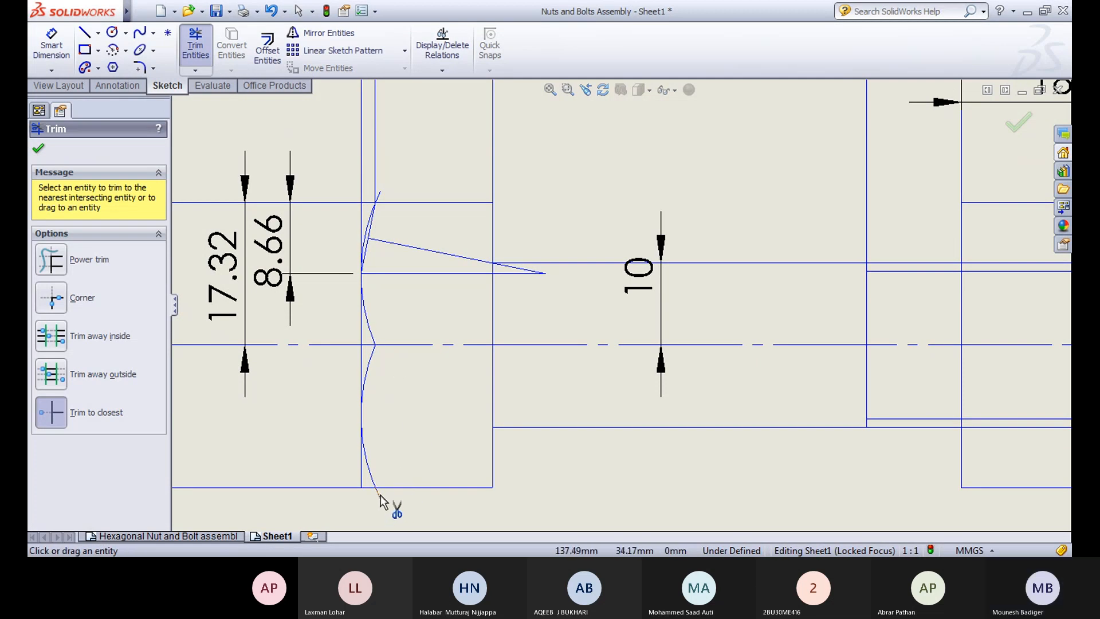
click(380, 193)
scroll(472, 252, up, 2)
middle_drag(579, 330, 499, 316)
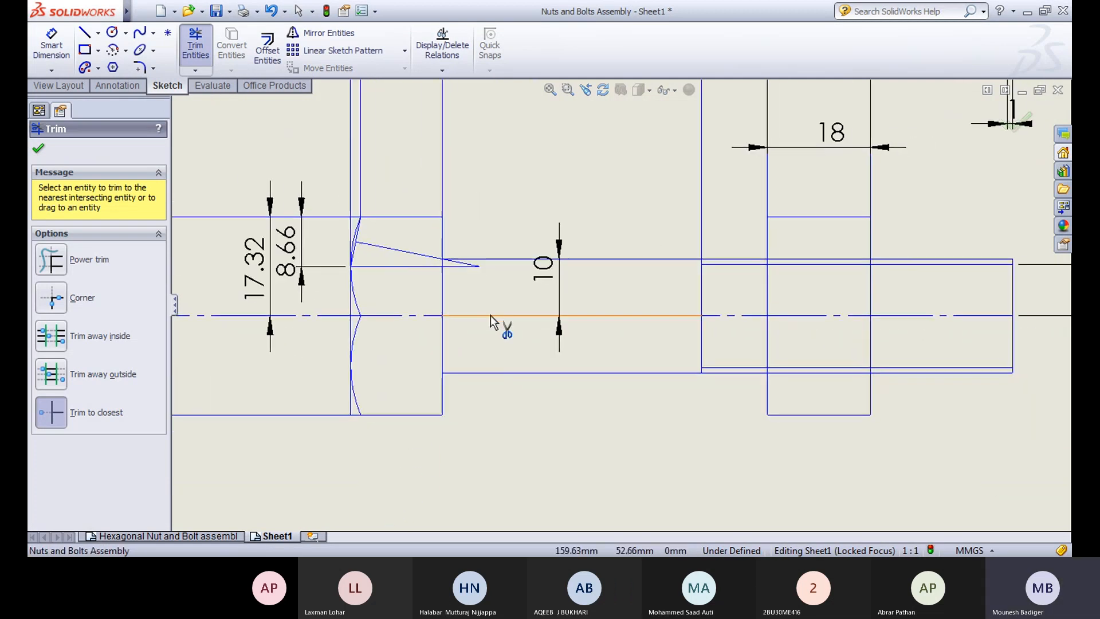
scroll(498, 316, up, 2)
scroll(629, 387, up, 3)
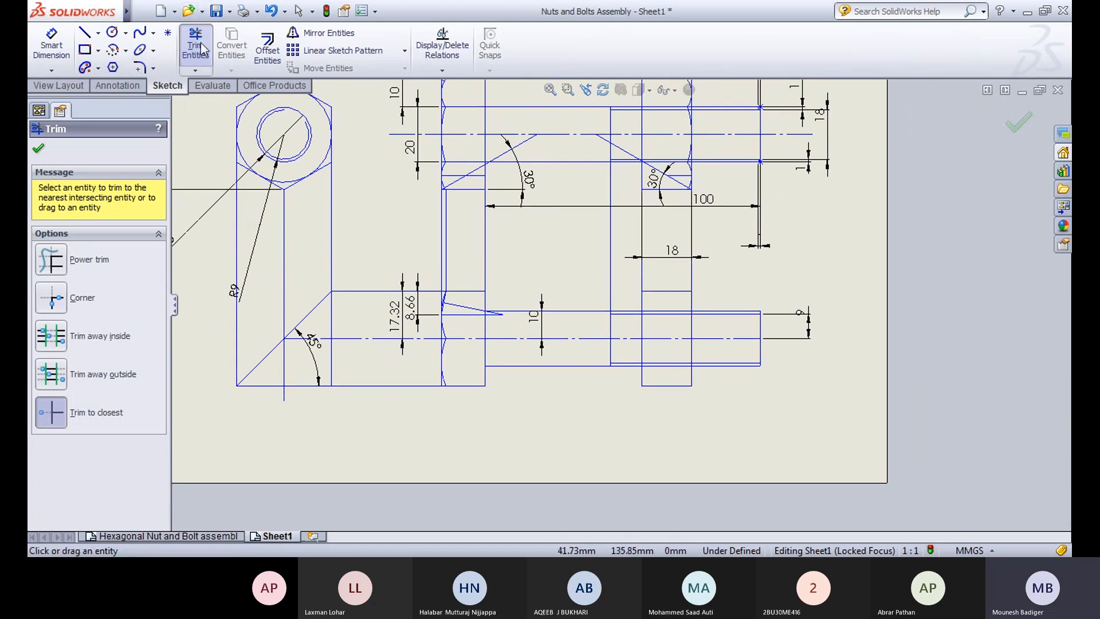
Step: Draw a vertical projection line from the nut's lower chamfer point in the upper view down into the lower view's threaded section
click(195, 40)
scroll(695, 346, down, 2)
scroll(694, 344, down, 1)
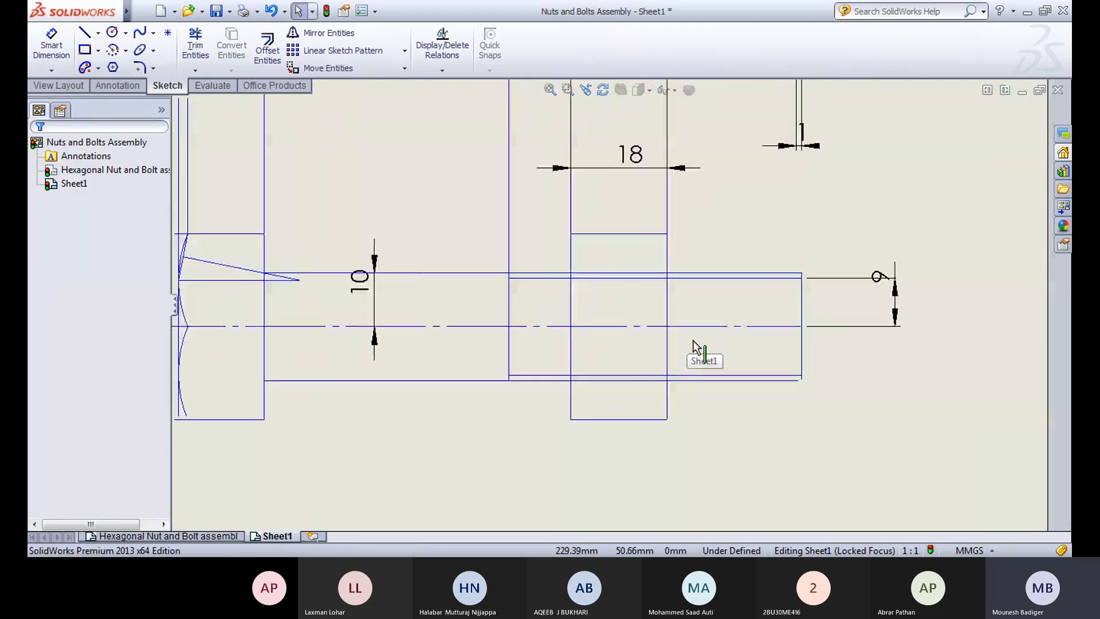
click(98, 33)
click(108, 47)
scroll(667, 197, up, 2)
scroll(667, 197, down, 1)
scroll(667, 198, down, 3)
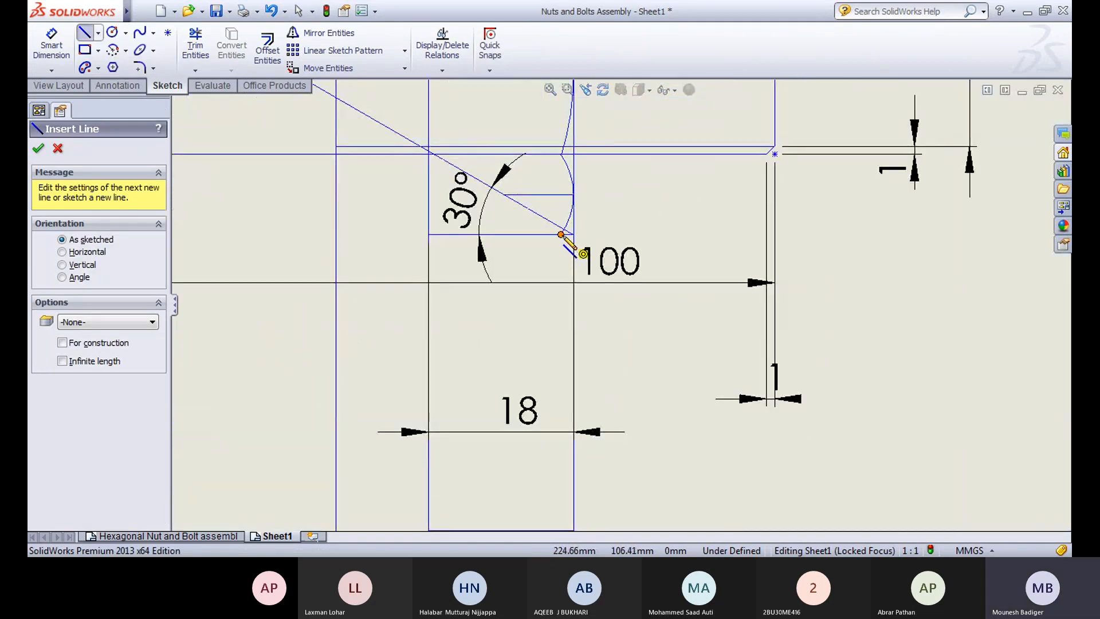
click(560, 235)
scroll(567, 433, up, 3)
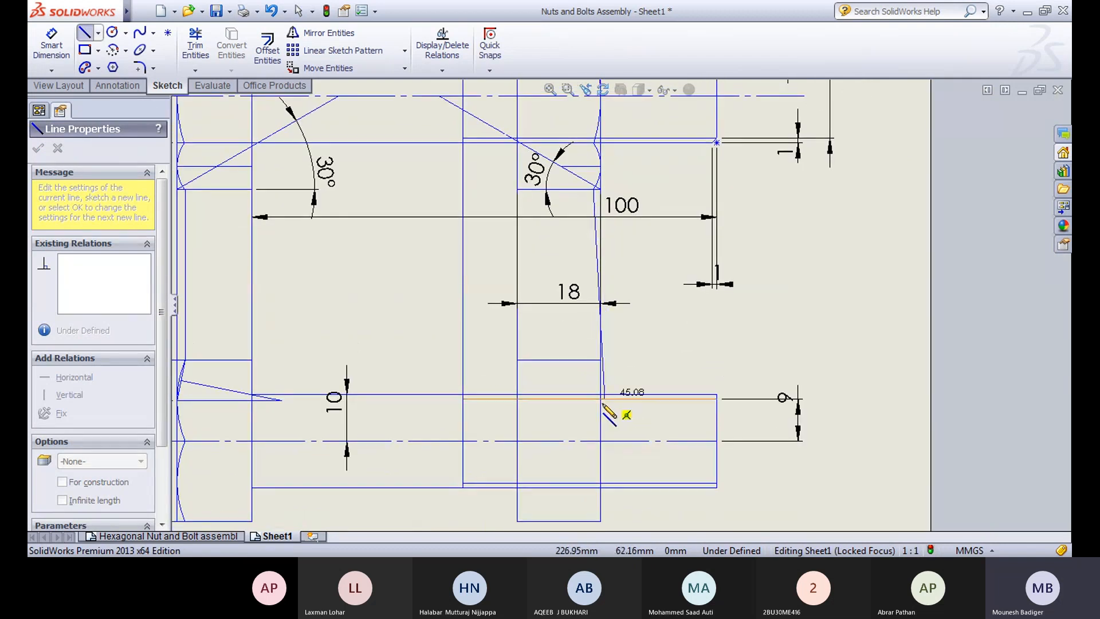
key(Escape)
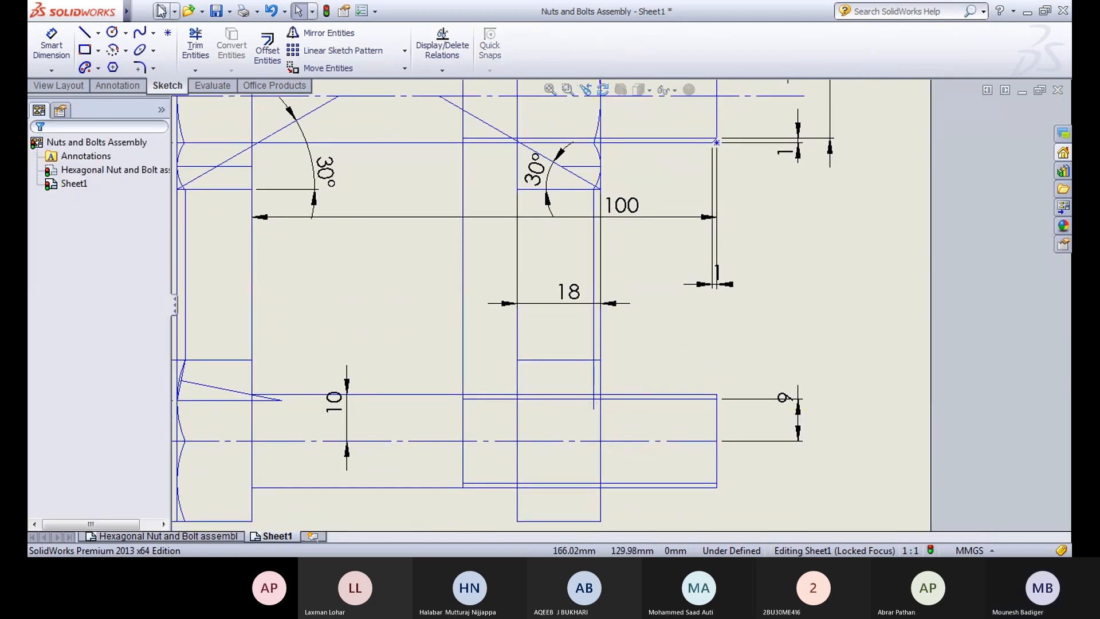
Step: Trim the nut's projection line back to the nut's upper edge in the lower view
click(195, 46)
click(592, 406)
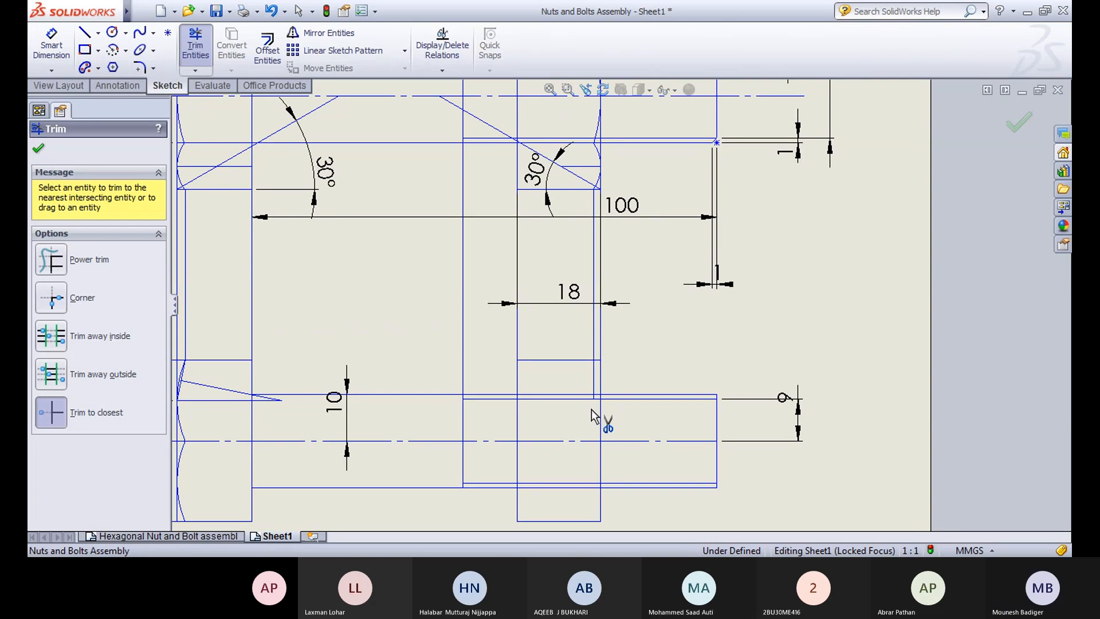
scroll(591, 401, down, 4)
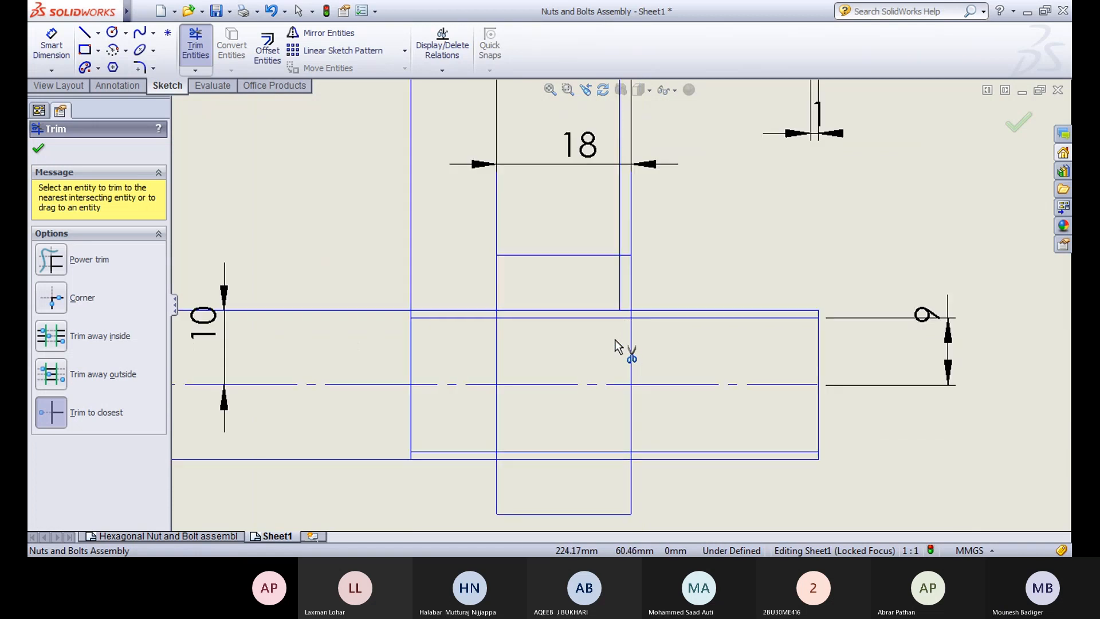
scroll(610, 344, up, 3)
scroll(618, 309, up, 2)
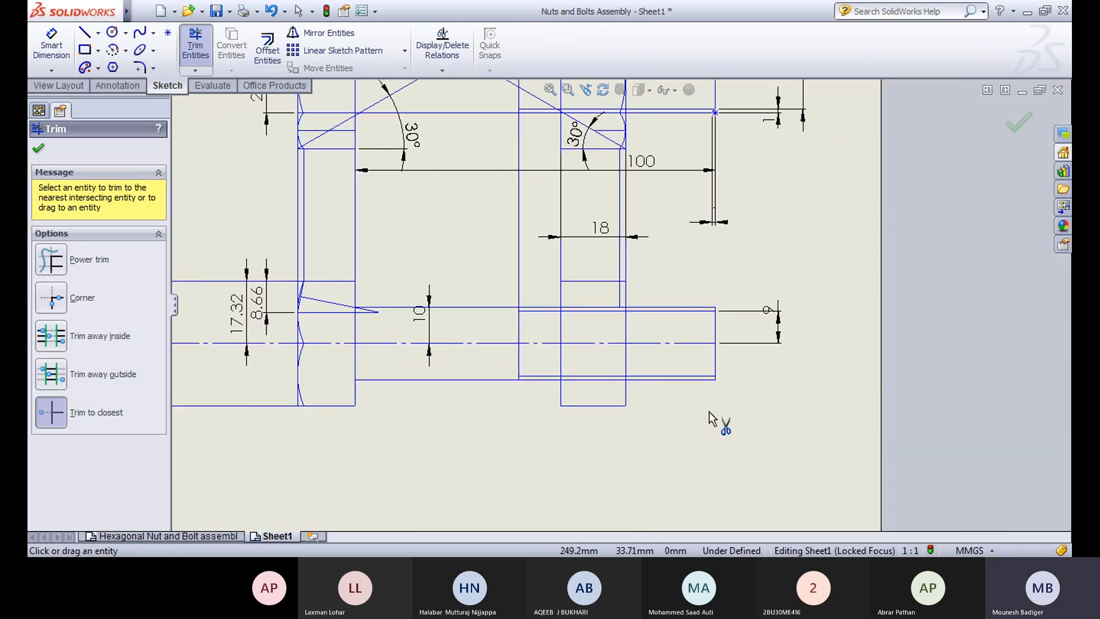
click(621, 298)
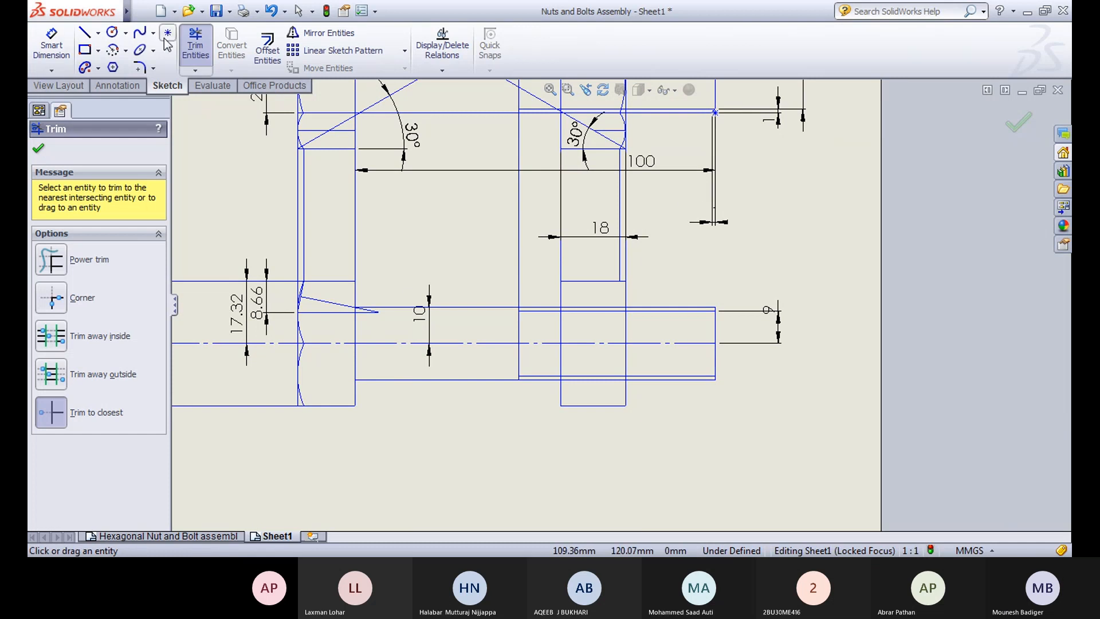
click(196, 43)
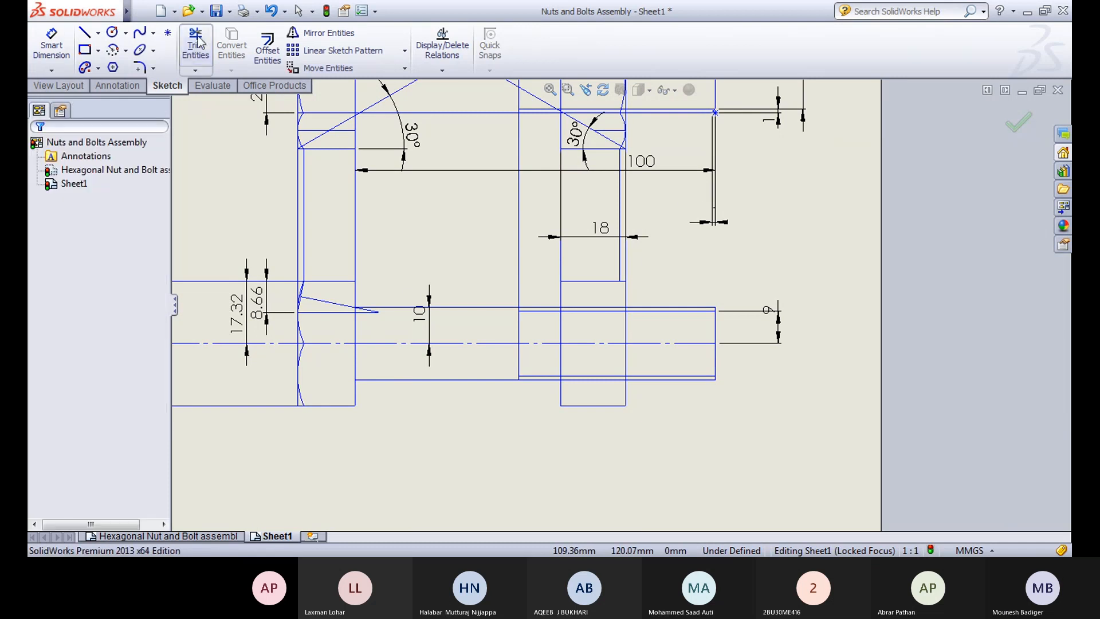
click(85, 33)
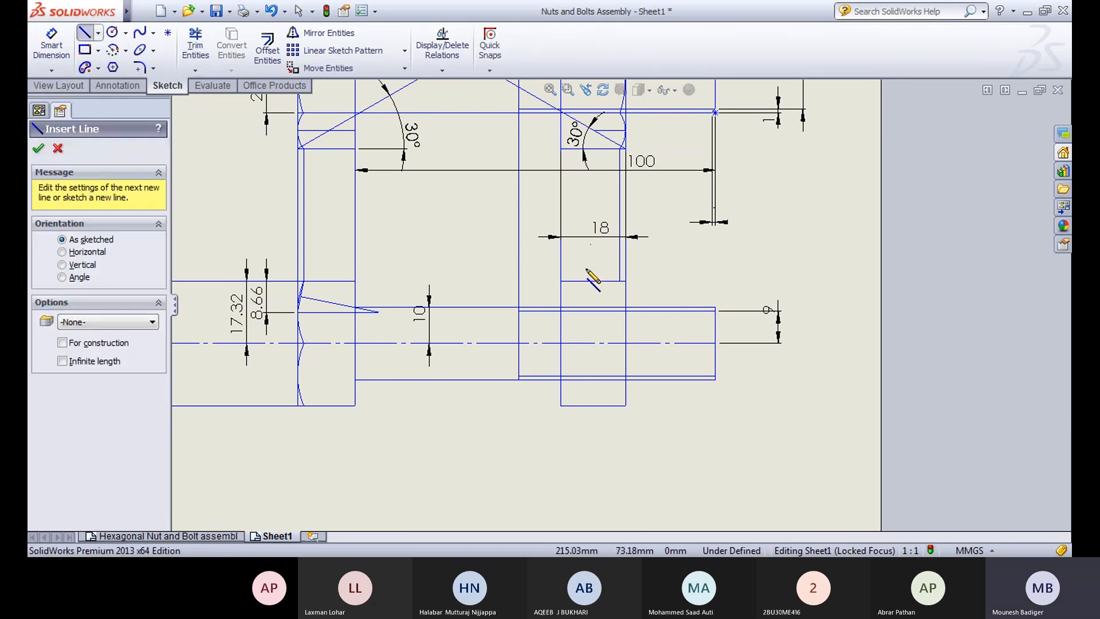
click(619, 282)
key(Escape)
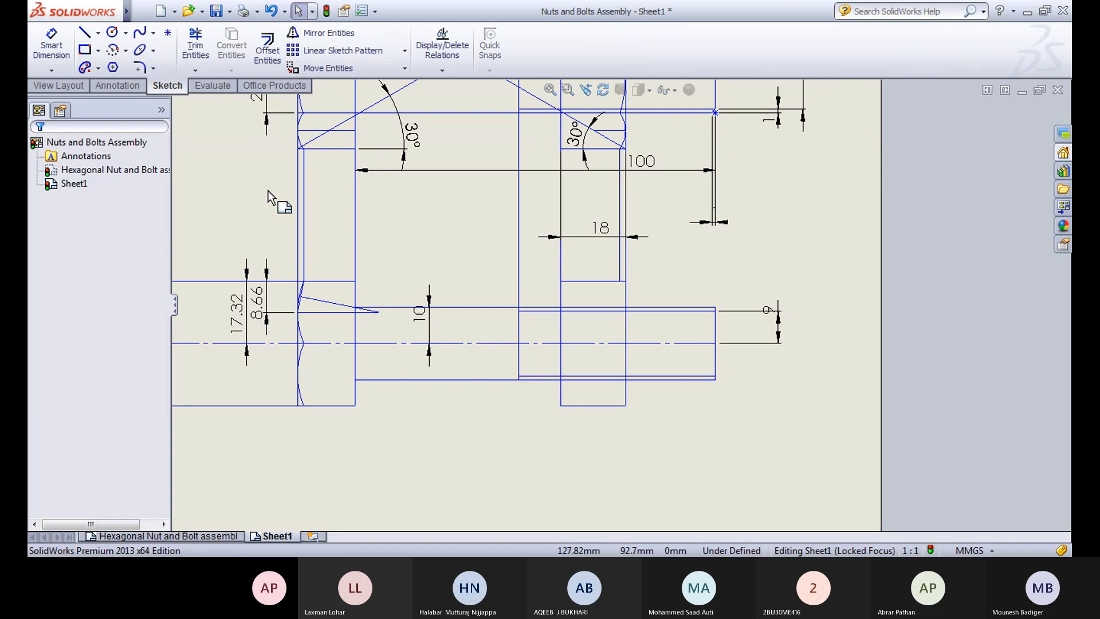
Step: Extend the horizontal arc construction line in the lower view outward beyond the bolt head's outer edge
click(196, 70)
click(228, 100)
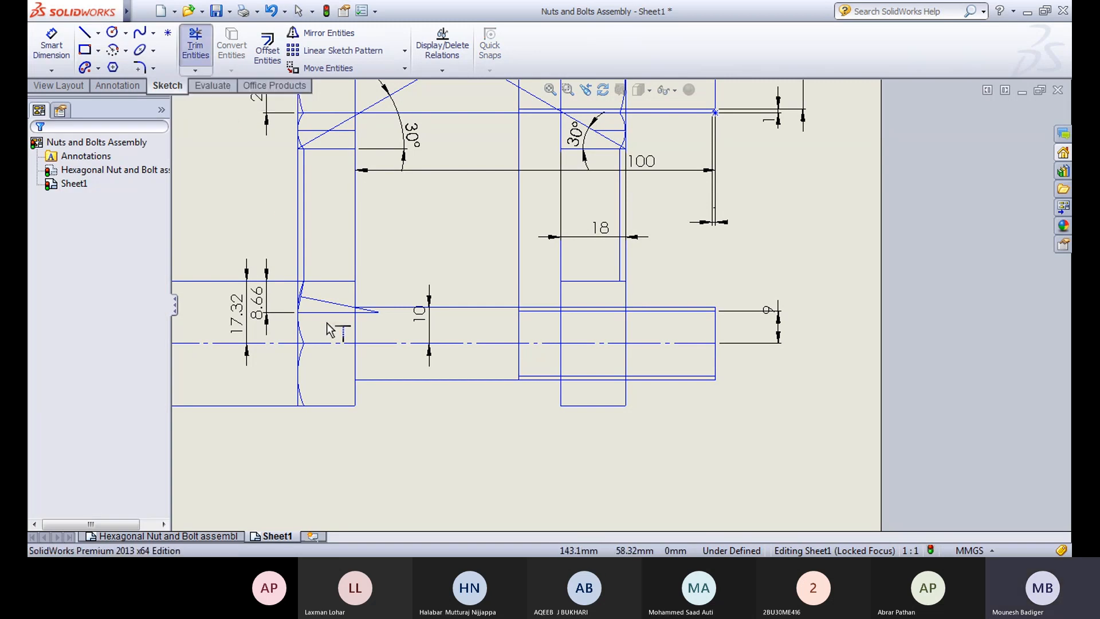
click(335, 317)
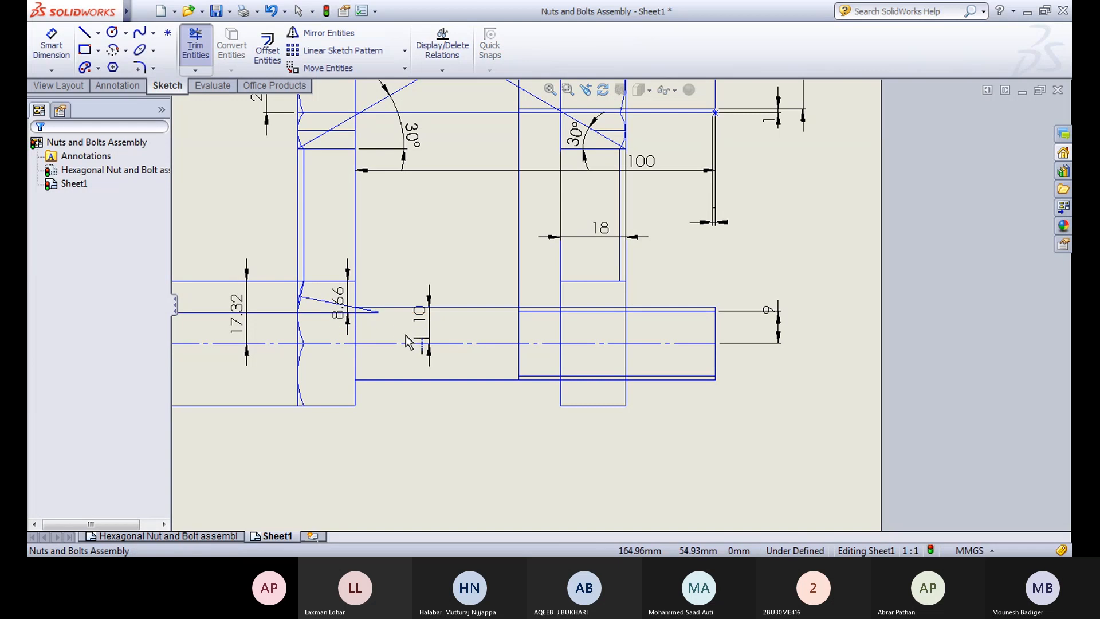
Step: Extend the head's horizontal arc construction line in the lower view along the shank to the bolt's threaded end
key(Escape)
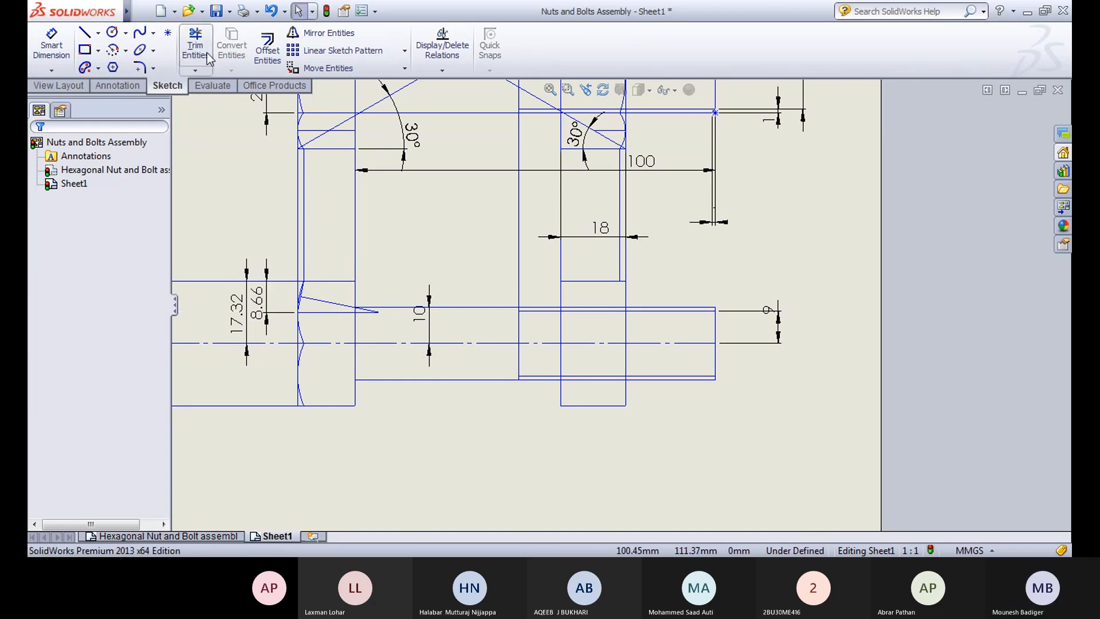
click(196, 71)
click(230, 99)
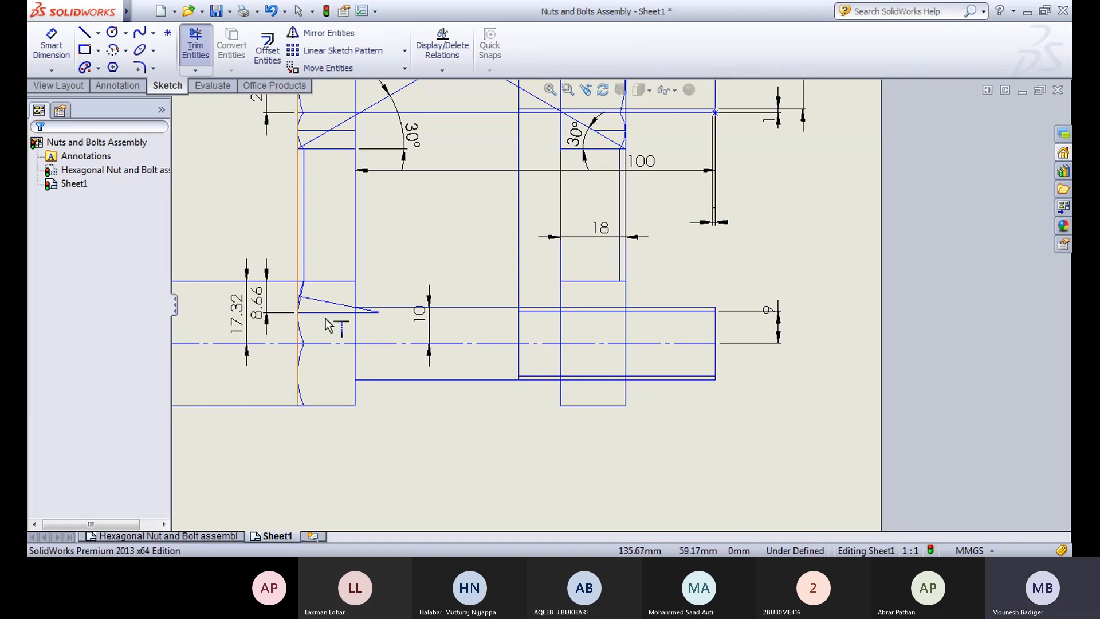
click(374, 314)
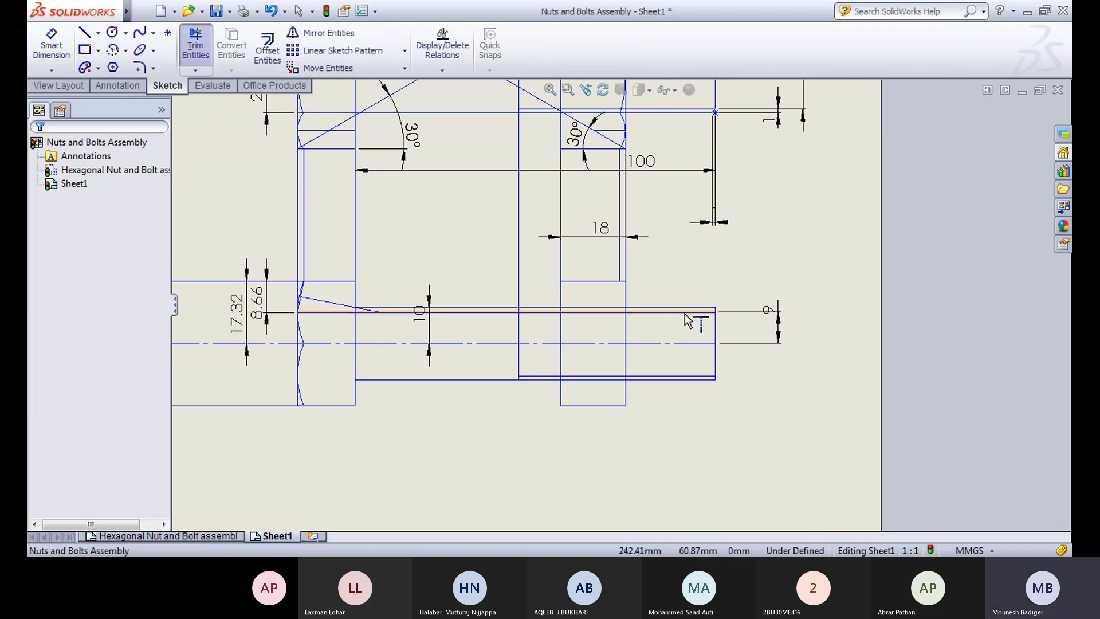
click(196, 62)
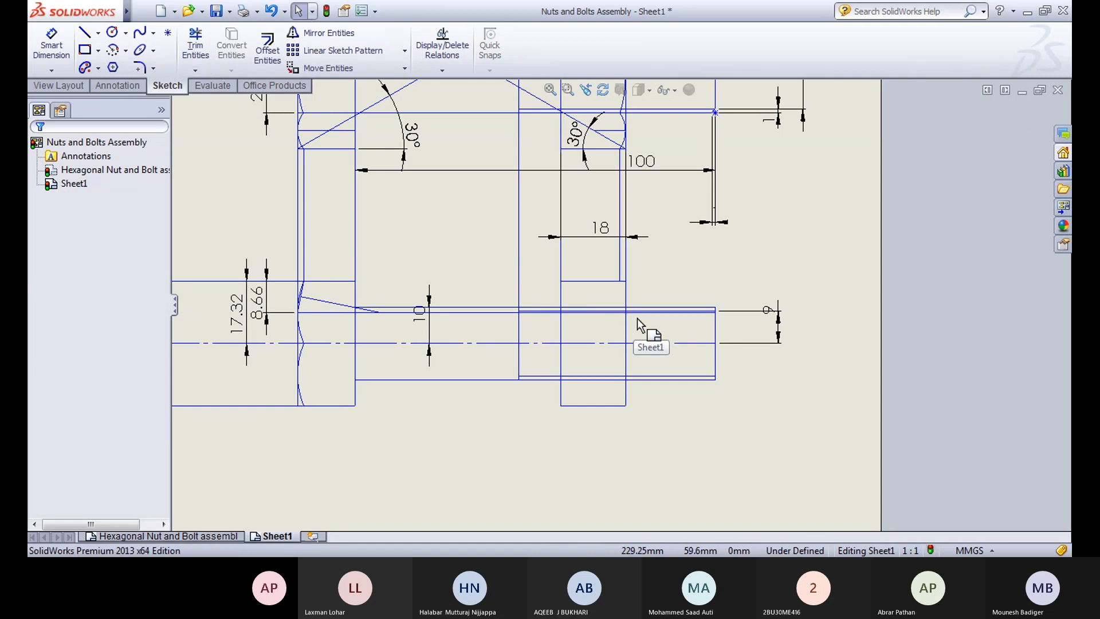
Step: Draw a slanted line from the nut's projection point on its upper edge to where the horizontal construction line crosses its outer face
scroll(637, 319, down, 2)
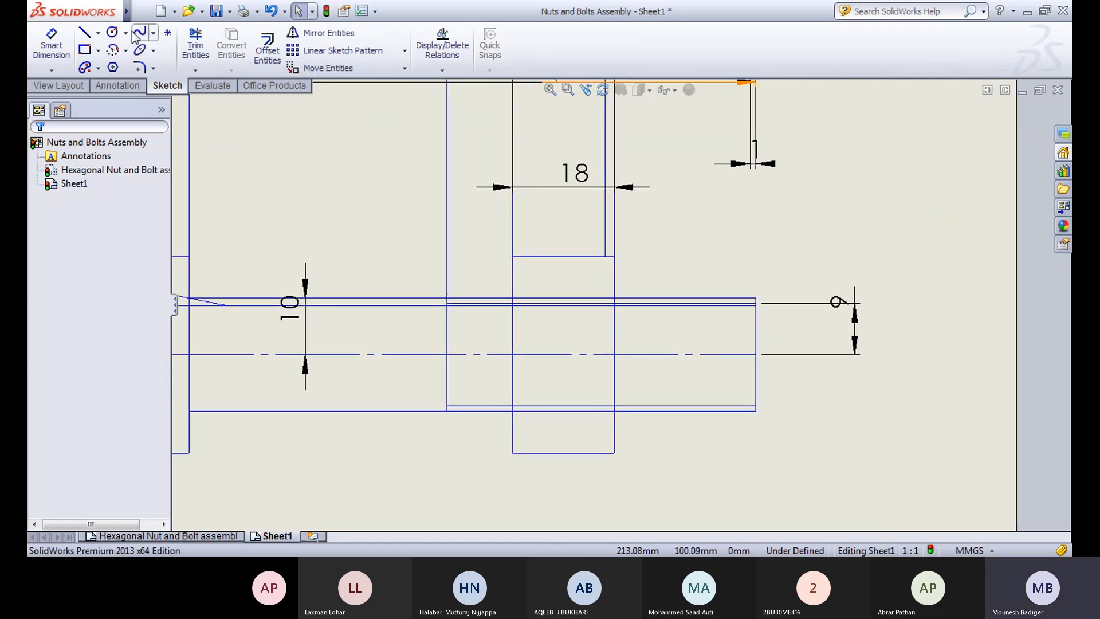
click(85, 34)
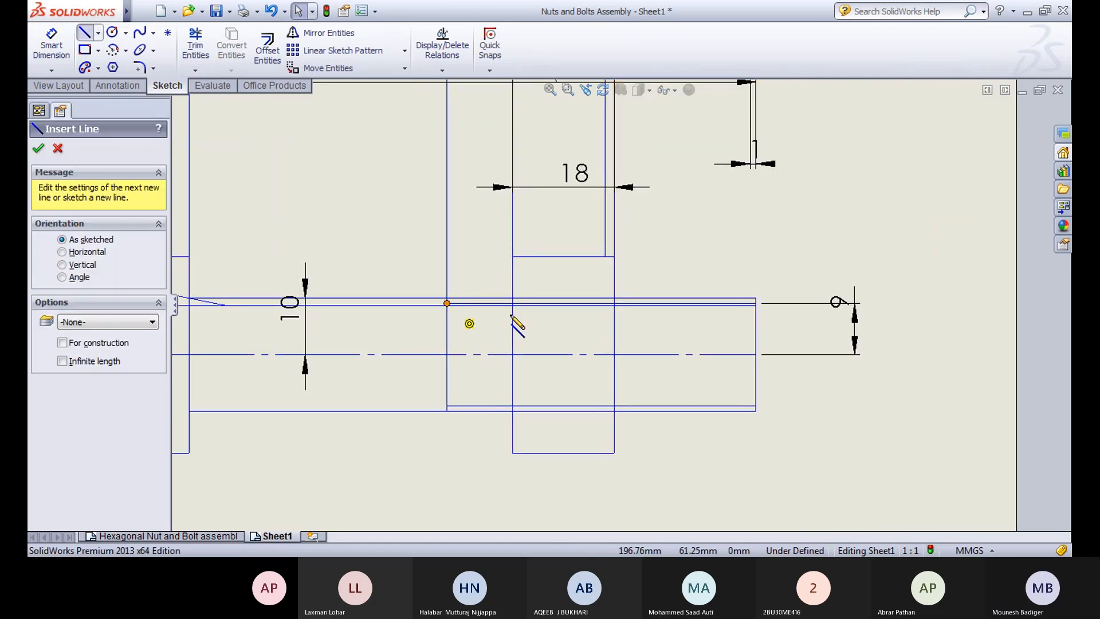
click(606, 257)
scroll(617, 317, down, 3)
scroll(617, 316, down, 1)
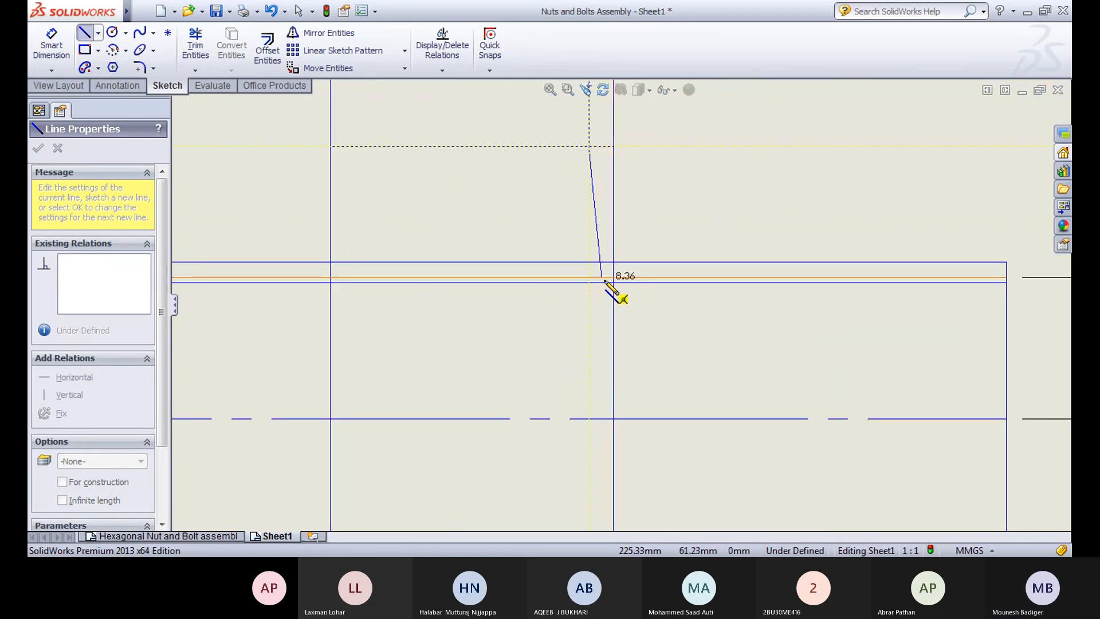
scroll(613, 283, down, 3)
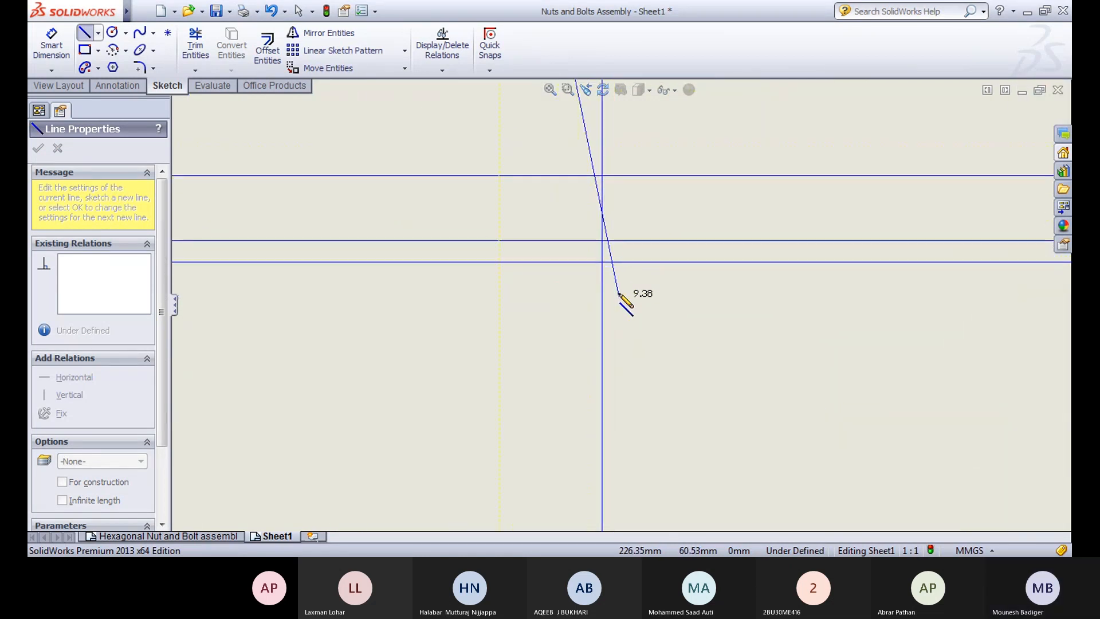
scroll(578, 309, up, 2)
right_click(606, 248)
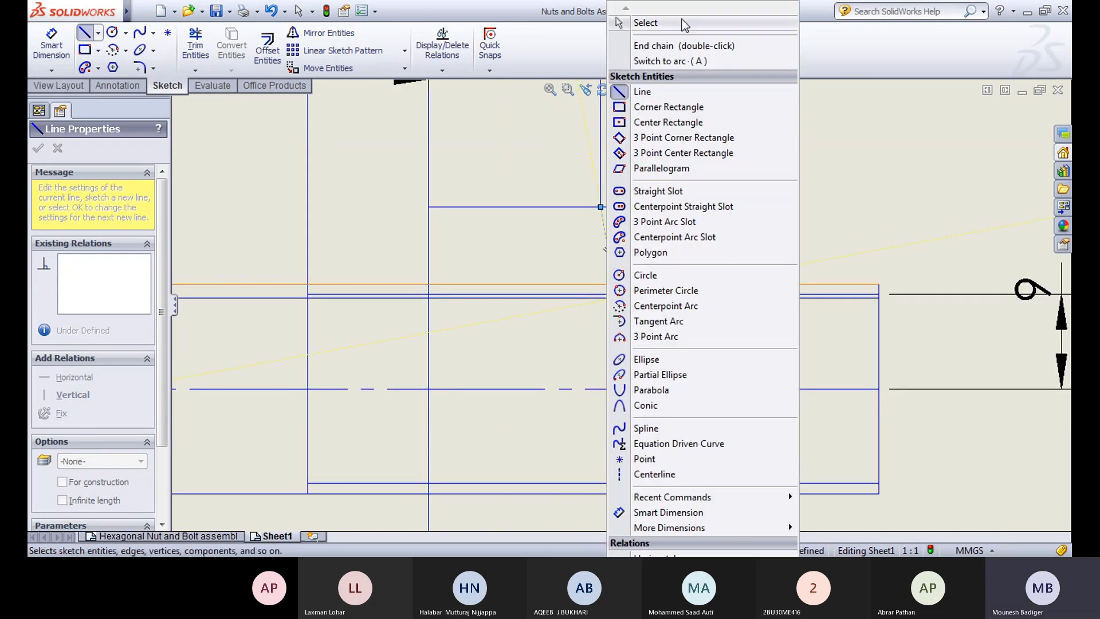
click(683, 24)
scroll(711, 244, up, 2)
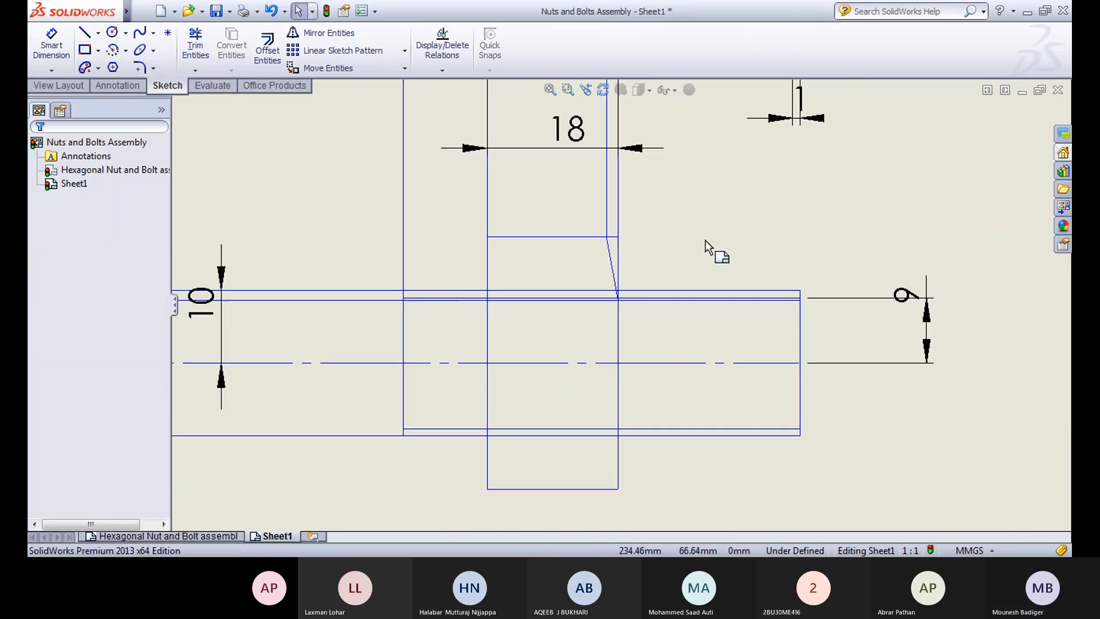
Step: Draw a perpendicular line from the midpoint of the nut's slanted line inward past the start of the threaded section
click(93, 34)
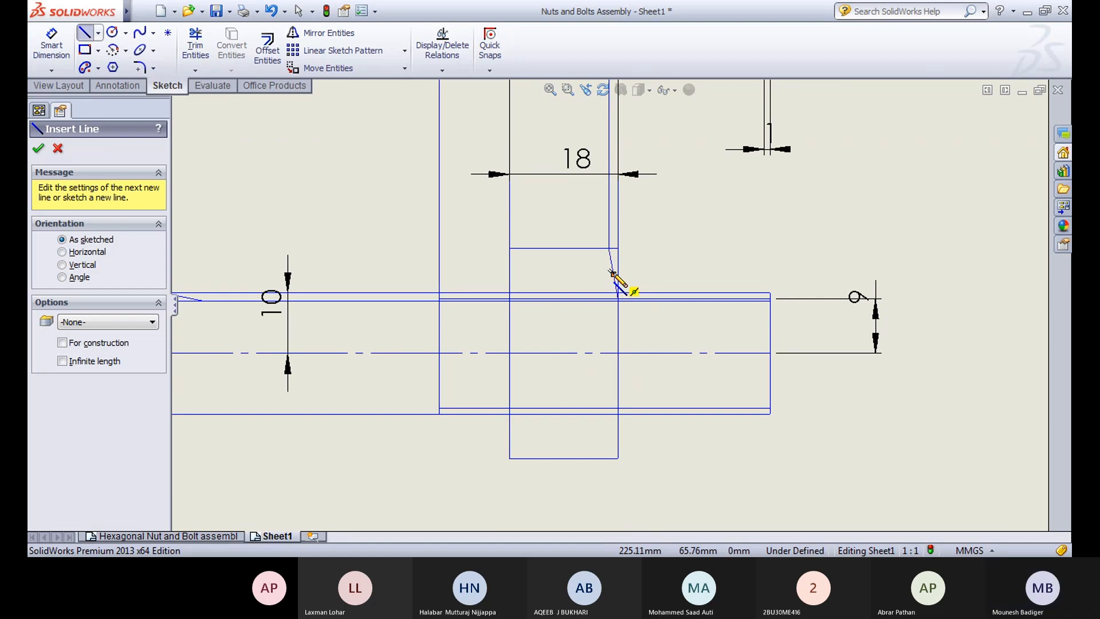
click(613, 273)
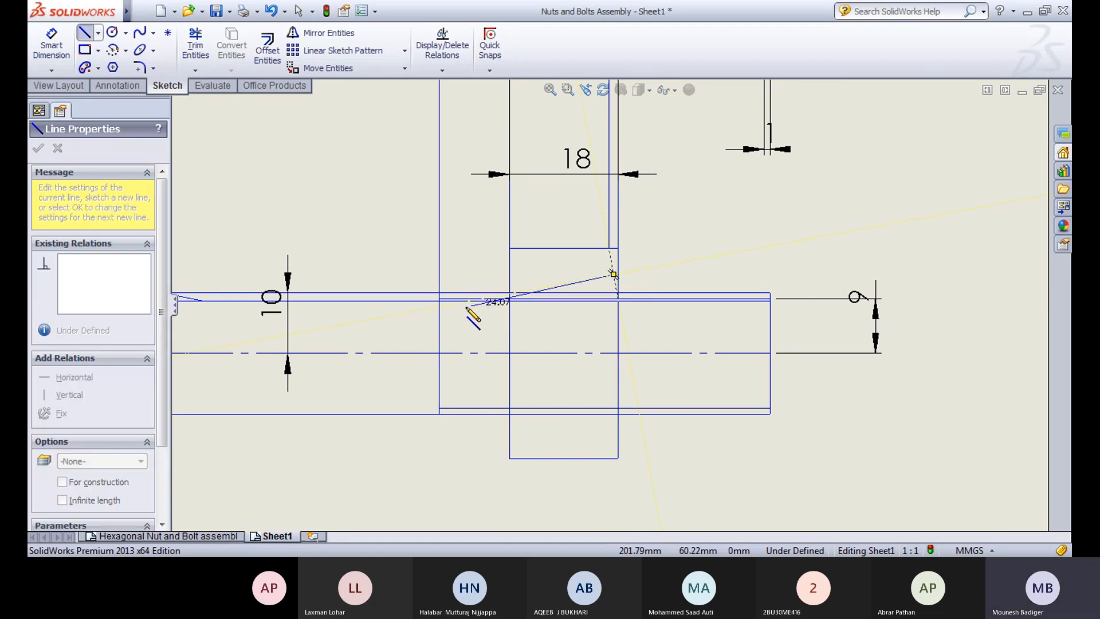
click(387, 314)
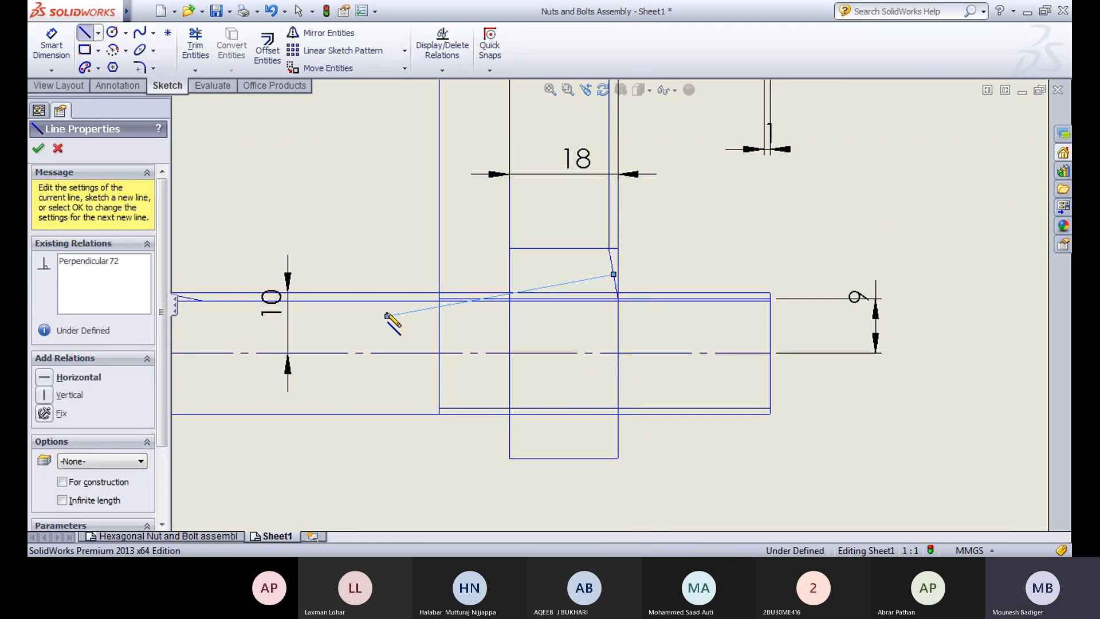
right_click(387, 314)
click(412, 22)
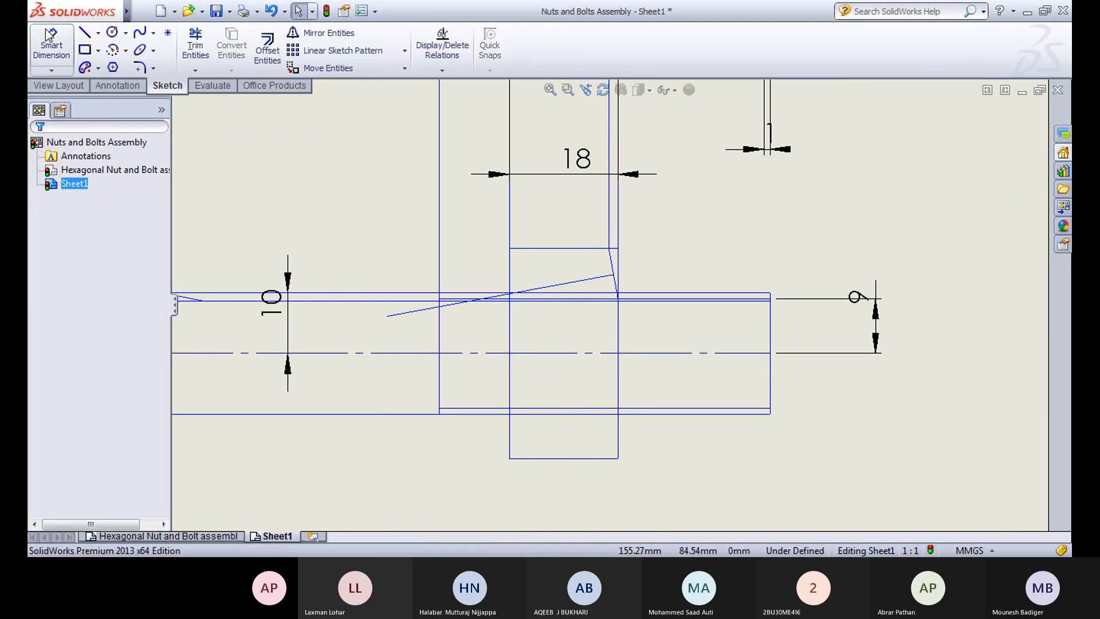
Step: Trim the nut's perpendicular line and the horizontal construction line back to their intersection, removing the horizontal stretch towards the head
click(141, 10)
click(217, 59)
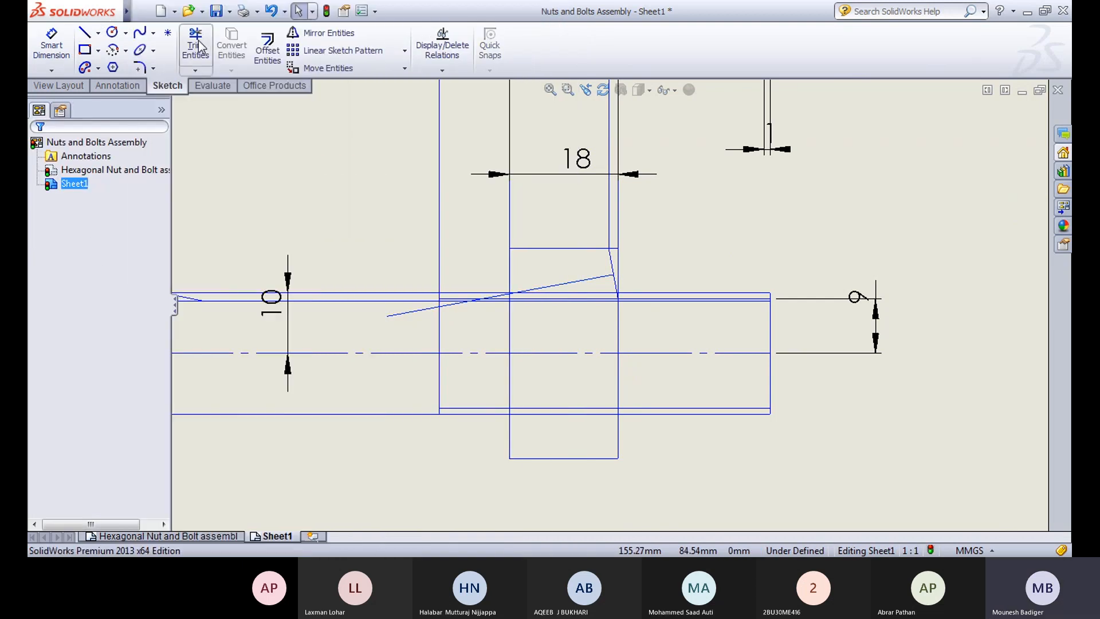
click(196, 44)
scroll(436, 312, down, 3)
click(418, 307)
click(393, 285)
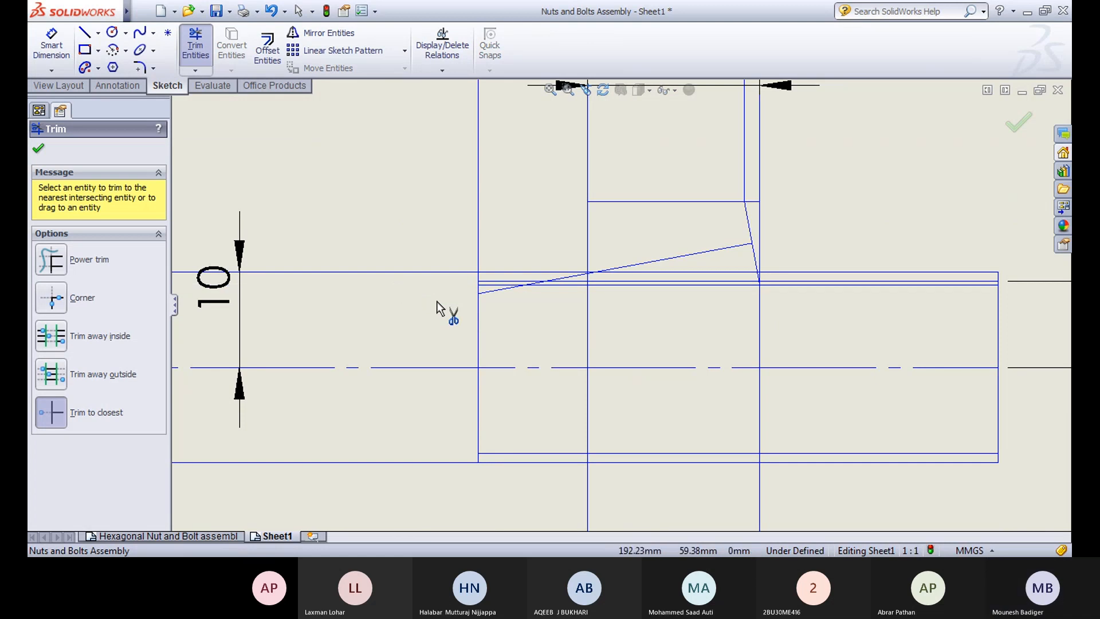
scroll(440, 312, down, 3)
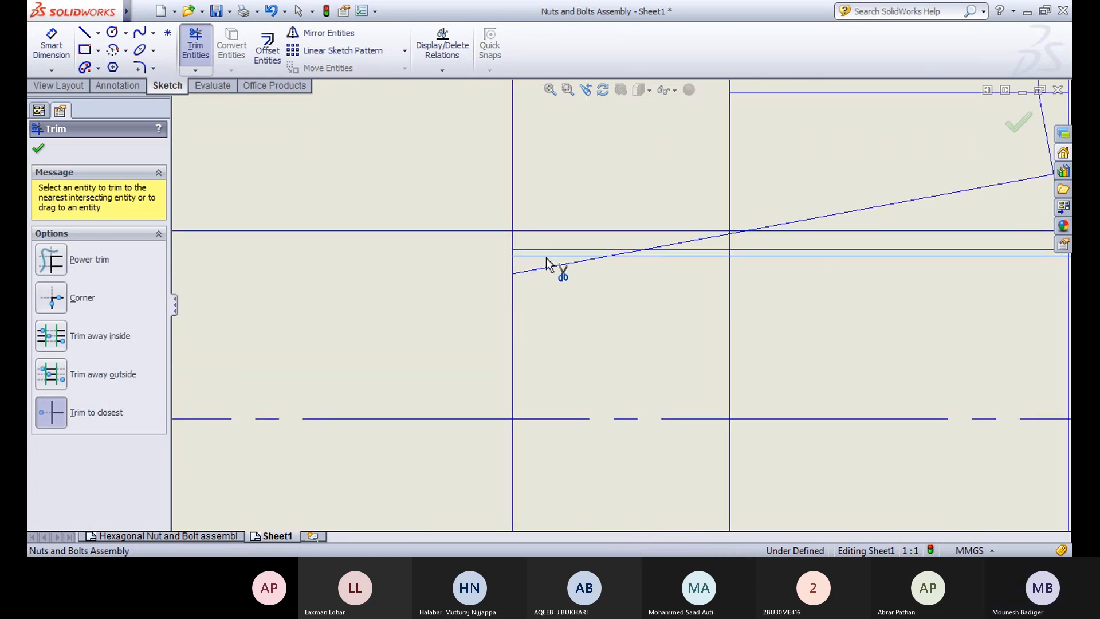
click(540, 273)
click(545, 274)
scroll(714, 343, up, 2)
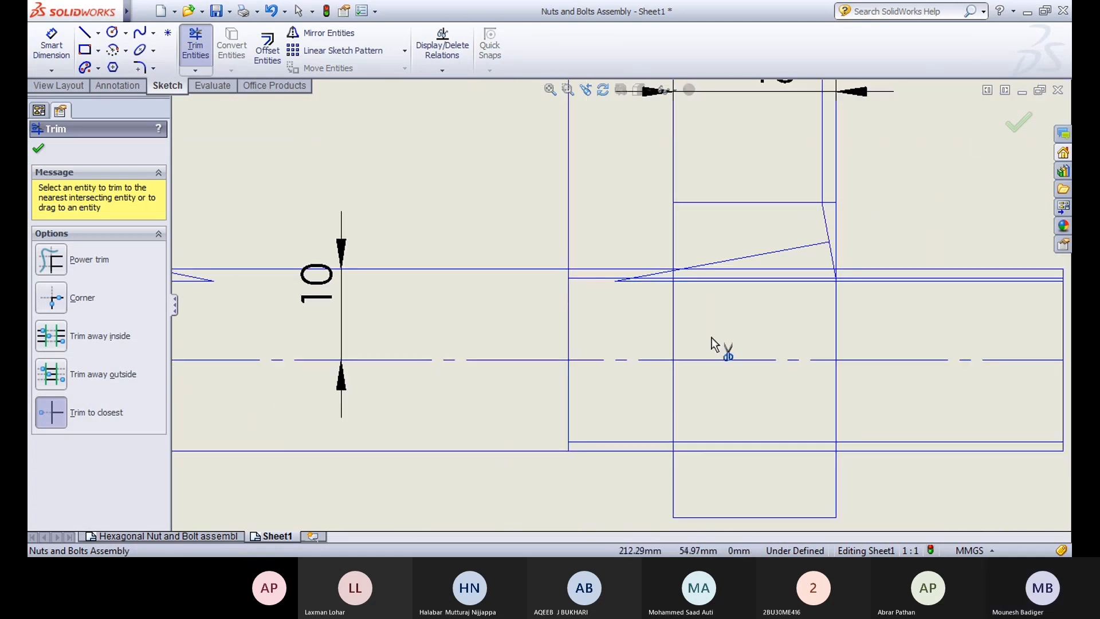
click(198, 47)
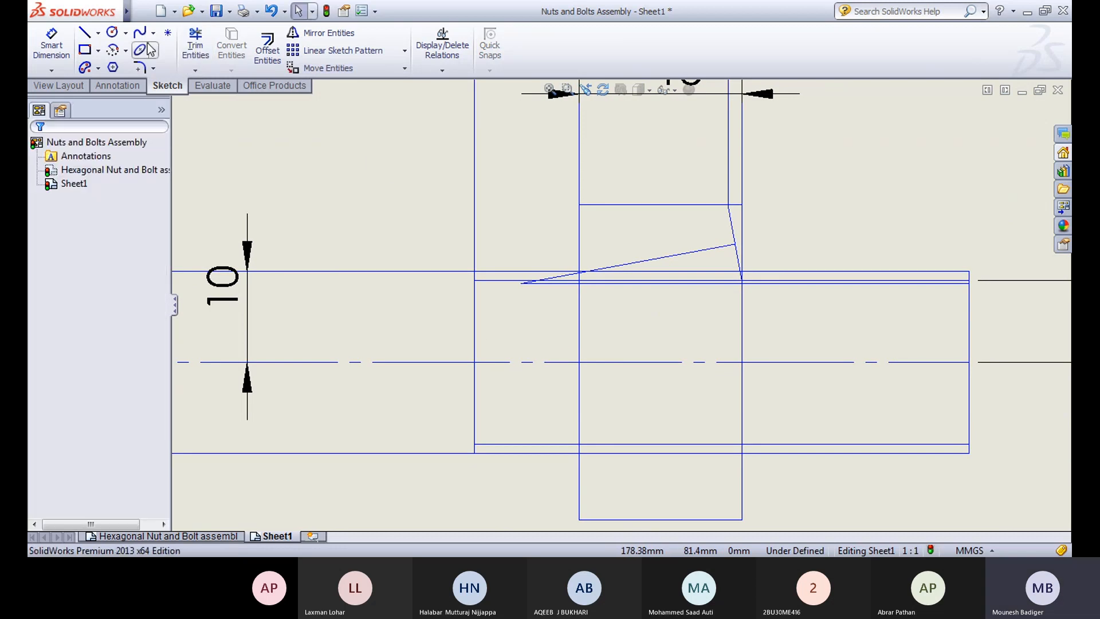
Step: Draw a centre-point arc of about 24.4 mm radius from the construction lines' intersection, starting at the nut's outer face, and trim it at the centre line
click(114, 51)
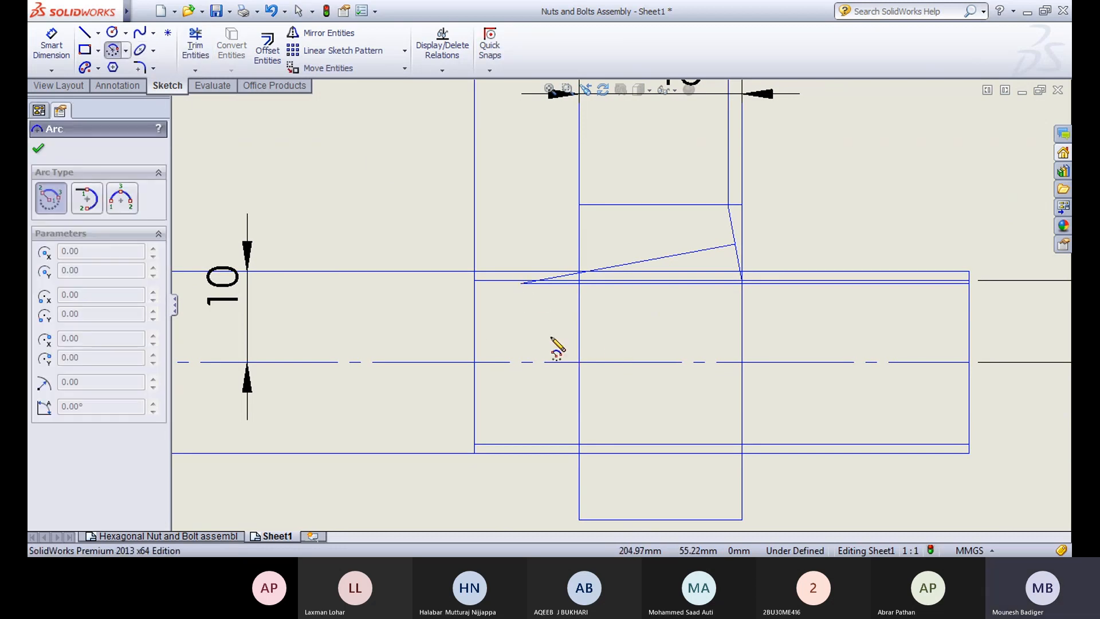
scroll(557, 347, down, 3)
click(512, 224)
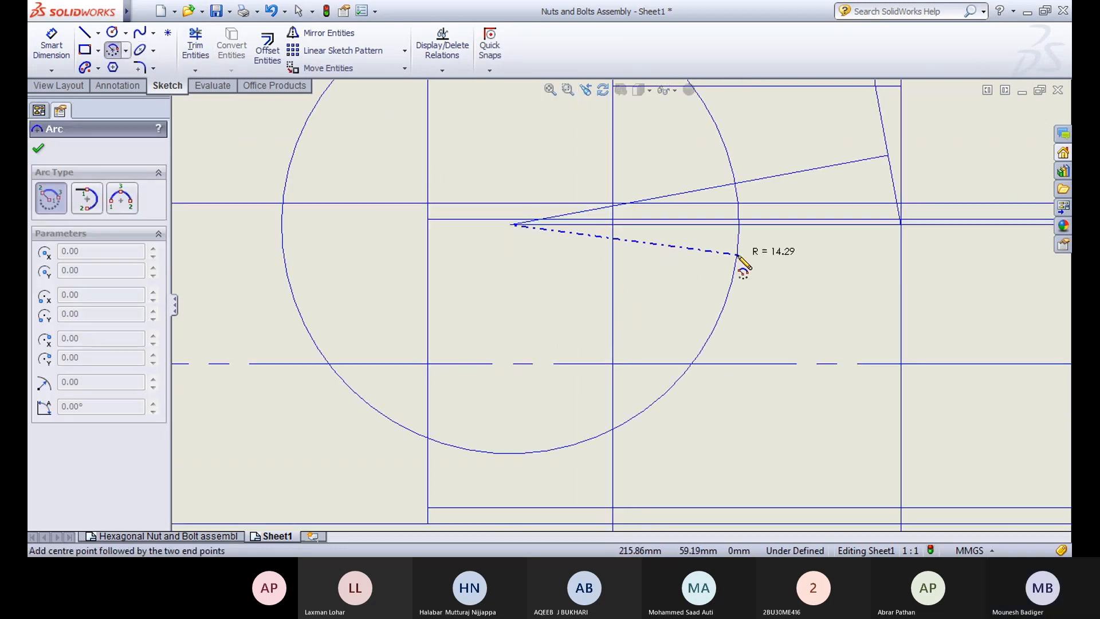
scroll(737, 253, up, 2)
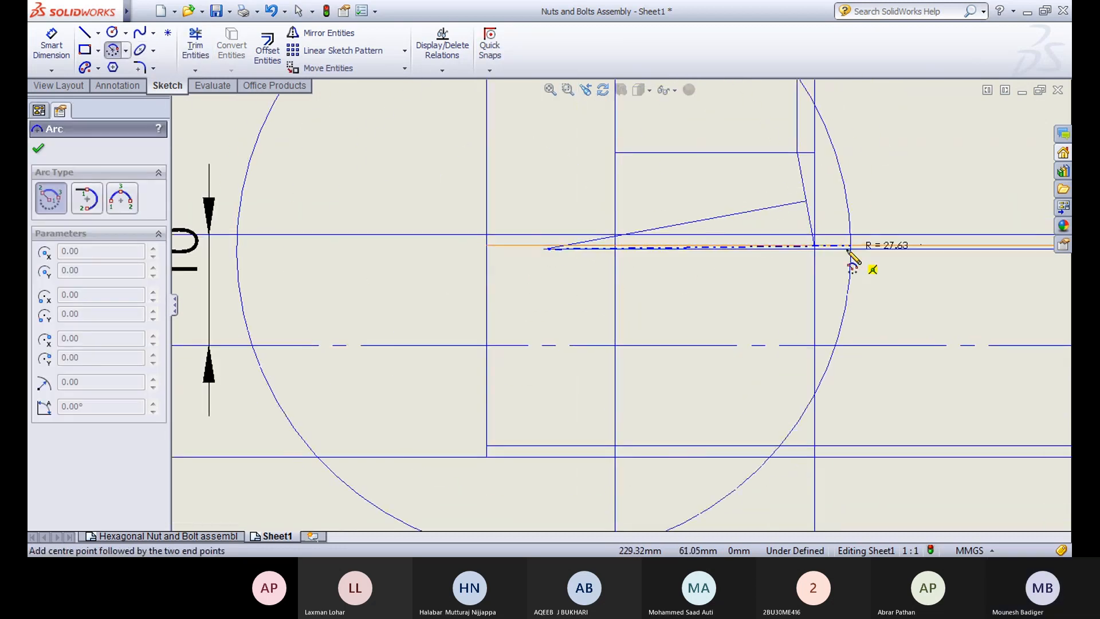
click(815, 248)
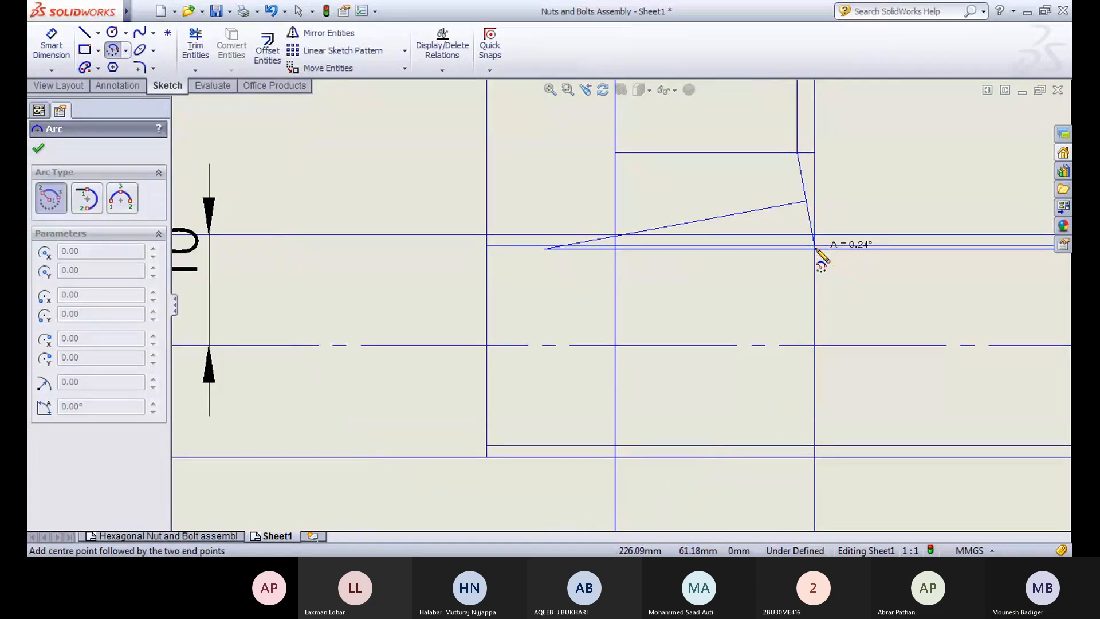
click(791, 359)
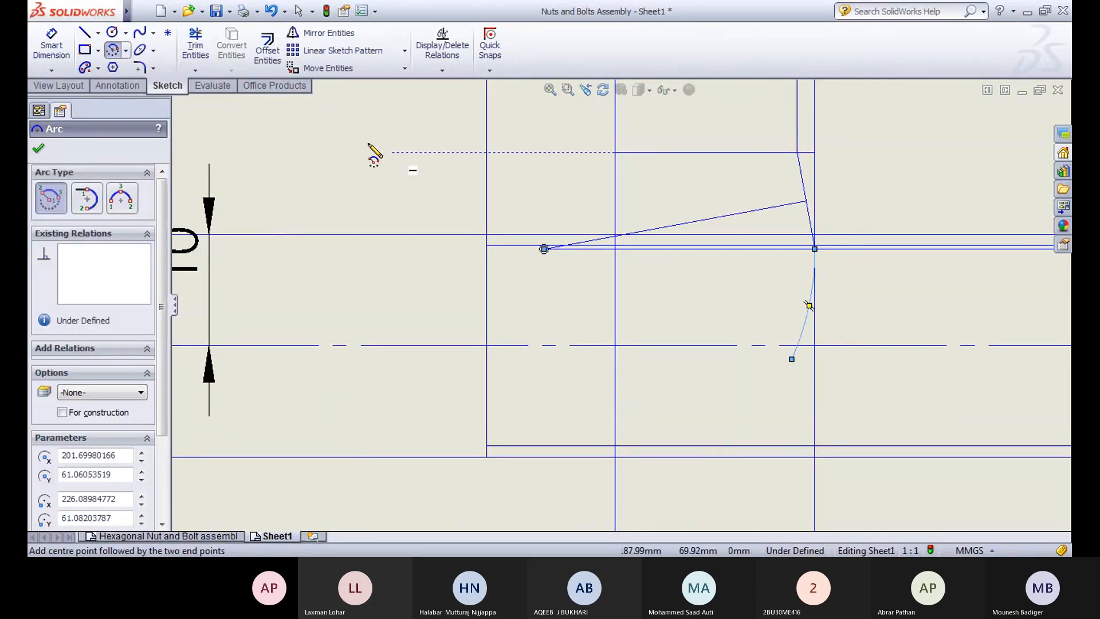
click(196, 46)
click(795, 358)
scroll(619, 306, up, 3)
Step: Mirror the nut's arc about the horizontal construction line to form the arc reaching the nut's upper edge
click(324, 33)
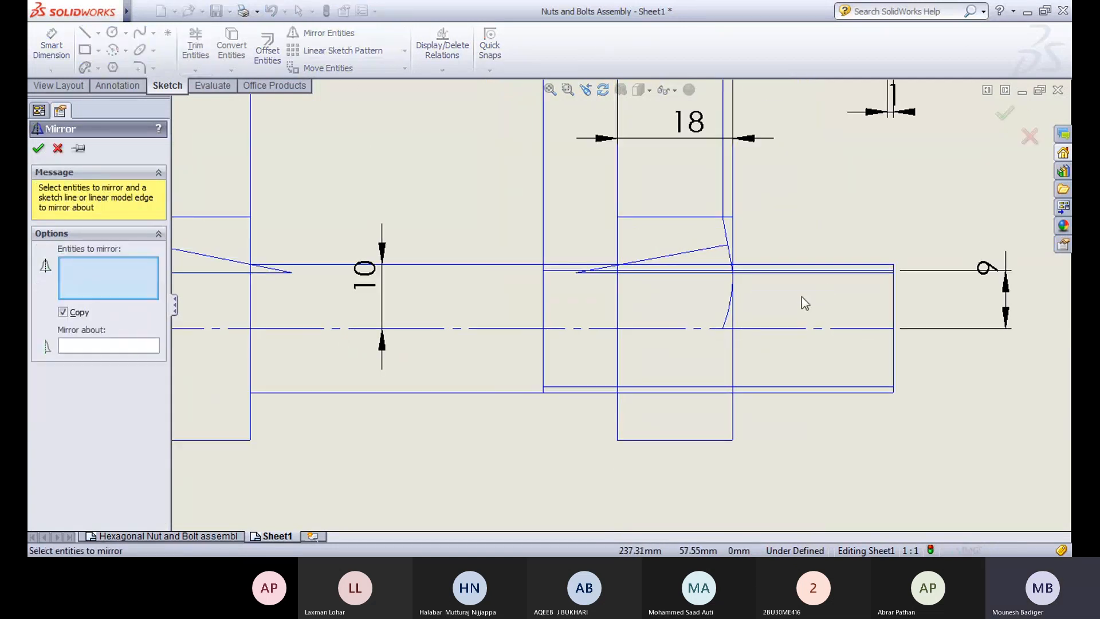
click(724, 316)
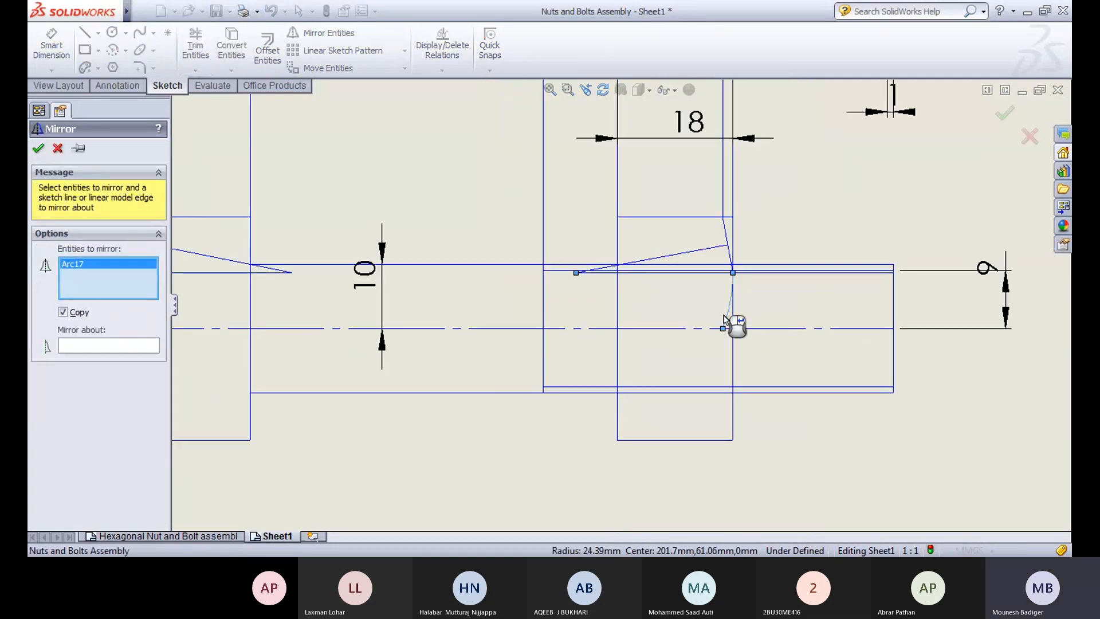
click(112, 345)
scroll(668, 281, down, 5)
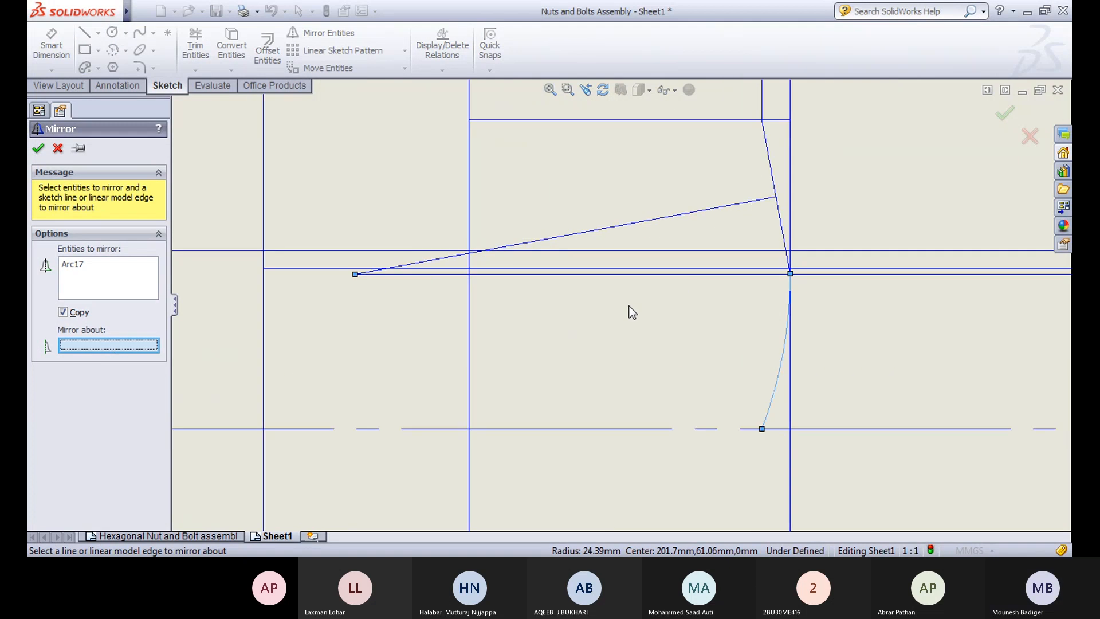
click(637, 278)
scroll(644, 283, up, 3)
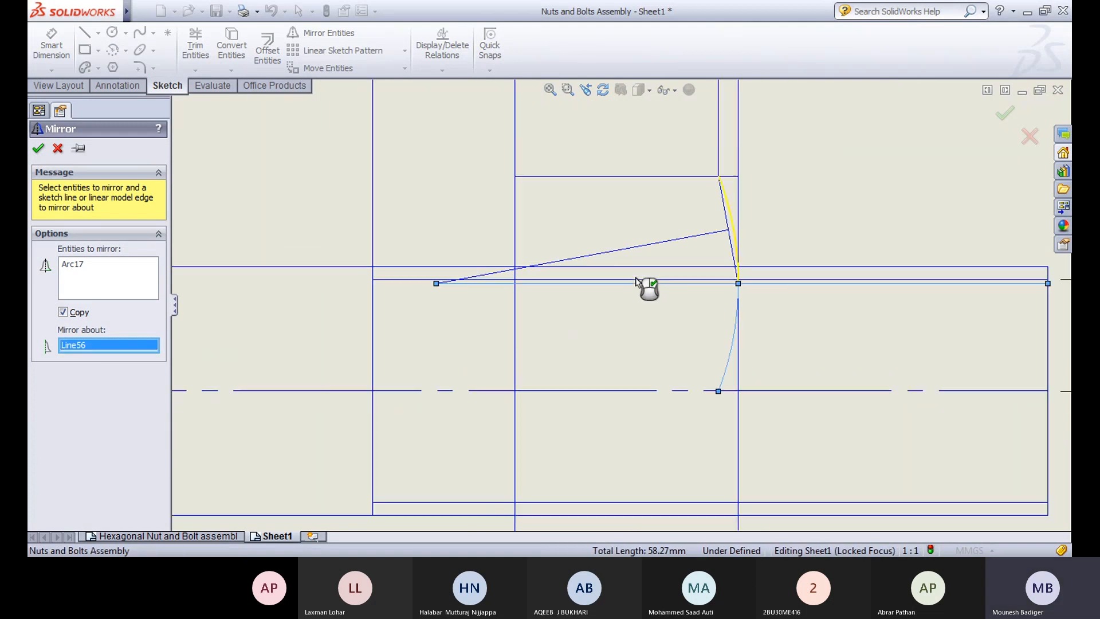
click(38, 148)
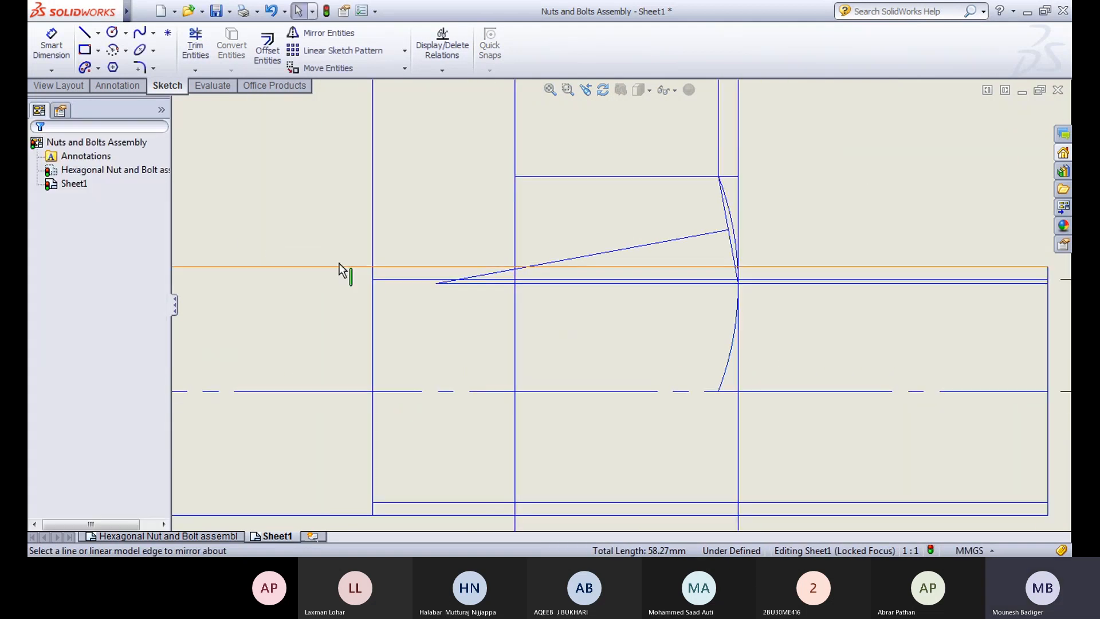
Step: Mirror both nut arcs about the bolt's centre line to complete the chamfer curves on the nut's lower half
scroll(624, 299, up, 3)
middle_drag(763, 392, 776, 363)
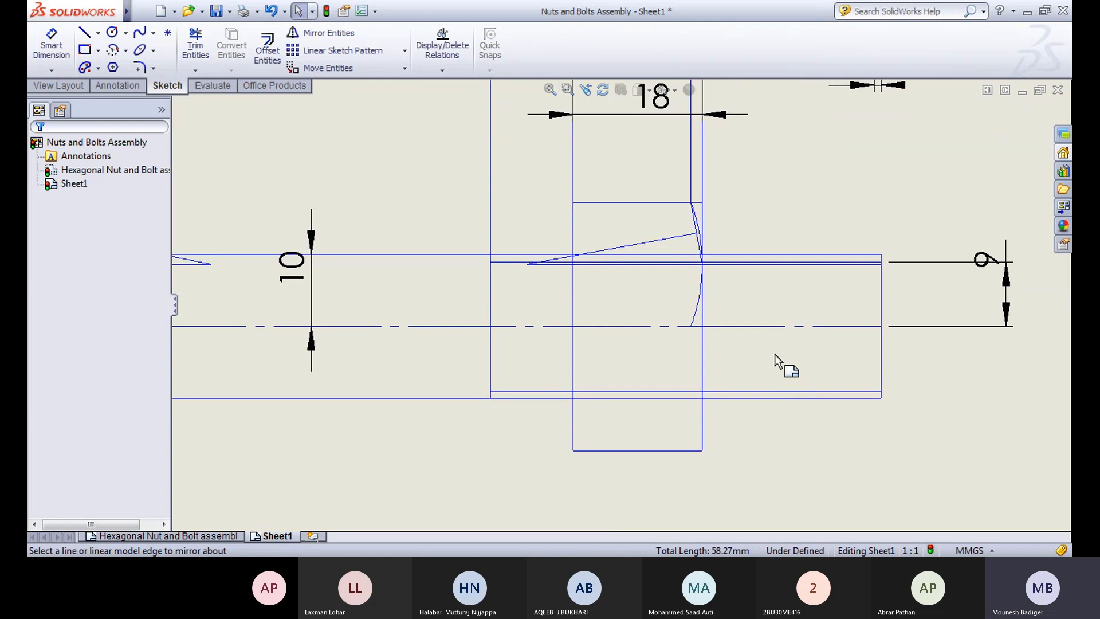
click(358, 34)
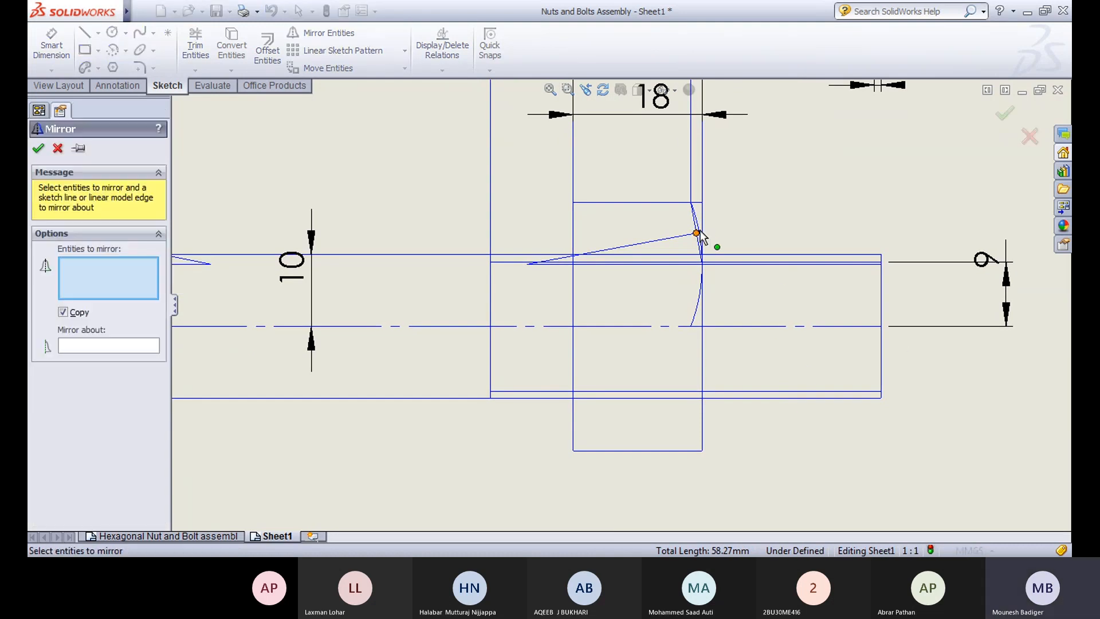
scroll(702, 237, down, 5)
click(603, 217)
click(611, 460)
scroll(672, 370, up, 3)
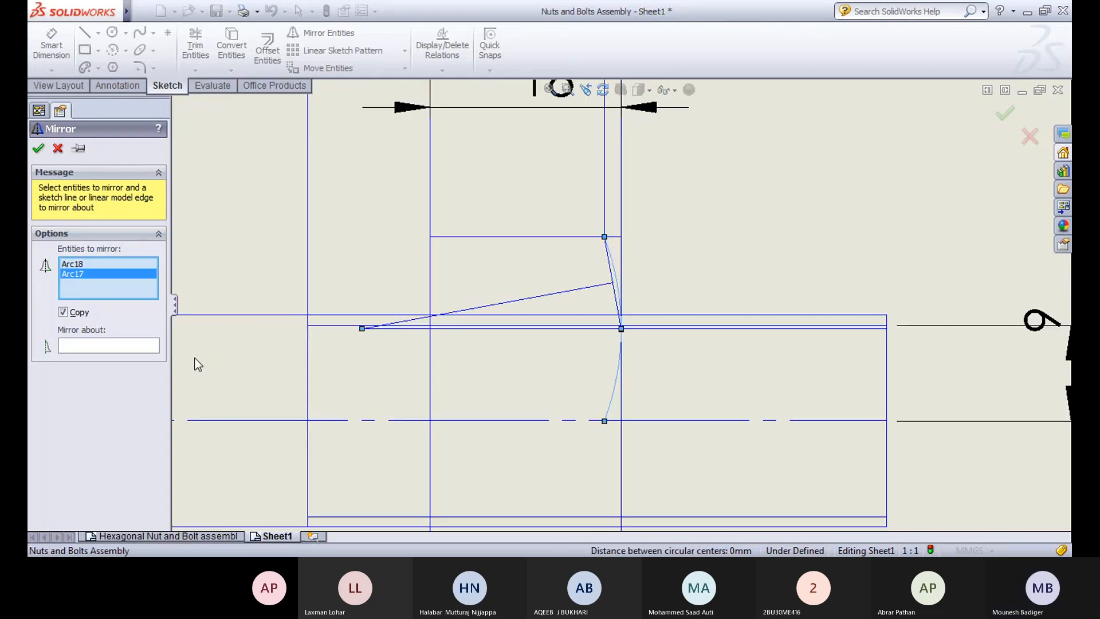
click(129, 346)
scroll(619, 309, up, 4)
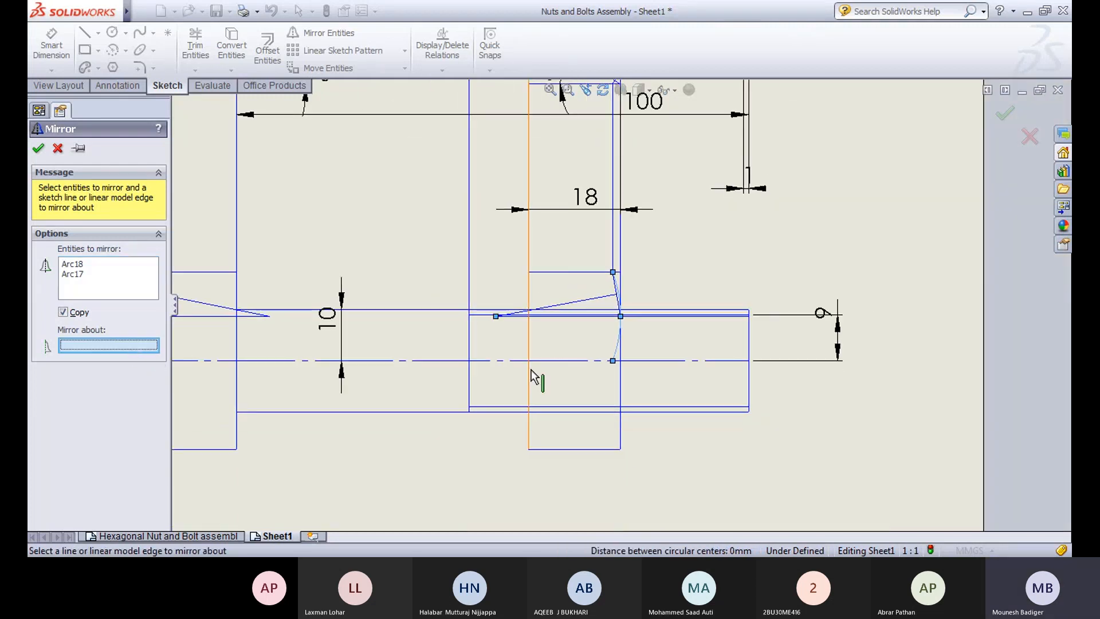
click(578, 362)
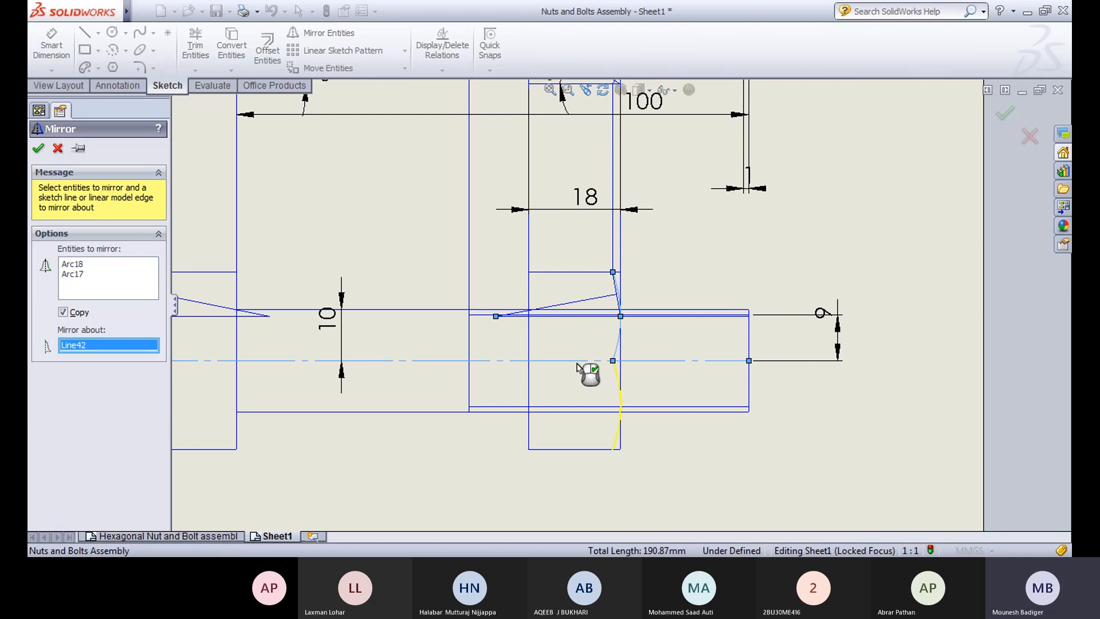
click(38, 148)
scroll(346, 438, up, 4)
ctrl+middle_drag(400, 413, 528, 449)
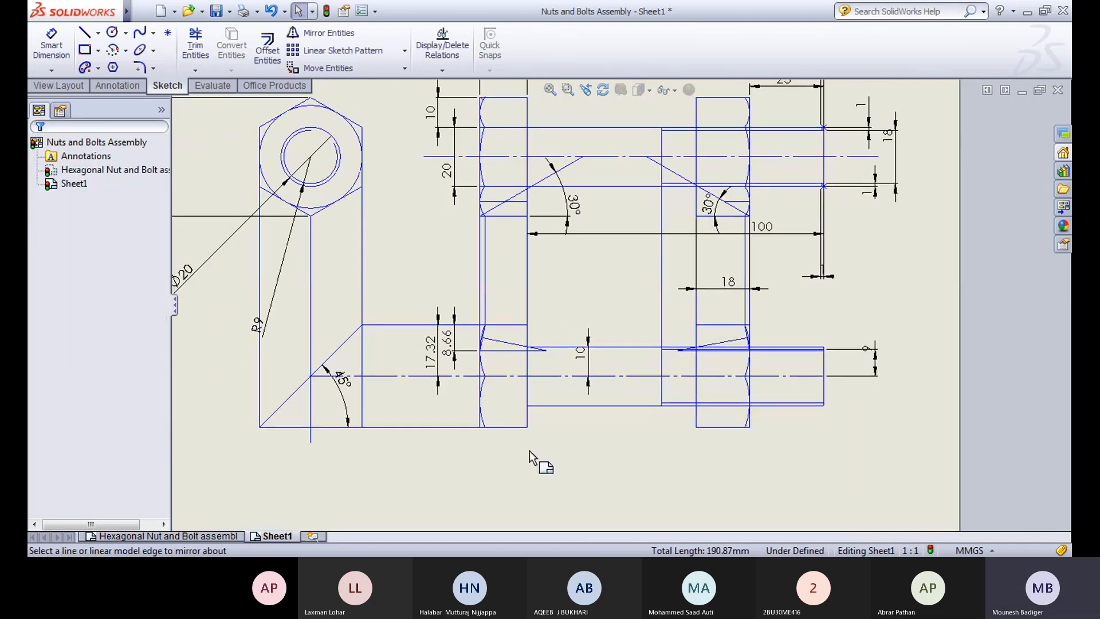
Step: Chamfer the upper corner of the bolt's threaded end by an equal distance of 1 mm in the lower view
scroll(529, 451, up, 2)
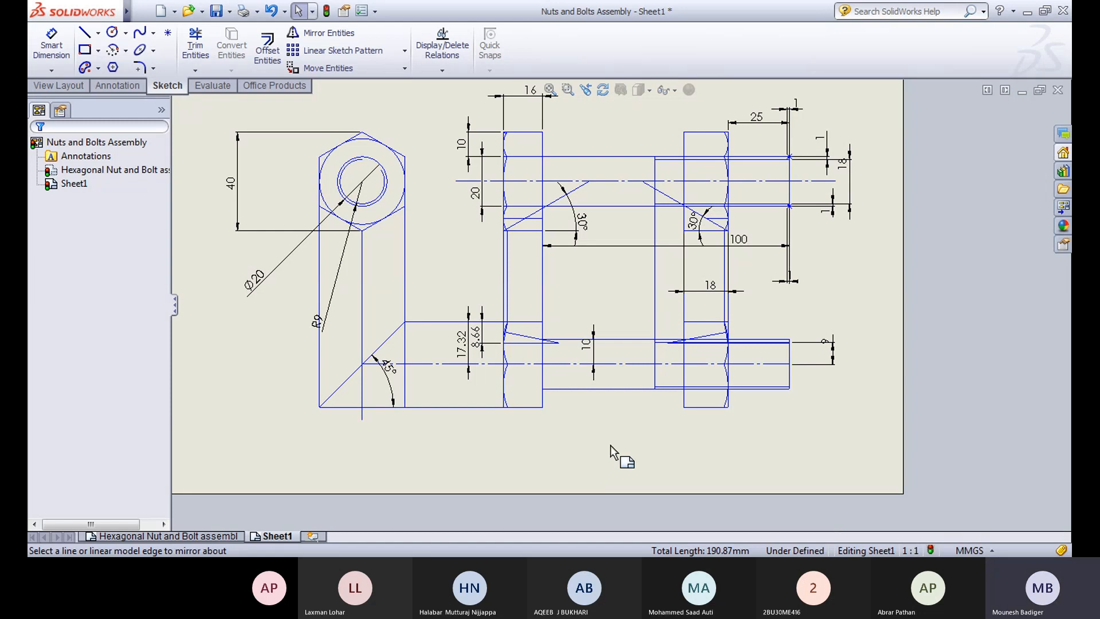
scroll(805, 378, down, 5)
scroll(737, 401, down, 5)
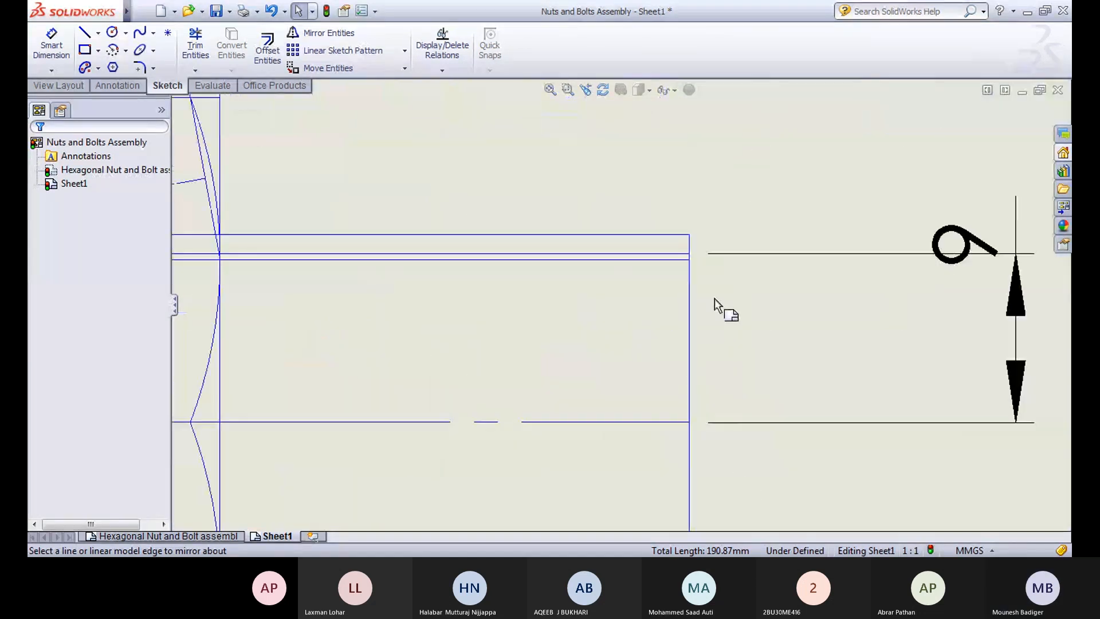
click(153, 68)
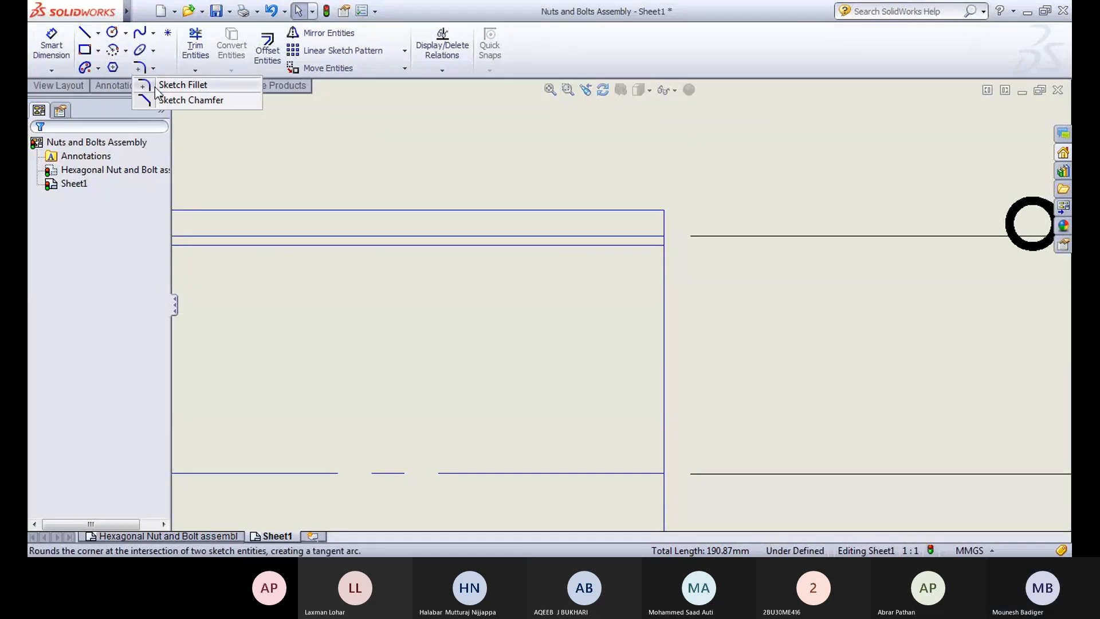
click(172, 99)
click(657, 210)
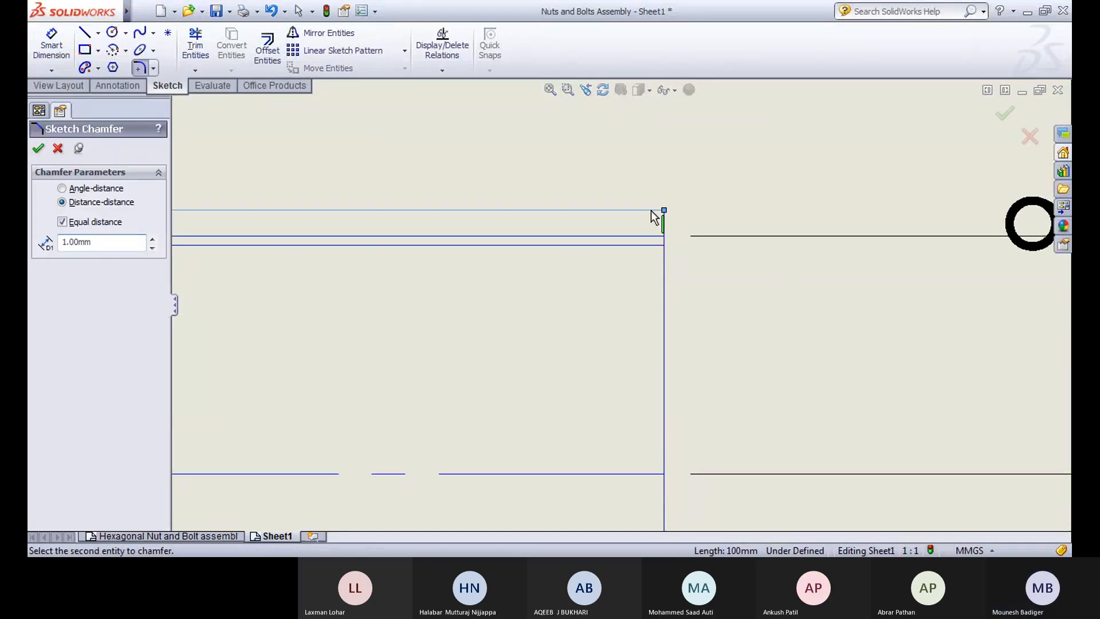
click(665, 311)
Step: Chamfer the lower corner of the bolt's threaded end by 1 mm in the lower view
scroll(664, 301, up, 4)
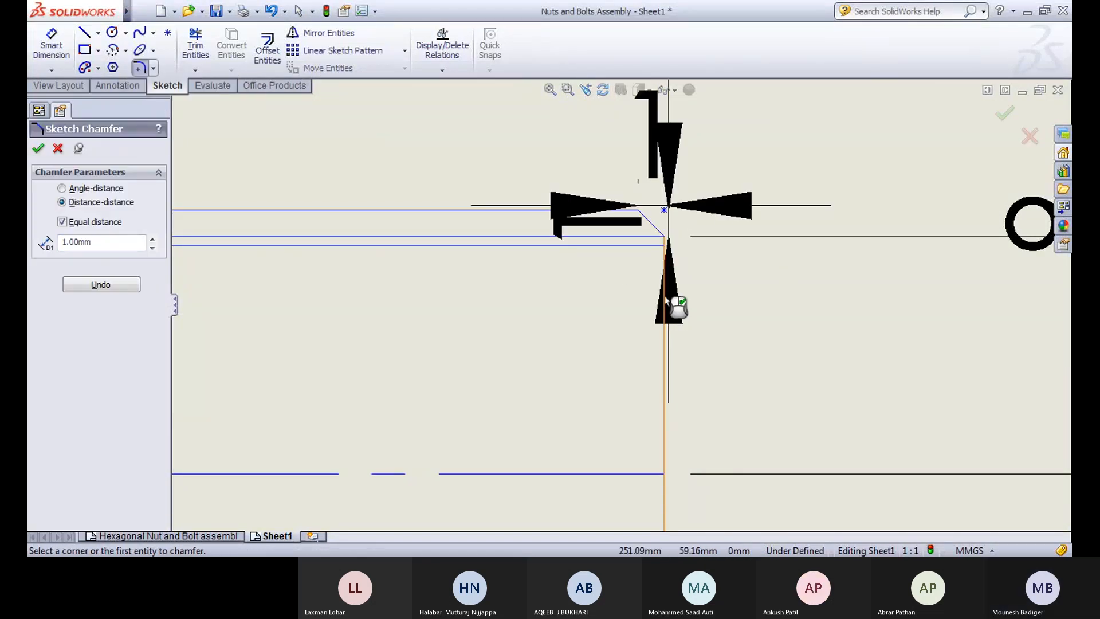
scroll(631, 436, down, 5)
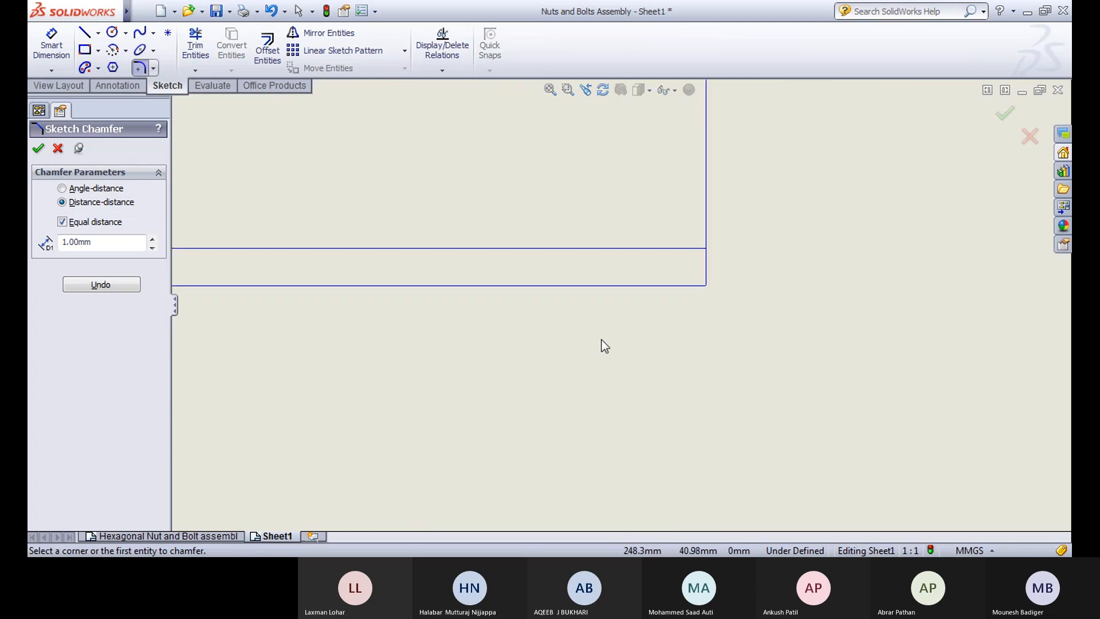
click(639, 285)
click(709, 221)
scroll(723, 296, up, 4)
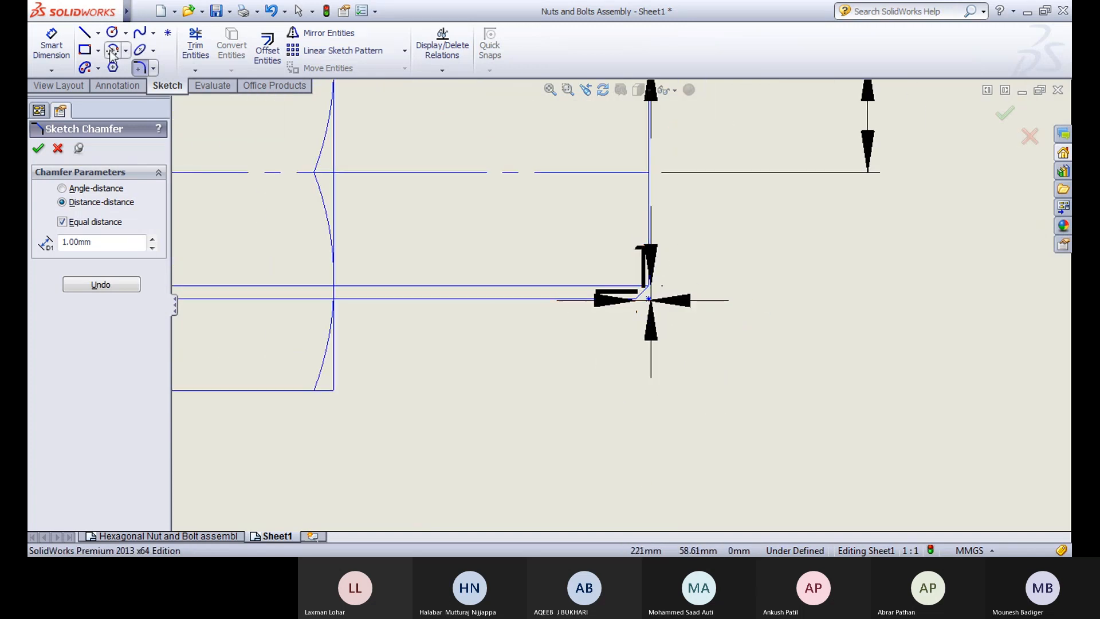
click(143, 69)
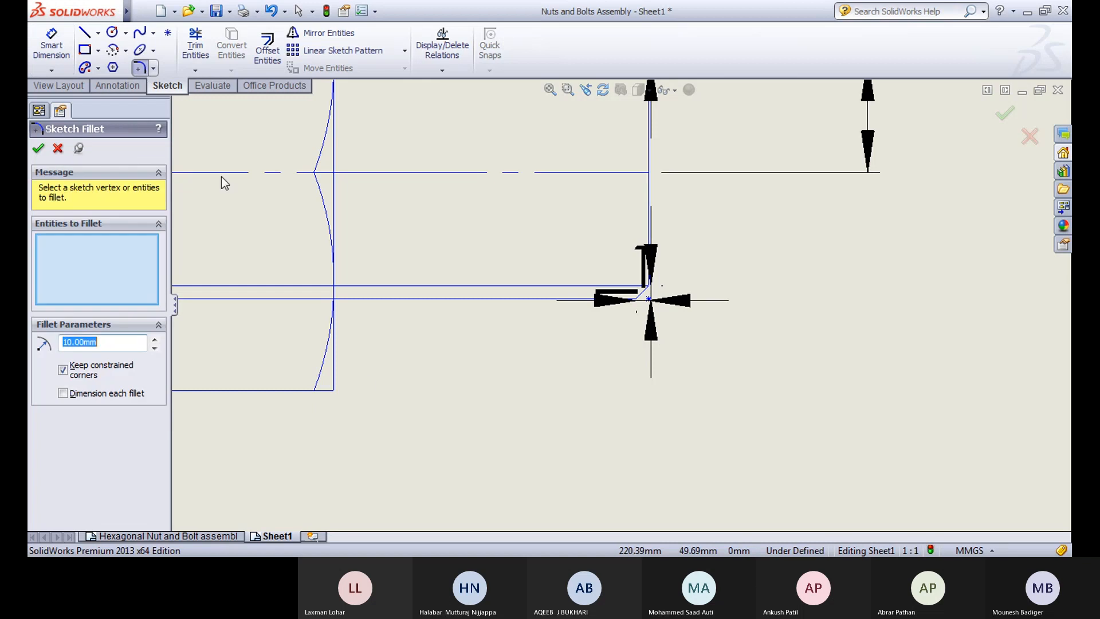
click(58, 149)
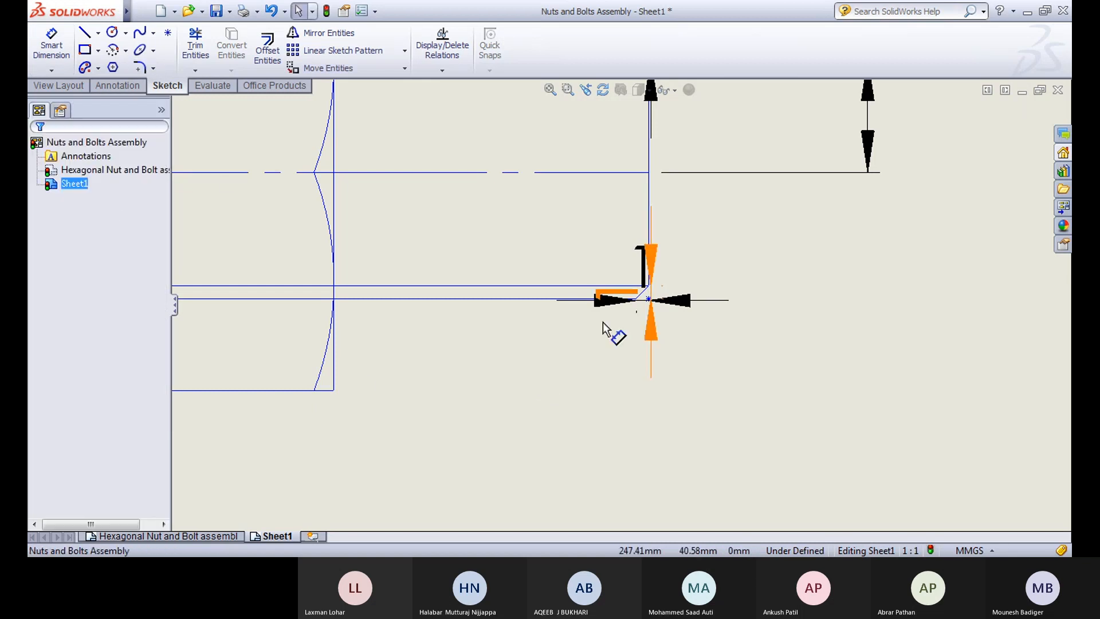
Step: Delete the 1 mm chamfer dimensions at both corners of the bolt end in the lower view
click(657, 339)
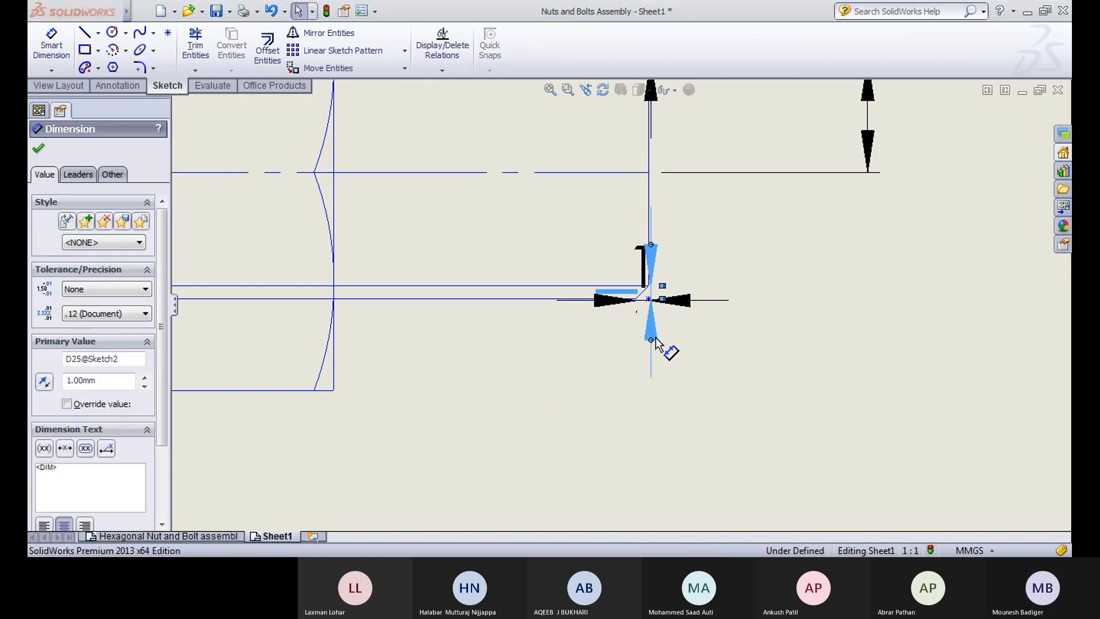
key(Escape)
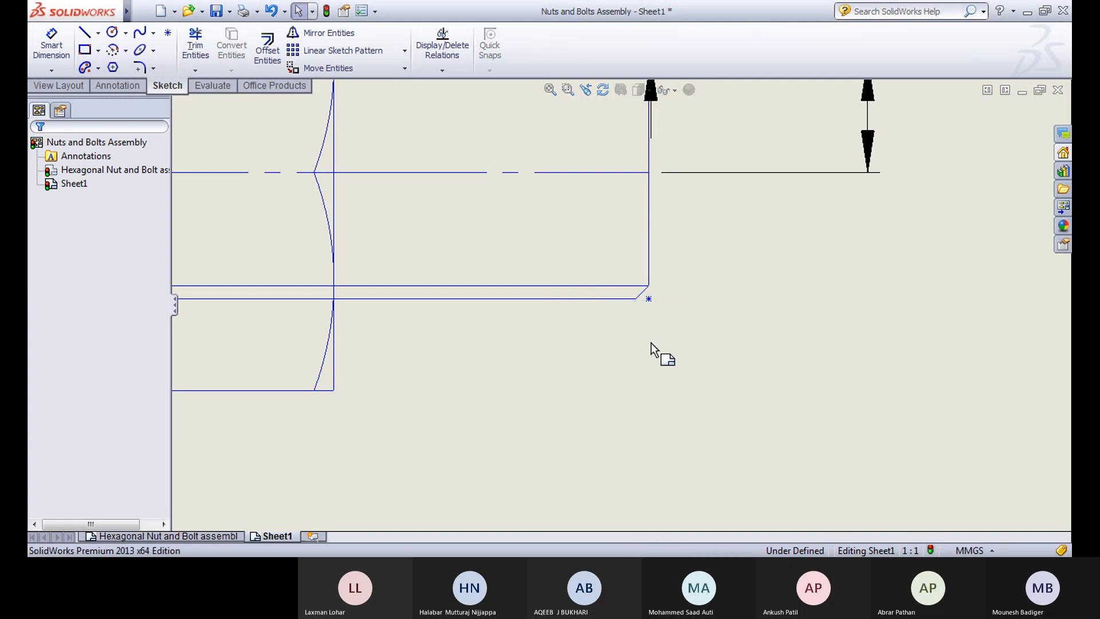
scroll(653, 356, up, 4)
scroll(613, 336, down, 6)
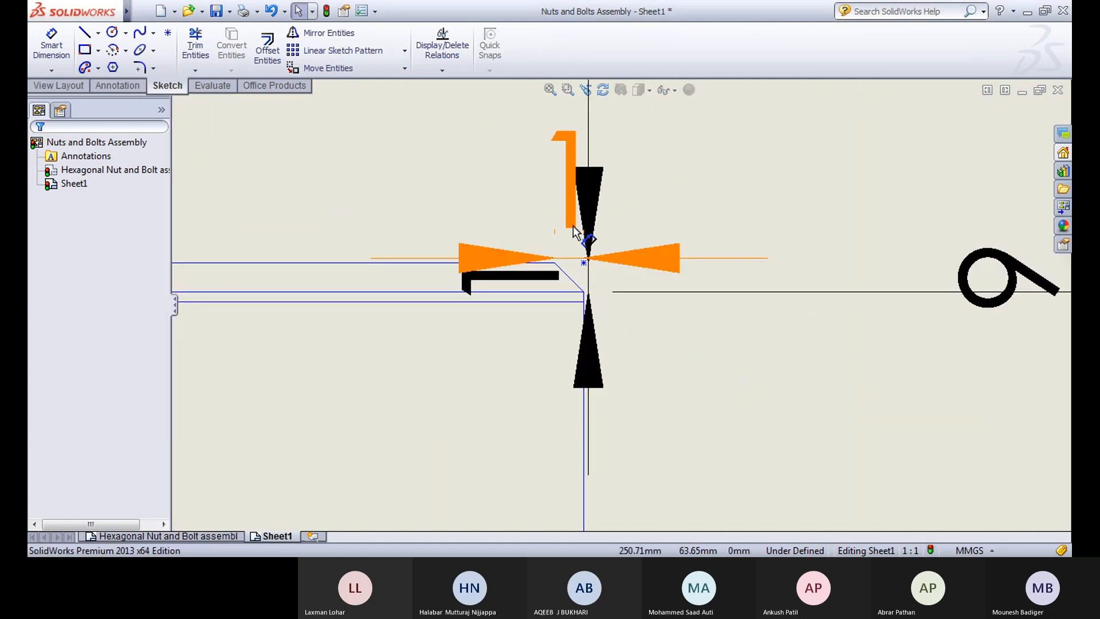
key(Delete)
scroll(697, 224, up, 9)
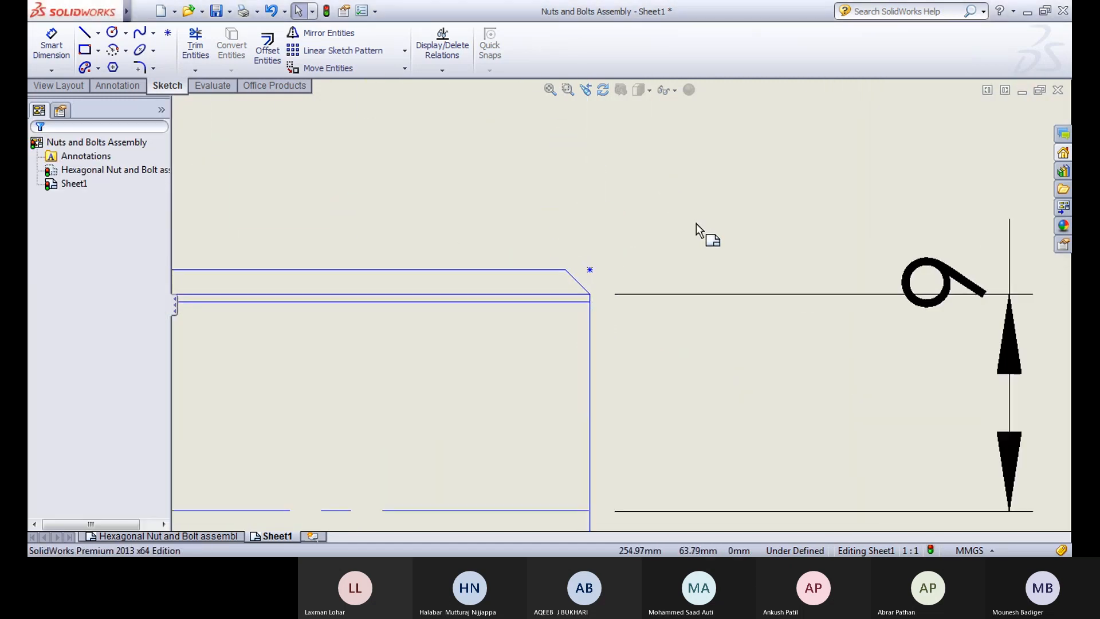
Step: Delete the nut's sloped and horizontal construction lines and the chord of its upper chamfer arc in the lower view
scroll(495, 337, down, 2)
scroll(420, 283, down, 5)
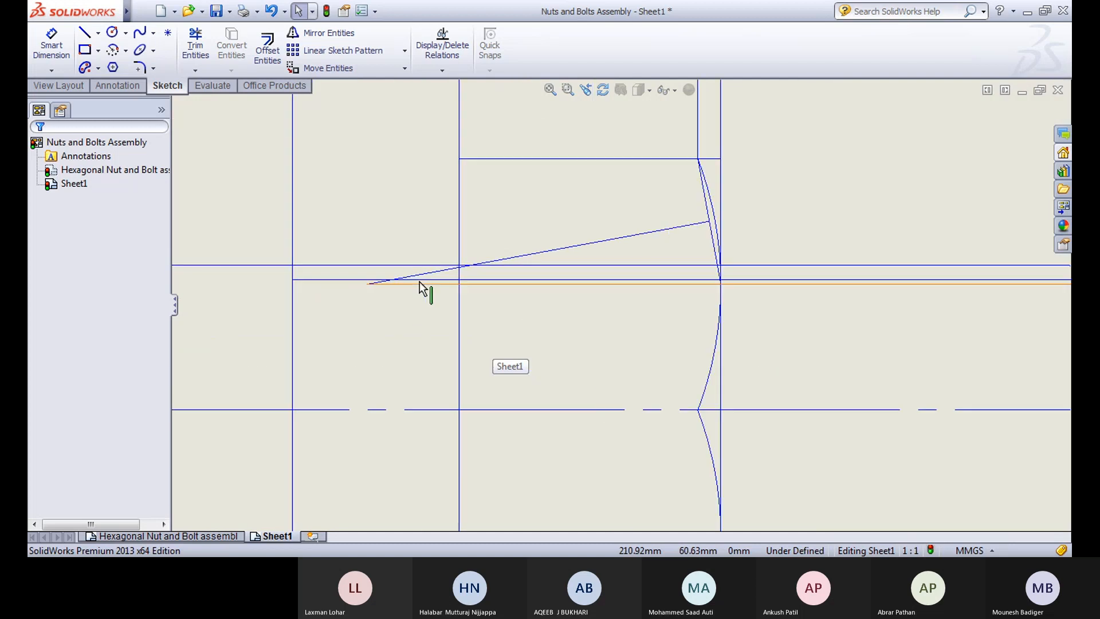
scroll(427, 286, up, 2)
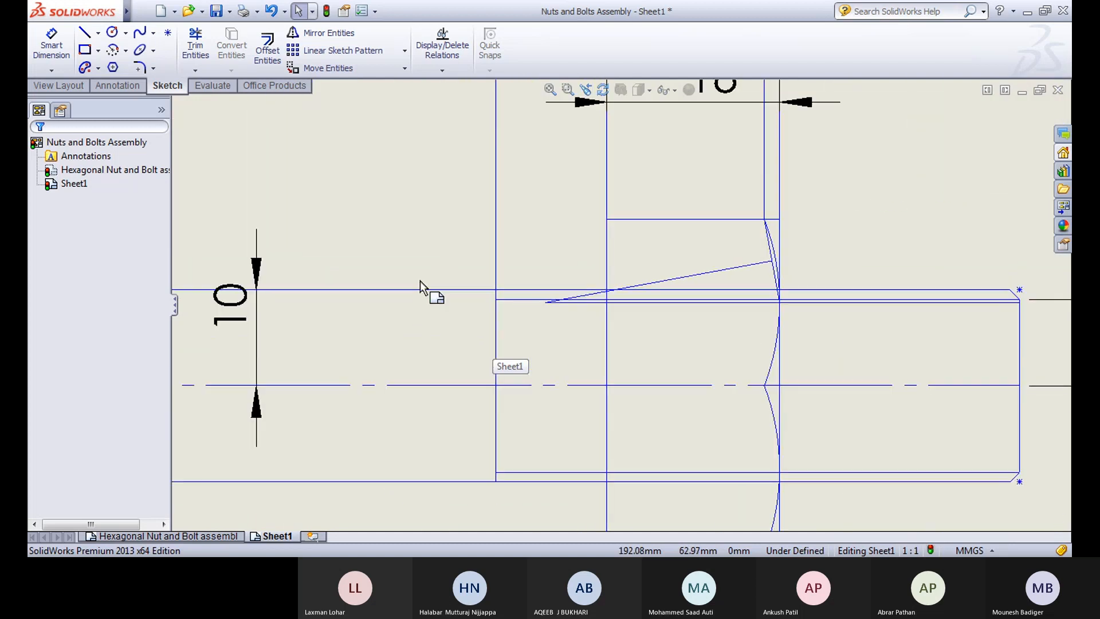
click(751, 264)
key(Delete)
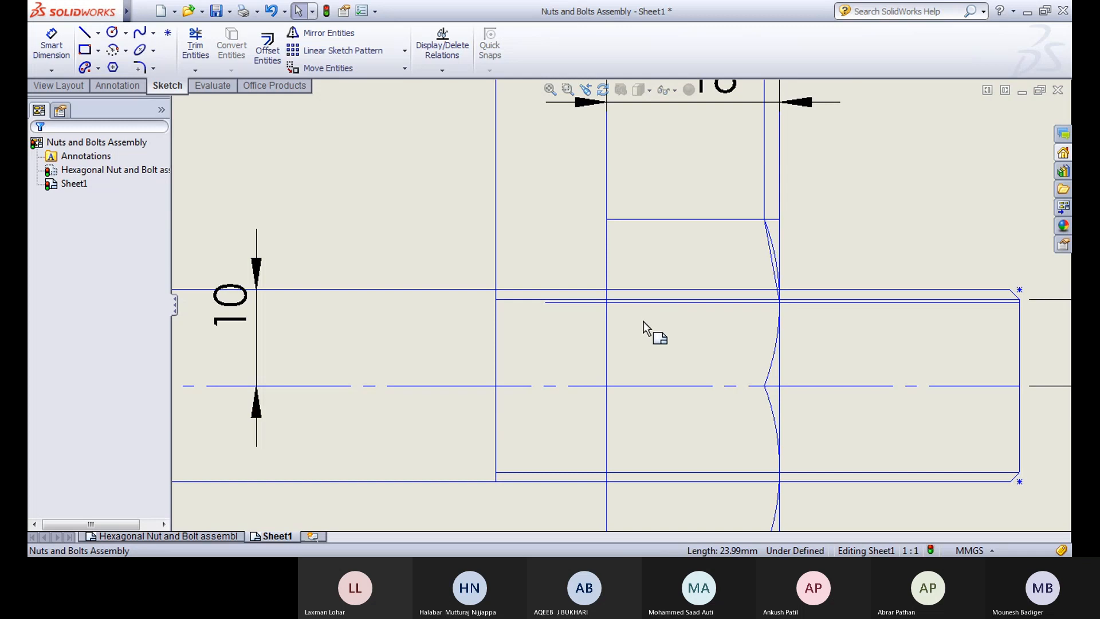
double_click(674, 308)
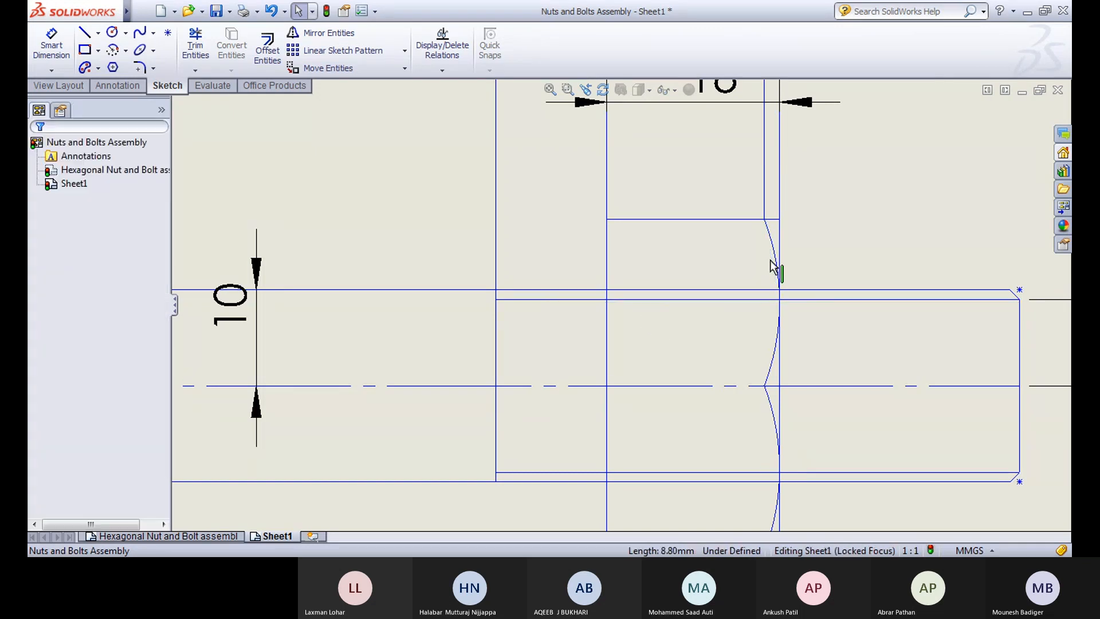
scroll(780, 368, up, 3)
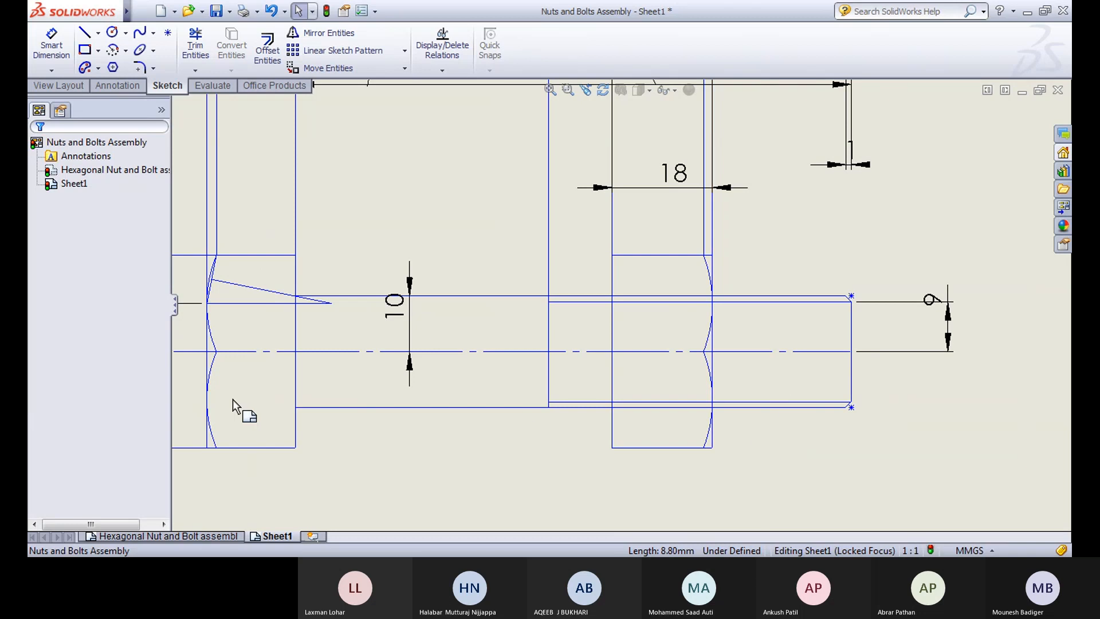
middle_drag(233, 398, 390, 410)
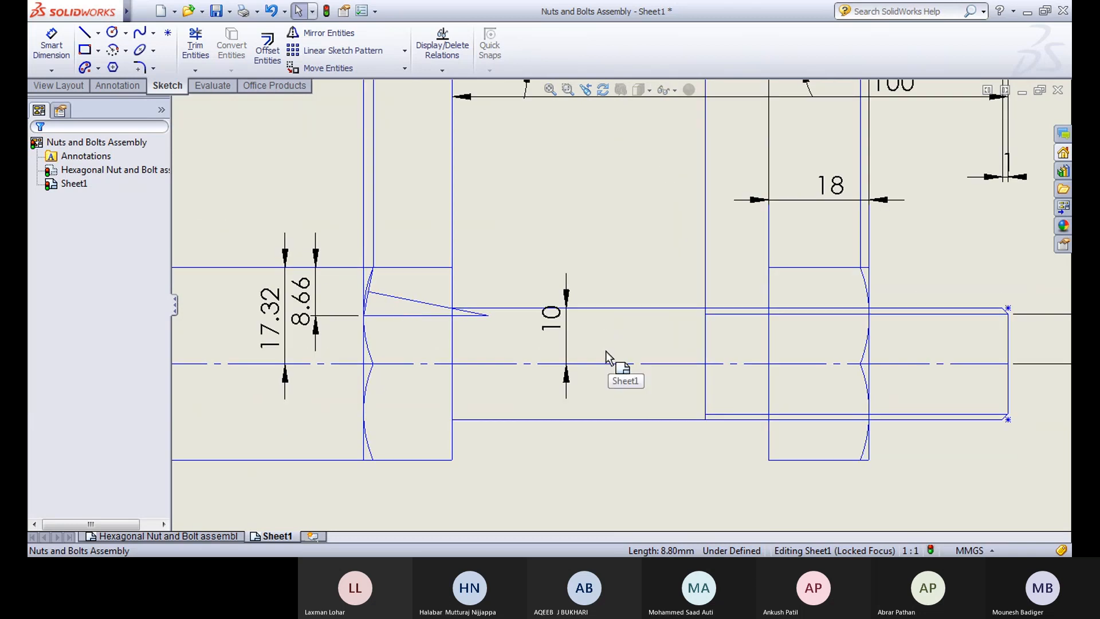
Step: Undo the deletion of the nut's construction lines and the chamfers at the bolt end
key(ctrl+z)
key(ctrl+z)
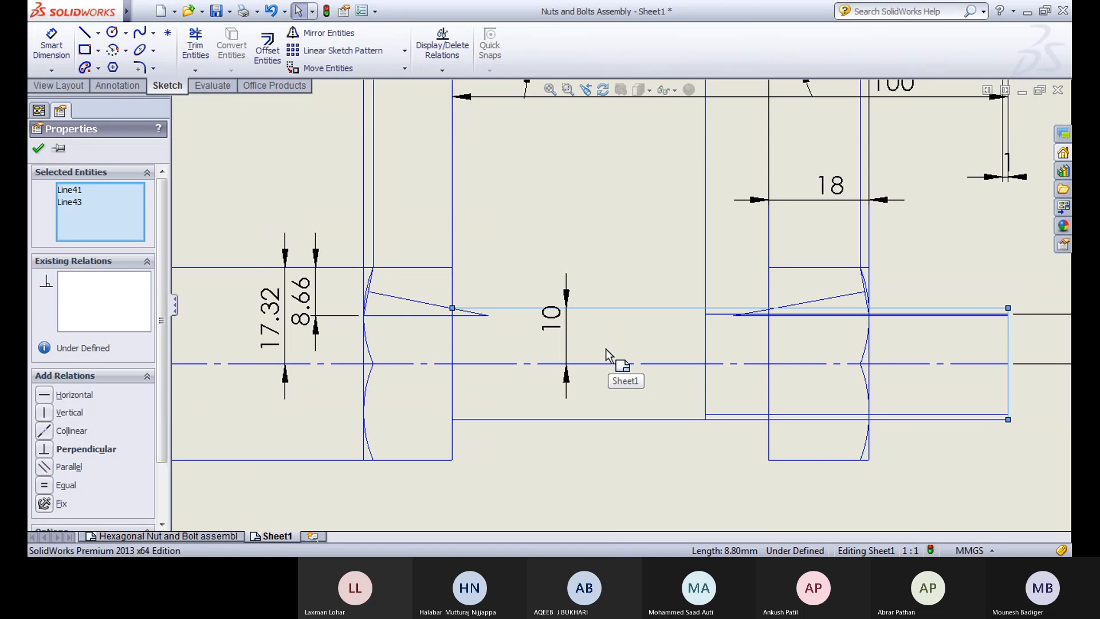
click(601, 339)
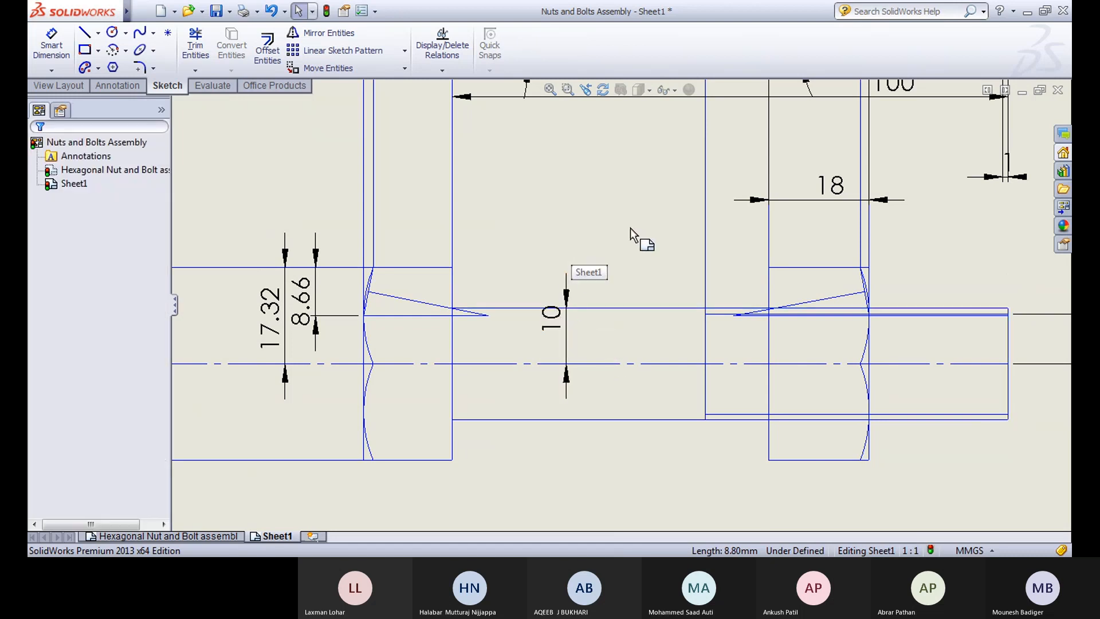
Step: Chamfer both corners of the bolt's threaded end in the lower view with an equal distance of 1 mm
scroll(842, 322, down, 3)
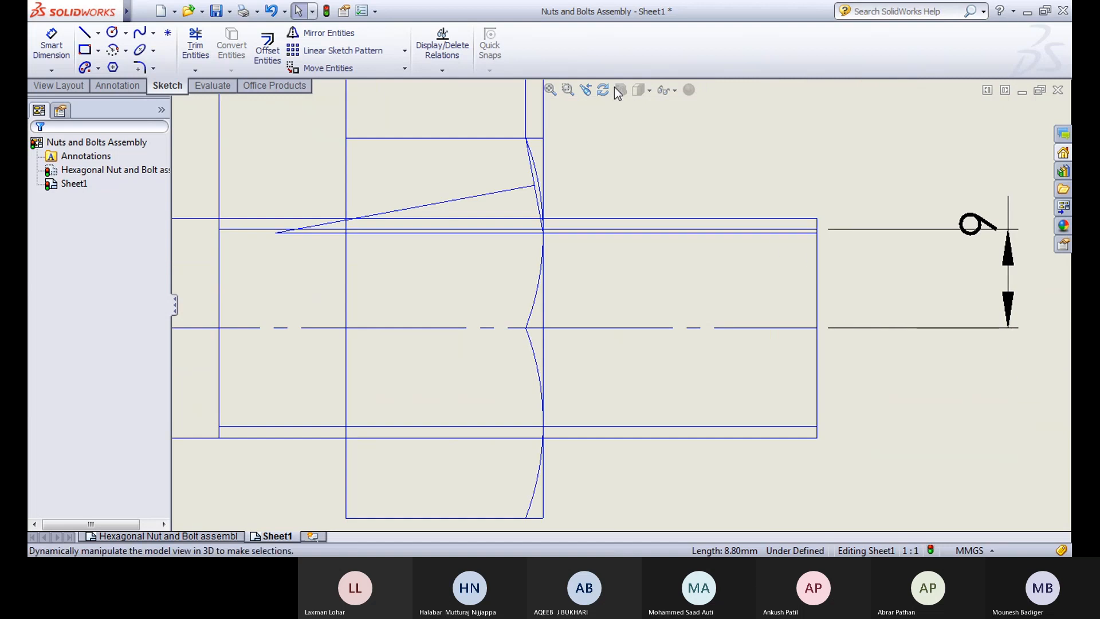
click(153, 68)
click(191, 100)
click(811, 220)
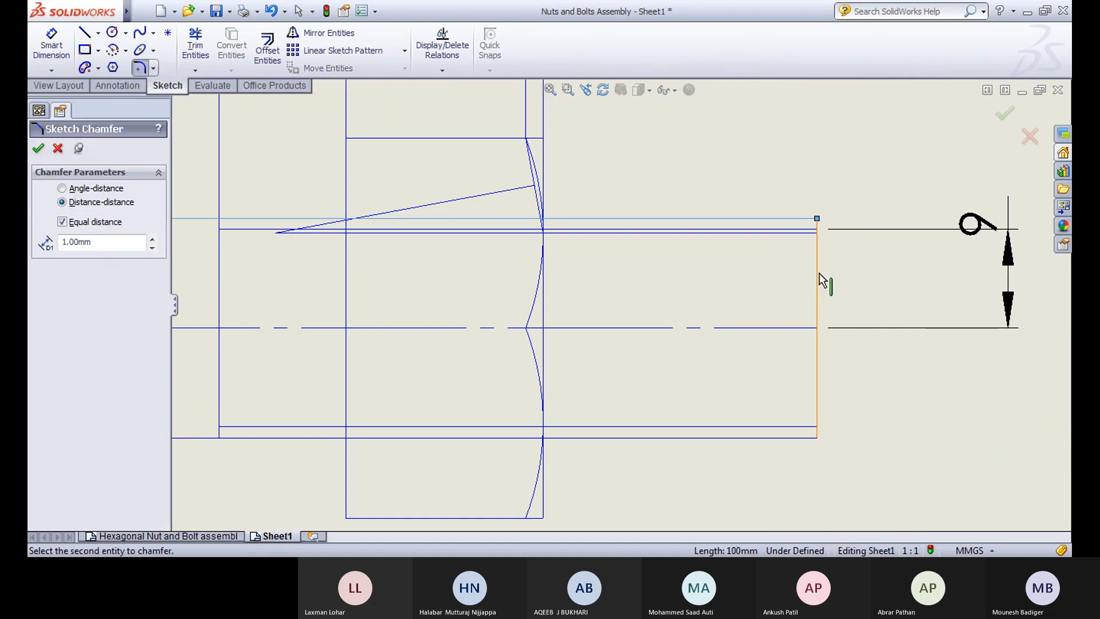
click(819, 277)
click(792, 439)
click(817, 398)
scroll(797, 388, up, 4)
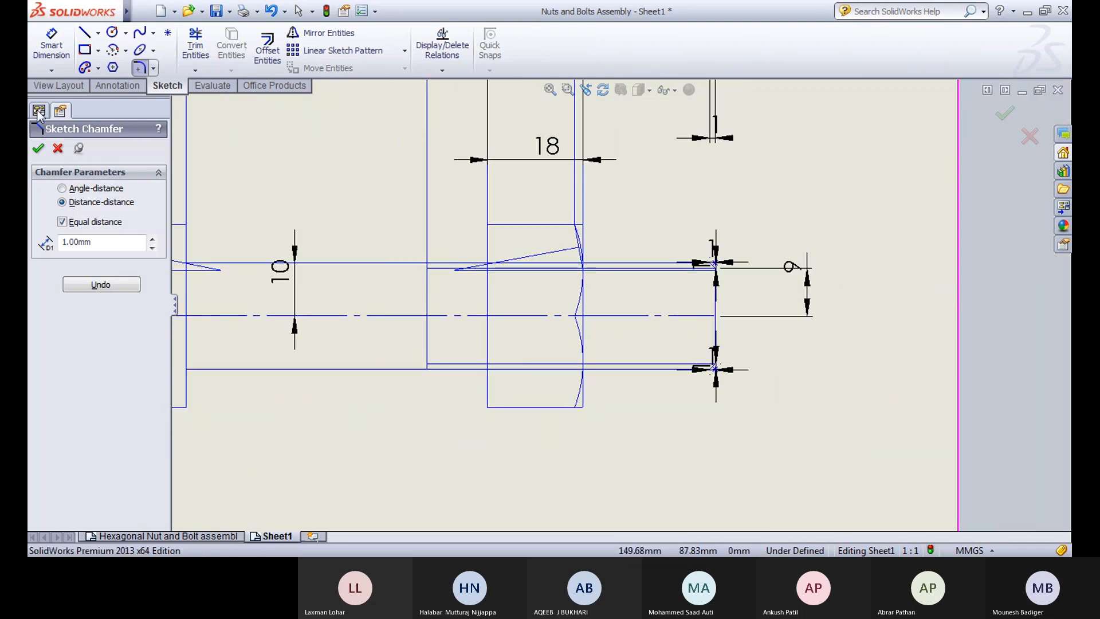
click(39, 147)
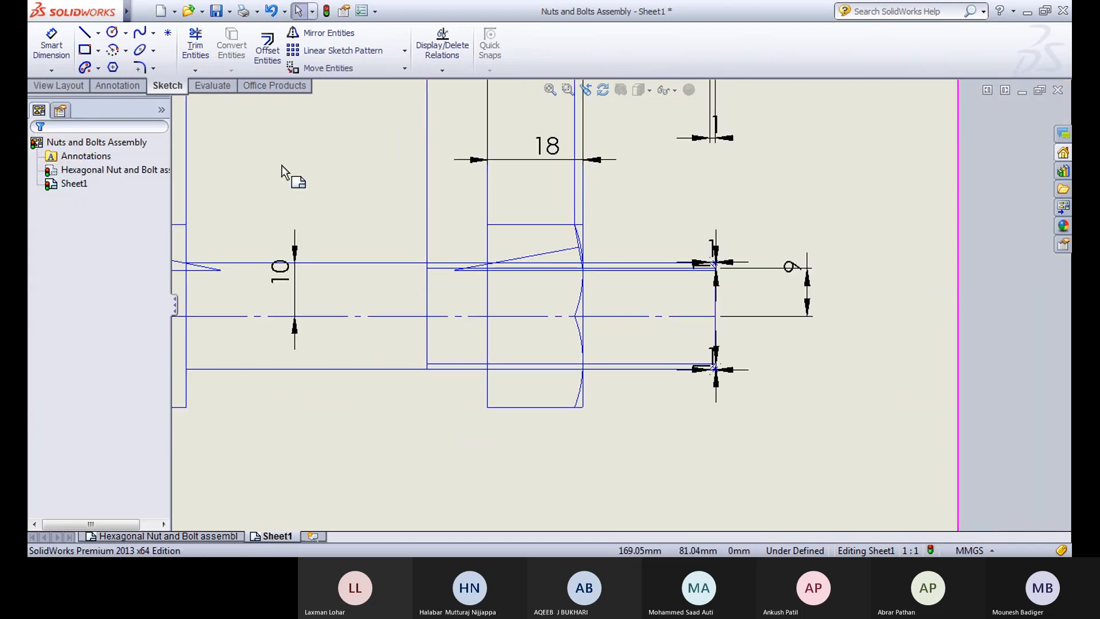
Step: Save the Nuts and Bolts Assembly drawing
scroll(377, 245, up, 5)
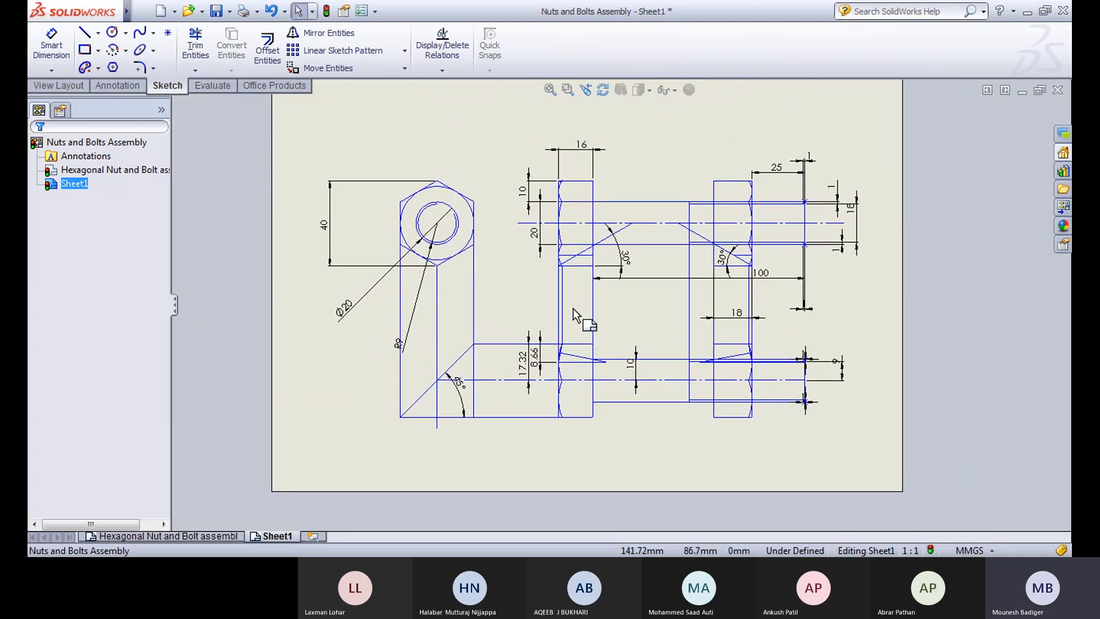
mouse_move(104, 7)
click(167, 12)
click(217, 12)
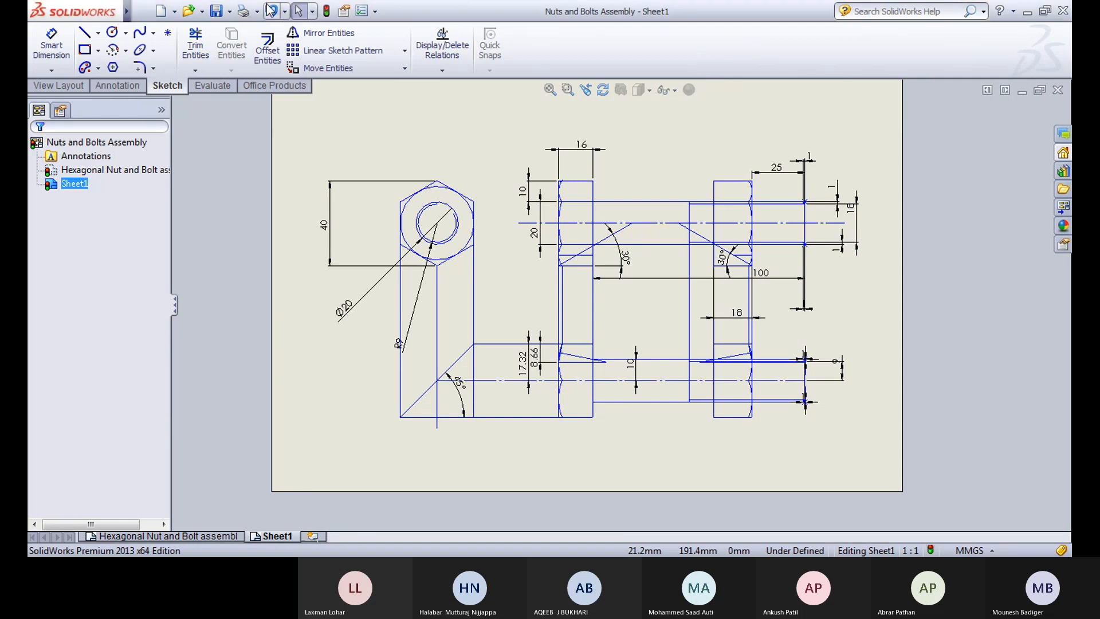
click(218, 11)
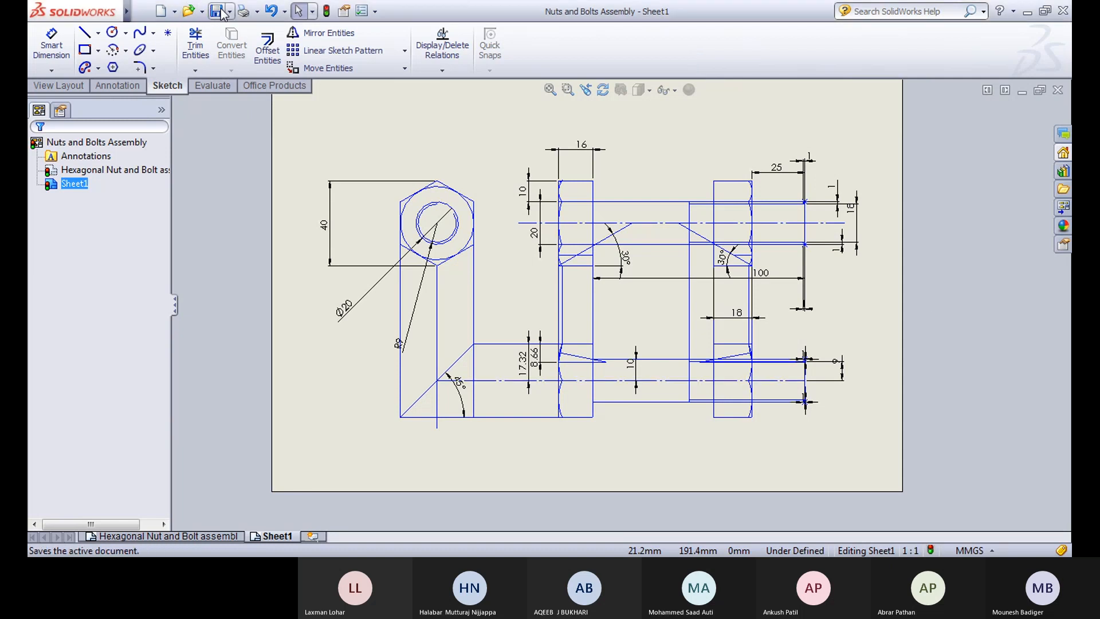